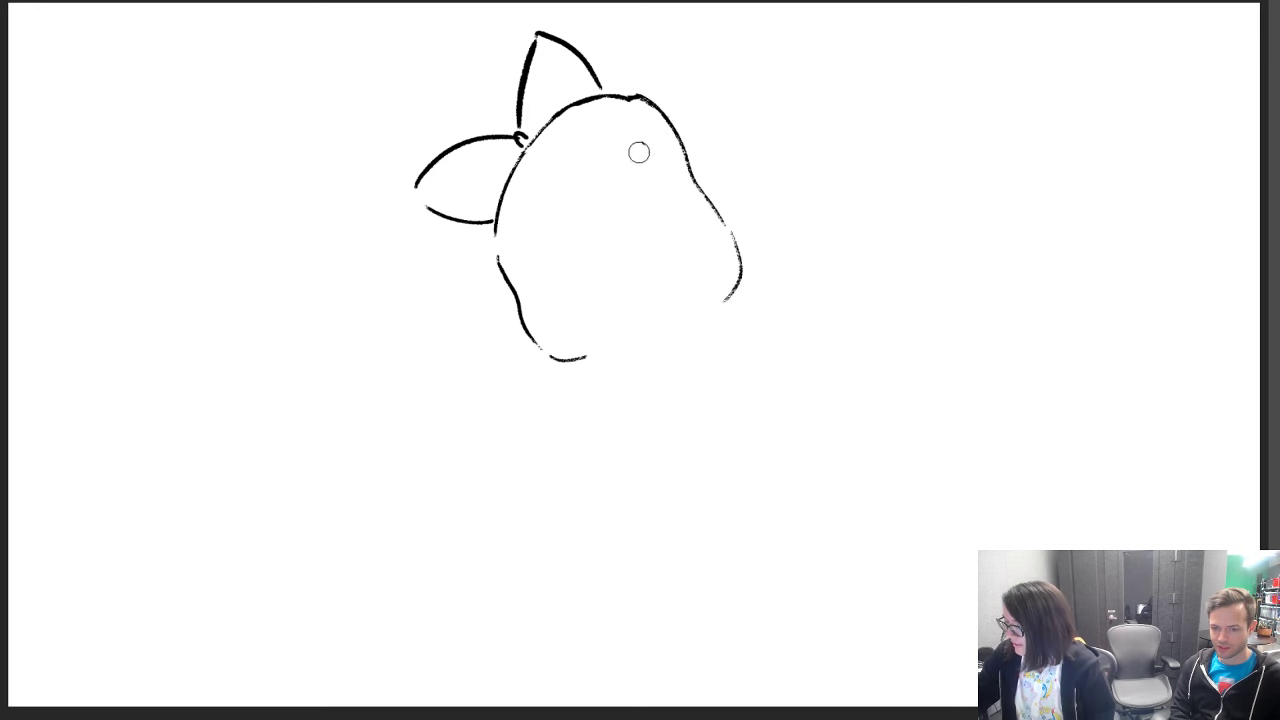
mouse_move(518, 150)
mouse_down()
mouse_move(544, 147)
mouse_move(650, 193)
mouse_up()
mouse_move(542, 126)
mouse_down()
mouse_move(574, 126)
mouse_move(632, 160)
mouse_up()
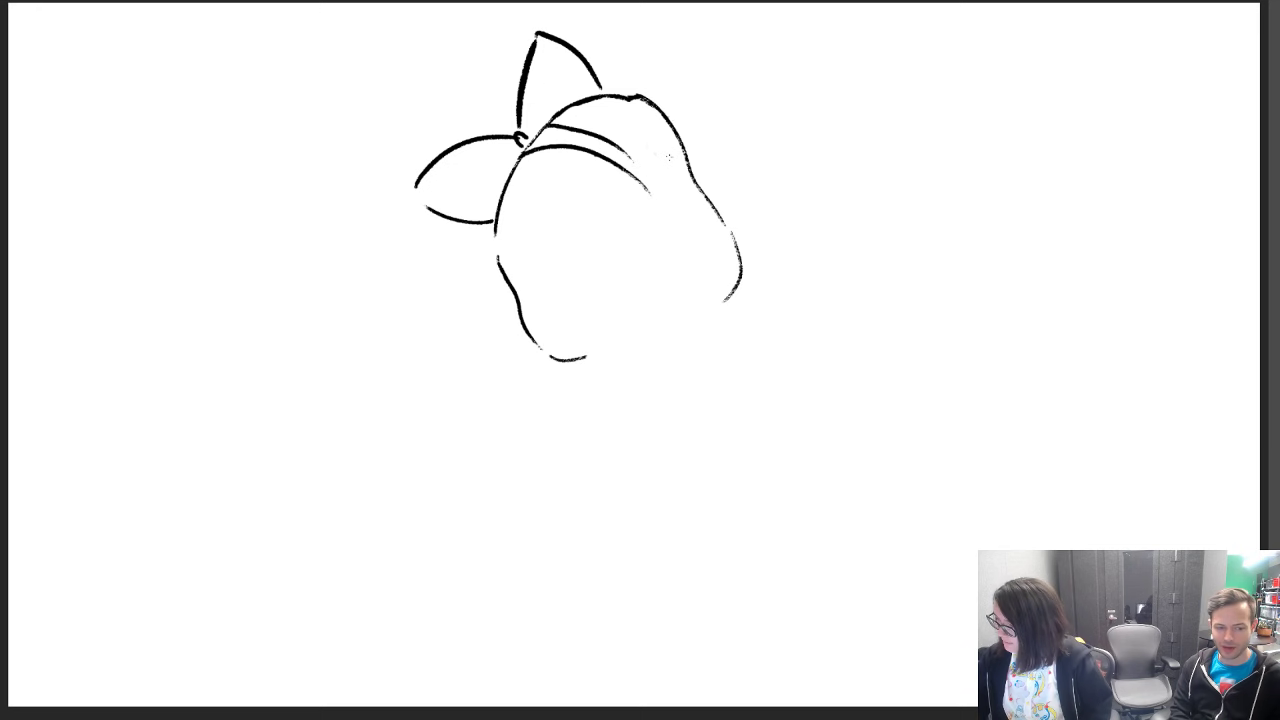
mouse_move(545, 162)
mouse_down()
mouse_move(555, 123)
mouse_move(587, 173)
mouse_move(574, 141)
mouse_move(564, 146)
mouse_move(610, 166)
mouse_up()
mouse_move(558, 112)
mouse_down()
mouse_move(508, 160)
mouse_move(545, 270)
mouse_move(596, 252)
mouse_move(604, 228)
mouse_up()
mouse_move(510, 314)
mouse_down()
mouse_move(460, 406)
mouse_move(458, 444)
mouse_move(451, 434)
mouse_move(413, 478)
mouse_move(378, 602)
mouse_up()
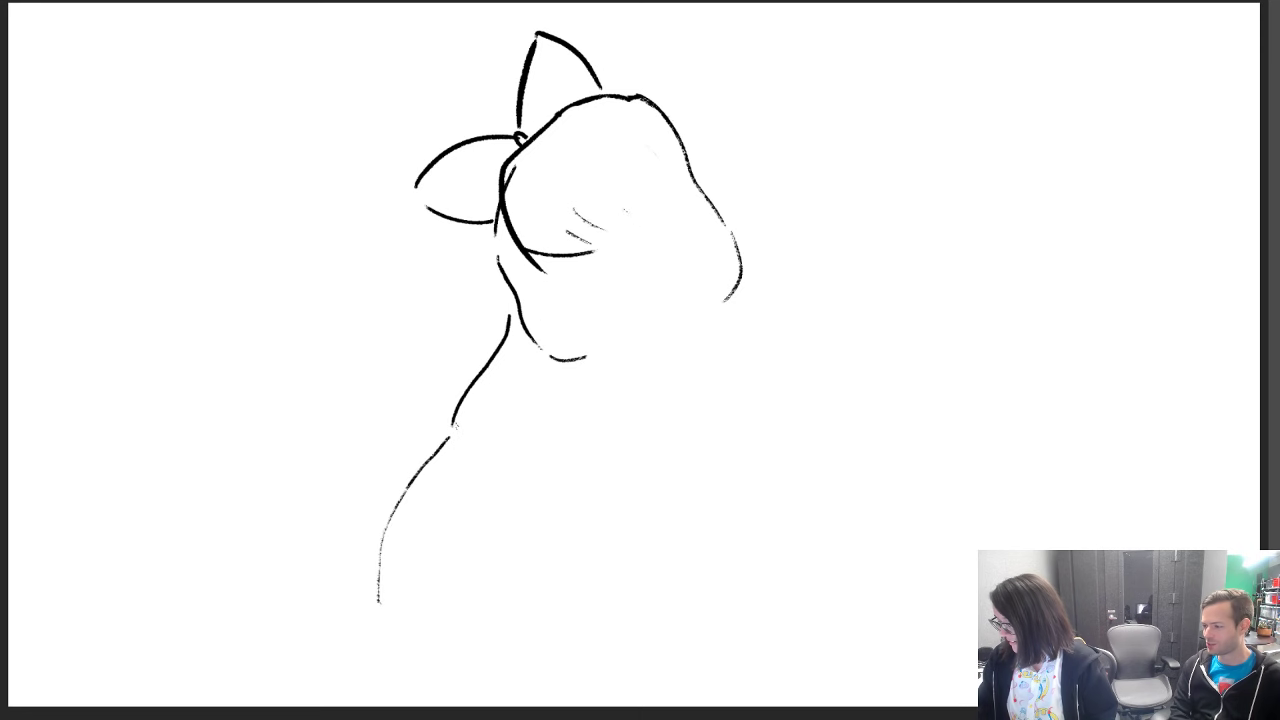
key(e)
mouse_move(508, 316)
mouse_down()
mouse_move(450, 411)
mouse_move(379, 598)
mouse_up()
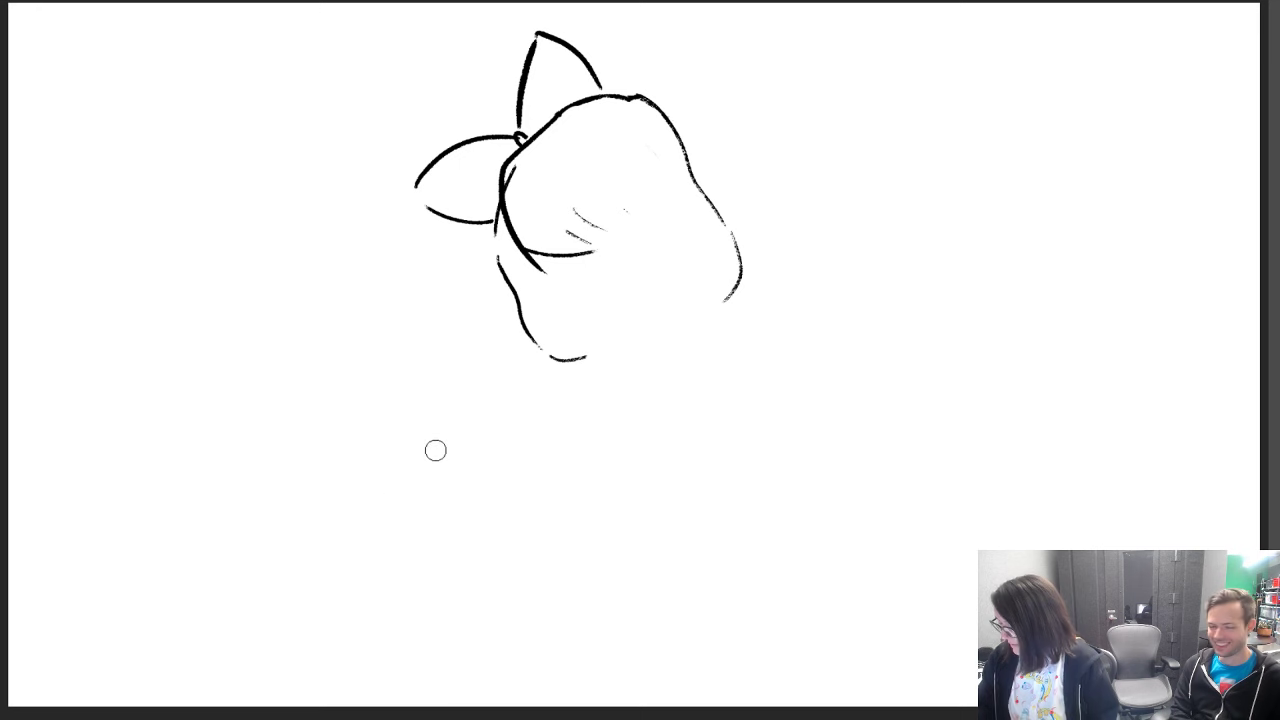
key(b)
mouse_move(467, 133)
mouse_down()
mouse_move(415, 194)
mouse_move(435, 120)
mouse_move(483, 202)
mouse_move(514, 302)
mouse_move(536, 310)
mouse_move(529, 202)
mouse_move(547, 136)
mouse_move(600, 247)
mouse_move(604, 121)
mouse_move(690, 121)
mouse_move(740, 288)
mouse_move(568, 301)
mouse_move(610, 208)
mouse_move(584, 197)
mouse_move(578, 151)
mouse_move(446, 151)
mouse_move(487, 142)
mouse_move(569, 60)
mouse_move(600, 59)
mouse_move(670, 119)
mouse_move(694, 171)
mouse_up()
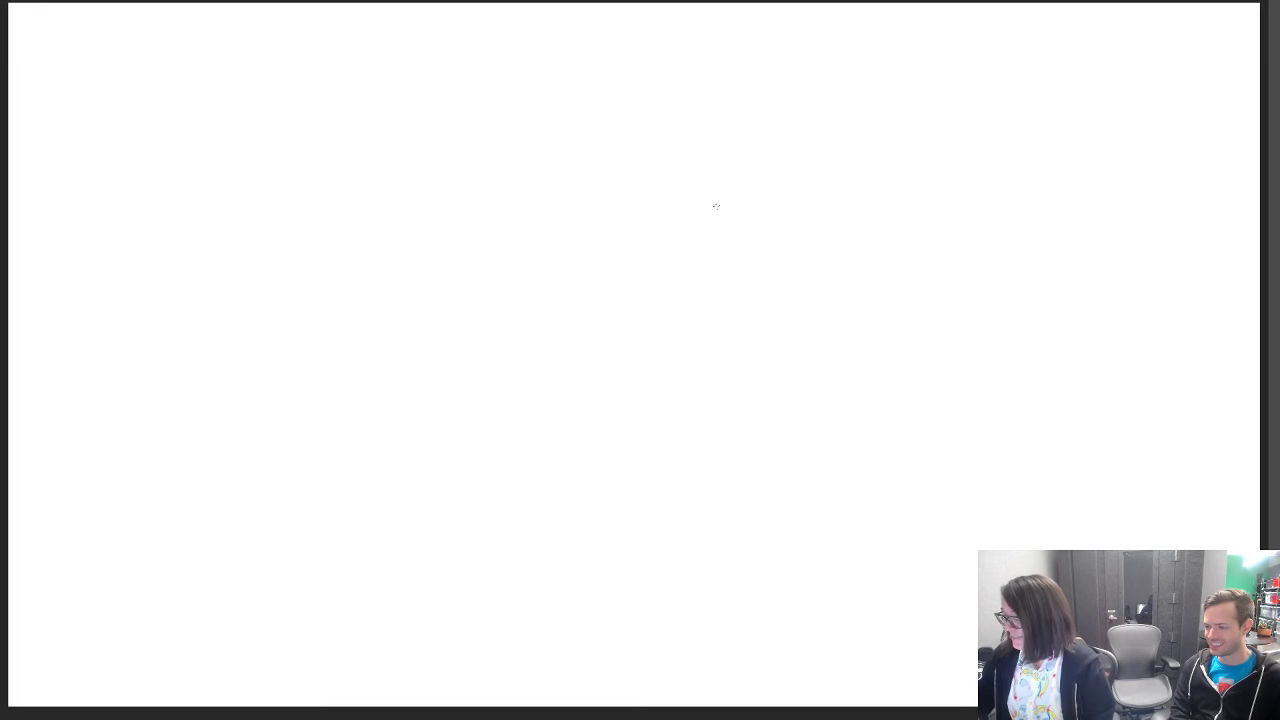
Step: Sketch a new figure's rounded head near the top centre of the canvas and the curved sides of its torso below
mouse_move(550, 262)
mouse_down()
mouse_move(520, 194)
mouse_move(557, 87)
mouse_move(681, 127)
mouse_up()
drag(696, 172, 676, 238)
drag(581, 268, 610, 266)
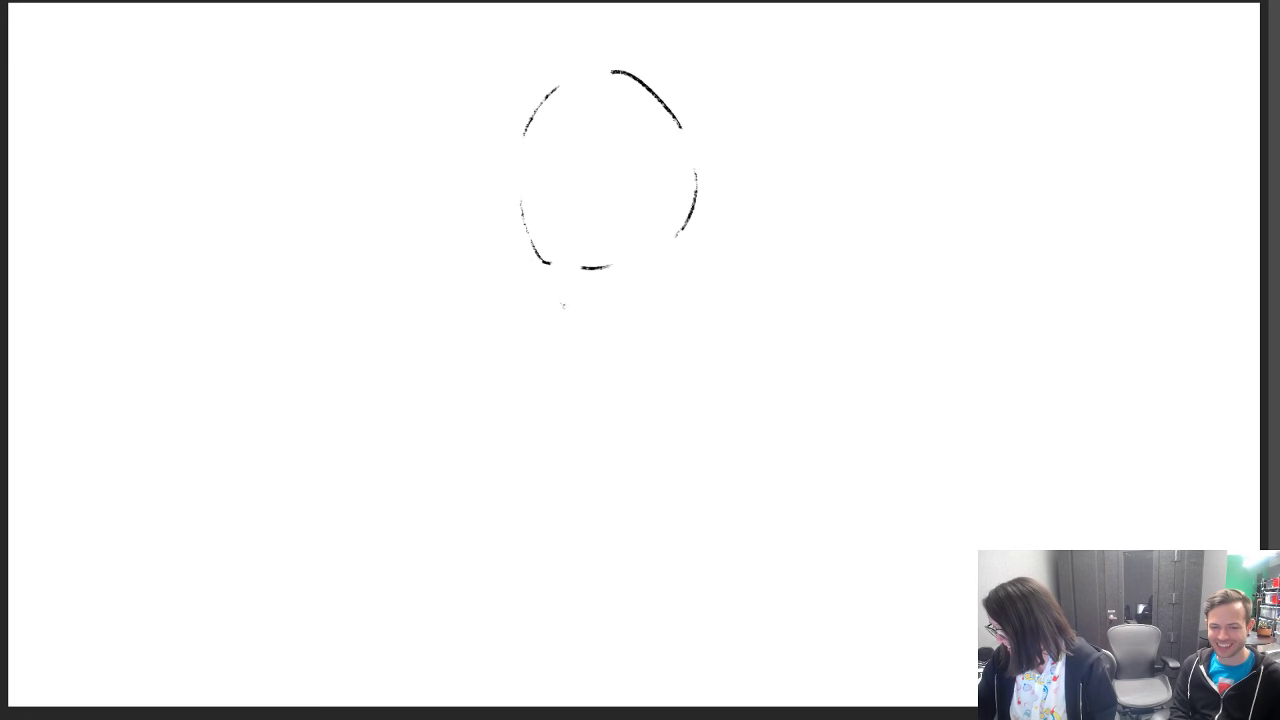
drag(558, 298, 563, 388)
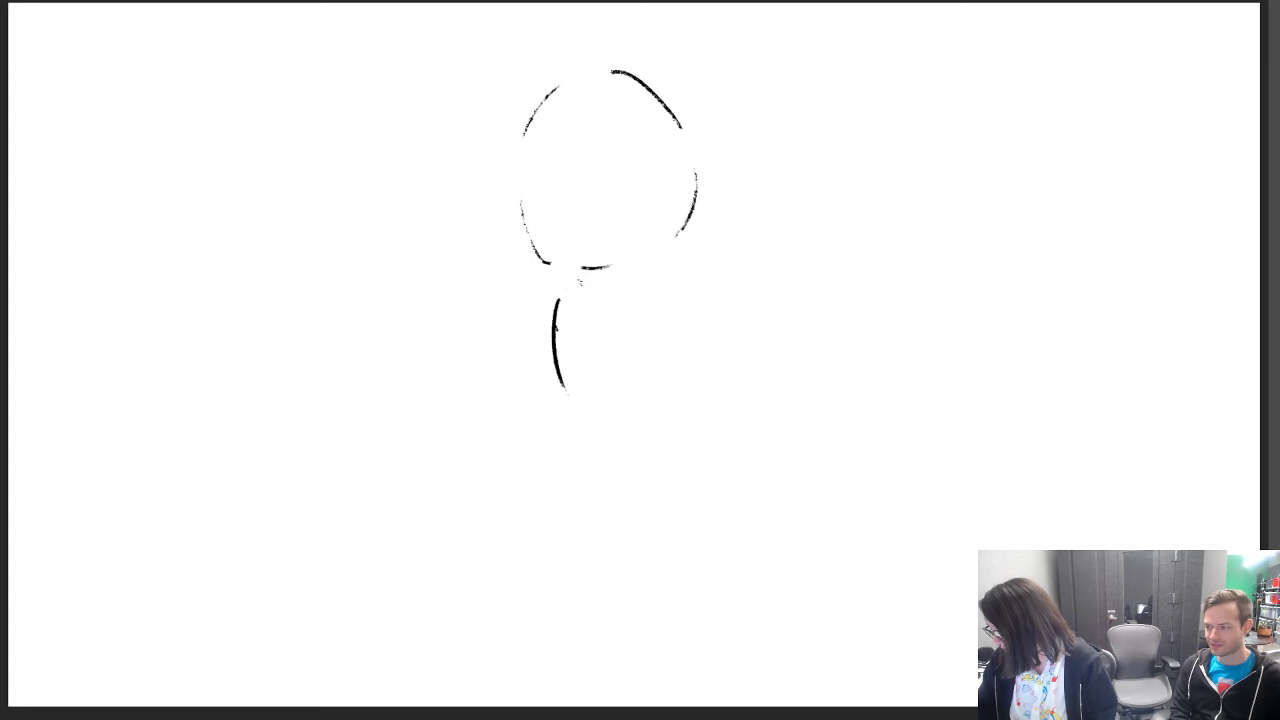
mouse_move(583, 280)
mouse_down()
mouse_move(541, 372)
mouse_move(556, 393)
mouse_up()
drag(665, 280, 691, 338)
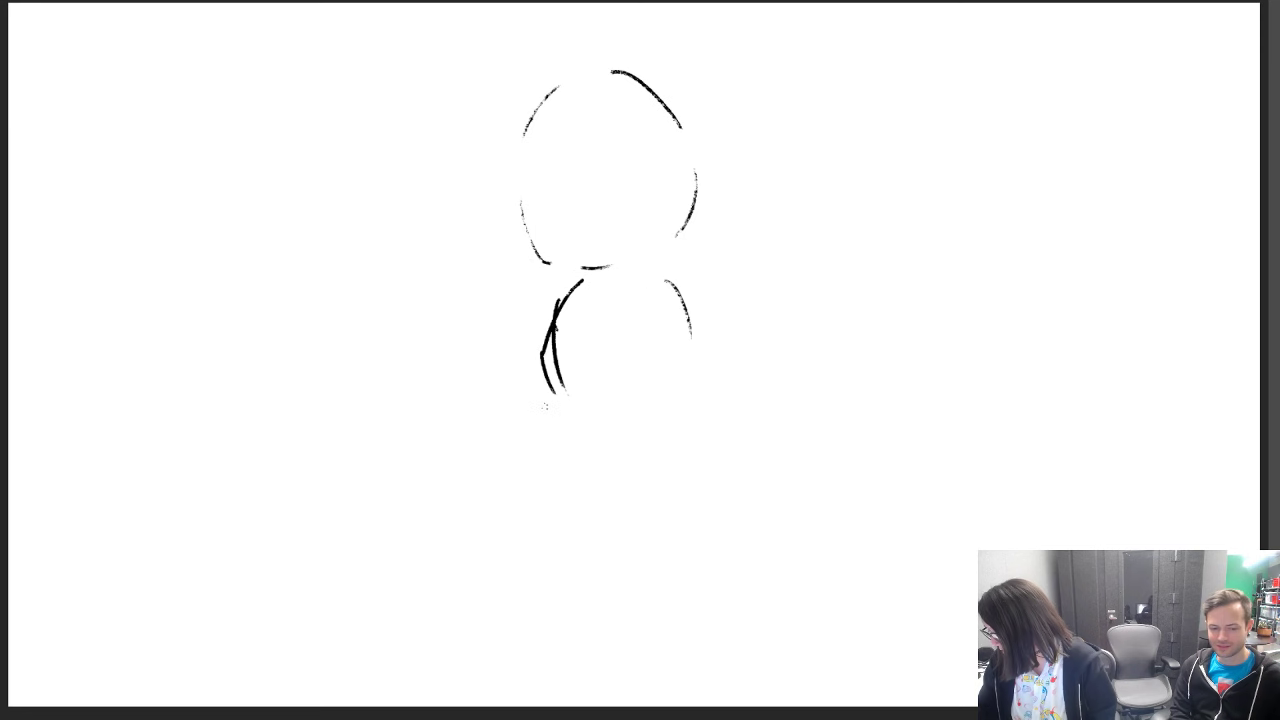
Step: Draw a wide flared skirt from the waist, closed by a curved hem
mouse_move(547, 398)
mouse_down()
mouse_move(386, 518)
mouse_move(390, 503)
mouse_move(738, 537)
mouse_up()
drag(722, 390, 772, 460)
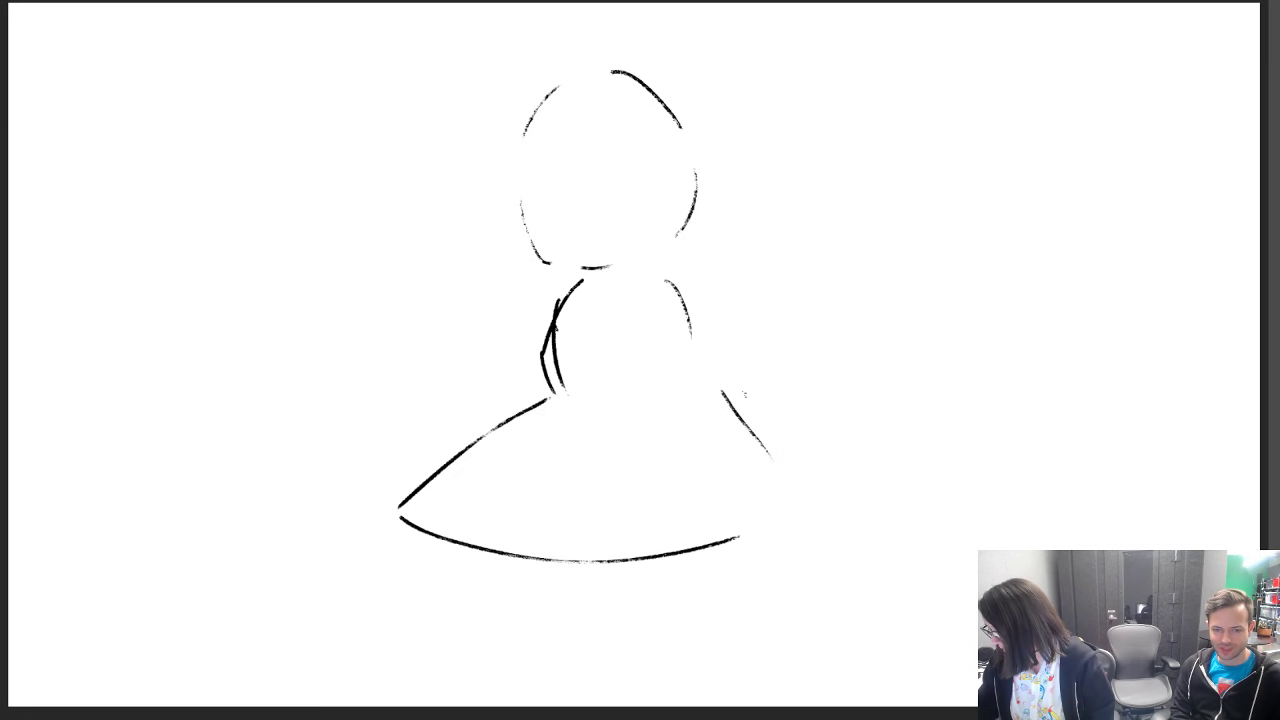
mouse_move(676, 284)
mouse_down()
mouse_move(688, 396)
mouse_move(805, 550)
mouse_up()
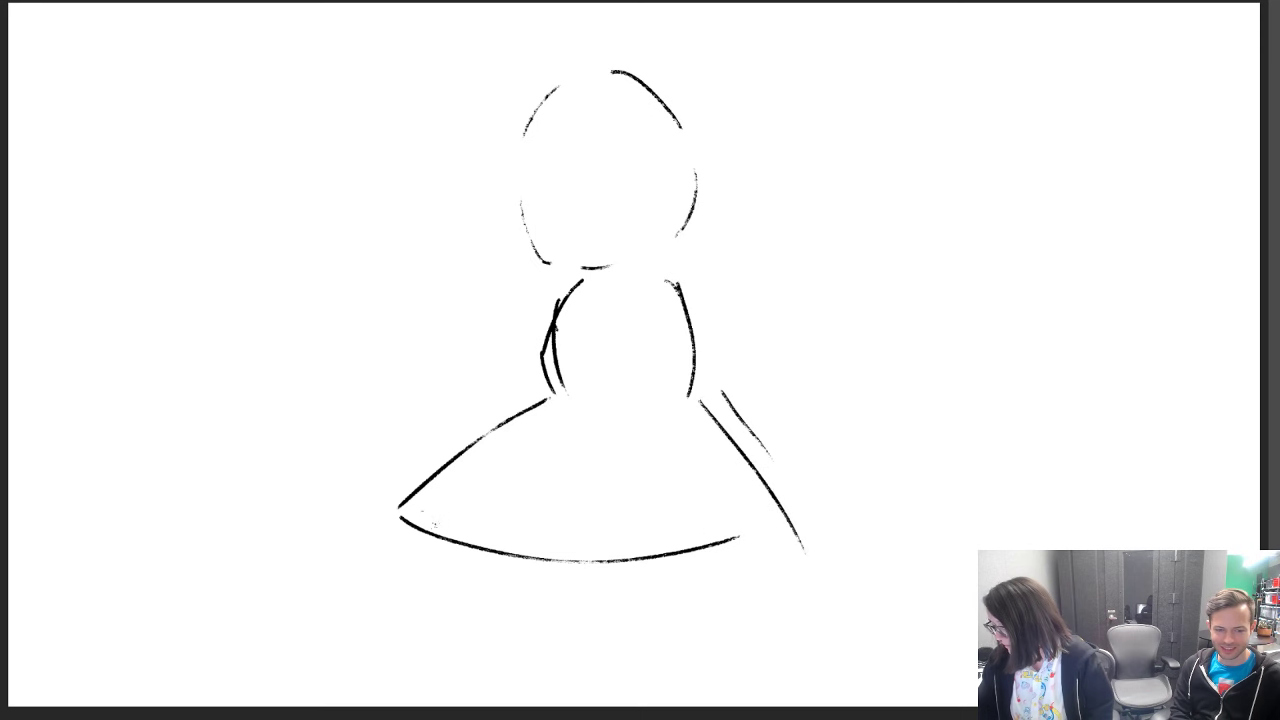
drag(422, 512, 773, 572)
mouse_move(391, 497)
mouse_down()
mouse_move(415, 535)
mouse_move(392, 513)
mouse_move(487, 550)
mouse_move(449, 524)
mouse_move(692, 550)
mouse_move(722, 524)
mouse_up()
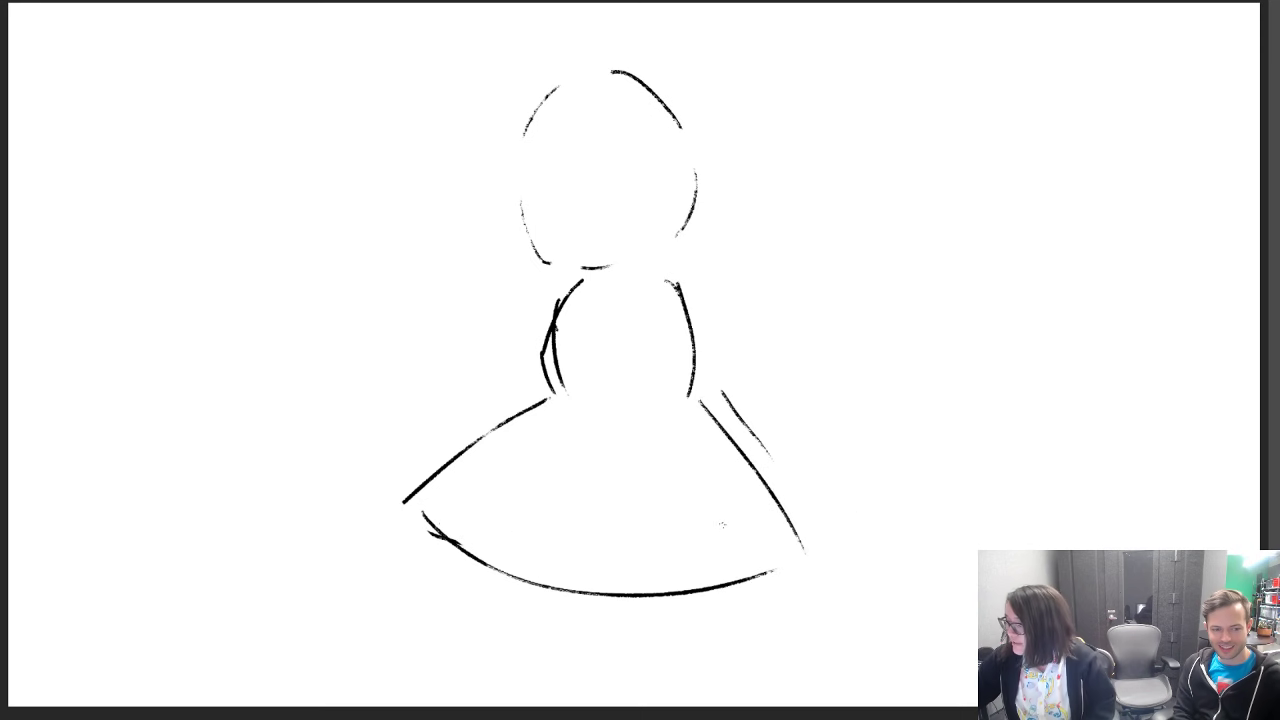
Step: Outline the head with full, wavy cheeks, erase the old inner guide lines, and add a puffed sleeve on each shoulder
mouse_move(572, 74)
mouse_down()
mouse_move(517, 164)
mouse_move(530, 270)
mouse_move(602, 300)
mouse_move(670, 274)
mouse_up()
mouse_move(690, 130)
mouse_down()
mouse_move(724, 204)
mouse_move(684, 268)
mouse_move(726, 330)
mouse_move(686, 348)
mouse_up()
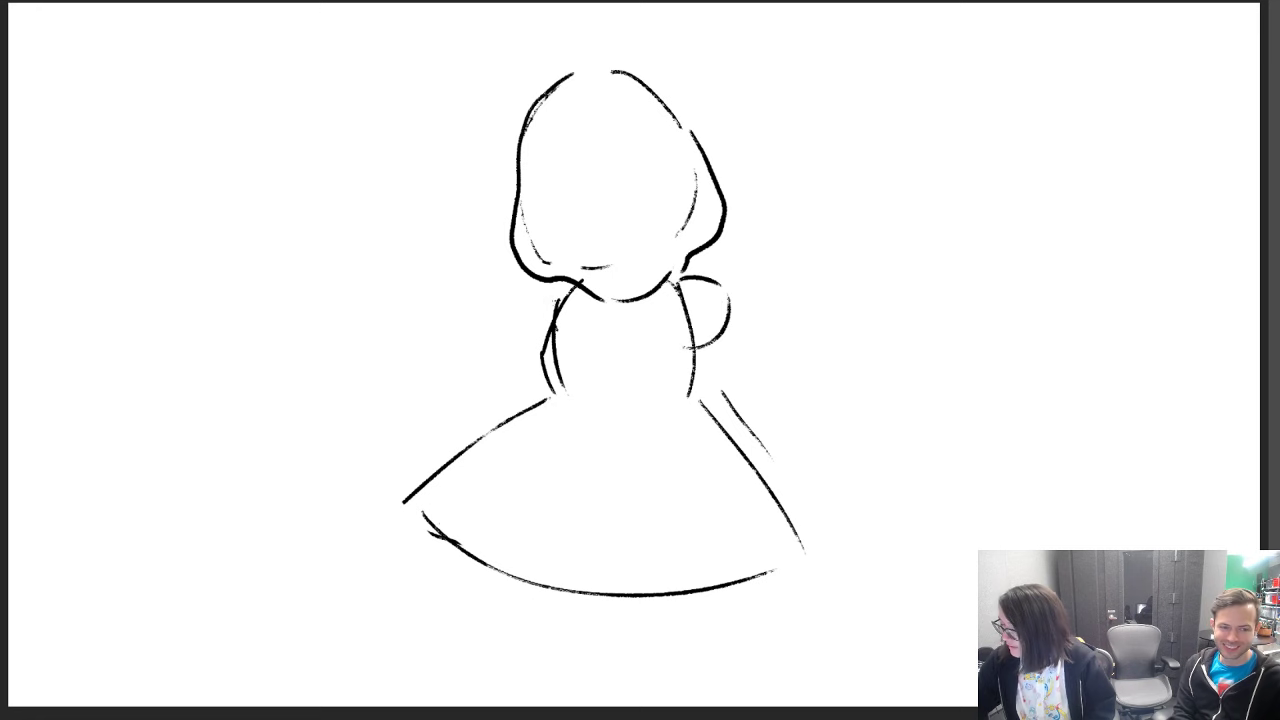
drag(560, 290, 538, 360)
mouse_move(545, 228)
mouse_down()
mouse_move(599, 262)
mouse_move(586, 256)
mouse_move(584, 271)
mouse_move(670, 233)
mouse_move(695, 181)
mouse_up()
key(b)
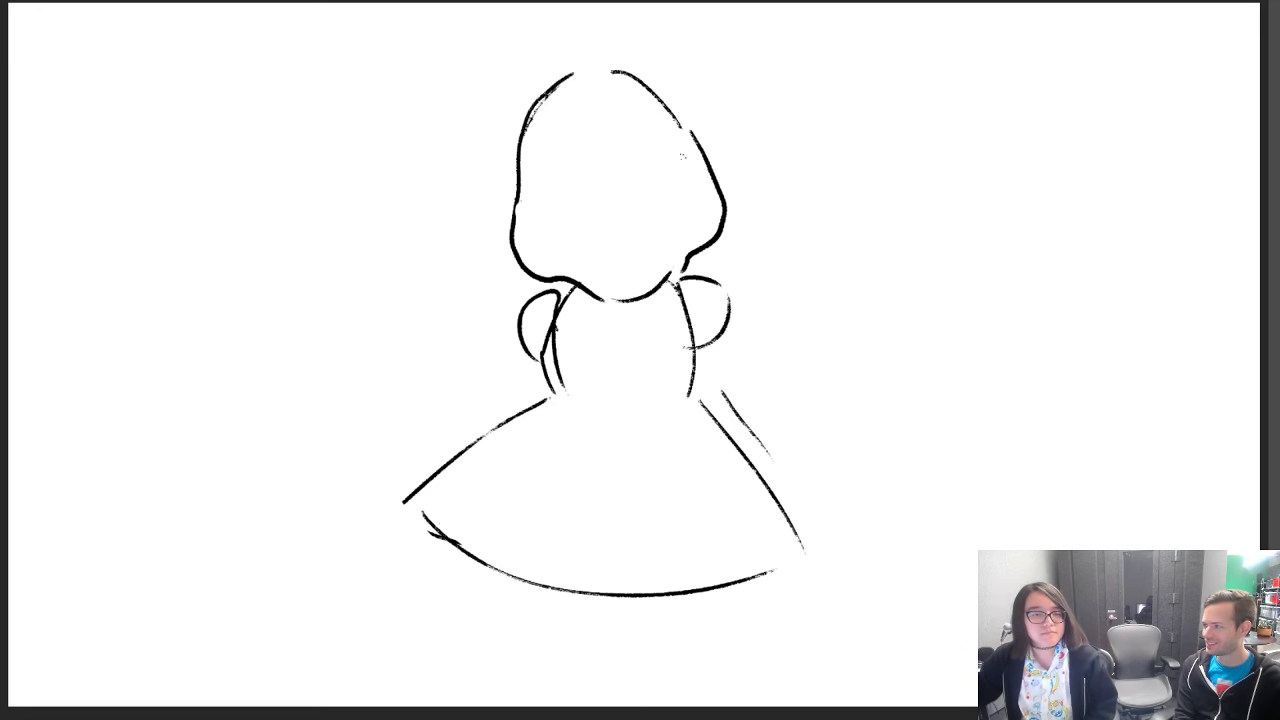
Step: Draw a large bow with two pointed loops on the upper left of the head
mouse_move(514, 165)
mouse_down()
mouse_move(452, 110)
mouse_move(486, 68)
mouse_move(548, 60)
mouse_move(562, 8)
mouse_up()
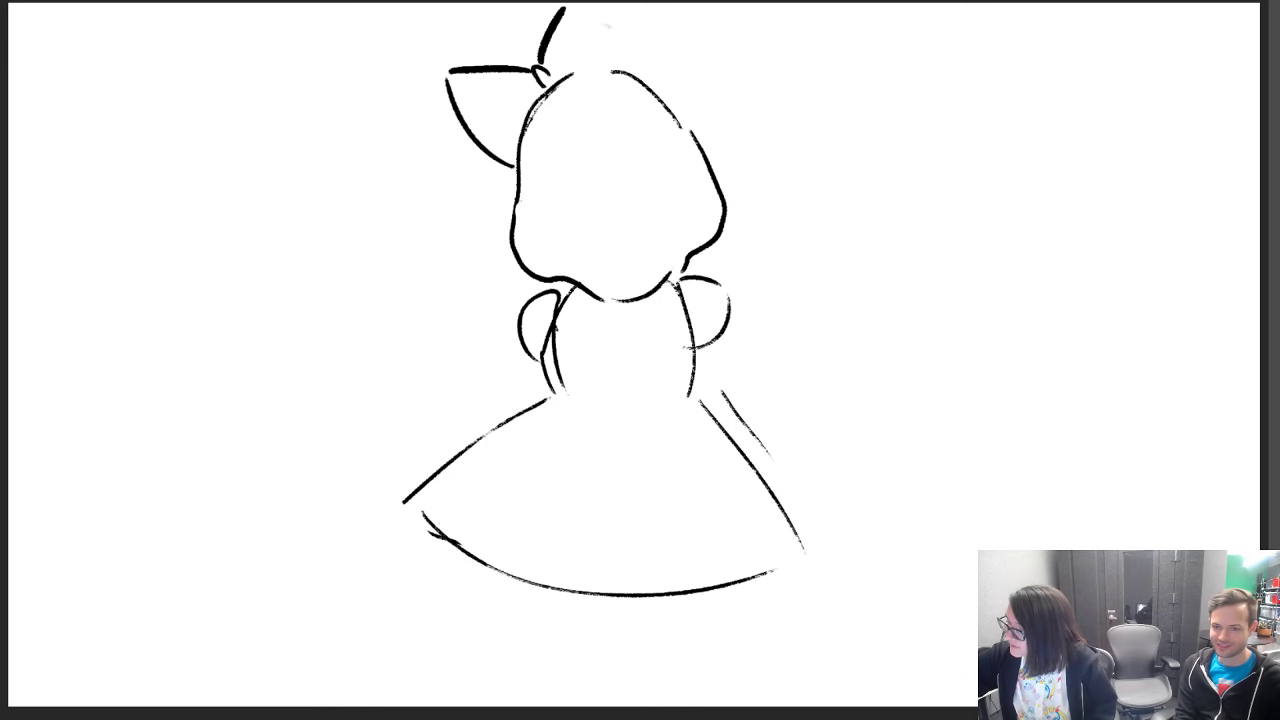
mouse_move(608, 62)
mouse_down()
mouse_move(580, 10)
mouse_move(608, 60)
mouse_up()
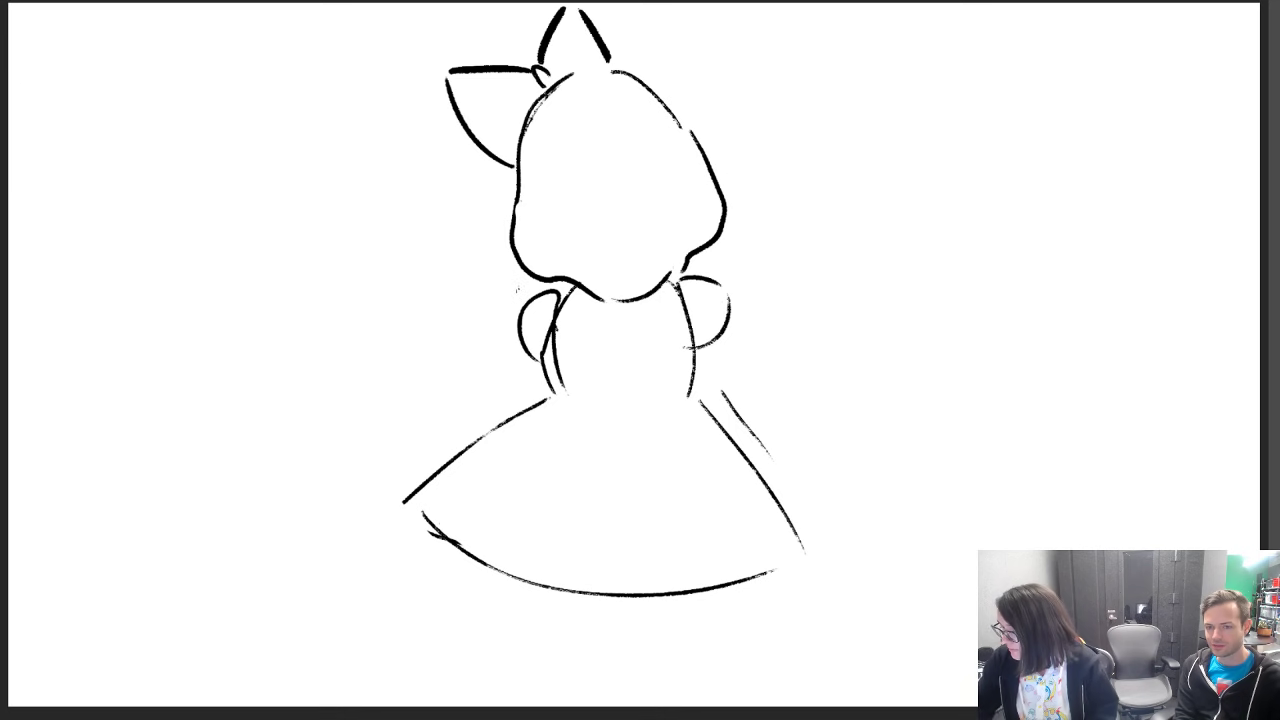
Step: Draw the raised left-hand arm with a thumb, finger lines and slime dripping from its underside
mouse_move(520, 343)
mouse_down()
mouse_move(446, 402)
mouse_move(333, 270)
mouse_move(418, 270)
mouse_move(458, 343)
mouse_move(514, 318)
mouse_move(511, 350)
mouse_move(464, 391)
mouse_move(514, 351)
mouse_up()
key(e)
key(b)
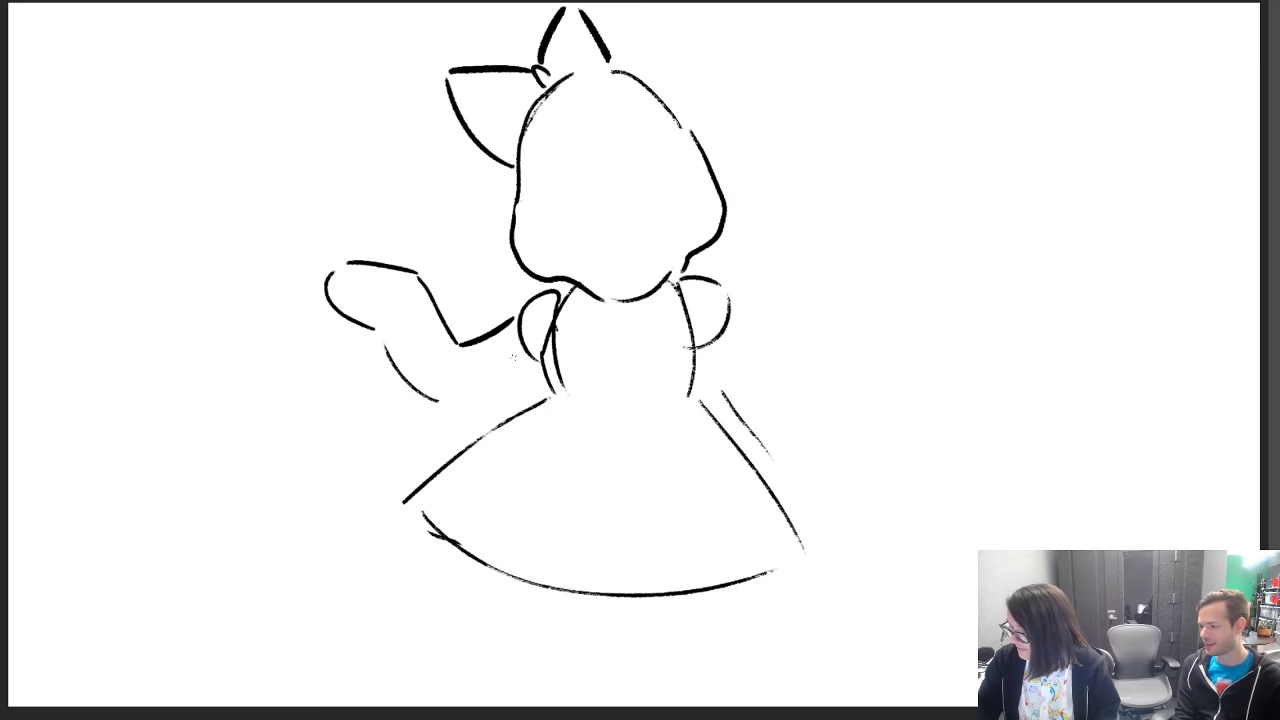
mouse_move(438, 398)
mouse_down()
mouse_move(487, 385)
mouse_move(495, 402)
mouse_move(527, 357)
mouse_up()
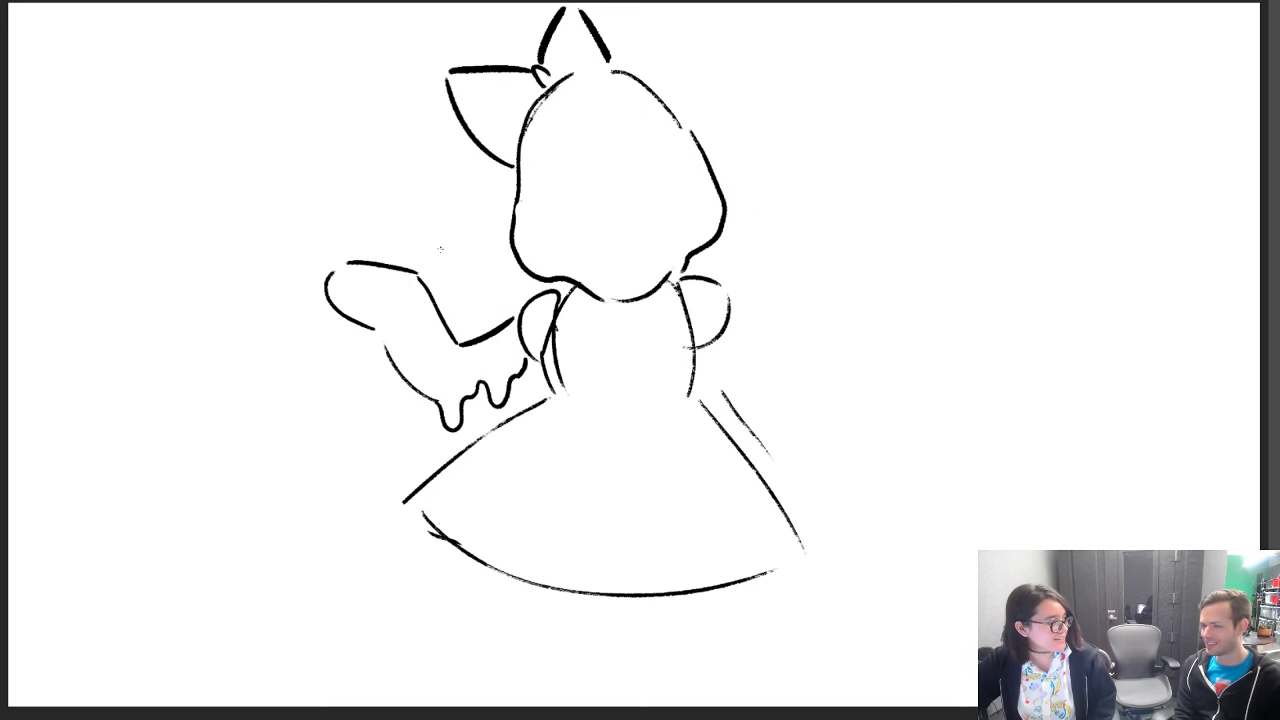
key(e)
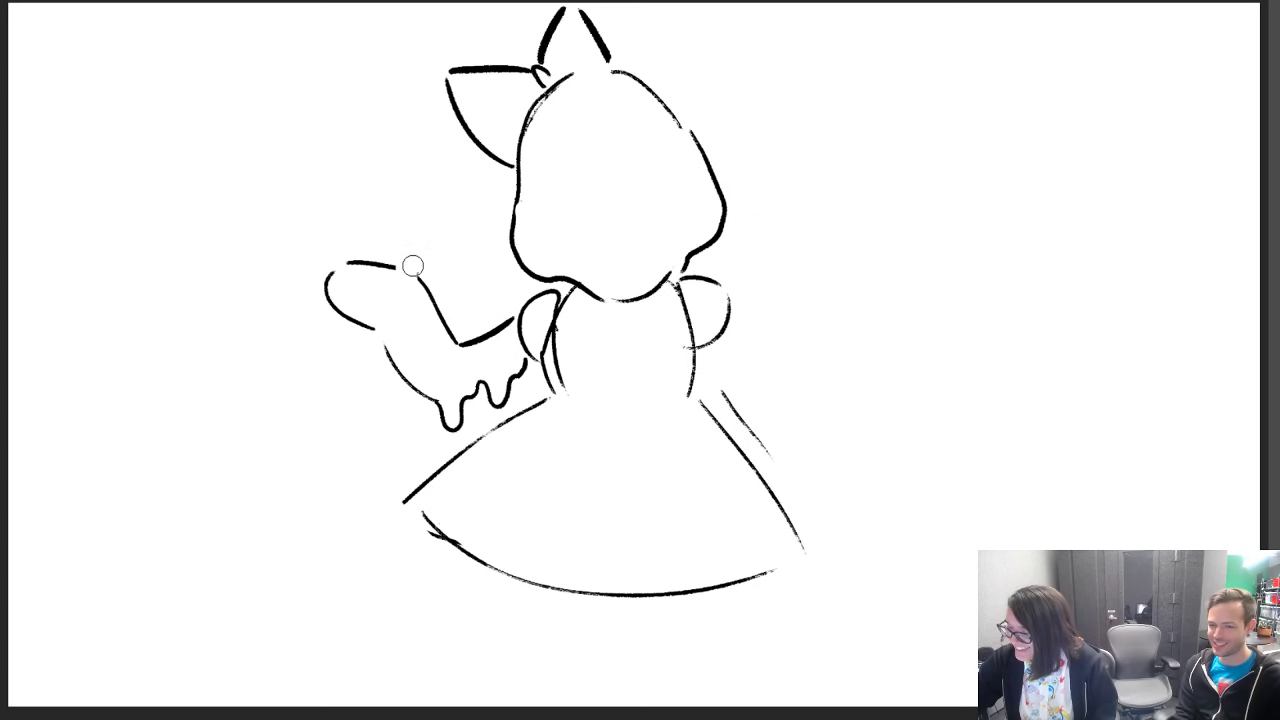
mouse_move(413, 266)
mouse_down()
mouse_move(384, 263)
mouse_move(396, 264)
mouse_move(393, 246)
mouse_move(414, 281)
mouse_up()
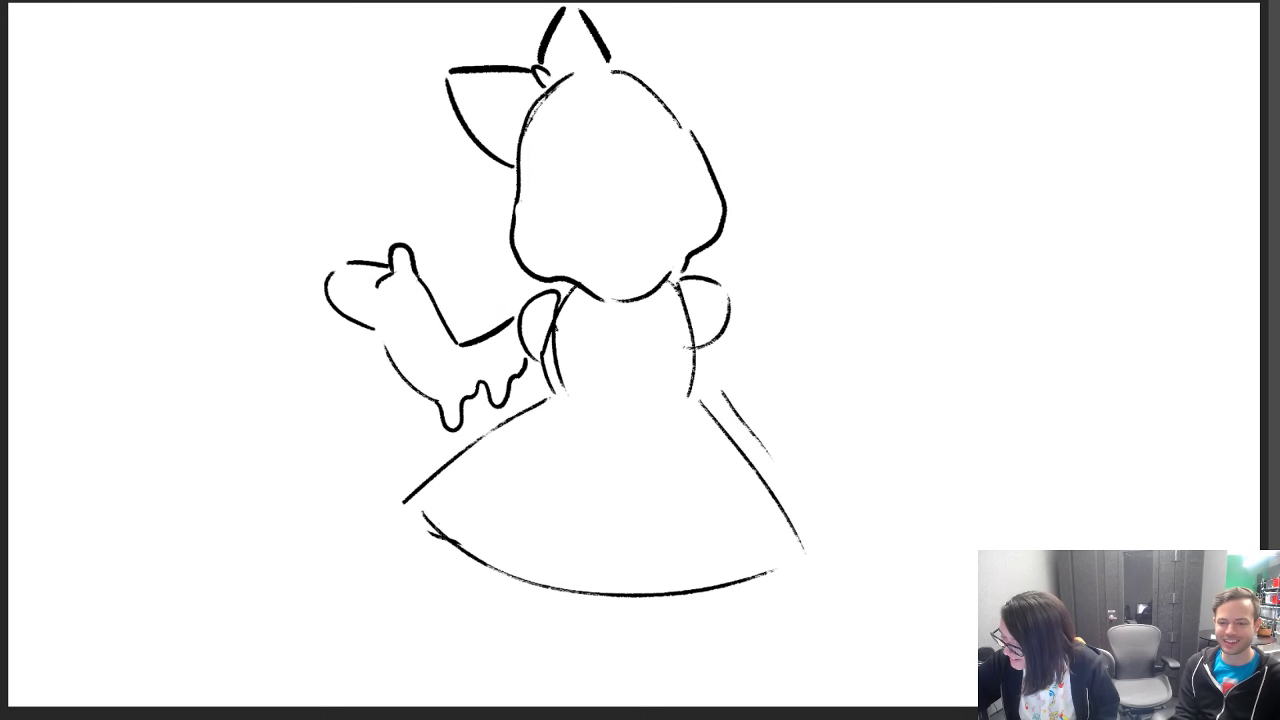
mouse_move(333, 273)
mouse_down()
mouse_move(361, 293)
mouse_move(329, 278)
mouse_move(333, 312)
mouse_move(356, 324)
mouse_move(328, 298)
mouse_move(392, 360)
mouse_up()
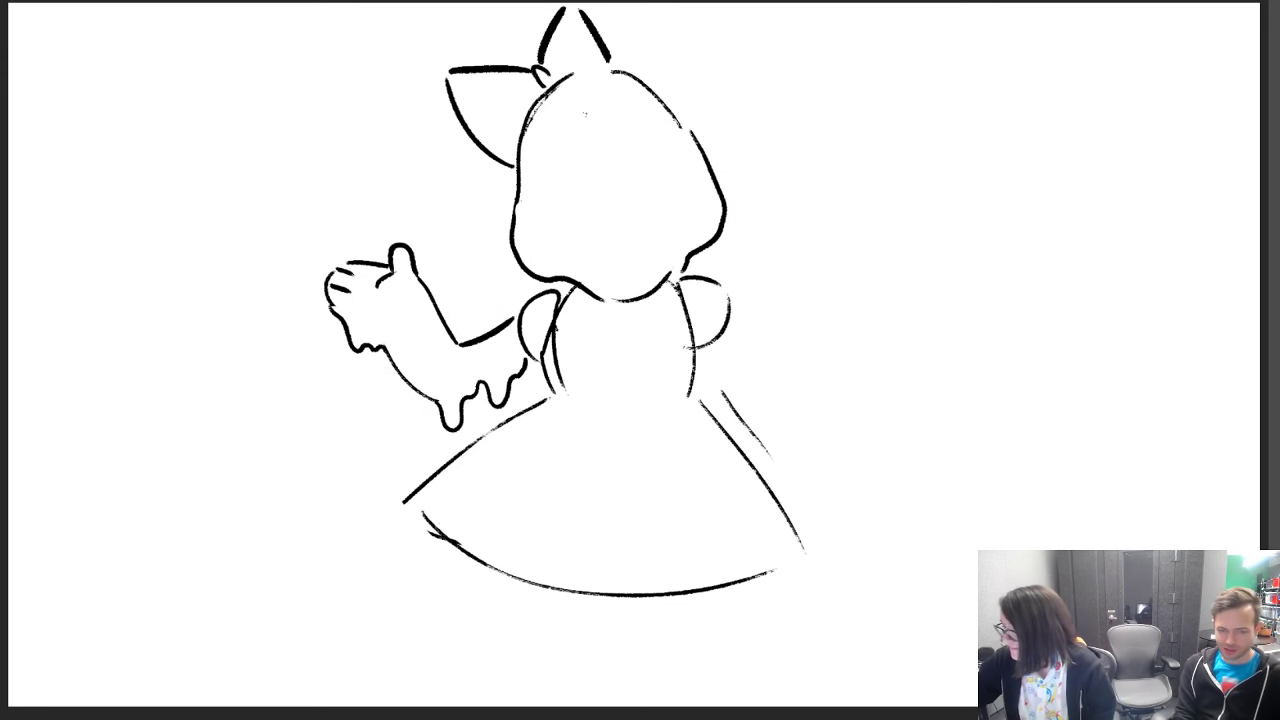
Step: Draw two eyes with solid black oval pupils, arched upper lids and small lashes
mouse_move(549, 188)
mouse_down()
mouse_move(566, 176)
mouse_move(548, 190)
mouse_move(566, 200)
mouse_move(580, 165)
mouse_move(535, 150)
mouse_up()
key(e)
key(b)
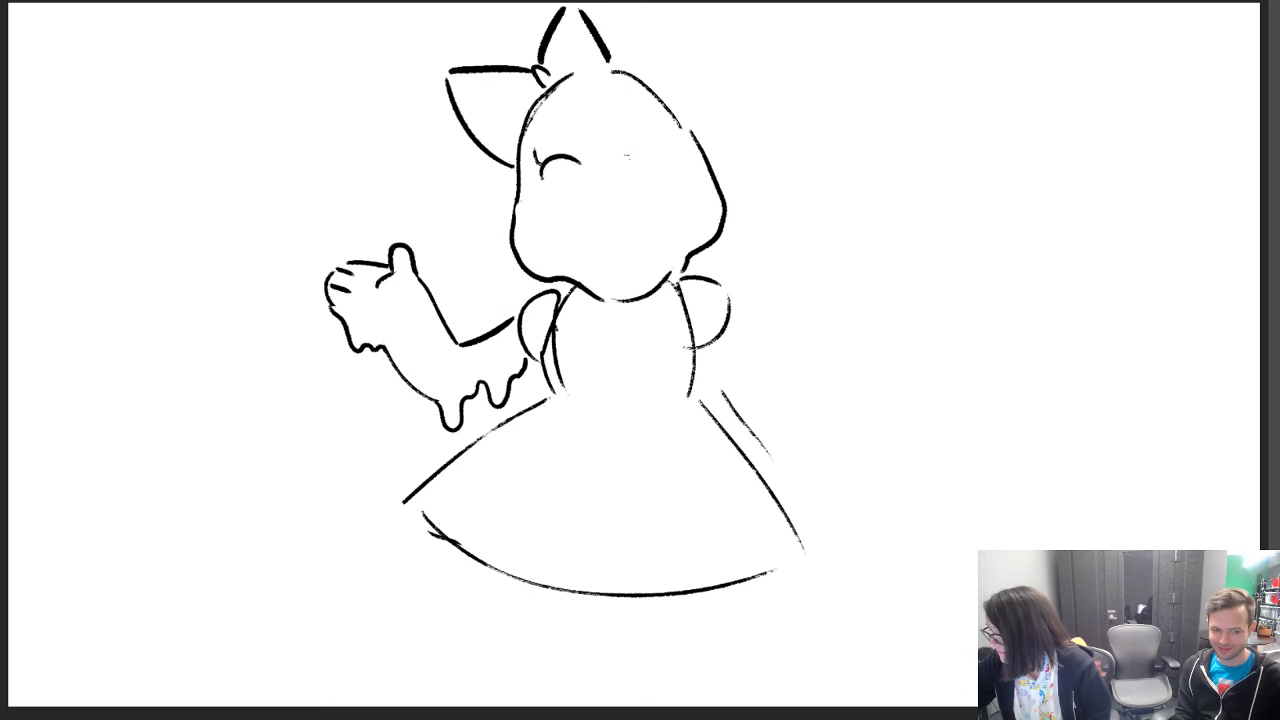
drag(628, 174, 670, 176)
mouse_move(561, 185)
mouse_down()
mouse_move(648, 190)
mouse_move(636, 172)
mouse_move(642, 184)
mouse_move(671, 147)
mouse_up()
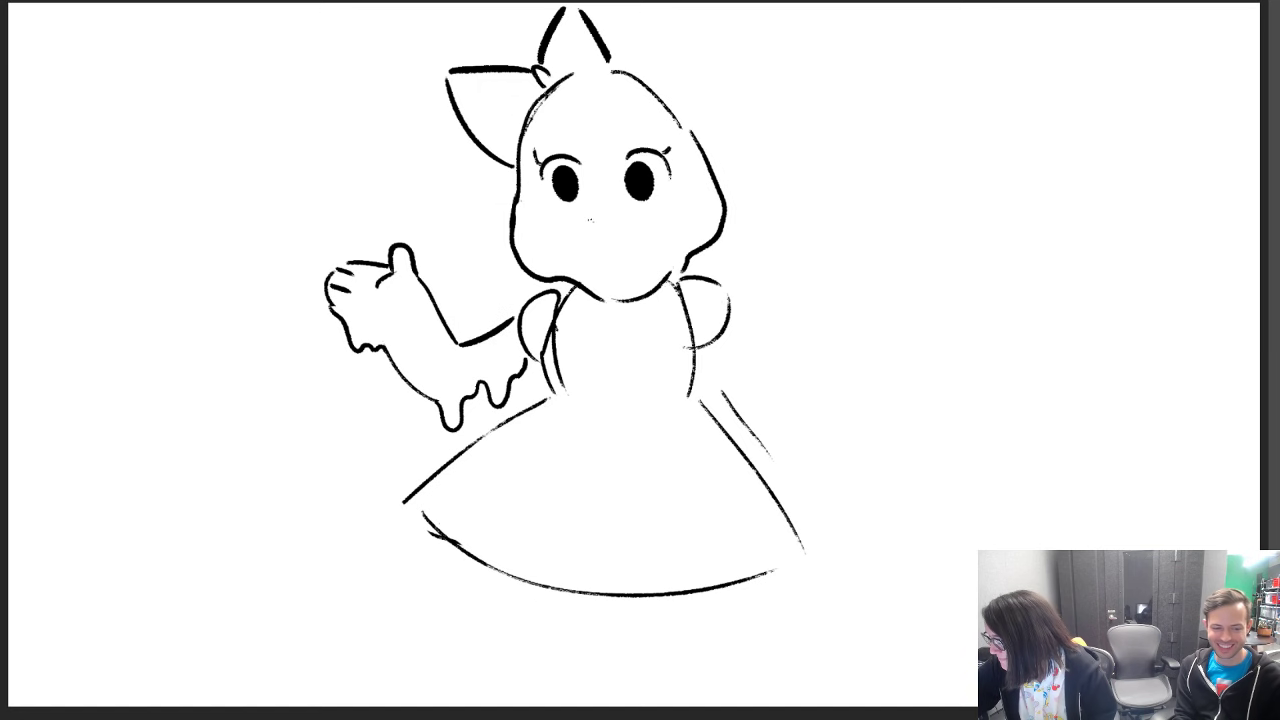
Step: Draw a small wavy mouth below the eyes and round out the upper right head outline, erasing the old line
mouse_move(594, 223)
mouse_down()
mouse_move(604, 214)
mouse_move(601, 229)
mouse_up()
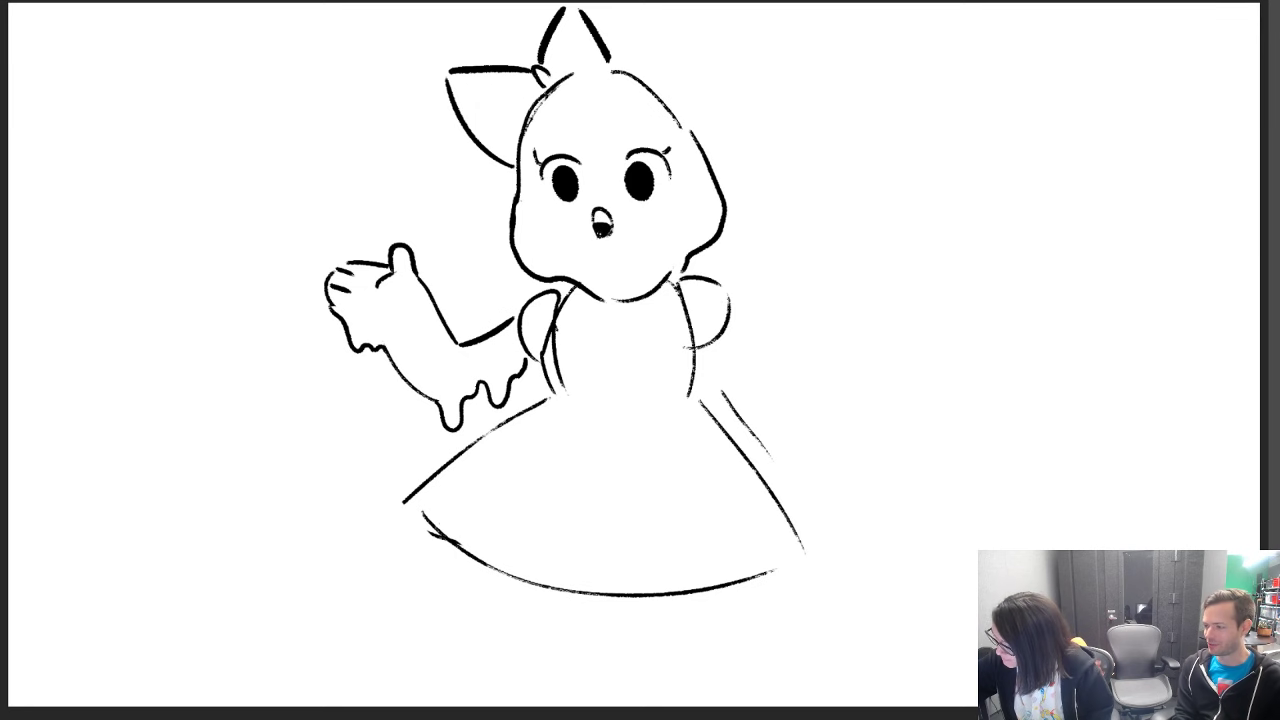
mouse_move(594, 213)
mouse_down()
mouse_move(597, 237)
mouse_move(590, 223)
mouse_up()
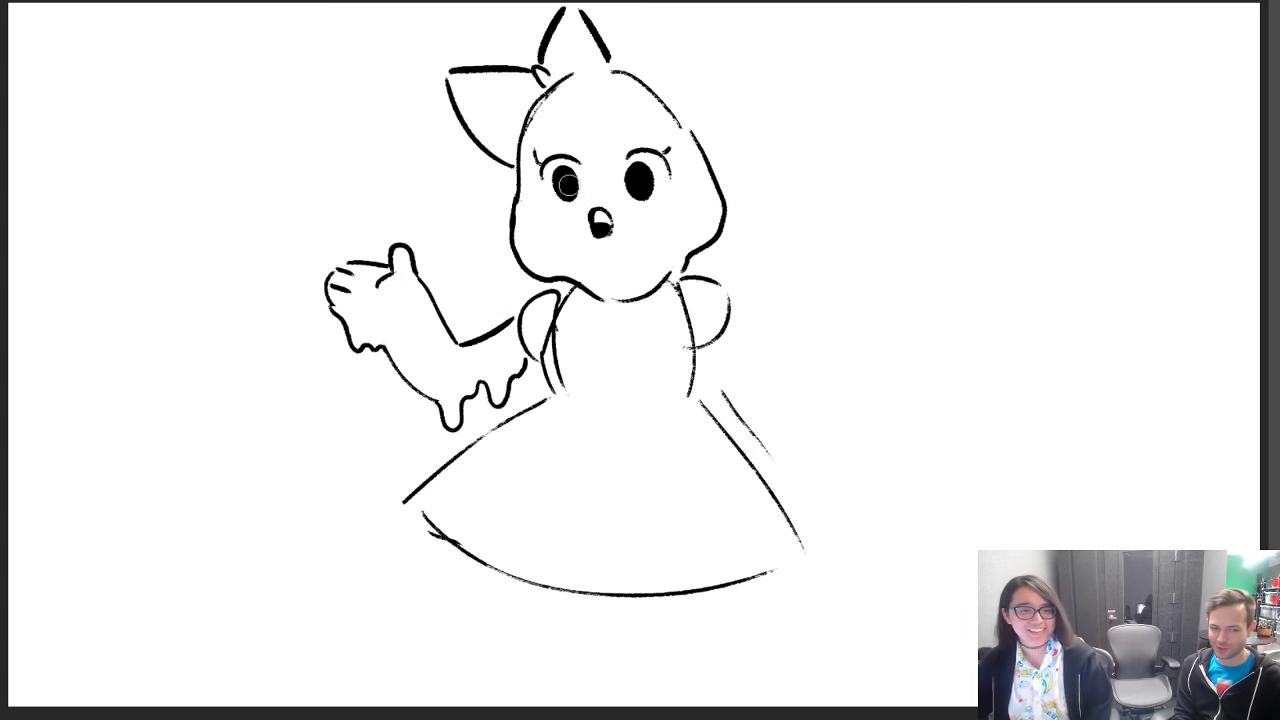
drag(590, 224, 630, 222)
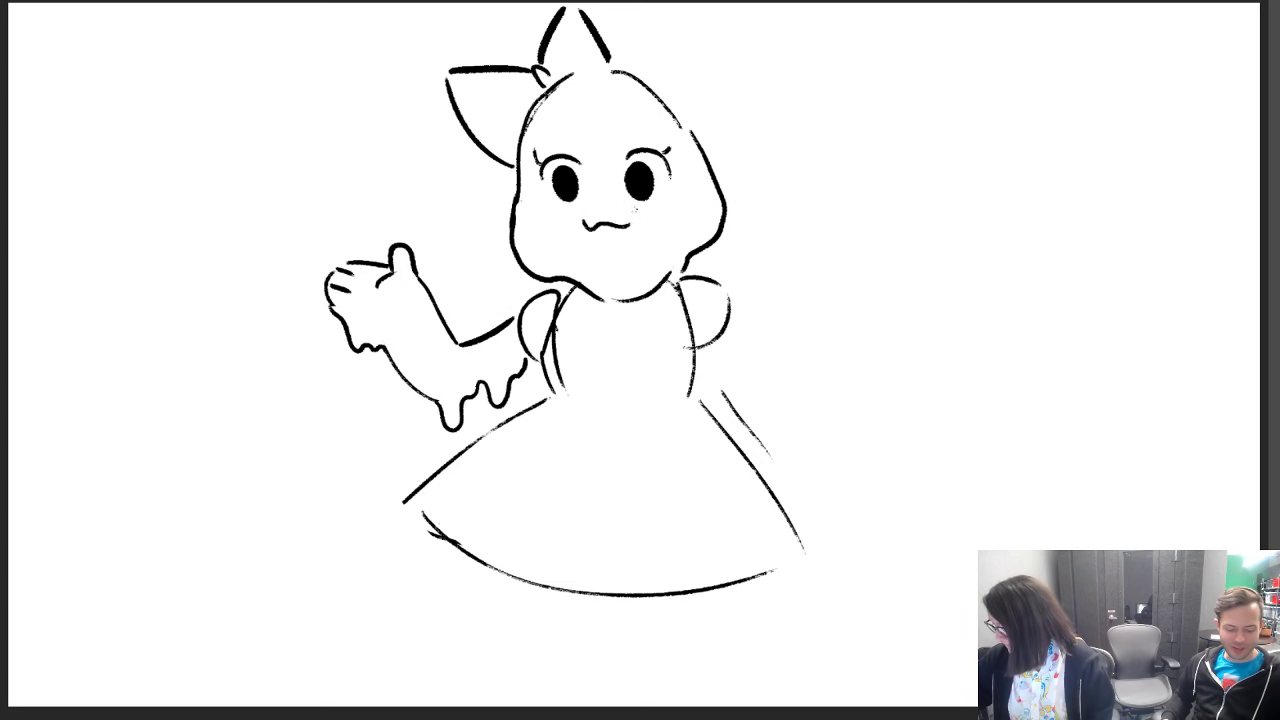
mouse_move(617, 67)
mouse_down()
mouse_move(651, 78)
mouse_move(690, 124)
mouse_up()
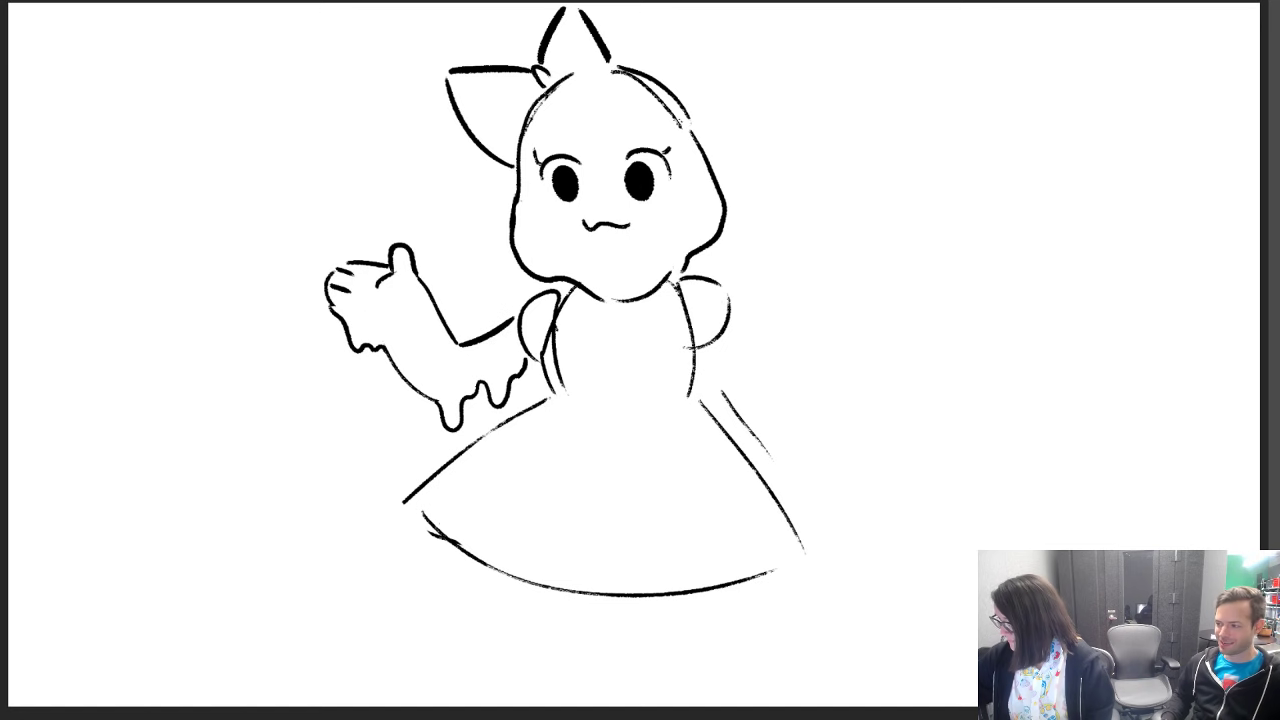
drag(630, 82, 680, 124)
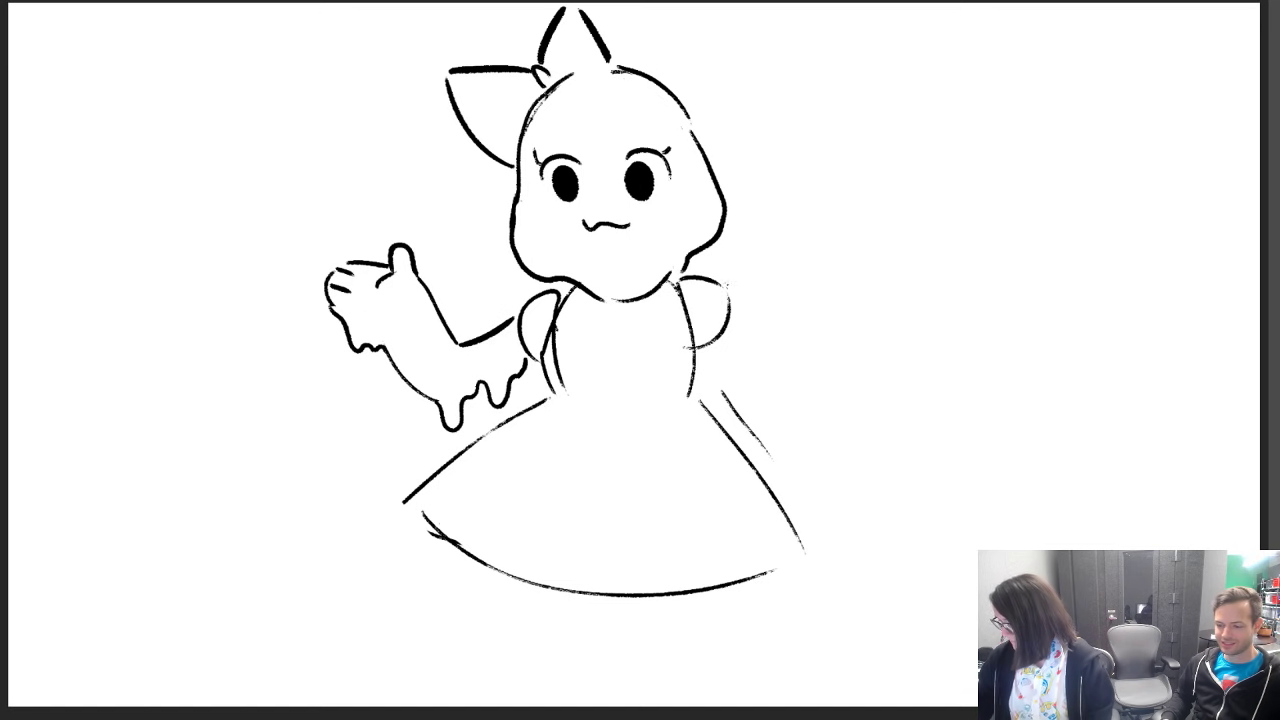
Step: Draw the right-hand arm bent with its hand on the hip, adding drips and finger lines, and erase the stray skirt line
mouse_move(725, 330)
mouse_down()
mouse_move(767, 378)
mouse_move(740, 346)
mouse_move(760, 356)
mouse_move(790, 337)
mouse_move(795, 455)
mouse_up()
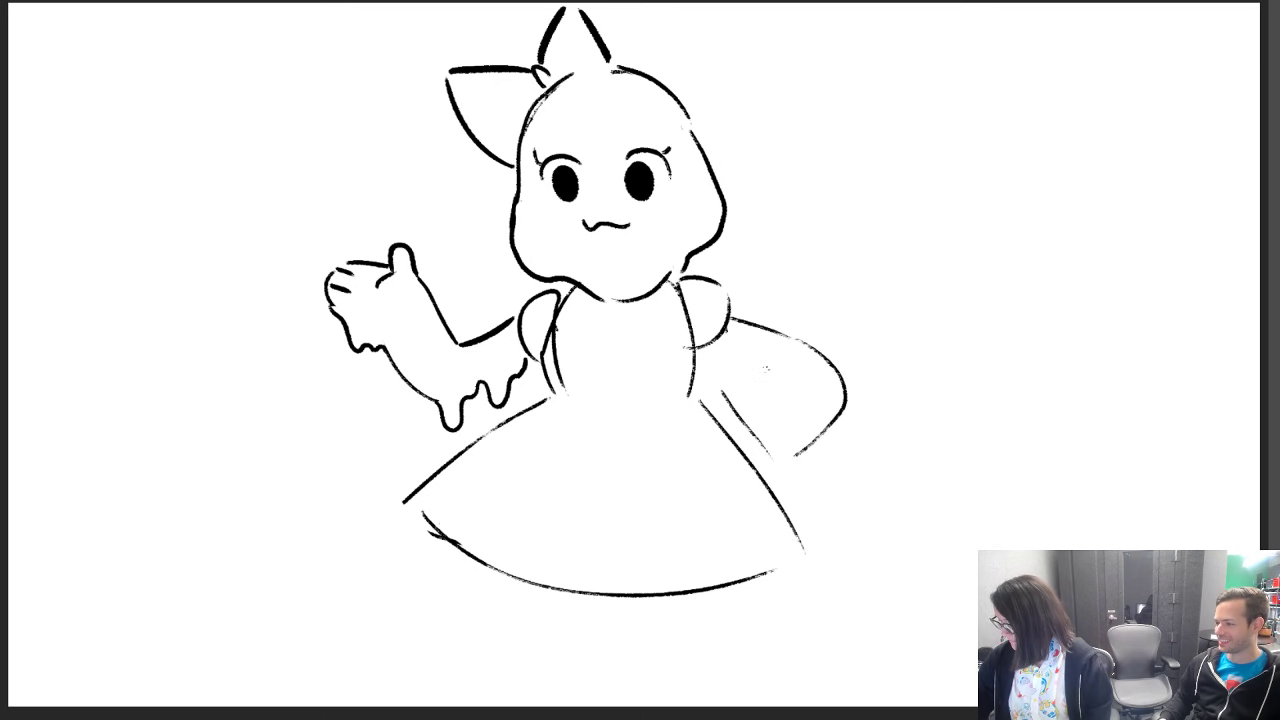
mouse_move(708, 352)
mouse_down()
mouse_move(738, 368)
mouse_move(750, 402)
mouse_move(766, 400)
mouse_move(756, 427)
mouse_move(790, 512)
mouse_move(803, 456)
mouse_up()
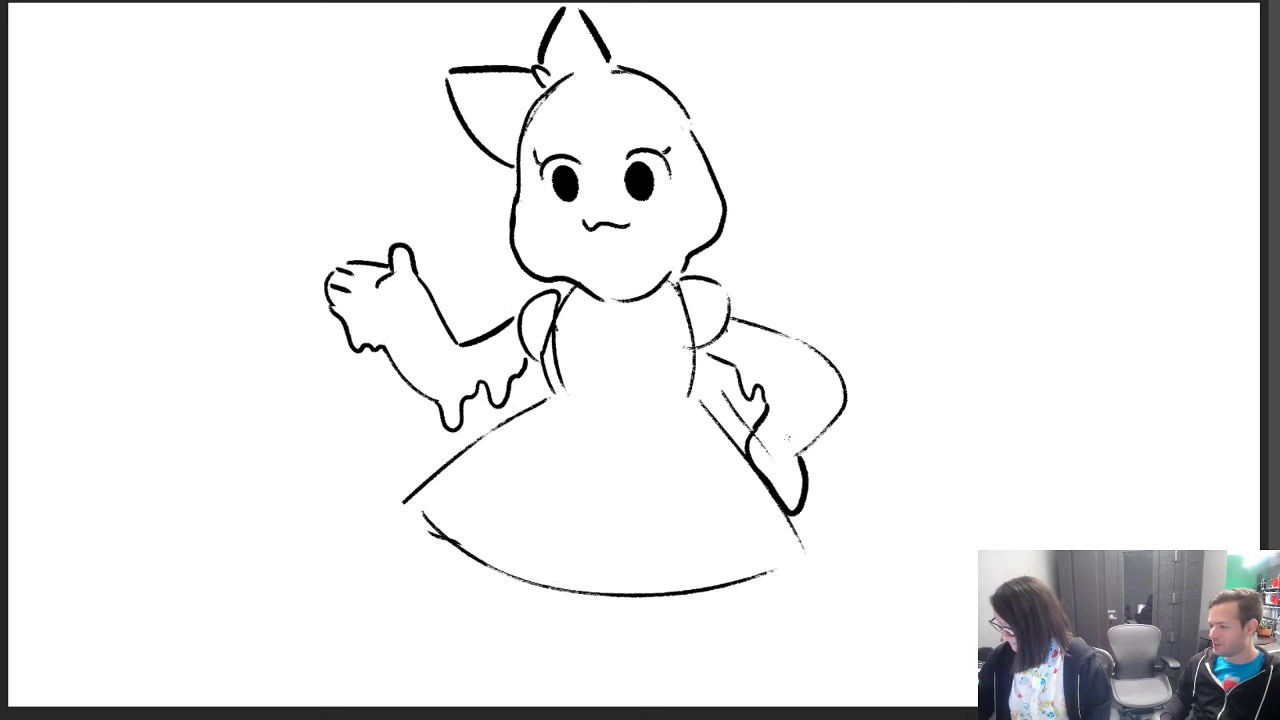
drag(718, 393, 769, 454)
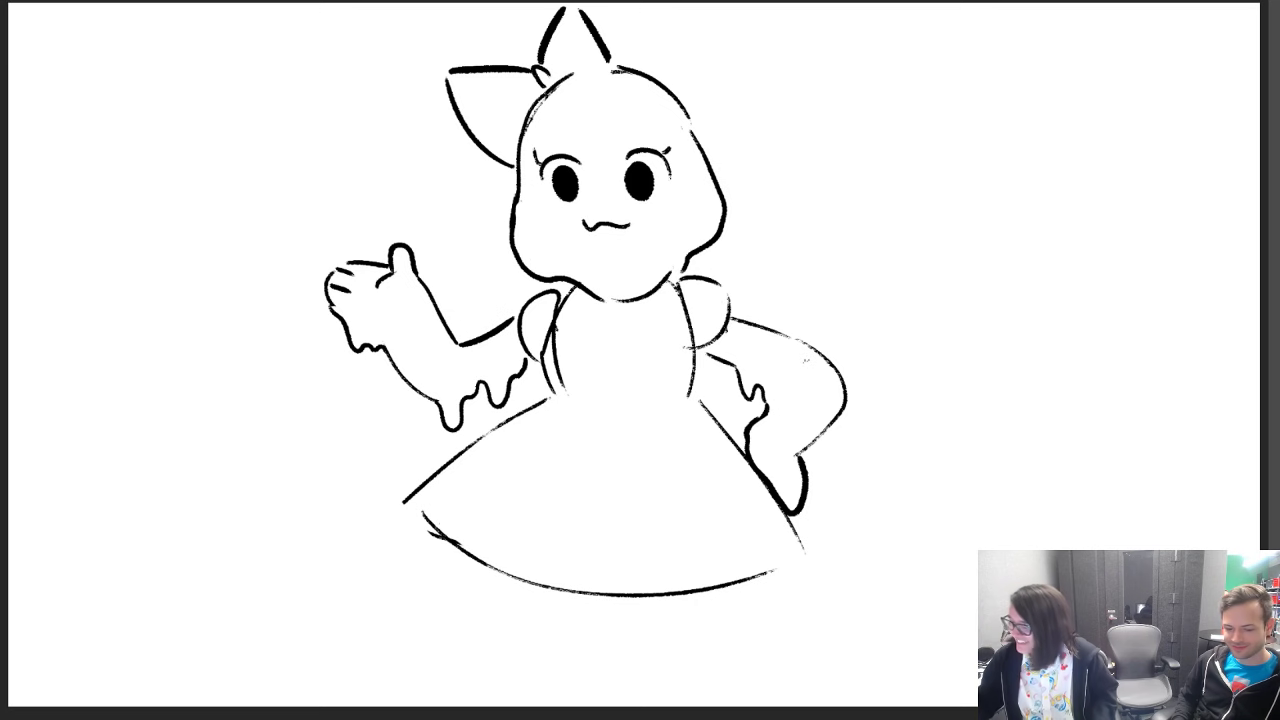
drag(771, 453, 777, 485)
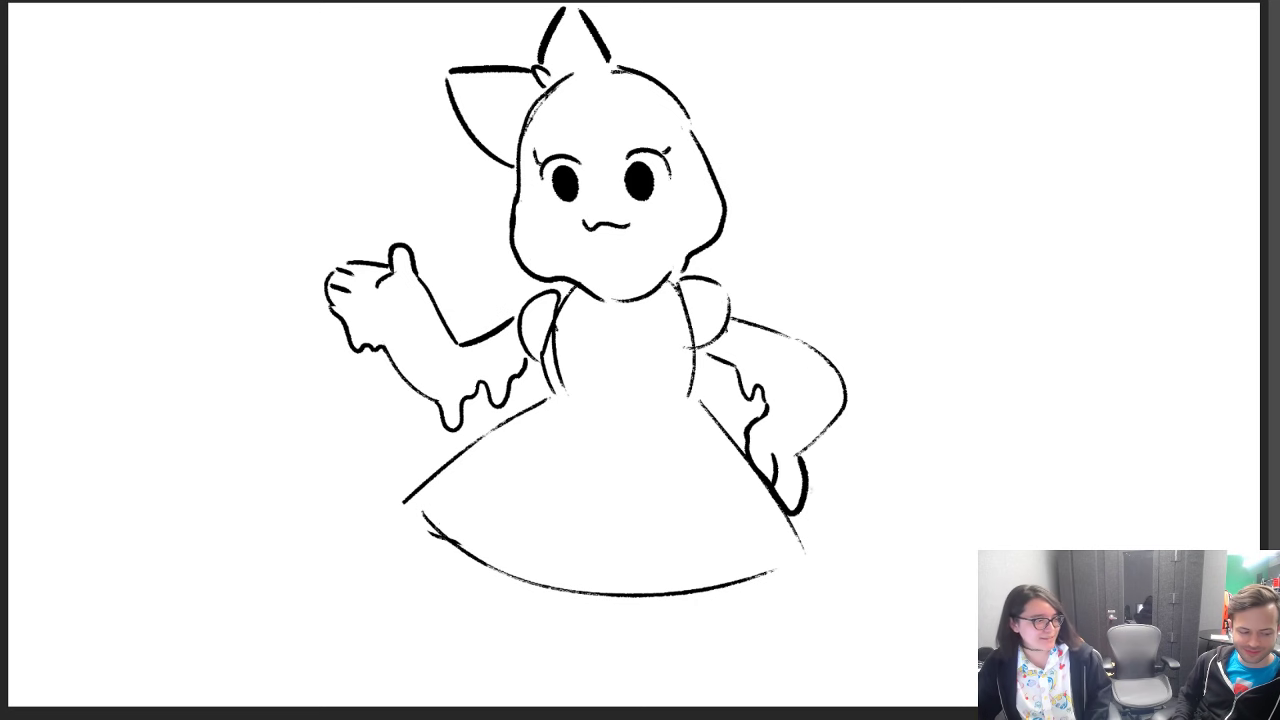
drag(781, 491, 786, 508)
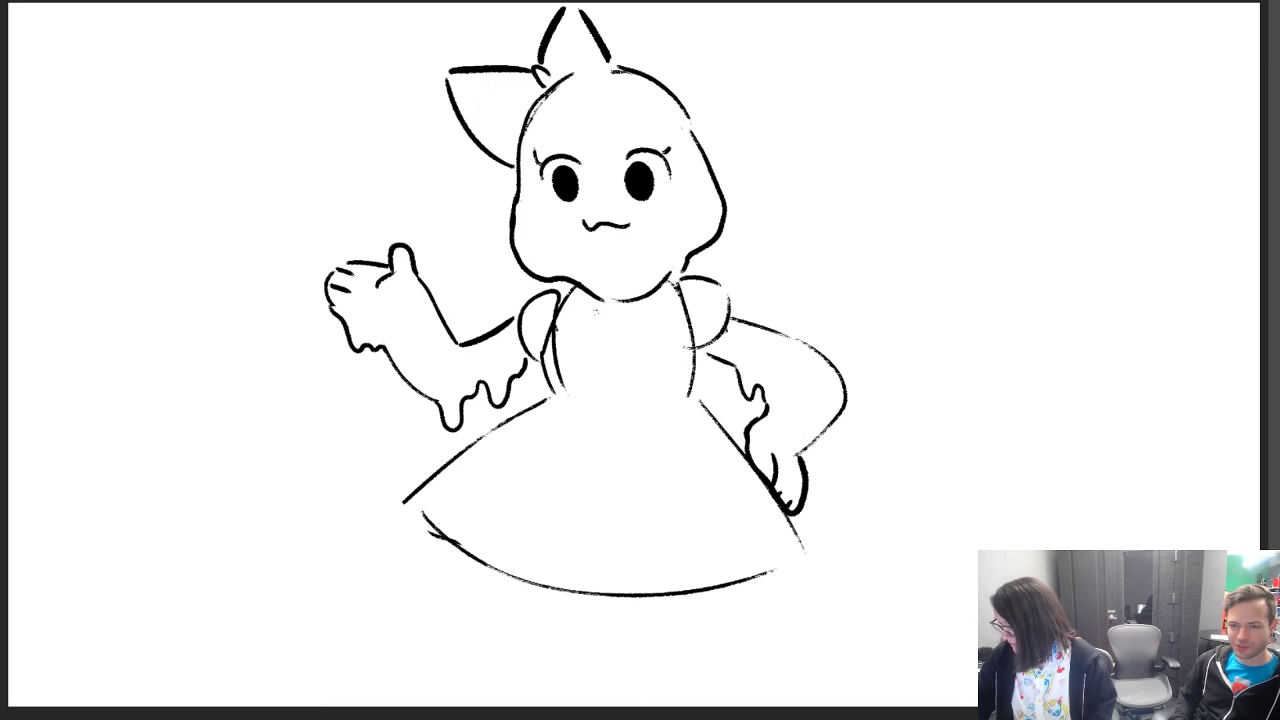
Step: Draw a rounded collar on the chest with a crossed ribbon tie hanging from the neck
drag(584, 298, 662, 372)
mouse_move(658, 298)
mouse_down()
mouse_move(628, 374)
mouse_move(606, 326)
mouse_move(600, 368)
mouse_up()
drag(618, 326, 624, 372)
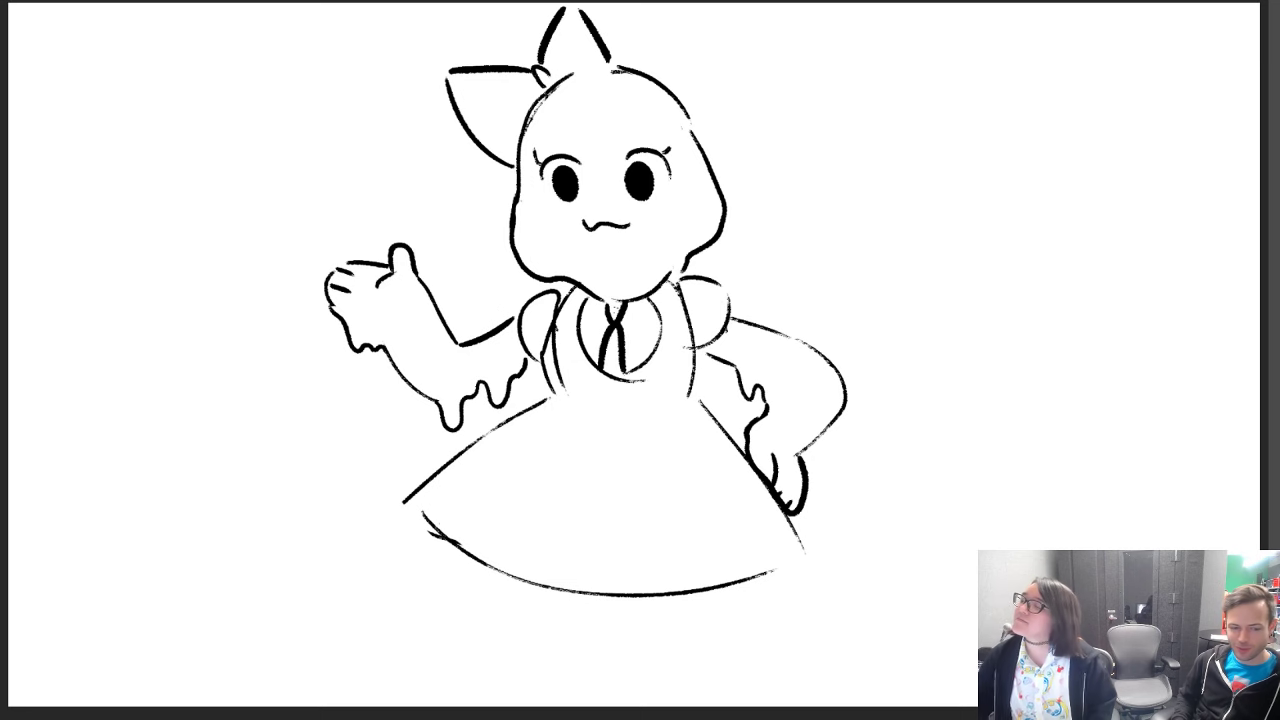
Step: Add dripping hair shapes on both sides of the head and a short lower-lip line under the mouth
mouse_move(674, 92)
mouse_down()
mouse_move(714, 90)
mouse_move(784, 190)
mouse_move(724, 256)
mouse_move(718, 242)
mouse_up()
mouse_move(473, 149)
mouse_down()
mouse_move(443, 186)
mouse_move(472, 268)
mouse_move(505, 278)
mouse_up()
drag(591, 233, 614, 235)
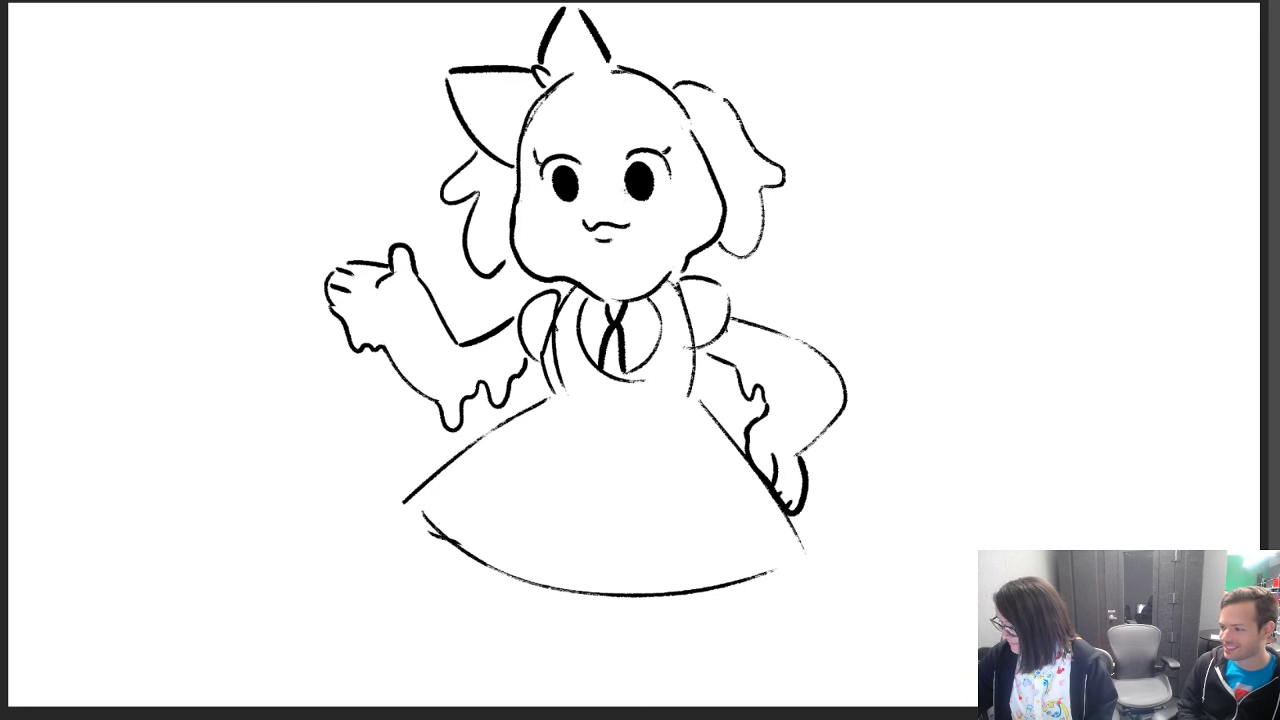
Step: Draw the left-hand leg below the skirt, with melting sides that spread into a flat puddle-like foot
mouse_move(496, 568)
mouse_down()
mouse_move(450, 652)
mouse_move(476, 682)
mouse_move(610, 686)
mouse_up()
drag(410, 670, 364, 686)
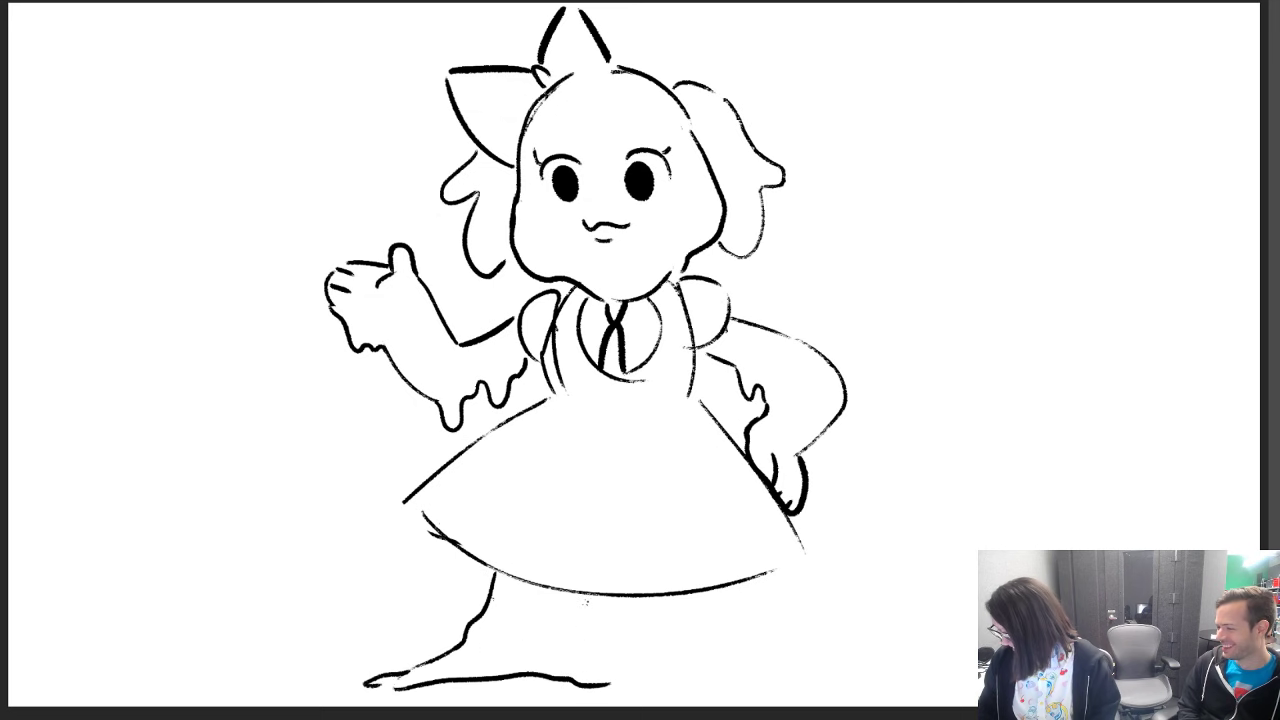
drag(585, 596, 614, 674)
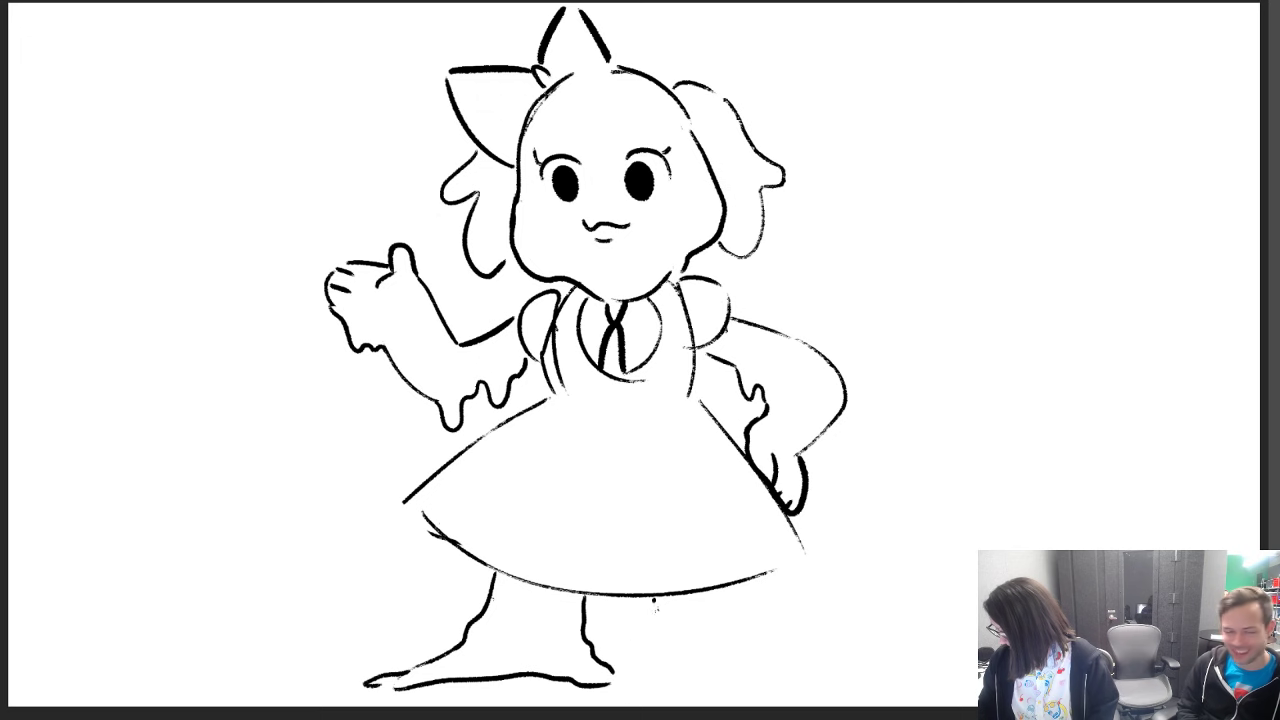
Step: Draw the right-hand leg below the skirt, with its side flaring out into a flat, puddle-like foot
mouse_move(655, 603)
mouse_down()
mouse_move(624, 648)
mouse_move(656, 676)
mouse_move(748, 682)
mouse_up()
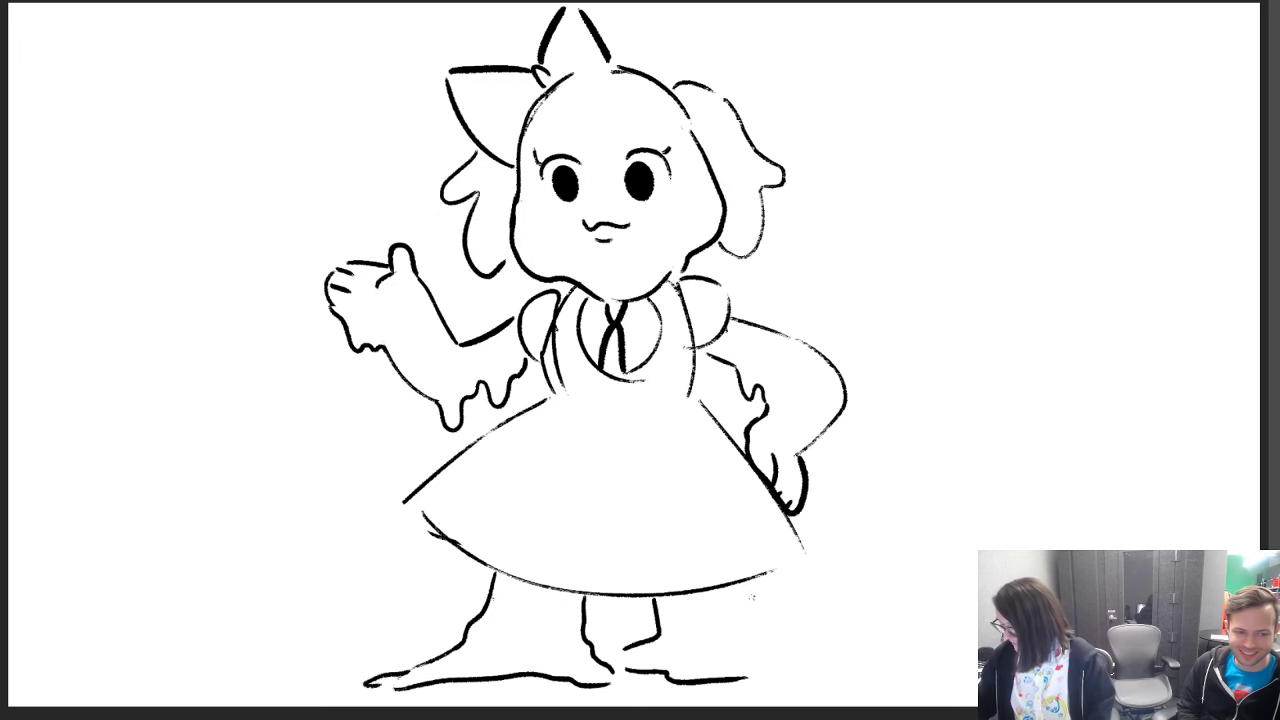
mouse_move(742, 584)
mouse_down()
mouse_move(758, 626)
mouse_move(850, 676)
mouse_up()
mouse_move(750, 670)
mouse_down()
mouse_move(820, 690)
mouse_move(874, 680)
mouse_up()
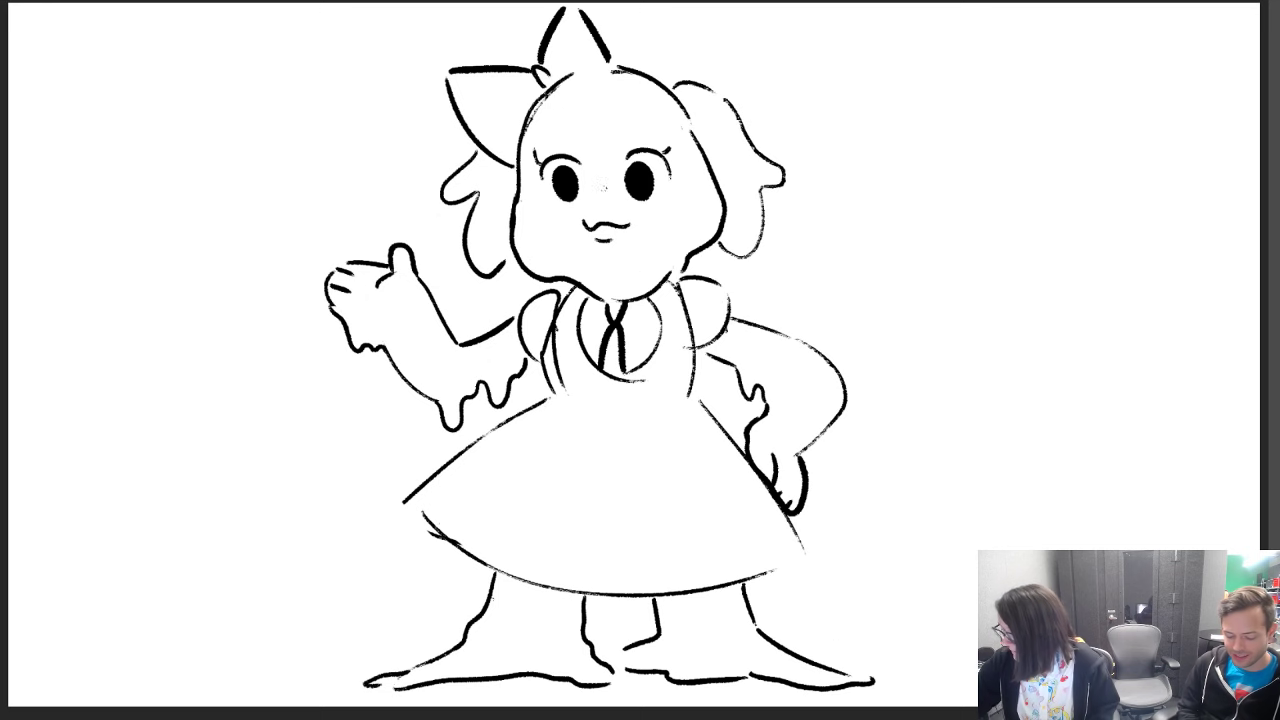
Step: Add small falling drops below the hair tips on both sides and draw a swept fringe across the forehead
drag(516, 258, 497, 292)
drag(774, 205, 779, 206)
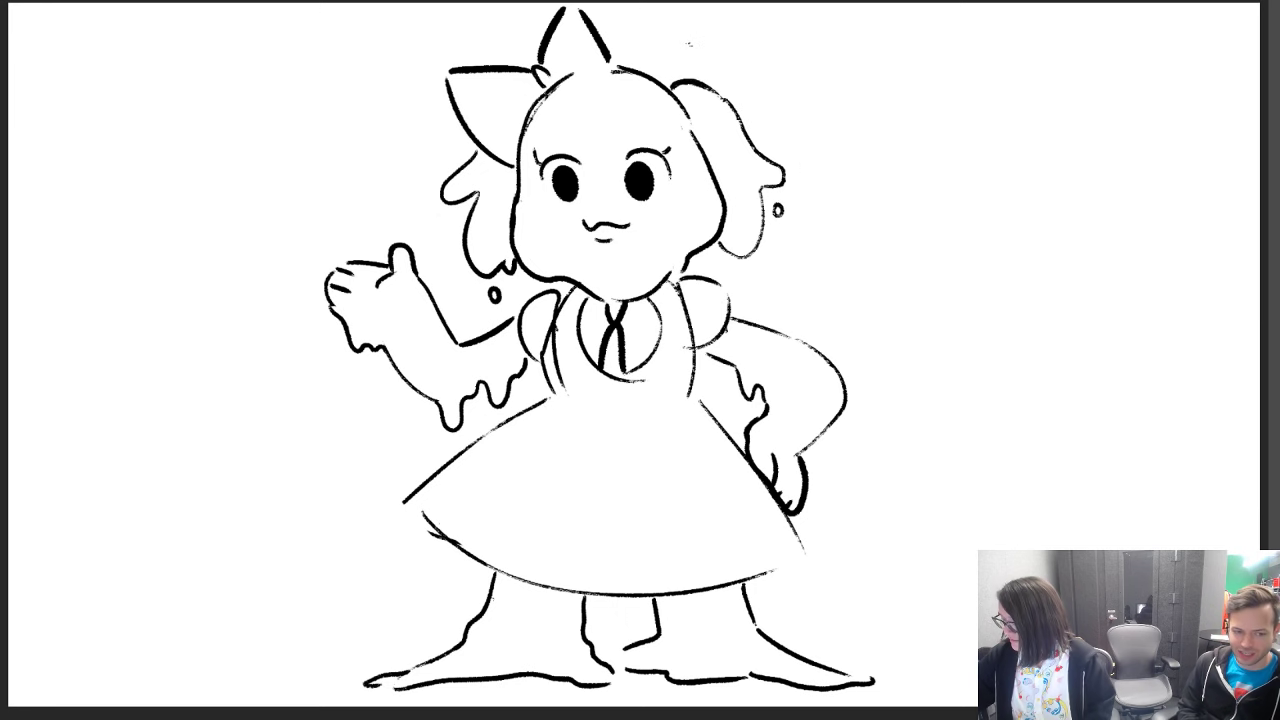
mouse_move(556, 98)
mouse_down()
mouse_move(548, 156)
mouse_move(592, 126)
mouse_move(646, 146)
mouse_up()
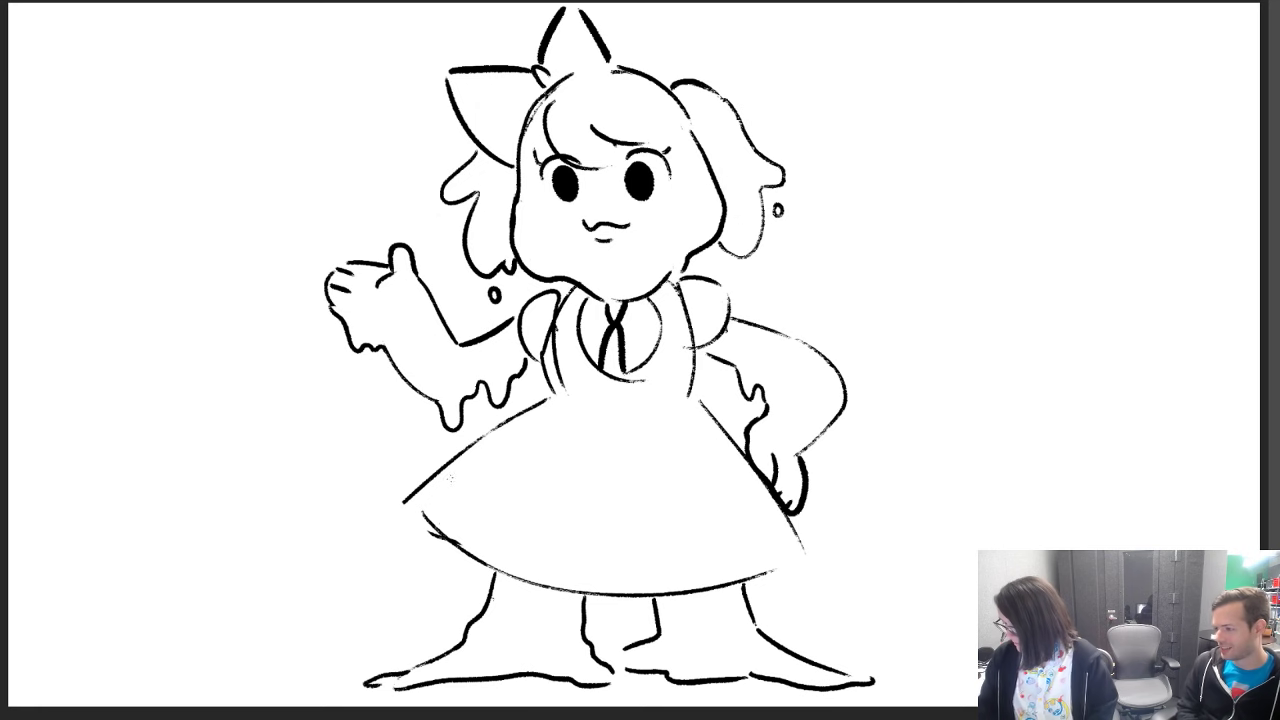
Step: Thicken the skirt's left-hand edge and draw a waistline with a short dark fold below it
drag(410, 505, 550, 400)
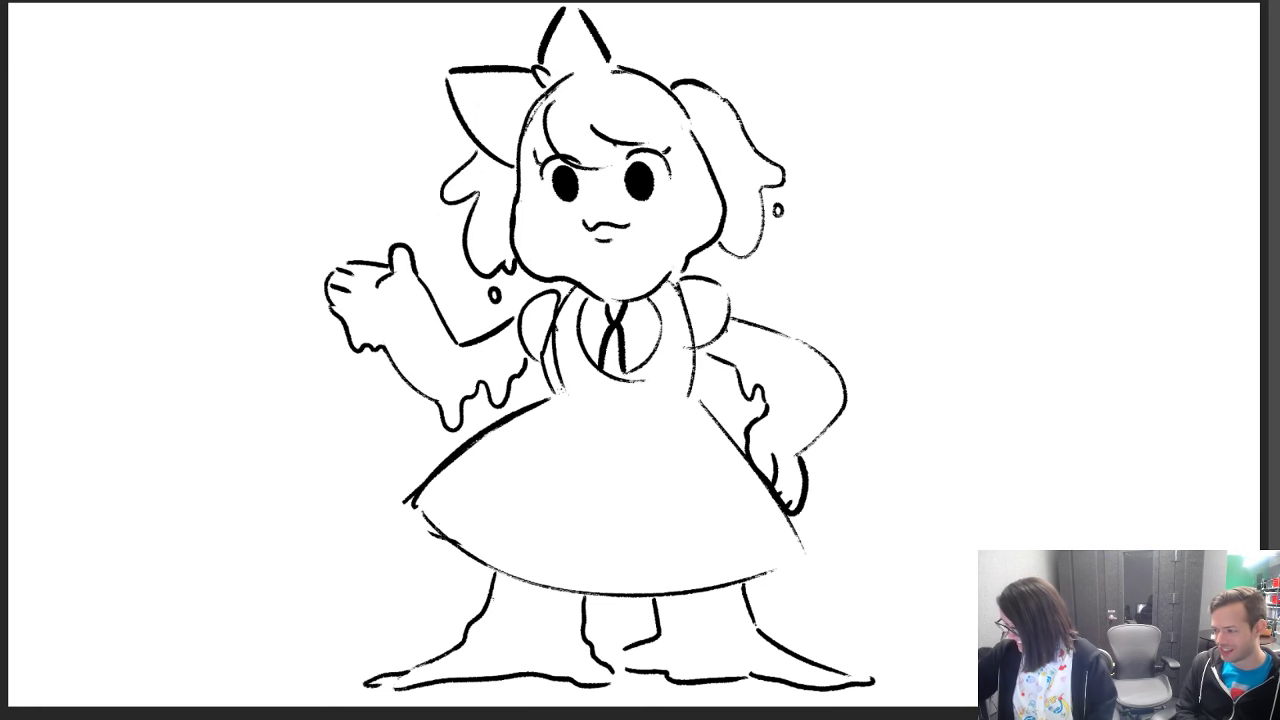
drag(577, 404, 664, 405)
drag(586, 407, 640, 415)
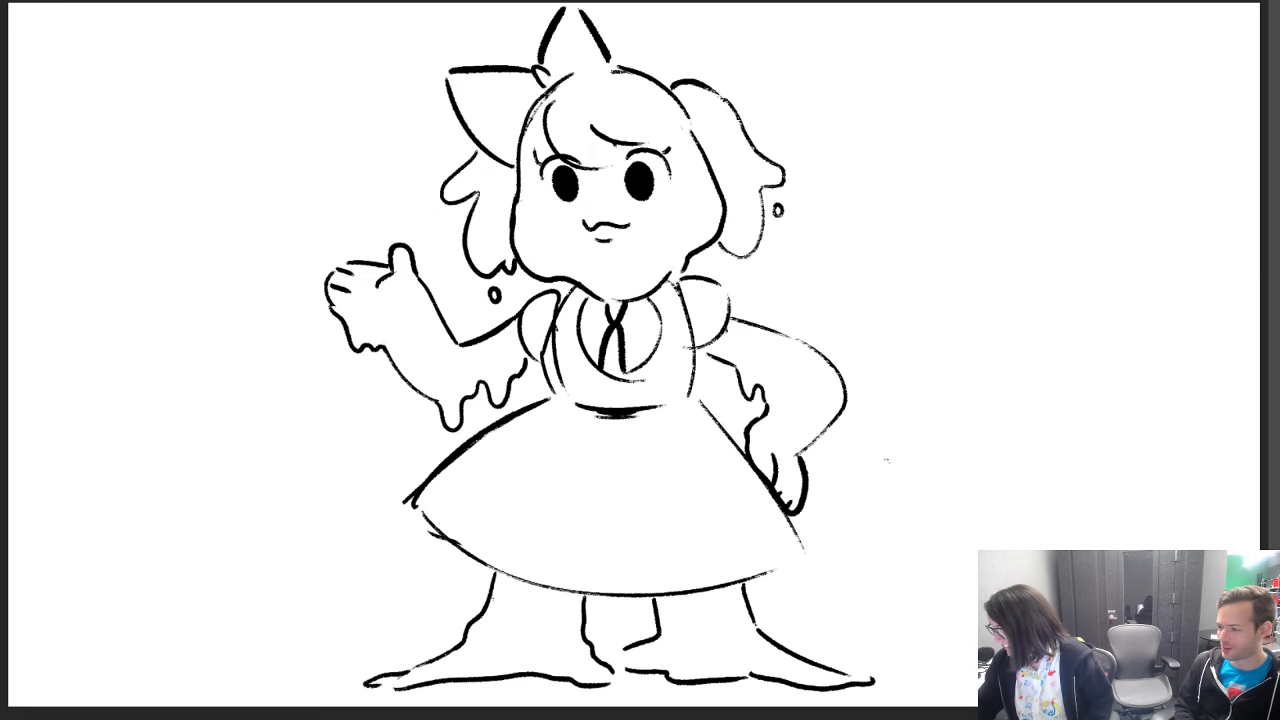
Step: Draw a large lemon-shaped head outline beside the girl, with a small nub at each end and thickened edges
mouse_move(880, 472)
mouse_down()
mouse_move(1044, 392)
mouse_move(1150, 477)
mouse_up()
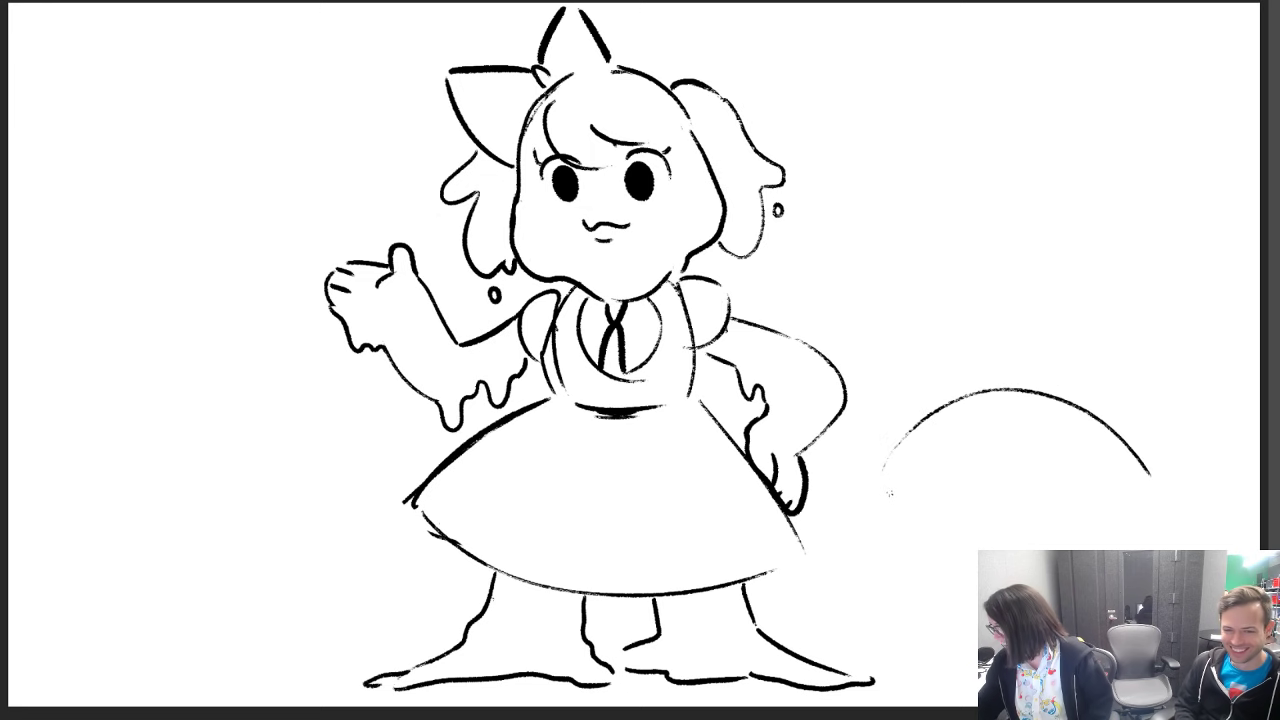
drag(904, 551, 1149, 532)
mouse_move(1150, 482)
mouse_down()
mouse_move(874, 486)
mouse_move(1150, 530)
mouse_up()
drag(1138, 464, 1155, 504)
drag(880, 476, 934, 416)
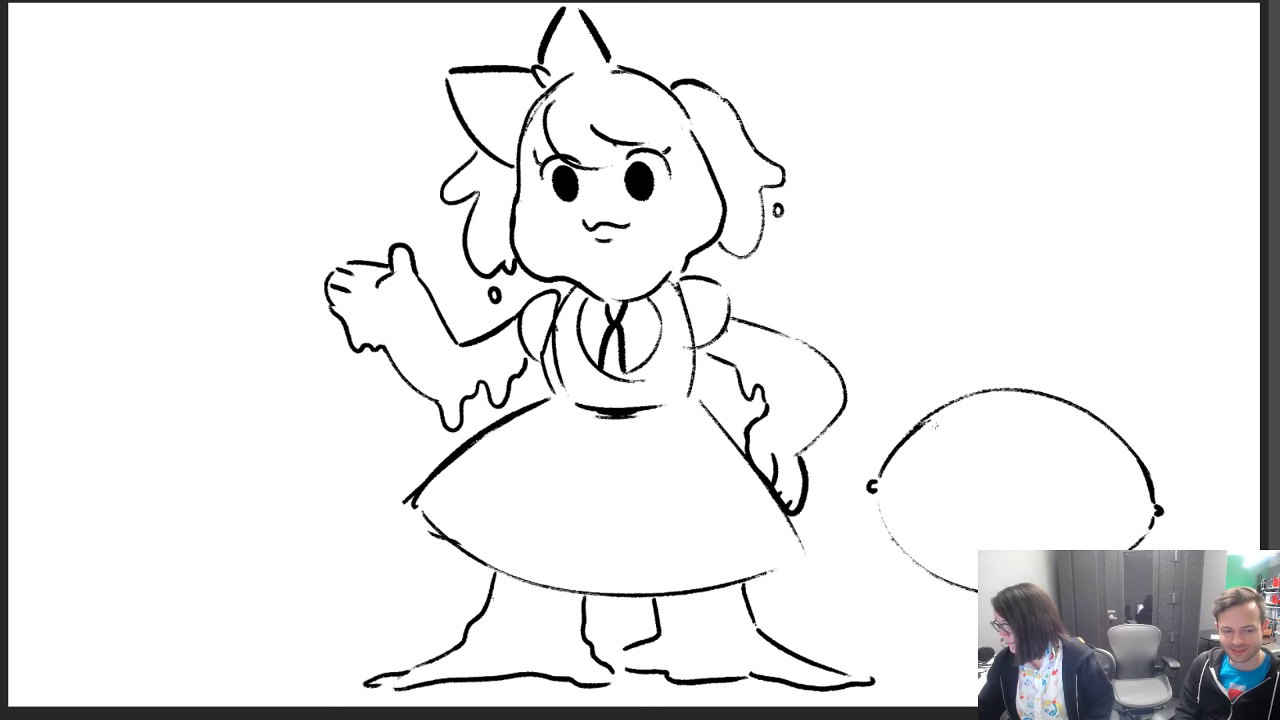
mouse_move(875, 505)
mouse_down()
mouse_move(891, 543)
mouse_move(938, 586)
mouse_up()
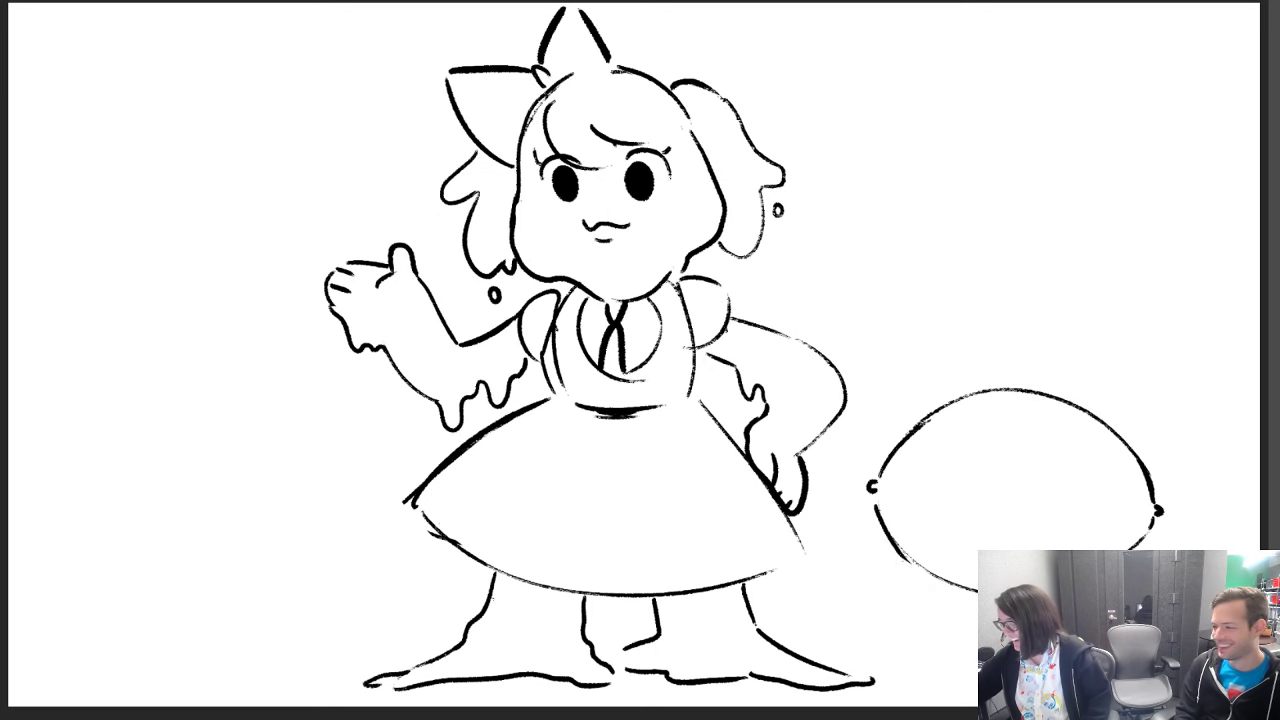
drag(882, 522, 950, 582)
Step: Draw a round face inside the lemon shape with half-closed eyes, a small nose and an open mouth
mouse_move(966, 528)
mouse_down()
mouse_move(950, 482)
mouse_move(1052, 470)
mouse_move(976, 536)
mouse_up()
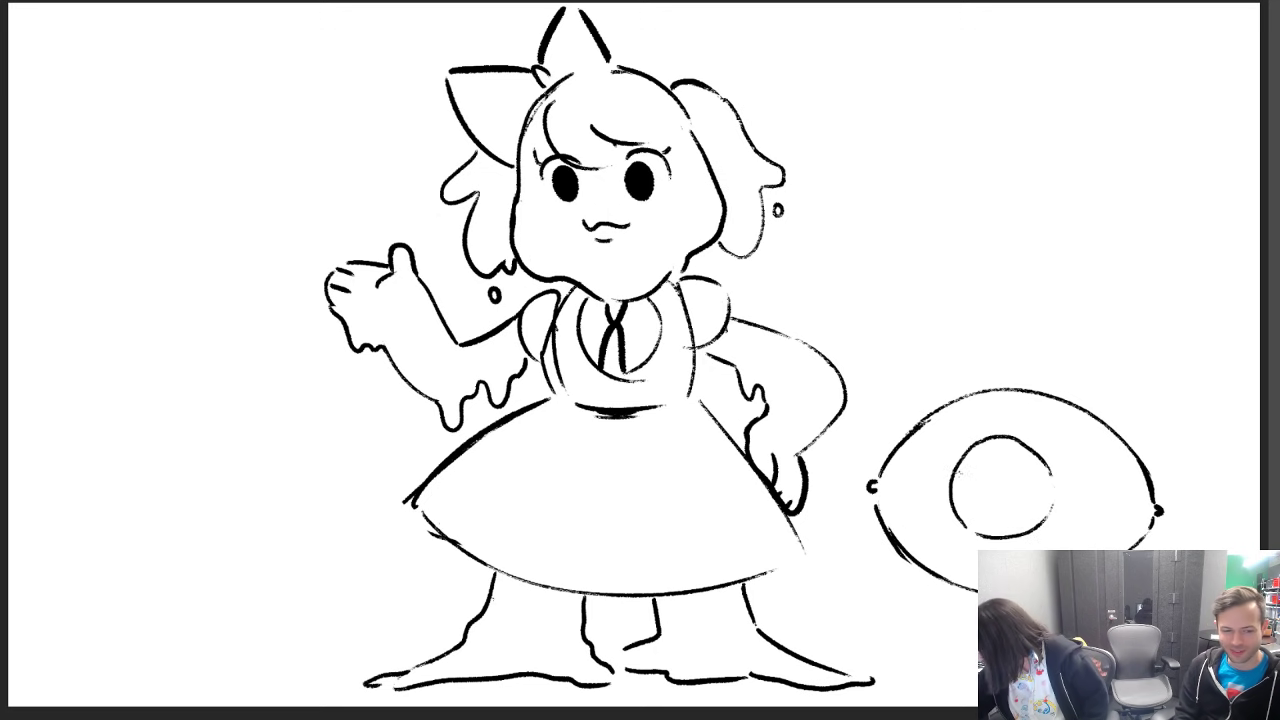
mouse_move(955, 480)
mouse_down()
mouse_move(976, 458)
mouse_move(994, 482)
mouse_move(972, 477)
mouse_move(1040, 455)
mouse_move(1050, 484)
mouse_move(1022, 476)
mouse_move(1042, 461)
mouse_up()
mouse_move(961, 463)
mouse_down()
mouse_move(989, 457)
mouse_move(988, 499)
mouse_move(1000, 487)
mouse_up()
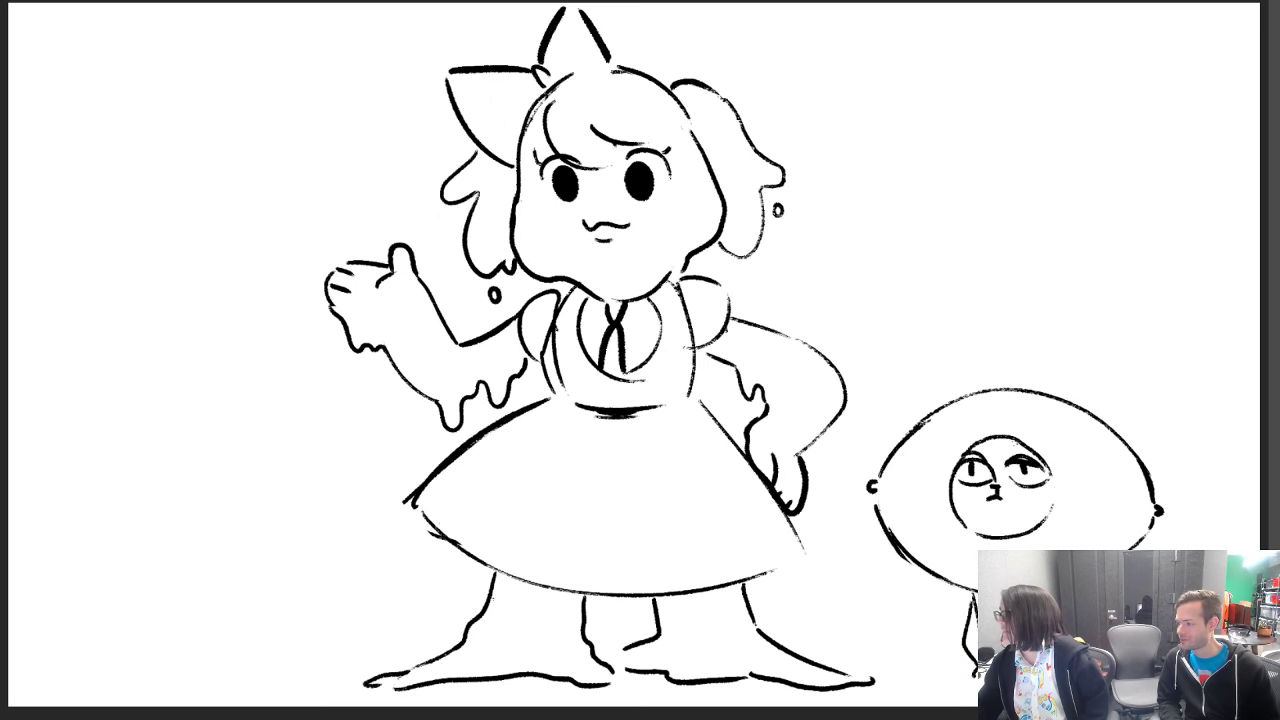
mouse_move(989, 500)
mouse_down()
mouse_move(994, 513)
mouse_move(1000, 500)
mouse_up()
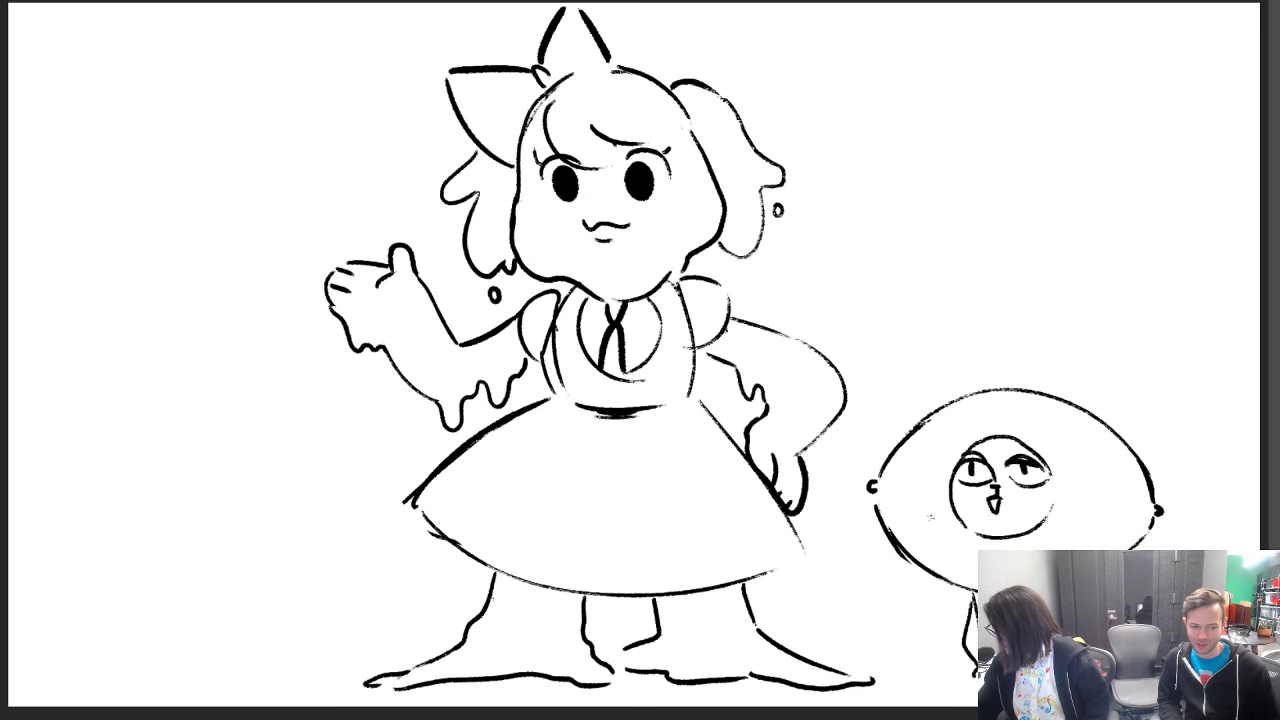
Step: Add cat whiskers on both sides of the face in the lemon and close the gaps in its round outline
mouse_move(929, 524)
mouse_down()
mouse_move(970, 496)
mouse_move(967, 509)
mouse_up()
drag(955, 515, 1076, 539)
drag(1042, 505, 1074, 517)
mouse_move(1046, 495)
mouse_down()
mouse_move(1068, 501)
mouse_move(1053, 498)
mouse_up()
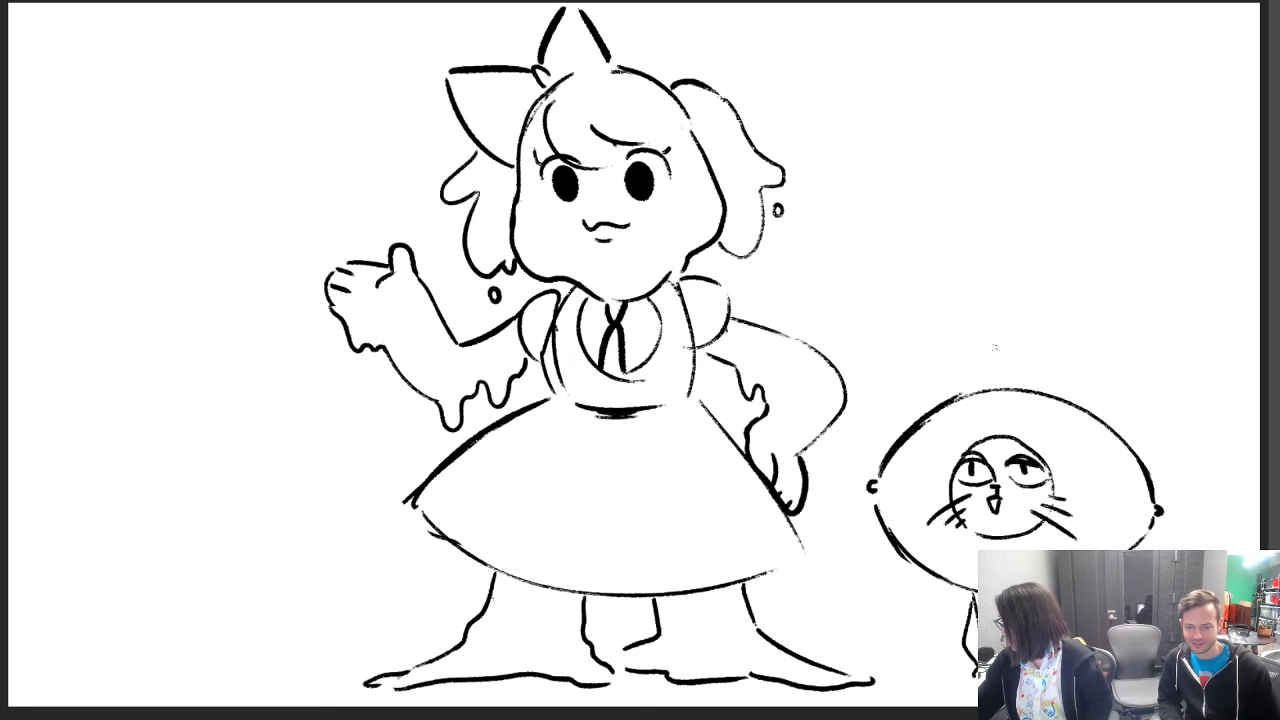
Step: Draw a short speech line above the lemon cat and hand-letter "THIS DRAWING" above it
drag(1007, 358, 1007, 340)
mouse_move(918, 205)
mouse_down()
mouse_move(929, 209)
mouse_move(933, 240)
mouse_move(970, 212)
mouse_move(1013, 238)
mouse_up()
drag(1015, 207, 1026, 240)
mouse_move(1040, 207)
mouse_down()
mouse_move(1047, 240)
mouse_move(1044, 229)
mouse_up()
drag(1048, 210, 1066, 236)
mouse_move(1066, 236)
mouse_down()
mouse_move(1080, 203)
mouse_move(1088, 238)
mouse_move(1097, 207)
mouse_up()
drag(1098, 207, 1111, 240)
mouse_move(1111, 240)
mouse_down()
mouse_move(1112, 205)
mouse_move(1124, 238)
mouse_move(1137, 224)
mouse_up()
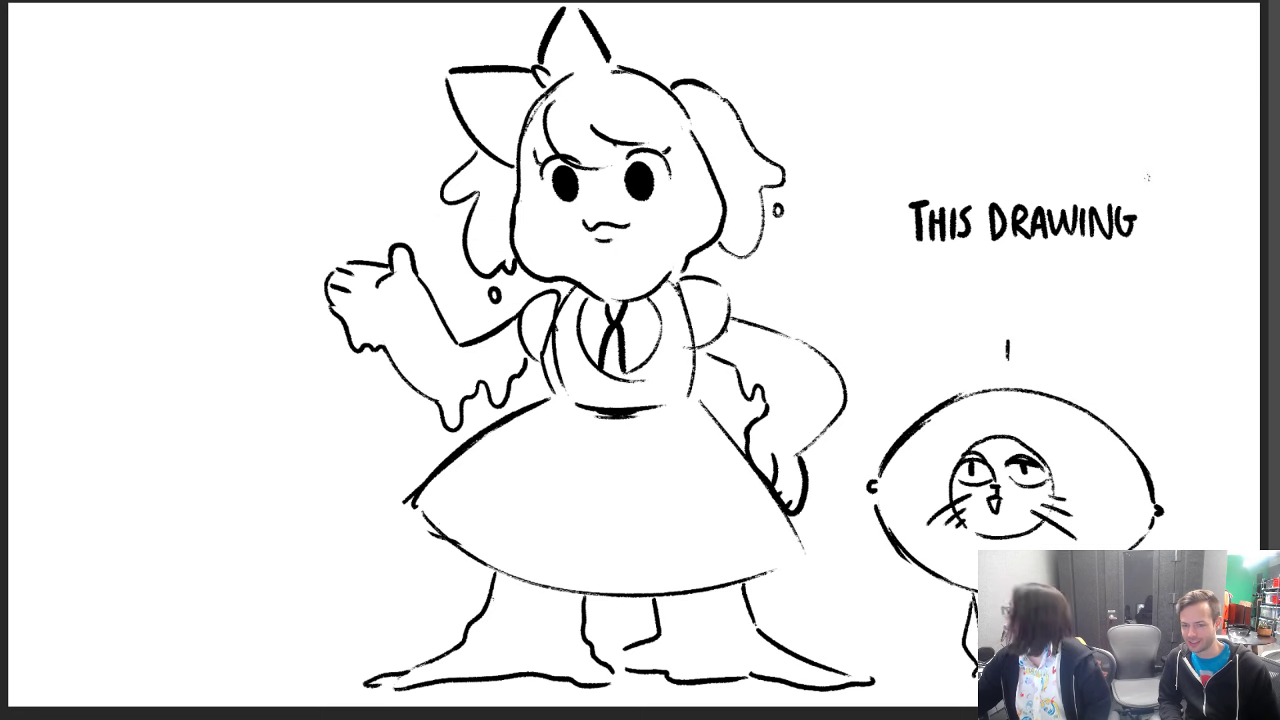
Step: Hand-letter "IS FOR" as the start of the second line, below "THIS DRAWING"
drag(905, 262, 905, 296)
mouse_move(925, 262)
mouse_down()
mouse_move(911, 294)
mouse_move(945, 296)
mouse_move(960, 256)
mouse_up()
mouse_move(945, 276)
mouse_down()
mouse_move(962, 263)
mouse_move(982, 294)
mouse_up()
drag(983, 264, 998, 294)
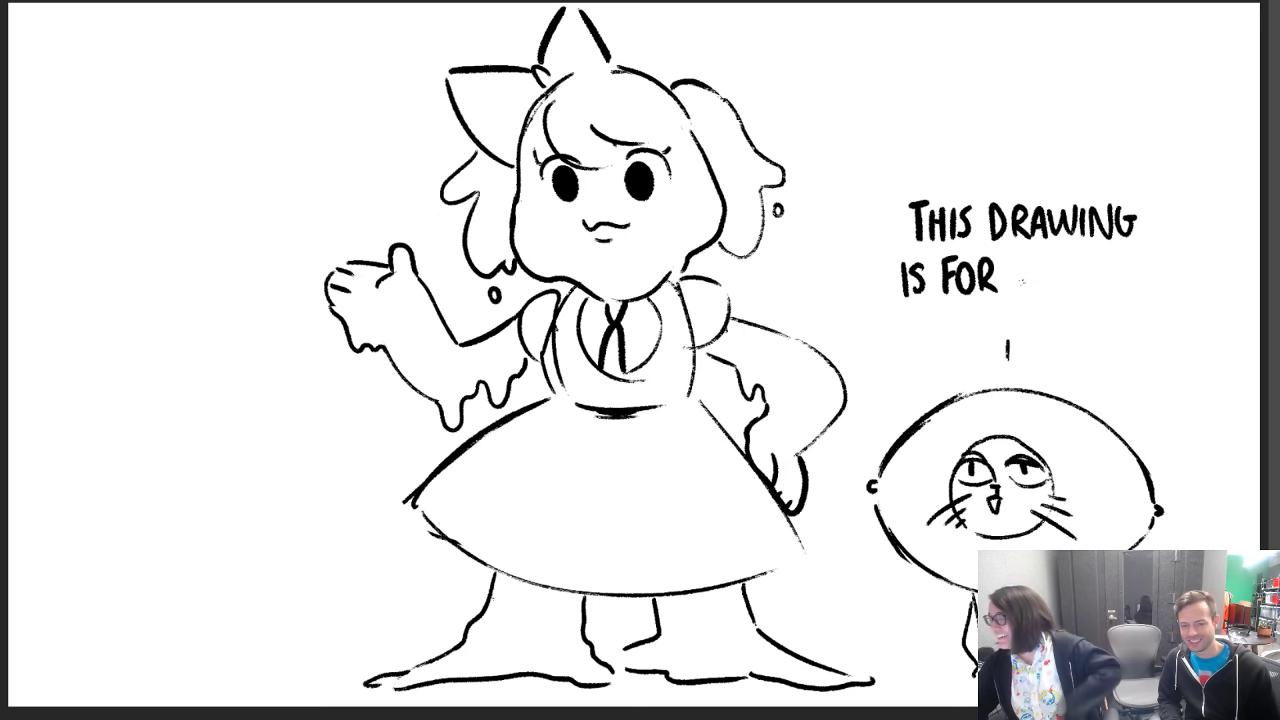
Step: Continue the second line of lettering with a bolder "NO ONE"
drag(1020, 294, 1020, 258)
mouse_move(1021, 258)
mouse_down()
mouse_move(1037, 290)
mouse_move(1038, 256)
mouse_up()
mouse_move(1058, 258)
mouse_down()
mouse_move(1044, 276)
mouse_move(1058, 262)
mouse_move(1080, 280)
mouse_up()
mouse_move(1090, 258)
mouse_down()
mouse_move(1092, 292)
mouse_move(1080, 290)
mouse_up()
mouse_move(1104, 294)
mouse_down()
mouse_move(1106, 256)
mouse_move(1120, 292)
mouse_up()
mouse_move(1122, 292)
mouse_down()
mouse_move(1124, 250)
mouse_move(1130, 294)
mouse_move(1152, 250)
mouse_up()
mouse_move(1132, 270)
mouse_down()
mouse_move(1146, 268)
mouse_move(1152, 292)
mouse_up()
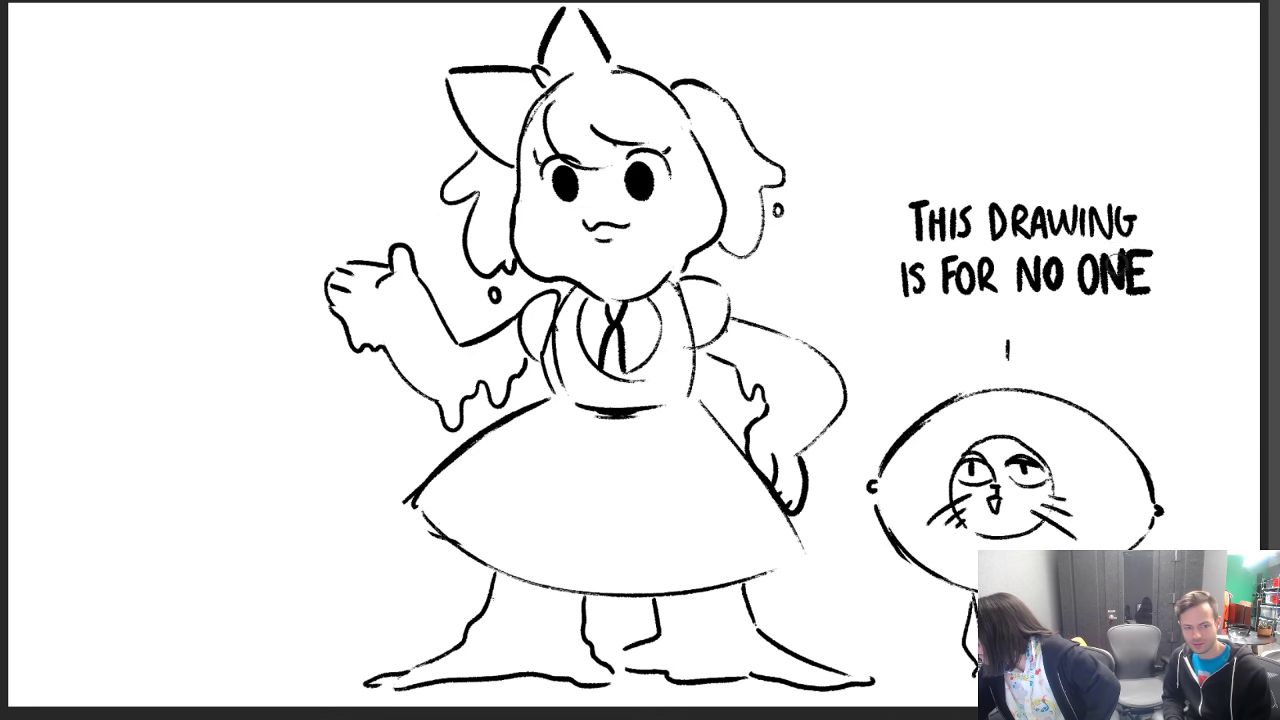
Step: Remove the cramped "NE" of "ONE", reletter it with wider spacing and add a bold exclamation mark
mouse_move(1106, 256)
mouse_down()
mouse_move(1110, 288)
mouse_move(1123, 262)
mouse_move(1143, 294)
mouse_up()
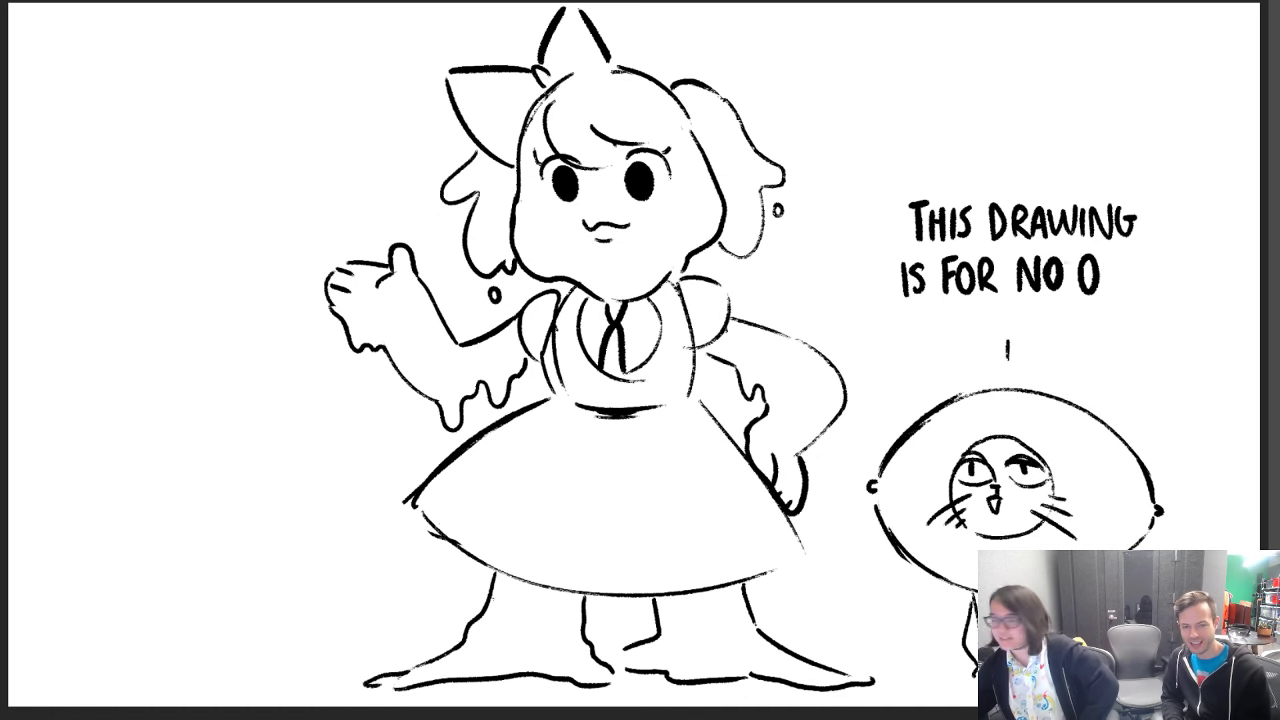
drag(1106, 290, 1106, 254)
mouse_move(1107, 254)
mouse_down()
mouse_move(1124, 290)
mouse_move(1127, 252)
mouse_move(1134, 290)
mouse_up()
mouse_move(1134, 250)
mouse_down()
mouse_move(1158, 250)
mouse_move(1152, 270)
mouse_up()
drag(1134, 290, 1160, 290)
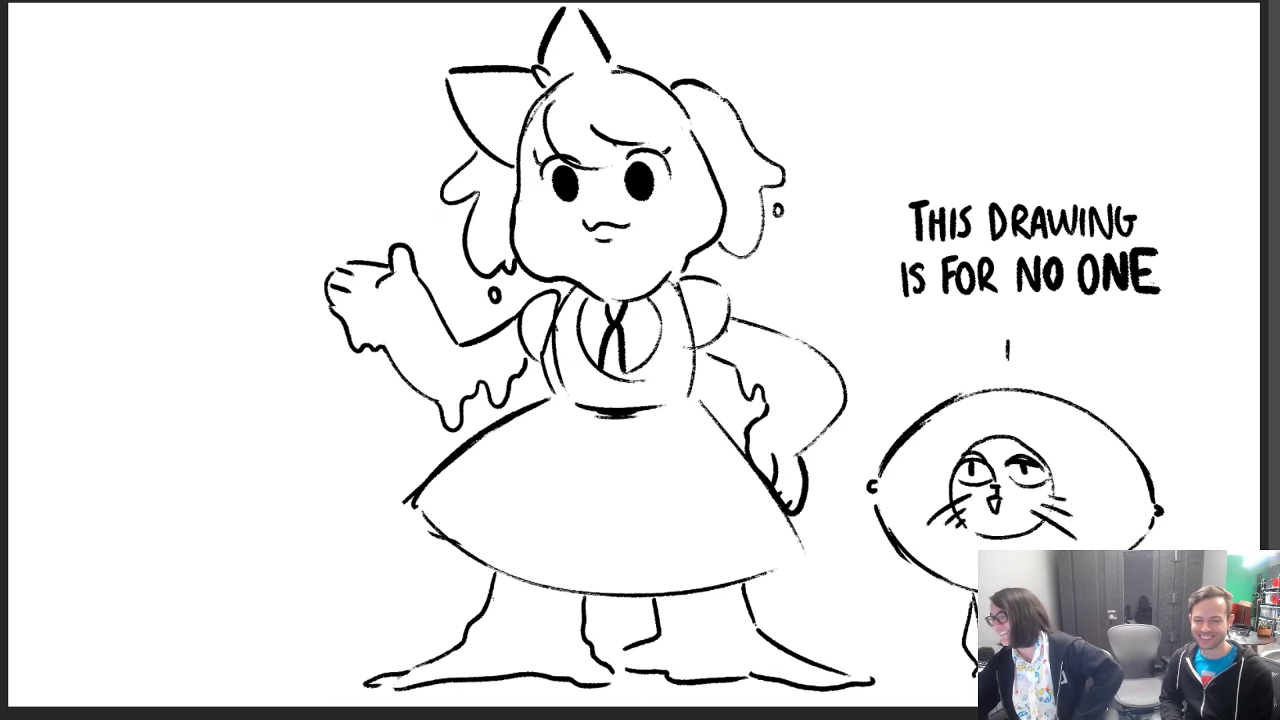
drag(1174, 240, 1172, 270)
click(1174, 285)
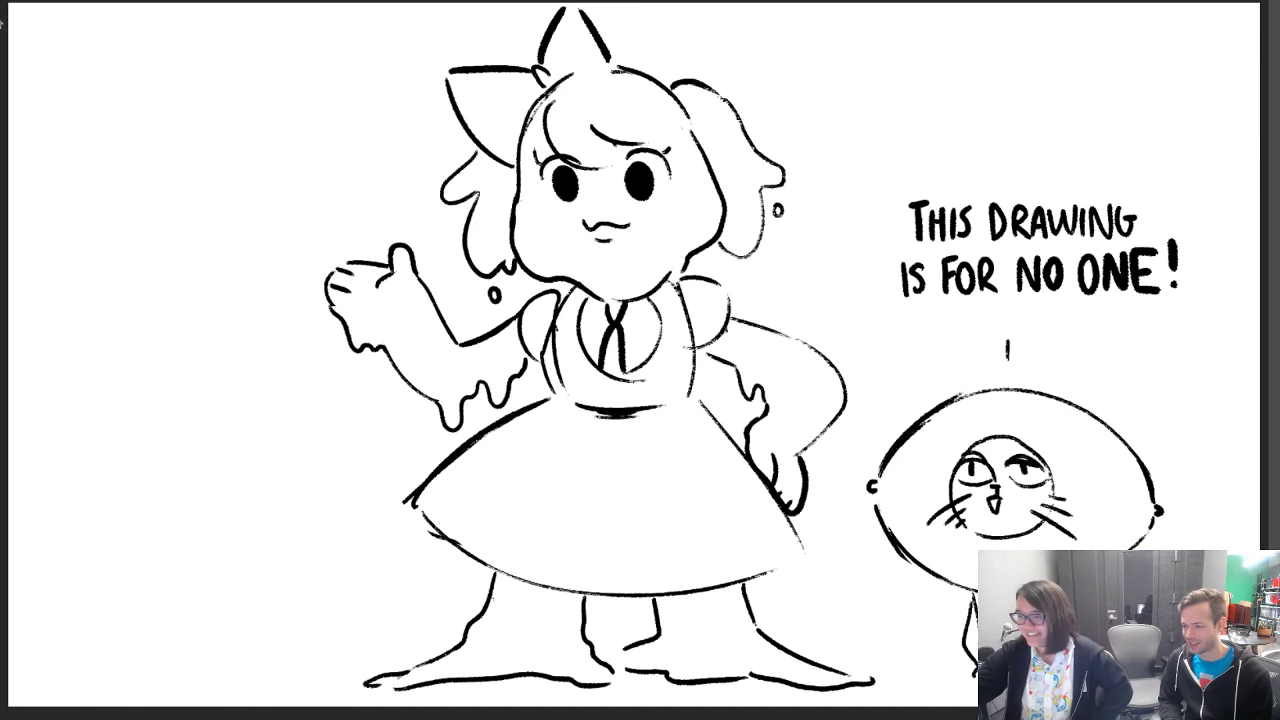
Step: Move the whole drawing left on the canvas and draw an oval speech bubble around the lettering, open above the speech line
key(v)
mouse_move(1070, 345)
mouse_down()
mouse_move(753, 352)
mouse_move(766, 351)
mouse_up()
drag(802, 293, 837, 291)
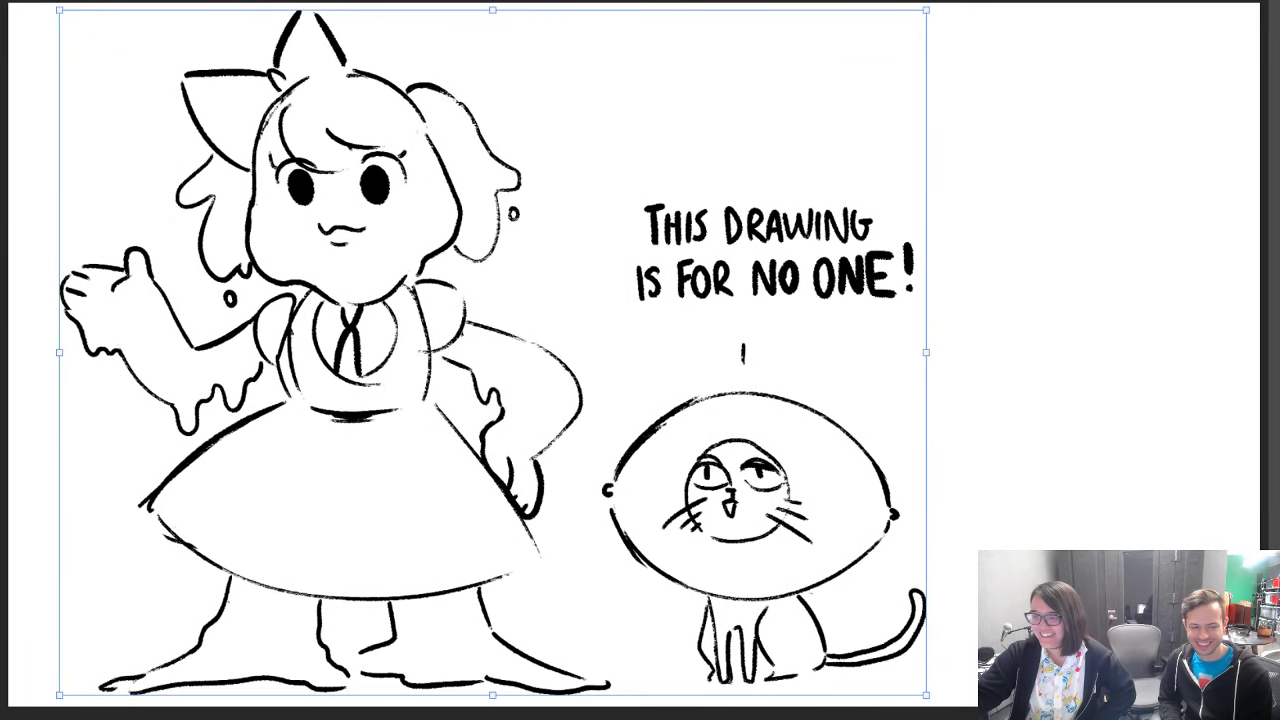
key(b)
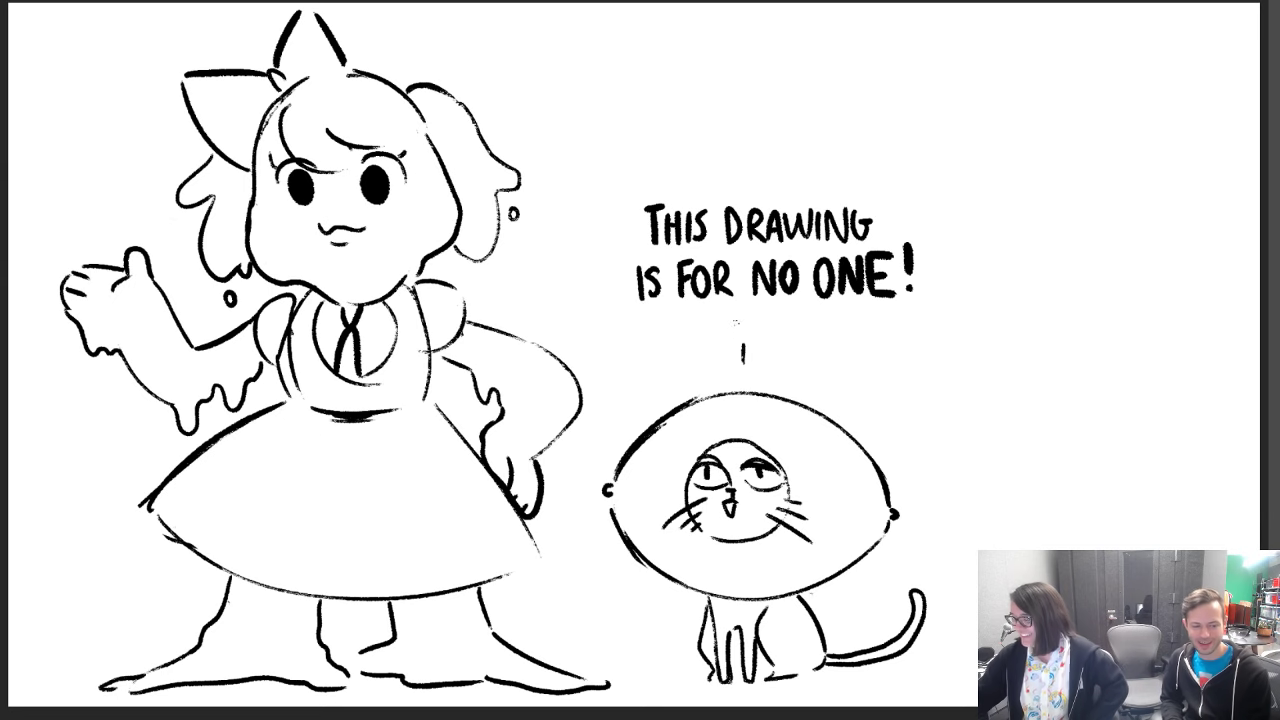
mouse_move(662, 330)
mouse_down()
mouse_move(732, 148)
mouse_move(905, 325)
mouse_move(800, 340)
mouse_up()
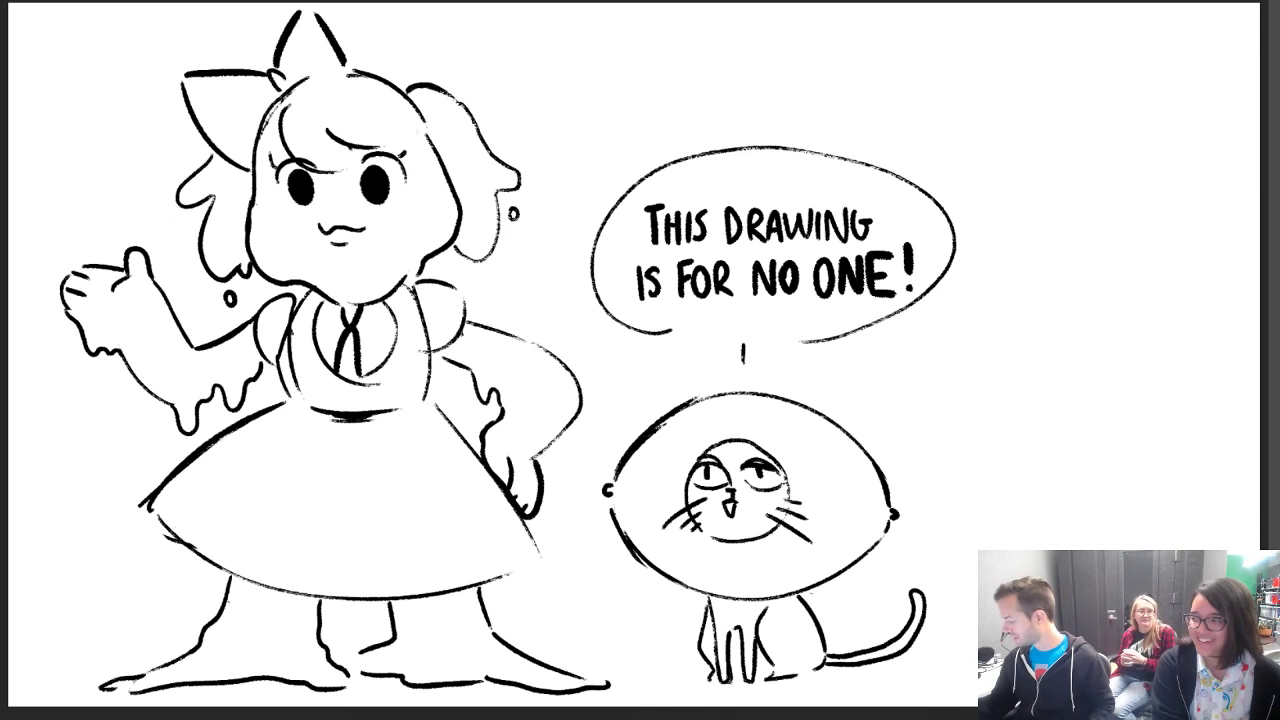
Step: Clear the finished drawing from the canvas
key(Delete)
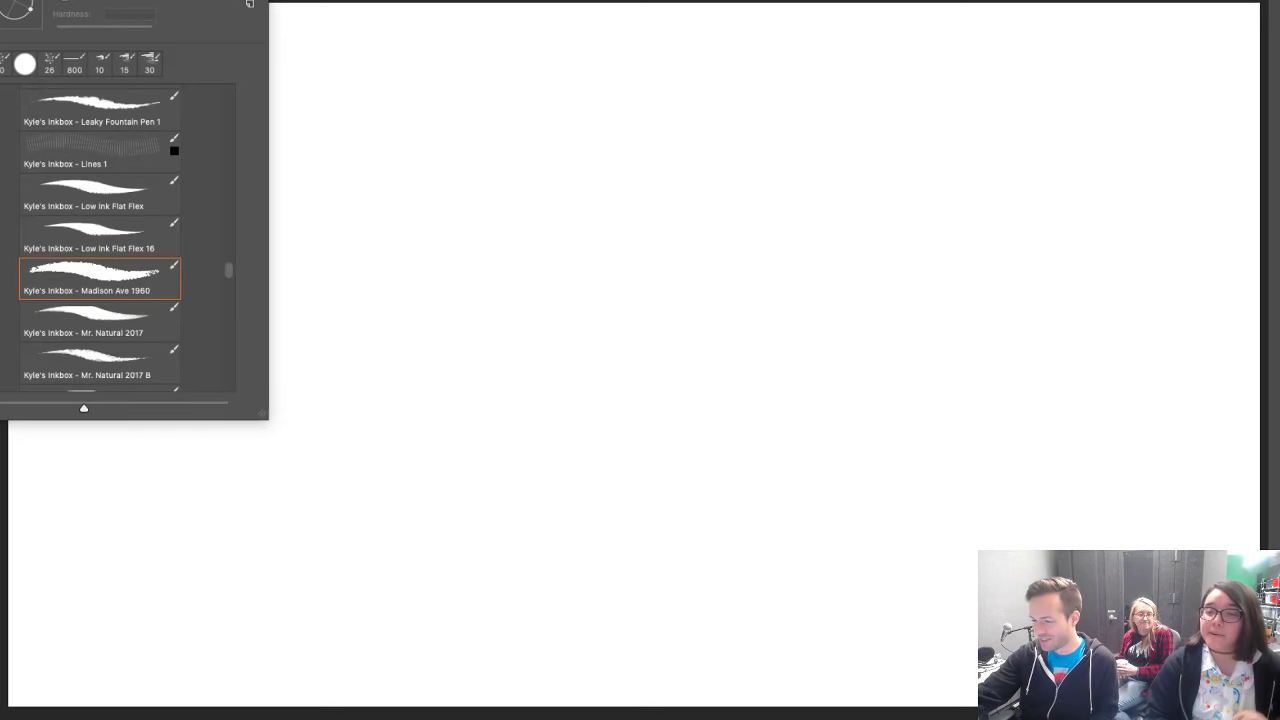
key(Escape)
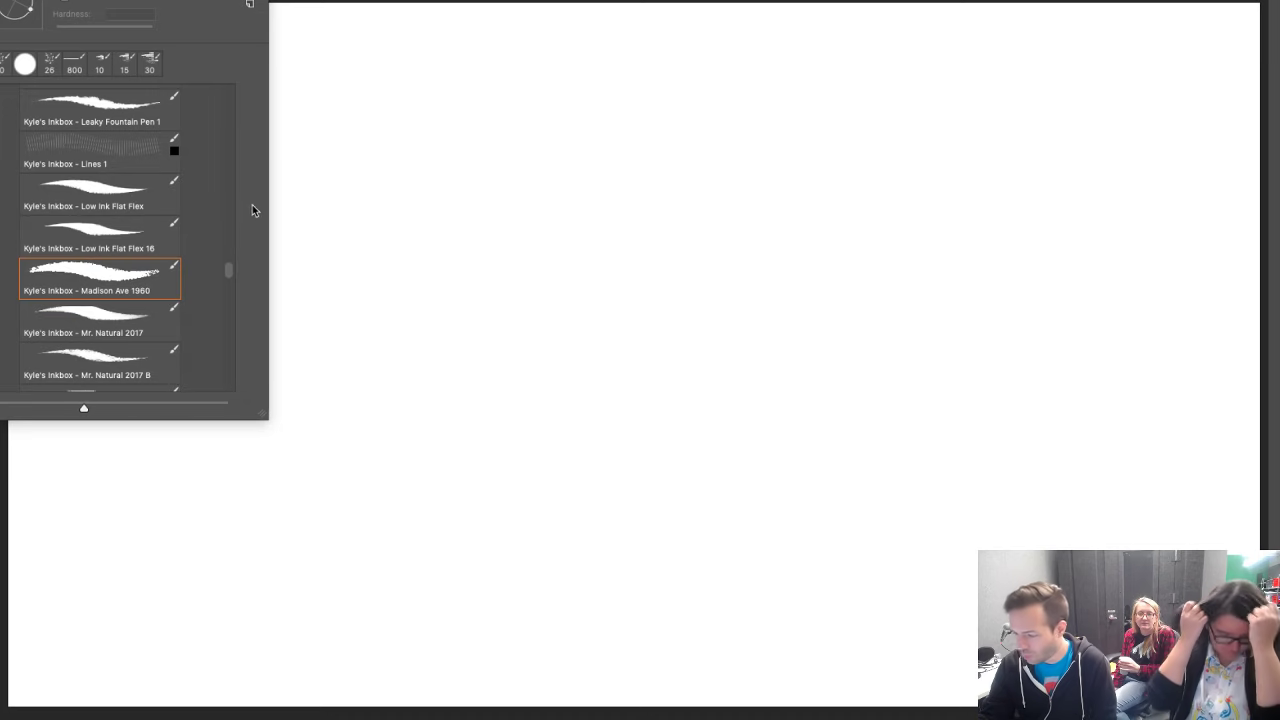
Step: Browse the megapack brushes, collapse Inkbox, look into Paintbox, and choose Kyle's Real Oils - Cake Thick from Real Oils
mouse_move(226, 273)
mouse_down()
mouse_move(242, 394)
mouse_move(232, 198)
mouse_move(263, 88)
mouse_up()
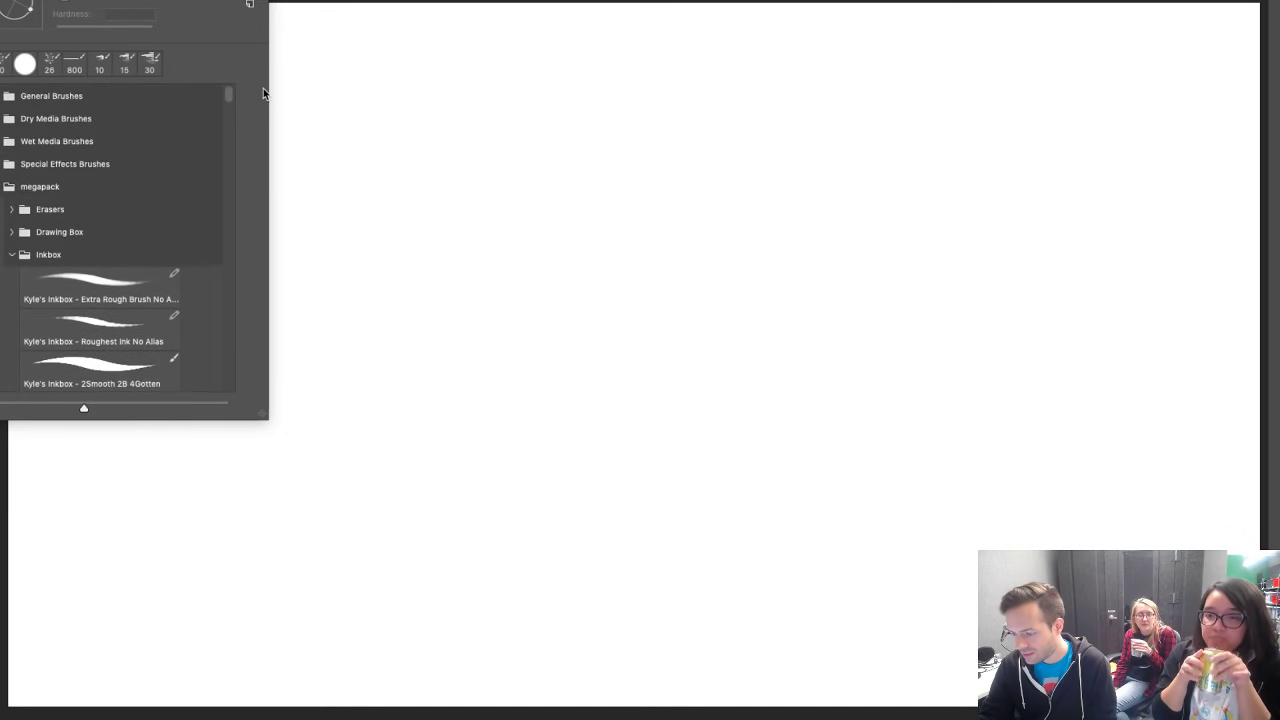
click(11, 256)
scroll(224, 190, down, 3)
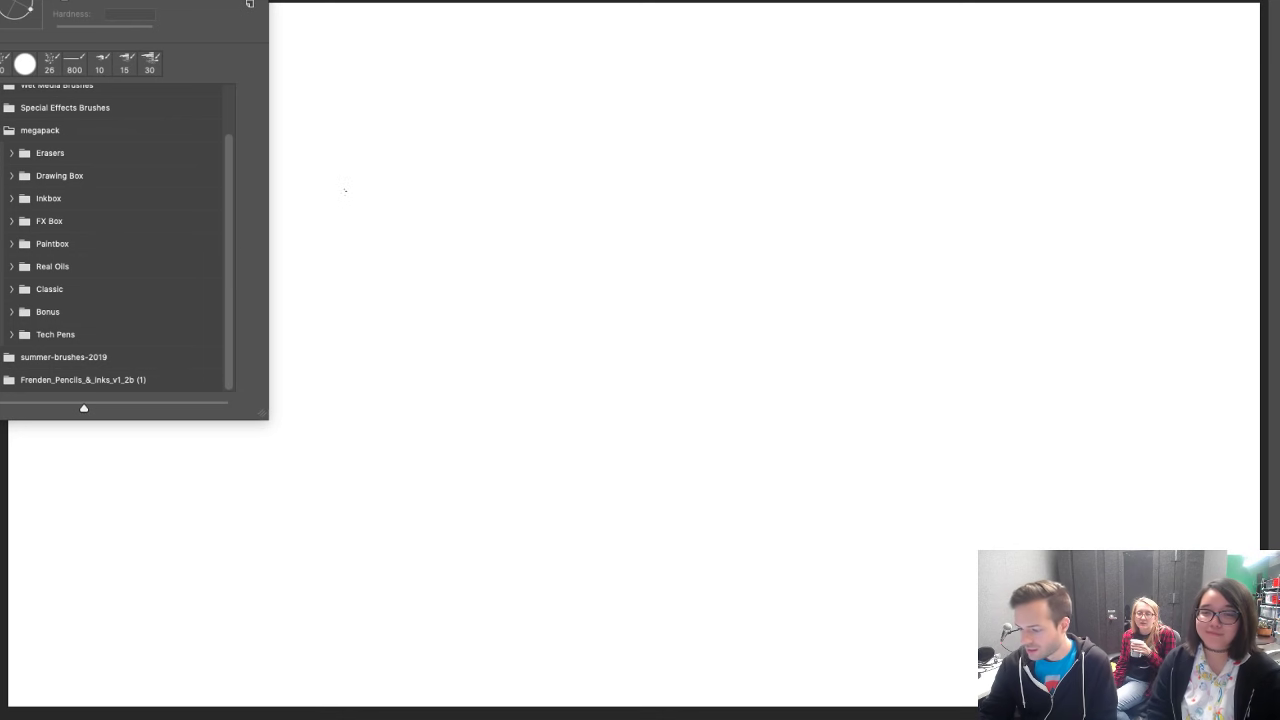
click(9, 244)
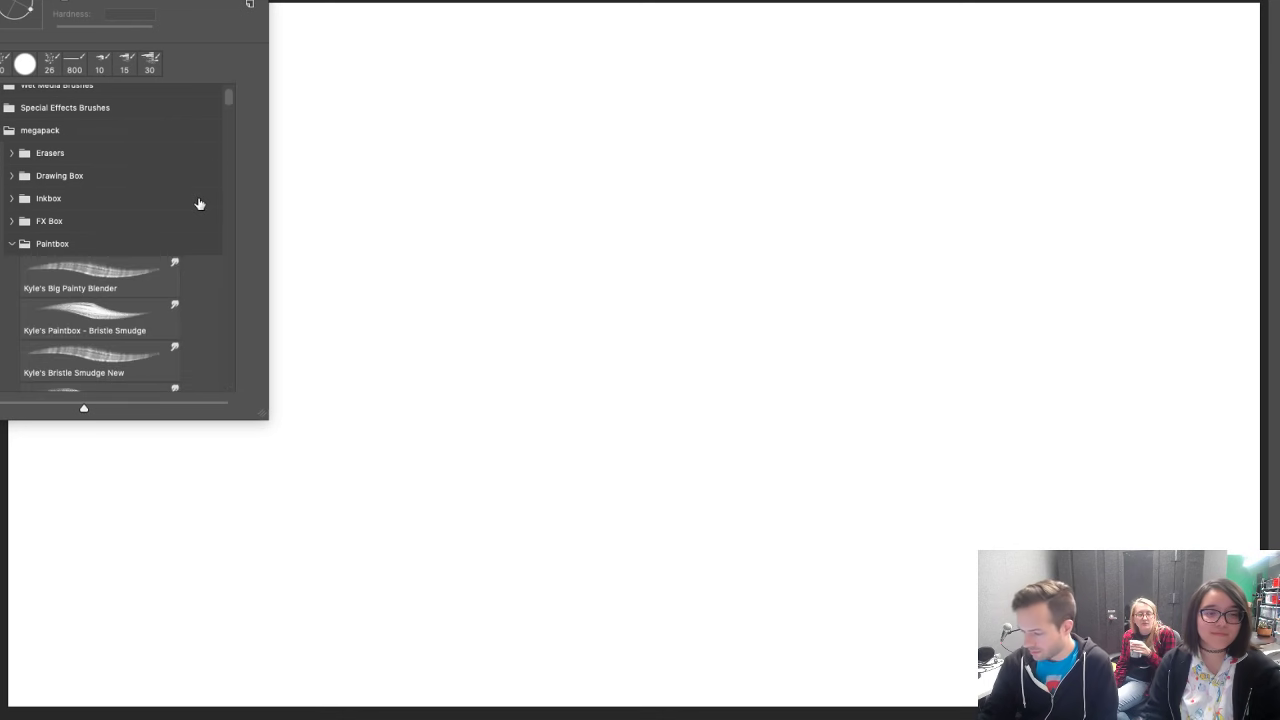
click(11, 245)
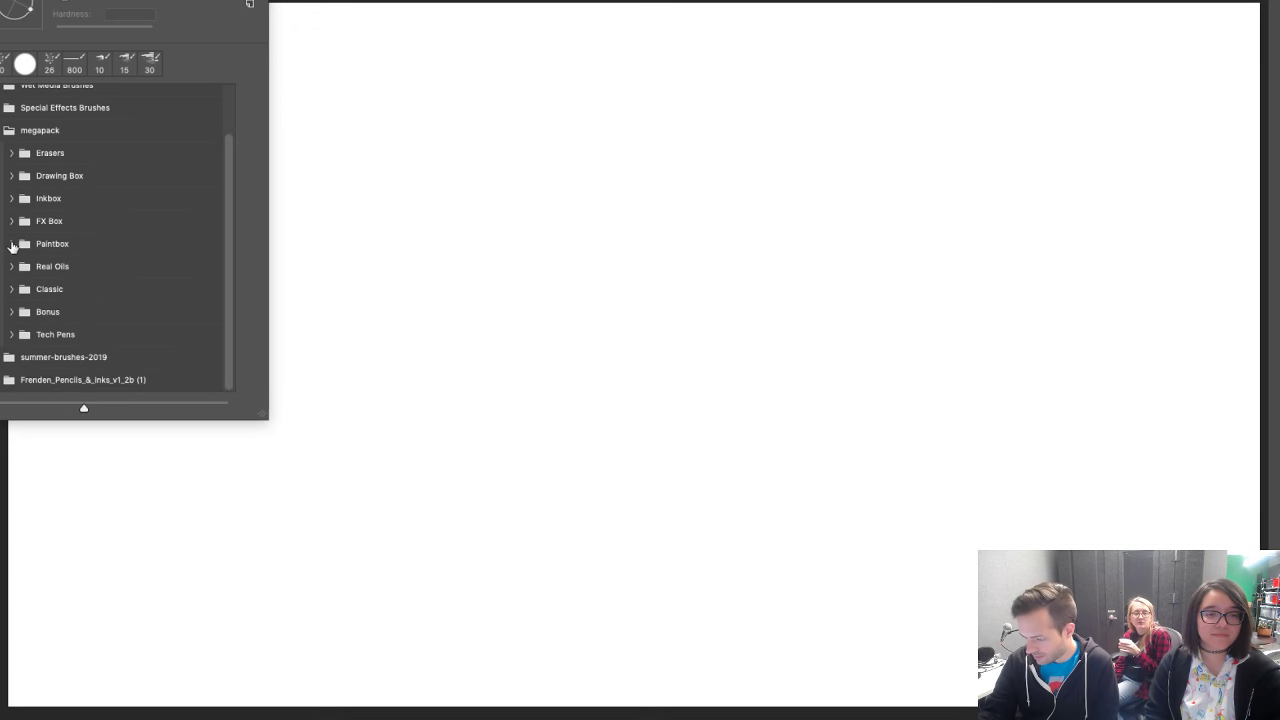
click(12, 266)
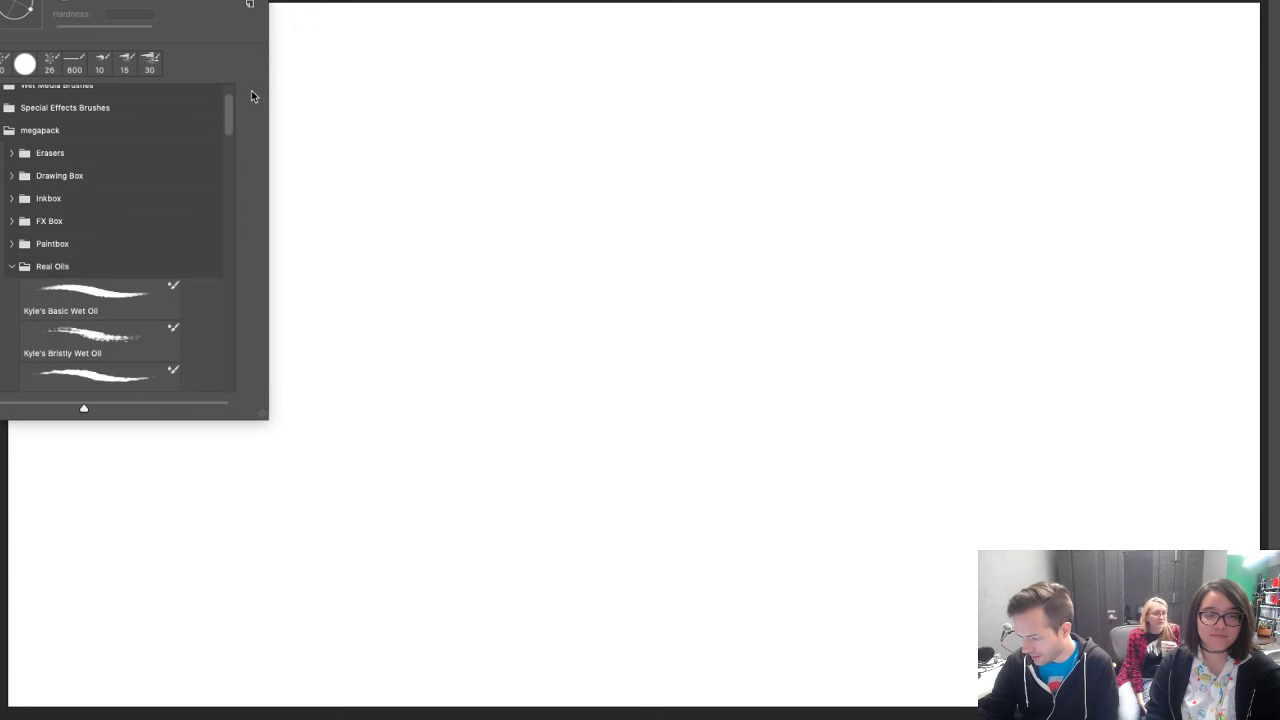
drag(228, 117, 224, 138)
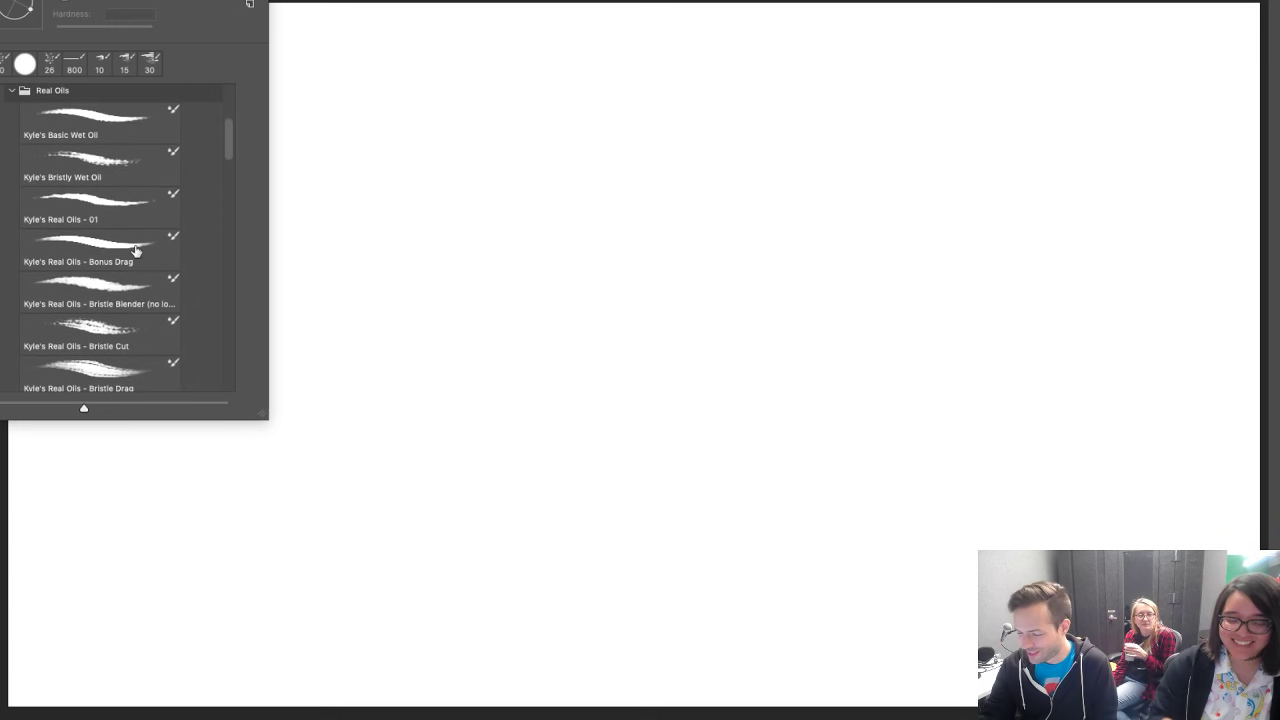
scroll(232, 152, down, 3)
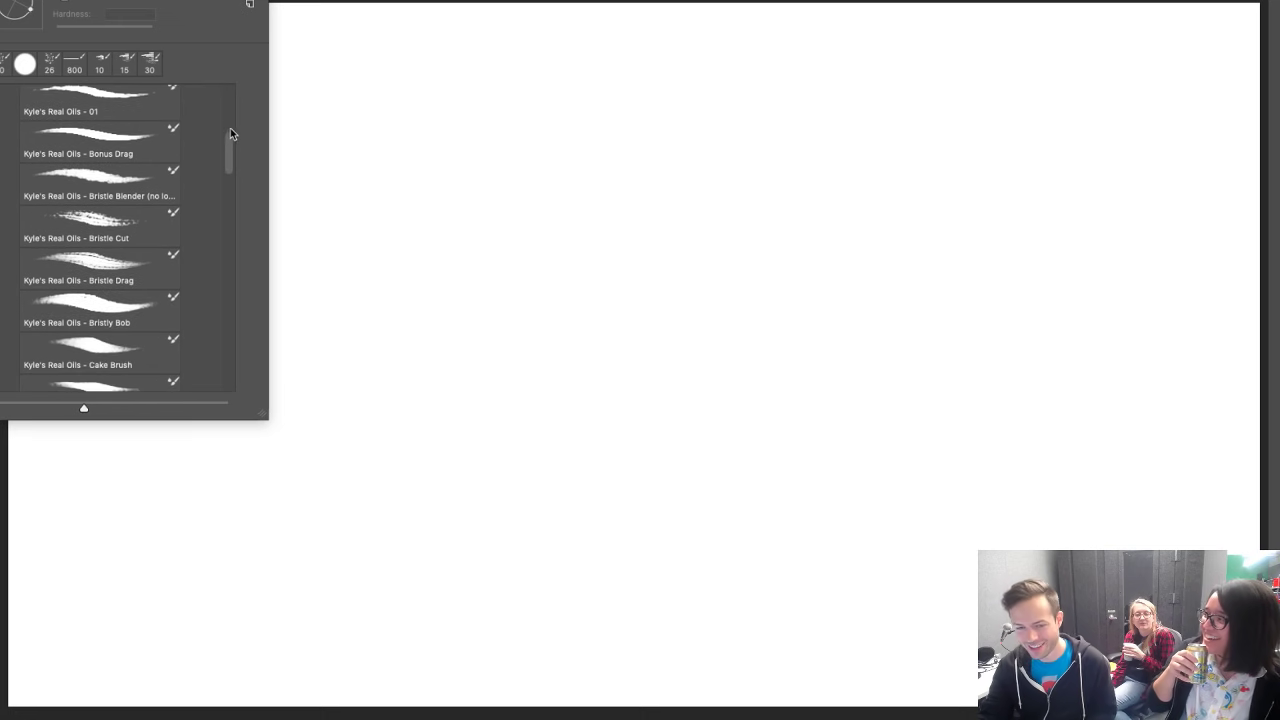
mouse_move(227, 153)
mouse_down()
mouse_move(232, 361)
mouse_move(228, 167)
mouse_up()
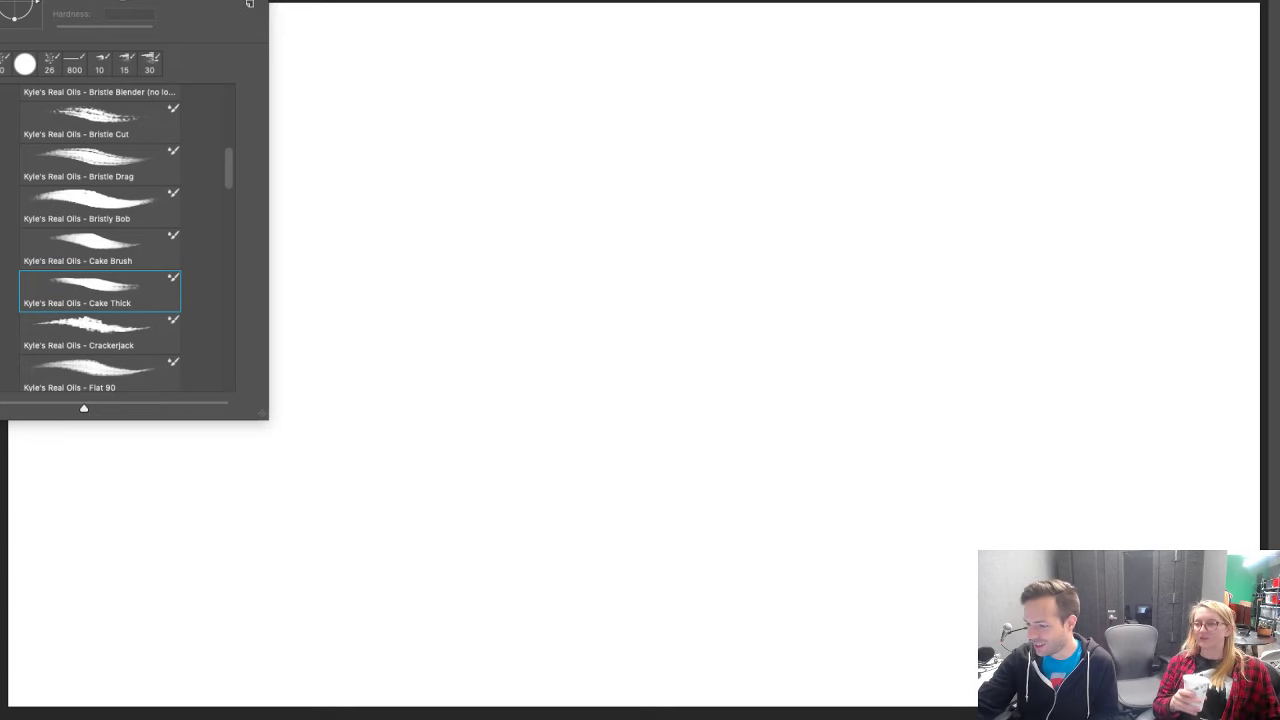
key(Return)
Step: Clear the test stroke, set the foreground colour to pink and paint a thick, roughly rectangular loop mid-canvas
mouse_move(356, 188)
mouse_down()
mouse_move(448, 325)
mouse_move(591, 455)
mouse_move(724, 285)
mouse_move(621, 390)
mouse_move(716, 275)
mouse_move(715, 330)
mouse_up()
key(Delete)
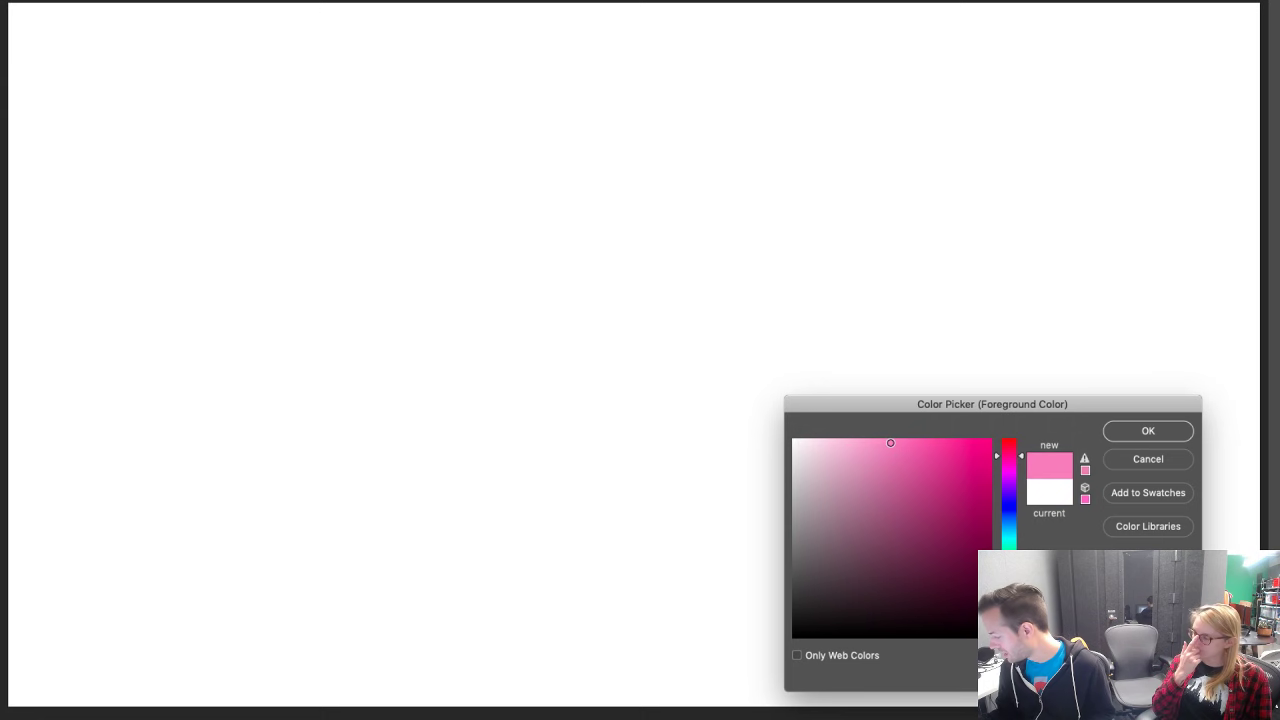
click(1147, 431)
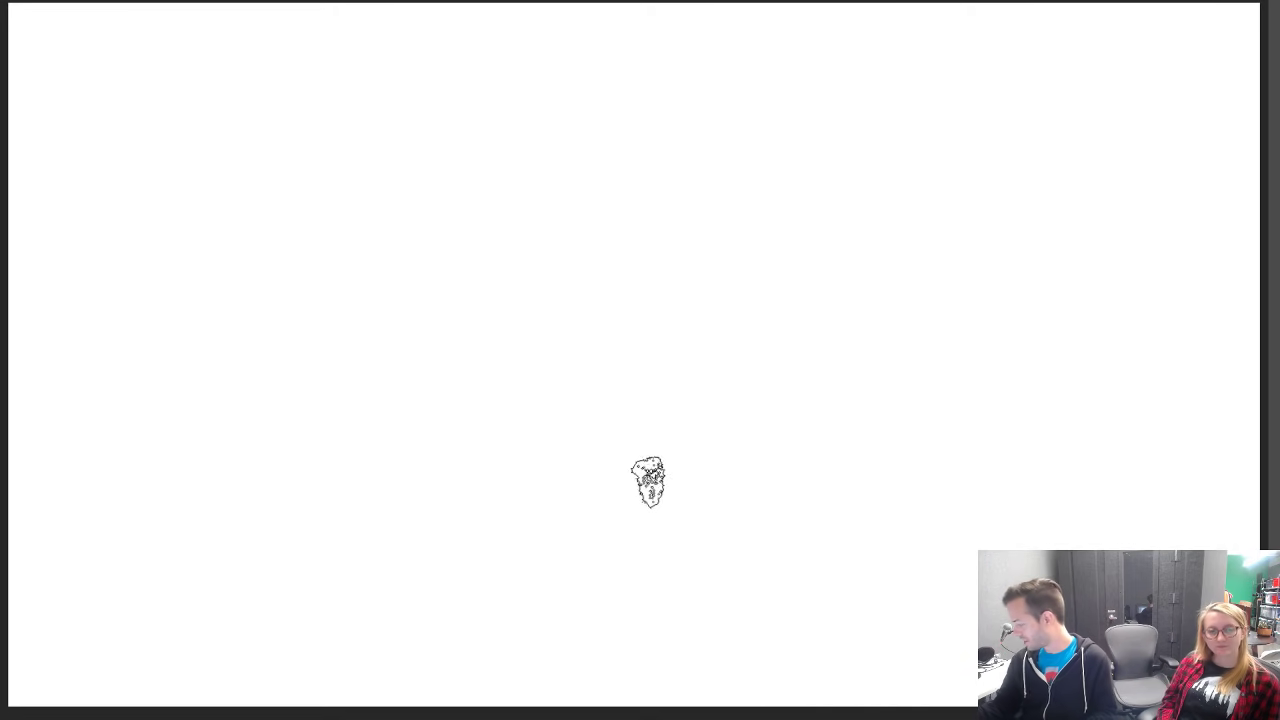
mouse_move(723, 516)
mouse_down()
mouse_move(454, 535)
mouse_move(396, 458)
mouse_move(414, 300)
mouse_move(436, 262)
mouse_move(642, 242)
mouse_move(809, 276)
mouse_move(834, 395)
mouse_move(819, 497)
mouse_move(729, 525)
mouse_move(536, 530)
mouse_move(394, 482)
mouse_move(436, 297)
mouse_move(711, 258)
mouse_move(822, 320)
mouse_move(763, 498)
mouse_move(550, 490)
mouse_move(426, 383)
mouse_move(638, 283)
mouse_move(809, 373)
mouse_move(787, 490)
mouse_up()
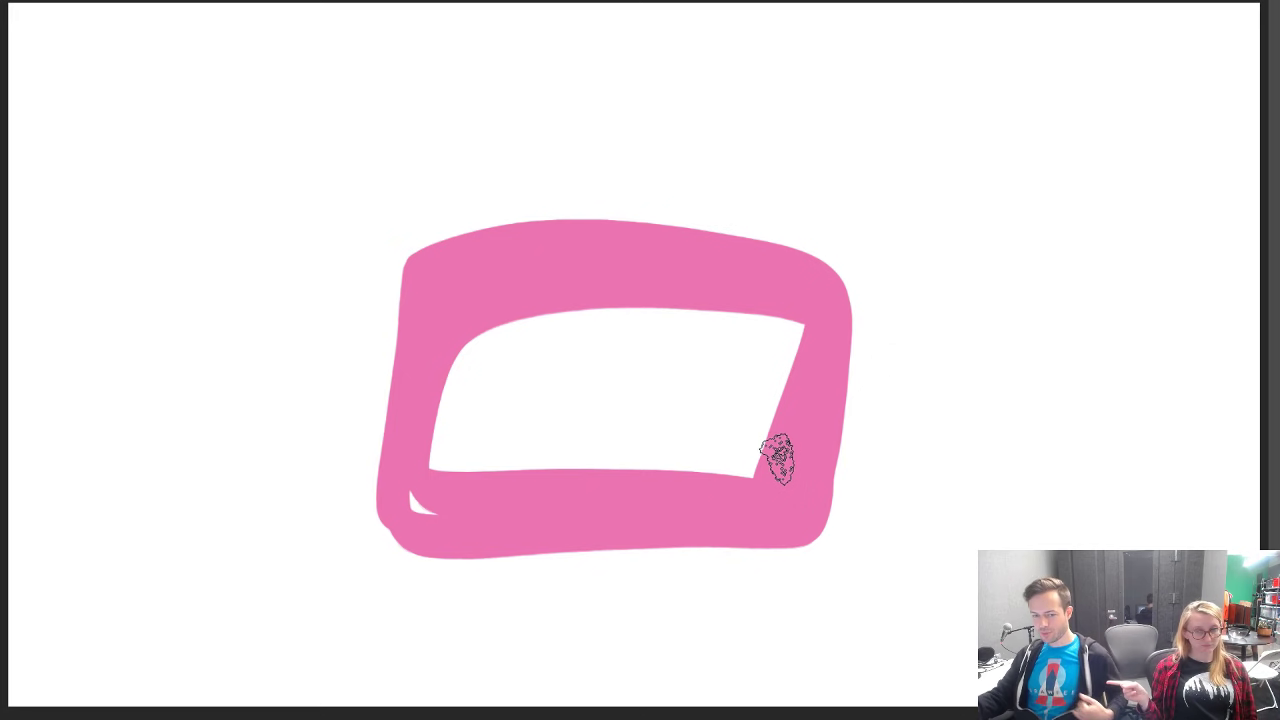
Step: Fill the pink loop's interior solid and repaint its left edge into a fuller, rounder side
mouse_move(768, 458)
mouse_down()
mouse_move(738, 462)
mouse_move(767, 447)
mouse_move(403, 497)
mouse_move(448, 354)
mouse_move(735, 300)
mouse_move(775, 382)
mouse_move(425, 475)
mouse_move(507, 402)
mouse_move(510, 347)
mouse_move(592, 307)
mouse_move(573, 357)
mouse_move(618, 369)
mouse_move(549, 487)
mouse_move(718, 395)
mouse_move(626, 333)
mouse_up()
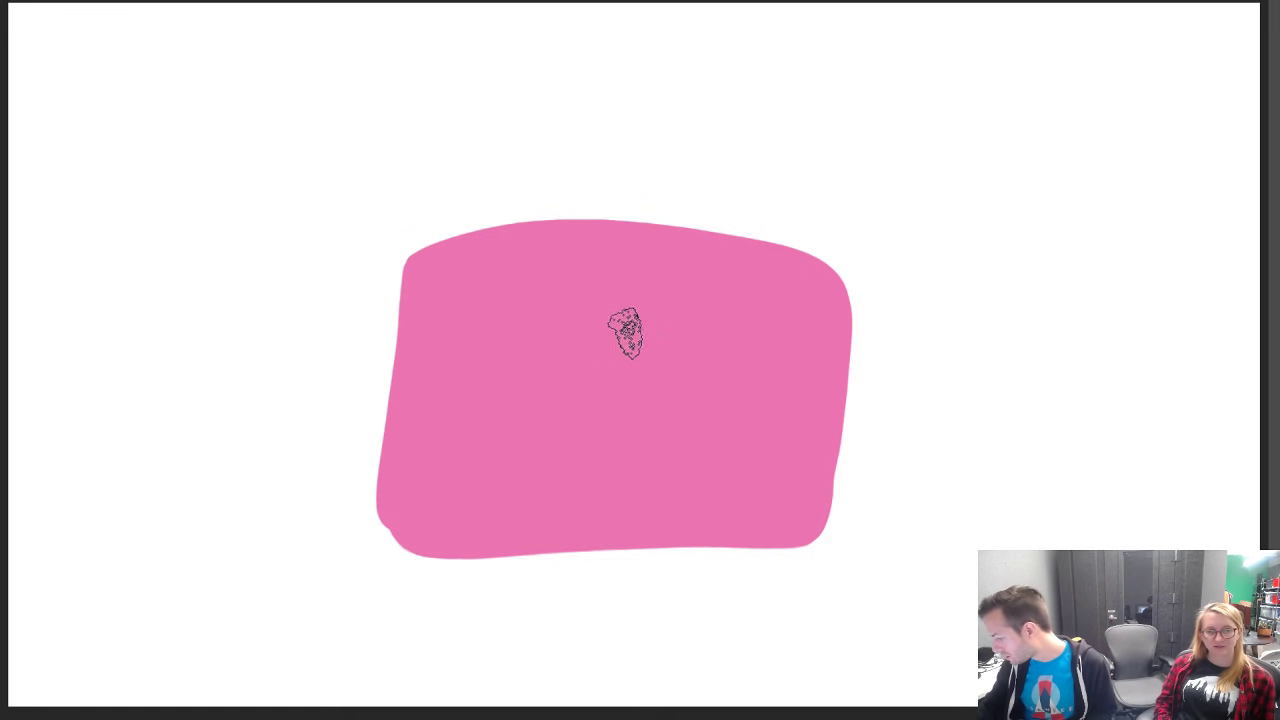
mouse_move(386, 496)
mouse_down()
mouse_move(381, 350)
mouse_move(394, 356)
mouse_up()
key(ctrl+z)
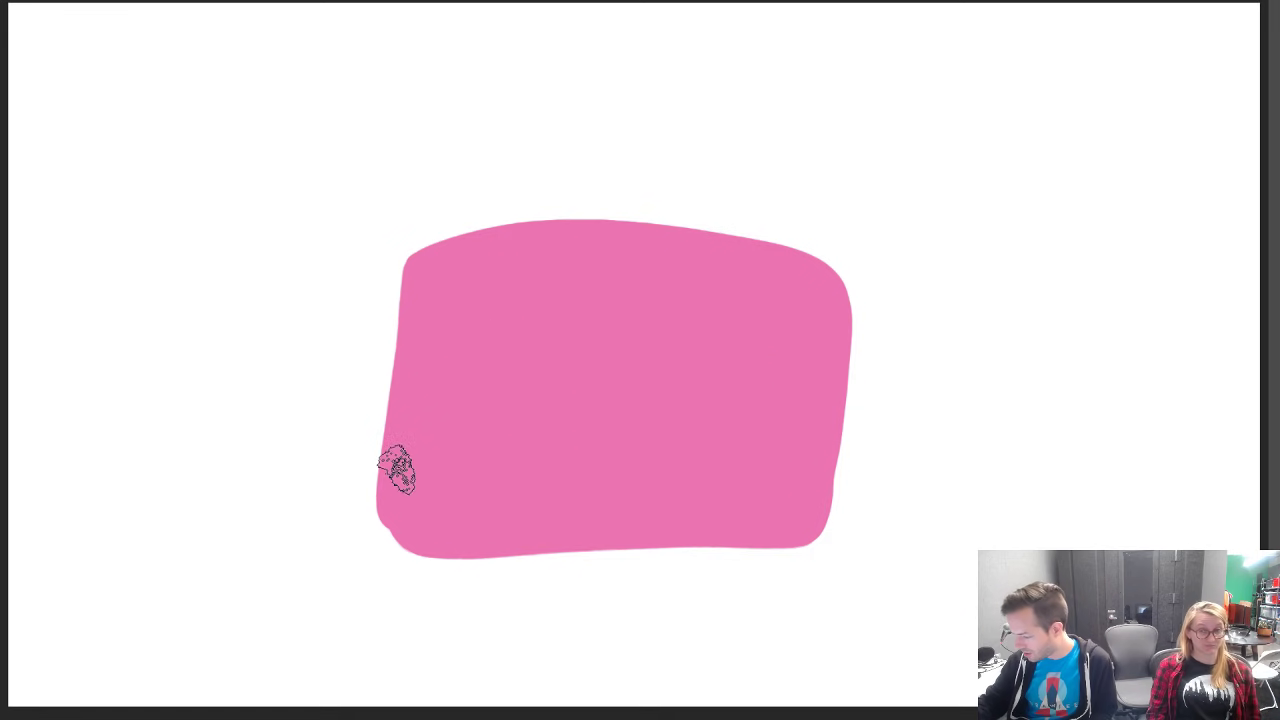
mouse_move(385, 456)
mouse_down()
mouse_move(379, 299)
mouse_move(411, 263)
mouse_move(377, 497)
mouse_up()
key(ctrl+z)
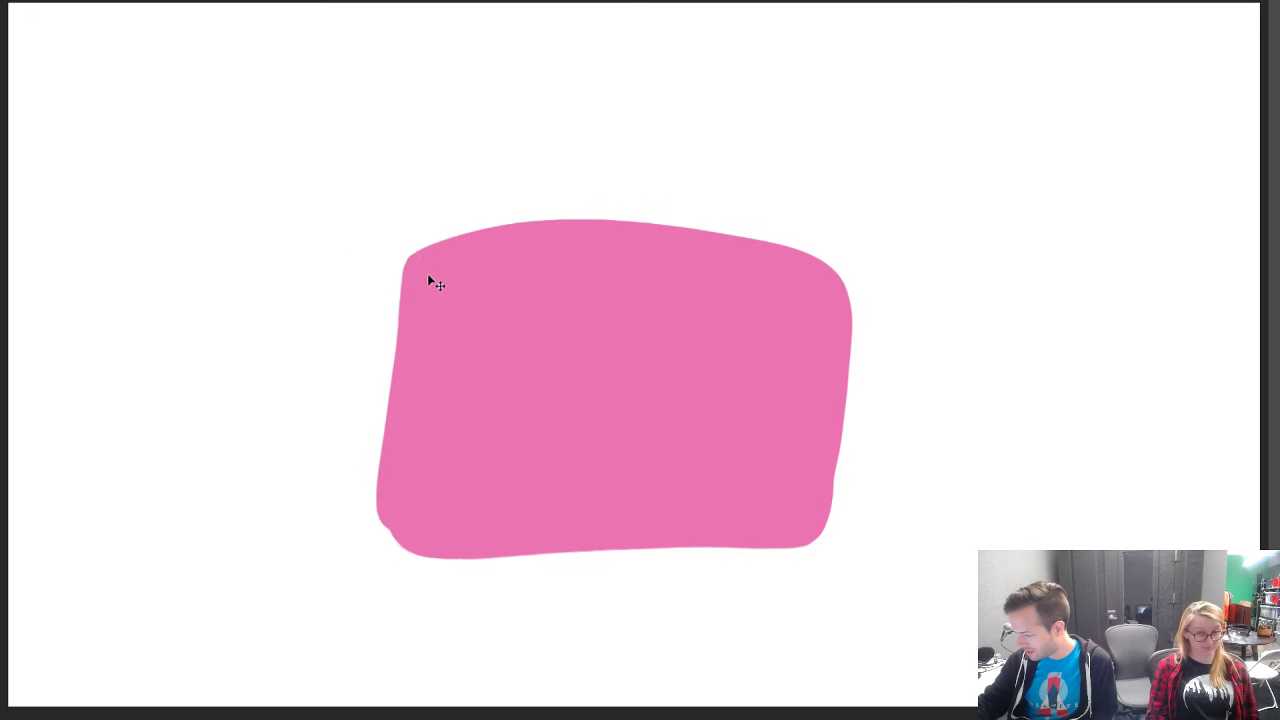
mouse_move(423, 258)
mouse_down()
mouse_move(378, 308)
mouse_move(383, 462)
mouse_up()
drag(394, 516, 400, 285)
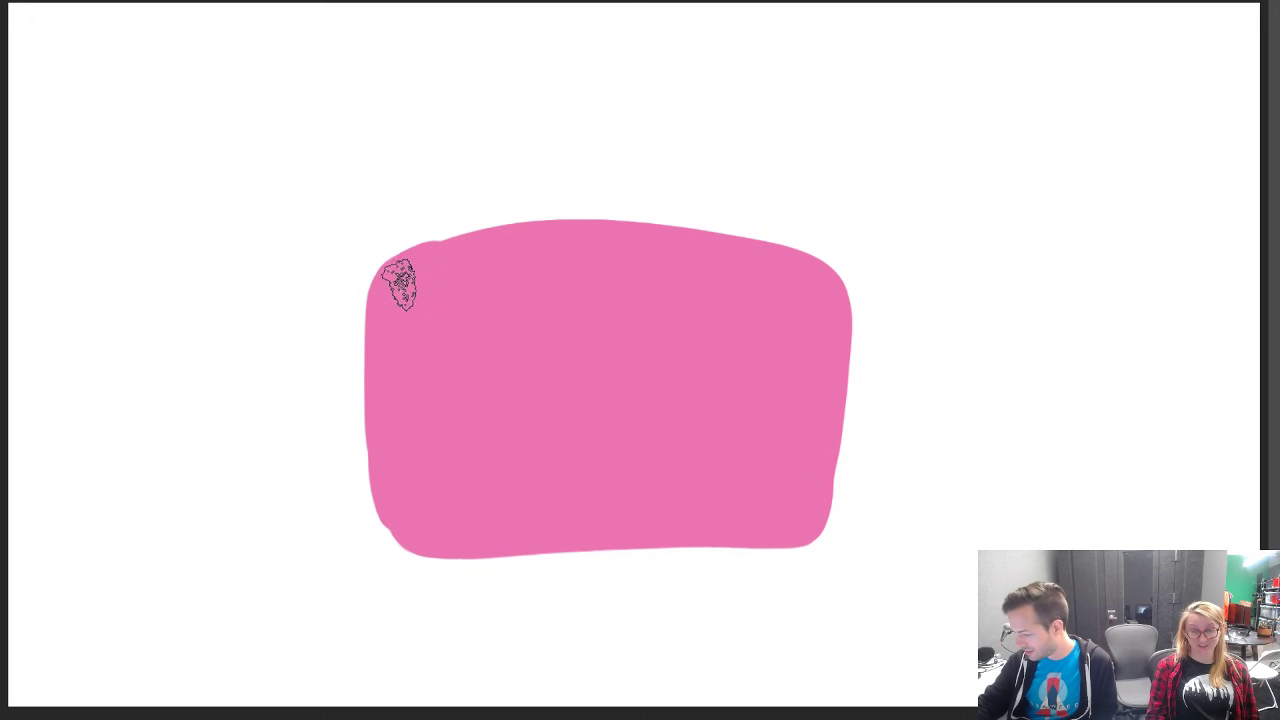
drag(380, 450, 398, 515)
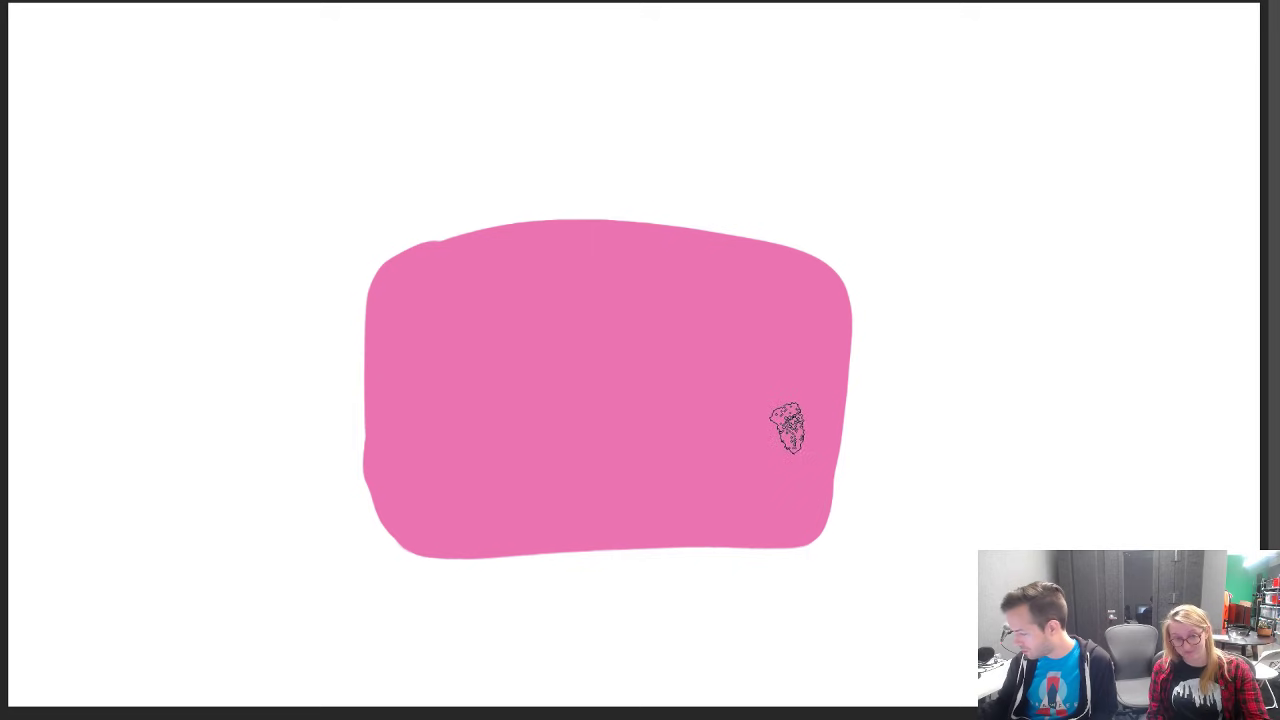
Step: Widen the pink shape on both sides into a two-tiered cake body with a domed top and an evened-out base
mouse_move(823, 275)
mouse_down()
mouse_move(823, 451)
mouse_move(800, 529)
mouse_move(723, 537)
mouse_move(512, 497)
mouse_up()
mouse_move(533, 555)
mouse_down()
mouse_move(312, 551)
mouse_move(292, 381)
mouse_move(480, 251)
mouse_up()
mouse_move(405, 524)
mouse_down()
mouse_move(311, 365)
mouse_move(353, 355)
mouse_move(359, 460)
mouse_move(331, 534)
mouse_move(373, 545)
mouse_move(263, 529)
mouse_move(337, 387)
mouse_move(323, 543)
mouse_up()
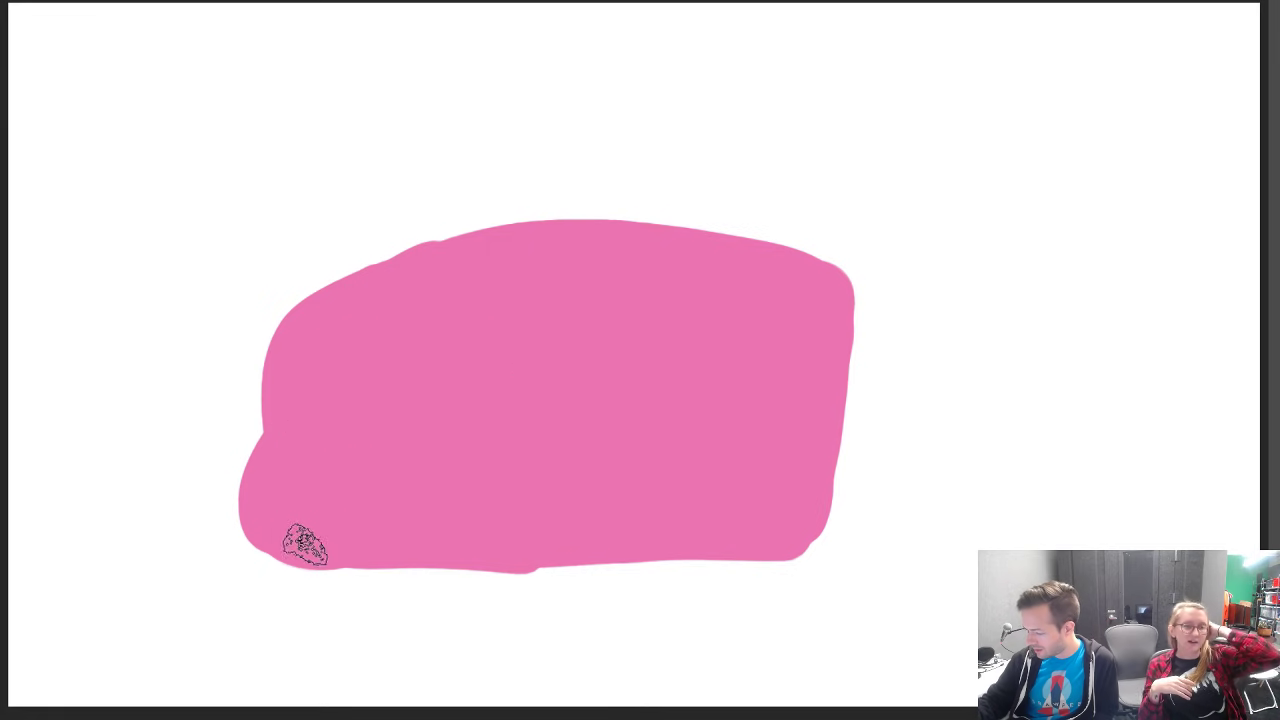
mouse_move(803, 403)
mouse_down()
mouse_move(886, 514)
mouse_move(814, 547)
mouse_move(830, 534)
mouse_move(836, 450)
mouse_move(866, 463)
mouse_up()
mouse_move(888, 420)
mouse_down()
mouse_move(845, 433)
mouse_move(789, 288)
mouse_move(834, 396)
mouse_move(826, 285)
mouse_move(855, 322)
mouse_move(831, 437)
mouse_up()
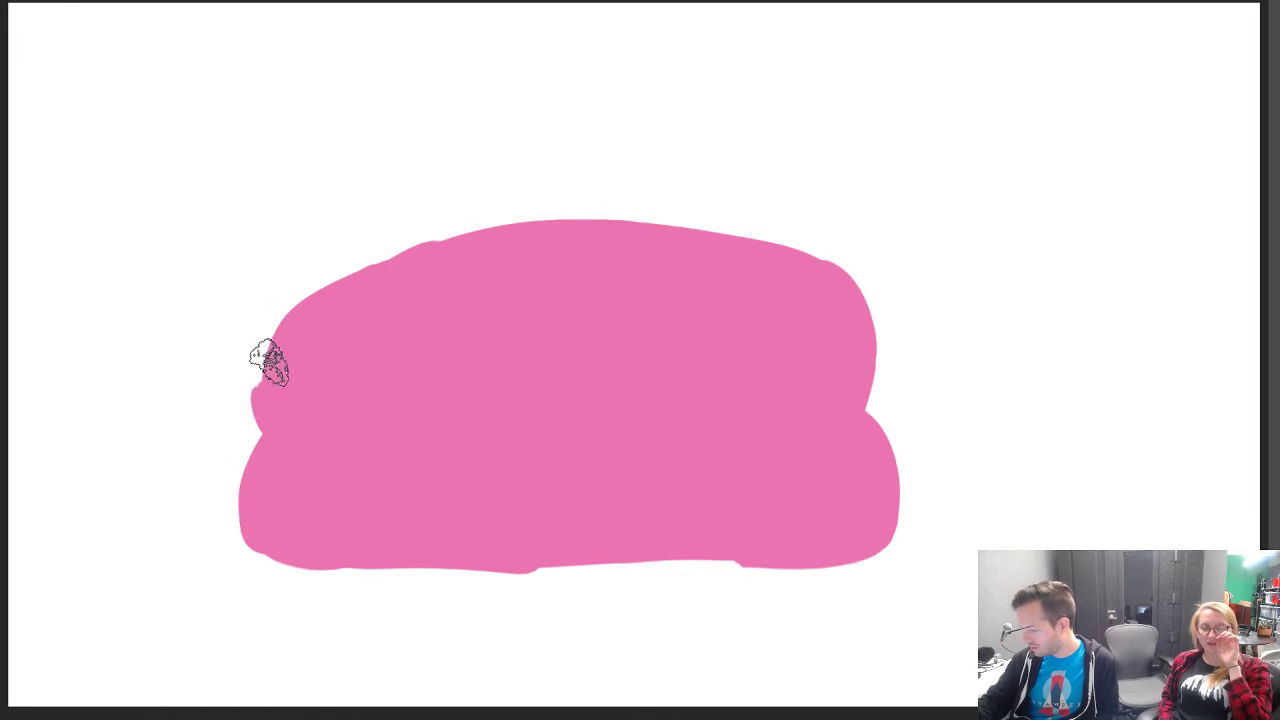
mouse_move(269, 360)
mouse_down()
mouse_move(436, 247)
mouse_move(857, 294)
mouse_up()
mouse_move(853, 524)
mouse_down()
mouse_move(529, 564)
mouse_move(320, 551)
mouse_up()
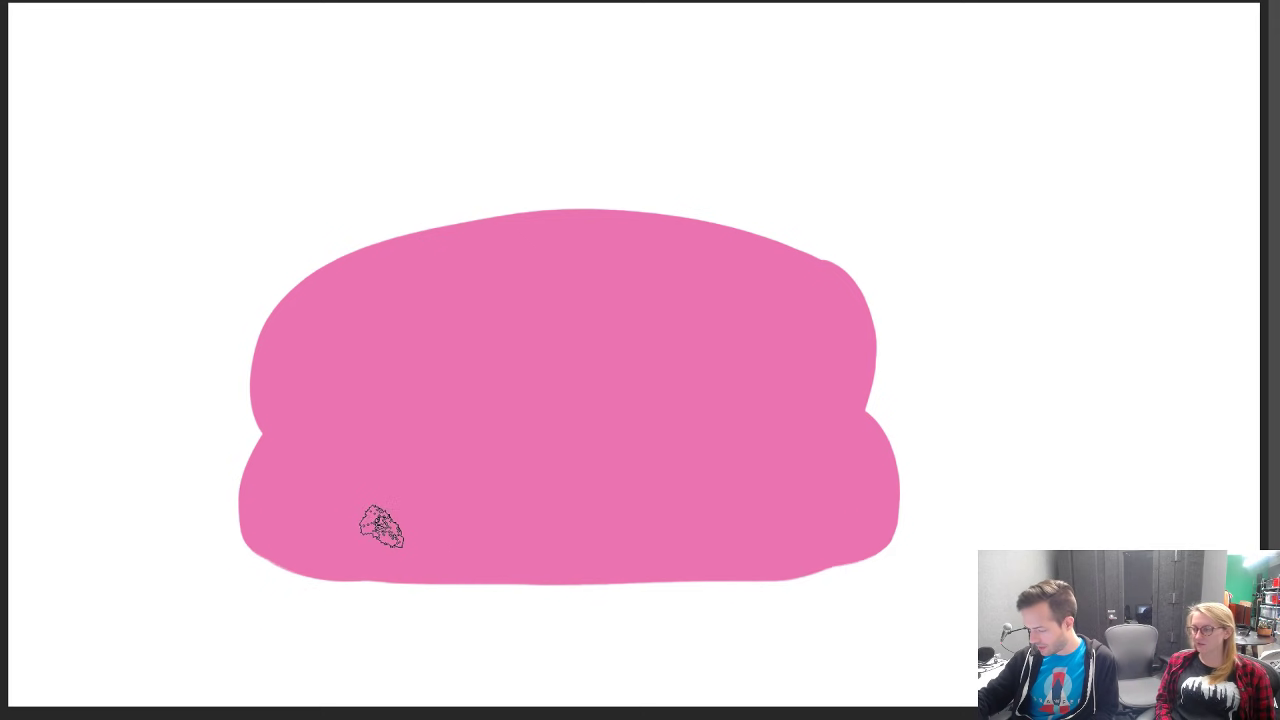
Step: Set the foreground colour to light pink and paint scalloped frosting along the cake's top and bottom edges
key(n)
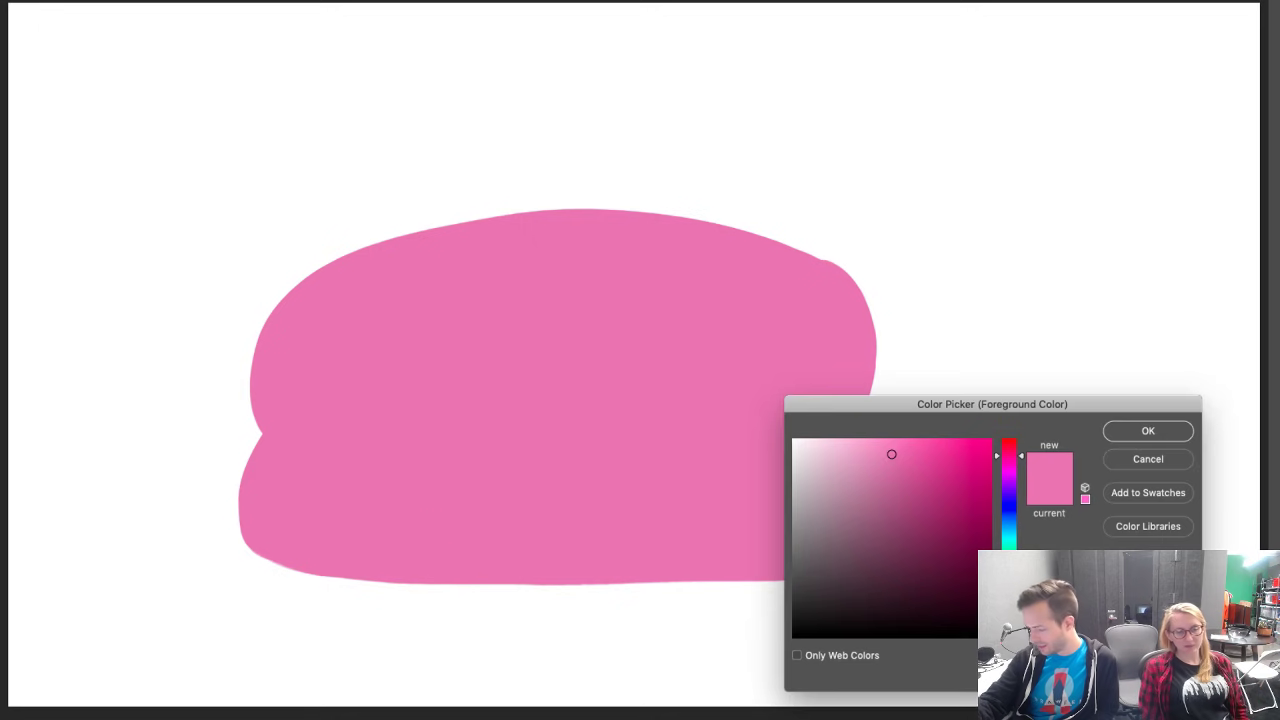
click(855, 438)
click(1116, 430)
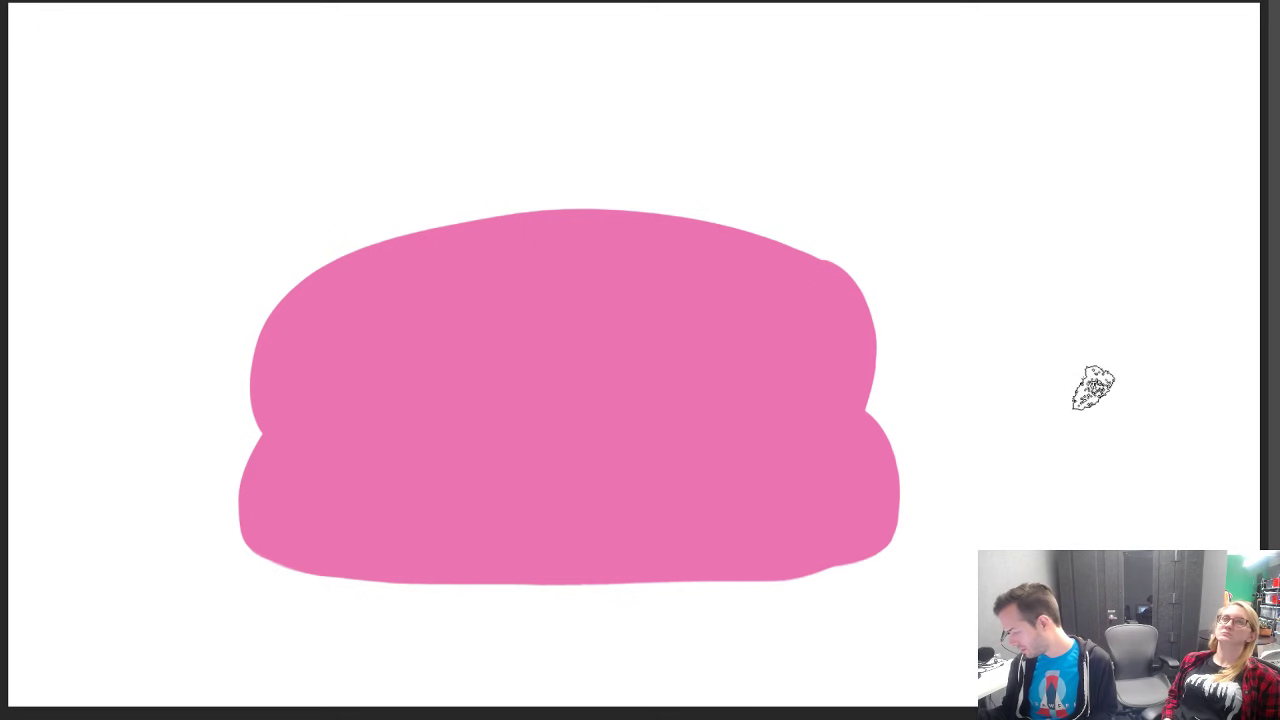
mouse_move(296, 295)
mouse_down()
mouse_move(292, 262)
mouse_move(313, 288)
mouse_move(317, 268)
mouse_move(353, 276)
mouse_move(359, 229)
mouse_move(364, 276)
mouse_move(409, 254)
mouse_move(435, 215)
mouse_move(417, 220)
mouse_move(427, 242)
mouse_move(495, 200)
mouse_up()
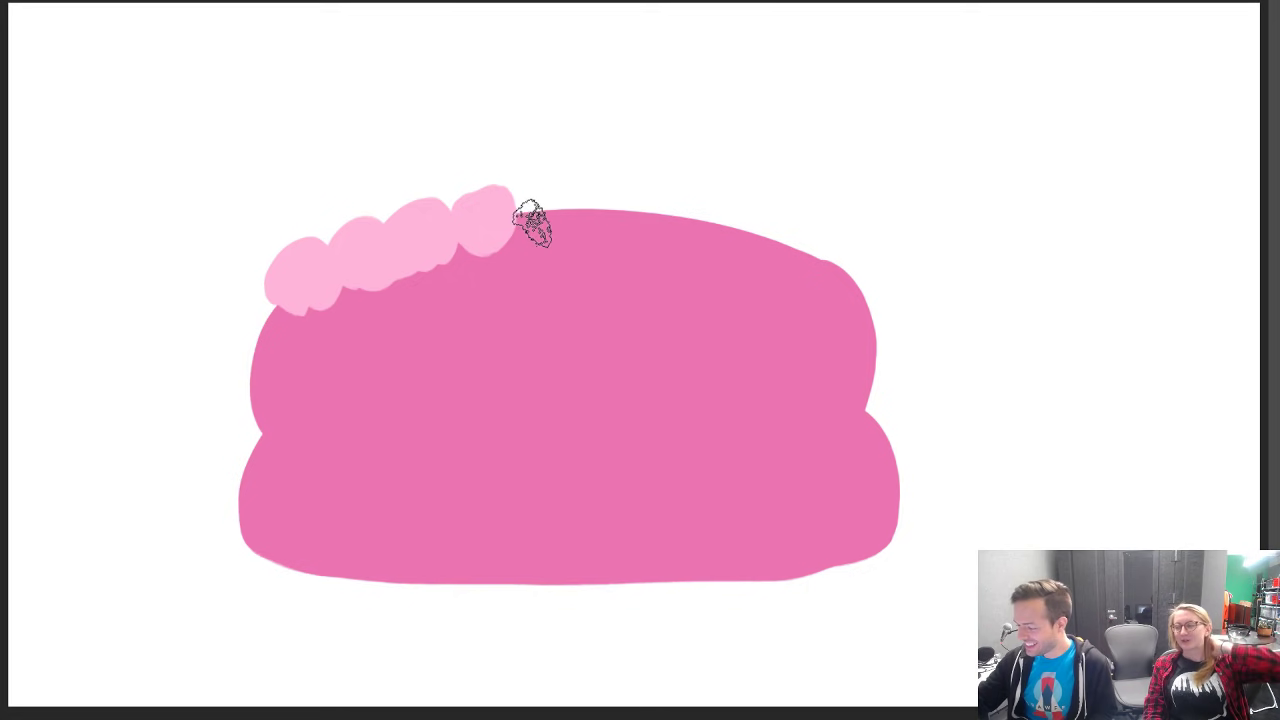
mouse_move(531, 223)
mouse_down()
mouse_move(547, 185)
mouse_move(537, 203)
mouse_move(611, 234)
mouse_move(664, 222)
mouse_move(675, 205)
mouse_move(718, 205)
mouse_move(762, 250)
mouse_move(769, 240)
mouse_move(846, 268)
mouse_up()
mouse_move(253, 557)
mouse_down()
mouse_move(292, 580)
mouse_move(361, 586)
mouse_move(426, 574)
mouse_move(392, 568)
mouse_move(454, 582)
mouse_move(465, 563)
mouse_move(518, 582)
mouse_move(501, 566)
mouse_move(518, 563)
mouse_move(558, 596)
mouse_move(688, 559)
mouse_move(750, 585)
mouse_move(810, 583)
mouse_move(894, 539)
mouse_move(922, 467)
mouse_up()
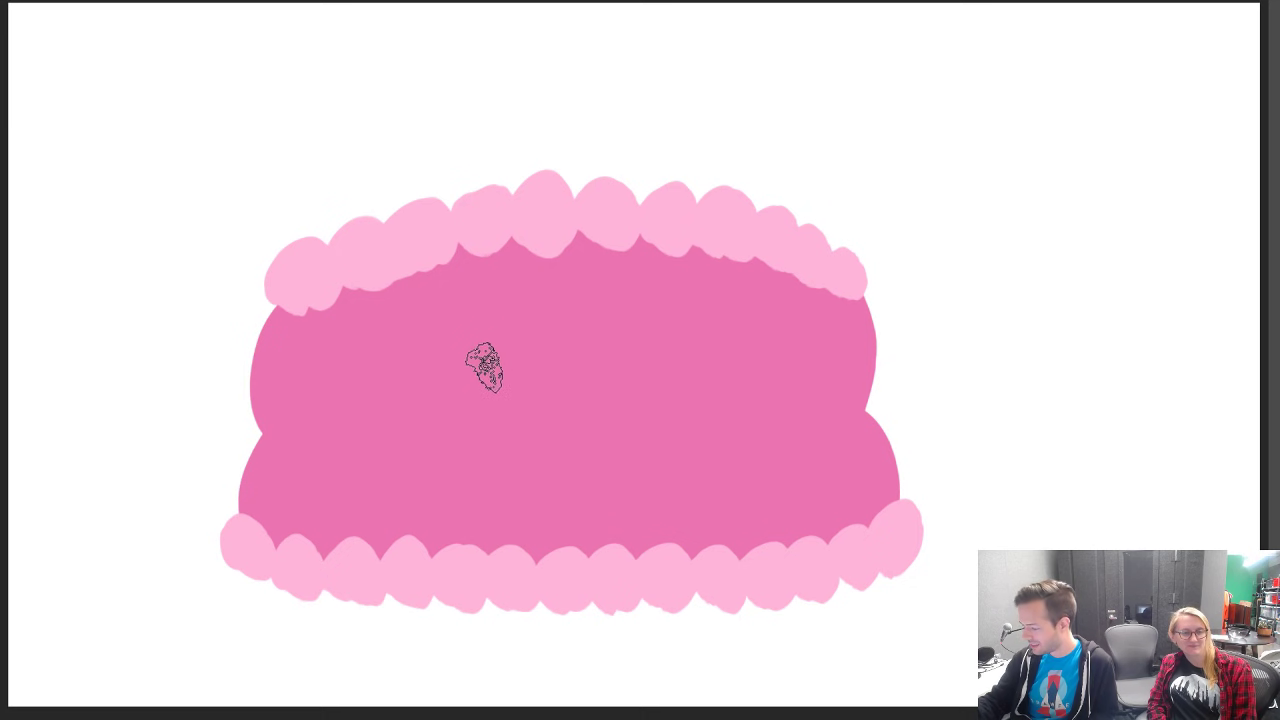
Step: Paint two filled light pink oval eyes on the cake's upper half and a small heart-shaped nose between them
mouse_move(485, 369)
mouse_down()
mouse_move(424, 352)
mouse_move(499, 314)
mouse_move(496, 364)
mouse_move(431, 359)
mouse_move(506, 309)
mouse_up()
key(ctrl+z)
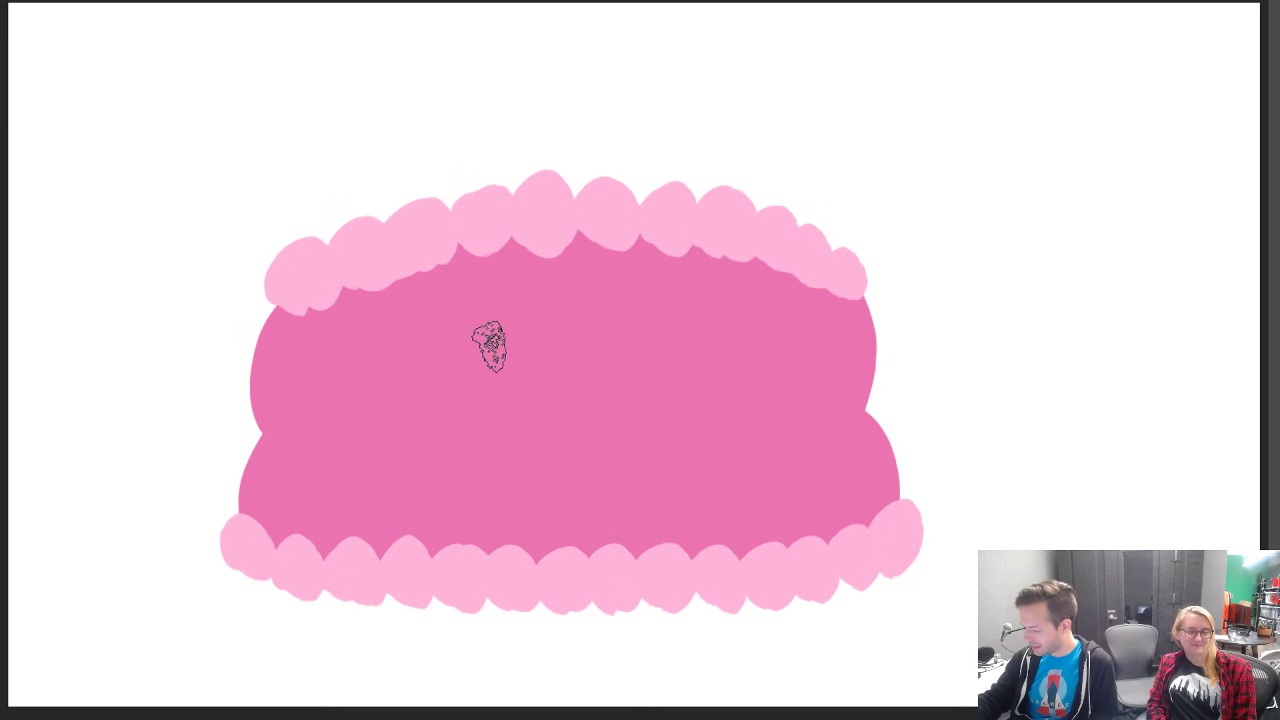
mouse_move(488, 366)
mouse_down()
mouse_move(437, 388)
mouse_move(463, 306)
mouse_move(533, 330)
mouse_move(456, 392)
mouse_up()
drag(526, 347, 475, 373)
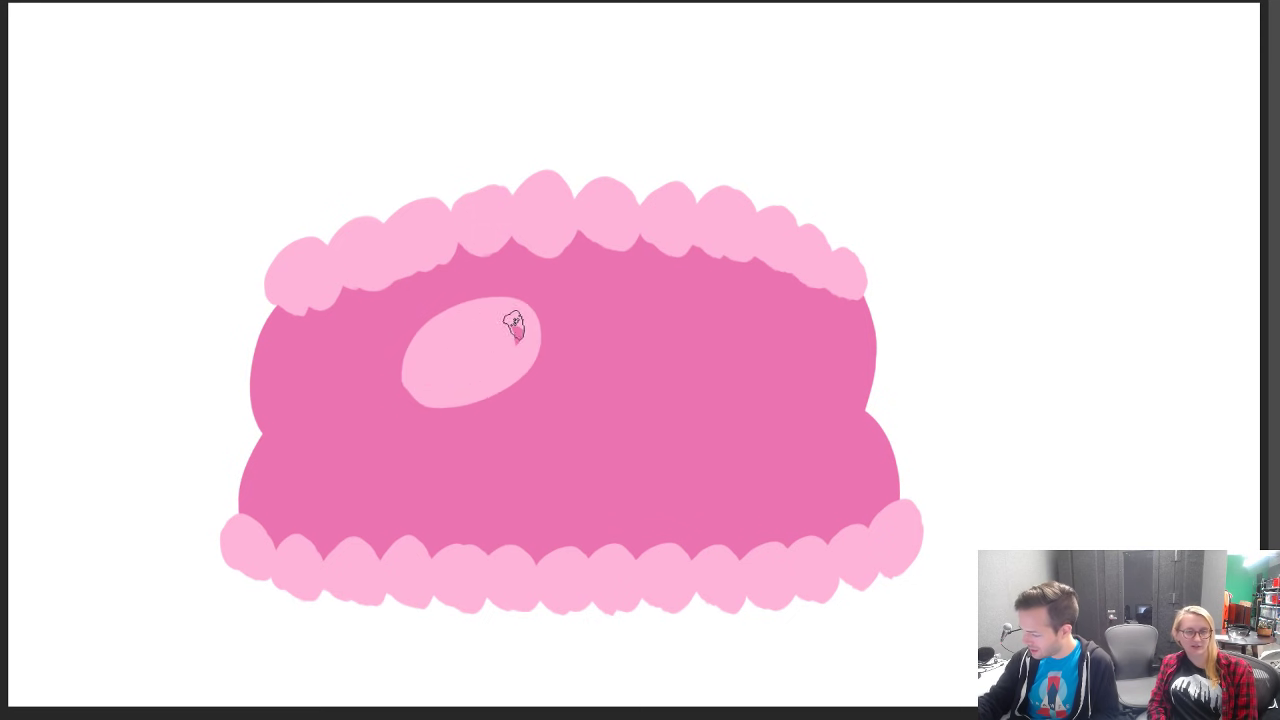
mouse_move(597, 383)
mouse_down()
mouse_move(573, 318)
mouse_move(648, 308)
mouse_up()
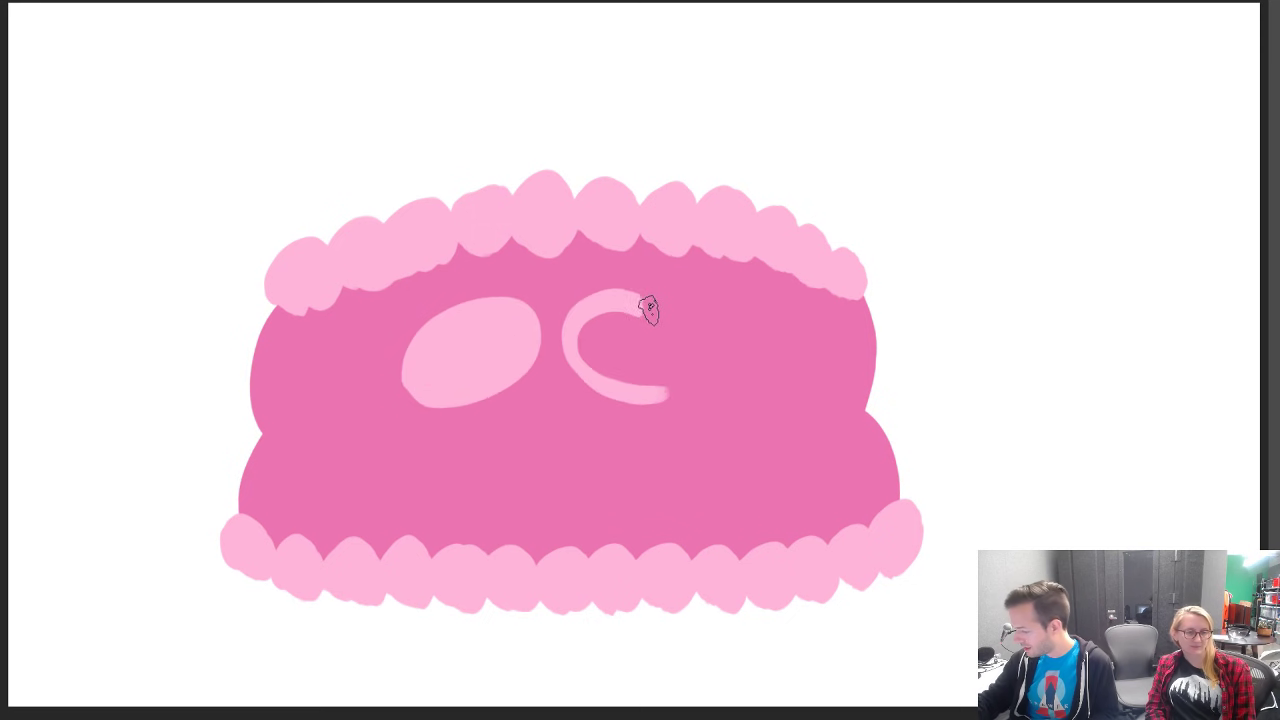
mouse_move(668, 392)
mouse_down()
mouse_move(596, 369)
mouse_move(634, 321)
mouse_move(674, 381)
mouse_move(636, 326)
mouse_up()
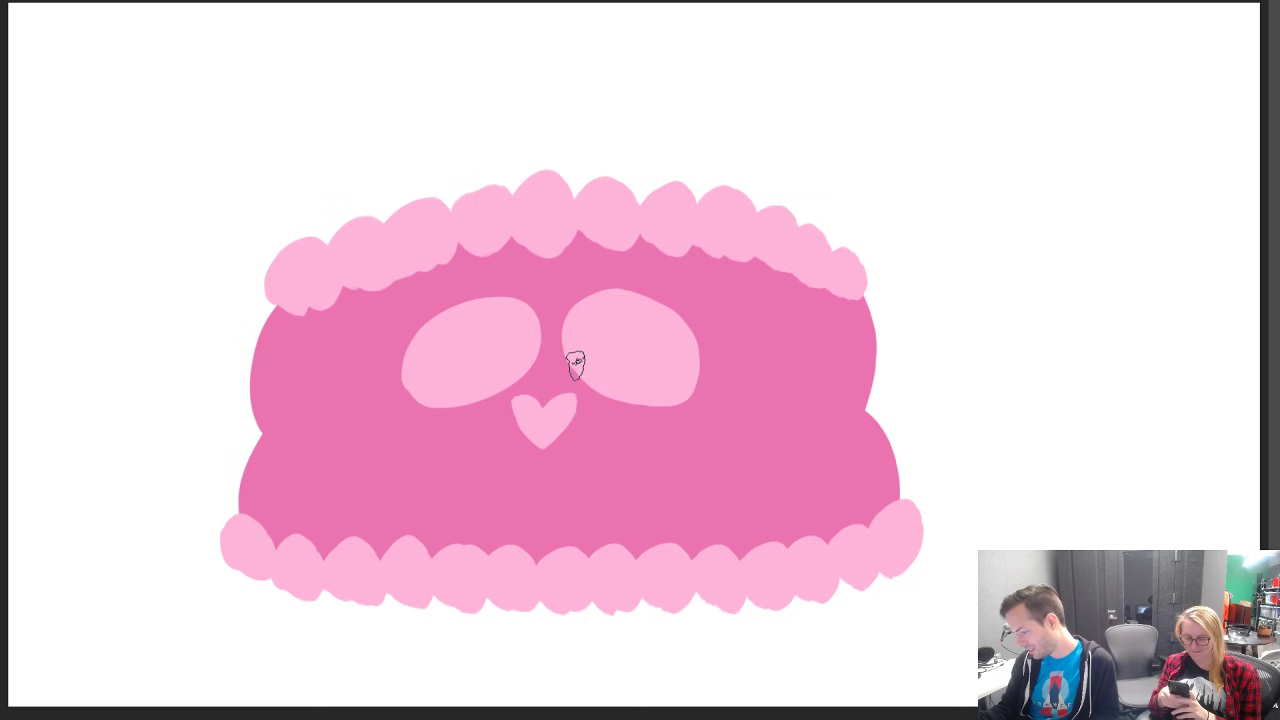
Step: Paint a round dark magenta pupil in each eye and a slanted light pink eyebrow above each
click(2, 466)
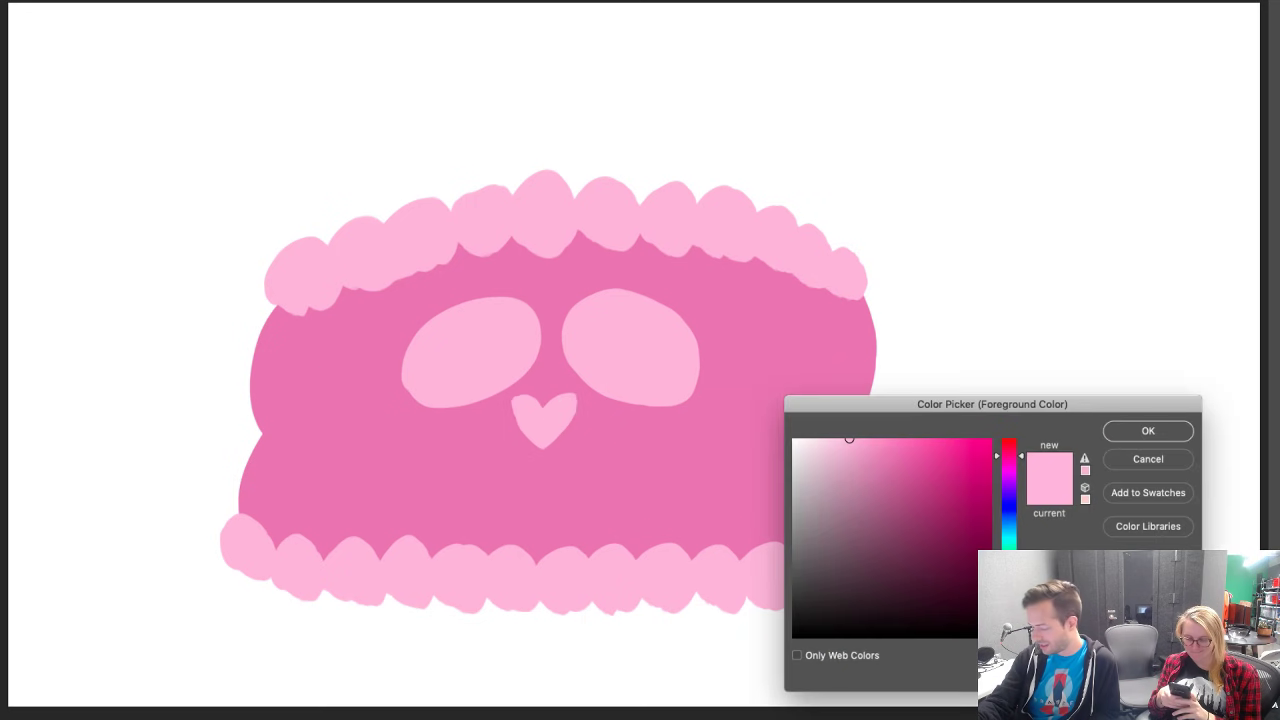
click(712, 484)
click(1140, 432)
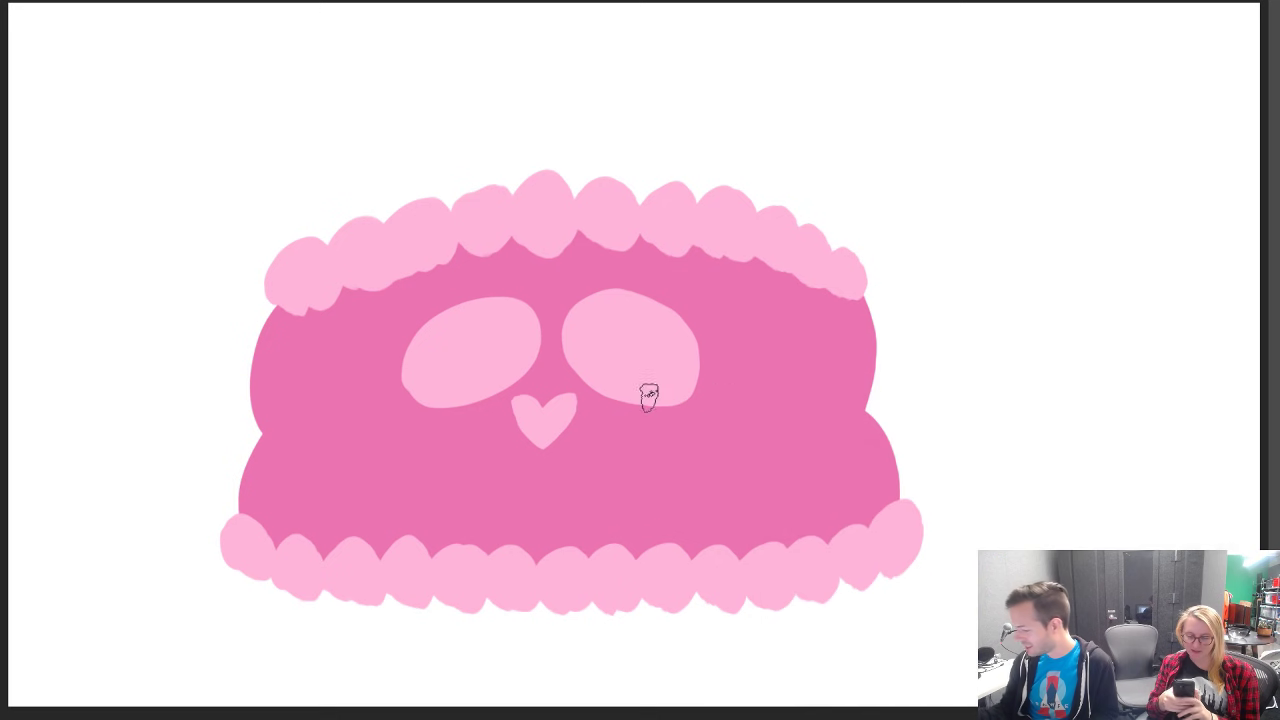
key(ctrl+z)
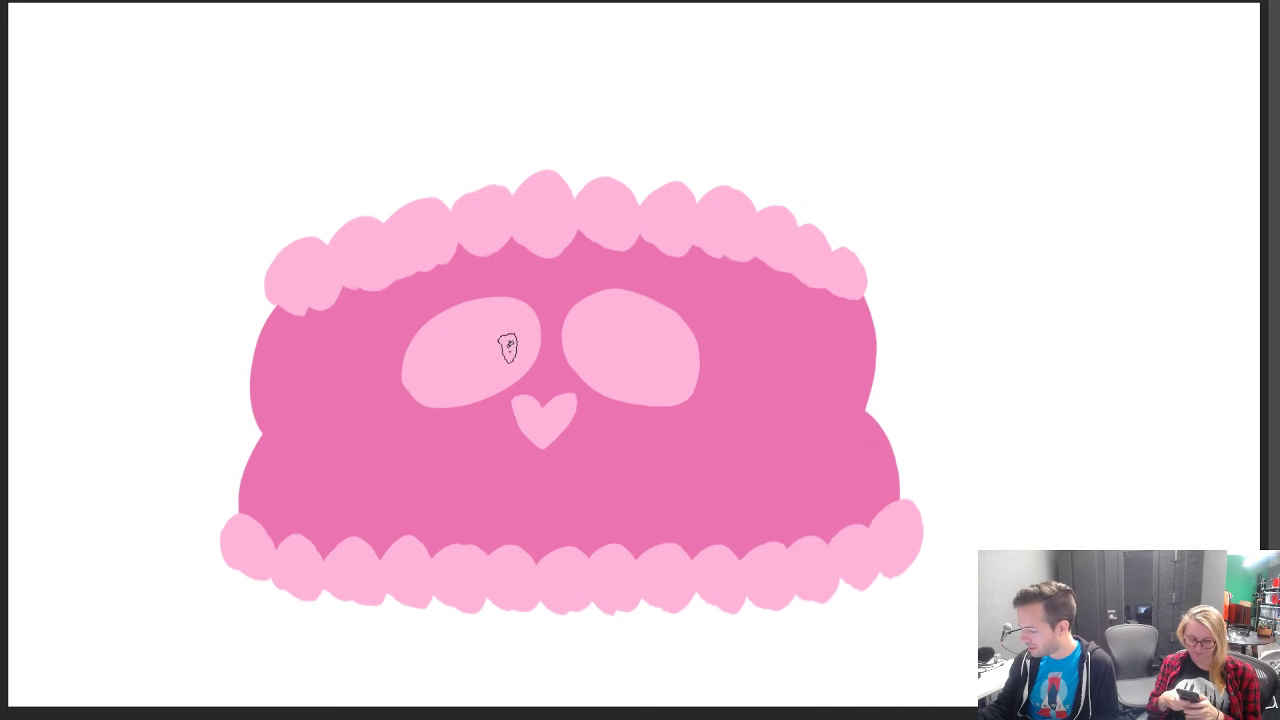
mouse_move(500, 350)
mouse_down()
mouse_move(507, 317)
mouse_move(516, 341)
mouse_move(474, 344)
mouse_move(498, 325)
mouse_move(460, 364)
mouse_move(463, 331)
mouse_move(507, 316)
mouse_move(518, 341)
mouse_move(461, 350)
mouse_move(503, 345)
mouse_up()
key(ctrl+z)
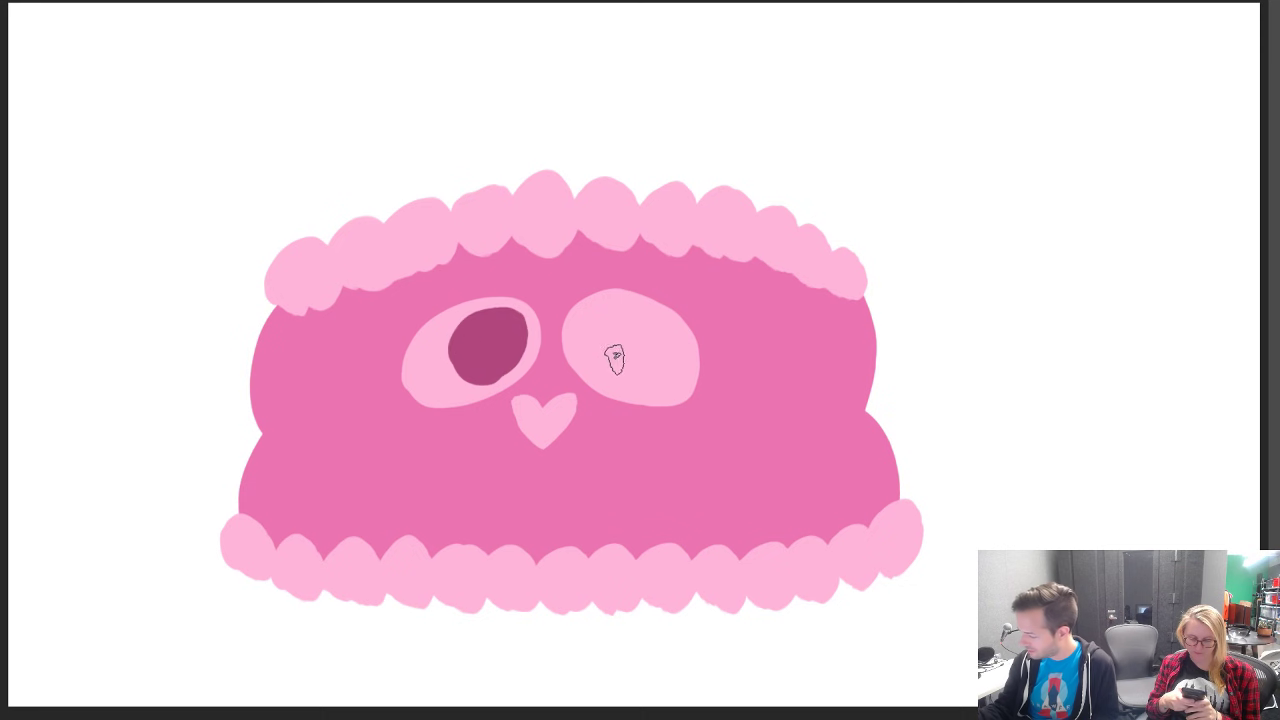
mouse_move(614, 358)
mouse_down()
mouse_move(582, 333)
mouse_move(609, 313)
mouse_move(639, 323)
mouse_move(646, 353)
mouse_move(620, 373)
mouse_move(626, 318)
mouse_move(650, 335)
mouse_move(647, 362)
mouse_move(605, 366)
mouse_move(620, 326)
mouse_up()
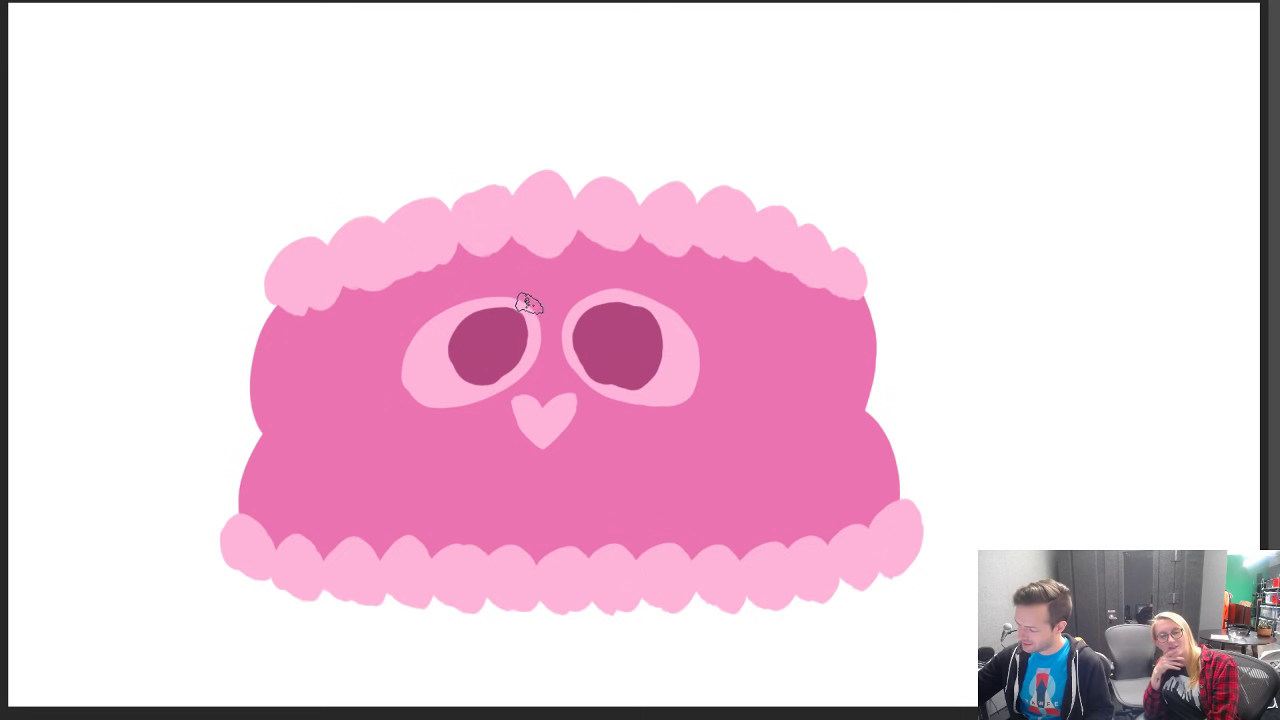
drag(528, 300, 494, 277)
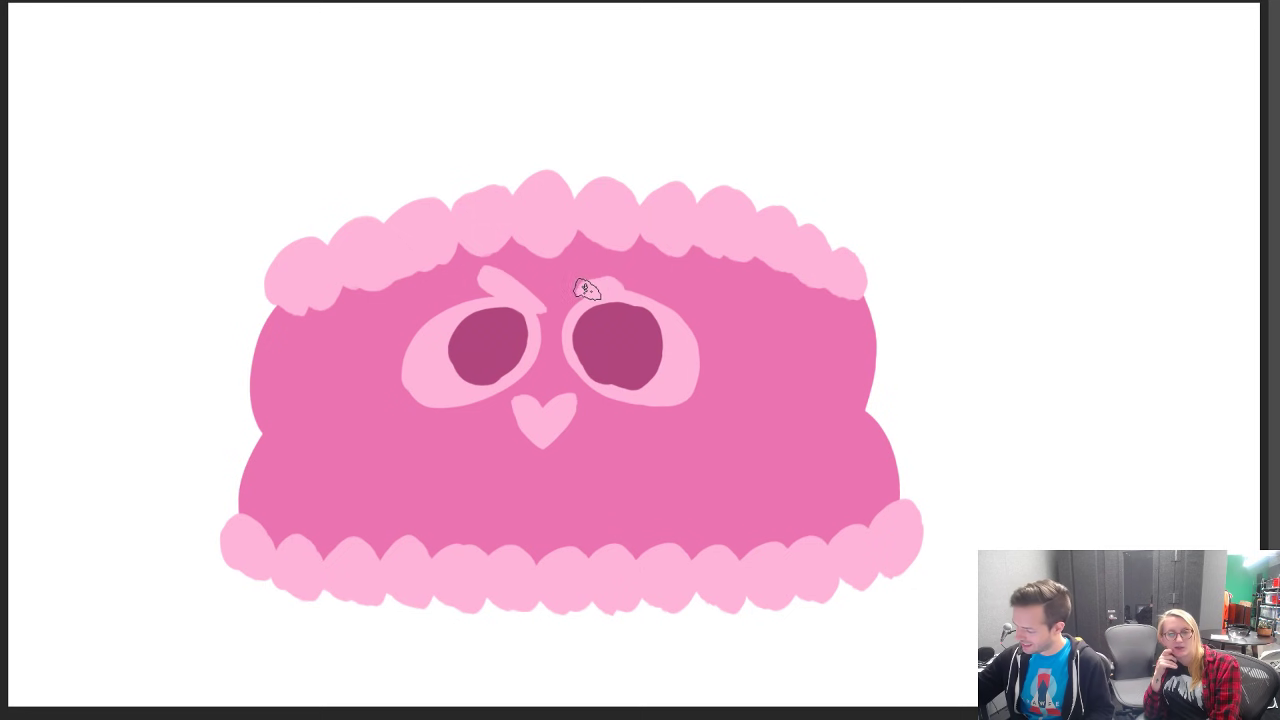
mouse_move(587, 290)
mouse_down()
mouse_move(644, 276)
mouse_move(578, 282)
mouse_up()
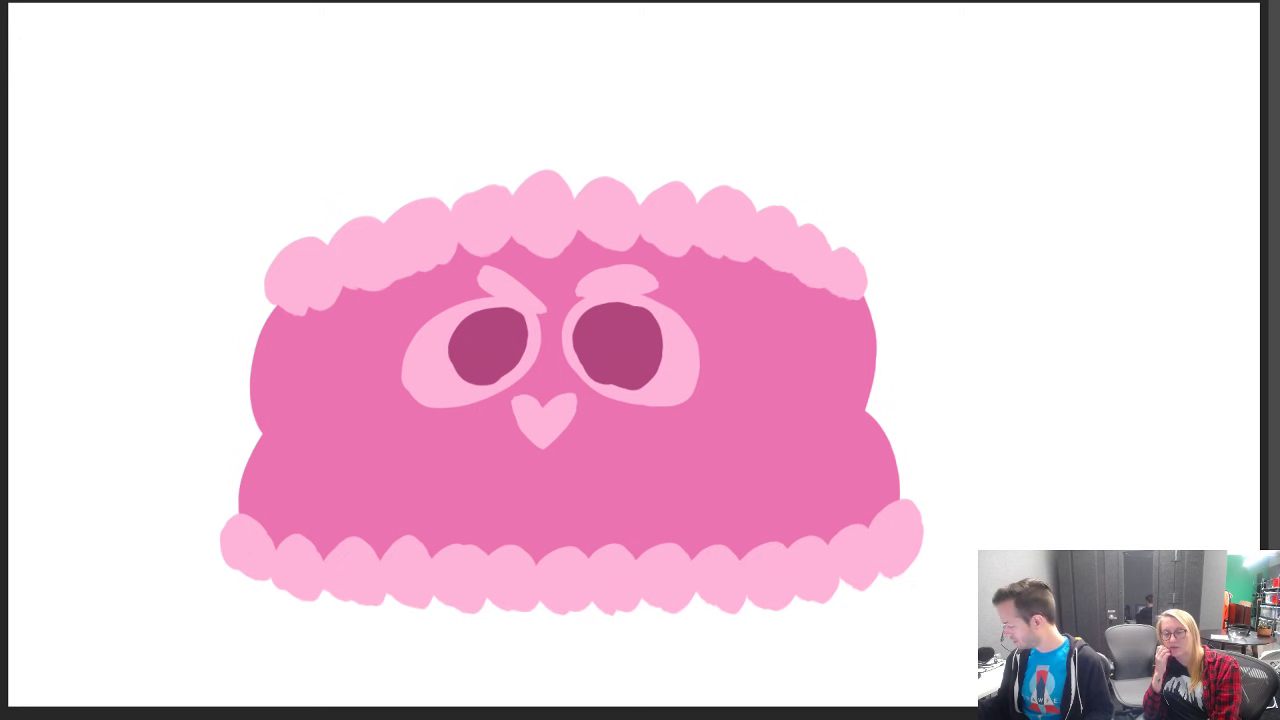
Step: Set the foreground colour to a muted greyish mauve and fill the white background around the cake with it
key(n)
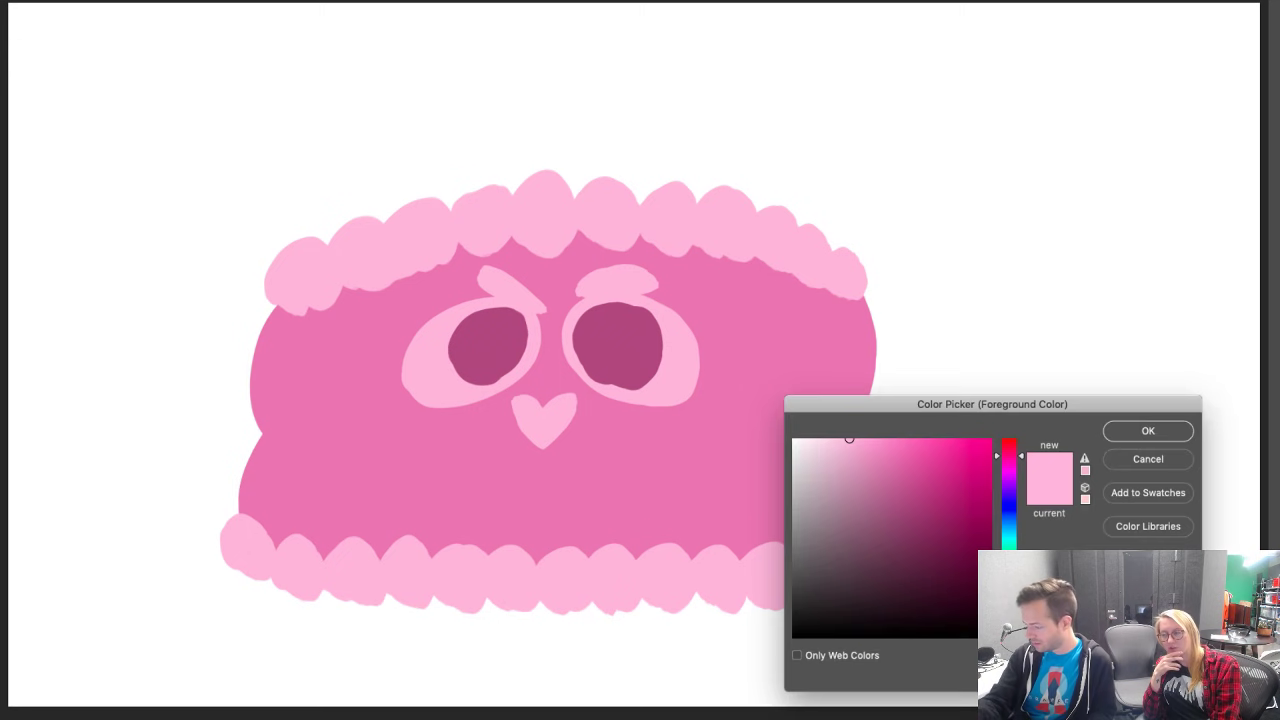
click(828, 523)
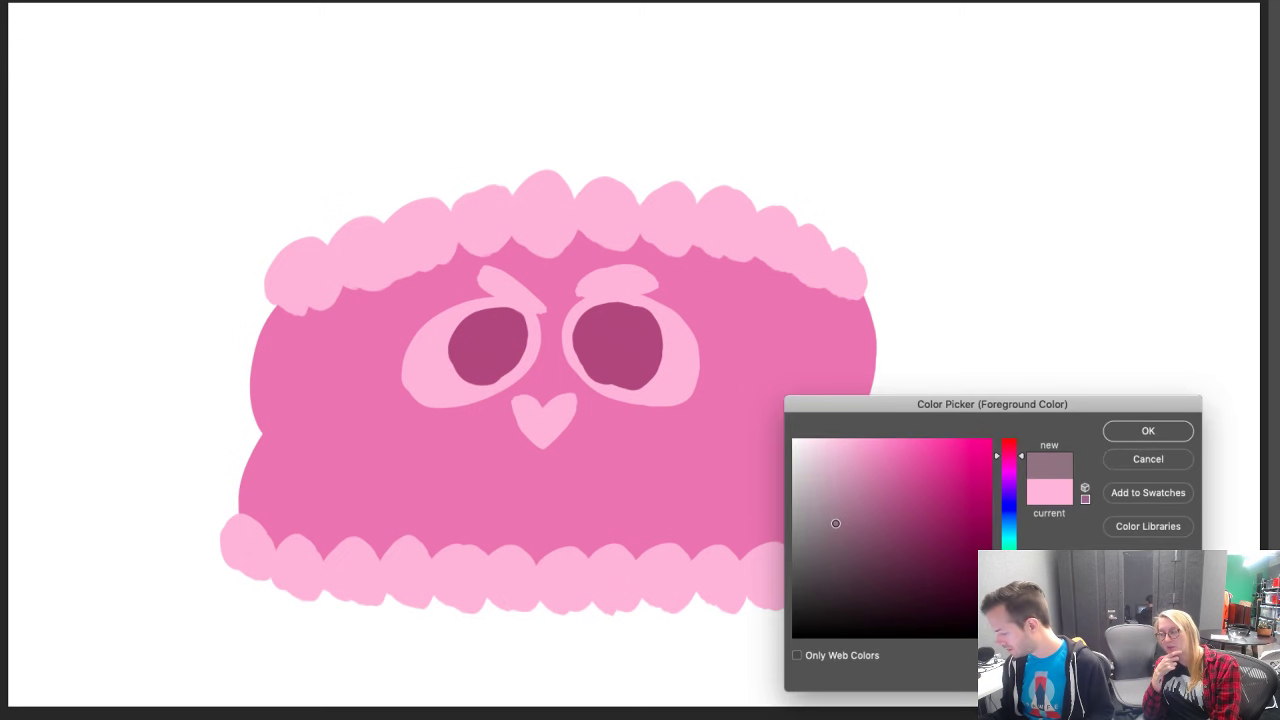
click(1121, 437)
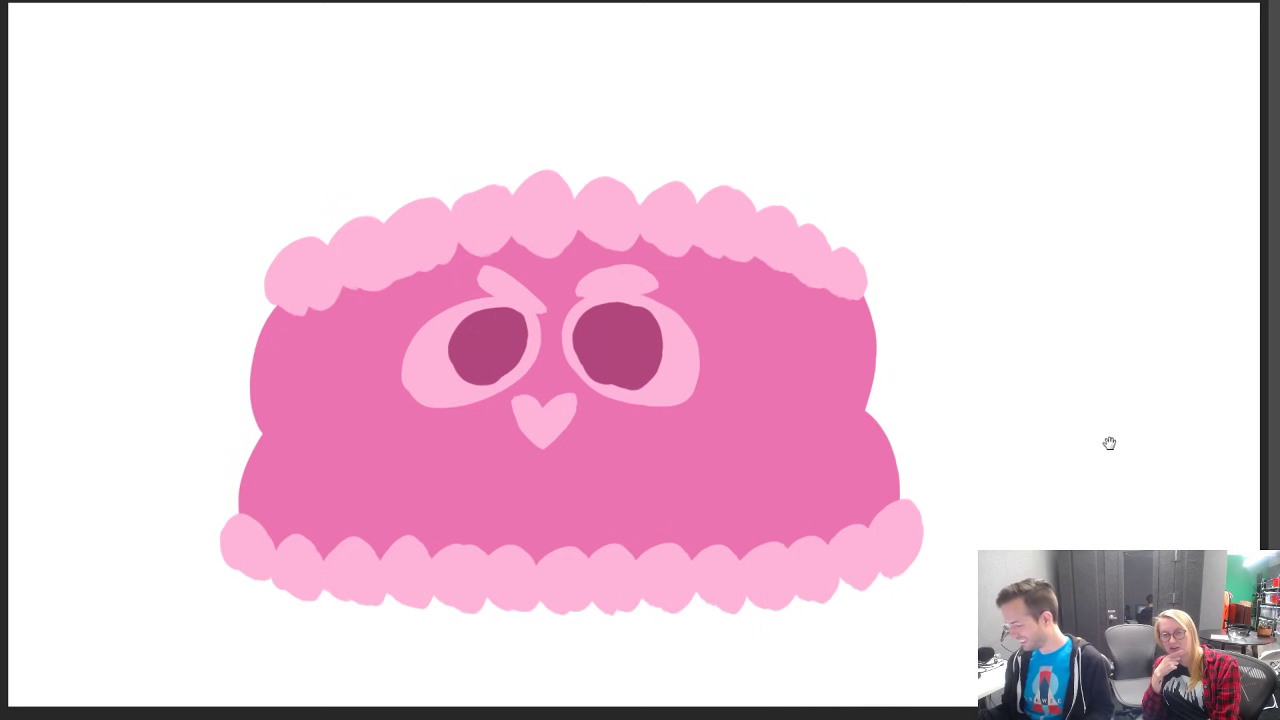
click(1105, 450)
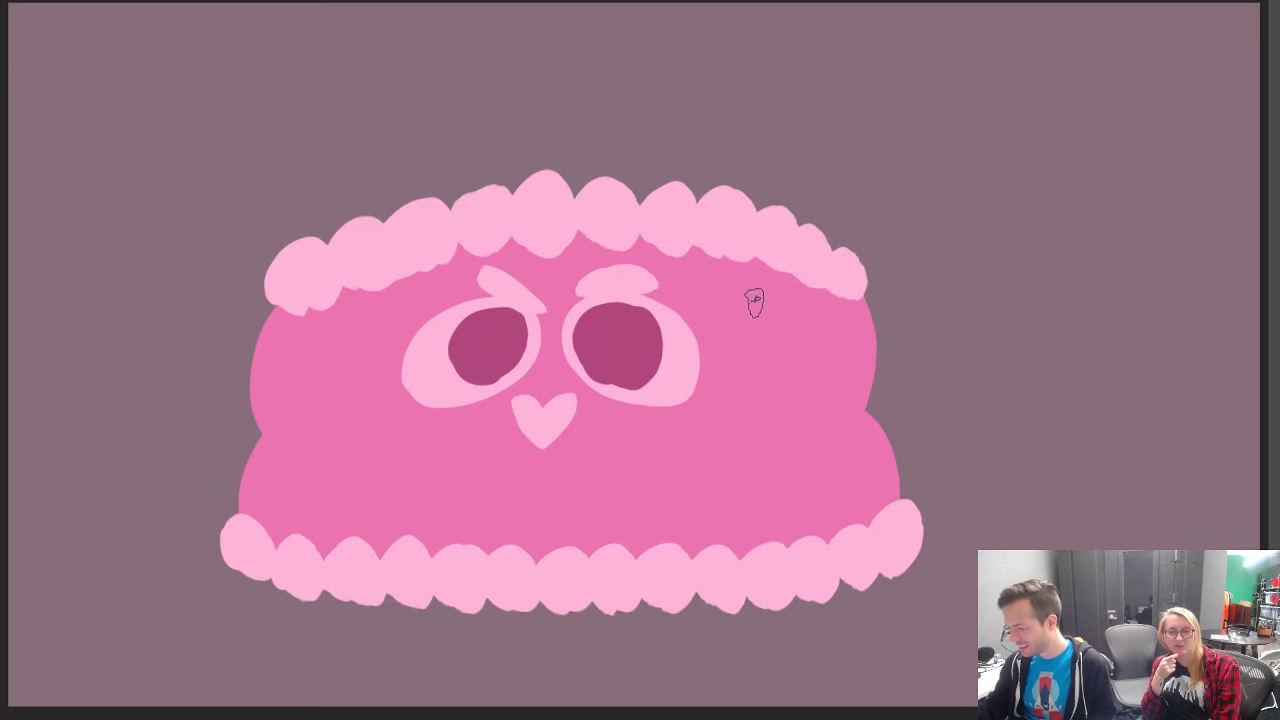
Step: Set the foreground colour to pale peach and paint five candles behind the top frosting, with shorter ones at both ends
click(2, 470)
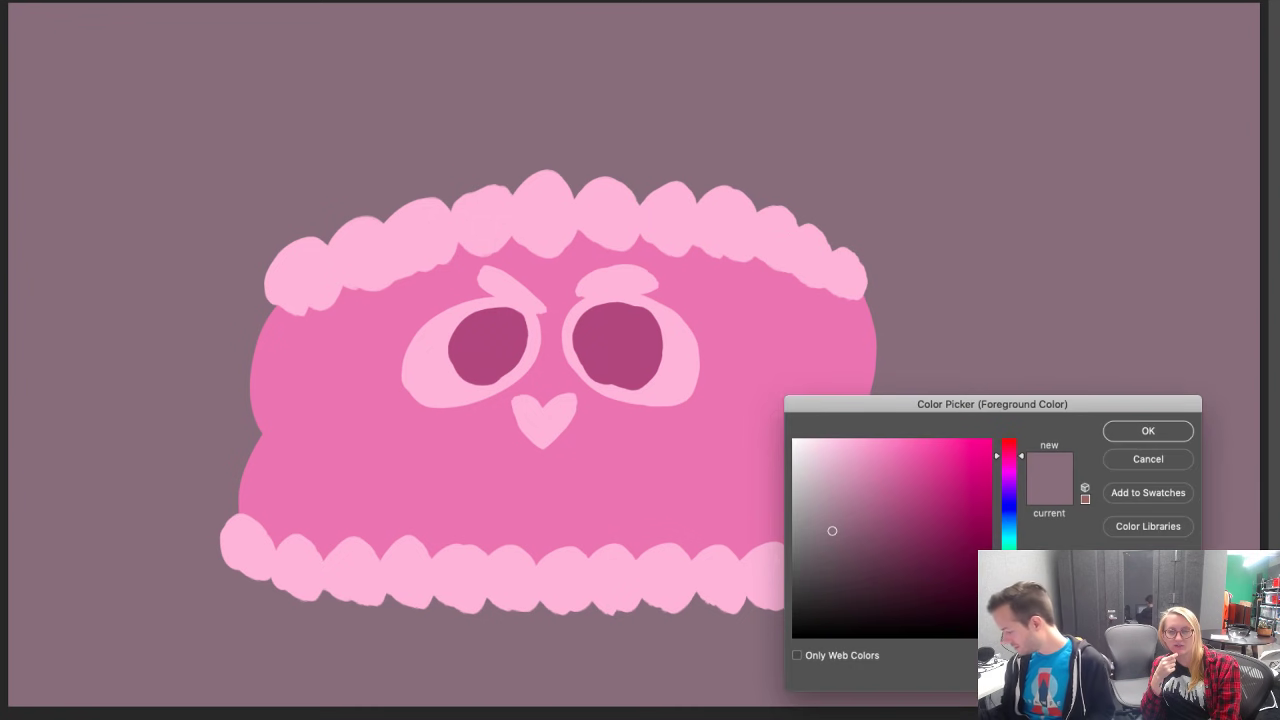
drag(1009, 623, 1009, 627)
drag(828, 460, 835, 440)
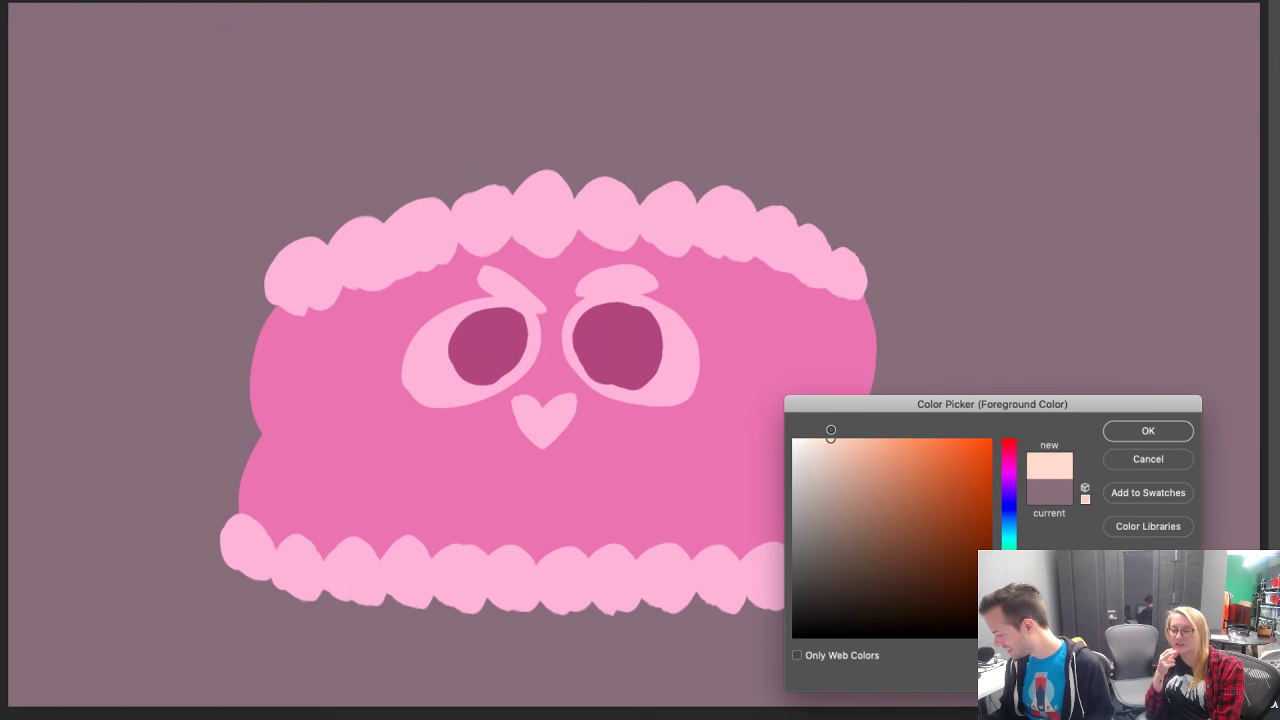
click(1124, 430)
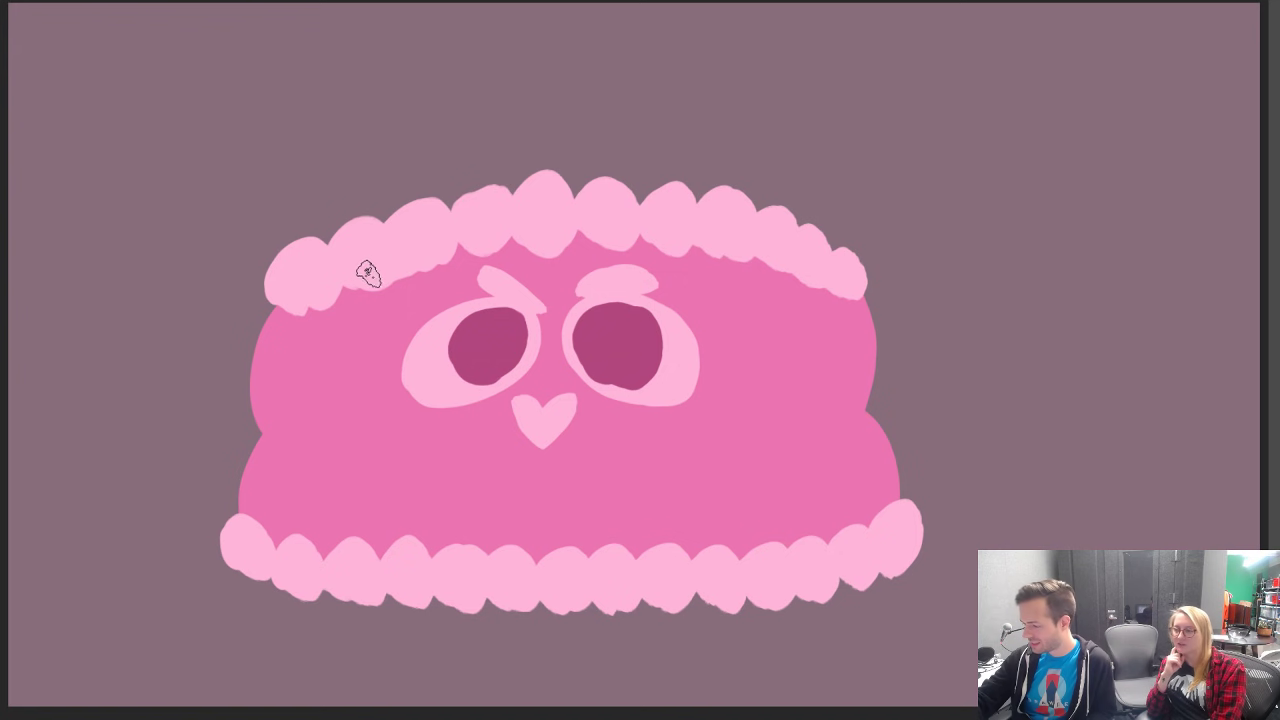
mouse_move(366, 271)
mouse_down()
mouse_move(388, 100)
mouse_move(391, 243)
mouse_up()
mouse_move(542, 225)
mouse_down()
mouse_move(543, 92)
mouse_move(557, 88)
mouse_move(553, 170)
mouse_up()
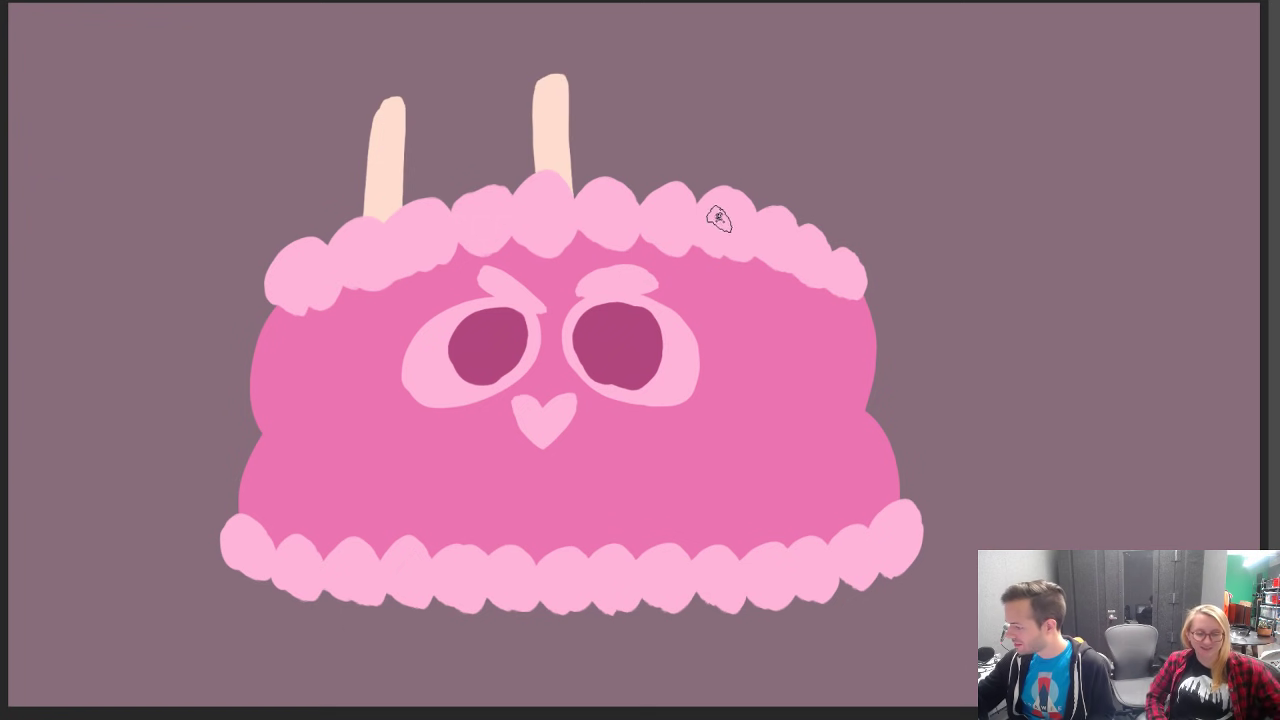
mouse_move(717, 211)
mouse_down()
mouse_move(707, 155)
mouse_move(716, 93)
mouse_move(723, 214)
mouse_up()
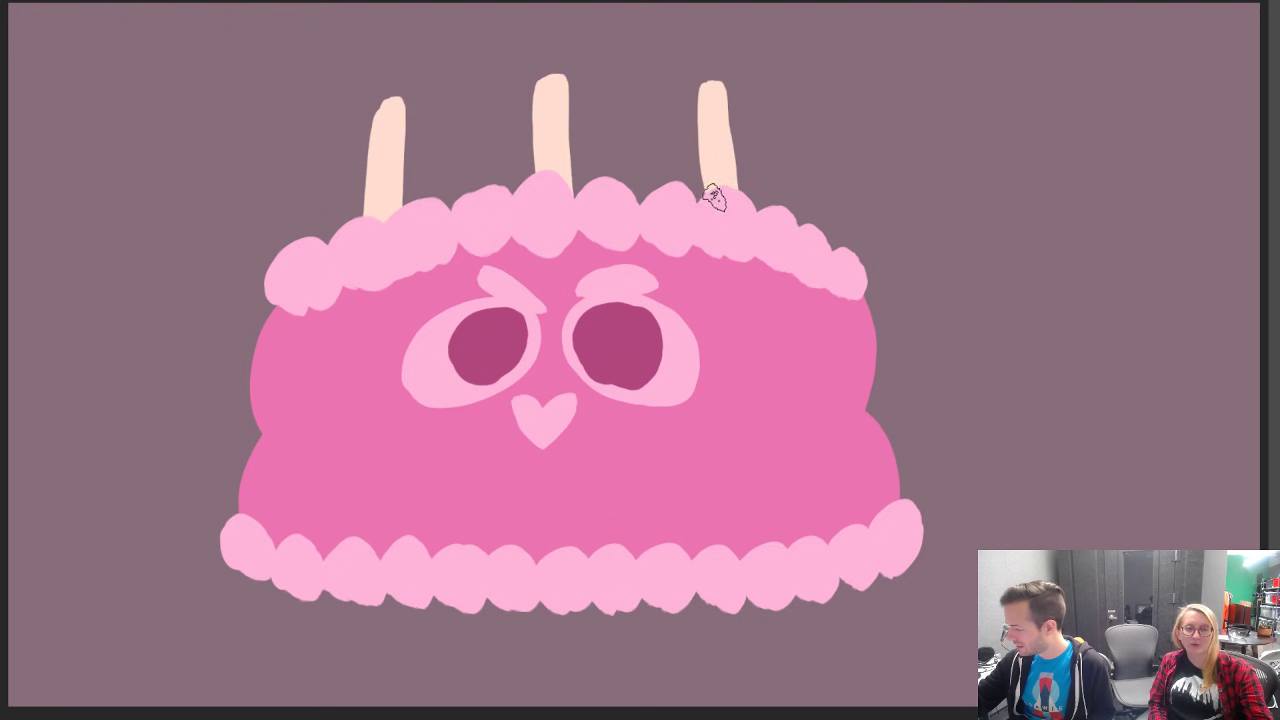
mouse_move(393, 207)
mouse_down()
mouse_move(376, 137)
mouse_move(394, 94)
mouse_move(387, 185)
mouse_up()
mouse_move(811, 246)
mouse_down()
mouse_move(806, 177)
mouse_move(809, 229)
mouse_up()
mouse_move(301, 244)
mouse_down()
mouse_move(313, 190)
mouse_move(313, 238)
mouse_up()
key(ctrl+z)
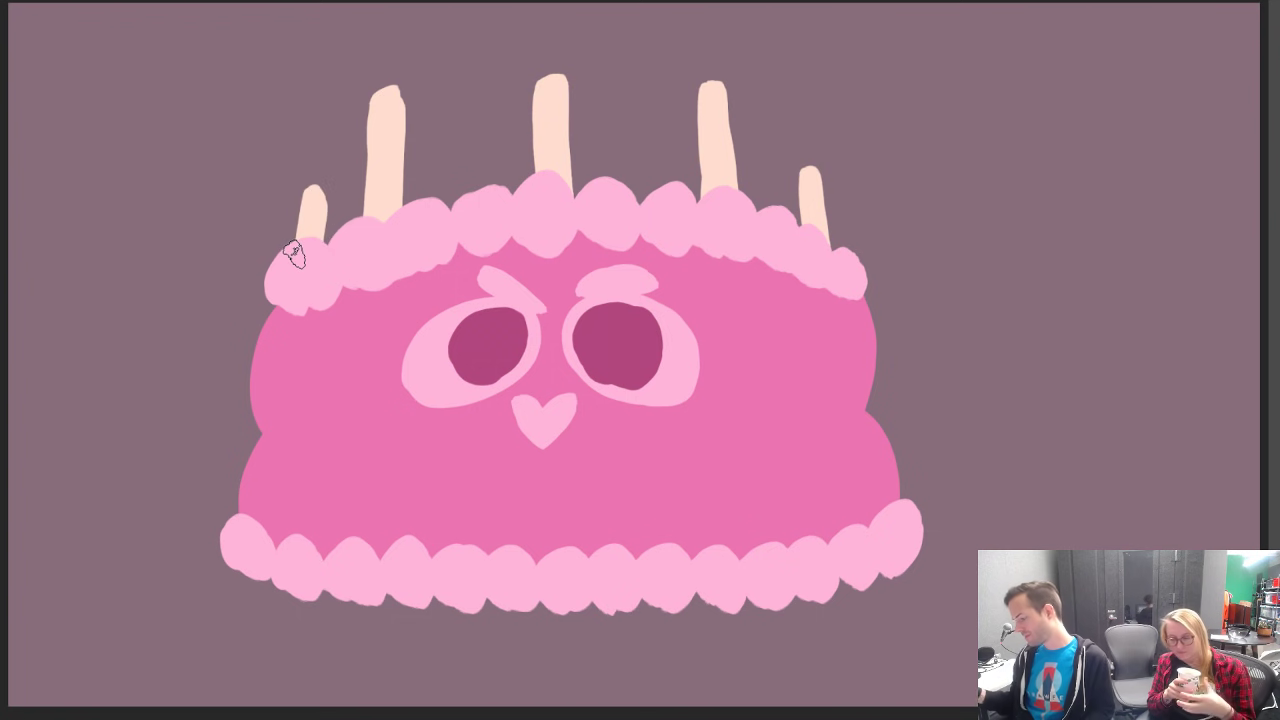
Step: Set the foreground colour to a muted tan and repaint the two short outer candles with it
key(n)
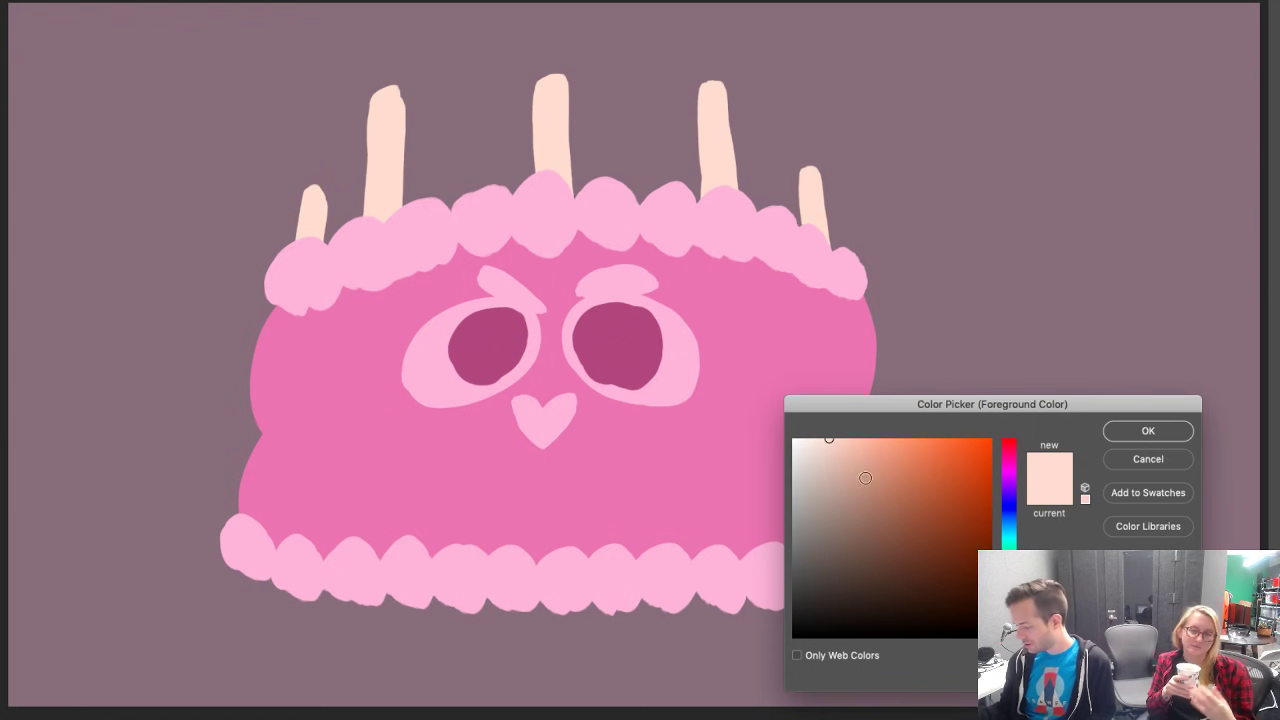
click(849, 462)
click(1130, 428)
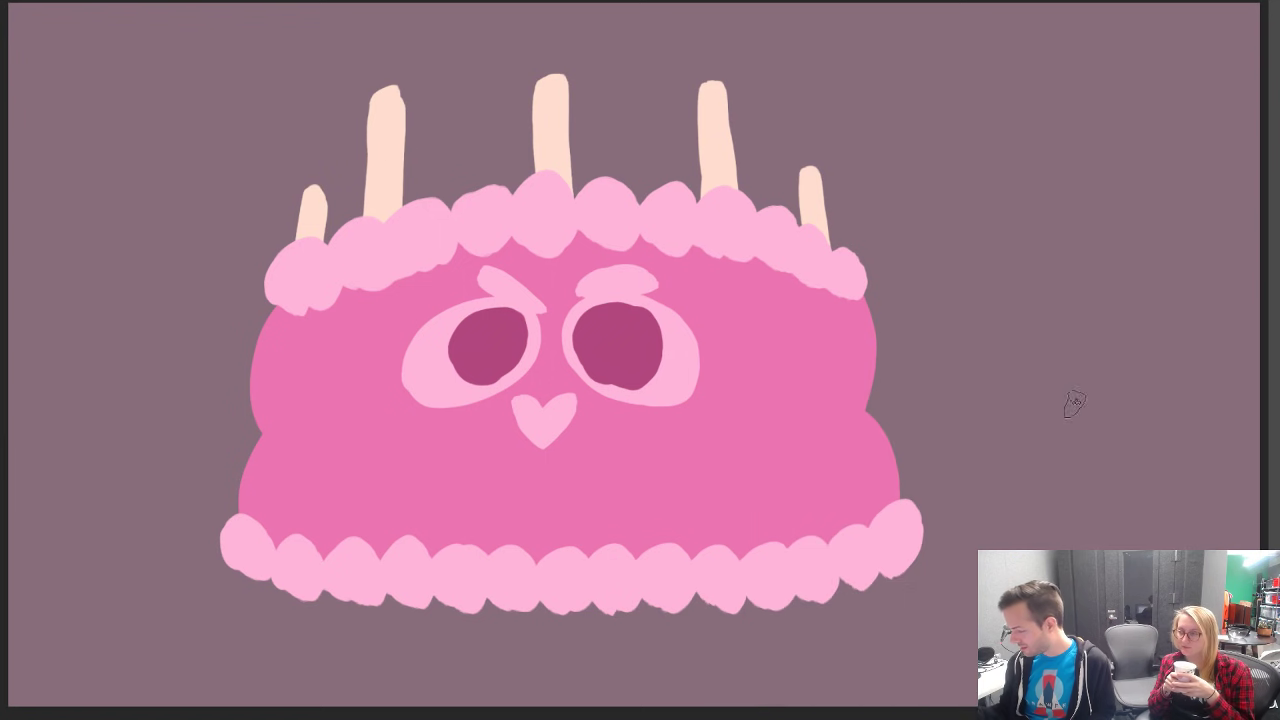
drag(306, 255, 314, 193)
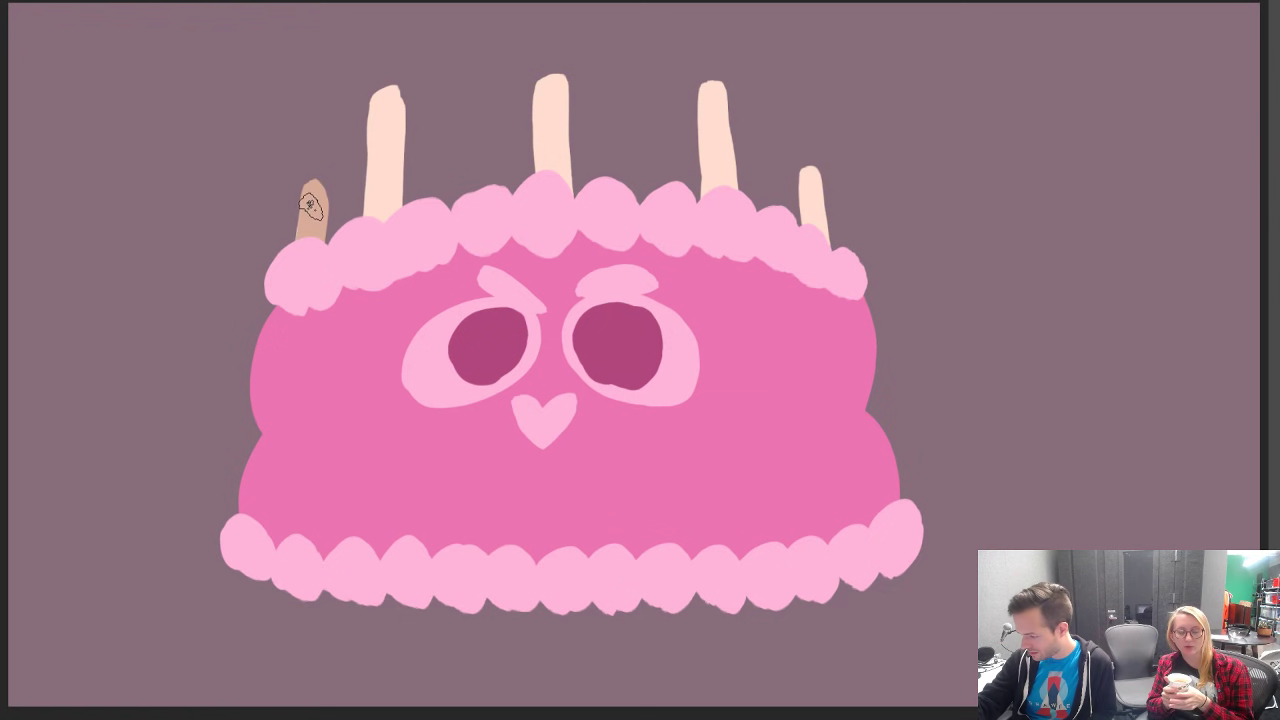
mouse_move(808, 245)
mouse_down()
mouse_move(809, 172)
mouse_move(820, 275)
mouse_up()
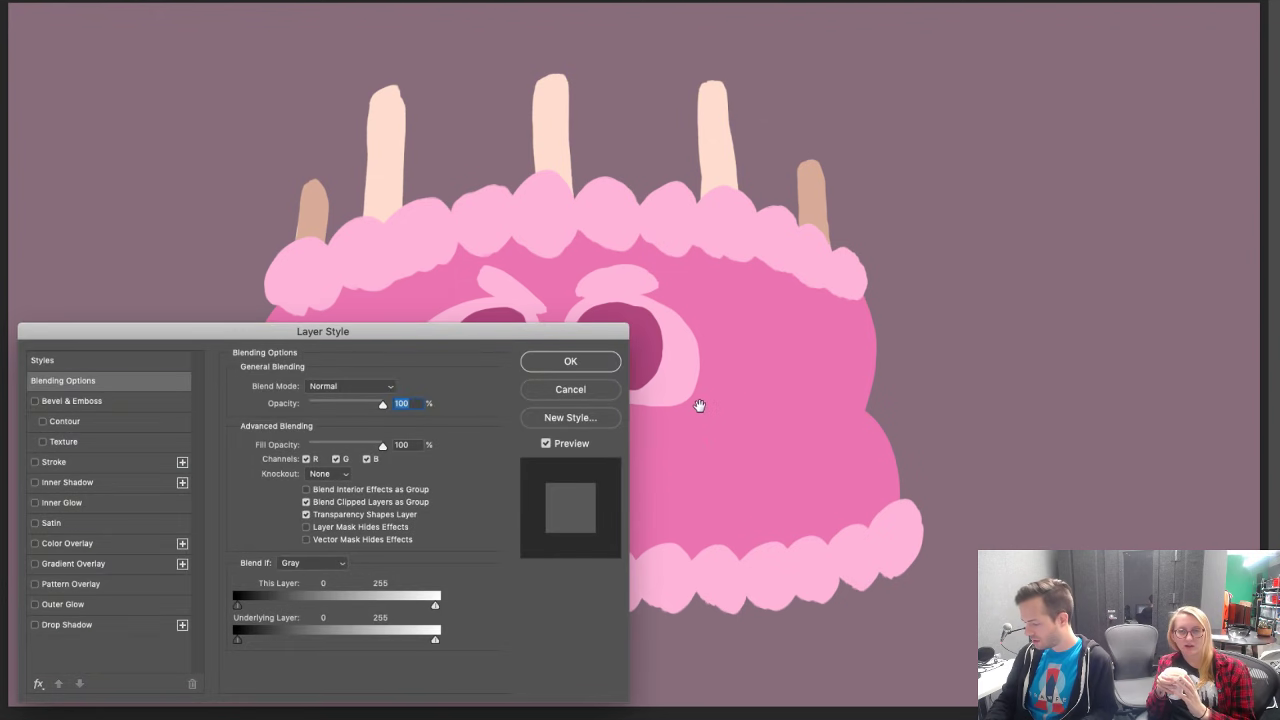
Step: Merge the selected layers and move the cake with its candles slightly down and to the right on the canvas
click(590, 390)
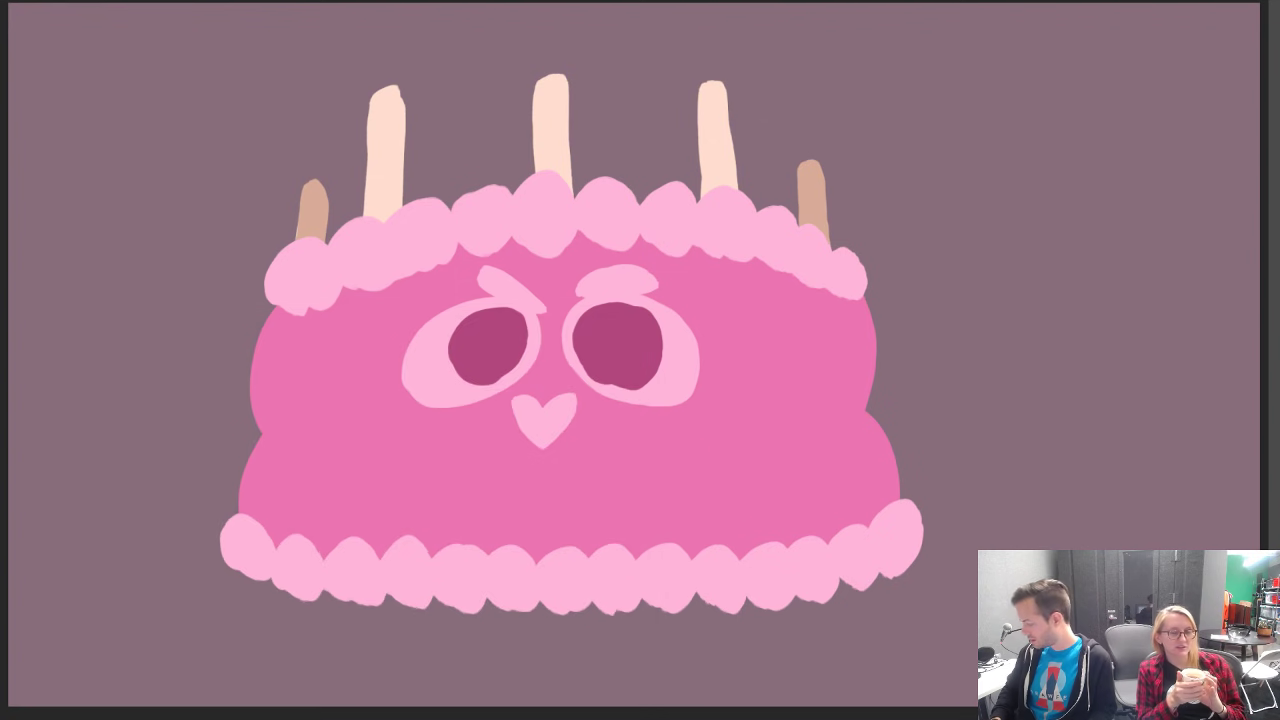
right_click(1279, 360)
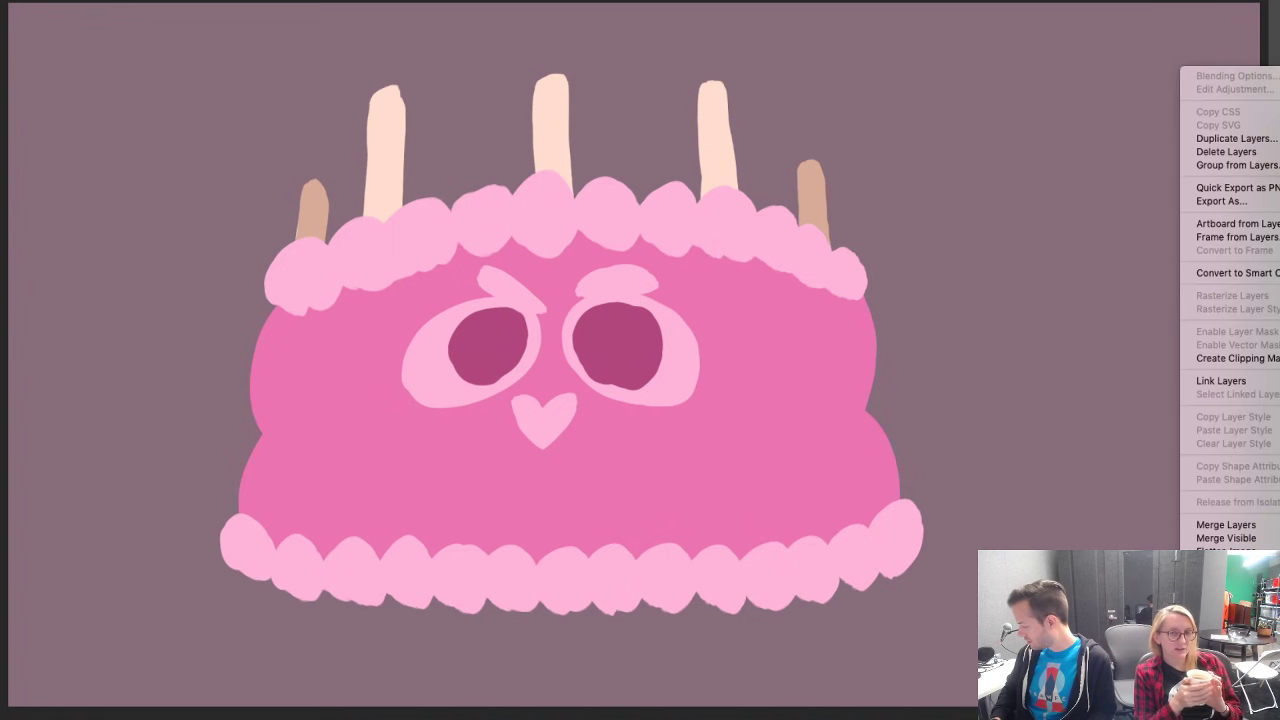
click(1226, 524)
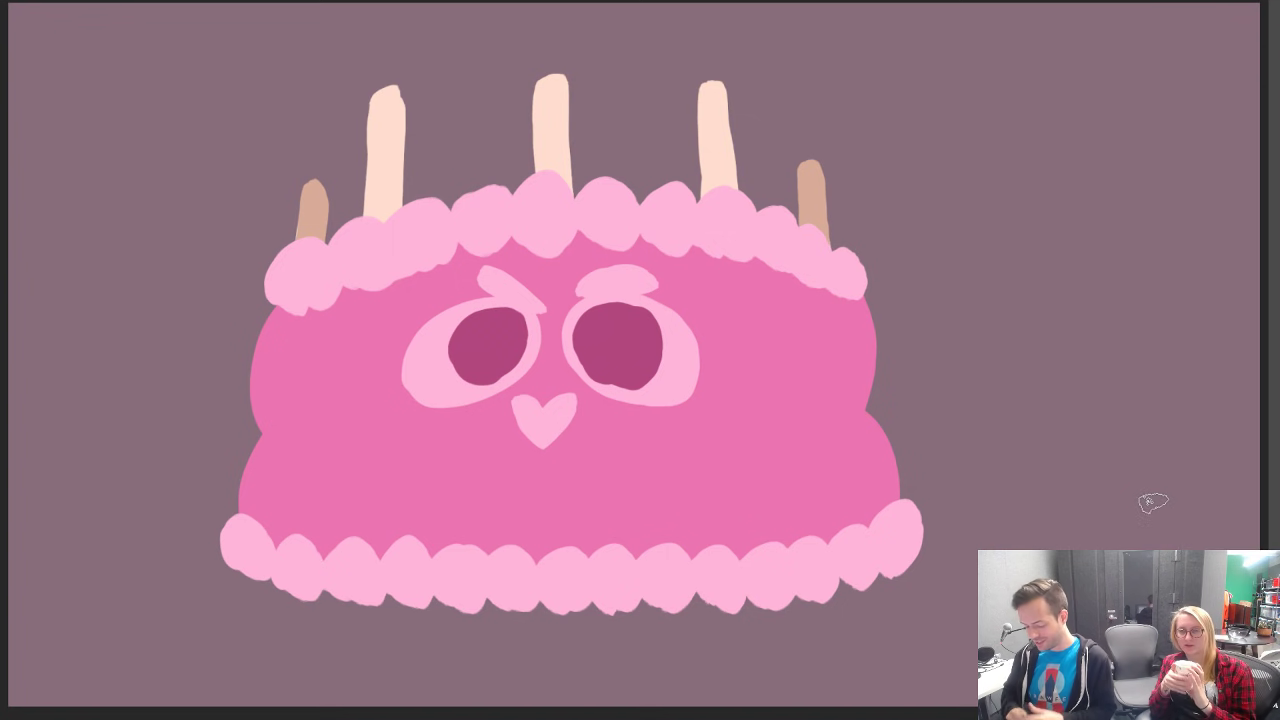
key(v)
drag(832, 394, 879, 432)
Step: Set the foreground colour to light blue and paint a teardrop-shaped flame above each of the five candles
key(b)
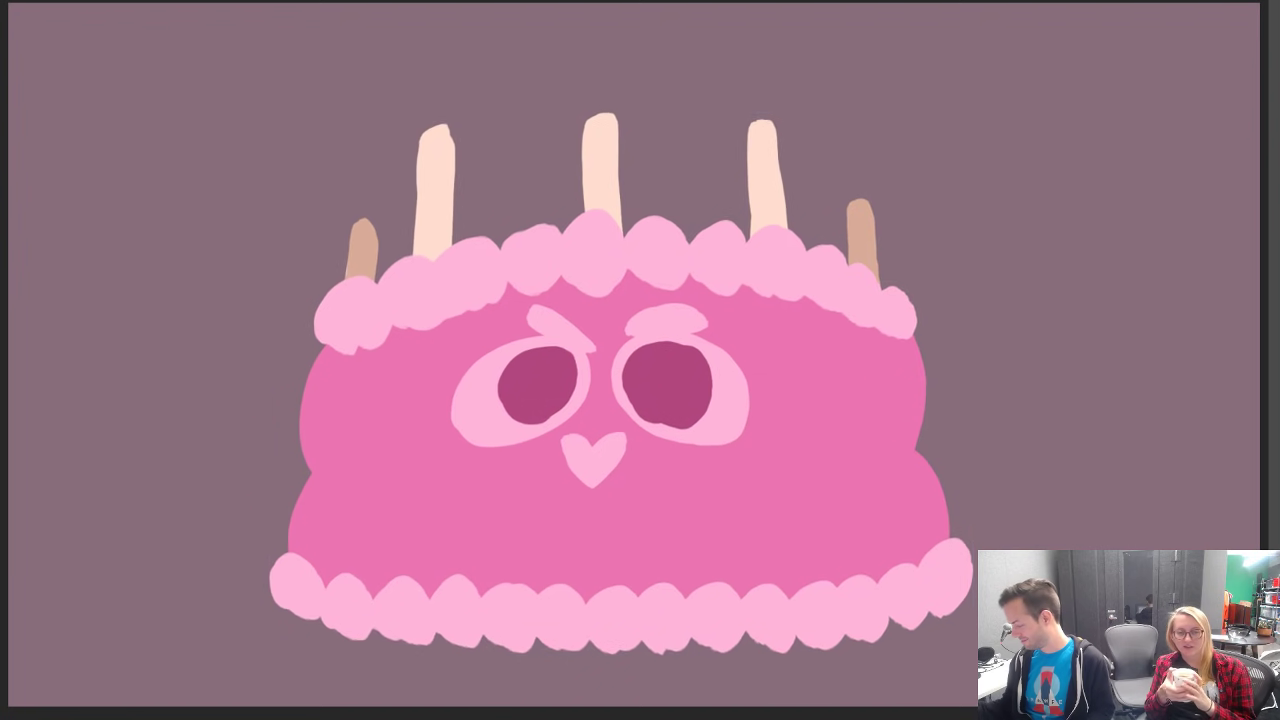
key(n)
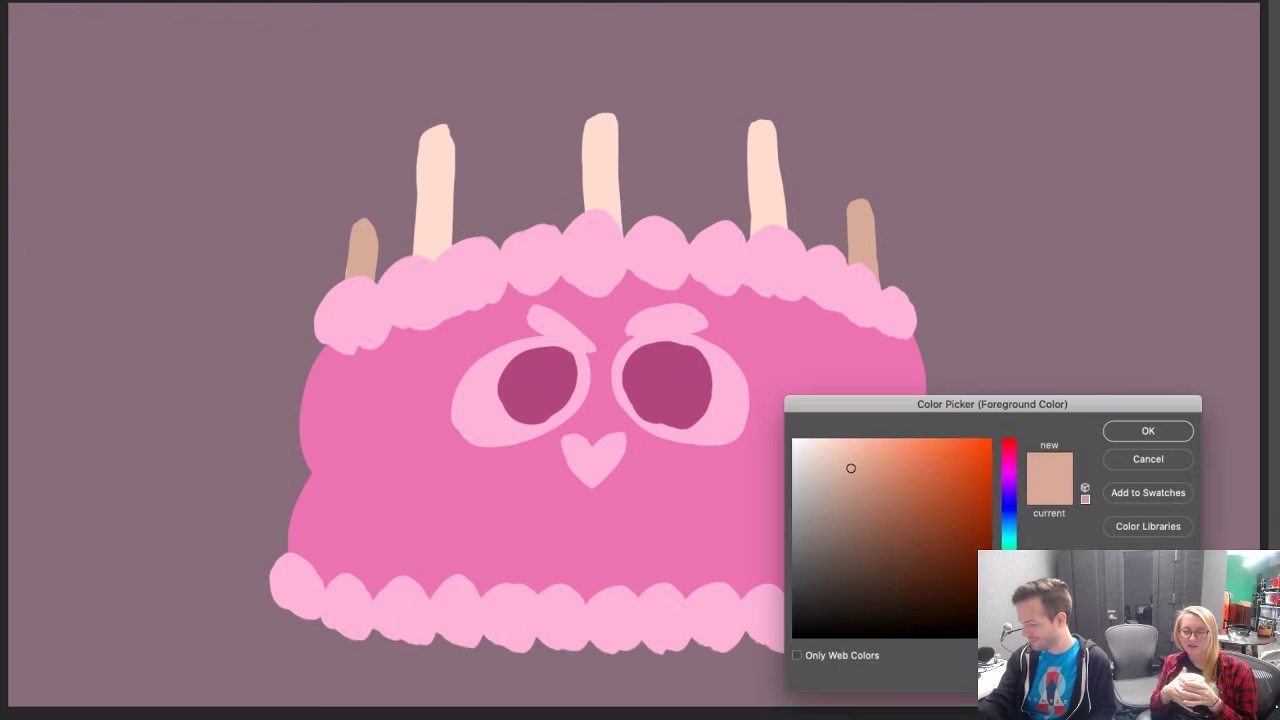
drag(1022, 517, 1020, 530)
drag(878, 443, 876, 425)
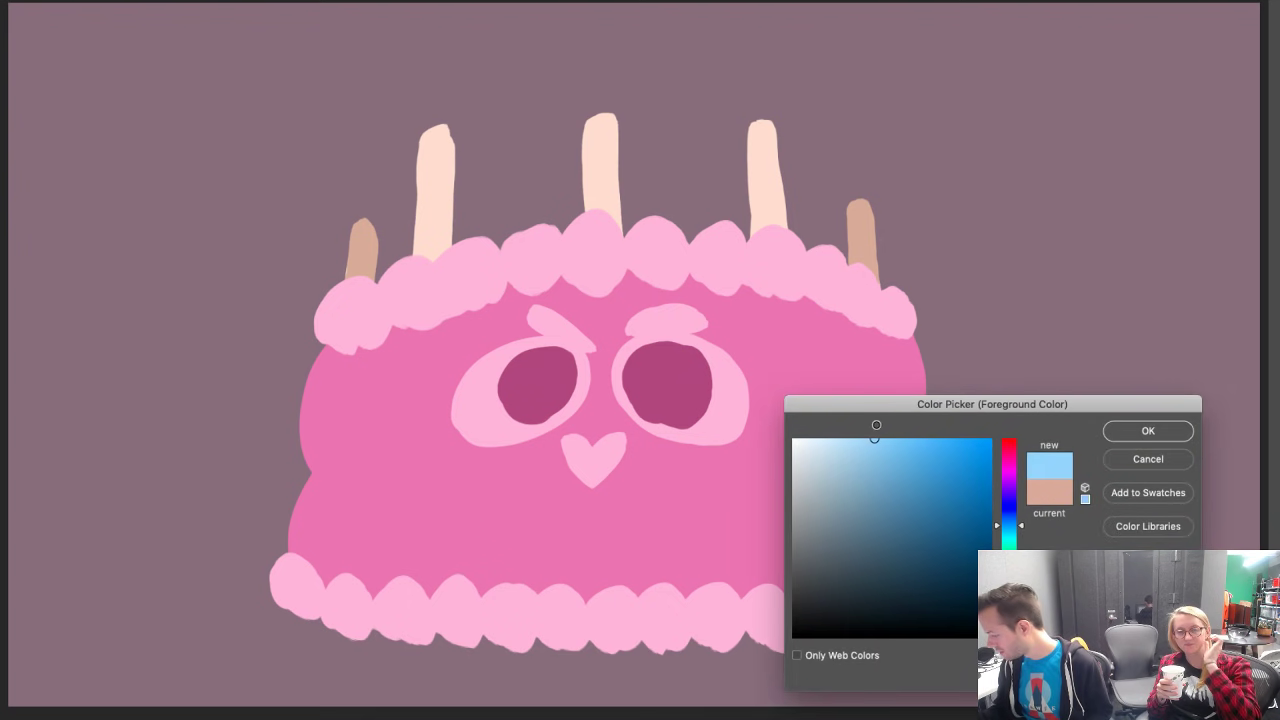
click(1130, 438)
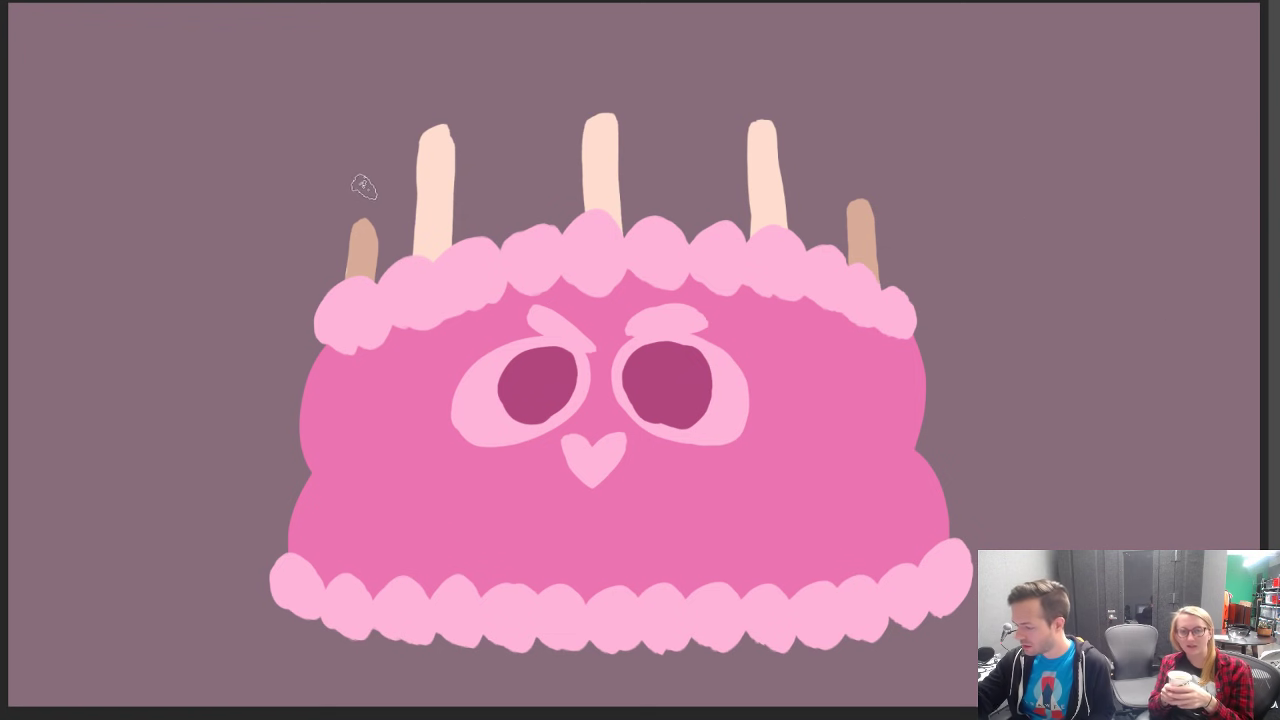
mouse_move(360, 186)
mouse_down()
mouse_move(375, 145)
mouse_move(369, 184)
mouse_up()
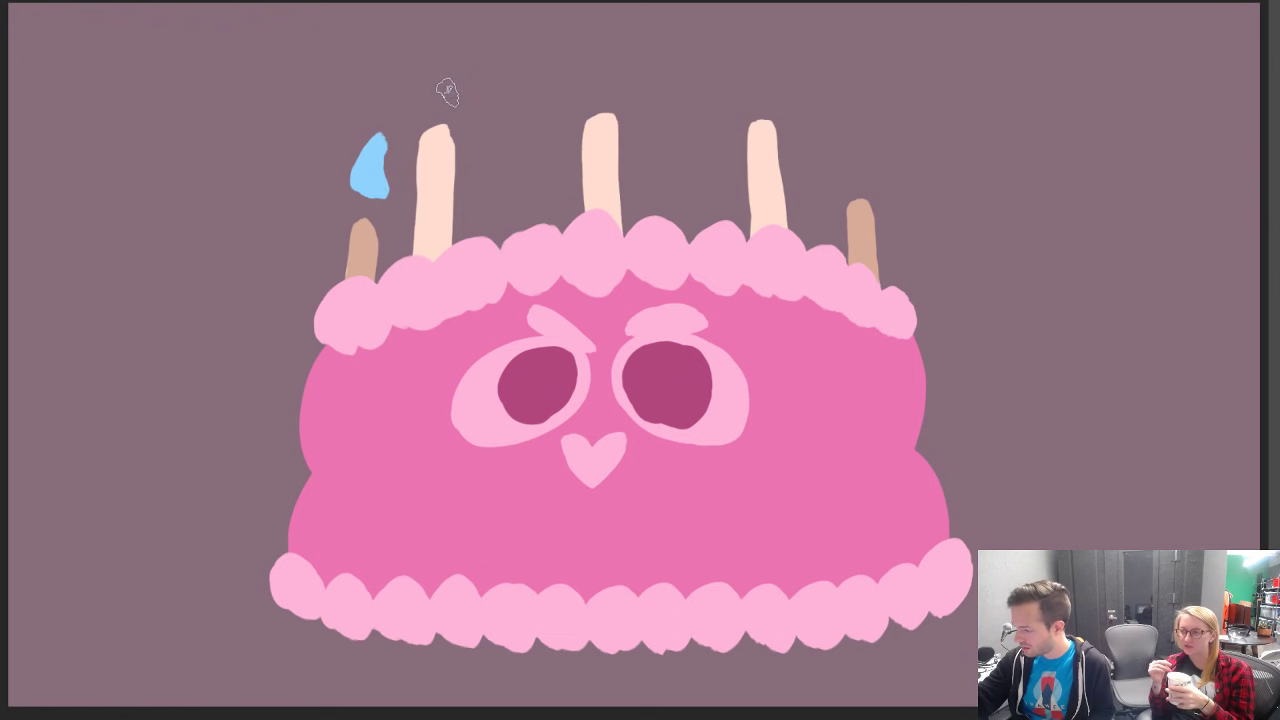
drag(446, 86, 437, 60)
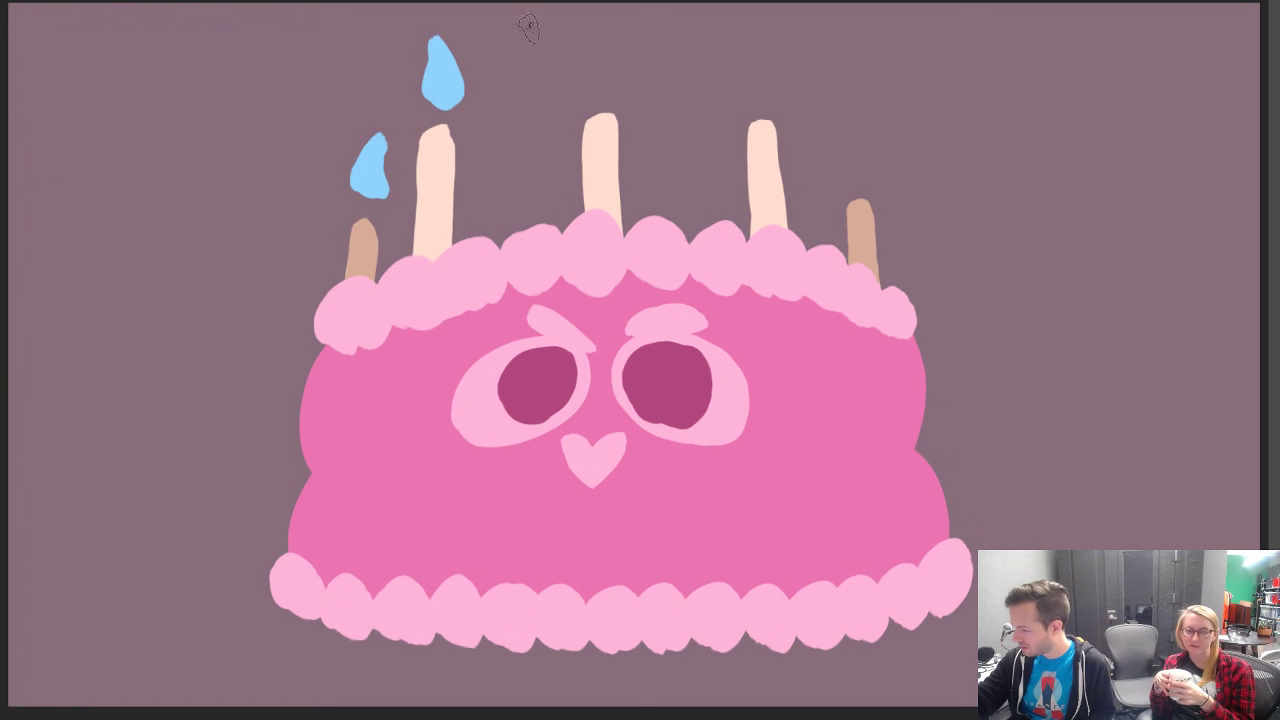
mouse_move(588, 92)
mouse_down()
mouse_move(582, 49)
mouse_move(593, 65)
mouse_move(610, 30)
mouse_move(598, 76)
mouse_up()
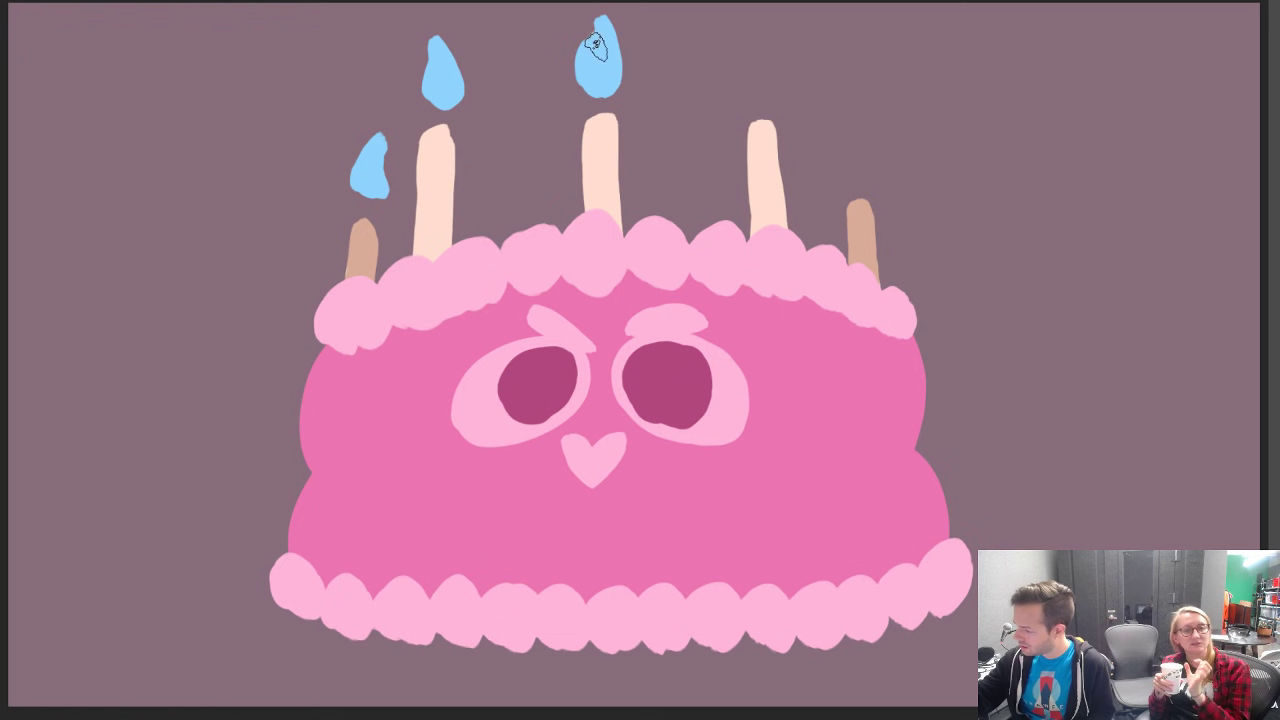
mouse_move(757, 84)
mouse_down()
mouse_move(729, 42)
mouse_move(753, 56)
mouse_move(765, 85)
mouse_up()
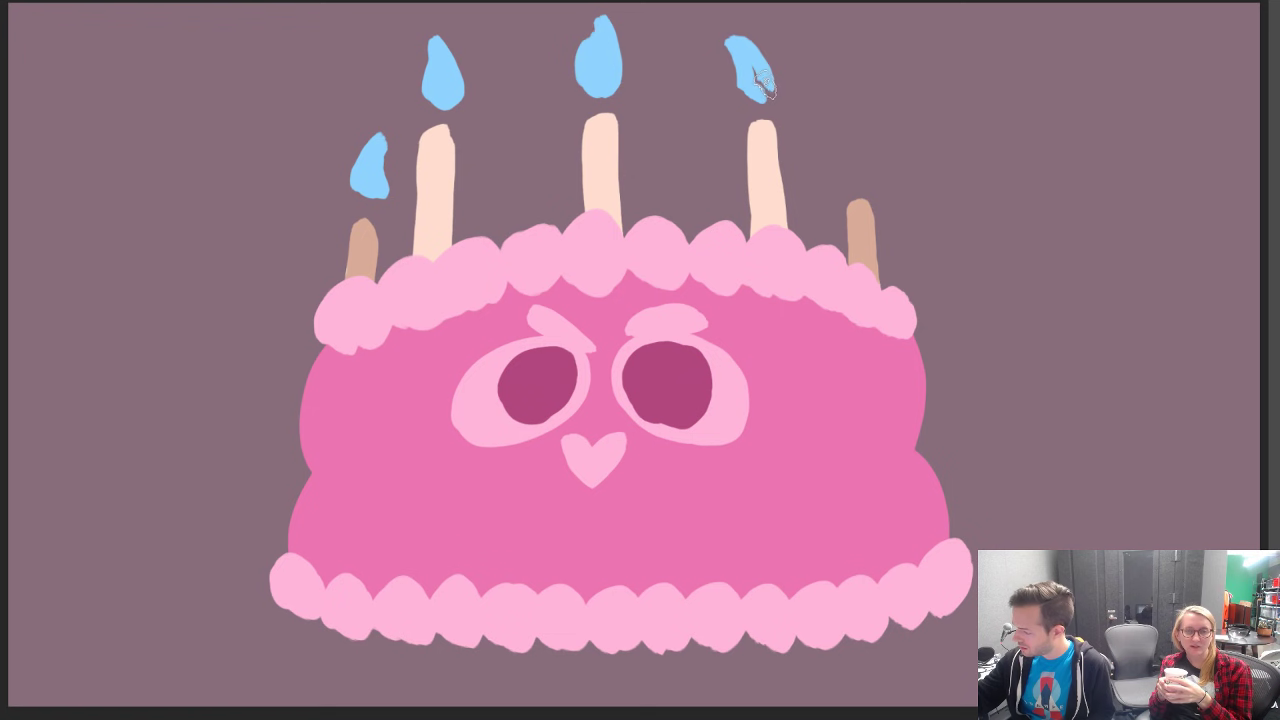
drag(757, 42, 759, 90)
key(ctrl+z)
key(ctrl+z)
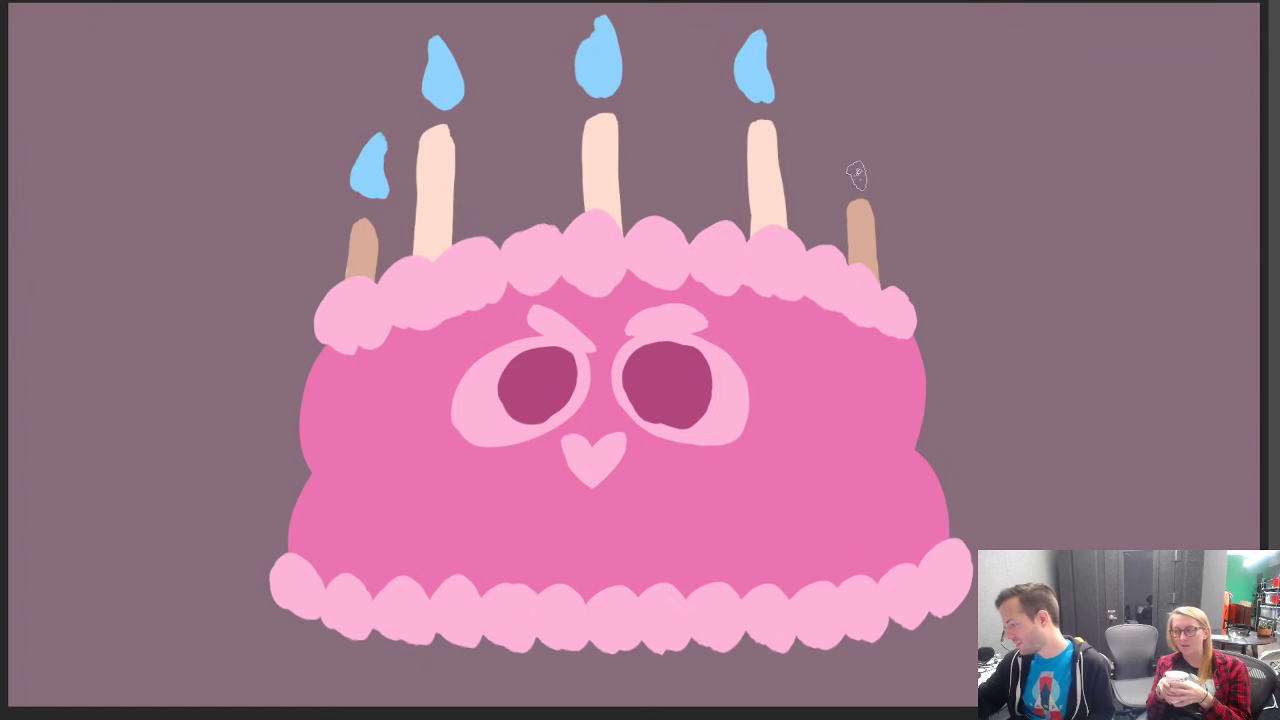
mouse_move(855, 186)
mouse_down()
mouse_move(847, 145)
mouse_move(857, 177)
mouse_up()
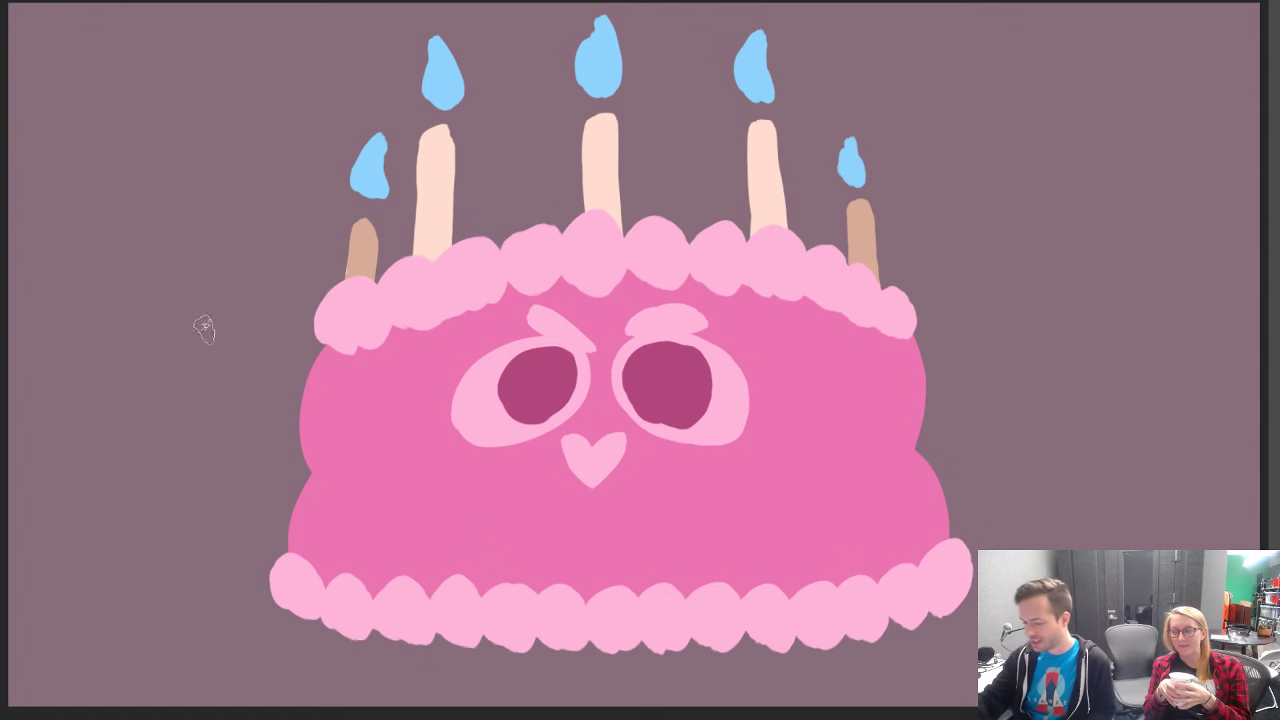
Step: Set the foreground colour to a very pale blue and paint a small glowing core inside each candle flame
key(n)
drag(853, 452, 812, 412)
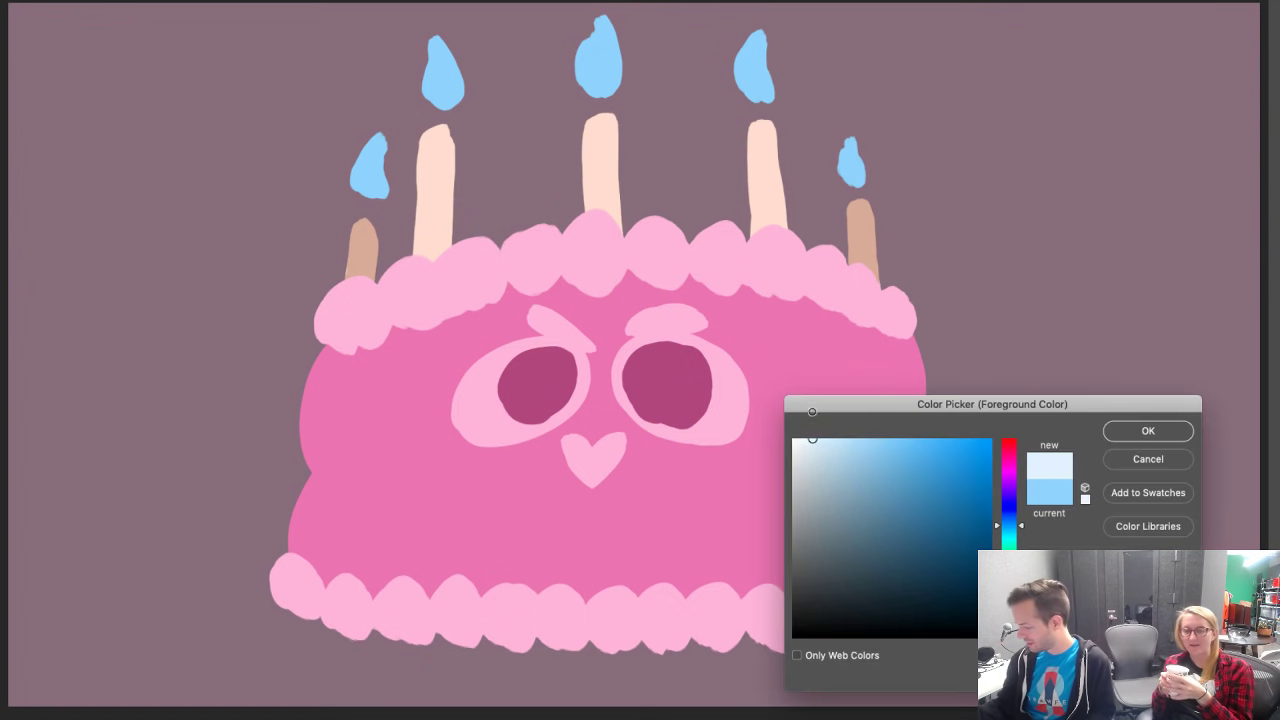
click(1143, 433)
drag(372, 180, 370, 180)
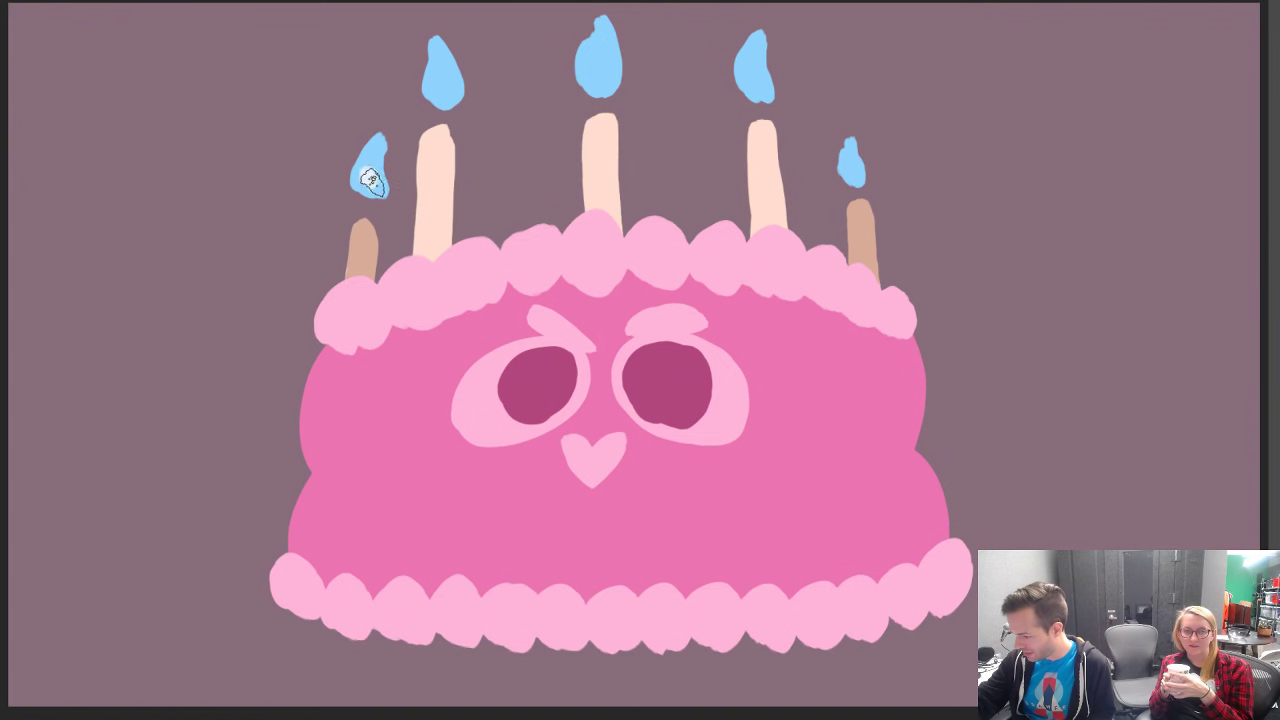
drag(441, 85, 443, 88)
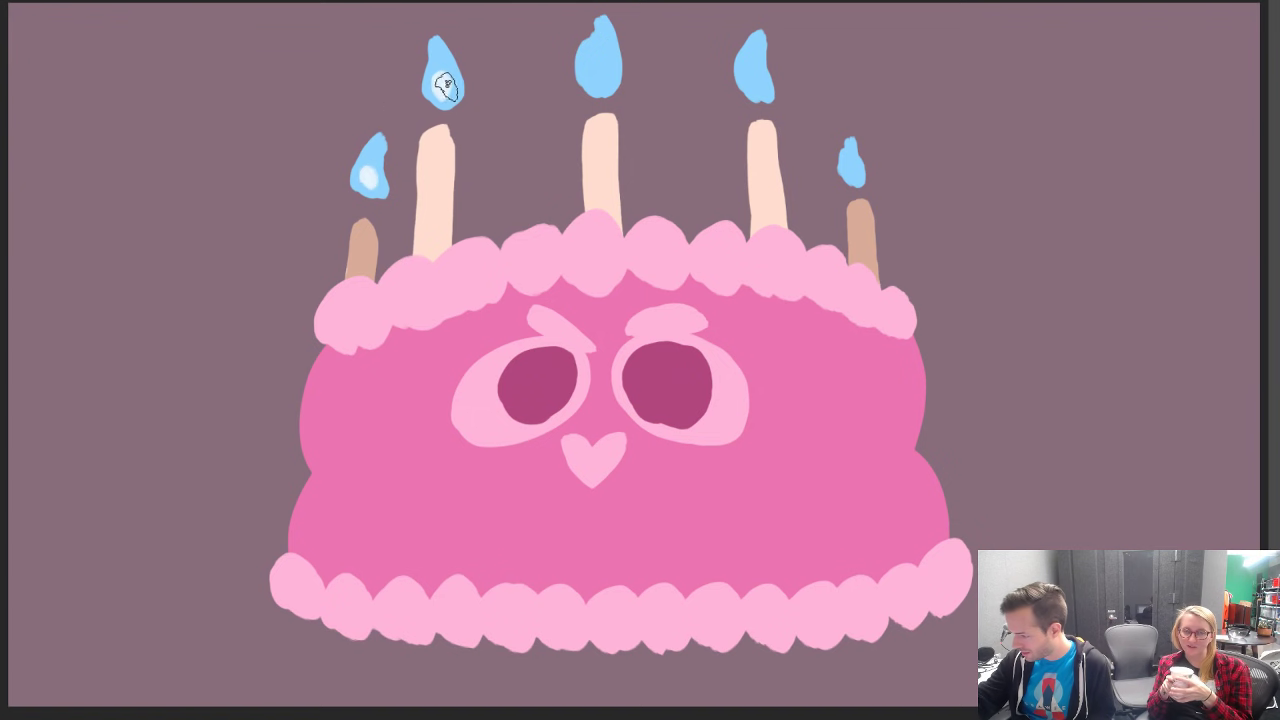
drag(596, 72, 604, 60)
drag(745, 58, 754, 60)
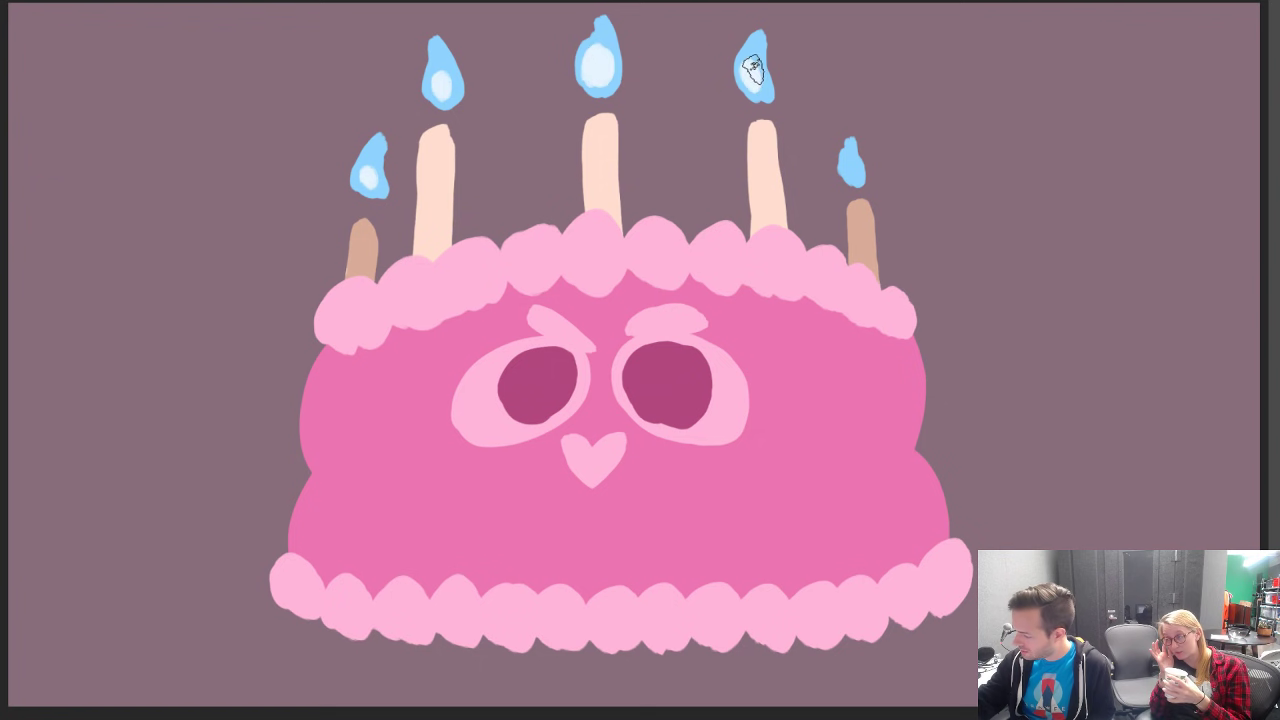
drag(851, 165, 850, 172)
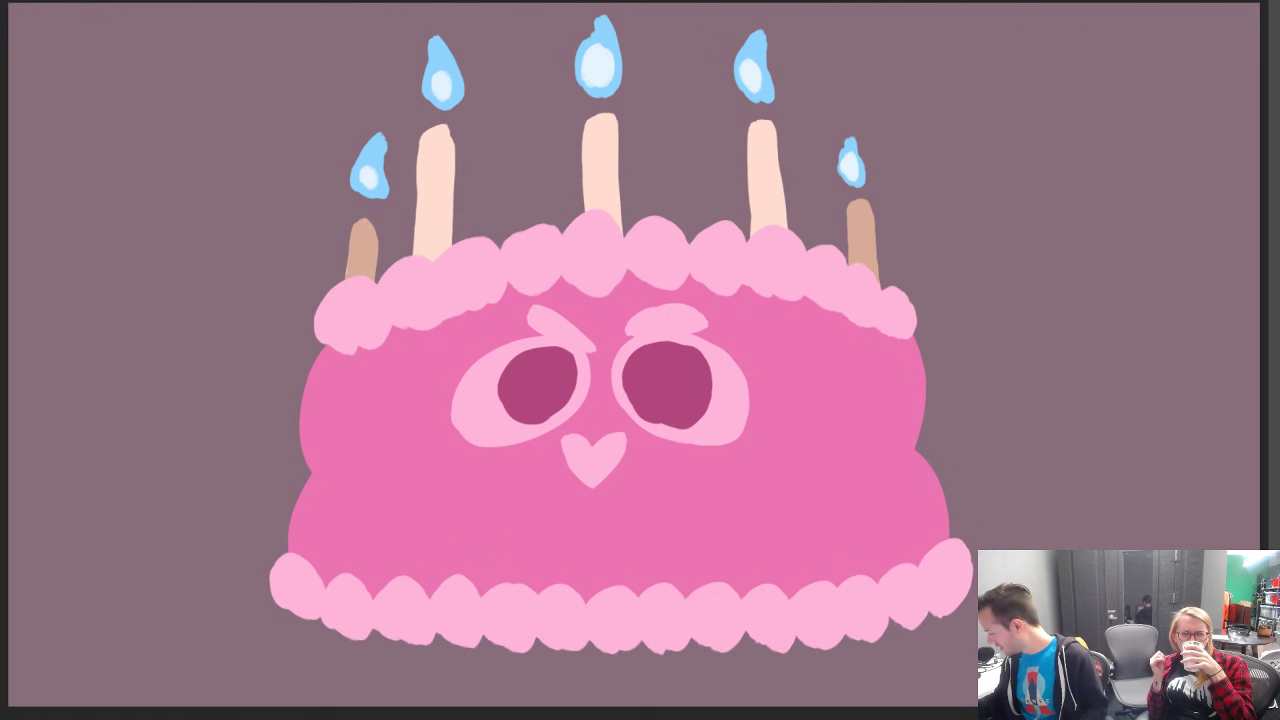
Step: Set the foreground colour to a muted purple for shading the cake
key(ctrl+comma)
key(ctrl+comma)
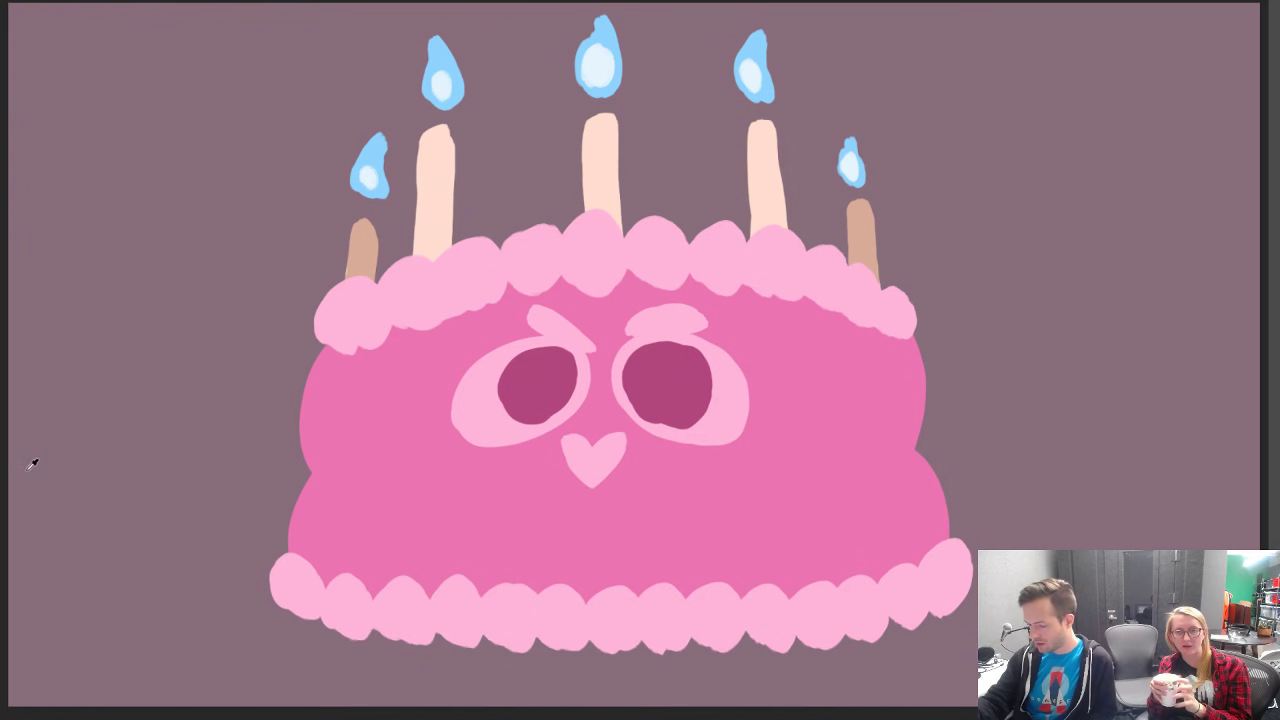
click(0, 438)
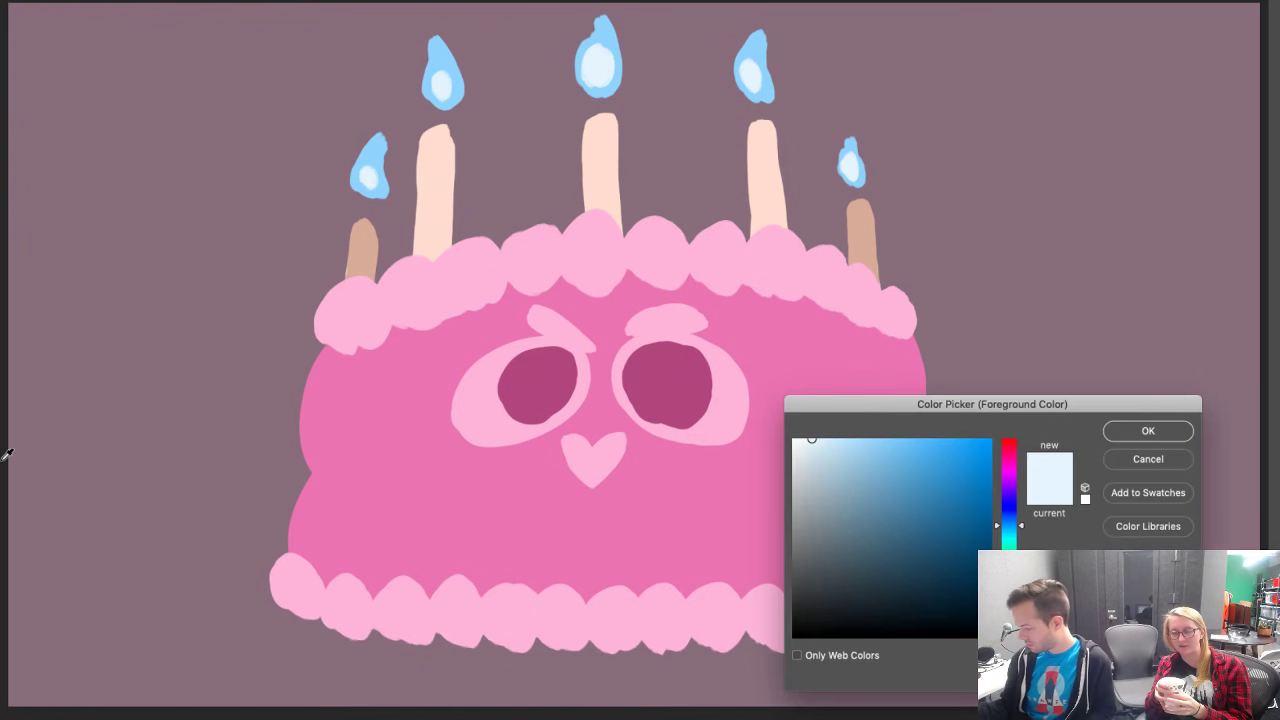
click(1004, 467)
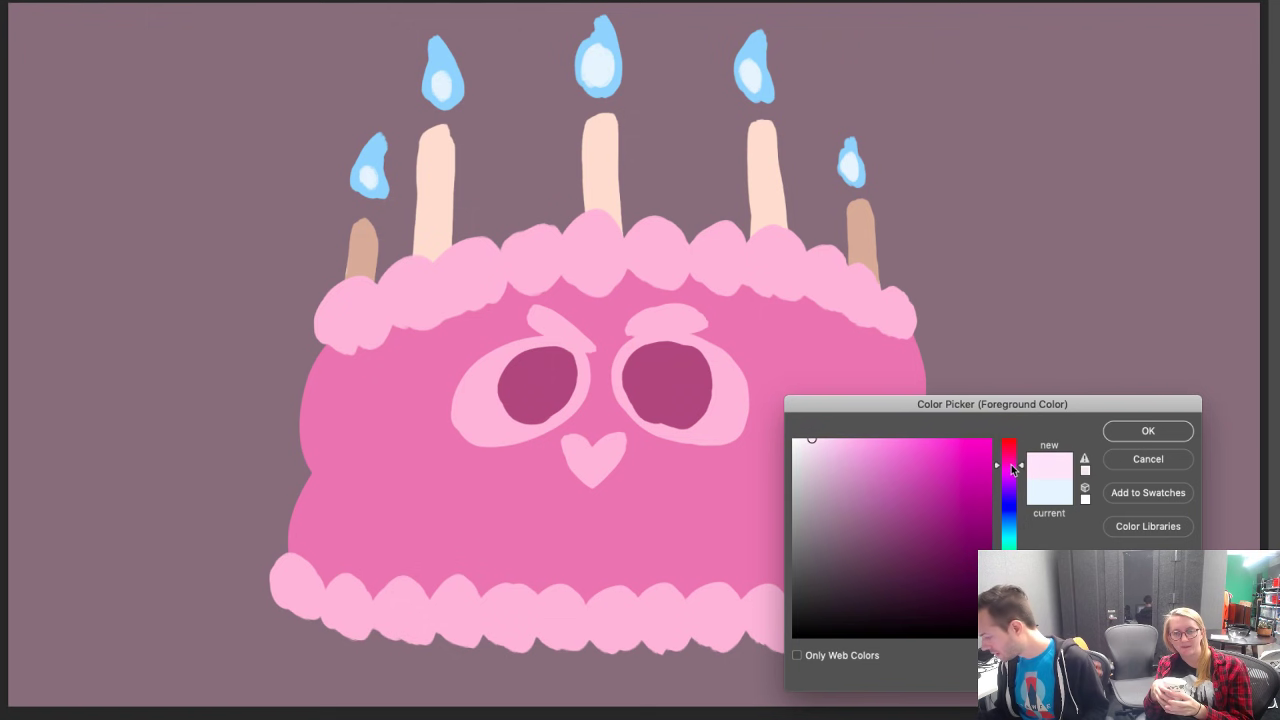
drag(1017, 457, 1017, 487)
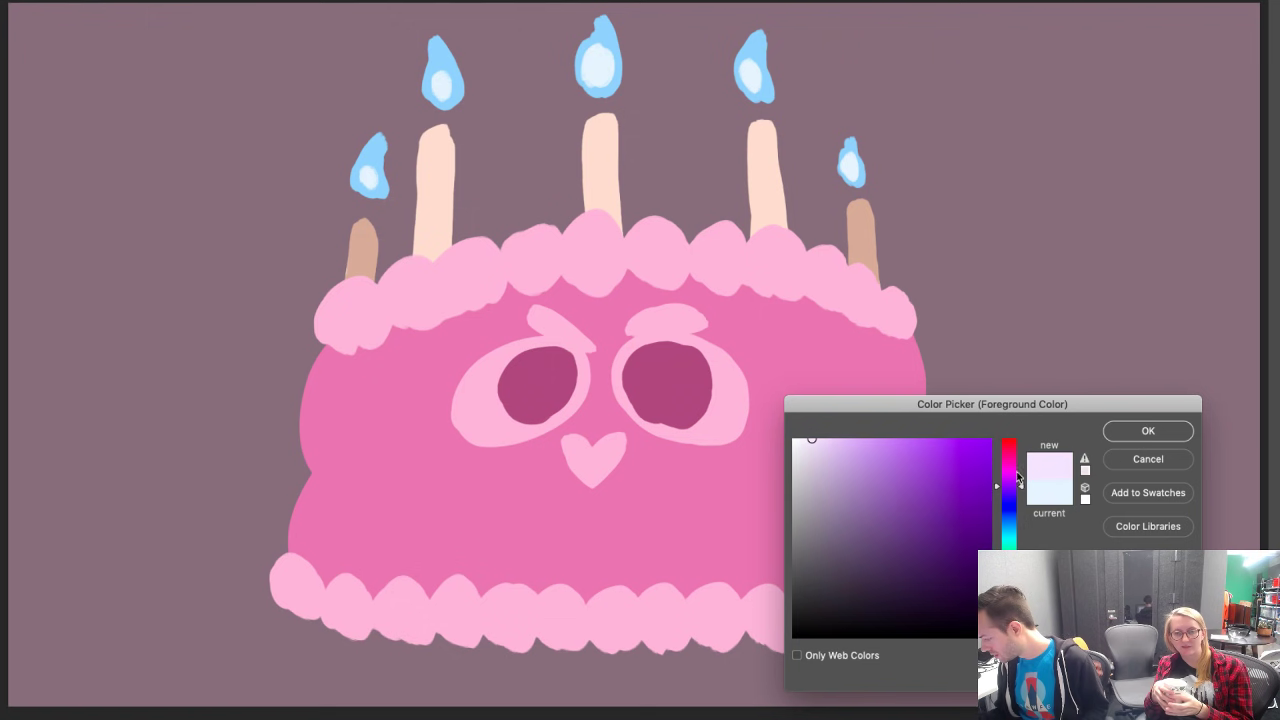
drag(865, 477, 841, 488)
click(1147, 431)
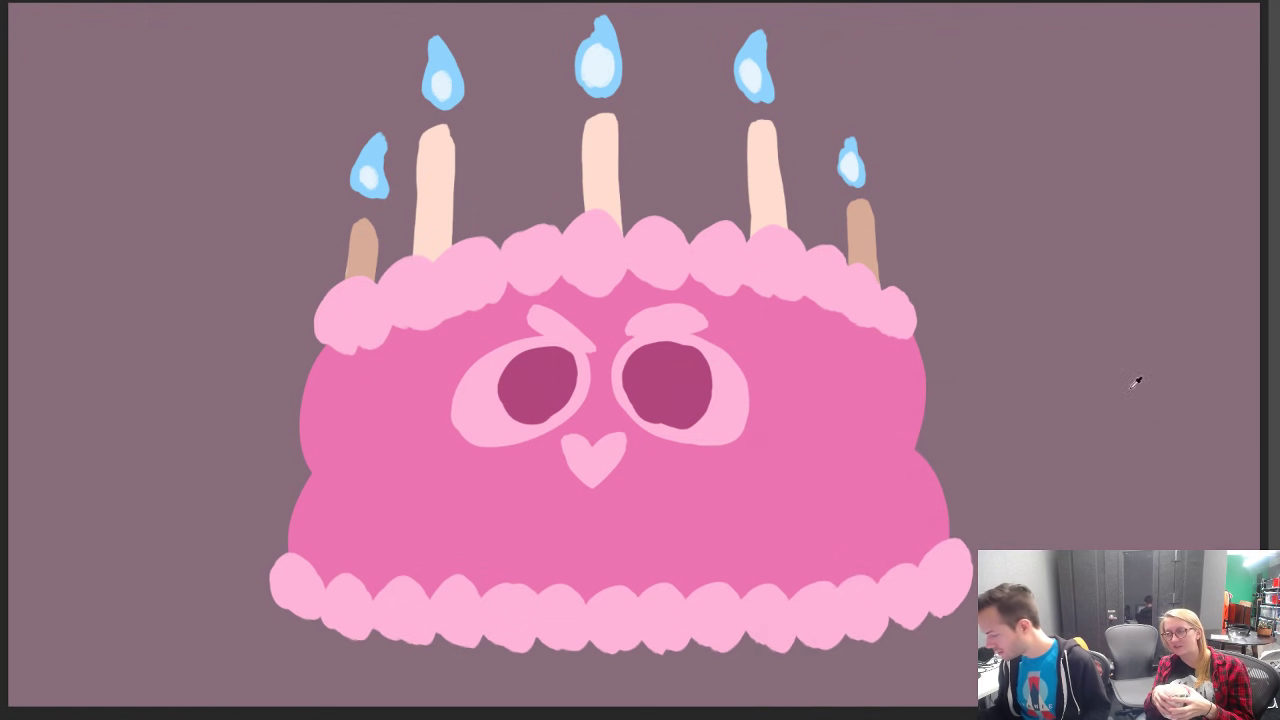
mouse_move(325, 330)
mouse_down()
mouse_move(381, 323)
mouse_move(368, 338)
mouse_move(325, 322)
mouse_move(366, 318)
mouse_move(358, 326)
mouse_move(429, 299)
mouse_move(436, 306)
mouse_up()
key(ctrl+z)
key(ctrl+z)
key(ctrl+z)
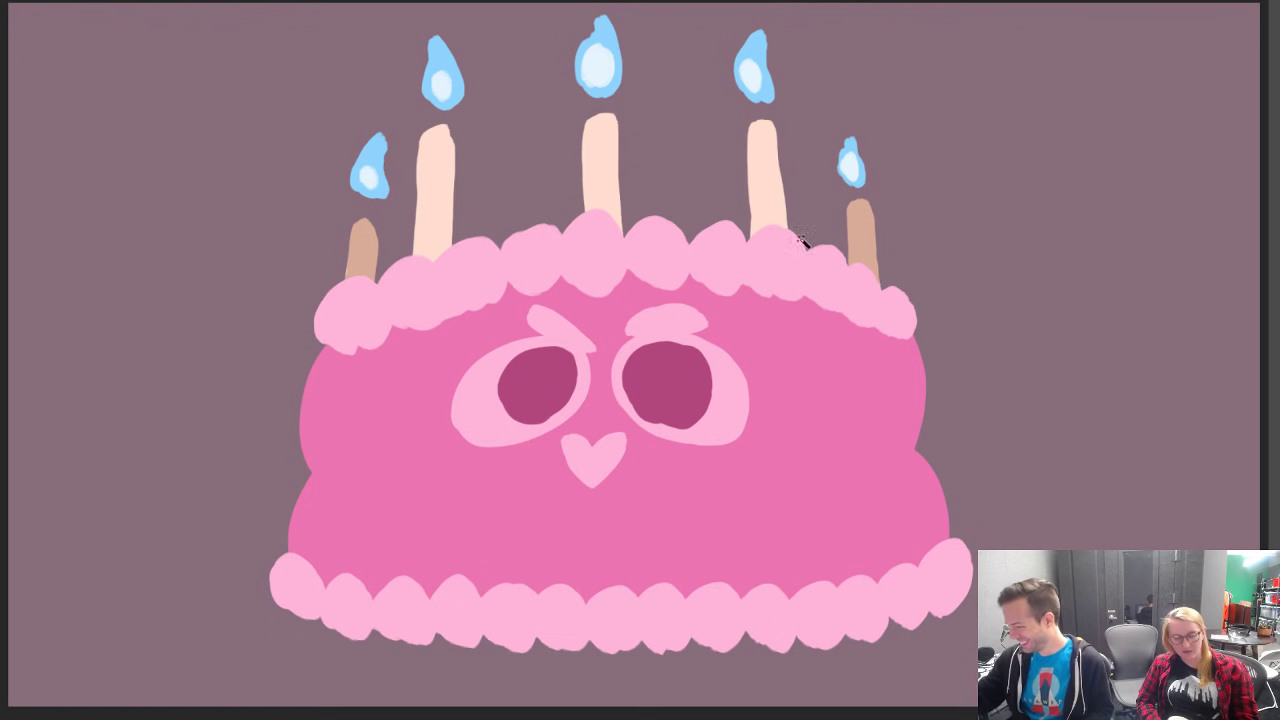
Step: Select the top frosting, paint scalloped purple shading along its lower part, and clear the selection
click(856, 299)
key(b)
mouse_move(302, 334)
mouse_down()
mouse_move(370, 318)
mouse_move(350, 338)
mouse_move(357, 320)
mouse_move(329, 327)
mouse_move(427, 290)
mouse_move(422, 332)
mouse_move(426, 288)
mouse_move(402, 320)
mouse_move(450, 313)
mouse_move(441, 286)
mouse_move(485, 270)
mouse_move(454, 303)
mouse_move(525, 275)
mouse_move(498, 290)
mouse_move(530, 258)
mouse_move(529, 289)
mouse_move(534, 258)
mouse_move(538, 280)
mouse_move(573, 285)
mouse_move(565, 278)
mouse_move(600, 245)
mouse_move(594, 288)
mouse_move(584, 241)
mouse_move(580, 258)
mouse_move(605, 280)
mouse_move(657, 246)
mouse_move(680, 263)
mouse_move(639, 266)
mouse_move(661, 262)
mouse_move(695, 285)
mouse_move(717, 255)
mouse_move(735, 277)
mouse_move(730, 250)
mouse_move(739, 285)
mouse_move(767, 262)
mouse_move(763, 288)
mouse_move(776, 258)
mouse_move(800, 272)
mouse_move(755, 282)
mouse_move(785, 253)
mouse_up()
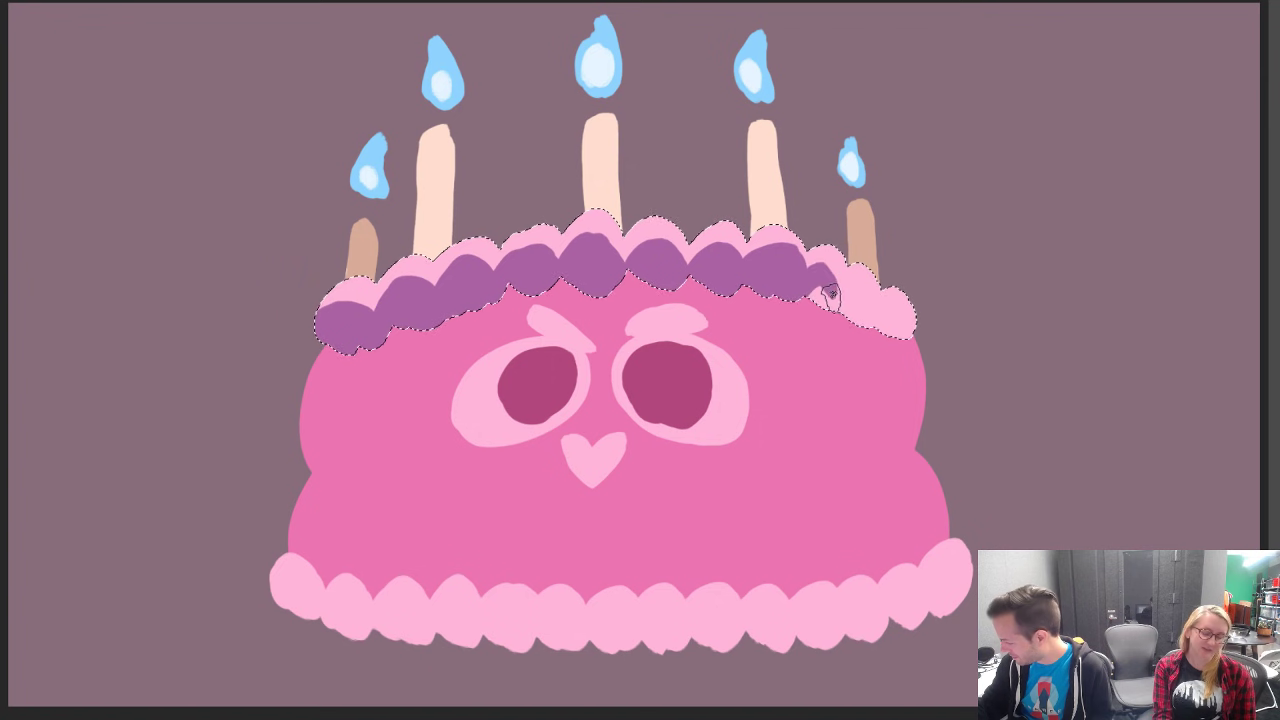
right_click(816, 280)
drag(823, 300, 836, 307)
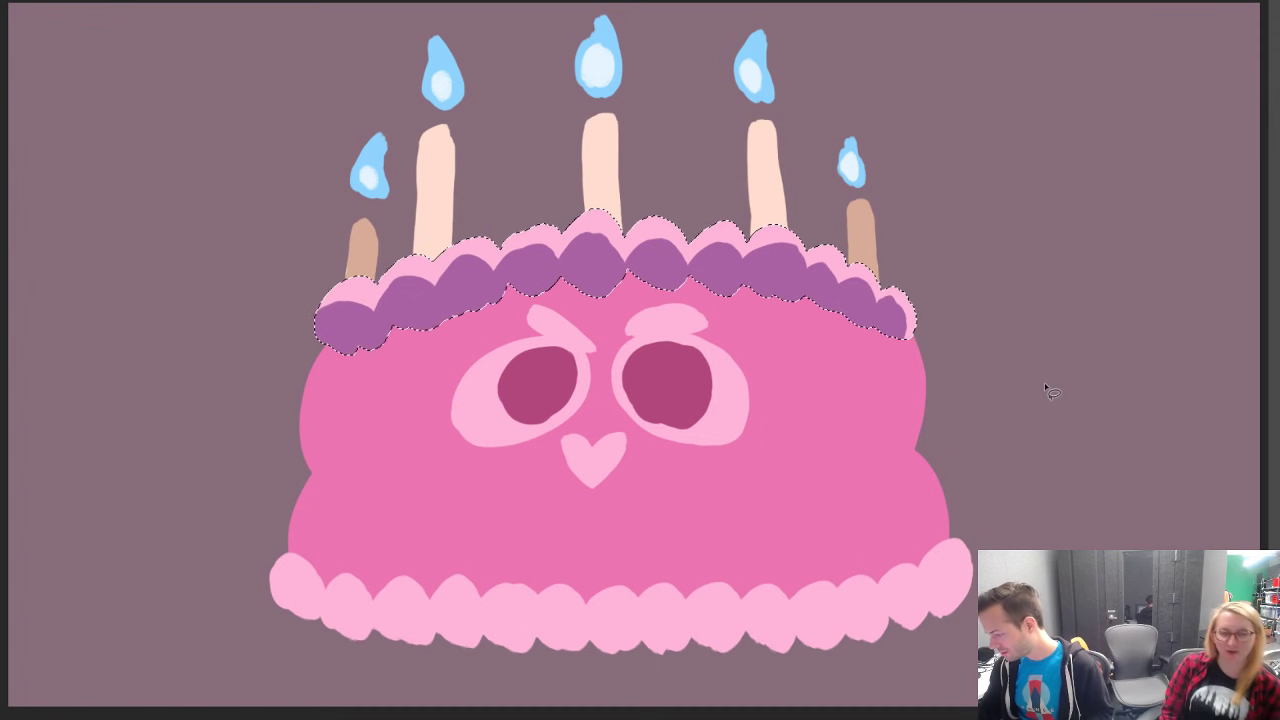
key(ctrl+d)
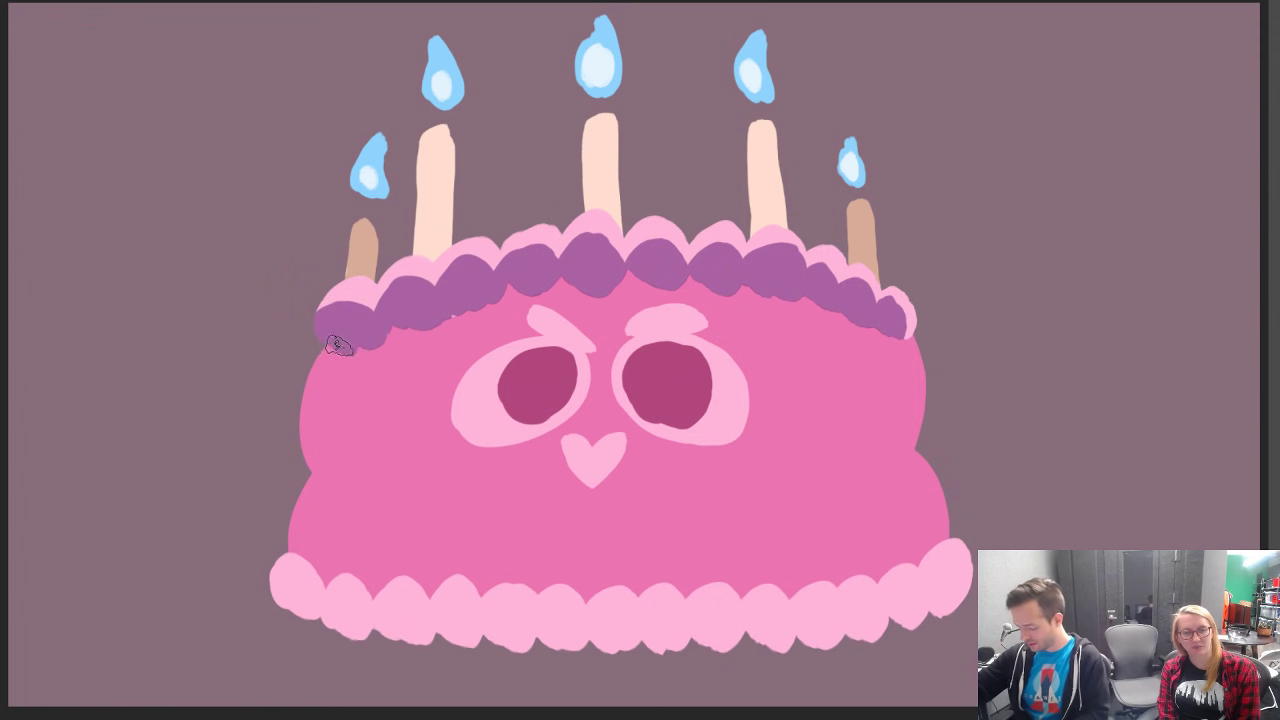
Step: Select the cake body and paint a dark purple shadow beneath the top frosting, undoing the shading around the left eye
click(838, 320)
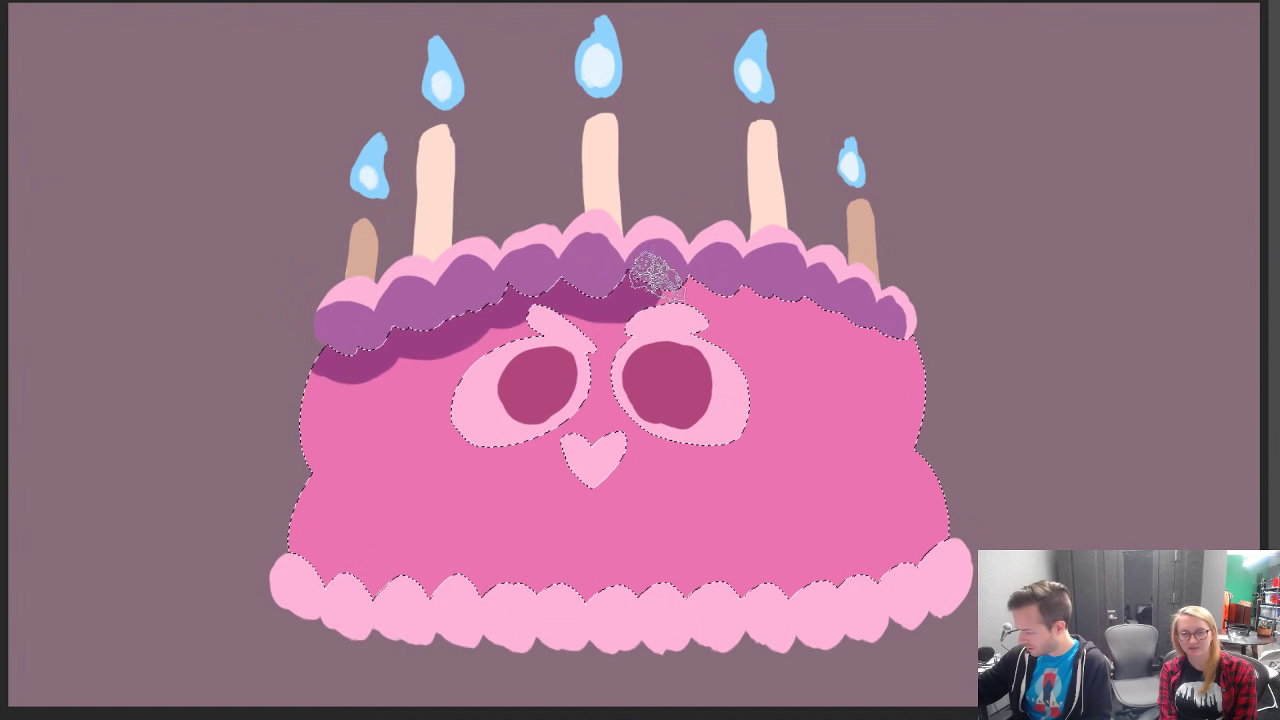
mouse_move(655, 272)
mouse_down()
mouse_move(710, 283)
mouse_move(683, 280)
mouse_move(753, 298)
mouse_move(818, 289)
mouse_move(845, 322)
mouse_up()
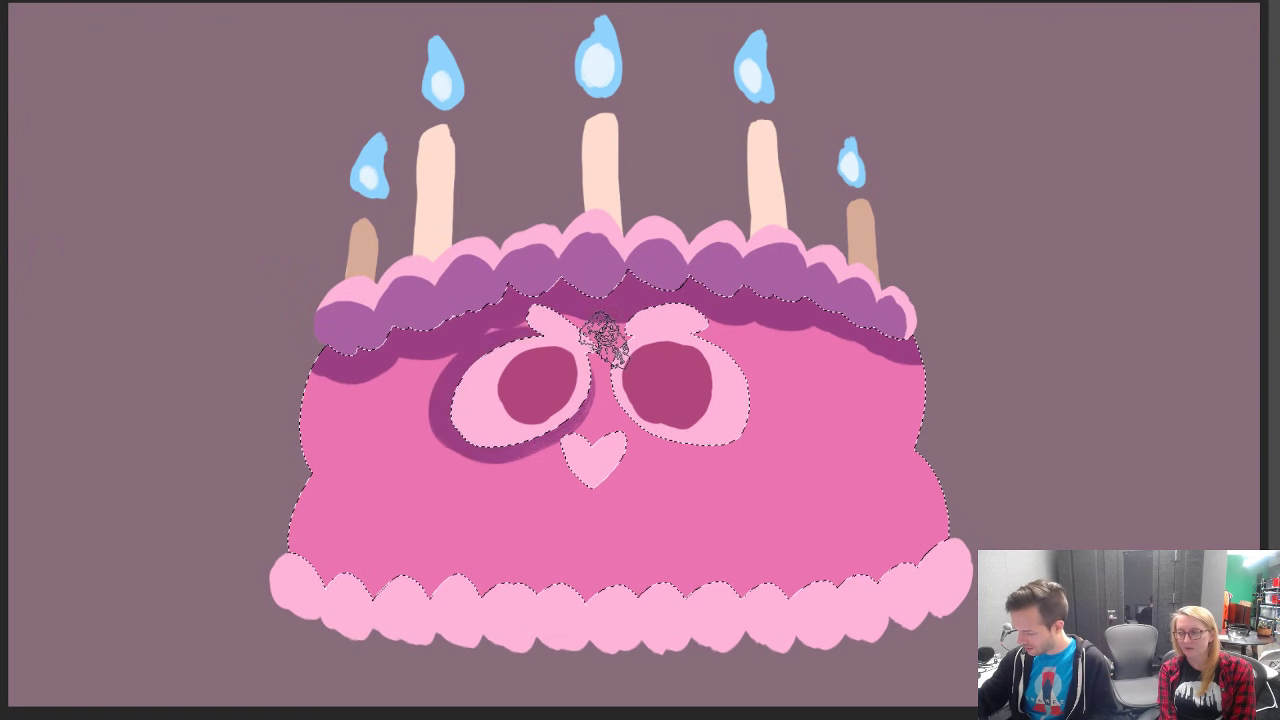
key(ctrl+z)
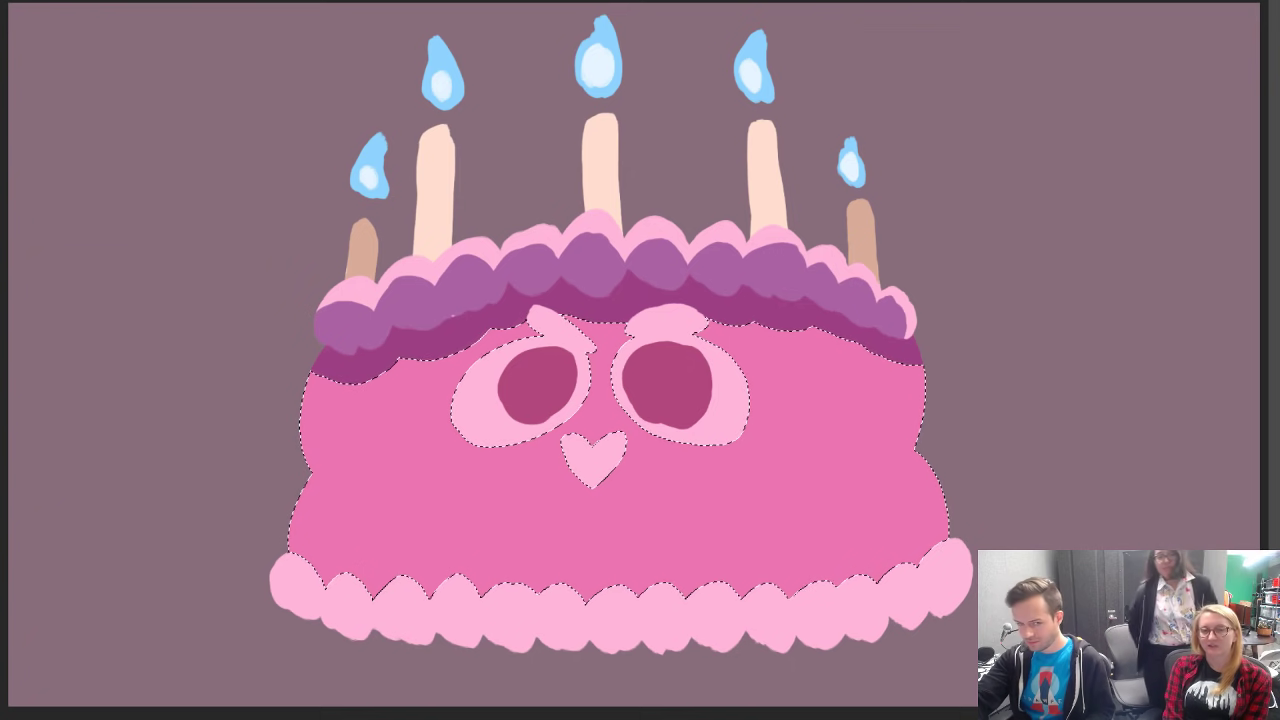
Step: Apply a purple gradient to the selected cake body, fading upward from the base to about mid-height, and clear the selection
right_click(1, 240)
click(68, 239)
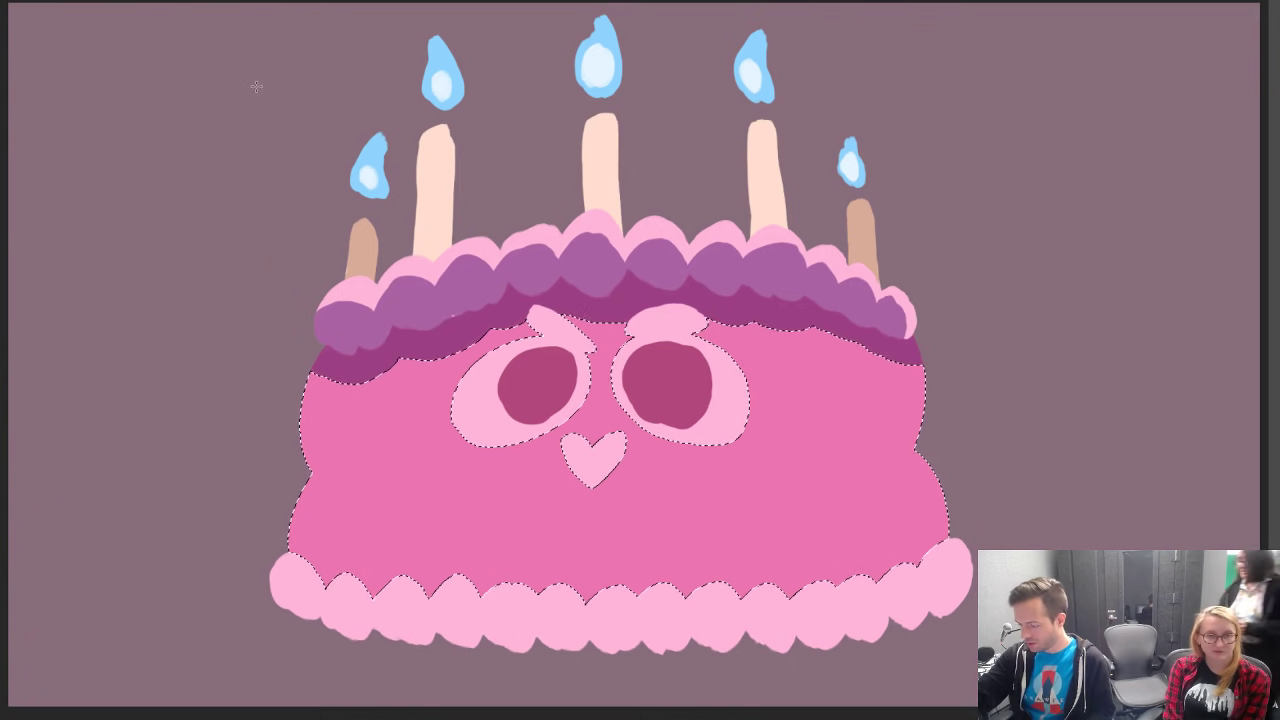
drag(606, 650, 606, 424)
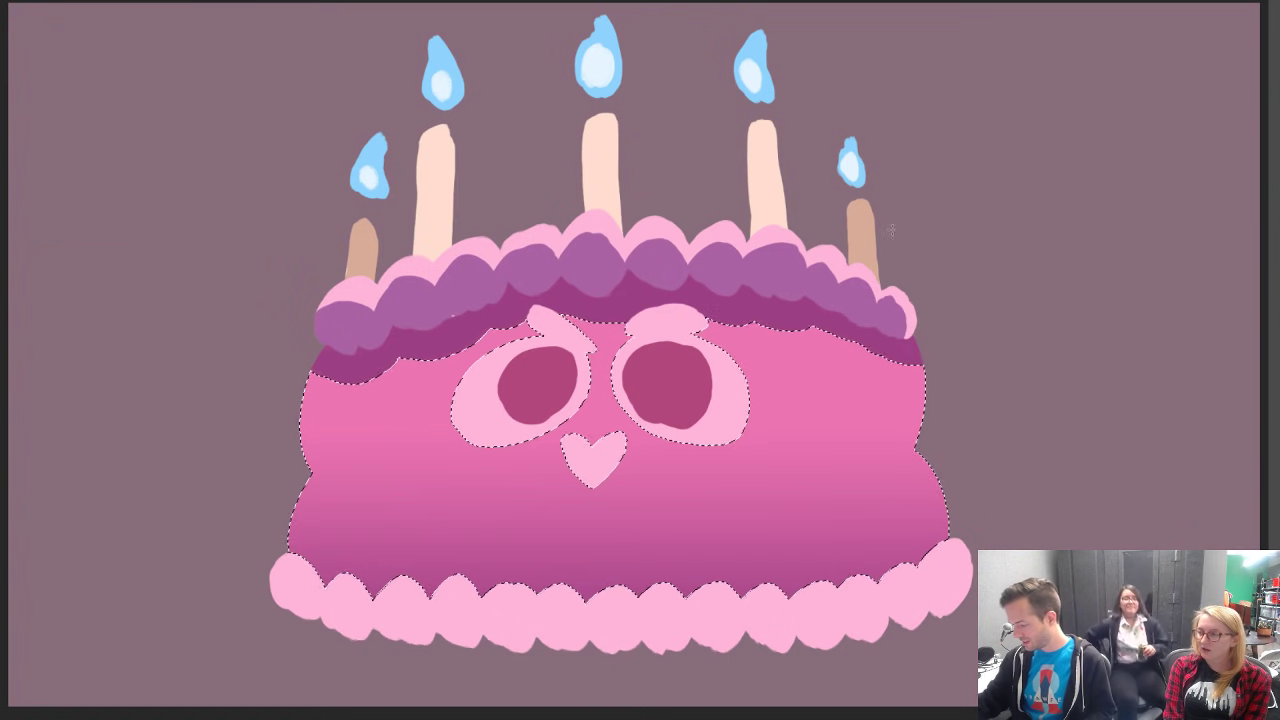
key(ctrl+z)
drag(606, 691, 597, 260)
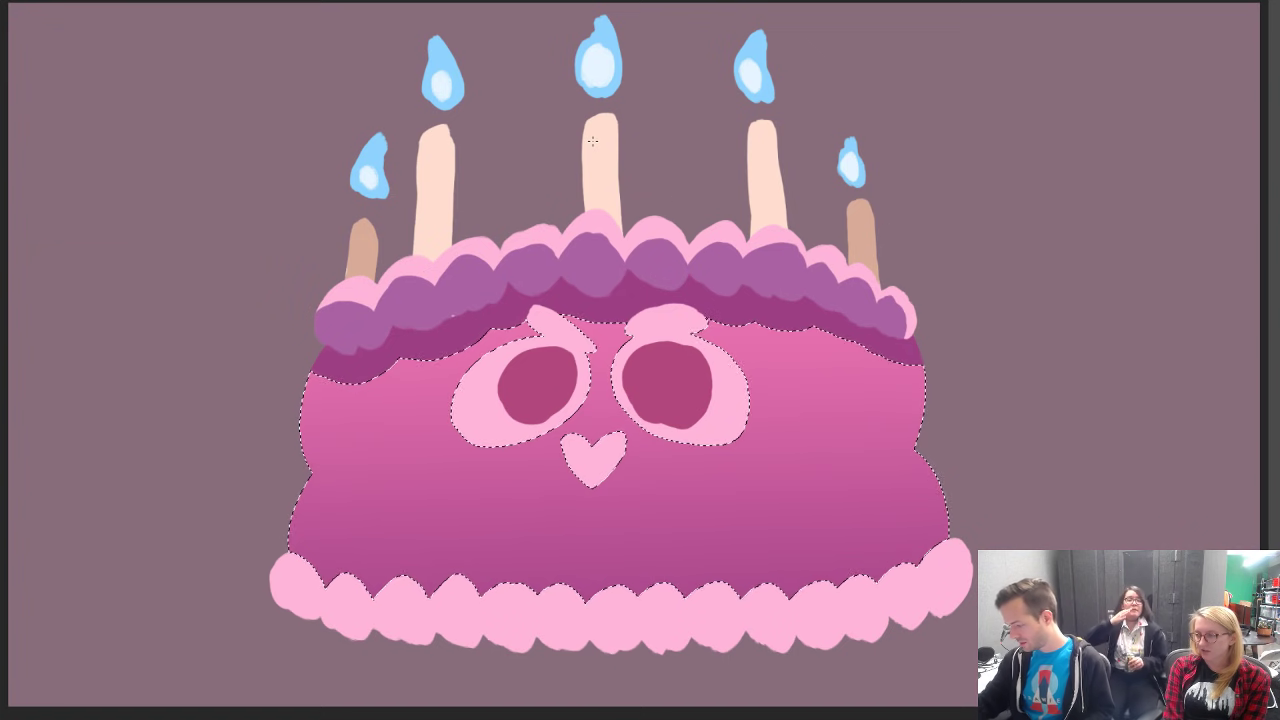
key(ctrl+z)
drag(596, 704, 603, 428)
key(ctrl+d)
key(l)
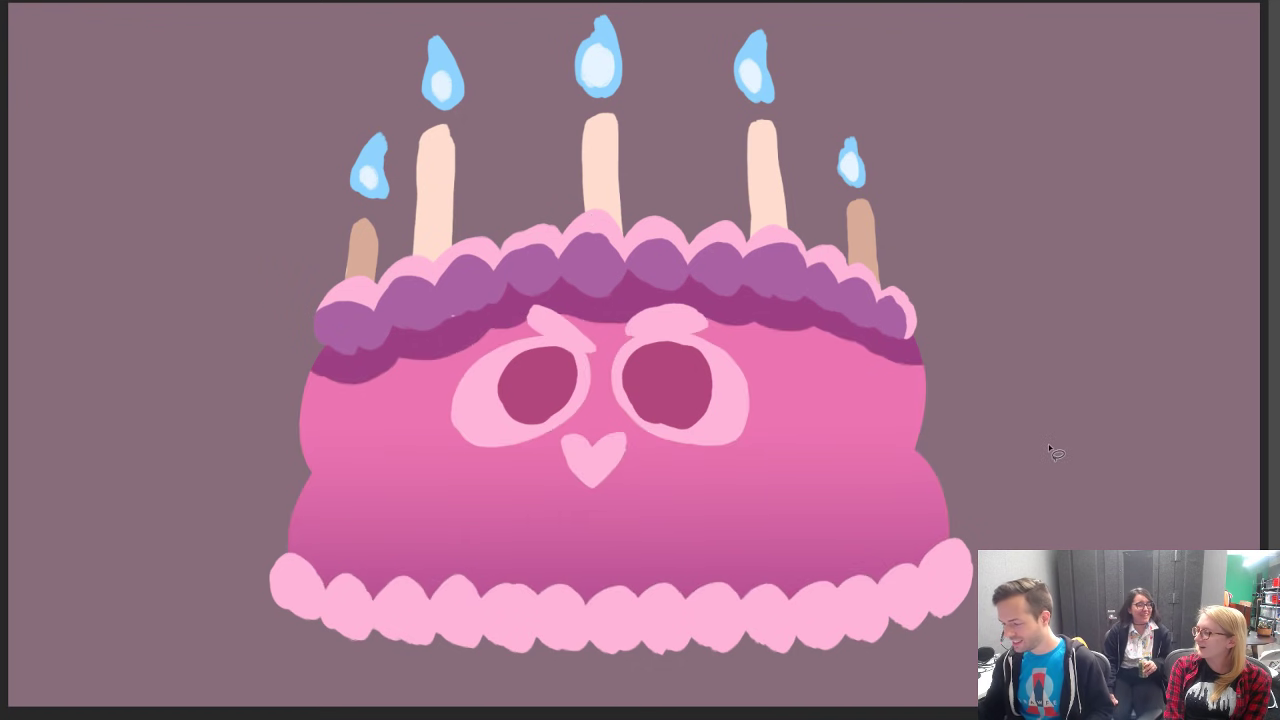
Step: Select the bottom frosting, paint scalloped purple shading along its lower part, and clear the selection
key(b)
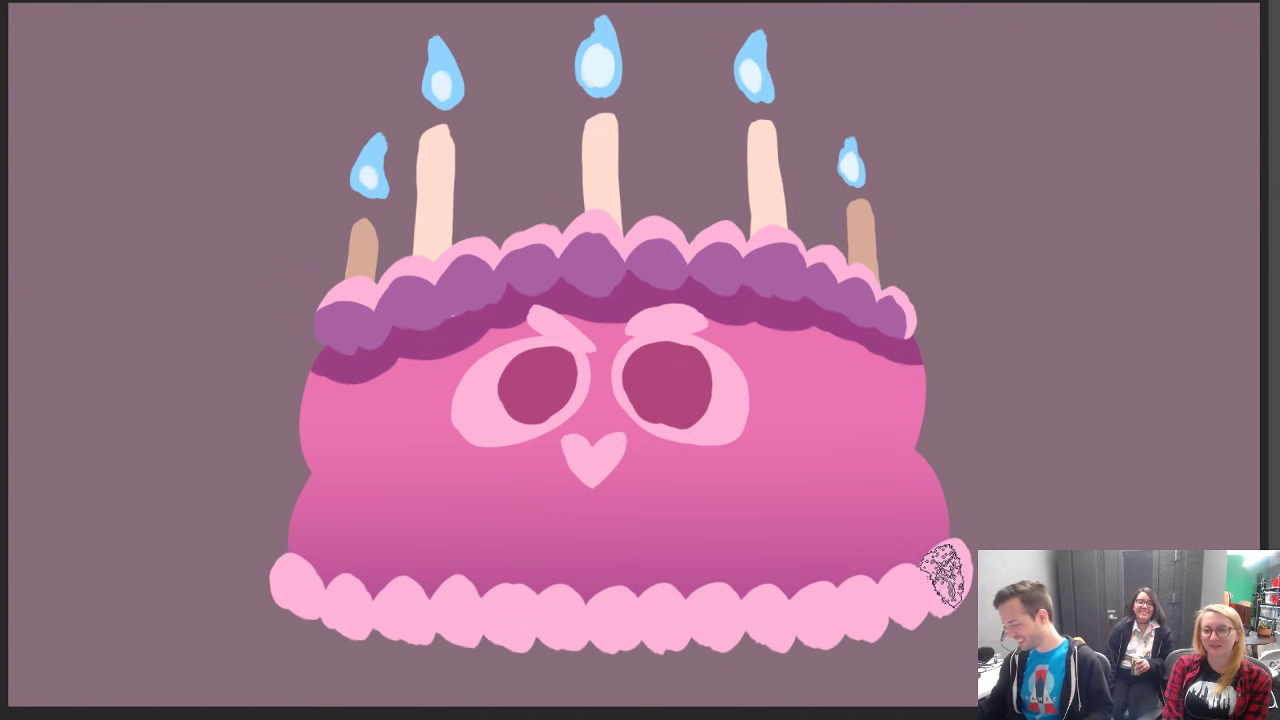
key(w)
click(908, 595)
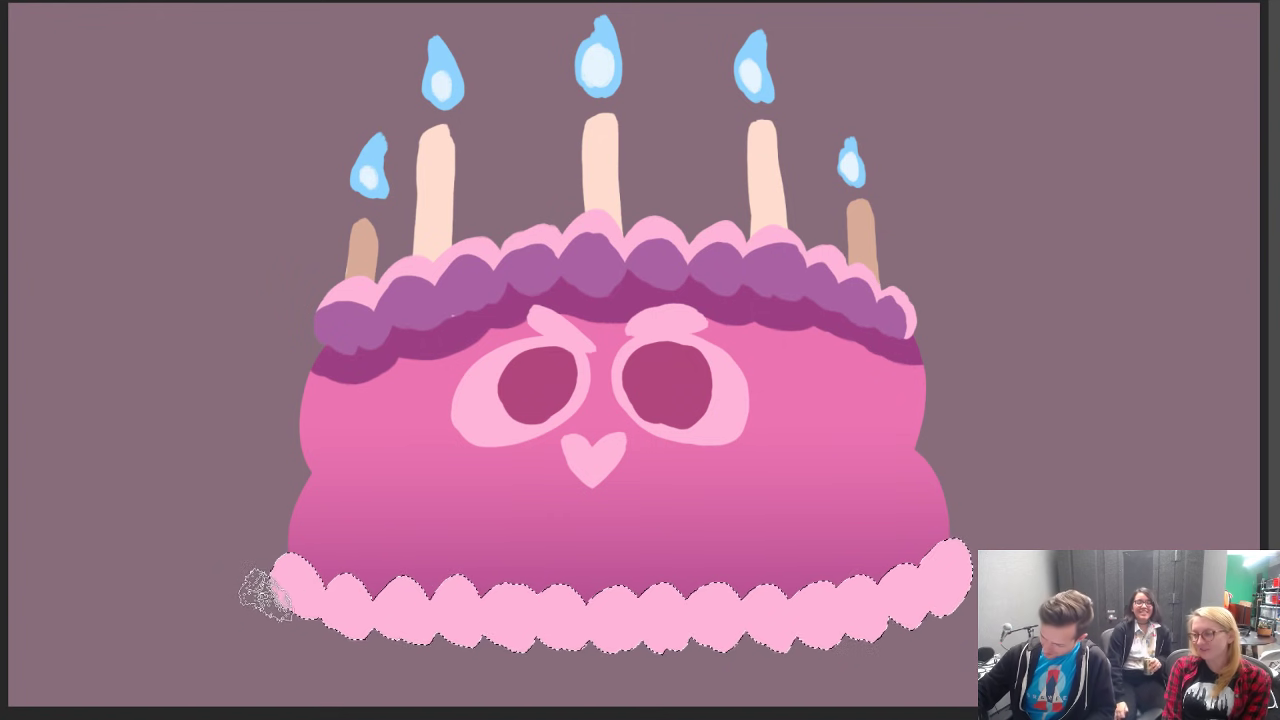
mouse_move(263, 591)
mouse_down()
mouse_move(297, 597)
mouse_move(277, 586)
mouse_move(315, 617)
mouse_move(422, 638)
mouse_move(416, 624)
mouse_move(470, 638)
mouse_move(464, 615)
mouse_move(487, 641)
mouse_move(499, 620)
mouse_move(542, 641)
mouse_move(565, 626)
mouse_move(697, 653)
mouse_move(716, 638)
mouse_move(758, 647)
mouse_move(762, 632)
mouse_move(797, 643)
mouse_move(814, 620)
mouse_move(906, 623)
mouse_move(963, 580)
mouse_up()
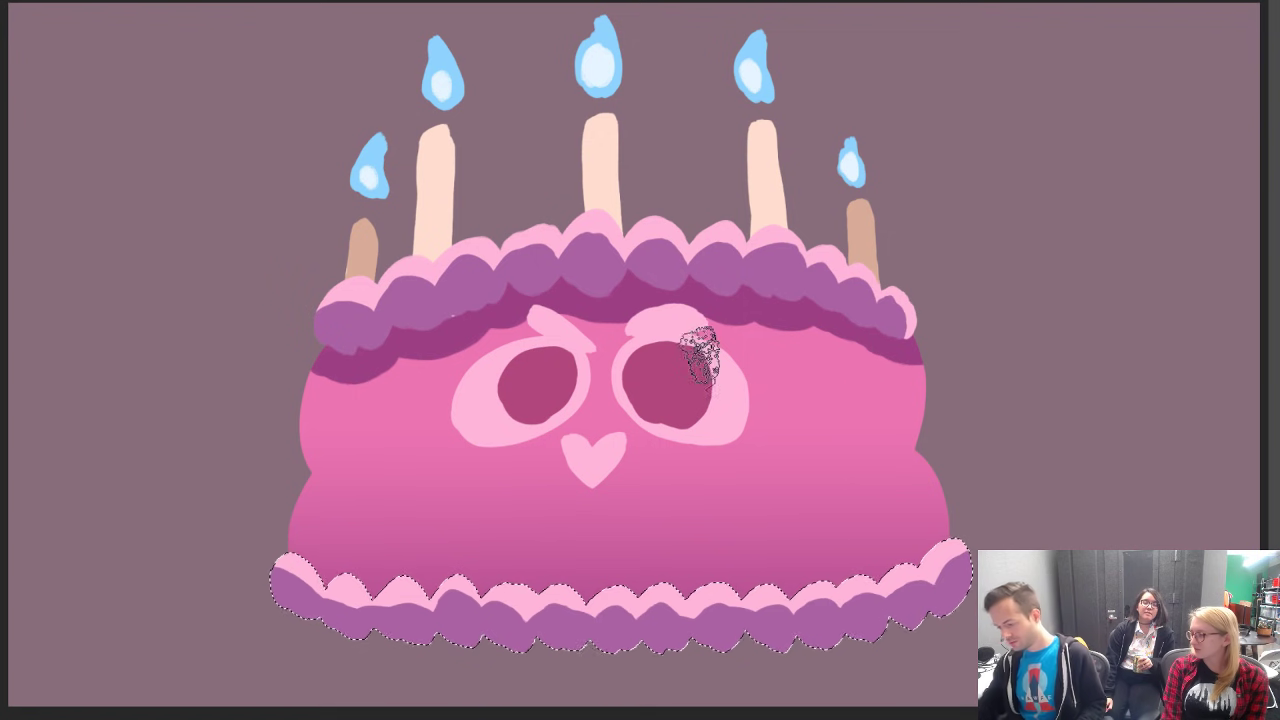
key(ctrl+d)
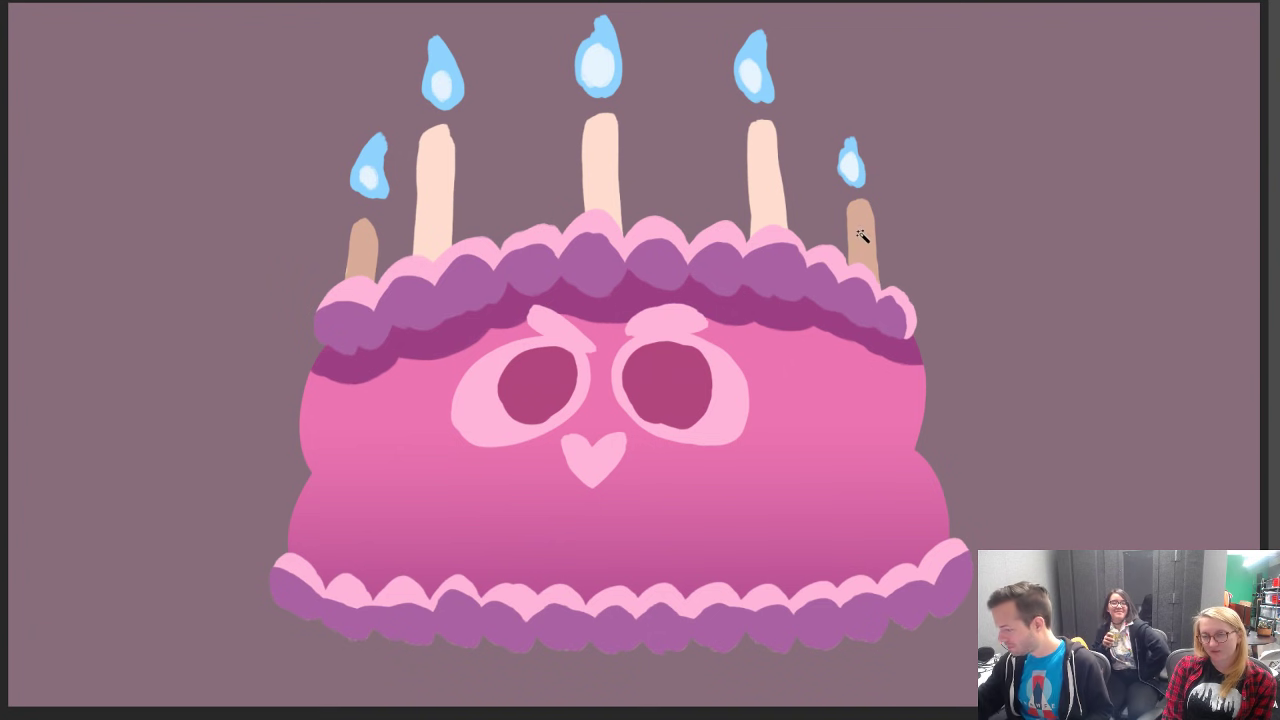
Step: Select all five candles, paint muted purple shading over their lower parts, and clear the selection
click(363, 252)
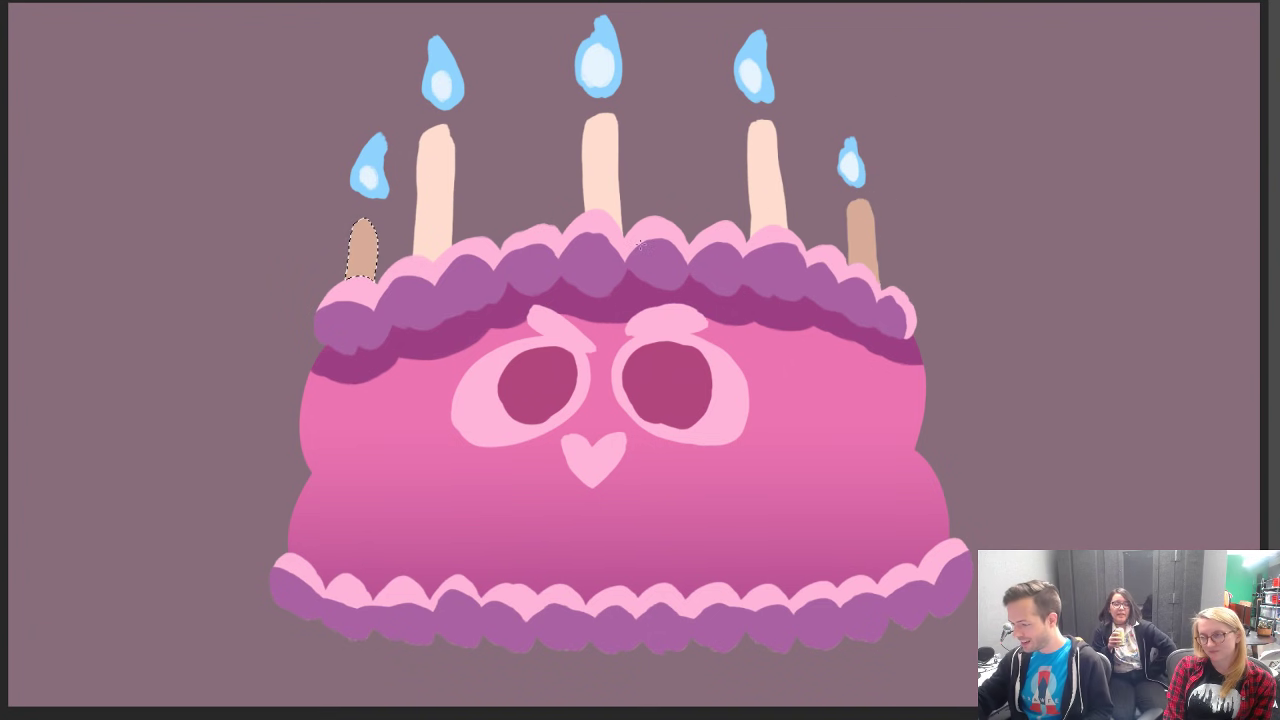
shift+click(421, 208)
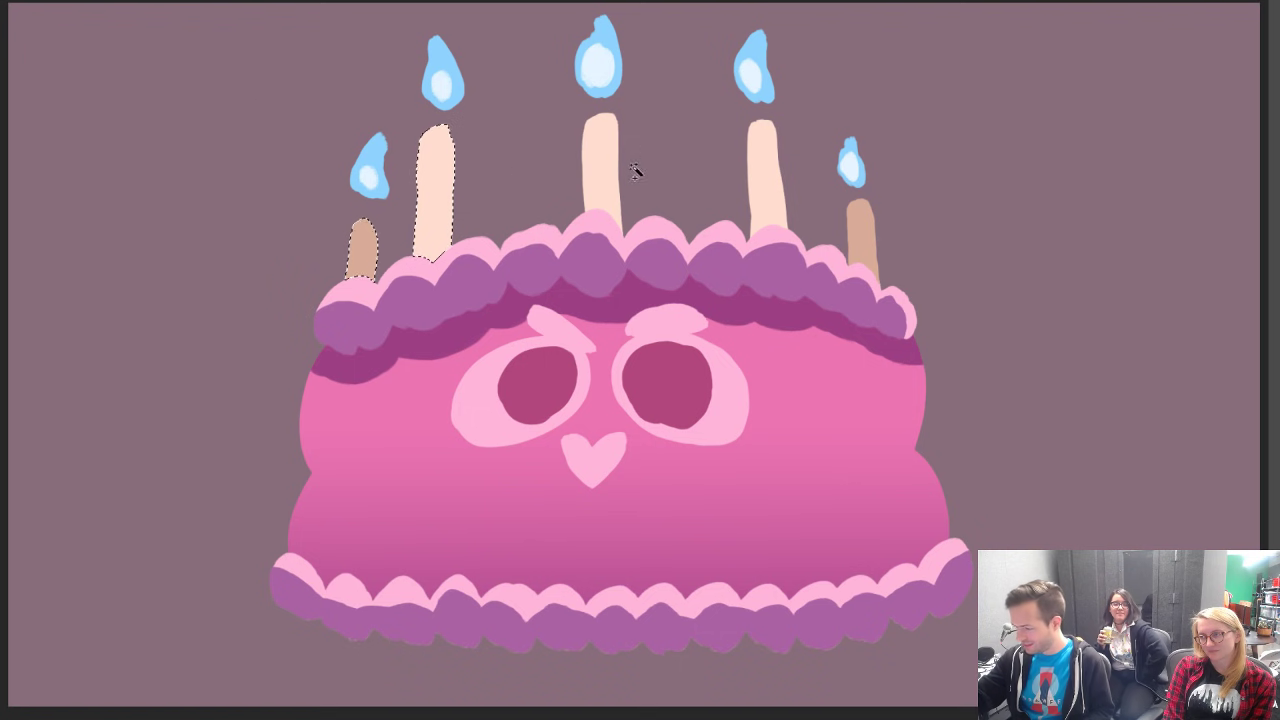
shift+click(602, 175)
shift+click(765, 175)
shift+click(858, 243)
key(b)
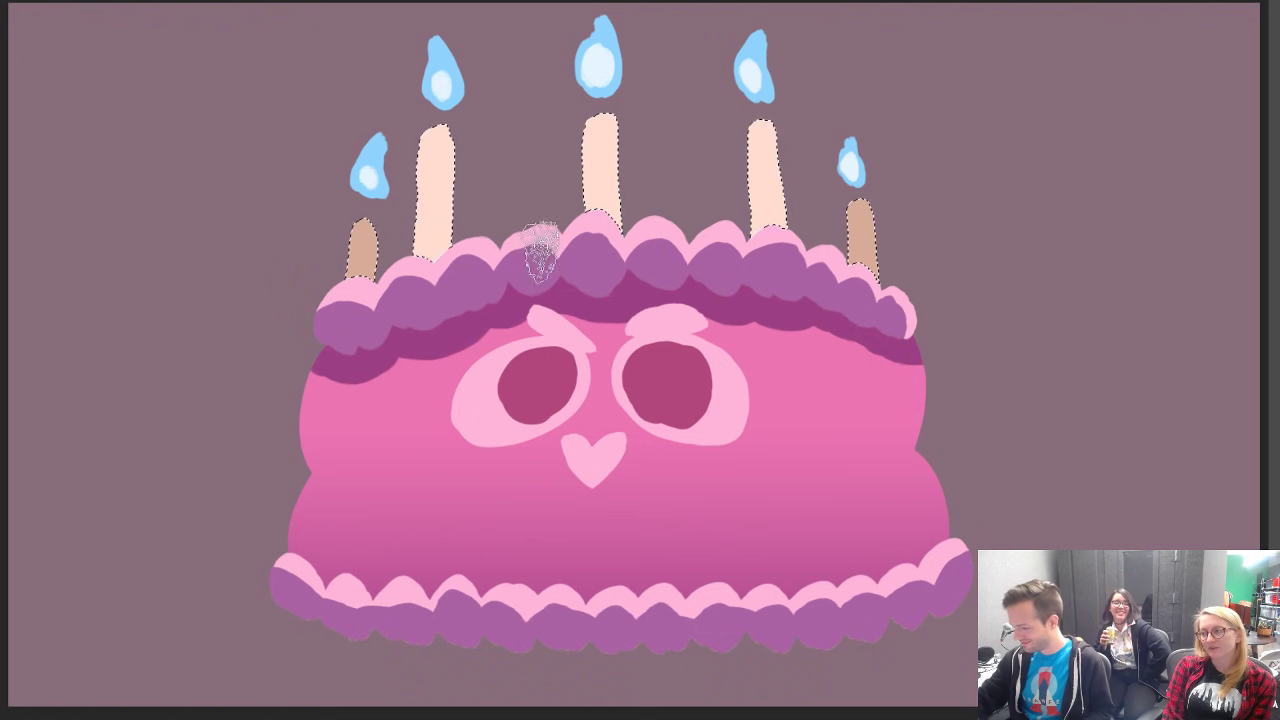
mouse_move(336, 266)
mouse_down()
mouse_move(357, 280)
mouse_move(388, 260)
mouse_up()
key(ctrl+z)
mouse_move(405, 180)
mouse_down()
mouse_move(440, 238)
mouse_move(462, 203)
mouse_move(430, 222)
mouse_move(405, 192)
mouse_move(432, 215)
mouse_move(465, 195)
mouse_move(420, 265)
mouse_up()
mouse_move(585, 175)
mouse_down()
mouse_move(625, 180)
mouse_move(600, 235)
mouse_move(605, 215)
mouse_up()
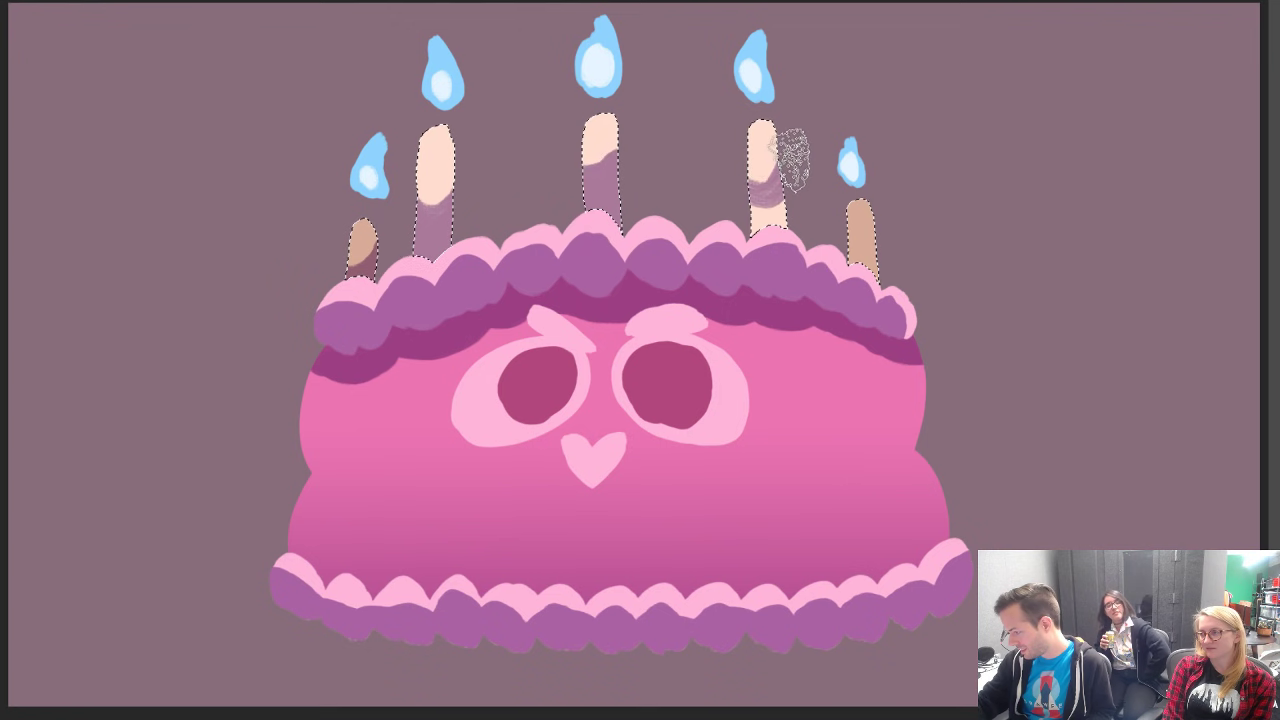
mouse_move(791, 177)
mouse_down()
mouse_move(768, 205)
mouse_move(775, 220)
mouse_move(845, 200)
mouse_move(828, 215)
mouse_move(880, 255)
mouse_move(852, 255)
mouse_move(868, 295)
mouse_up()
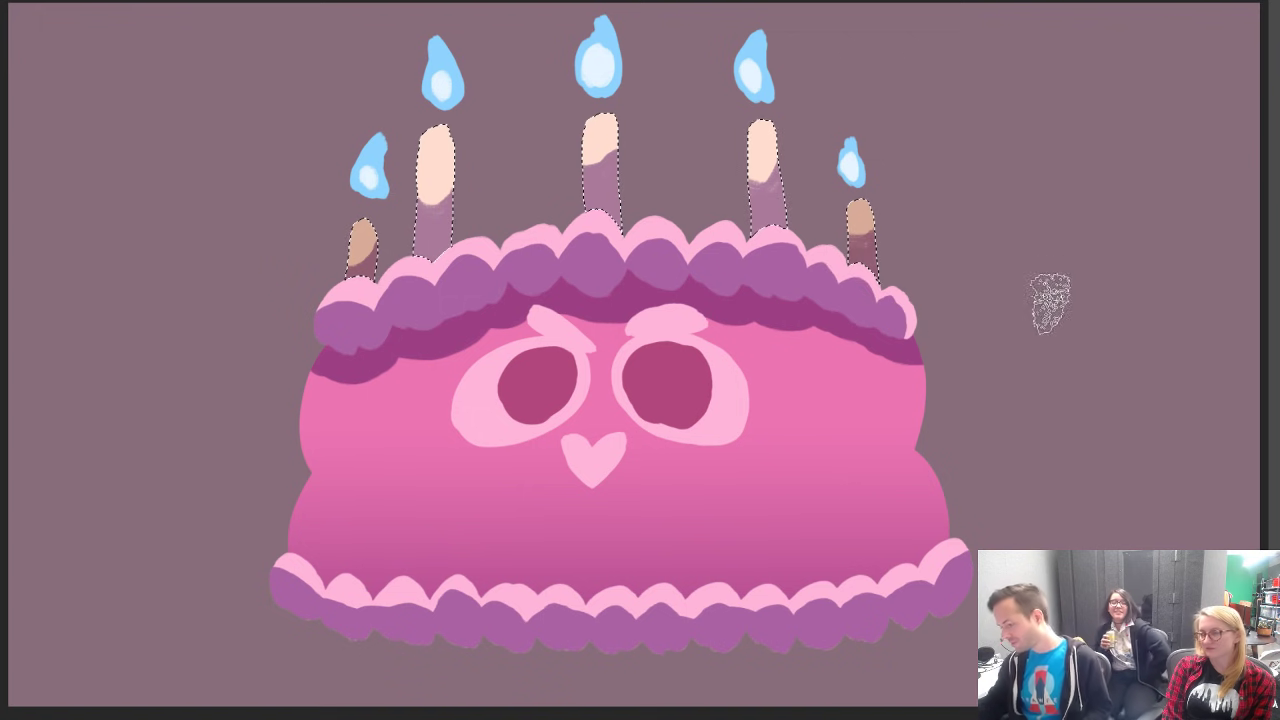
key(l)
click(1007, 436)
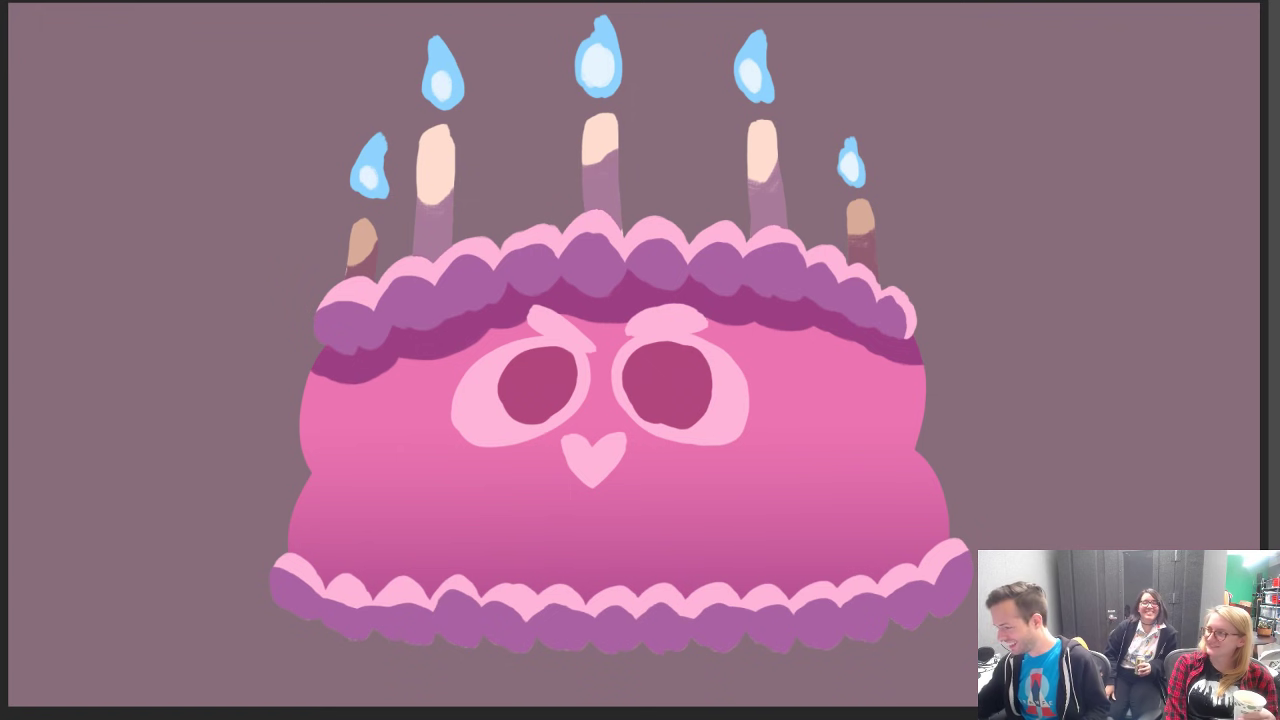
Step: Sample a pale blue from a candle flame and choose the Soft Round Pressure Opacity brush from the General Brushes
alt+click(755, 53)
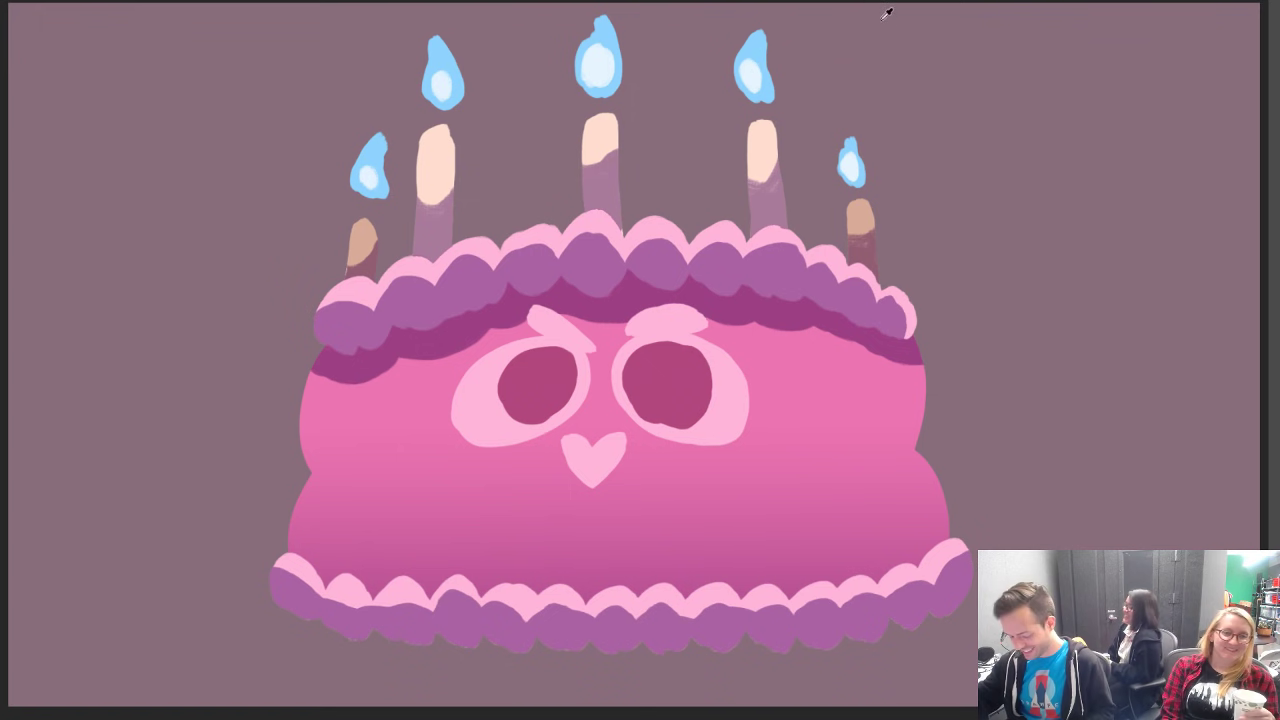
alt+click(748, 57)
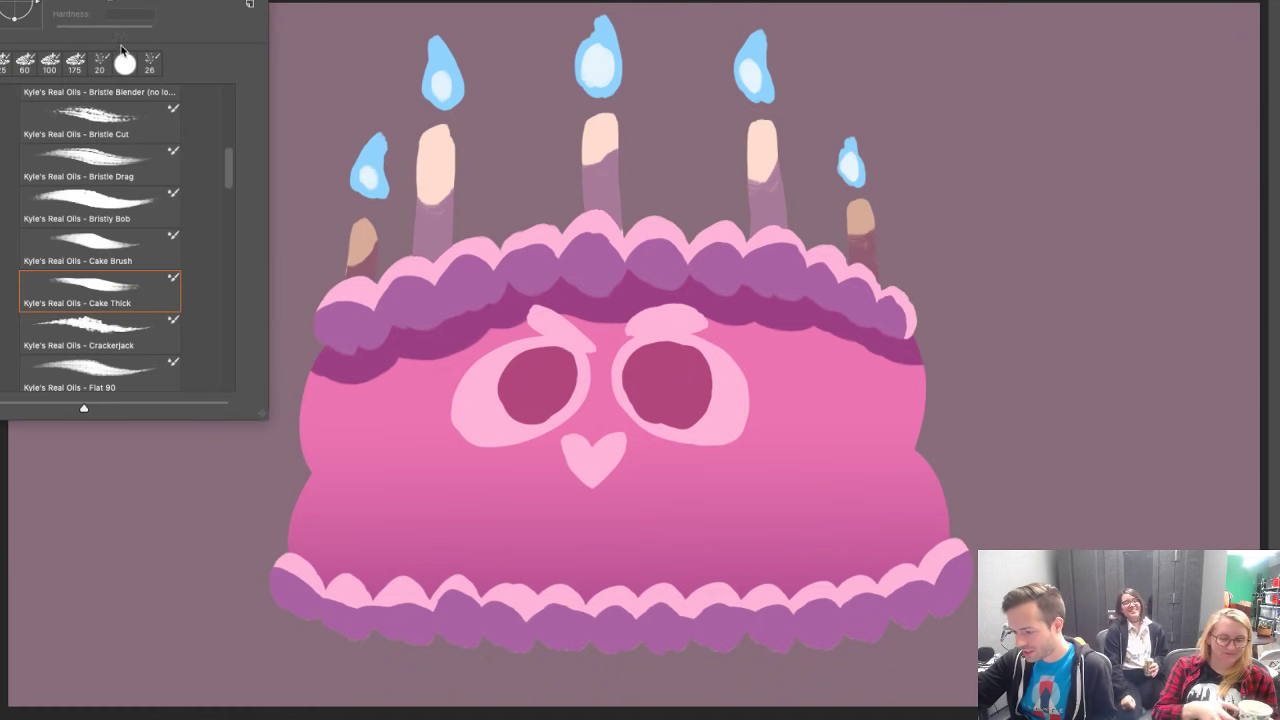
mouse_move(228, 172)
mouse_down()
mouse_move(247, 309)
mouse_move(232, 94)
mouse_up()
click(11, 252)
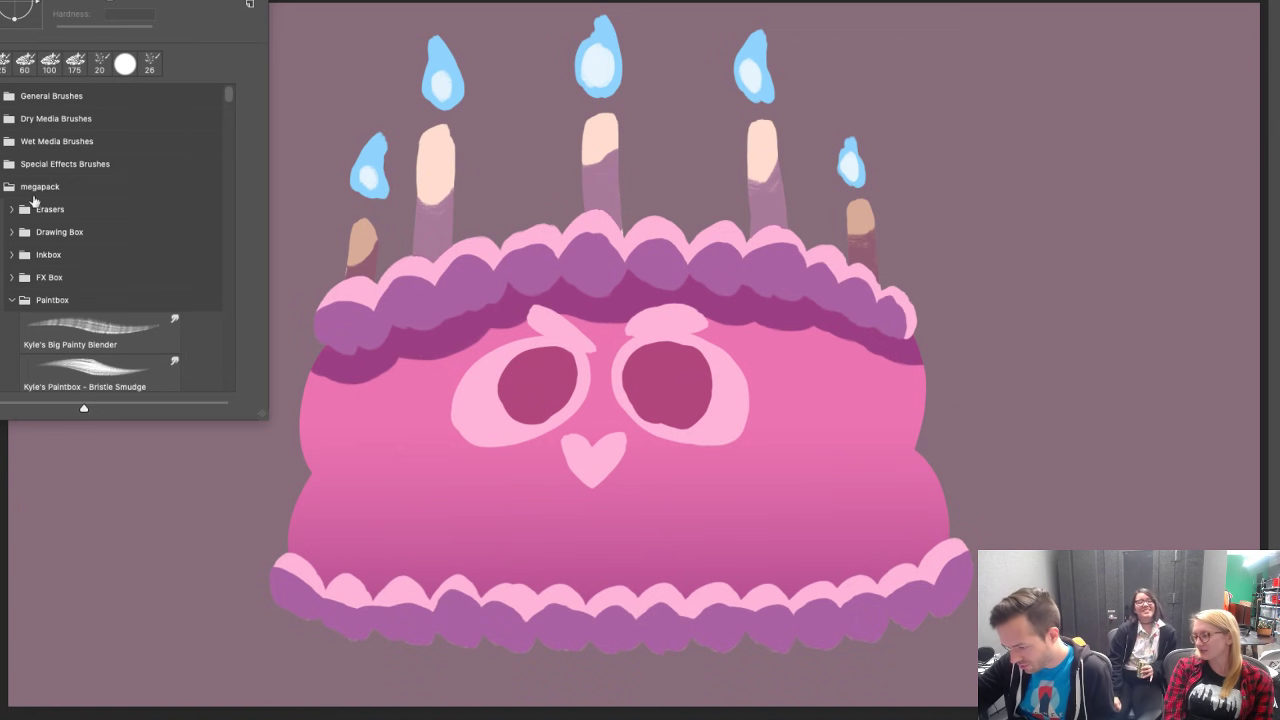
drag(231, 89, 232, 84)
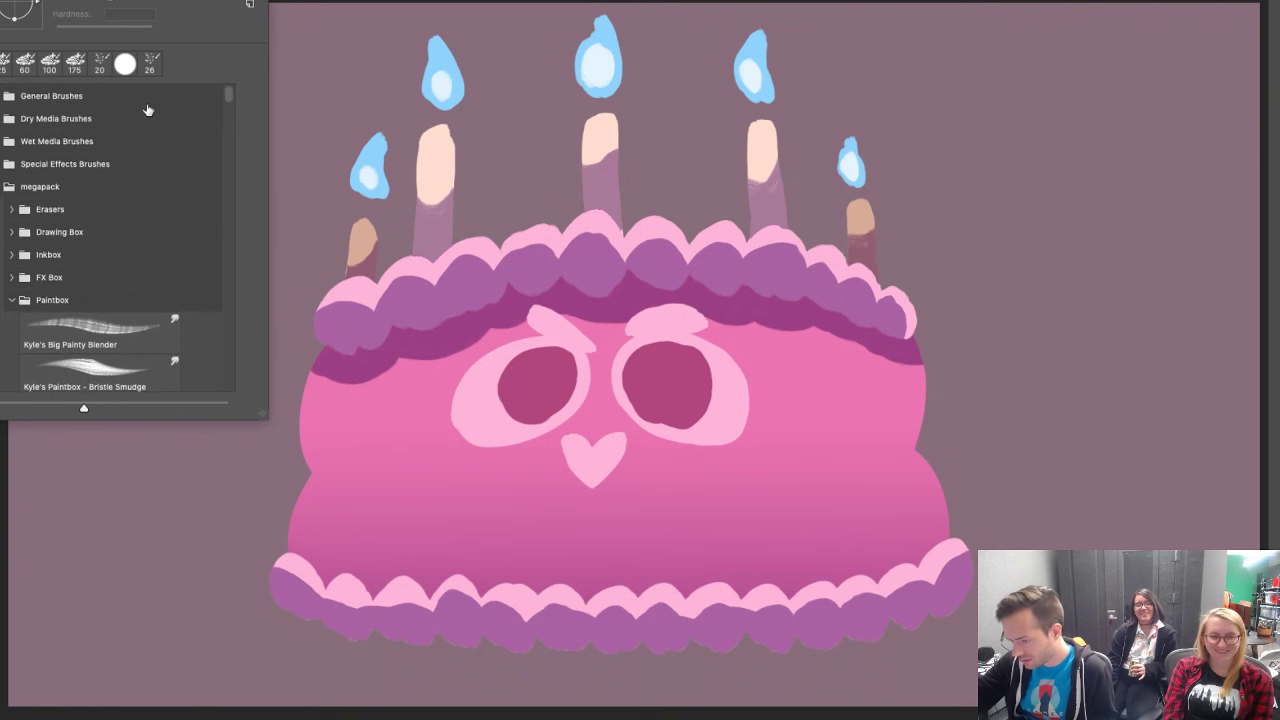
click(5, 143)
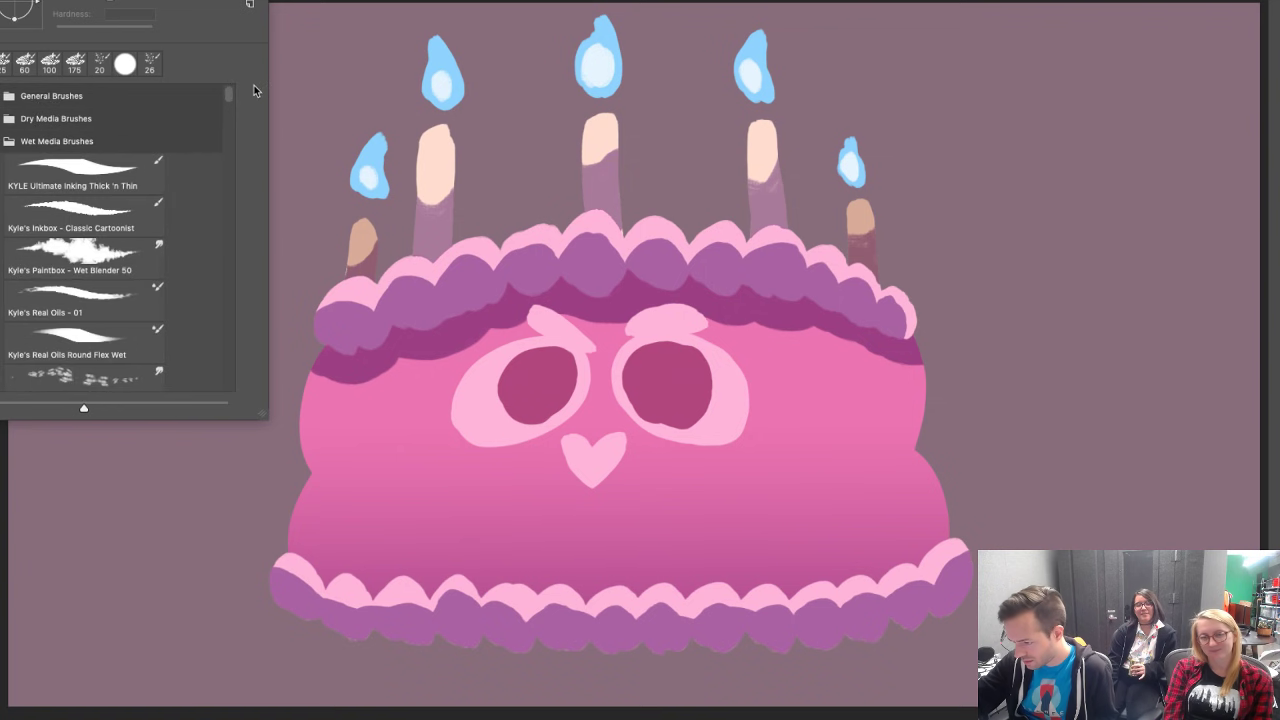
drag(230, 97, 231, 84)
click(5, 119)
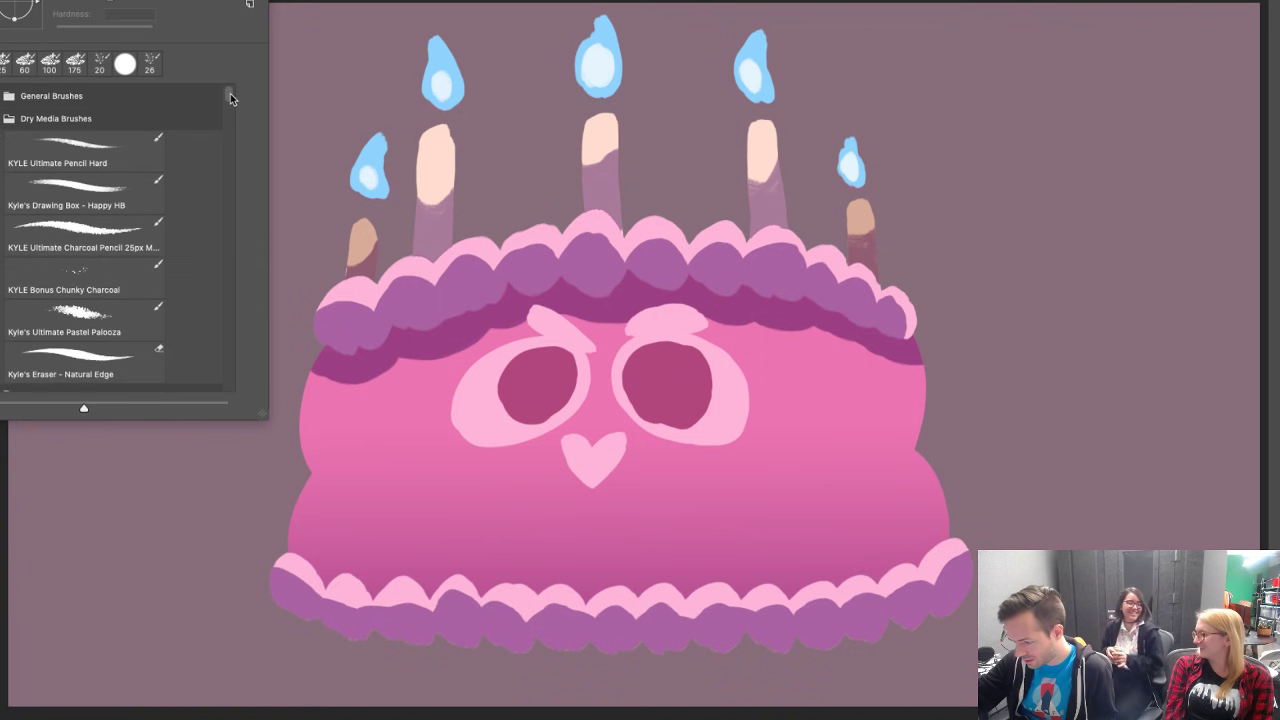
drag(230, 94, 232, 94)
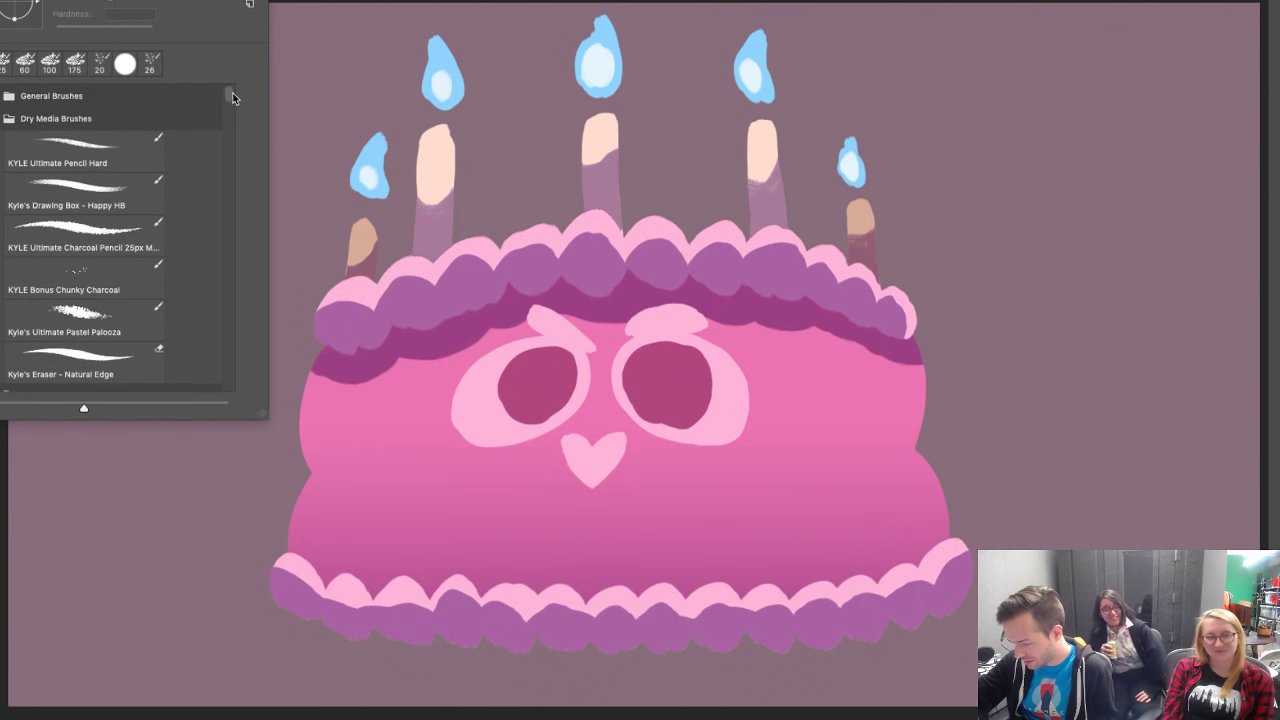
scroll(232, 92, down, 1)
scroll(233, 88, up, 1)
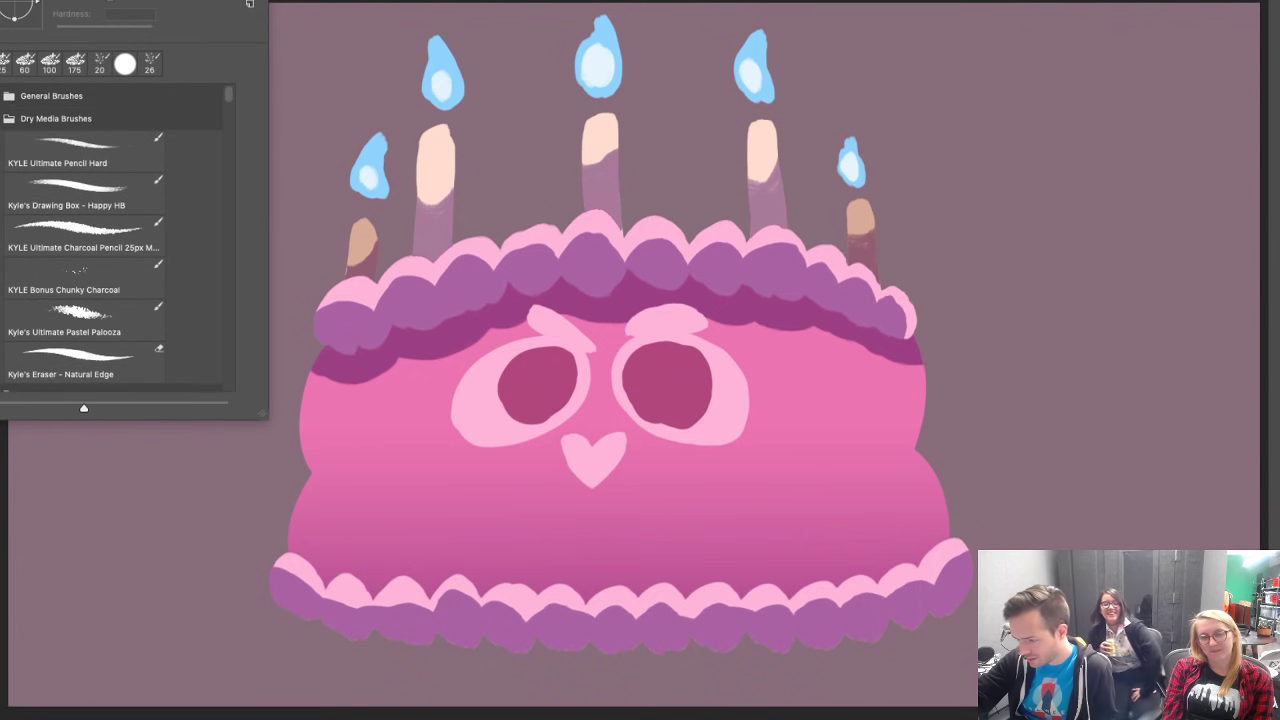
click(3, 96)
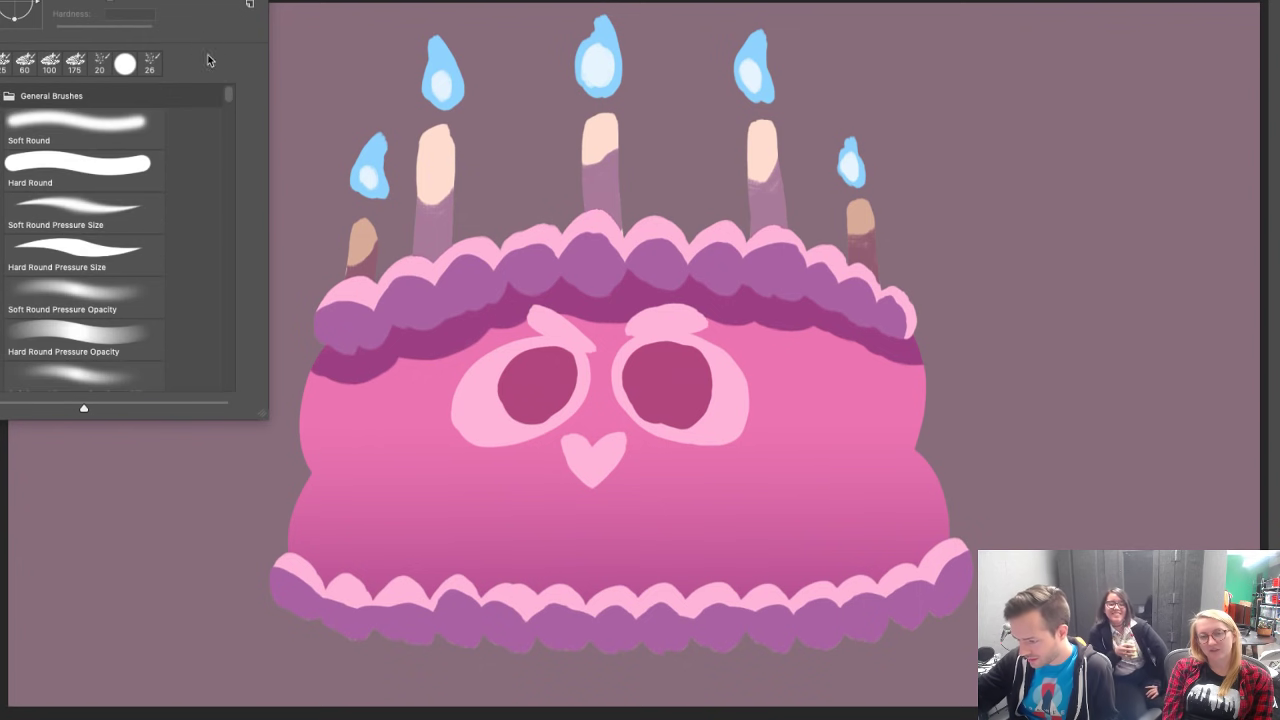
click(123, 300)
click(327, 1)
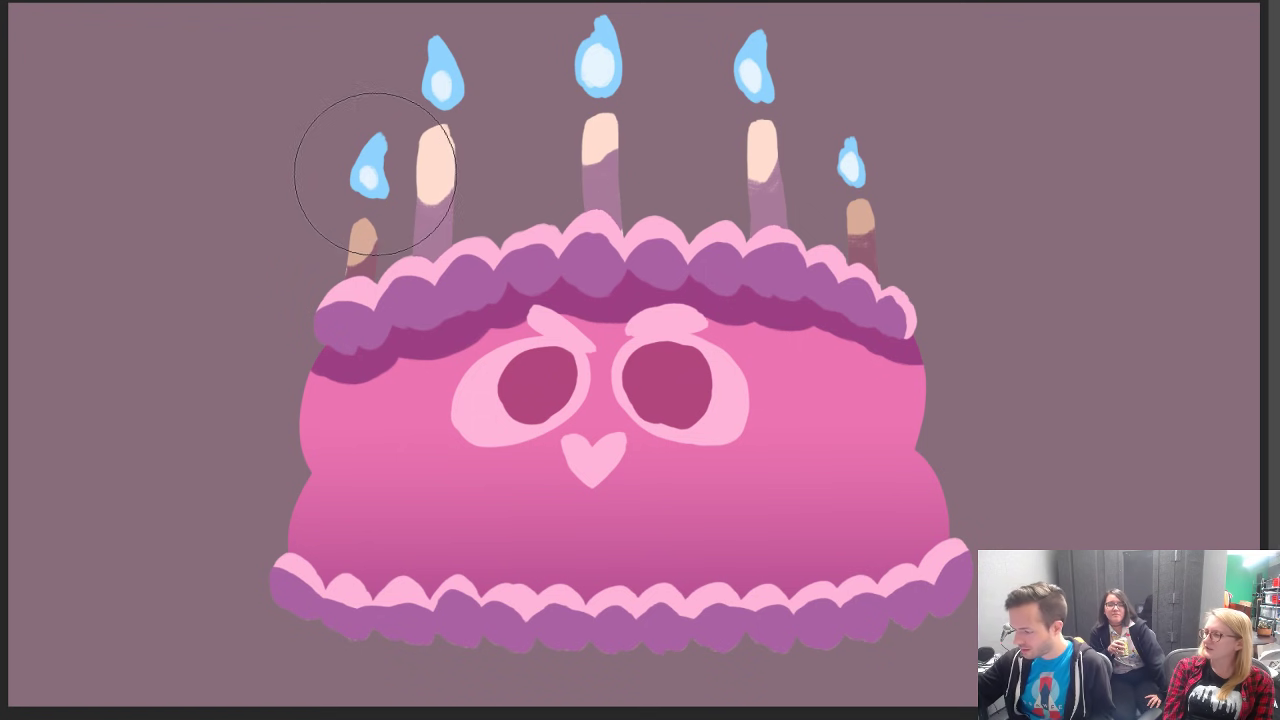
Step: Paint a soft pale glow around each of the five candle flames
drag(357, 163, 371, 166)
click(435, 72)
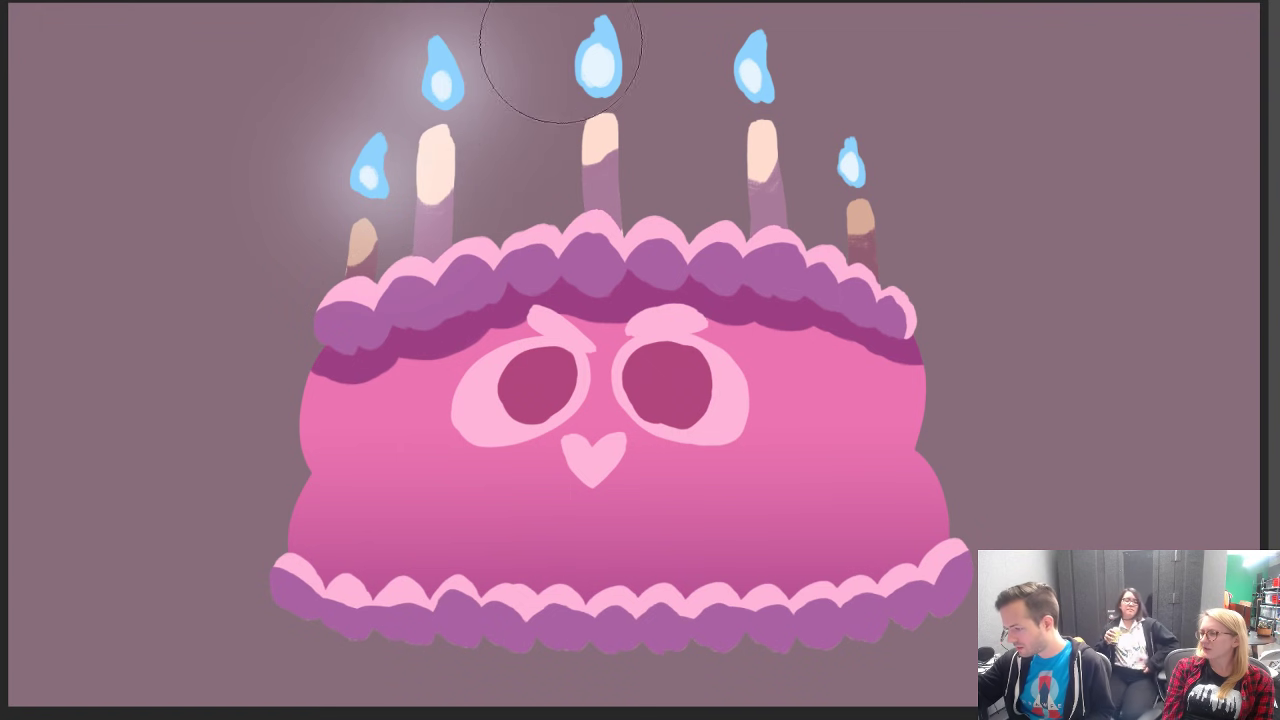
click(594, 50)
click(755, 63)
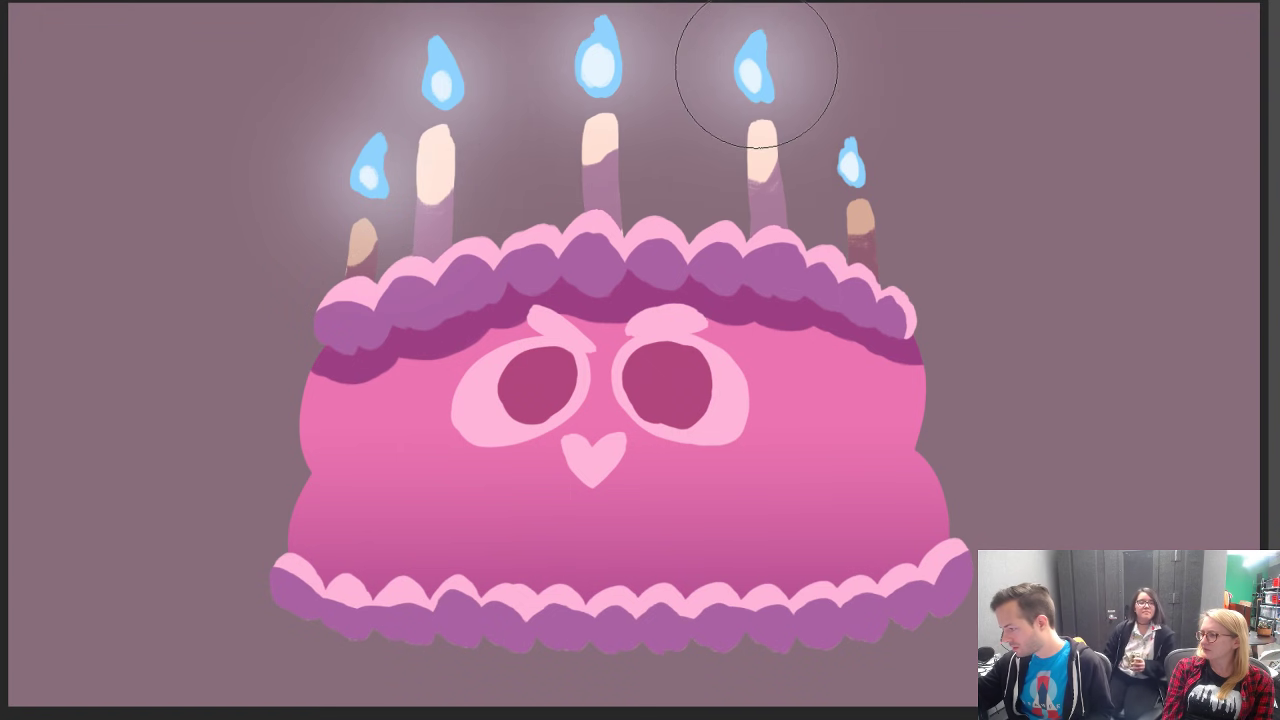
click(849, 157)
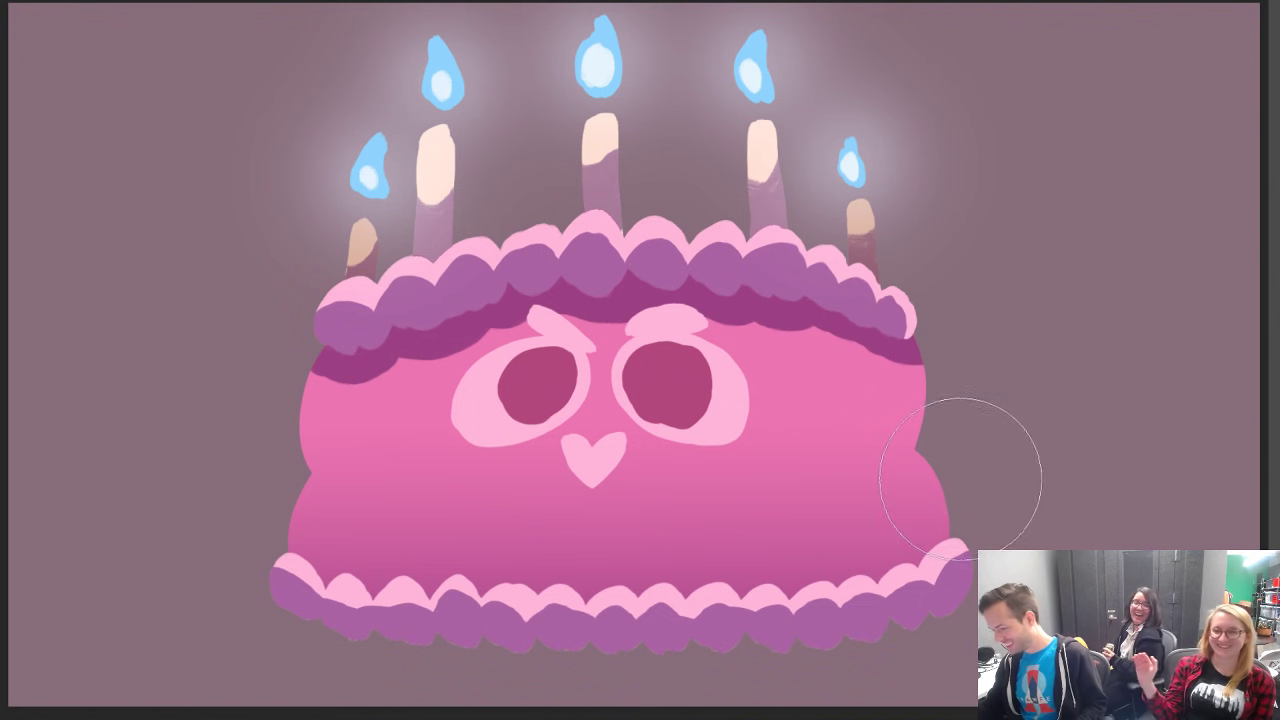
Step: Shrink the brush and set the foreground colour to the light blue of the flames
key(bracketleft)
key(bracketleft)
key(bracketleft)
key(bracketleft)
key(bracketleft)
key(bracketleft)
key(bracketleft)
key(bracketleft)
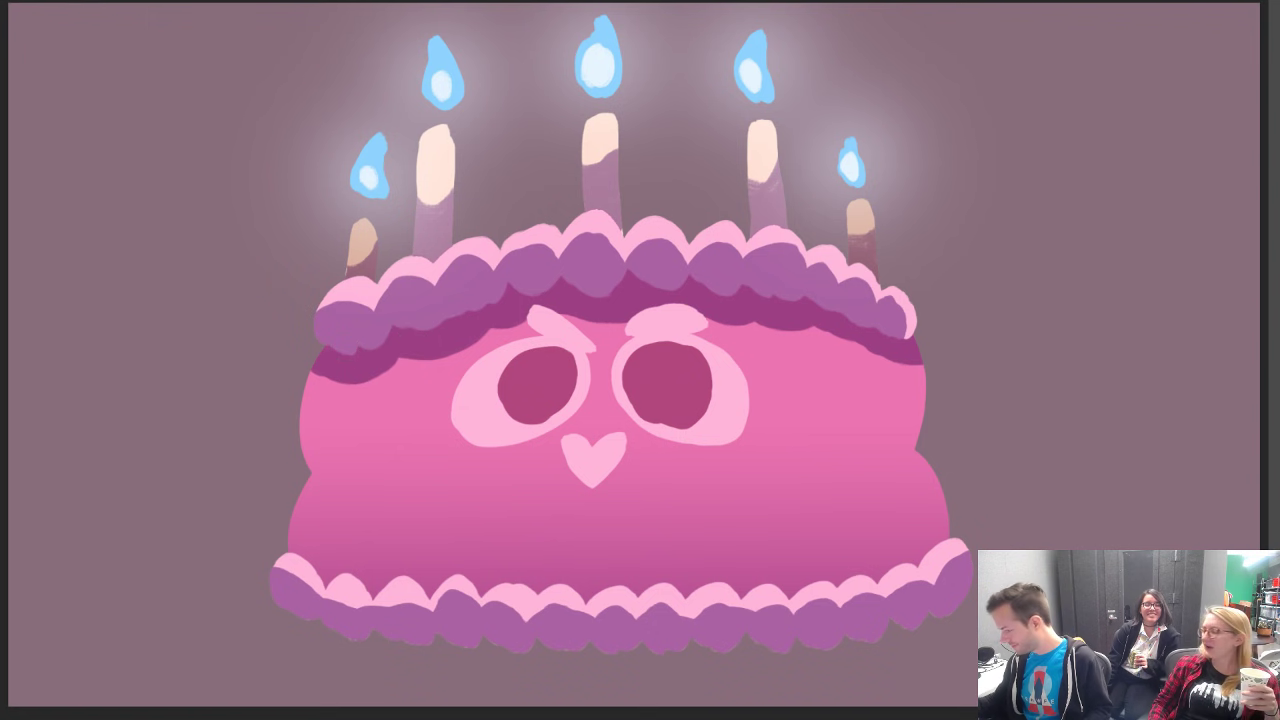
alt+click(751, 46)
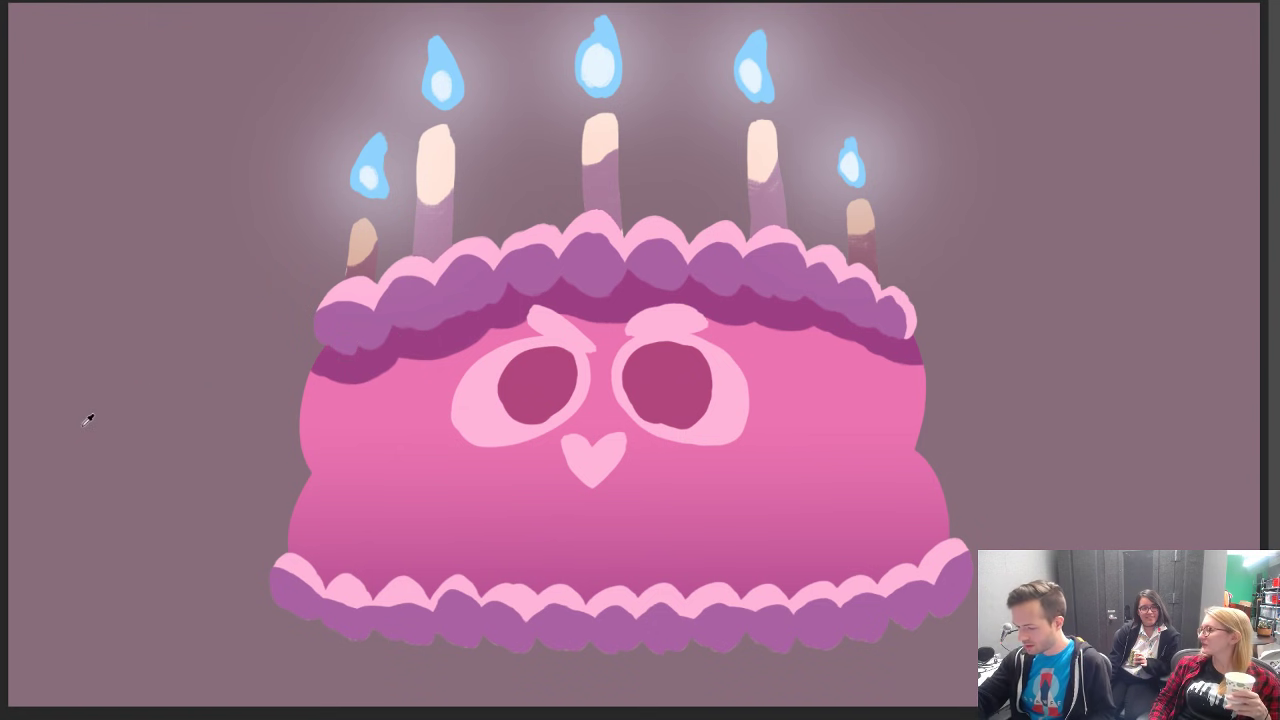
click(3, 448)
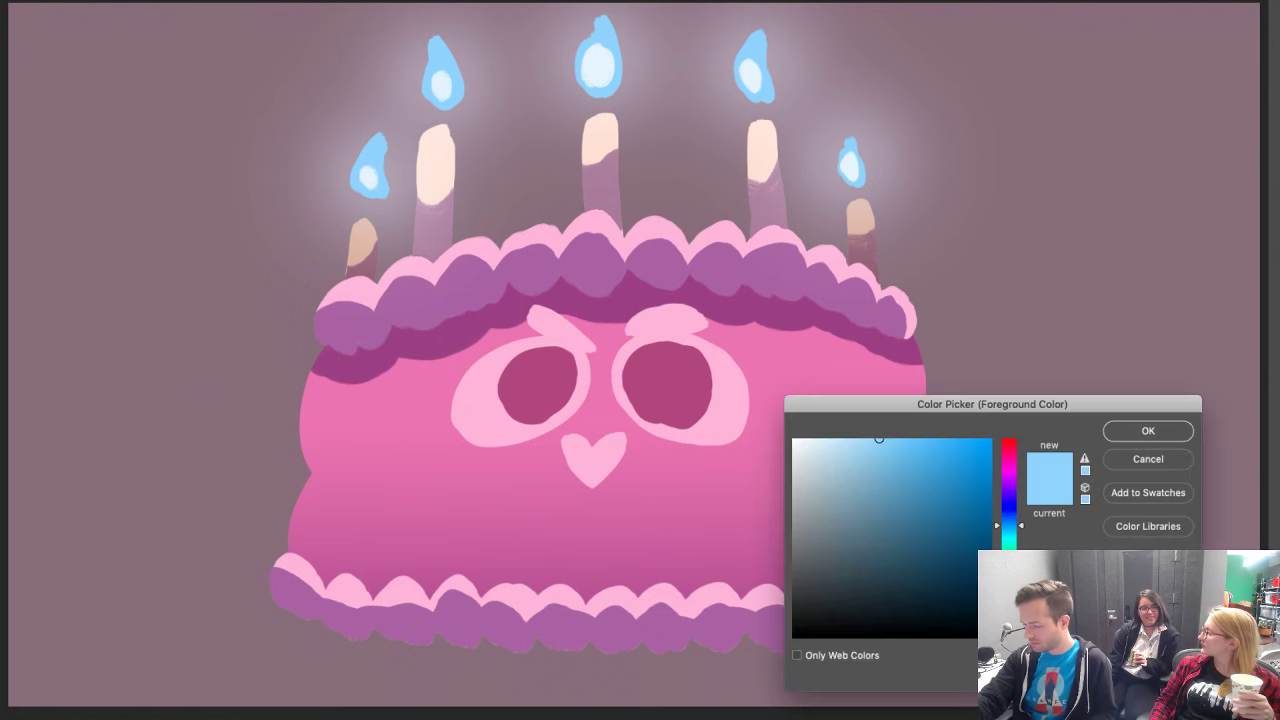
click(1148, 431)
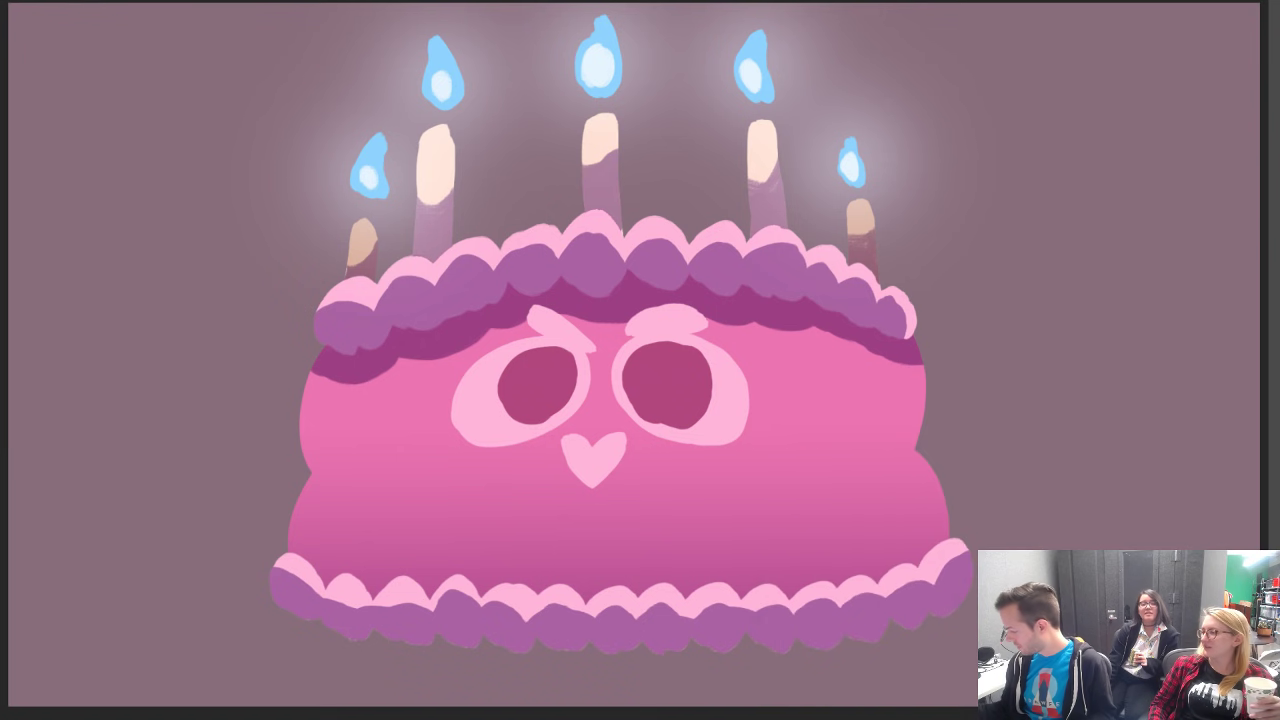
Step: Choose a textured brush from the brush presets and shrink it to fit inside the cake's irises
drag(515, 382, 540, 363)
key(ctrl+z)
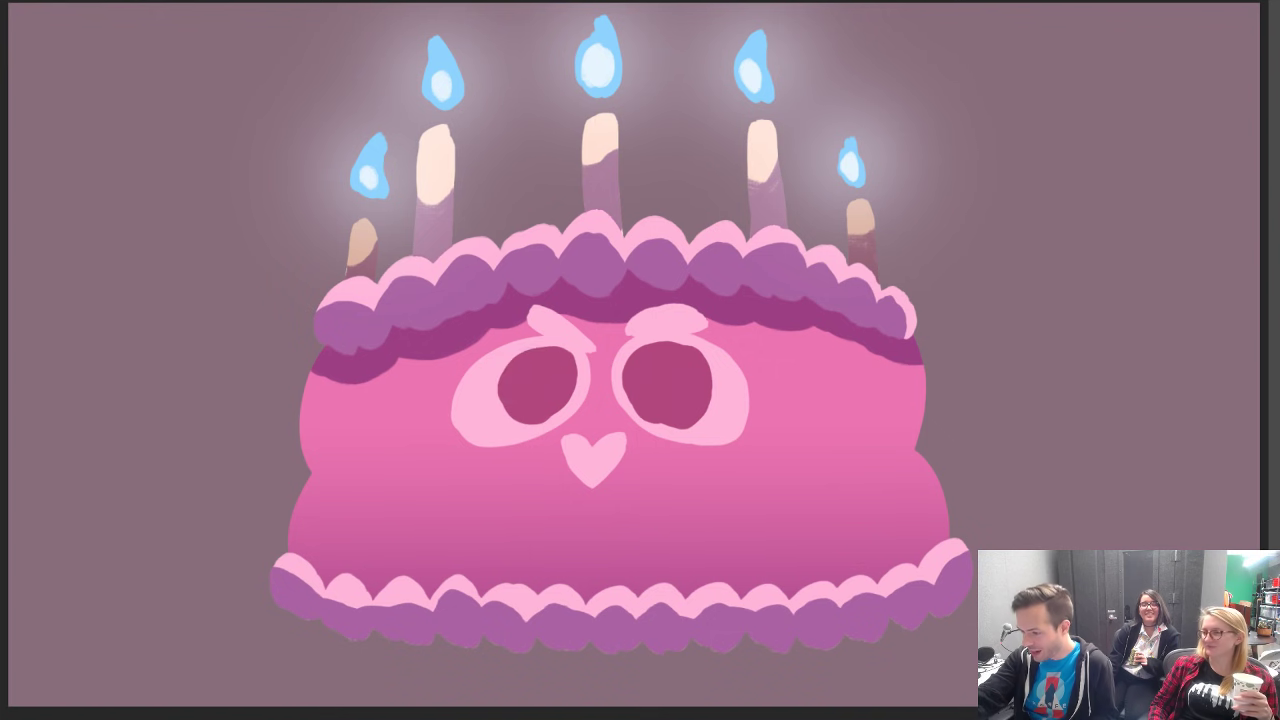
click(2, 2)
click(25, 63)
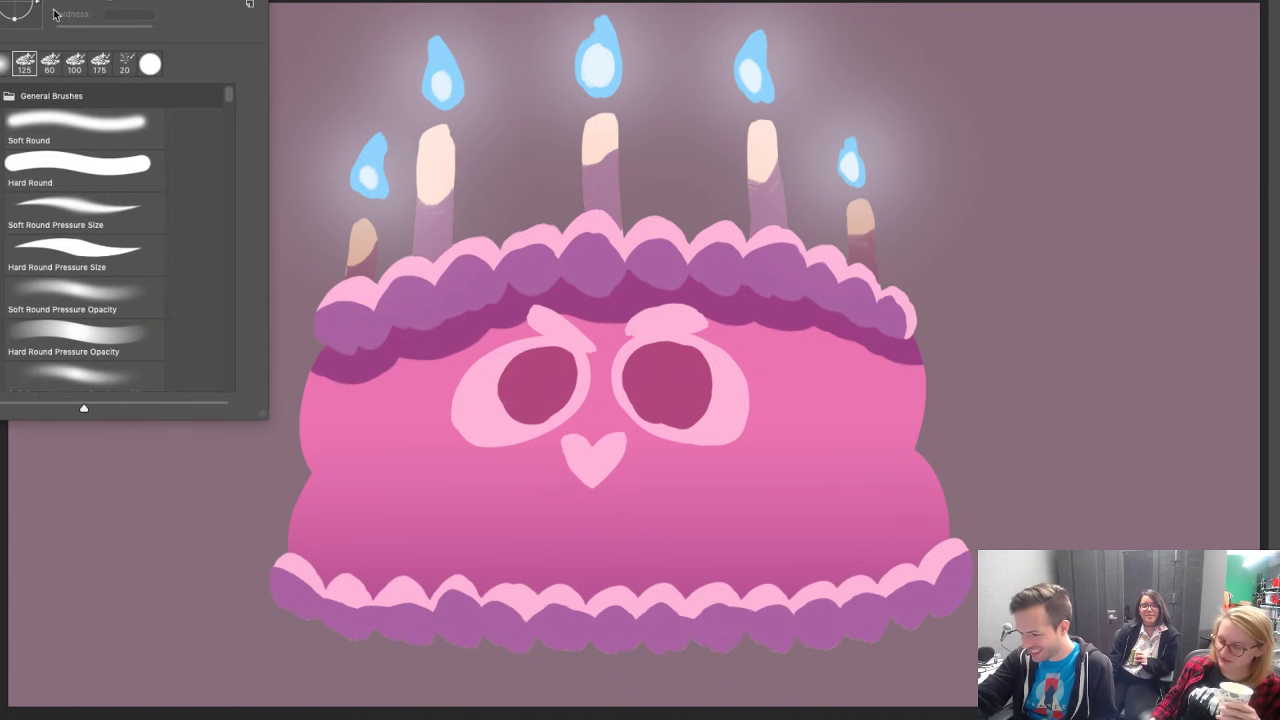
click(228, 3)
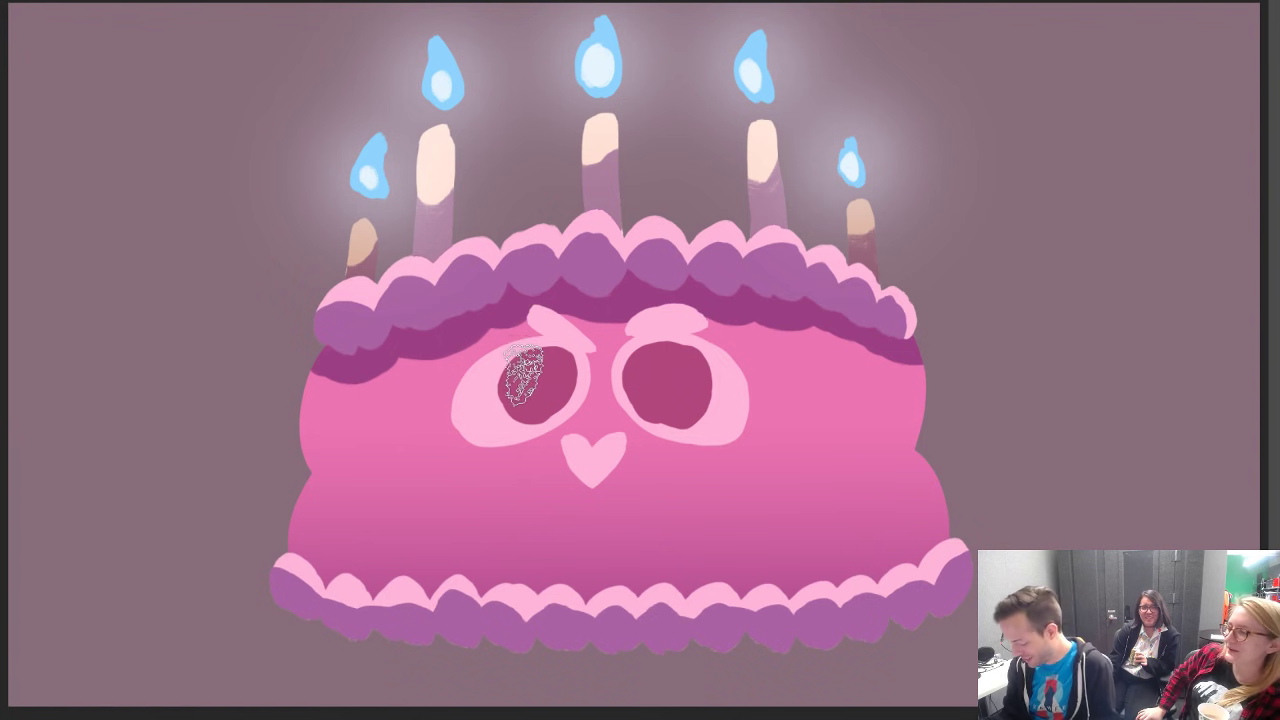
key(bracketleft)
key(bracketleft)
key(bracketleft)
key(bracketleft)
key(bracketleft)
key(bracketleft)
key(bracketleft)
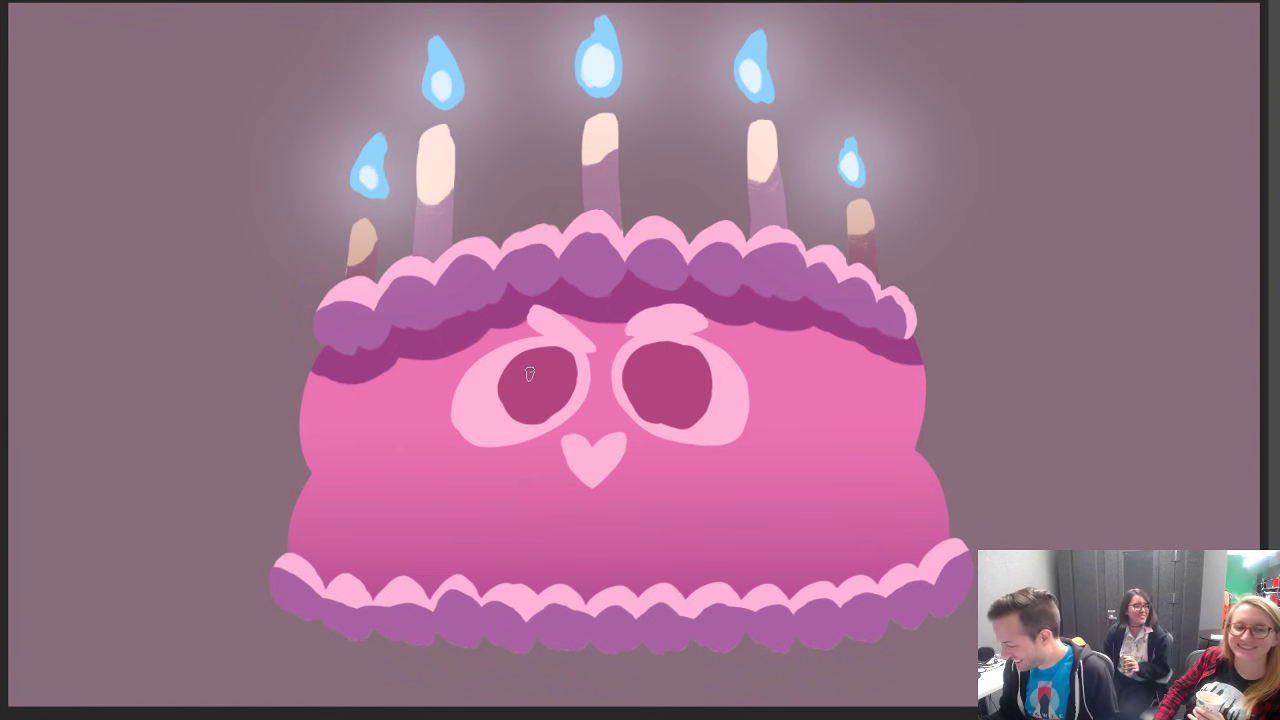
mouse_move(530, 374)
mouse_down()
mouse_move(512, 388)
mouse_move(546, 356)
mouse_move(513, 381)
mouse_up()
key(ctrl+z)
key(ctrl+z)
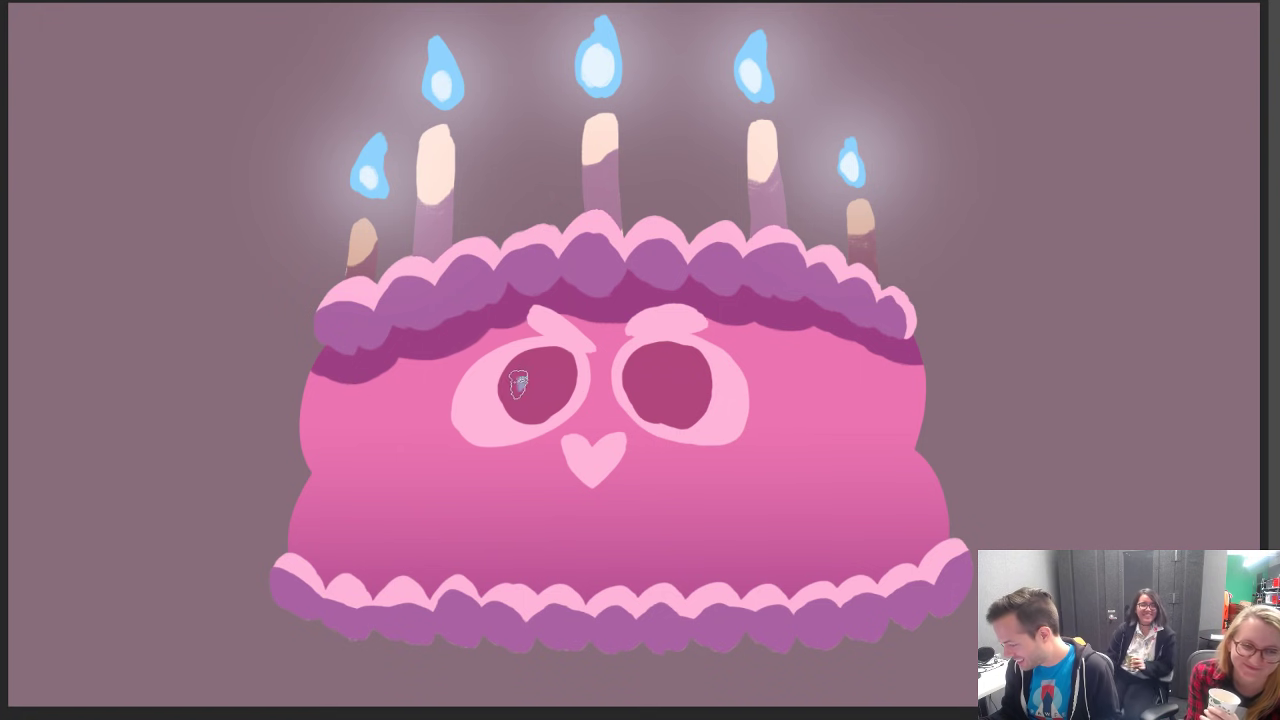
key(ctrl+z)
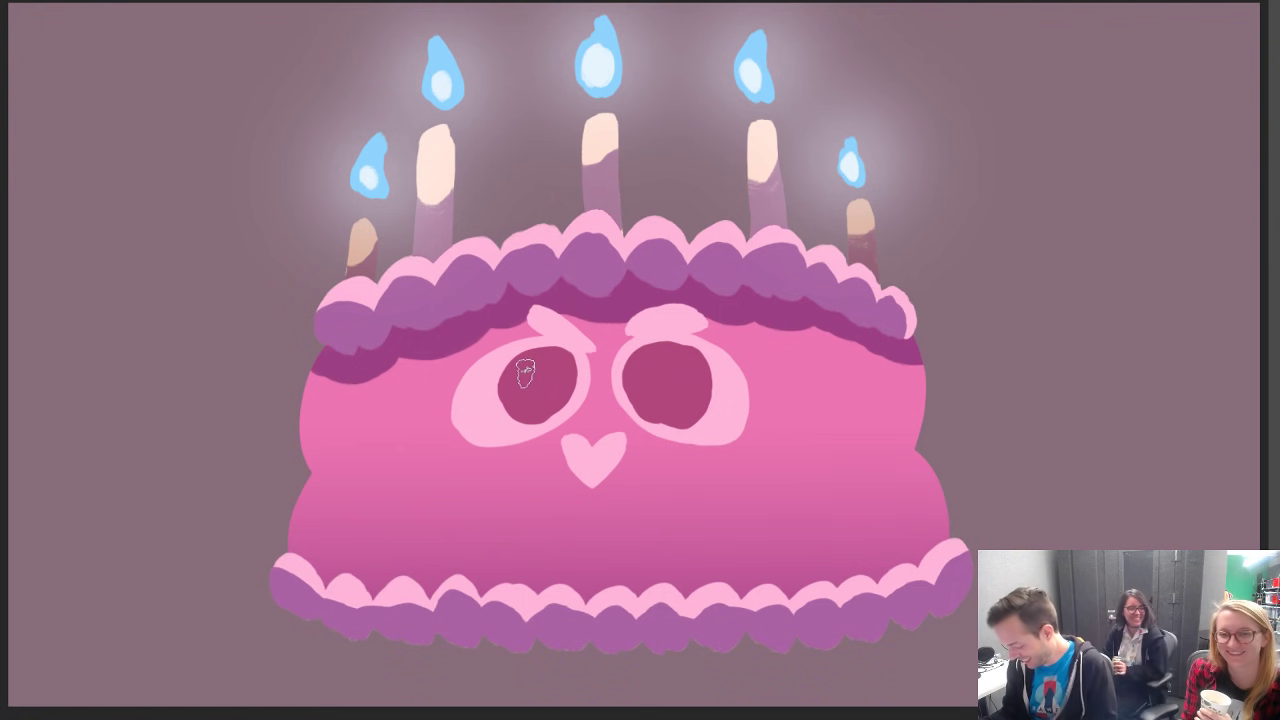
Step: Paint a light blue oval highlight in the upper part and a crescent in the lower part of both irises
drag(520, 370, 545, 362)
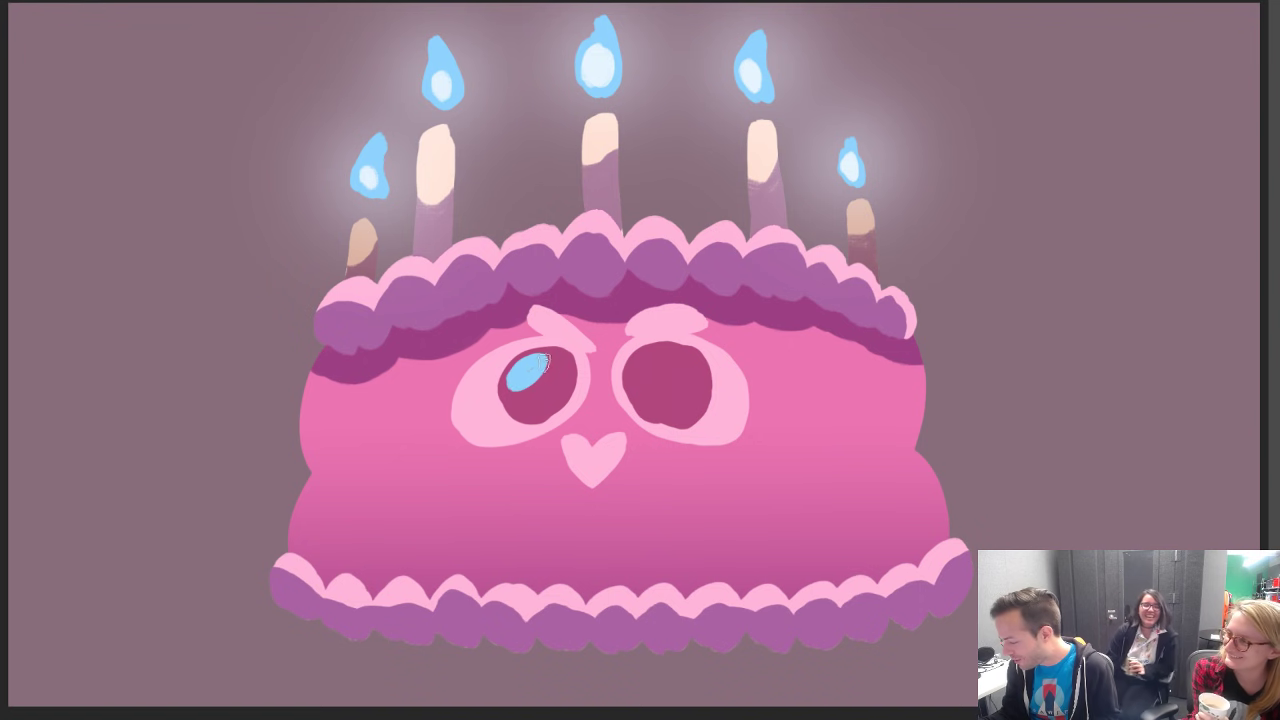
drag(516, 408, 551, 396)
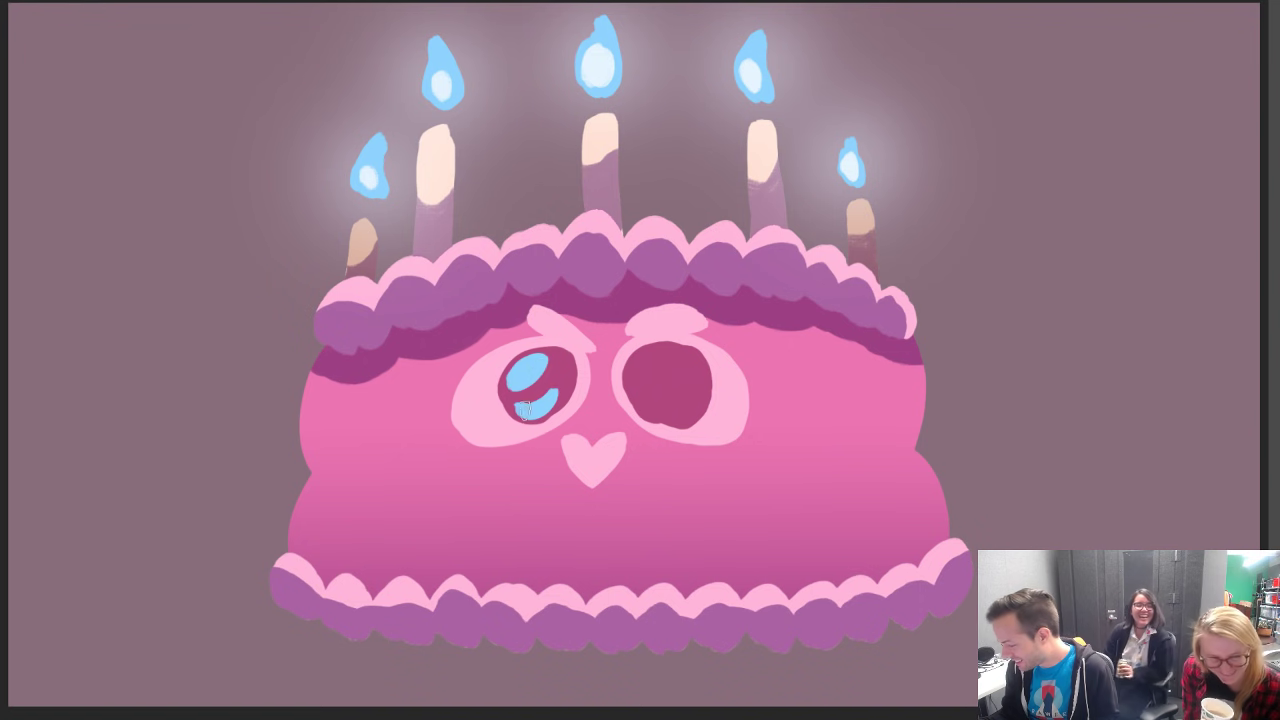
drag(639, 376, 666, 356)
key(ctrl+z)
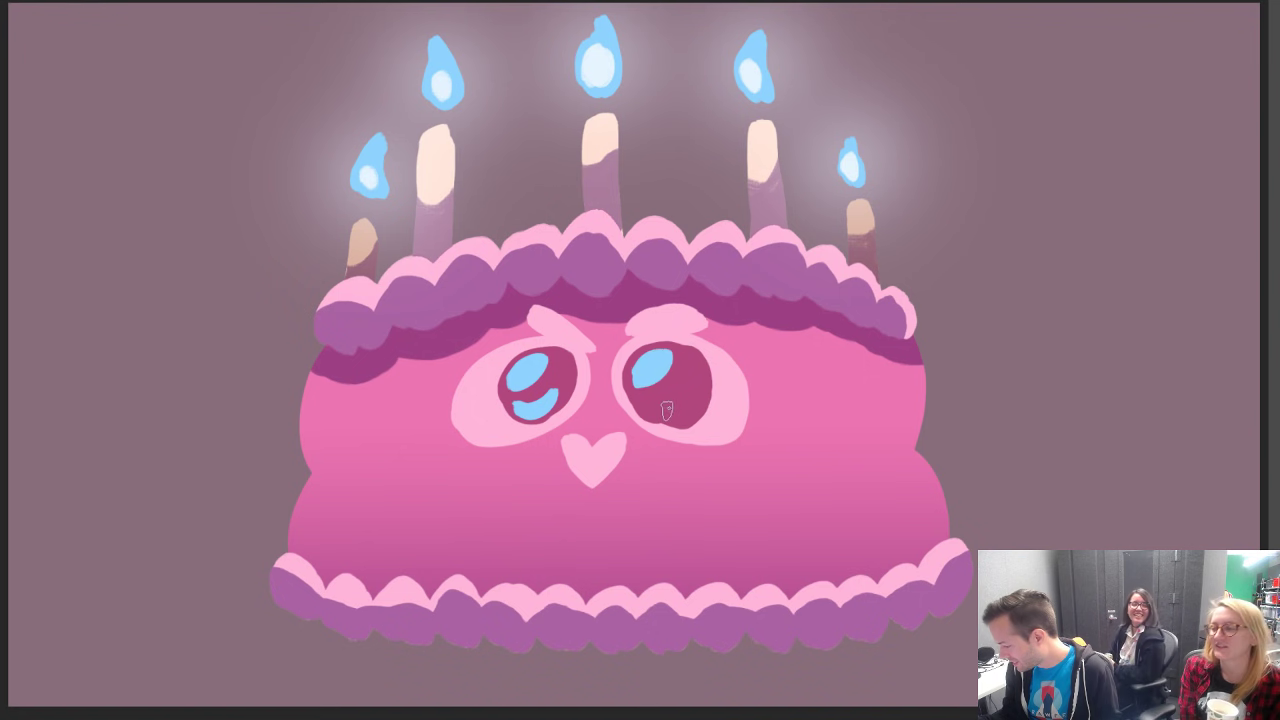
mouse_move(647, 401)
mouse_down()
mouse_move(662, 412)
mouse_move(688, 400)
mouse_up()
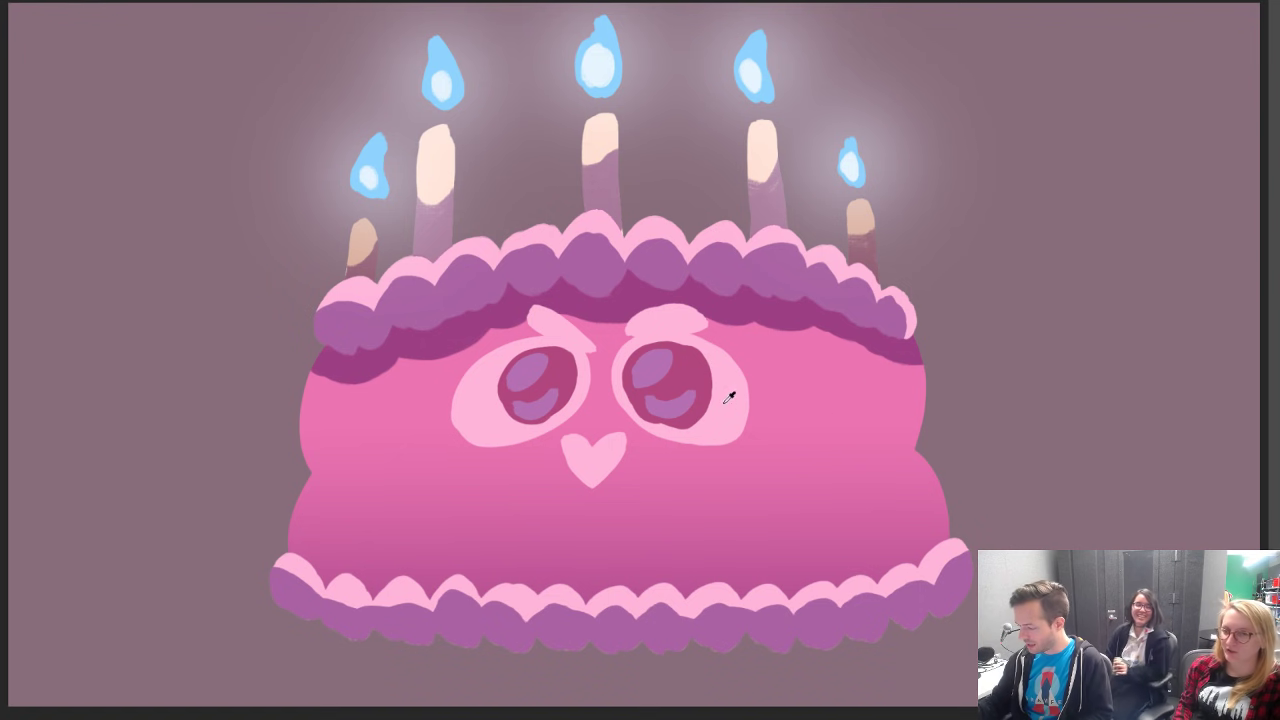
Step: Sample the dark pink of the iris and paint a darker translucent pupil in the centre of both eyes
alt+click(689, 376)
mouse_move(661, 400)
mouse_down()
mouse_move(680, 380)
mouse_move(670, 396)
mouse_move(655, 388)
mouse_move(680, 374)
mouse_move(660, 392)
mouse_move(680, 394)
mouse_move(655, 374)
mouse_up()
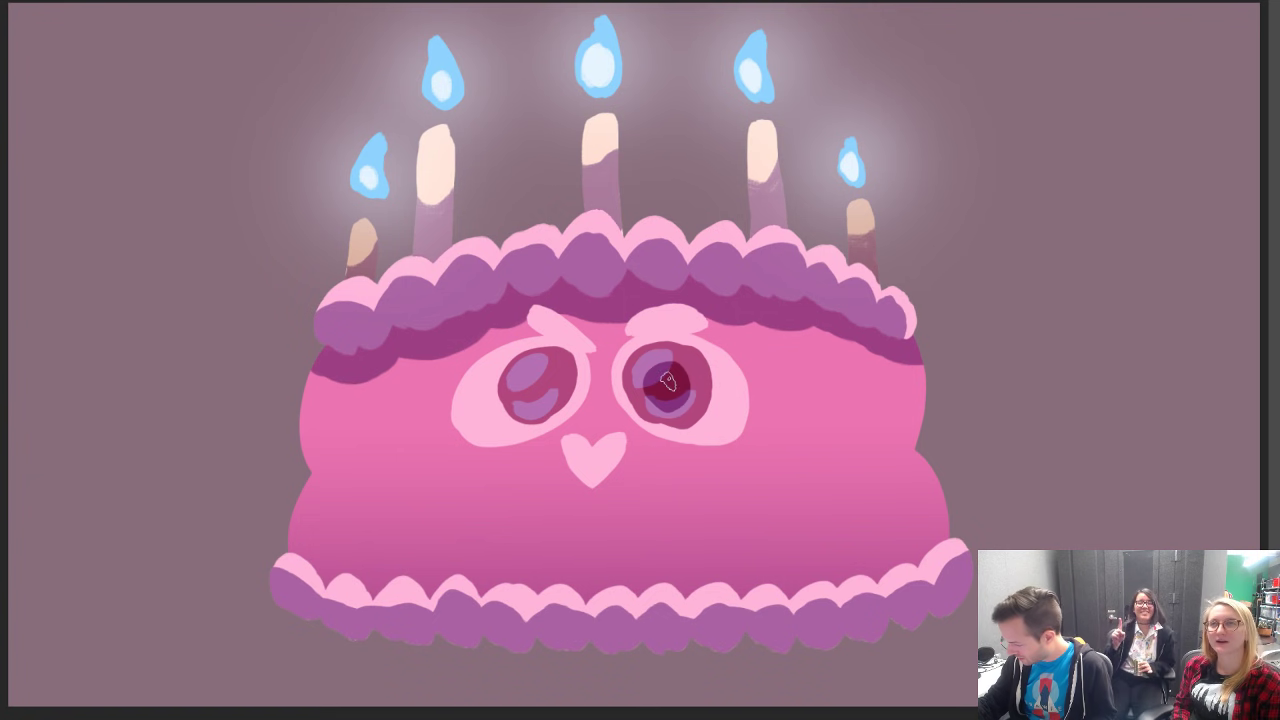
mouse_move(540, 396)
mouse_down()
mouse_move(550, 372)
mouse_move(525, 395)
mouse_move(542, 373)
mouse_up()
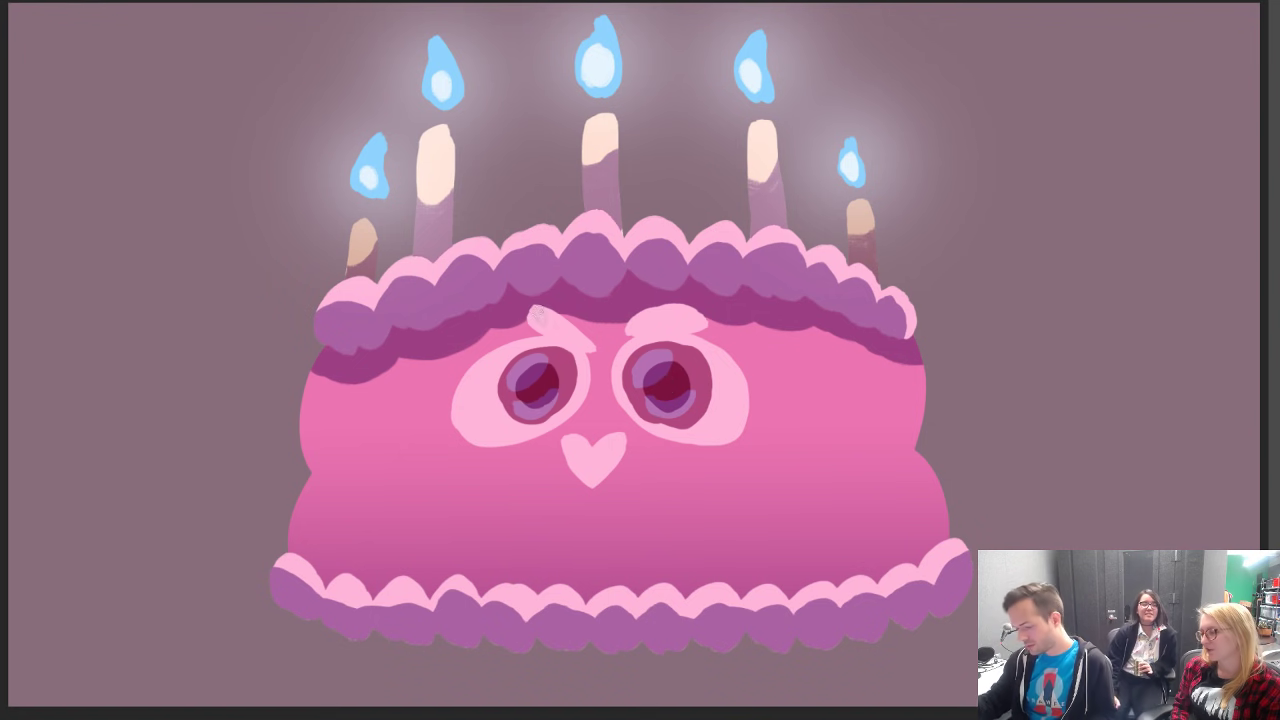
Step: Try solid black centres in both pupils and undo them
drag(537, 389, 535, 380)
key(ctrl+z)
drag(663, 390, 660, 380)
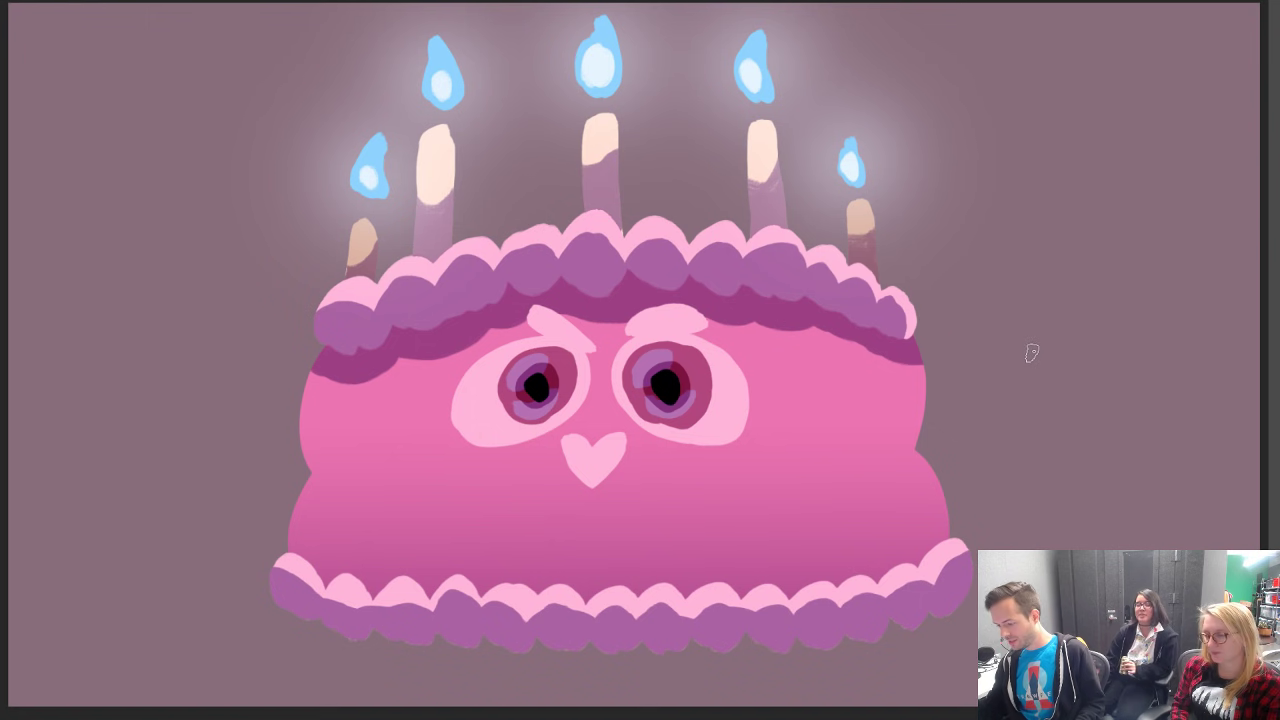
key(ctrl+z)
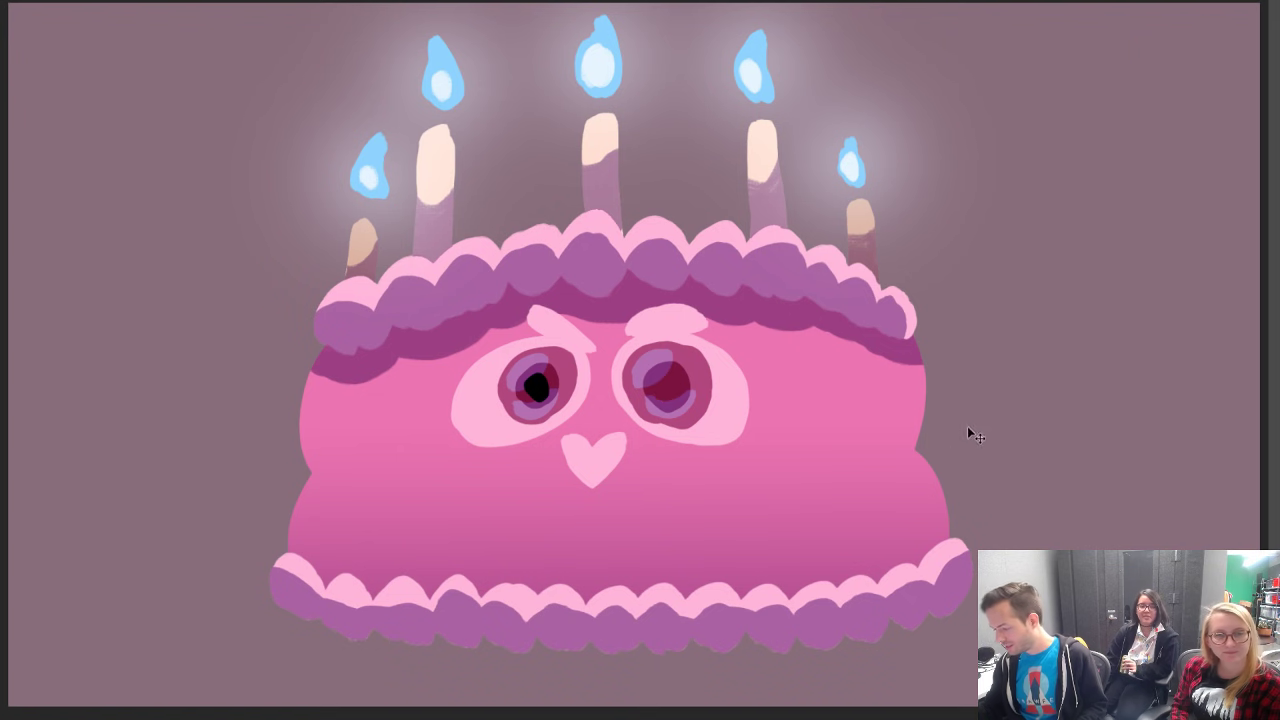
key(ctrl+z)
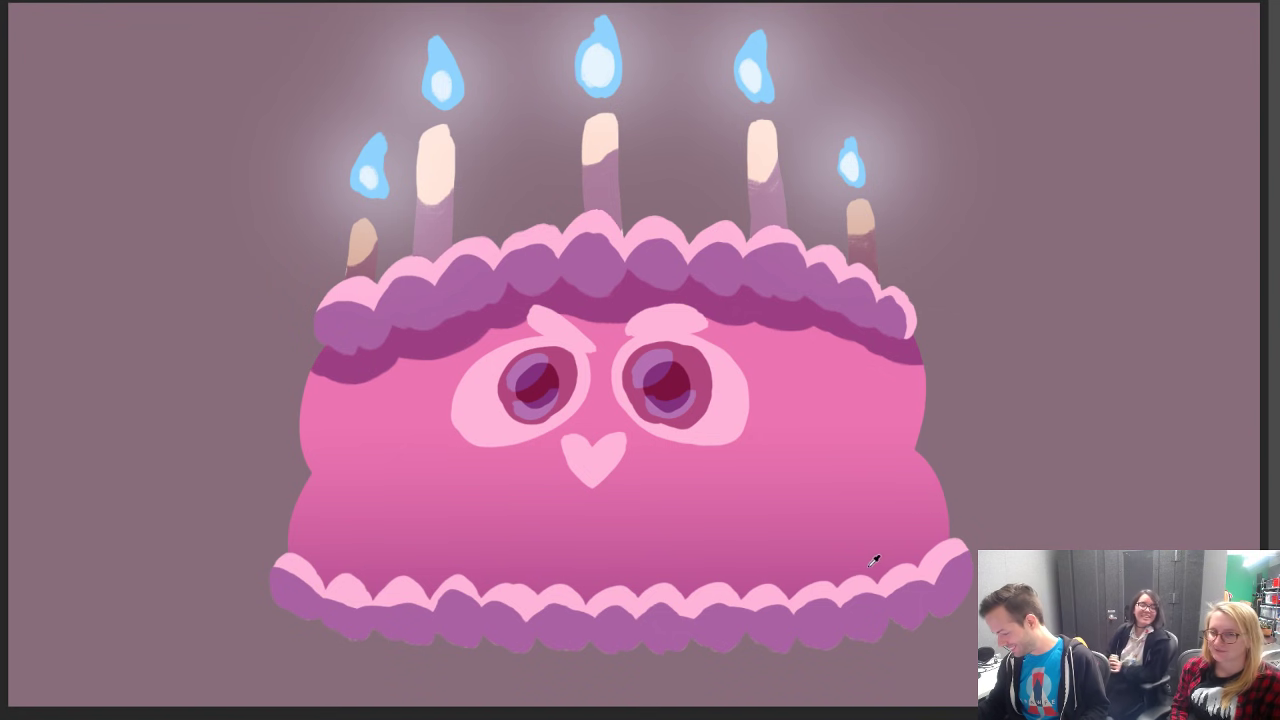
Step: Select the heart below the eyes, paint its lower tip dark pink, and try soft shading on its upper part
click(604, 458)
key(b)
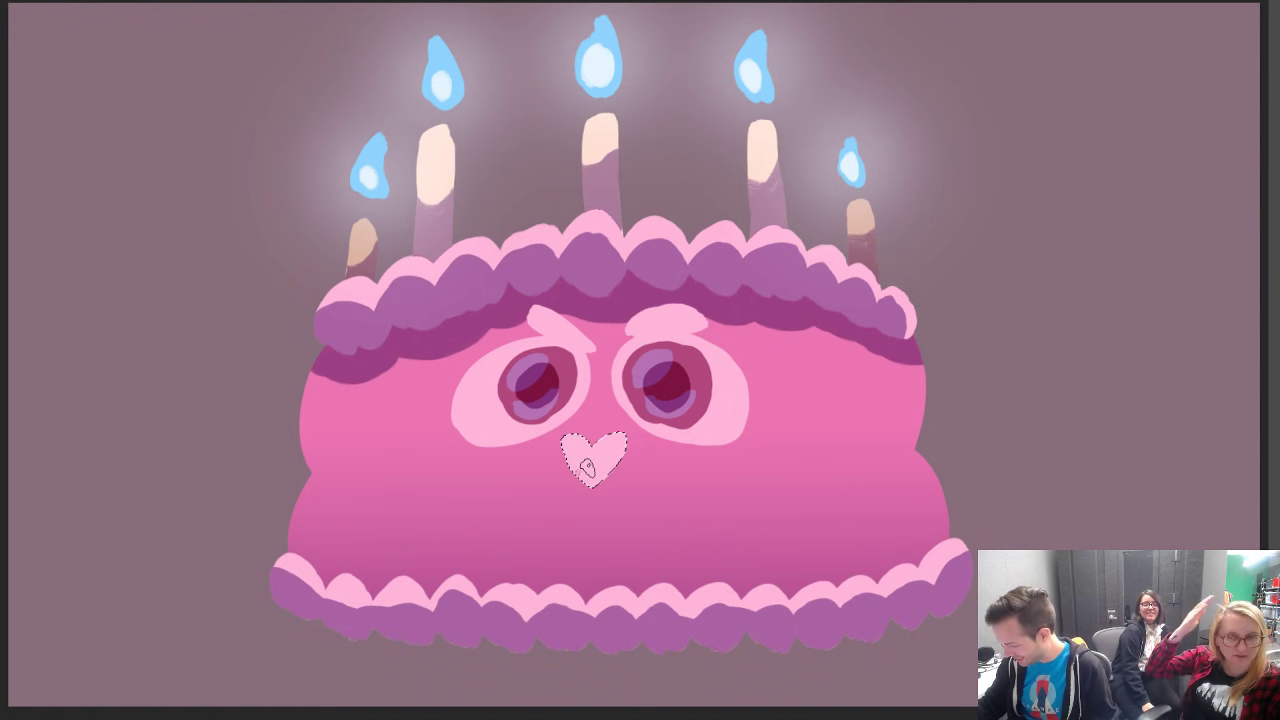
mouse_move(588, 468)
mouse_down()
mouse_move(604, 480)
mouse_move(578, 470)
mouse_move(605, 462)
mouse_up()
key(ctrl+d)
key(l)
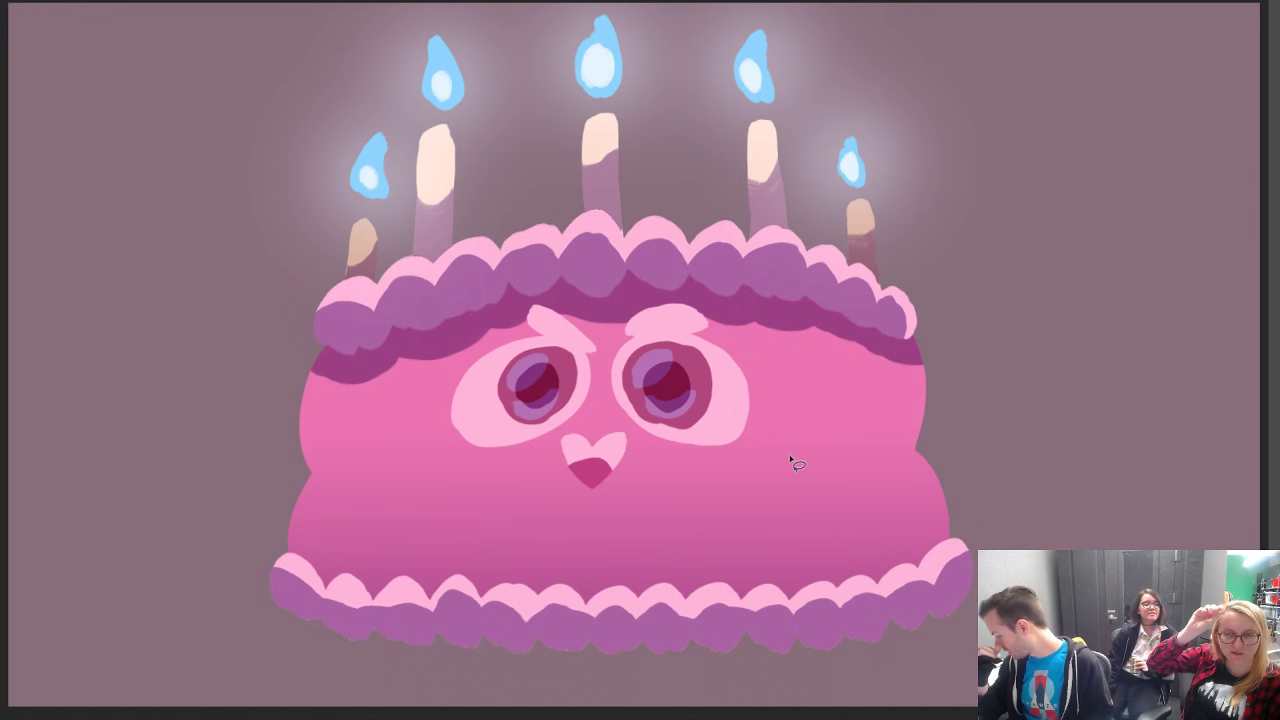
click(617, 449)
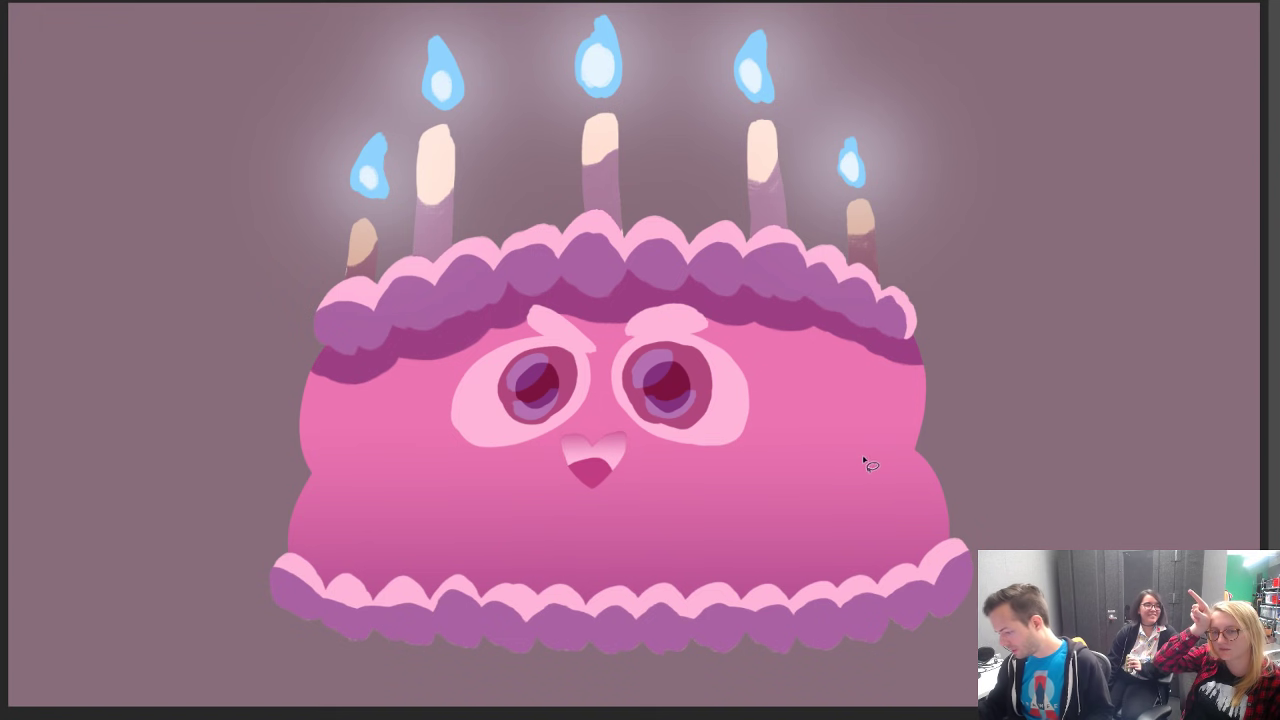
key(ctrl+d)
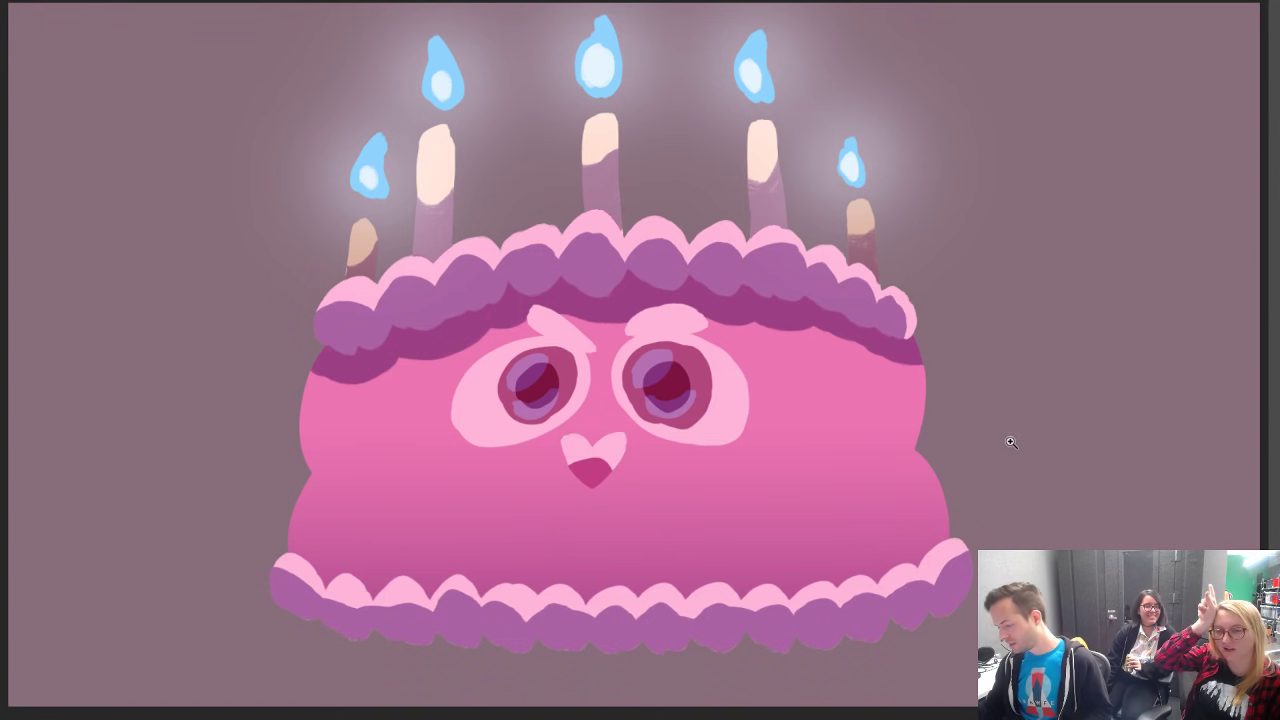
Step: Undo the dark tip and shading on the heart below the eyes
key(ctrl+z)
key(ctrl+z)
key(ctrl+z)
key(ctrl+z)
key(ctrl+z)
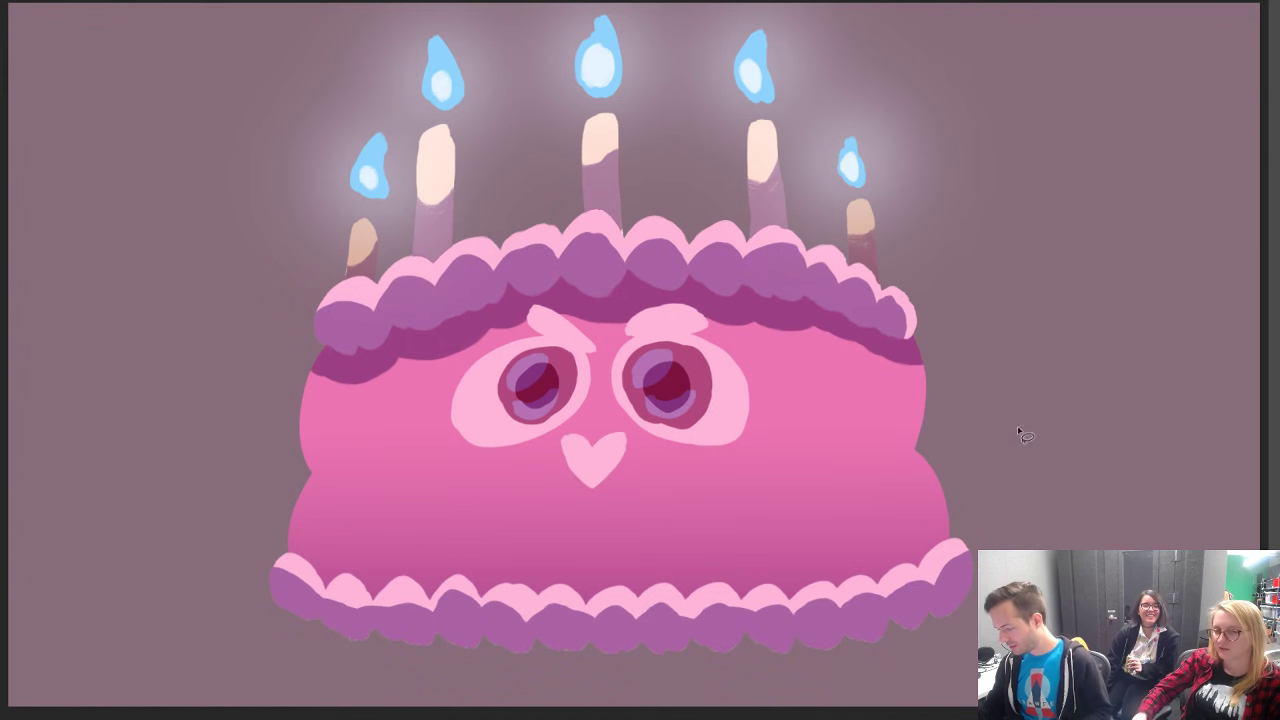
Step: Darken the mauve background by applying Hue/Saturation with a lightness of -41
key(ctrl+d)
key(ctrl+minus)
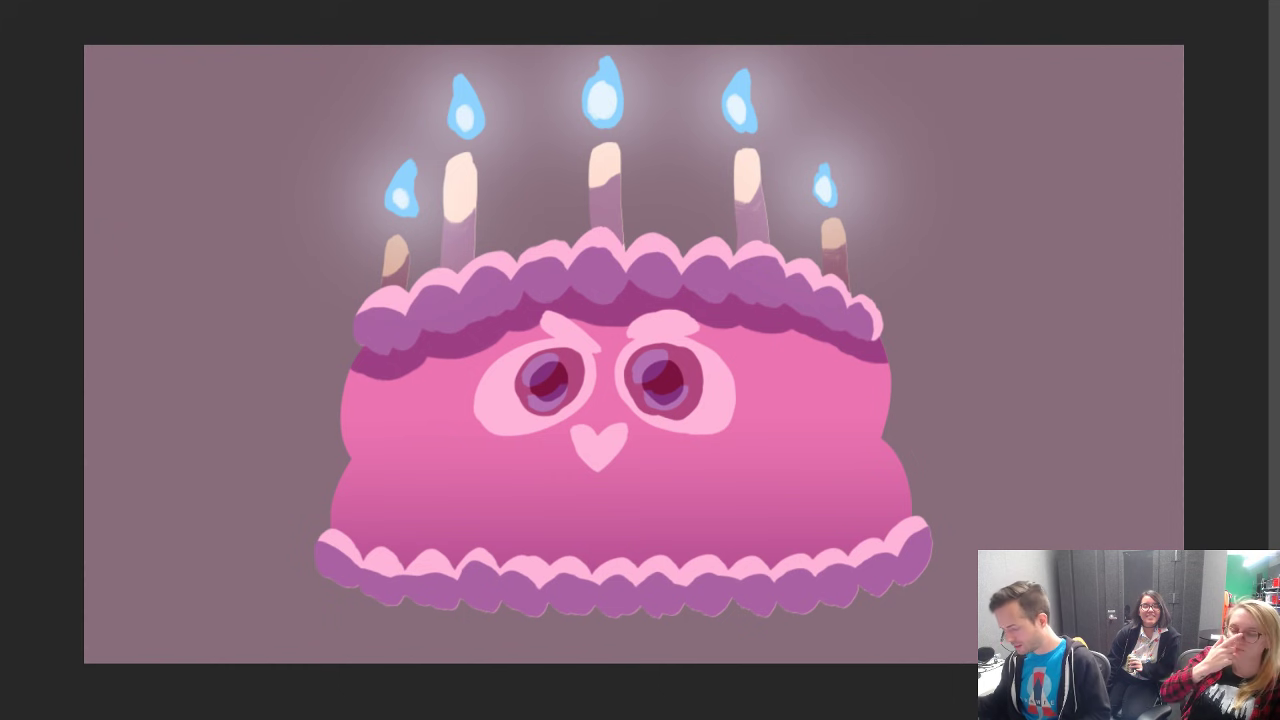
key(ctrl+u)
drag(1052, 330, 1020, 327)
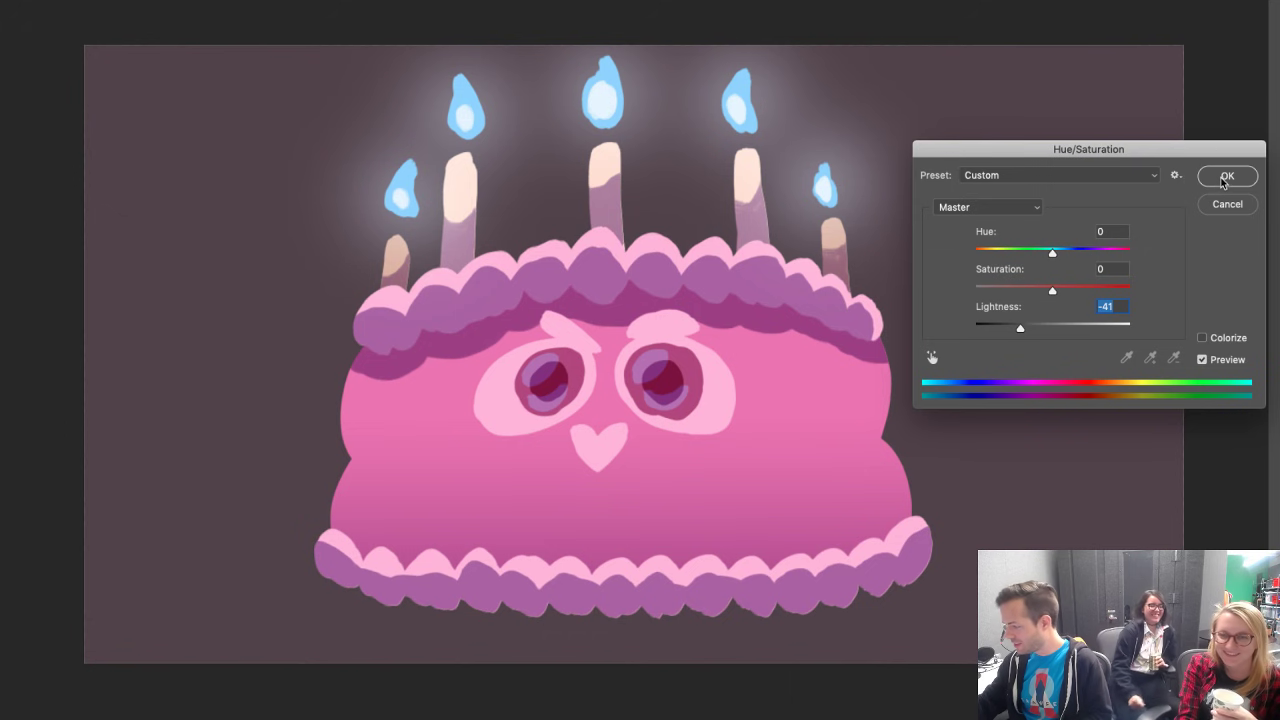
click(1216, 178)
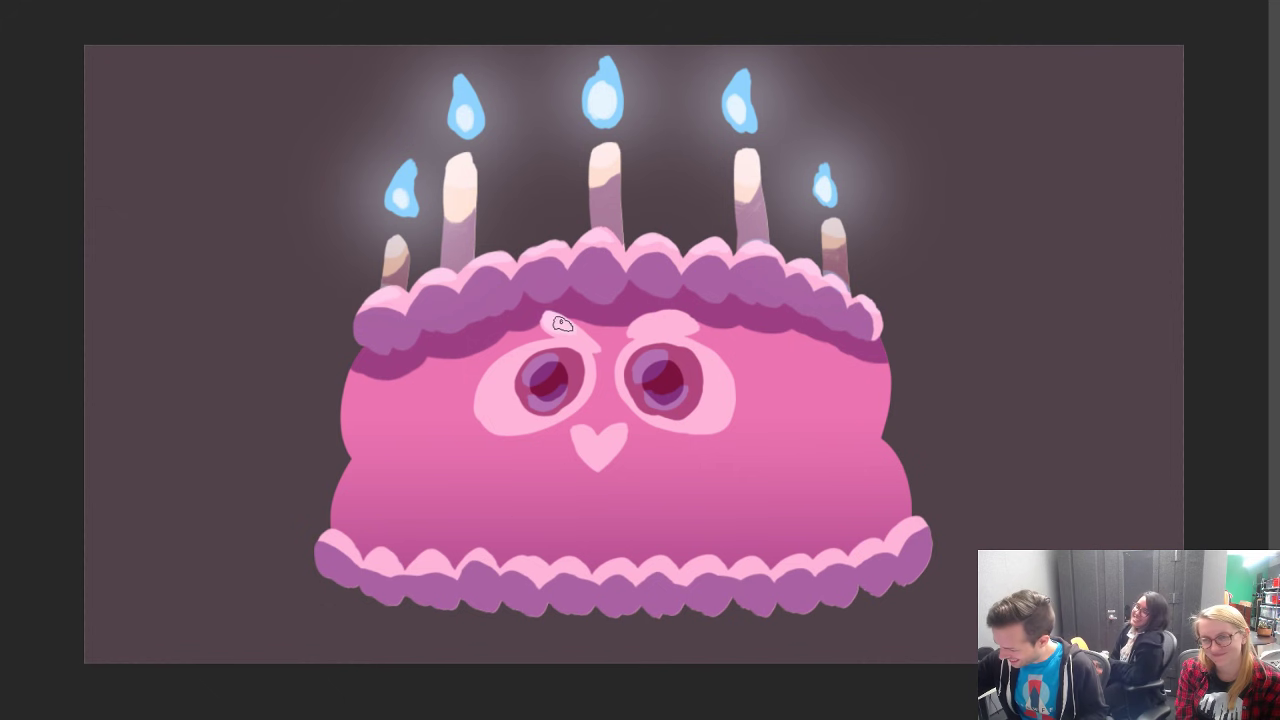
Step: Paint pale pink highlights on the eyebrows and lower frosting, plus a soft pink oval on each cheek
drag(551, 323, 596, 348)
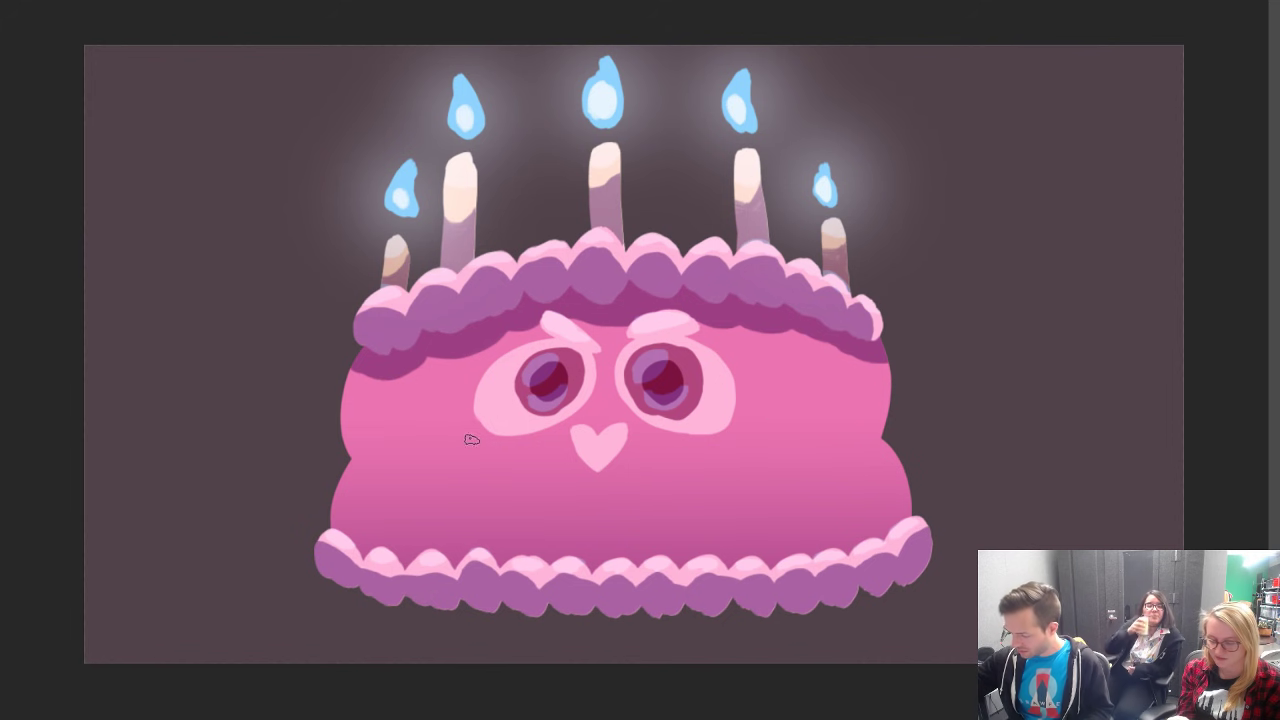
drag(475, 442, 453, 438)
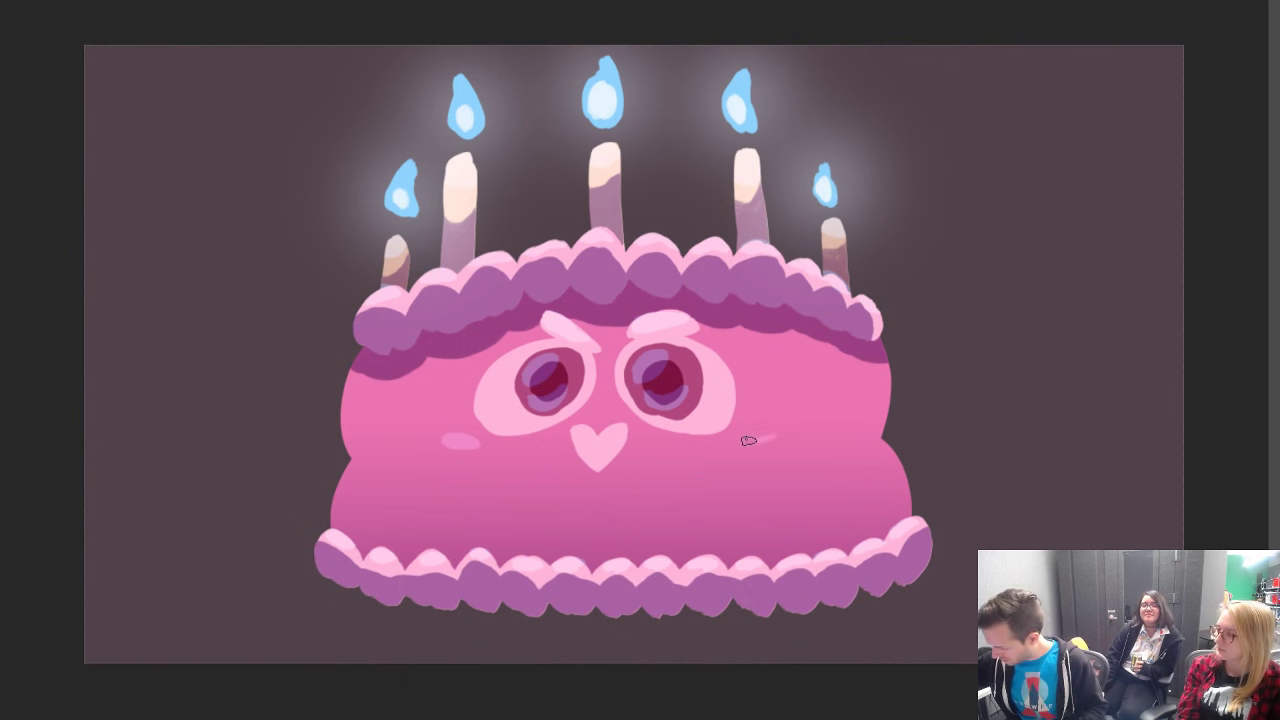
mouse_move(755, 438)
mouse_down()
mouse_move(766, 437)
mouse_move(751, 436)
mouse_up()
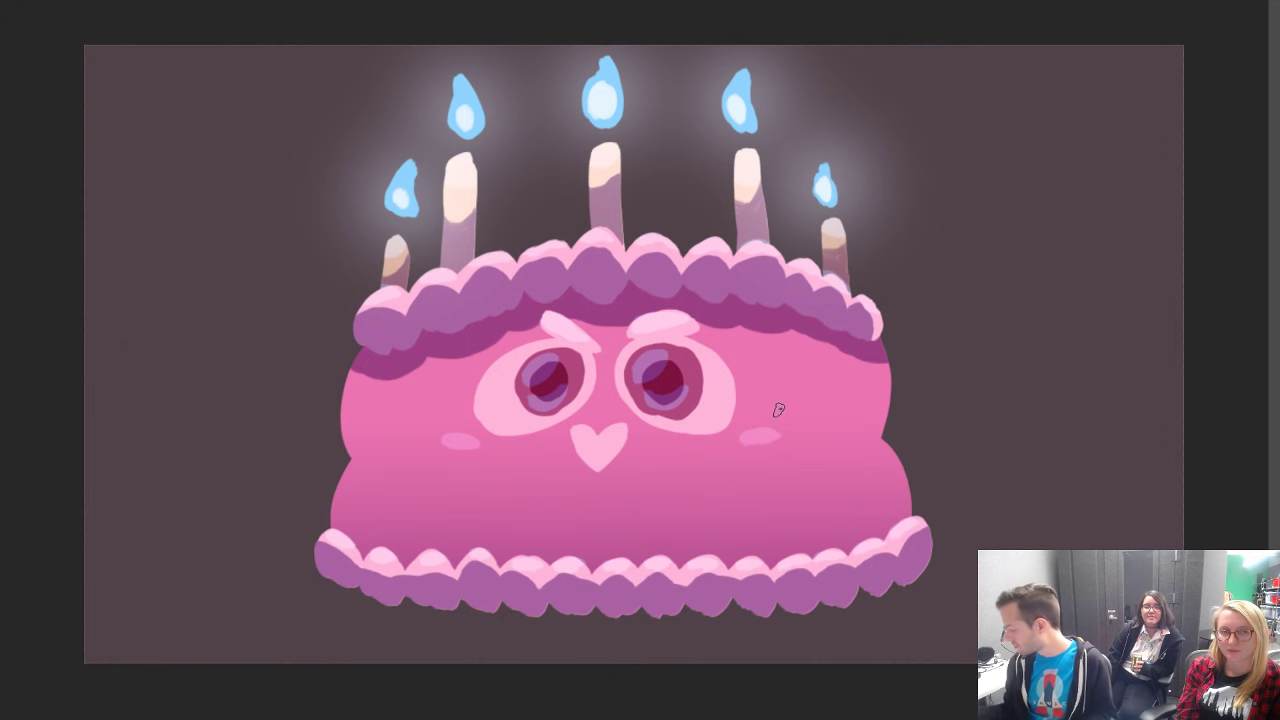
Step: Turn the background solid black by lowering its lightness with Hue/Saturation
key(ctrl+u)
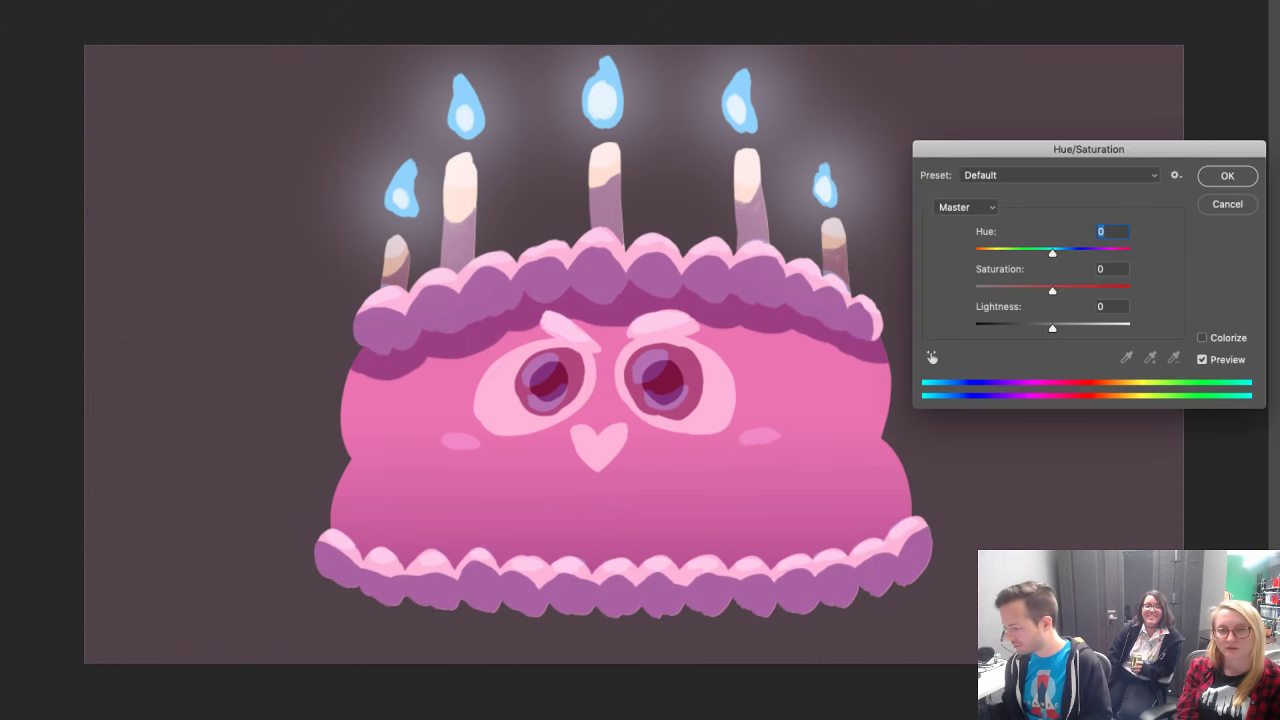
drag(1049, 329, 969, 357)
click(1226, 186)
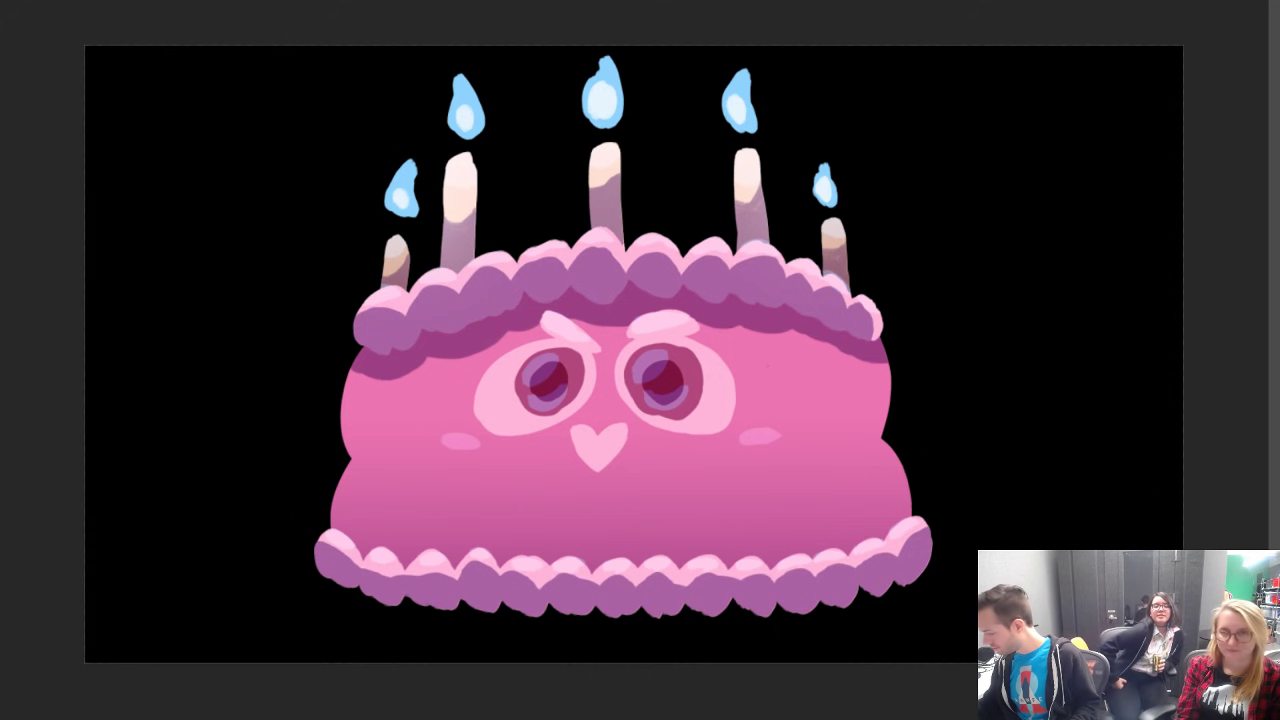
key(ctrl+z)
key(ctrl+z)
key(ctrl+z)
key(ctrl+z)
key(ctrl+z)
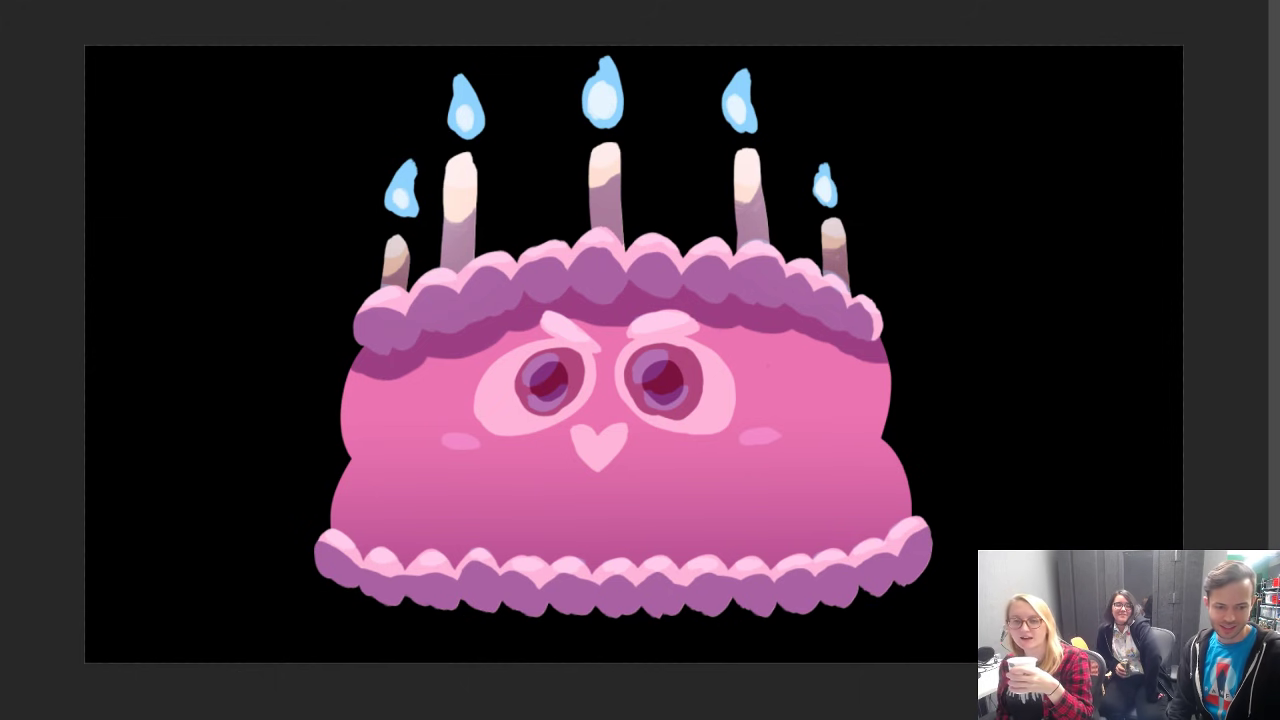
Step: Switch to the blank canvas document and choose the Kyle's Ultimate Pastel Palooza brush from Dry Media Brushes
key(ctrl+Tab)
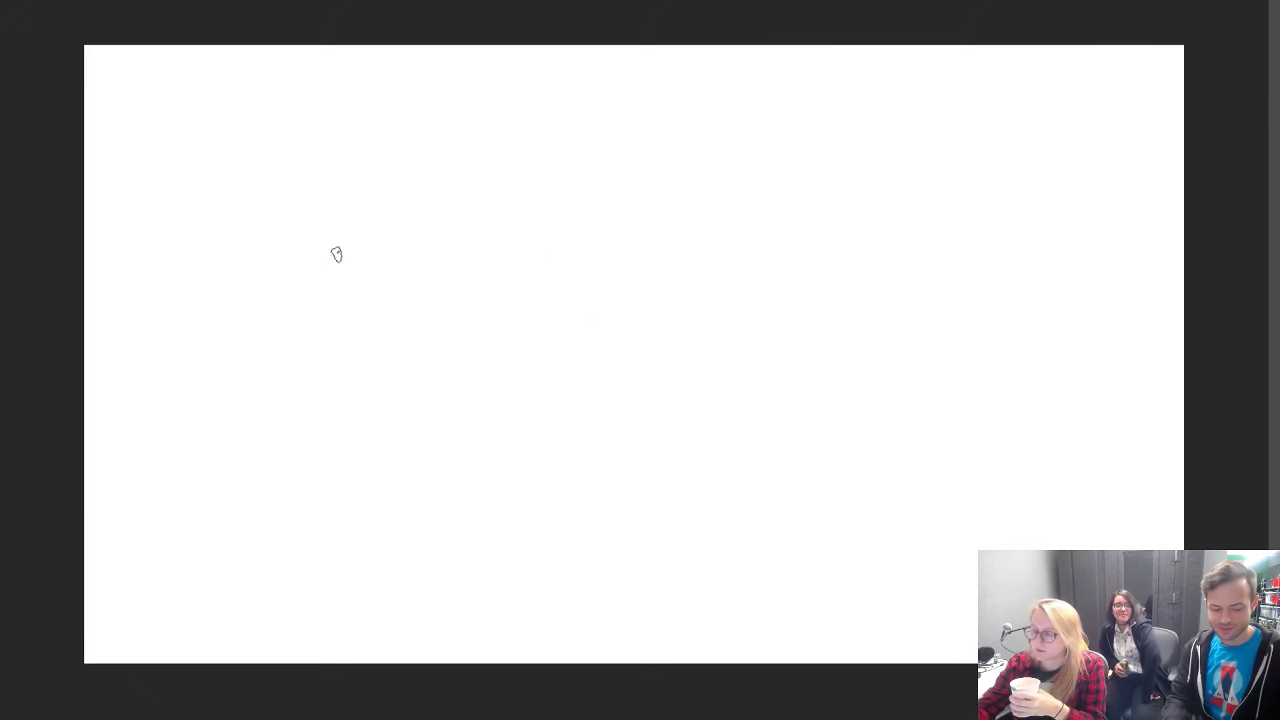
right_click(16, 160)
click(16, 156)
right_click(562, 268)
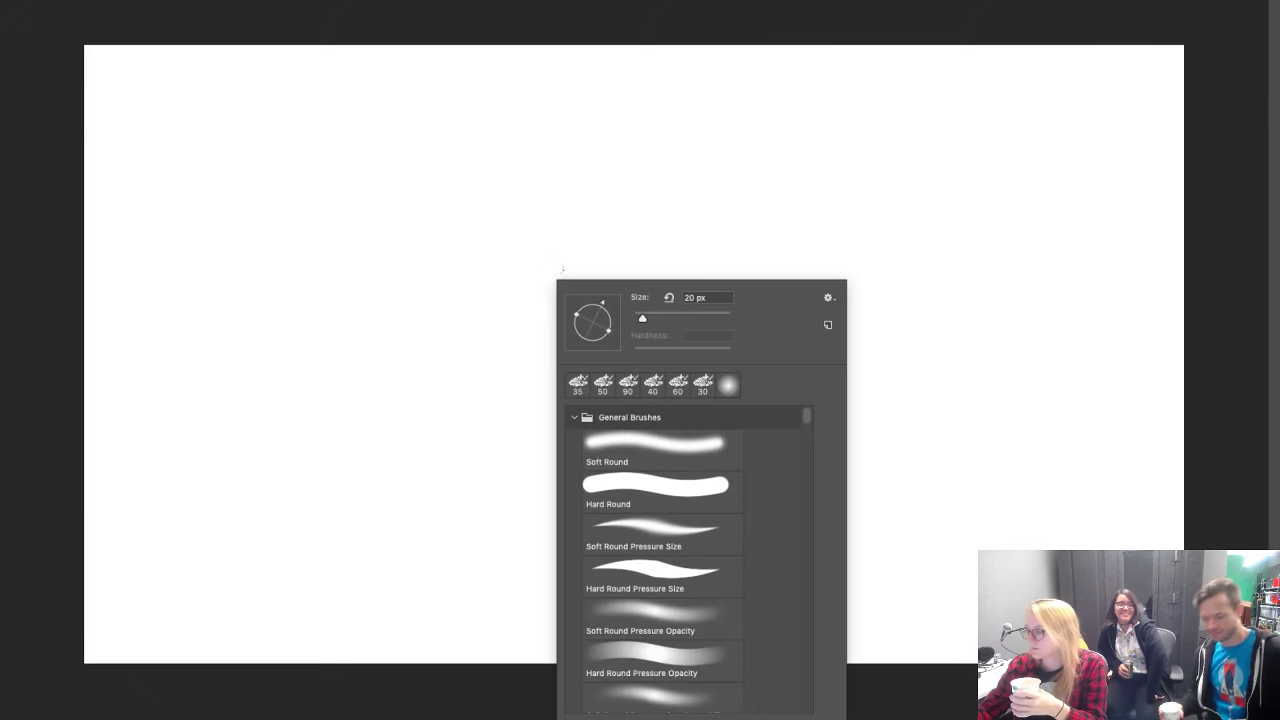
click(571, 417)
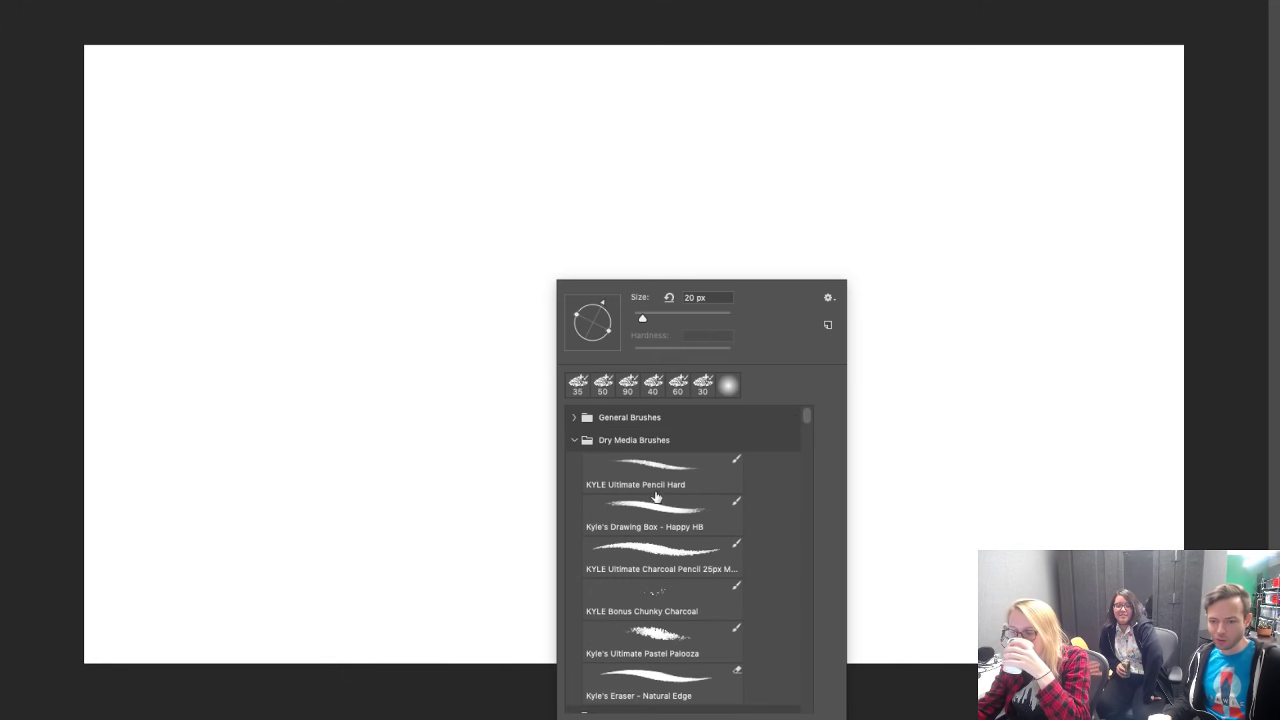
click(580, 440)
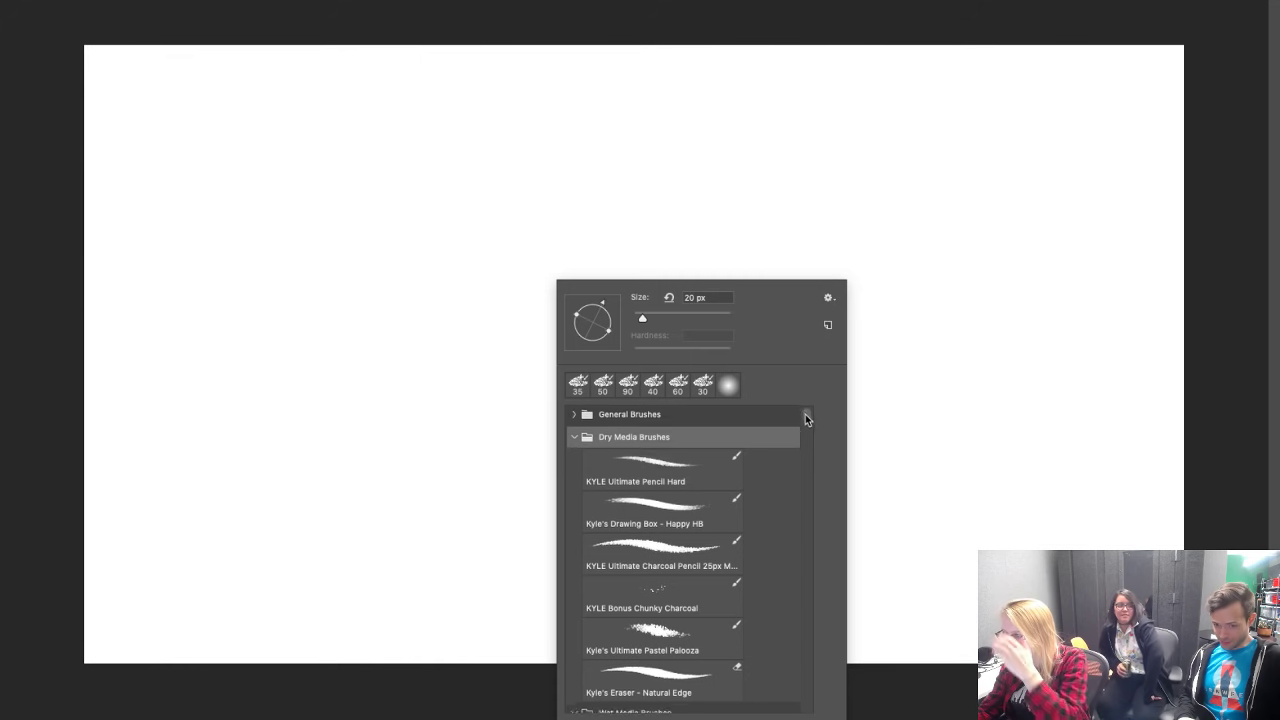
drag(805, 414, 806, 432)
scroll(805, 430, down, 2)
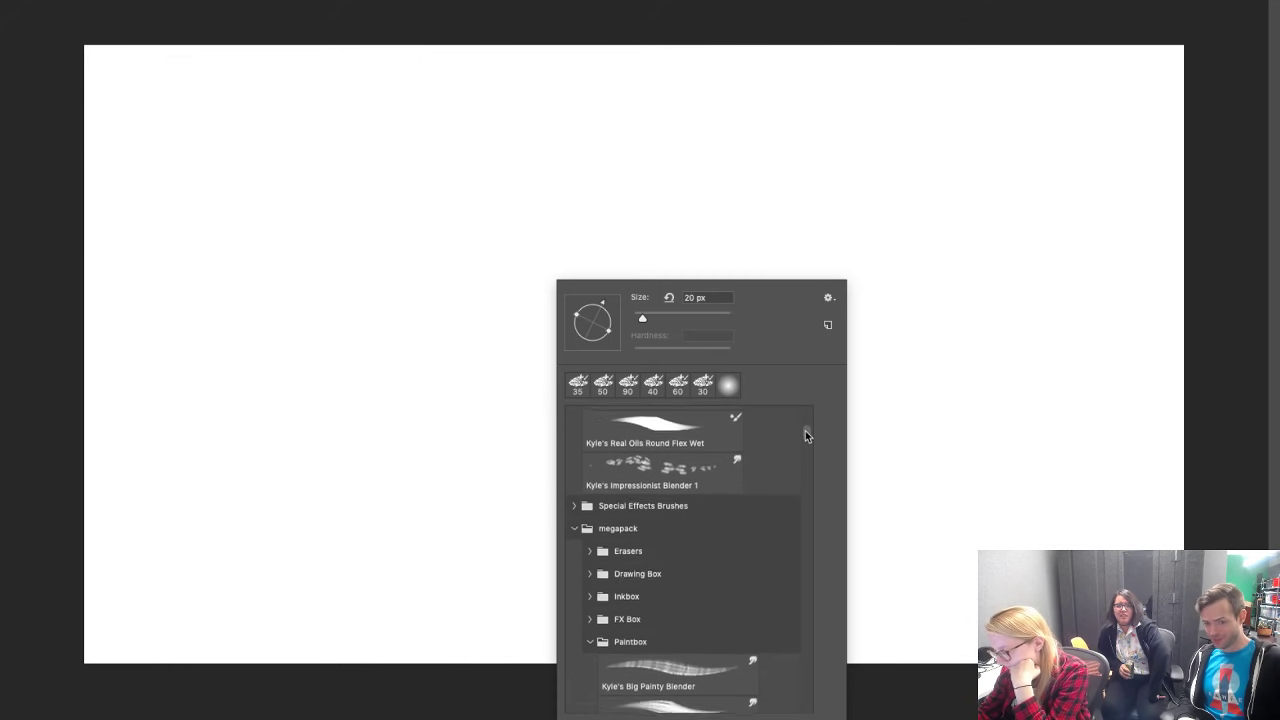
click(590, 655)
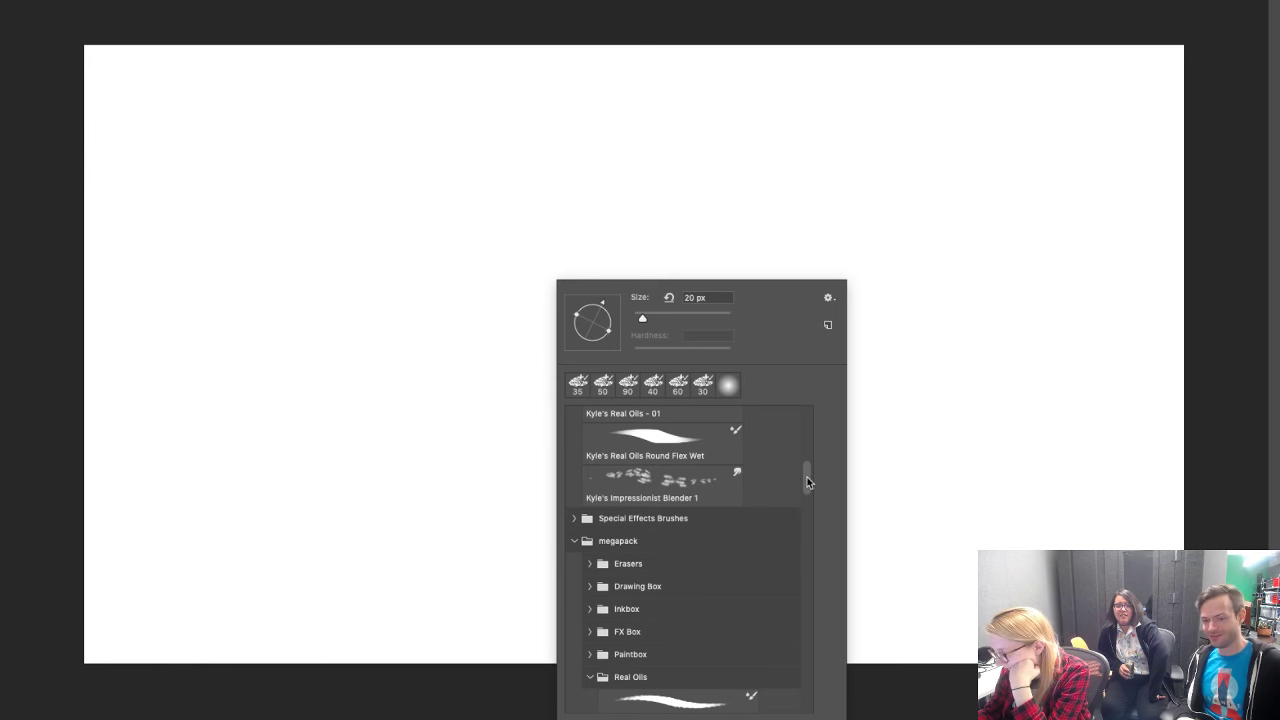
drag(807, 482, 811, 434)
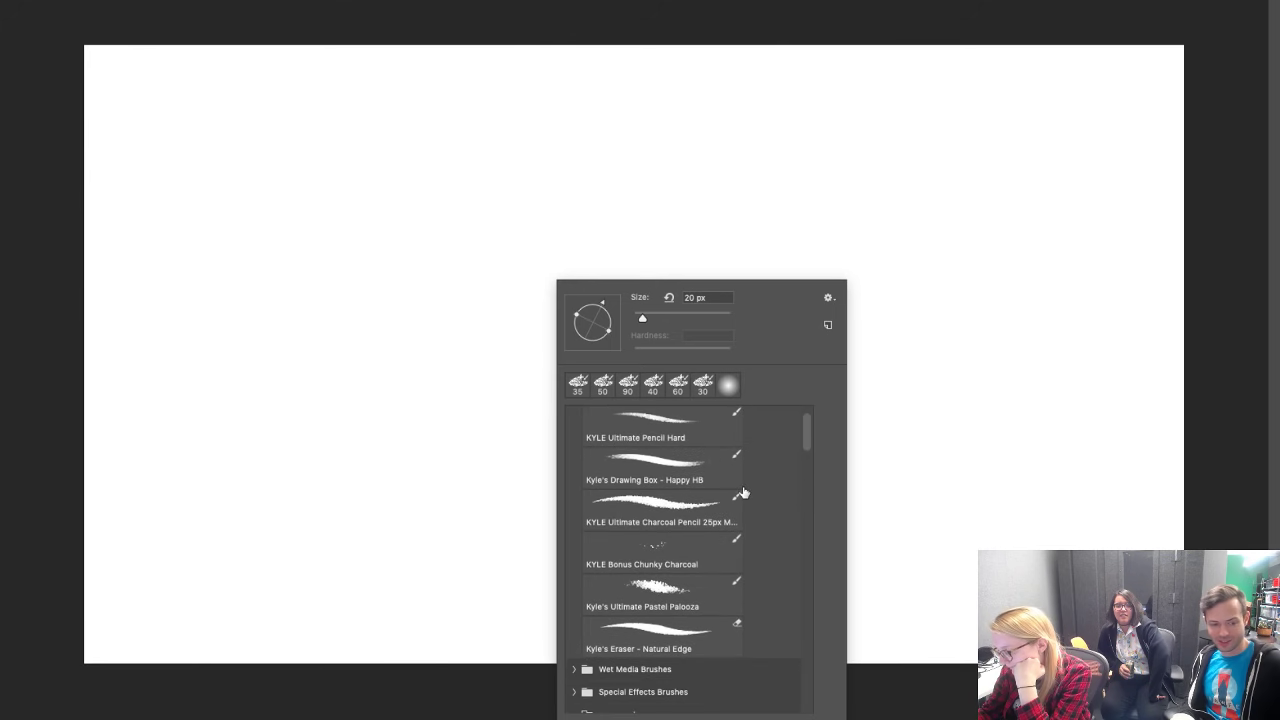
click(686, 595)
click(527, 466)
Step: Try the pastel brush with two strokes across the blank canvas and undo both
drag(405, 455, 612, 350)
mouse_move(563, 457)
mouse_down()
mouse_move(723, 460)
mouse_move(1020, 258)
mouse_up()
key(ctrl+z)
key(ctrl+z)
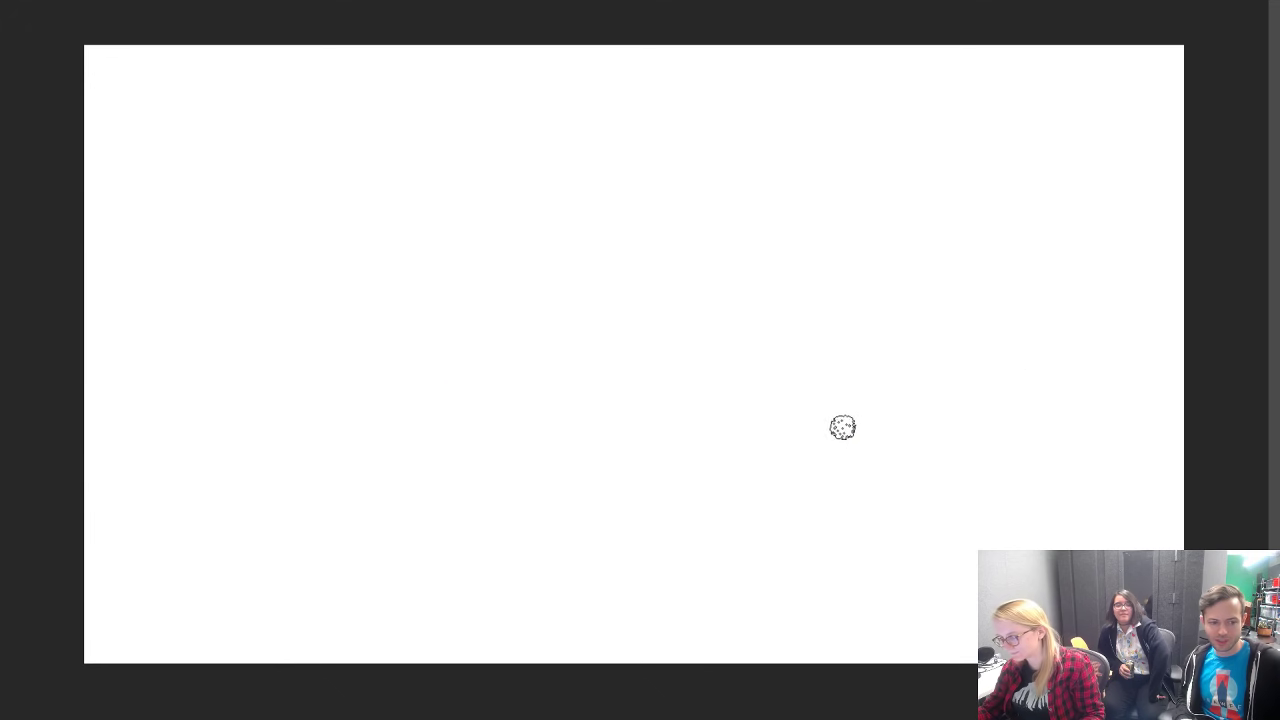
Step: Collapse the Dry Media Brushes and Real Oils folders in the brush preset list
right_click(840, 430)
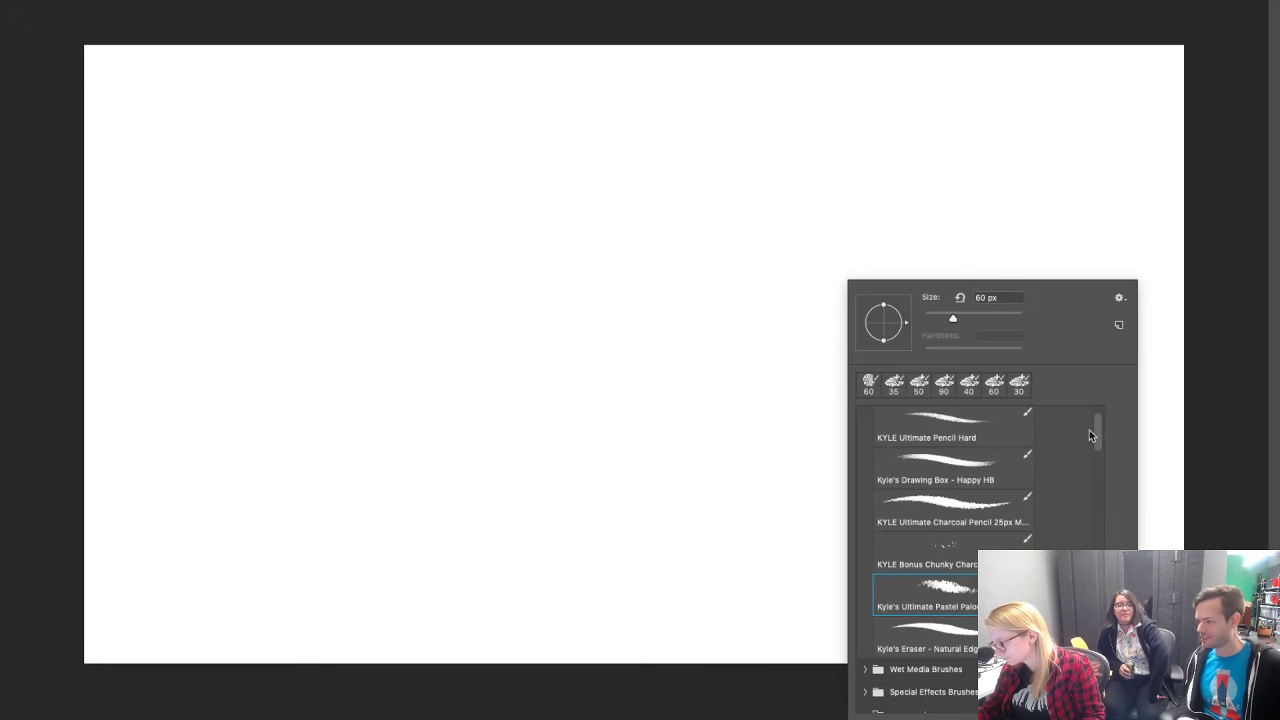
scroll(1090, 435, up, 2)
click(867, 438)
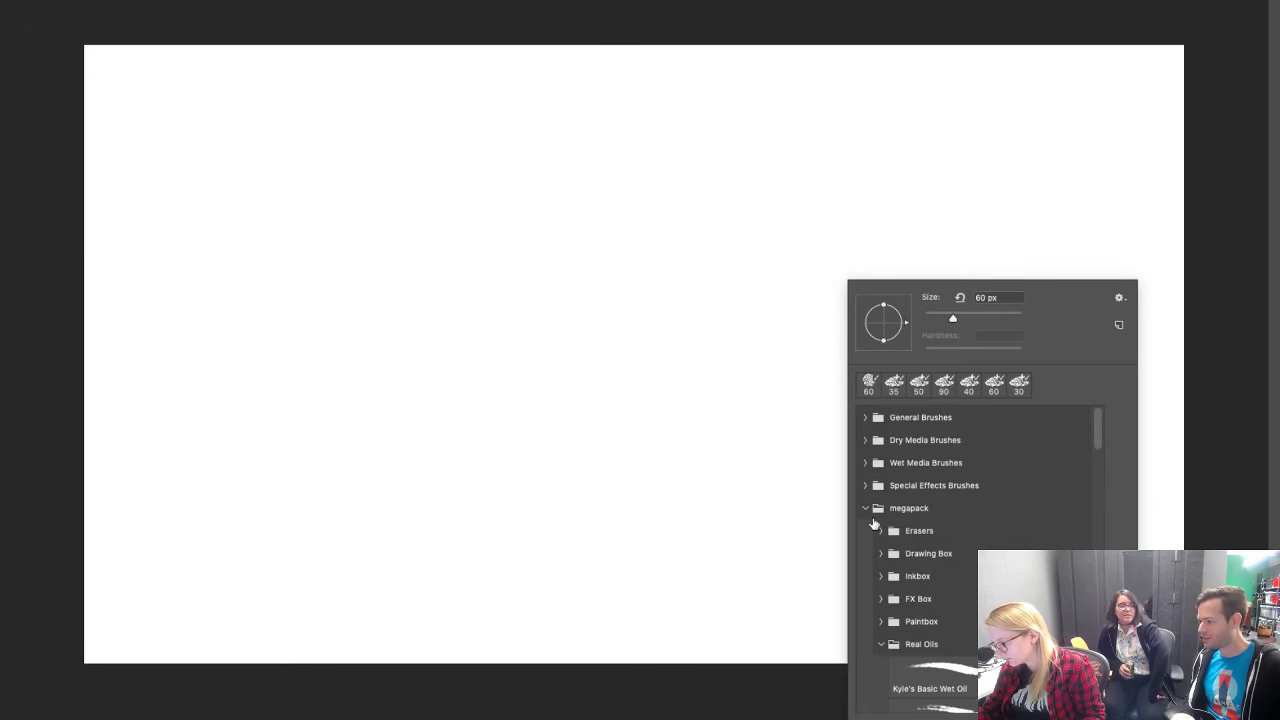
click(881, 645)
scroll(1097, 440, down, 2)
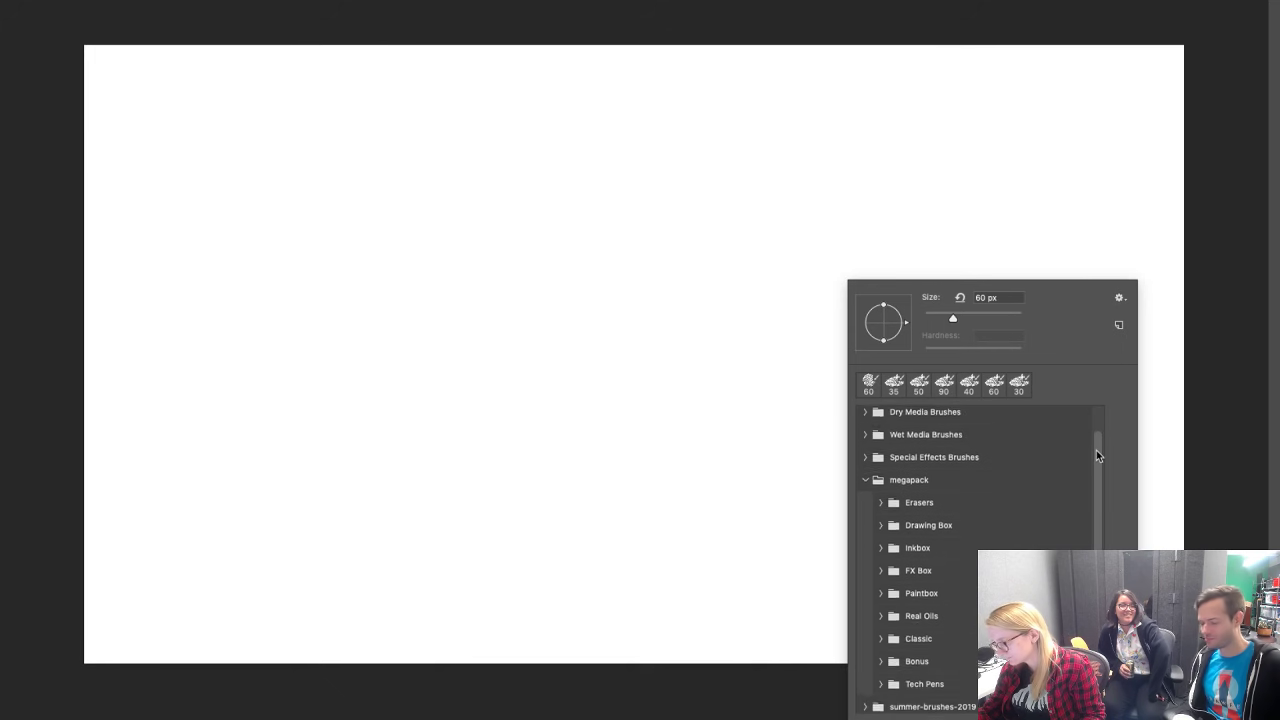
click(549, 174)
Step: Sketch a pastel figure with an angular head, ears, curly hair, a bent arm and crouching legs
mouse_move(549, 176)
mouse_down()
mouse_move(594, 289)
mouse_move(611, 294)
mouse_move(663, 263)
mouse_move(665, 157)
mouse_up()
drag(546, 147, 548, 178)
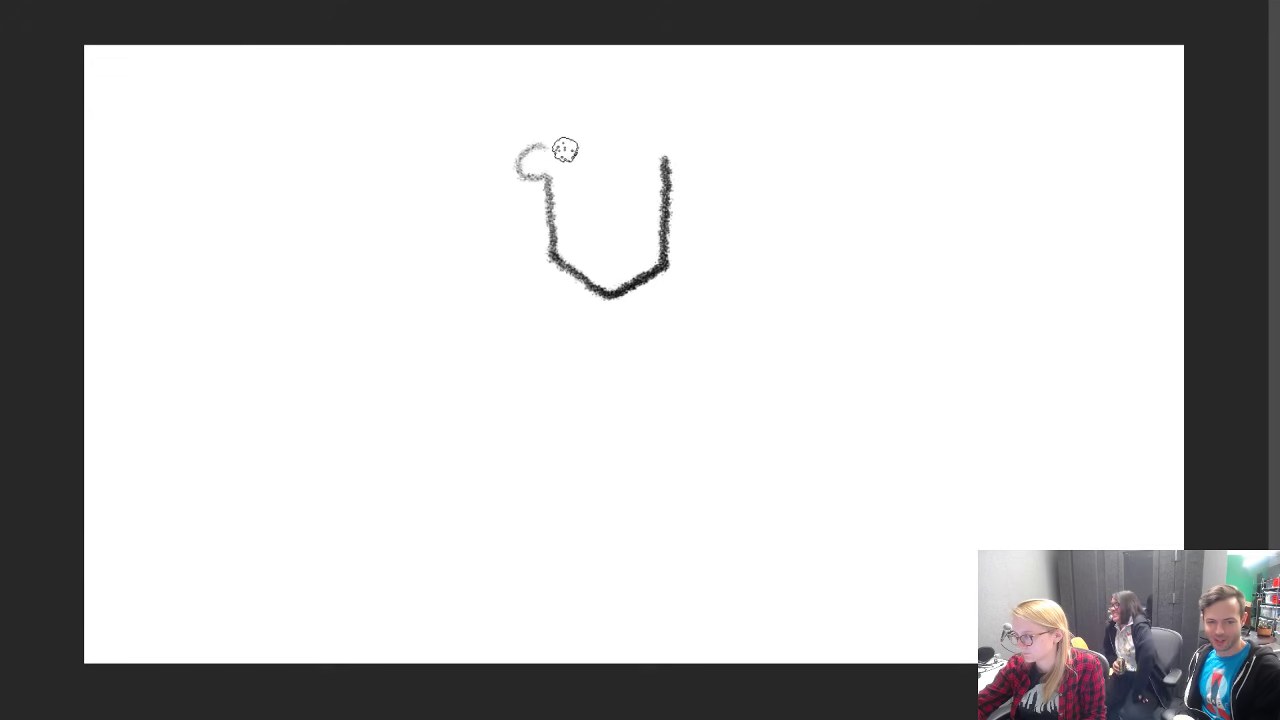
mouse_move(655, 136)
mouse_down()
mouse_move(680, 139)
mouse_move(669, 152)
mouse_up()
mouse_move(568, 123)
mouse_down()
mouse_move(581, 104)
mouse_move(647, 134)
mouse_up()
mouse_move(530, 200)
mouse_down()
mouse_move(451, 205)
mouse_move(359, 252)
mouse_move(357, 340)
mouse_move(324, 373)
mouse_move(374, 352)
mouse_move(380, 272)
mouse_move(410, 248)
mouse_move(521, 235)
mouse_move(543, 263)
mouse_move(511, 247)
mouse_move(516, 418)
mouse_move(431, 450)
mouse_move(412, 480)
mouse_move(466, 570)
mouse_move(428, 600)
mouse_move(503, 566)
mouse_move(502, 480)
mouse_move(585, 463)
mouse_move(631, 478)
mouse_up()
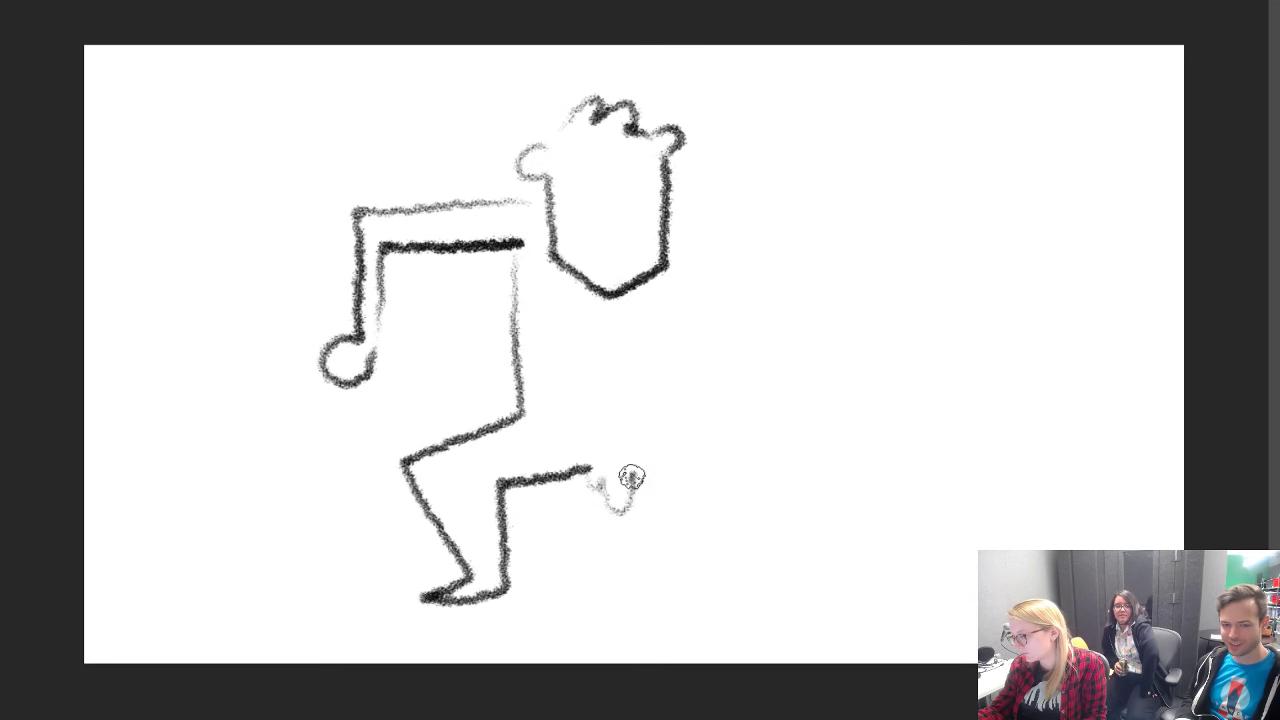
key(ctrl+z)
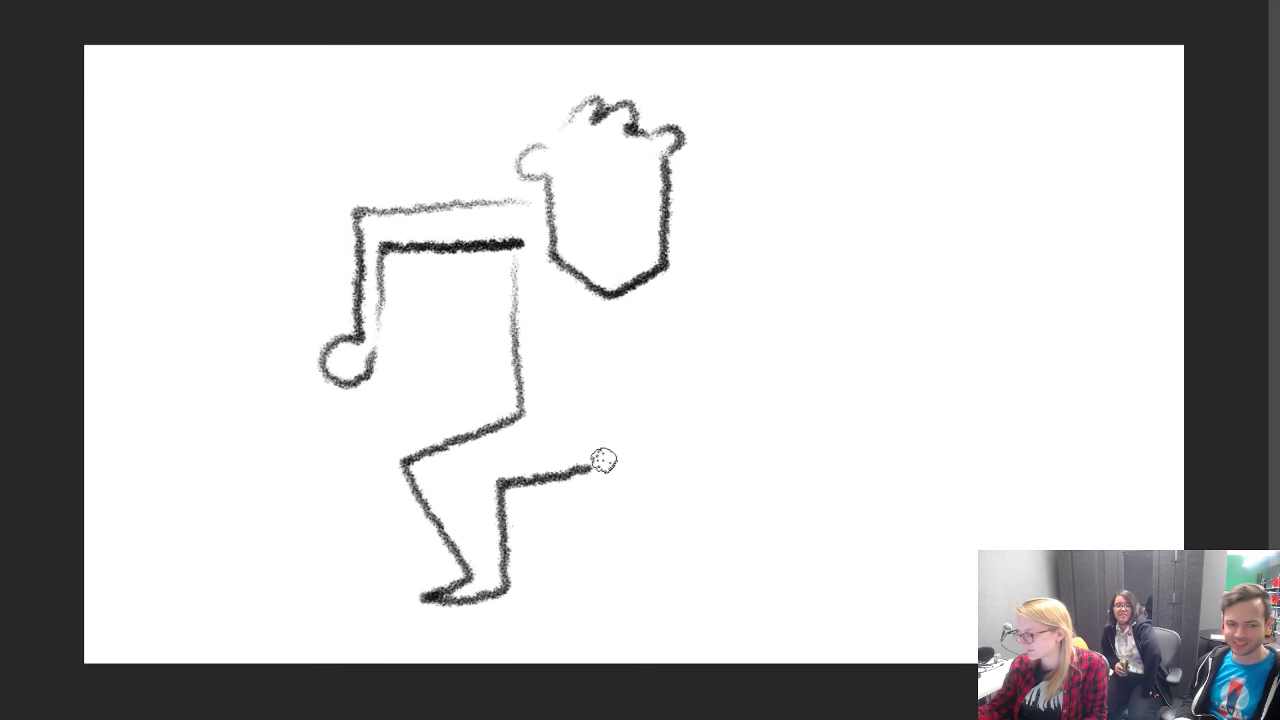
mouse_move(603, 459)
mouse_down()
mouse_move(606, 486)
mouse_move(629, 497)
mouse_move(657, 462)
mouse_up()
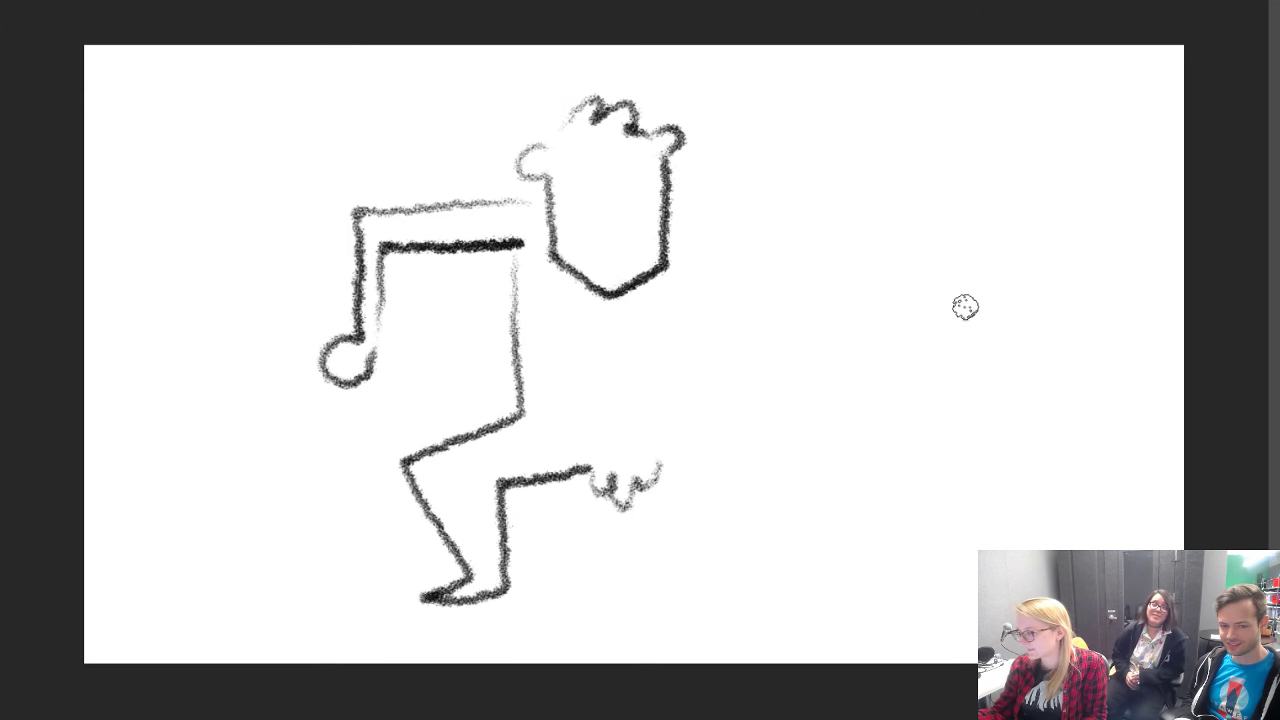
Step: Undo every stroke of the pastel figure sketch to clear the canvas
key(ctrl+z)
key(ctrl+z)
key(ctrl+z)
key(ctrl+z)
key(ctrl+z)
key(ctrl+z)
key(ctrl+z)
key(ctrl+z)
key(ctrl+z)
key(ctrl+z)
key(ctrl+z)
key(ctrl+z)
key(ctrl+z)
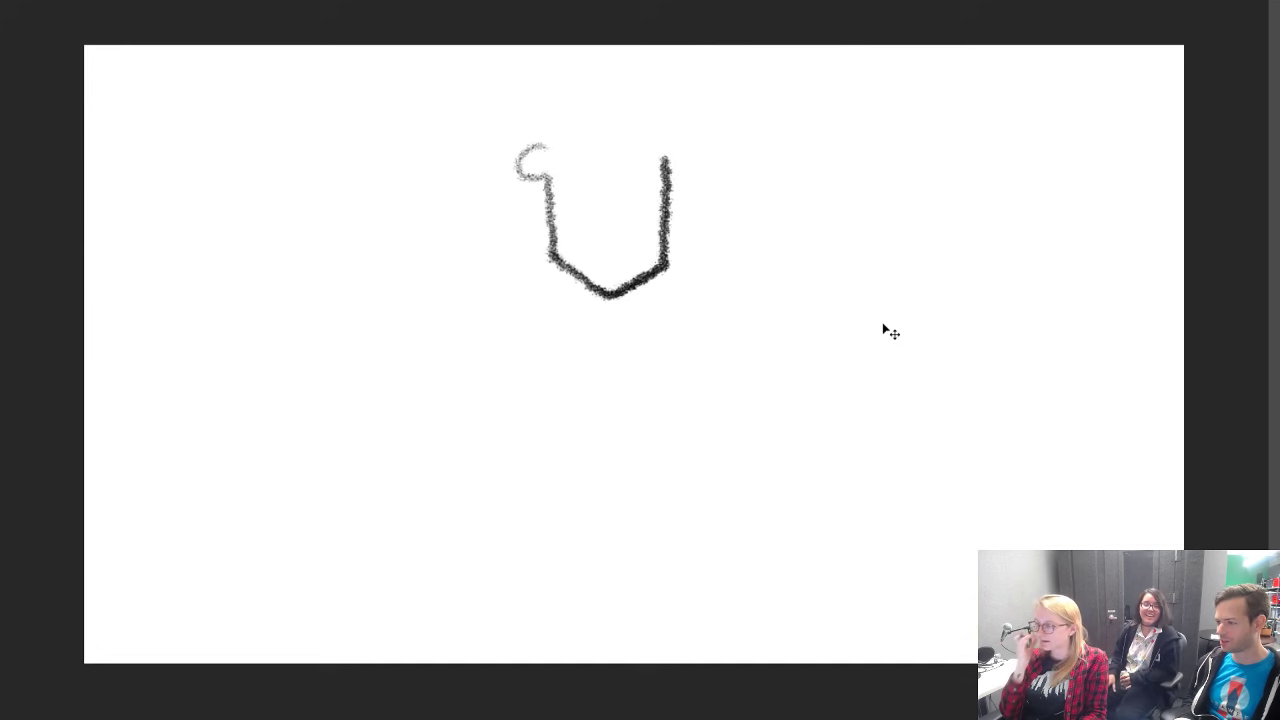
Step: Try the Charcoal Burn Big brush from the megapack Drawing Box folder with two strokes and undo them
right_click(672, 236)
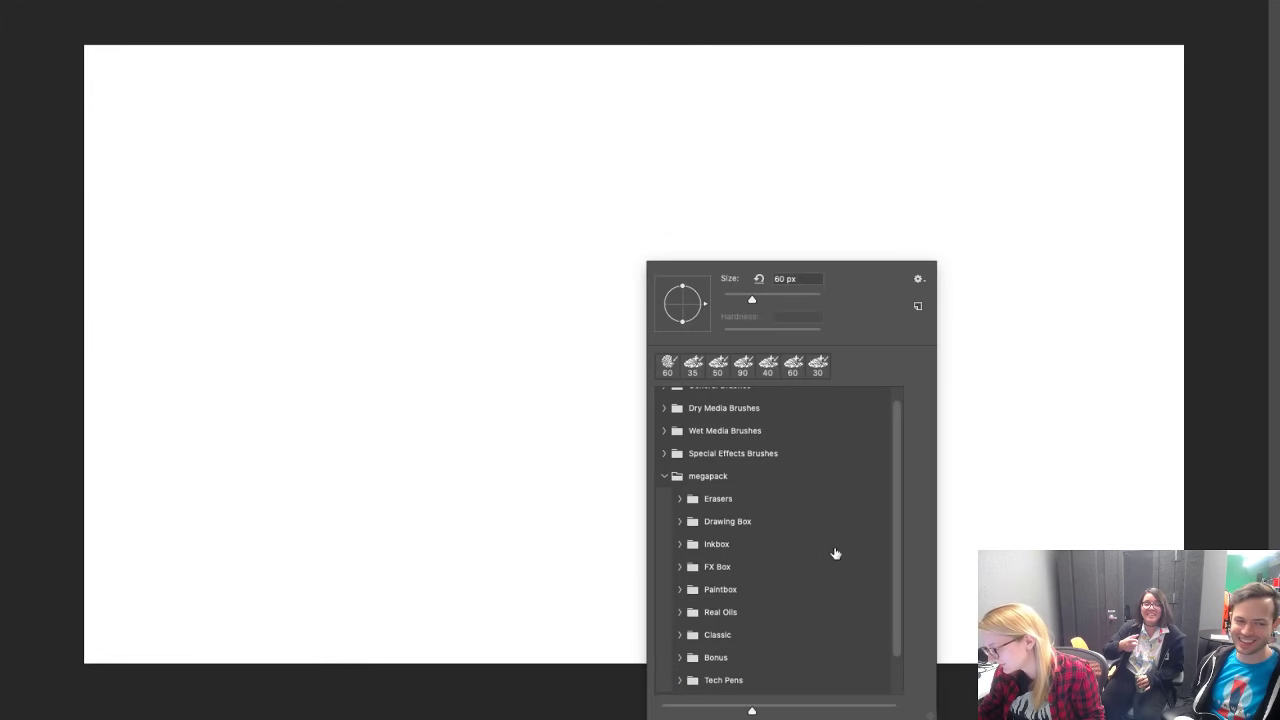
scroll(894, 511, down, 2)
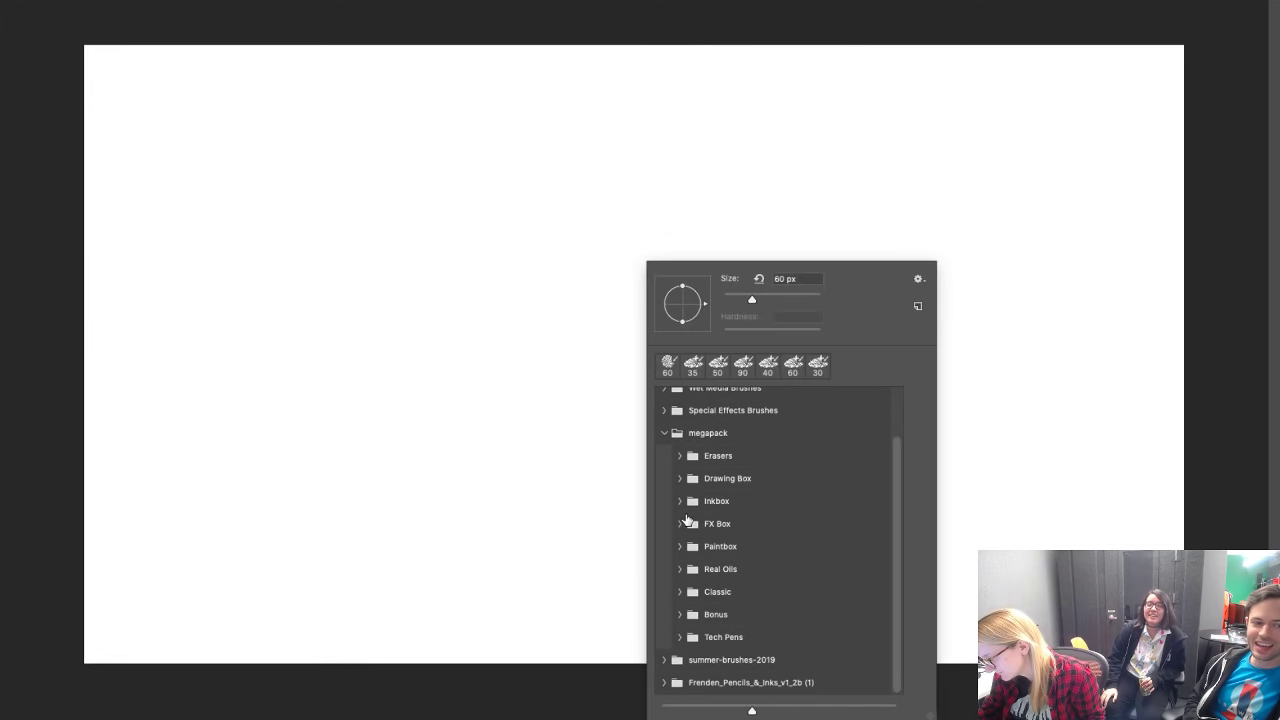
click(681, 478)
mouse_move(899, 402)
mouse_down()
mouse_move(893, 446)
mouse_move(894, 422)
mouse_up()
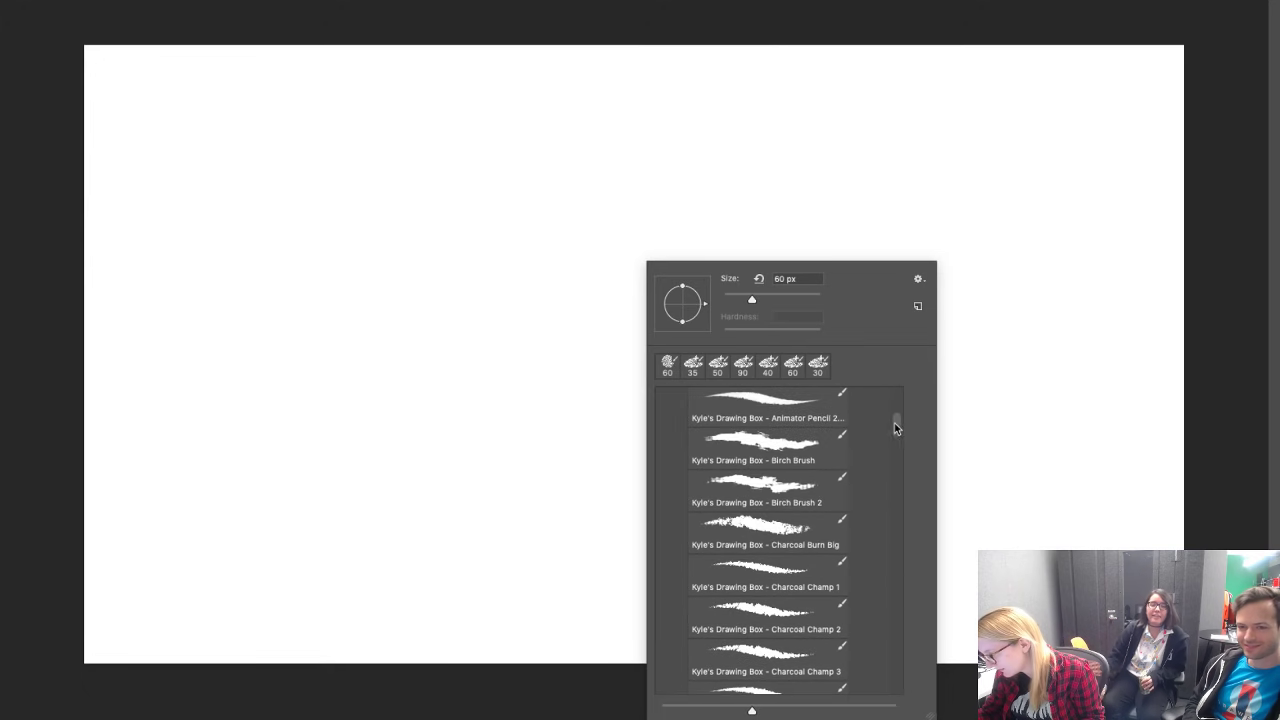
double_click(757, 528)
mouse_move(714, 543)
mouse_down()
mouse_move(869, 206)
mouse_move(765, 177)
mouse_up()
key(ctrl+z)
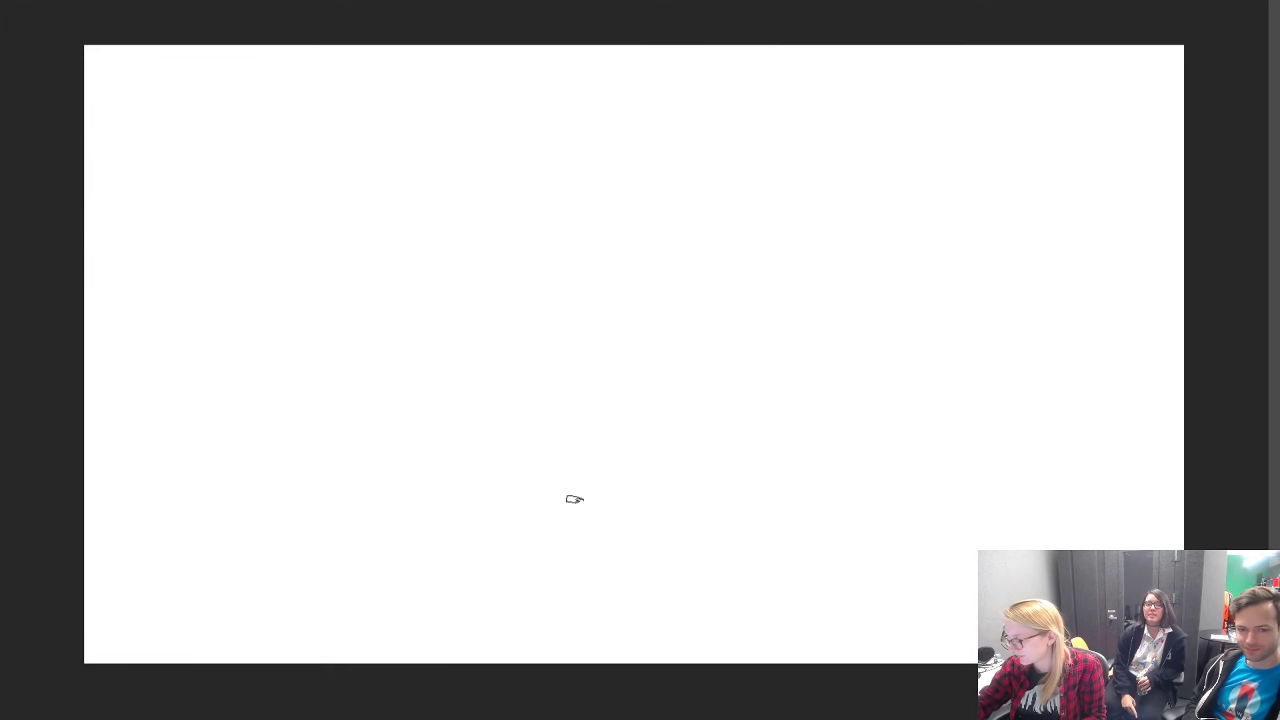
mouse_move(632, 502)
mouse_down()
mouse_move(677, 411)
mouse_move(705, 271)
mouse_up()
key(ctrl+z)
Step: Try the Drawing Box Charcoal Champ 1 brush with a test stroke and undo it
right_click(808, 380)
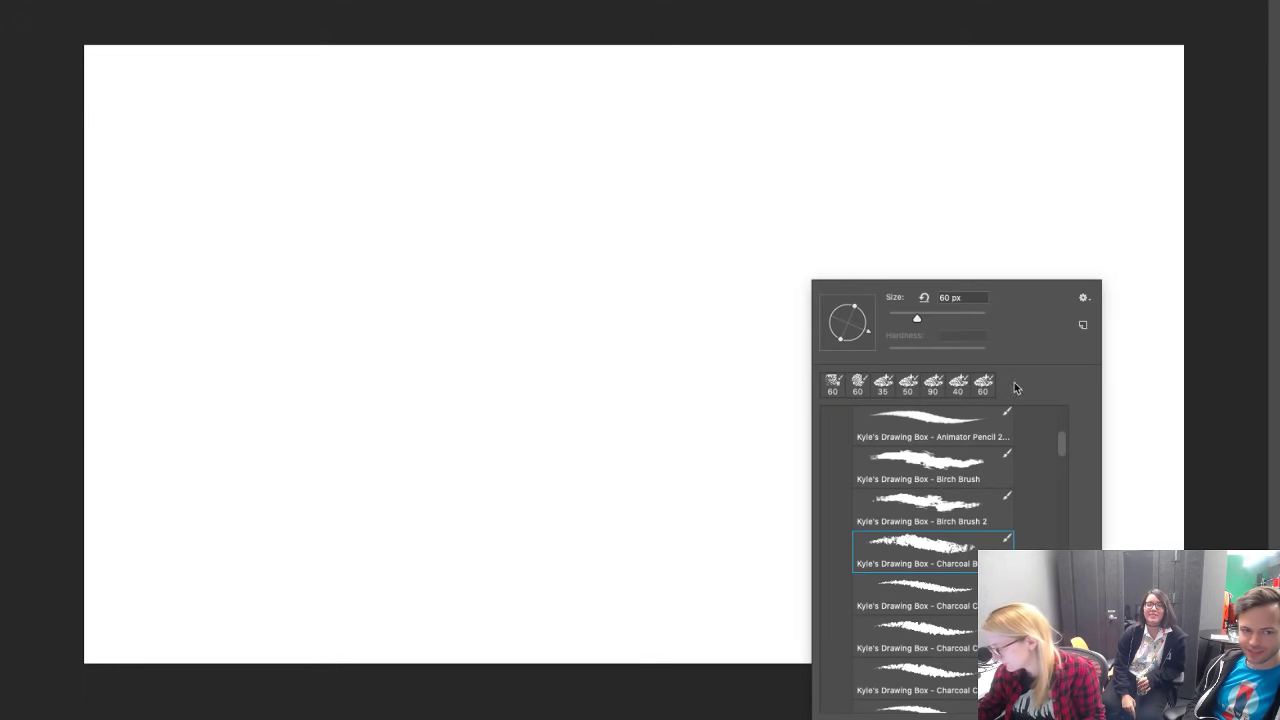
click(954, 589)
mouse_move(484, 480)
mouse_down()
mouse_move(671, 280)
mouse_move(726, 349)
mouse_move(586, 481)
mouse_move(843, 529)
mouse_move(845, 615)
mouse_up()
key(ctrl+z)
Step: Choose a rough-edged rectangular Drawing Box brush, reduce its size and undo the strokes made to test it
right_click(895, 402)
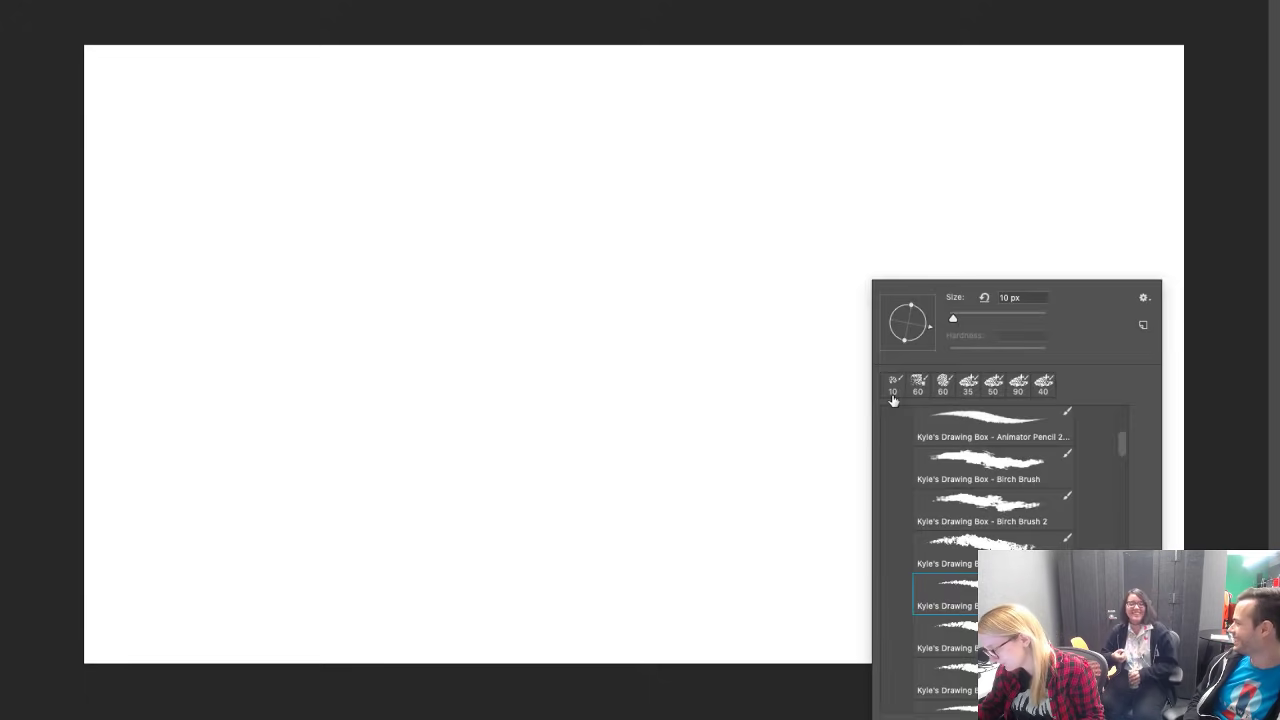
mouse_move(1120, 442)
mouse_down()
mouse_move(1121, 471)
mouse_move(1122, 436)
mouse_up()
click(1015, 493)
mouse_move(630, 548)
mouse_down()
mouse_move(506, 437)
mouse_move(554, 411)
mouse_move(1080, 357)
mouse_move(600, 480)
mouse_up()
key(ctrl+z)
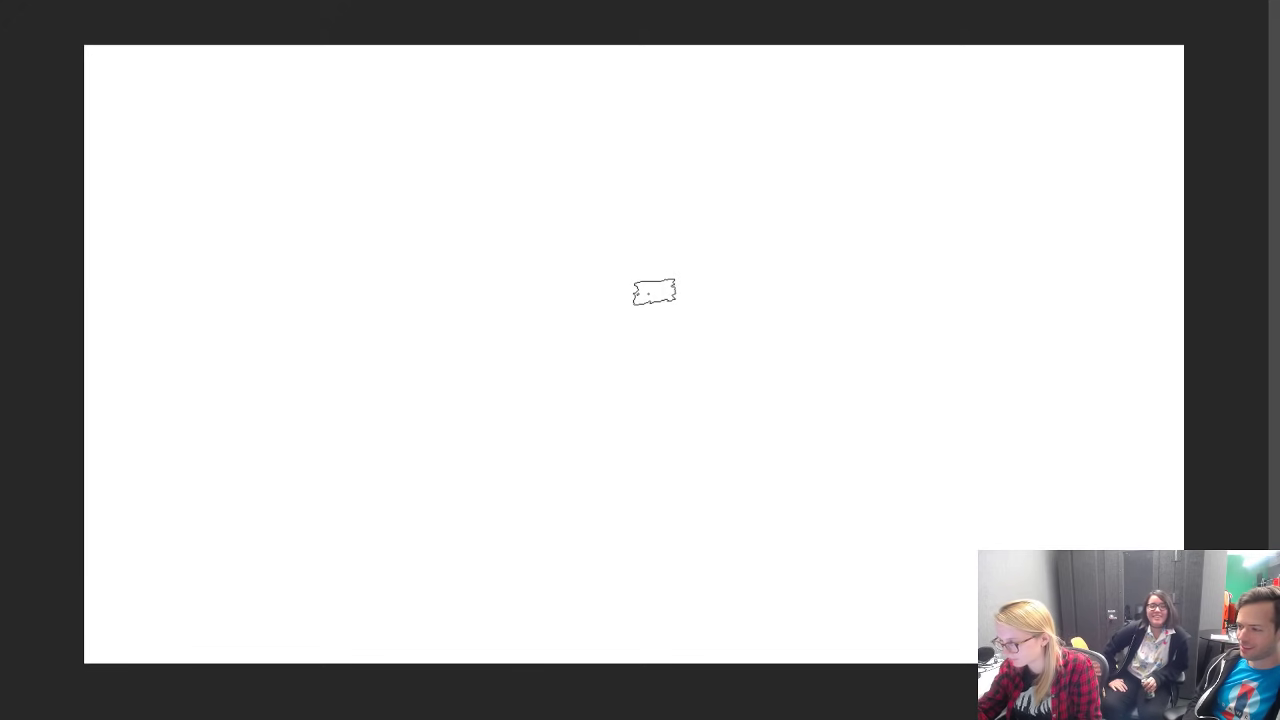
key([)
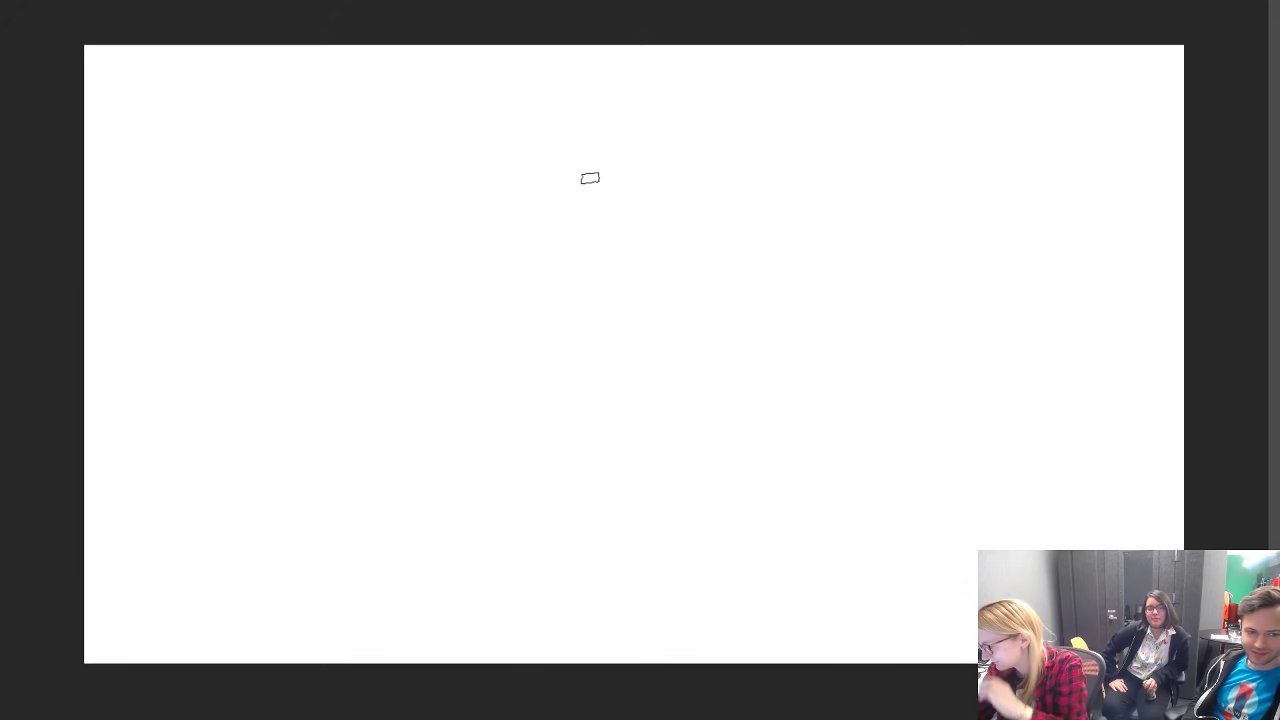
mouse_move(579, 196)
mouse_down()
mouse_move(580, 257)
mouse_move(600, 297)
mouse_move(668, 326)
mouse_up()
key(ctrl+z)
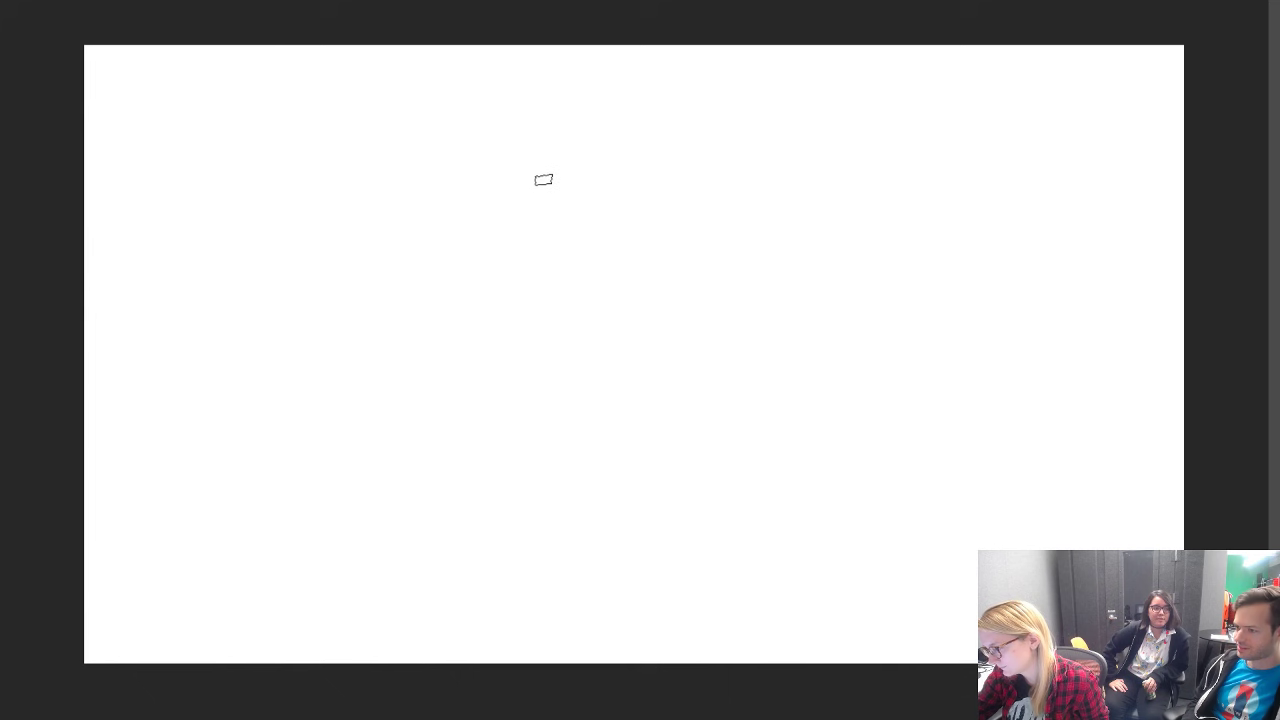
Step: Draw a U-shaped face outline in thick black strokes with a small rounded ear on each side
mouse_move(539, 201)
mouse_down()
mouse_move(554, 289)
mouse_move(606, 329)
mouse_move(646, 326)
mouse_move(674, 296)
mouse_move(688, 200)
mouse_up()
mouse_move(684, 258)
mouse_down()
mouse_move(716, 245)
mouse_move(702, 216)
mouse_move(686, 232)
mouse_up()
mouse_move(540, 248)
mouse_down()
mouse_move(518, 258)
mouse_move(550, 270)
mouse_up()
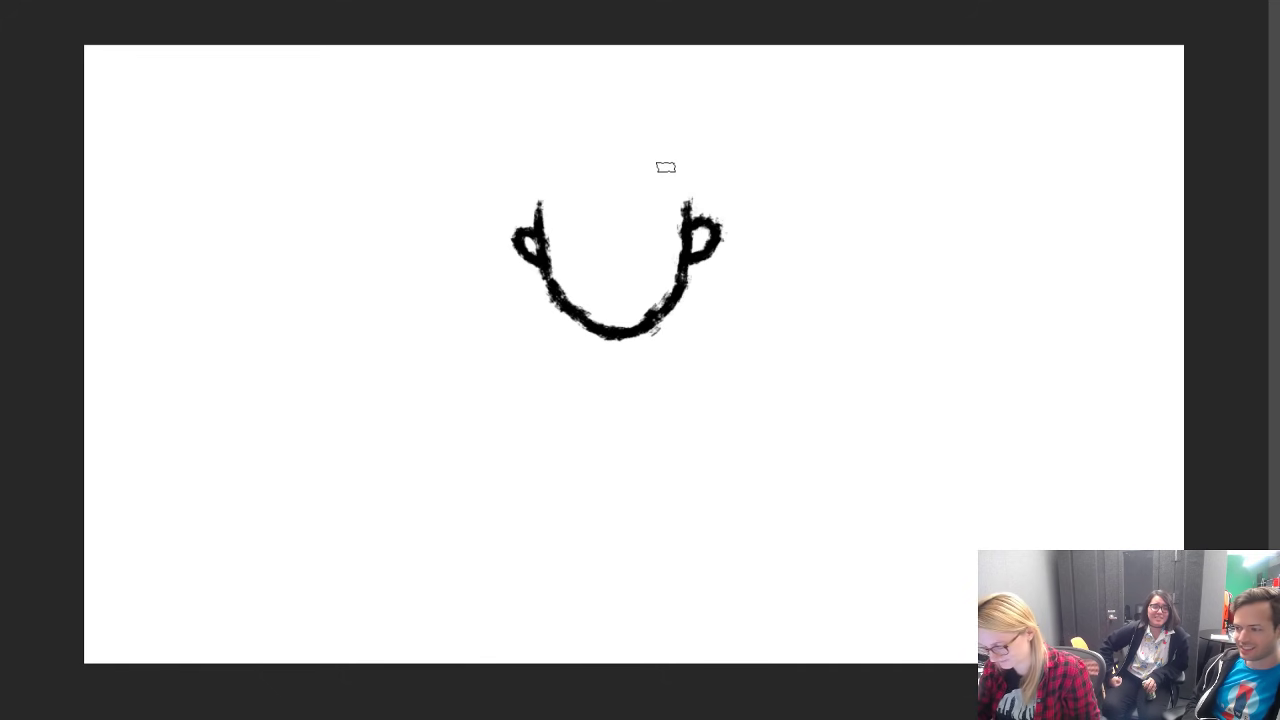
Step: Fill a solid black fringe across the forehead and outline a high, wavy-sided collar below the chin
mouse_move(690, 232)
mouse_down()
mouse_move(588, 228)
mouse_move(552, 246)
mouse_move(545, 212)
mouse_move(605, 225)
mouse_move(683, 212)
mouse_move(585, 208)
mouse_move(528, 226)
mouse_move(536, 203)
mouse_up()
mouse_move(700, 217)
mouse_down()
mouse_move(698, 204)
mouse_move(545, 200)
mouse_move(680, 198)
mouse_move(659, 198)
mouse_up()
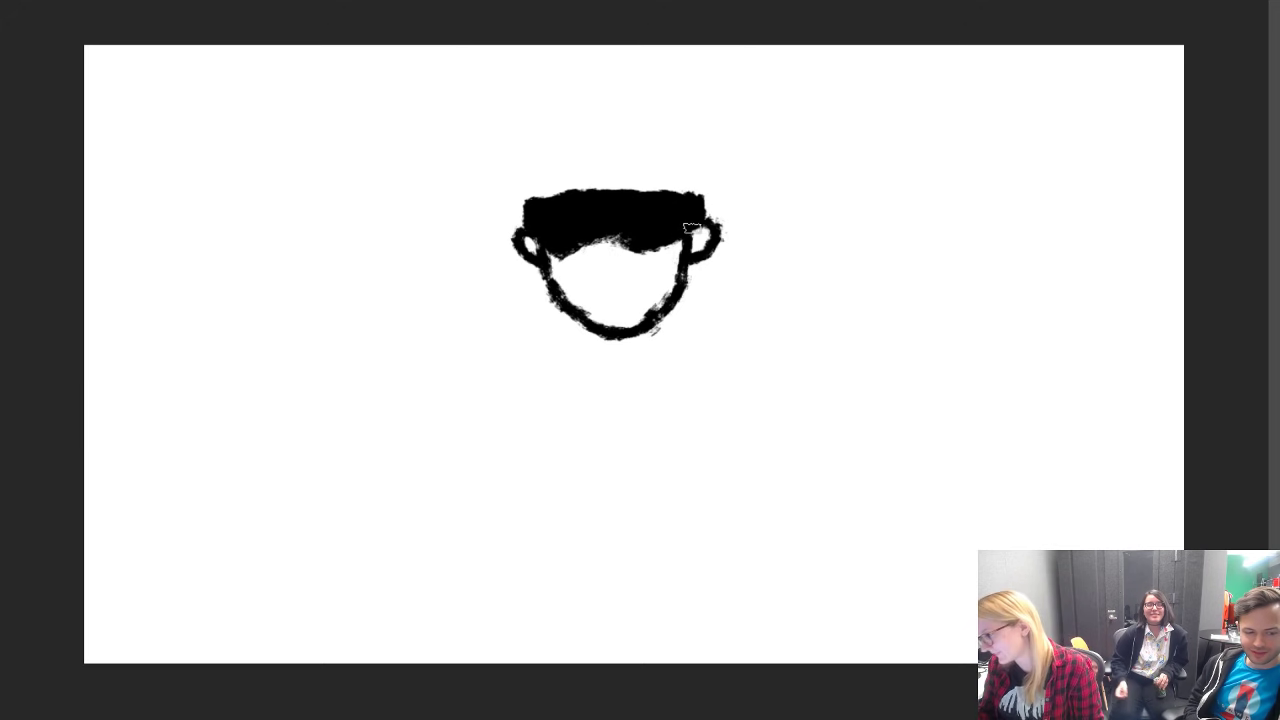
mouse_move(682, 242)
mouse_down()
mouse_move(601, 240)
mouse_move(562, 257)
mouse_move(546, 241)
mouse_move(578, 251)
mouse_move(612, 232)
mouse_move(668, 248)
mouse_up()
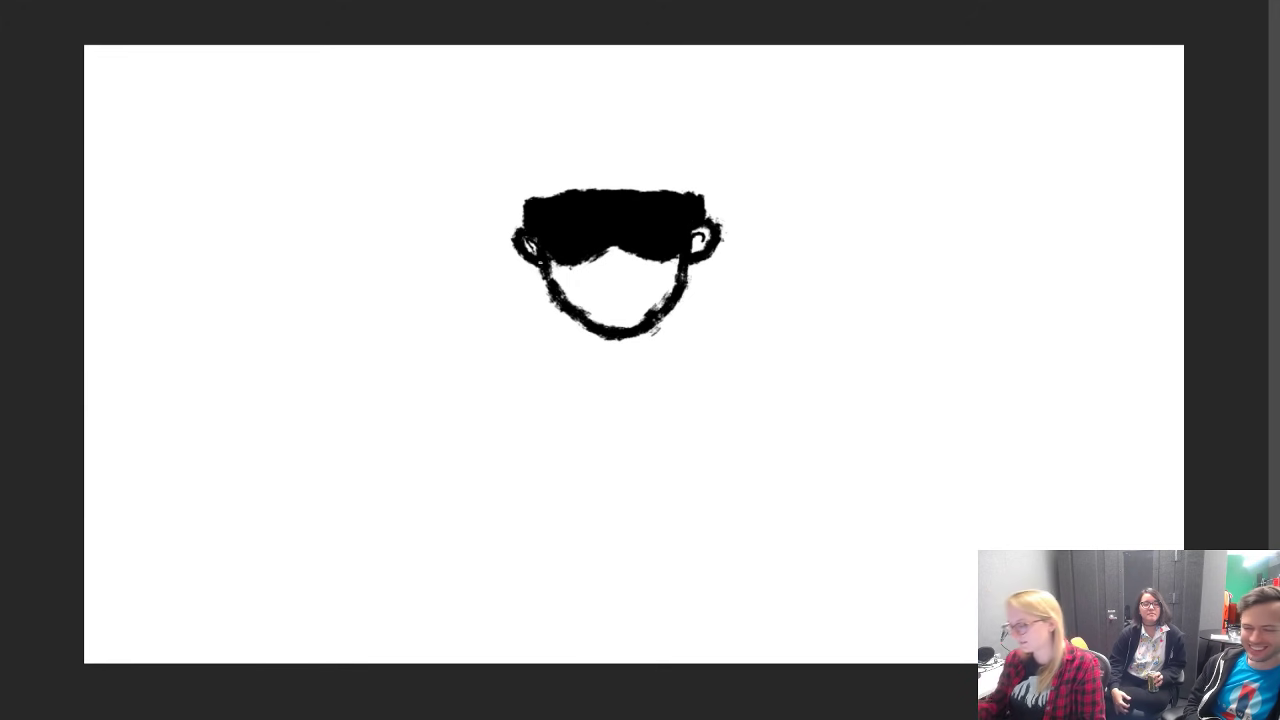
mouse_move(541, 284)
mouse_down()
mouse_move(552, 374)
mouse_move(625, 399)
mouse_move(689, 378)
mouse_up()
mouse_move(696, 289)
mouse_down()
mouse_move(704, 346)
mouse_move(690, 383)
mouse_up()
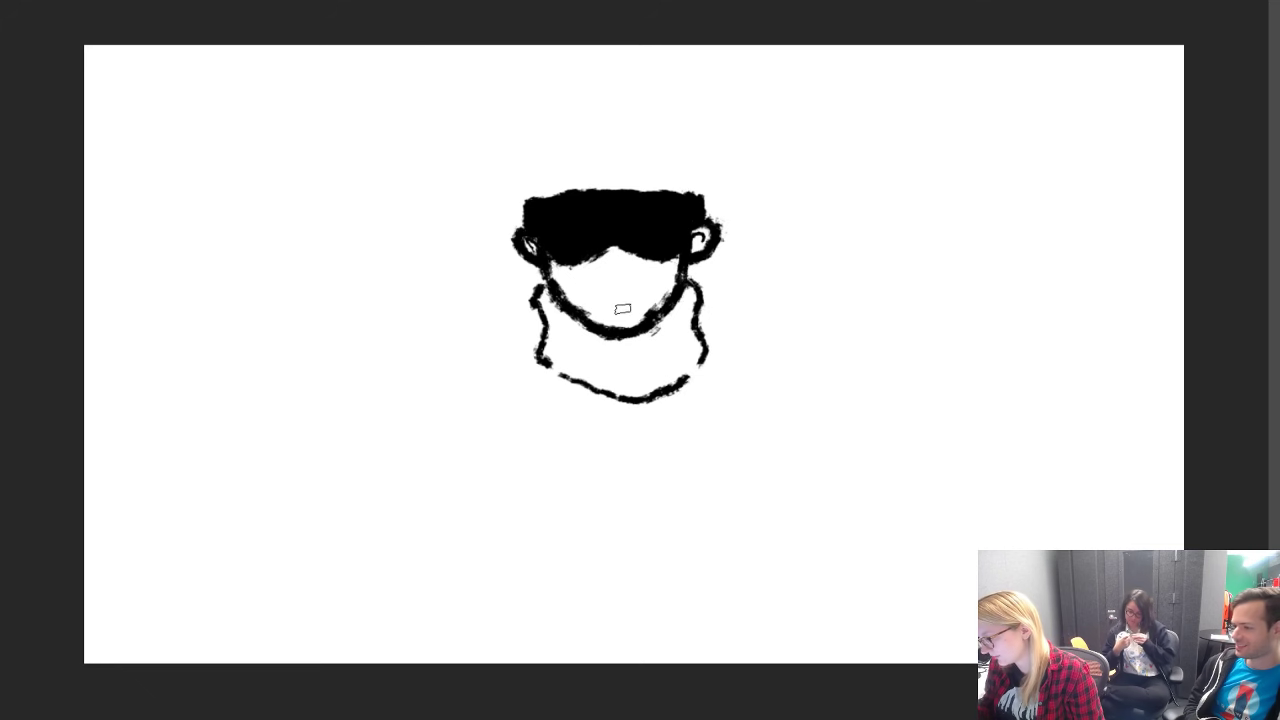
Step: Build the black hair upward from the fringe into a full rounded dome over the head
mouse_move(705, 218)
mouse_down()
mouse_move(656, 152)
mouse_move(604, 146)
mouse_move(554, 168)
mouse_move(532, 192)
mouse_move(530, 222)
mouse_move(534, 205)
mouse_move(606, 157)
mouse_move(684, 185)
mouse_move(692, 208)
mouse_move(623, 175)
mouse_move(564, 198)
mouse_move(662, 198)
mouse_move(584, 172)
mouse_up()
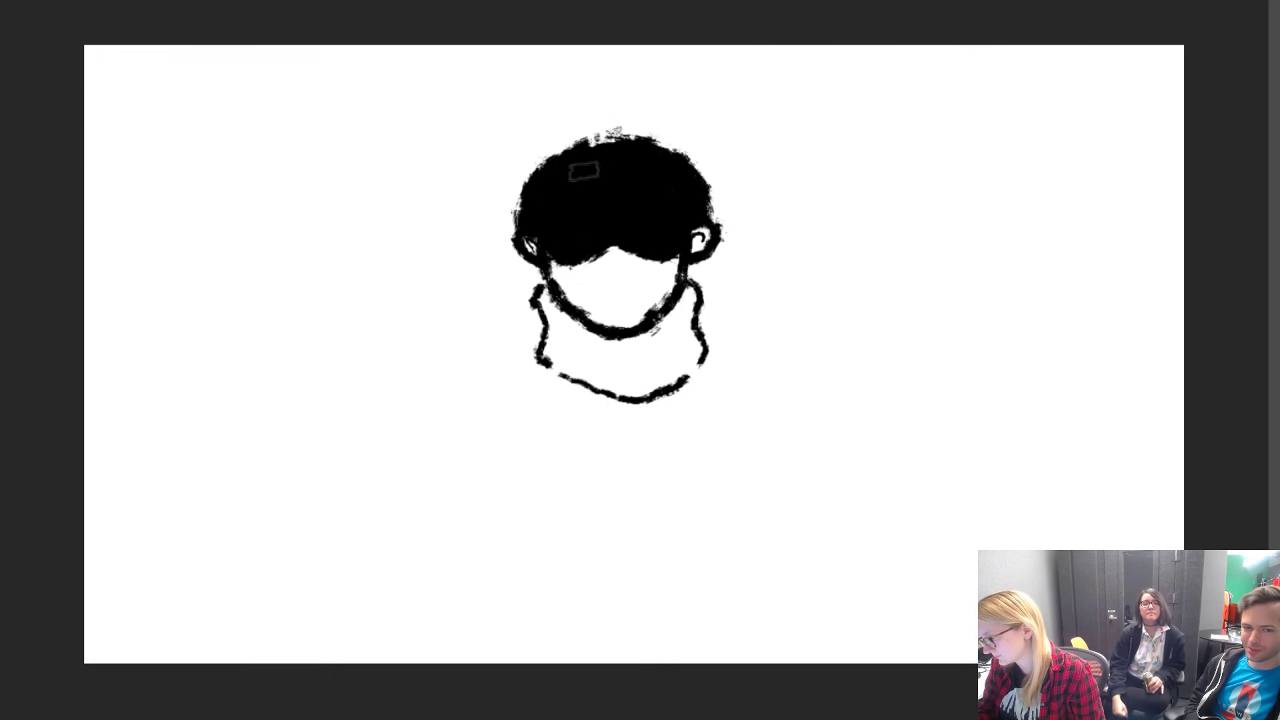
mouse_move(705, 212)
mouse_down()
mouse_move(656, 136)
mouse_move(603, 131)
mouse_move(532, 183)
mouse_move(528, 219)
mouse_move(563, 154)
mouse_move(645, 146)
mouse_move(575, 165)
mouse_move(626, 138)
mouse_move(691, 183)
mouse_up()
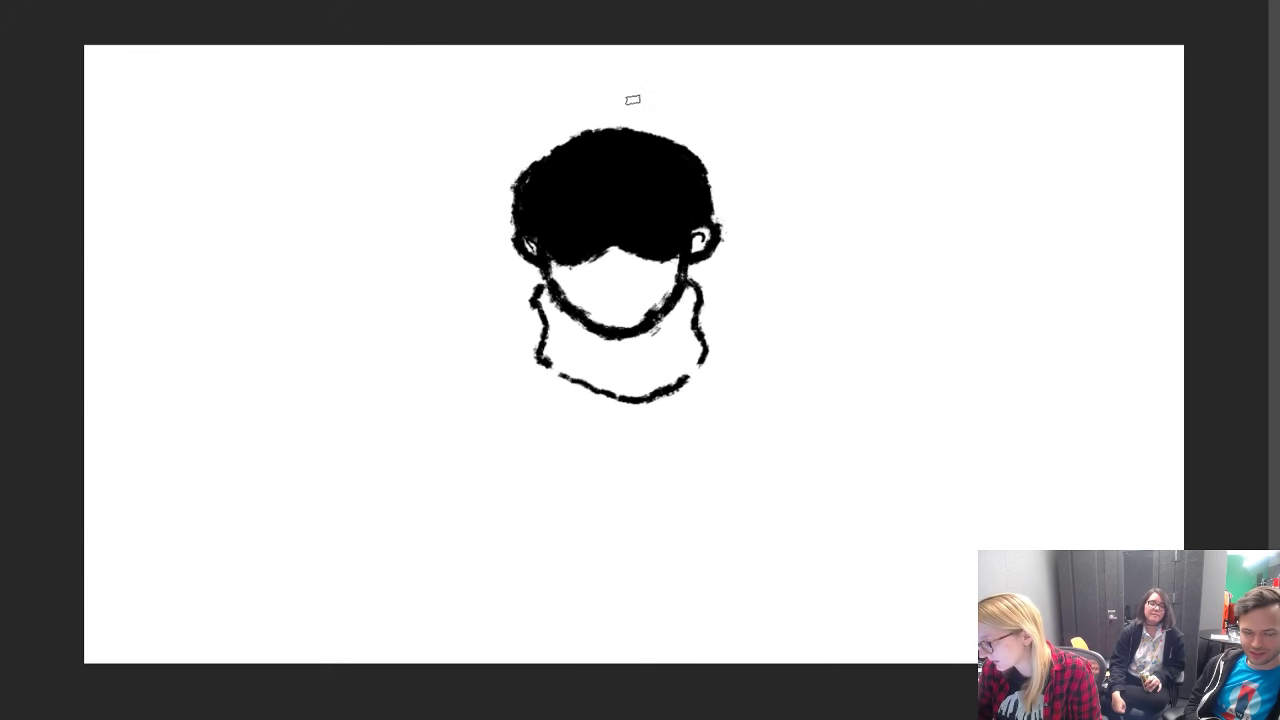
mouse_move(710, 222)
mouse_down()
mouse_move(668, 138)
mouse_move(600, 127)
mouse_move(531, 181)
mouse_move(592, 133)
mouse_move(533, 160)
mouse_move(567, 140)
mouse_move(524, 182)
mouse_move(575, 137)
mouse_move(519, 187)
mouse_move(522, 217)
mouse_up()
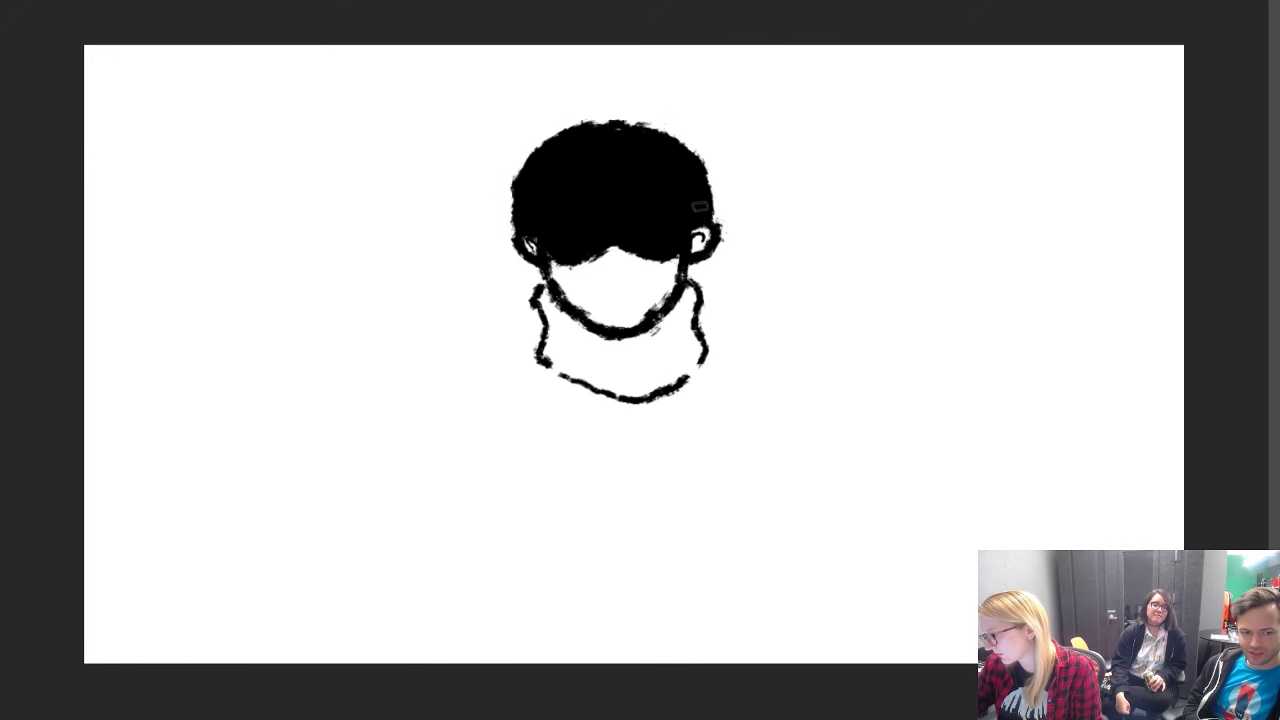
mouse_move(702, 180)
mouse_down()
mouse_move(665, 132)
mouse_move(596, 116)
mouse_move(538, 144)
mouse_move(516, 208)
mouse_up()
mouse_move(658, 137)
mouse_down()
mouse_move(624, 125)
mouse_move(565, 137)
mouse_move(662, 128)
mouse_move(571, 135)
mouse_up()
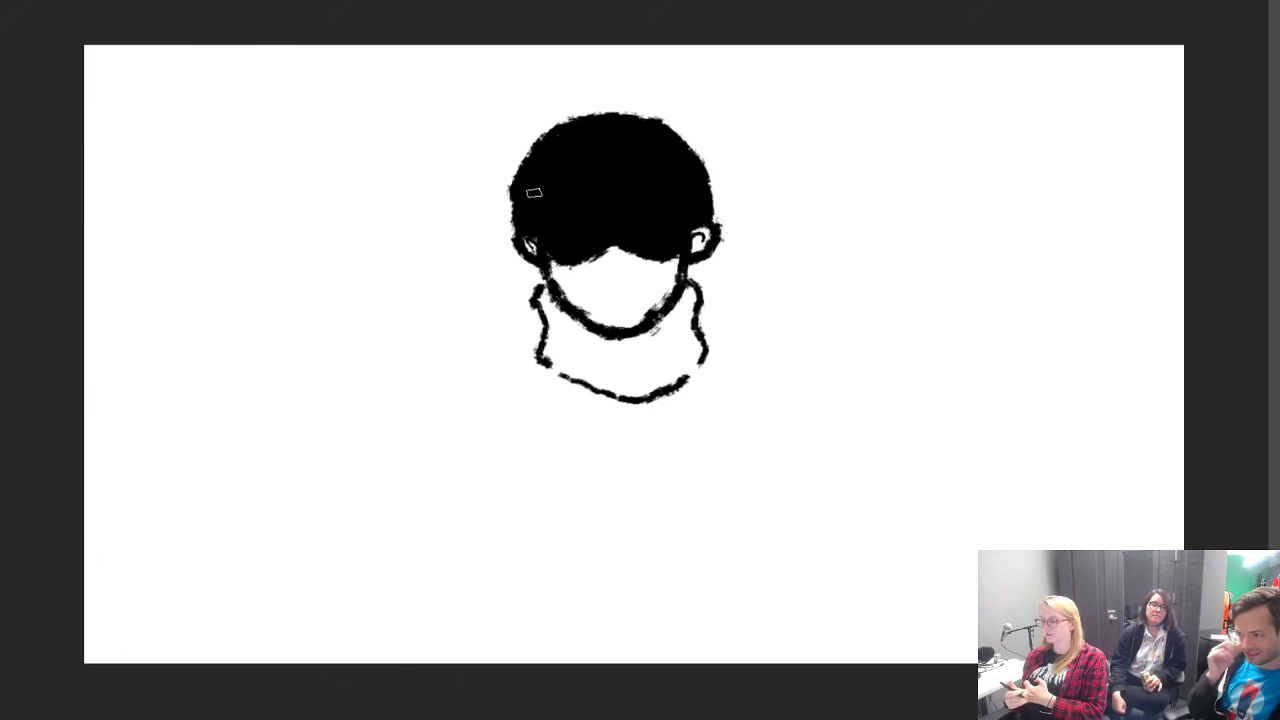
Step: Fill the collar with solid black folds separated by curved white gaps, and move the drawing toward the canvas's upper left
mouse_move(558, 372)
mouse_down()
mouse_move(652, 412)
mouse_move(682, 386)
mouse_move(586, 392)
mouse_move(640, 402)
mouse_up()
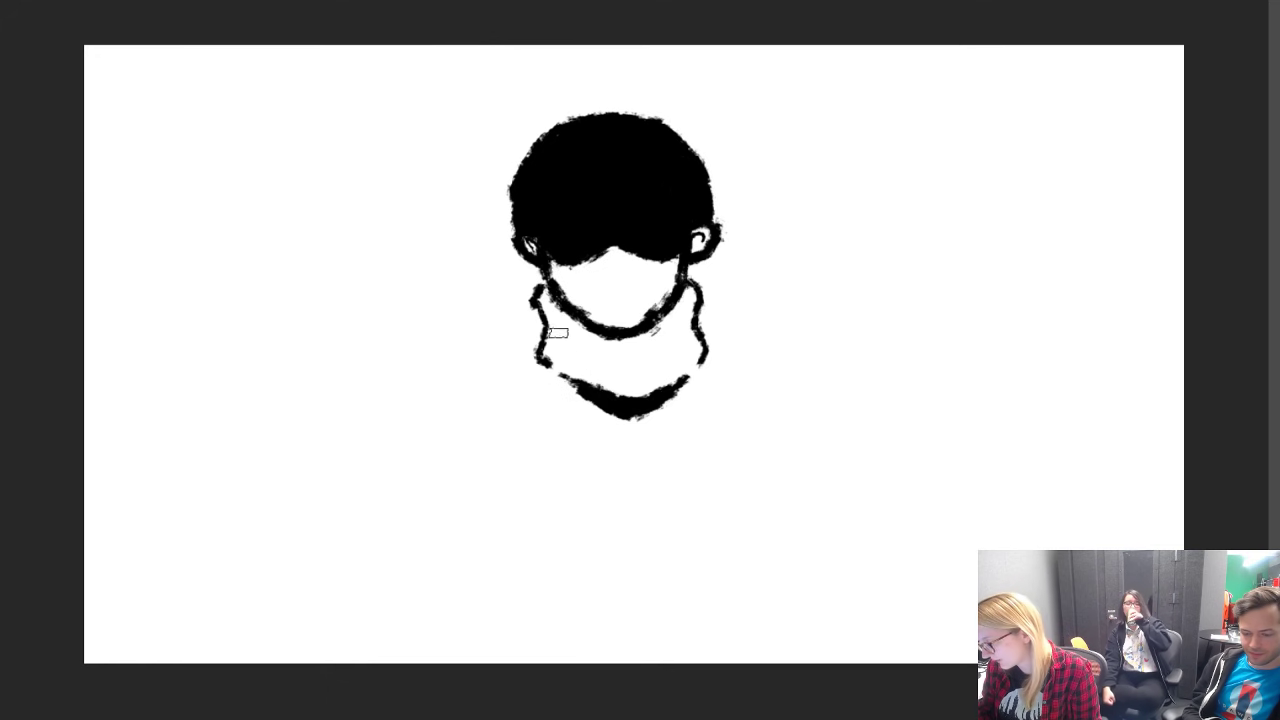
mouse_move(540, 310)
mouse_down()
mouse_move(550, 340)
mouse_move(541, 316)
mouse_move(590, 355)
mouse_move(549, 346)
mouse_move(580, 356)
mouse_move(540, 312)
mouse_move(602, 358)
mouse_move(548, 346)
mouse_move(567, 376)
mouse_up()
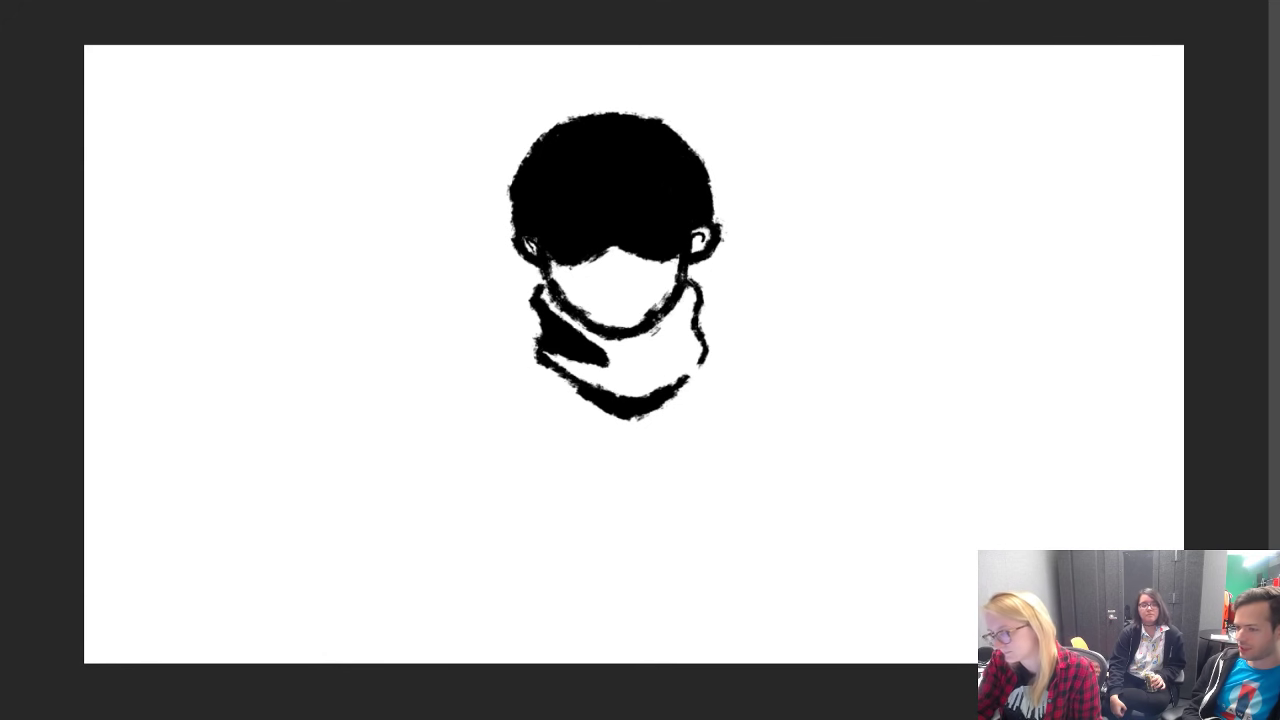
key(v)
drag(688, 243, 588, 210)
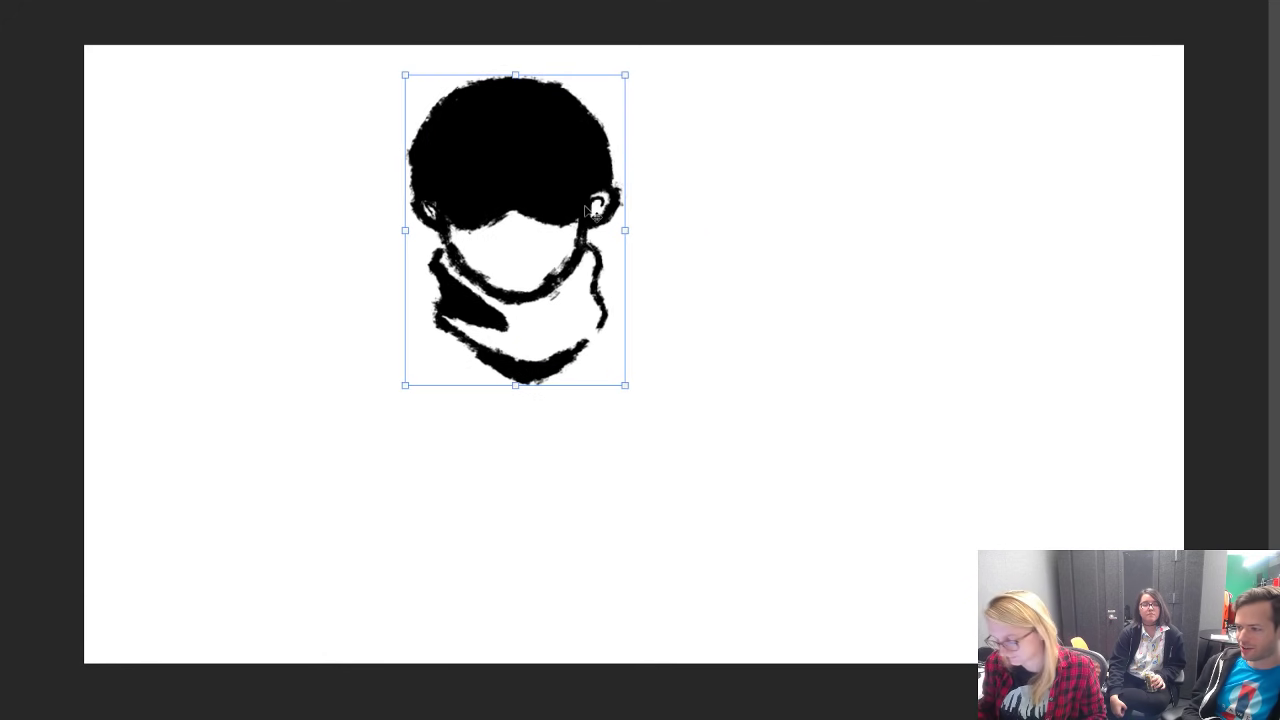
key(b)
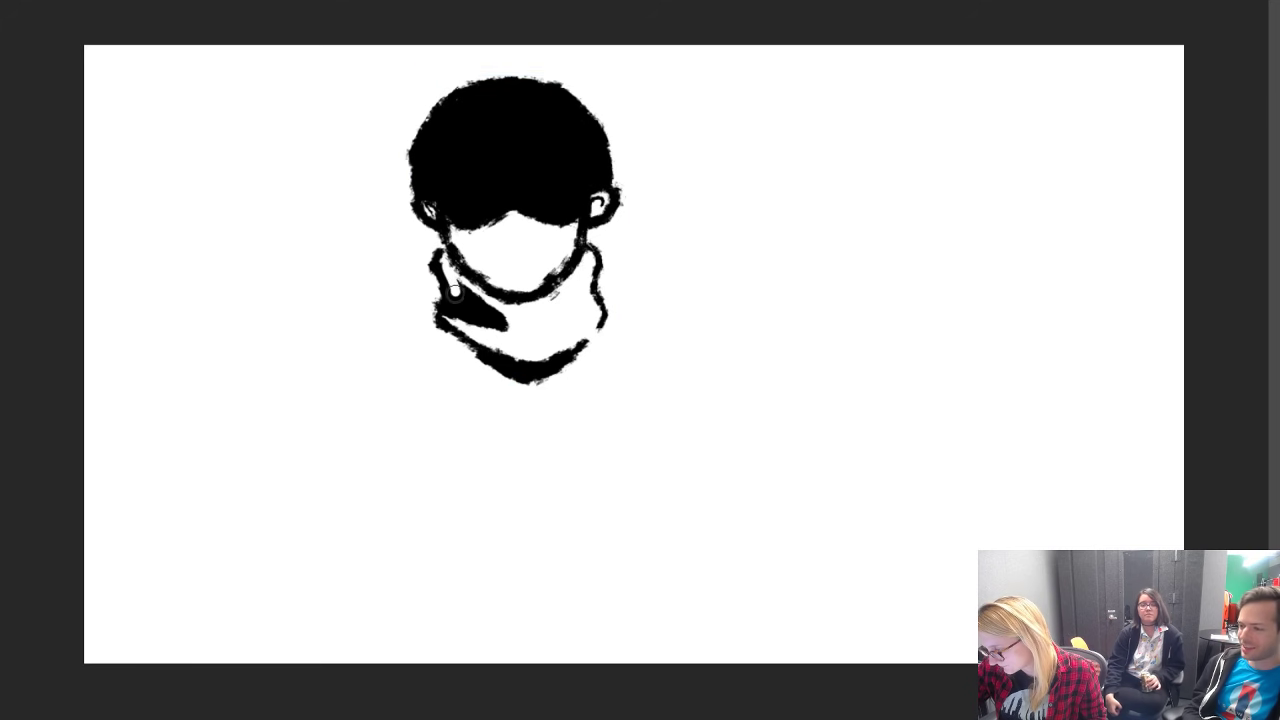
mouse_move(453, 313)
mouse_down()
mouse_move(482, 305)
mouse_move(474, 294)
mouse_move(482, 318)
mouse_up()
mouse_move(586, 270)
mouse_down()
mouse_move(515, 322)
mouse_move(479, 179)
mouse_move(443, 224)
mouse_move(454, 264)
mouse_move(440, 270)
mouse_move(475, 320)
mouse_move(448, 316)
mouse_move(494, 347)
mouse_move(500, 273)
mouse_move(507, 298)
mouse_move(486, 312)
mouse_move(482, 276)
mouse_move(455, 264)
mouse_move(489, 309)
mouse_up()
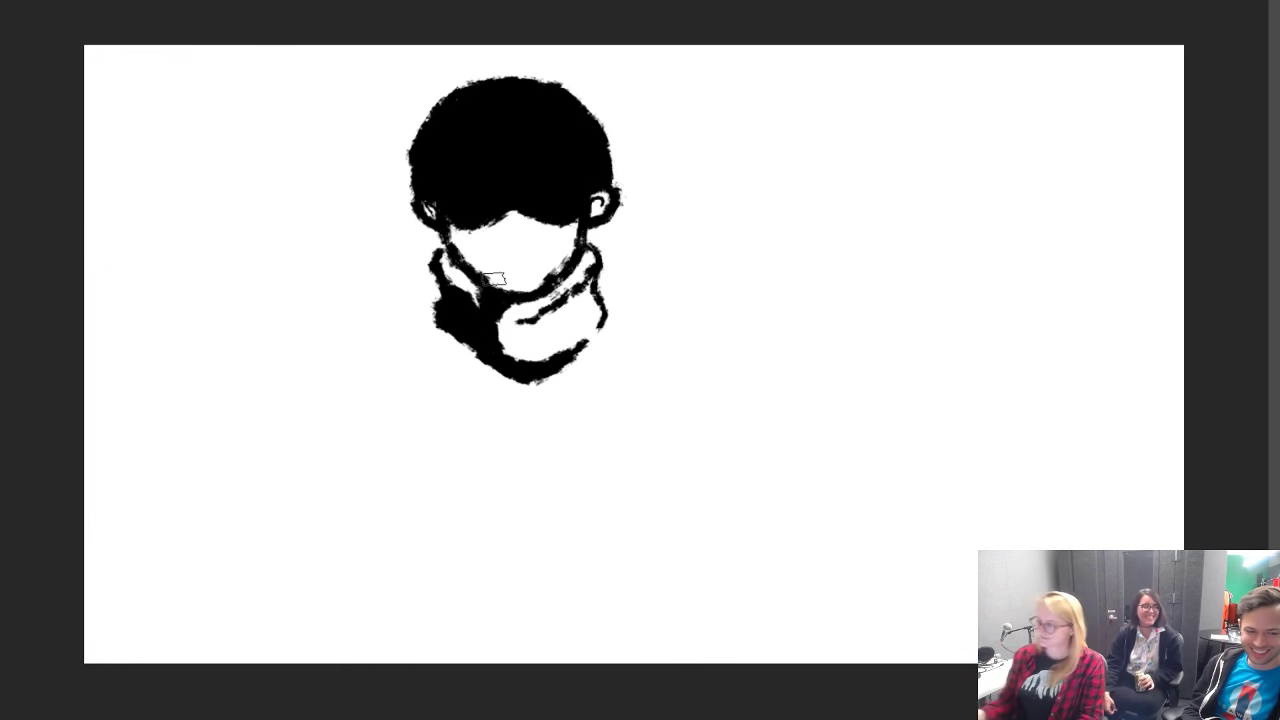
mouse_move(530, 318)
mouse_down()
mouse_move(545, 330)
mouse_move(592, 292)
mouse_move(515, 335)
mouse_move(593, 310)
mouse_move(524, 300)
mouse_up()
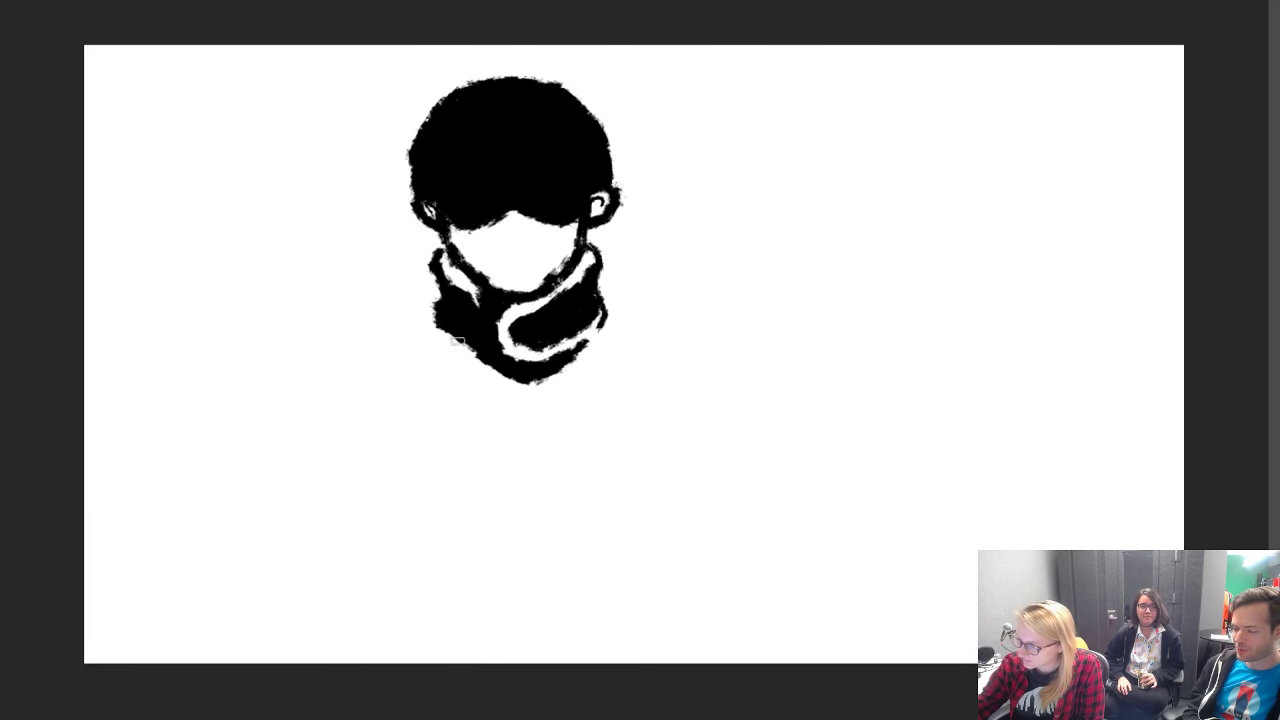
Step: Nudge the head drawing slightly upward and add a row of short vertical white highlights across the black hair
key(ctrl+t)
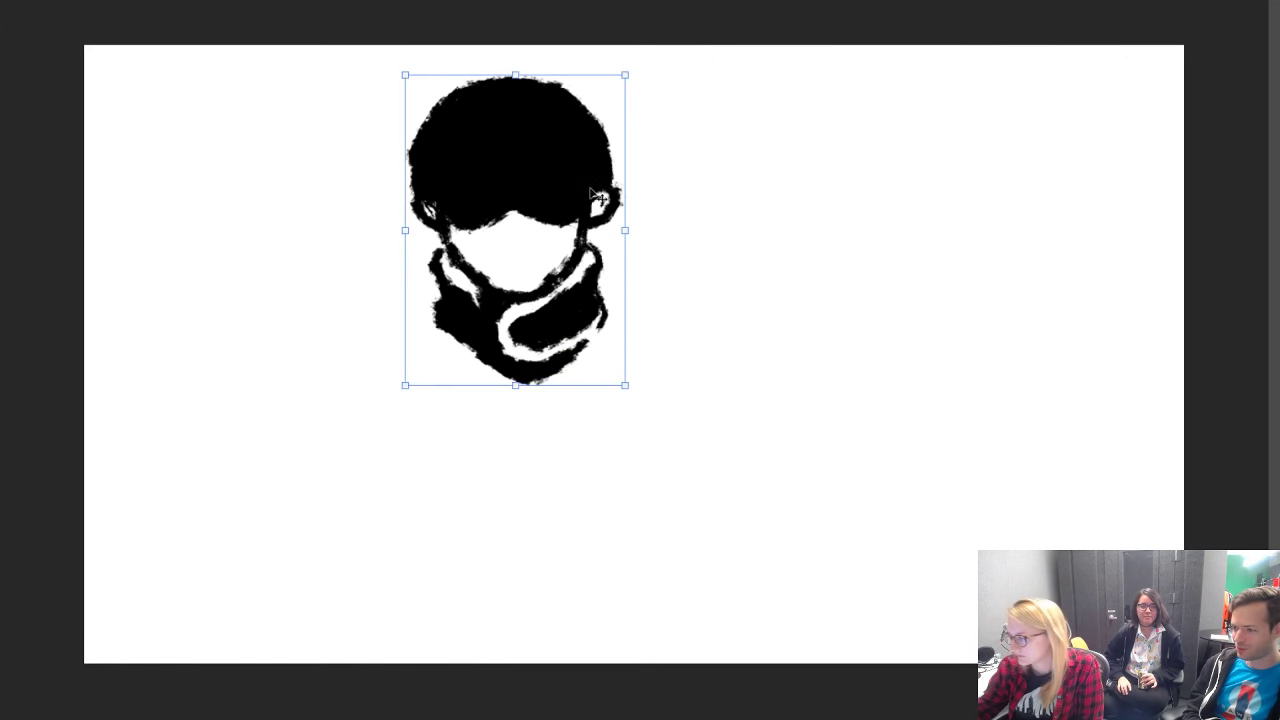
drag(595, 195, 590, 174)
key(Return)
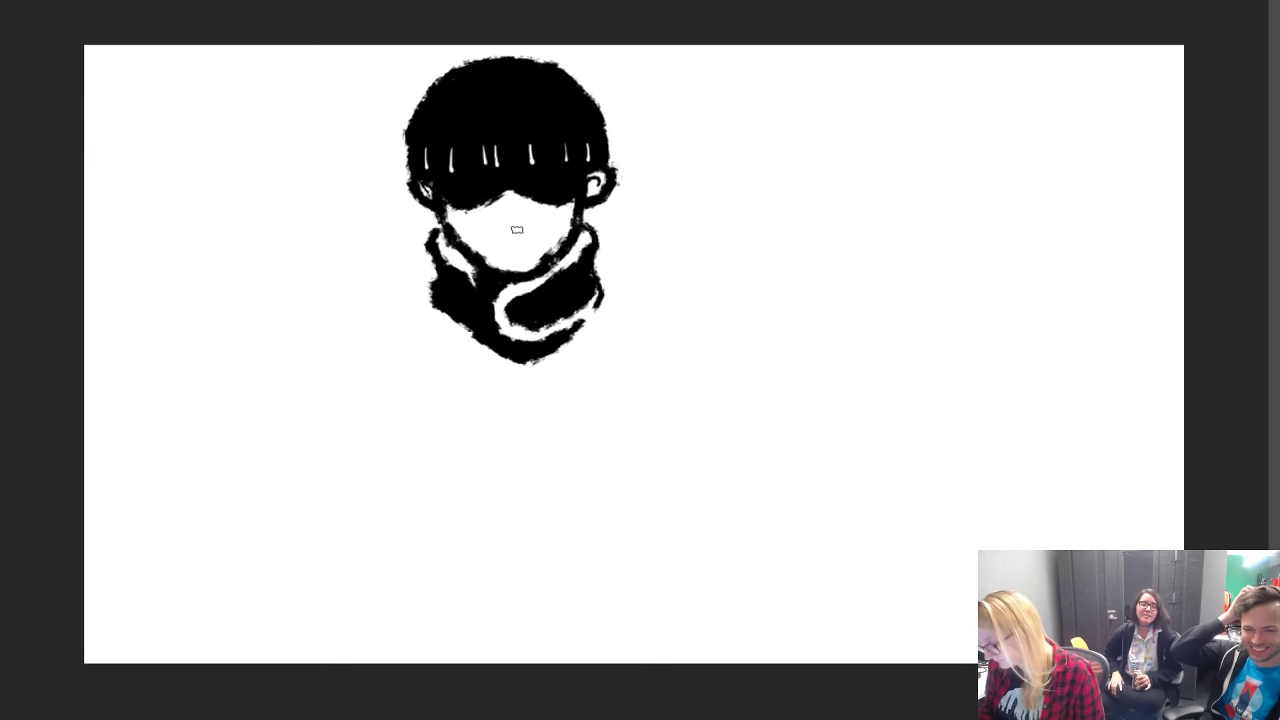
Step: Draw a slightly open mouth and a small nose on the face, with black shadow along the nose bridge and left jaw
drag(493, 239, 532, 237)
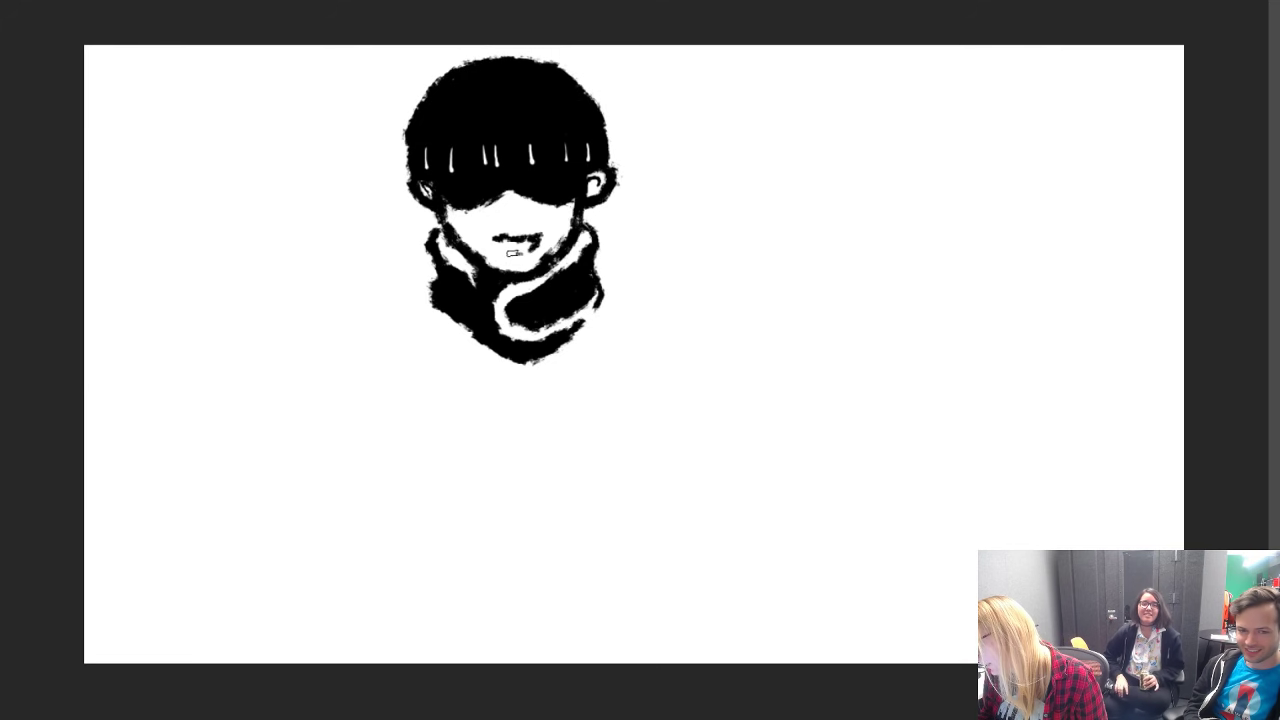
drag(494, 239, 532, 239)
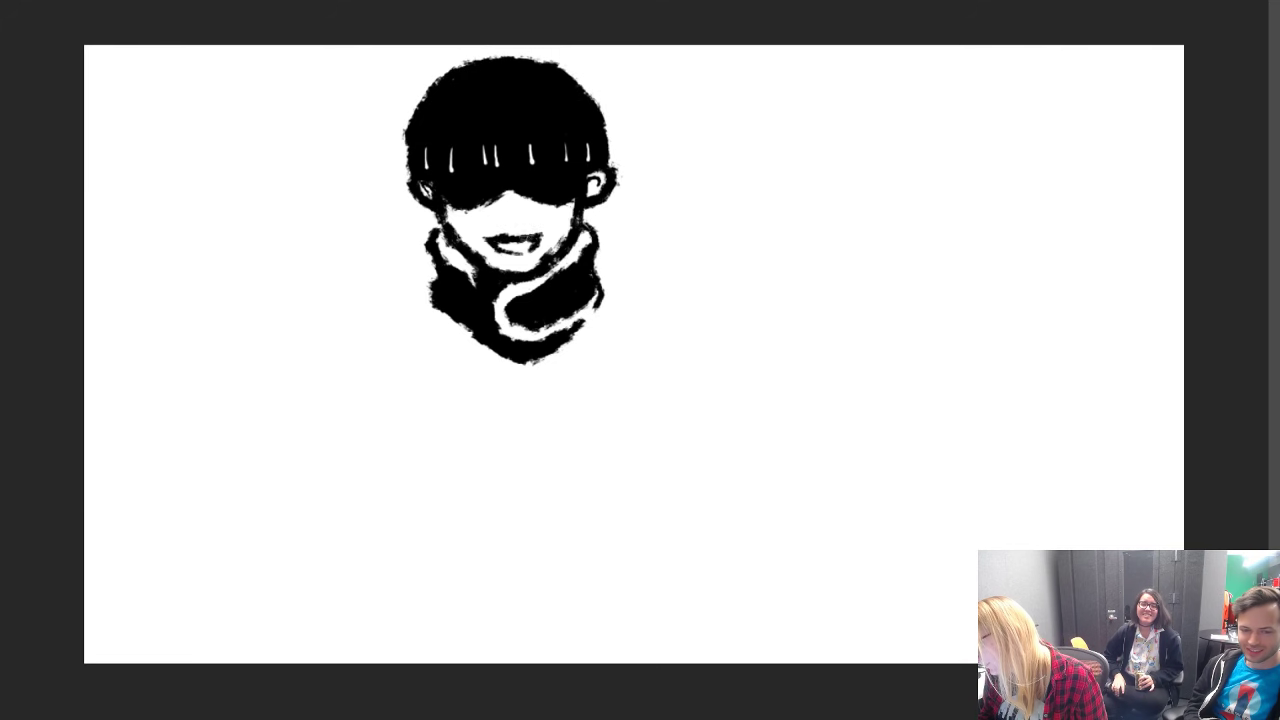
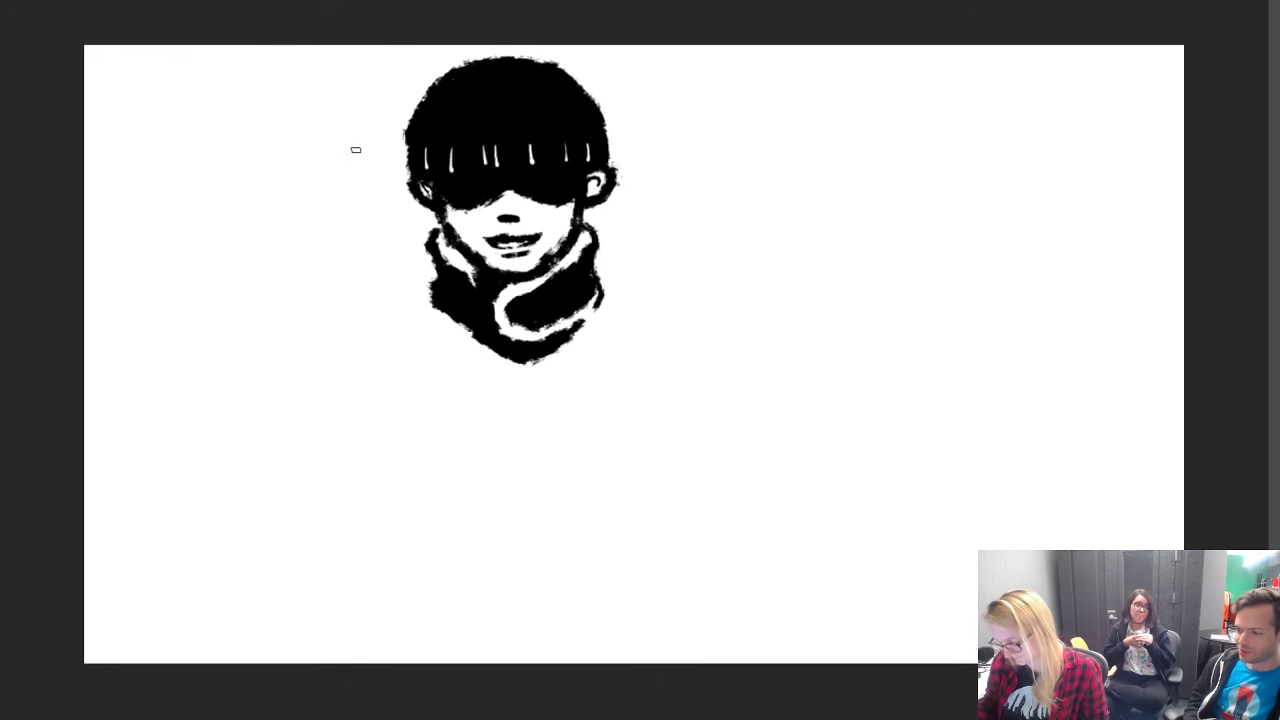
mouse_move(521, 210)
mouse_down()
mouse_move(488, 216)
mouse_move(524, 236)
mouse_move(513, 216)
mouse_up()
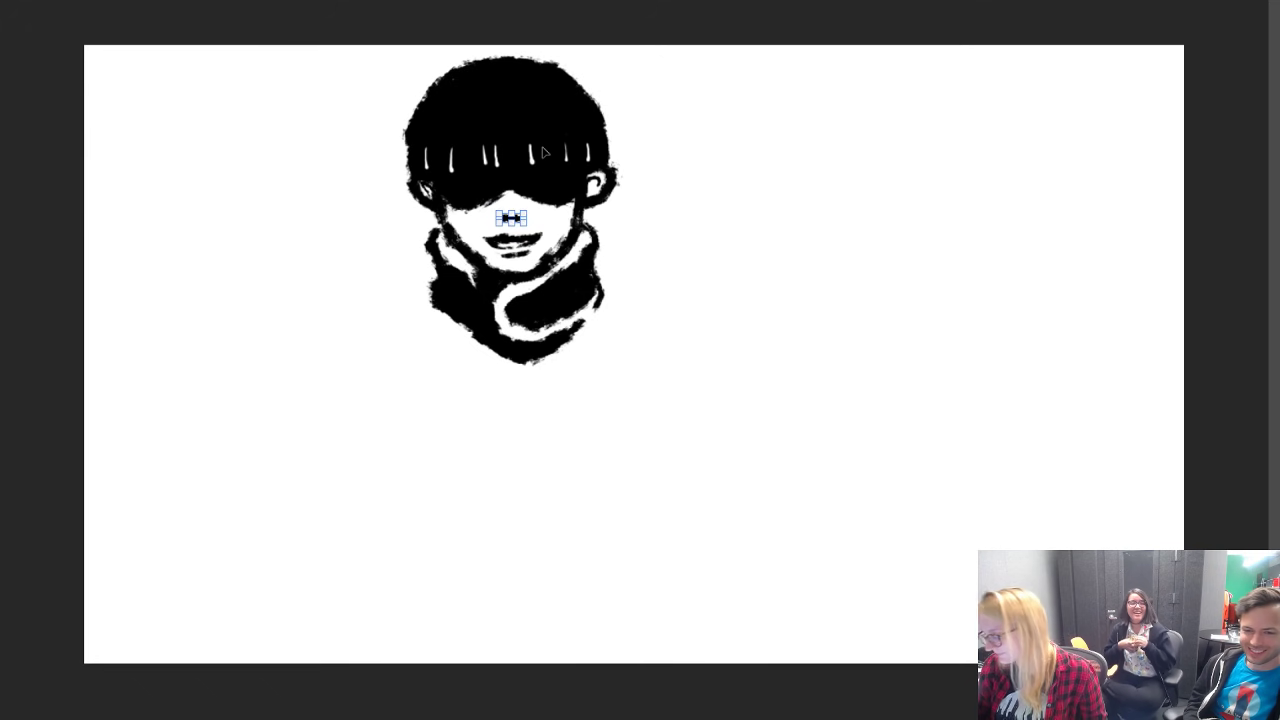
key(ctrl+d)
key(b)
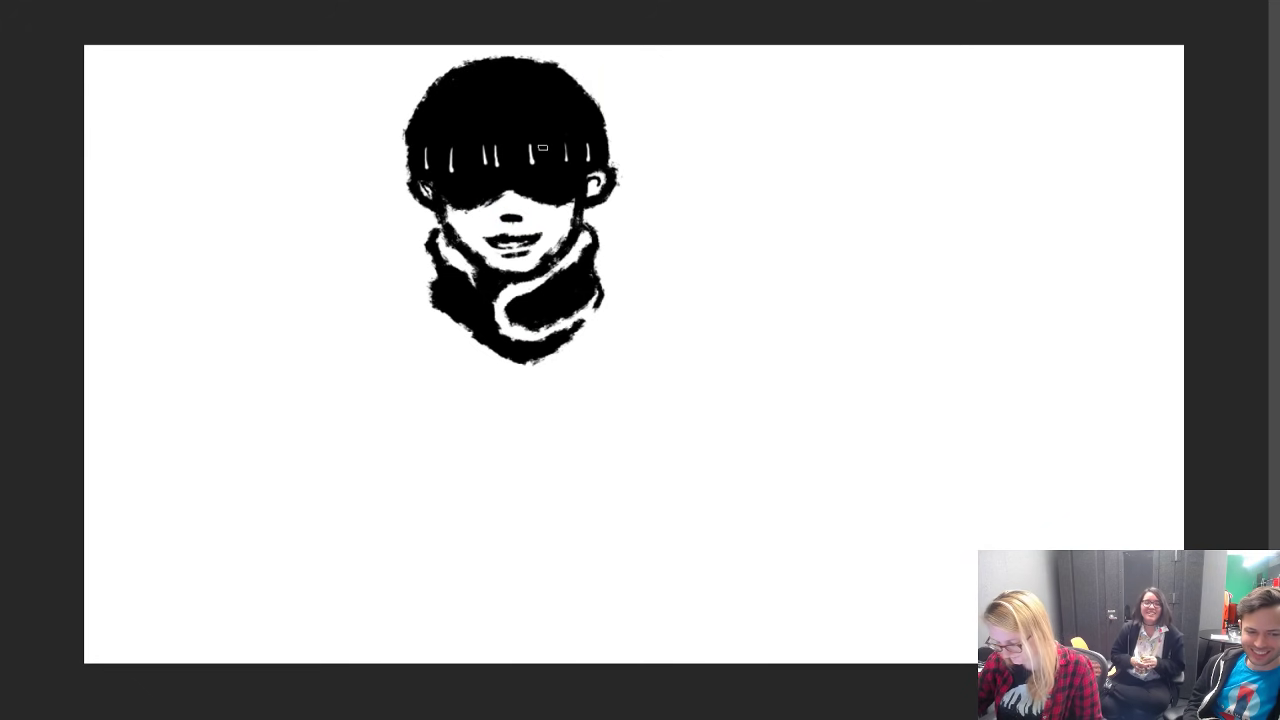
mouse_move(504, 191)
mouse_down()
mouse_move(503, 223)
mouse_move(516, 229)
mouse_up()
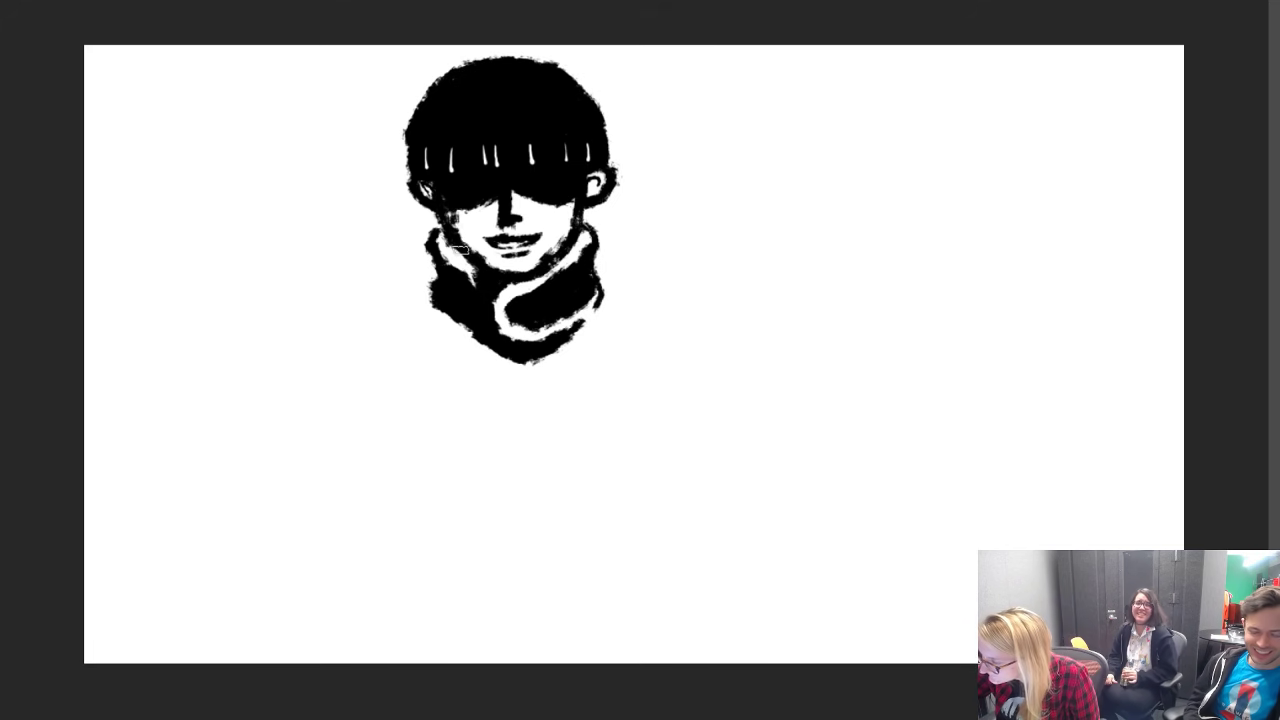
mouse_move(461, 243)
mouse_down()
mouse_move(453, 209)
mouse_move(477, 262)
mouse_up()
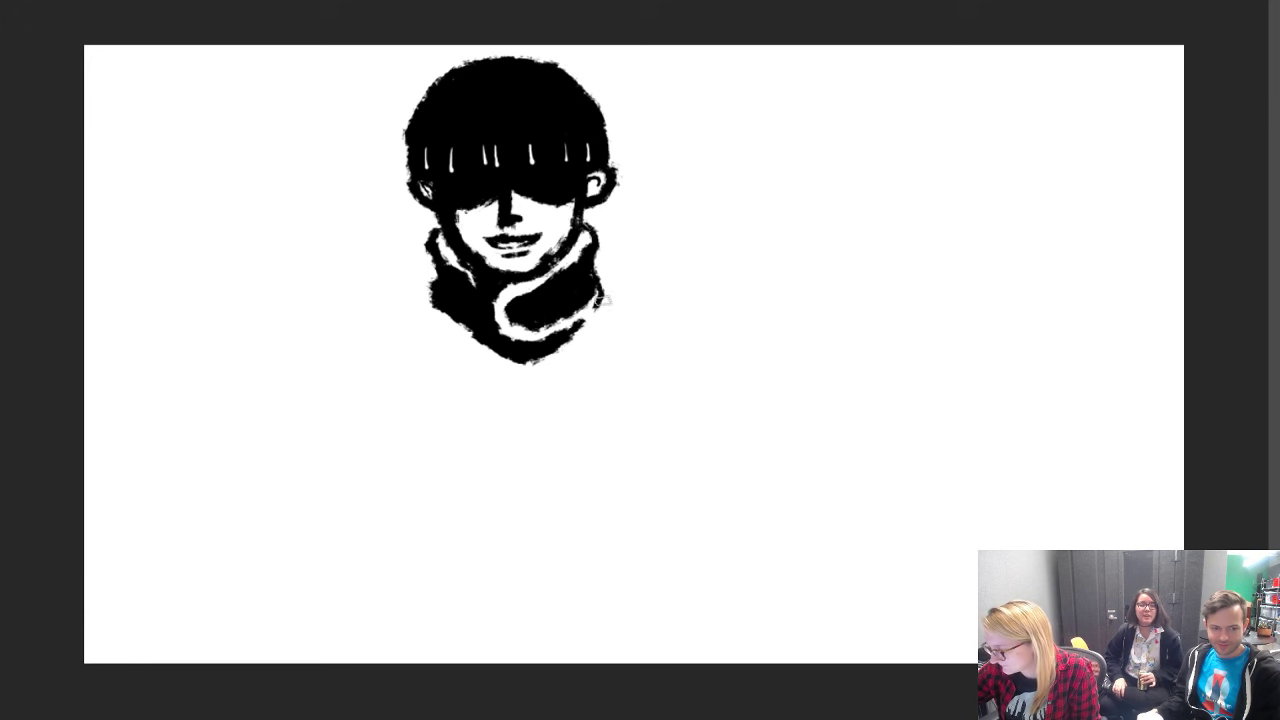
Step: Draw long slanting arm lines running down and left from the collar, and scale the whole drawing down slightly
mouse_move(603, 298)
mouse_down()
mouse_move(660, 330)
mouse_move(734, 426)
mouse_move(766, 531)
mouse_move(755, 545)
mouse_up()
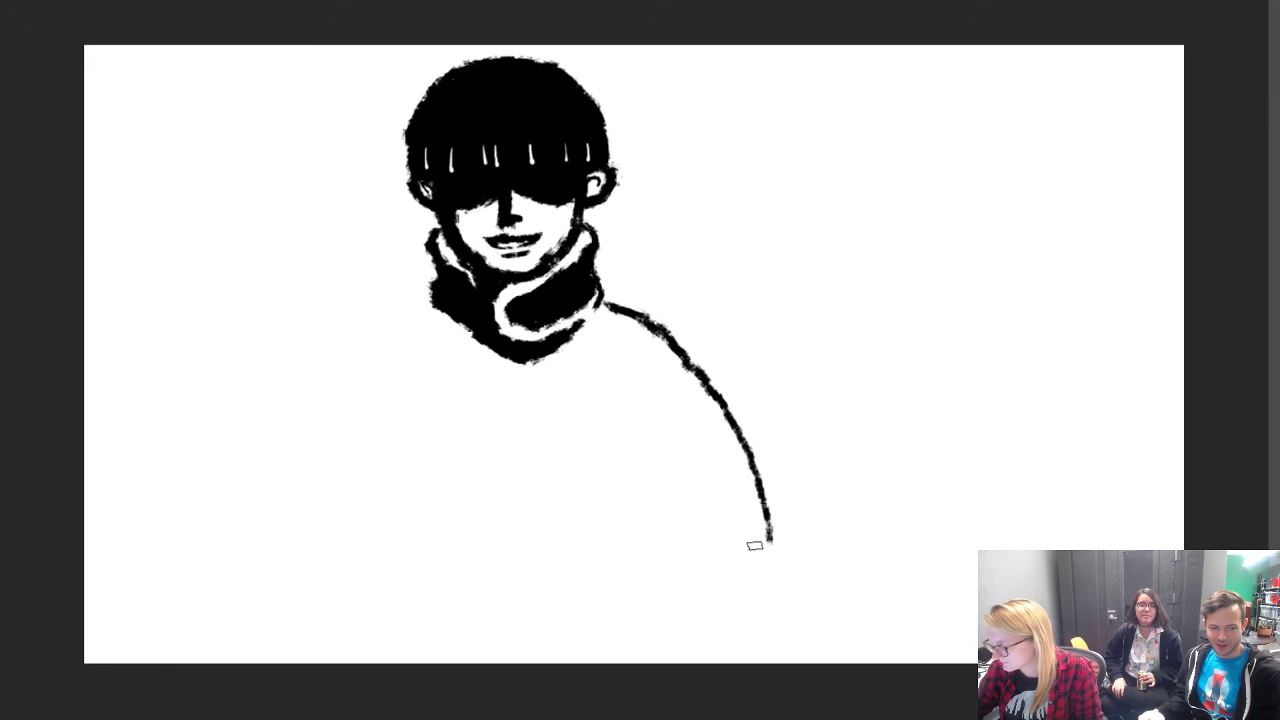
key(ctrl+z)
drag(550, 352, 437, 545)
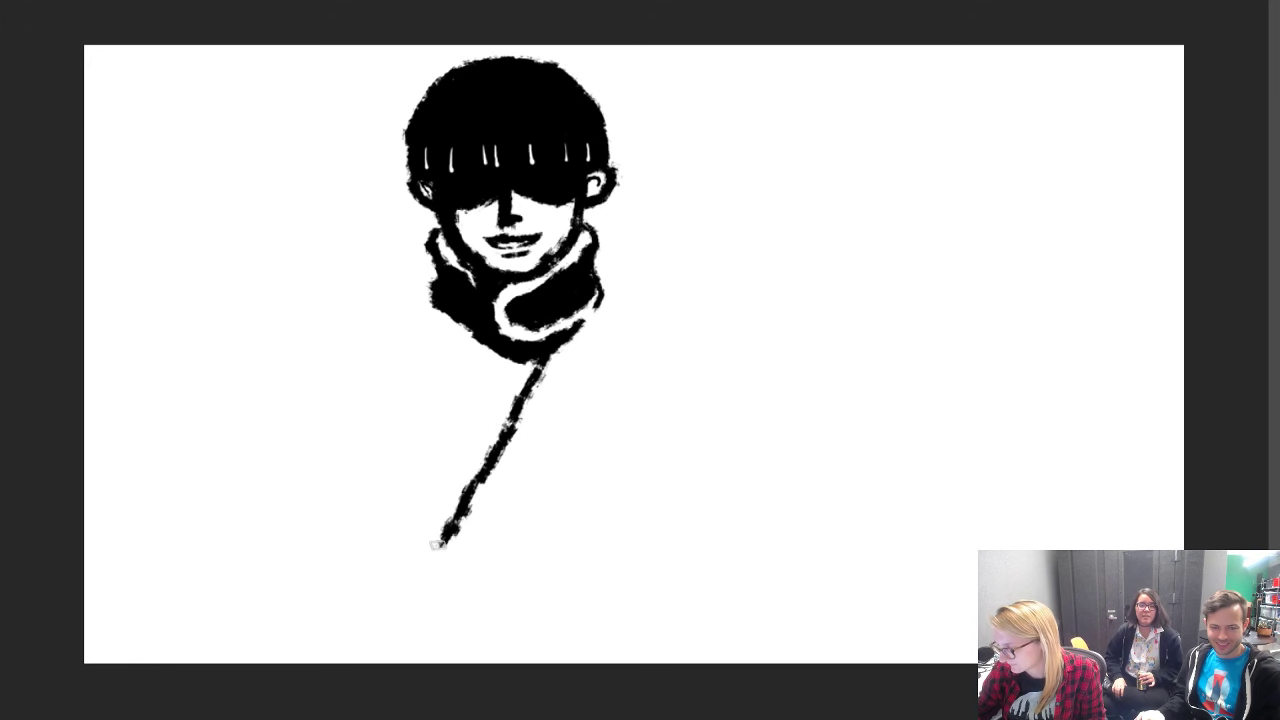
drag(443, 313, 351, 508)
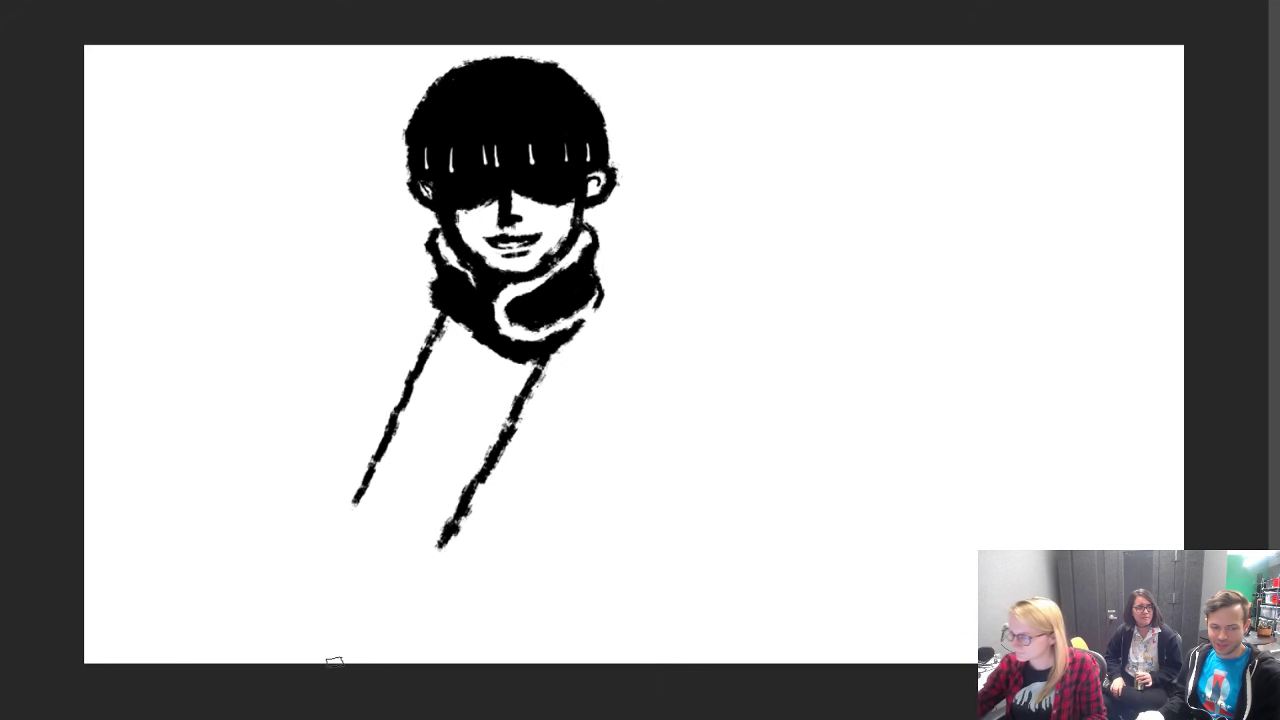
mouse_move(608, 305)
mouse_down()
mouse_move(634, 322)
mouse_move(634, 374)
mouse_move(497, 625)
mouse_up()
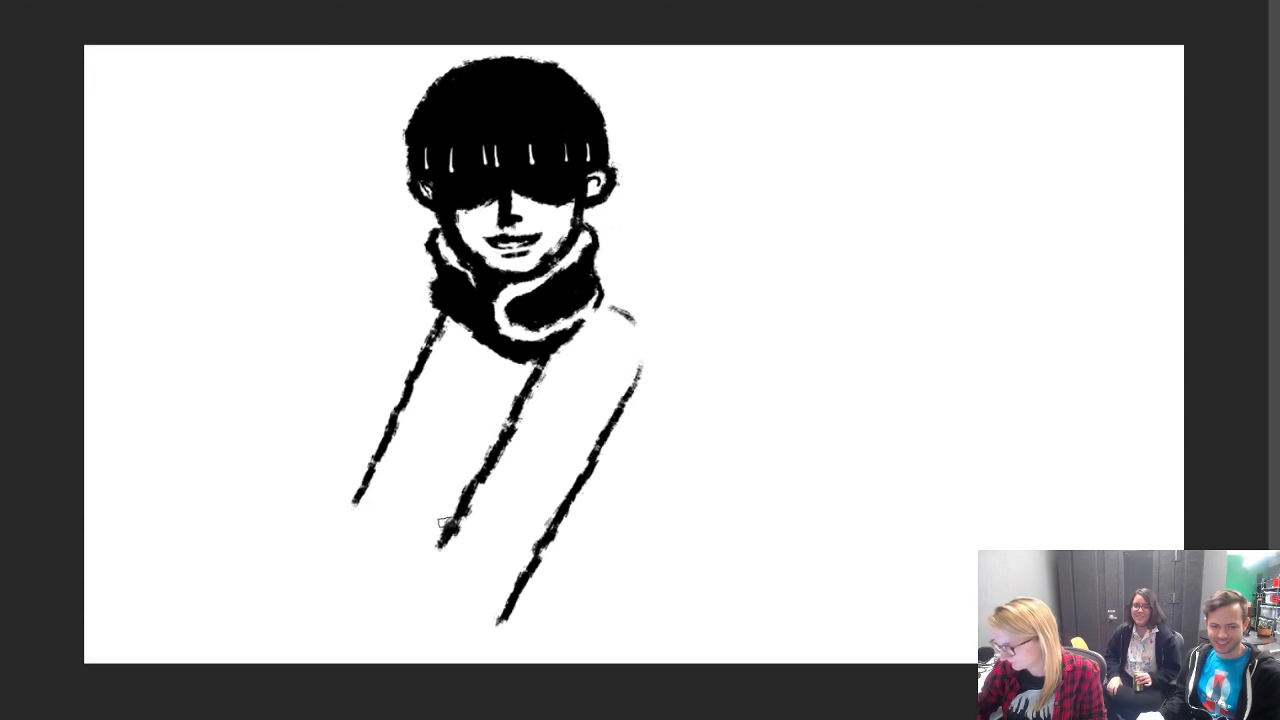
key(ctrl+t)
drag(641, 623, 594, 534)
key(Return)
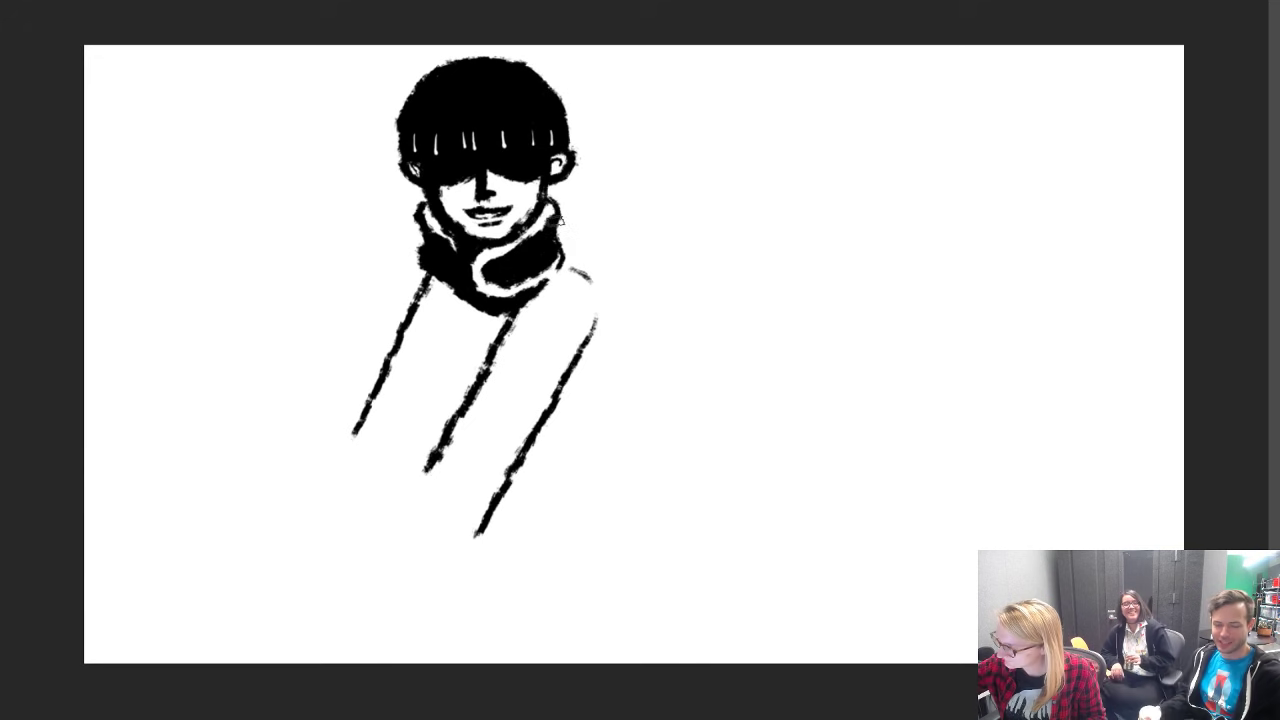
Step: Outline the crouching body with a shoulder line, lower back, rounded hip and bent leg, including knee and thigh creases
drag(557, 229, 632, 245)
mouse_move(706, 293)
mouse_down()
mouse_move(811, 417)
mouse_move(815, 445)
mouse_up()
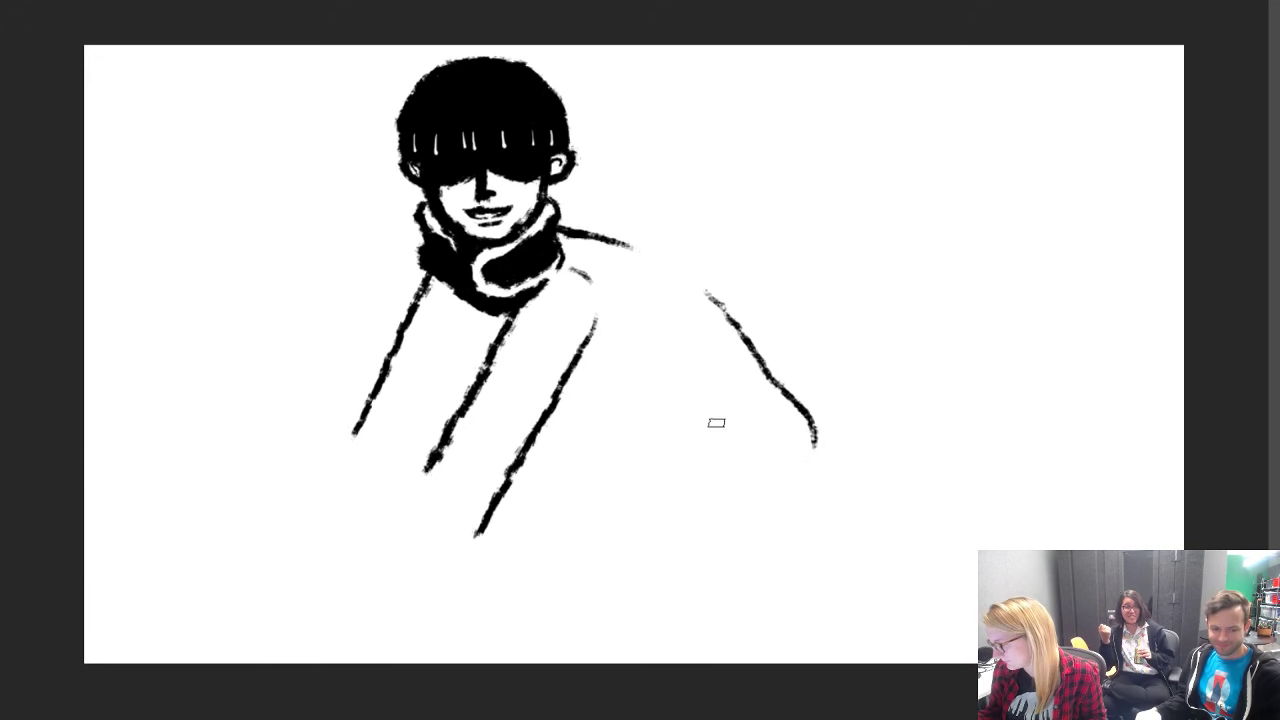
mouse_move(719, 405)
mouse_down()
mouse_move(539, 479)
mouse_move(527, 499)
mouse_move(597, 633)
mouse_up()
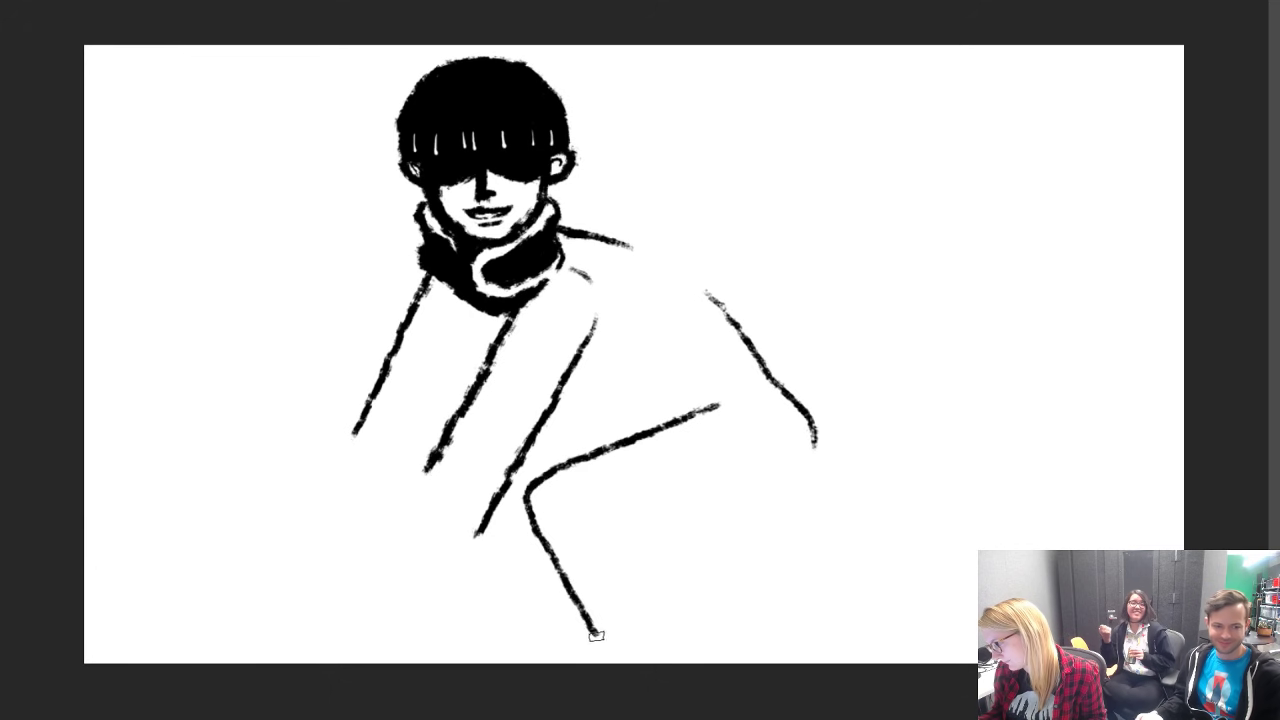
mouse_move(810, 455)
mouse_down()
mouse_move(771, 500)
mouse_move(612, 523)
mouse_move(586, 501)
mouse_move(568, 520)
mouse_move(580, 533)
mouse_up()
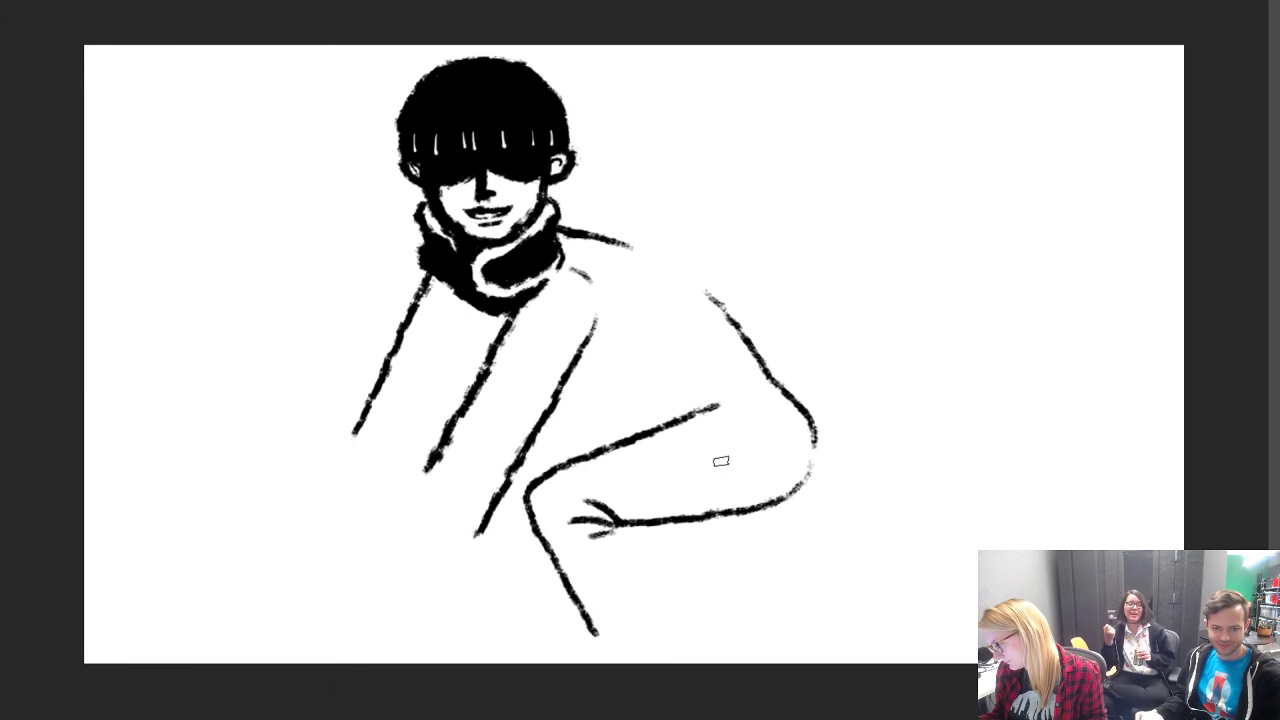
drag(722, 461, 632, 497)
drag(690, 410, 808, 412)
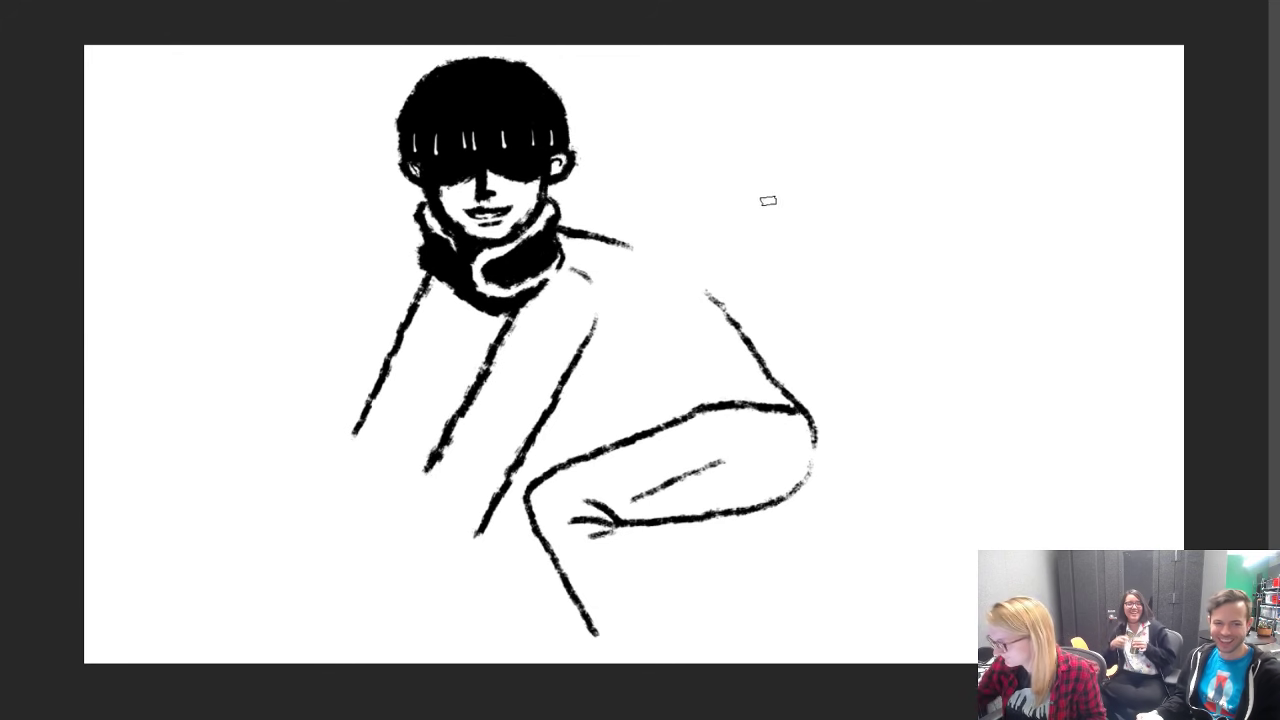
Step: Redraw the lower back as a fuller outward curve meeting the hip, and erase the inner line it replaces
mouse_move(670, 263)
mouse_down()
mouse_move(712, 284)
mouse_move(806, 404)
mouse_up()
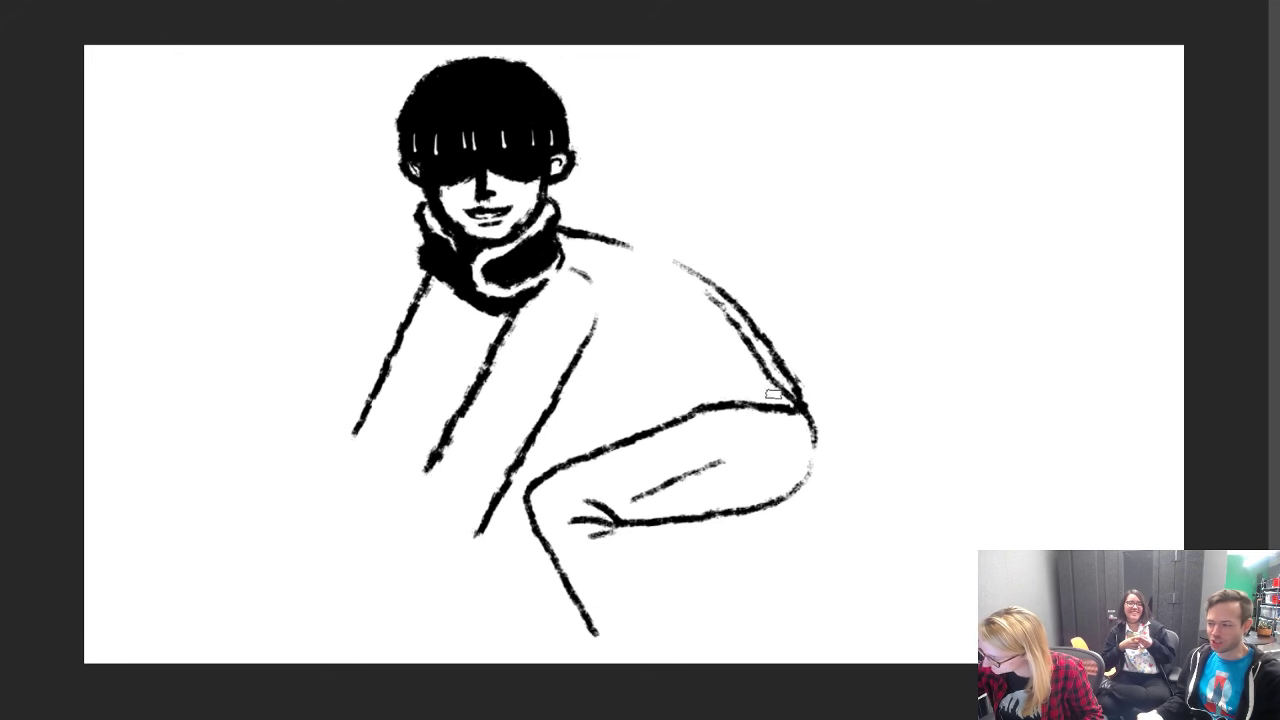
drag(695, 287, 733, 337)
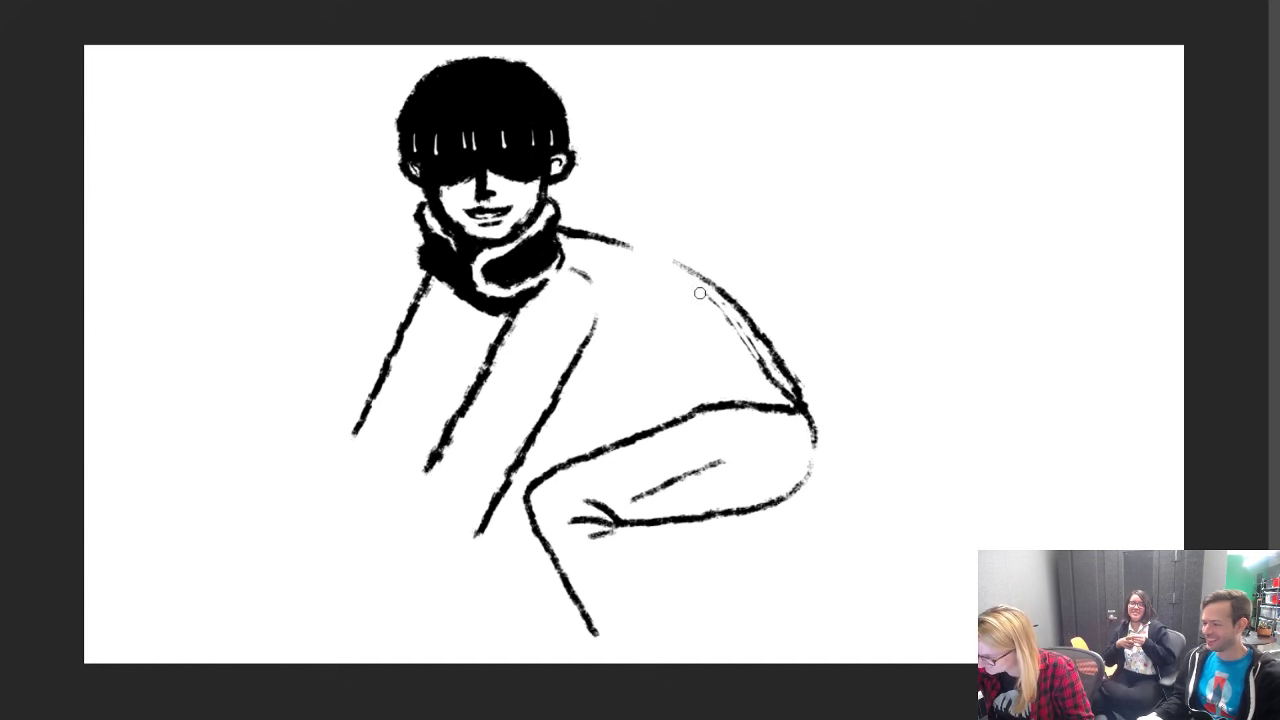
drag(703, 294, 780, 386)
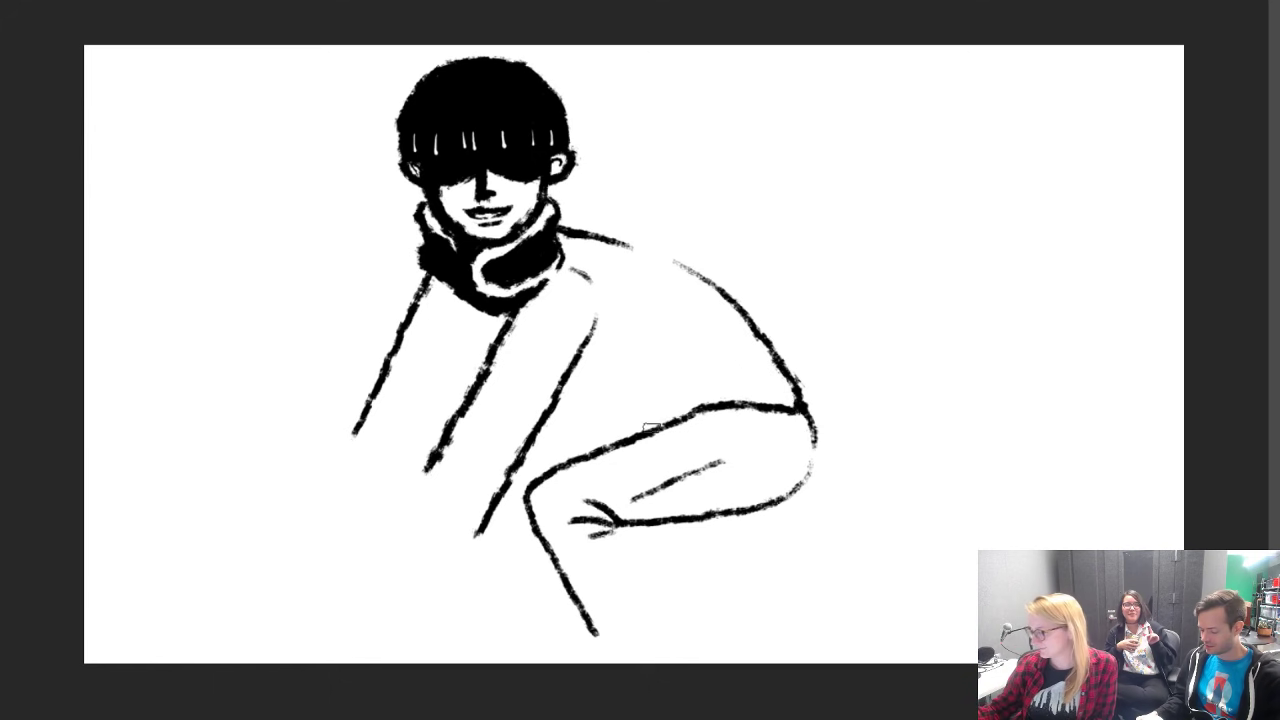
Step: Add the belly line and waist folds above the thigh, a short line under the collar, and long inner arm lines
drag(641, 430, 708, 386)
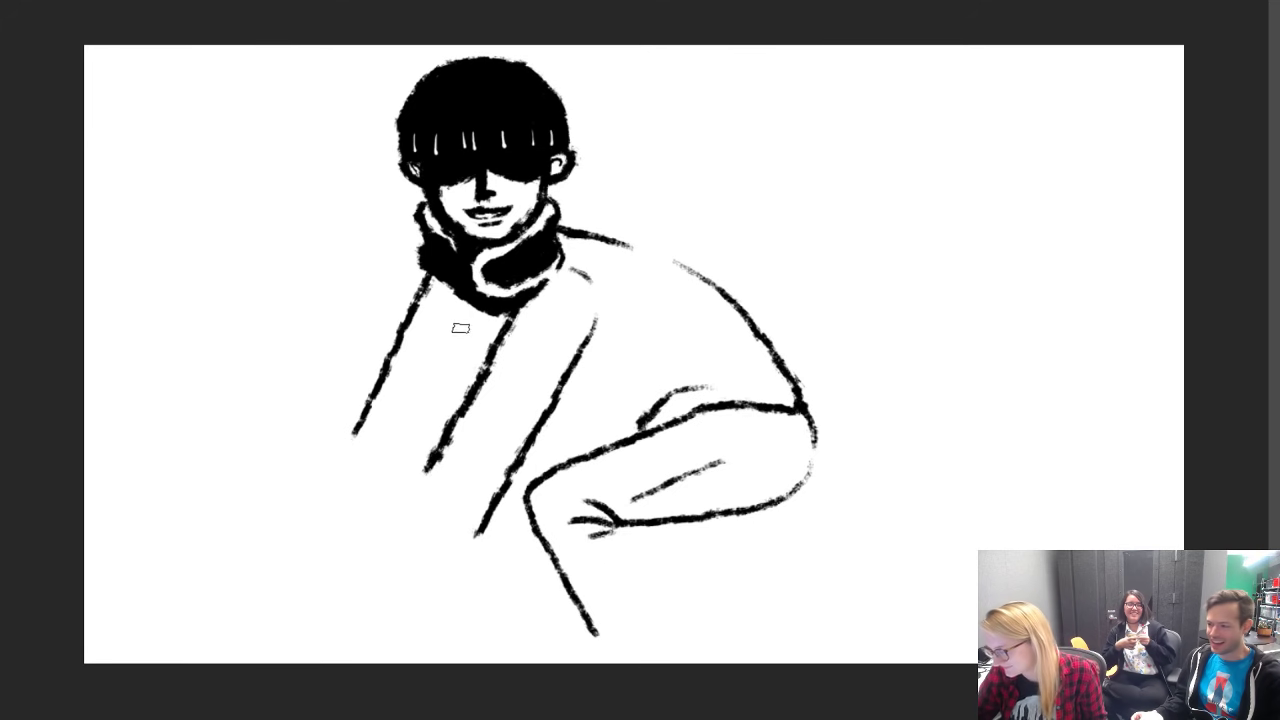
drag(460, 313, 505, 331)
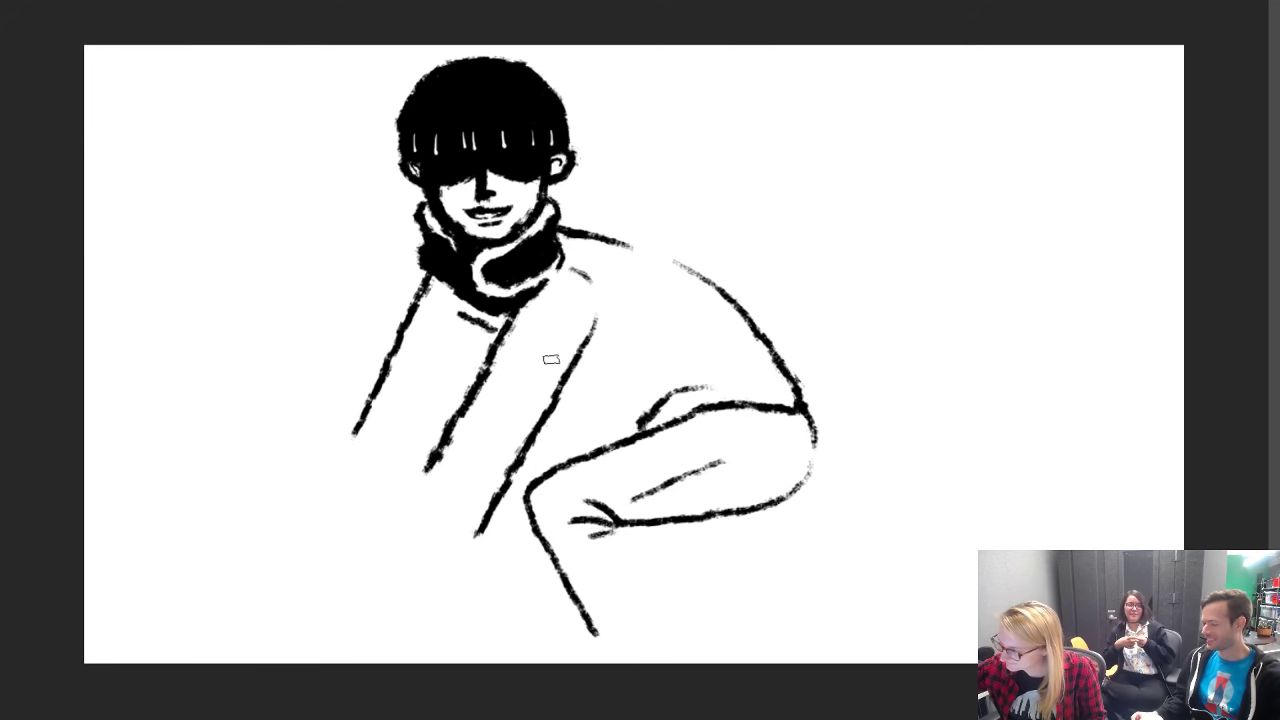
mouse_move(568, 370)
mouse_down()
mouse_move(627, 424)
mouse_move(636, 408)
mouse_up()
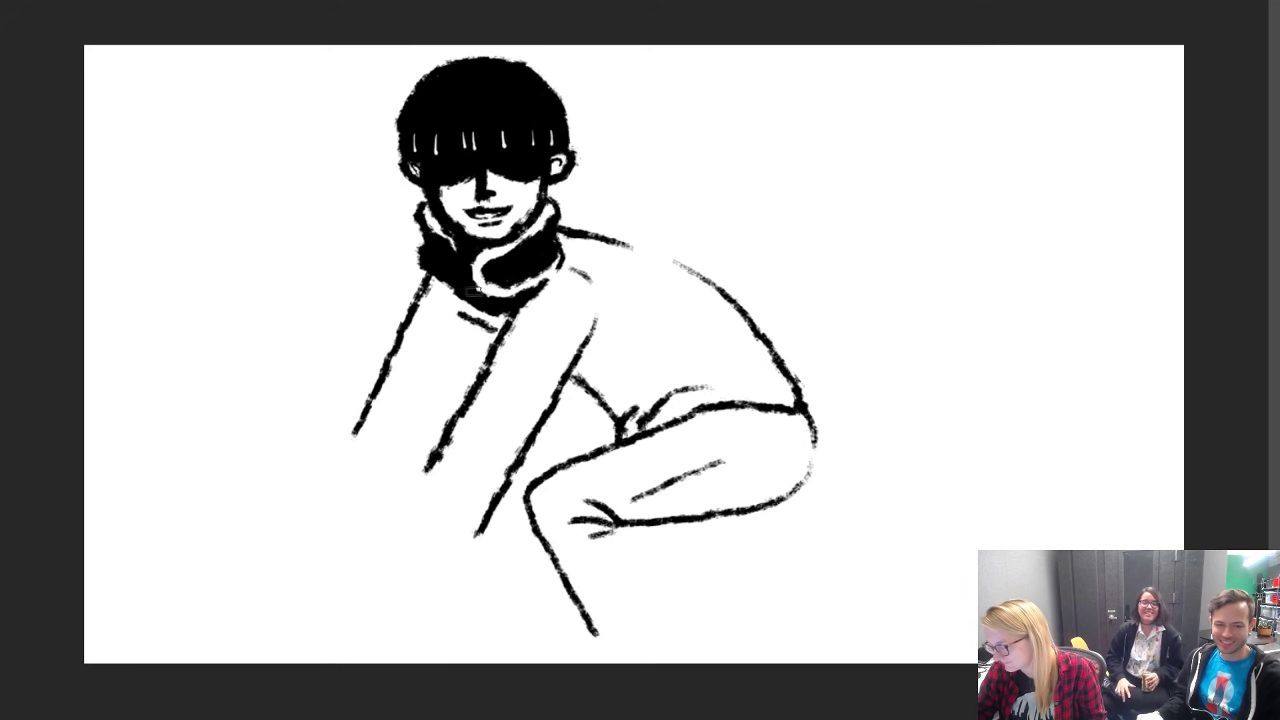
drag(486, 326, 409, 468)
key(ctrl+z)
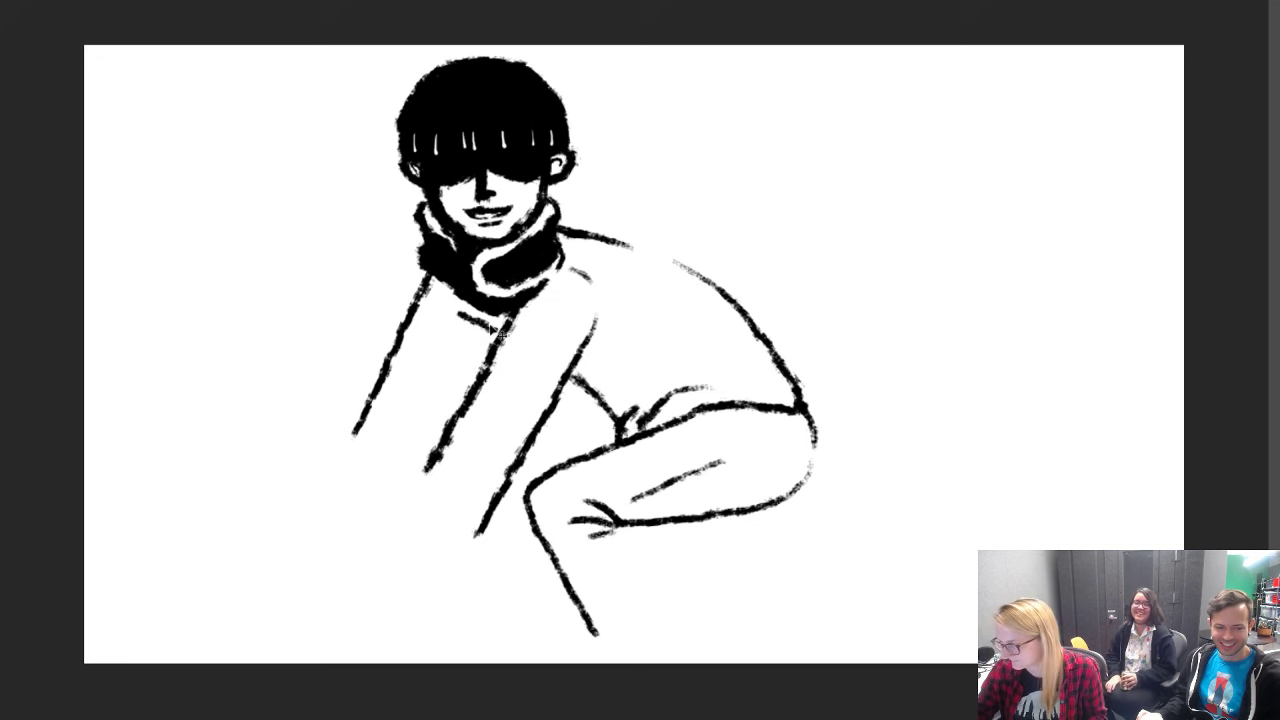
drag(486, 326, 367, 528)
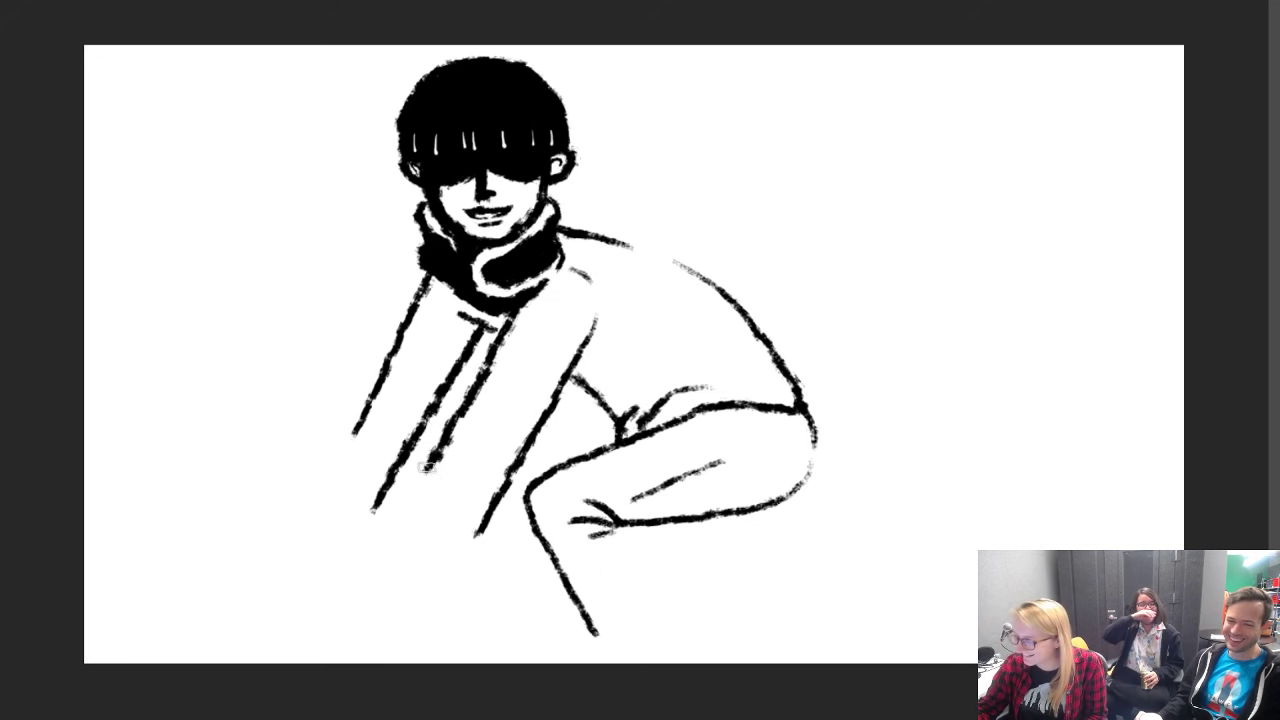
drag(427, 467, 392, 522)
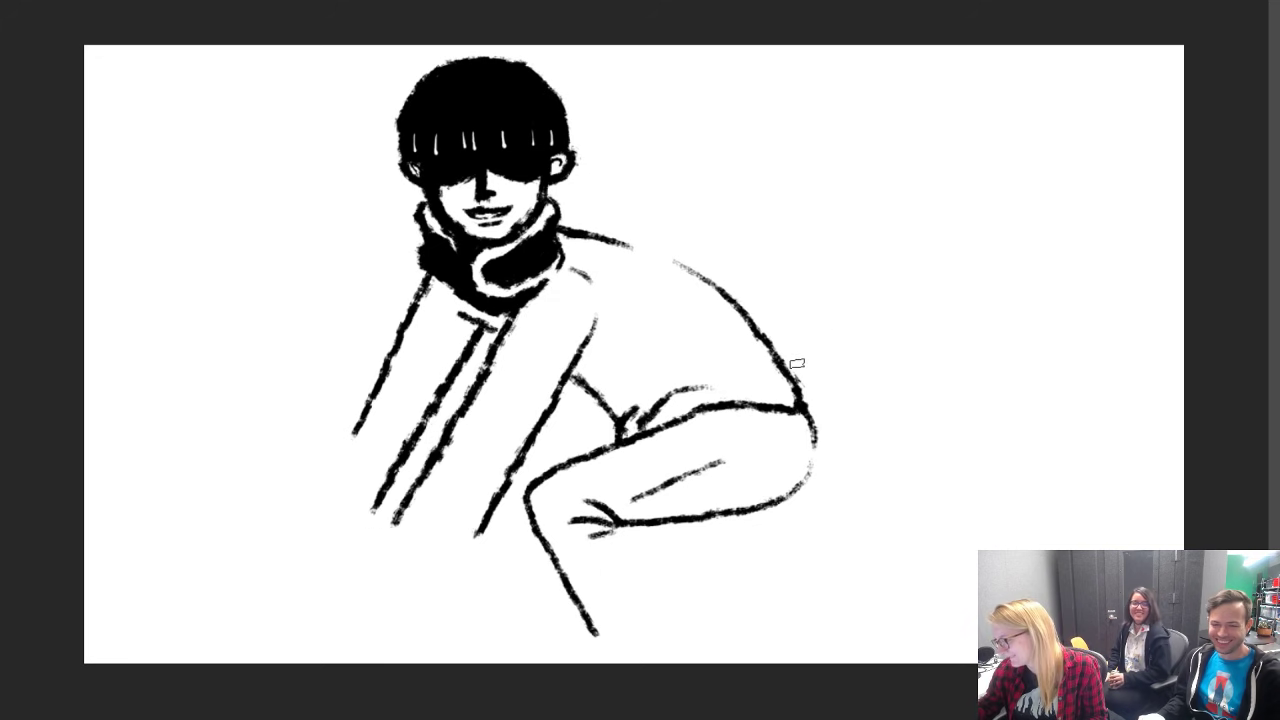
Step: Erase the shin line below the knee and the crease strokes at the inner end of the thigh
mouse_move(535, 488)
mouse_down()
mouse_move(548, 556)
mouse_move(597, 635)
mouse_up()
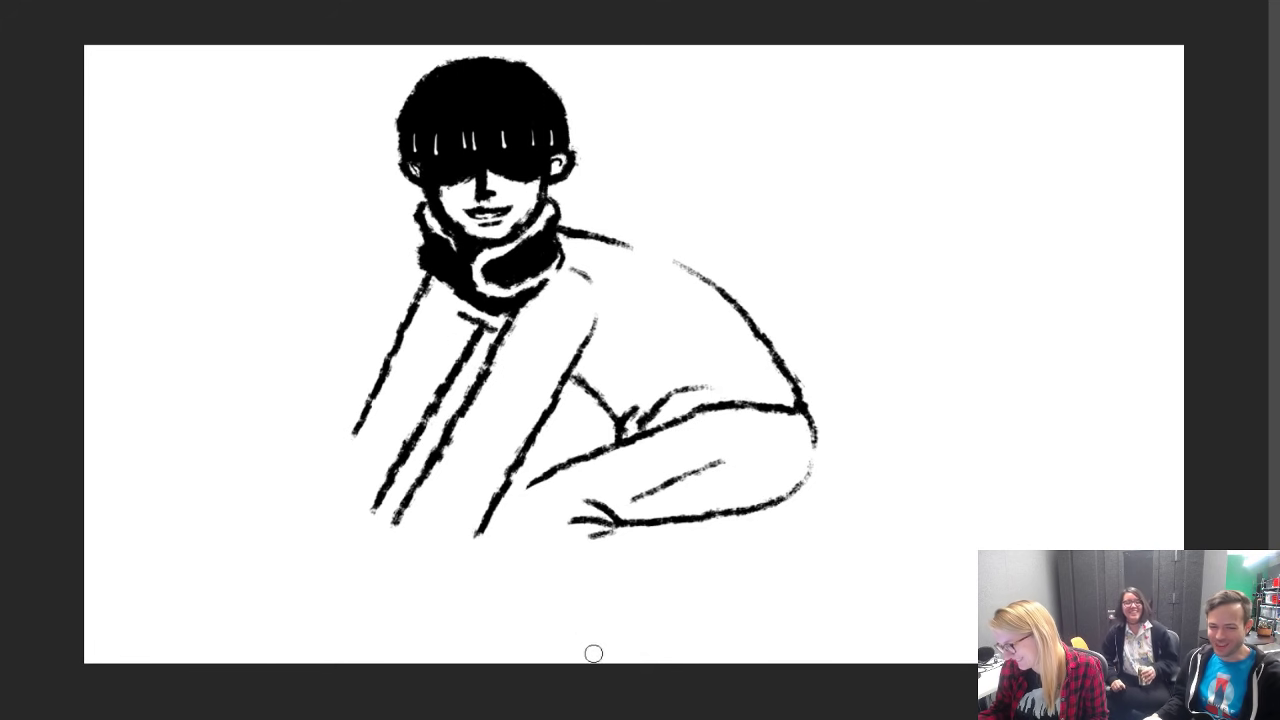
mouse_move(616, 517)
mouse_down()
mouse_move(571, 512)
mouse_move(567, 532)
mouse_move(614, 534)
mouse_up()
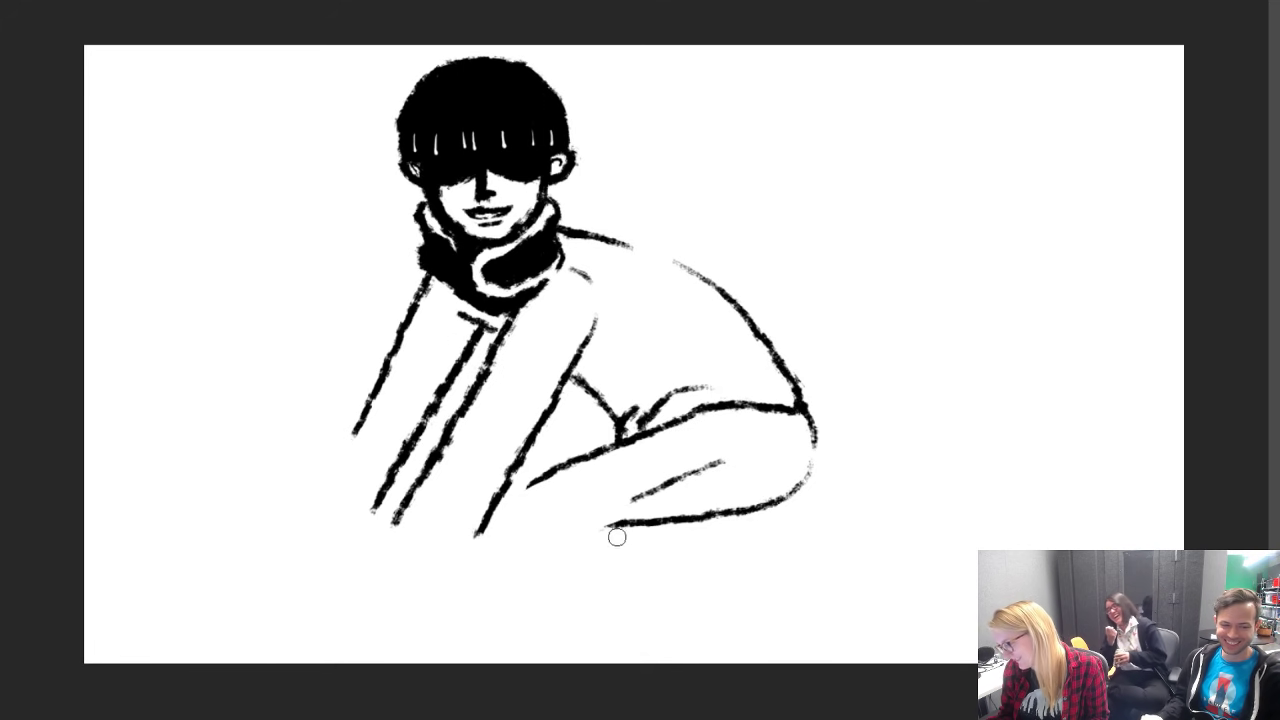
Step: Draw the shin line and creases behind the knee, and redraw the hip as a fuller curve with a small bulge at the waist
mouse_move(571, 463)
mouse_down()
mouse_move(506, 490)
mouse_move(509, 591)
mouse_move(527, 648)
mouse_up()
mouse_move(572, 532)
mouse_down()
mouse_move(676, 519)
mouse_move(547, 513)
mouse_move(540, 542)
mouse_up()
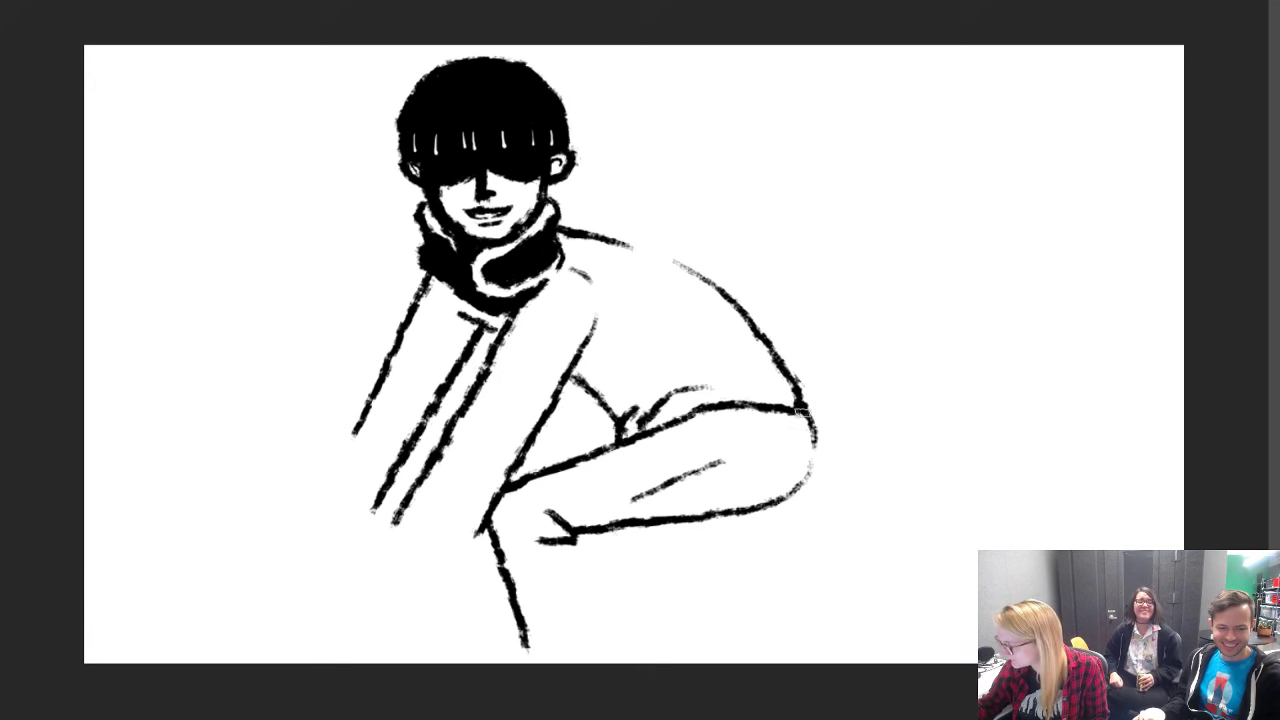
mouse_move(803, 412)
mouse_down()
mouse_move(832, 462)
mouse_move(795, 505)
mouse_move(720, 512)
mouse_up()
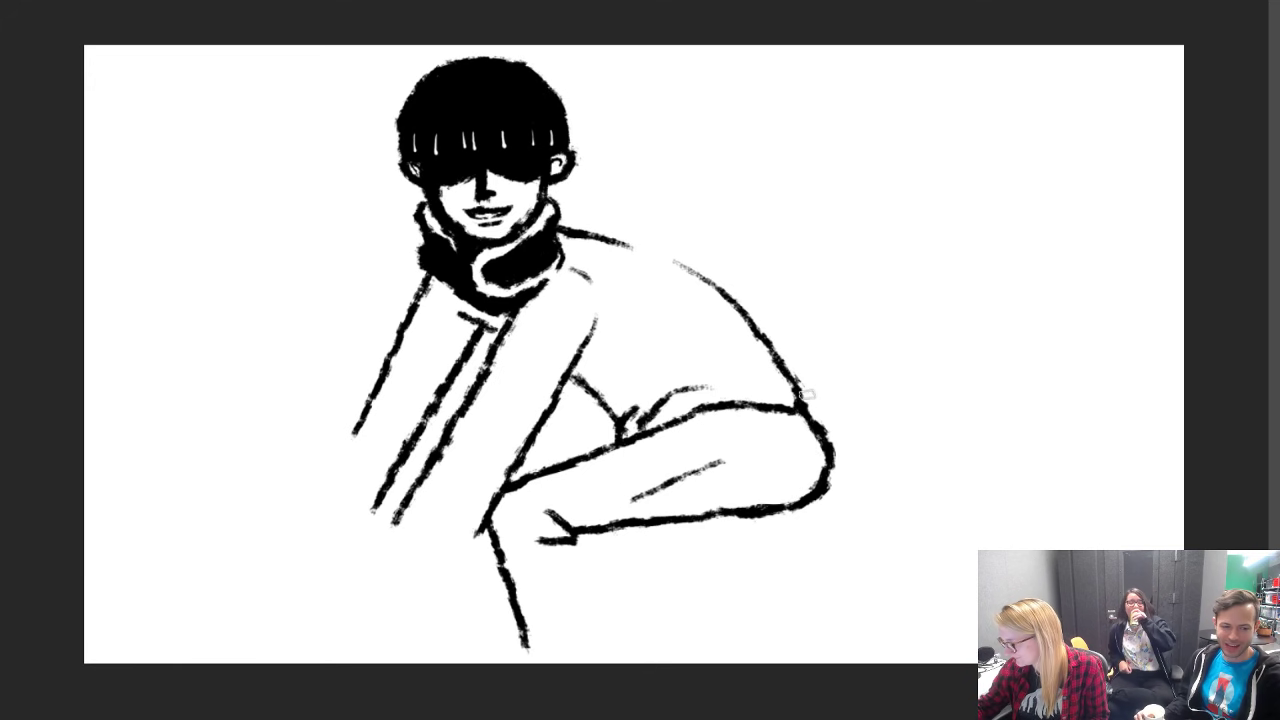
mouse_move(806, 394)
mouse_down()
mouse_move(831, 424)
mouse_move(827, 499)
mouse_up()
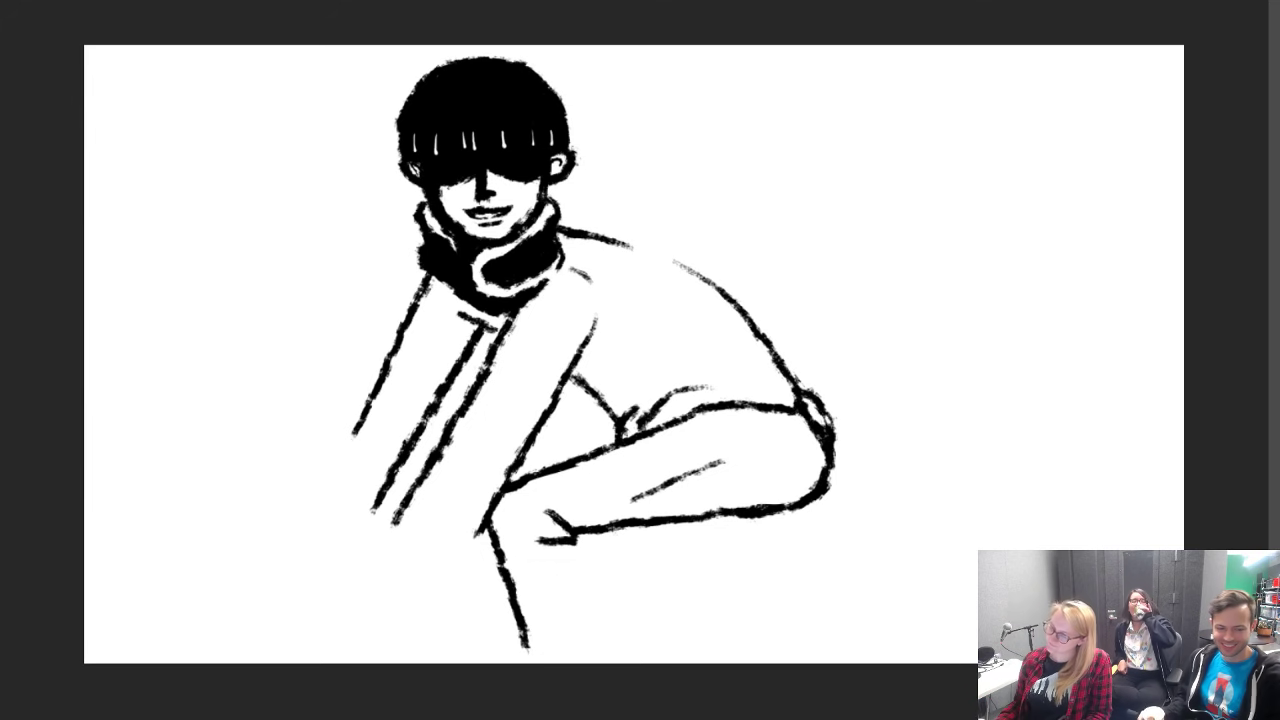
Step: Lengthen both sleeves and close them with curved cuffs, and redraw the far arm's inner line to meet the near sleeve
mouse_move(390, 524)
mouse_down()
mouse_move(372, 573)
mouse_move(385, 587)
mouse_move(476, 590)
mouse_up()
drag(545, 420, 458, 596)
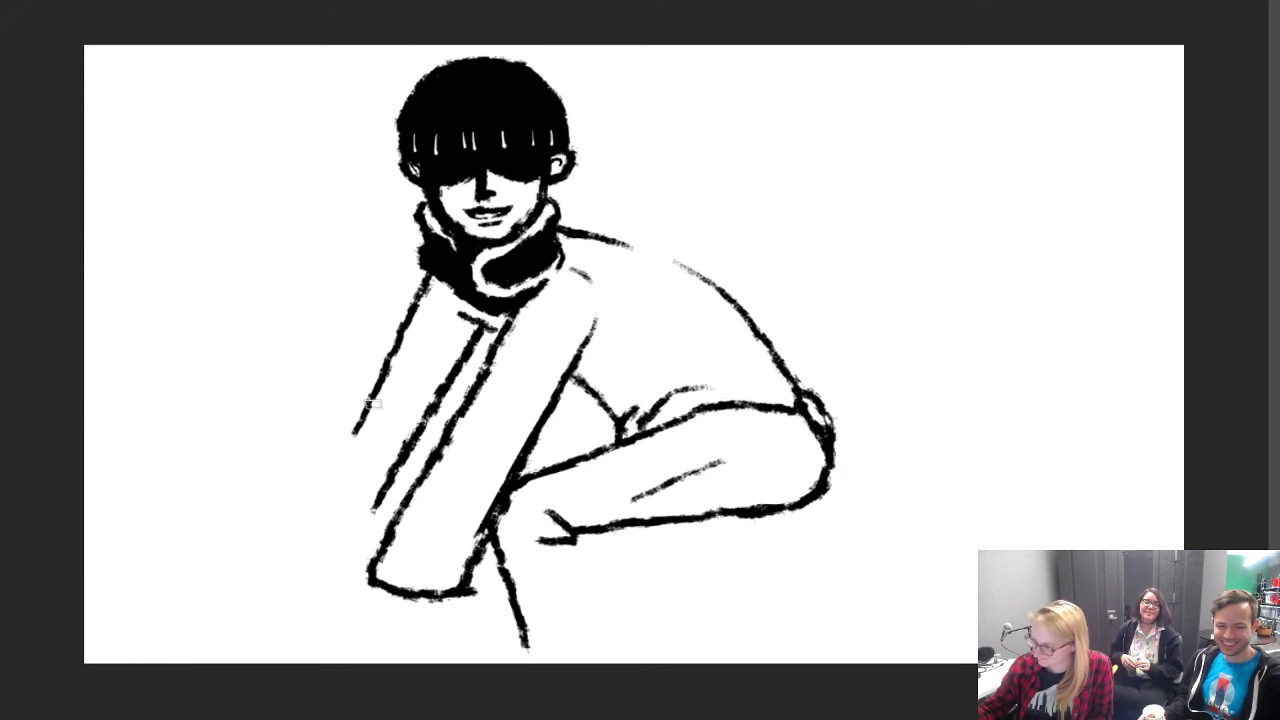
mouse_move(358, 425)
mouse_down()
mouse_move(313, 543)
mouse_move(372, 560)
mouse_up()
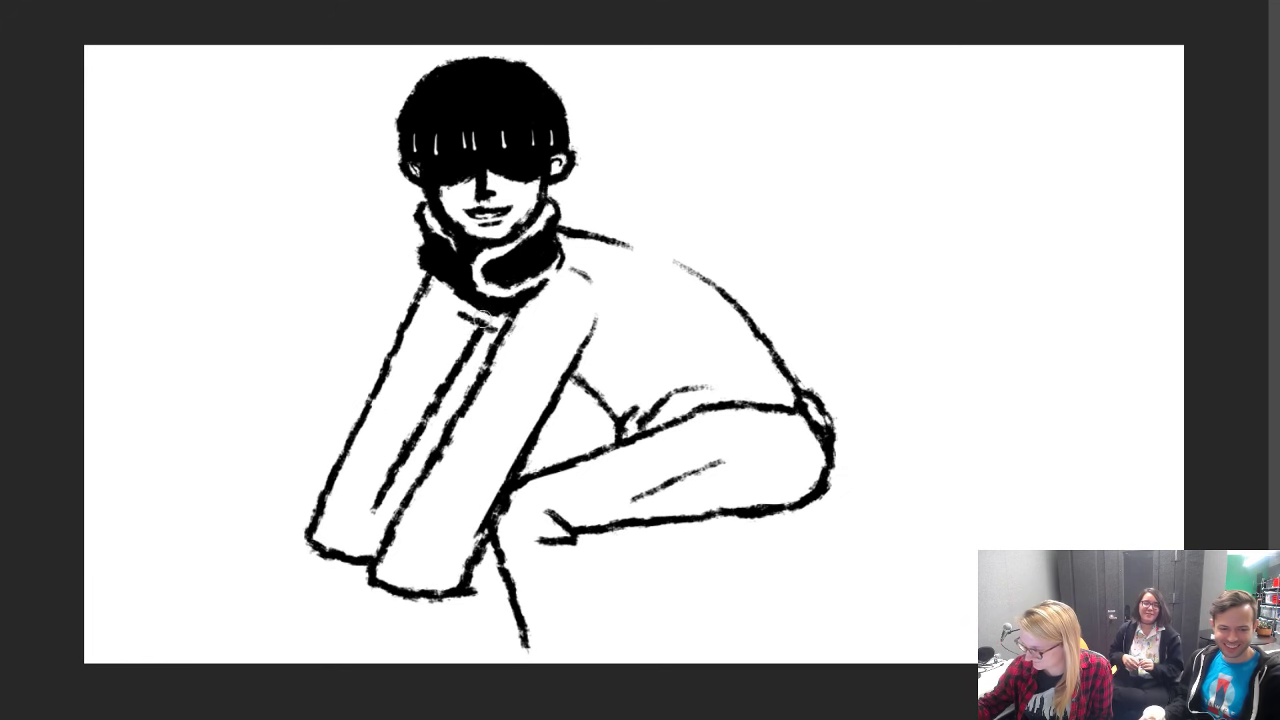
mouse_move(436, 410)
mouse_down()
mouse_move(389, 457)
mouse_move(380, 496)
mouse_up()
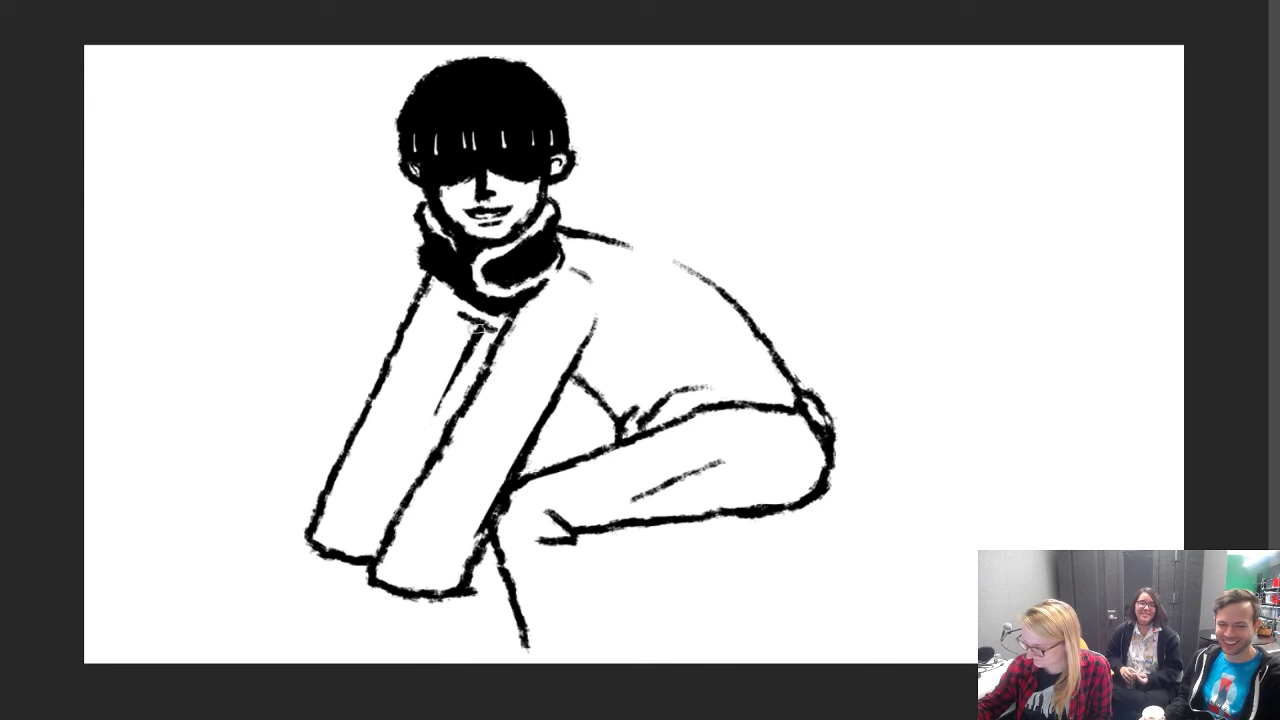
drag(478, 326, 406, 494)
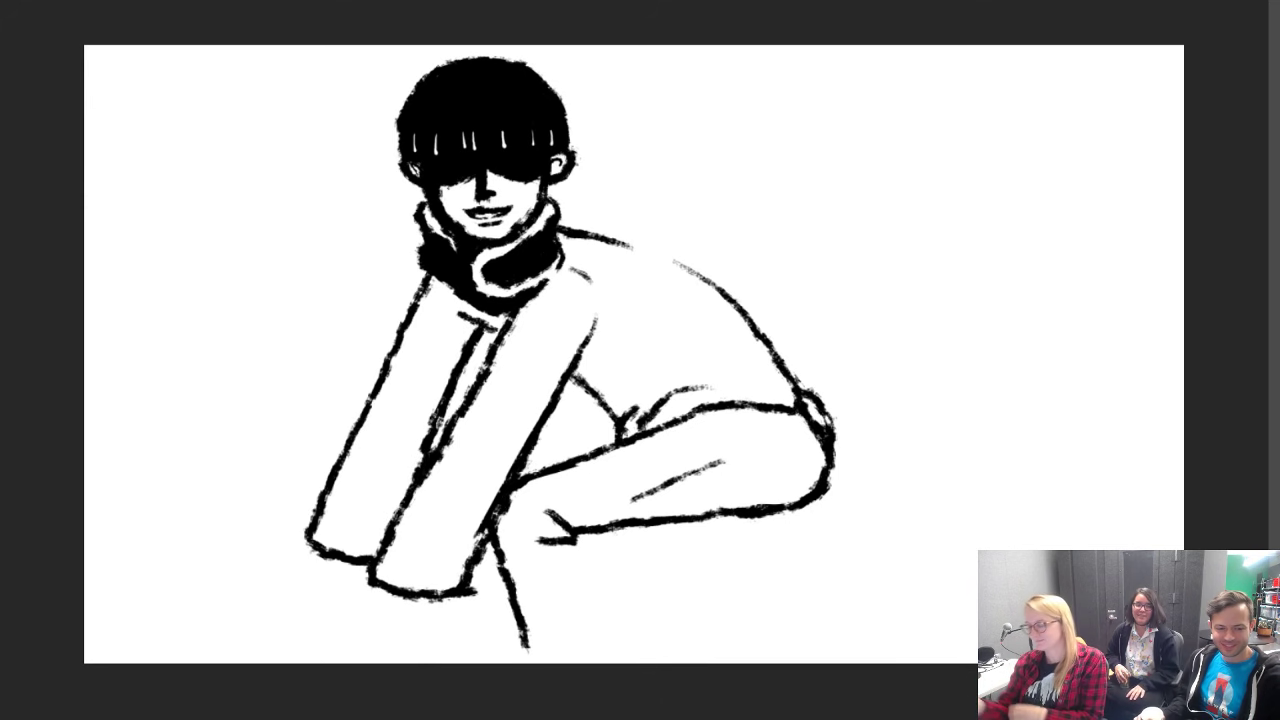
Step: Draw both hands with curled fingers and wrists hanging below the sleeve cuffs
mouse_move(368, 587)
mouse_down()
mouse_move(350, 633)
mouse_move(362, 610)
mouse_move(374, 644)
mouse_up()
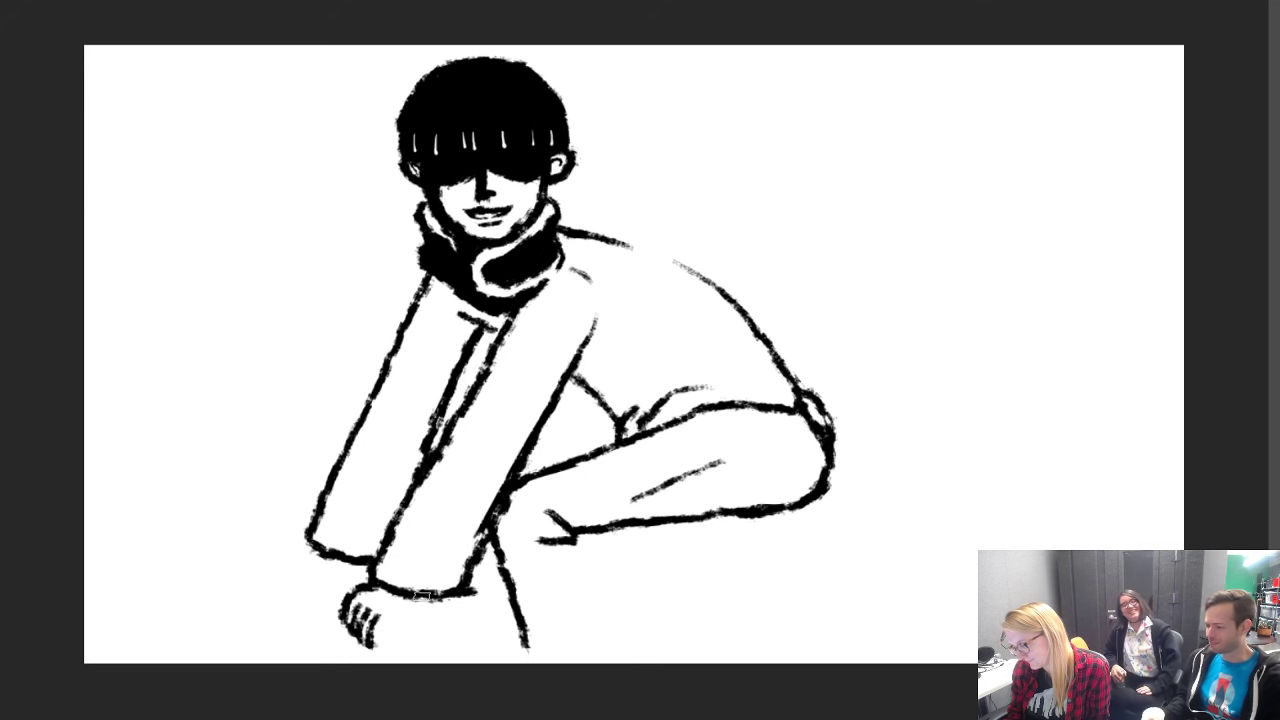
mouse_move(421, 596)
mouse_down()
mouse_move(388, 628)
mouse_move(390, 648)
mouse_move(372, 652)
mouse_up()
drag(356, 606, 371, 611)
mouse_move(312, 550)
mouse_down()
mouse_move(288, 591)
mouse_move(340, 565)
mouse_move(343, 583)
mouse_move(319, 589)
mouse_move(319, 606)
mouse_move(314, 581)
mouse_move(310, 610)
mouse_move(313, 588)
mouse_move(284, 581)
mouse_move(303, 605)
mouse_up()
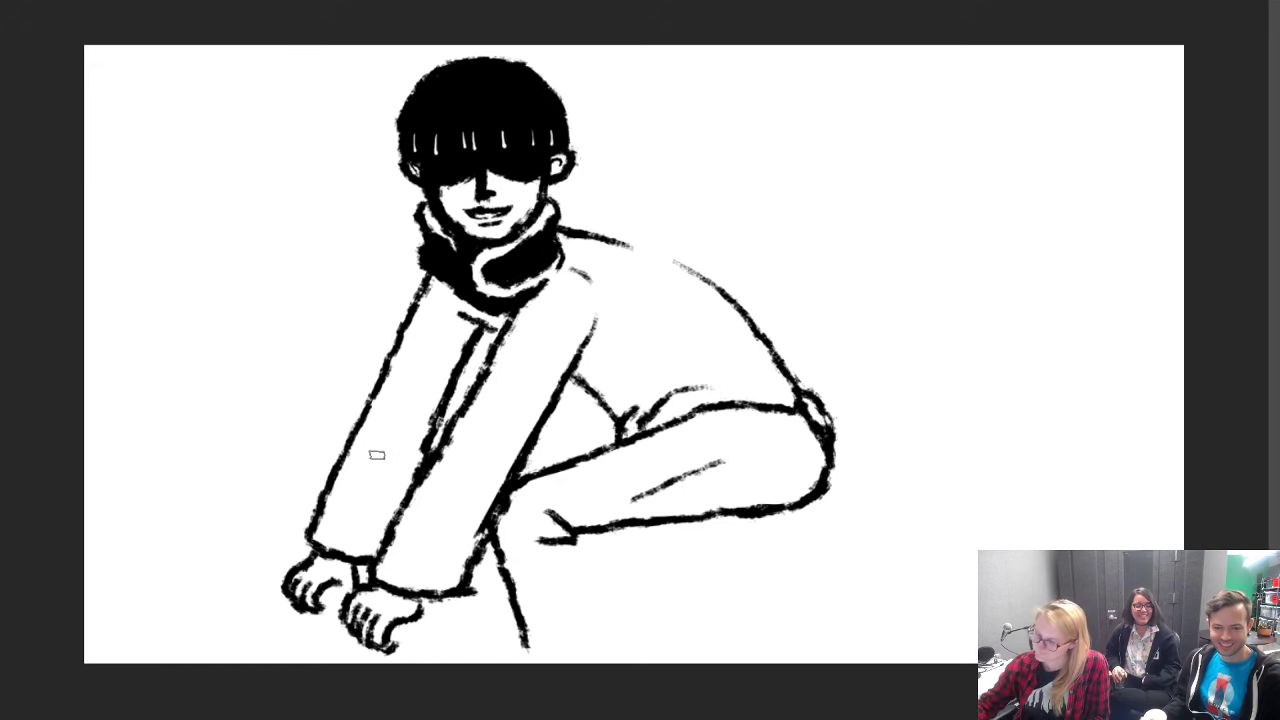
Step: Scale the whole figure down to make room below it and shift it slightly to the right
key(ctrl+t)
drag(836, 655, 758, 570)
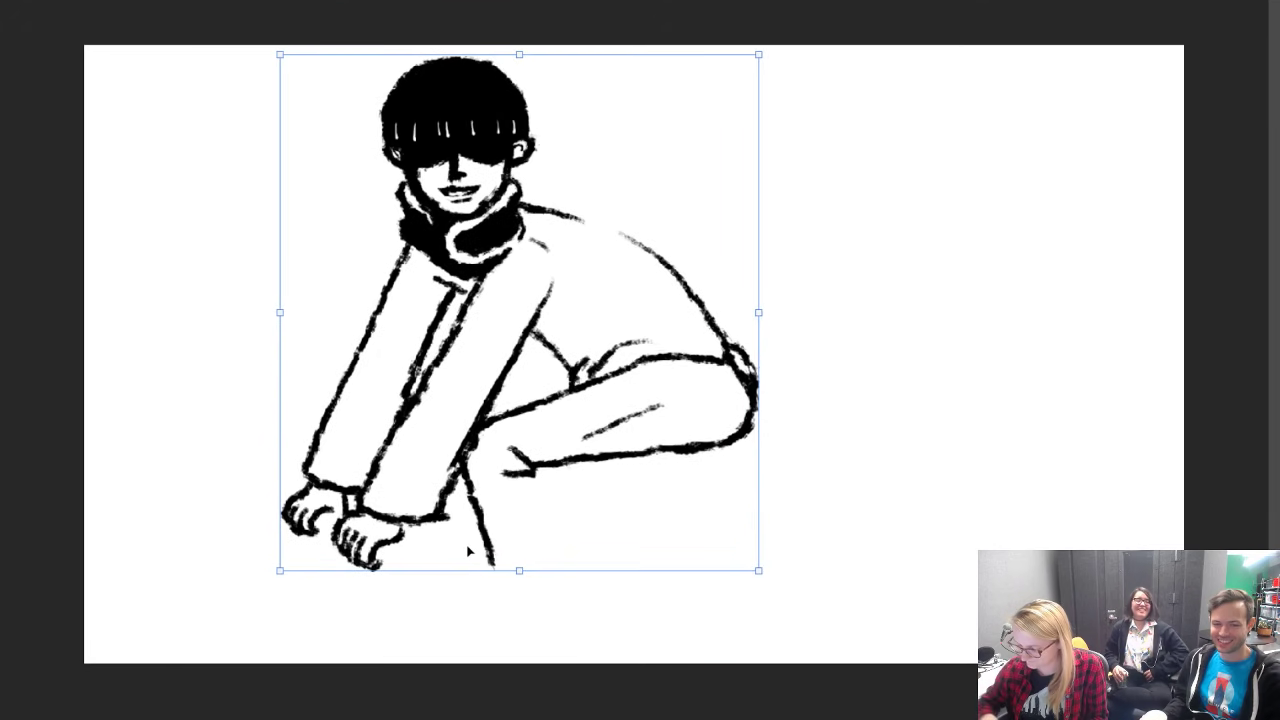
drag(670, 389, 691, 385)
key(Return)
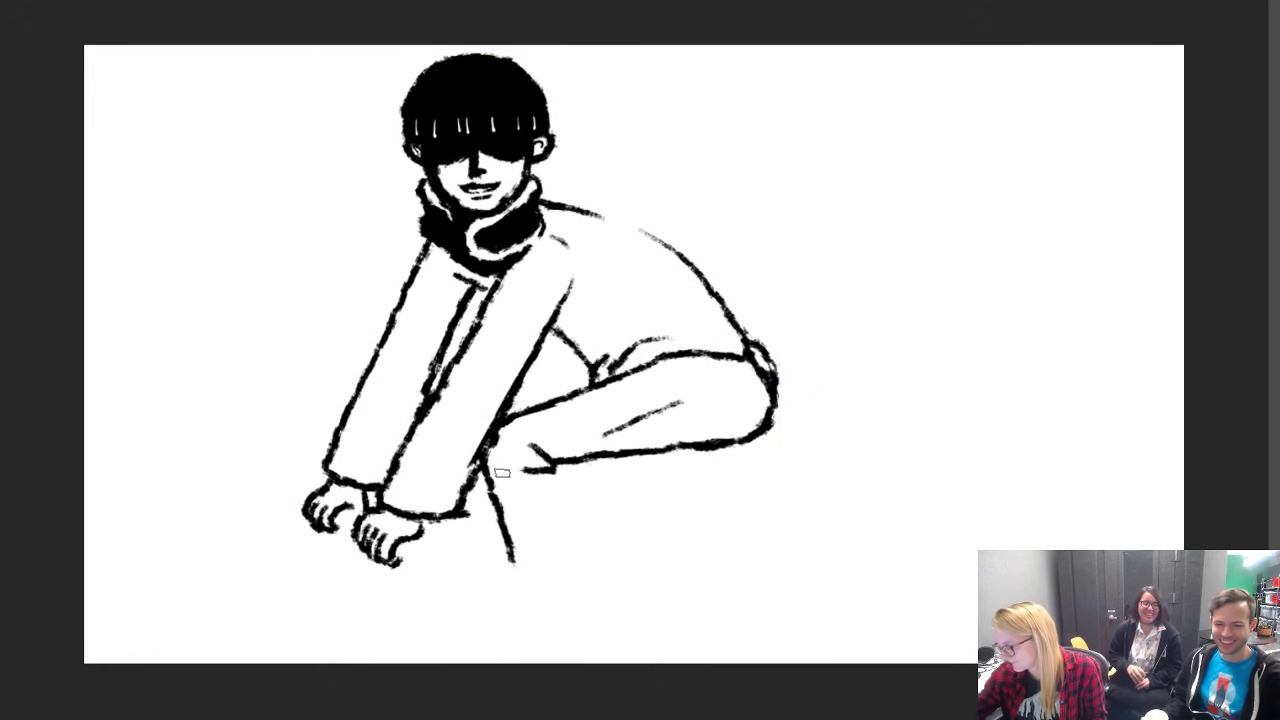
Step: Extend the shin line further down from the knee and scale the whole figure down again
drag(483, 462, 536, 640)
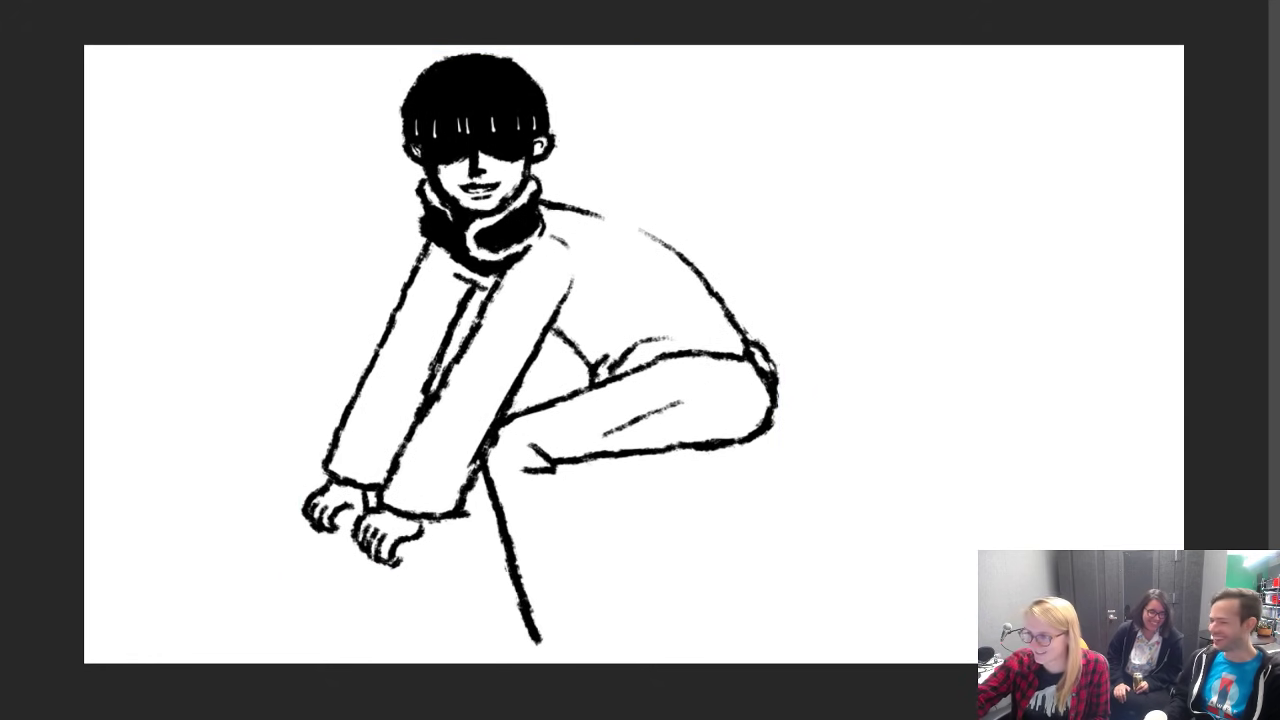
key(ctrl+t)
drag(300, 643, 366, 563)
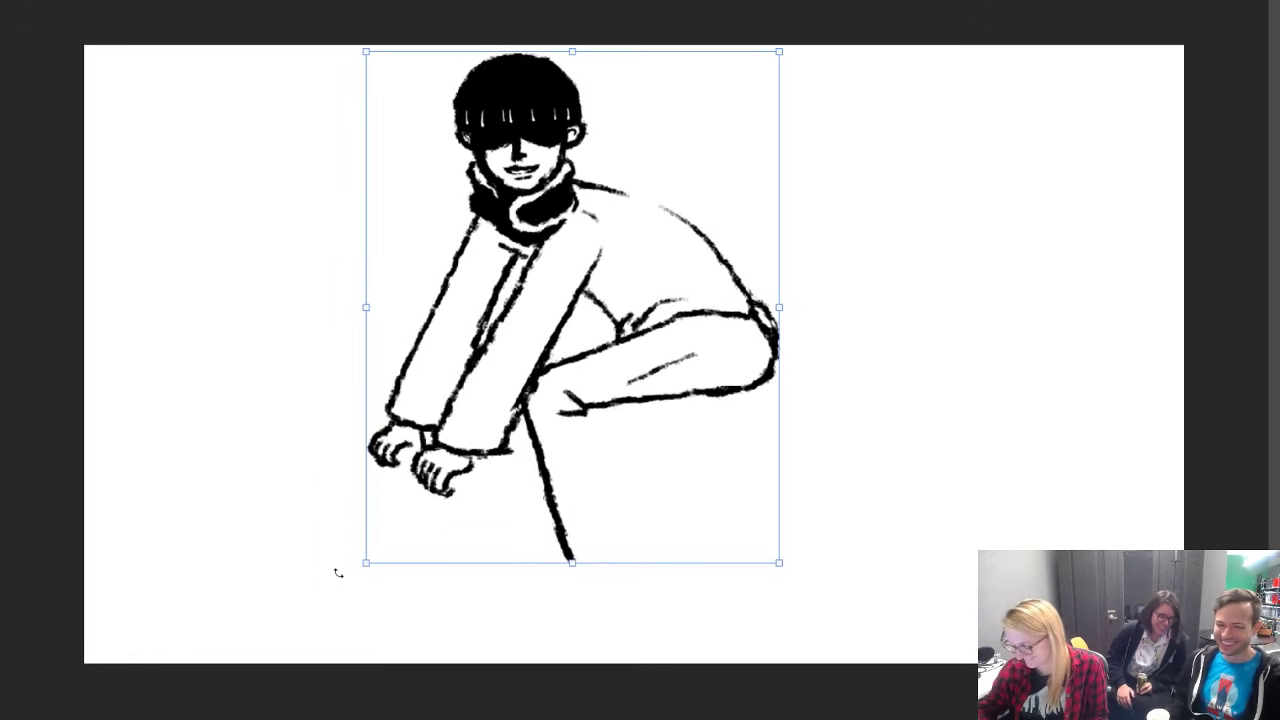
key(Return)
Step: Draw the back of the calf and a curved hem at the foot of the shin, and erase the calf line below the knee
mouse_move(590, 404)
mouse_down()
mouse_move(636, 550)
mouse_move(572, 561)
mouse_move(655, 558)
mouse_up()
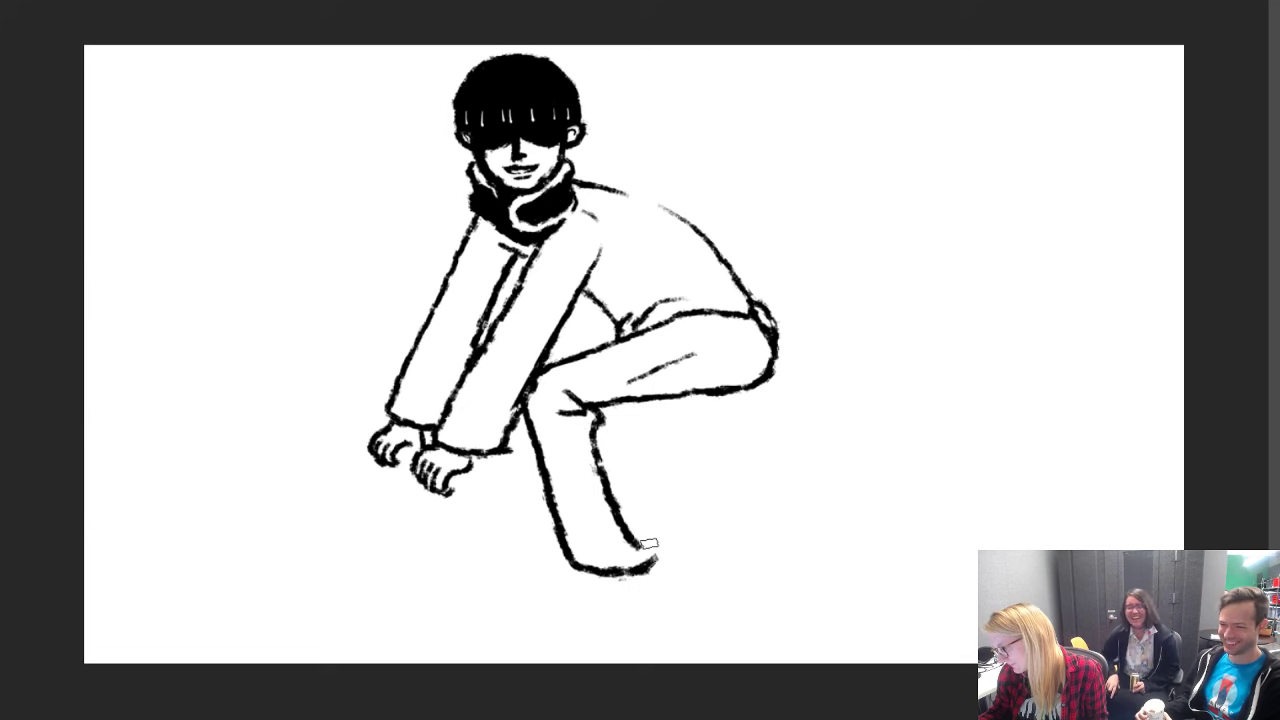
key(e)
drag(592, 422, 632, 540)
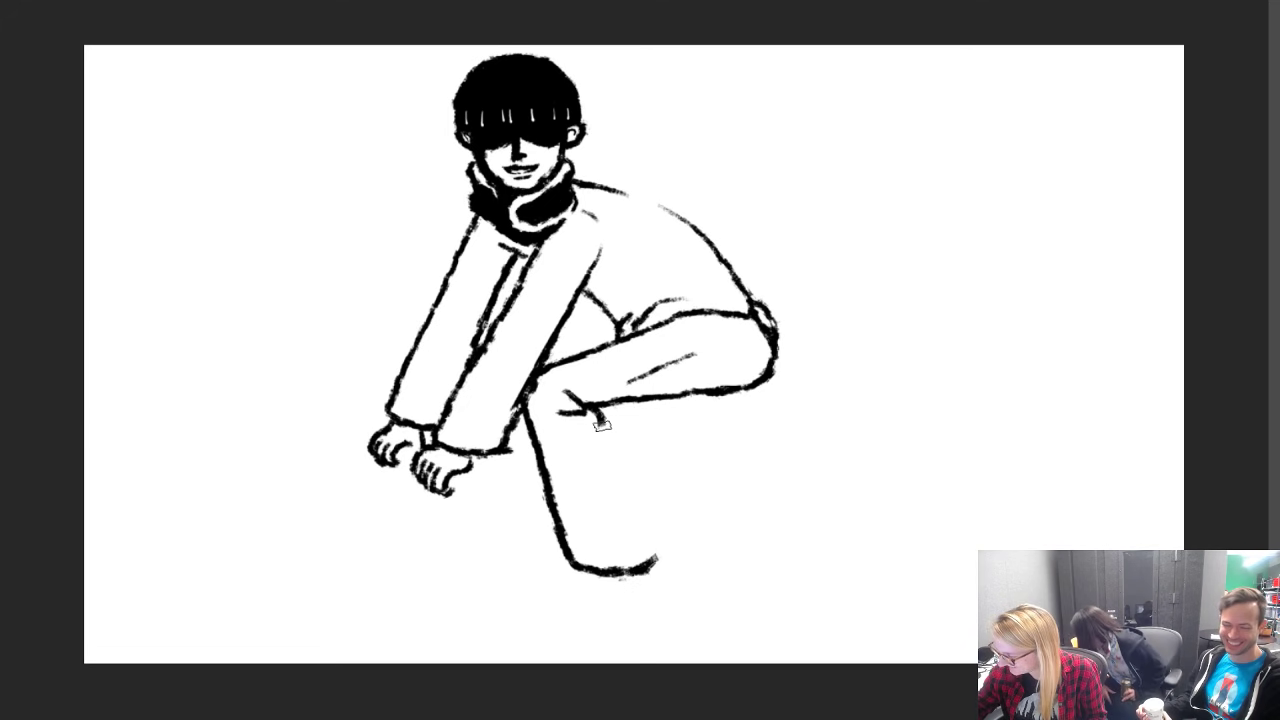
Step: Draw the back contour of the near lower leg, its thick-soled shoe, and the jacket hem line behind the near arm
drag(600, 418, 656, 546)
mouse_move(588, 576)
mouse_down()
mouse_move(551, 594)
mouse_move(639, 592)
mouse_move(563, 586)
mouse_move(521, 597)
mouse_move(523, 614)
mouse_move(647, 604)
mouse_move(649, 577)
mouse_move(635, 616)
mouse_move(524, 612)
mouse_up()
key(ctrl+z)
mouse_move(620, 572)
mouse_down()
mouse_move(652, 568)
mouse_move(582, 572)
mouse_up()
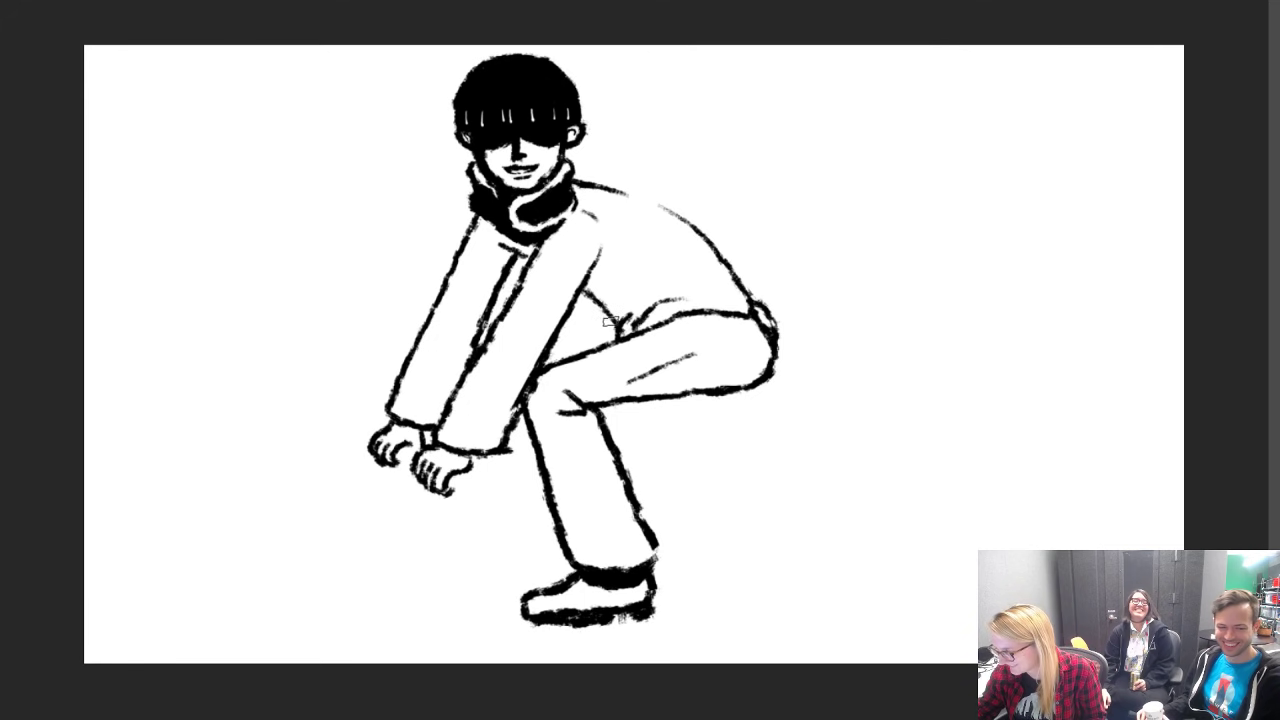
drag(612, 322, 572, 313)
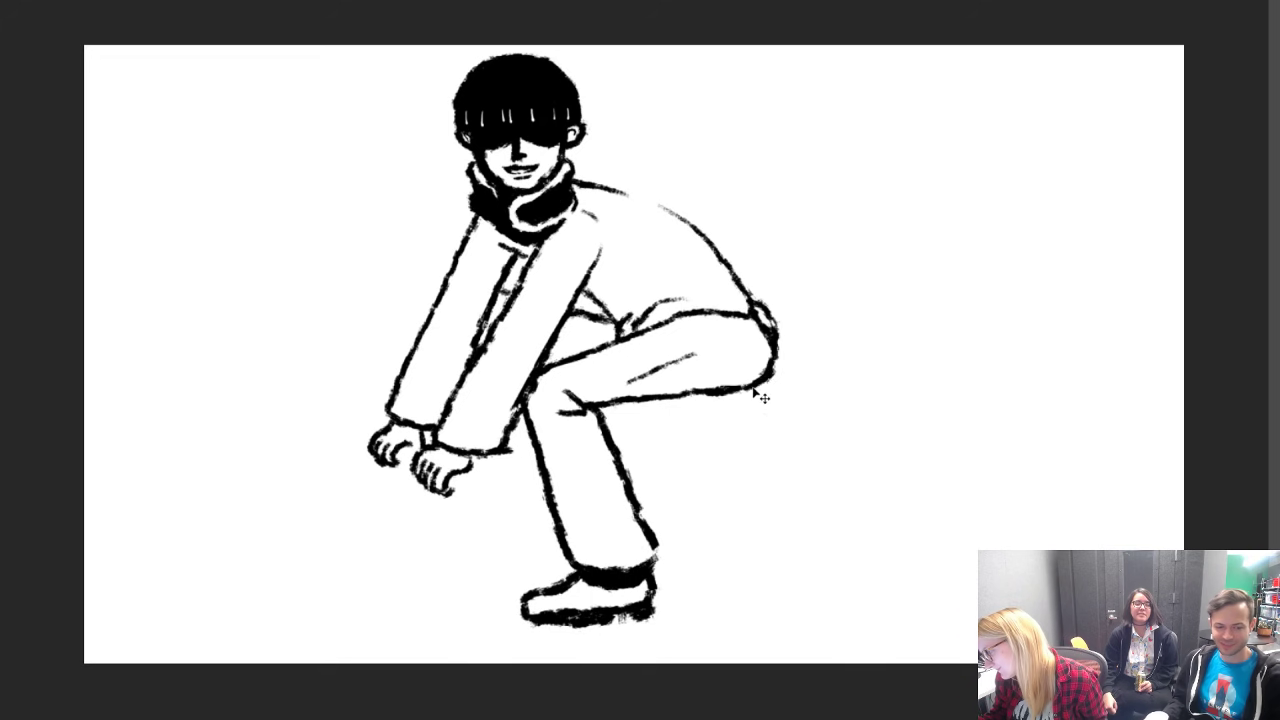
Step: Draw a bicycle saddle under the hips, a handlebar through both hands, and two lines for the steering post below it
mouse_move(770, 378)
mouse_down()
mouse_move(795, 400)
mouse_move(745, 418)
mouse_move(688, 402)
mouse_up()
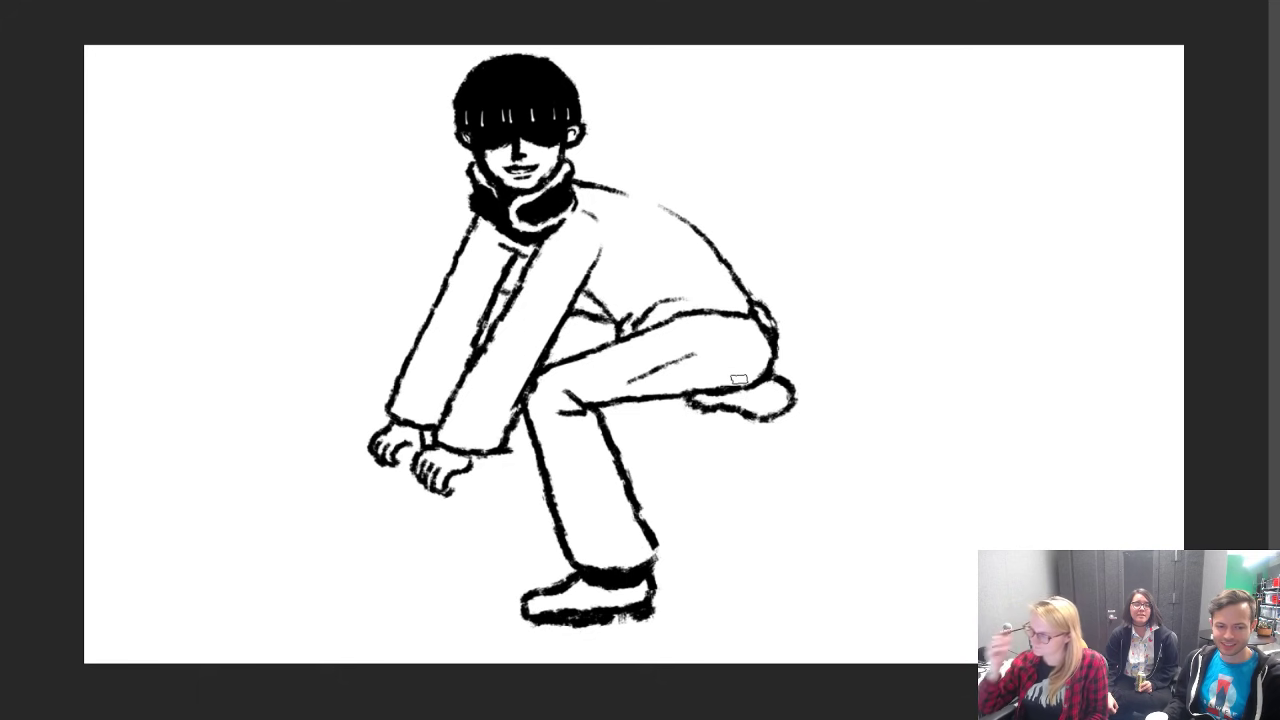
mouse_move(448, 480)
mouse_down()
mouse_move(476, 503)
mouse_move(505, 500)
mouse_move(507, 485)
mouse_move(383, 434)
mouse_move(415, 466)
mouse_up()
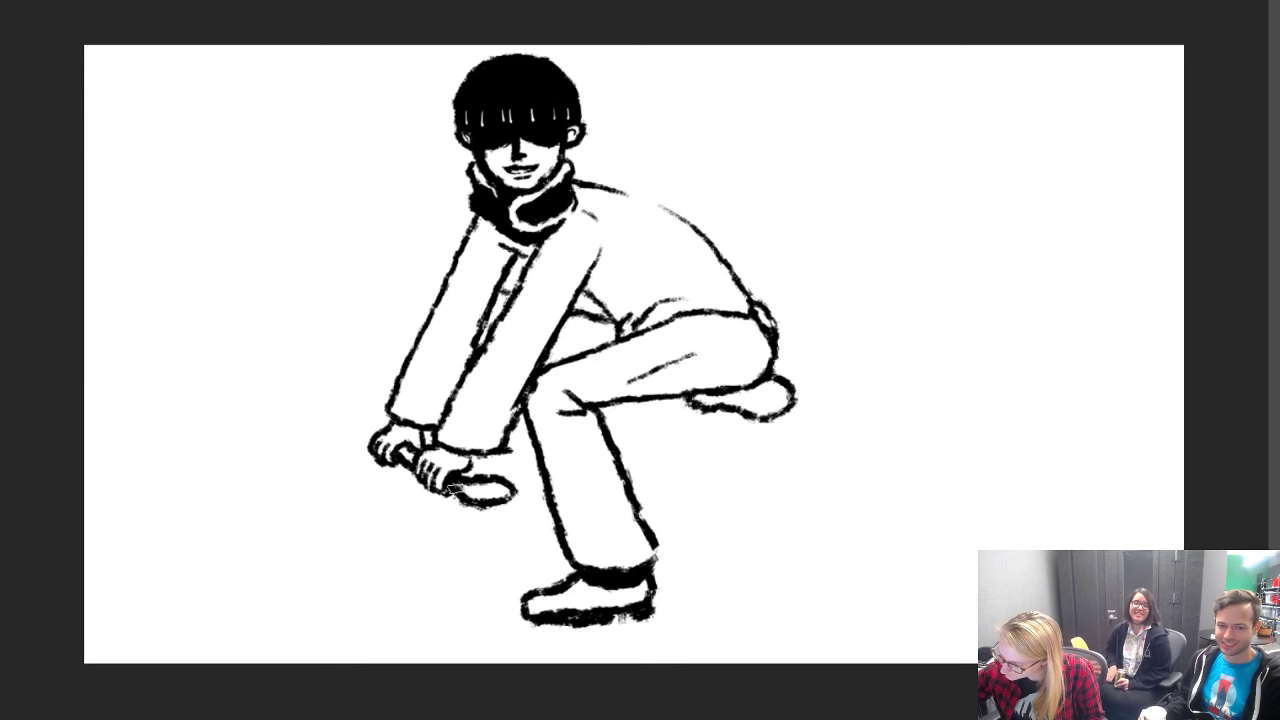
drag(445, 488, 466, 498)
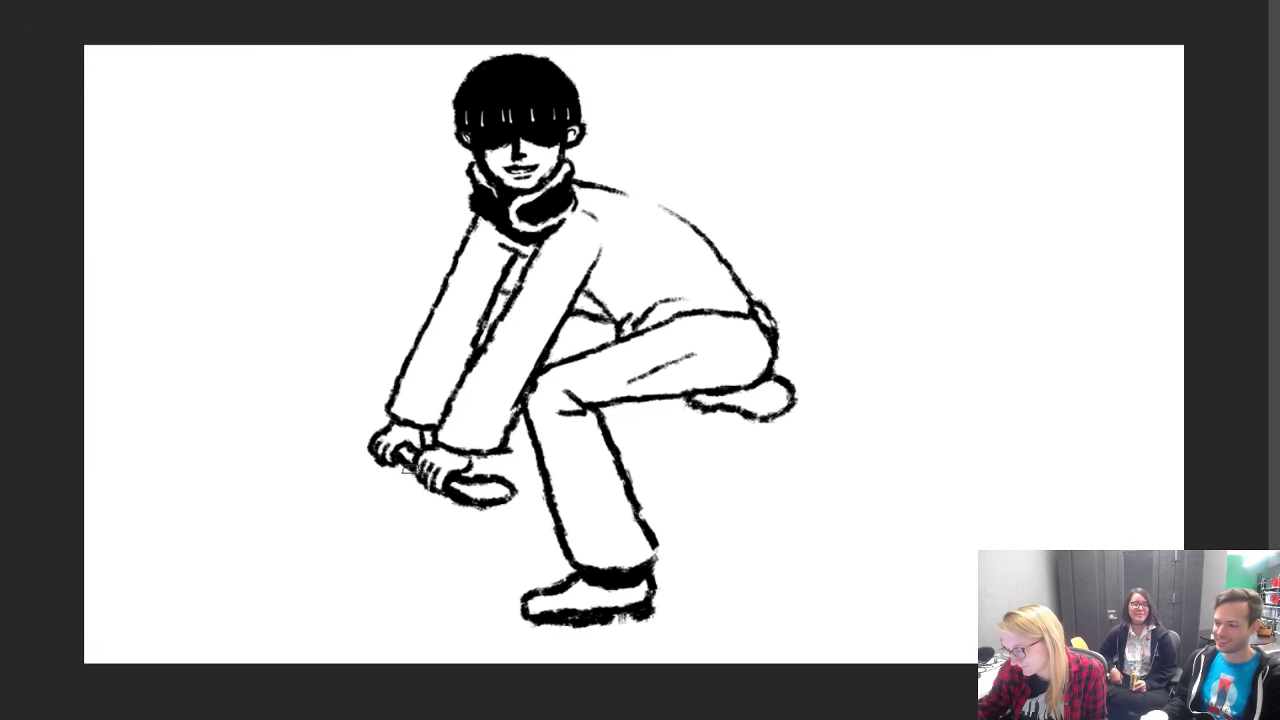
drag(405, 467, 372, 651)
drag(421, 486, 393, 669)
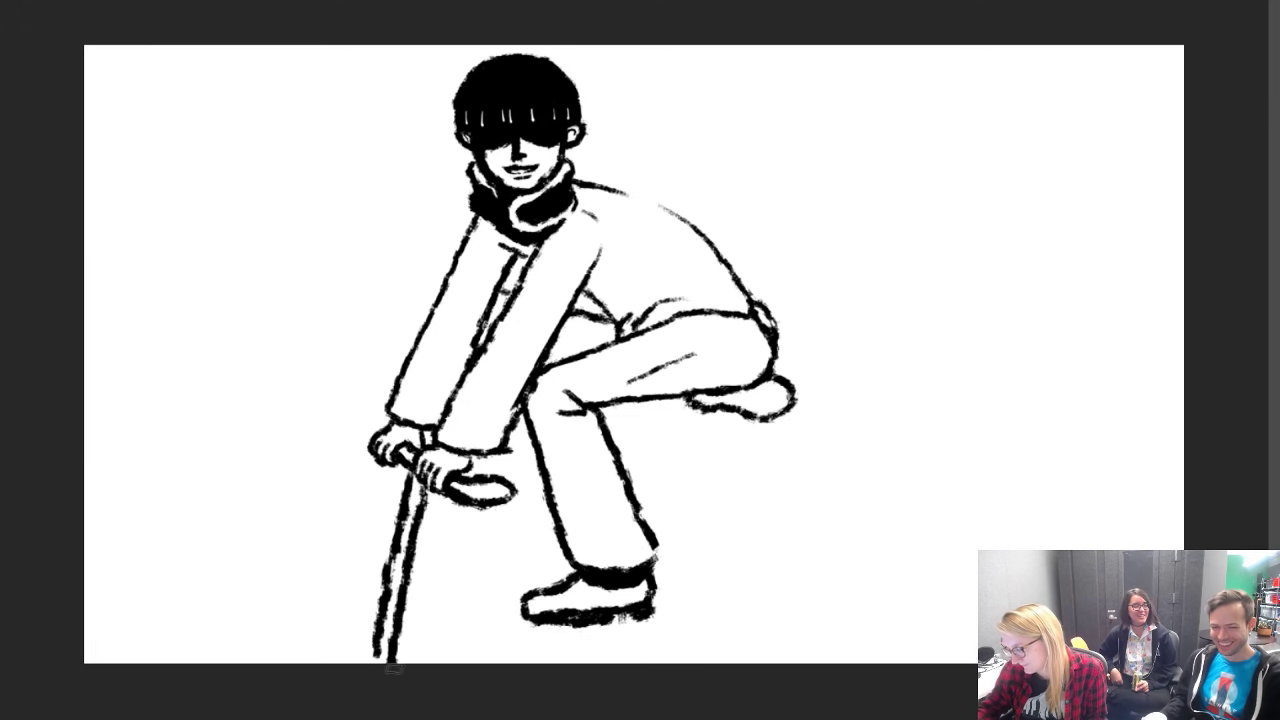
Step: Draw the arc of a front wheel around the steering post and a two-line seat post below the saddle
mouse_move(503, 662)
mouse_down()
mouse_move(402, 540)
mouse_move(334, 652)
mouse_move(552, 670)
mouse_up()
key(ctrl+z)
key(ctrl+z)
mouse_move(268, 660)
mouse_down()
mouse_move(437, 586)
mouse_move(506, 662)
mouse_up()
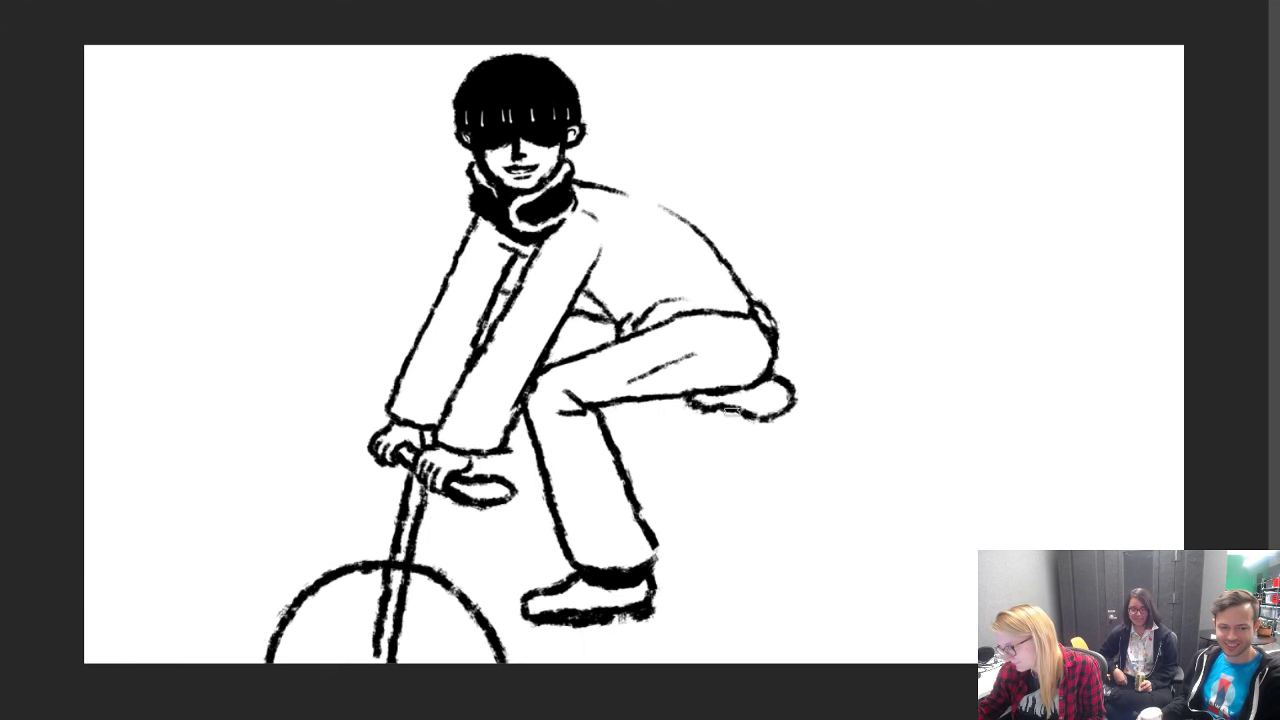
drag(730, 411, 762, 705)
drag(749, 422, 770, 672)
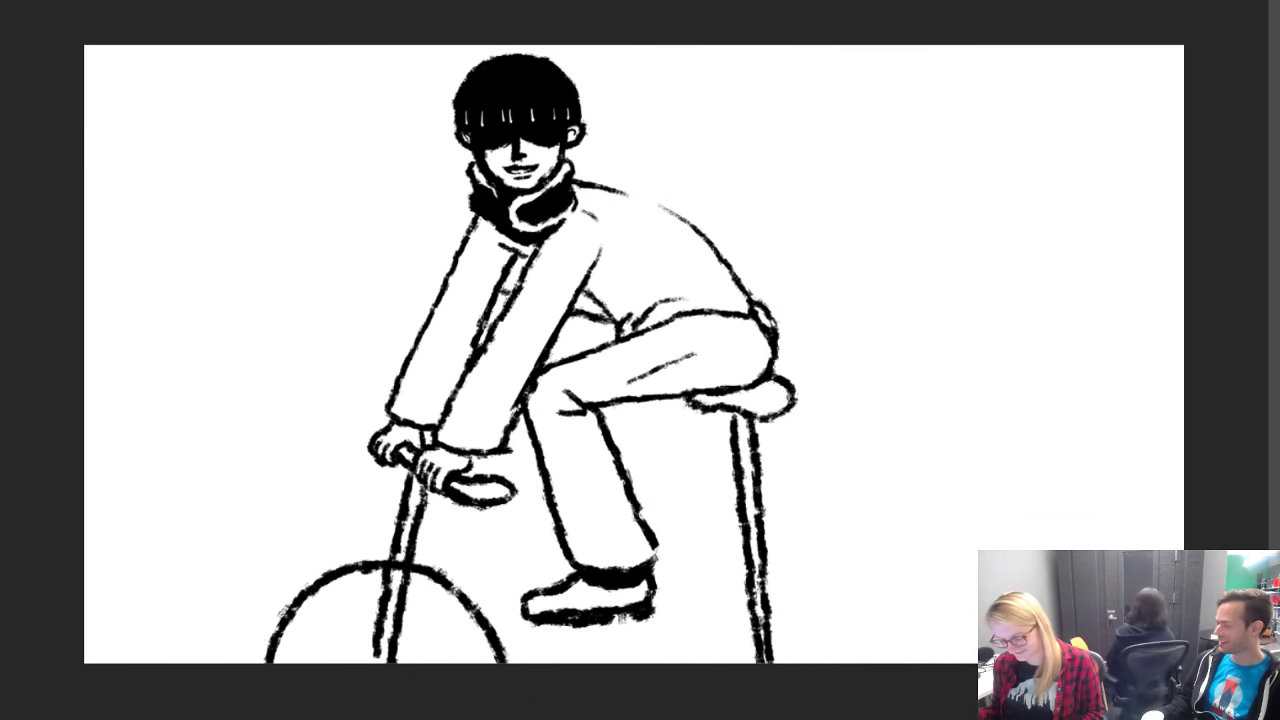
Step: Enlarge the eraser and erase the bicycle saddle, seat post, handlebar grip, steering post and wheel around the figure
key(bracketright)
key(bracketright)
key(bracketright)
key(bracketright)
key(bracketright)
key(bracketright)
key(bracketright)
key(bracketright)
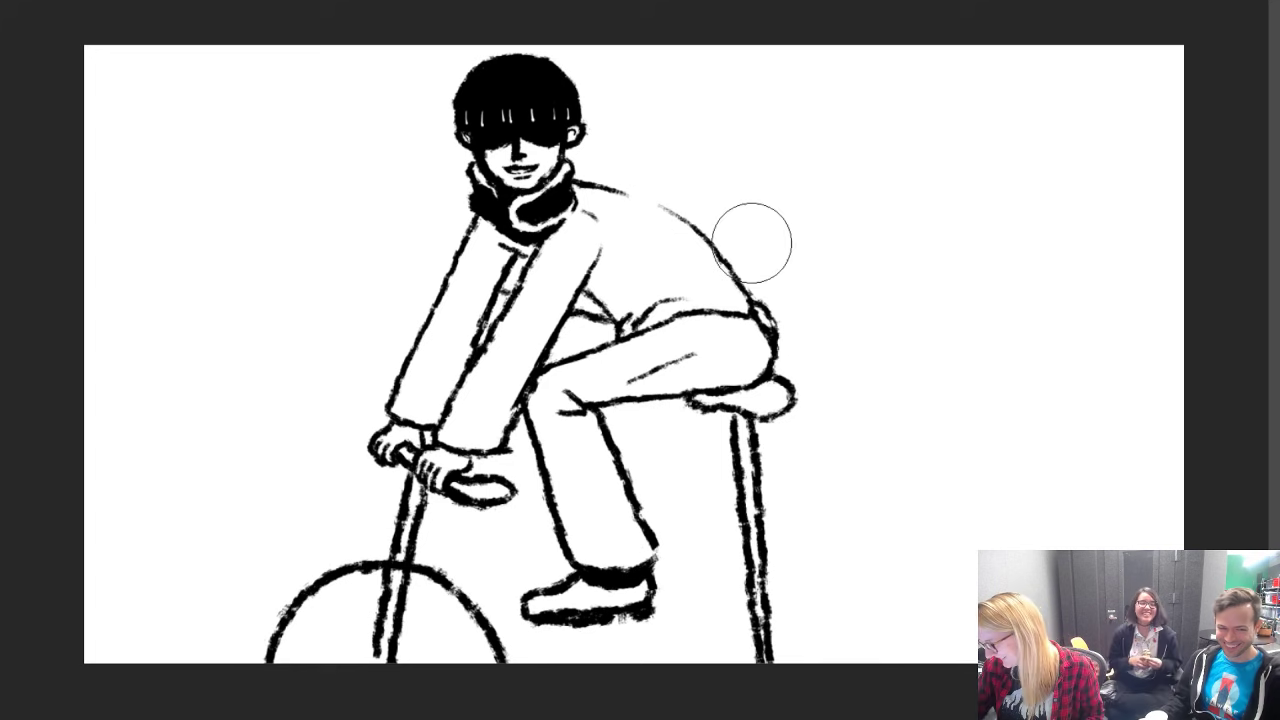
mouse_move(794, 426)
mouse_down()
mouse_move(710, 431)
mouse_move(719, 421)
mouse_up()
mouse_move(797, 391)
mouse_down()
mouse_move(753, 444)
mouse_move(762, 690)
mouse_up()
mouse_move(468, 505)
mouse_down()
mouse_move(391, 492)
mouse_move(402, 510)
mouse_move(395, 501)
mouse_move(305, 642)
mouse_move(477, 613)
mouse_move(506, 677)
mouse_up()
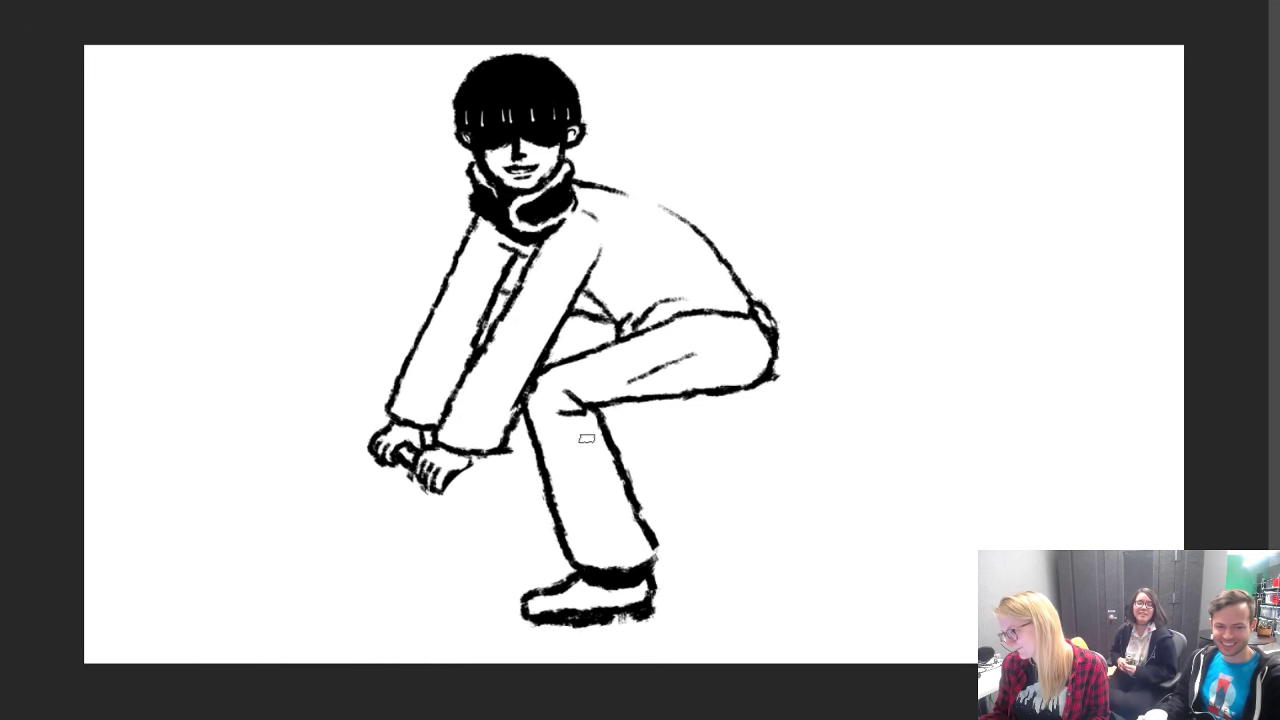
Step: Draw a thick basin-like seat under the figure with a black interior, extend its lower edge to the hands, and erase the leftover handlebar
mouse_move(783, 346)
mouse_down()
mouse_move(854, 351)
mouse_move(872, 378)
mouse_move(760, 386)
mouse_move(895, 365)
mouse_move(785, 360)
mouse_move(775, 372)
mouse_move(823, 340)
mouse_move(935, 346)
mouse_move(936, 452)
mouse_move(635, 491)
mouse_up()
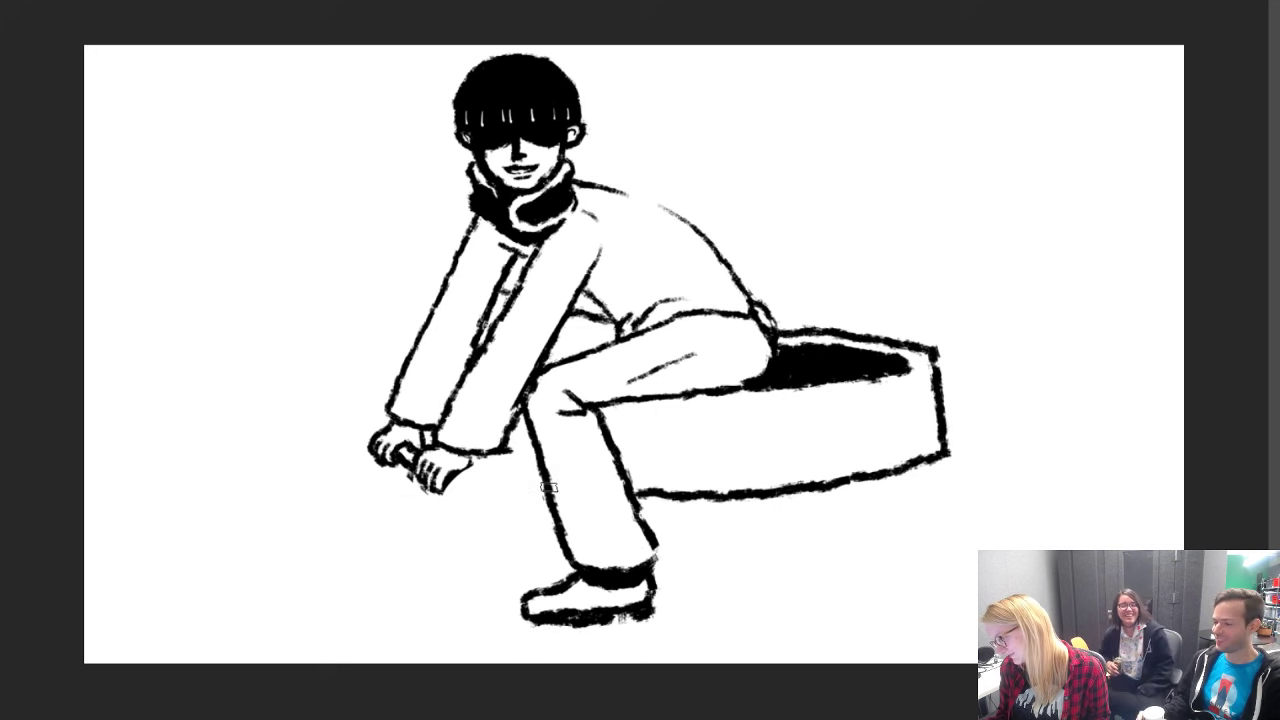
drag(545, 497, 449, 500)
key(e)
mouse_move(406, 459)
mouse_down()
mouse_move(400, 484)
mouse_move(512, 502)
mouse_up()
key(b)
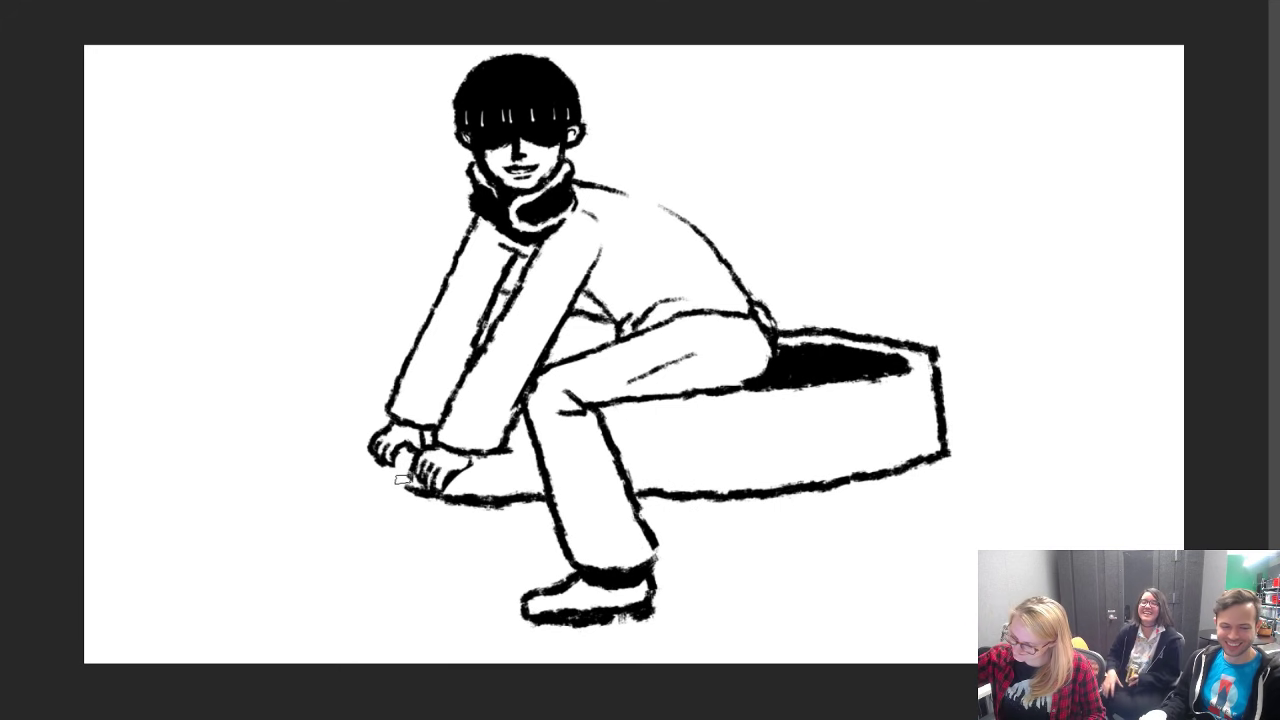
drag(403, 482, 390, 438)
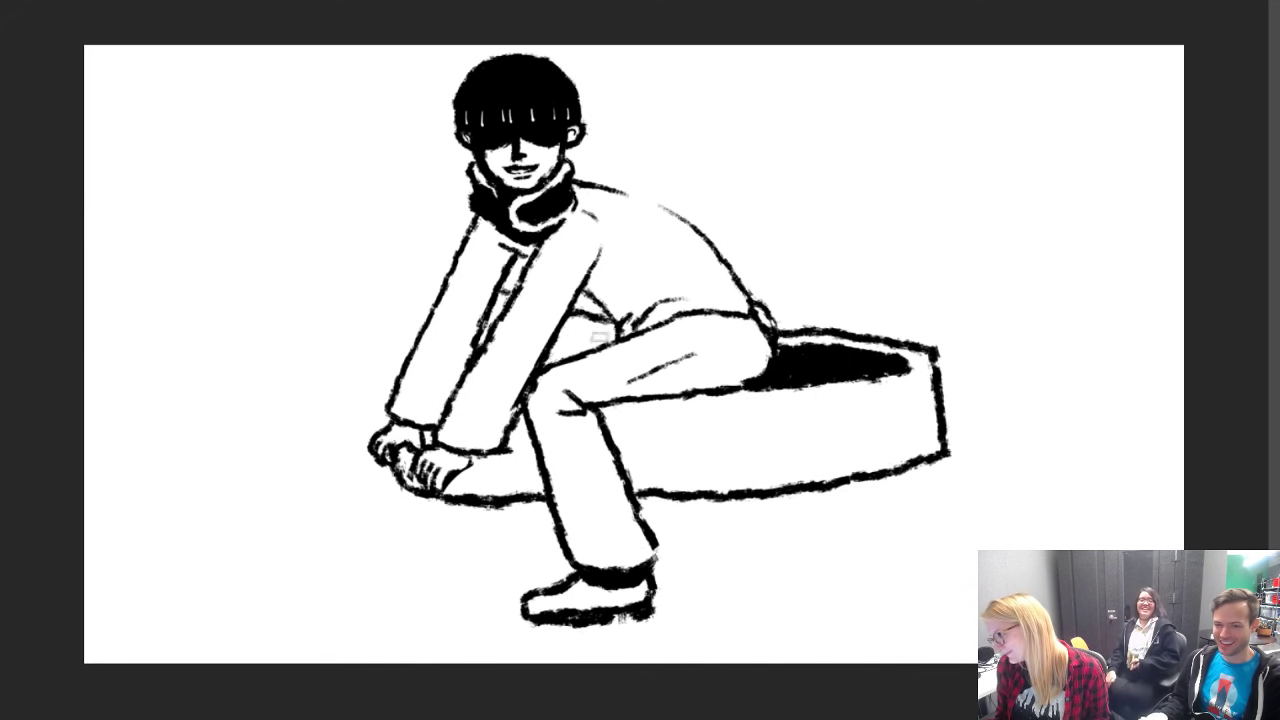
Step: Add the seat's far edge above the thigh and its near rim line, and fill a black shadow under the thigh behind the leg
drag(620, 338, 540, 355)
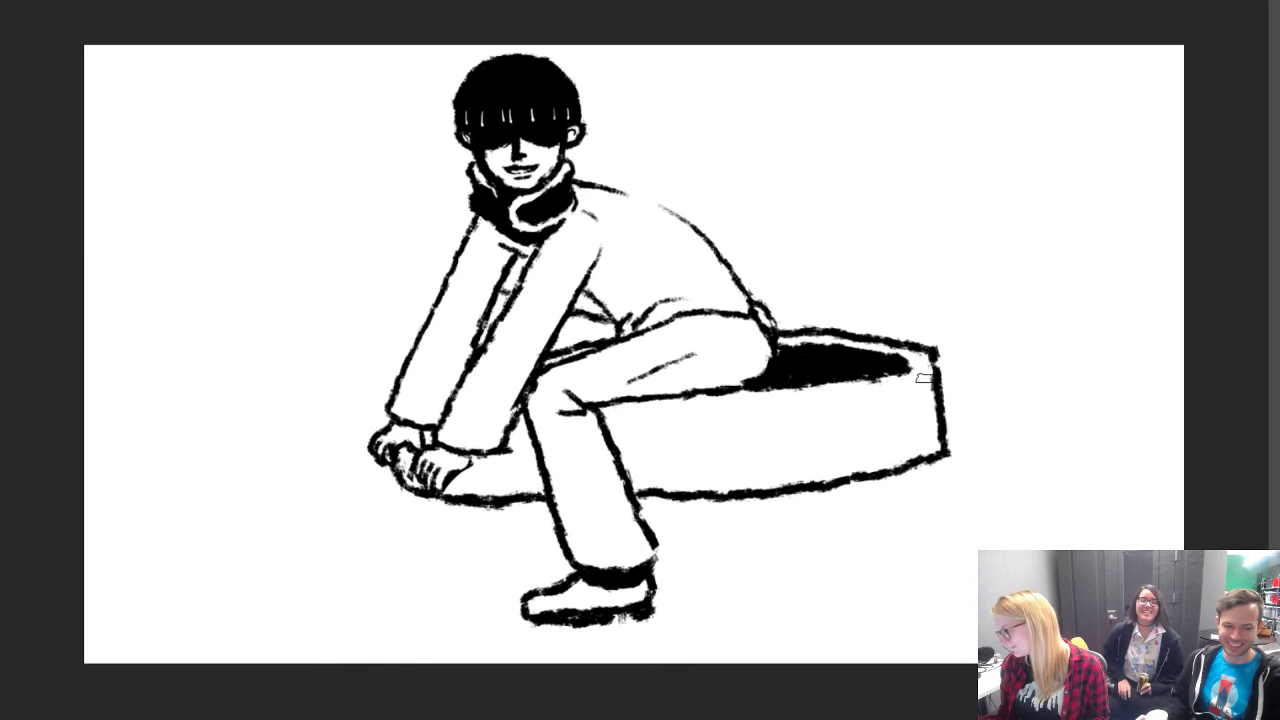
drag(922, 378, 608, 412)
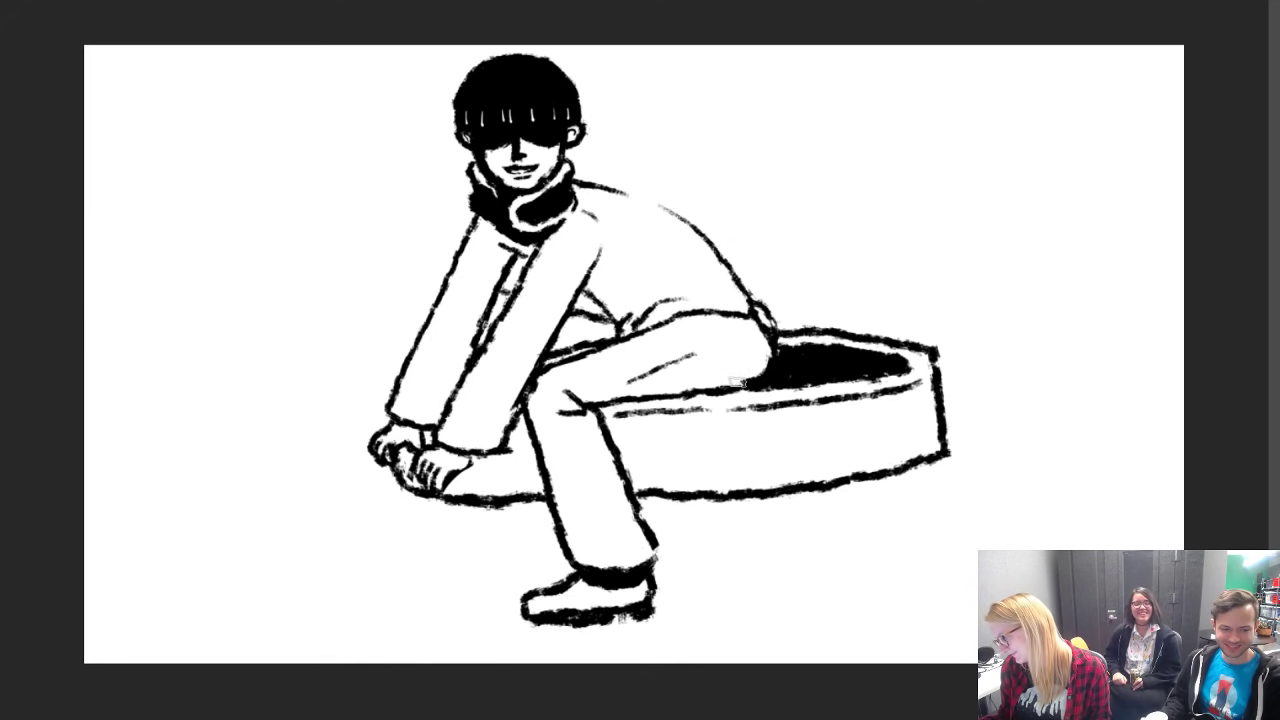
mouse_move(735, 385)
mouse_down()
mouse_move(670, 417)
mouse_move(656, 476)
mouse_move(681, 400)
mouse_move(631, 407)
mouse_move(634, 390)
mouse_move(633, 449)
mouse_move(604, 412)
mouse_move(655, 430)
mouse_up()
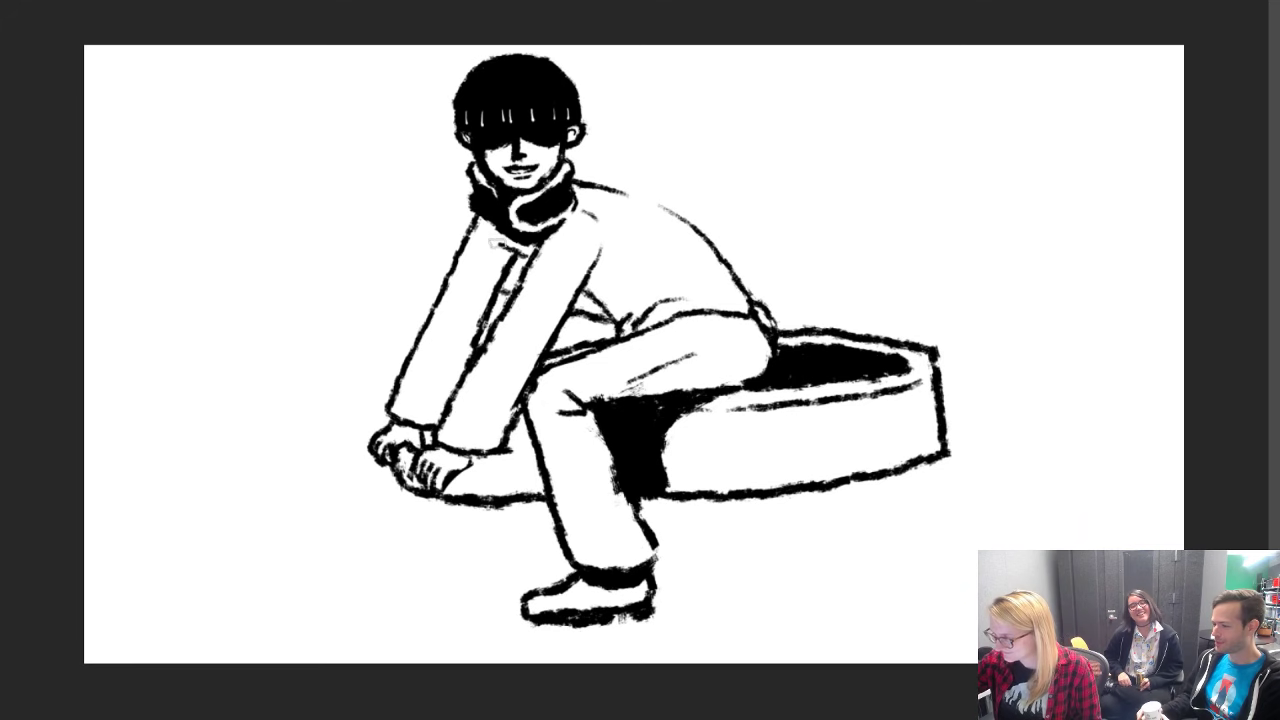
Step: Fill black shadows beneath the collar, on the torso behind the near arm, and along the jacket folds at the waist
mouse_move(484, 214)
mouse_down()
mouse_move(522, 250)
mouse_move(490, 232)
mouse_move(628, 305)
mouse_move(626, 334)
mouse_move(594, 284)
mouse_up()
mouse_move(607, 236)
mouse_down()
mouse_move(591, 286)
mouse_move(604, 246)
mouse_move(615, 305)
mouse_move(598, 287)
mouse_up()
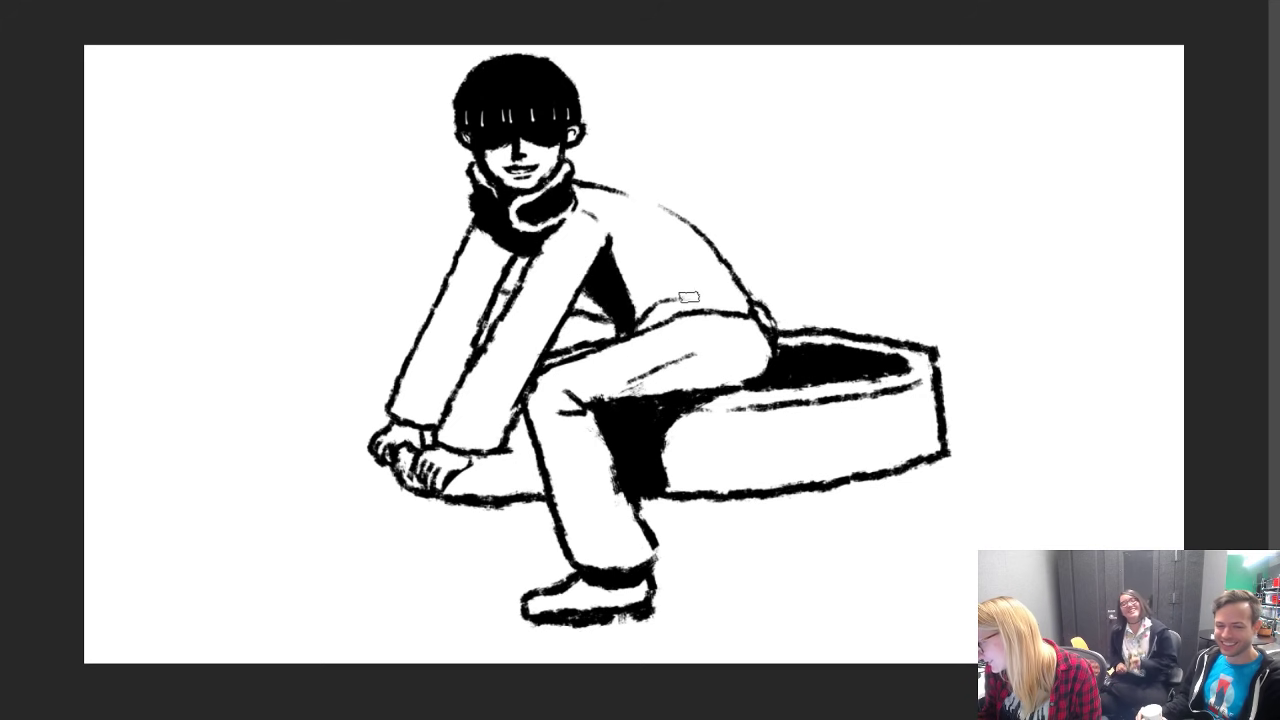
mouse_move(690, 292)
mouse_down()
mouse_move(643, 299)
mouse_move(628, 318)
mouse_move(642, 285)
mouse_up()
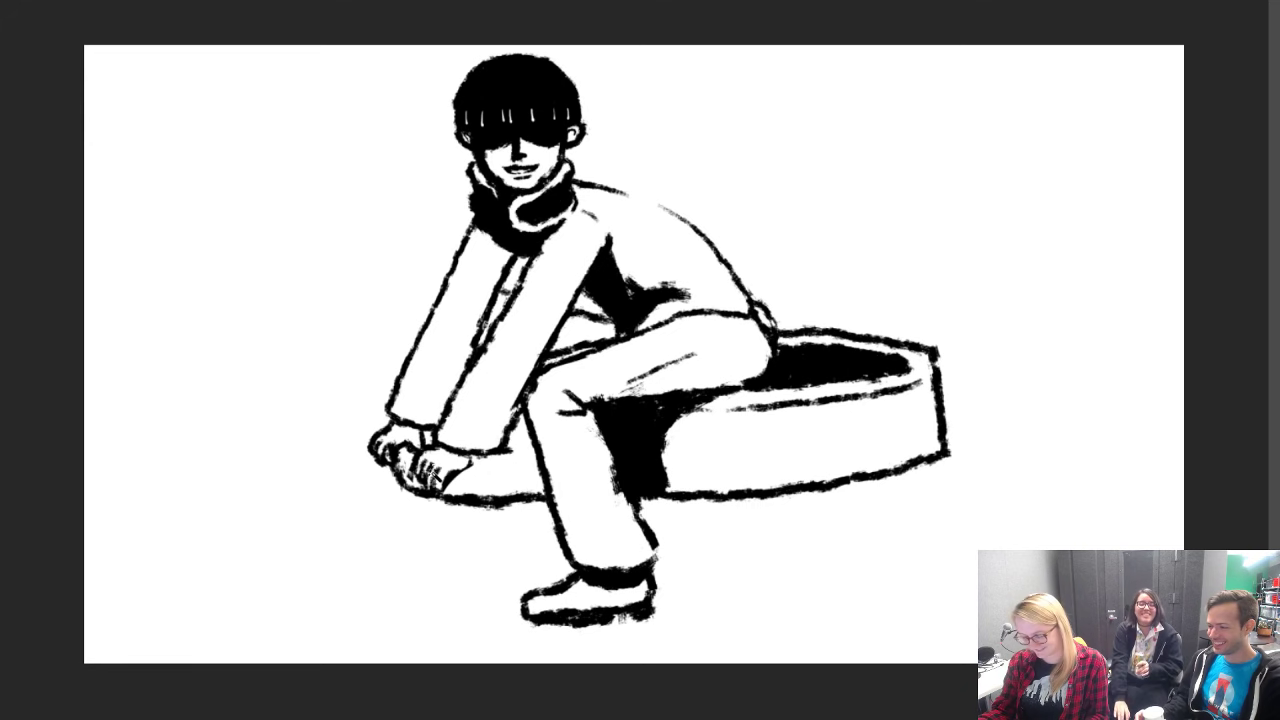
Step: Redraw the near hand with fingers gripping the seat's edge and darken the gap between both hands
mouse_move(440, 482)
mouse_down()
mouse_move(423, 500)
mouse_move(451, 509)
mouse_up()
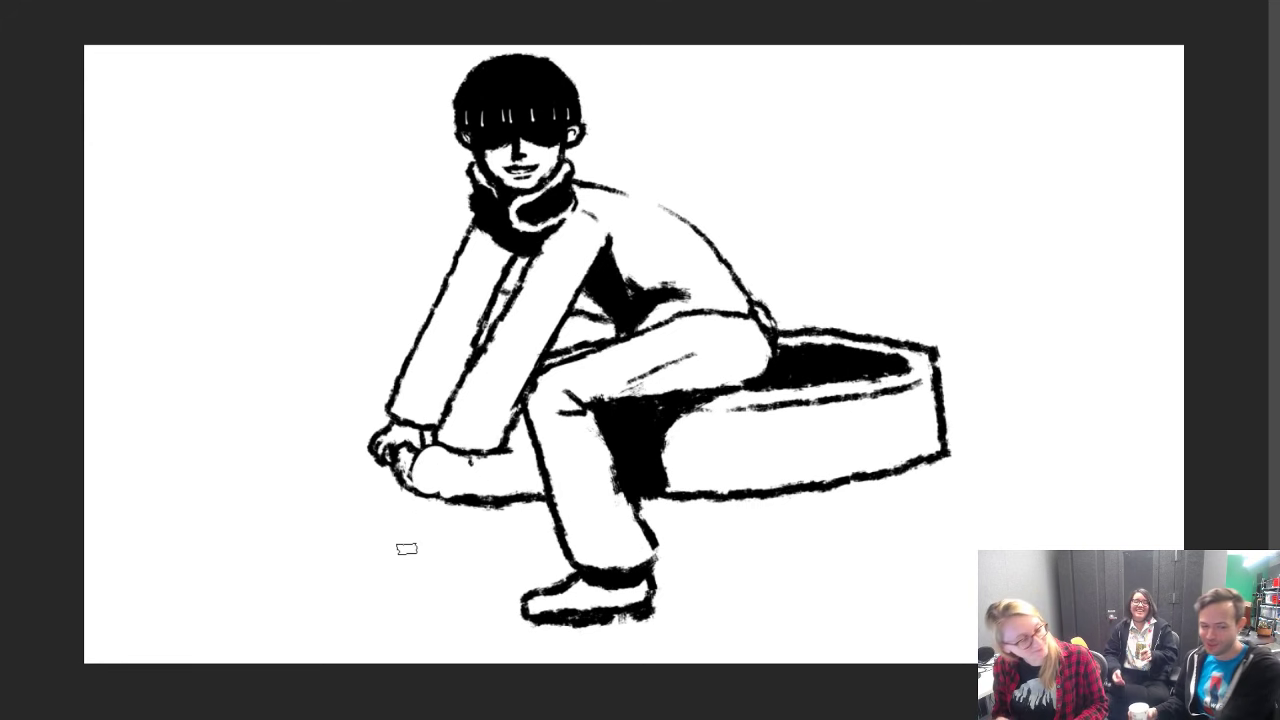
mouse_move(419, 457)
mouse_down()
mouse_move(407, 487)
mouse_move(420, 502)
mouse_move(444, 487)
mouse_move(441, 511)
mouse_up()
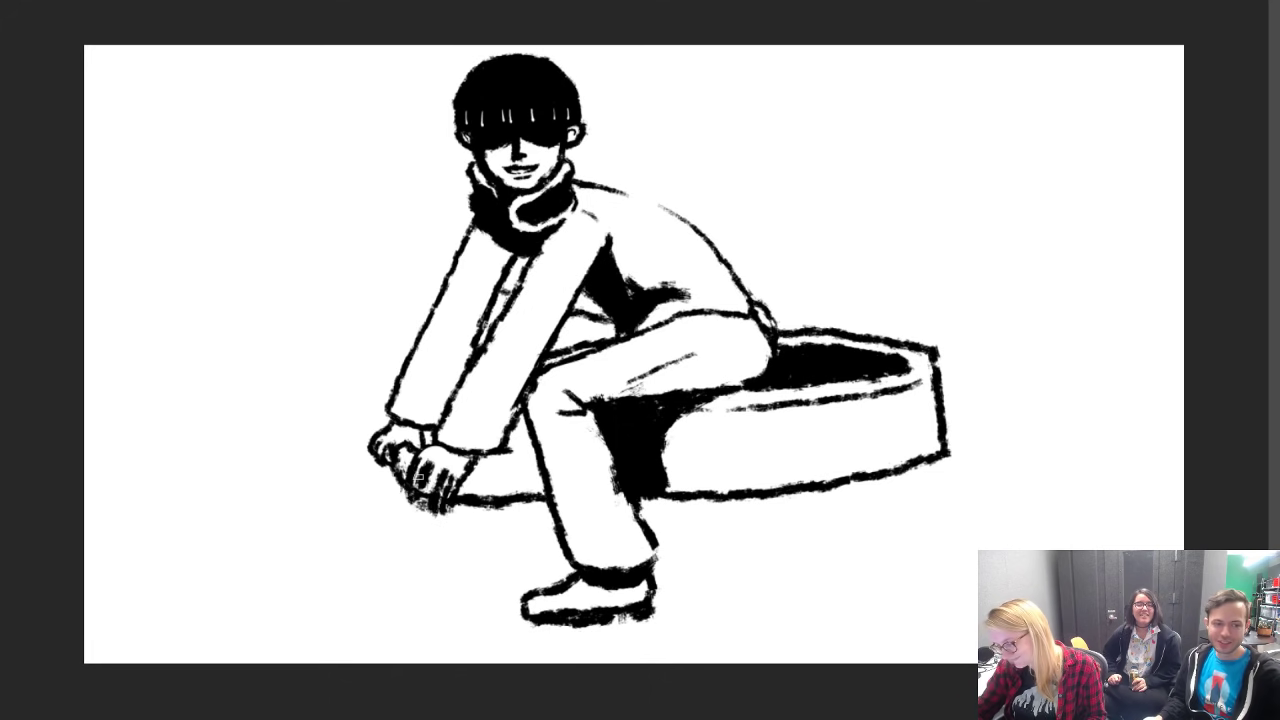
drag(416, 450, 404, 475)
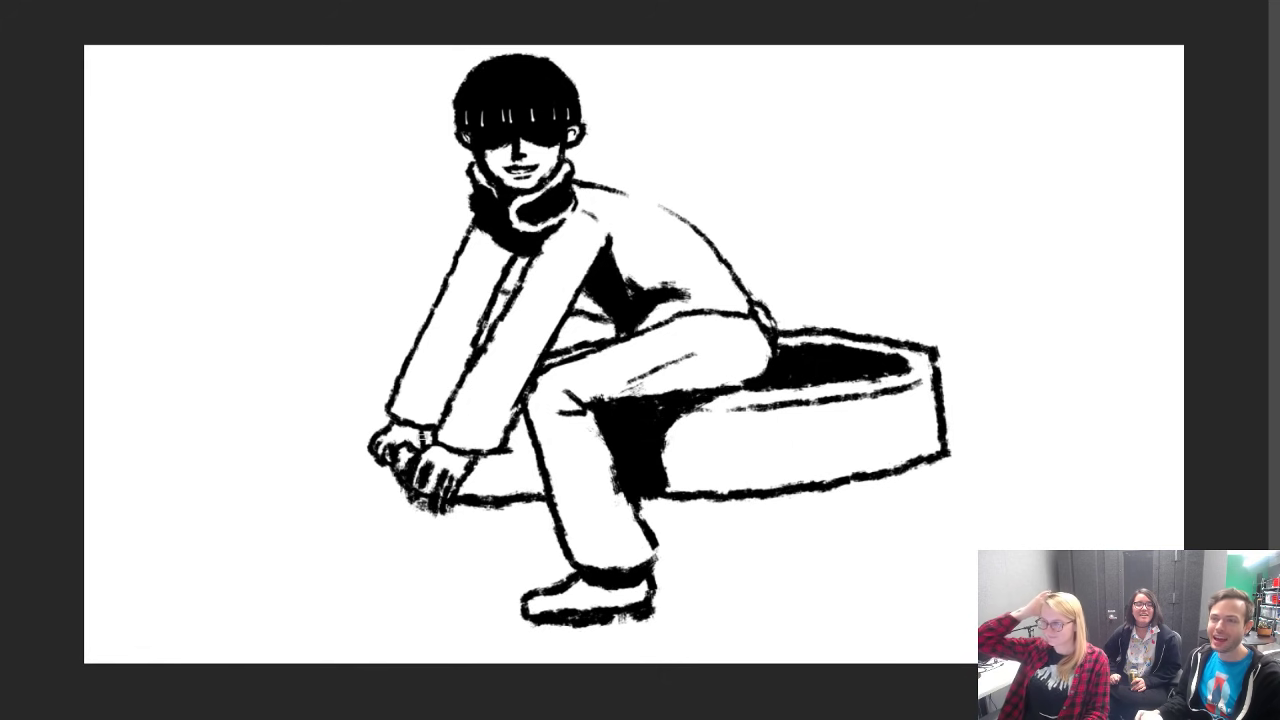
Step: Fill black shadows along the inner side of the far sleeve, under both cuffs, and on the seat in front of the shin
mouse_move(480, 228)
mouse_down()
mouse_move(476, 322)
mouse_move(486, 232)
mouse_move(492, 300)
mouse_move(500, 262)
mouse_move(442, 412)
mouse_move(468, 353)
mouse_up()
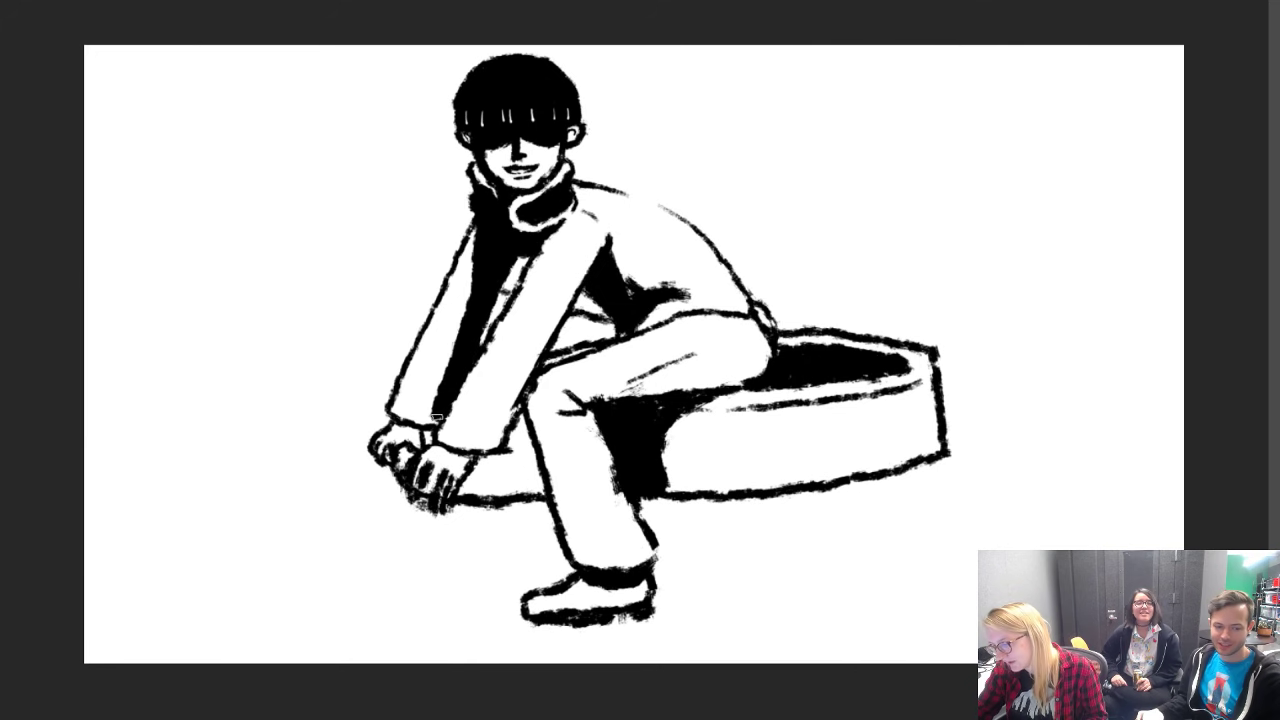
drag(402, 427, 418, 445)
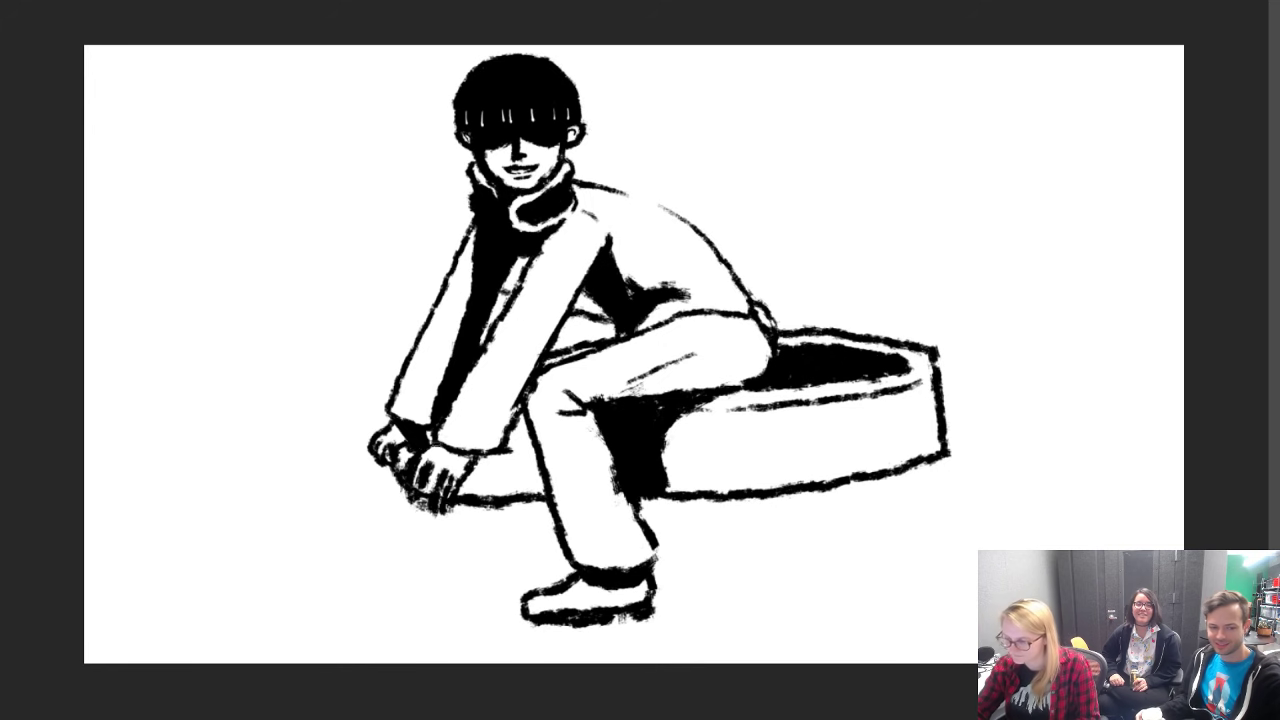
drag(436, 444, 462, 468)
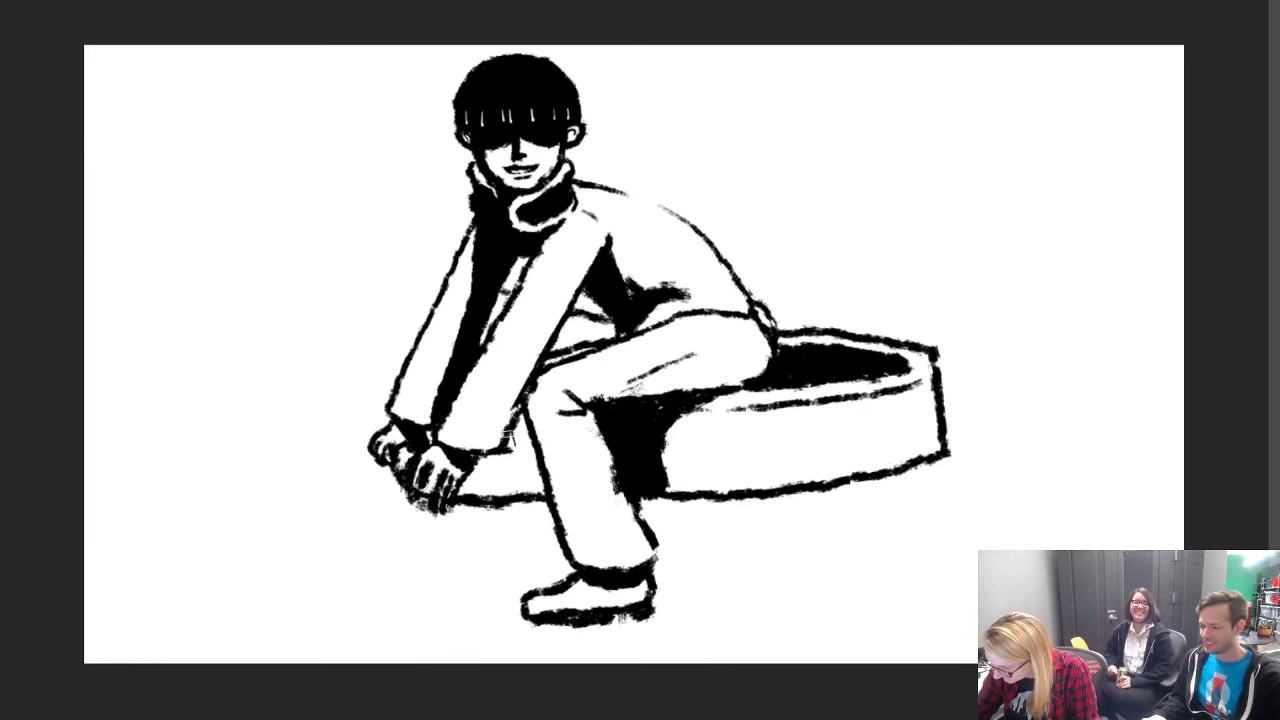
mouse_move(505, 440)
mouse_down()
mouse_move(522, 470)
mouse_move(530, 440)
mouse_move(540, 495)
mouse_up()
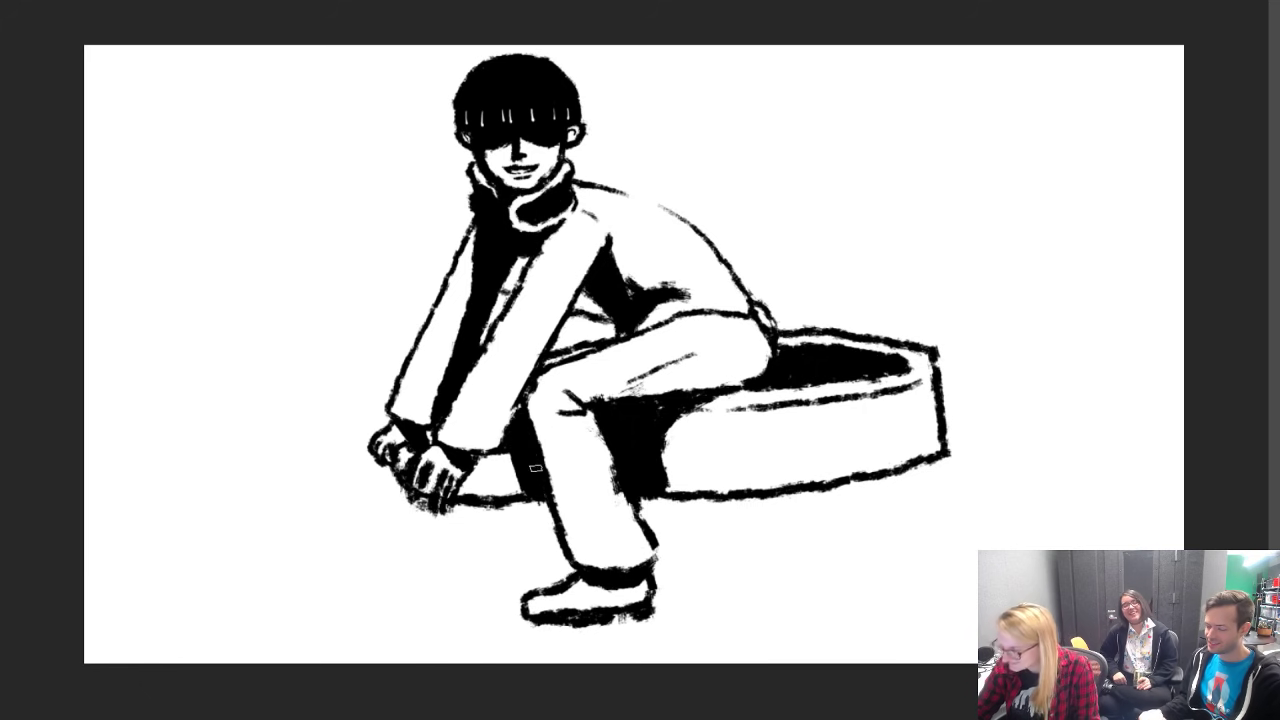
Step: Shrink the eraser and clean up the back edge of the lower leg and the creases behind the knee
key(e)
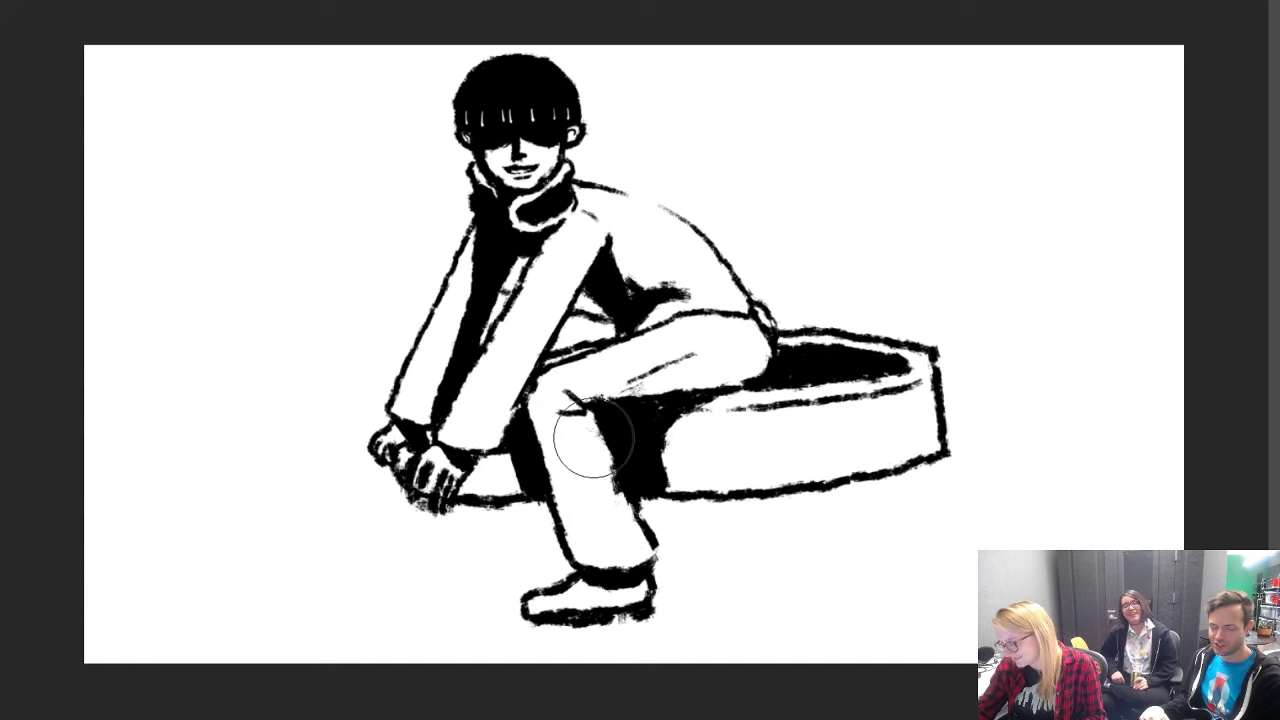
key(bracketleft)
key(bracketleft)
key(bracketleft)
key(bracketleft)
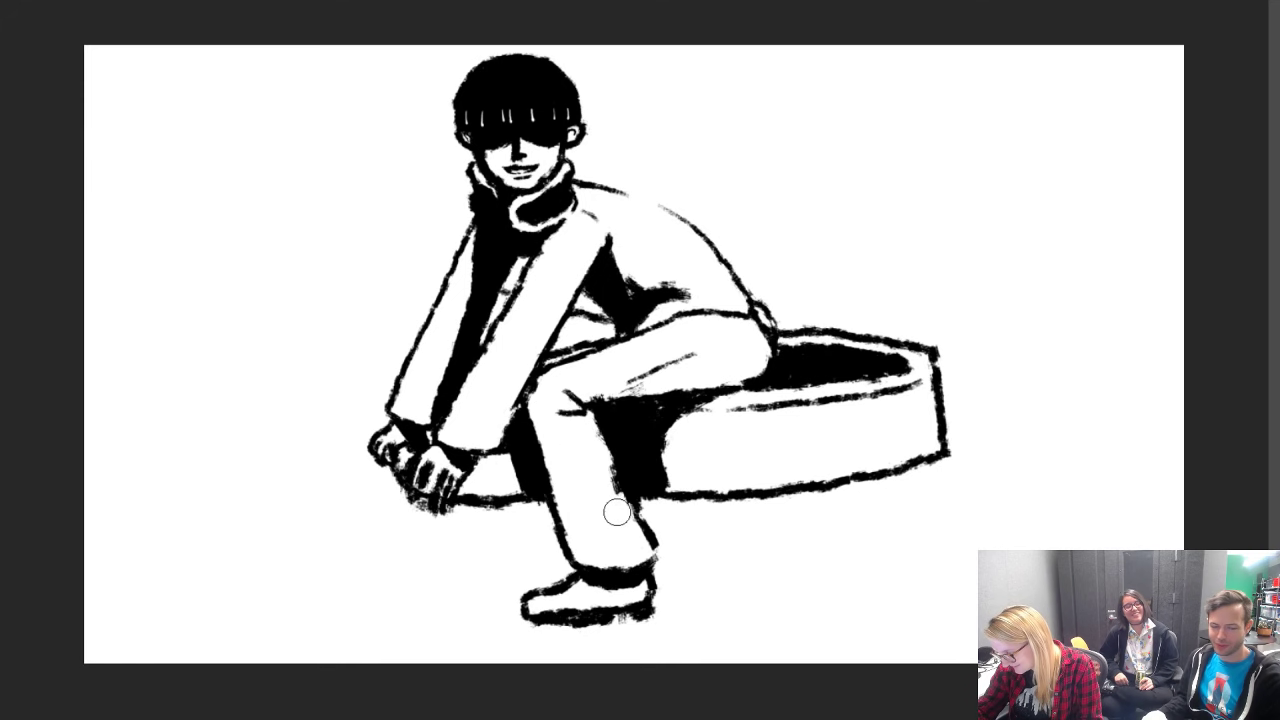
drag(595, 437, 627, 513)
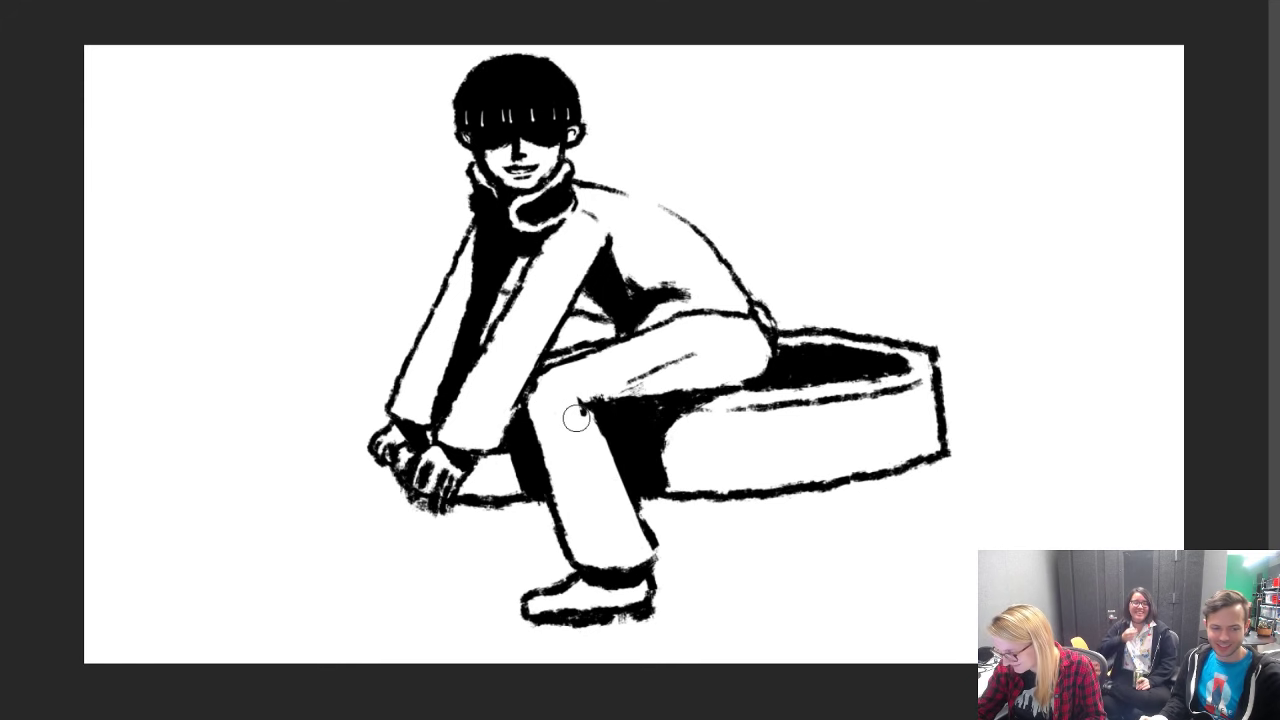
mouse_move(577, 401)
mouse_down()
mouse_move(707, 381)
mouse_move(597, 420)
mouse_up()
key(b)
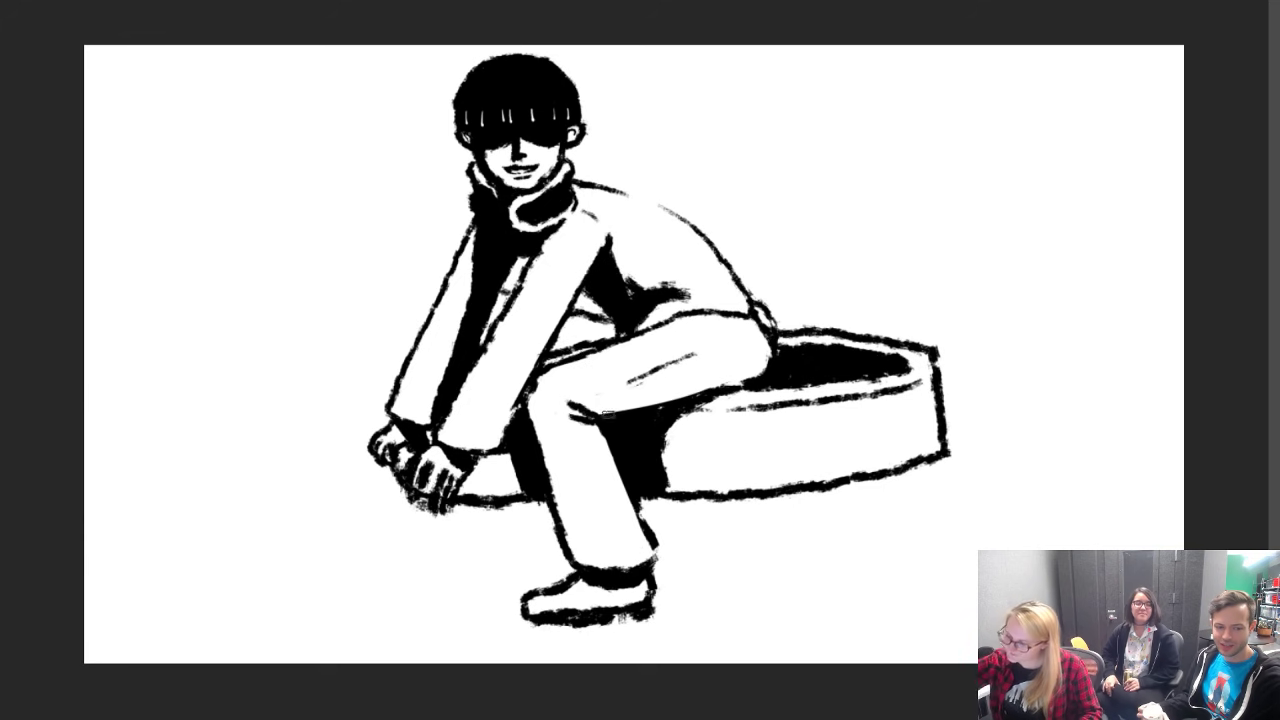
Step: Add light fold strokes on the shin and thigh, and fill the gaps around the near arm with black
drag(566, 476, 584, 536)
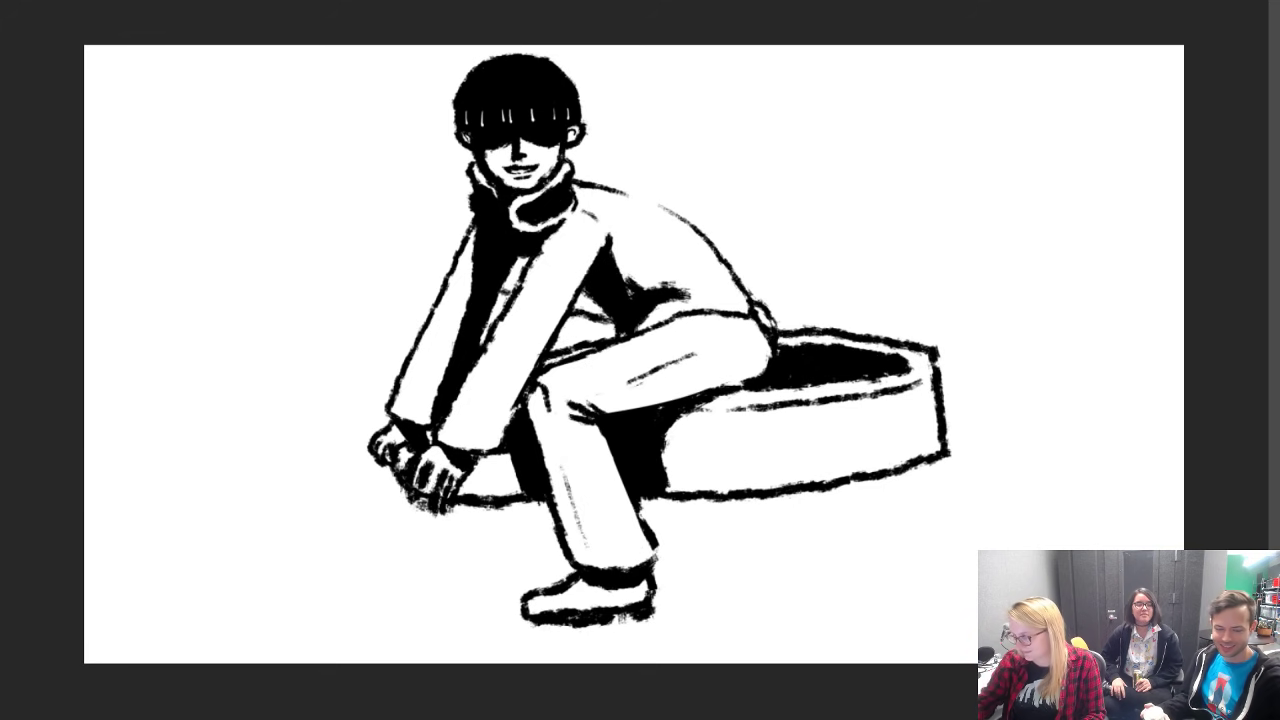
drag(571, 374, 640, 353)
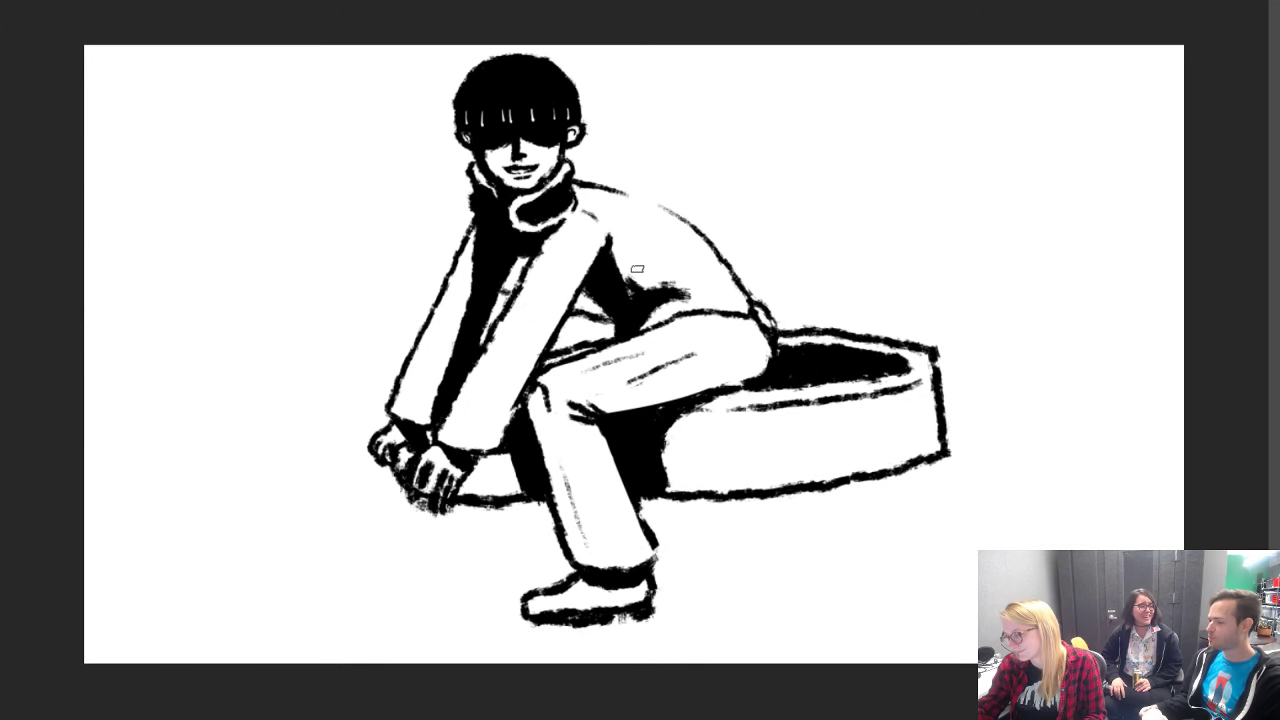
mouse_move(573, 311)
mouse_down()
mouse_move(548, 359)
mouse_move(607, 328)
mouse_up()
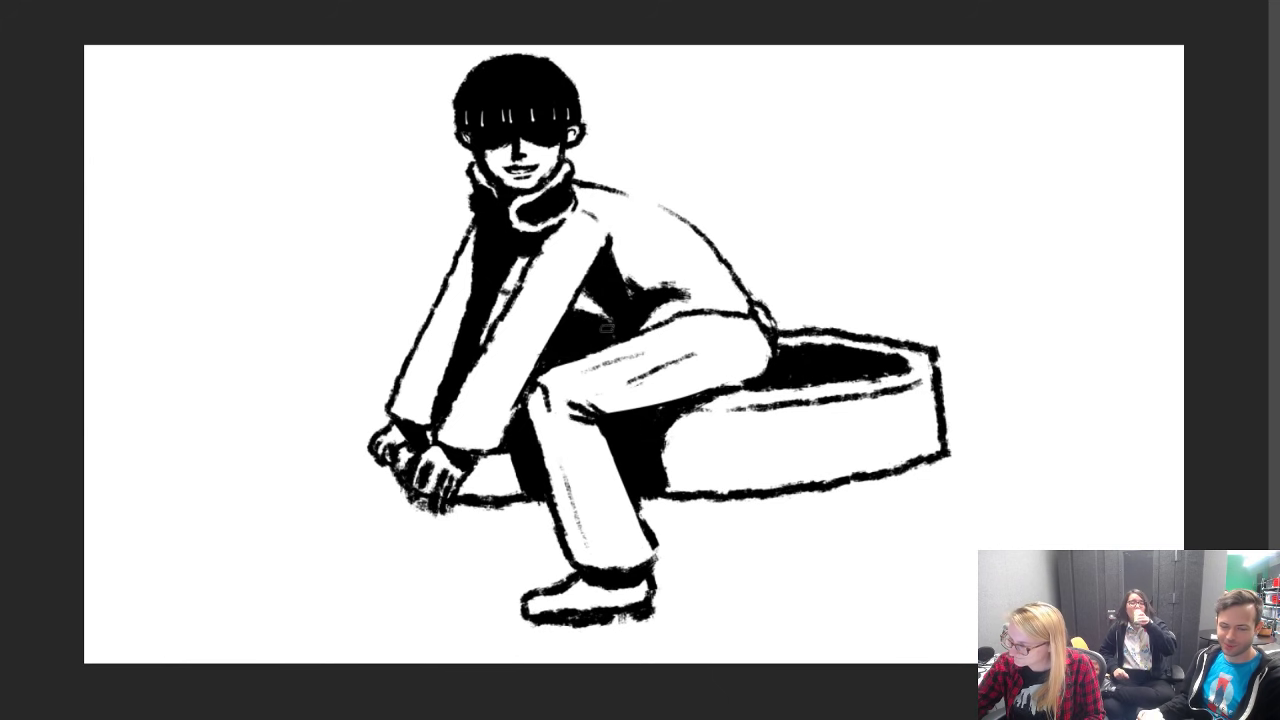
mouse_move(505, 297)
mouse_down()
mouse_move(484, 343)
mouse_move(490, 333)
mouse_up()
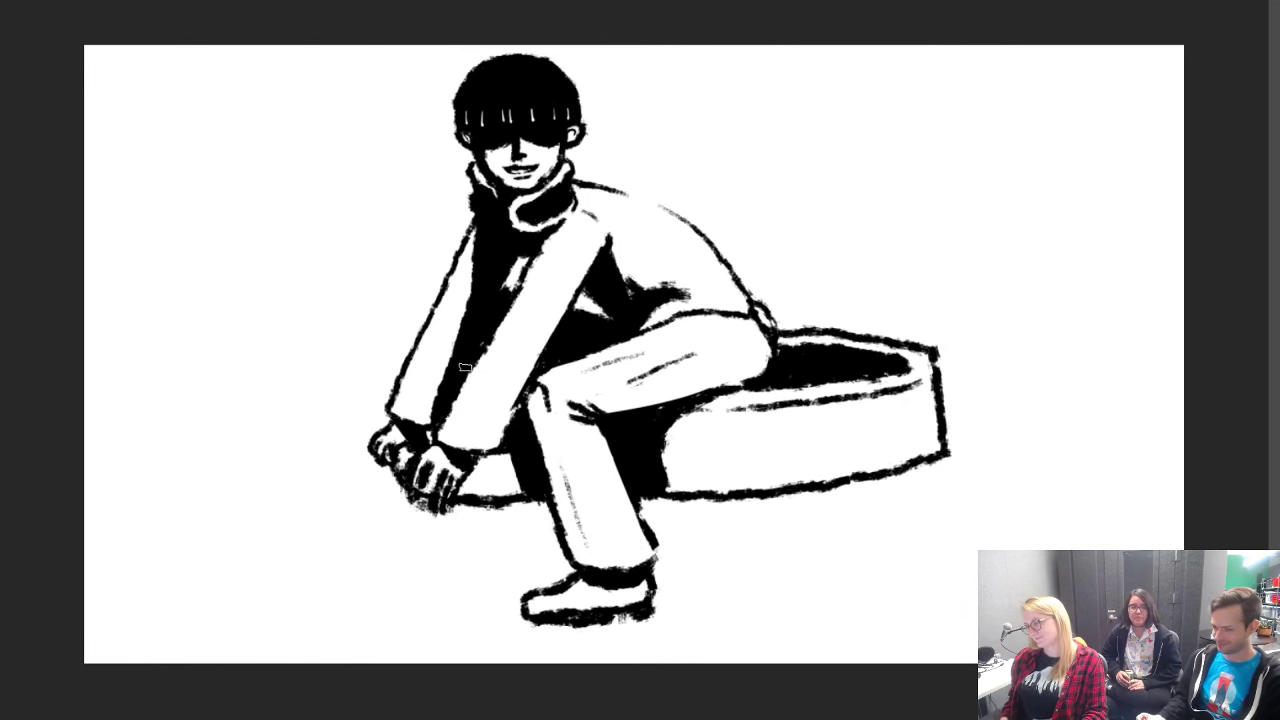
Step: Draw a narrower base below the seat, behind the shoe, and a two-line vertical pole rising from its far corner to the canvas top
mouse_move(912, 466)
mouse_down()
mouse_move(928, 580)
mouse_move(682, 590)
mouse_up()
mouse_move(443, 506)
mouse_down()
mouse_move(449, 583)
mouse_move(522, 592)
mouse_up()
drag(656, 590, 695, 590)
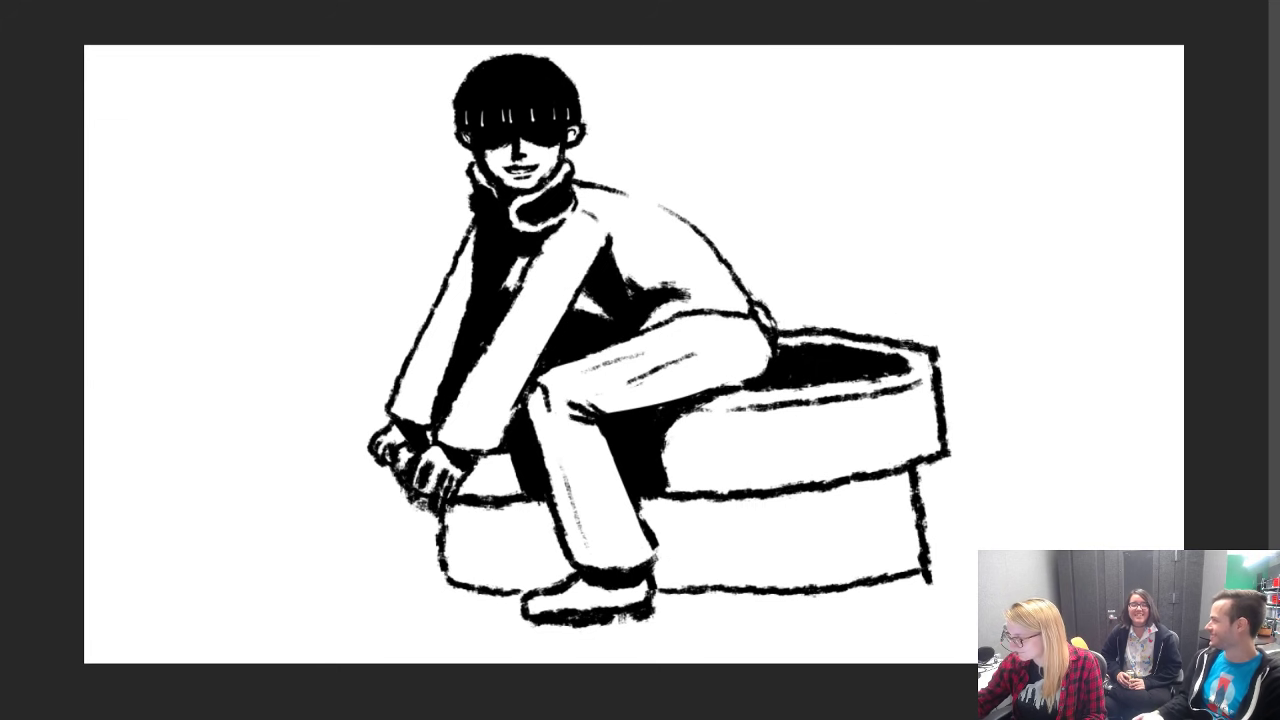
mouse_move(906, 342)
mouse_down()
mouse_move(884, 31)
mouse_move(922, 338)
mouse_up()
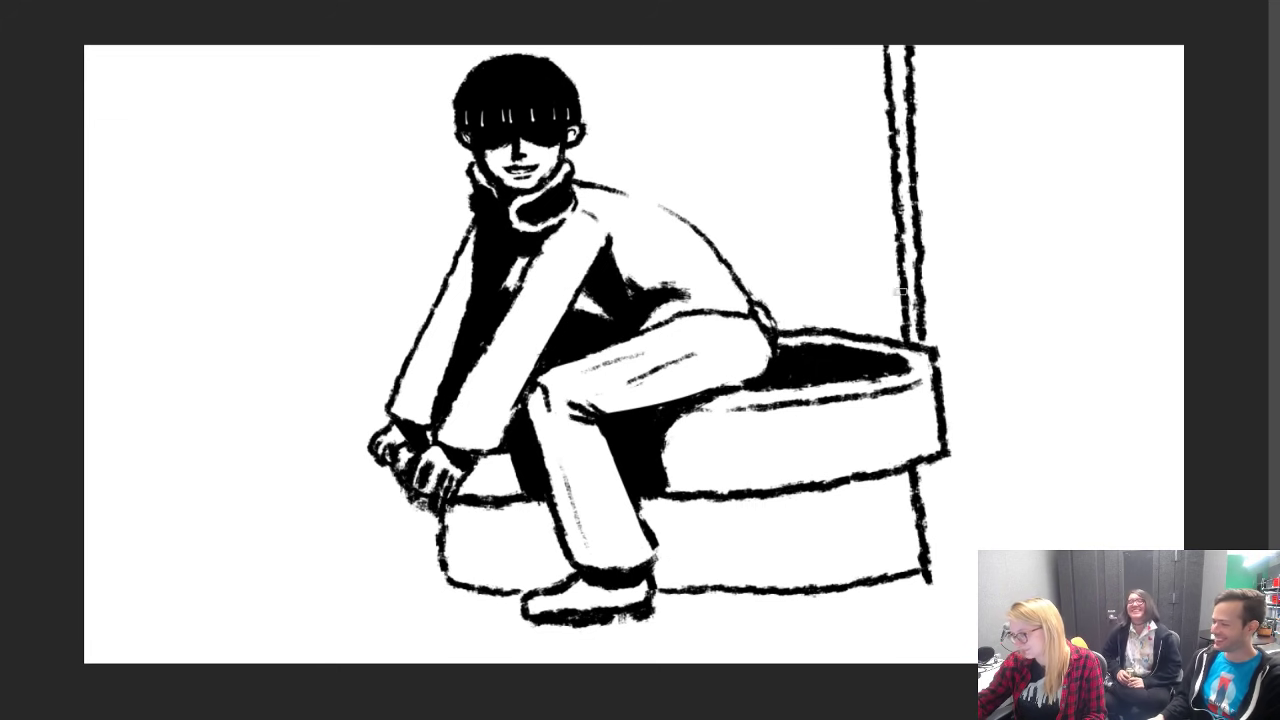
Step: Try a matching two-line pole behind the far arm, and undo the poles on both sides of the figure
mouse_move(423, 330)
mouse_down()
mouse_move(391, 52)
mouse_move(403, 25)
mouse_move(427, 289)
mouse_up()
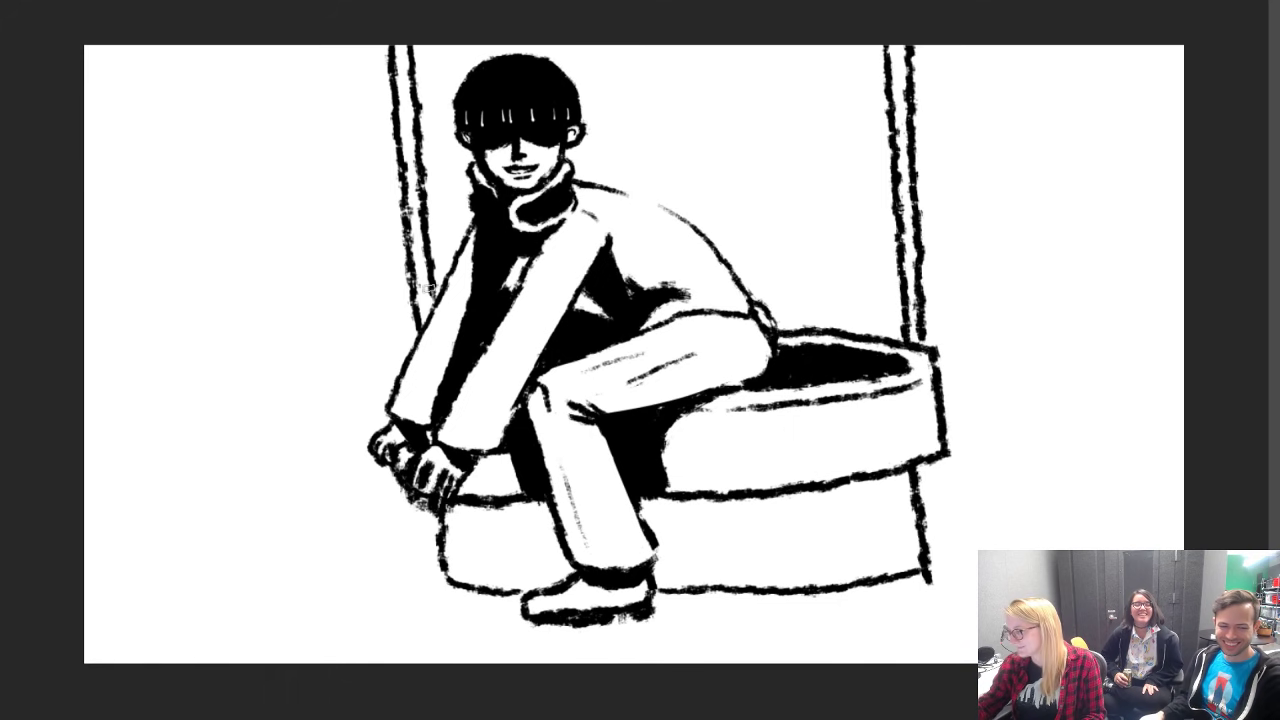
key(ctrl+z)
key(ctrl+z)
key(ctrl+z)
key(ctrl+z)
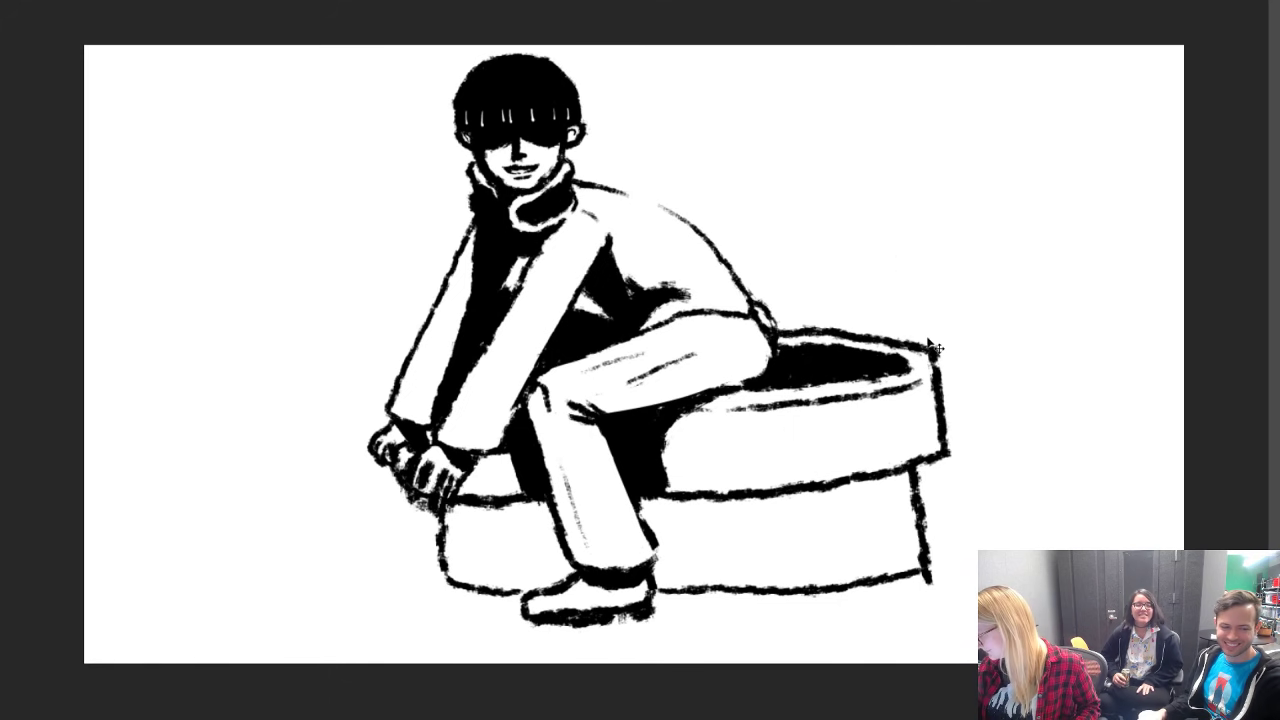
Step: Redraw the far vertical edges of the seat and its base straighter, and erase the stray outer lines
key(e)
key(b)
mouse_move(920, 483)
mouse_down()
mouse_move(932, 600)
mouse_move(913, 548)
mouse_move(914, 573)
mouse_up()
key(e)
mouse_move(941, 364)
mouse_down()
mouse_move(943, 421)
mouse_move(935, 353)
mouse_move(932, 449)
mouse_up()
key(b)
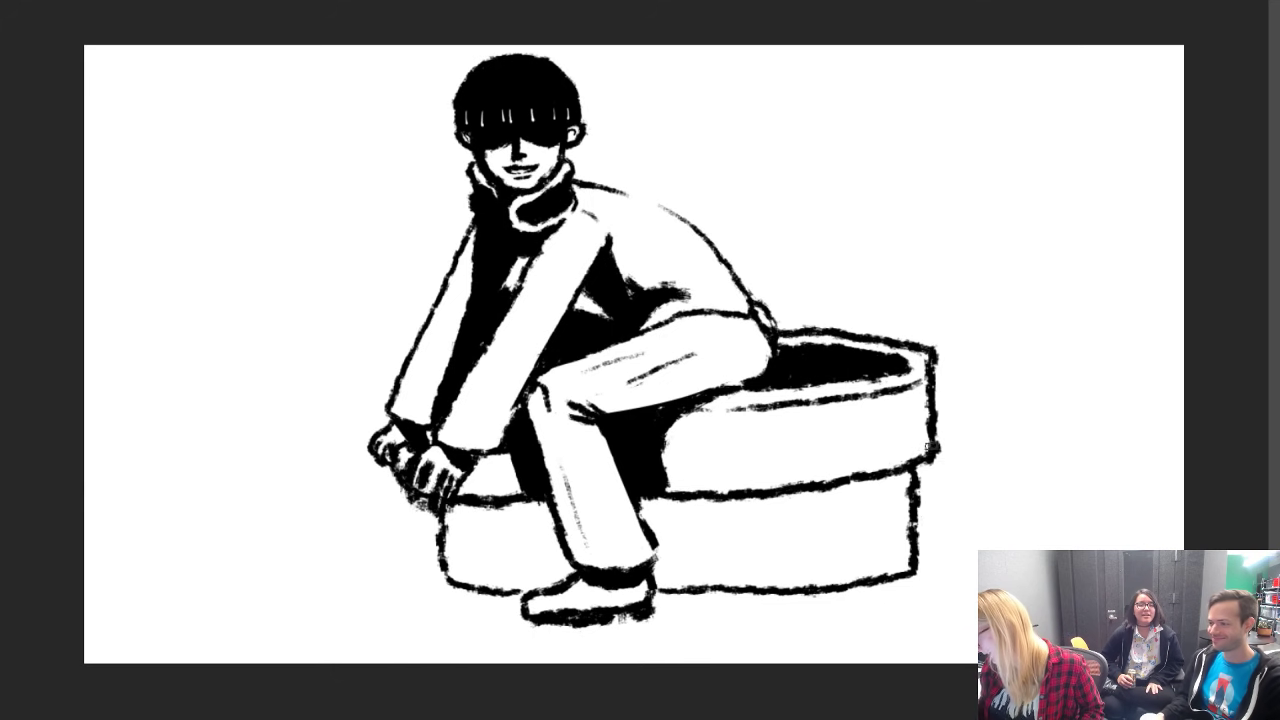
Step: Draw a three-line vertical post up from the seat's far corner and a two-line post behind the far arm, both reaching the canvas top
mouse_move(921, 341)
mouse_down()
mouse_move(931, 43)
mouse_move(947, 62)
mouse_move(947, 382)
mouse_up()
key(ctrl+z)
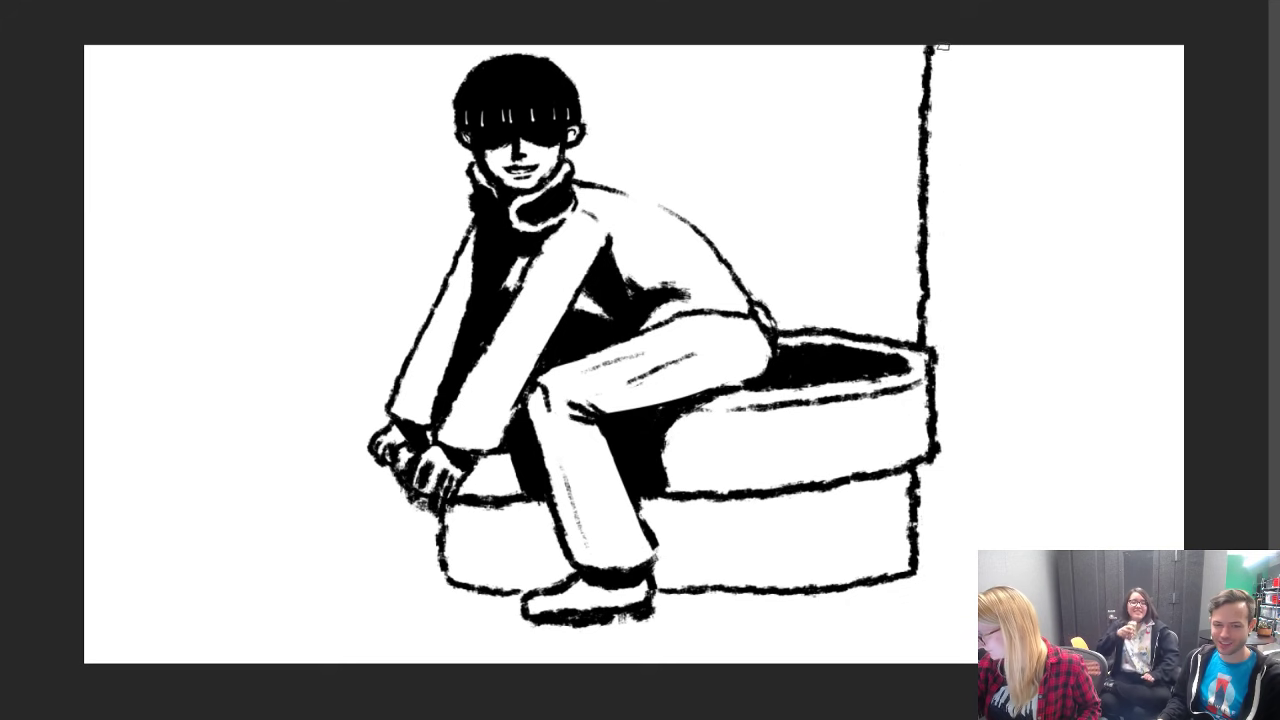
drag(941, 46, 936, 410)
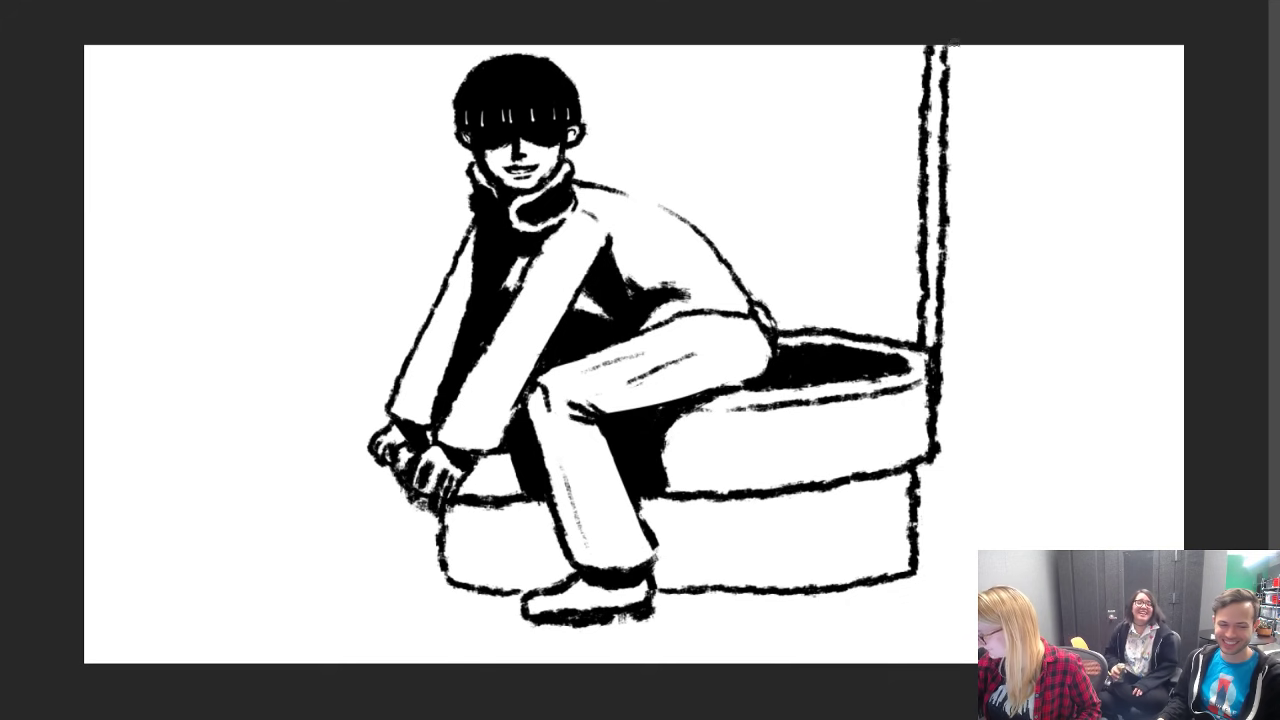
mouse_move(955, 42)
mouse_down()
mouse_move(957, 345)
mouse_move(940, 436)
mouse_up()
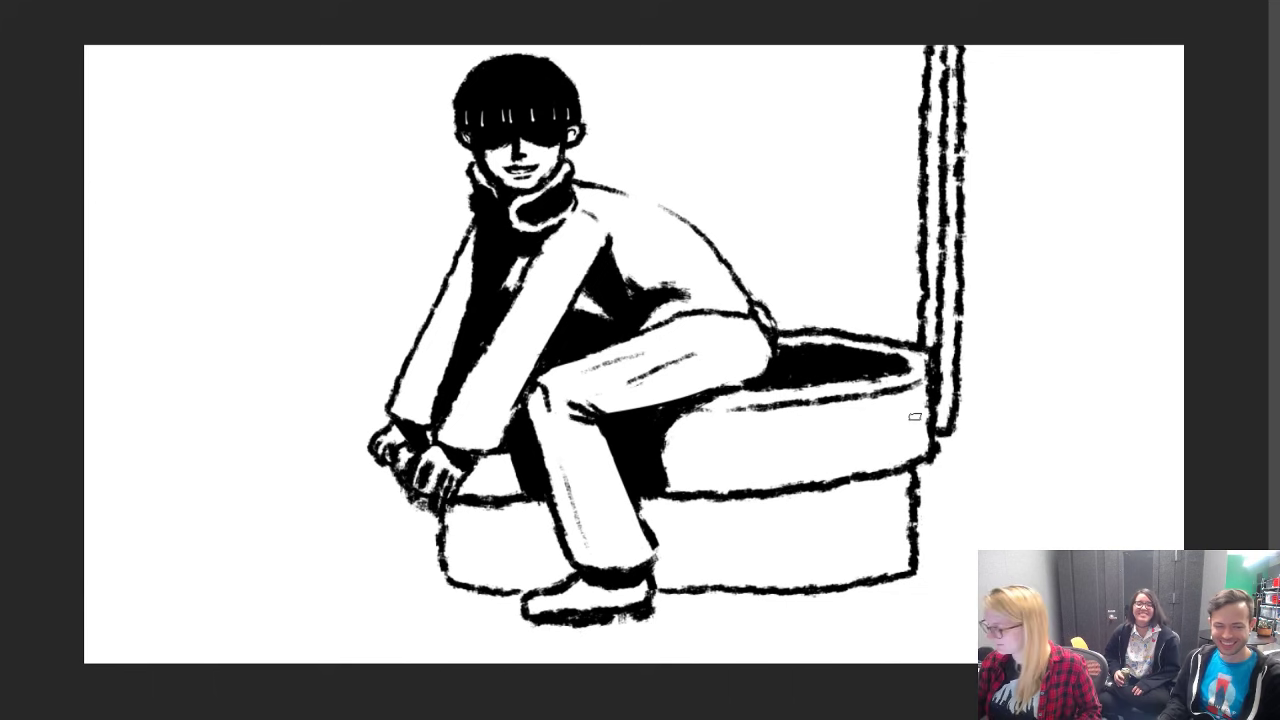
drag(430, 314, 425, 46)
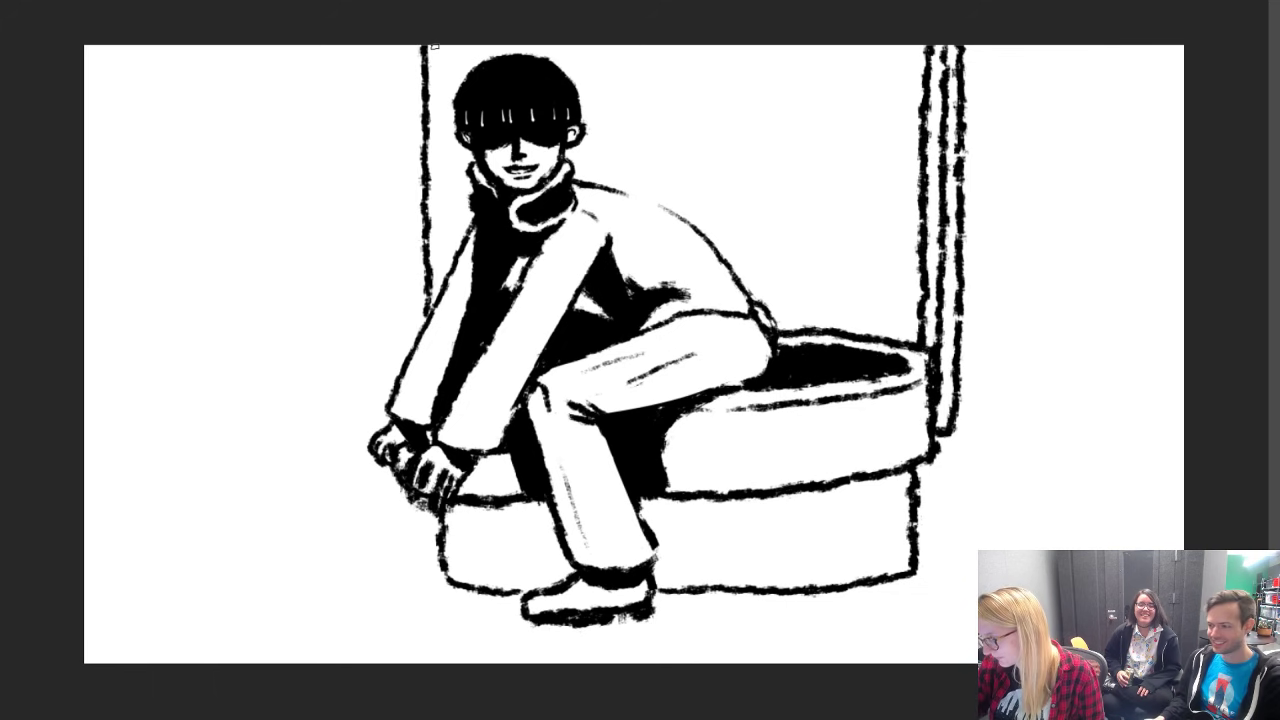
drag(410, 60, 413, 348)
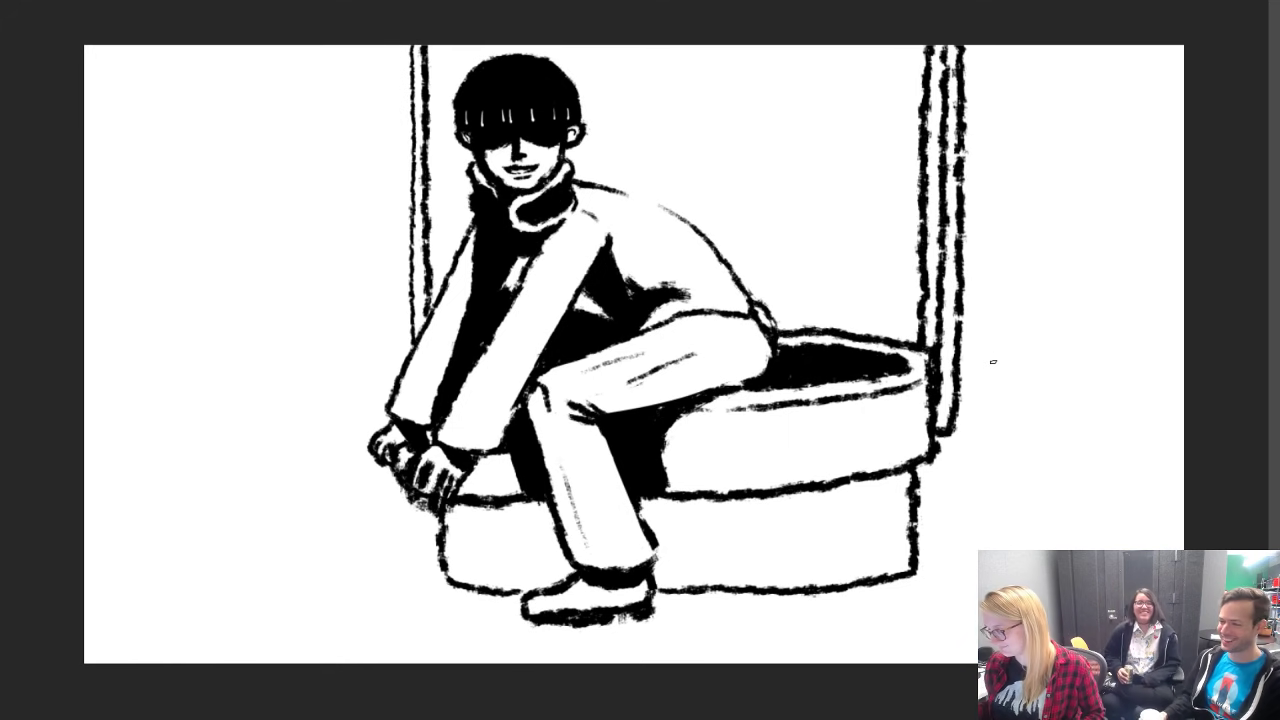
Step: Draw two grass tufts at the base's far corner, thin perspective tile lines across the floor, and a floor edge beside the base
mouse_move(849, 597)
mouse_down()
mouse_move(880, 556)
mouse_move(855, 594)
mouse_move(961, 513)
mouse_move(962, 545)
mouse_up()
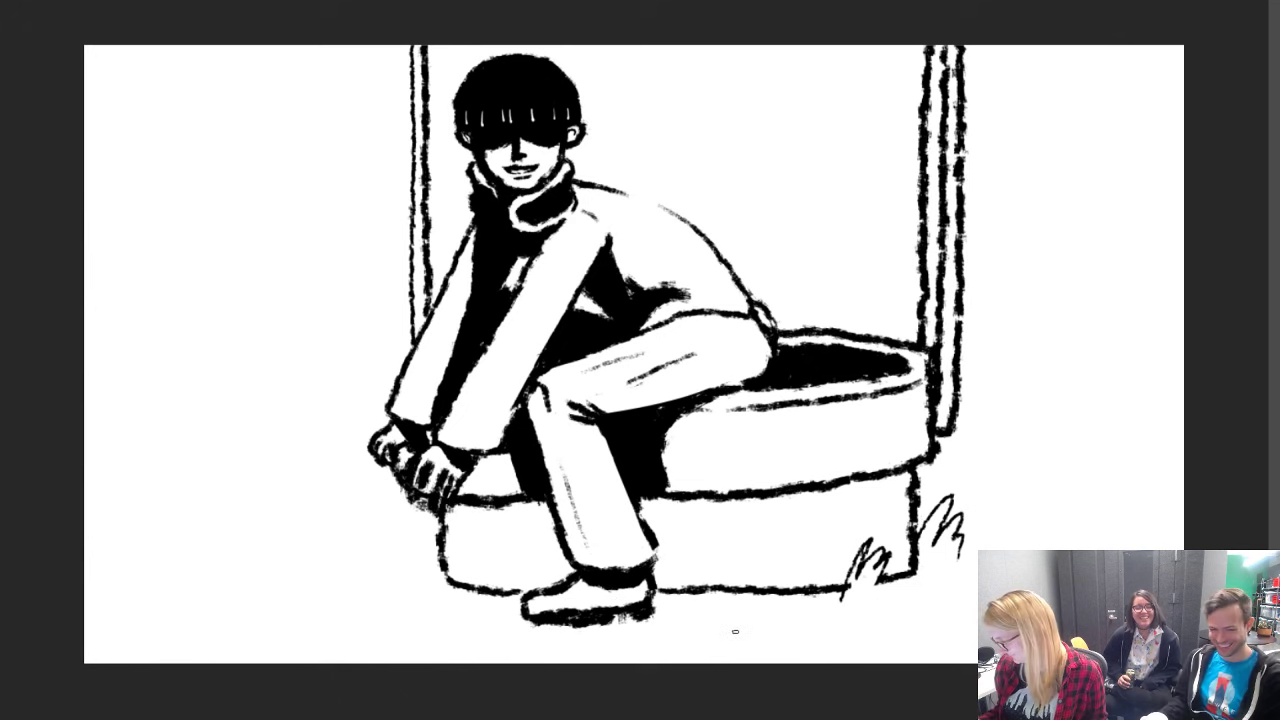
drag(678, 642, 978, 637)
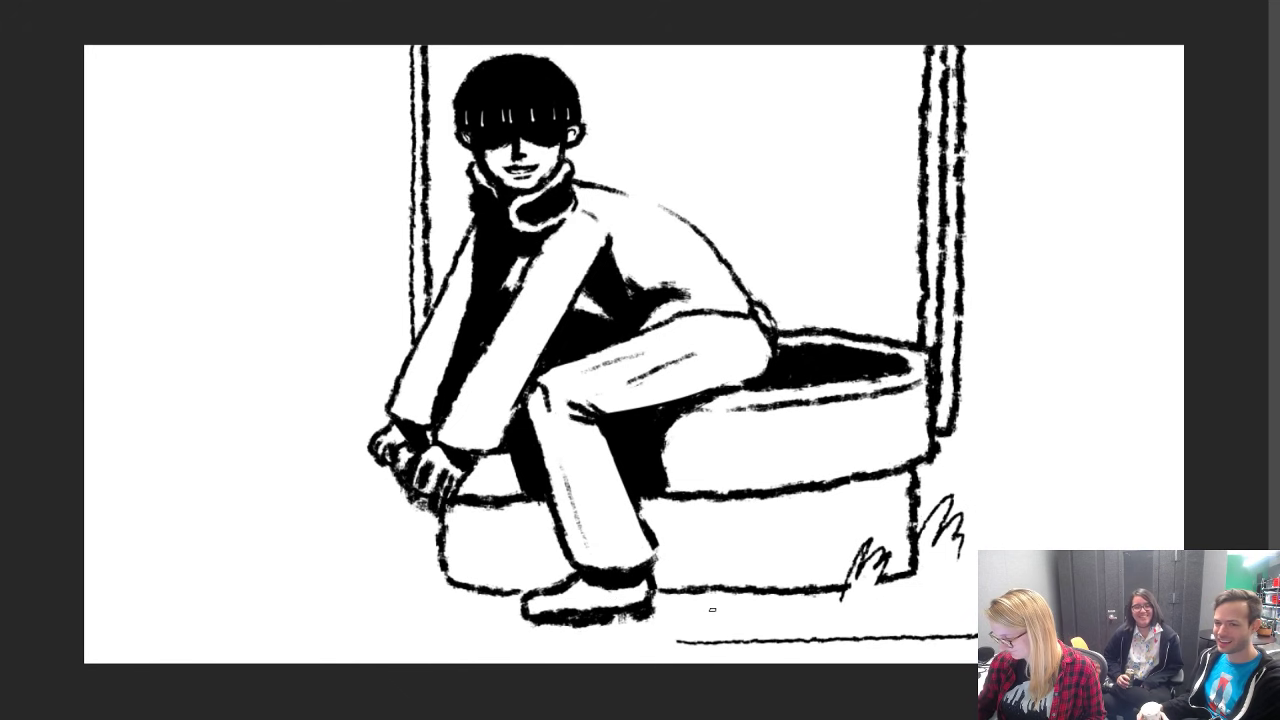
drag(696, 599, 697, 662)
drag(789, 602, 849, 660)
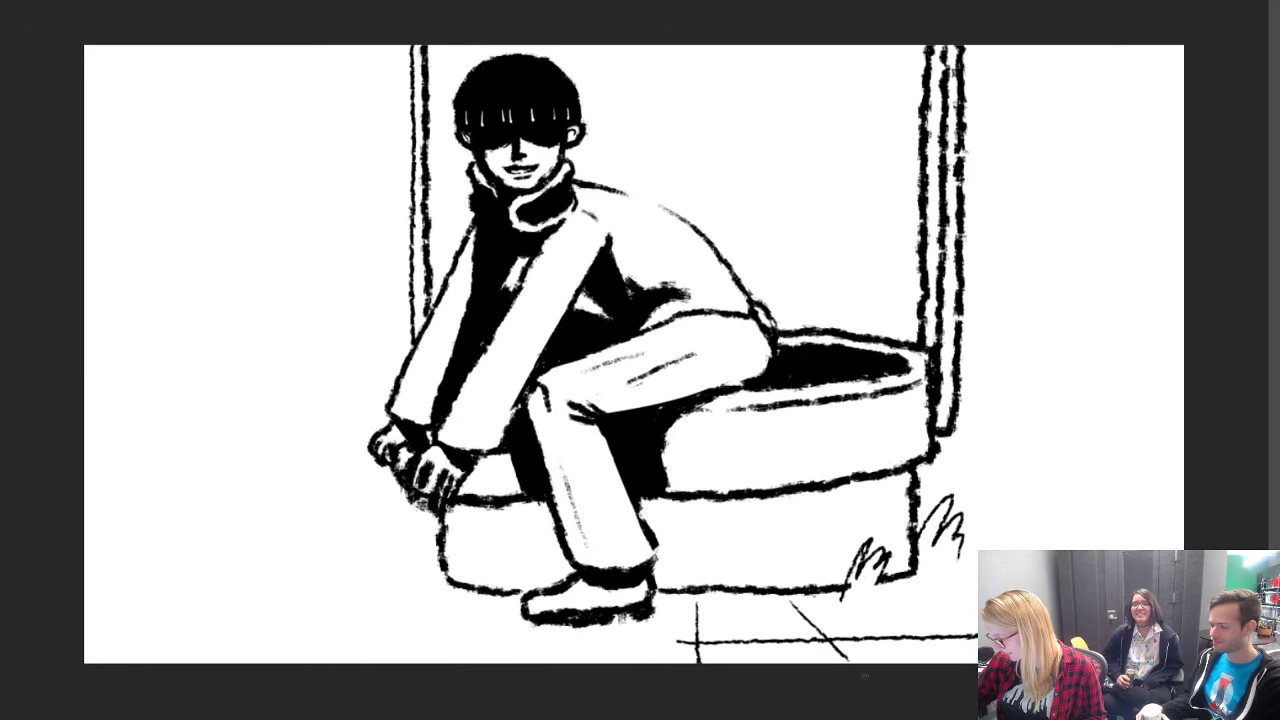
drag(915, 596, 985, 630)
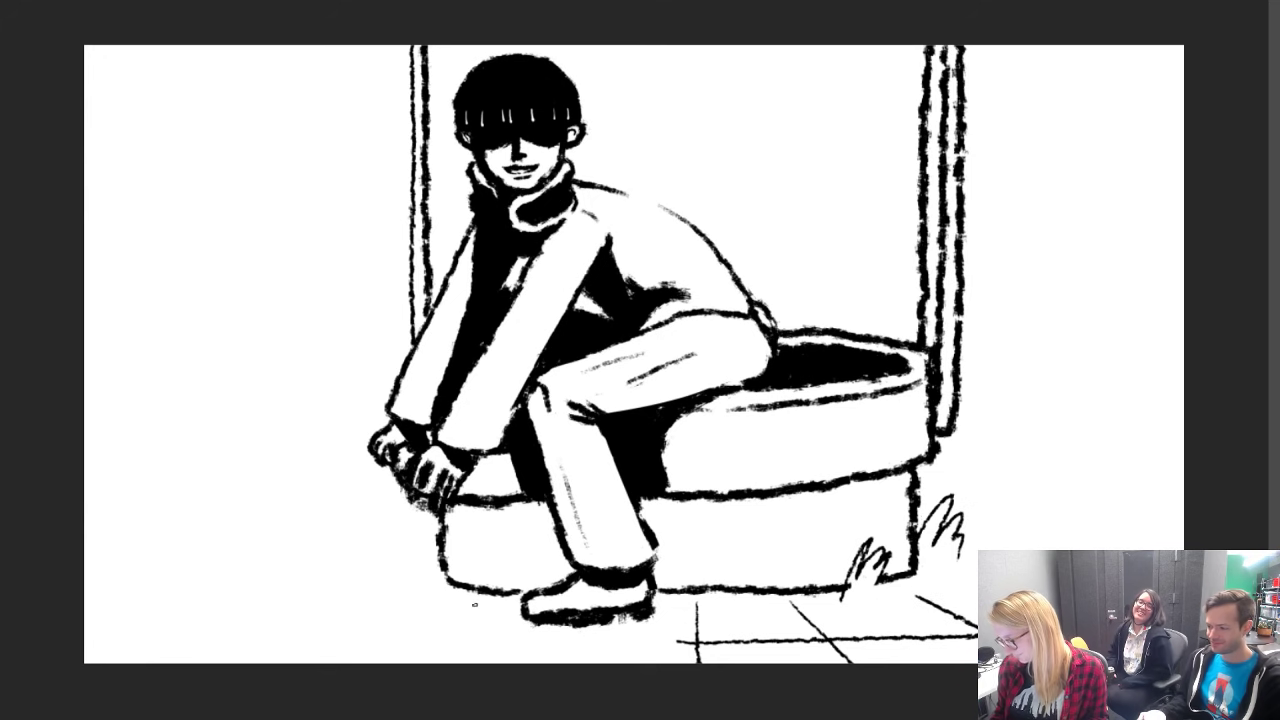
drag(475, 604, 360, 664)
drag(588, 637, 122, 648)
mouse_move(415, 577)
mouse_down()
mouse_move(120, 650)
mouse_move(84, 663)
mouse_up()
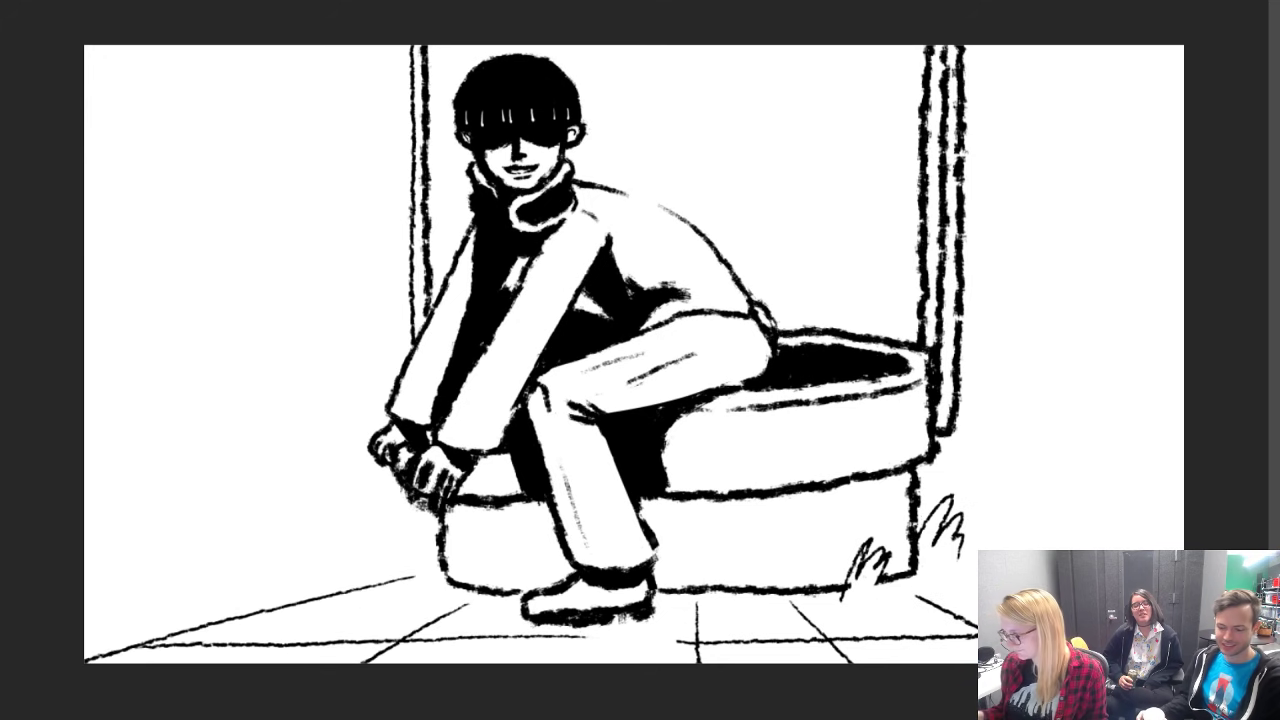
drag(436, 538, 176, 550)
Step: Draw a tall curving stem with outlined oval leaves above the floor edge, in front of the figure's hands
mouse_move(268, 490)
mouse_down()
mouse_move(266, 522)
mouse_move(280, 520)
mouse_up()
mouse_move(256, 466)
mouse_down()
mouse_move(274, 494)
mouse_move(320, 438)
mouse_move(282, 426)
mouse_up()
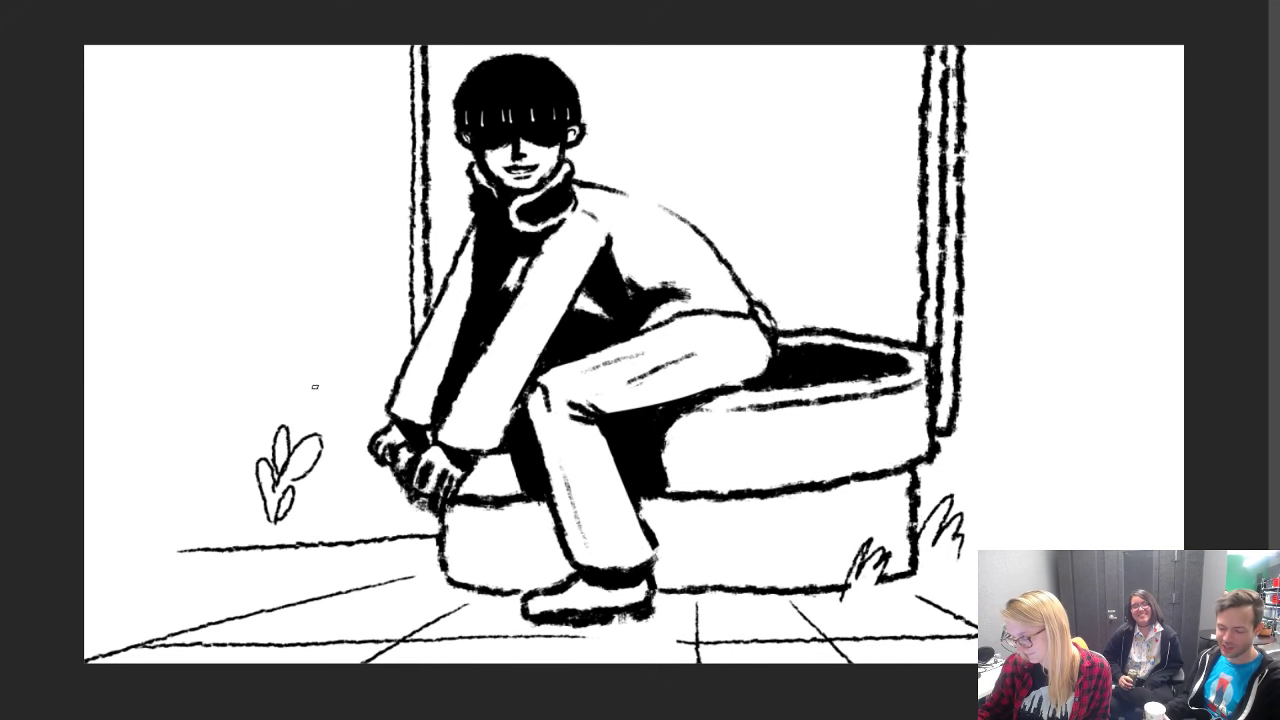
mouse_move(262, 531)
mouse_down()
mouse_move(346, 308)
mouse_move(344, 216)
mouse_up()
mouse_move(300, 444)
mouse_down()
mouse_move(295, 384)
mouse_move(323, 424)
mouse_move(320, 394)
mouse_move(306, 412)
mouse_move(317, 377)
mouse_move(316, 407)
mouse_up()
drag(330, 408, 304, 434)
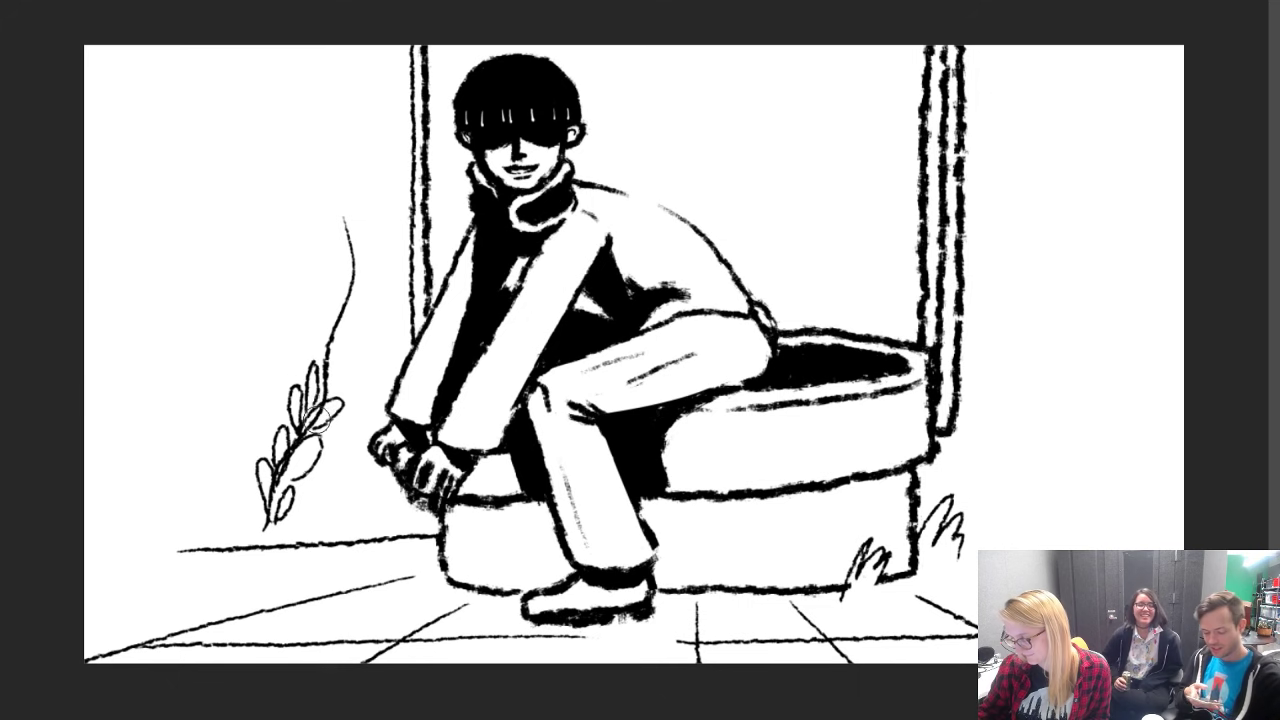
key(ctrl+z)
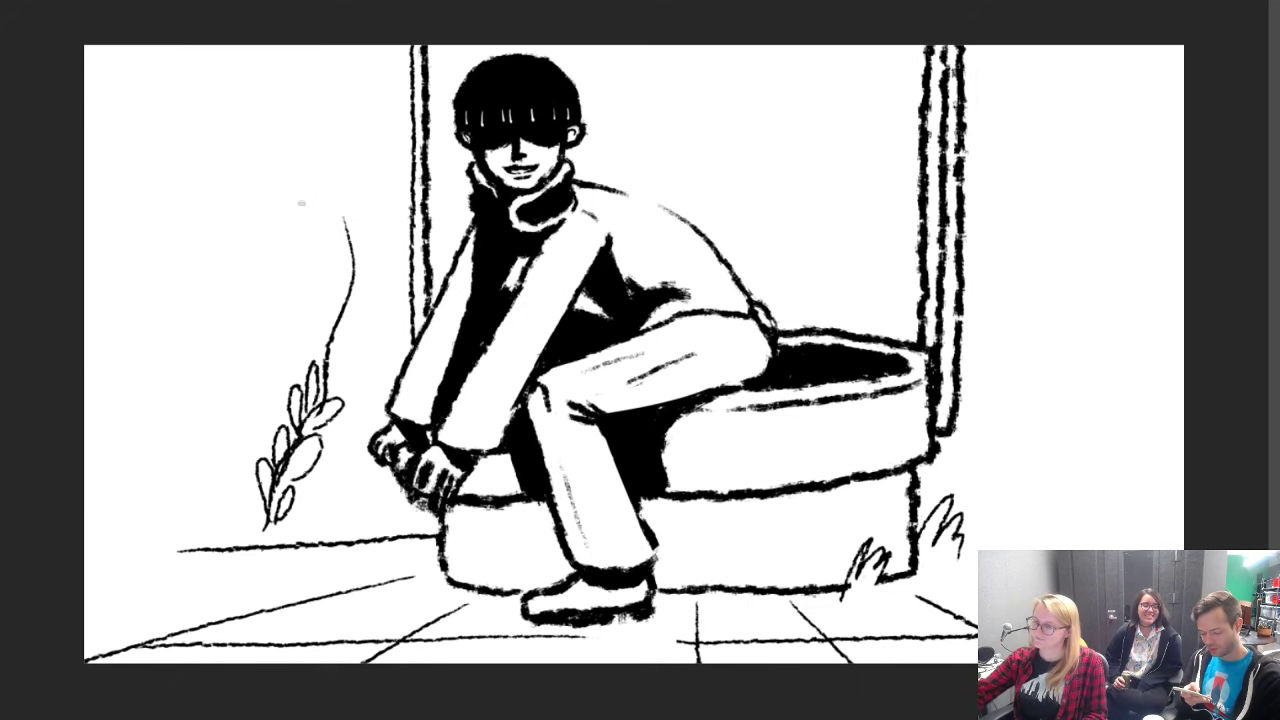
mouse_move(344, 216)
mouse_down()
mouse_move(330, 192)
mouse_move(342, 290)
mouse_move(374, 262)
mouse_move(369, 182)
mouse_move(353, 186)
mouse_up()
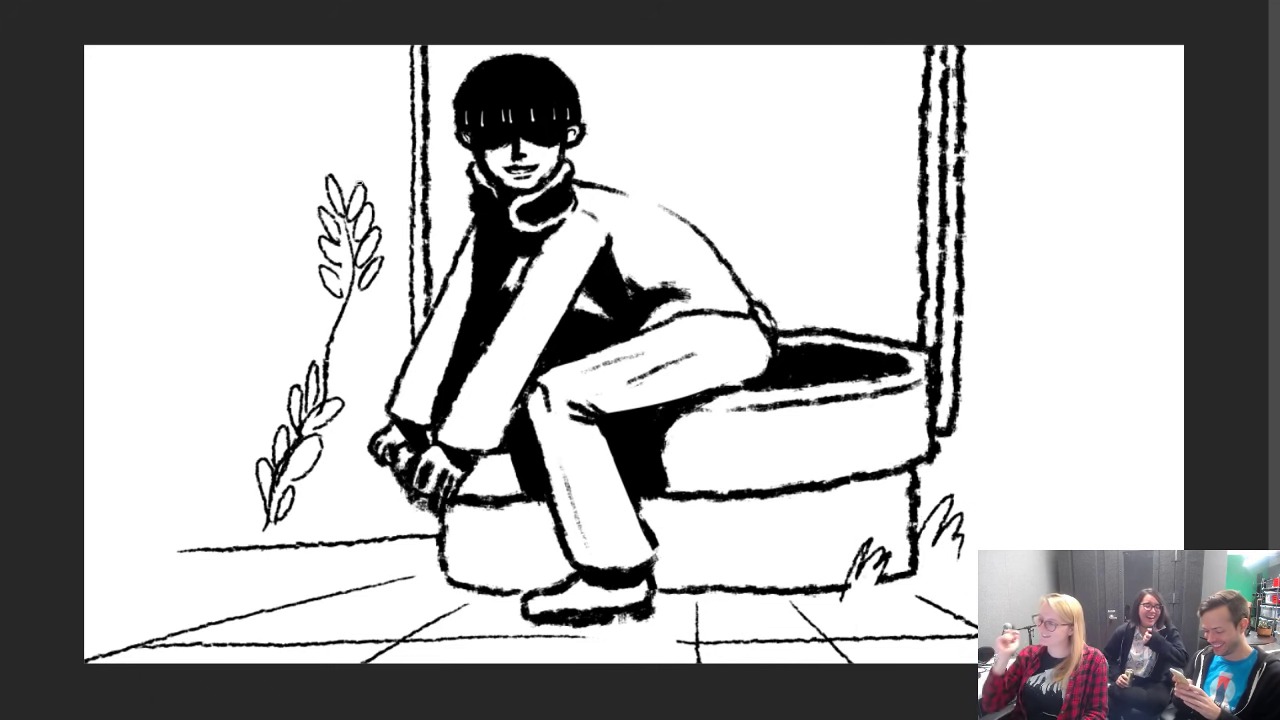
Step: Draw a small leafy sprig rising behind the seat's back rim, between the figure's back and the post
mouse_move(842, 330)
mouse_down()
mouse_move(862, 302)
mouse_move(830, 288)
mouse_move(858, 264)
mouse_move(880, 268)
mouse_move(874, 238)
mouse_move(894, 246)
mouse_move(882, 226)
mouse_up()
mouse_move(880, 248)
mouse_down()
mouse_move(894, 220)
mouse_move(902, 234)
mouse_up()
drag(830, 280, 828, 252)
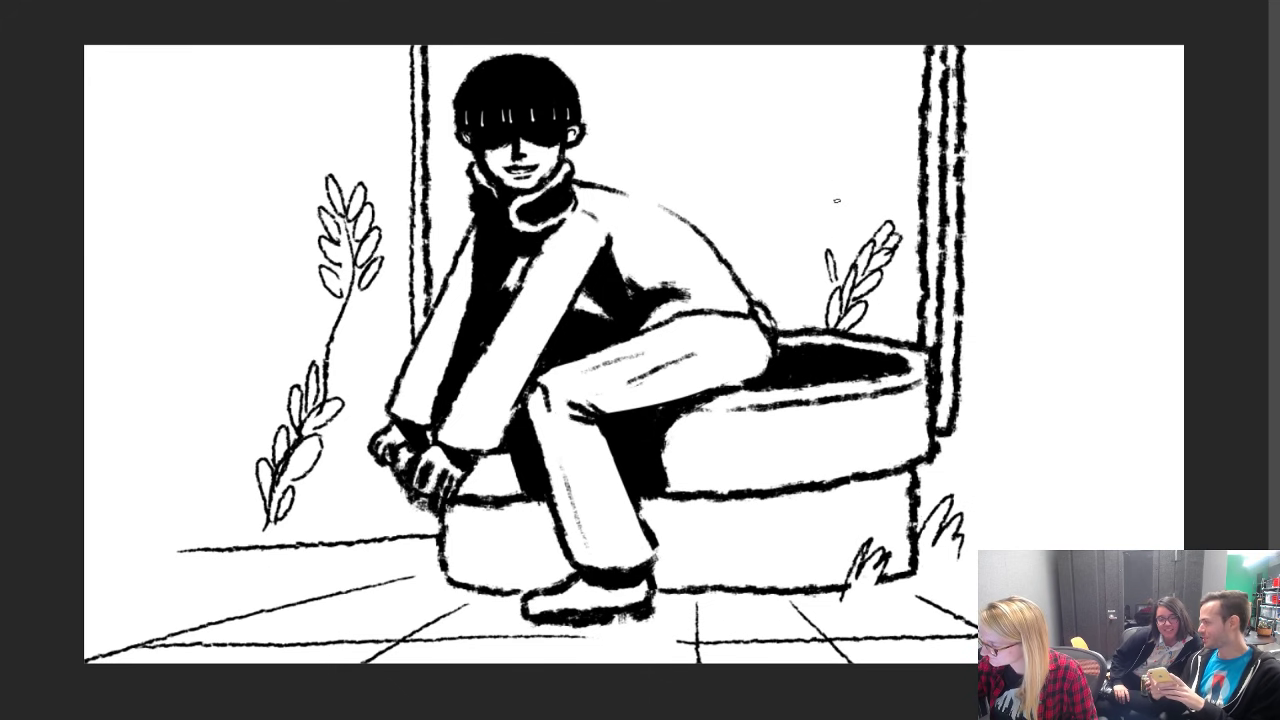
Step: Draw a hanging cluster of overlapping oval leaves from the canvas top, between the figure's back and the three-line post
mouse_move(786, 86)
mouse_down()
mouse_move(804, 44)
mouse_move(834, 46)
mouse_up()
mouse_move(776, 116)
mouse_down()
mouse_move(794, 70)
mouse_move(810, 80)
mouse_up()
mouse_move(760, 144)
mouse_down()
mouse_move(791, 144)
mouse_move(800, 106)
mouse_move(826, 88)
mouse_up()
drag(794, 150, 804, 122)
drag(808, 160, 844, 62)
mouse_move(800, 148)
mouse_down()
mouse_move(838, 64)
mouse_move(822, 46)
mouse_up()
mouse_move(812, 66)
mouse_down()
mouse_move(796, 44)
mouse_move(793, 104)
mouse_move(764, 134)
mouse_move(816, 152)
mouse_up()
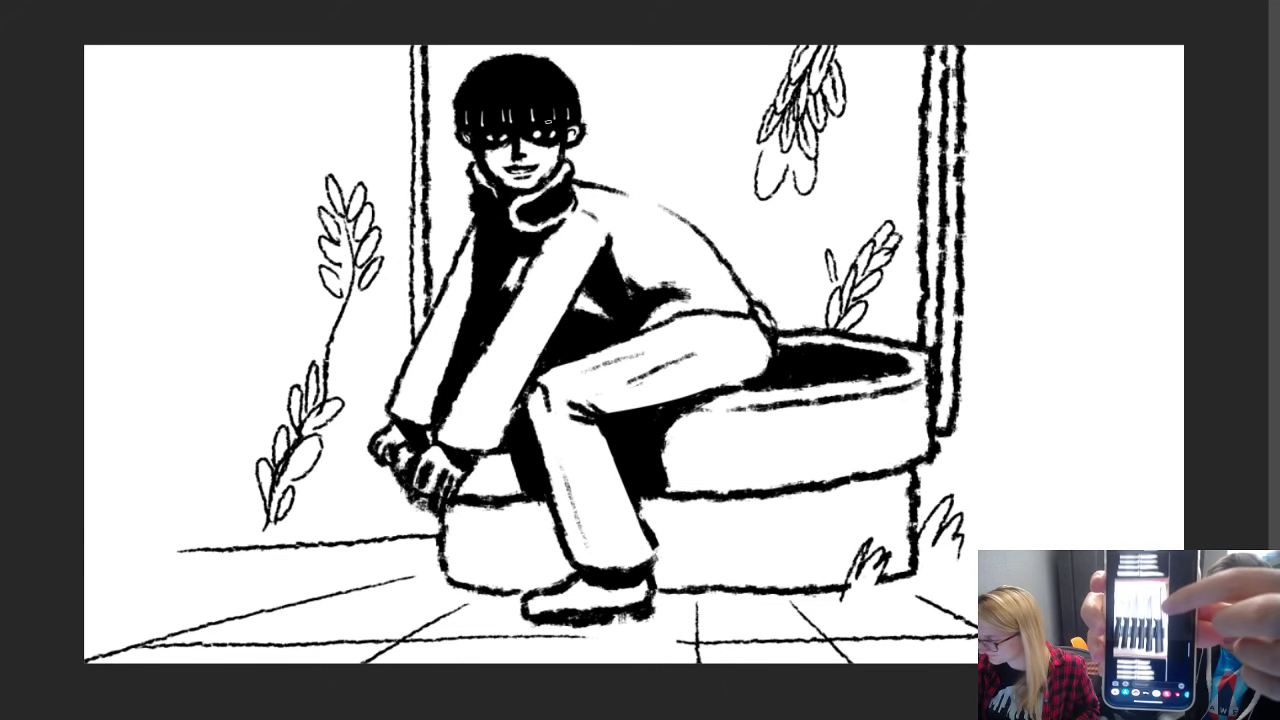
Step: Carve two white eye shapes out of the black shadow beneath the fringe
mouse_move(538, 129)
mouse_down()
mouse_move(550, 130)
mouse_move(486, 139)
mouse_up()
click(508, 132)
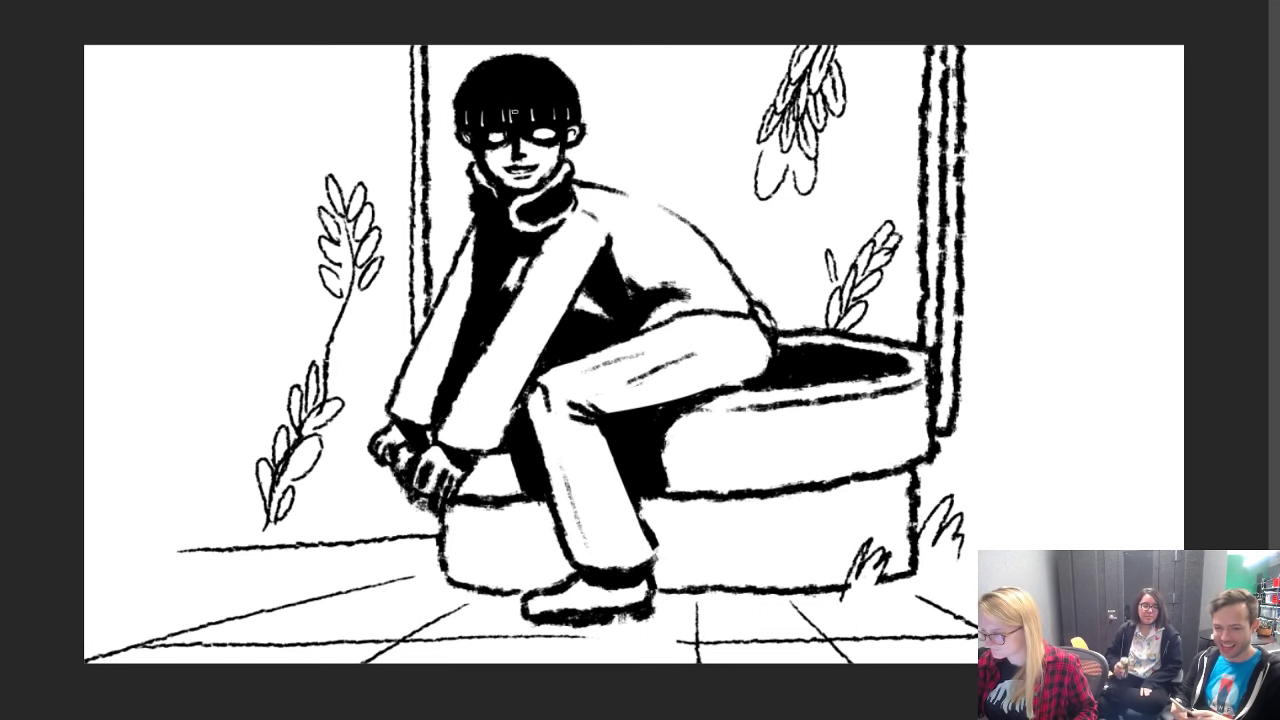
Step: Extend the hanging foliage down to the seat rim with long overlapping leaves, and add a few leaves towards the three-line post
mouse_move(776, 136)
mouse_down()
mouse_move(768, 186)
mouse_move(796, 184)
mouse_up()
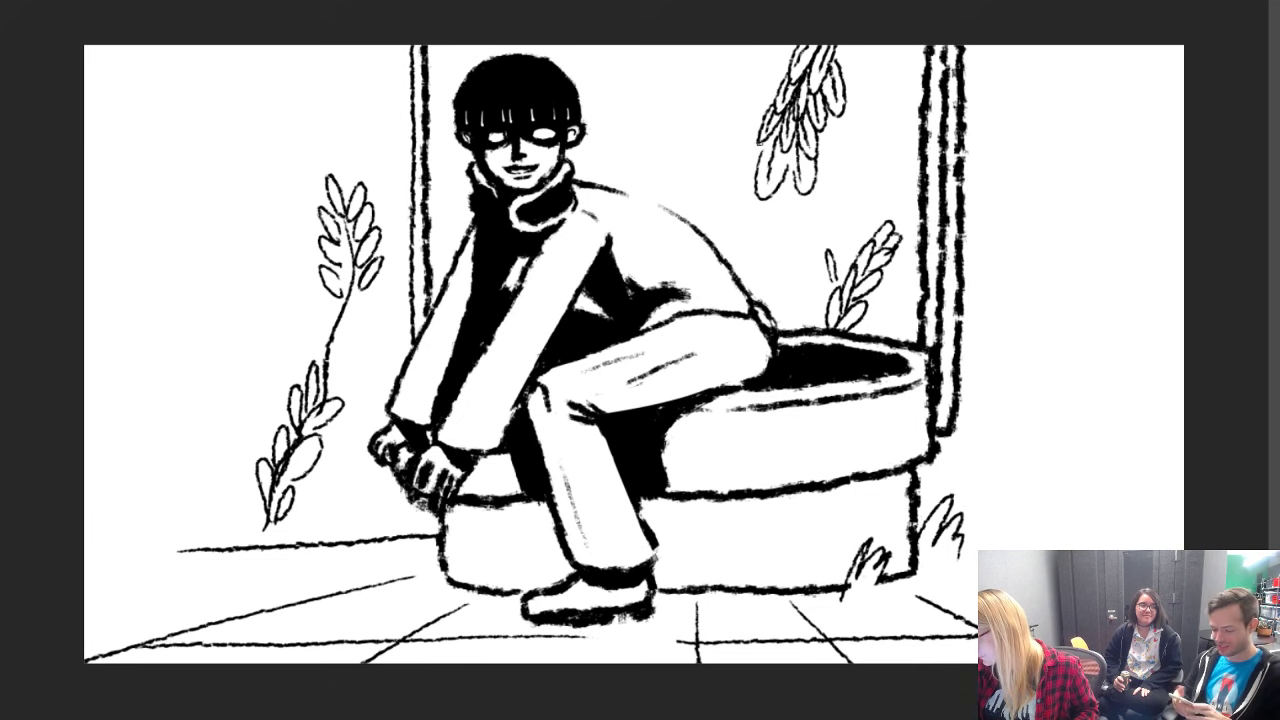
mouse_move(763, 142)
mouse_down()
mouse_move(736, 206)
mouse_move(786, 242)
mouse_up()
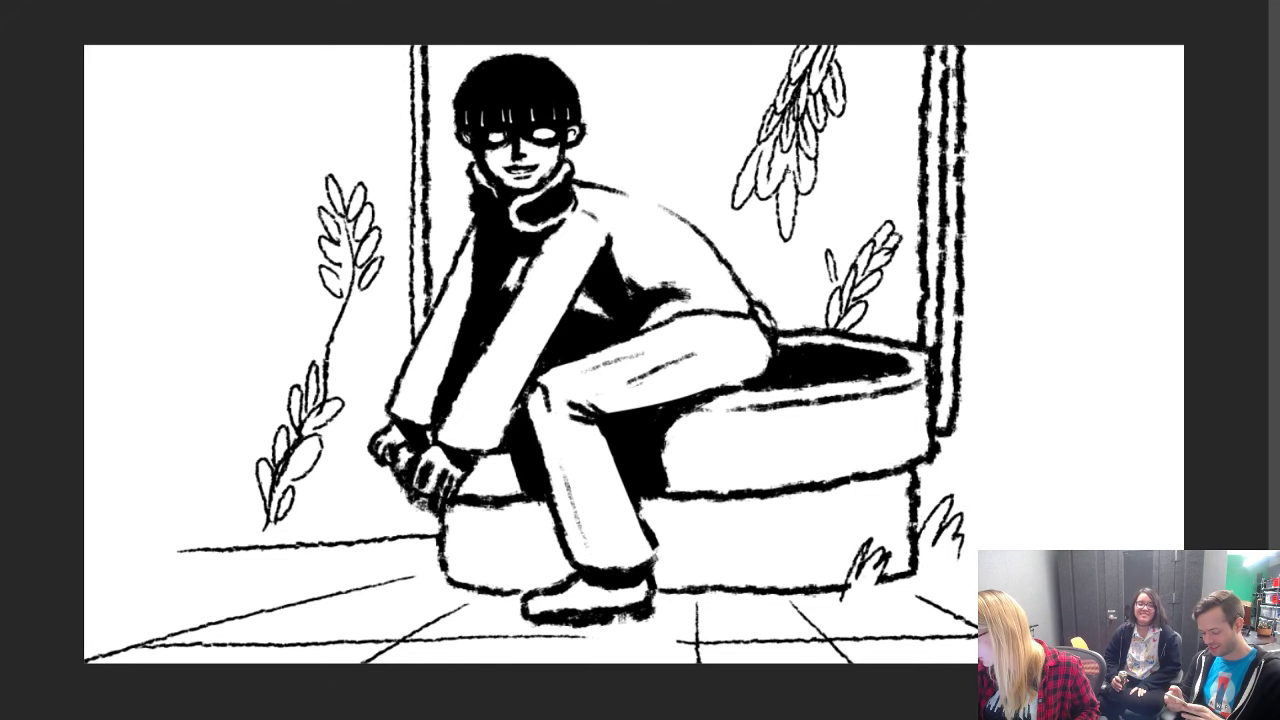
drag(788, 170, 762, 252)
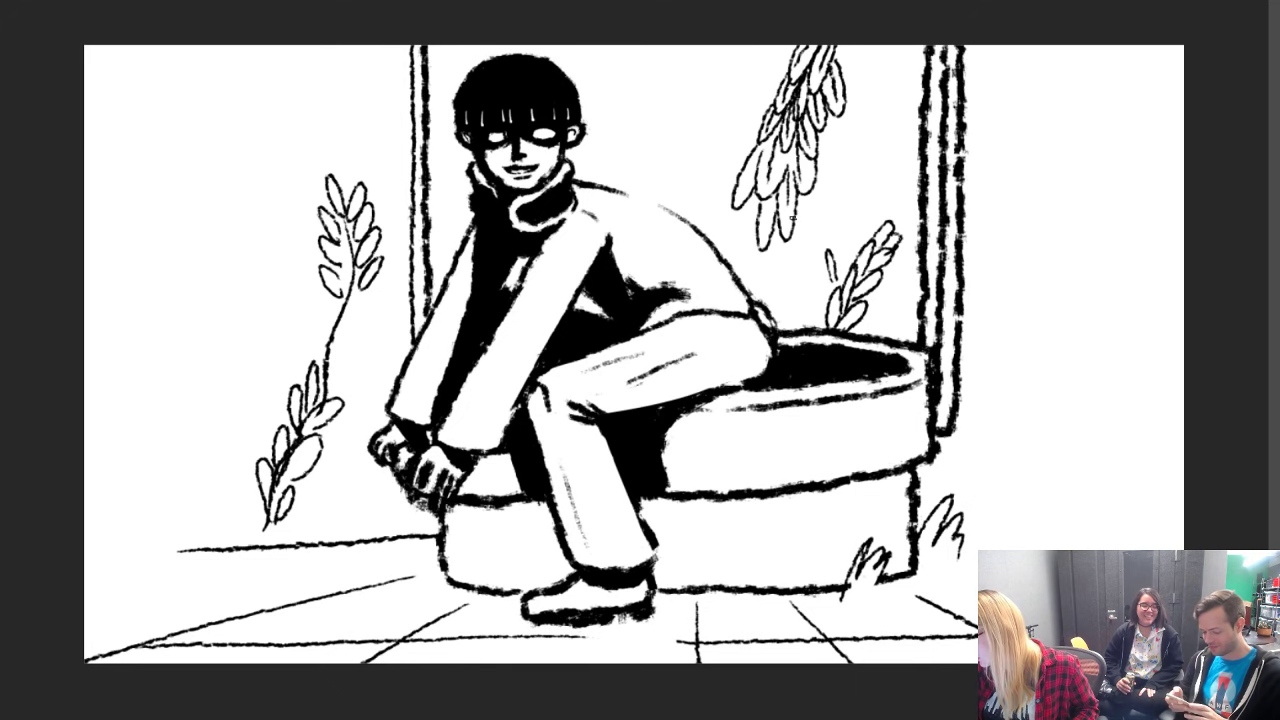
drag(806, 214, 792, 246)
drag(816, 194, 794, 294)
mouse_move(786, 238)
mouse_down()
mouse_move(770, 282)
mouse_move(798, 278)
mouse_move(814, 326)
mouse_up()
drag(814, 190, 822, 226)
drag(830, 166, 834, 230)
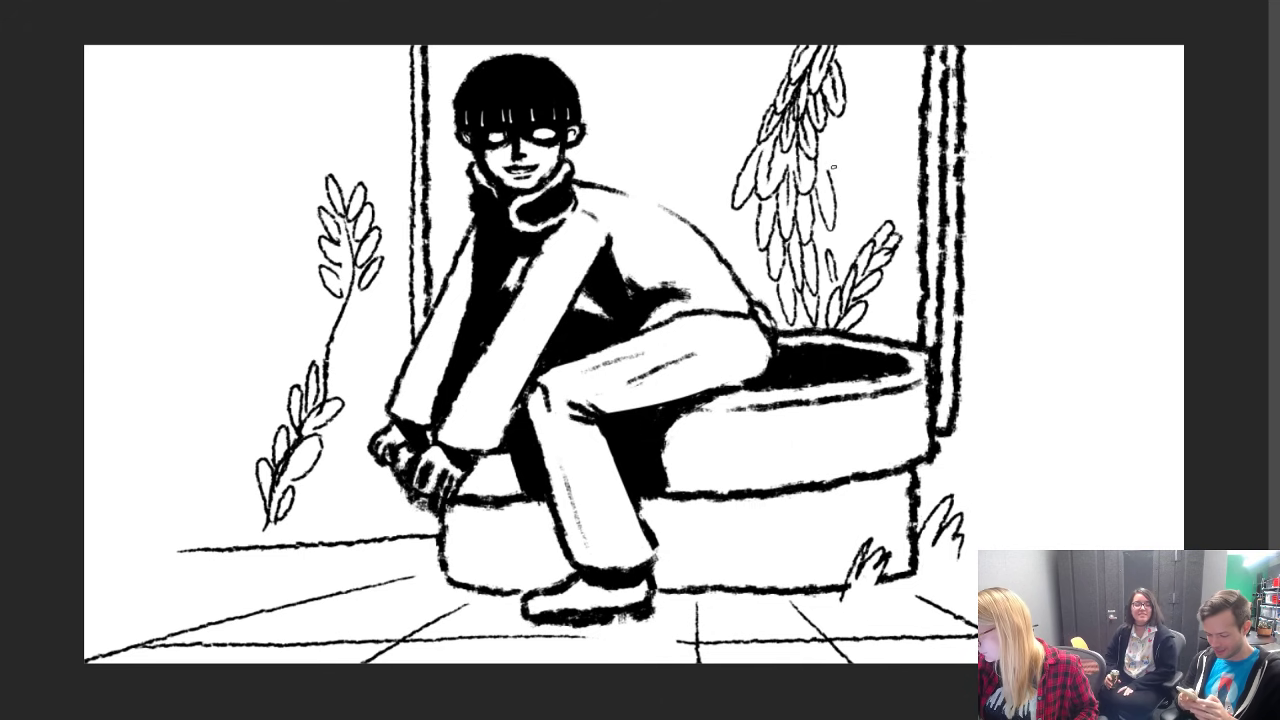
mouse_move(846, 142)
mouse_down()
mouse_move(850, 192)
mouse_move(866, 174)
mouse_move(872, 216)
mouse_move(850, 218)
mouse_move(864, 218)
mouse_up()
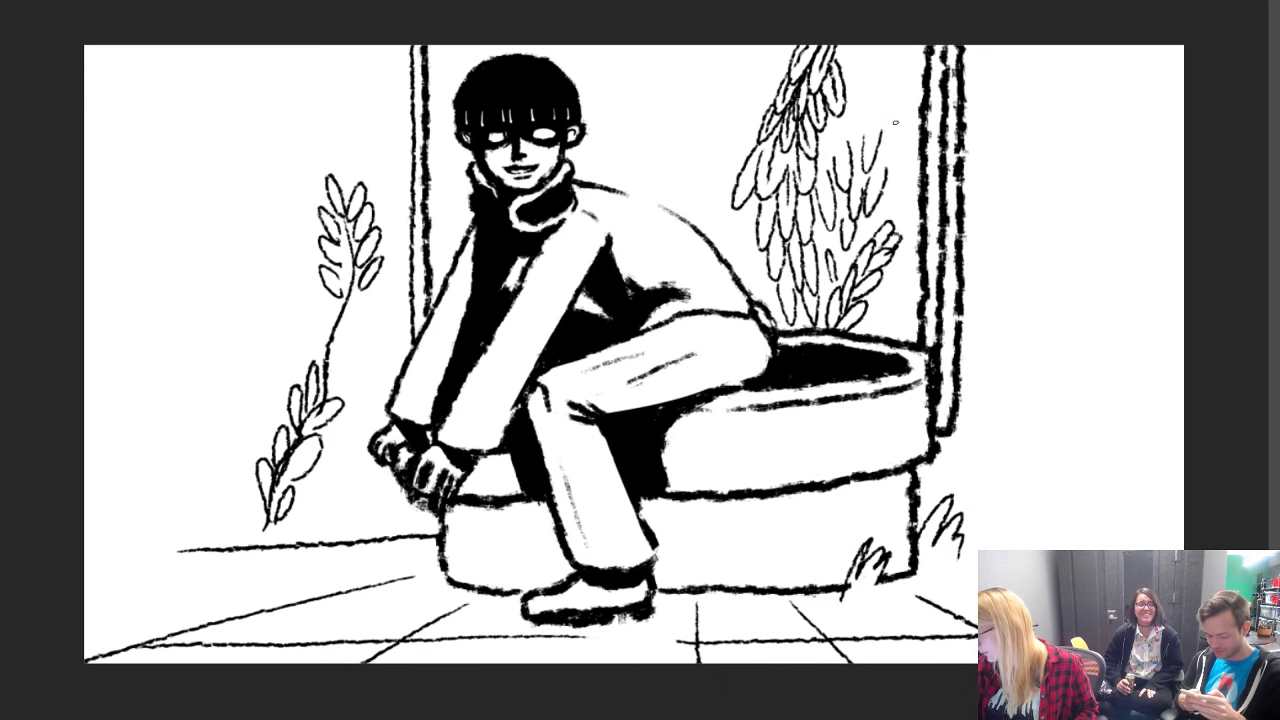
Step: Sketch small groups of open, drooping leaf tips above the figure's back, beside the hanging foliage
drag(700, 117, 706, 158)
mouse_move(716, 128)
mouse_down()
mouse_move(718, 152)
mouse_move(686, 190)
mouse_up()
drag(706, 160, 704, 196)
drag(658, 88, 660, 124)
drag(670, 100, 666, 152)
drag(699, 73, 712, 130)
drag(718, 136, 723, 102)
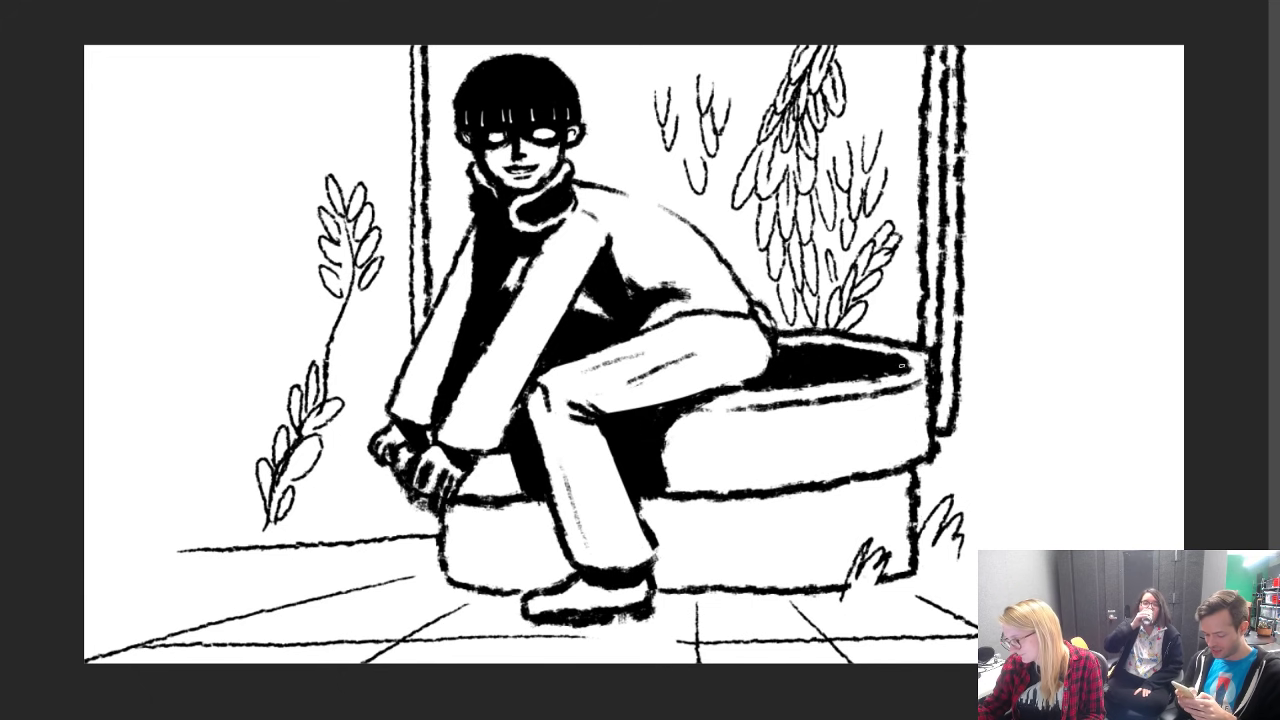
Step: Divide the seat's side and the base below it into stone blocks with vertical joint lines
drag(809, 392, 811, 472)
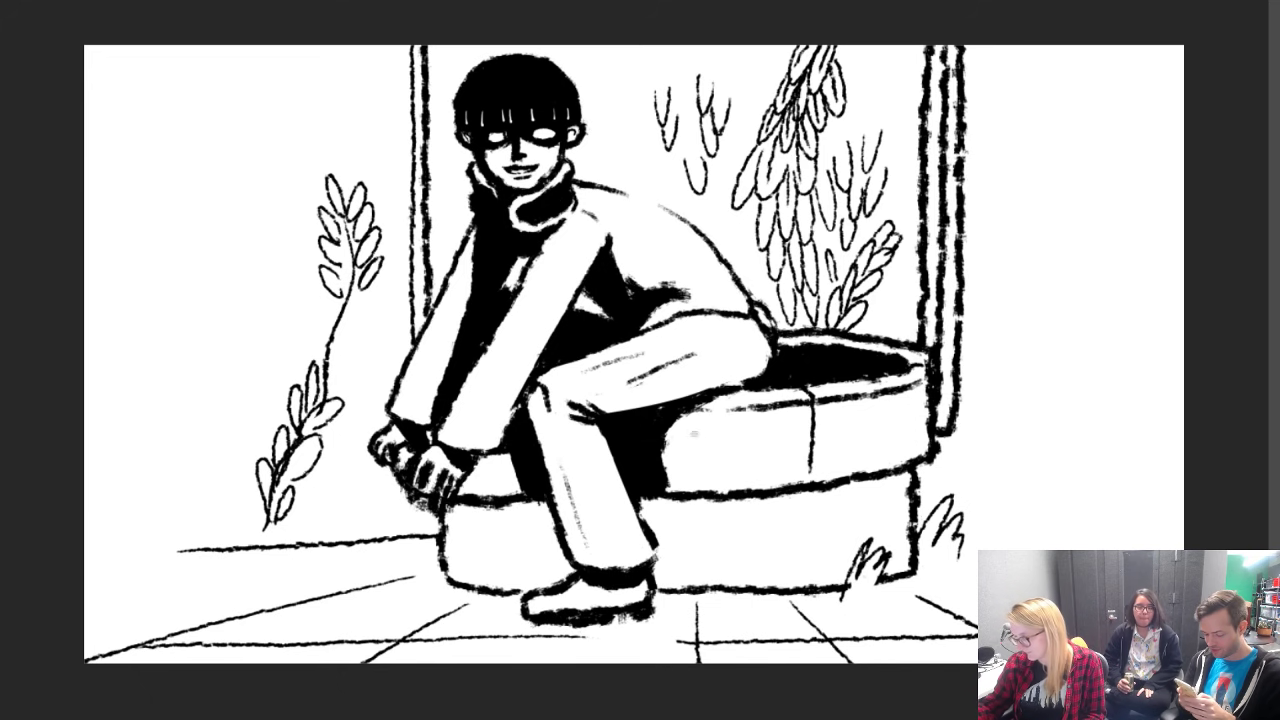
drag(692, 478, 688, 410)
drag(752, 498, 753, 588)
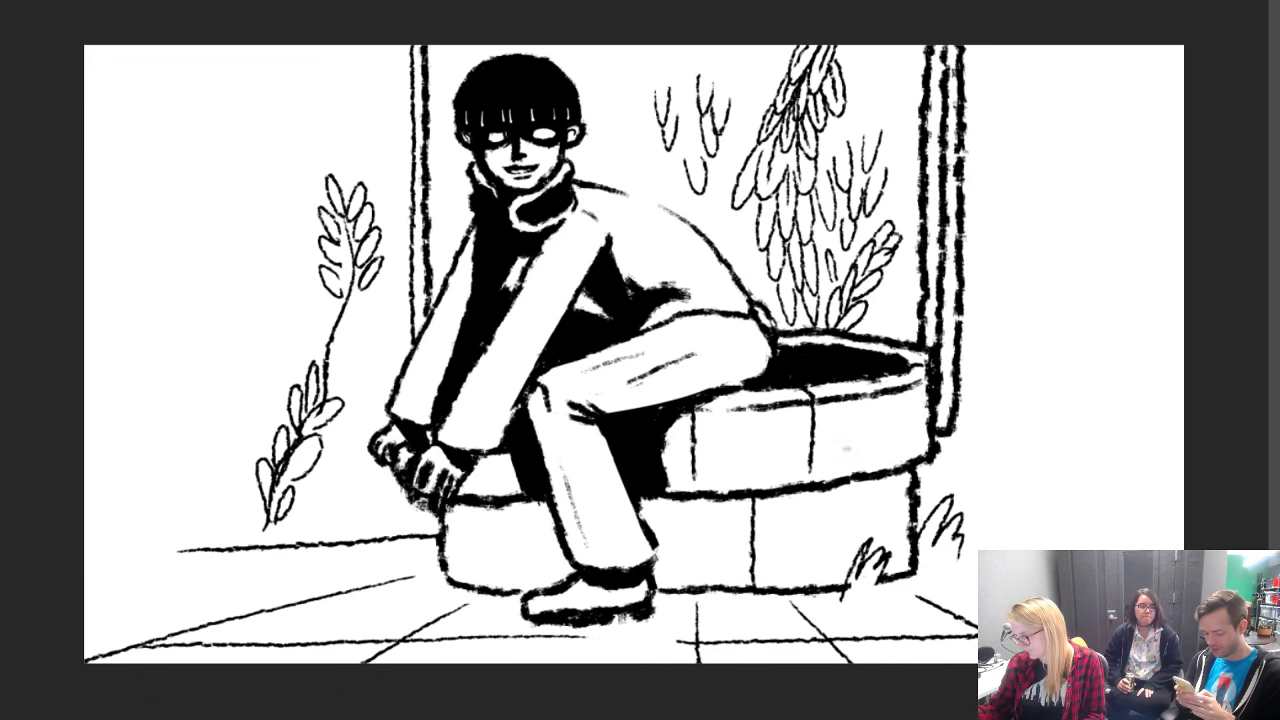
drag(869, 480, 869, 534)
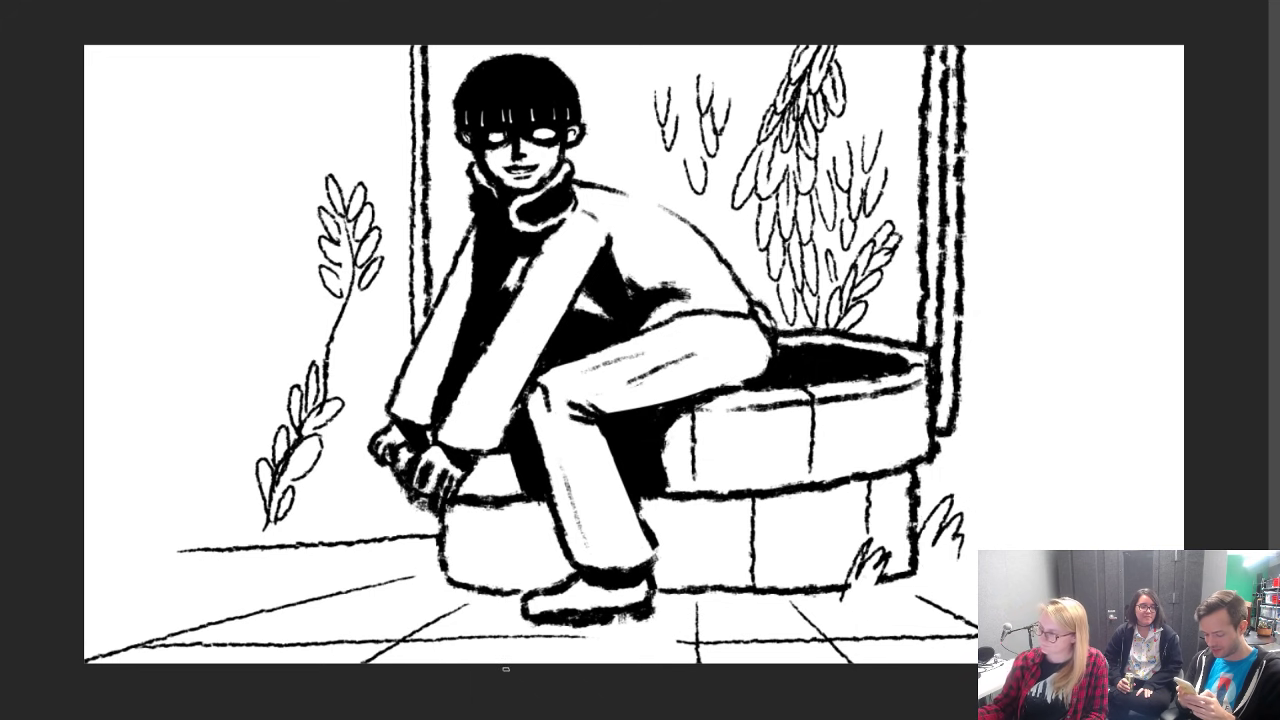
Step: Paint a thick black shadow band along the underside of the seat, including beneath the hands
mouse_move(916, 472)
mouse_down()
mouse_move(638, 507)
mouse_move(912, 480)
mouse_move(836, 486)
mouse_up()
right_click(915, 480)
click(1190, 433)
drag(543, 509, 490, 507)
mouse_move(486, 460)
mouse_down()
mouse_move(483, 500)
mouse_move(468, 485)
mouse_move(482, 466)
mouse_up()
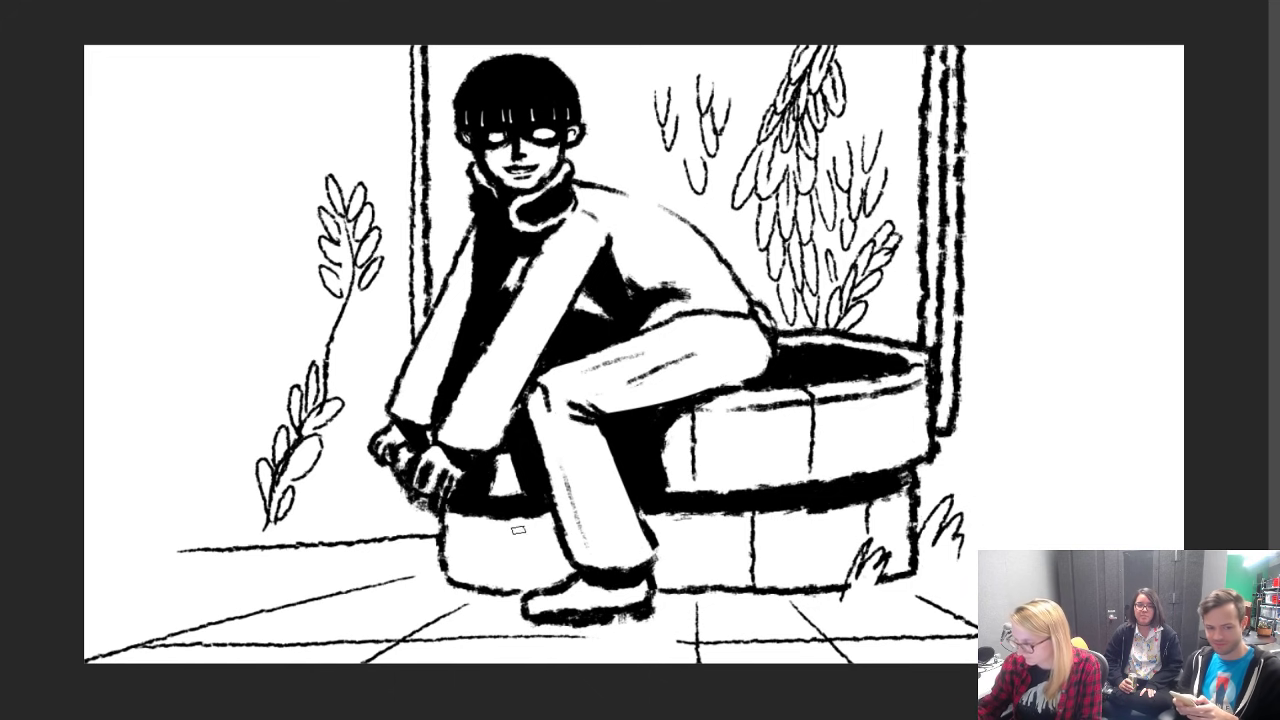
Step: Draw a slightly curved block joint on the base between its near corner and the shoe, replacing a first straight attempt
drag(512, 518, 514, 586)
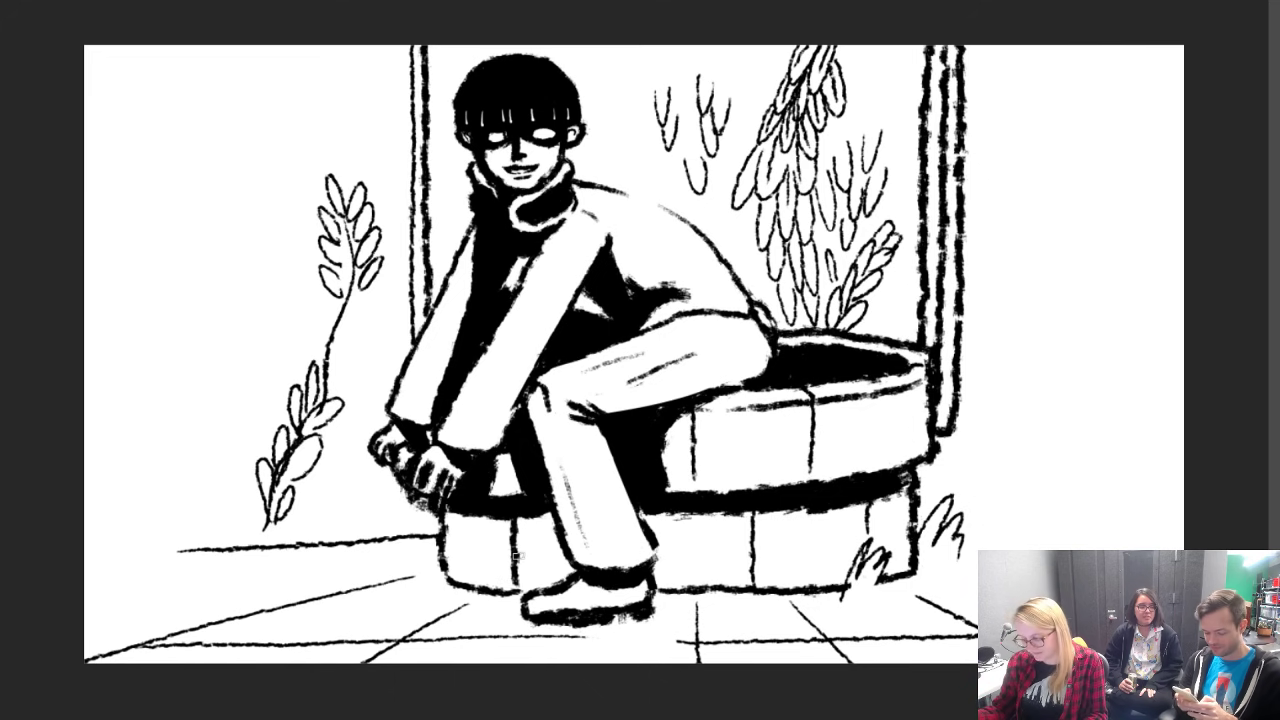
key(ctrl+z)
drag(480, 516, 485, 583)
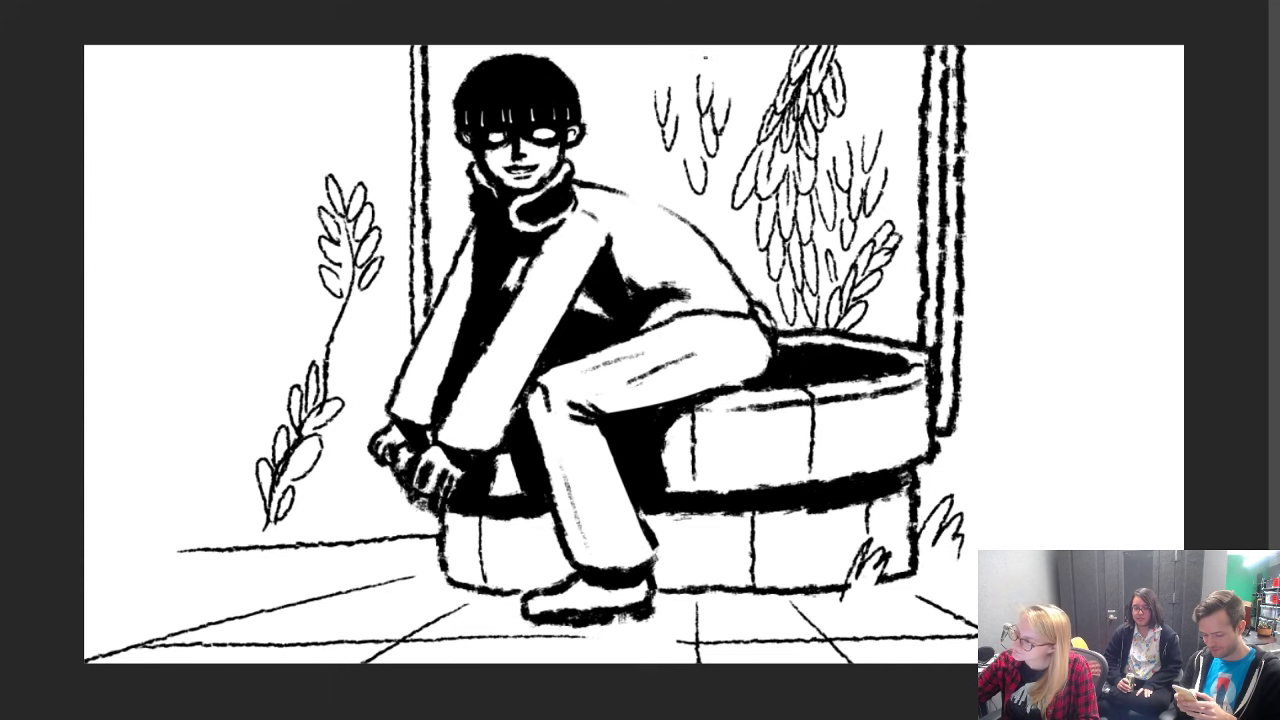
Step: Extend the drooping leaf tips above the figure's back with overlapping clusters and sketch three more tips beyond the rear posts
mouse_move(705, 57)
mouse_down()
mouse_move(722, 56)
mouse_move(727, 100)
mouse_move(676, 116)
mouse_move(670, 168)
mouse_up()
drag(697, 114, 684, 142)
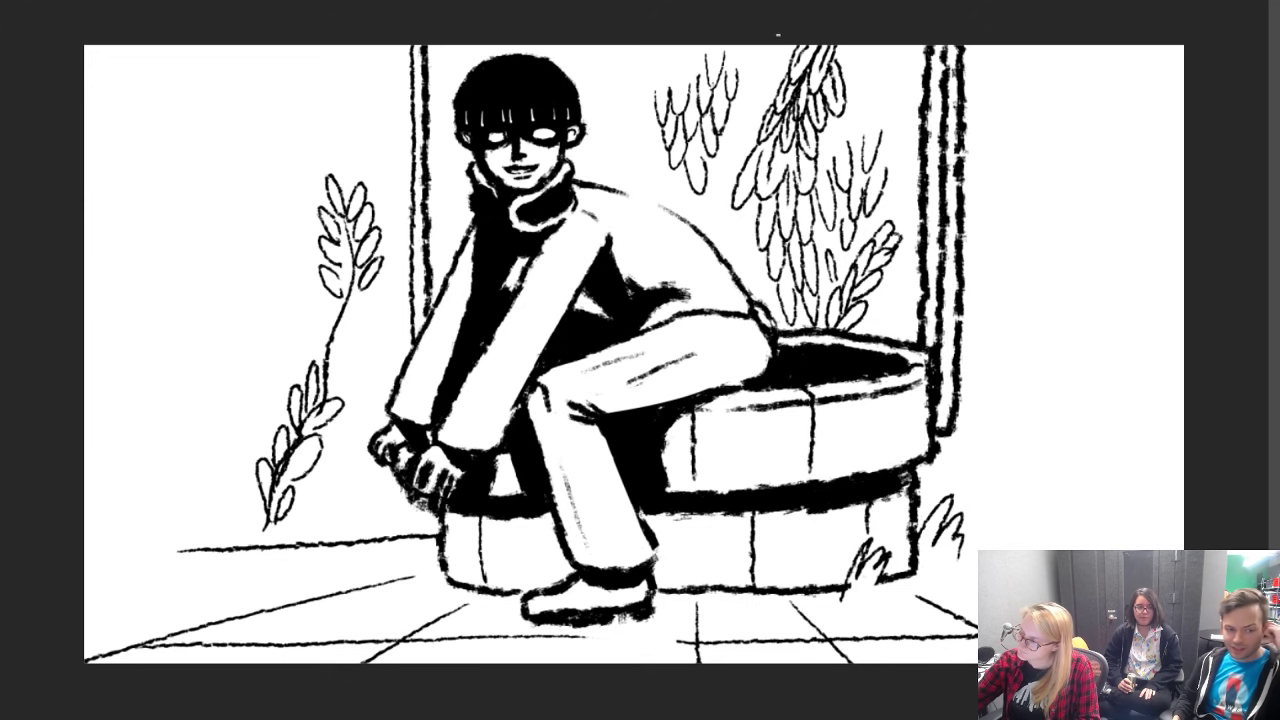
mouse_move(661, 60)
mouse_down()
mouse_move(615, 137)
mouse_move(626, 157)
mouse_up()
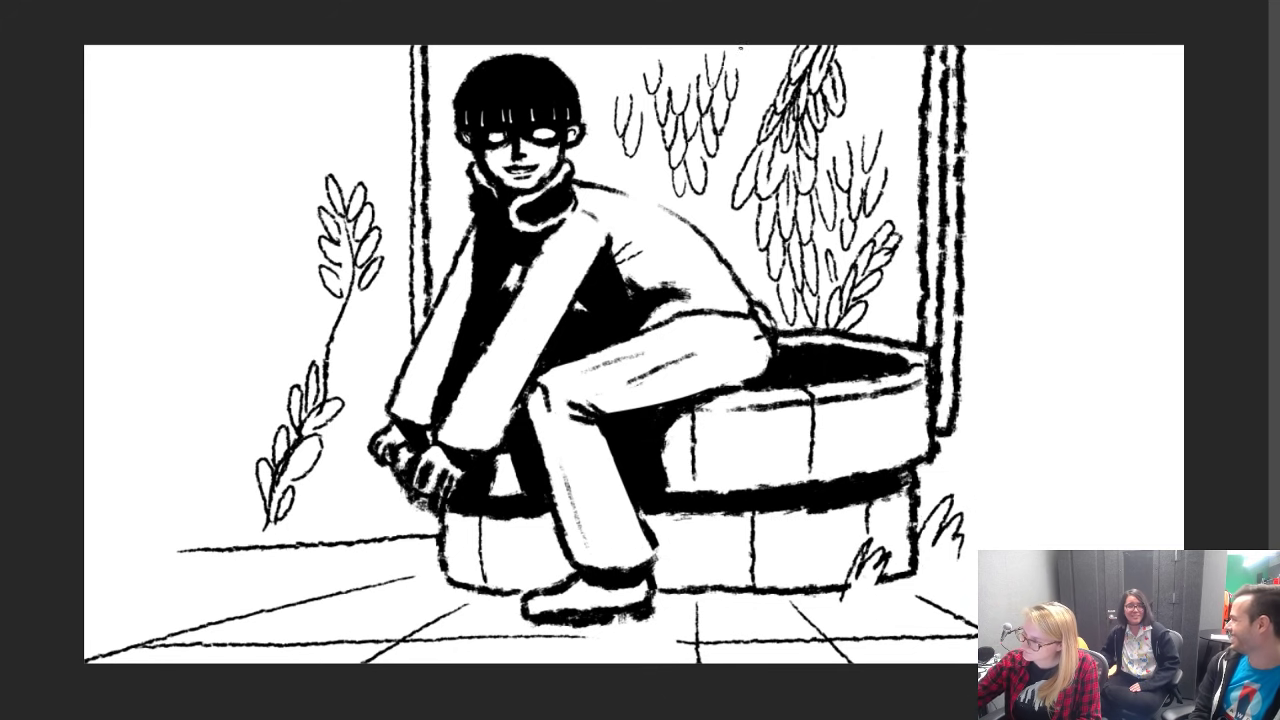
drag(620, 68, 636, 104)
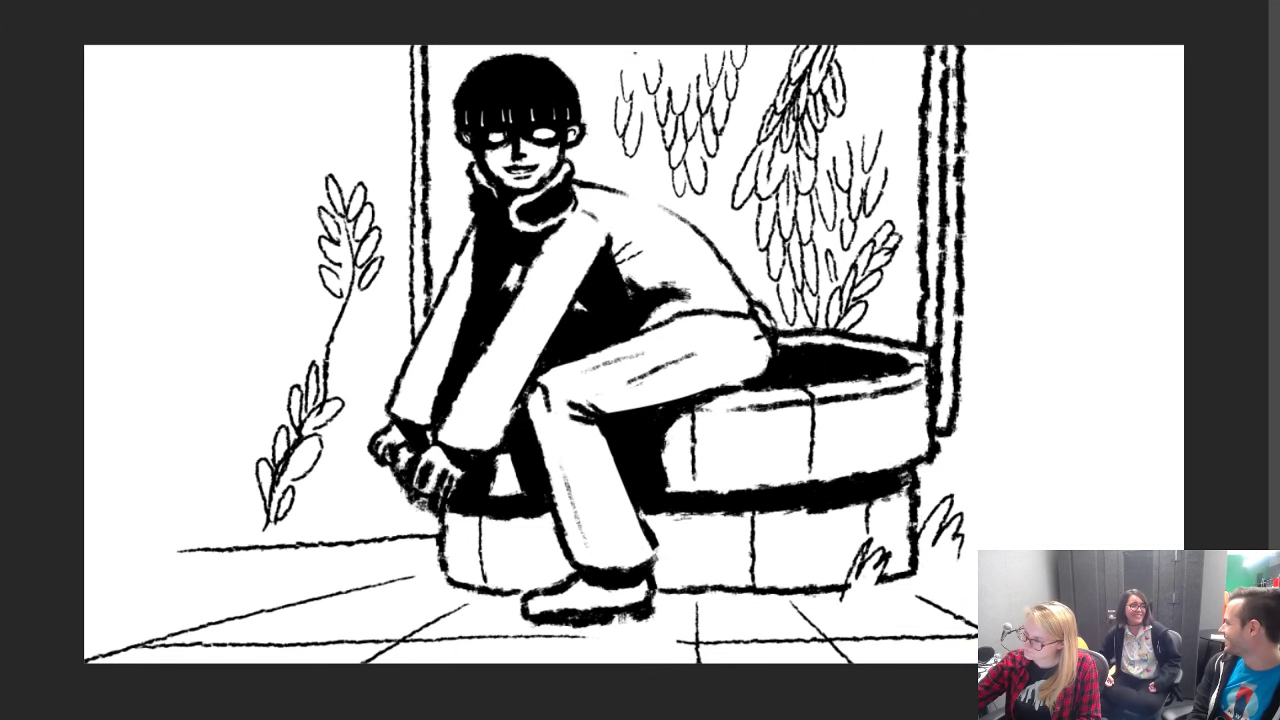
mouse_move(634, 46)
mouse_down()
mouse_move(637, 92)
mouse_move(619, 100)
mouse_up()
mouse_move(613, 64)
mouse_down()
mouse_move(621, 100)
mouse_move(656, 124)
mouse_up()
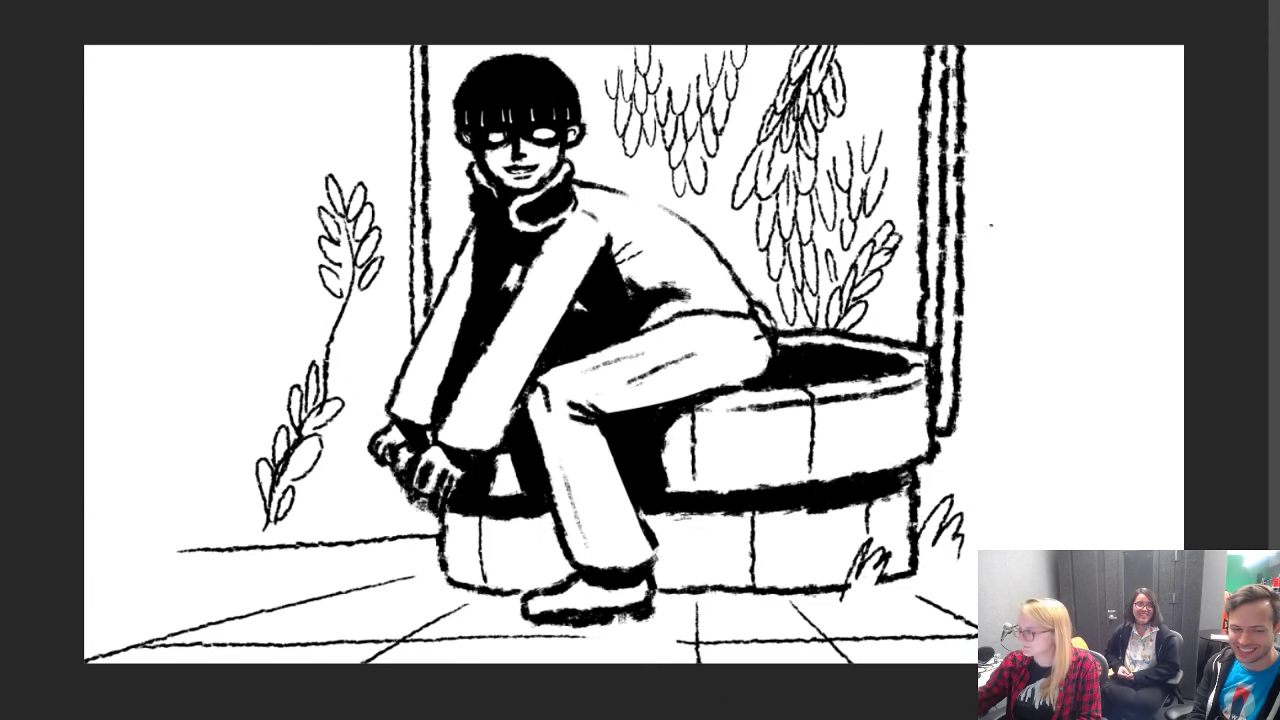
mouse_move(991, 225)
mouse_down()
mouse_move(1040, 276)
mouse_move(990, 305)
mouse_up()
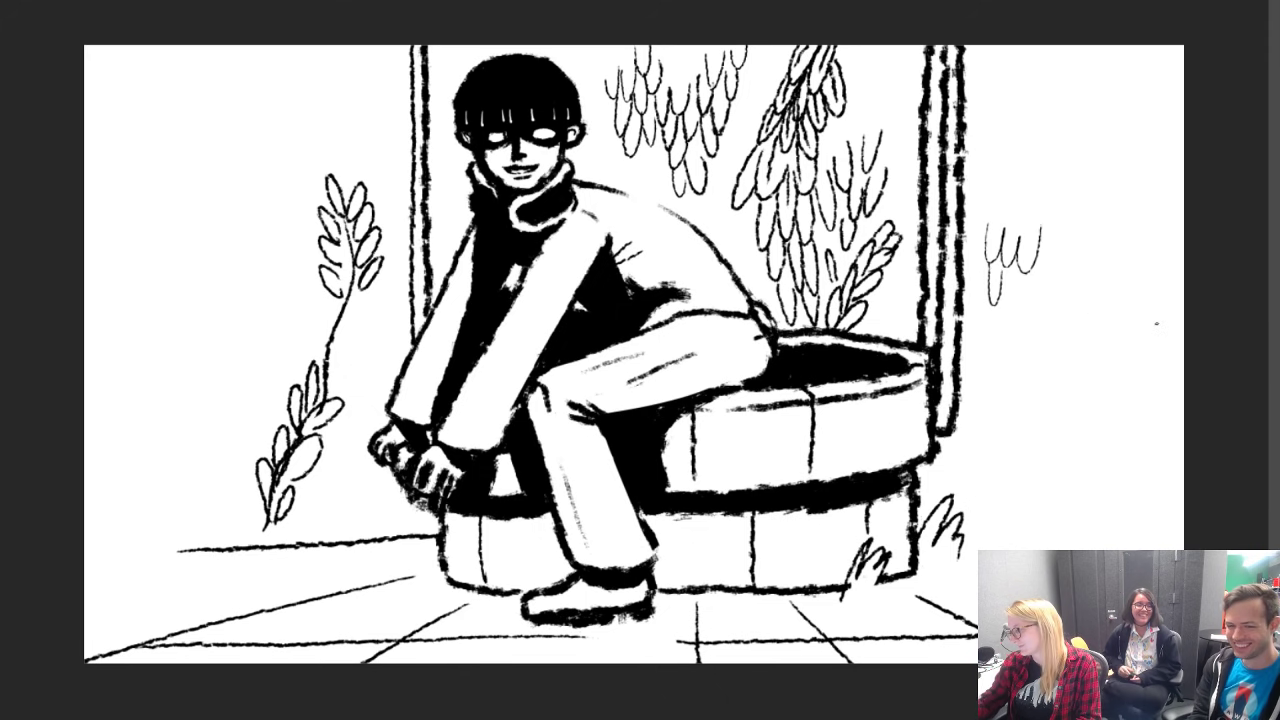
Step: Outline a scalloped bush behind the planter's far end and shade its lower part with black strokes and small leafy curves
mouse_move(1179, 342)
mouse_down()
mouse_move(1060, 378)
mouse_move(998, 442)
mouse_move(948, 556)
mouse_move(970, 540)
mouse_move(970, 570)
mouse_up()
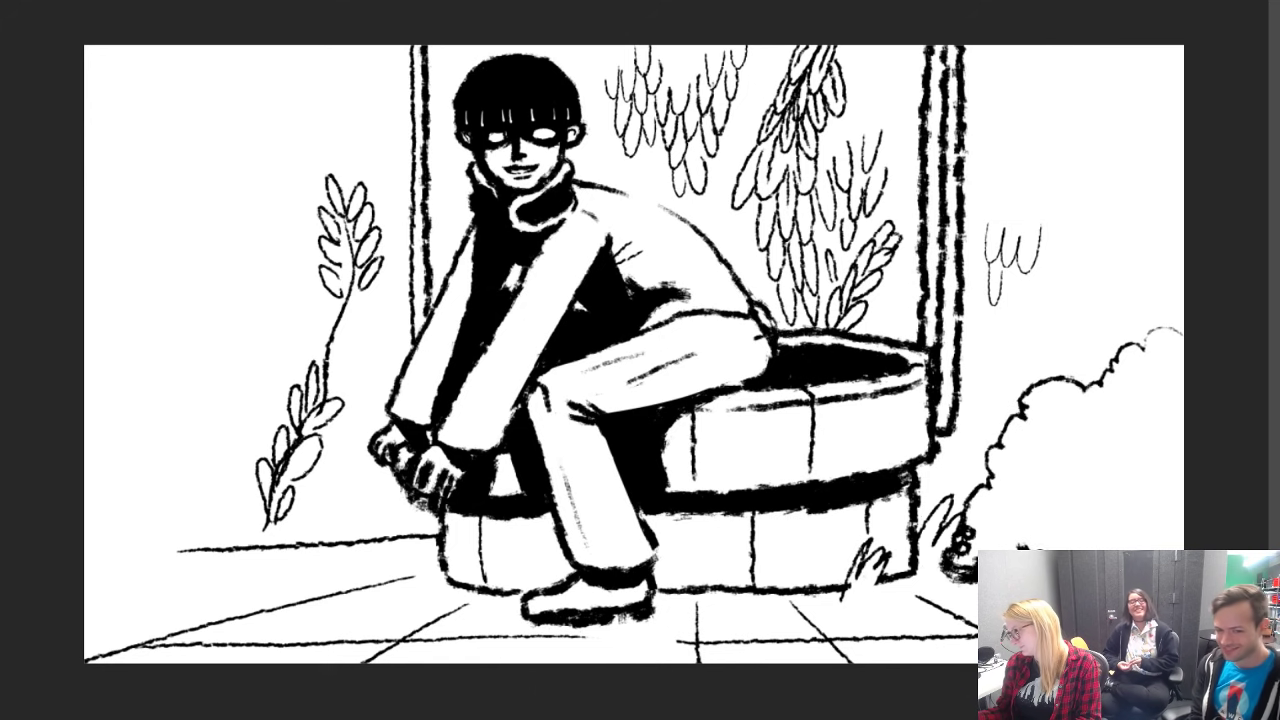
mouse_move(1025, 505)
mouse_down()
mouse_move(1107, 540)
mouse_move(1198, 535)
mouse_move(1164, 504)
mouse_up()
mouse_move(986, 549)
mouse_down()
mouse_move(994, 525)
mouse_move(1010, 542)
mouse_move(1115, 535)
mouse_move(1100, 520)
mouse_move(1175, 525)
mouse_move(1153, 538)
mouse_up()
mouse_move(1078, 490)
mouse_down()
mouse_move(1132, 476)
mouse_move(1057, 451)
mouse_move(1084, 471)
mouse_move(1133, 461)
mouse_move(1144, 406)
mouse_move(1067, 432)
mouse_move(1029, 493)
mouse_up()
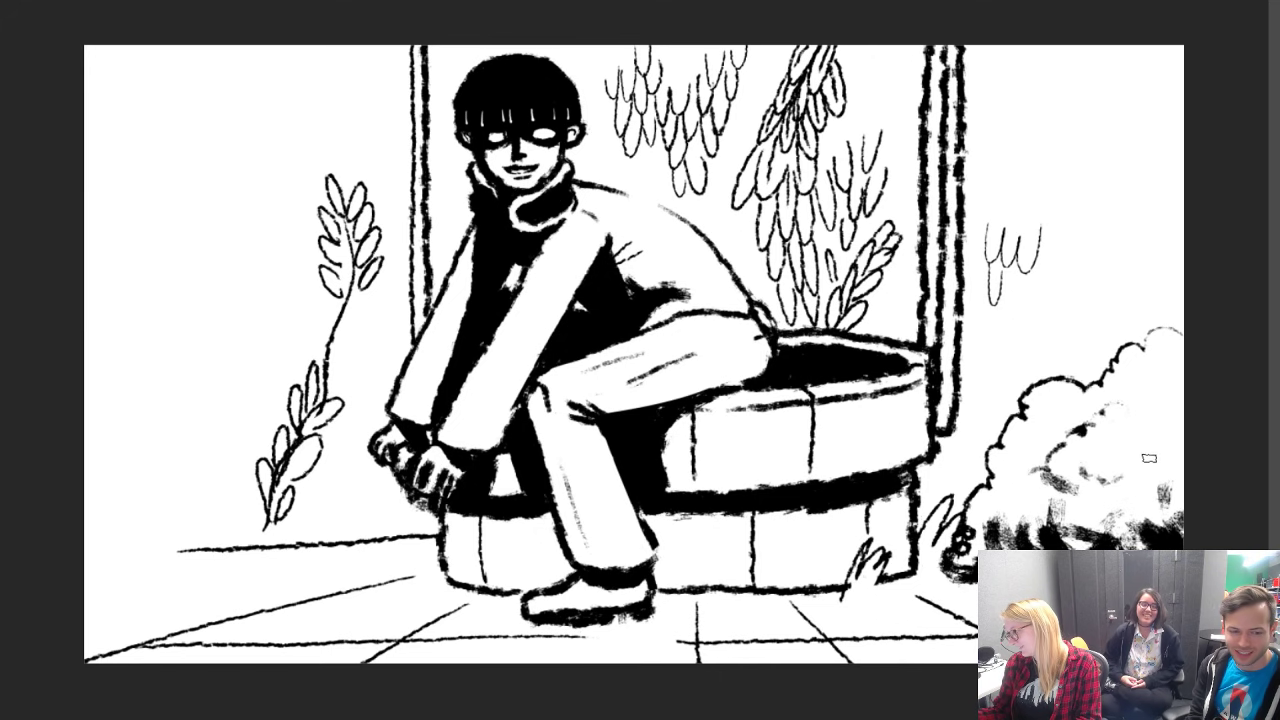
drag(1149, 458, 1076, 540)
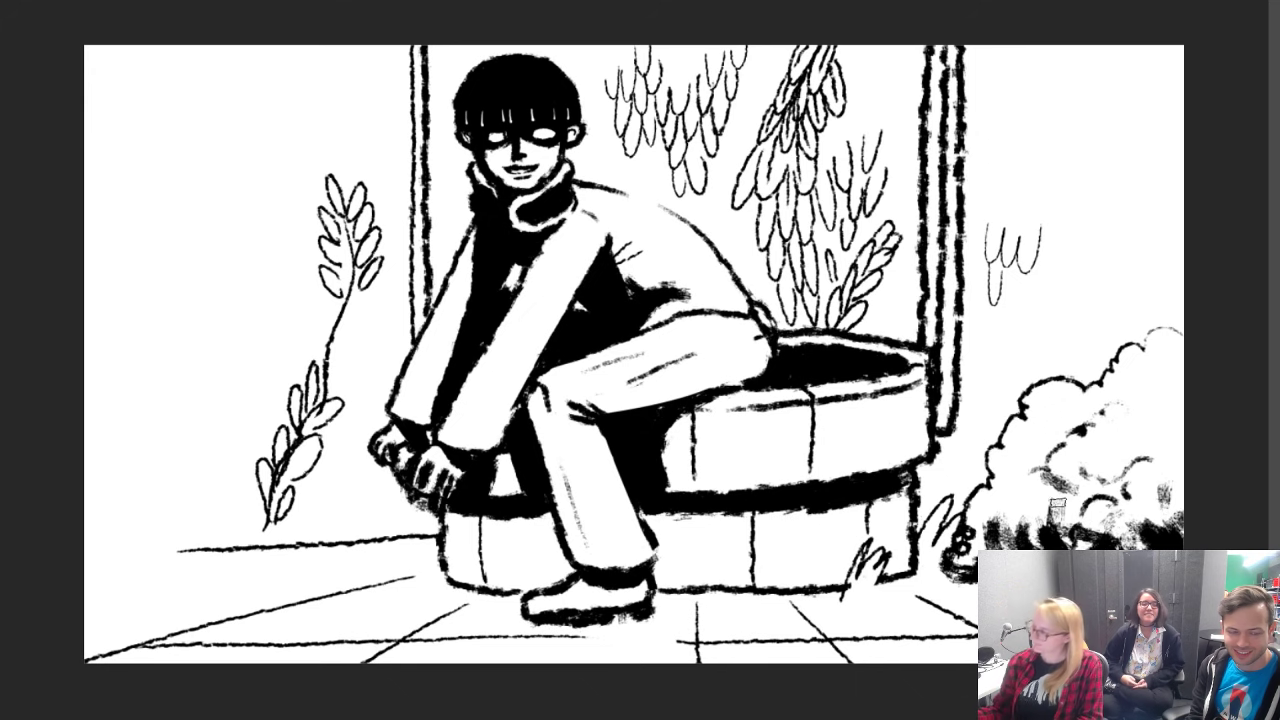
mouse_move(1087, 492)
mouse_down()
mouse_move(1048, 520)
mouse_move(1027, 510)
mouse_move(1002, 528)
mouse_up()
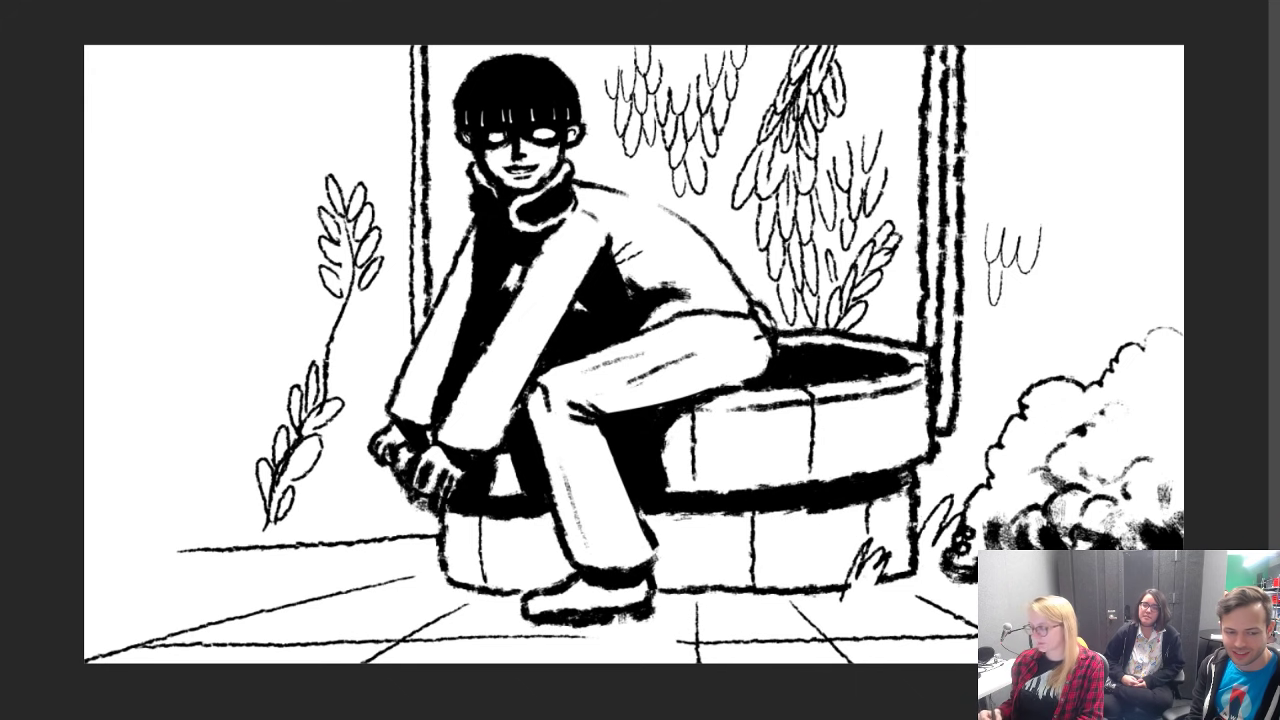
Step: Draw a matching scalloped bush along the picture's opposite edge with a dark base, and touch up the first bush's foot
mouse_move(84, 338)
mouse_down()
mouse_move(124, 366)
mouse_move(223, 477)
mouse_move(214, 496)
mouse_move(250, 482)
mouse_move(311, 506)
mouse_move(322, 561)
mouse_move(207, 555)
mouse_move(151, 528)
mouse_move(91, 579)
mouse_move(138, 548)
mouse_move(97, 514)
mouse_move(47, 507)
mouse_move(79, 541)
mouse_move(90, 479)
mouse_move(80, 518)
mouse_up()
drag(100, 592, 214, 574)
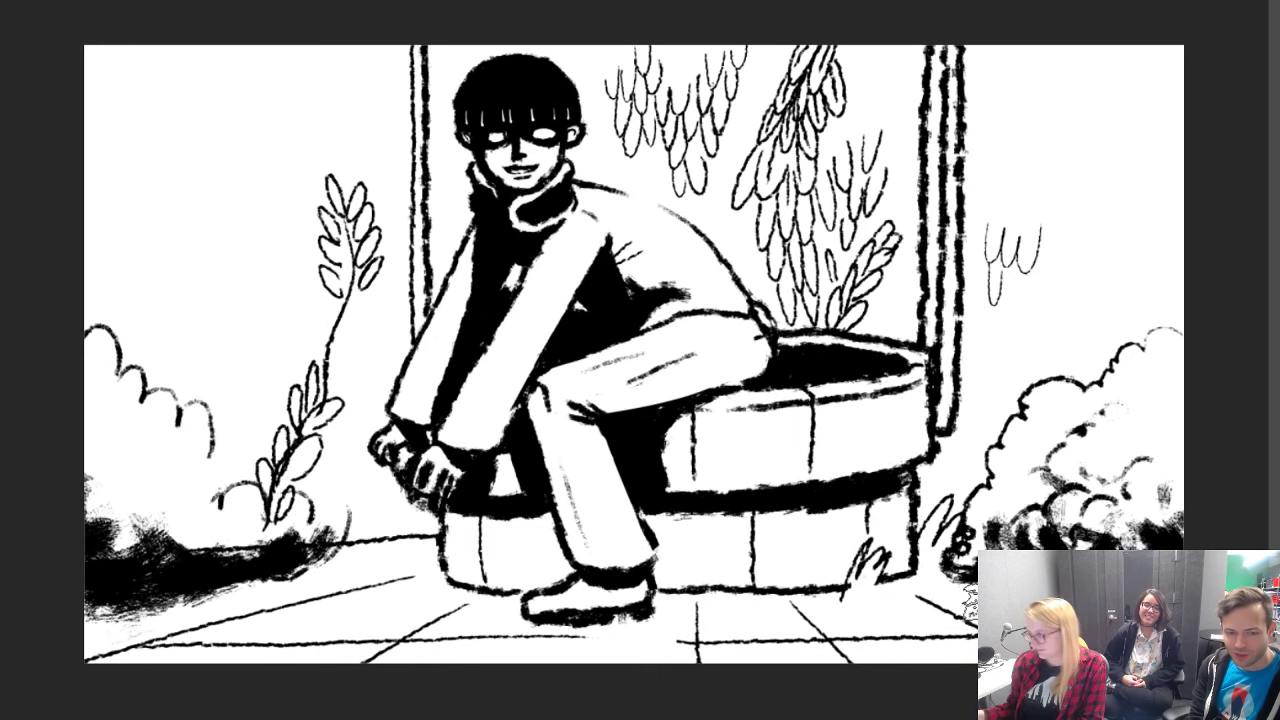
drag(964, 568, 990, 602)
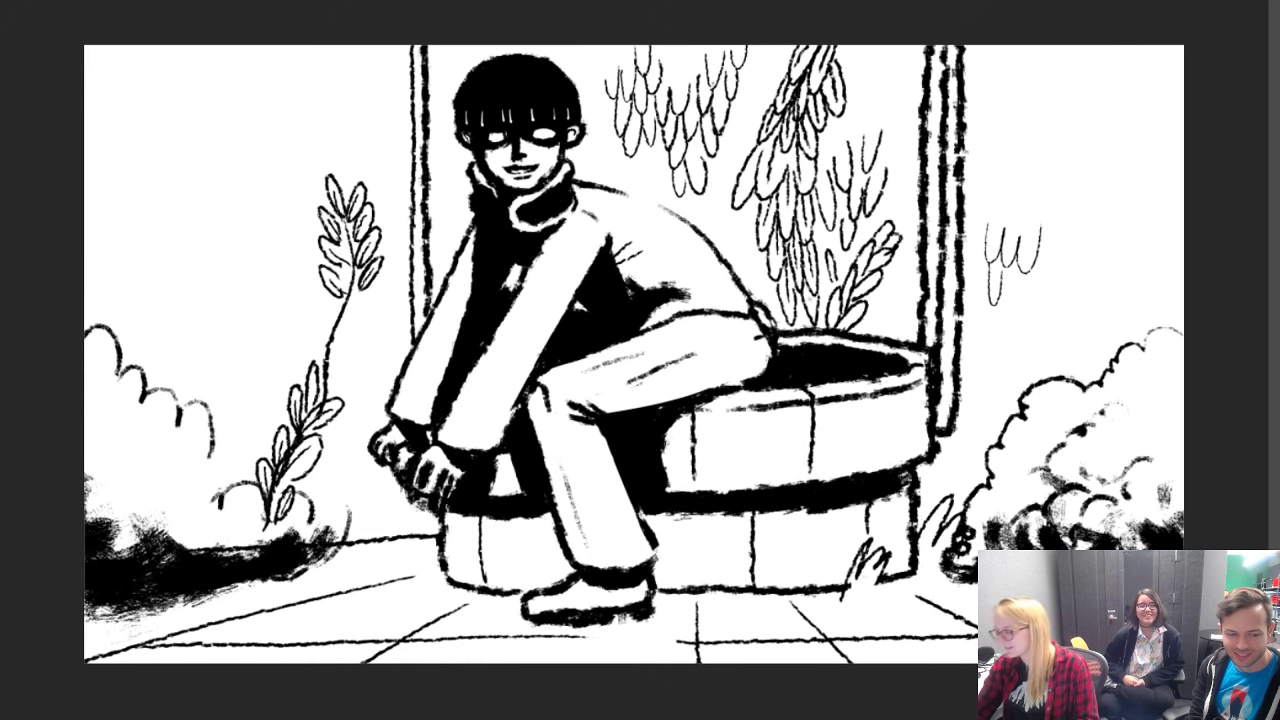
Step: Stack further rows of drooping leaf tips onto the small cluster beyond the rear posts
mouse_move(1052, 194)
mouse_down()
mouse_move(1036, 228)
mouse_move(1002, 228)
mouse_up()
drag(1010, 172, 988, 212)
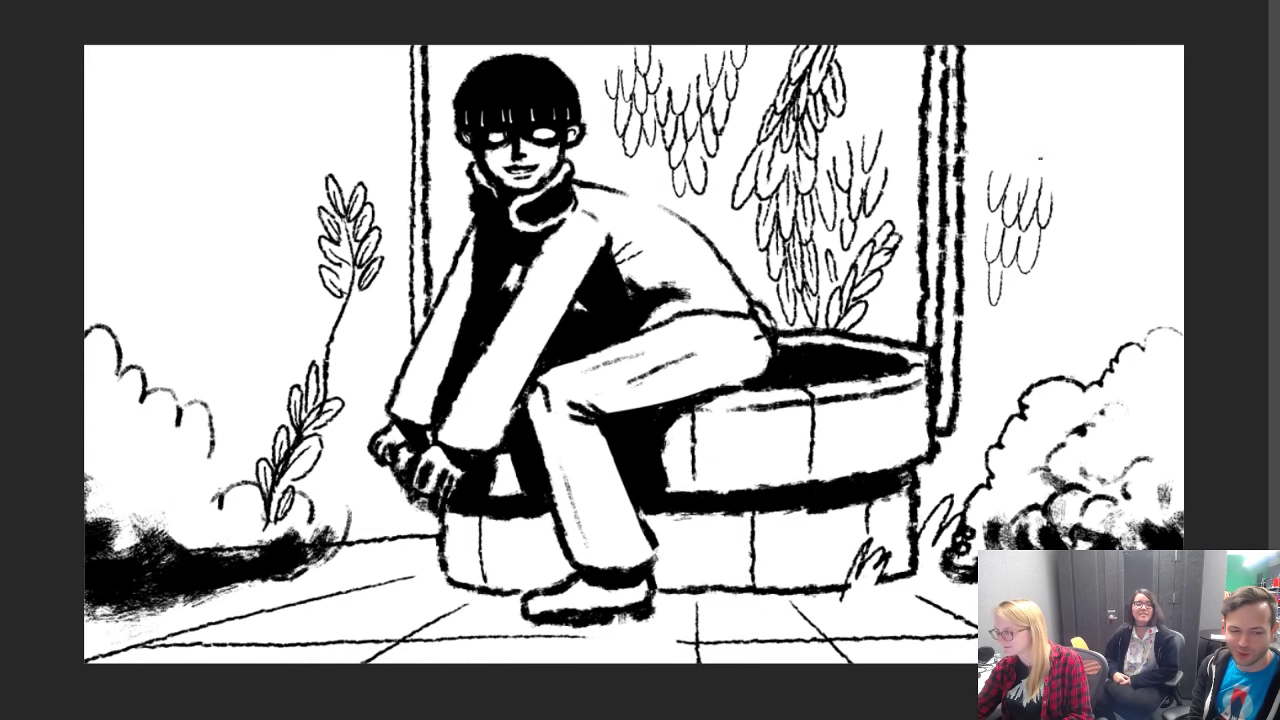
drag(1042, 152, 1036, 188)
mouse_move(1056, 148)
mouse_down()
mouse_move(1046, 188)
mouse_move(1024, 174)
mouse_up()
mouse_move(1048, 144)
mouse_down()
mouse_move(1030, 184)
mouse_move(1008, 166)
mouse_move(1006, 178)
mouse_up()
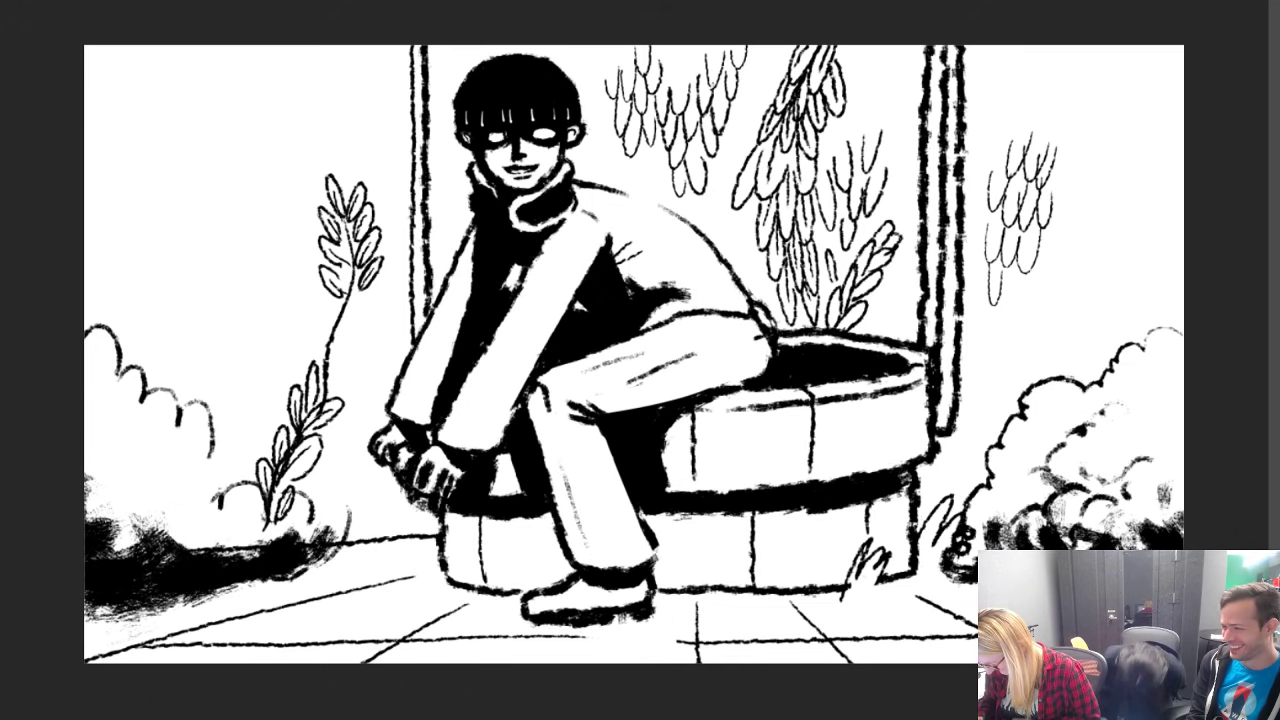
Step: Doodle a large cartoon head with a pointed chin and round, dotted eyes on a cleared scratch canvas
key(Delete)
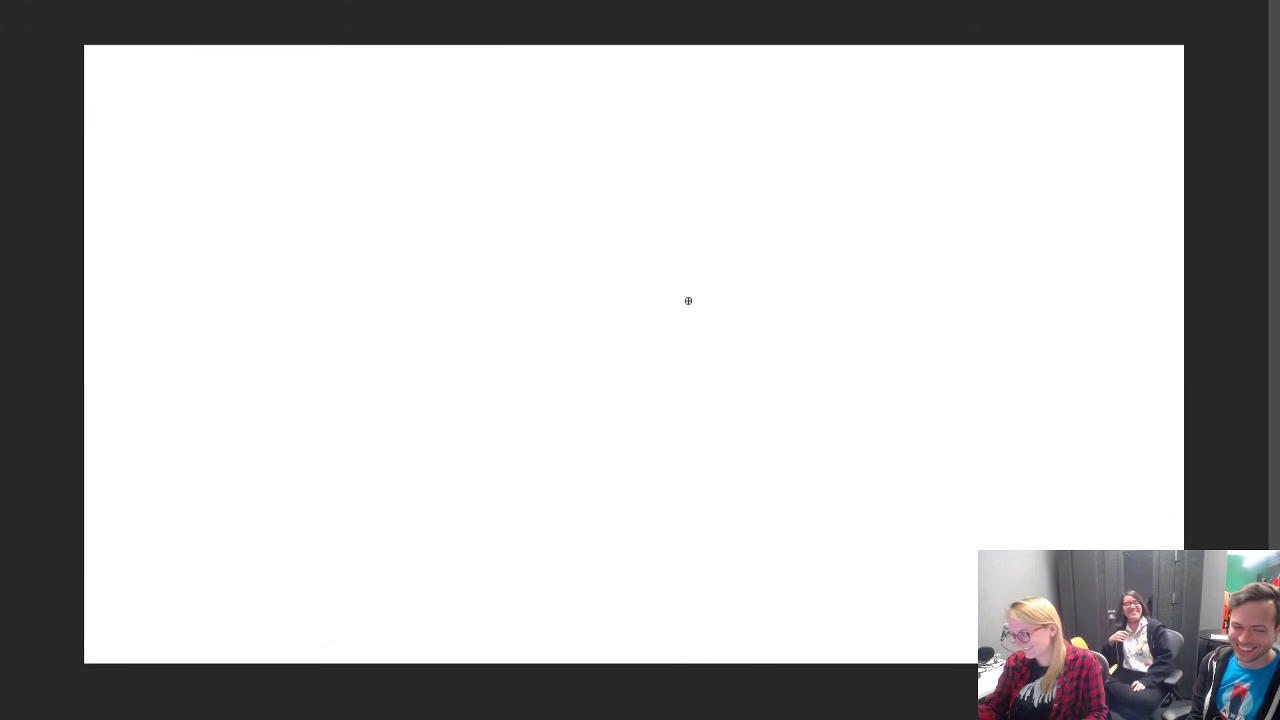
mouse_move(518, 203)
mouse_down()
mouse_move(526, 266)
mouse_move(524, 201)
mouse_up()
click(511, 234)
mouse_move(672, 202)
mouse_down()
mouse_move(657, 217)
mouse_move(690, 199)
mouse_up()
click(680, 226)
drag(503, 180, 478, 318)
mouse_move(511, 334)
mouse_down()
mouse_move(618, 391)
mouse_move(707, 280)
mouse_move(726, 211)
mouse_move(499, 192)
mouse_move(729, 250)
mouse_move(812, 308)
mouse_up()
Step: Add a neck, an open pointed collar and two short sleeves to the cartoon doodle
mouse_move(705, 289)
mouse_down()
mouse_move(737, 320)
mouse_move(783, 325)
mouse_move(788, 367)
mouse_up()
drag(811, 313, 874, 257)
mouse_move(795, 276)
mouse_down()
mouse_move(893, 245)
mouse_move(912, 274)
mouse_move(770, 352)
mouse_move(783, 377)
mouse_move(756, 323)
mouse_move(744, 327)
mouse_move(767, 351)
mouse_up()
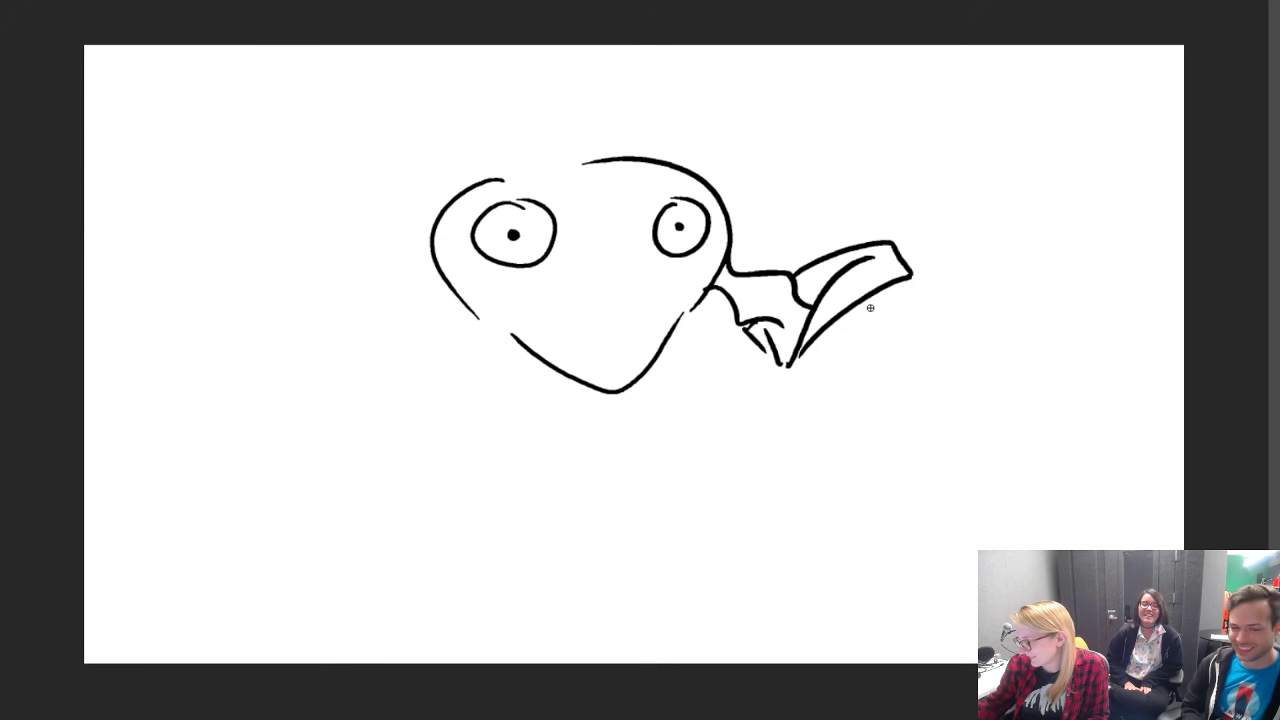
mouse_move(843, 323)
mouse_down()
mouse_move(810, 440)
mouse_move(908, 434)
mouse_move(904, 336)
mouse_up()
mouse_move(733, 340)
mouse_down()
mouse_move(688, 378)
mouse_move(675, 449)
mouse_move(725, 443)
mouse_move(746, 355)
mouse_up()
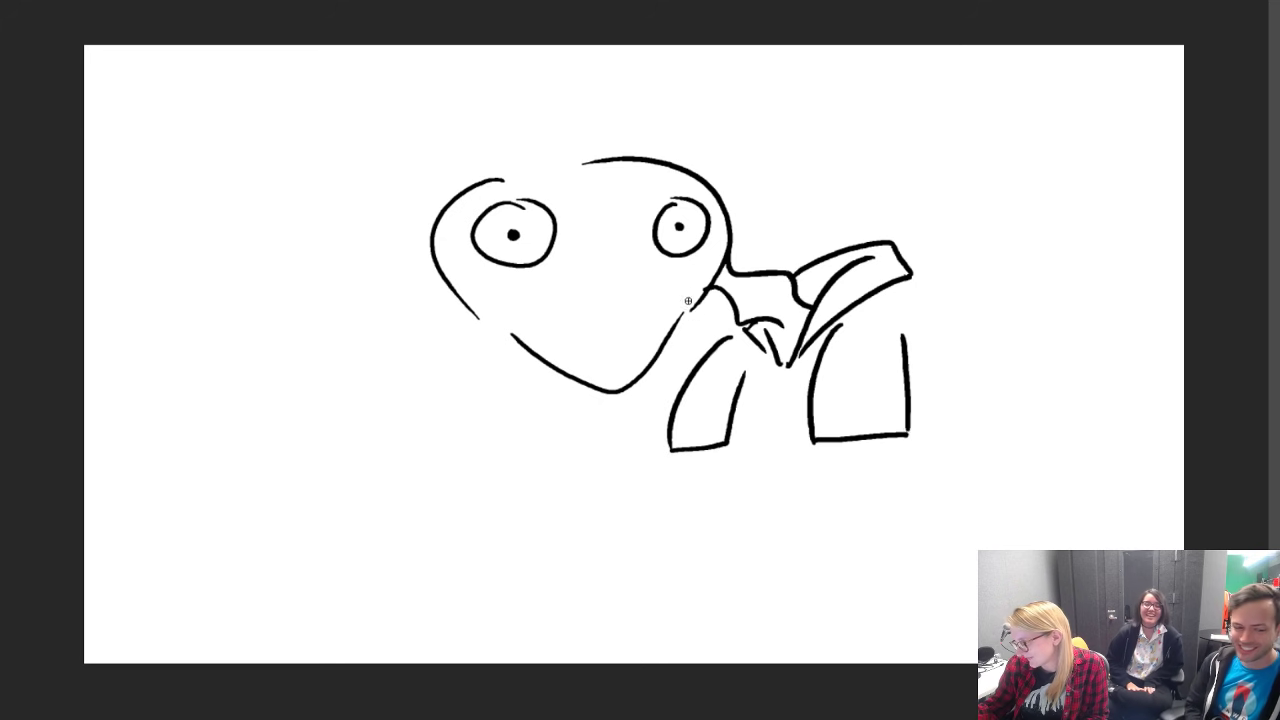
Step: Erase the upper halves of the doodle's pupils, then add a shirt line and the start of a forearm and hand
key(e)
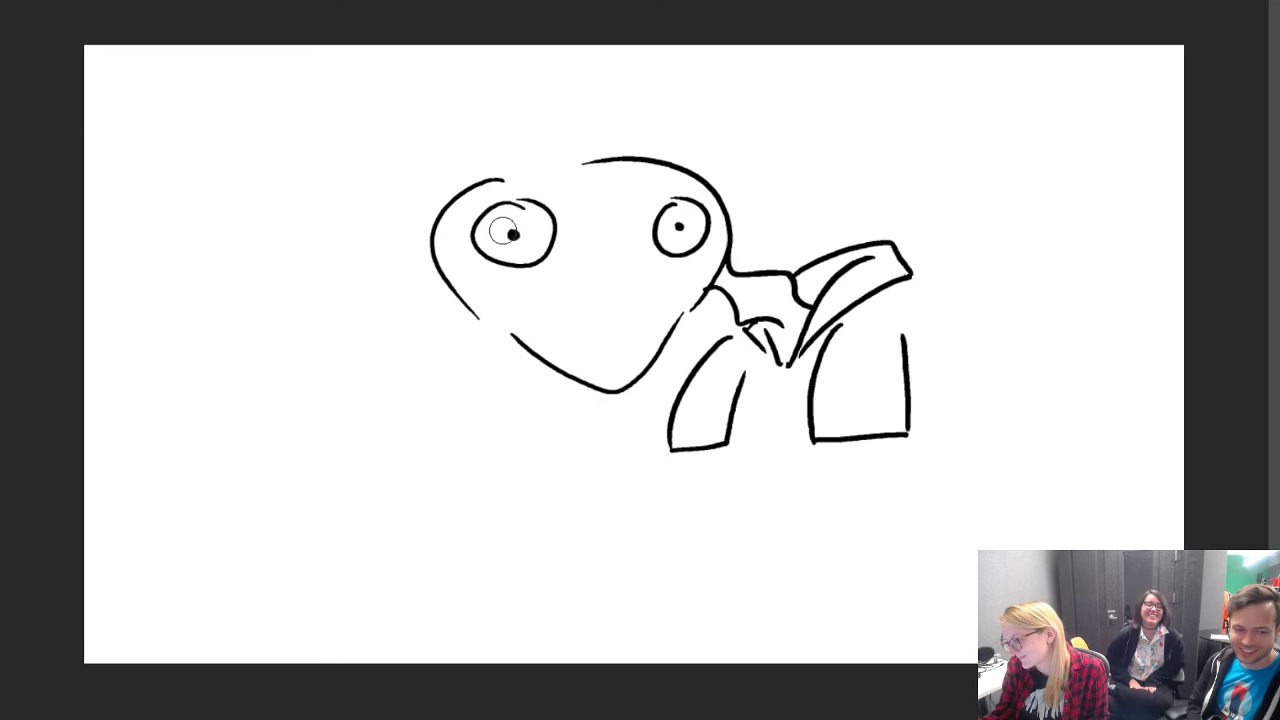
drag(503, 224, 523, 222)
drag(688, 224, 683, 232)
key(b)
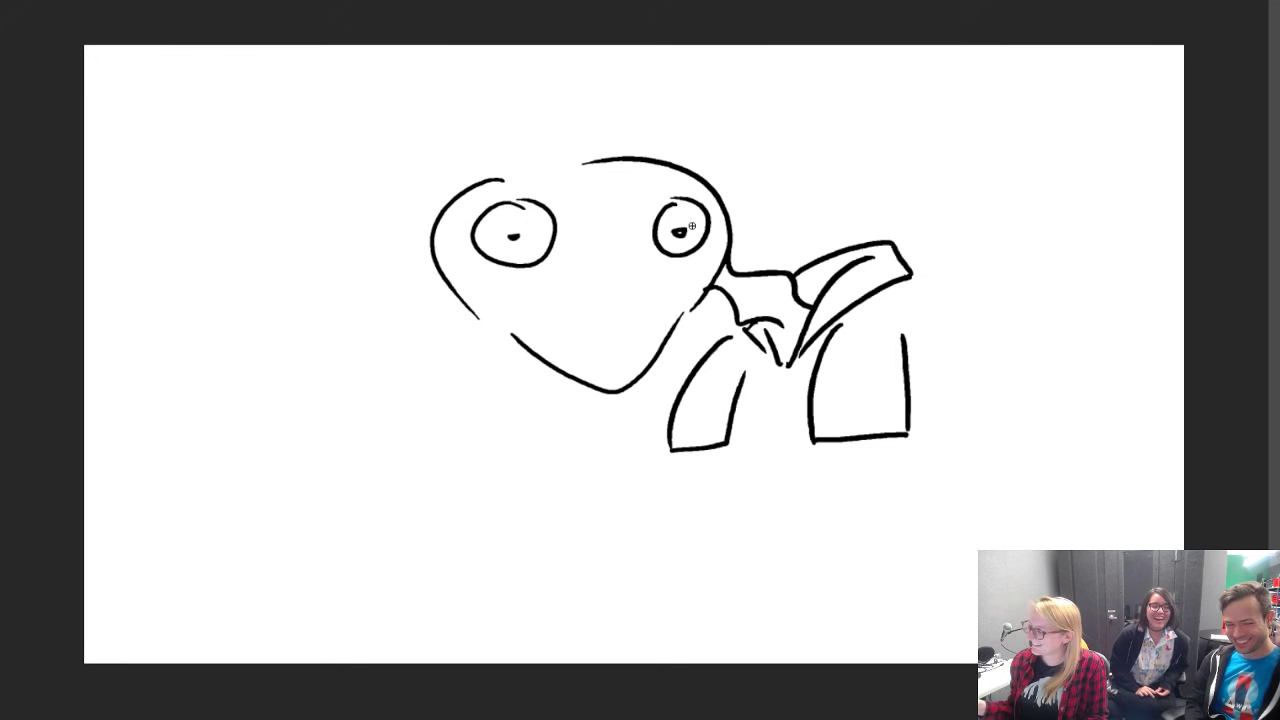
drag(750, 372, 786, 396)
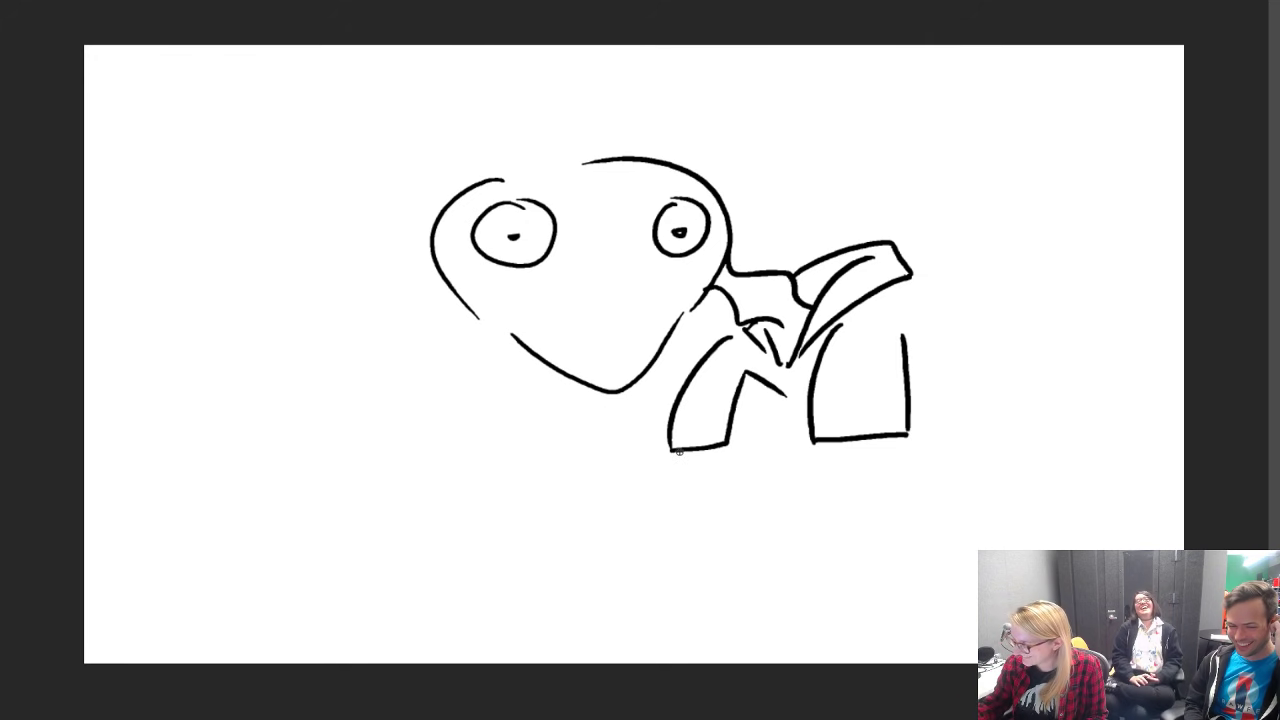
mouse_move(679, 452)
mouse_down()
mouse_move(673, 539)
mouse_move(641, 586)
mouse_up()
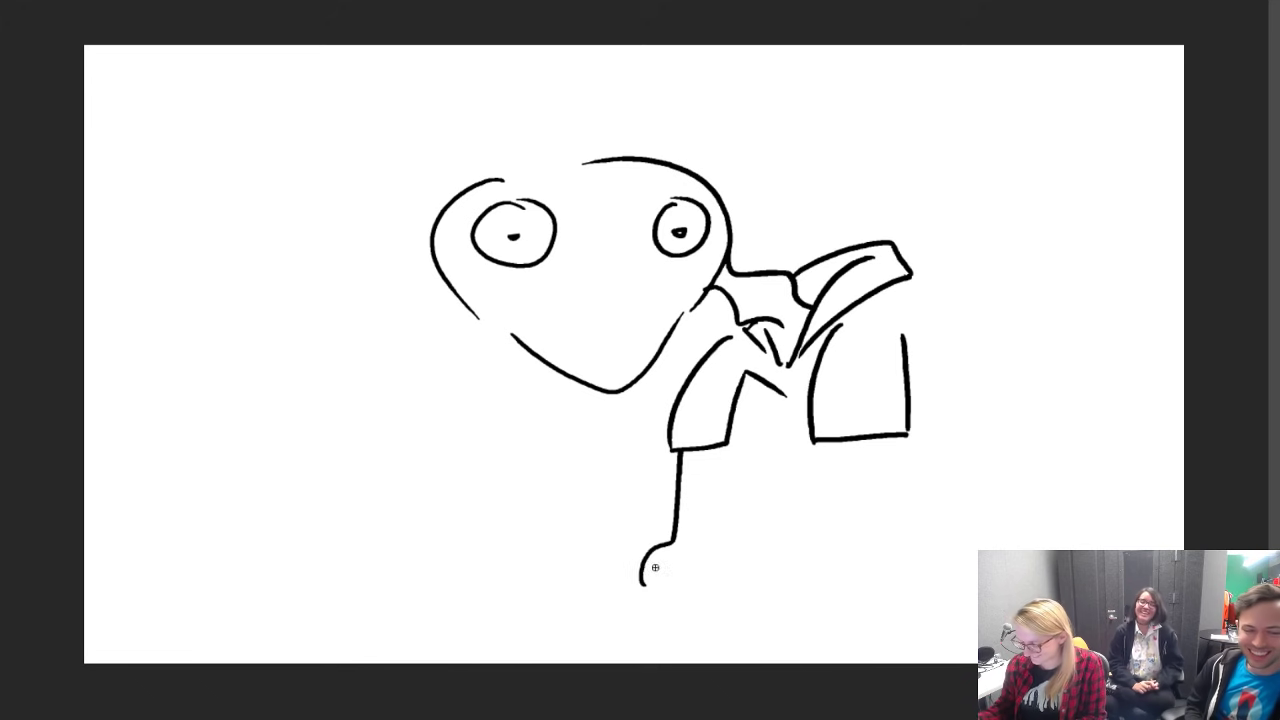
Step: Lasso and delete the whole cartoon doodle, and switch back to the seated-figure illustration
key(l)
mouse_move(571, 606)
mouse_down()
mouse_move(849, 569)
mouse_move(214, 657)
mouse_up()
key(Delete)
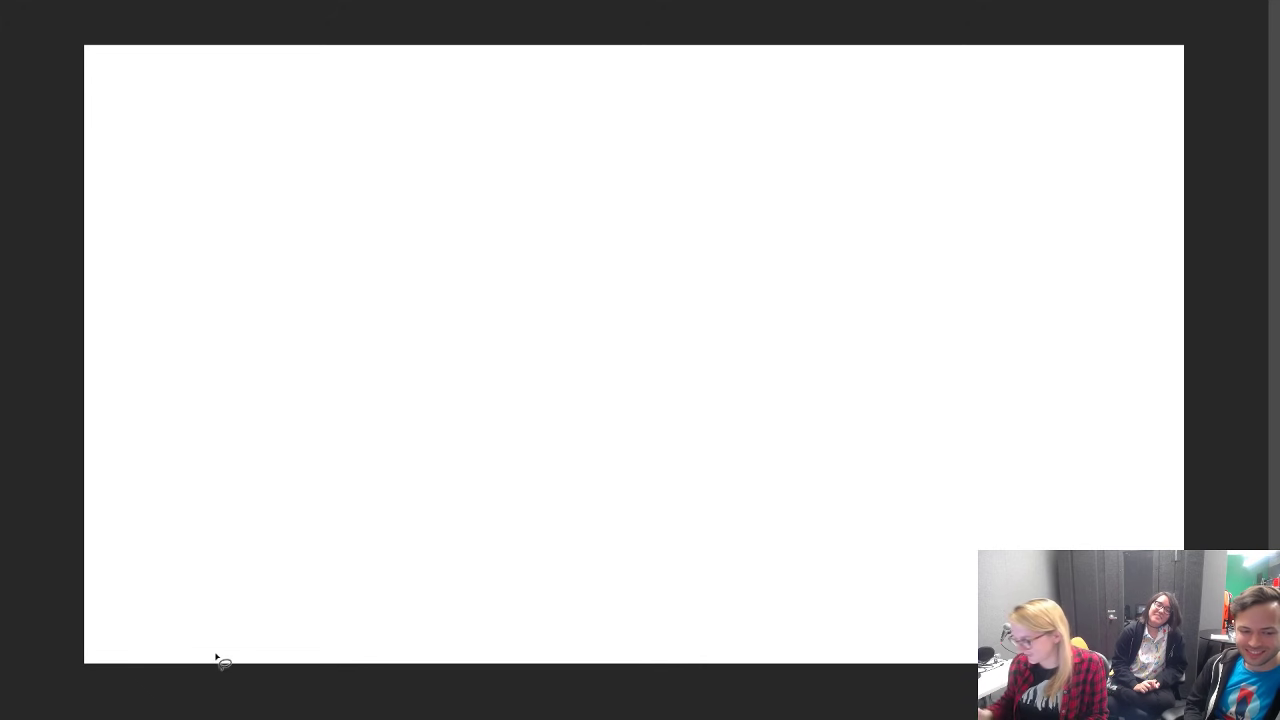
key(ctrl+Tab)
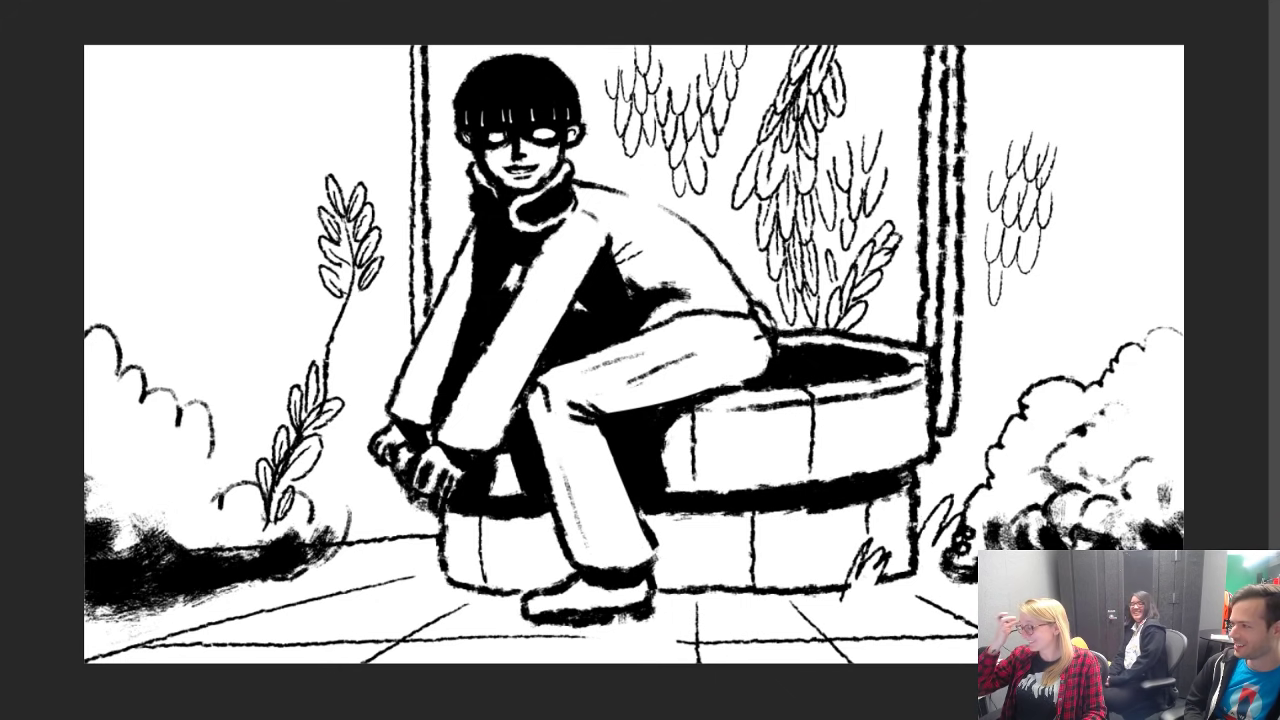
Step: Sketch a cluster of drooping leaf tips above the tall sprig, with a few loose tips beside it
mouse_move(248, 182)
mouse_down()
mouse_move(267, 178)
mouse_move(269, 152)
mouse_move(275, 203)
mouse_move(281, 179)
mouse_move(256, 157)
mouse_move(296, 152)
mouse_up()
key(ctrl+z)
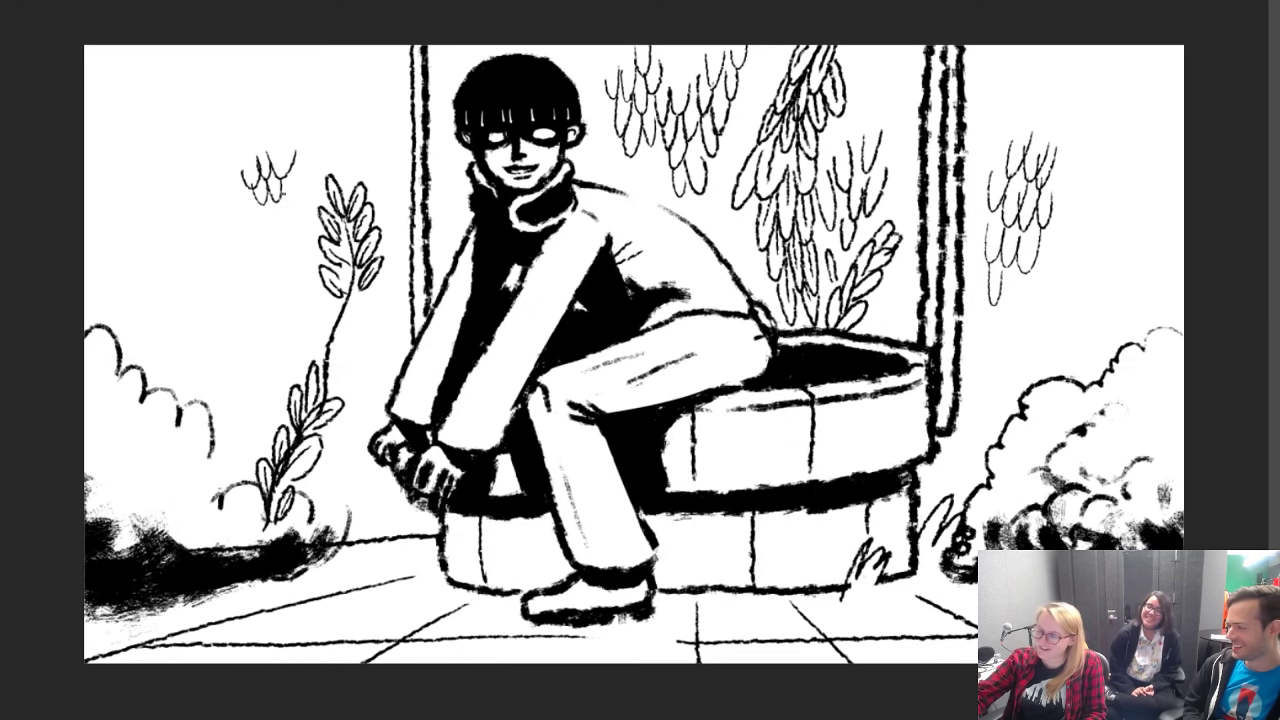
mouse_move(276, 217)
mouse_down()
mouse_move(297, 190)
mouse_move(284, 248)
mouse_move(262, 252)
mouse_move(261, 207)
mouse_up()
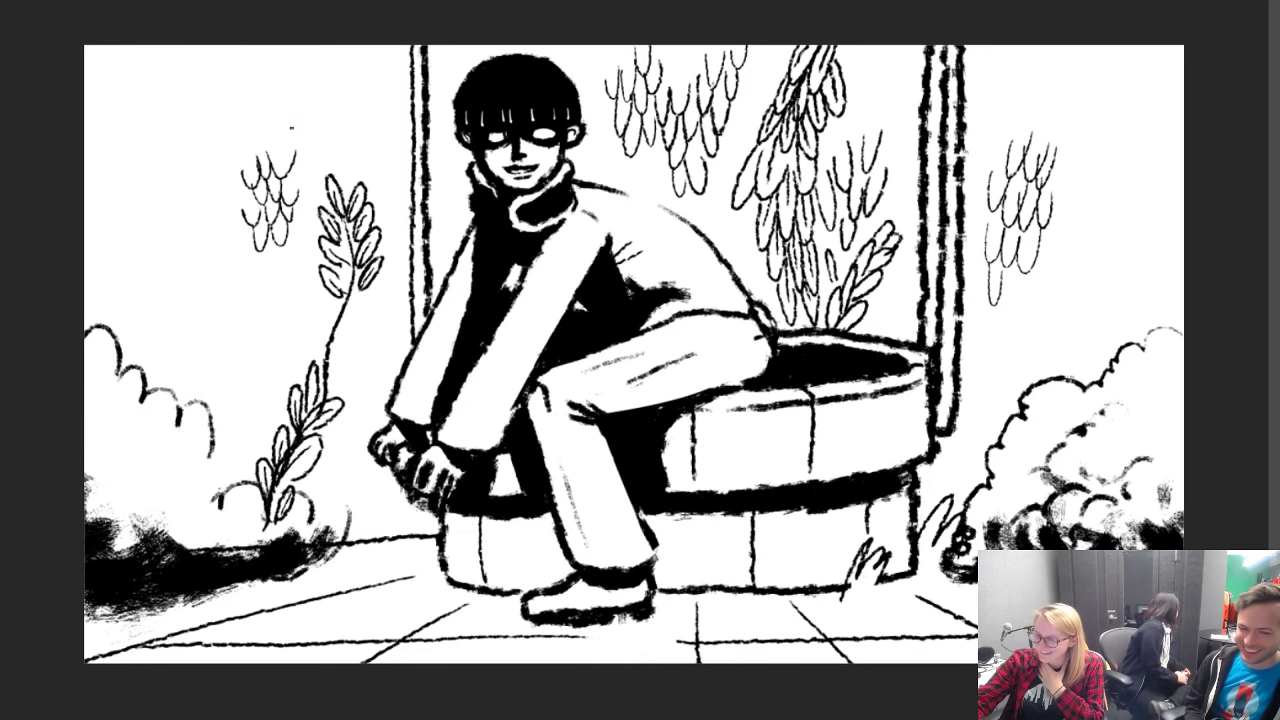
mouse_move(306, 124)
mouse_down()
mouse_move(292, 152)
mouse_move(258, 156)
mouse_up()
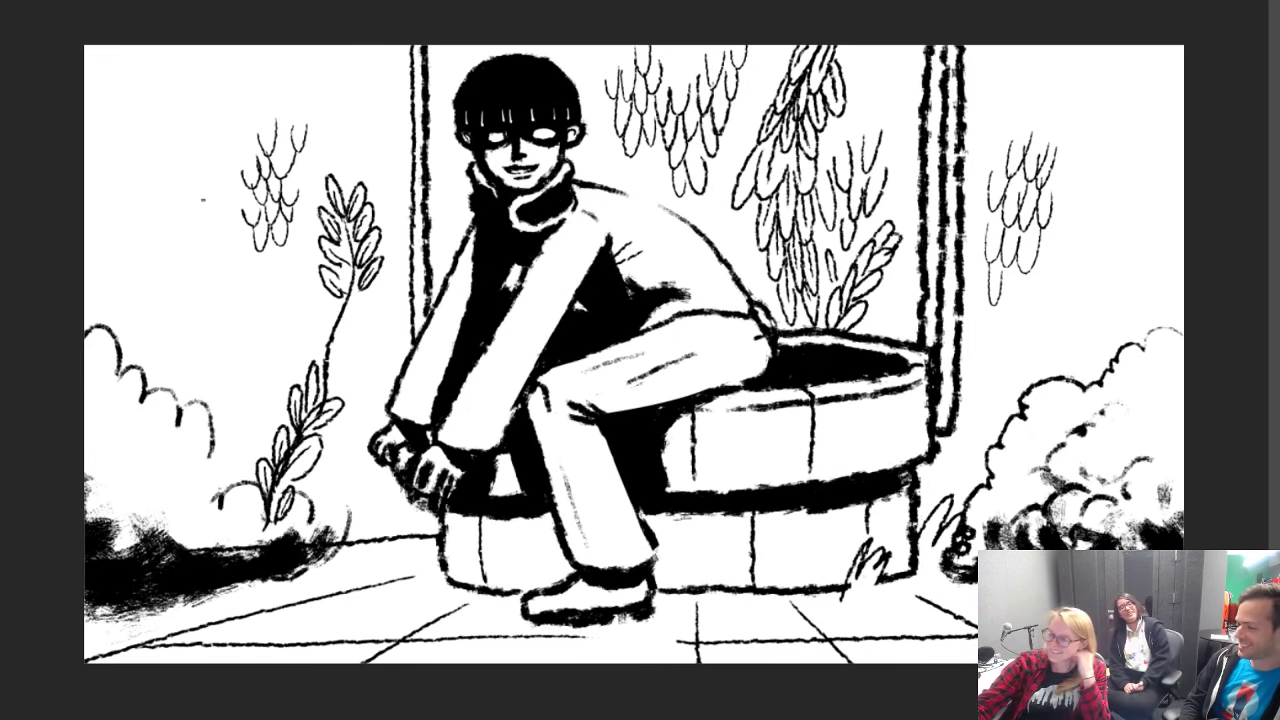
mouse_move(212, 162)
mouse_down()
mouse_move(224, 199)
mouse_move(228, 236)
mouse_up()
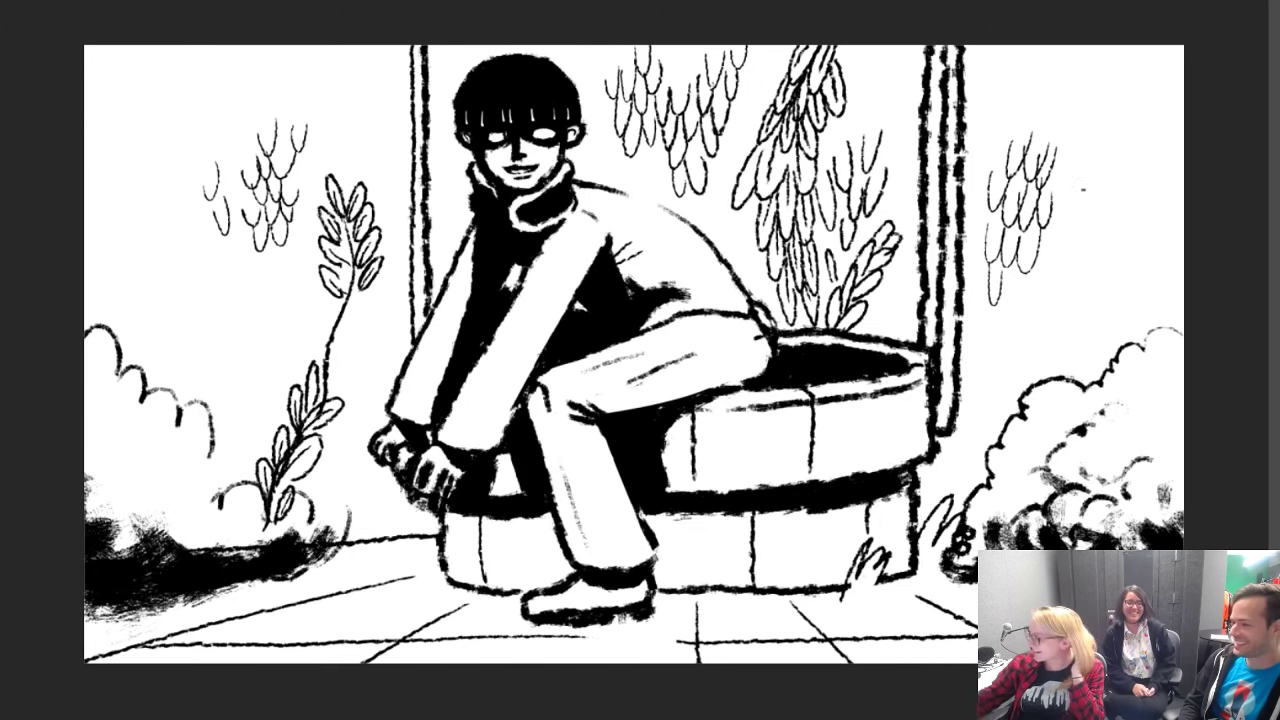
Step: Fill the background beyond the rear posts with a wide drooping leaf cluster and a few loose tips above the bush
mouse_move(1094, 172)
mouse_down()
mouse_move(1100, 204)
mouse_move(1132, 198)
mouse_move(1098, 234)
mouse_move(1110, 238)
mouse_up()
mouse_move(1134, 214)
mouse_down()
mouse_move(1124, 232)
mouse_move(1150, 188)
mouse_move(1106, 168)
mouse_move(1168, 166)
mouse_move(1176, 148)
mouse_move(1176, 116)
mouse_move(1145, 98)
mouse_up()
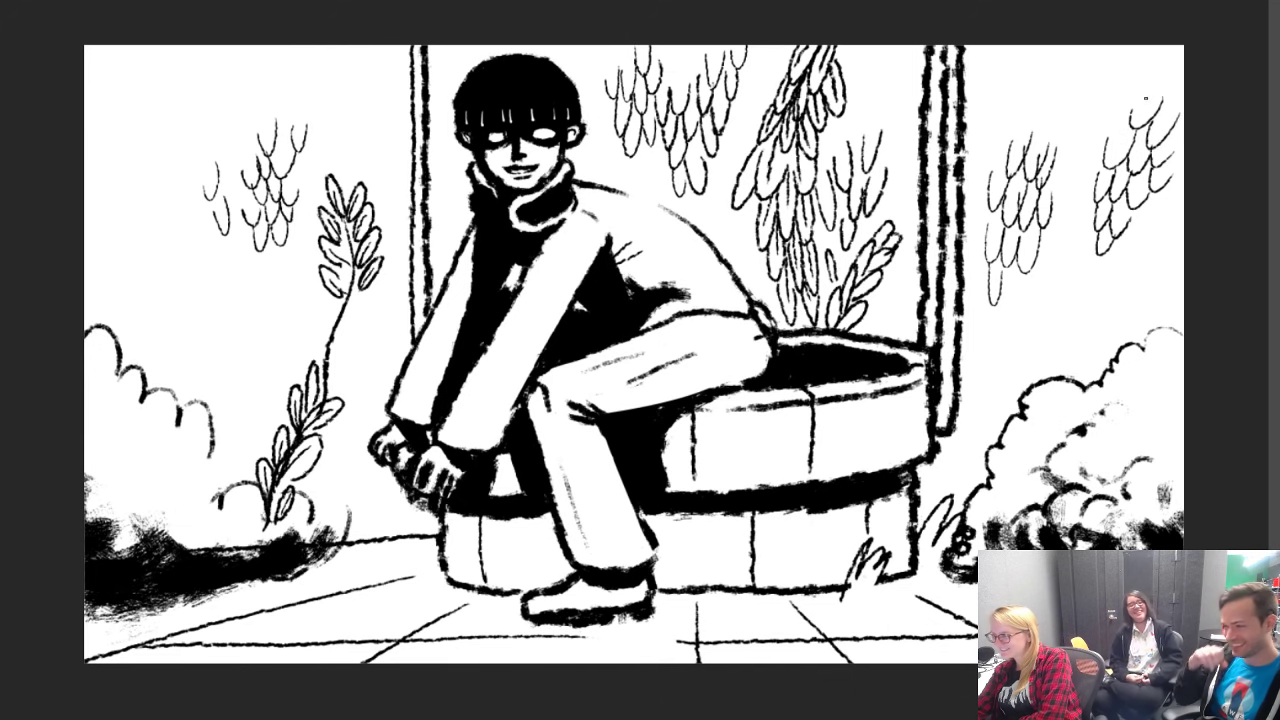
drag(1070, 180, 1098, 146)
mouse_move(1142, 196)
mouse_down()
mouse_move(1164, 240)
mouse_move(1140, 246)
mouse_move(1126, 277)
mouse_up()
mouse_move(1056, 238)
mouse_down()
mouse_move(1088, 262)
mouse_move(1096, 250)
mouse_move(1046, 256)
mouse_move(1076, 288)
mouse_up()
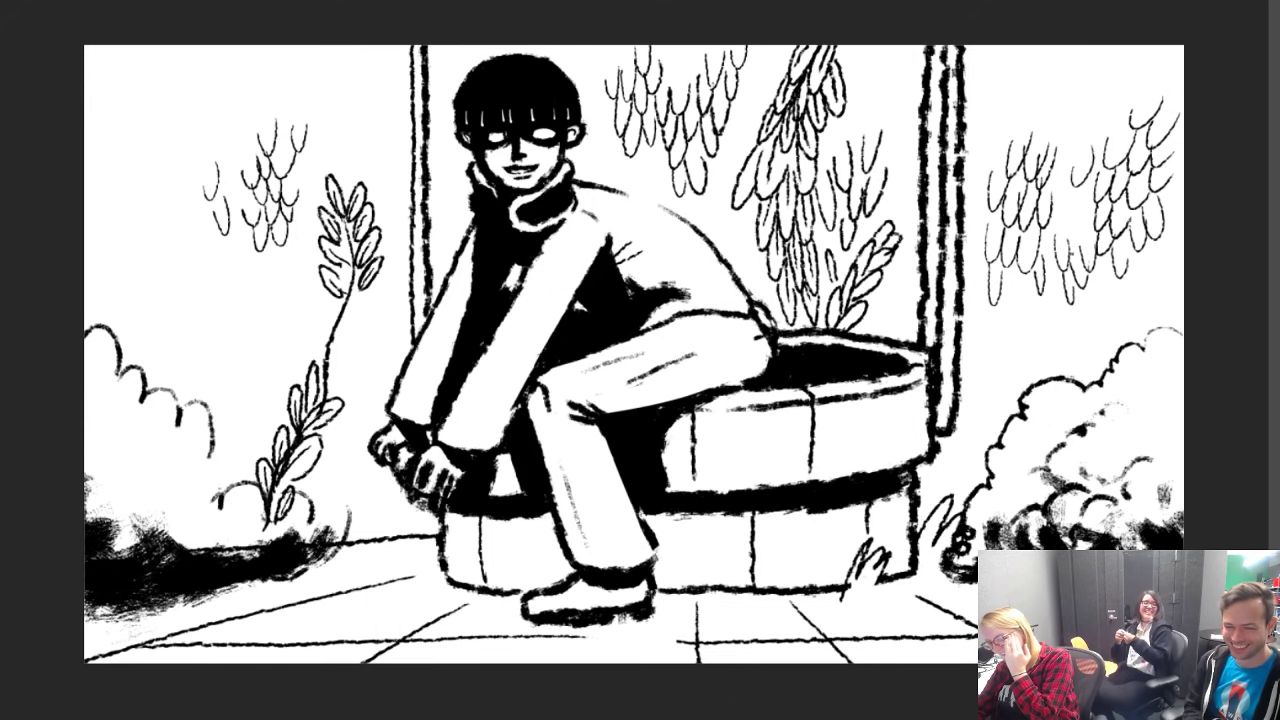
drag(1032, 330, 1078, 336)
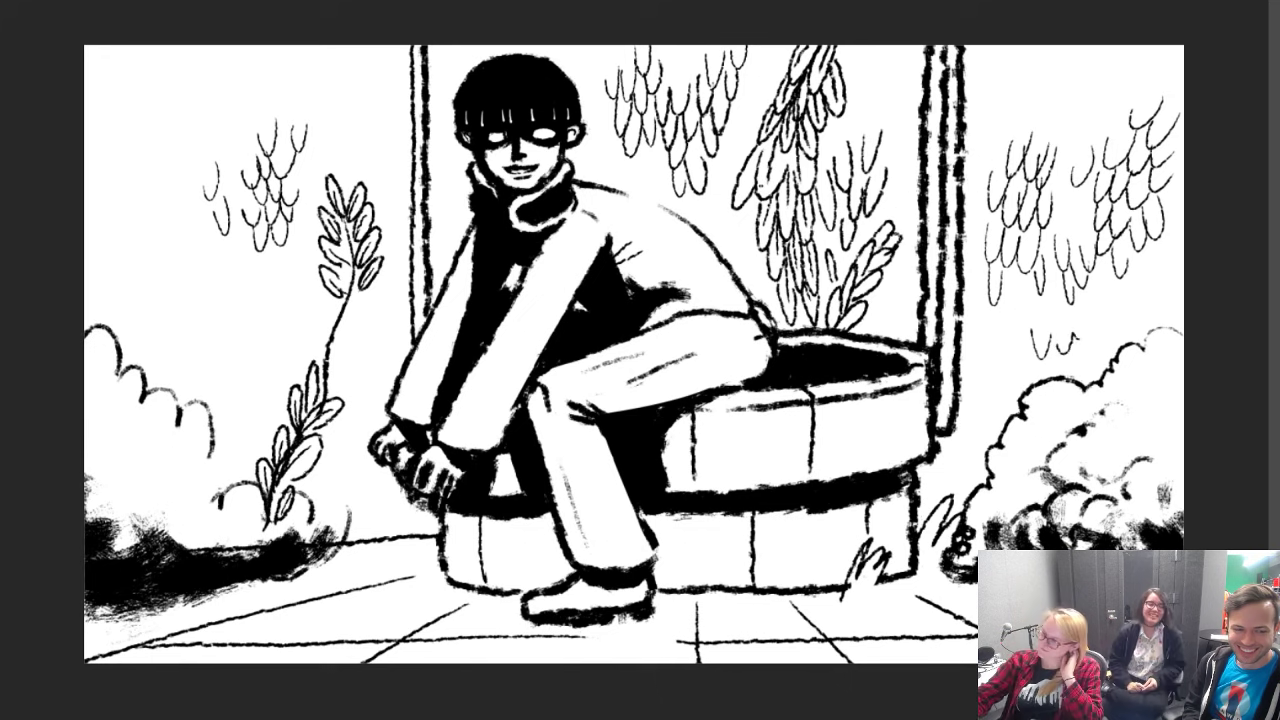
Step: Add a lower leaf cluster beside the tall sprig and a small group of tips near the top of the front post
mouse_move(258, 300)
mouse_down()
mouse_move(282, 318)
mouse_move(298, 274)
mouse_up()
mouse_move(360, 100)
mouse_down()
mouse_move(380, 122)
mouse_move(396, 82)
mouse_up()
mouse_move(274, 328)
mouse_down()
mouse_move(290, 354)
mouse_move(304, 310)
mouse_move(289, 246)
mouse_move(274, 294)
mouse_move(256, 301)
mouse_move(260, 281)
mouse_up()
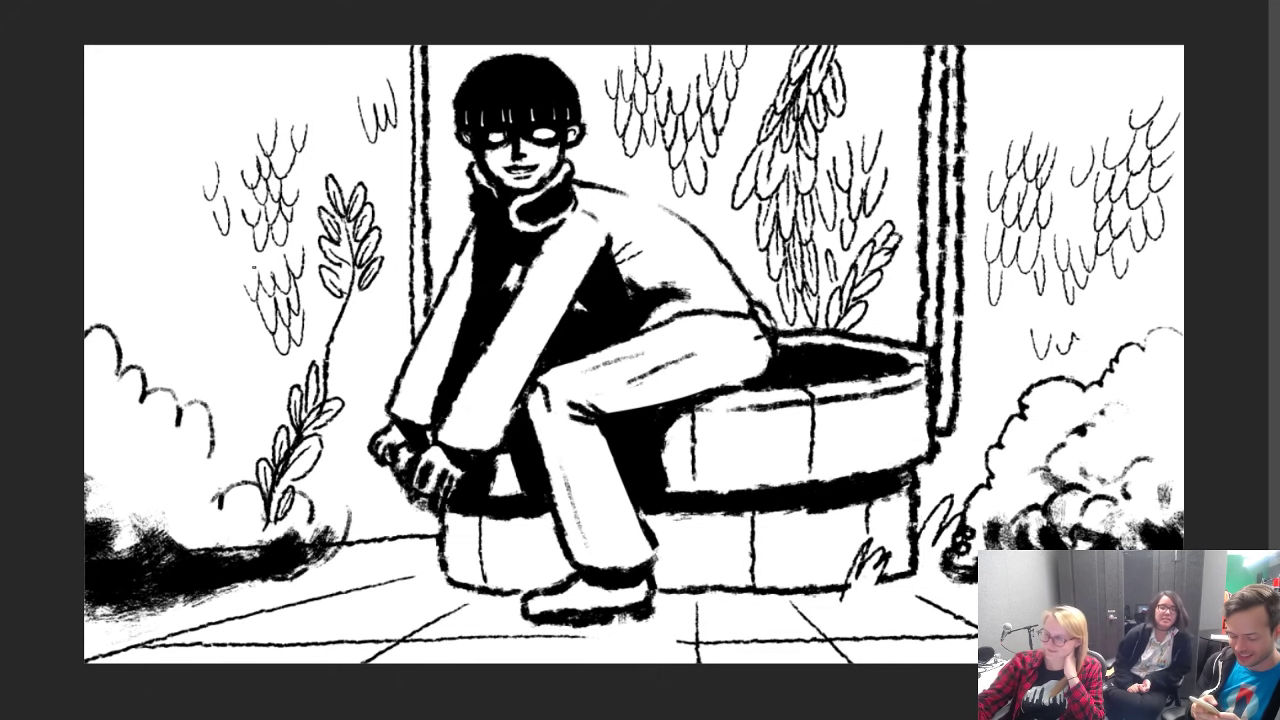
Step: Continue the drooping leaf tips up into the corner beyond the rear posts and between the posts' upper ends
drag(1030, 106, 1070, 146)
mouse_move(1127, 83)
mouse_down()
mouse_move(1135, 111)
mouse_move(1152, 110)
mouse_up()
drag(1161, 74, 1183, 94)
drag(1080, 79, 1096, 112)
drag(1092, 72, 1114, 104)
mouse_move(1114, 52)
mouse_down()
mouse_move(1126, 94)
mouse_move(1098, 136)
mouse_up()
mouse_move(1096, 102)
mouse_down()
mouse_move(1116, 124)
mouse_move(1118, 110)
mouse_up()
mouse_move(904, 66)
mouse_down()
mouse_move(896, 122)
mouse_move(984, 126)
mouse_up()
drag(980, 74, 1000, 126)
drag(1000, 80, 1016, 100)
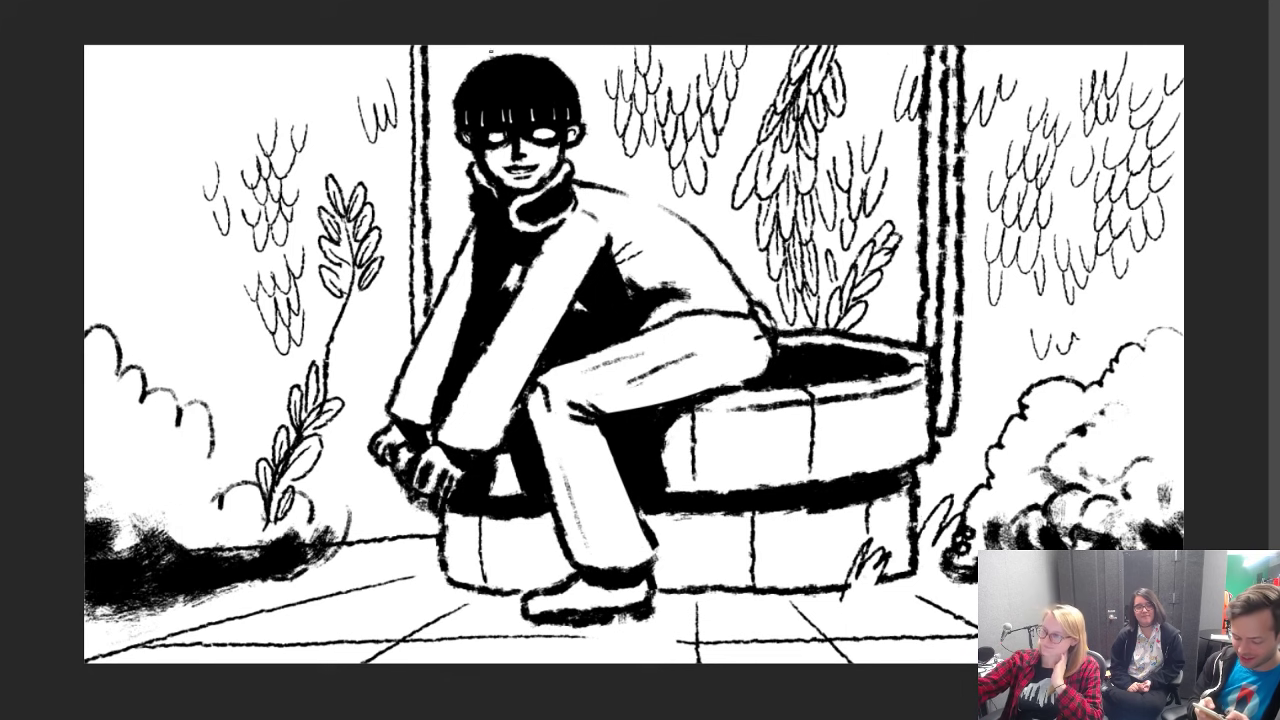
Step: Add leaf tips around the top of the figure's head and another small group above the bush behind the planter
drag(490, 58, 497, 45)
mouse_move(508, 56)
mouse_down()
mouse_move(540, 42)
mouse_move(612, 84)
mouse_up()
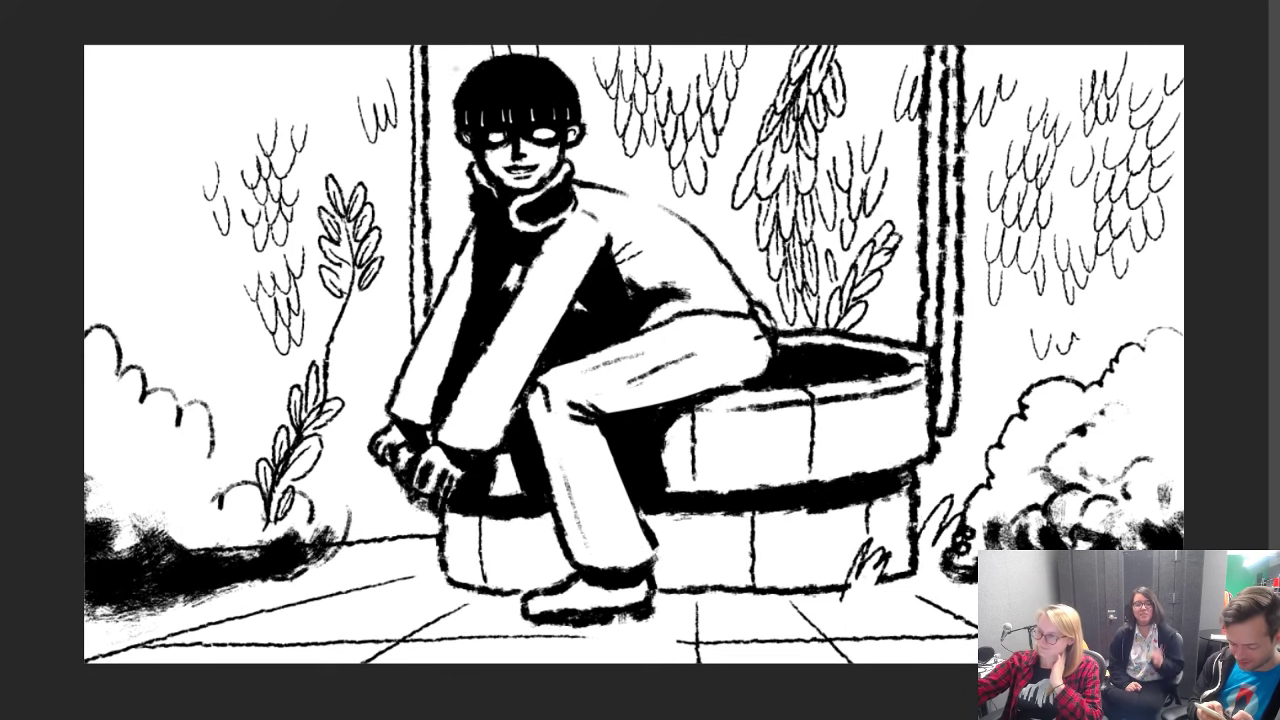
drag(446, 63, 467, 54)
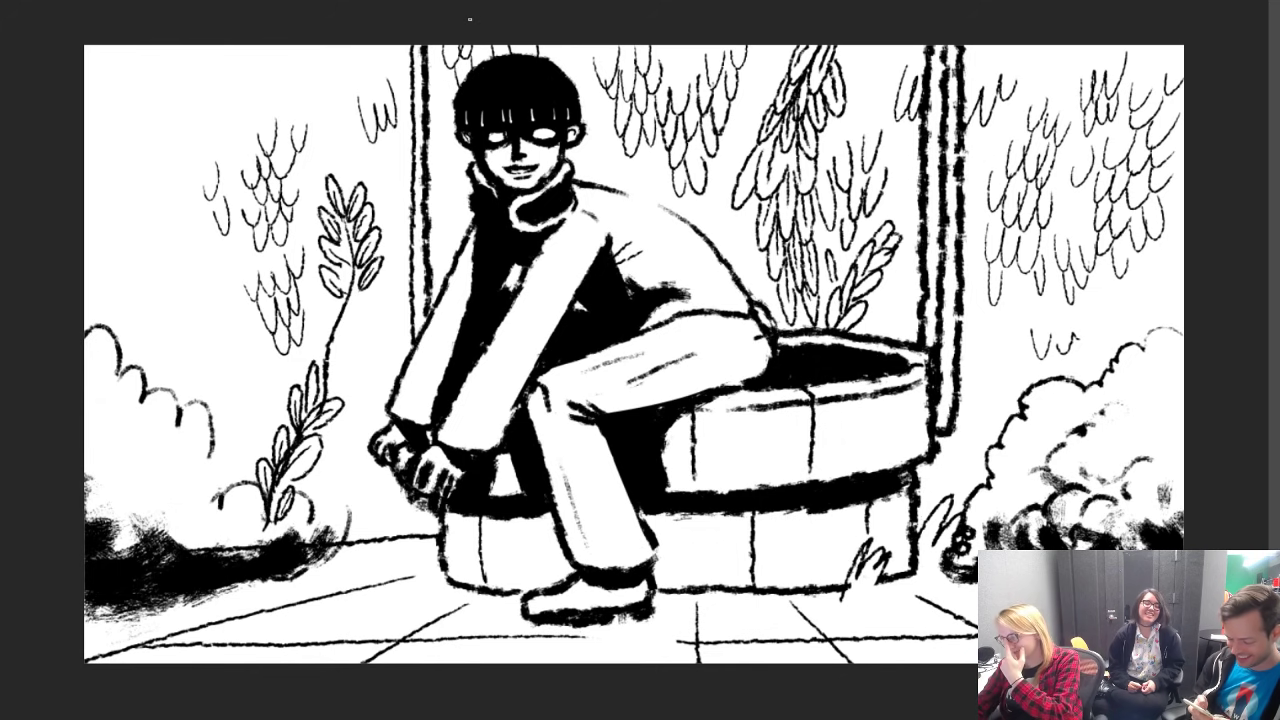
drag(989, 351, 1004, 366)
drag(1005, 366, 1024, 353)
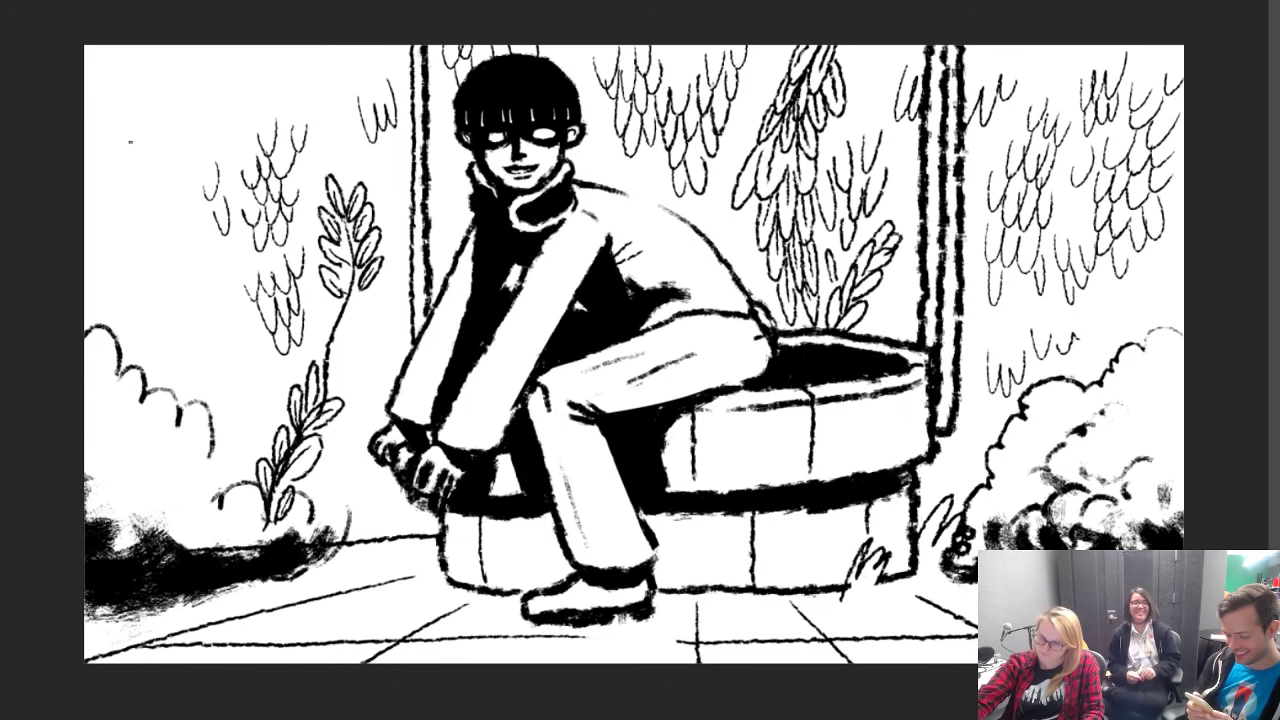
Step: Sketch a new cluster of drooping leaf tips high in the empty background on the sprig's side of the picture
drag(130, 142, 124, 114)
drag(152, 146, 172, 98)
drag(146, 186, 176, 118)
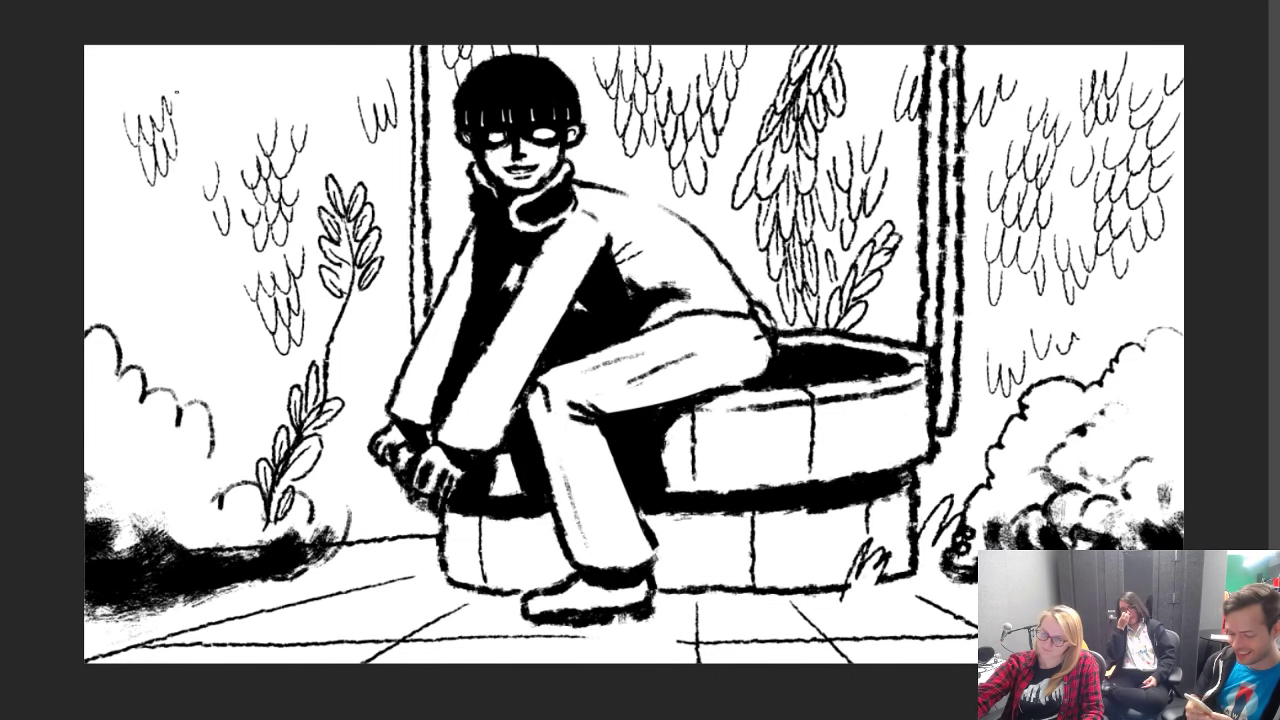
Step: Extend the high leaf cluster and add drooping leaf tips beside the lower sprig and near the figure's forearm
drag(156, 210, 176, 166)
drag(212, 416, 222, 374)
drag(236, 404, 260, 354)
drag(236, 440, 250, 406)
drag(252, 426, 274, 378)
drag(362, 378, 386, 332)
drag(390, 356, 406, 328)
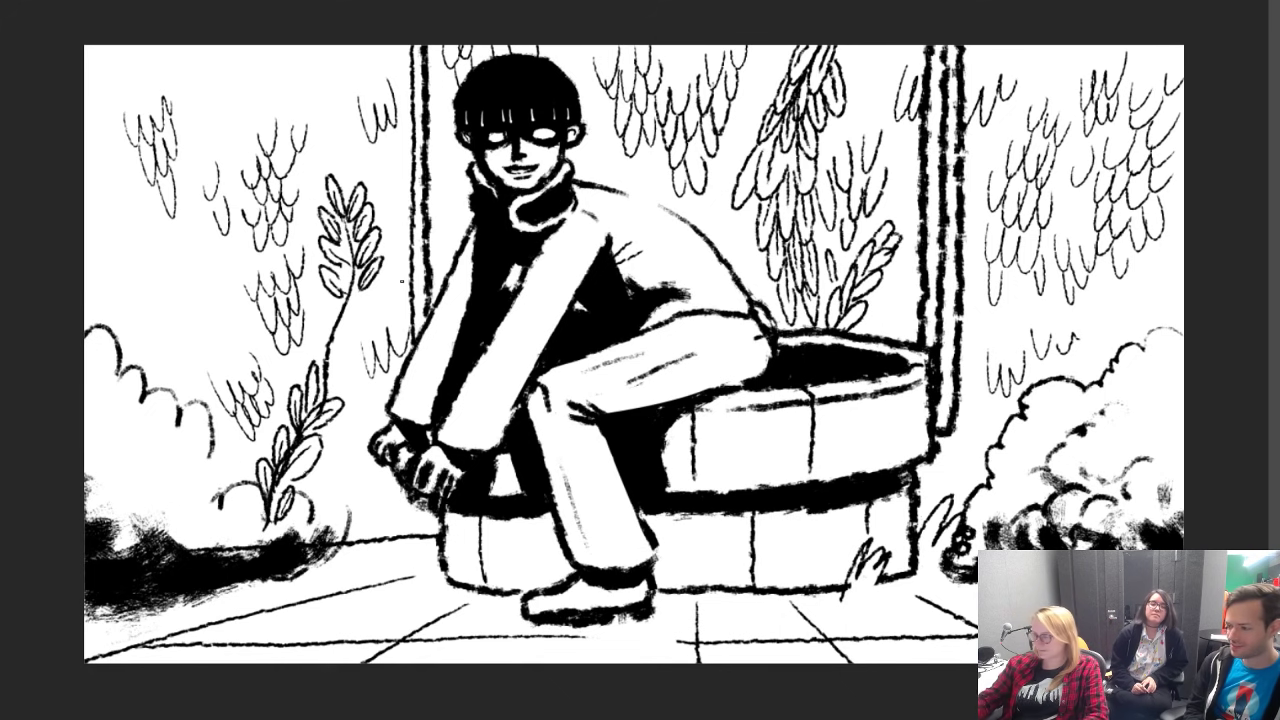
Step: Add another vertical line to the post behind the figure and thicken the planter's bottom edge along the ground
drag(435, 40, 441, 294)
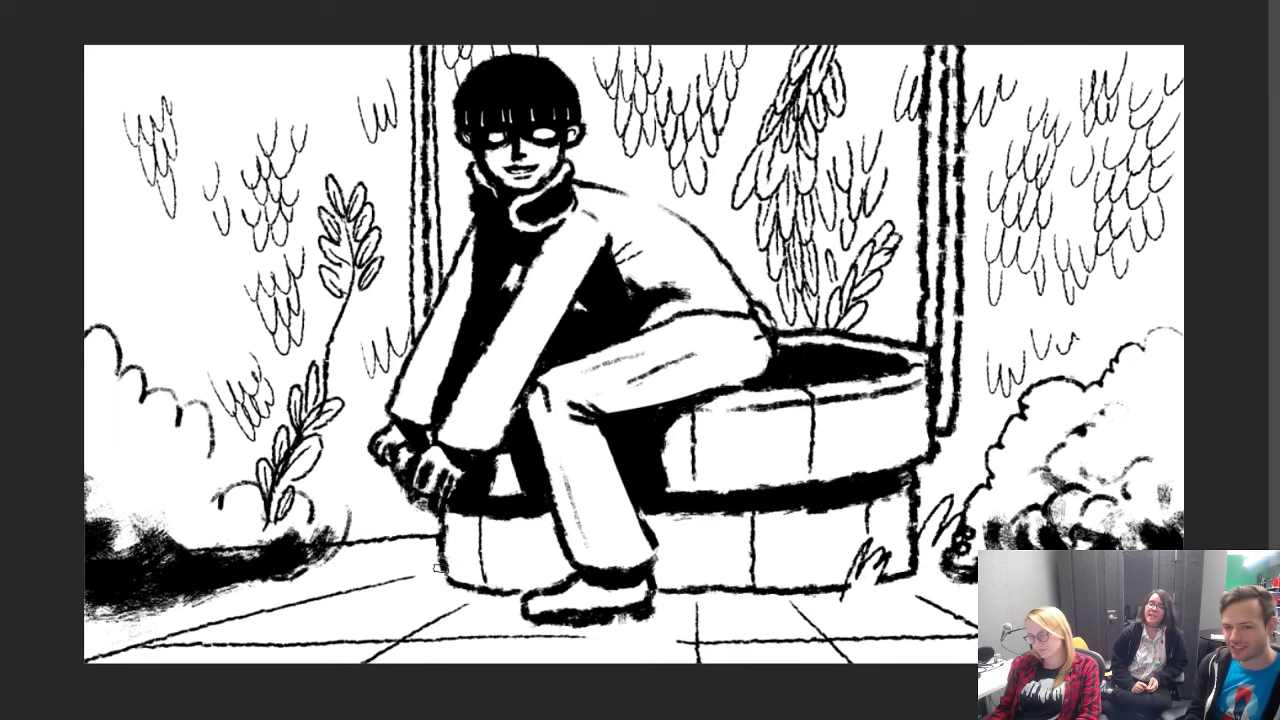
mouse_move(432, 572)
mouse_down()
mouse_move(472, 596)
mouse_move(522, 600)
mouse_move(432, 575)
mouse_up()
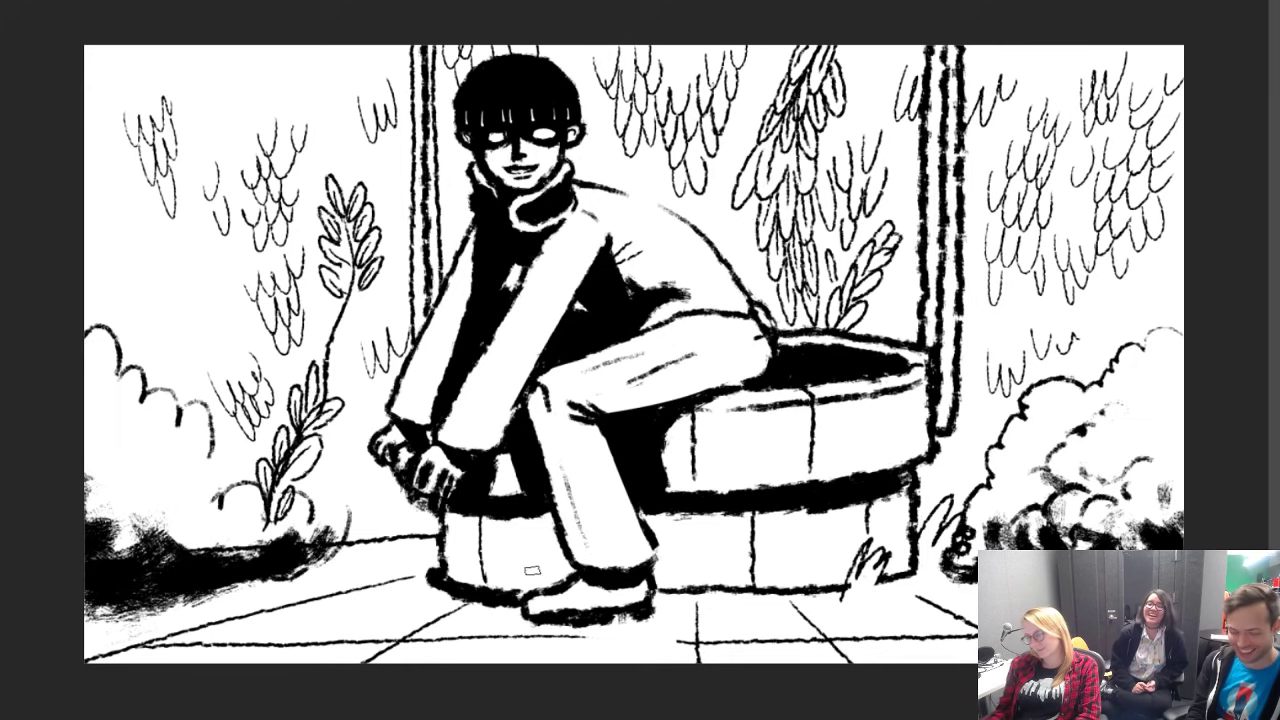
drag(661, 594, 852, 593)
drag(852, 593, 660, 594)
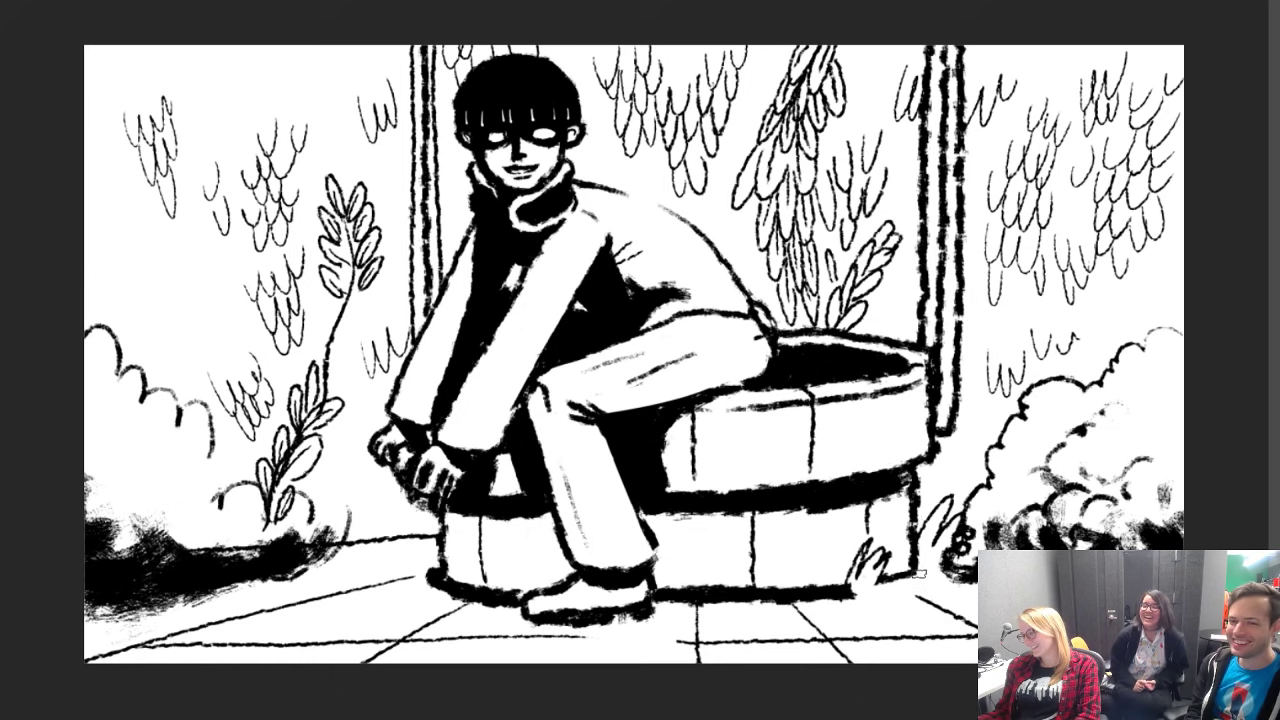
drag(916, 574, 870, 590)
Step: Draw small grass tufts beside the planter's base and between the paving lines near the dark bush
mouse_move(427, 568)
mouse_down()
mouse_move(427, 546)
mouse_move(438, 568)
mouse_move(381, 504)
mouse_up()
mouse_move(381, 504)
mouse_down()
mouse_move(409, 547)
mouse_move(406, 520)
mouse_move(390, 546)
mouse_up()
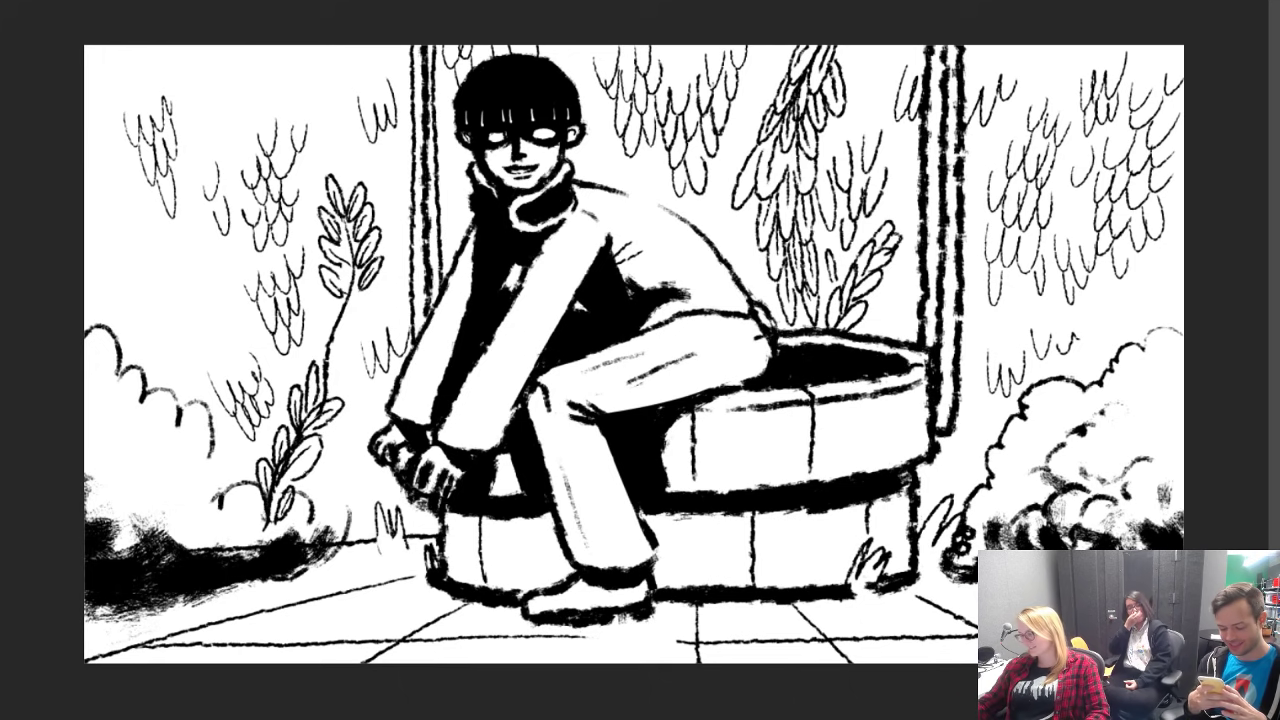
mouse_move(405, 637)
mouse_down()
mouse_move(399, 595)
mouse_move(409, 630)
mouse_up()
mouse_move(410, 626)
mouse_down()
mouse_move(417, 597)
mouse_move(421, 622)
mouse_move(401, 586)
mouse_move(434, 598)
mouse_up()
key(ctrl+z)
key(ctrl+z)
mouse_move(345, 596)
mouse_down()
mouse_move(355, 565)
mouse_move(365, 586)
mouse_up()
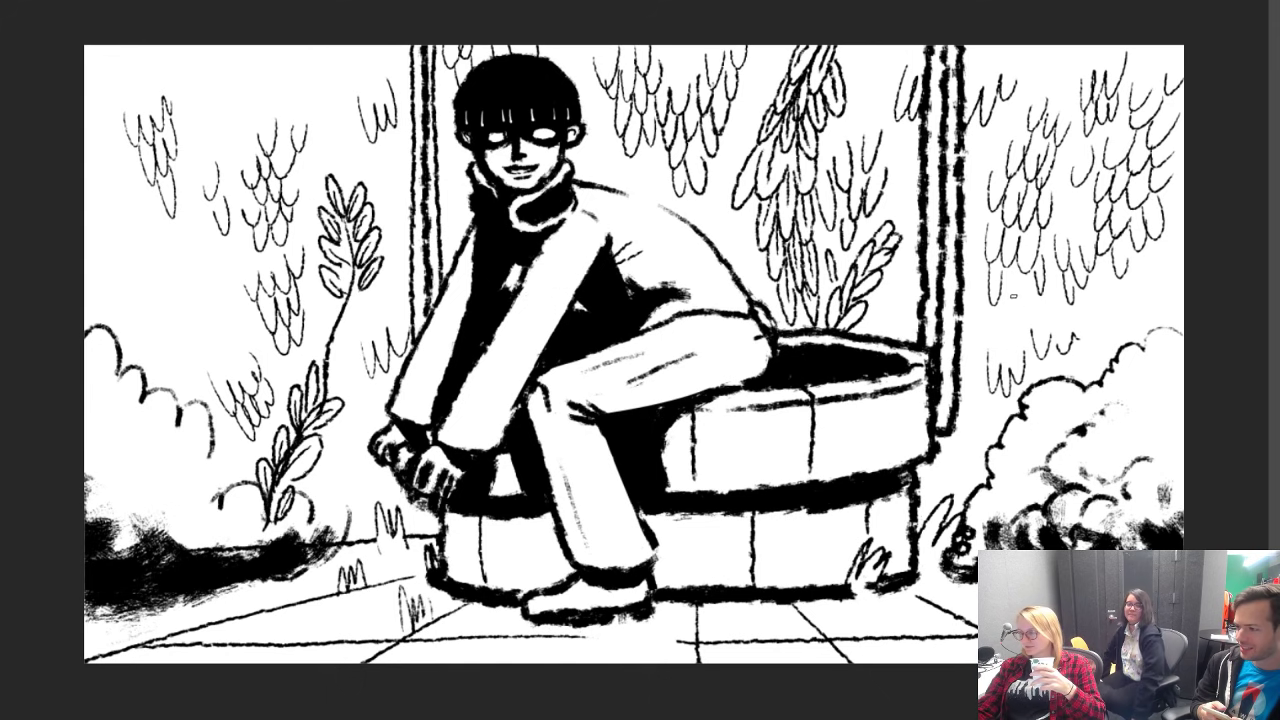
Step: Extend the foliage behind the planter with leaf tips above the bush, over the figure's back and beside the hanging branch
drag(1008, 272, 1055, 338)
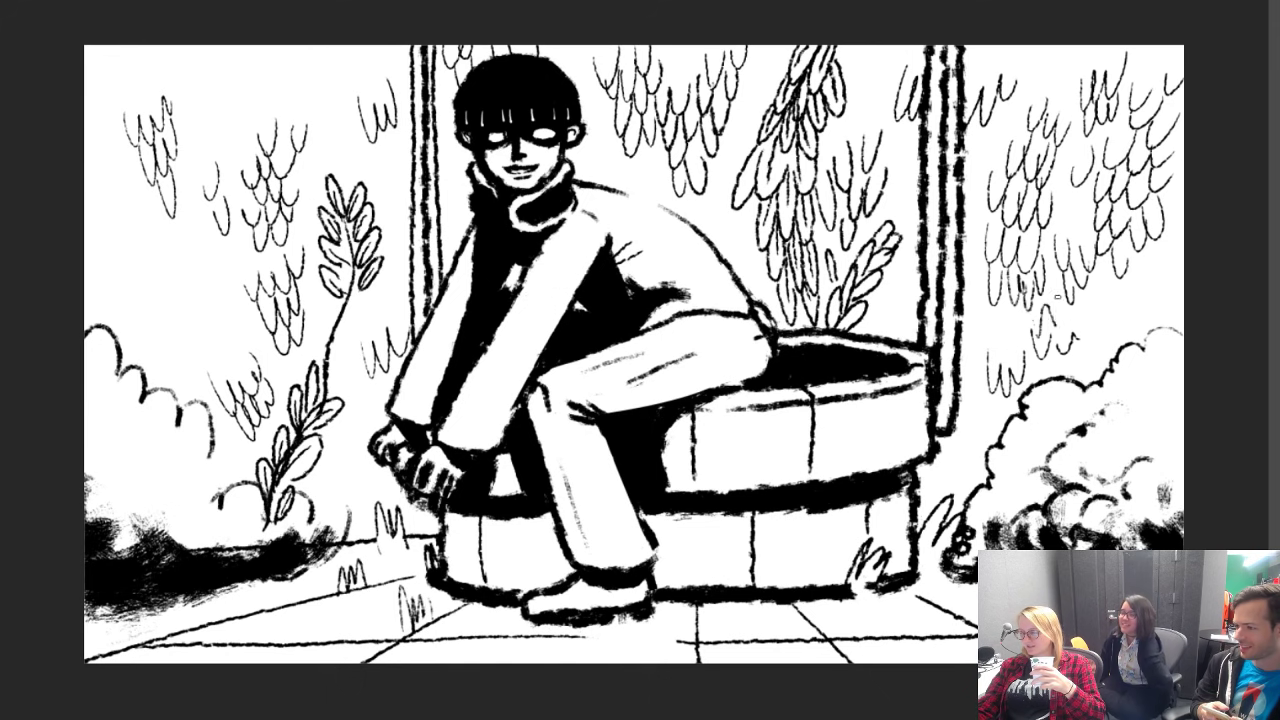
mouse_move(1122, 280)
mouse_down()
mouse_move(1136, 320)
mouse_move(1154, 320)
mouse_up()
drag(1164, 248, 1170, 306)
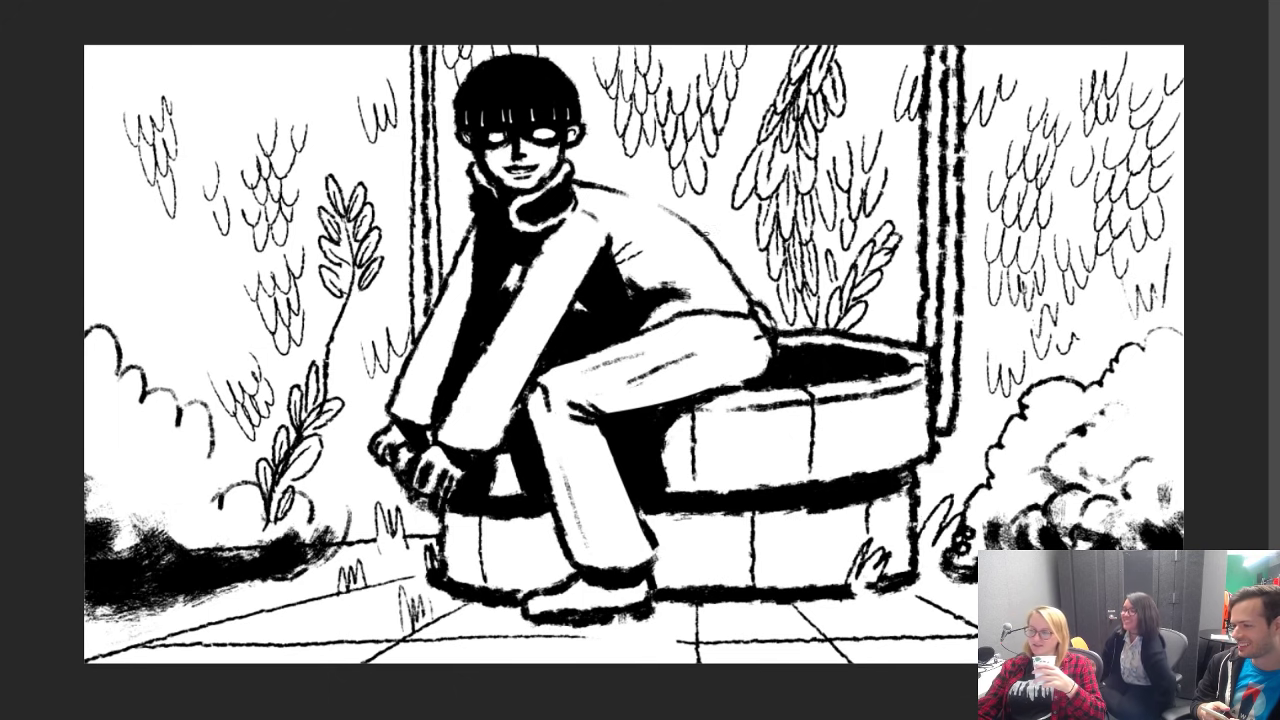
mouse_move(680, 188)
mouse_down()
mouse_move(701, 217)
mouse_move(710, 196)
mouse_move(722, 238)
mouse_up()
drag(728, 208, 743, 241)
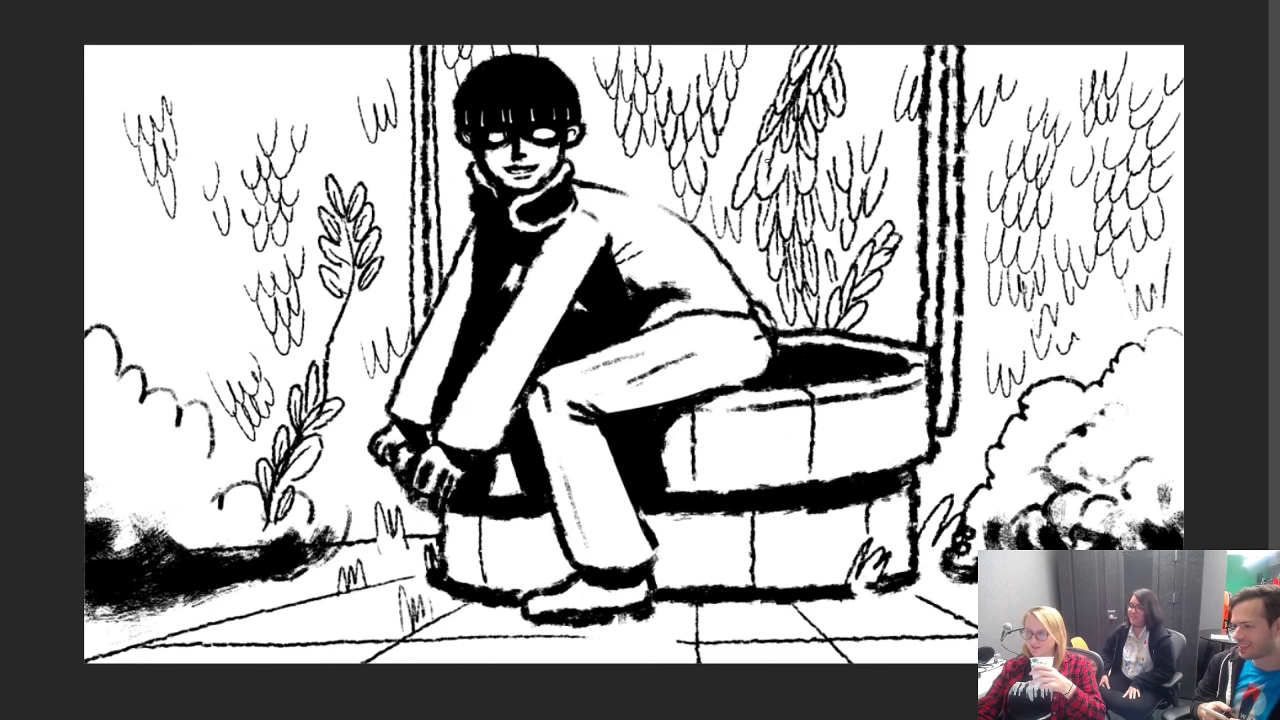
mouse_move(727, 116)
mouse_down()
mouse_move(758, 110)
mouse_move(786, 66)
mouse_up()
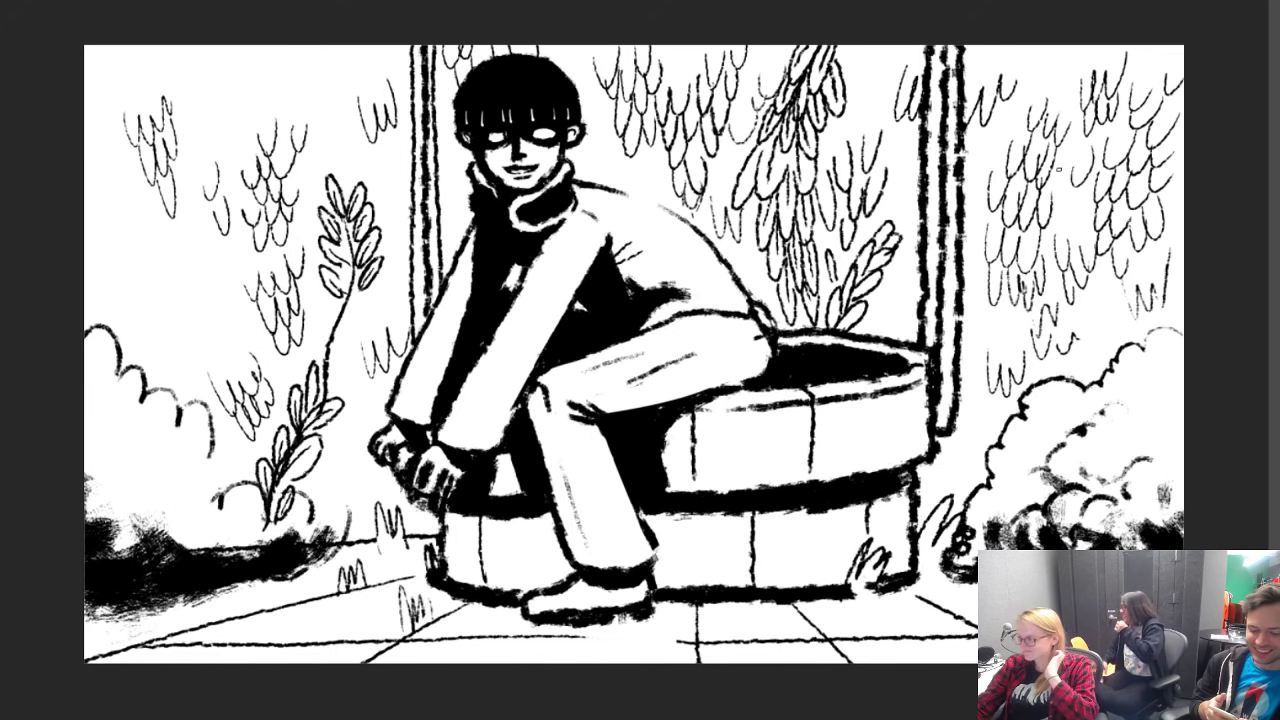
mouse_move(993, 308)
mouse_down()
mouse_move(1014, 304)
mouse_move(986, 330)
mouse_move(985, 316)
mouse_up()
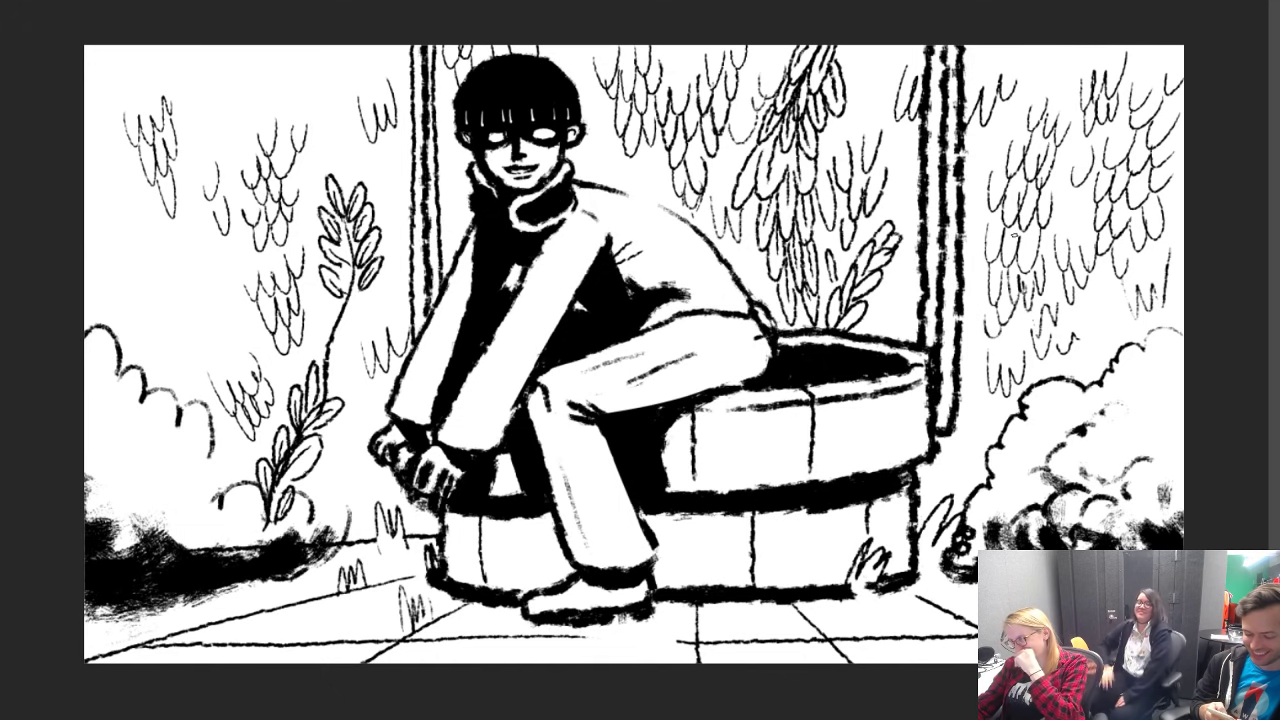
Step: Add small leaf tips high above the sprig and a denser leaf cluster lower in the background near the edge
drag(300, 92, 346, 104)
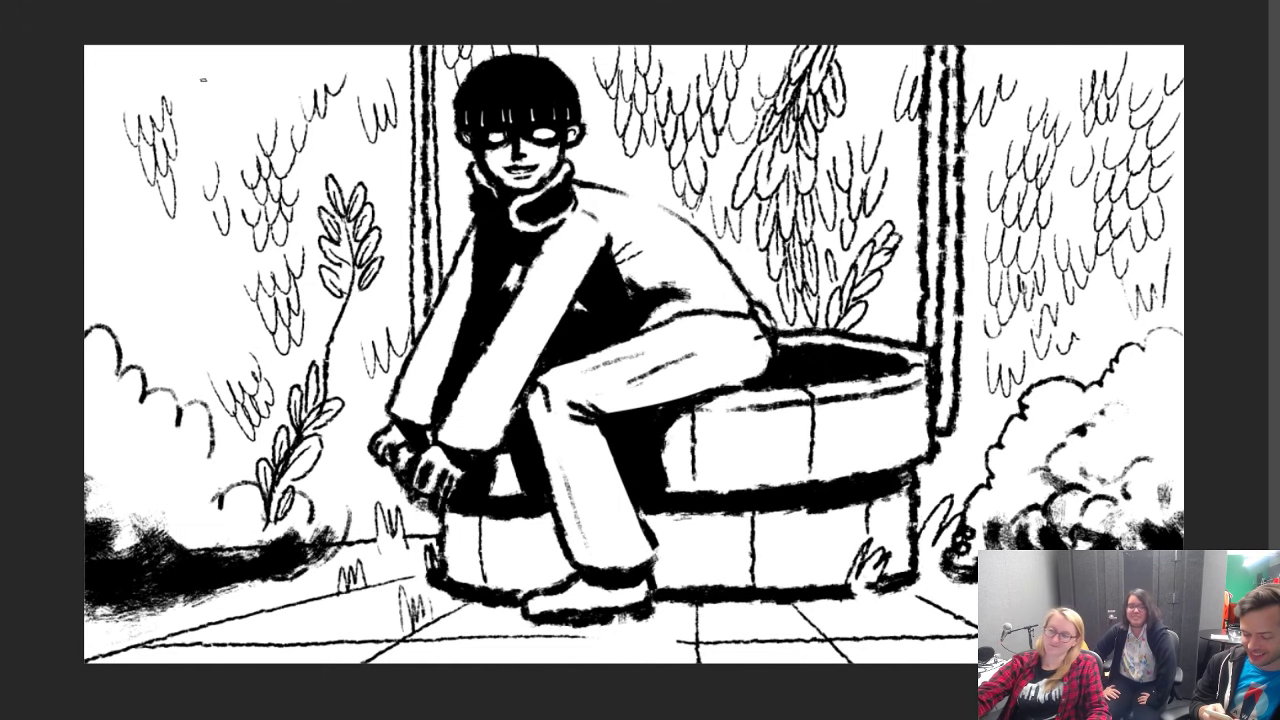
drag(202, 80, 244, 76)
mouse_move(138, 240)
mouse_down()
mouse_move(172, 292)
mouse_move(186, 248)
mouse_up()
mouse_move(184, 284)
mouse_down()
mouse_move(194, 202)
mouse_move(170, 254)
mouse_move(202, 240)
mouse_up()
drag(198, 270, 210, 218)
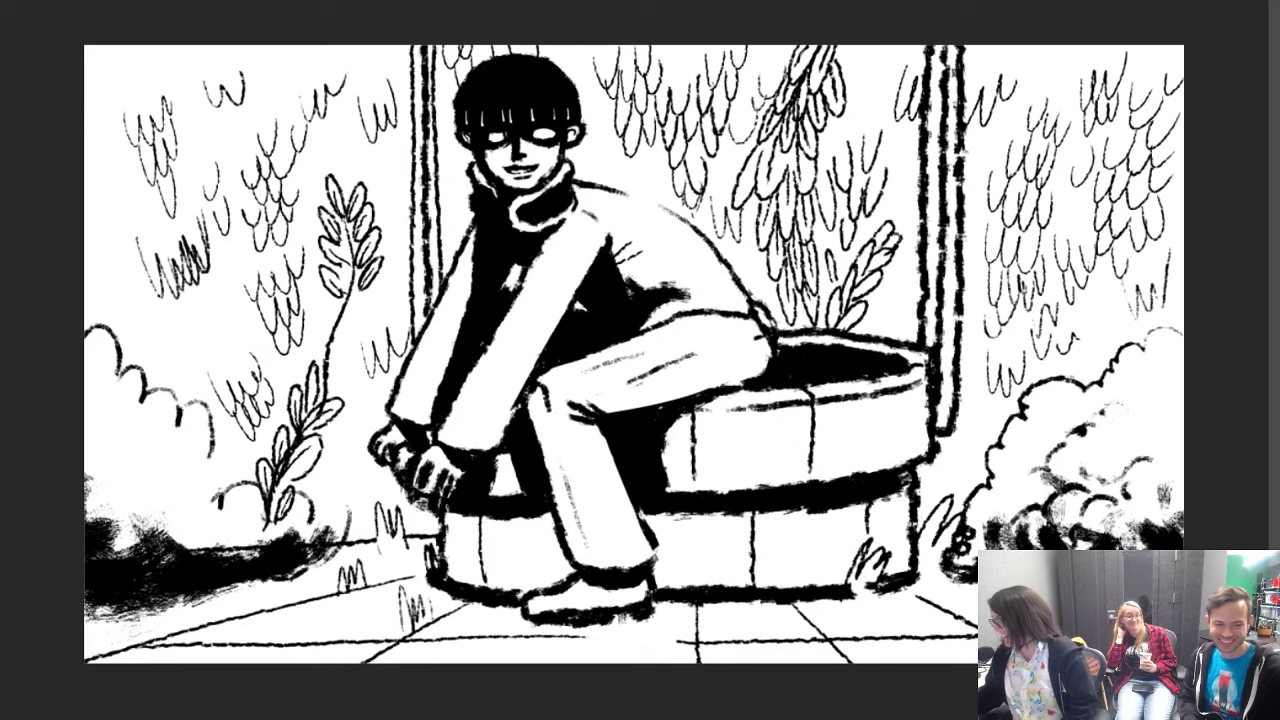
Step: Clear the canvas and draw a large circle for a new character's face in the upper middle
key(Delete)
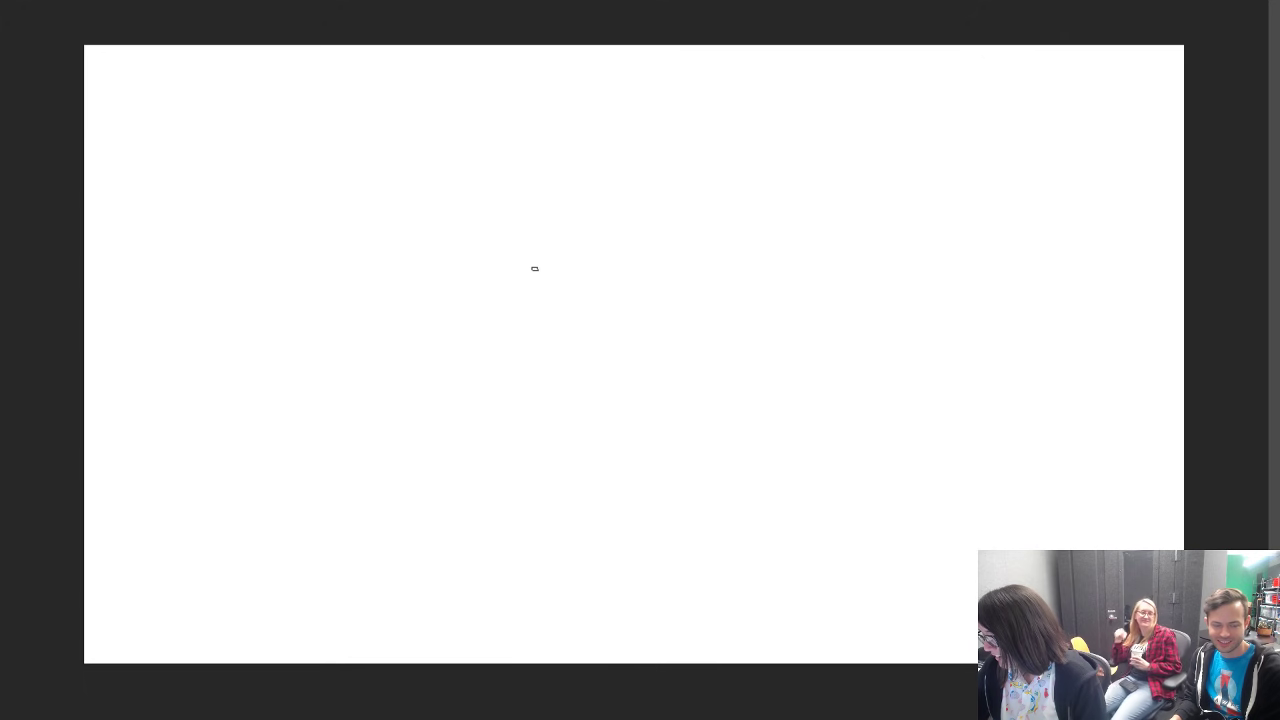
mouse_move(534, 317)
mouse_down()
mouse_move(546, 237)
mouse_move(541, 340)
mouse_up()
mouse_move(531, 288)
mouse_down()
mouse_move(567, 372)
mouse_move(533, 319)
mouse_move(598, 379)
mouse_move(547, 348)
mouse_move(640, 383)
mouse_move(648, 372)
mouse_move(614, 386)
mouse_move(723, 309)
mouse_move(628, 382)
mouse_move(705, 295)
mouse_move(695, 248)
mouse_move(676, 358)
mouse_up()
mouse_move(545, 351)
mouse_down()
mouse_move(527, 298)
mouse_move(533, 254)
mouse_move(556, 362)
mouse_move(625, 378)
mouse_move(600, 385)
mouse_up()
mouse_move(551, 231)
mouse_down()
mouse_move(645, 203)
mouse_move(671, 219)
mouse_move(625, 212)
mouse_move(643, 203)
mouse_move(690, 238)
mouse_up()
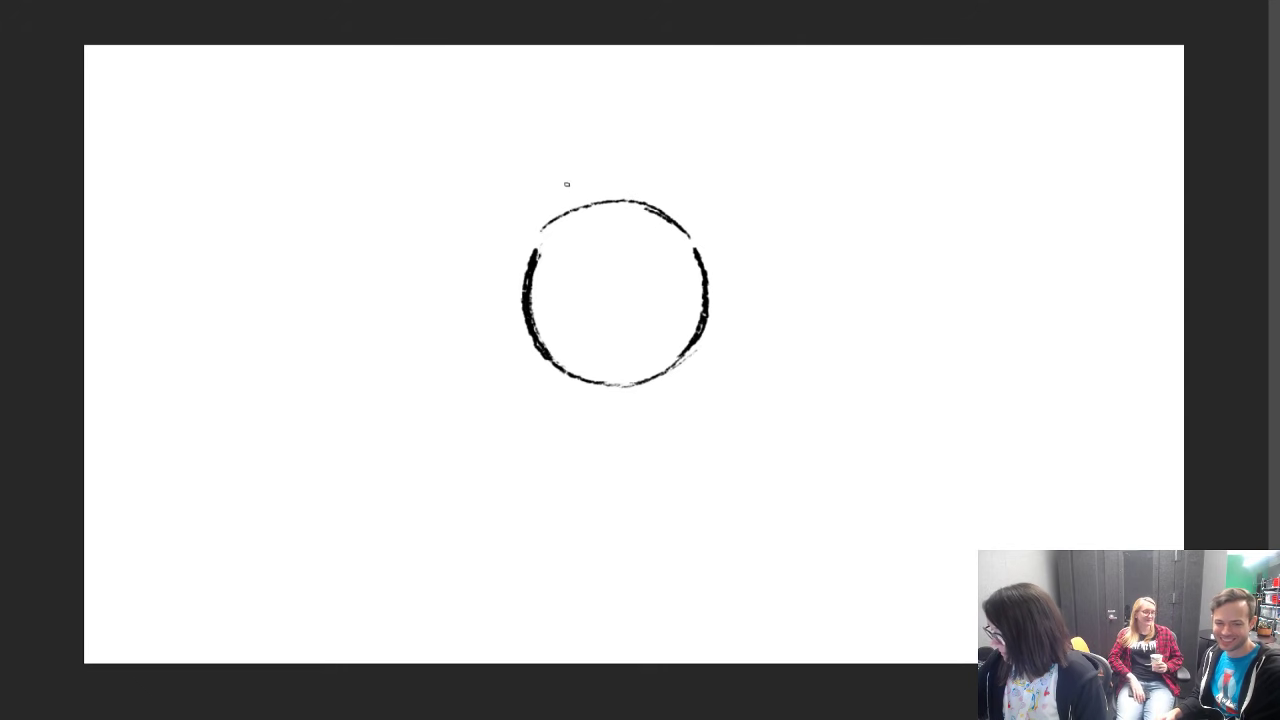
Step: Draw a wide mushroom cap outline over the round face, replacing the first stroke and thickening one side
mouse_move(529, 266)
mouse_down()
mouse_move(491, 202)
mouse_move(497, 249)
mouse_move(483, 237)
mouse_up()
key(e)
key(ctrl+z)
mouse_move(522, 284)
mouse_down()
mouse_move(460, 221)
mouse_move(490, 174)
mouse_move(458, 195)
mouse_move(542, 93)
mouse_move(631, 100)
mouse_move(602, 84)
mouse_move(668, 83)
mouse_move(769, 242)
mouse_move(764, 182)
mouse_move(765, 251)
mouse_move(718, 287)
mouse_up()
drag(491, 240, 530, 258)
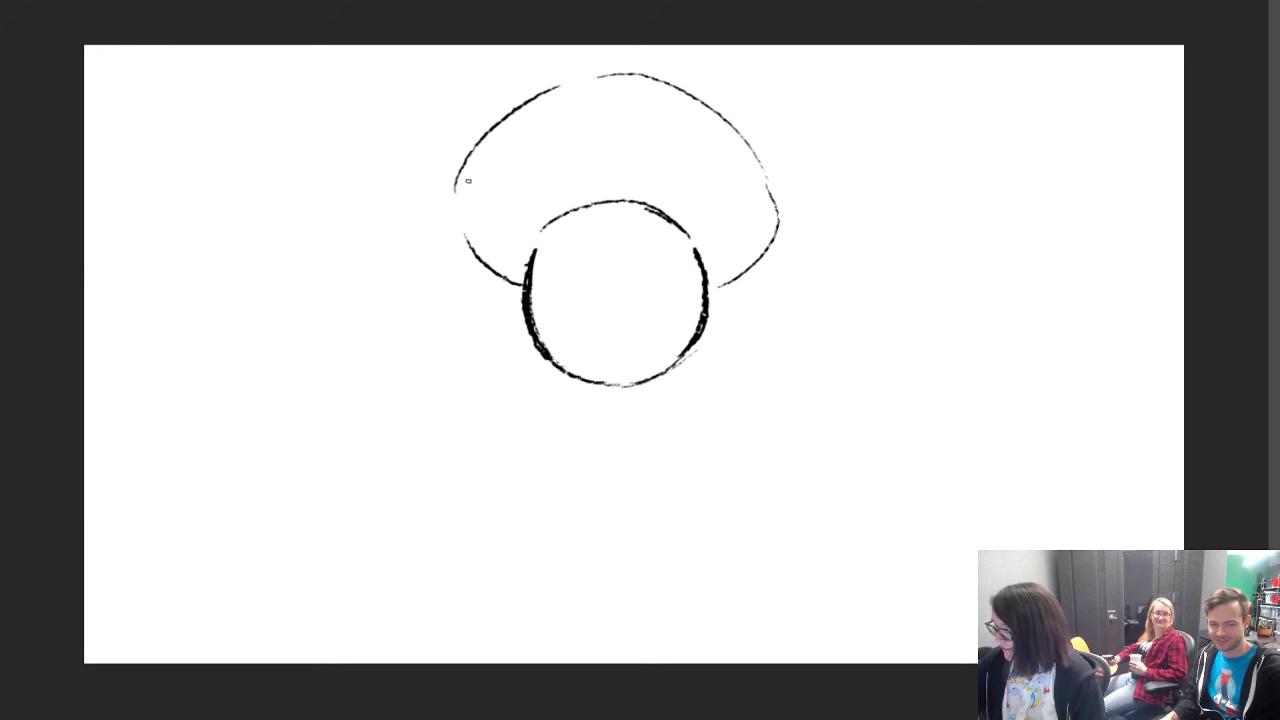
drag(454, 198, 480, 264)
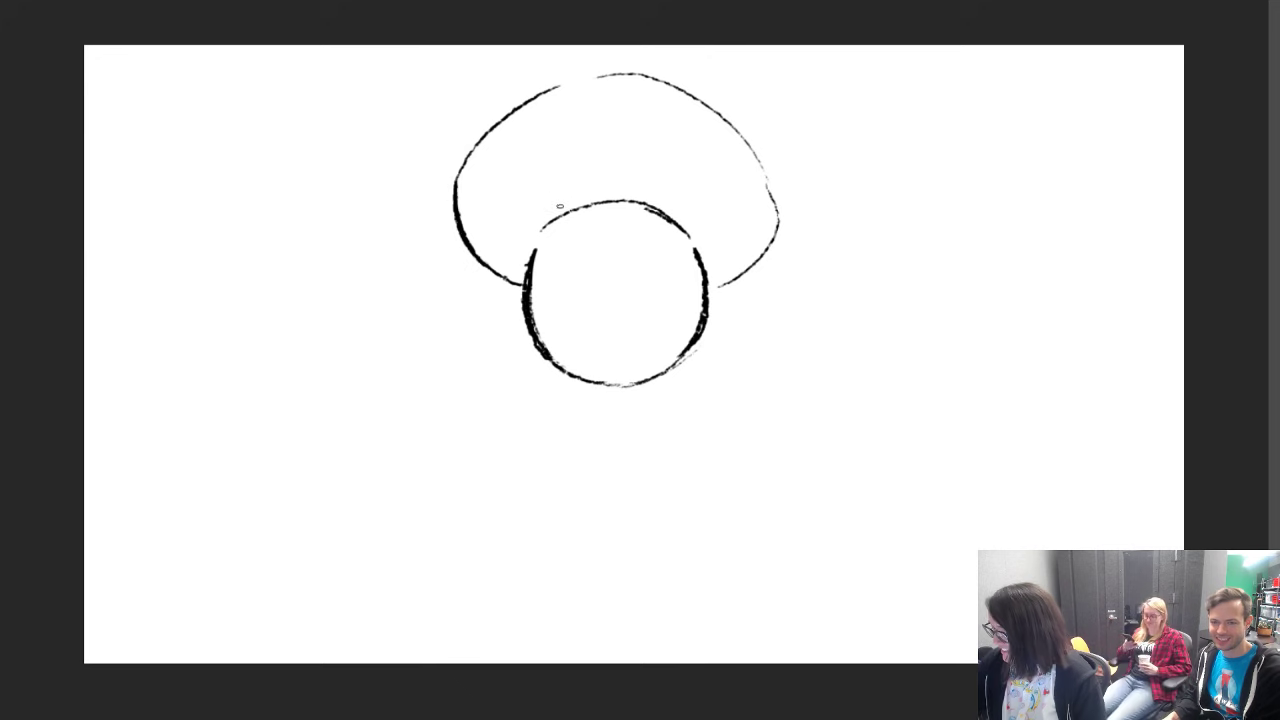
Step: Draw two oval spots and two partial edge spots on the mushroom cap, and thicken the cap's far edge
mouse_move(466, 160)
mouse_down()
mouse_move(492, 240)
mouse_move(481, 252)
mouse_up()
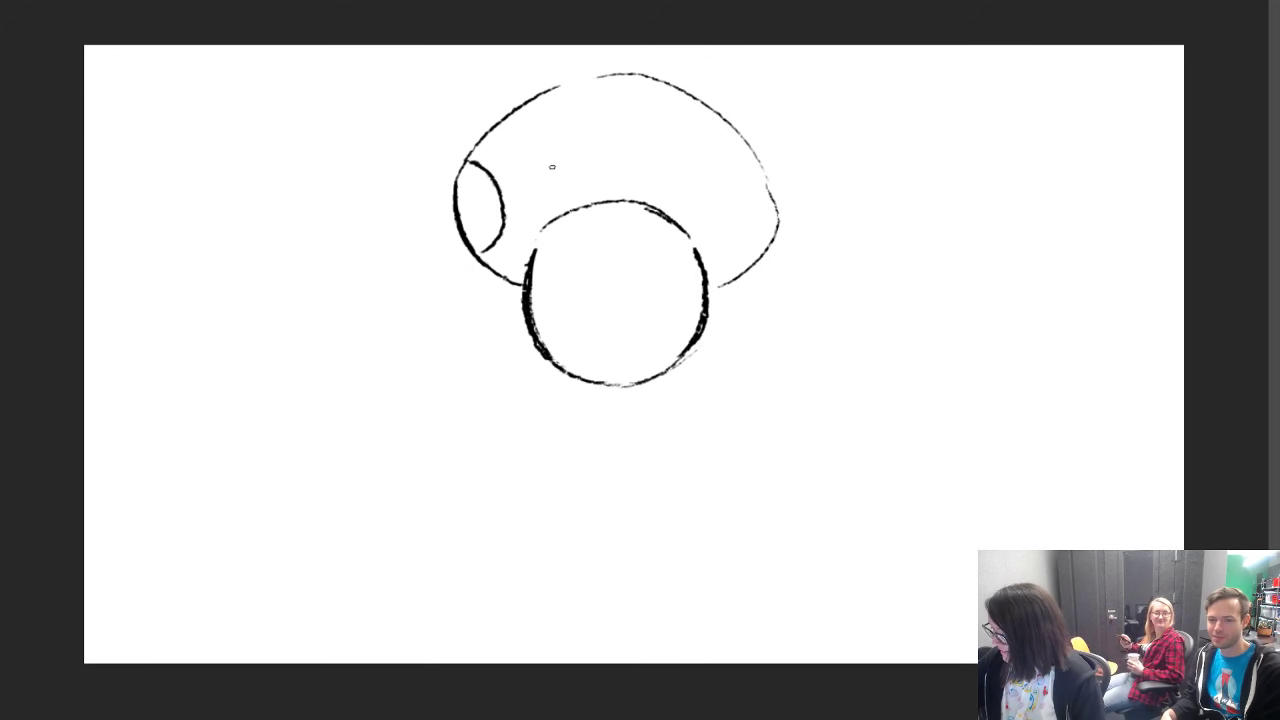
mouse_move(545, 182)
mouse_down()
mouse_move(597, 108)
mouse_move(552, 188)
mouse_up()
drag(660, 124, 656, 194)
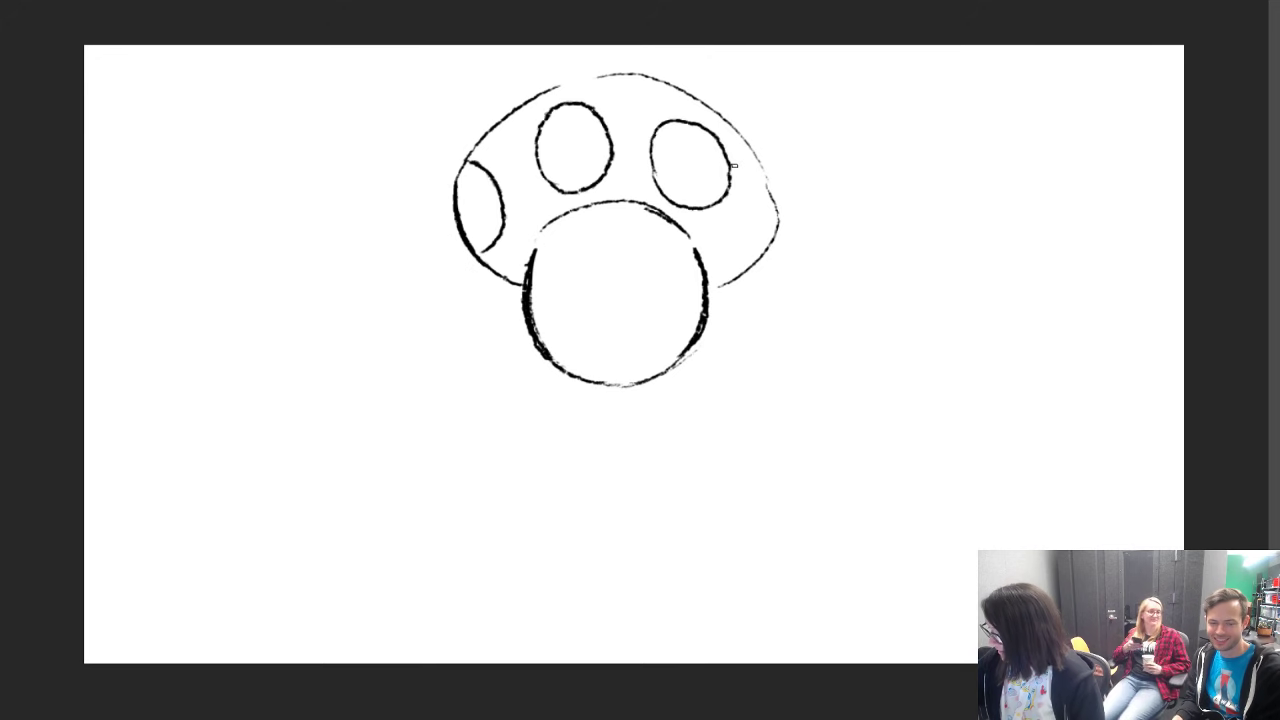
mouse_move(725, 263)
mouse_down()
mouse_move(724, 276)
mouse_move(766, 218)
mouse_up()
drag(745, 142, 781, 226)
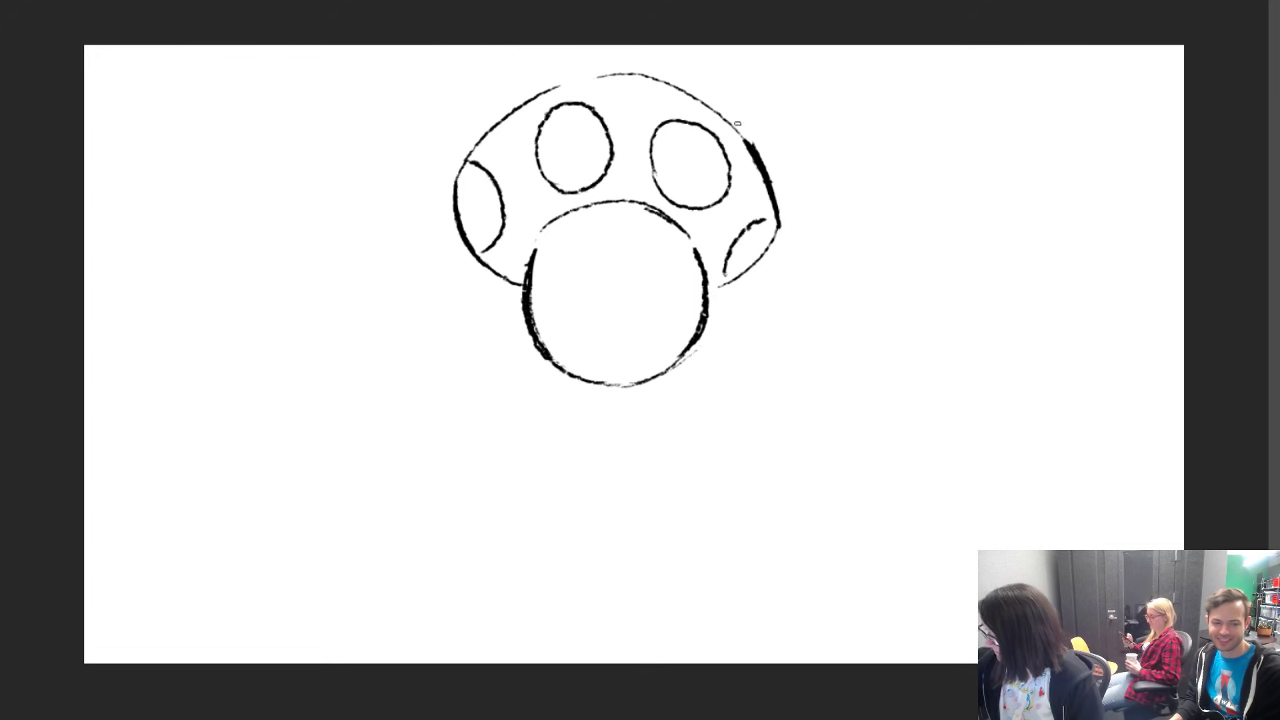
Step: Draw two small vertical eyes and an open smiling mouth with a shaded interior and tongue on the face
mouse_move(577, 291)
mouse_down()
mouse_move(574, 264)
mouse_move(577, 294)
mouse_move(617, 288)
mouse_move(616, 262)
mouse_move(629, 291)
mouse_move(571, 315)
mouse_move(613, 263)
mouse_move(577, 295)
mouse_up()
key(e)
key(b)
mouse_move(571, 295)
mouse_down()
mouse_move(568, 280)
mouse_move(568, 300)
mouse_up()
drag(631, 267, 630, 287)
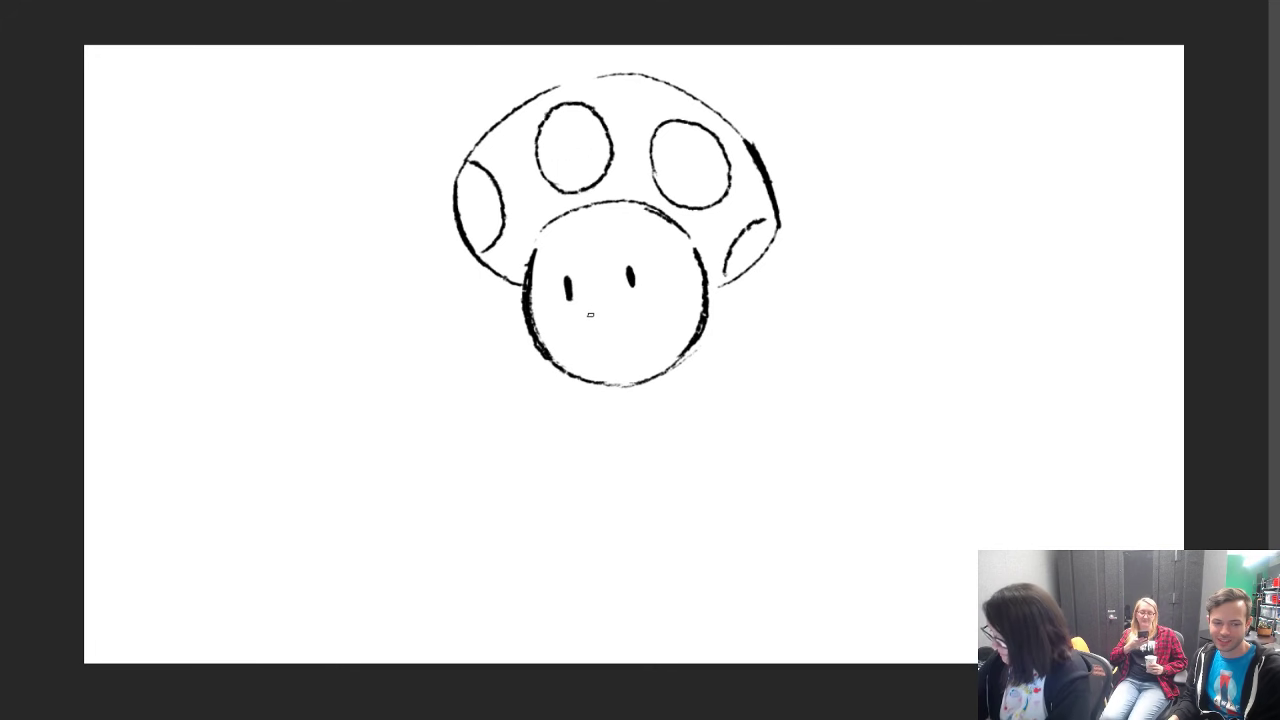
mouse_move(581, 320)
mouse_down()
mouse_move(638, 305)
mouse_move(604, 338)
mouse_up()
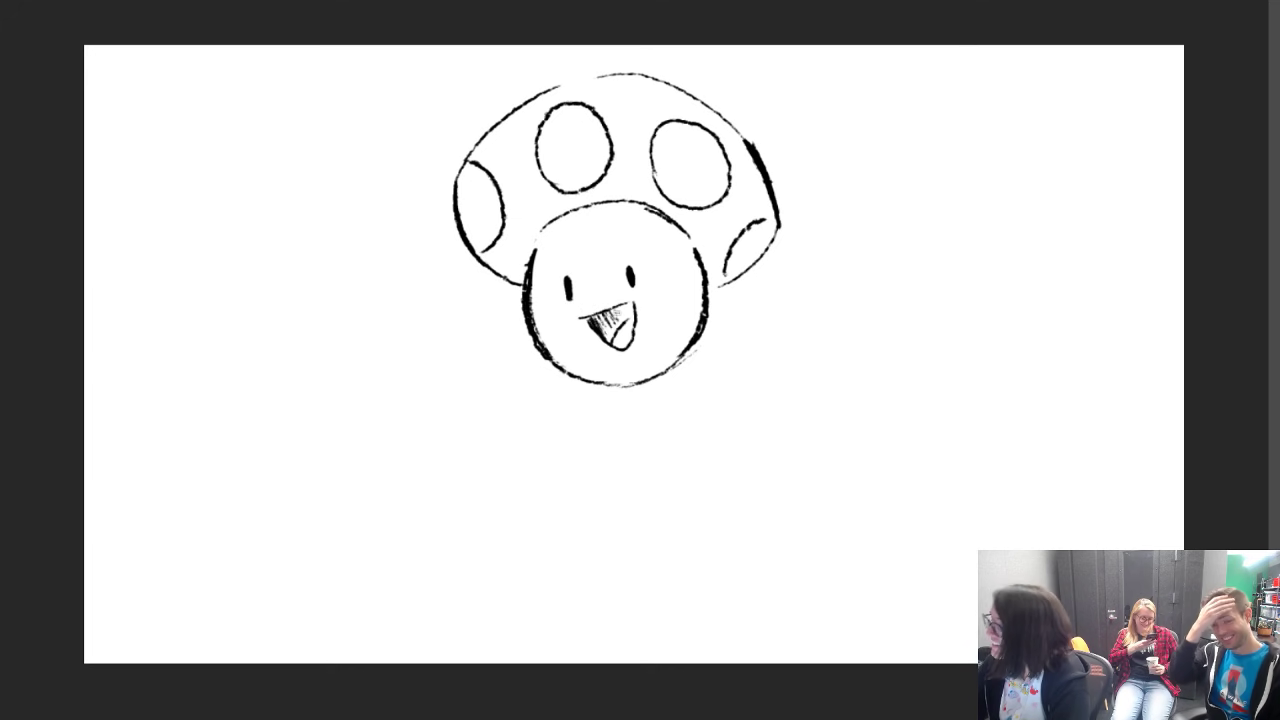
Step: Darken the mushroom cap's outline and lightly rough in a rounded body below the head
drag(475, 243, 530, 287)
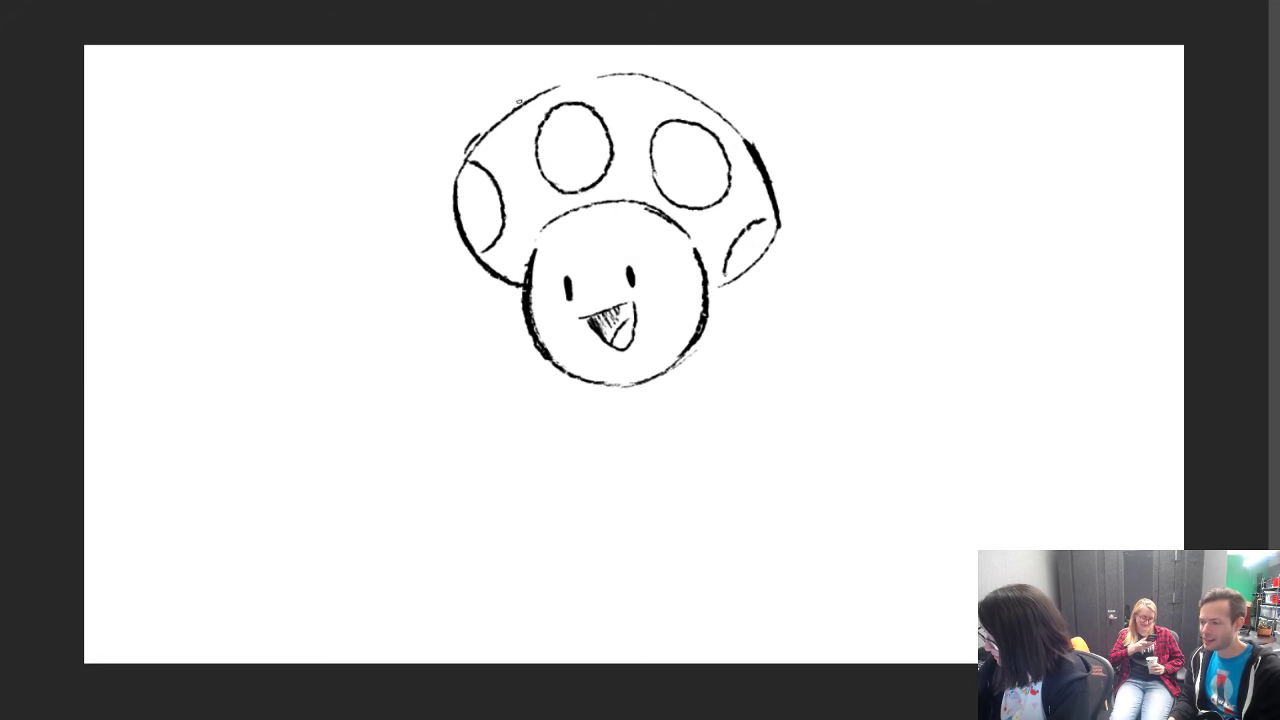
mouse_move(468, 150)
mouse_down()
mouse_move(605, 72)
mouse_move(740, 132)
mouse_move(758, 166)
mouse_up()
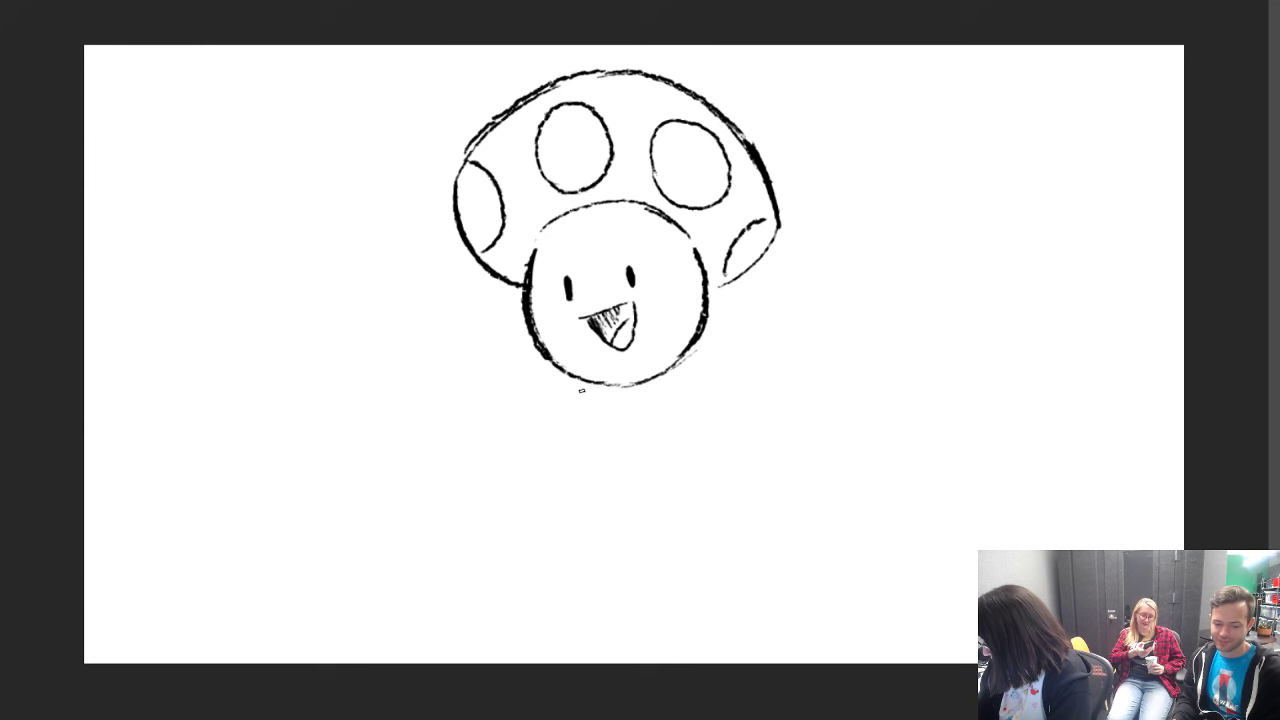
mouse_move(584, 386)
mouse_down()
mouse_move(550, 455)
mouse_move(553, 492)
mouse_move(662, 532)
mouse_up()
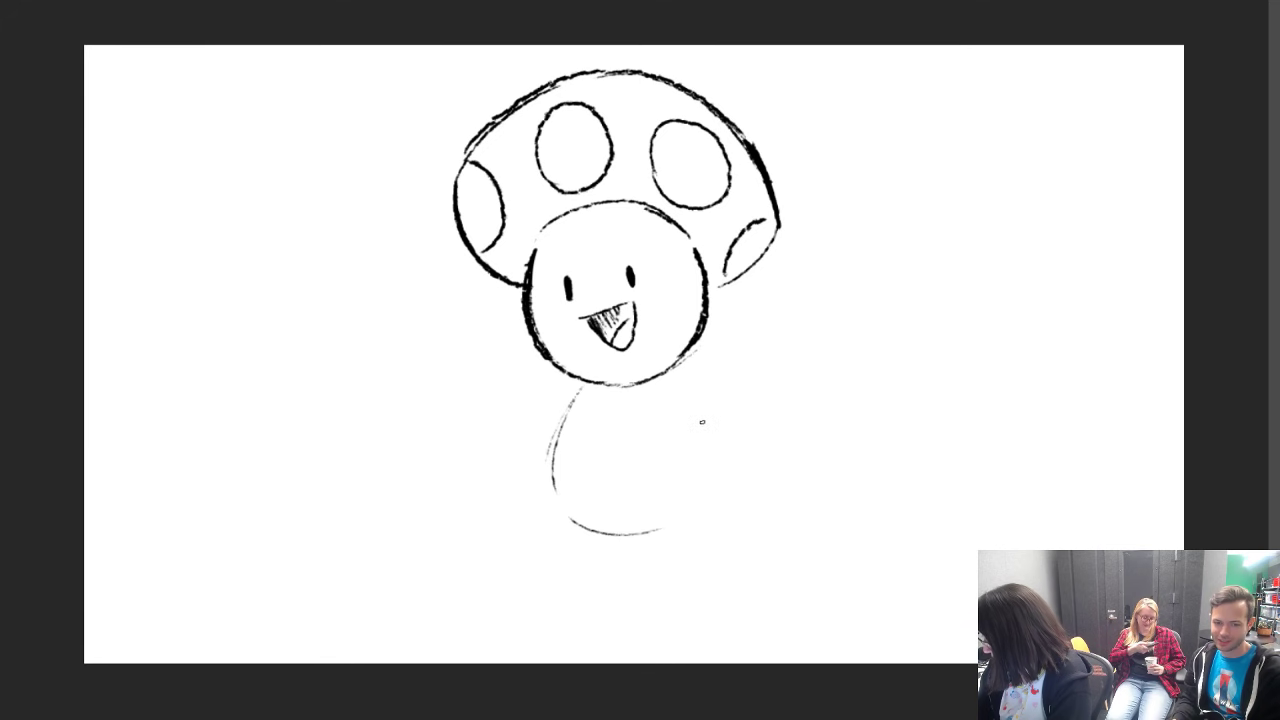
drag(688, 384, 724, 453)
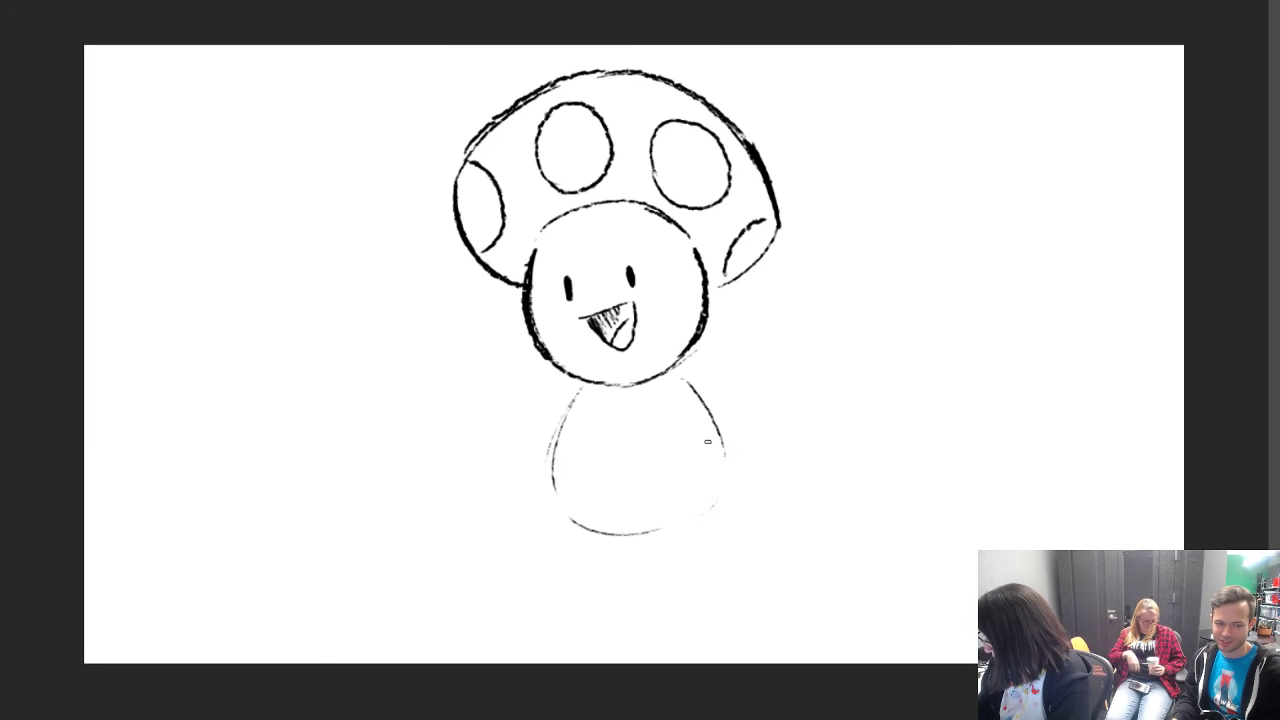
Step: Draw the two open vest panels on the body and join them with a short curved neckline
drag(580, 382, 548, 462)
drag(550, 478, 578, 492)
drag(597, 418, 589, 492)
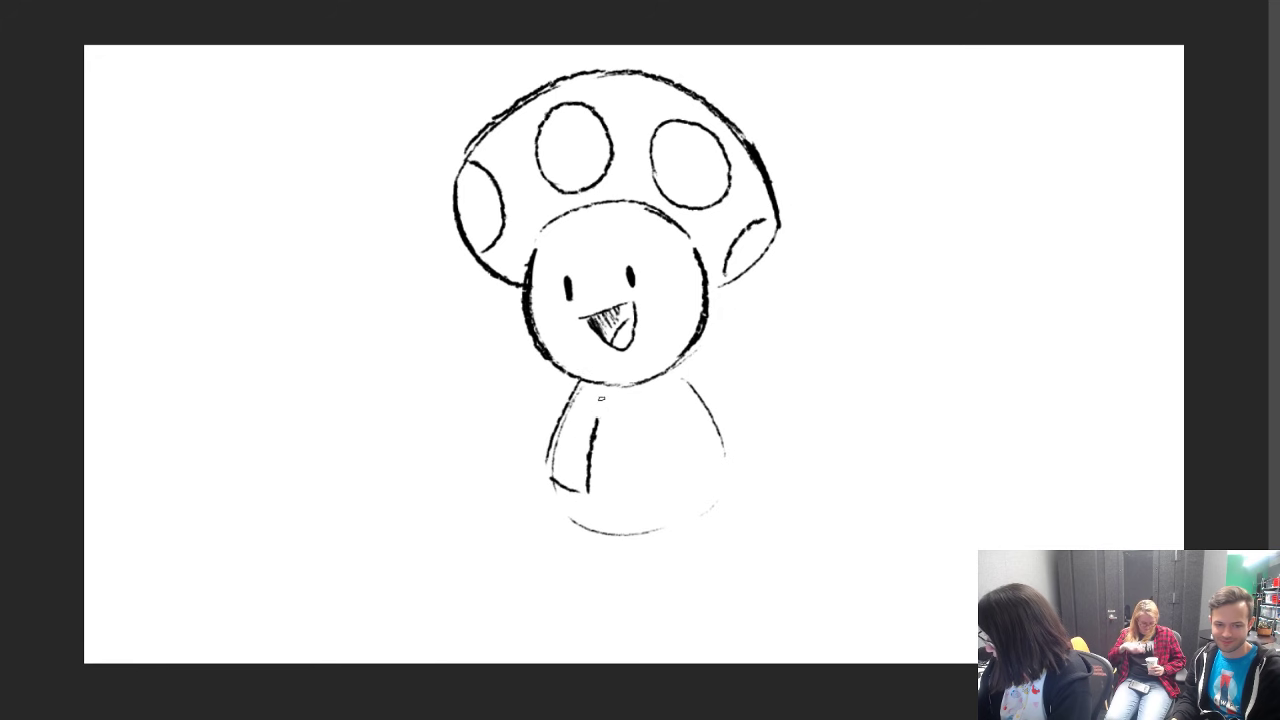
mouse_move(647, 388)
mouse_down()
mouse_move(664, 488)
mouse_move(721, 452)
mouse_up()
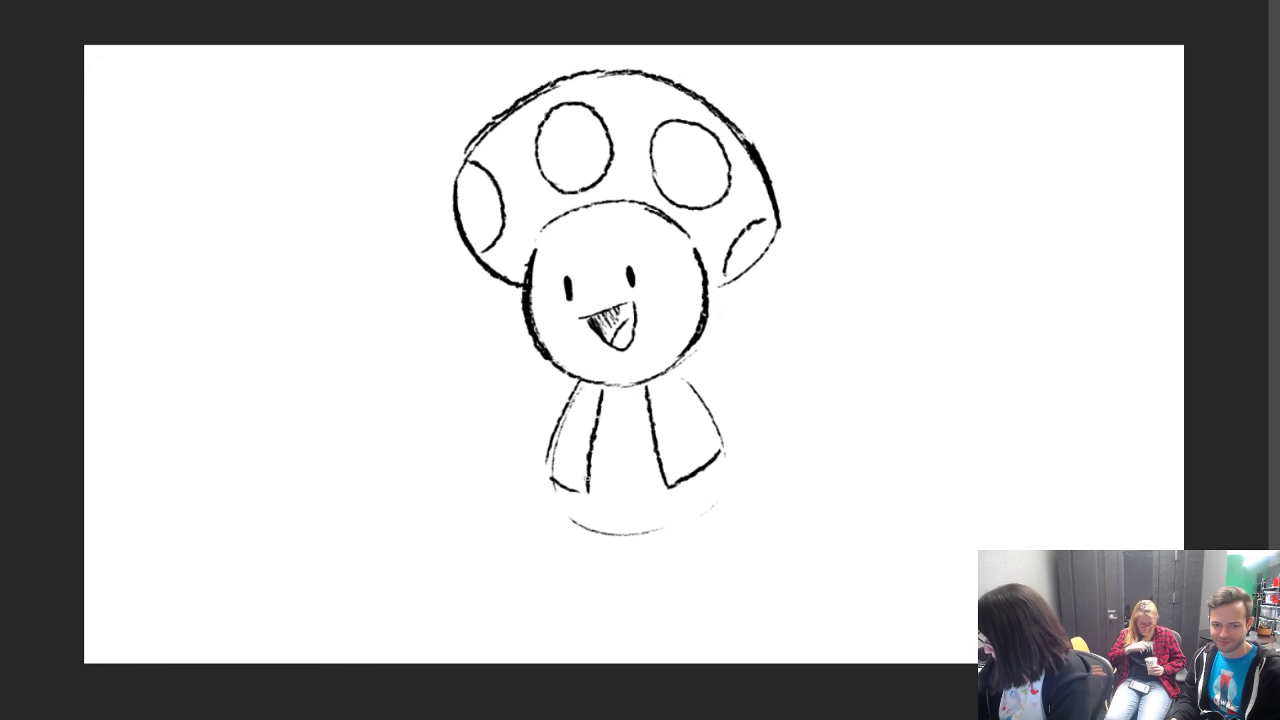
mouse_move(588, 486)
mouse_down()
mouse_move(598, 394)
mouse_move(586, 490)
mouse_up()
drag(602, 398, 646, 400)
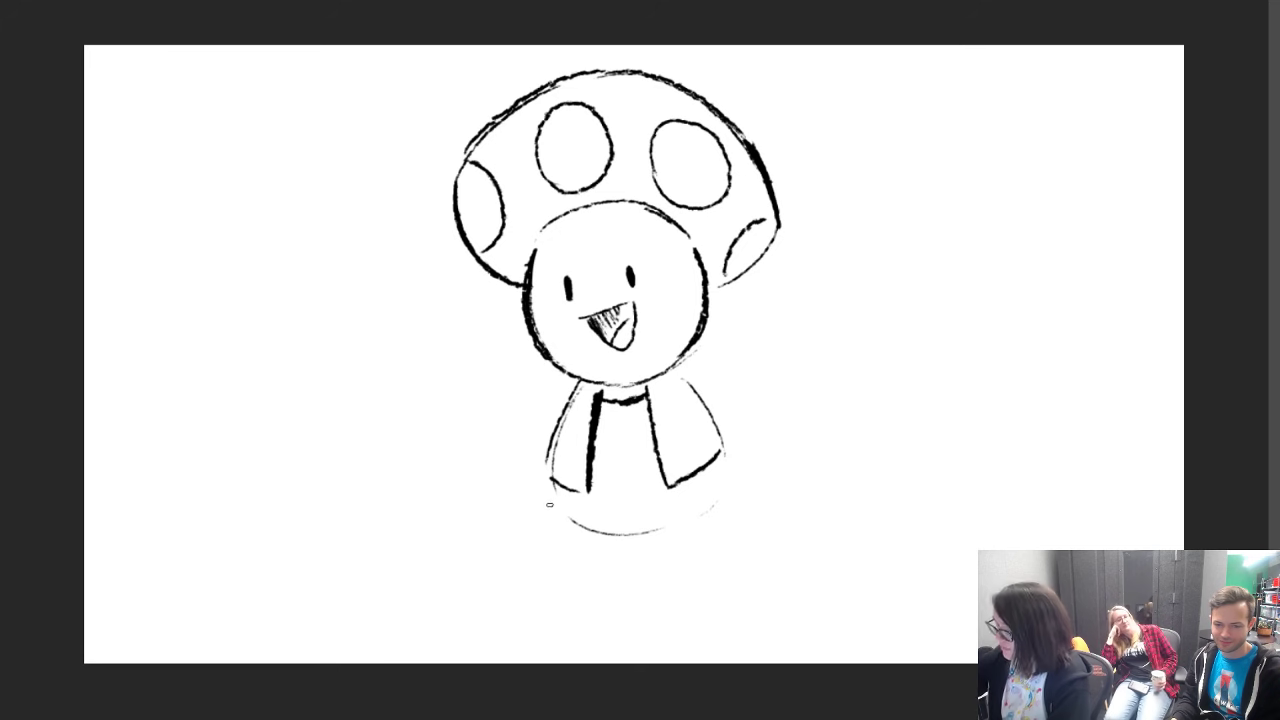
Step: Draw the curved waistline below the vest, connect it to the side, and thicken the vest's lower hem
drag(580, 502, 718, 488)
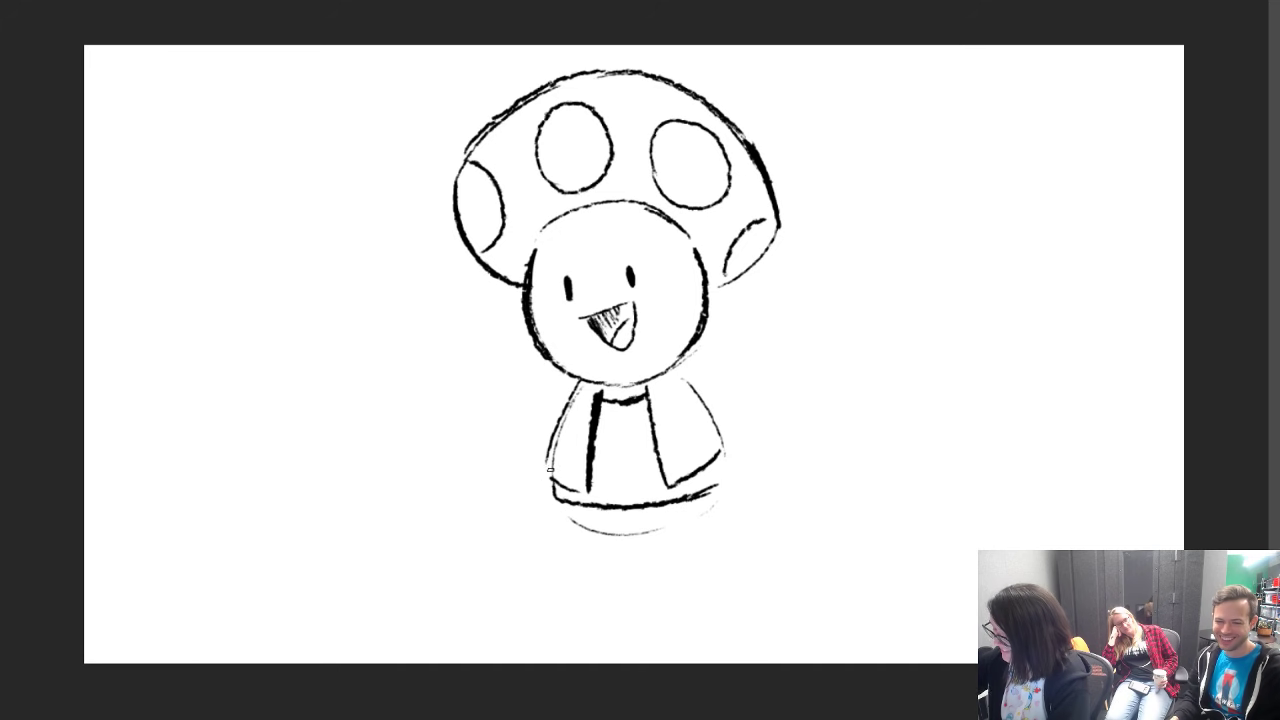
drag(550, 476, 586, 492)
drag(716, 481, 712, 452)
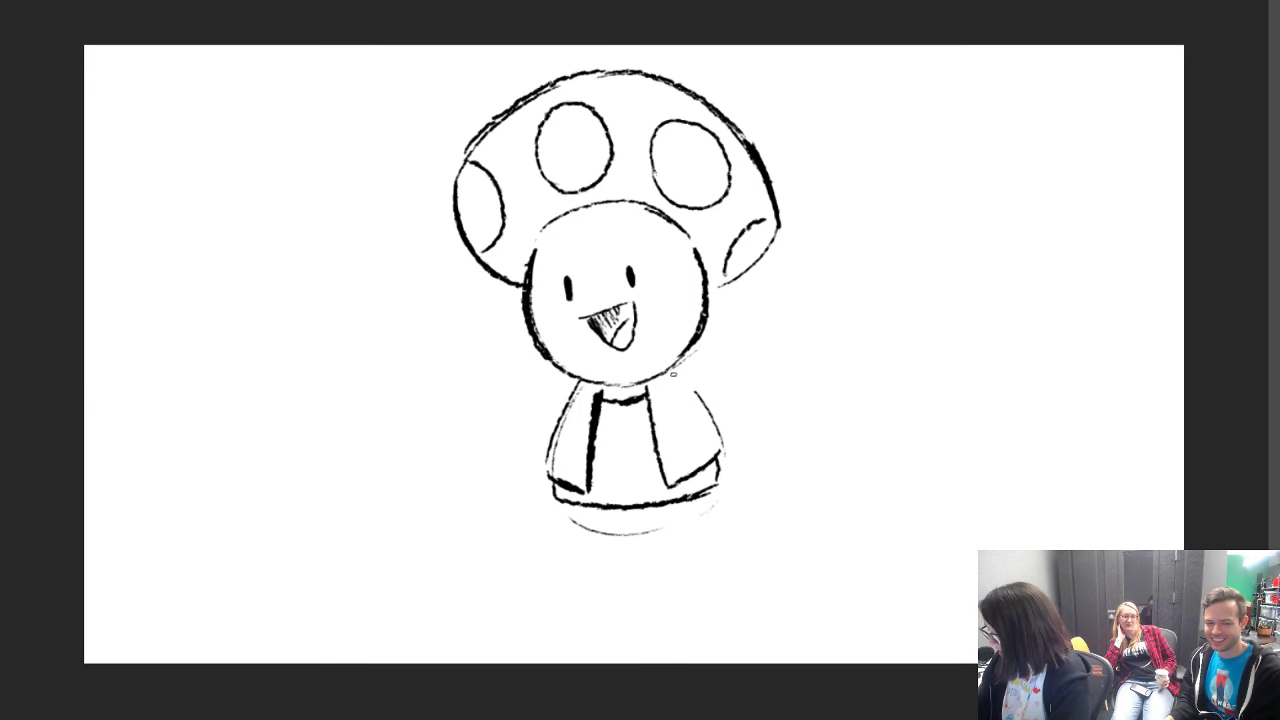
Step: Draw a bent arm with its hand resting on the hip, erasing the vest lines that overlap it
mouse_move(673, 374)
mouse_down()
mouse_move(744, 381)
mouse_move(767, 408)
mouse_move(759, 434)
mouse_move(754, 396)
mouse_move(760, 448)
mouse_move(689, 425)
mouse_up()
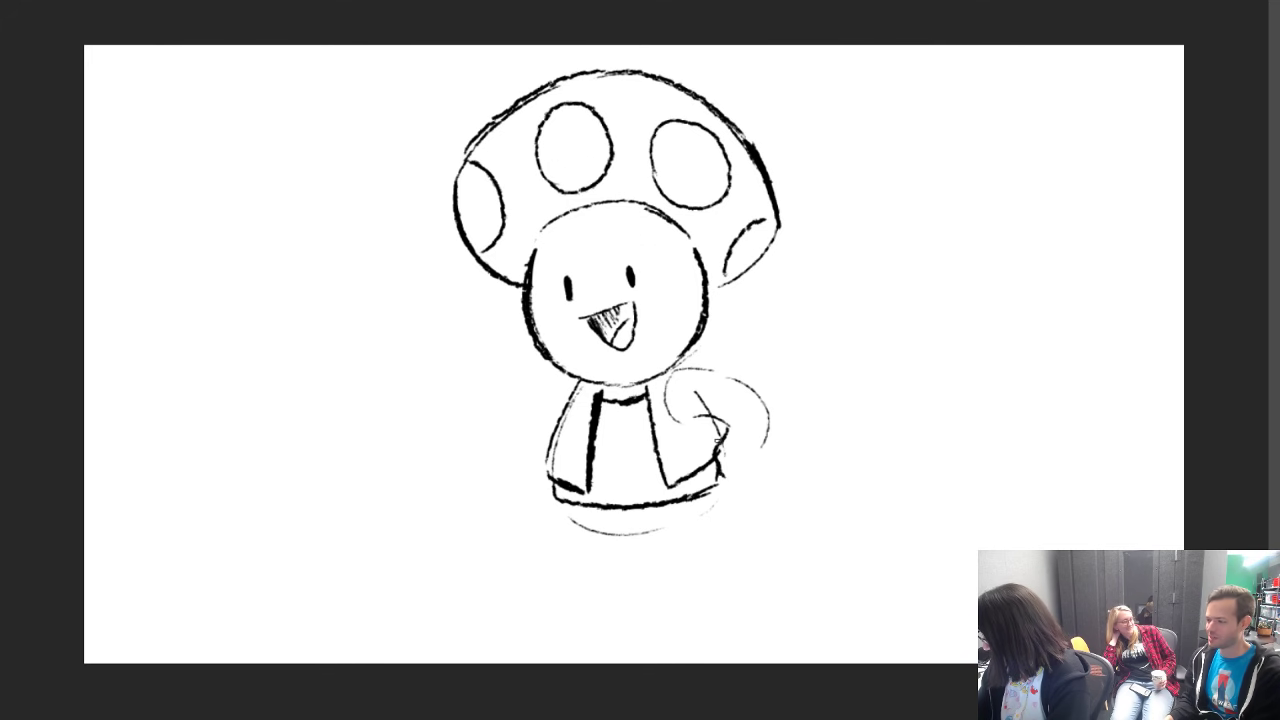
drag(719, 443, 707, 470)
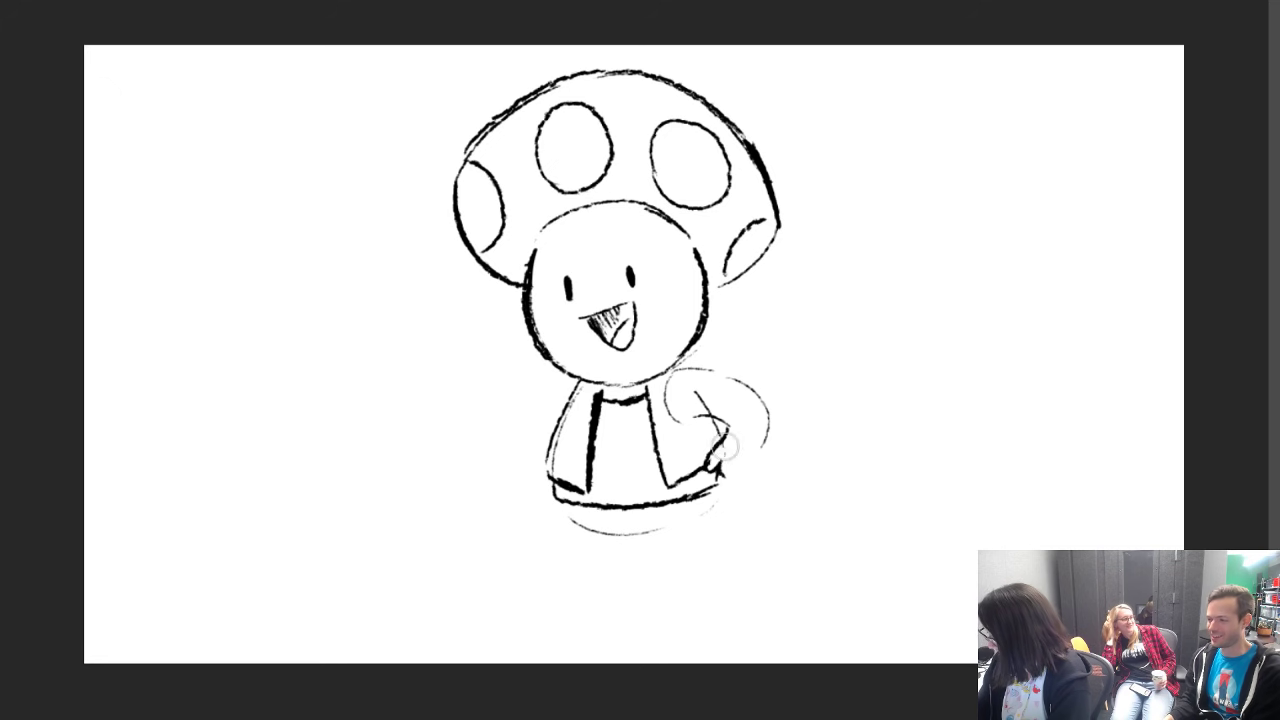
mouse_move(696, 392)
mouse_down()
mouse_move(755, 419)
mouse_move(737, 430)
mouse_move(754, 436)
mouse_move(736, 460)
mouse_move(750, 477)
mouse_move(713, 478)
mouse_up()
key(b)
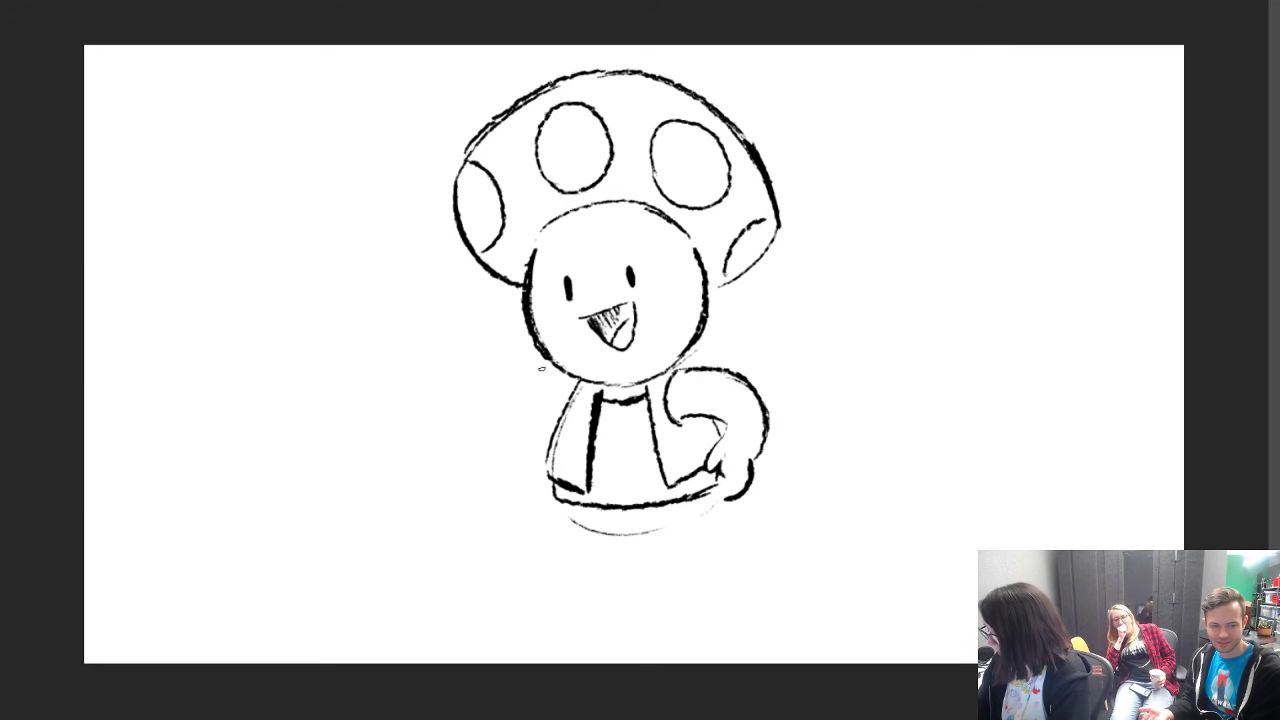
Step: Draw the other arm hanging beside the vest and the first rounded shoe below it, erasing stray lines at the toe
drag(576, 383, 514, 456)
mouse_move(548, 400)
mouse_down()
mouse_move(516, 496)
mouse_move(558, 526)
mouse_move(492, 562)
mouse_move(466, 598)
mouse_move(598, 584)
mouse_up()
mouse_move(566, 524)
mouse_down()
mouse_move(488, 602)
mouse_move(650, 537)
mouse_move(619, 572)
mouse_move(628, 538)
mouse_up()
key(e)
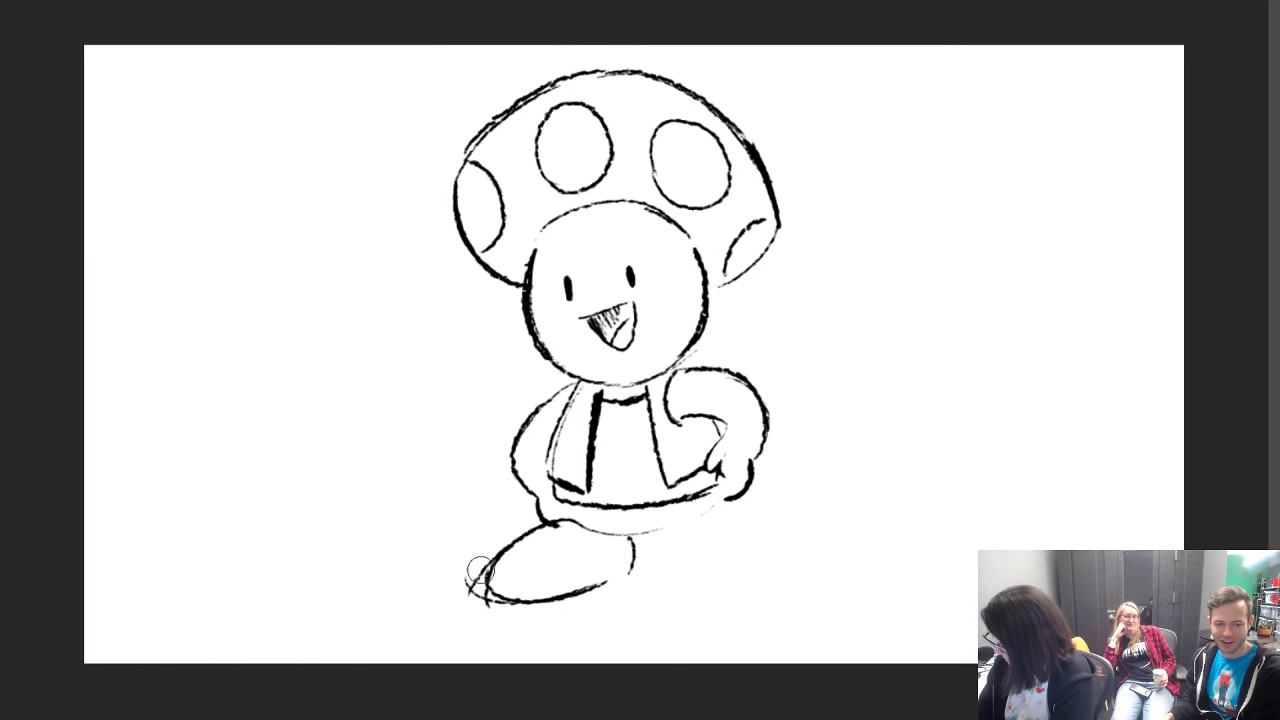
mouse_move(481, 570)
mouse_down()
mouse_move(473, 597)
mouse_move(502, 620)
mouse_up()
key(b)
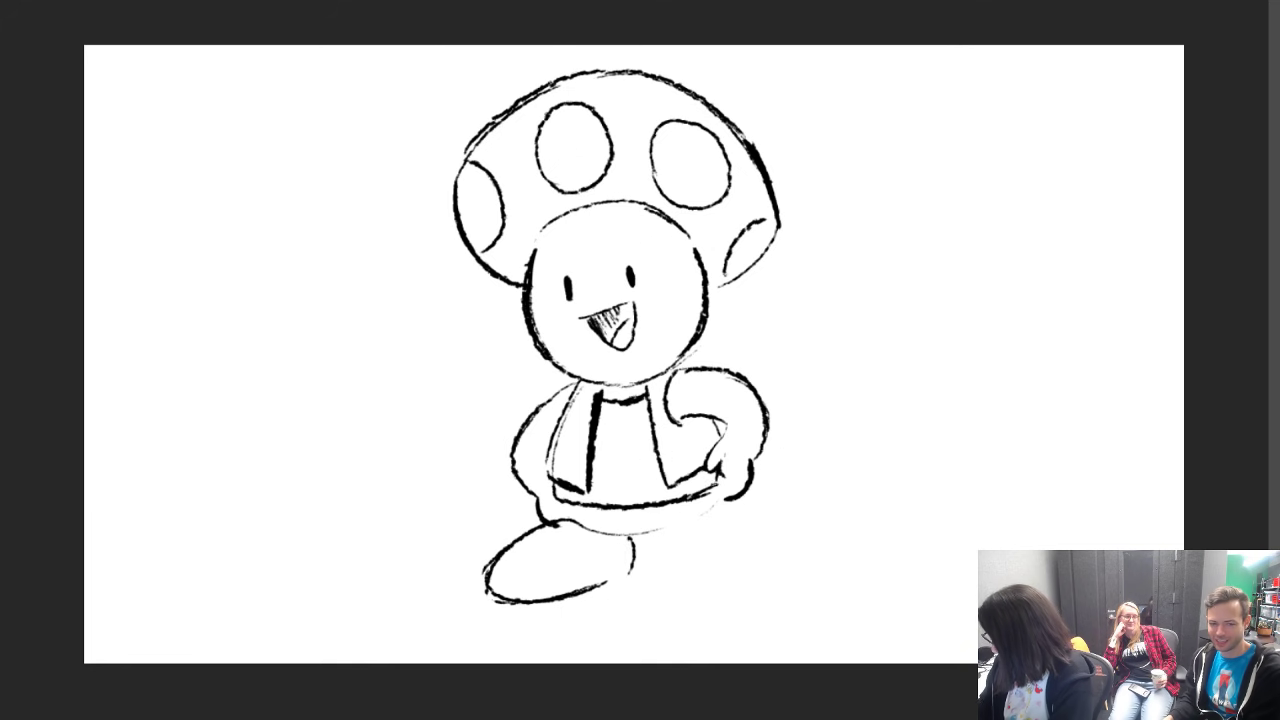
Step: Draw the second rounded shoe beside the first, erasing and redrawing its outer curve
drag(638, 566, 738, 562)
key(e)
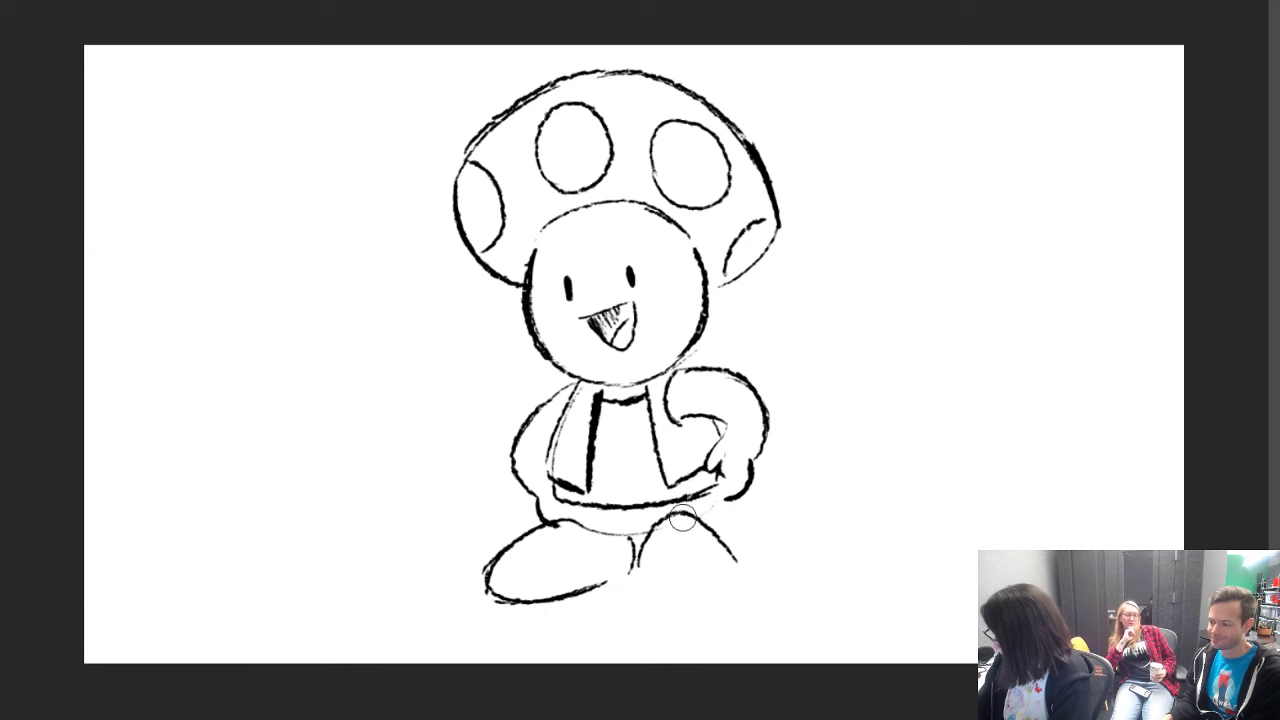
drag(683, 518, 745, 581)
key(b)
mouse_move(674, 516)
mouse_down()
mouse_move(728, 521)
mouse_move(754, 566)
mouse_up()
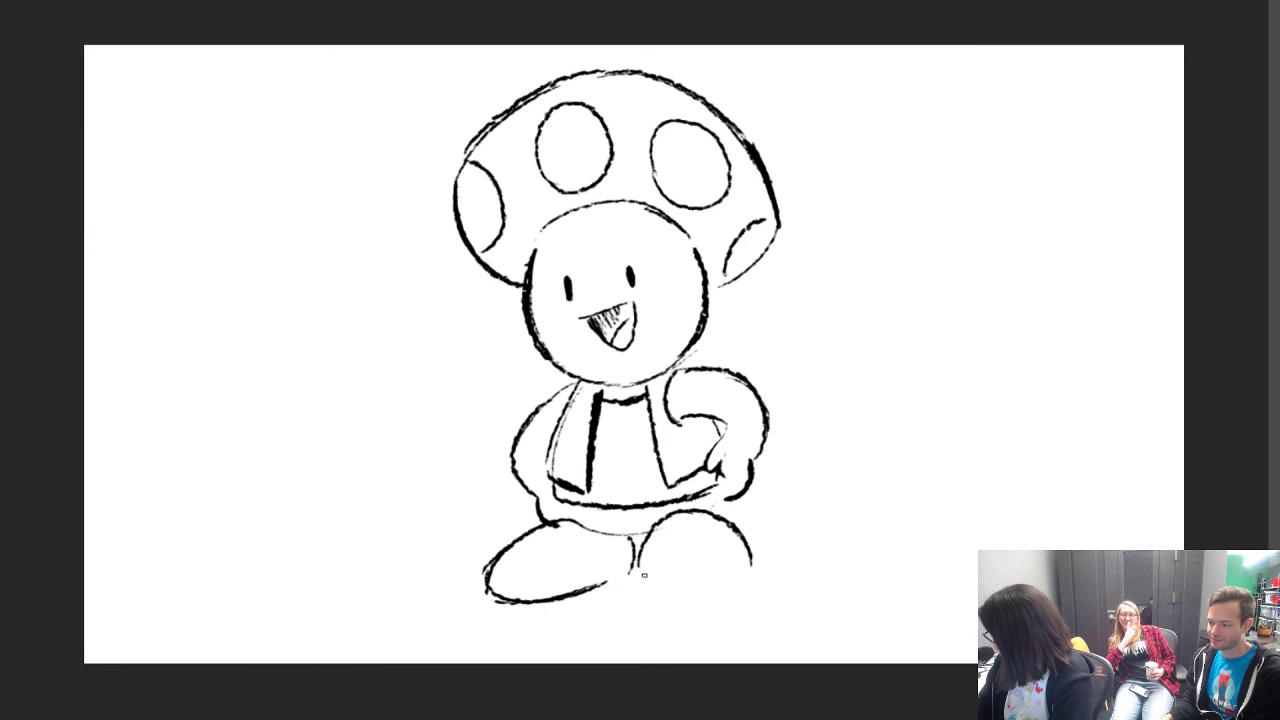
drag(656, 574, 644, 594)
drag(660, 598, 742, 600)
drag(740, 535, 766, 594)
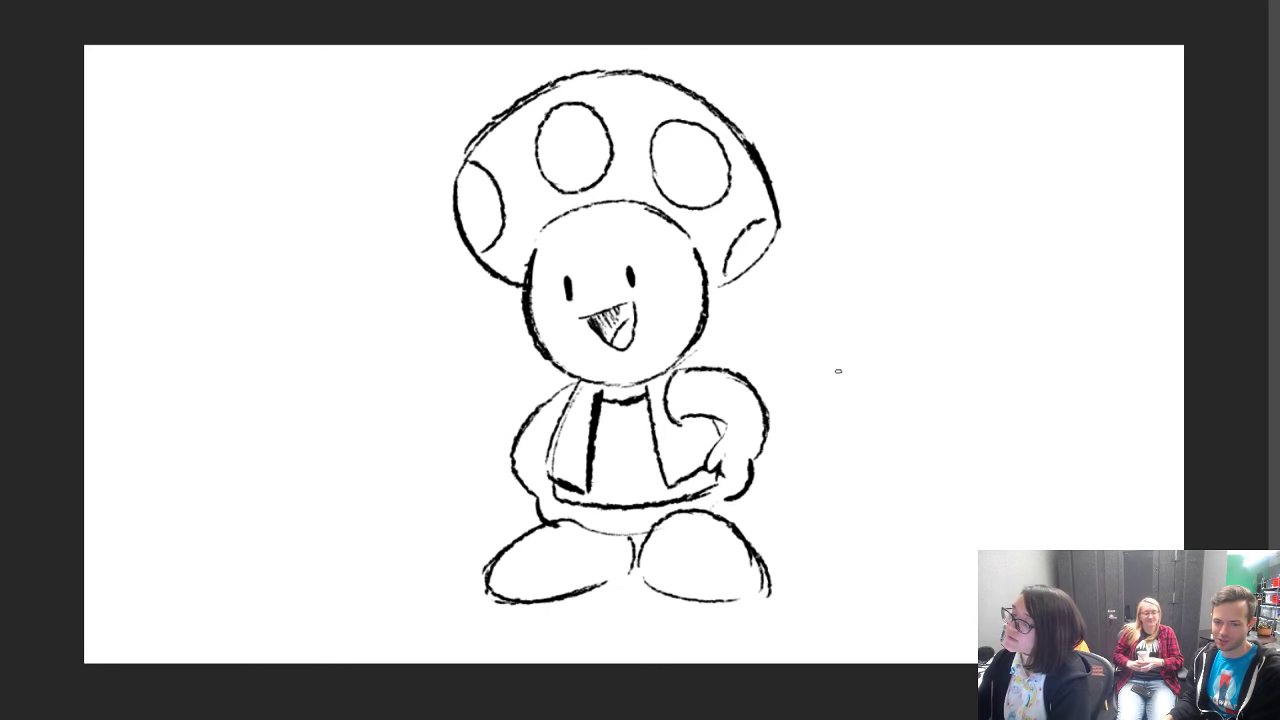
key(e)
drag(722, 535, 751, 571)
key(b)
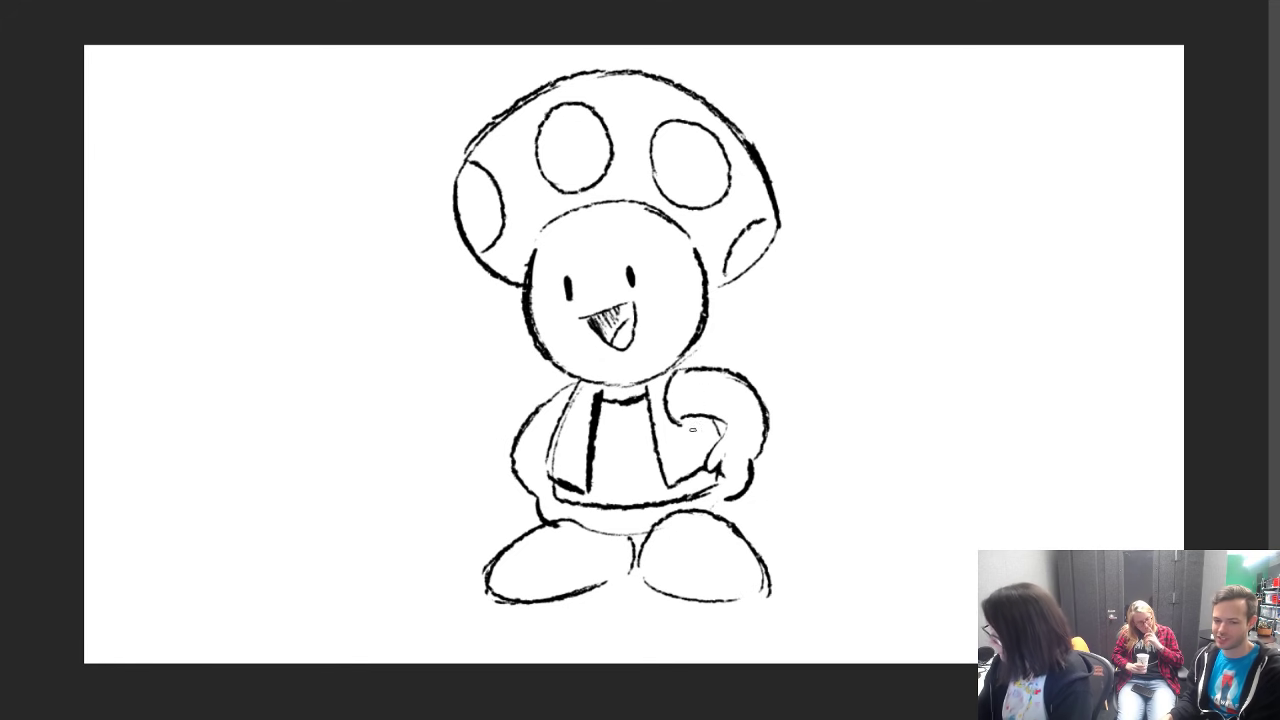
Step: Darken the curved underside of the body between the vest hem and the shoes
right_click(706, 505)
click(638, 500)
mouse_move(563, 508)
mouse_down()
mouse_move(588, 532)
mouse_move(718, 510)
mouse_move(720, 497)
mouse_up()
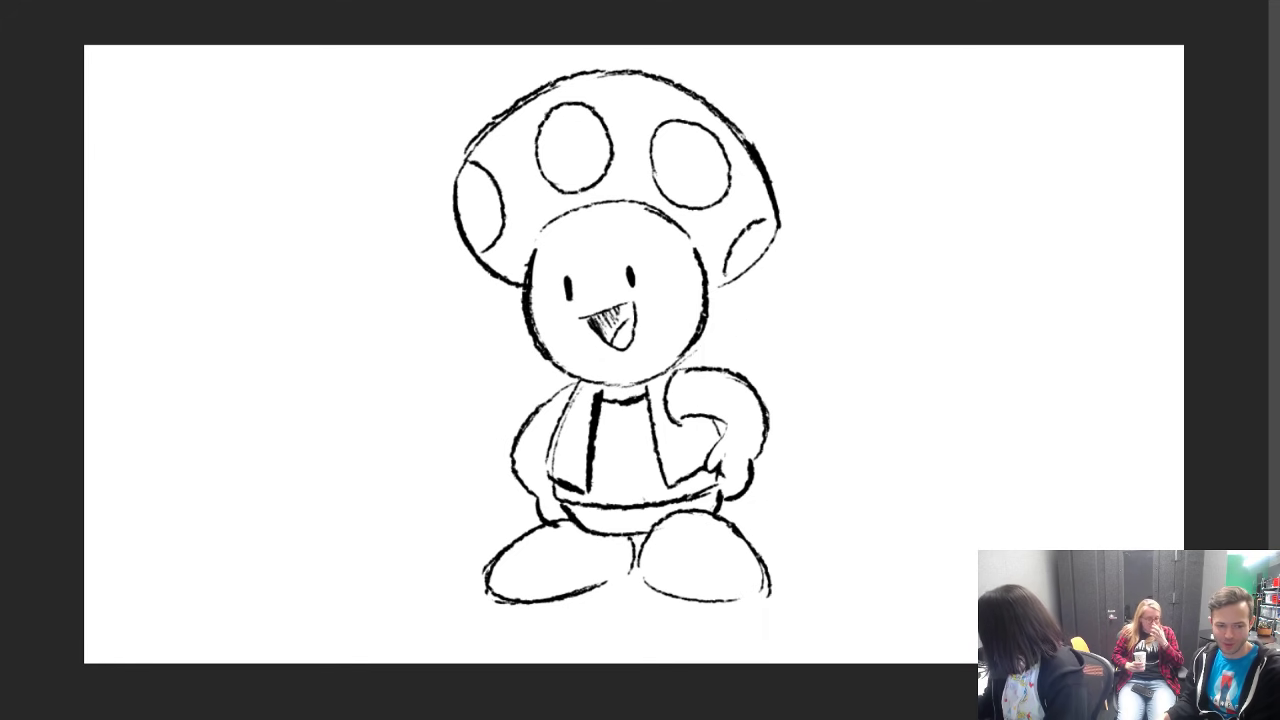
Step: Fill the face with flat peach, starting with the Birch Brush at 25 px and enlarging it to 118 px
right_click(678, 298)
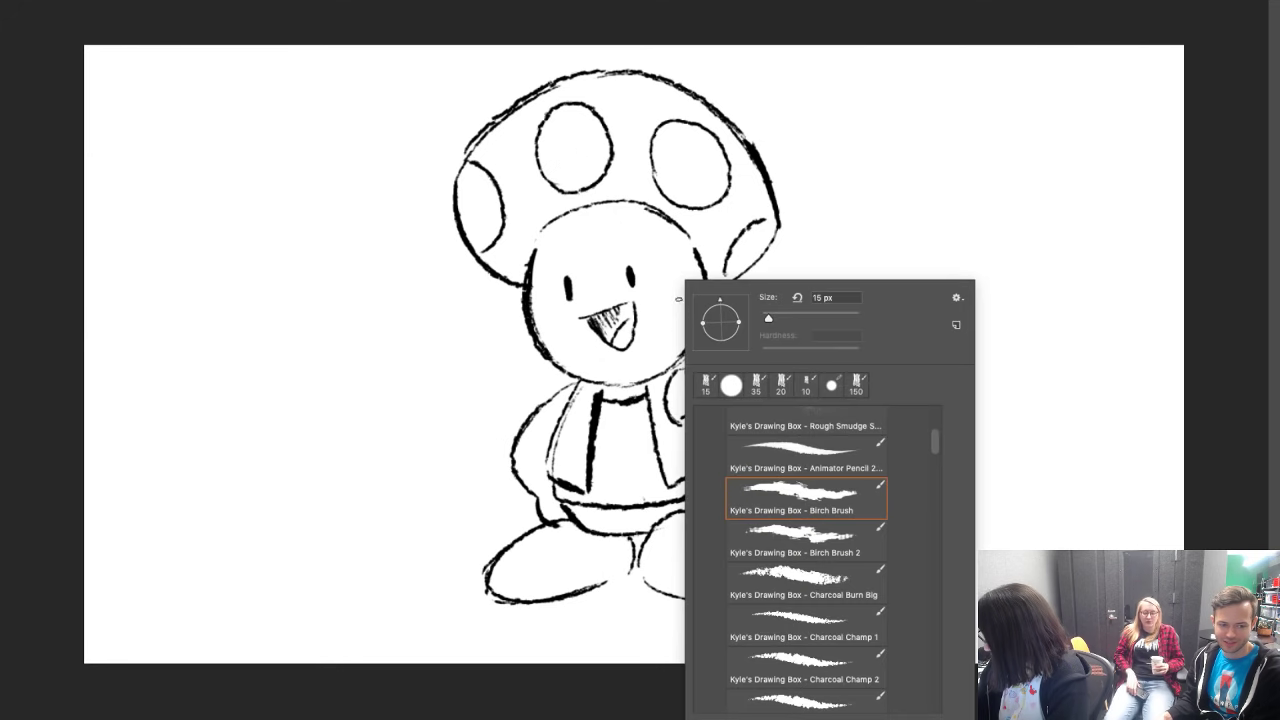
drag(797, 318, 777, 315)
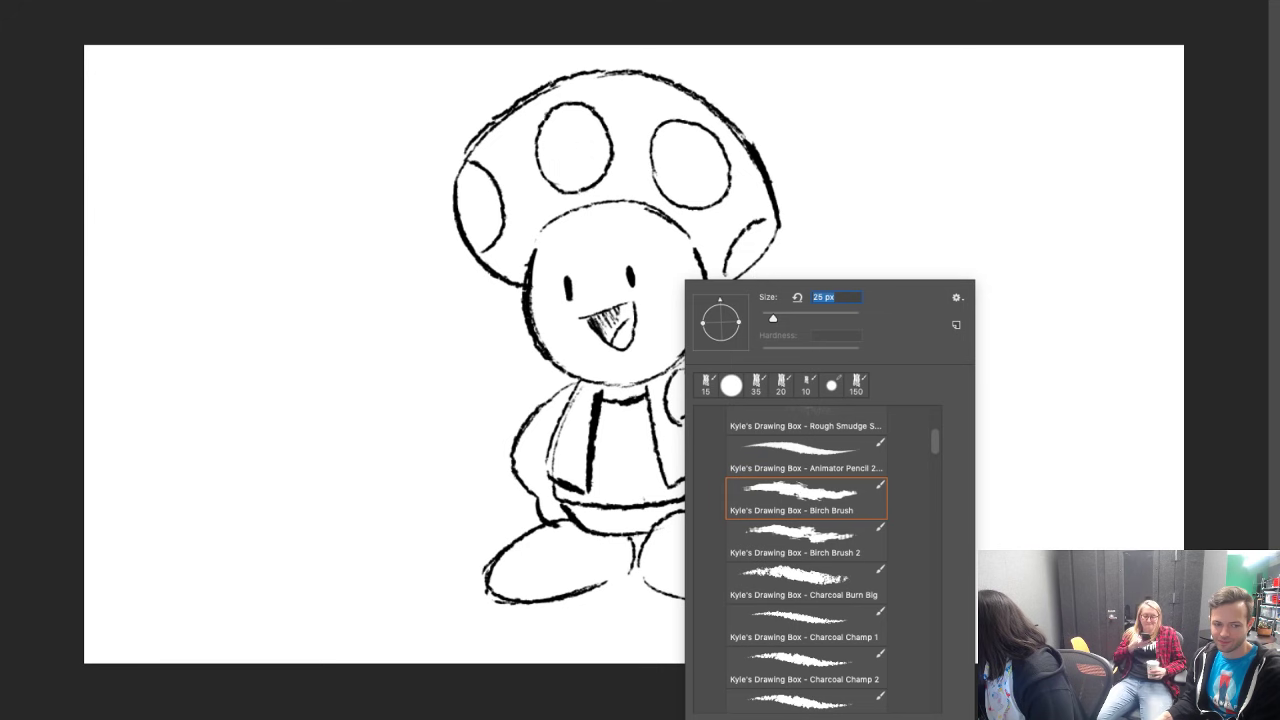
key(Return)
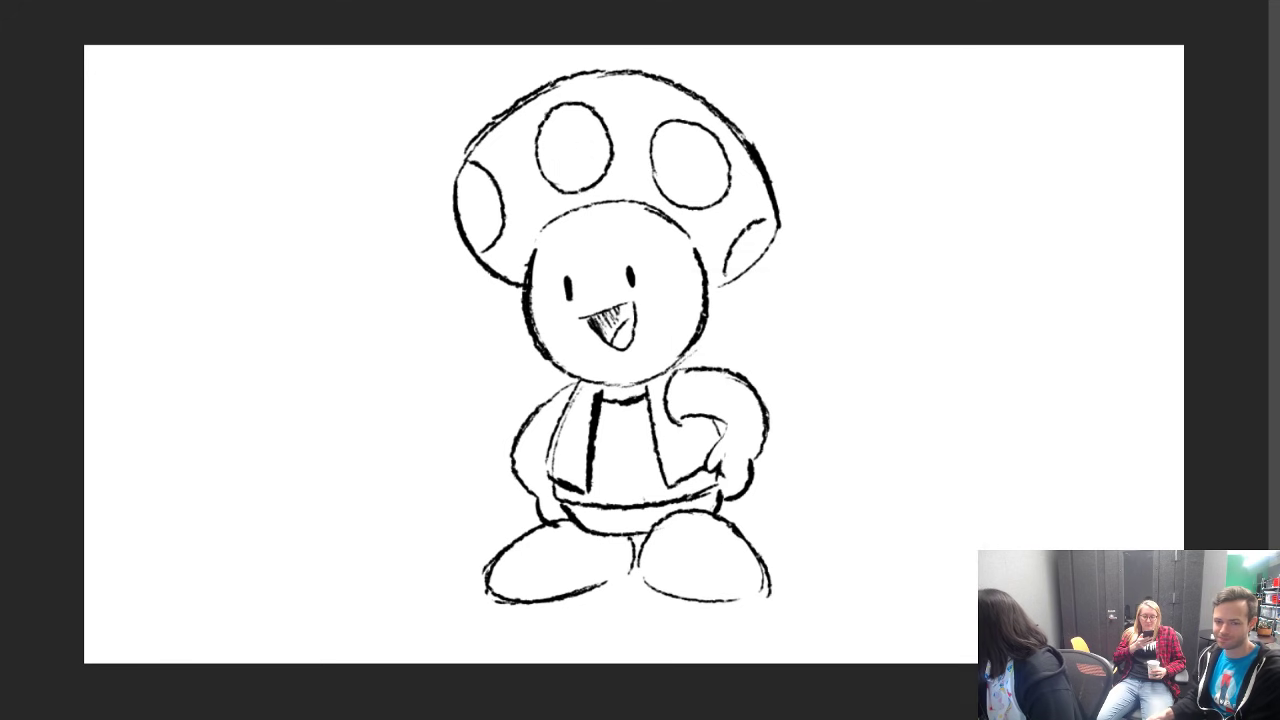
mouse_move(557, 232)
mouse_down()
mouse_move(578, 358)
mouse_move(560, 307)
mouse_up()
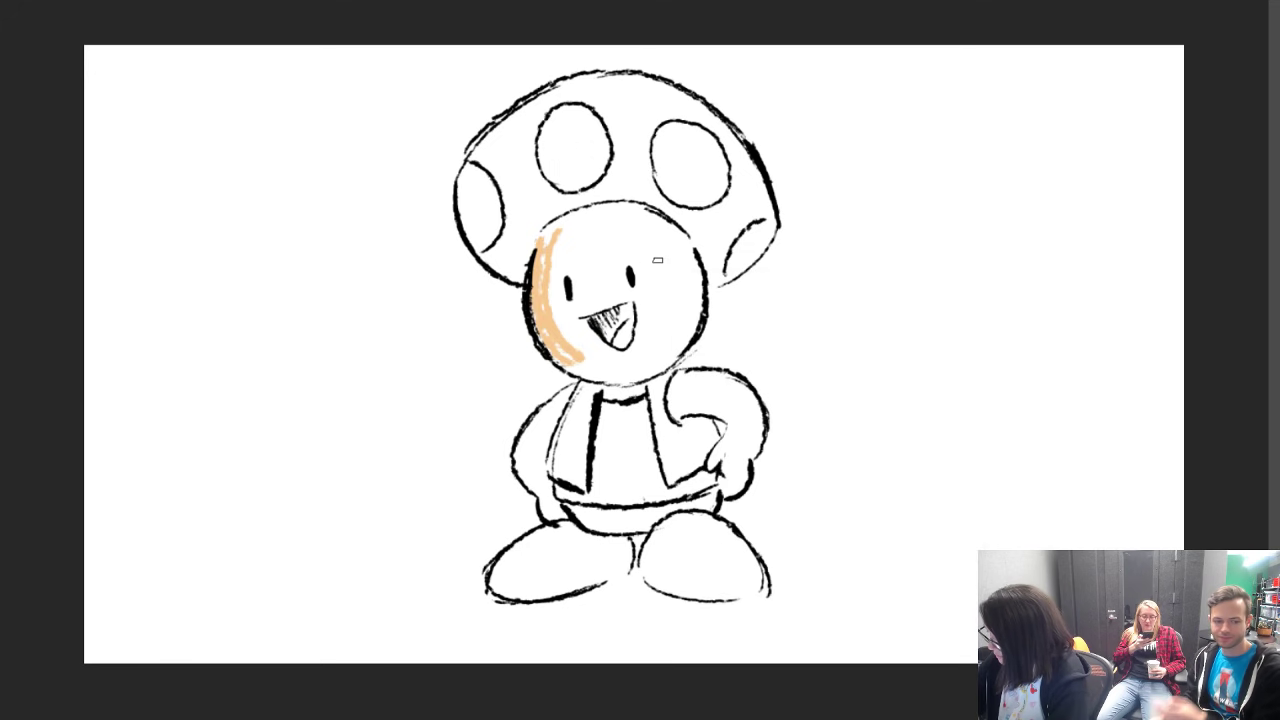
right_click(622, 262)
click(753, 309)
key(Return)
mouse_move(583, 237)
mouse_down()
mouse_move(604, 364)
mouse_move(576, 238)
mouse_move(616, 360)
mouse_move(583, 328)
mouse_move(613, 368)
mouse_move(643, 322)
mouse_move(648, 358)
mouse_move(632, 367)
mouse_move(660, 262)
mouse_move(660, 341)
mouse_move(656, 243)
mouse_move(567, 234)
mouse_move(628, 314)
mouse_move(606, 253)
mouse_move(573, 275)
mouse_move(561, 245)
mouse_move(666, 243)
mouse_move(669, 328)
mouse_move(671, 247)
mouse_move(674, 326)
mouse_up()
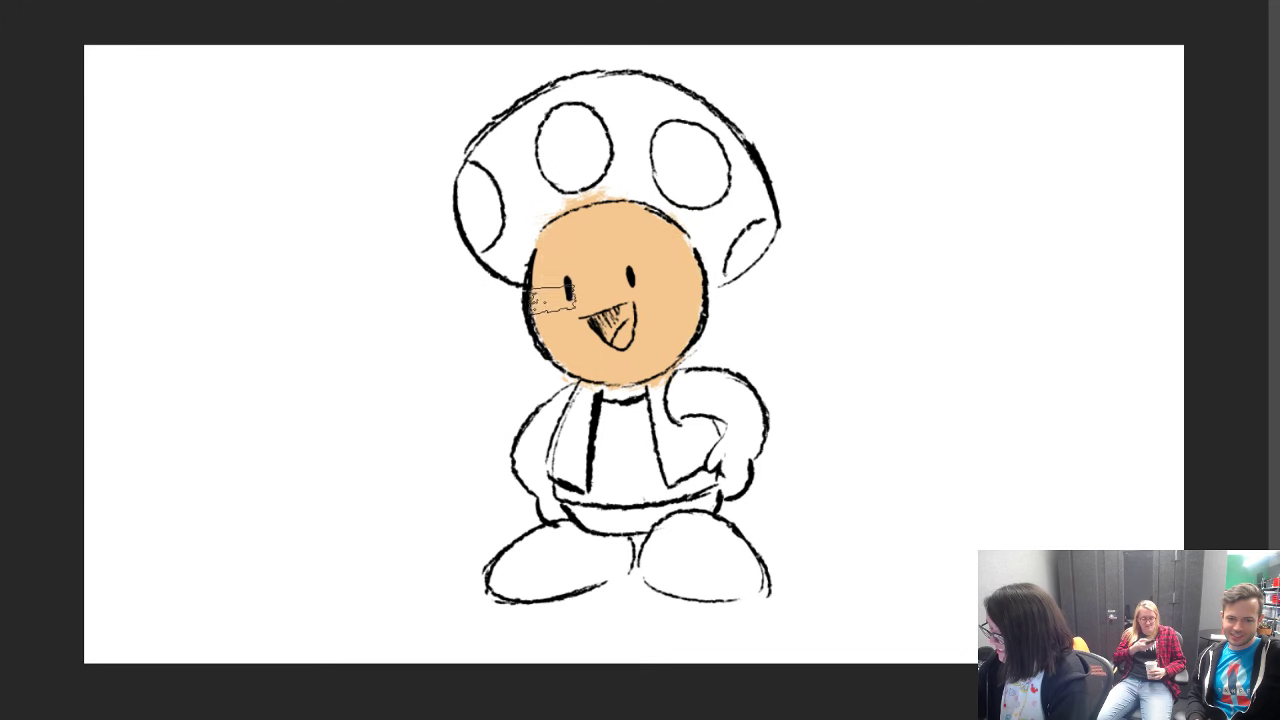
Step: Reduce the brush size and fill both arms, the hands and the lower body with the same peach
right_click(651, 321)
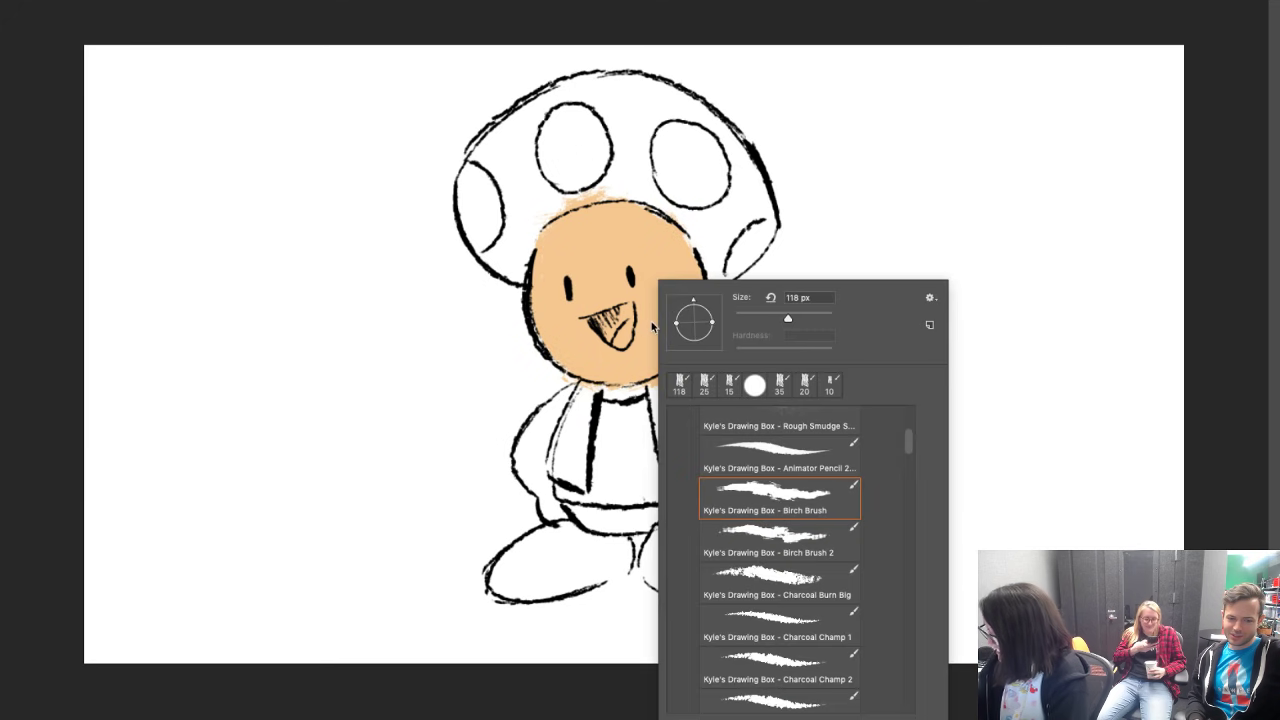
drag(790, 319, 773, 319)
click(542, 484)
mouse_move(543, 496)
mouse_down()
mouse_move(545, 432)
mouse_move(540, 446)
mouse_move(567, 407)
mouse_move(623, 372)
mouse_move(615, 391)
mouse_move(666, 386)
mouse_move(685, 406)
mouse_move(684, 388)
mouse_move(708, 428)
mouse_up()
mouse_move(565, 515)
mouse_down()
mouse_move(642, 519)
mouse_move(705, 499)
mouse_move(724, 436)
mouse_move(718, 484)
mouse_move(749, 437)
mouse_move(699, 385)
mouse_move(705, 408)
mouse_move(705, 390)
mouse_move(733, 426)
mouse_up()
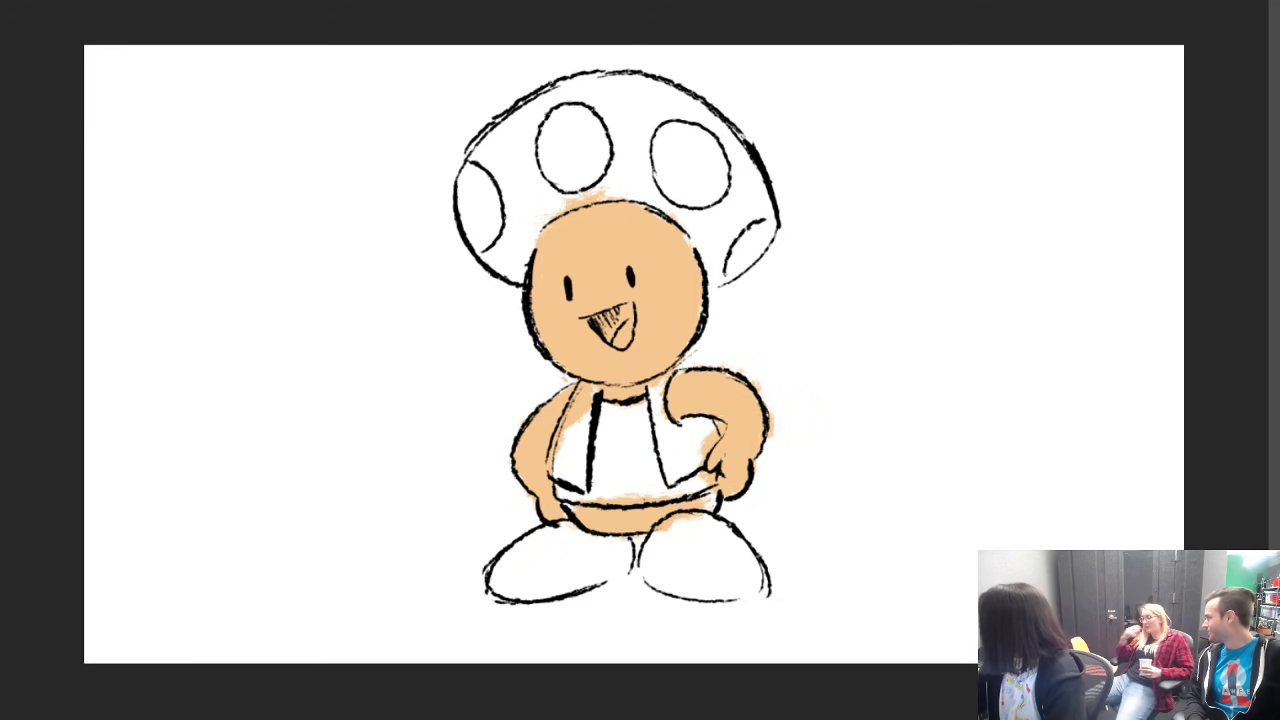
Step: Paint the mushroom cap red with dark red shading, and its spots white with light blue shading on the shadow side
mouse_move(494, 252)
mouse_down()
mouse_move(521, 229)
mouse_move(546, 236)
mouse_move(535, 215)
mouse_move(625, 204)
mouse_move(685, 213)
mouse_move(672, 217)
mouse_move(706, 242)
mouse_move(688, 236)
mouse_move(712, 278)
mouse_move(690, 228)
mouse_move(659, 205)
mouse_move(706, 241)
mouse_move(714, 208)
mouse_move(724, 231)
mouse_move(762, 205)
mouse_move(735, 157)
mouse_move(615, 95)
mouse_move(485, 150)
mouse_move(635, 101)
mouse_move(583, 88)
mouse_move(721, 196)
mouse_move(525, 163)
mouse_move(510, 220)
mouse_move(497, 191)
mouse_move(519, 138)
mouse_move(544, 170)
mouse_move(618, 168)
mouse_move(635, 118)
mouse_move(690, 179)
mouse_move(735, 199)
mouse_move(745, 182)
mouse_move(592, 82)
mouse_up()
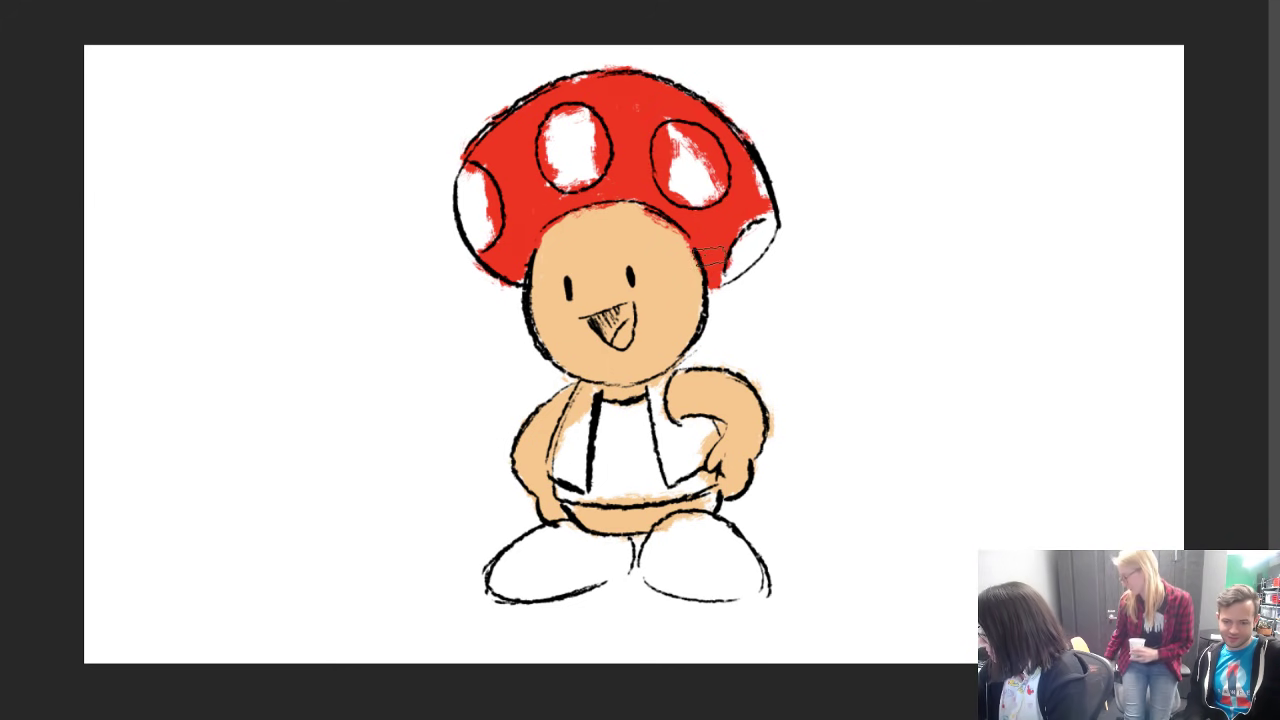
mouse_move(728, 252)
mouse_down()
mouse_move(746, 202)
mouse_move(764, 203)
mouse_move(672, 210)
mouse_move(729, 186)
mouse_move(687, 217)
mouse_move(703, 250)
mouse_move(699, 217)
mouse_up()
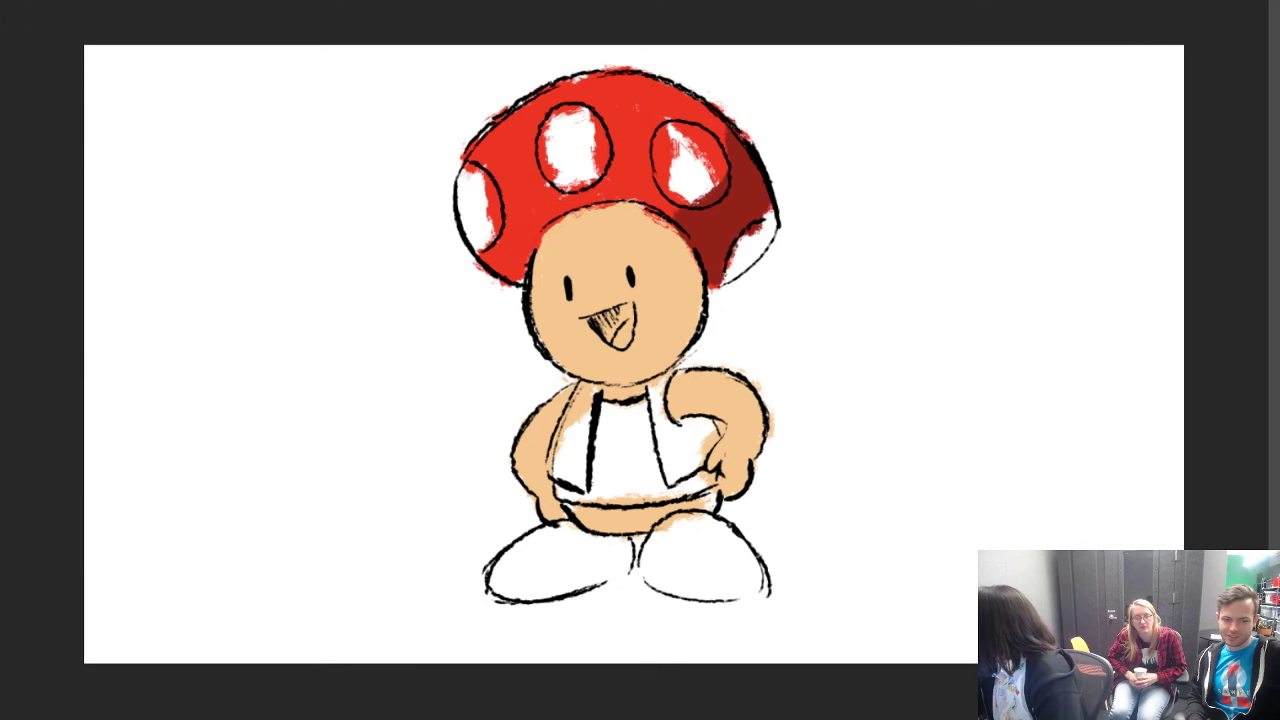
drag(474, 223, 568, 118)
mouse_move(680, 140)
mouse_down()
mouse_move(714, 163)
mouse_move(694, 166)
mouse_move(707, 168)
mouse_move(709, 198)
mouse_up()
drag(724, 270, 775, 212)
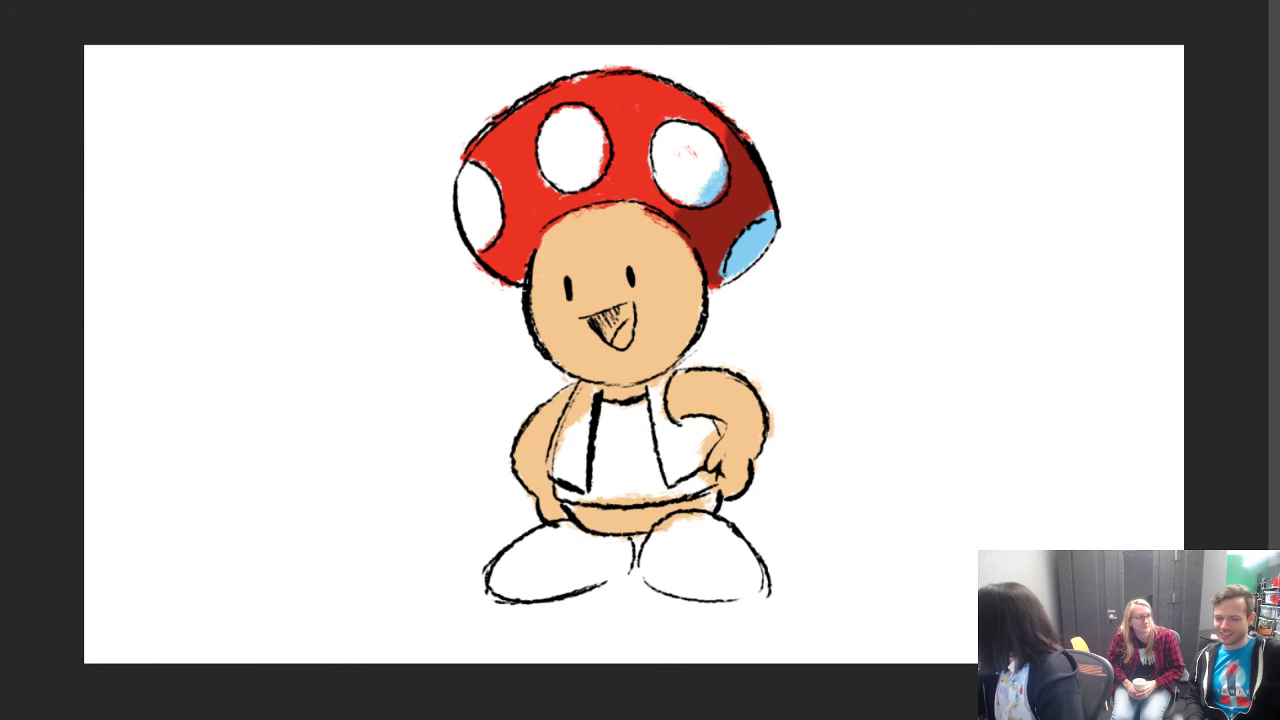
Step: Reduce the brush to 35 px and paint the mouth dark red with a pink tongue, undoing the oversized red fill
mouse_move(600, 322)
mouse_down()
mouse_move(624, 330)
mouse_move(628, 308)
mouse_up()
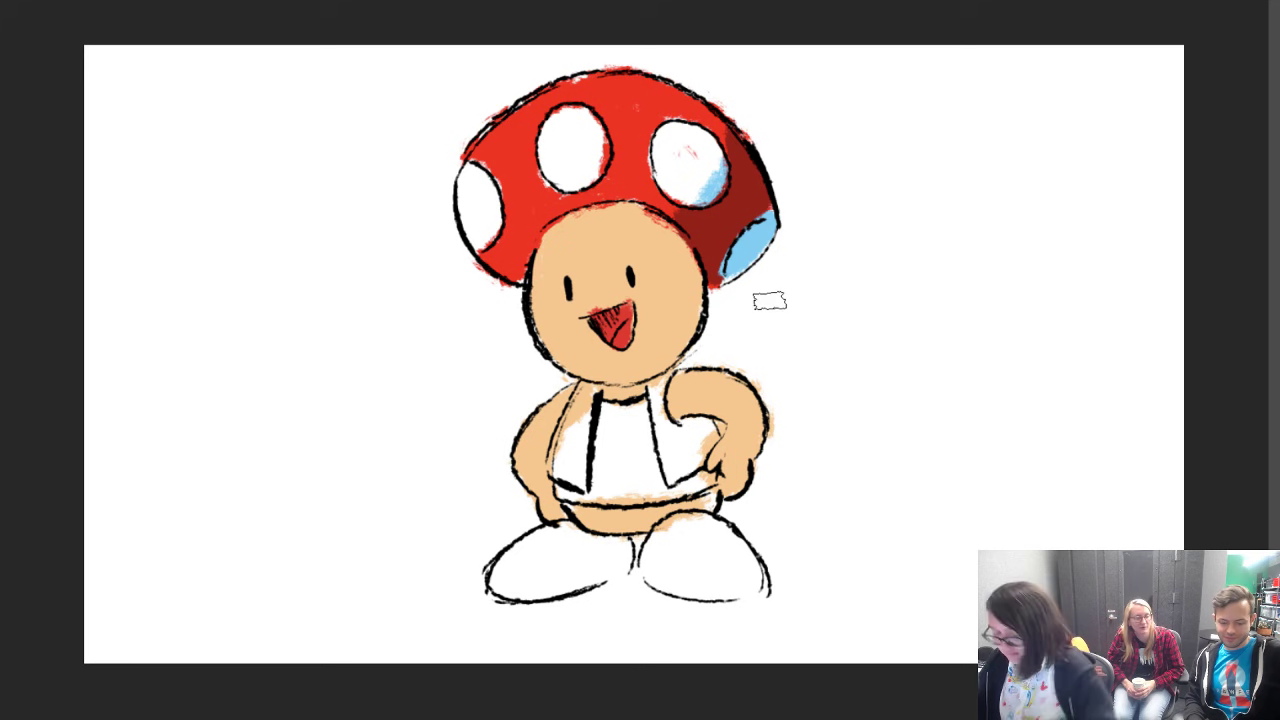
key(ctrl+z)
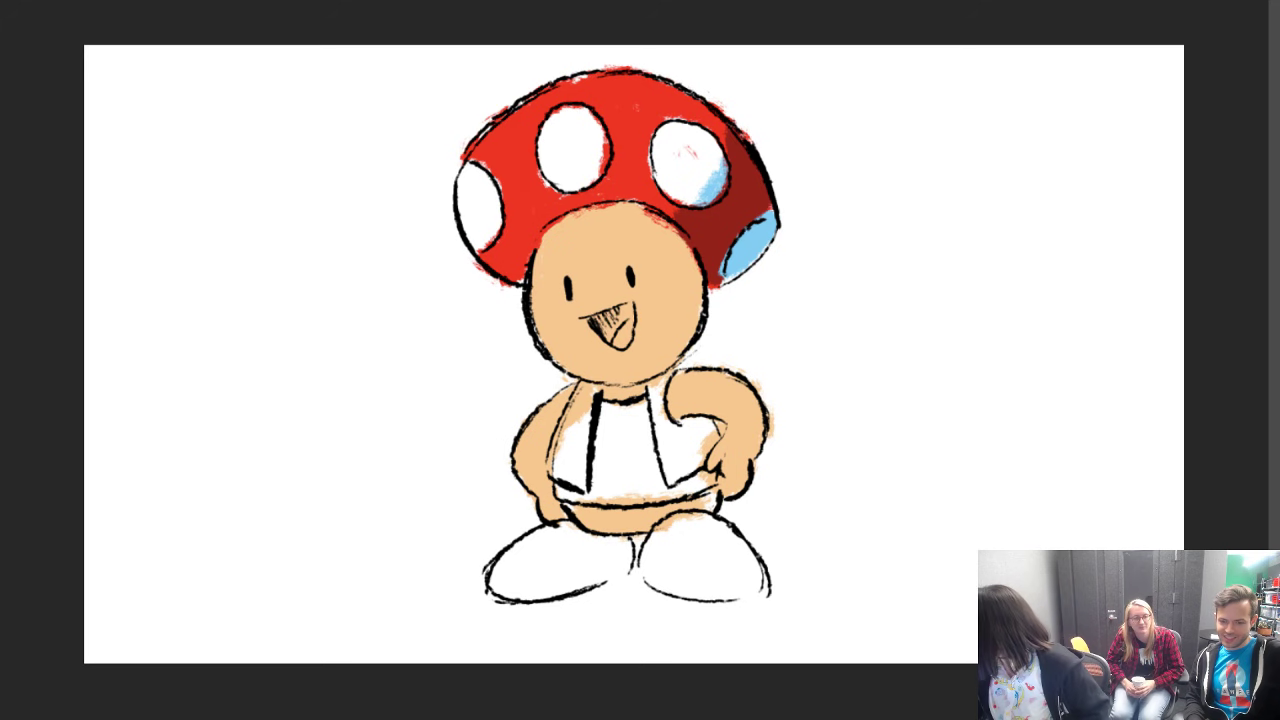
right_click(630, 278)
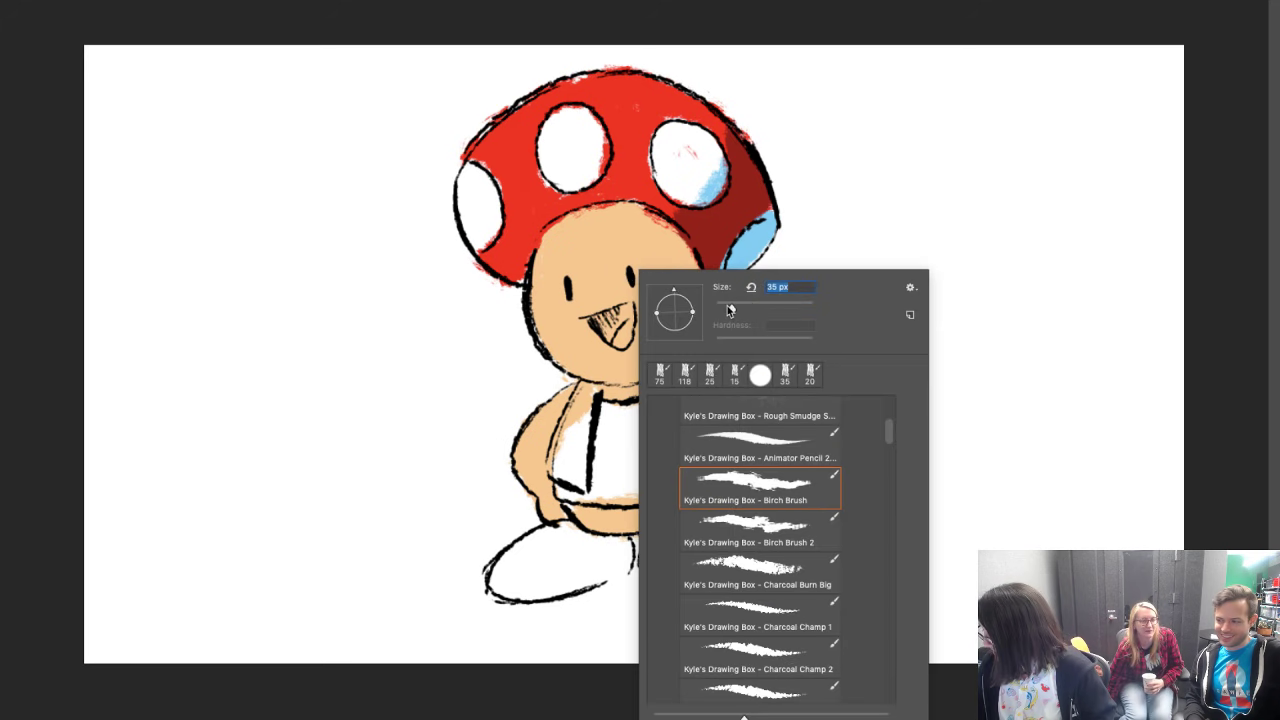
mouse_move(594, 320)
mouse_down()
mouse_move(606, 332)
mouse_move(628, 310)
mouse_move(612, 314)
mouse_up()
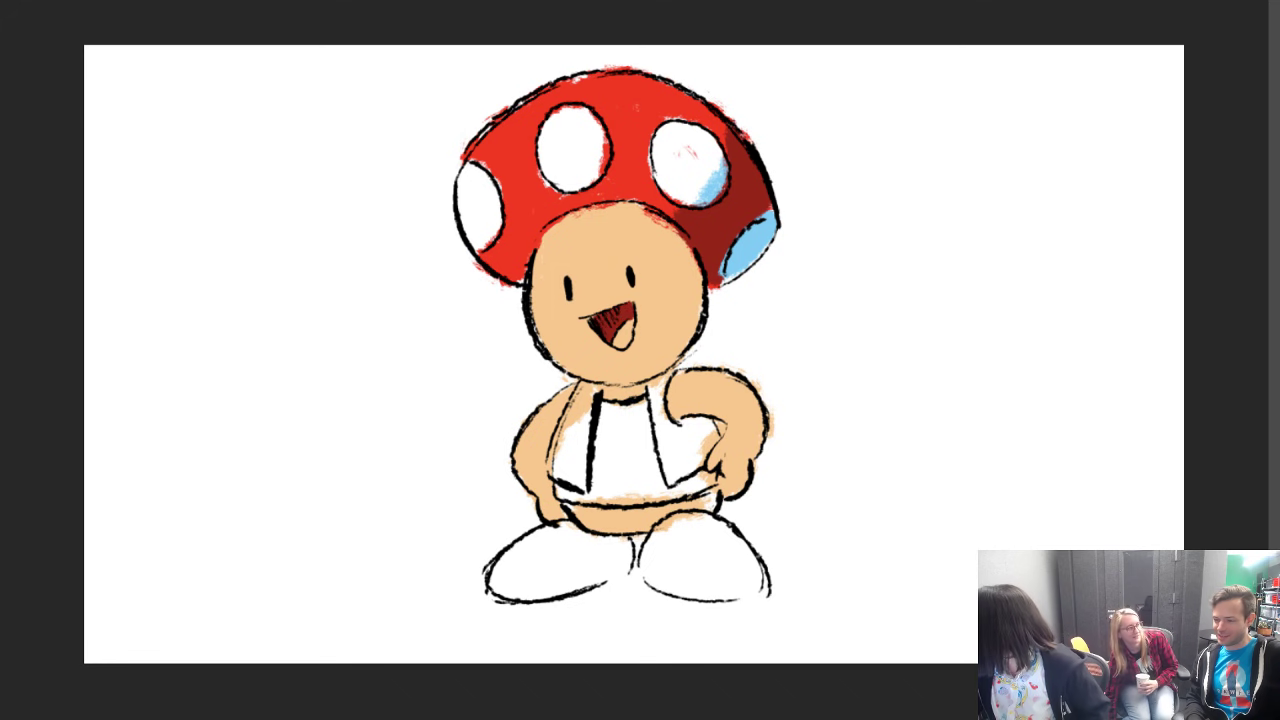
mouse_move(634, 328)
mouse_down()
mouse_move(618, 340)
mouse_move(626, 316)
mouse_up()
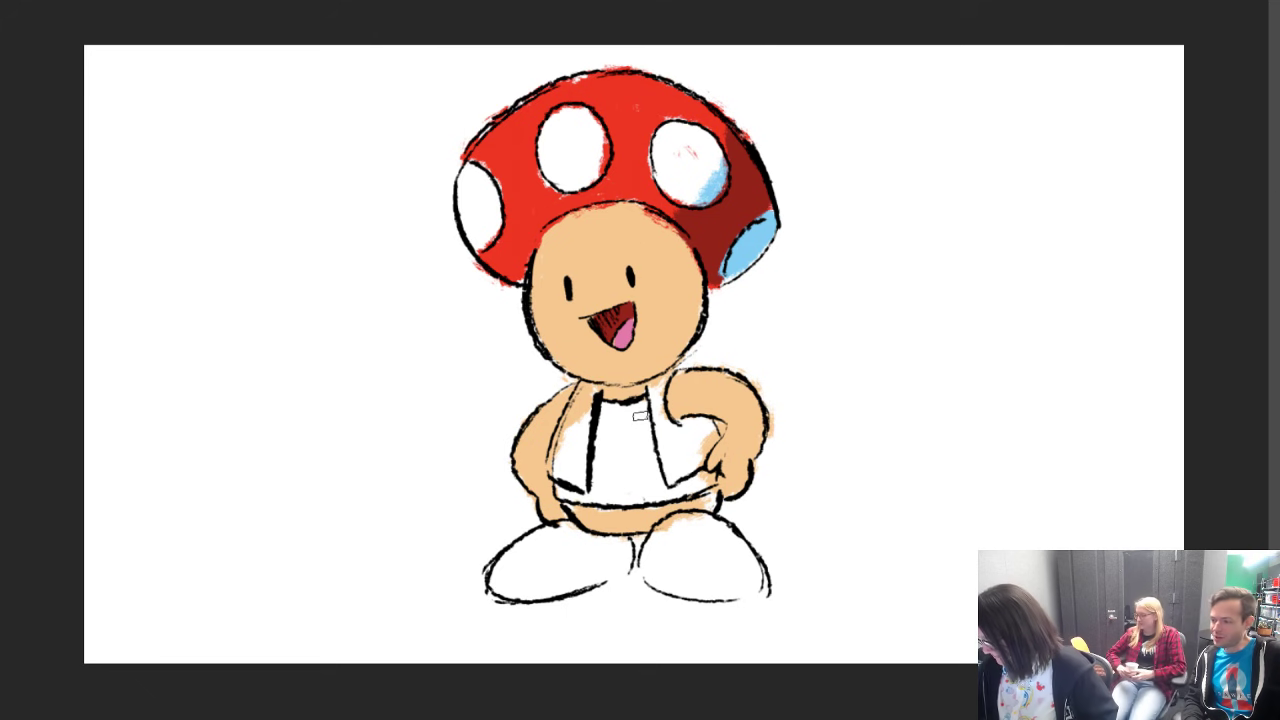
Step: Shade the white shirt in light blue, and the face and both arms in orange along their shadow sides
mouse_move(662, 424)
mouse_down()
mouse_move(640, 498)
mouse_move(655, 483)
mouse_up()
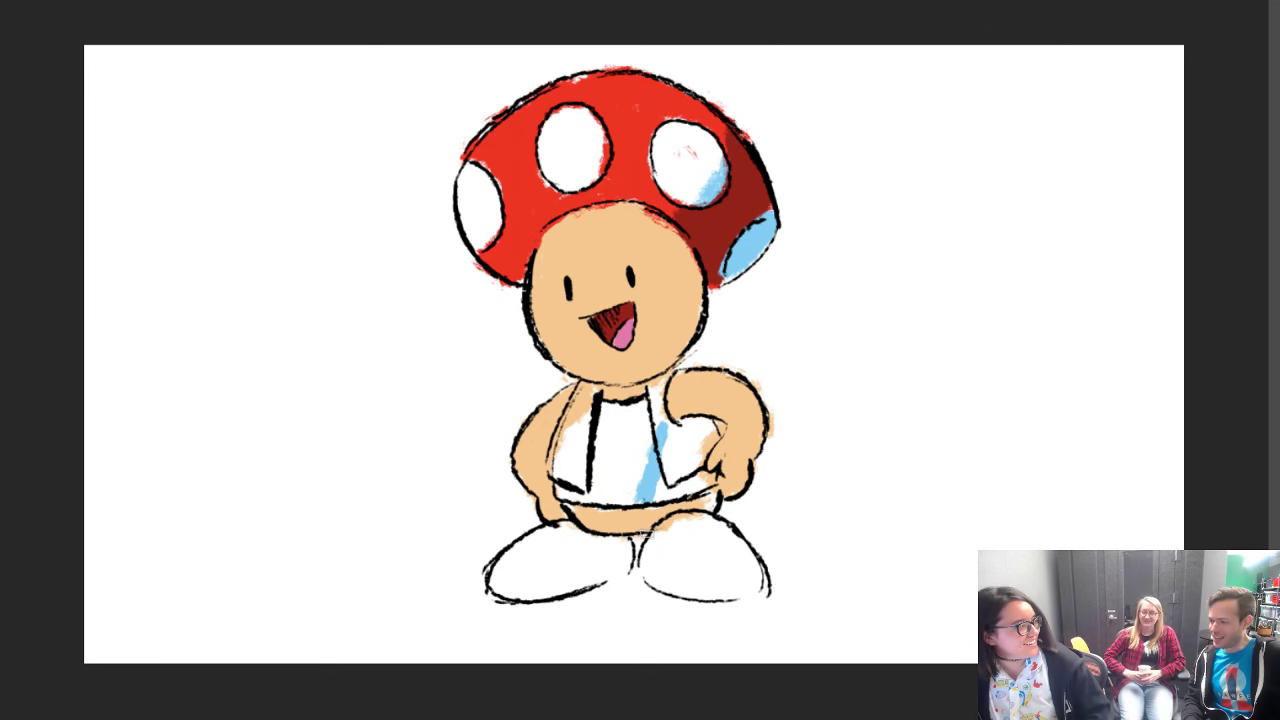
mouse_move(674, 506)
mouse_down()
mouse_move(662, 468)
mouse_move(668, 498)
mouse_move(684, 486)
mouse_up()
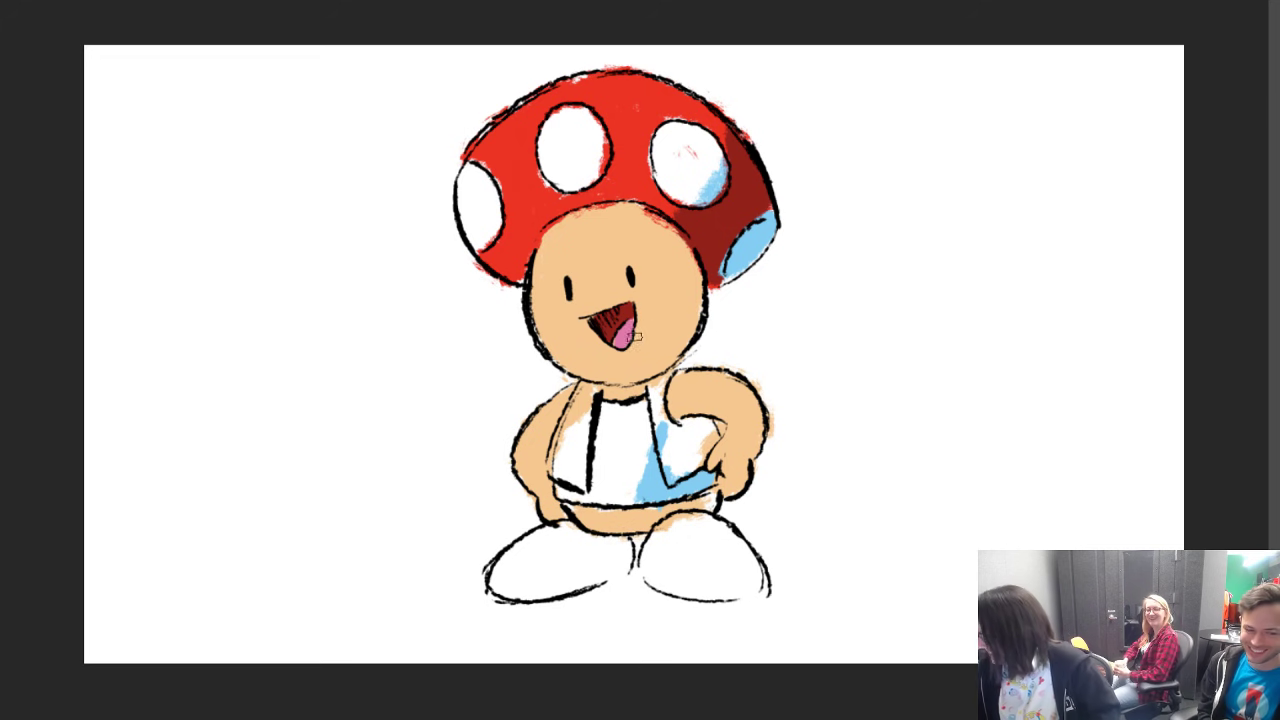
mouse_move(656, 375)
mouse_down()
mouse_move(680, 350)
mouse_move(678, 238)
mouse_up()
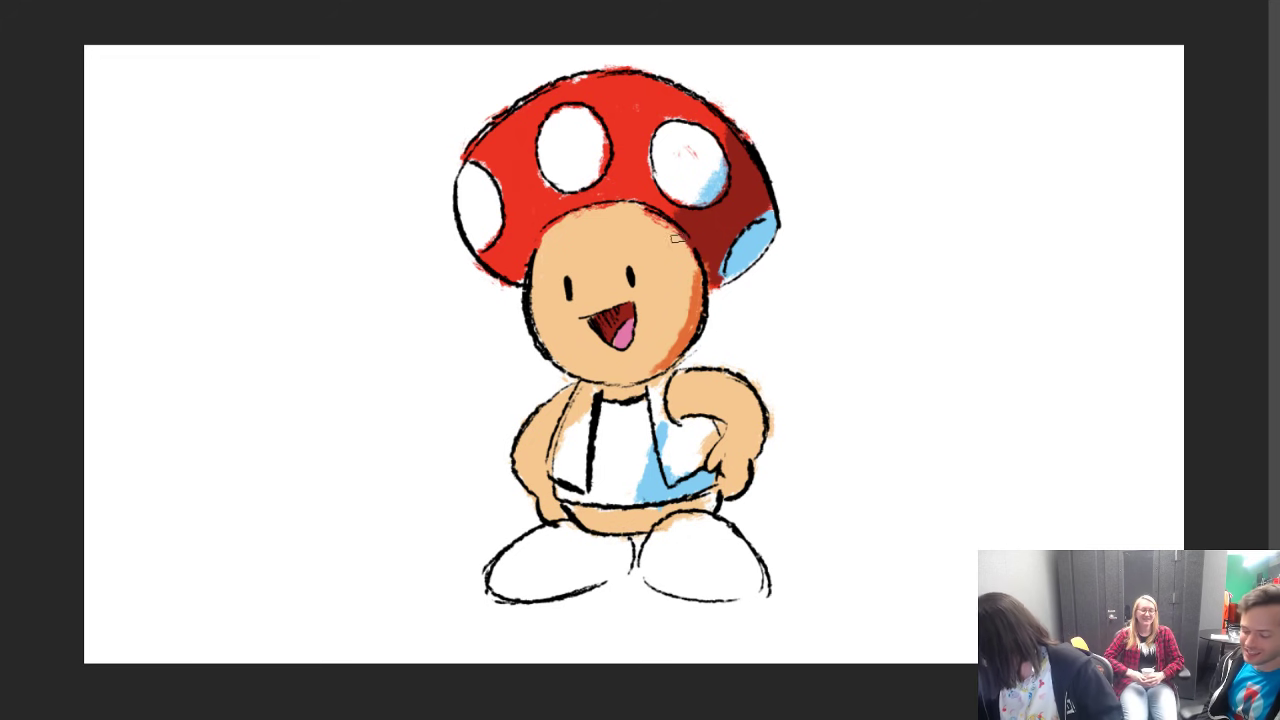
mouse_move(722, 388)
mouse_down()
mouse_move(755, 420)
mouse_move(740, 492)
mouse_move(743, 383)
mouse_up()
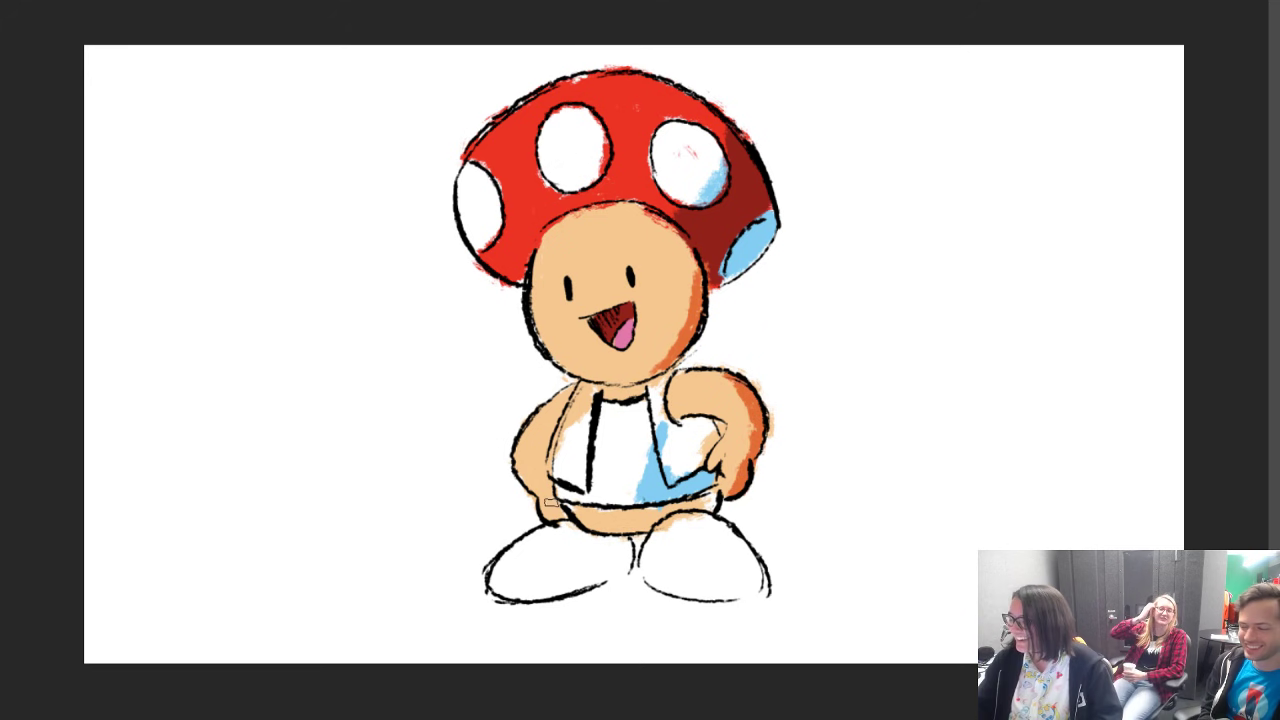
mouse_move(550, 503)
mouse_down()
mouse_move(545, 420)
mouse_move(550, 442)
mouse_up()
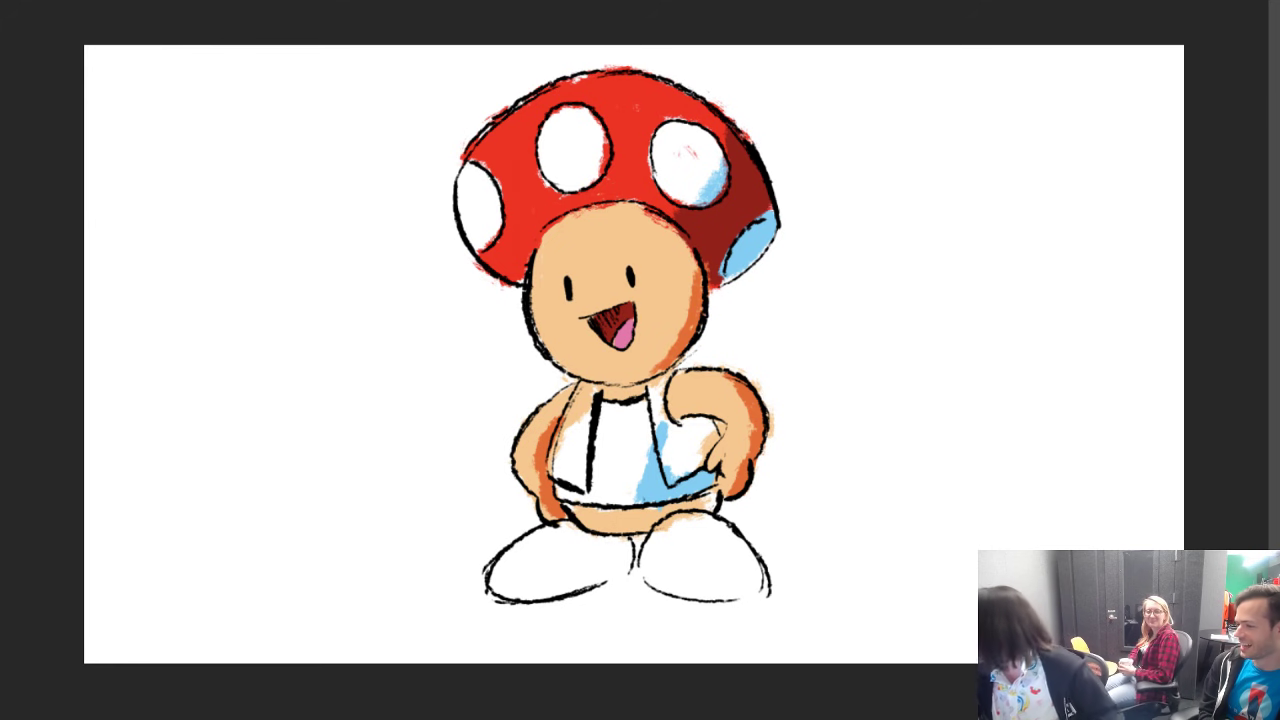
Step: Paint both vest panels blue and add dark navy shading beside the hand on the hip
mouse_move(563, 461)
mouse_down()
mouse_move(560, 480)
mouse_move(585, 390)
mouse_move(576, 475)
mouse_up()
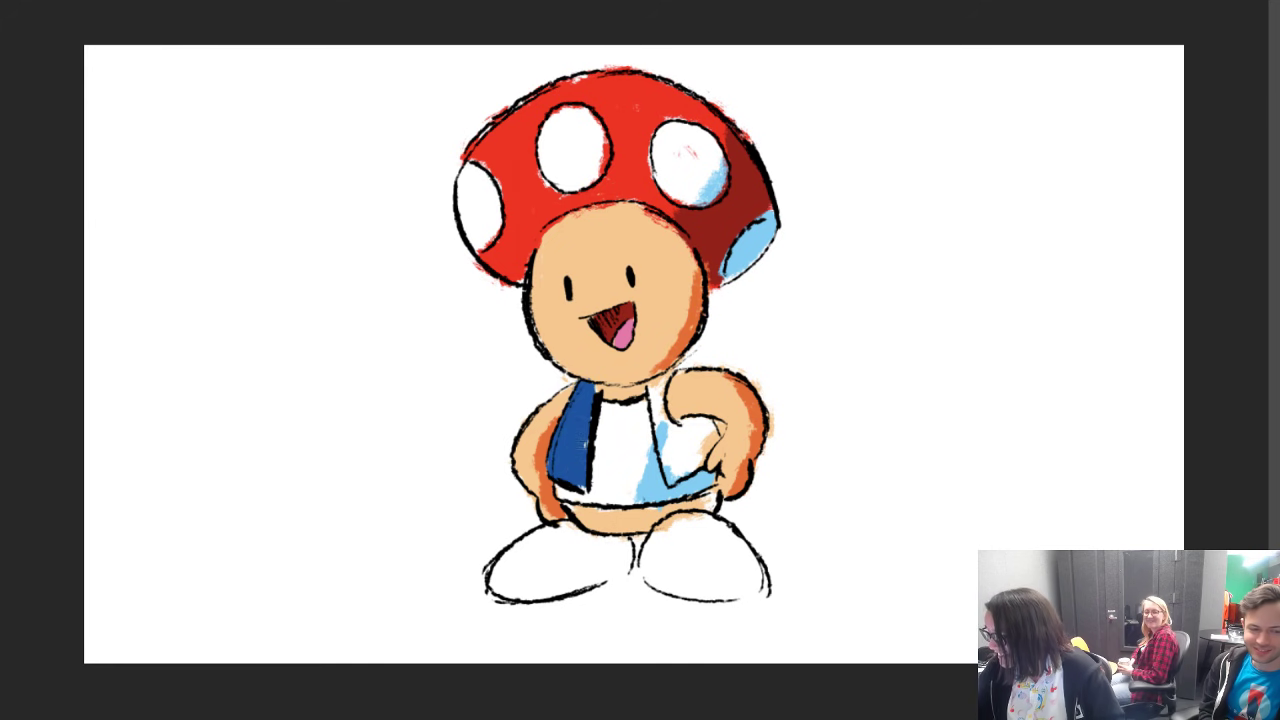
mouse_move(652, 390)
mouse_down()
mouse_move(668, 477)
mouse_move(699, 459)
mouse_move(708, 433)
mouse_move(683, 435)
mouse_move(695, 438)
mouse_move(677, 462)
mouse_move(655, 415)
mouse_move(658, 405)
mouse_move(668, 435)
mouse_move(660, 380)
mouse_move(673, 370)
mouse_move(714, 436)
mouse_up()
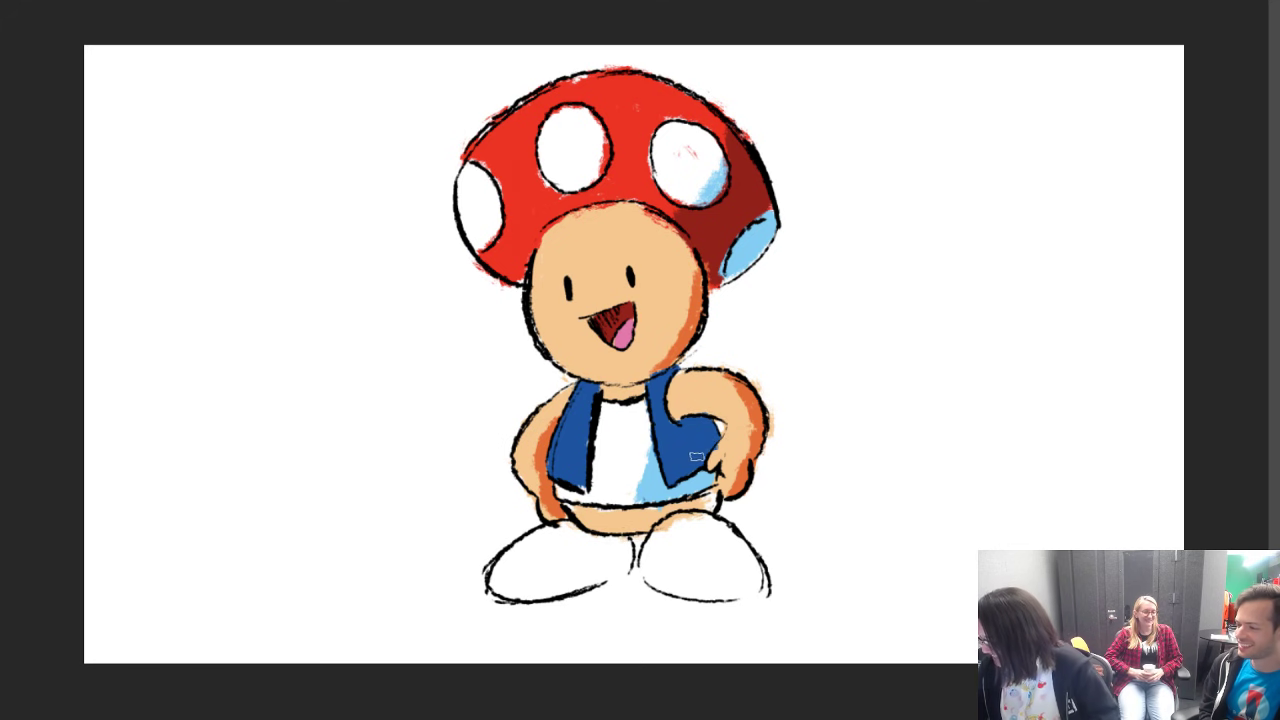
mouse_move(691, 469)
mouse_down()
mouse_move(692, 430)
mouse_move(698, 450)
mouse_move(718, 425)
mouse_up()
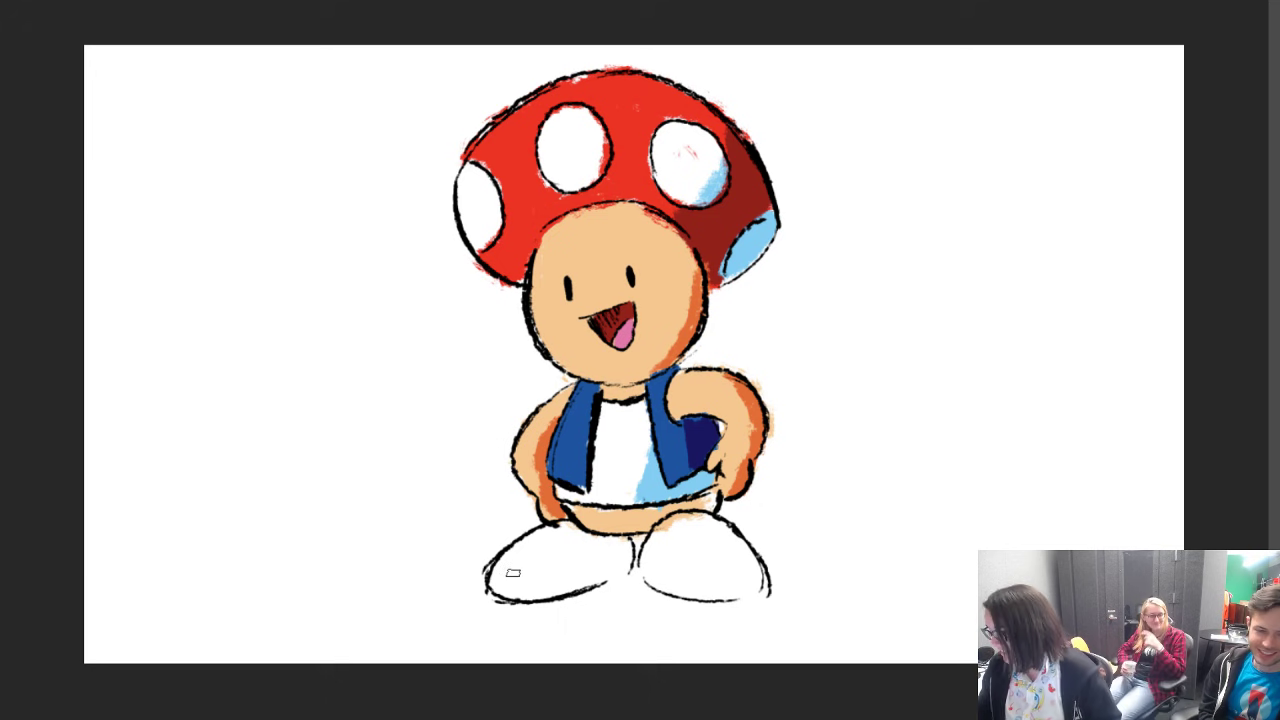
Step: Paint both shoes red and add dark red shading on their shadow sides, undoing stray strokes
mouse_move(494, 584)
mouse_down()
mouse_move(556, 522)
mouse_move(565, 528)
mouse_up()
key(ctrl+z)
mouse_move(490, 583)
mouse_down()
mouse_move(535, 586)
mouse_move(602, 540)
mouse_move(530, 544)
mouse_move(565, 527)
mouse_move(626, 545)
mouse_move(561, 591)
mouse_move(521, 562)
mouse_move(544, 545)
mouse_move(529, 585)
mouse_move(581, 547)
mouse_move(583, 574)
mouse_move(622, 547)
mouse_move(567, 540)
mouse_move(568, 580)
mouse_move(650, 569)
mouse_move(694, 516)
mouse_move(745, 554)
mouse_move(747, 589)
mouse_move(643, 578)
mouse_move(661, 536)
mouse_move(683, 550)
mouse_move(683, 580)
mouse_move(730, 555)
mouse_move(734, 578)
mouse_move(659, 582)
mouse_move(719, 586)
mouse_move(747, 559)
mouse_move(731, 596)
mouse_move(720, 594)
mouse_move(747, 565)
mouse_up()
key(ctrl+z)
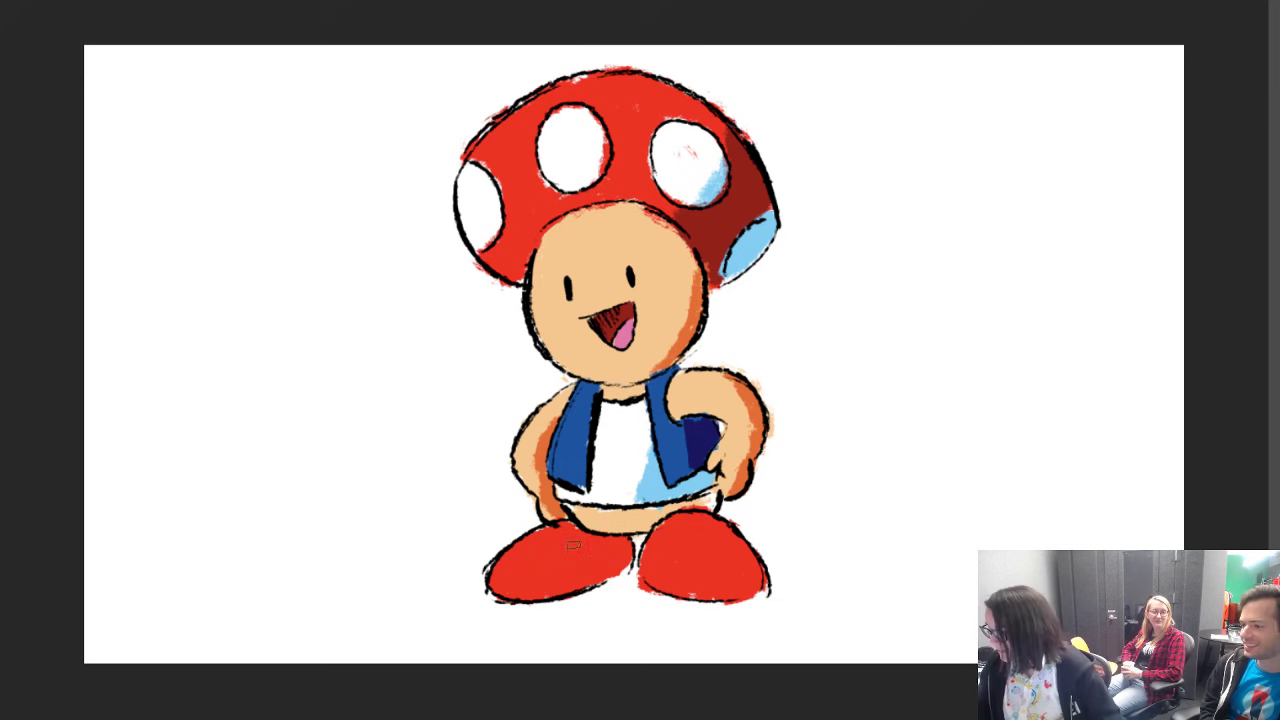
mouse_move(537, 534)
mouse_down()
mouse_move(562, 593)
mouse_move(565, 533)
mouse_move(588, 579)
mouse_move(605, 544)
mouse_up()
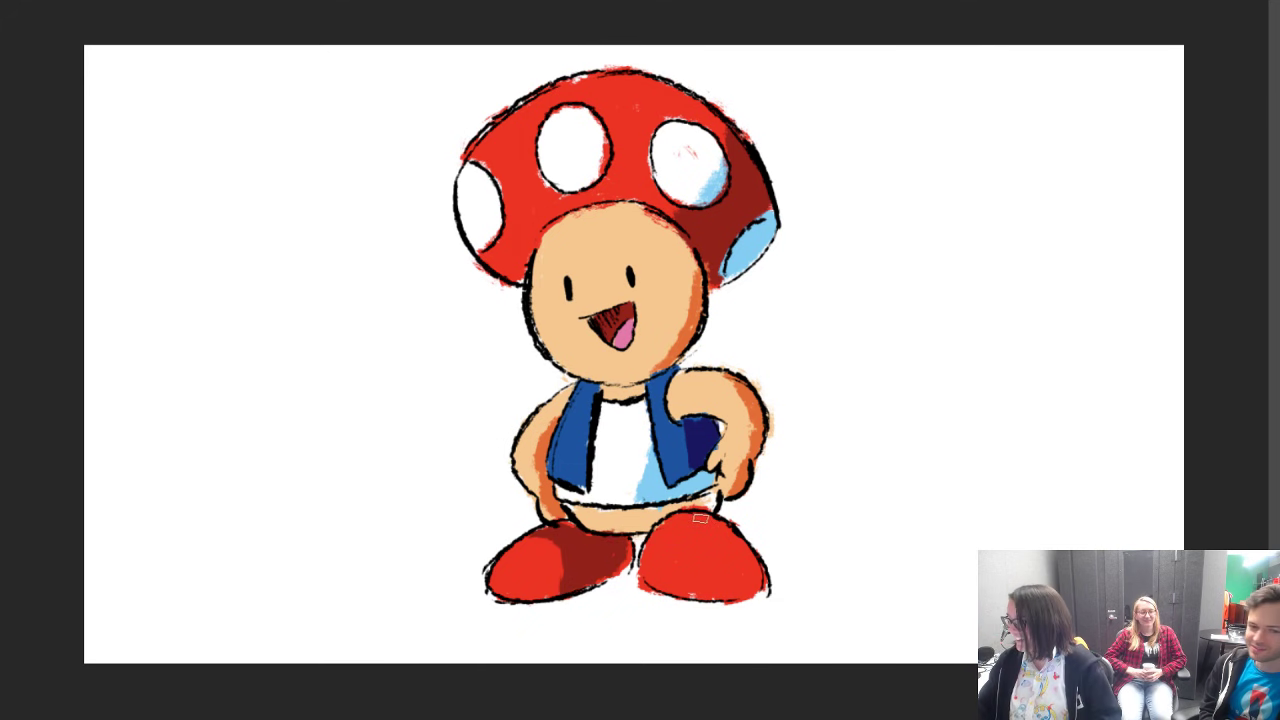
mouse_move(700, 518)
mouse_down()
mouse_move(730, 588)
mouse_move(722, 532)
mouse_move(753, 580)
mouse_move(750, 555)
mouse_move(734, 595)
mouse_move(726, 530)
mouse_move(704, 500)
mouse_up()
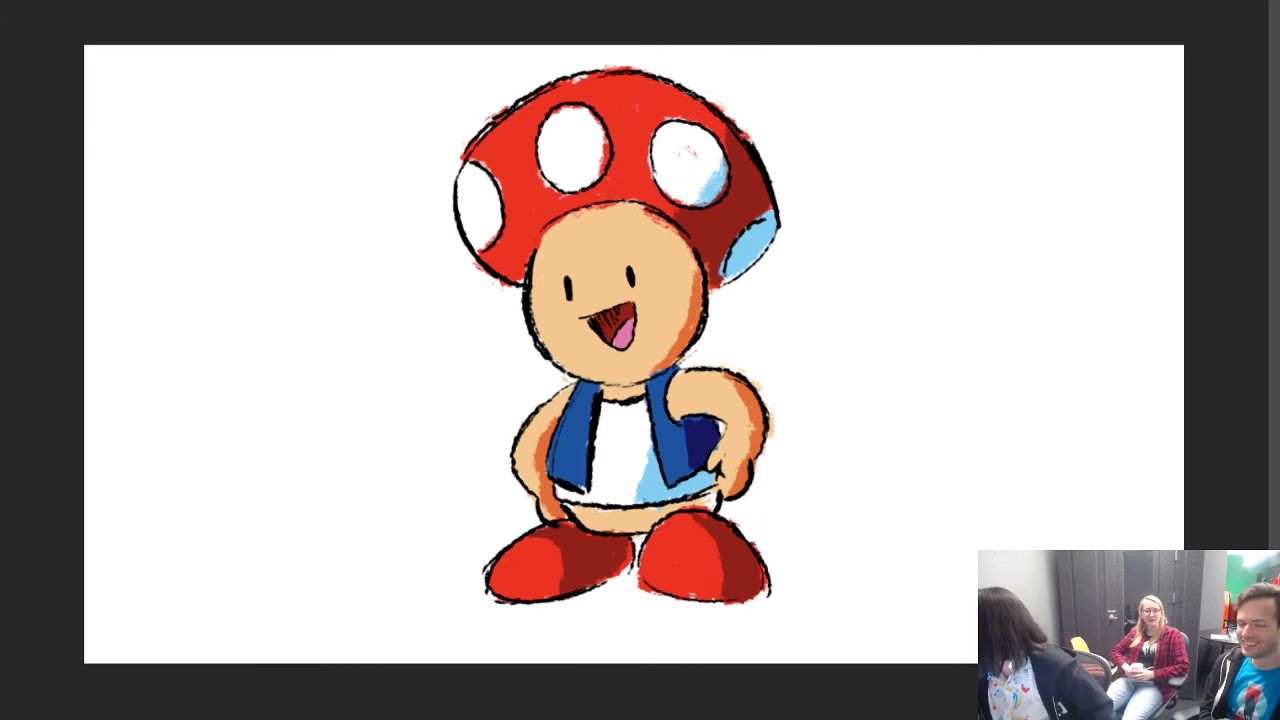
Step: Add orange shading to the lower body above the shoe and along the forehead under the cap's edge
drag(689, 500, 713, 506)
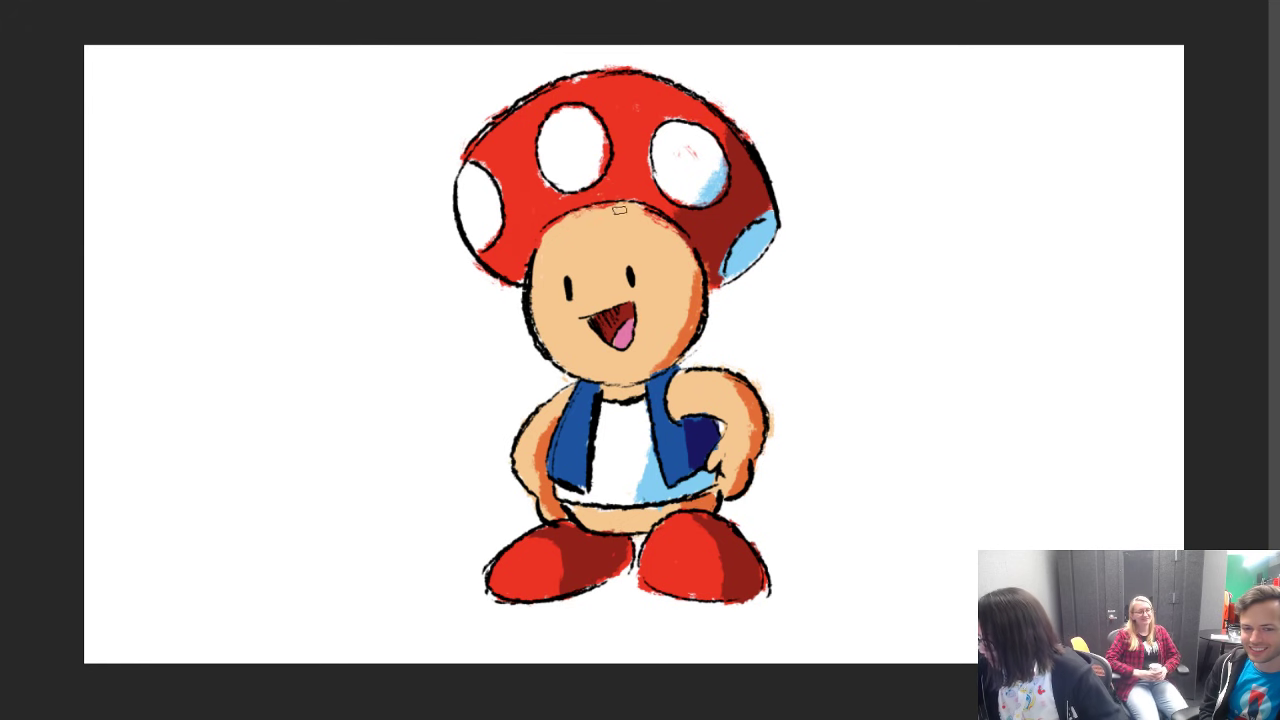
mouse_move(600, 208)
mouse_down()
mouse_move(671, 274)
mouse_move(636, 208)
mouse_move(691, 285)
mouse_up()
drag(665, 235, 682, 305)
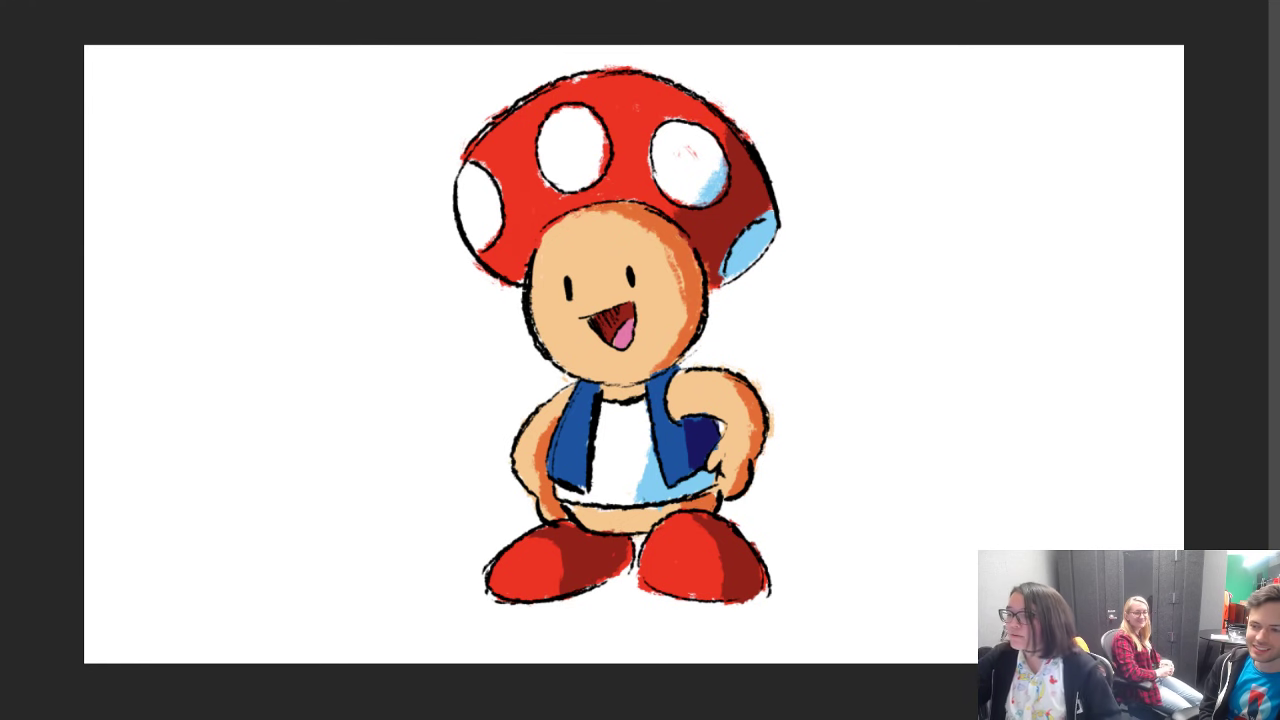
Step: Merge the mushroom character's outline and color layers into a single layer
key(v)
key(alt+bracketright)
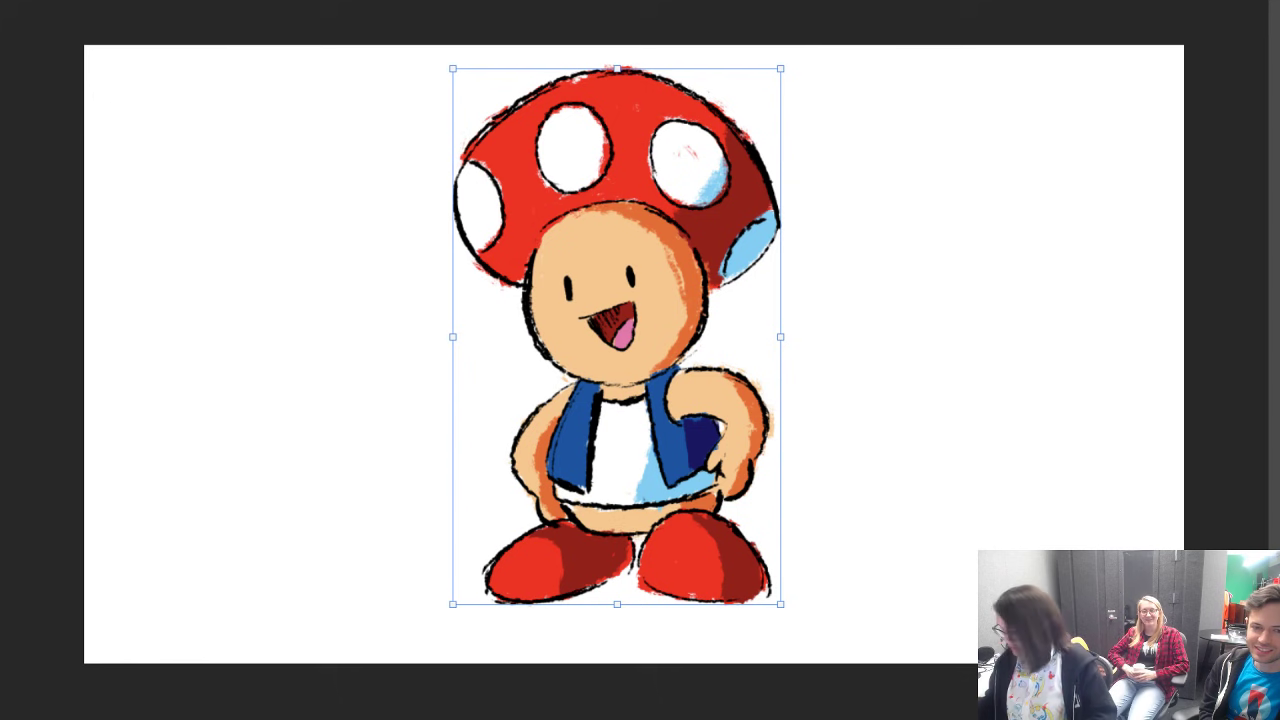
key(Escape)
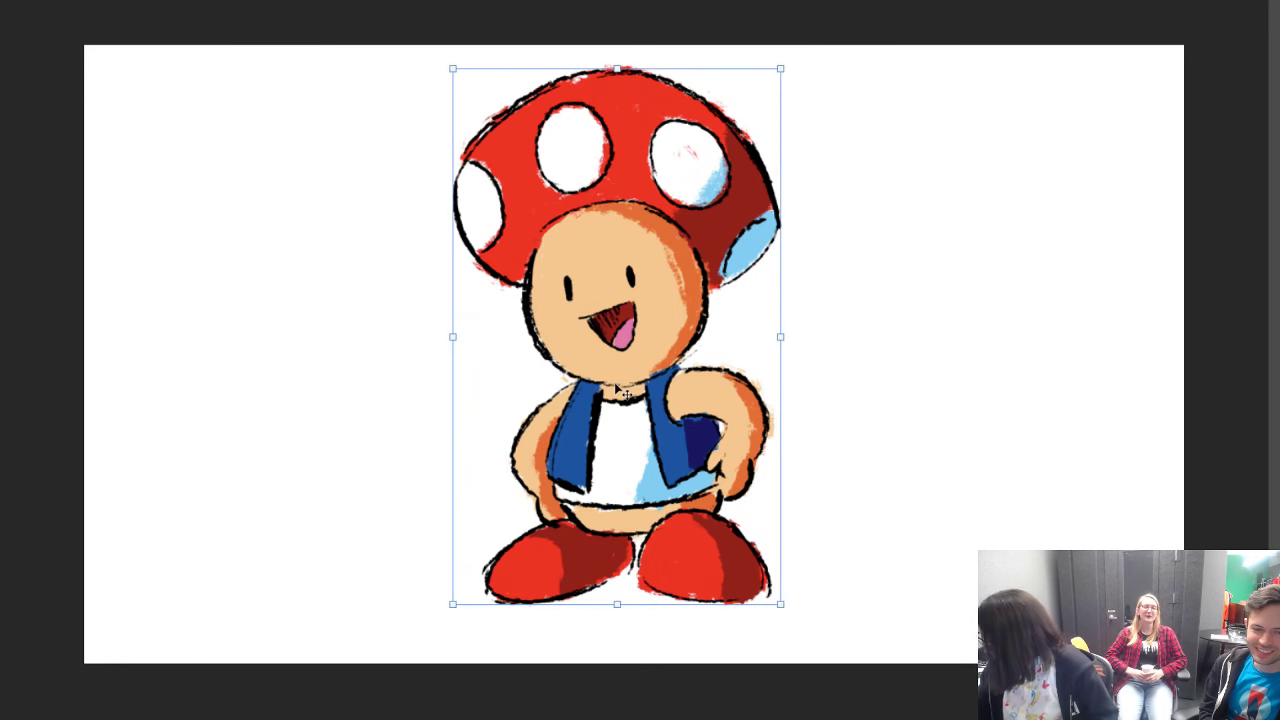
right_click(1276, 540)
click(1263, 525)
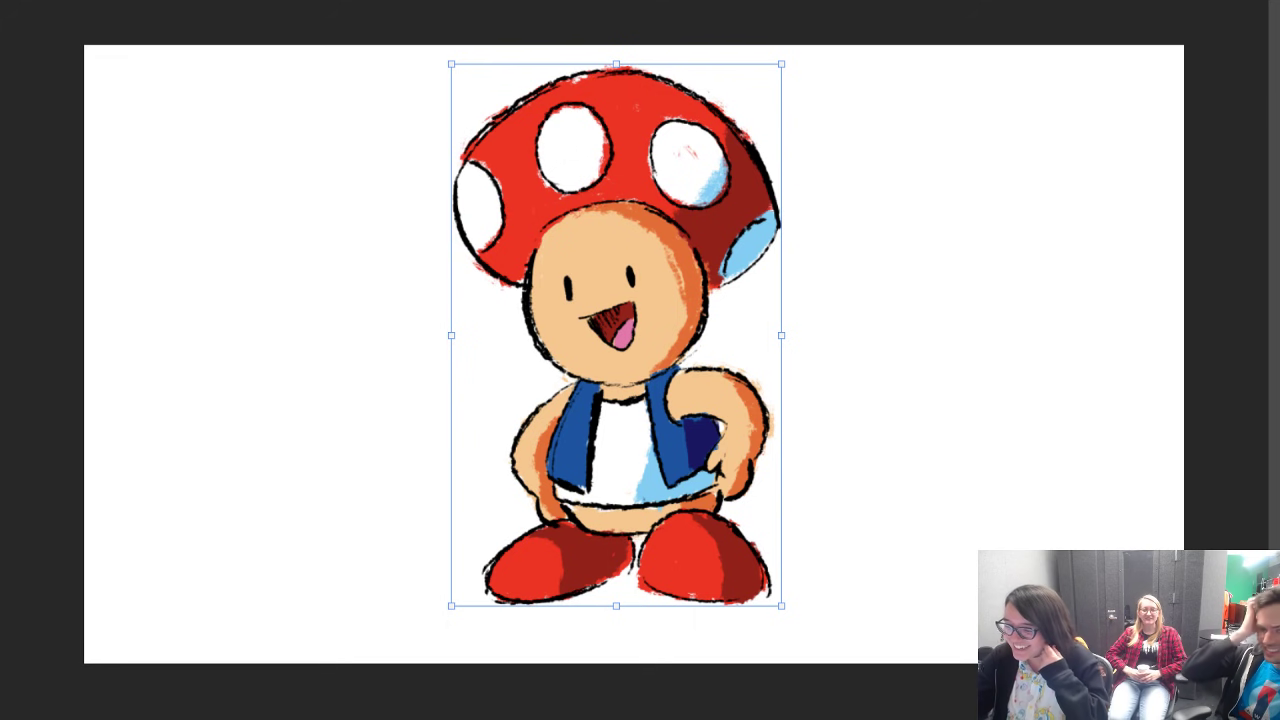
key(Return)
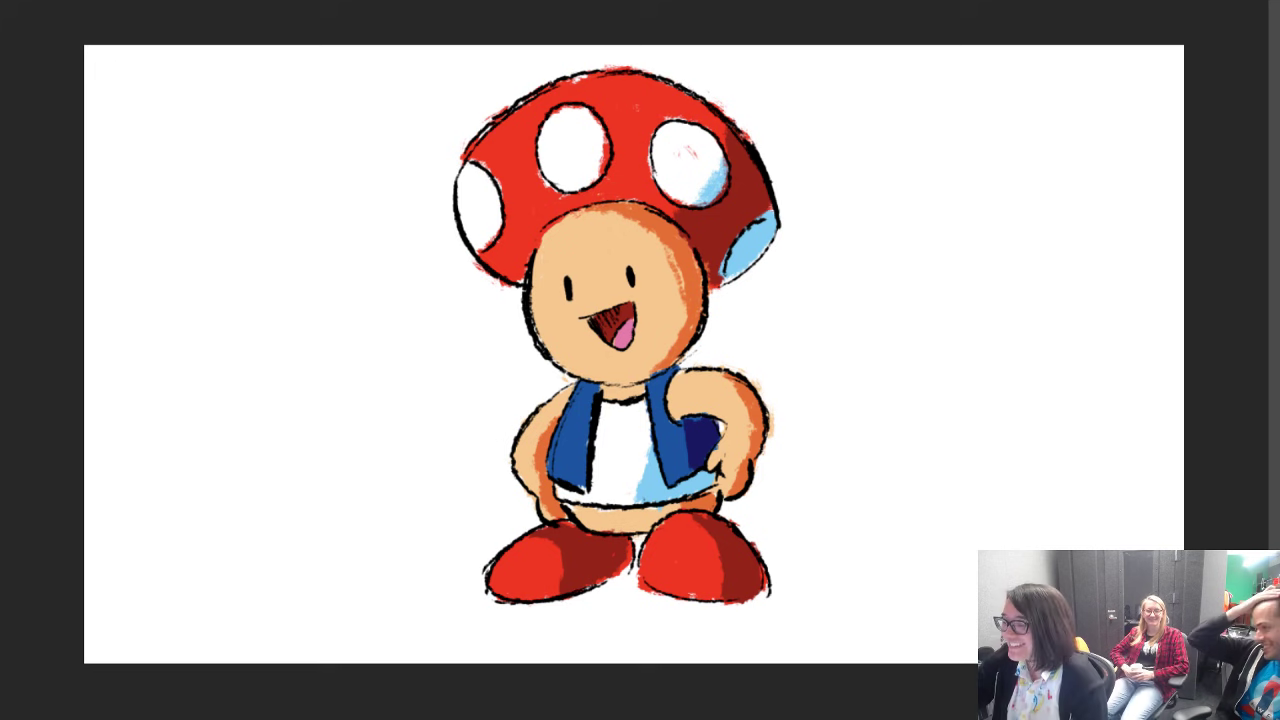
Step: Apply the Sharpen and Sharpen Edges filters to the mushroom character
click(178, 1)
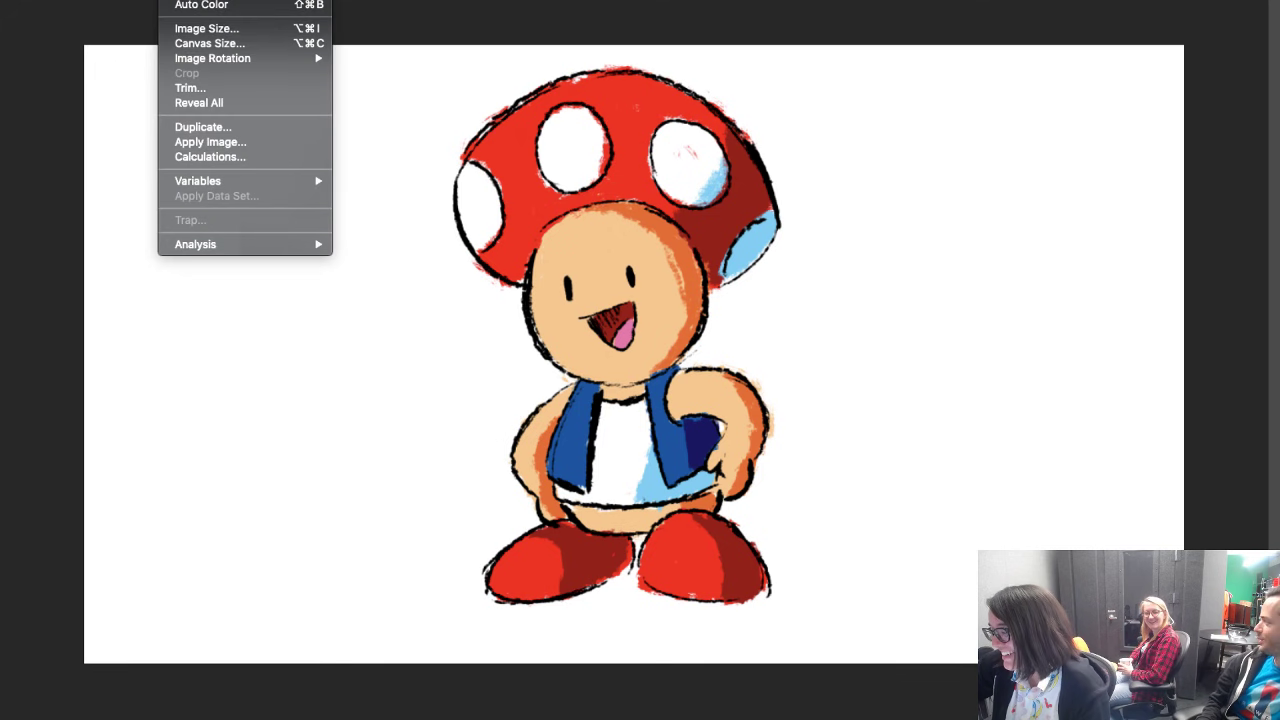
mouse_move(349, 1)
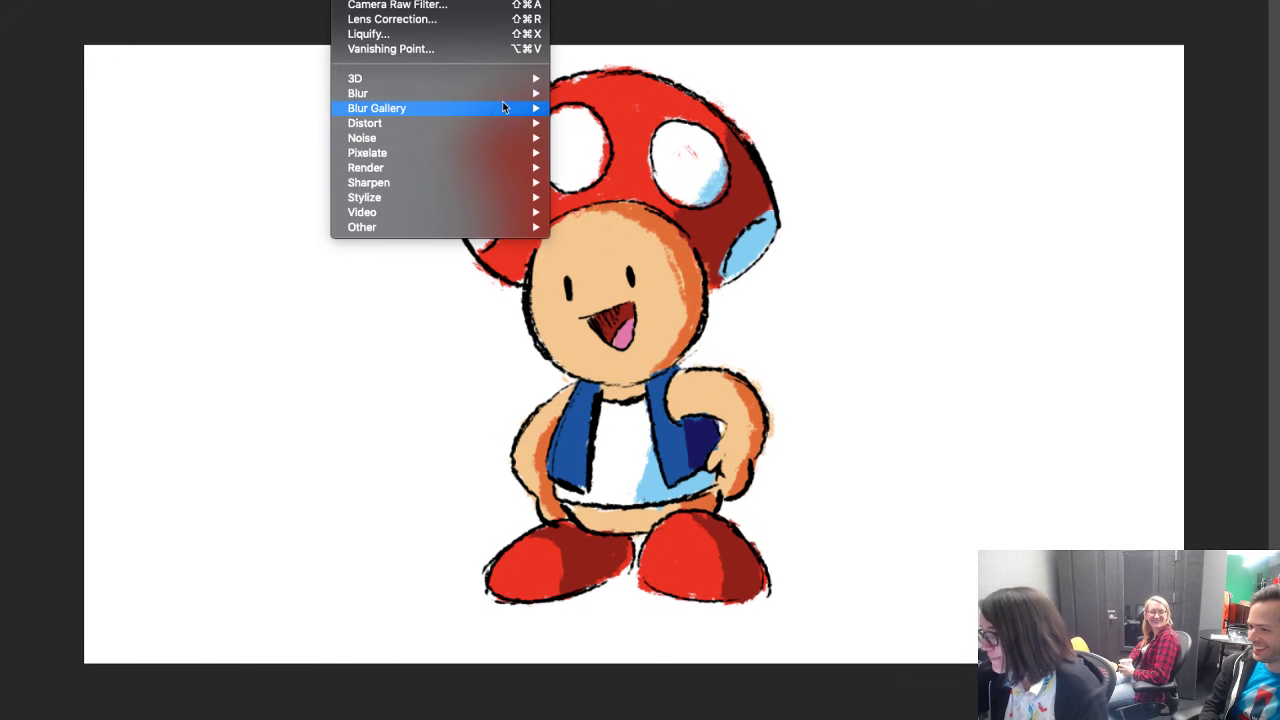
mouse_move(510, 182)
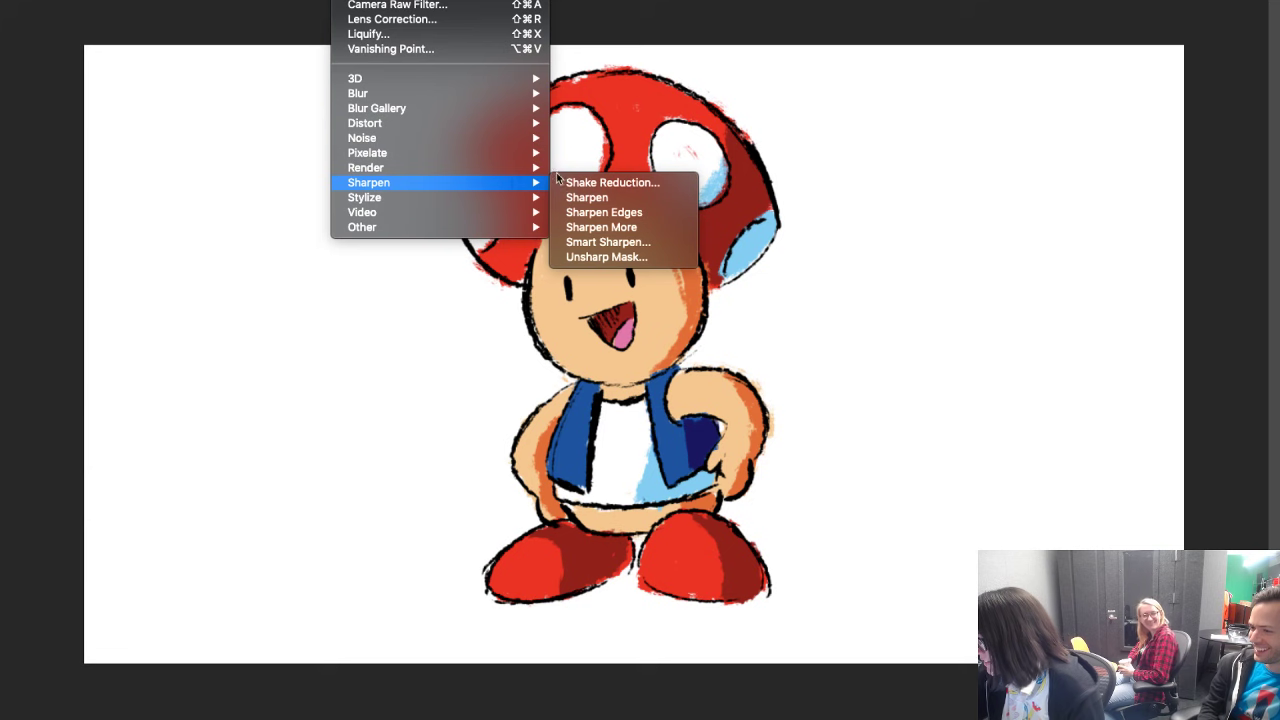
click(643, 198)
click(260, 1)
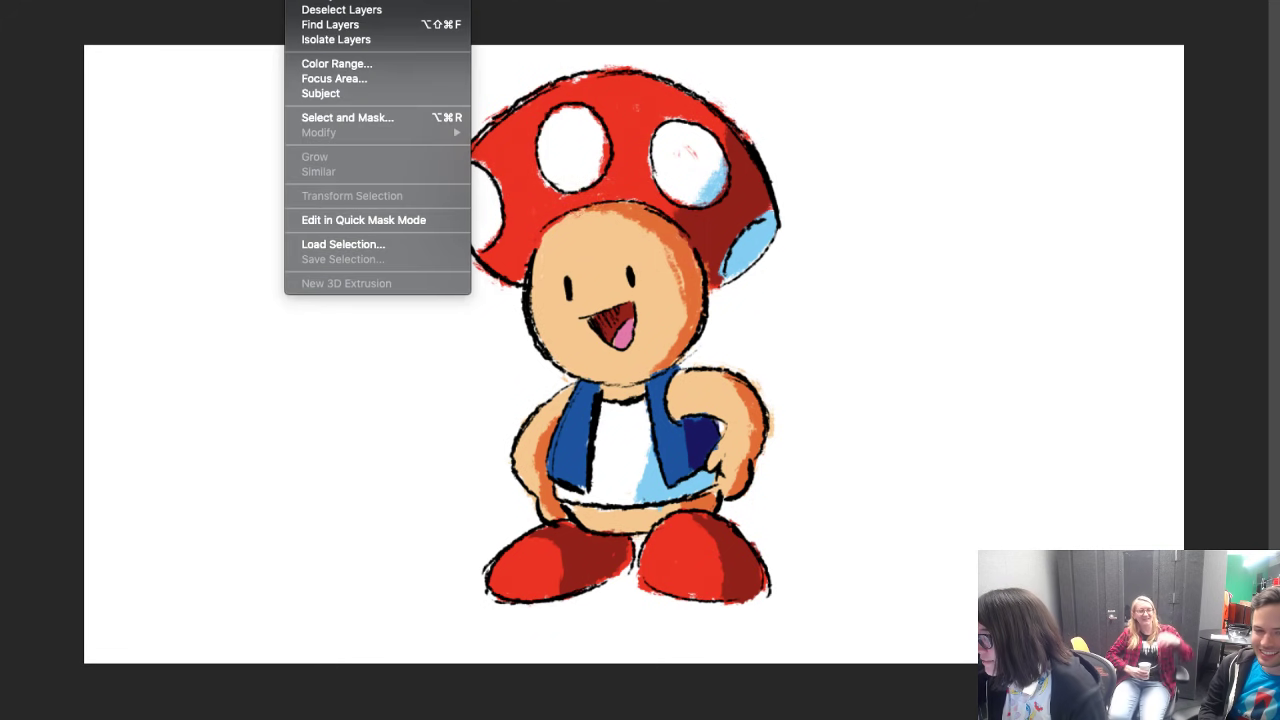
mouse_move(348, 1)
mouse_move(520, 183)
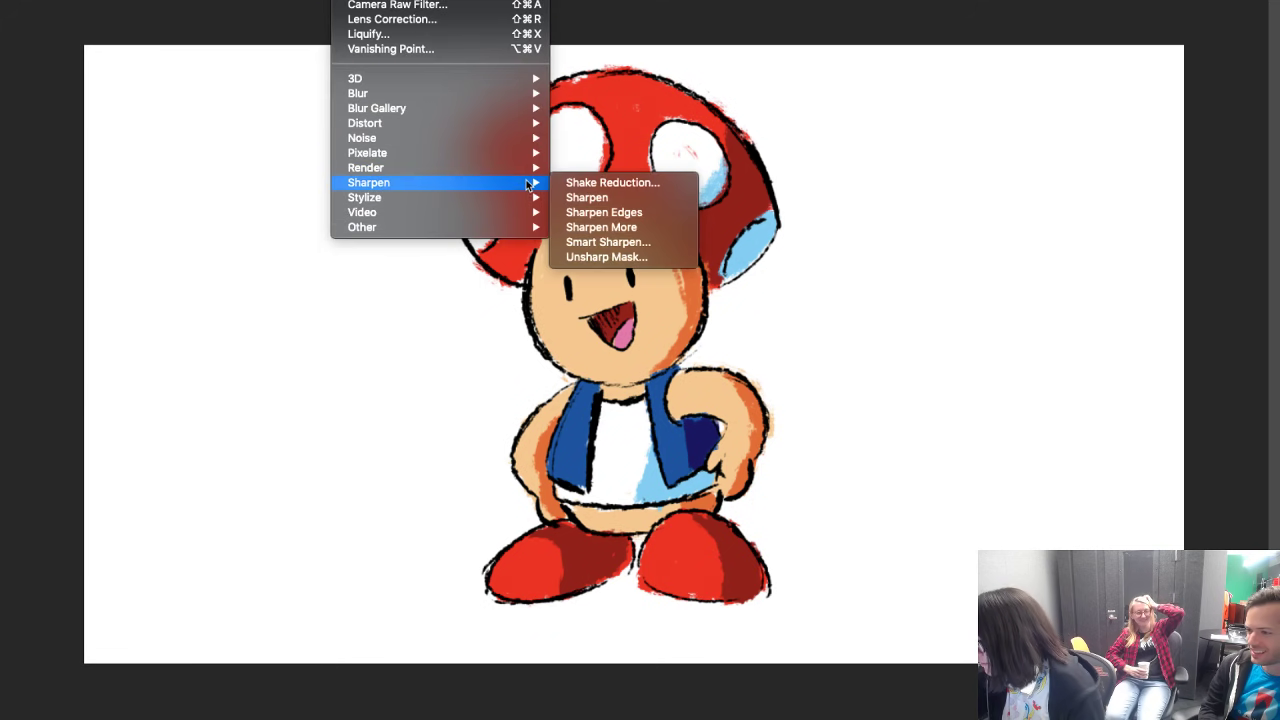
click(658, 213)
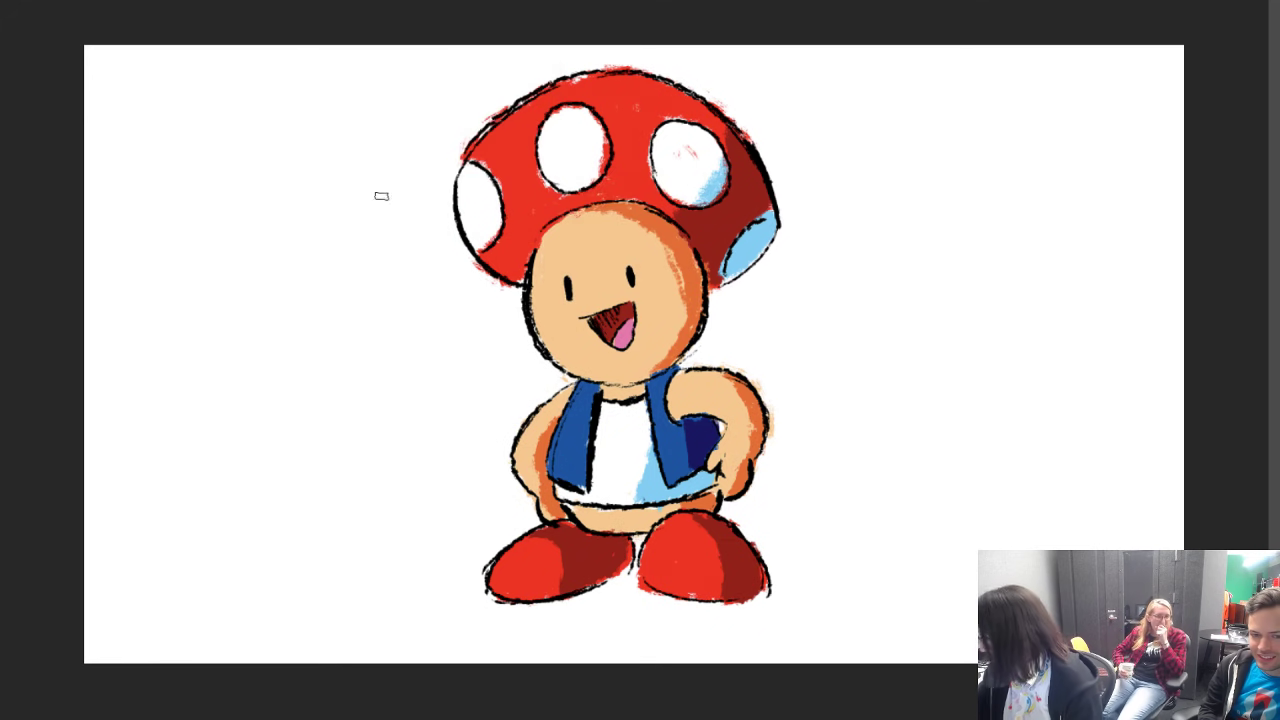
Step: Shrink the character to a tiny size with Free Transform and scale it back up to nearly the full canvas height
key(ctrl+t)
drag(776, 68, 543, 583)
drag(472, 558, 1035, 30)
drag(738, 242, 713, 308)
drag(777, 129, 768, 177)
drag(831, 34, 772, 147)
drag(740, 232, 767, 157)
key(Return)
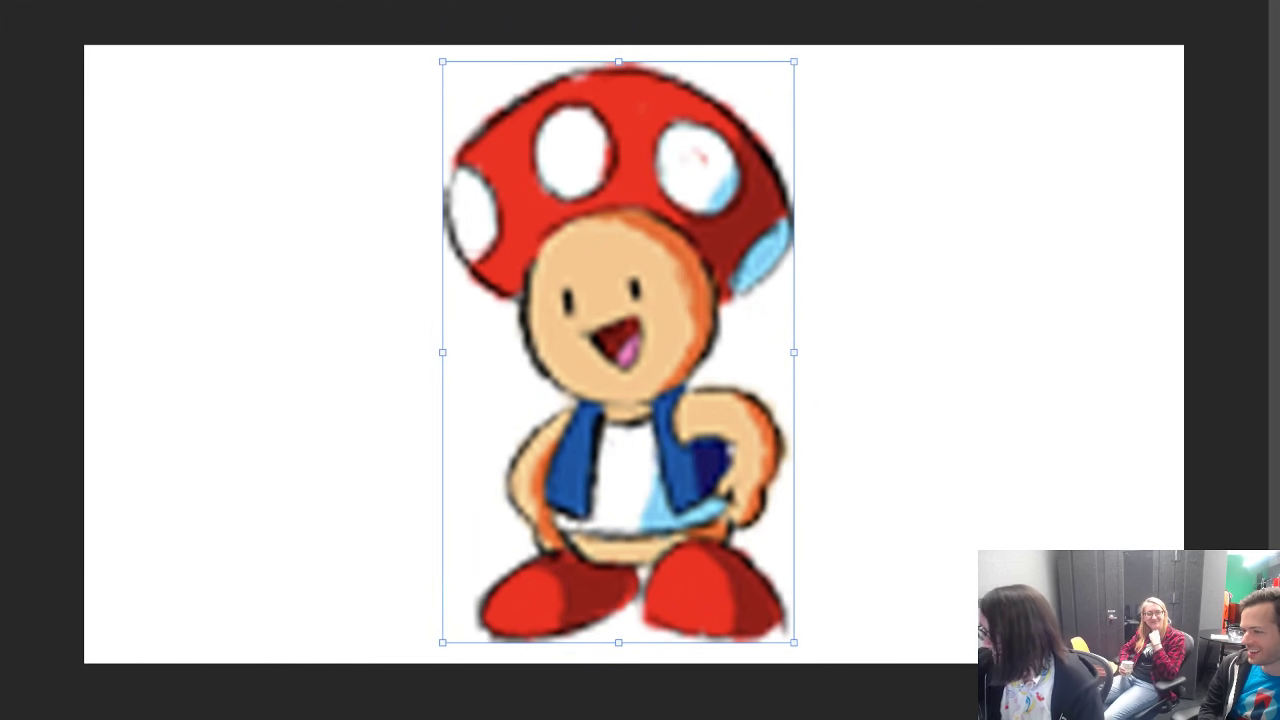
Step: Apply the Sharpen More filter to the enlarged character and repeat it several times for a harsh, pixelated look
click(305, 0)
mouse_move(352, 0)
mouse_move(510, 170)
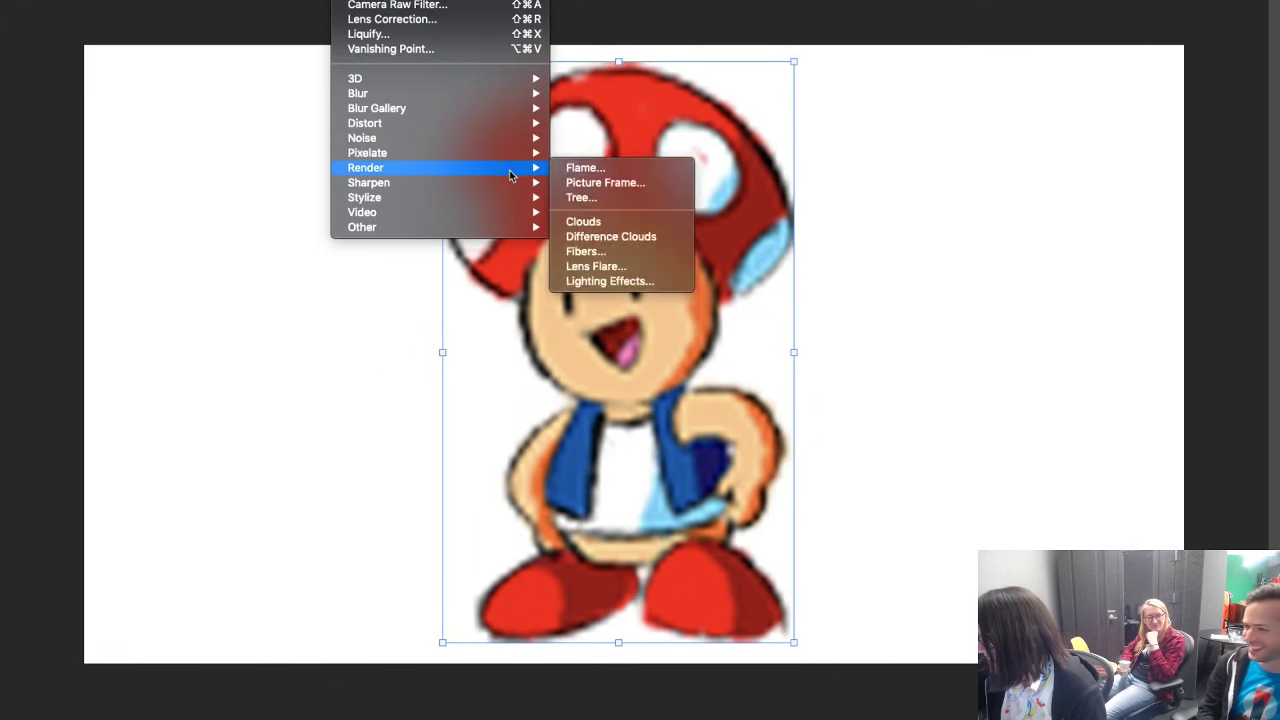
click(644, 227)
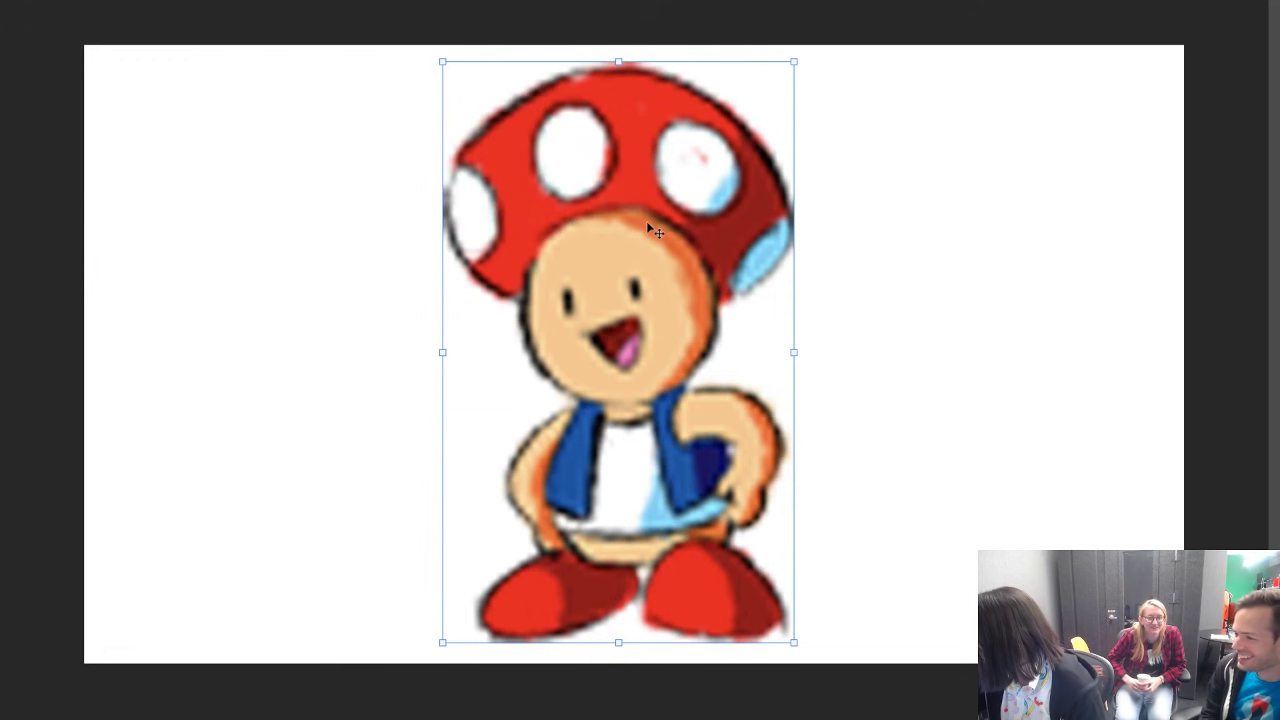
click(355, 0)
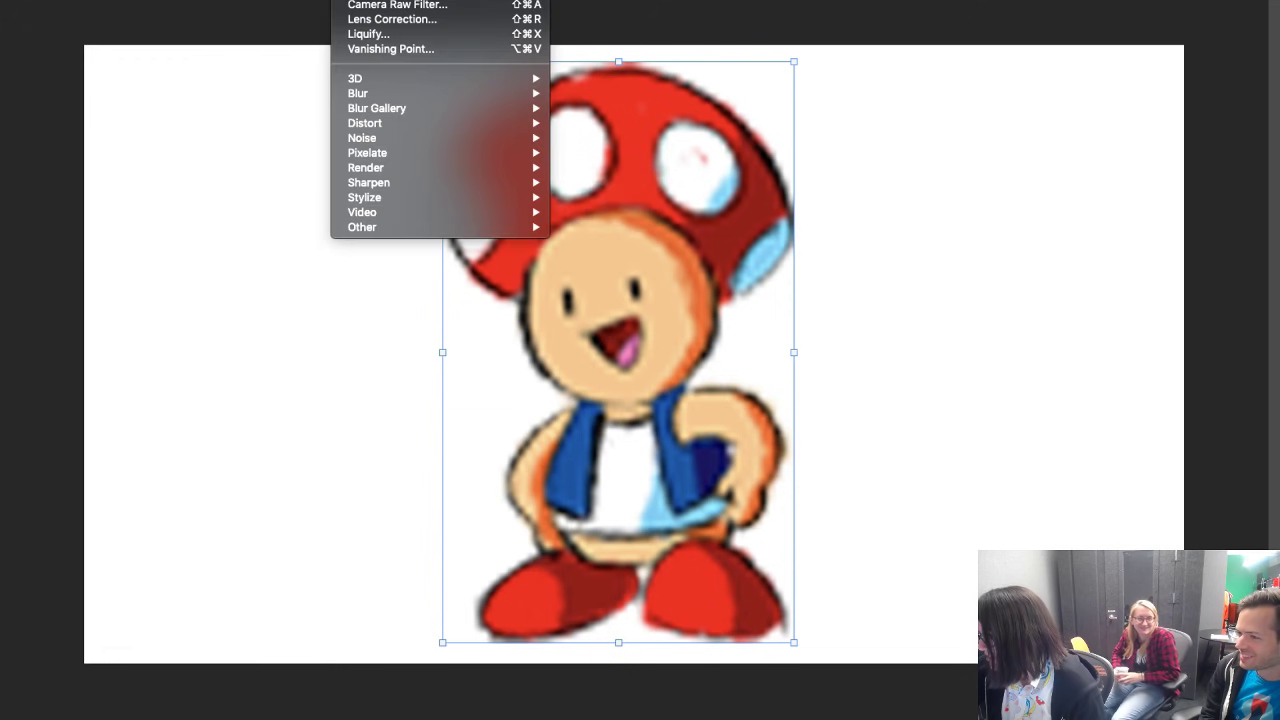
click(355, 0)
click(355, 0)
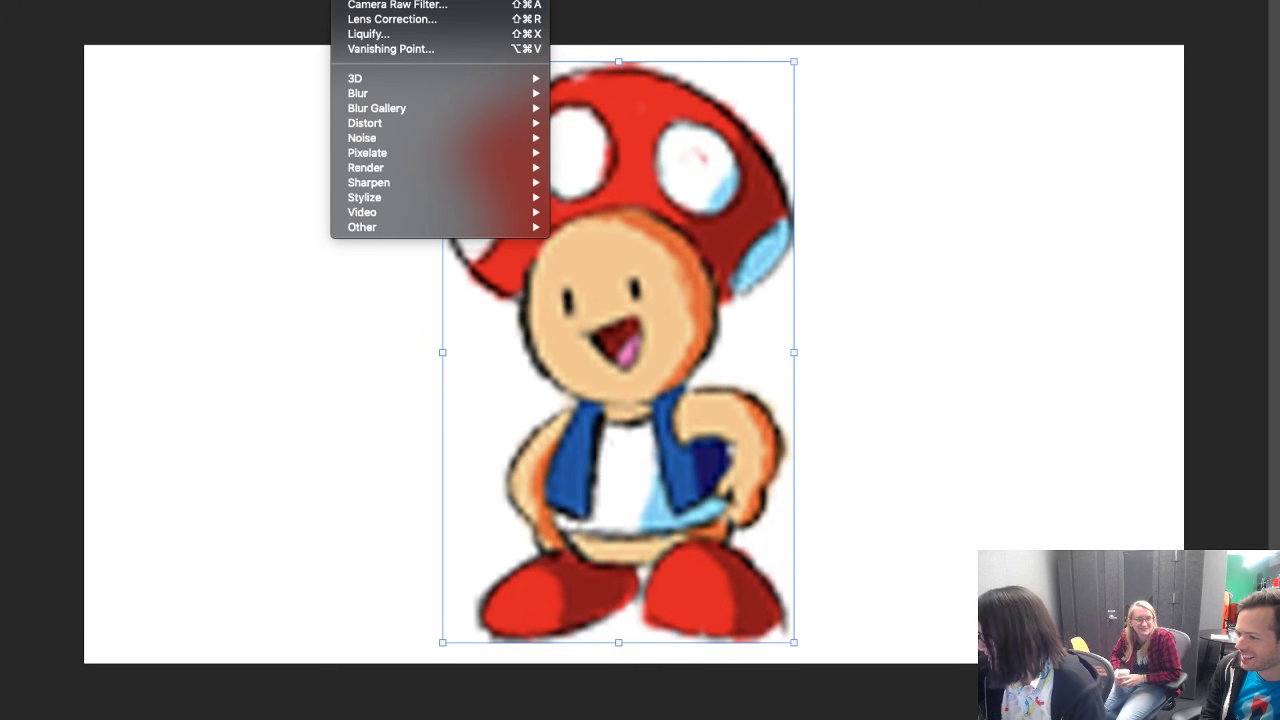
click(355, 0)
click(355, 0)
click(355, 0)
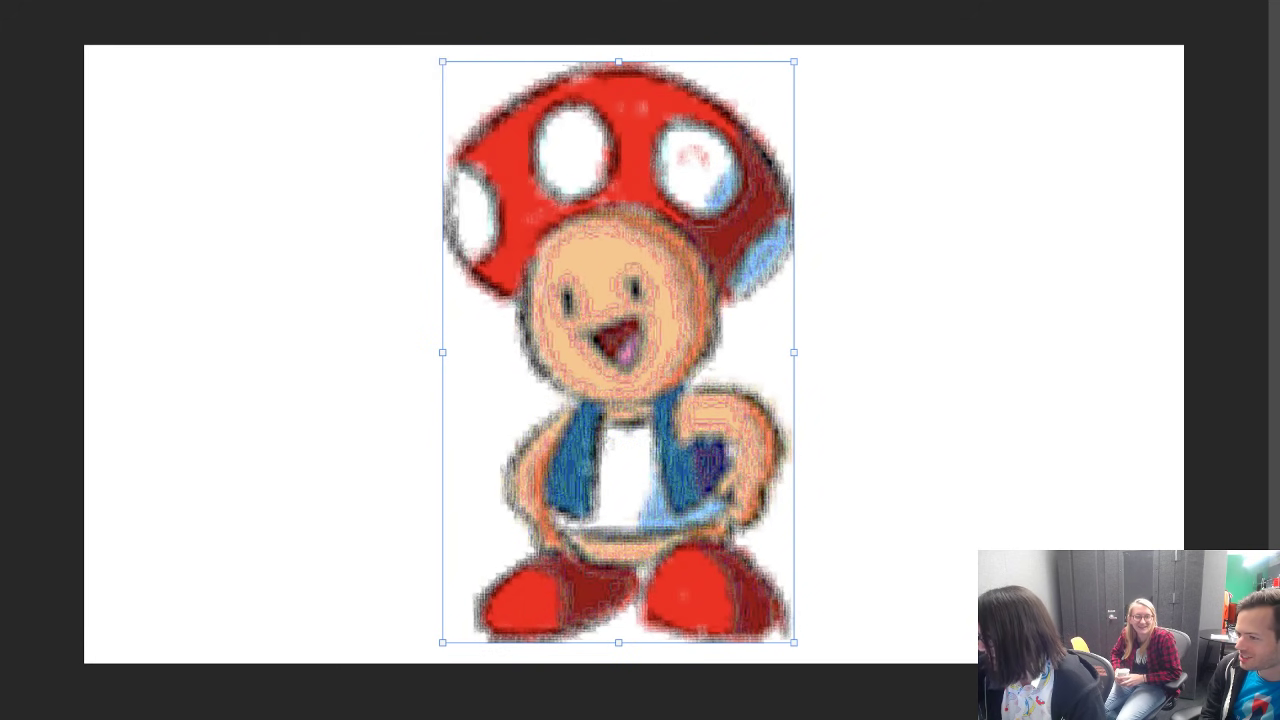
click(355, 0)
click(355, 0)
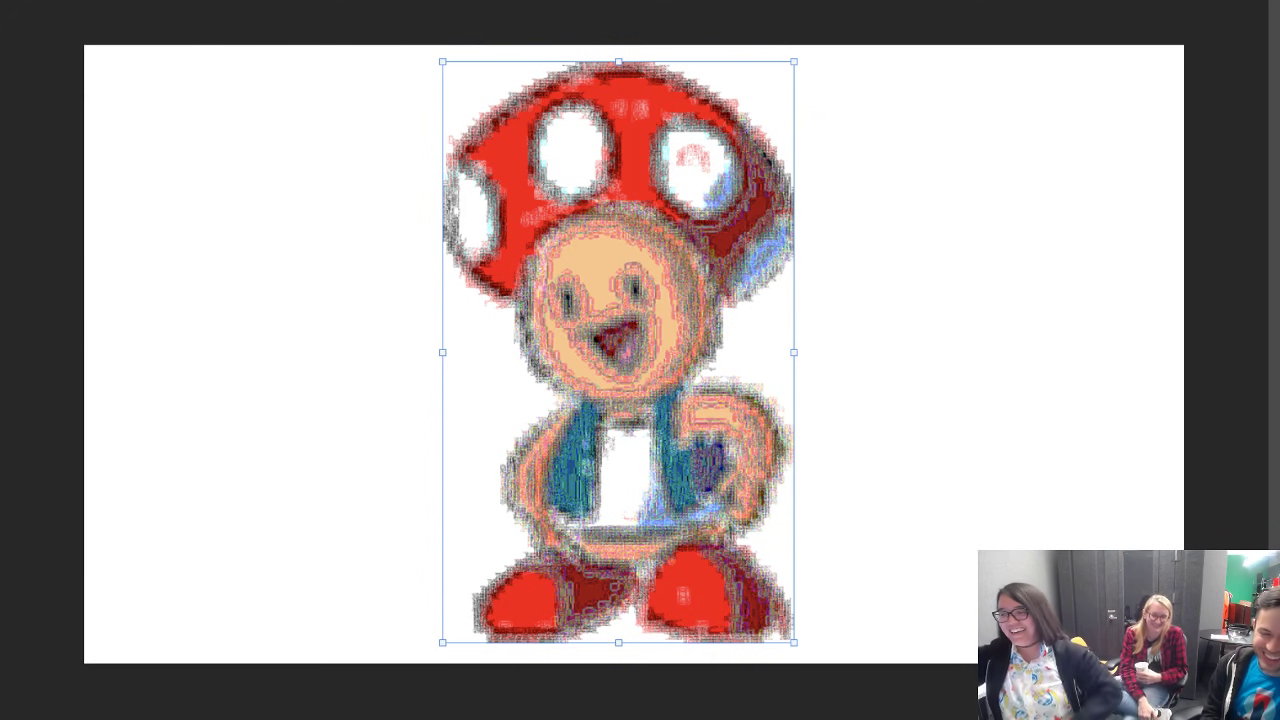
Step: Adjust the character's Brightness/Contrast with Use Legacy enabled, setting brightness to -33 and contrast to 72
click(178, 0)
click(178, 0)
click(178, 0)
mouse_move(205, 0)
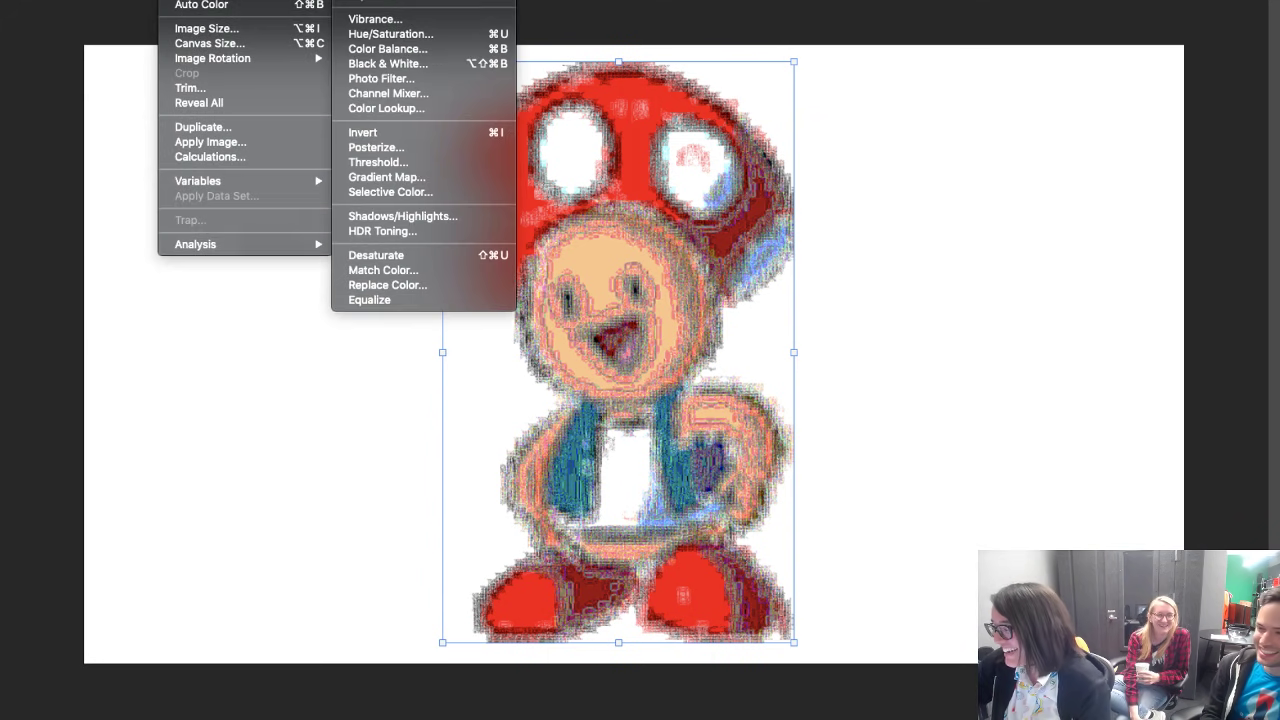
click(385, 0)
drag(680, 217, 758, 217)
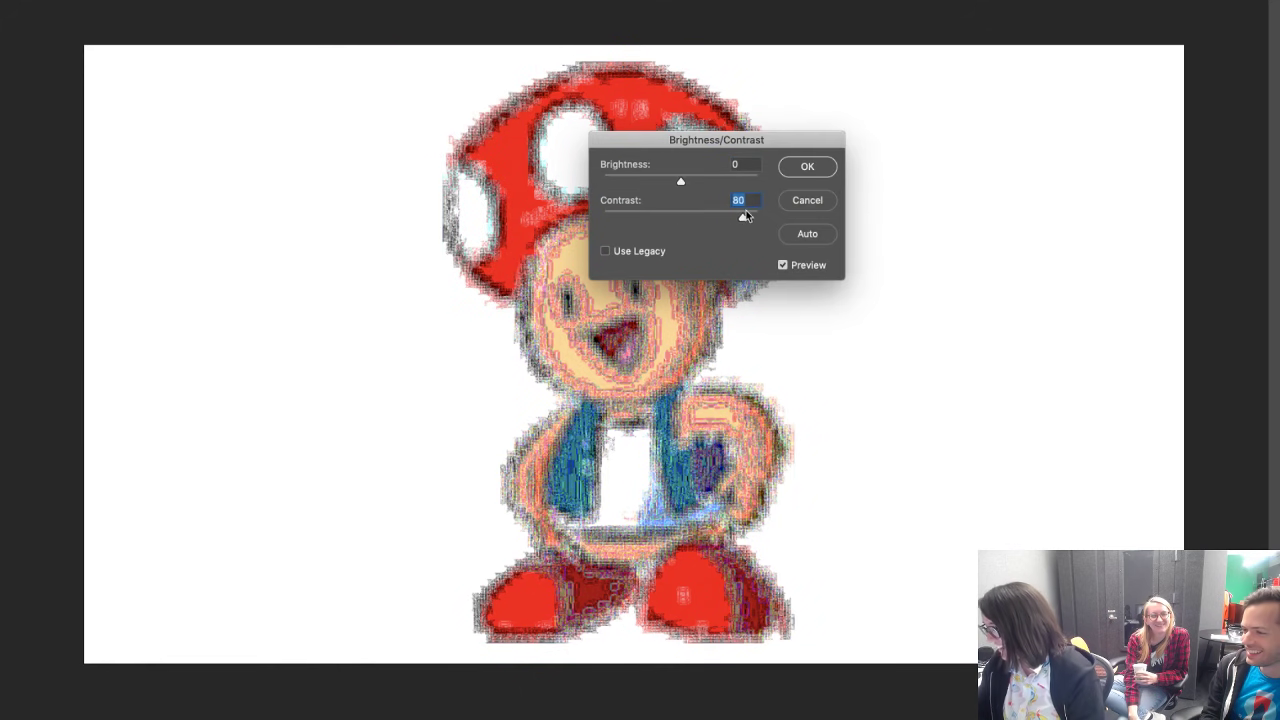
drag(680, 181, 736, 218)
click(605, 251)
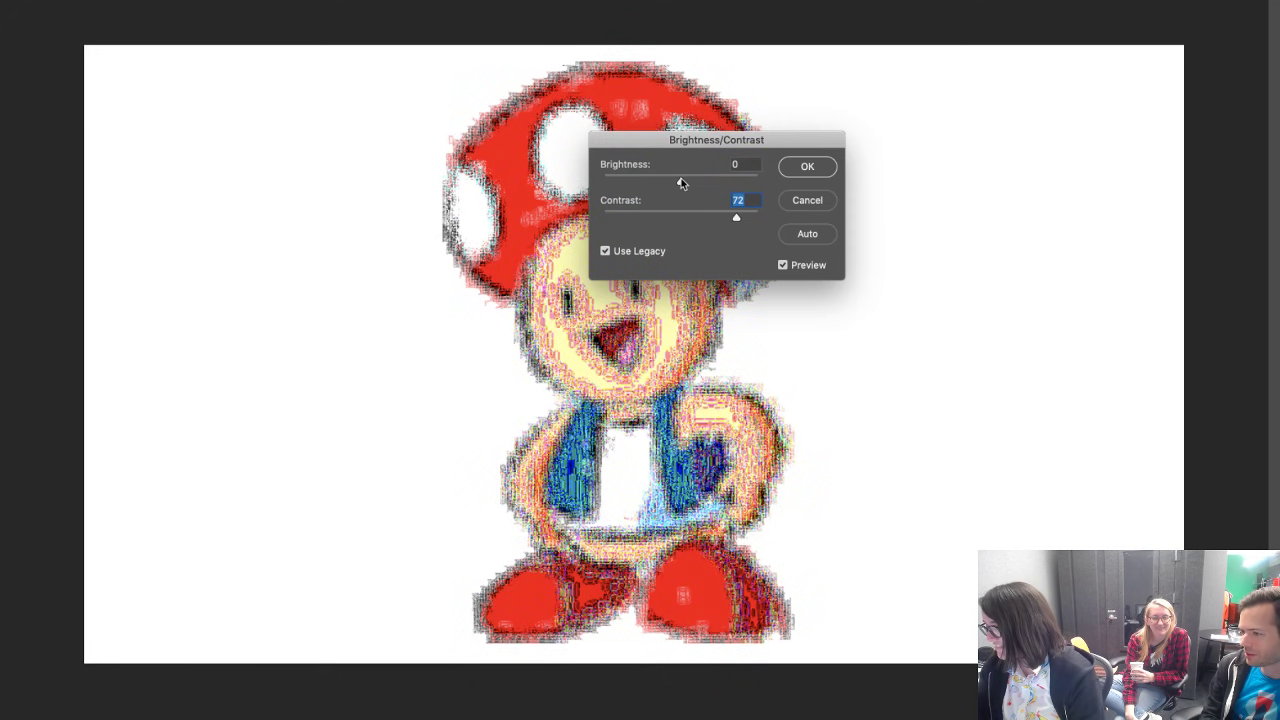
drag(681, 180, 655, 189)
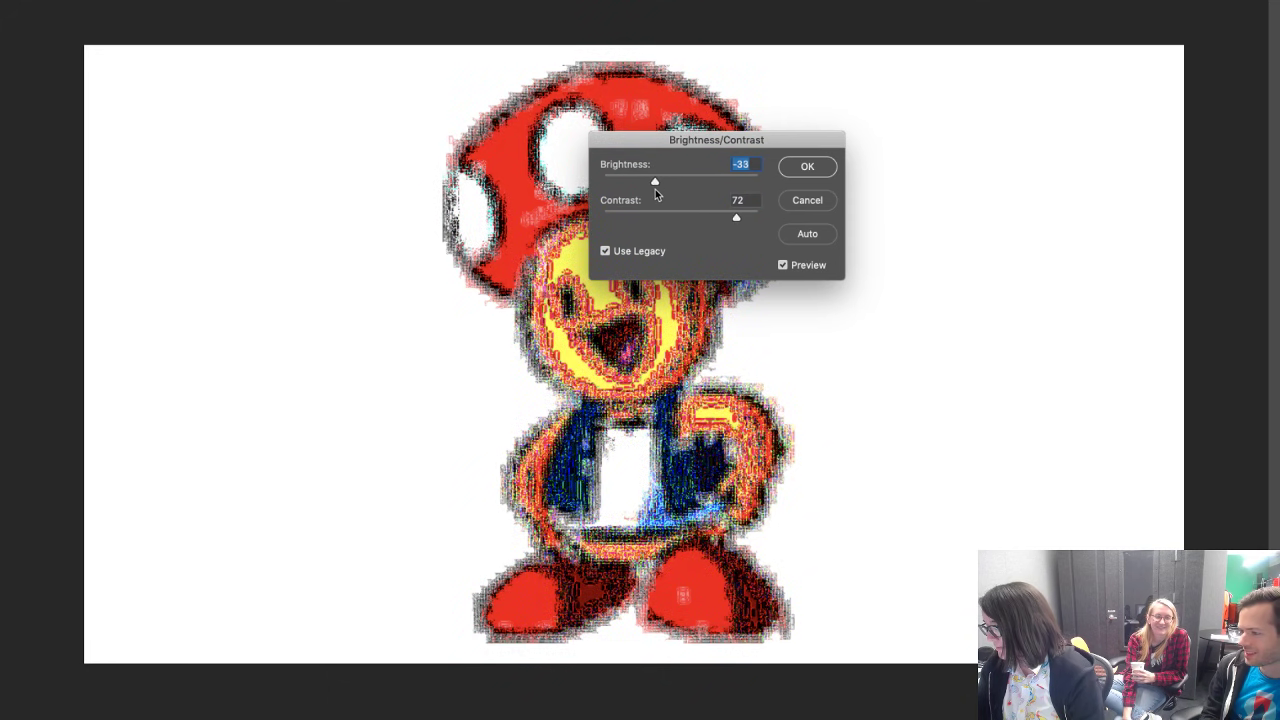
click(800, 166)
Step: Raise the character's saturation to the maximum with a Hue/Saturation adjustment
click(180, 0)
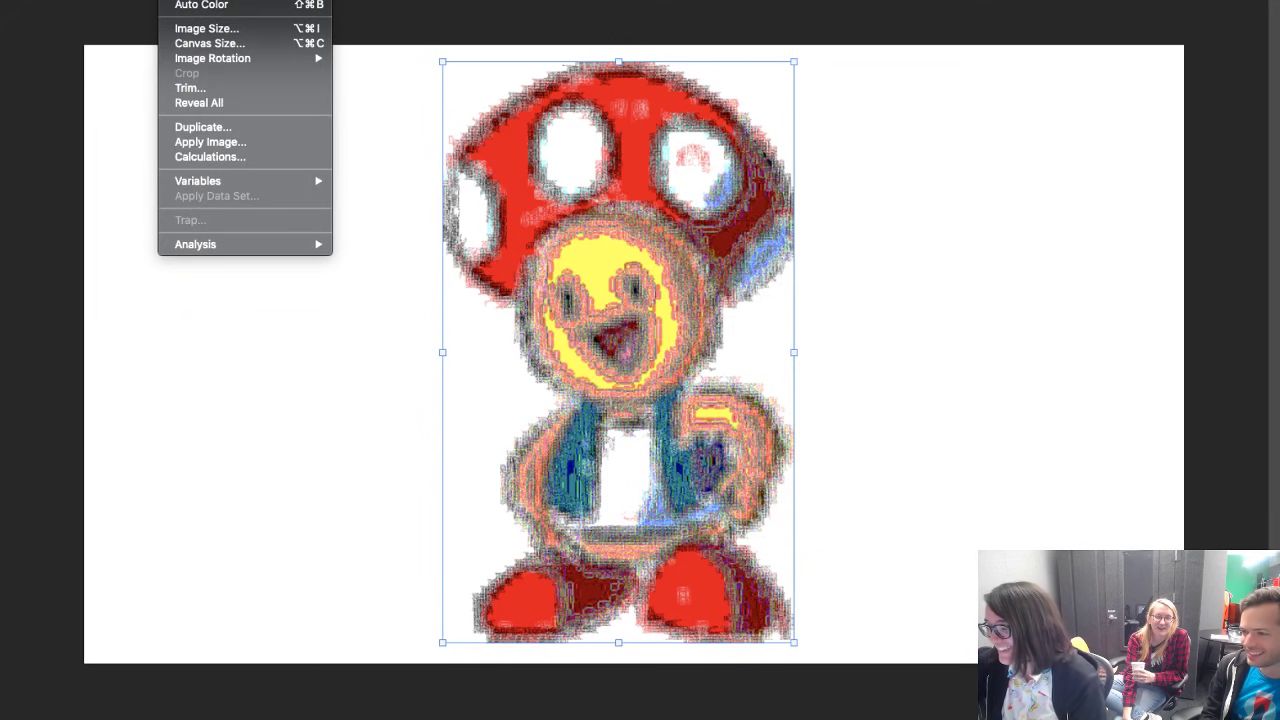
mouse_move(210, 0)
click(420, 36)
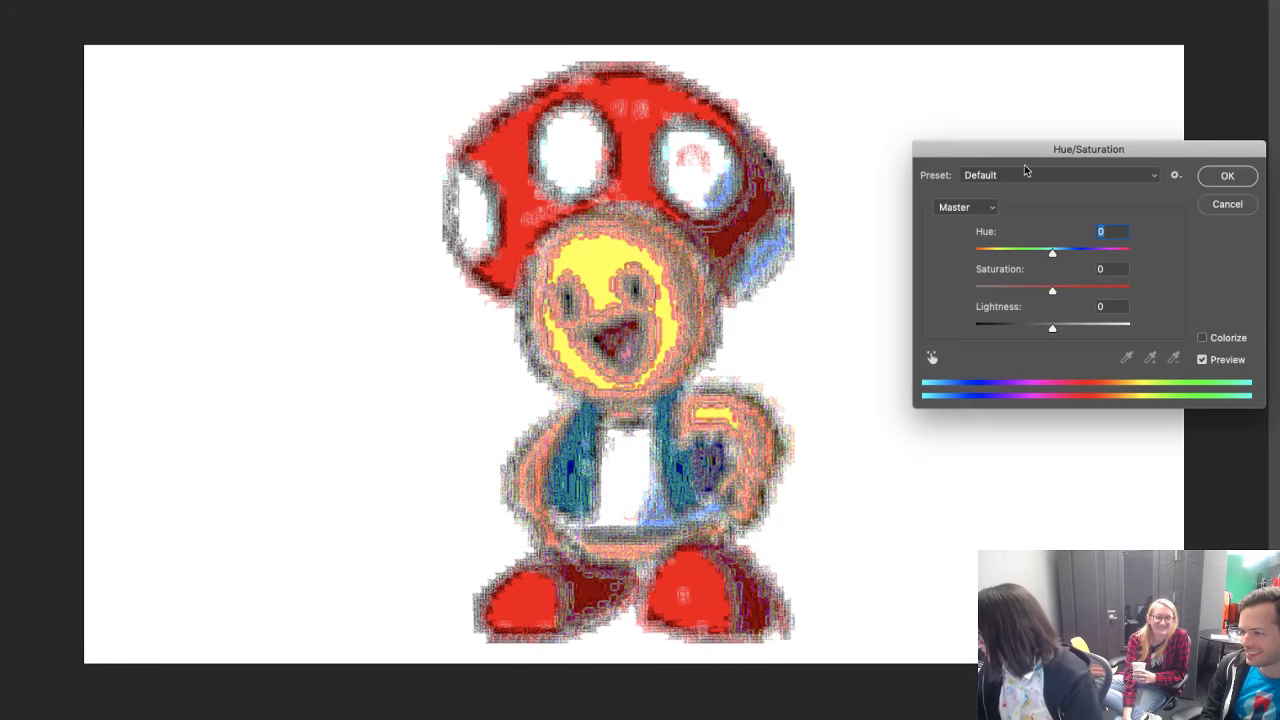
drag(1052, 290, 1234, 291)
click(1227, 176)
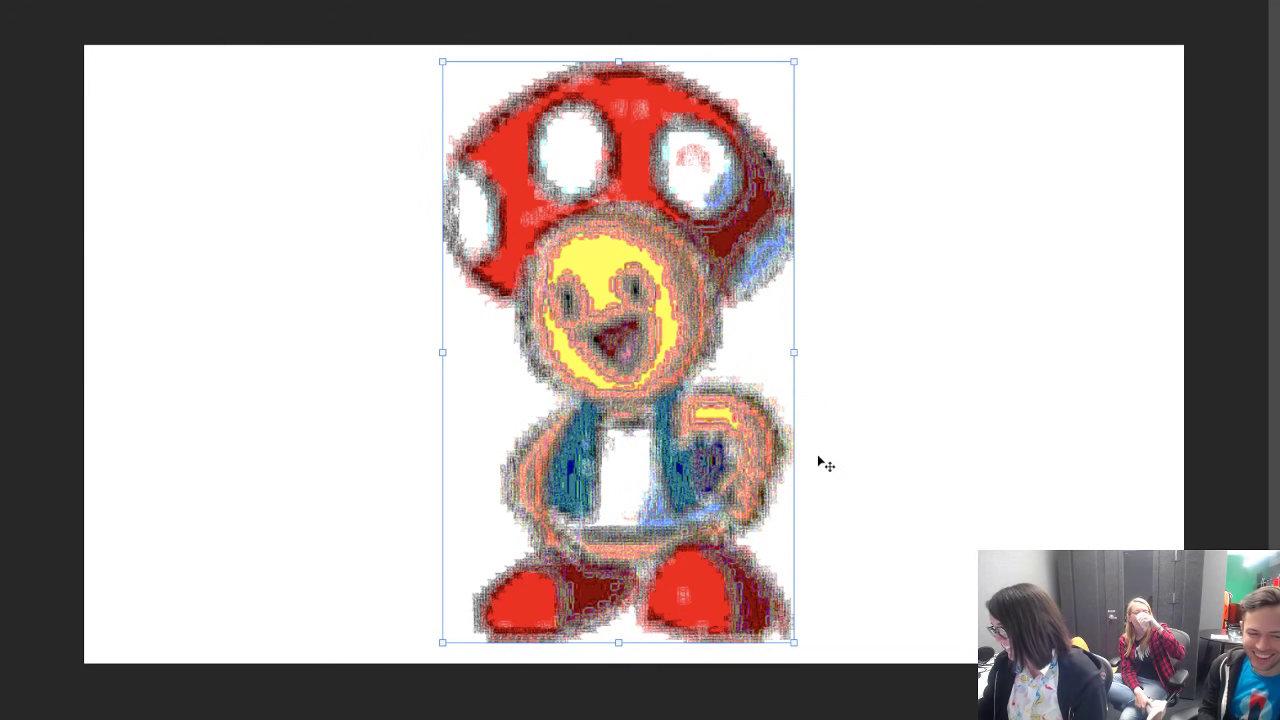
Step: Clear the over-sharpened mushroom character from view to leave a blank white canvas
click(163, 451)
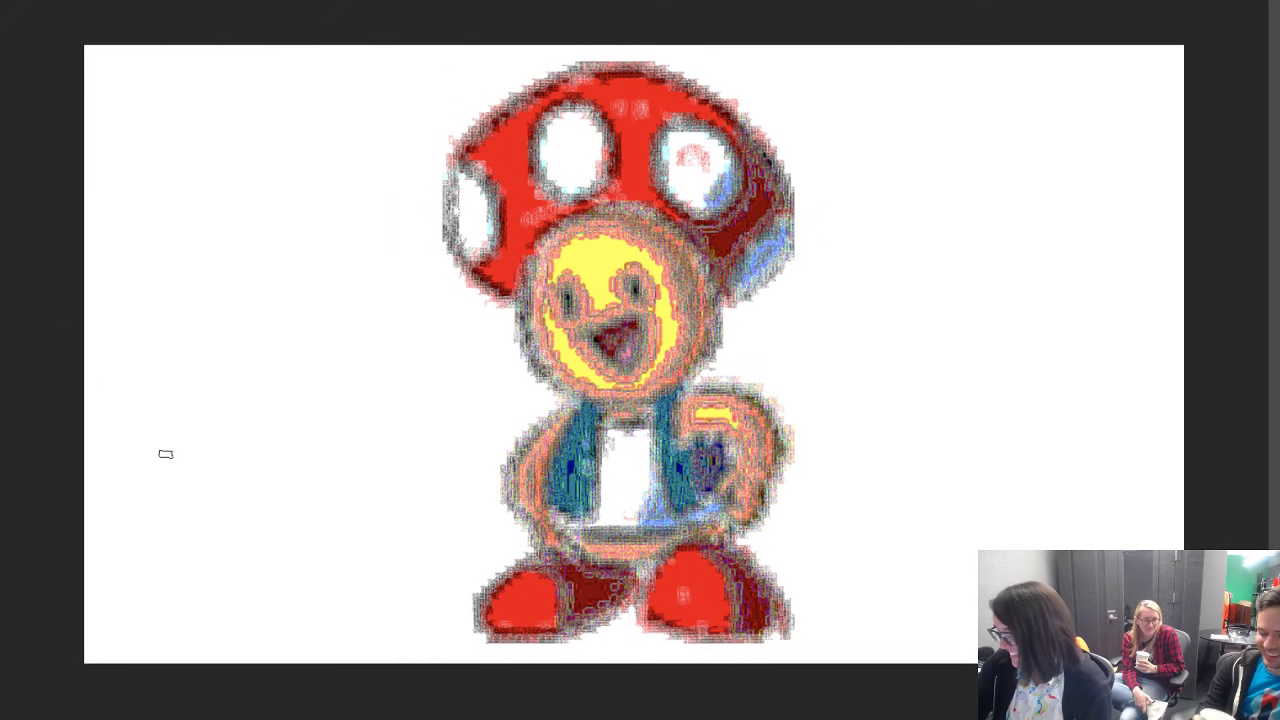
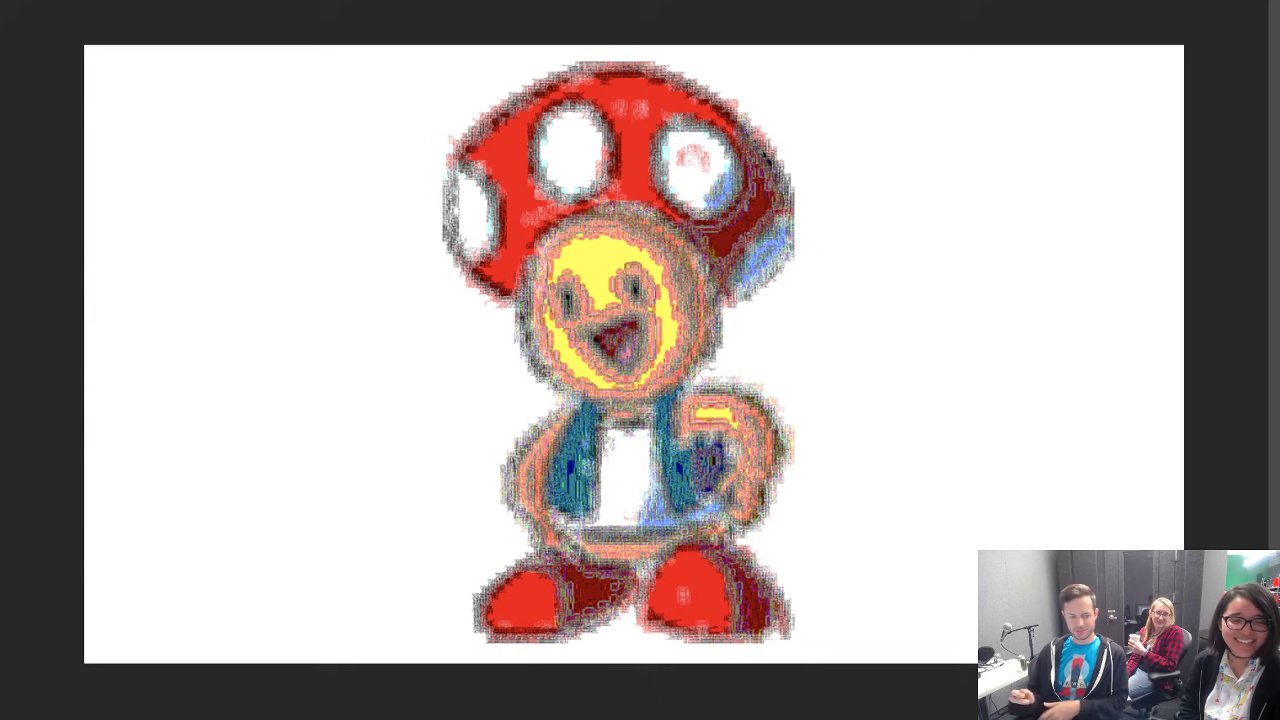
key(Delete)
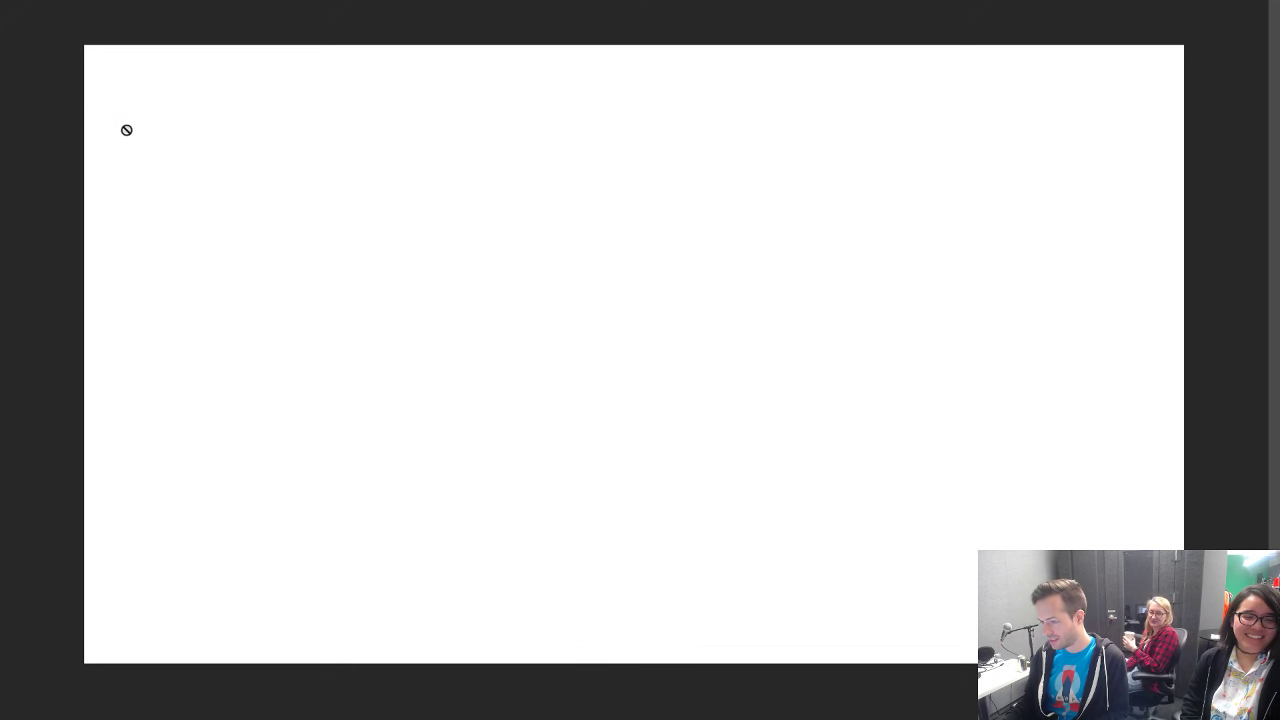
Step: Look through the brush presets, closing the Drawing Box and megapack folders and checking the summer-brushes-2019 set
click(2, 2)
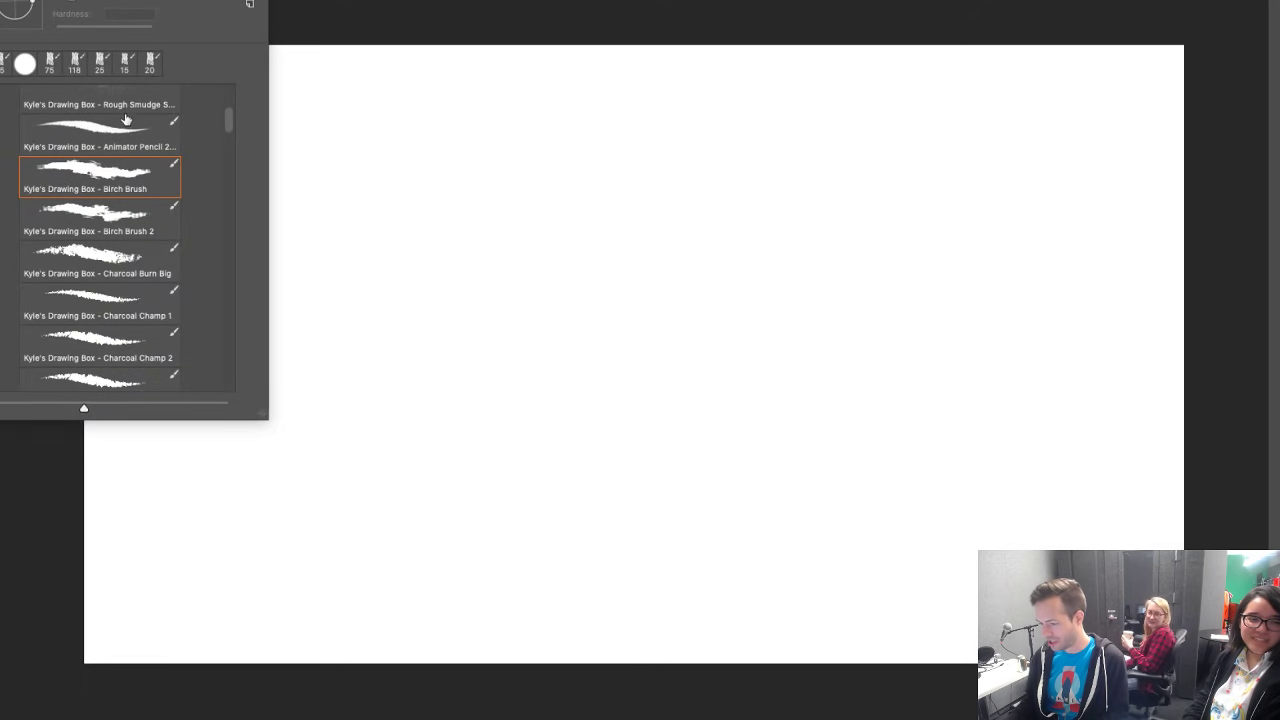
scroll(126, 120, up, 5)
click(12, 233)
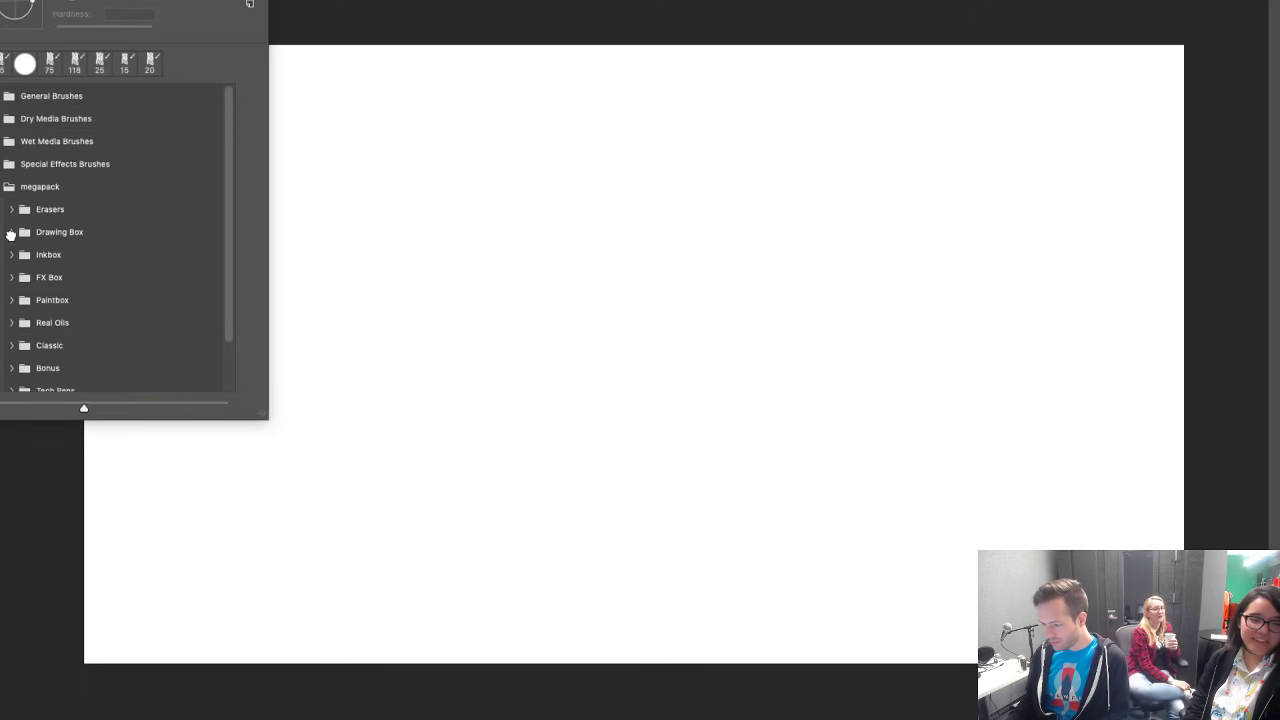
click(3, 187)
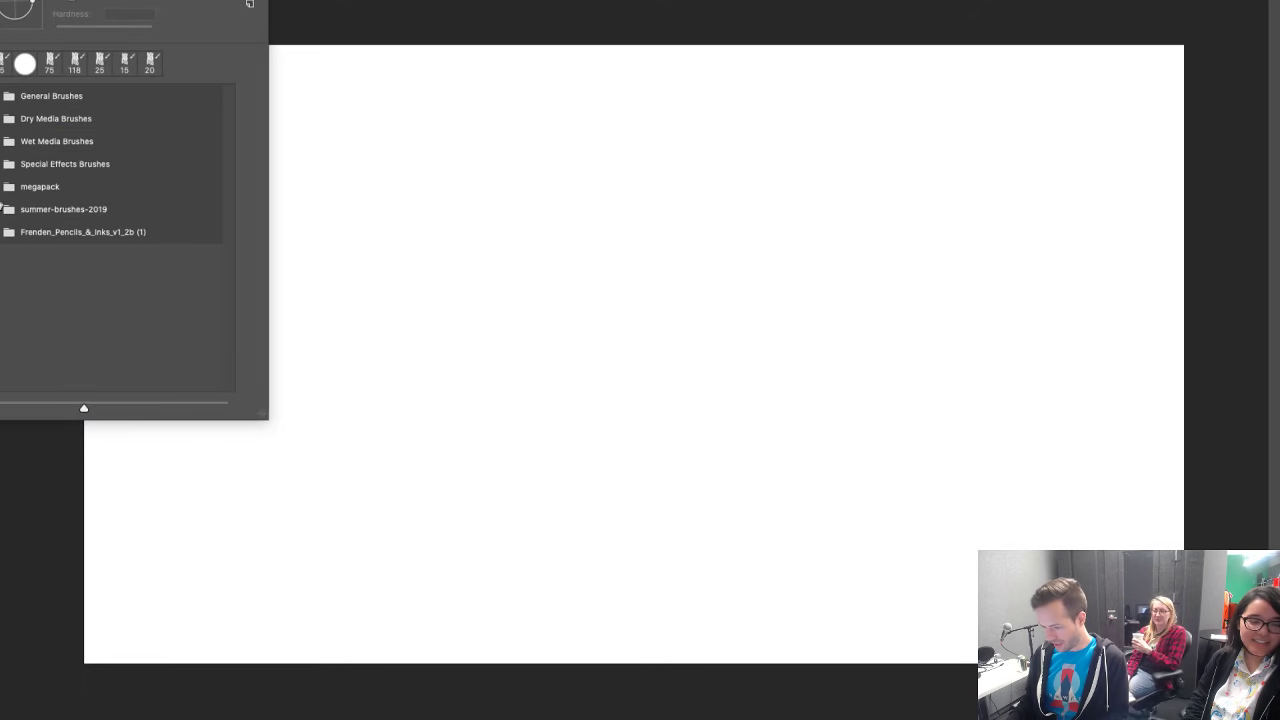
click(3, 209)
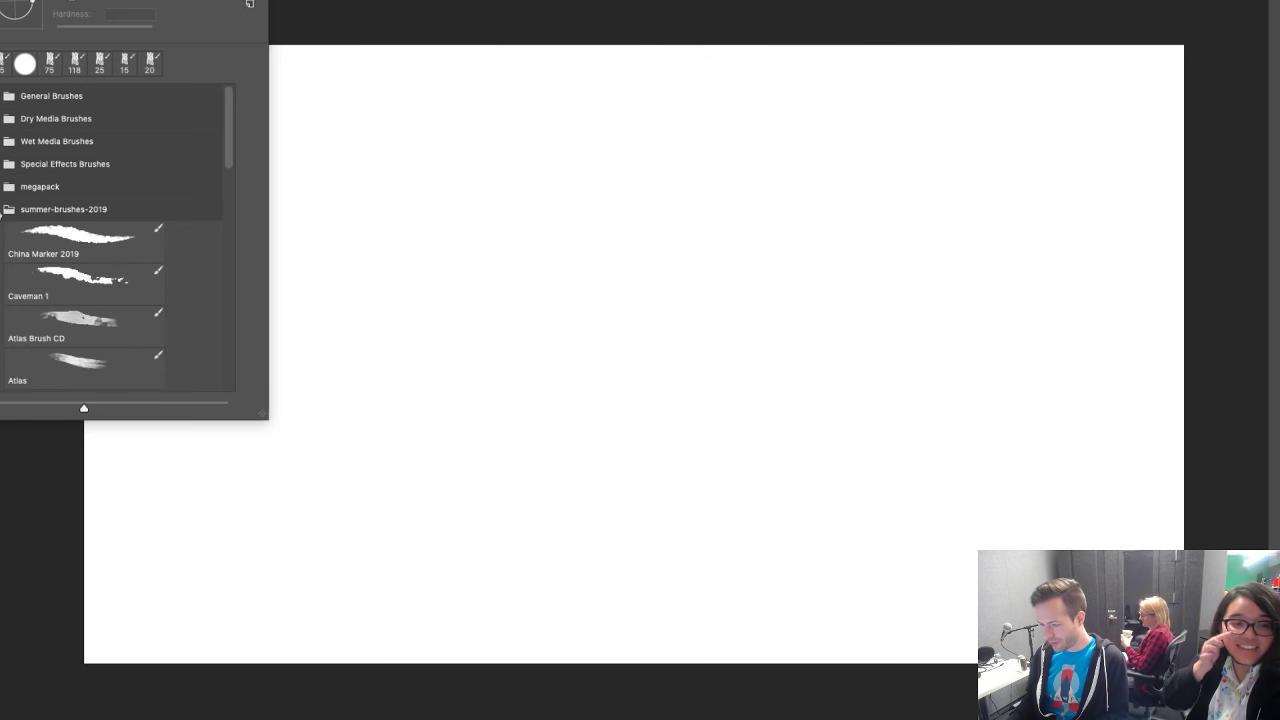
click(3, 209)
Step: Choose the Kyle's Paintbox - Impressionist brush from the Paintbox folder of the megapack brushes
click(3, 187)
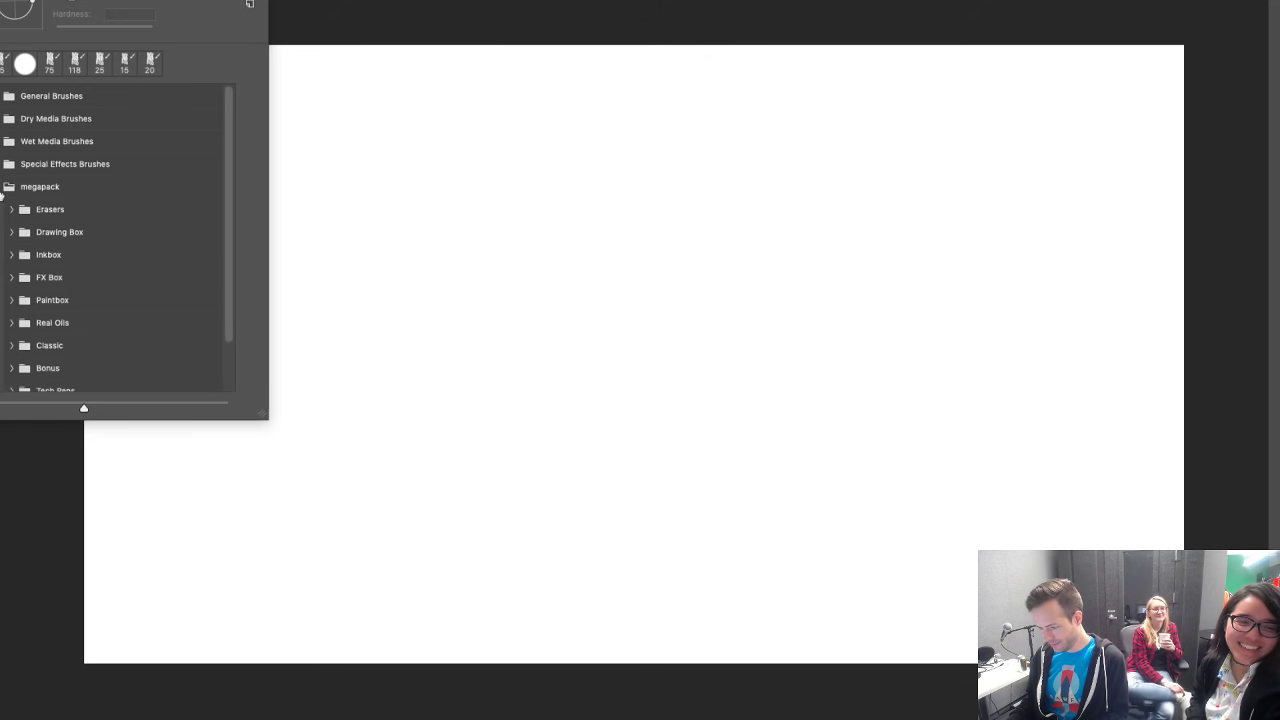
scroll(2, 196, down, 2)
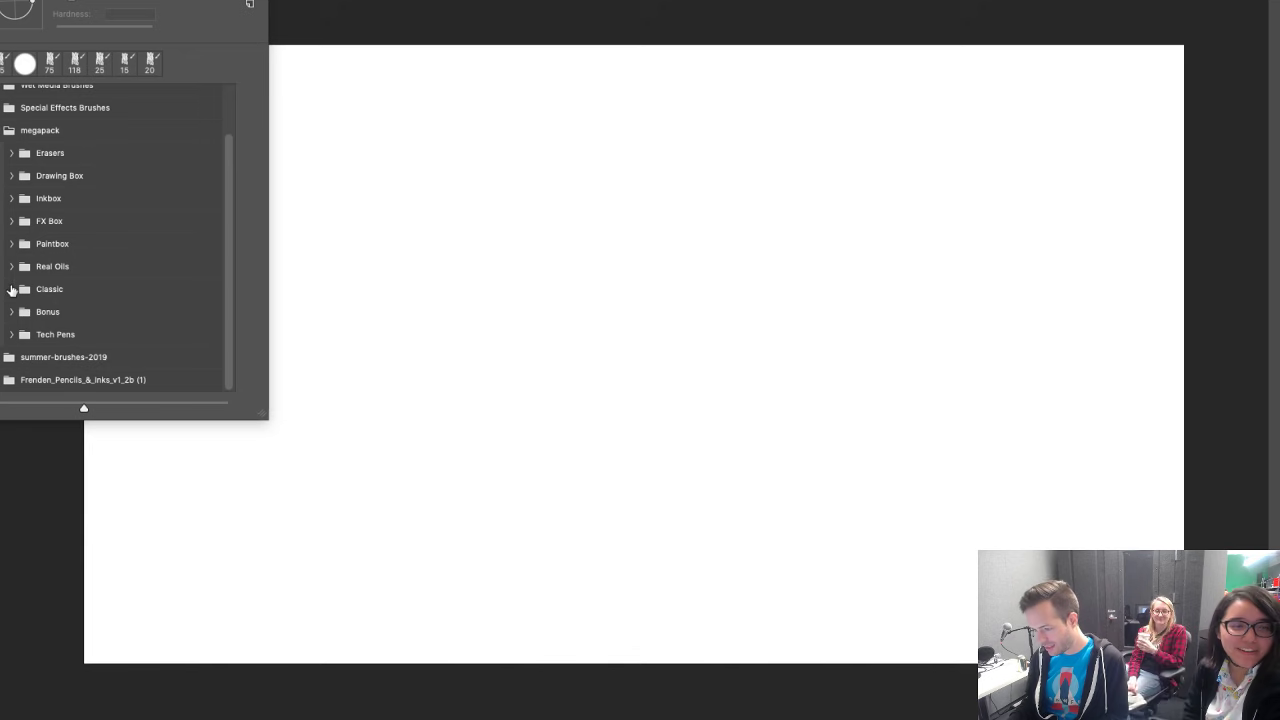
click(10, 244)
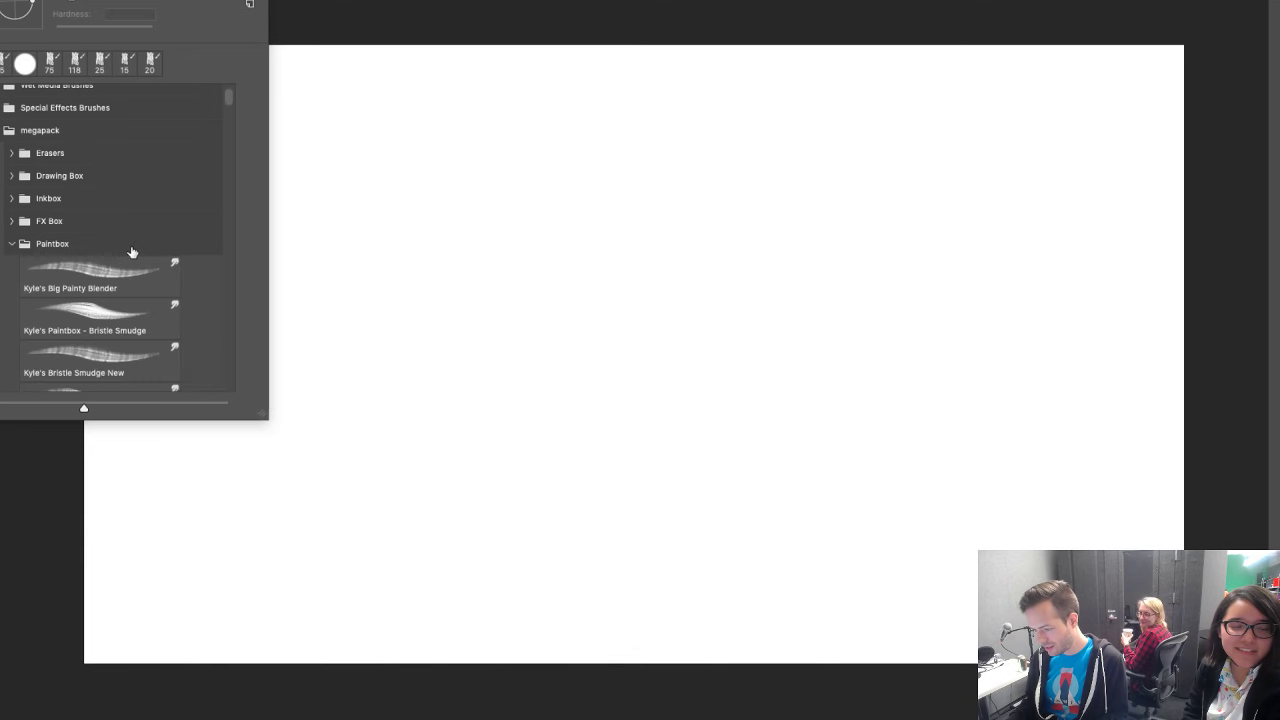
scroll(150, 251, down, 8)
scroll(187, 252, down, 15)
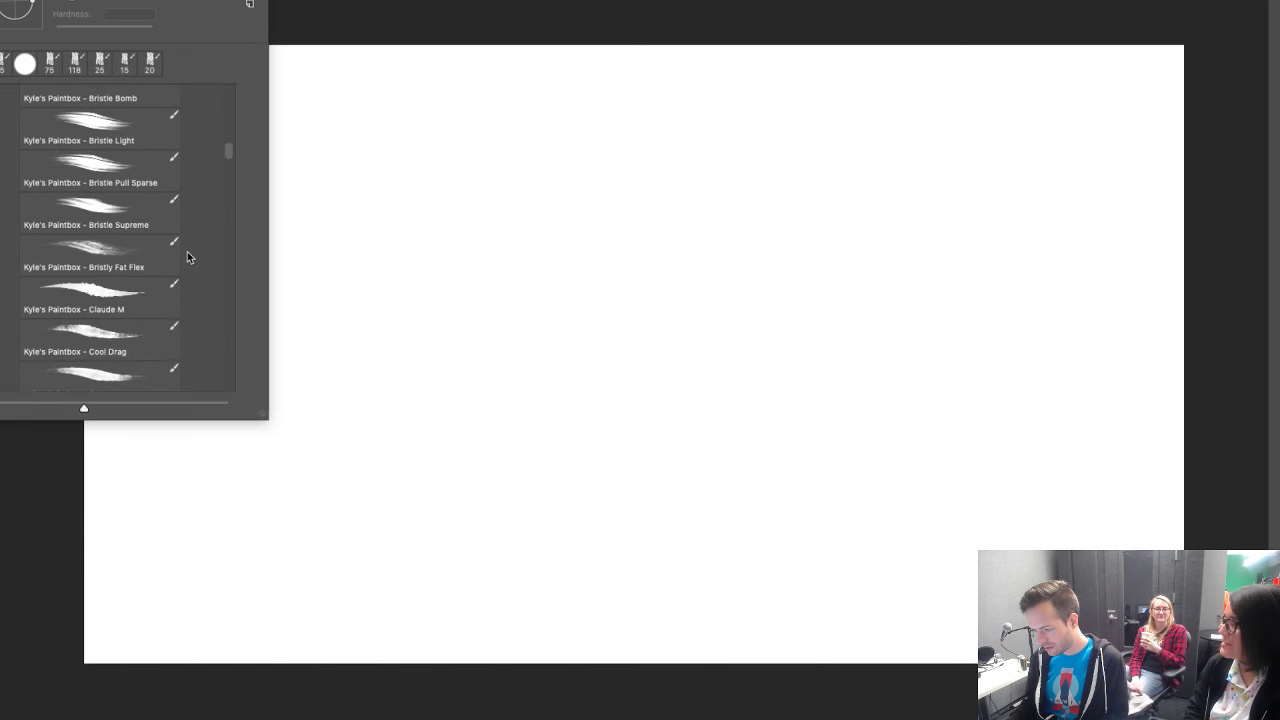
scroll(187, 252, up, 11)
scroll(187, 257, down, 6)
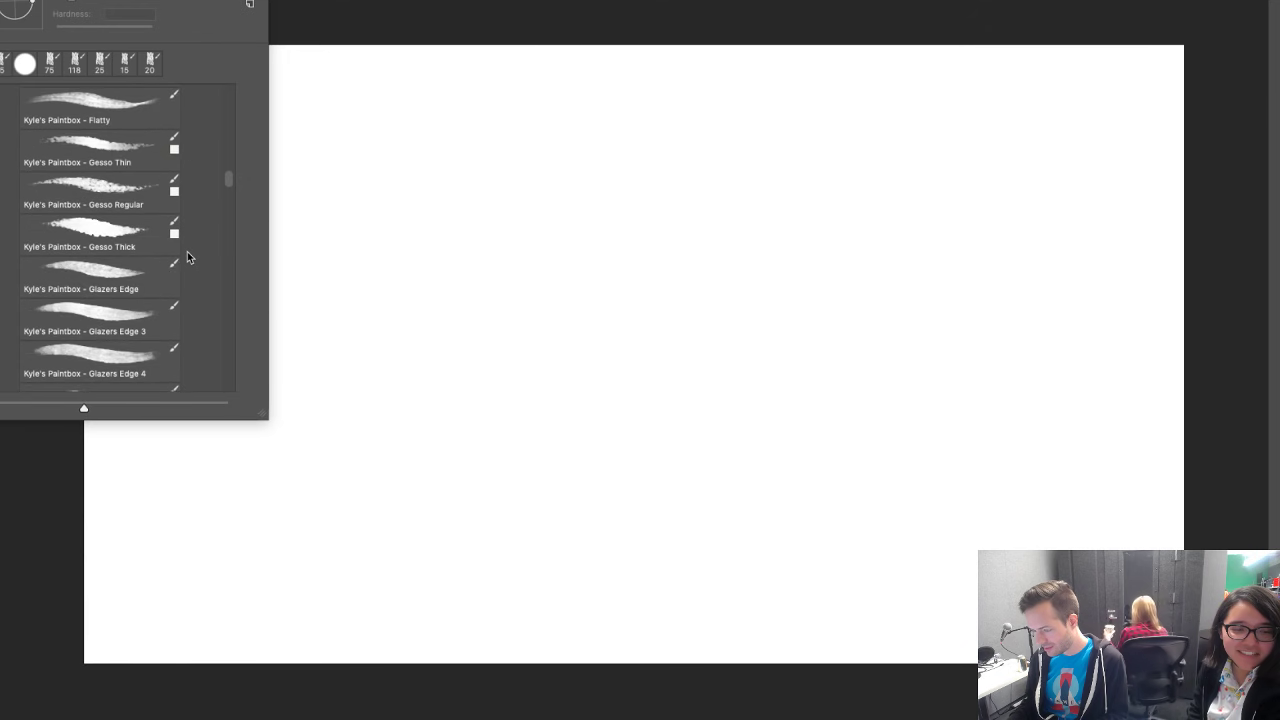
scroll(187, 257, down, 5)
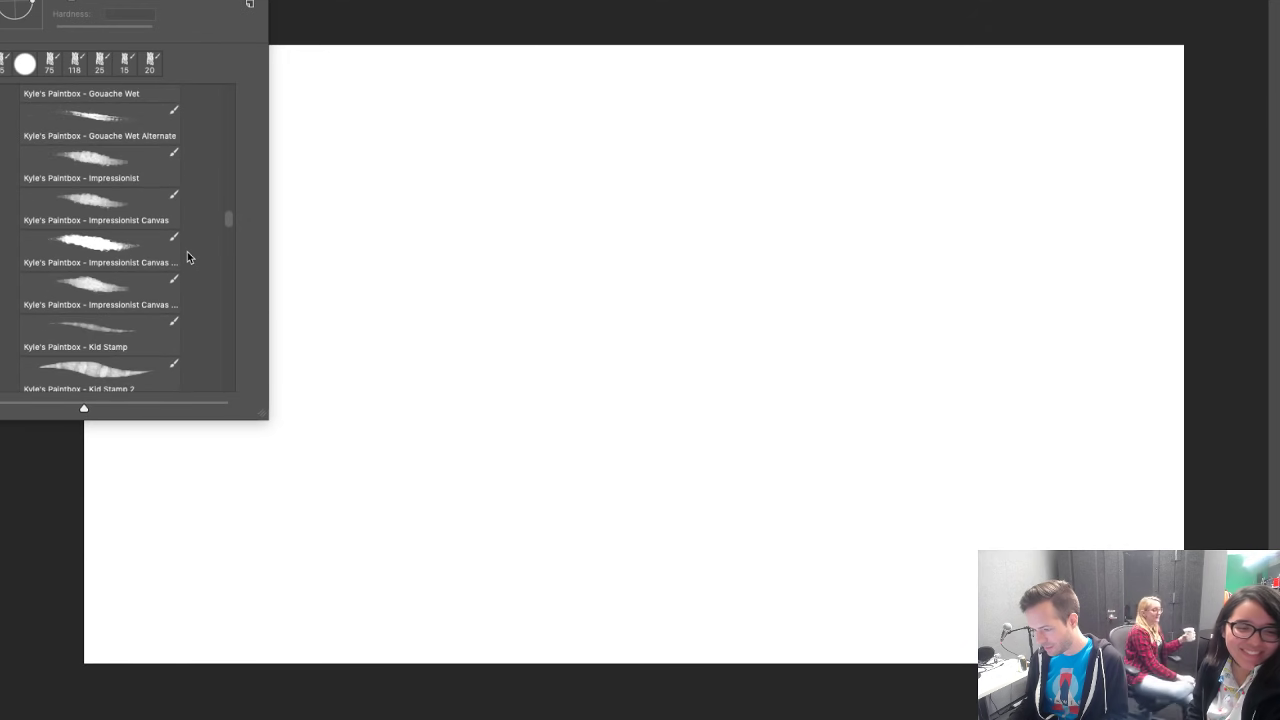
scroll(187, 257, down, 1)
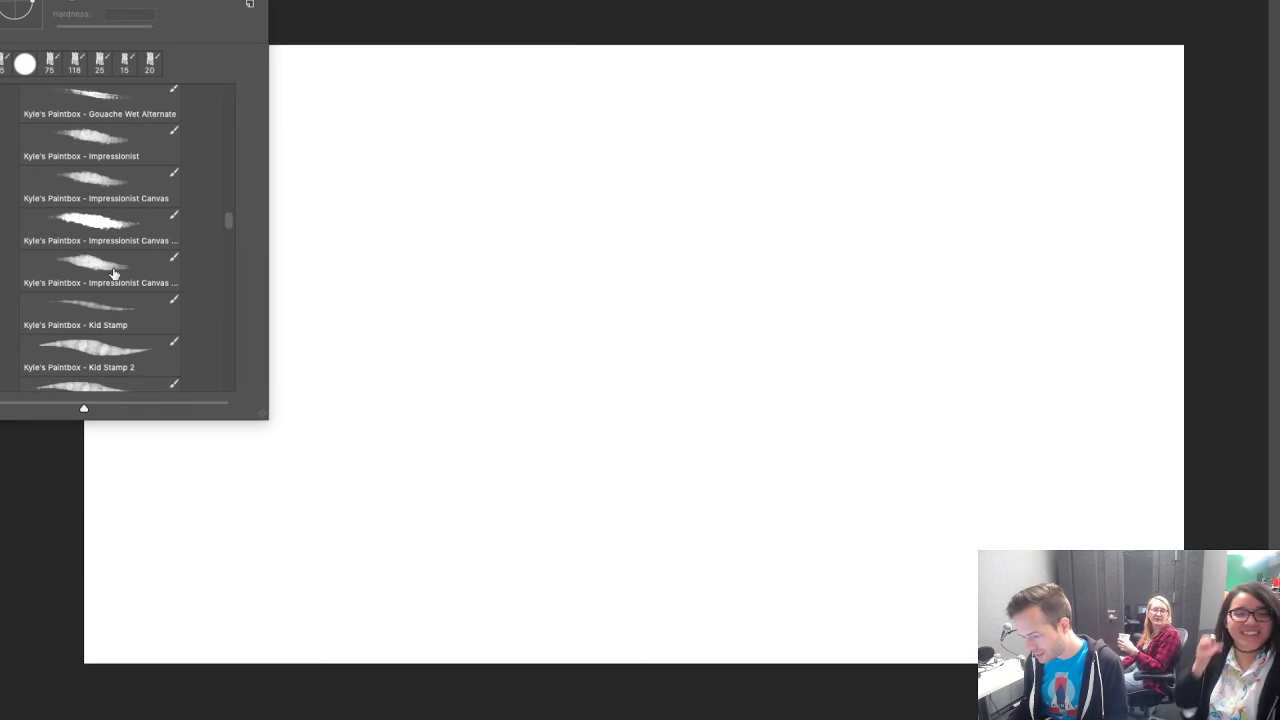
scroll(113, 274, down, 1)
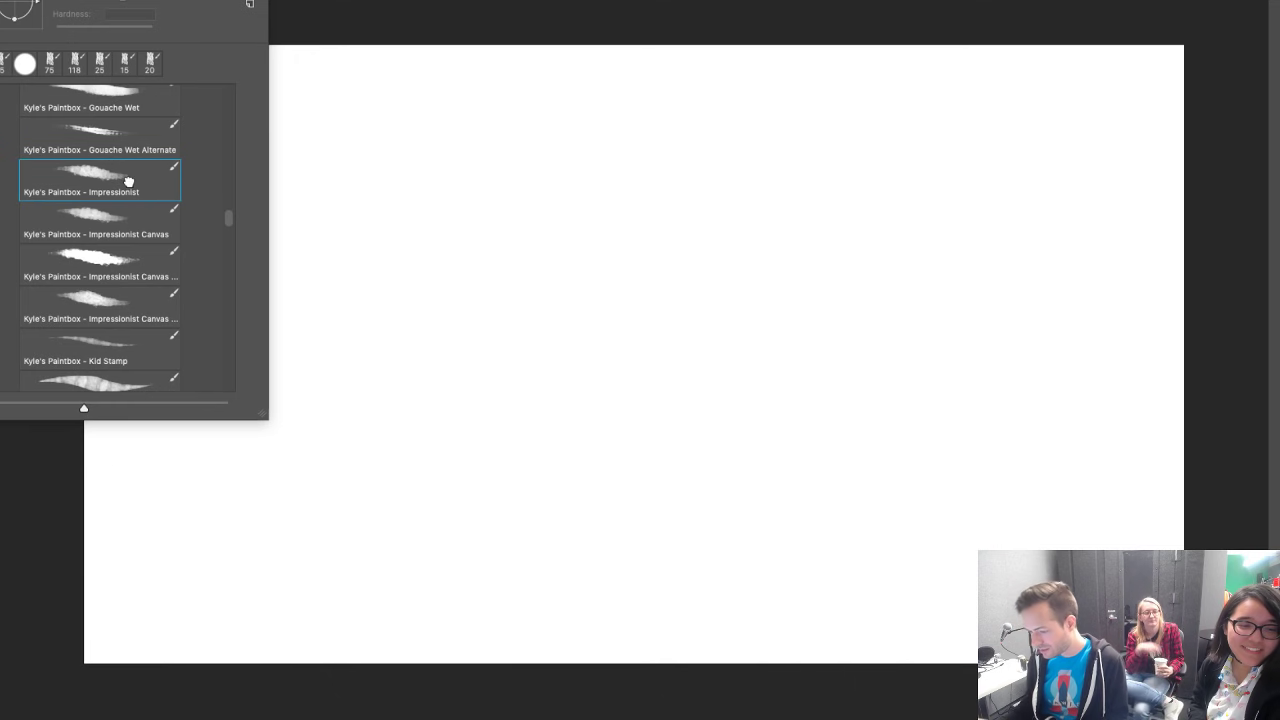
click(622, 286)
click(844, 190)
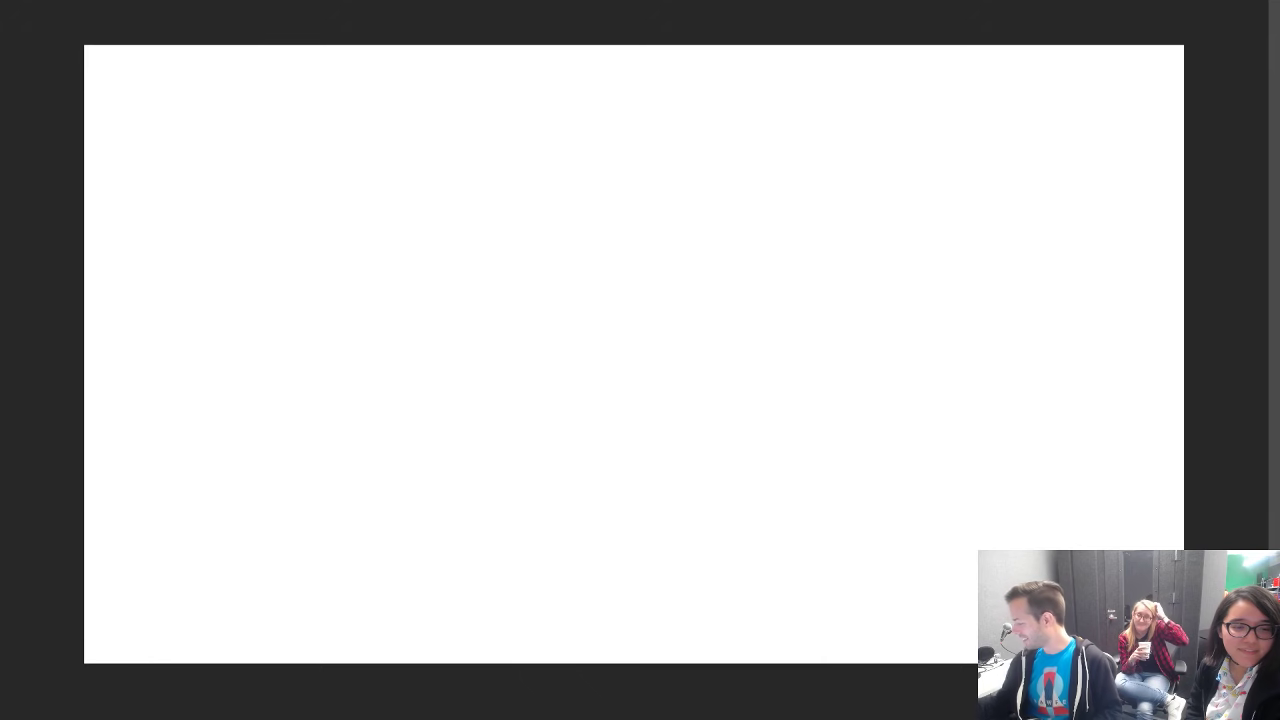
mouse_move(571, 414)
mouse_down()
mouse_move(565, 316)
mouse_move(623, 355)
mouse_move(581, 359)
mouse_move(619, 368)
mouse_move(673, 323)
mouse_move(611, 282)
mouse_move(654, 279)
mouse_move(578, 274)
mouse_move(605, 340)
mouse_move(550, 268)
mouse_move(571, 407)
mouse_move(599, 321)
mouse_move(593, 355)
mouse_move(651, 319)
mouse_move(619, 367)
mouse_move(604, 315)
mouse_move(666, 340)
mouse_up()
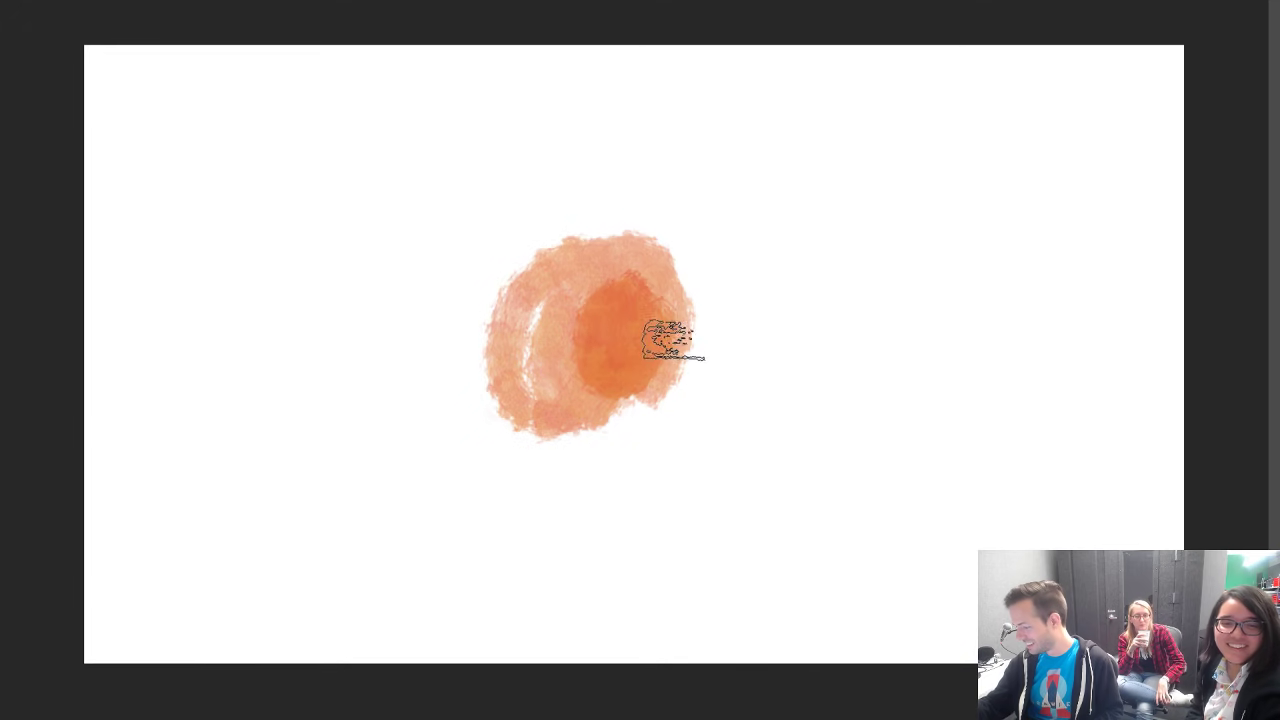
key(ctrl+z)
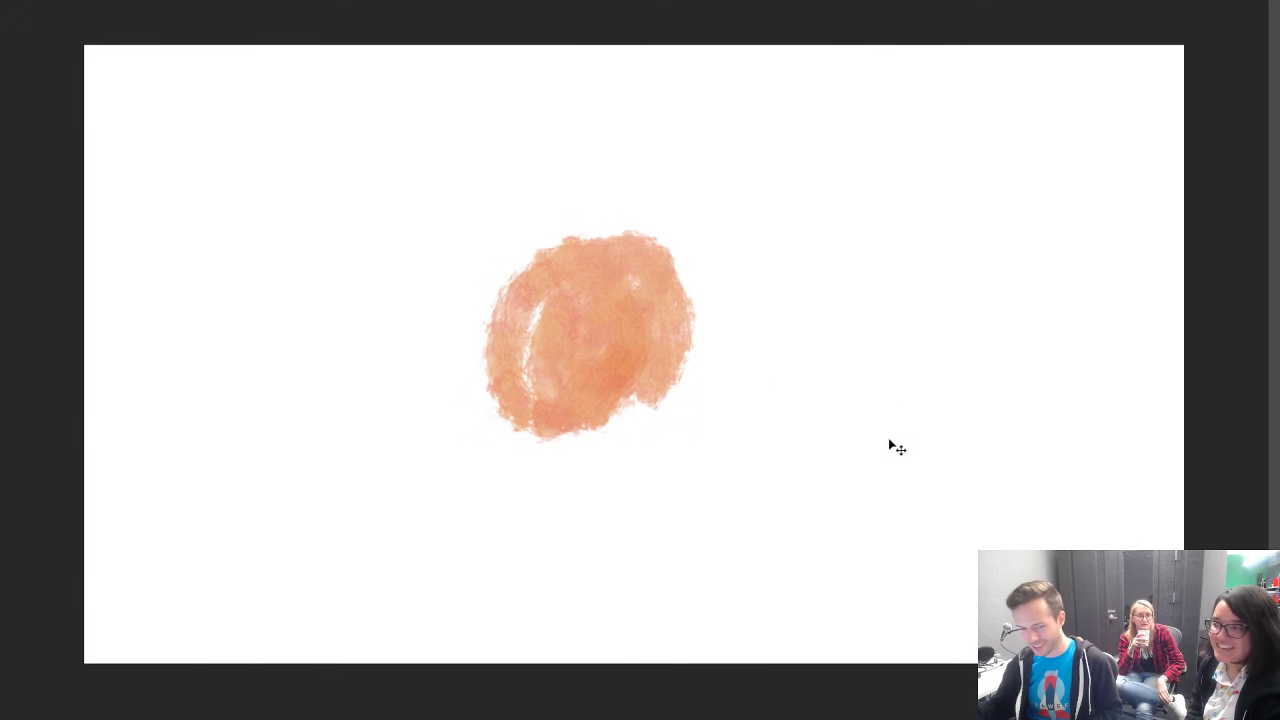
key(ctrl+z)
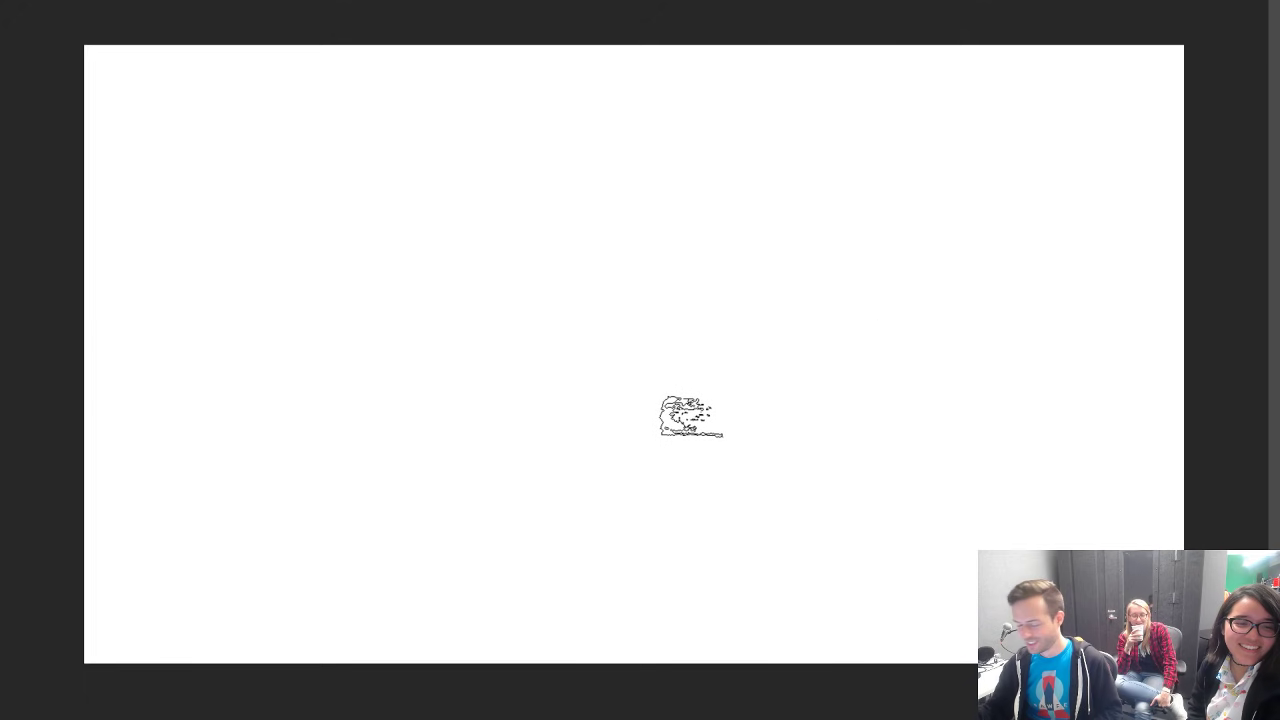
Step: Set the foreground color to a medium green and paint a solid round body slightly above and left of the canvas center
click(17, 444)
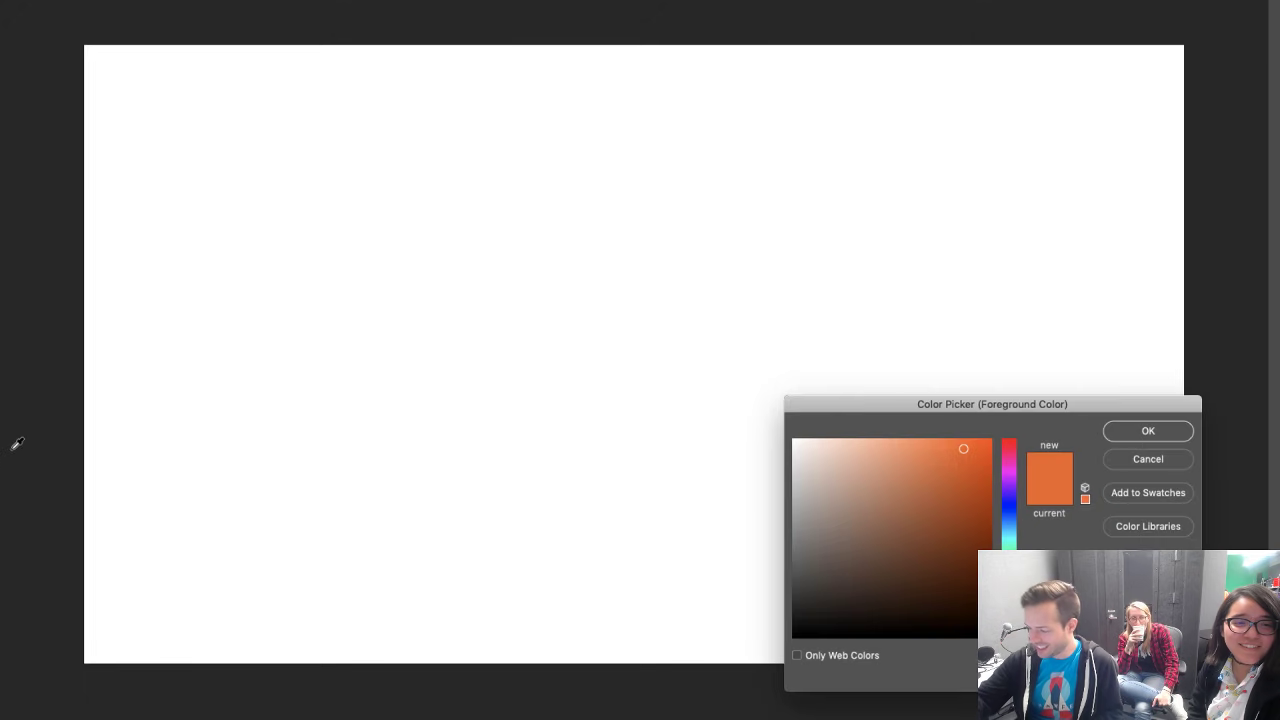
click(1009, 578)
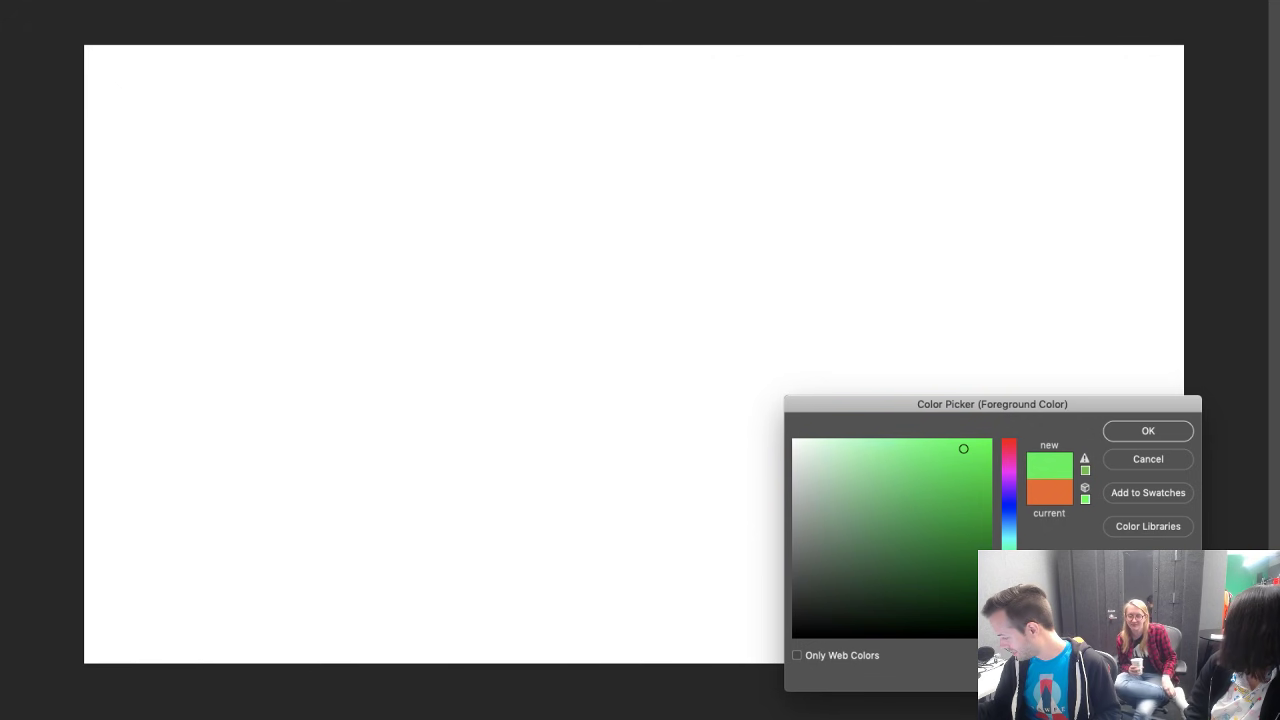
click(939, 483)
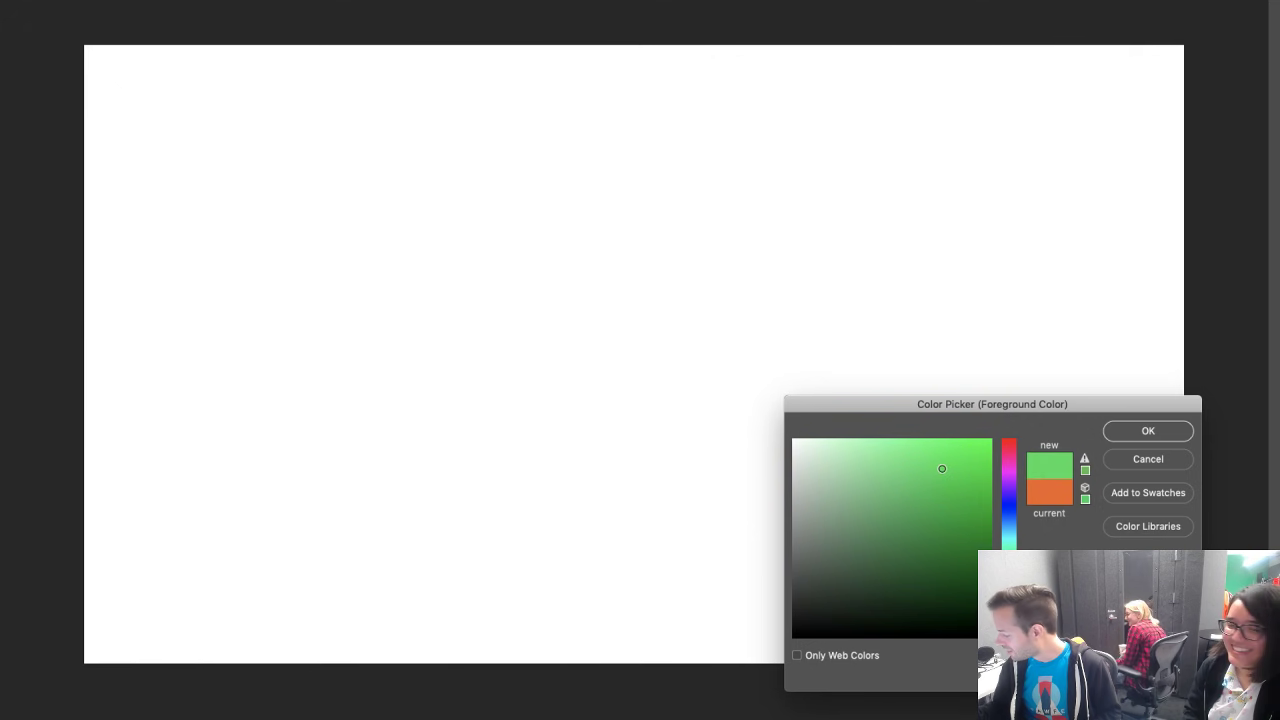
click(1140, 433)
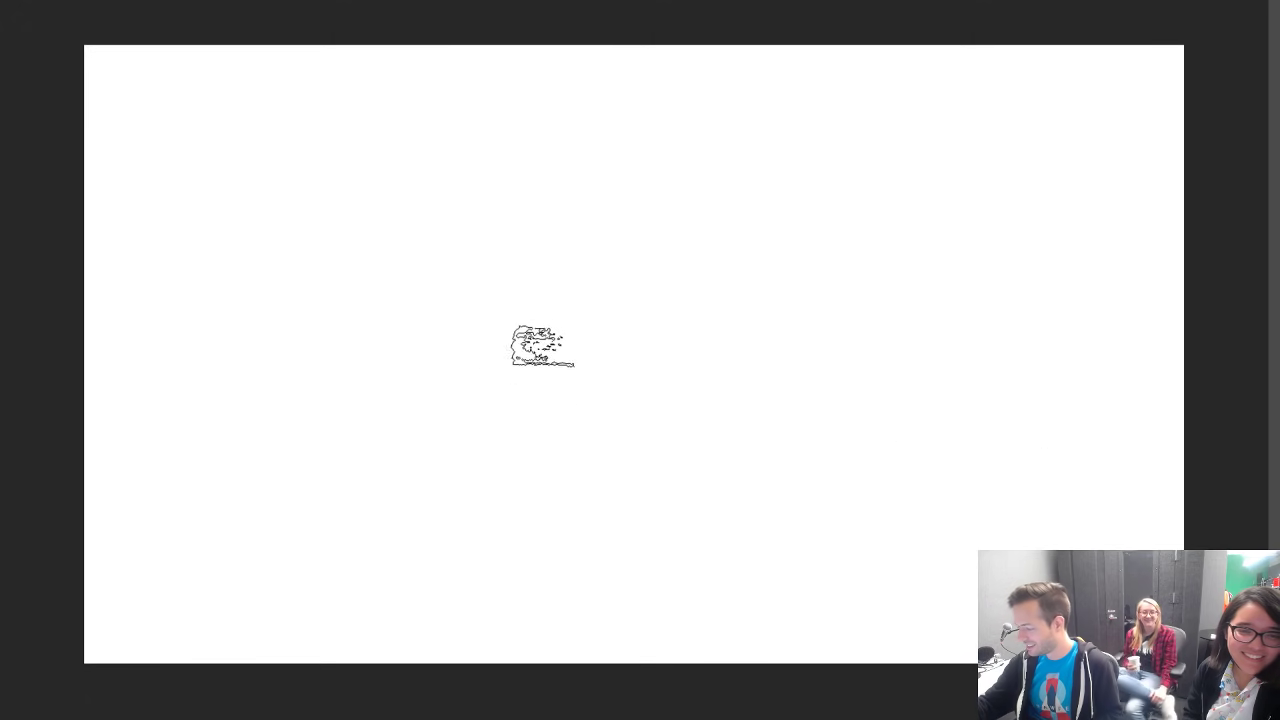
mouse_move(580, 338)
mouse_down()
mouse_move(477, 343)
mouse_move(527, 215)
mouse_move(634, 276)
mouse_move(506, 354)
mouse_move(502, 232)
mouse_move(614, 299)
mouse_move(482, 314)
mouse_move(589, 272)
mouse_move(517, 295)
mouse_move(570, 290)
mouse_move(544, 264)
mouse_move(540, 331)
mouse_move(487, 264)
mouse_move(627, 270)
mouse_move(523, 353)
mouse_move(548, 236)
mouse_up()
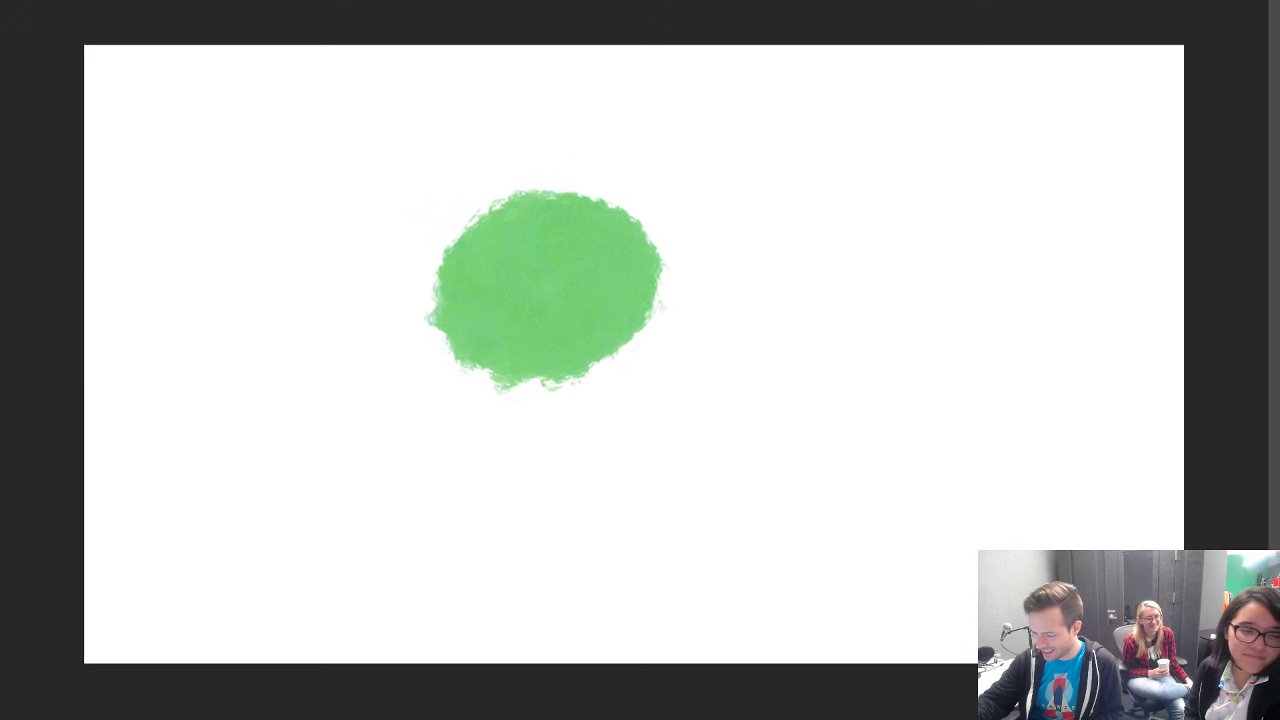
Step: Pick a muted grayish brown and fill the white background around the green shape using the Paint Bucket Tool
key(n)
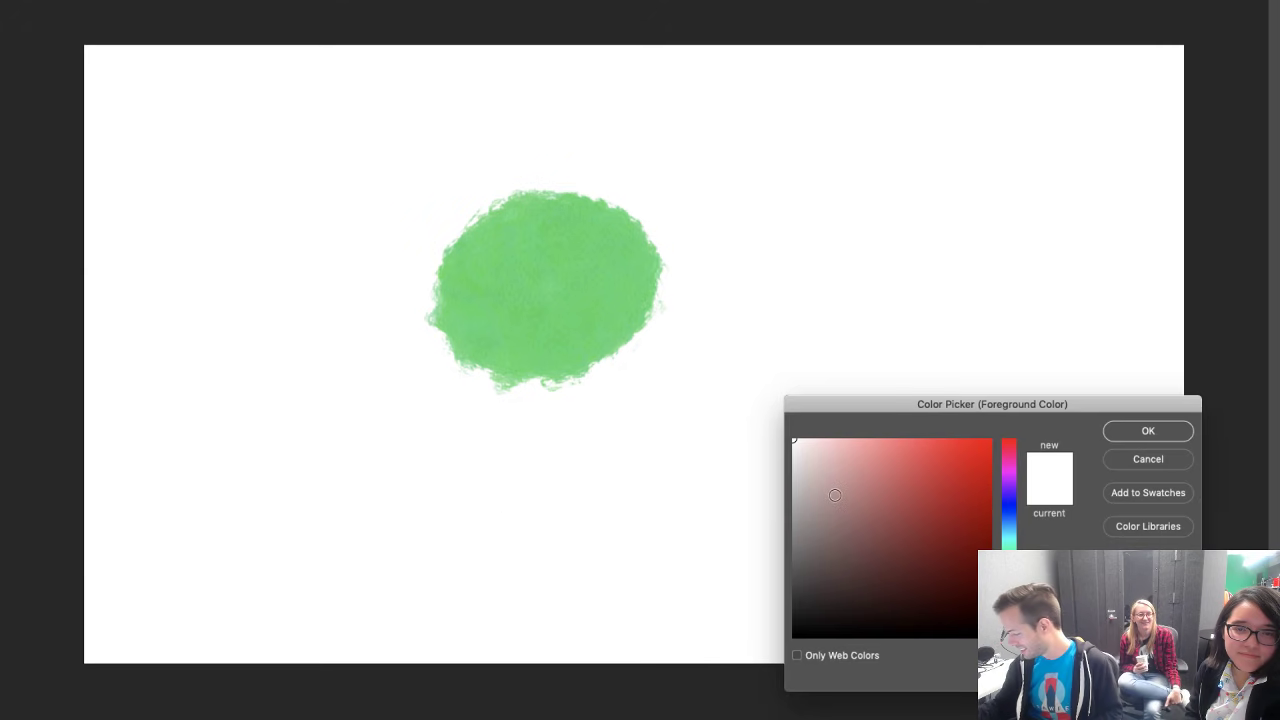
drag(1009, 627, 1009, 619)
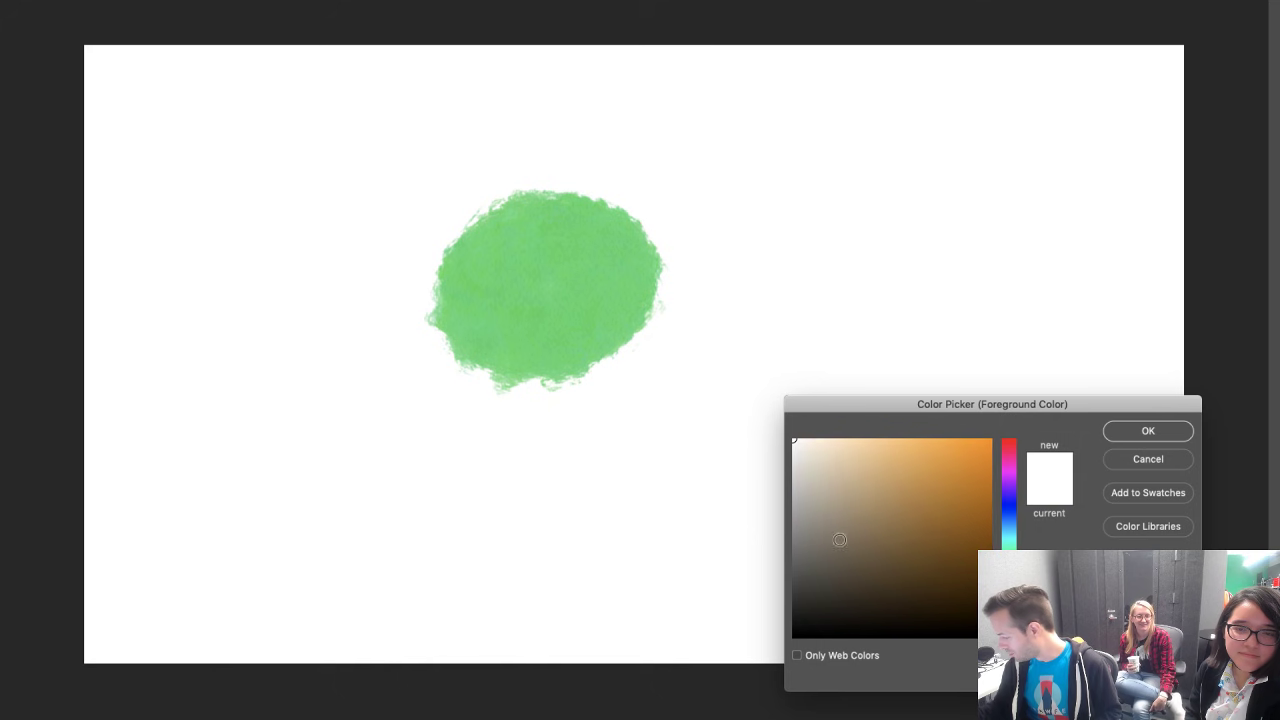
drag(840, 540, 844, 529)
click(1140, 431)
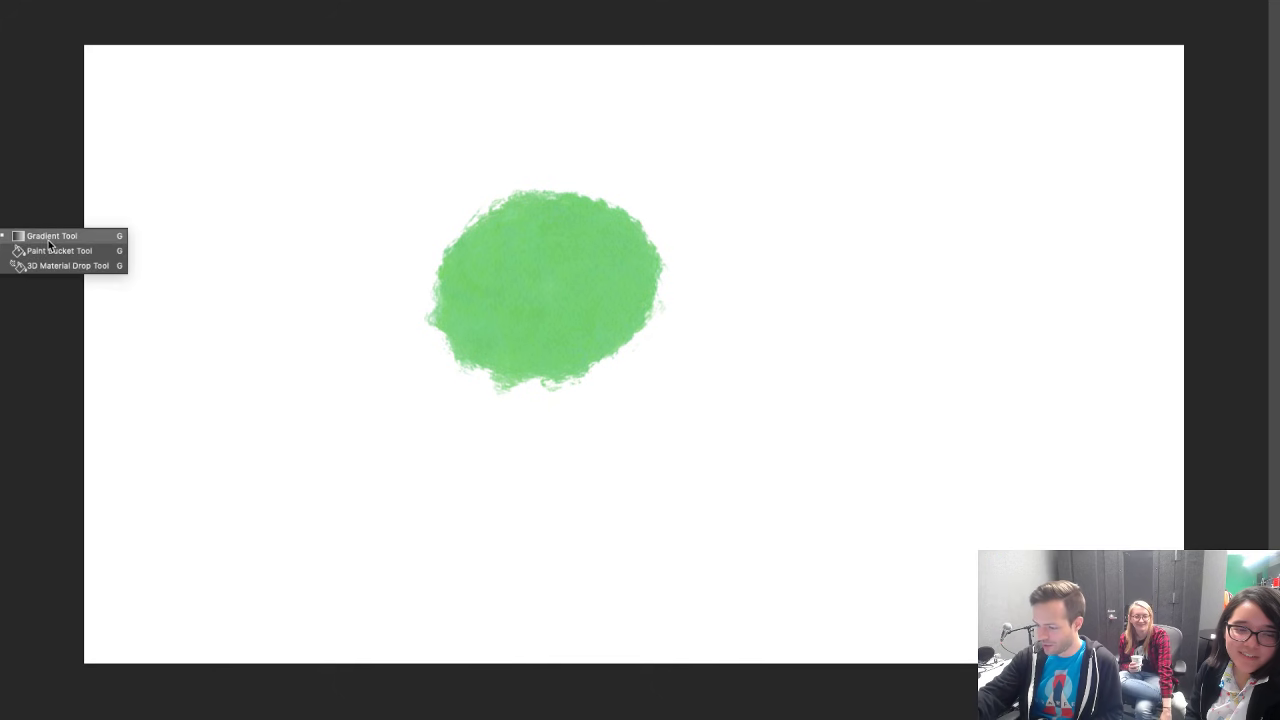
click(40, 256)
click(238, 397)
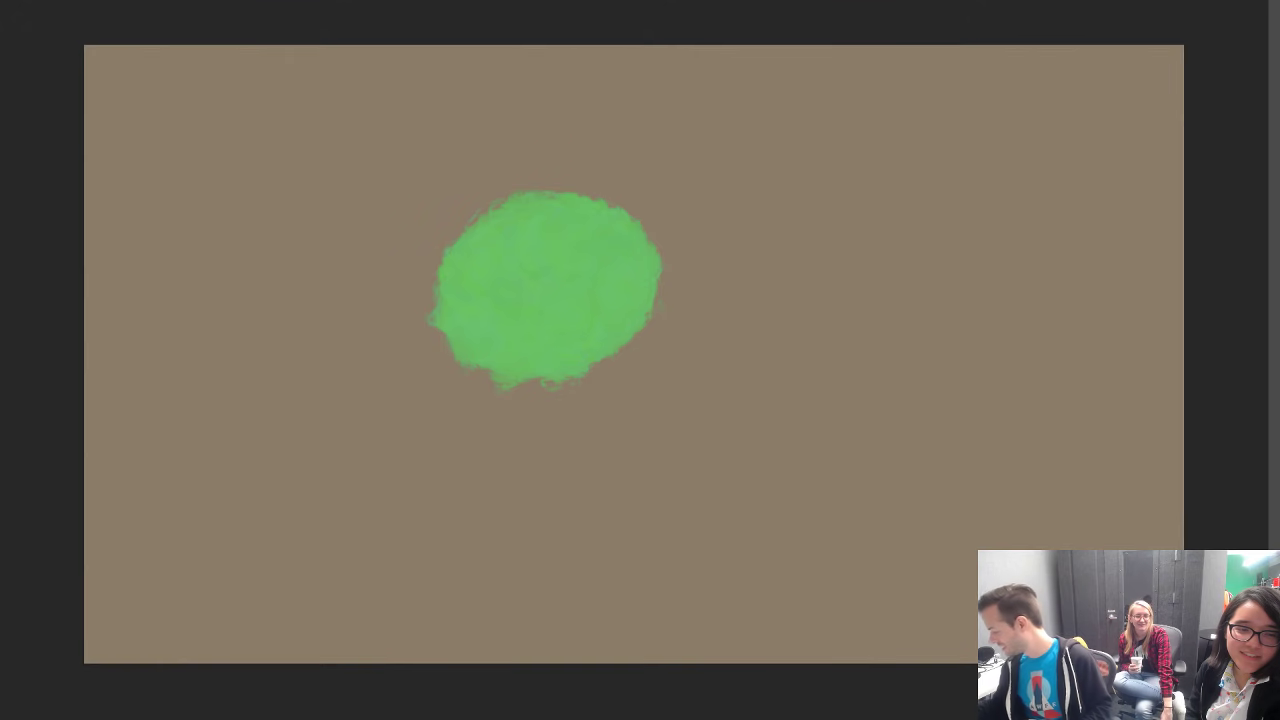
Step: Paint two round white eyes at the green body's upper right and enlarge the body in green over their lower edges
click(4, 416)
drag(802, 450, 788, 435)
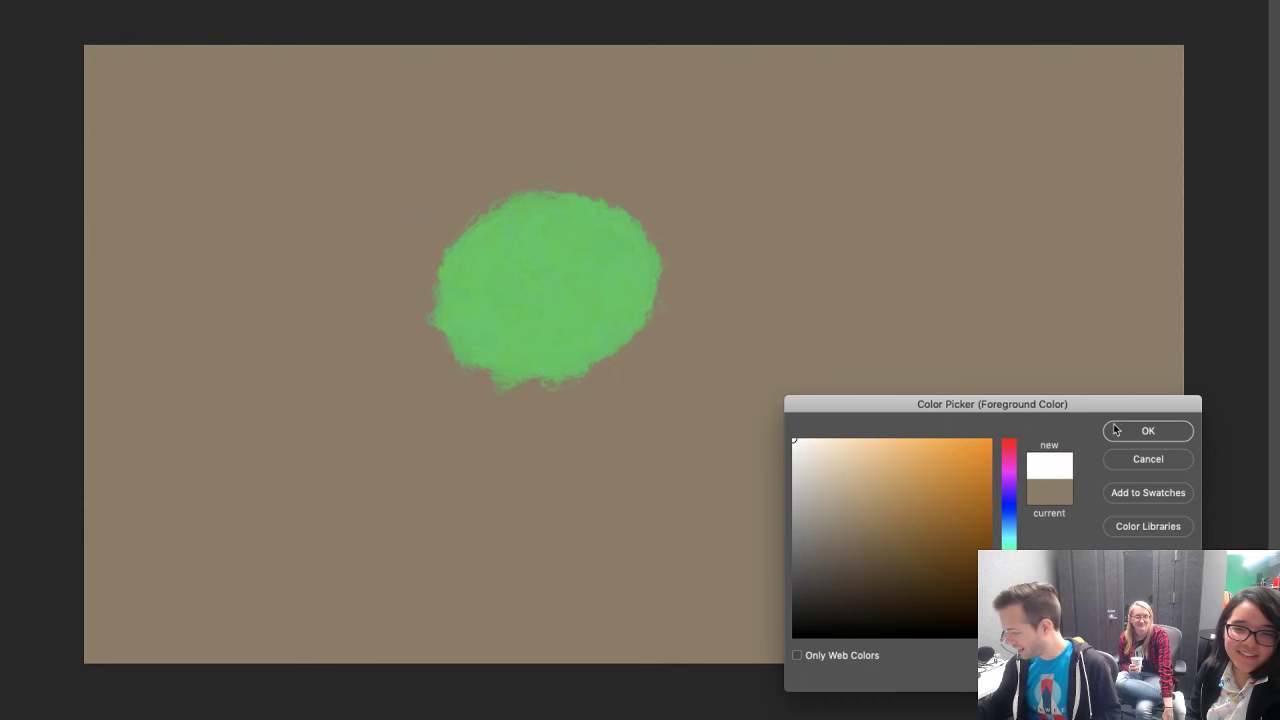
click(1116, 430)
mouse_move(630, 207)
mouse_down()
mouse_move(654, 157)
mouse_move(640, 206)
mouse_move(649, 171)
mouse_up()
mouse_move(715, 228)
mouse_down()
mouse_move(750, 213)
mouse_move(682, 242)
mouse_move(735, 218)
mouse_move(659, 187)
mouse_up()
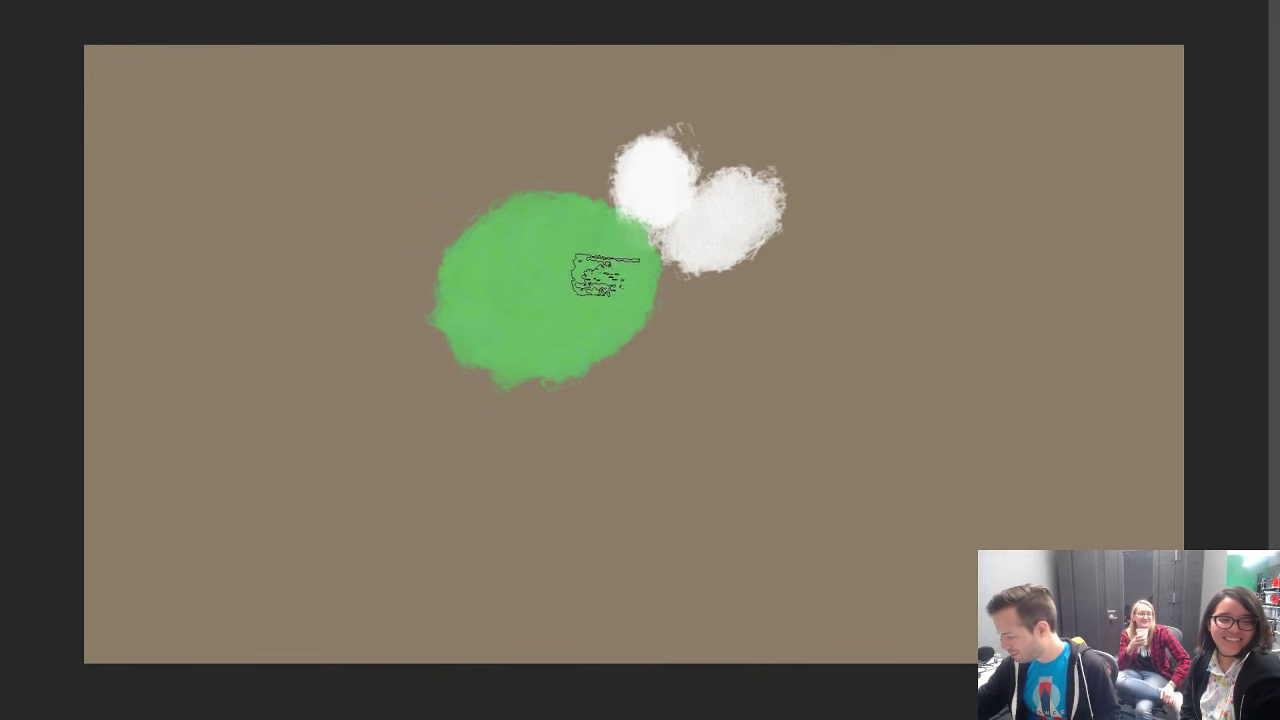
mouse_move(470, 287)
mouse_down()
mouse_move(600, 198)
mouse_move(632, 318)
mouse_move(527, 348)
mouse_up()
mouse_move(637, 235)
mouse_down()
mouse_move(626, 357)
mouse_move(502, 343)
mouse_up()
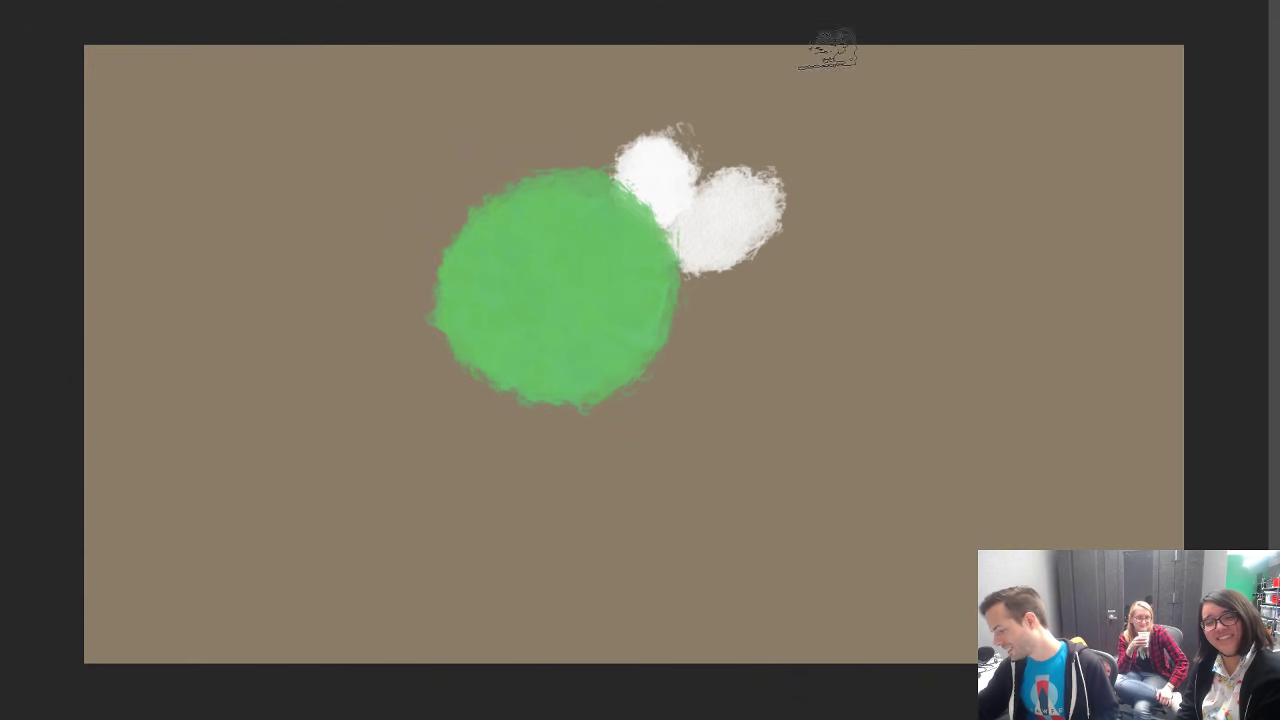
Step: Paint black pupils on both white eyes and cover the black spilling onto the body with green sampled from it
click(3, 400)
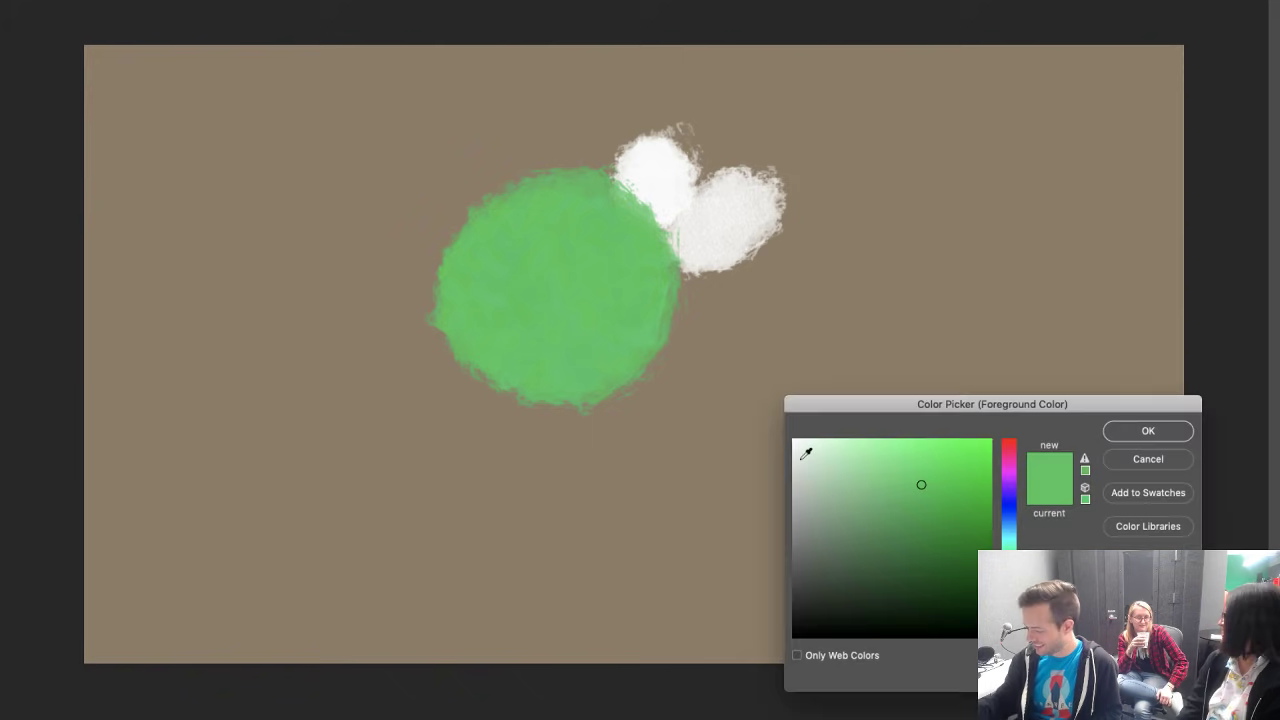
drag(803, 459, 765, 690)
click(1109, 431)
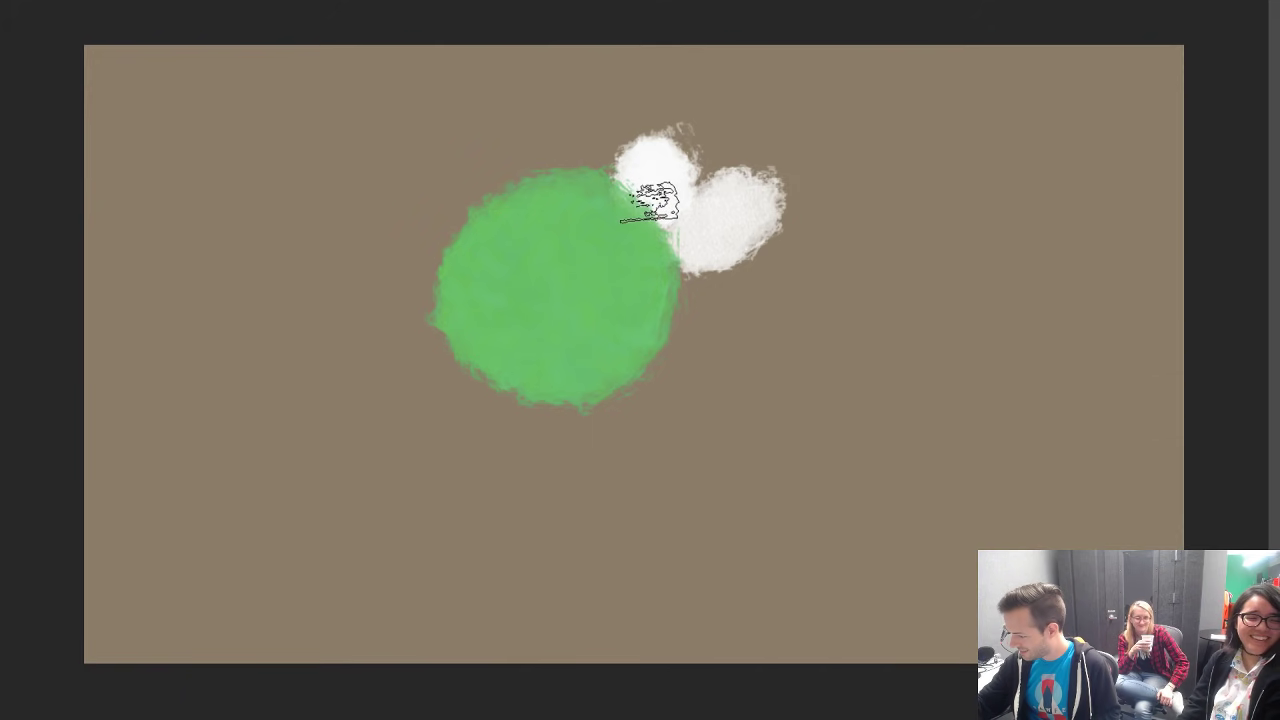
drag(651, 194, 648, 188)
mouse_move(711, 236)
mouse_down()
mouse_move(705, 220)
mouse_move(708, 230)
mouse_up()
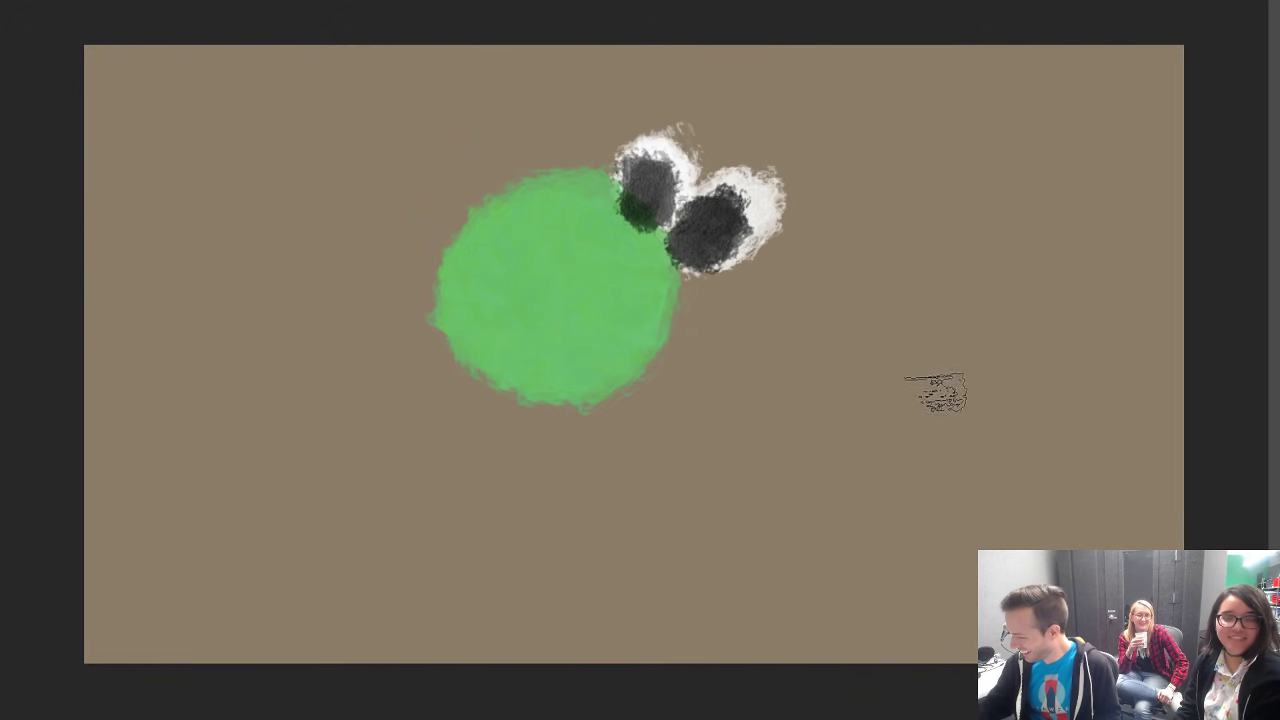
alt+click(602, 295)
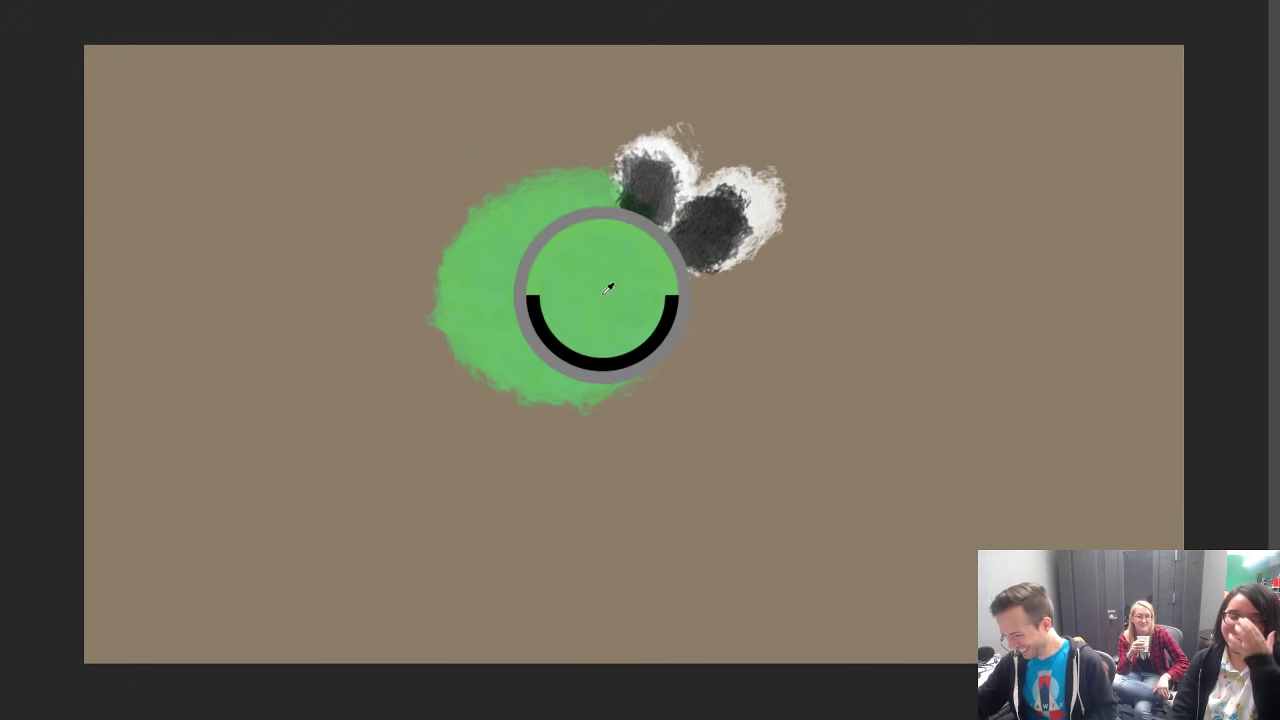
drag(599, 207, 628, 239)
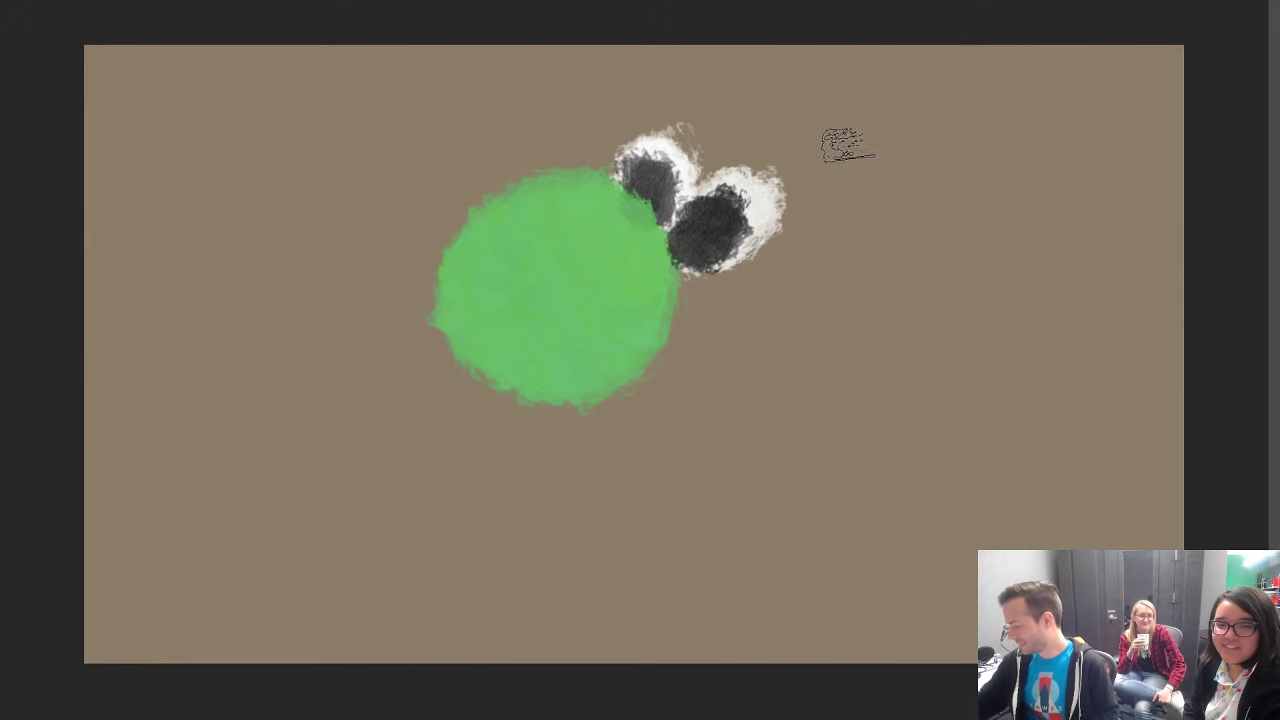
Step: Pick a darker green and paint a large round head shape around and behind the eyes
click(38, 421)
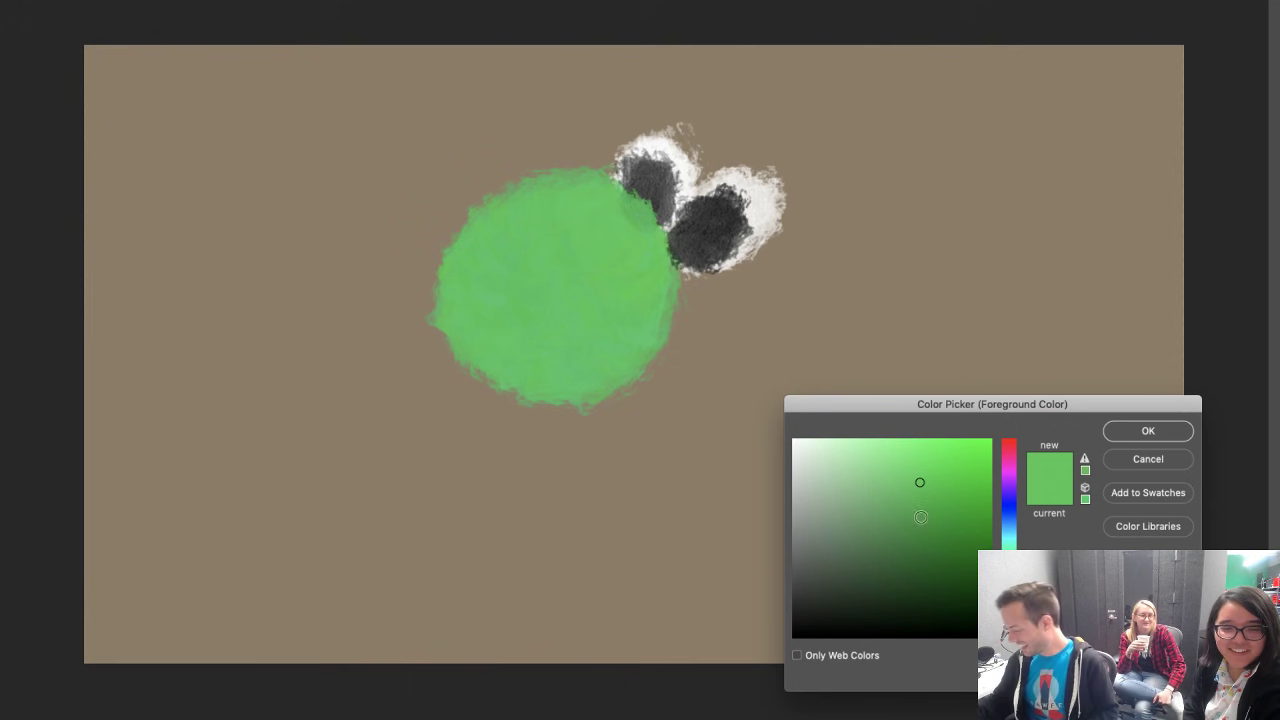
click(927, 511)
click(1117, 430)
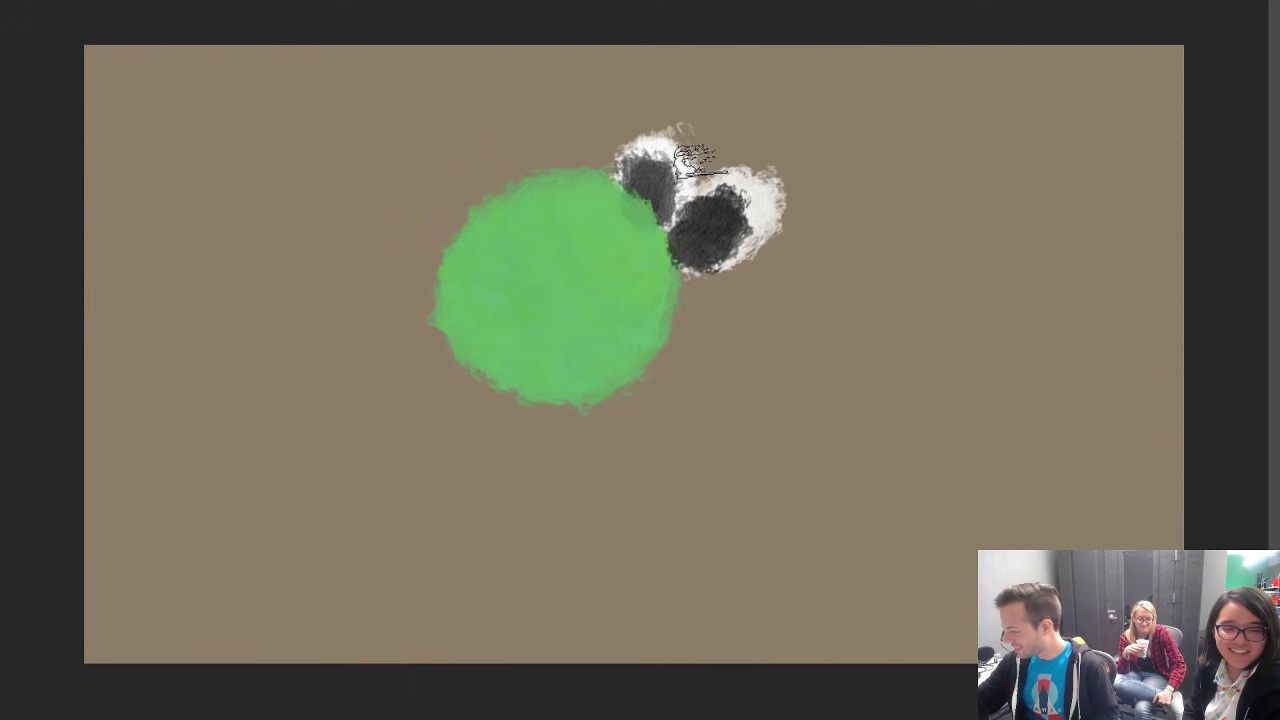
mouse_move(735, 148)
mouse_down()
mouse_move(768, 150)
mouse_move(809, 194)
mouse_move(789, 257)
mouse_move(733, 292)
mouse_move(743, 286)
mouse_up()
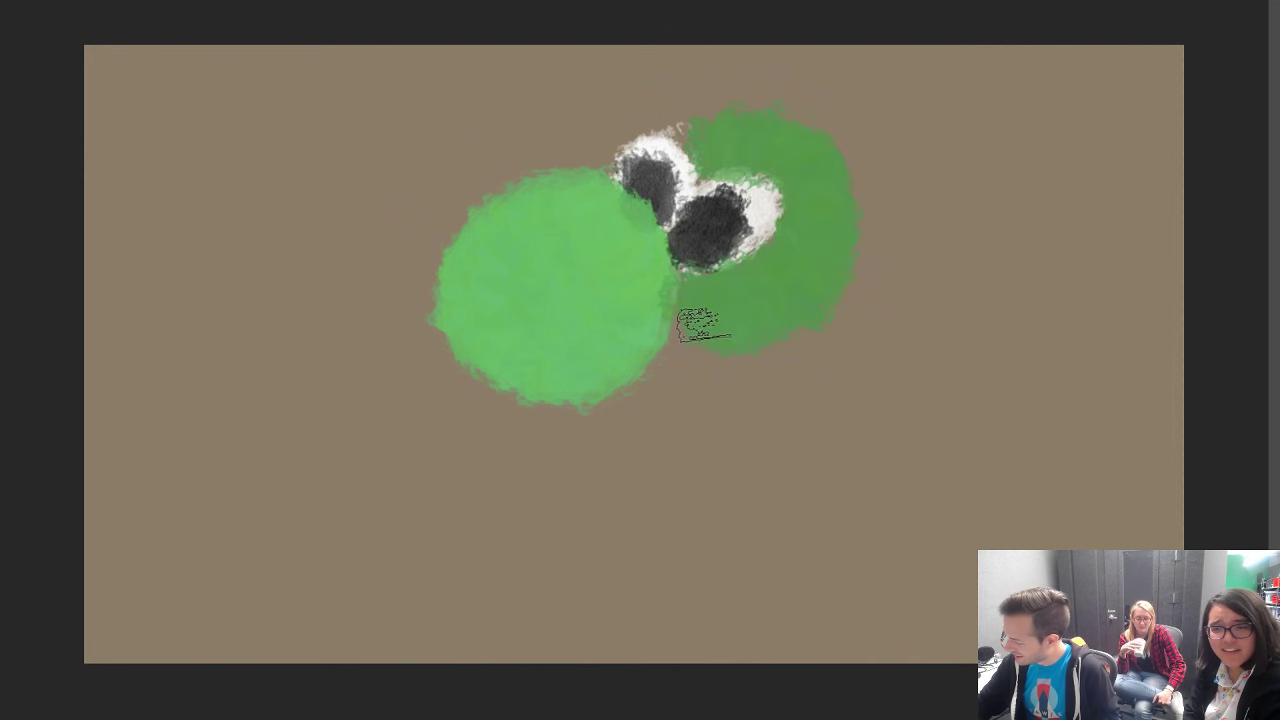
Step: Shade the snout's lower edge with darker green, round out the head's base, and extend the whites of both eyes upward
mouse_move(657, 271)
mouse_down()
mouse_move(571, 374)
mouse_move(634, 303)
mouse_up()
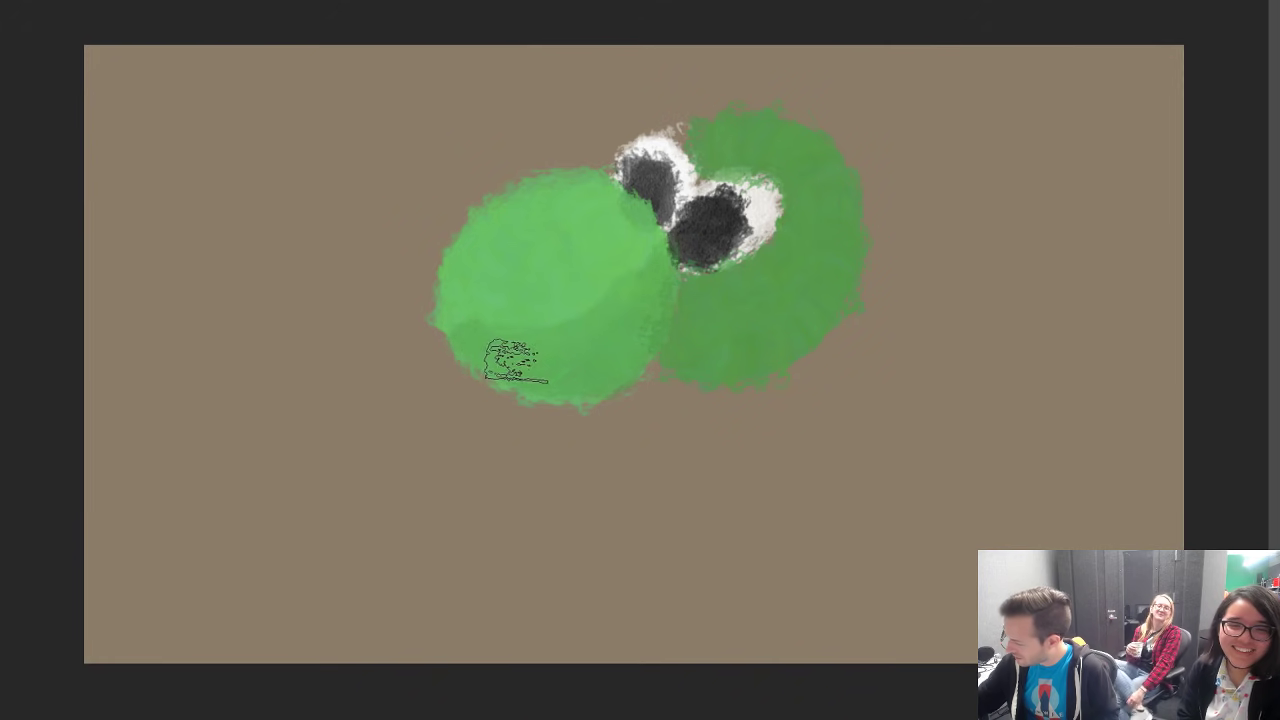
drag(580, 357, 623, 366)
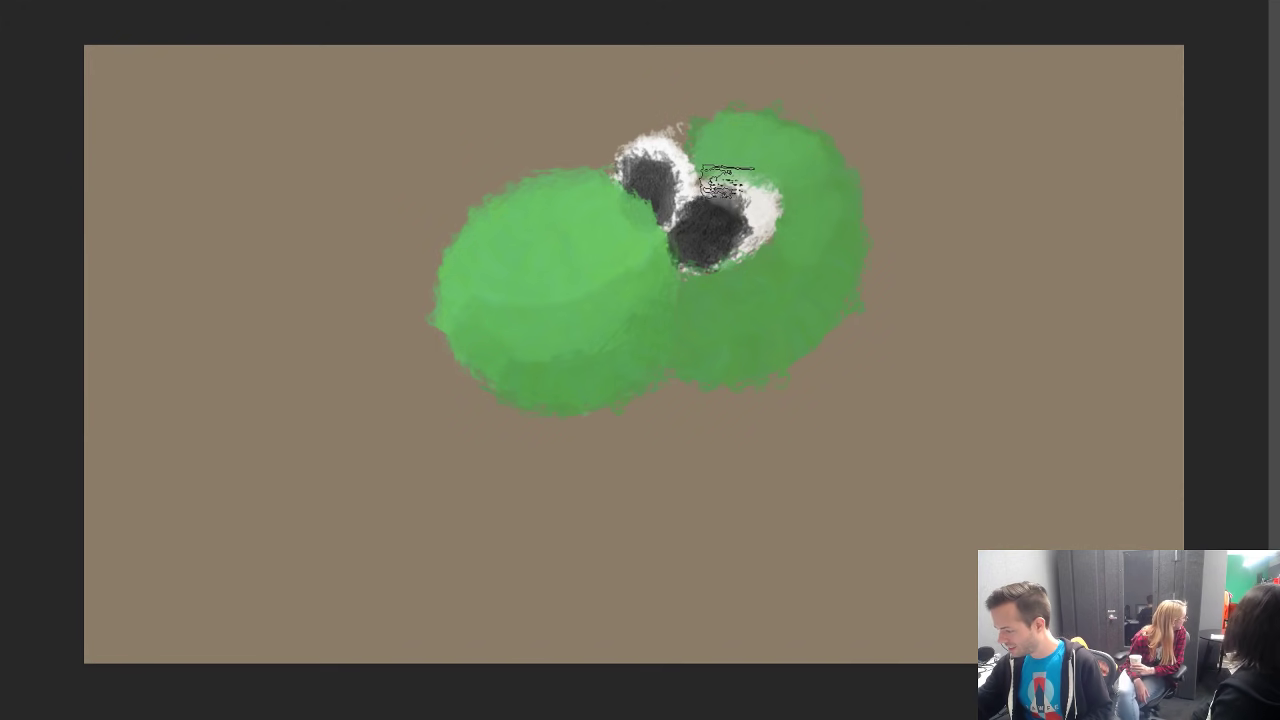
mouse_move(756, 194)
mouse_down()
mouse_move(755, 163)
mouse_move(690, 140)
mouse_move(640, 148)
mouse_move(690, 170)
mouse_move(683, 135)
mouse_move(653, 140)
mouse_move(685, 172)
mouse_move(680, 138)
mouse_up()
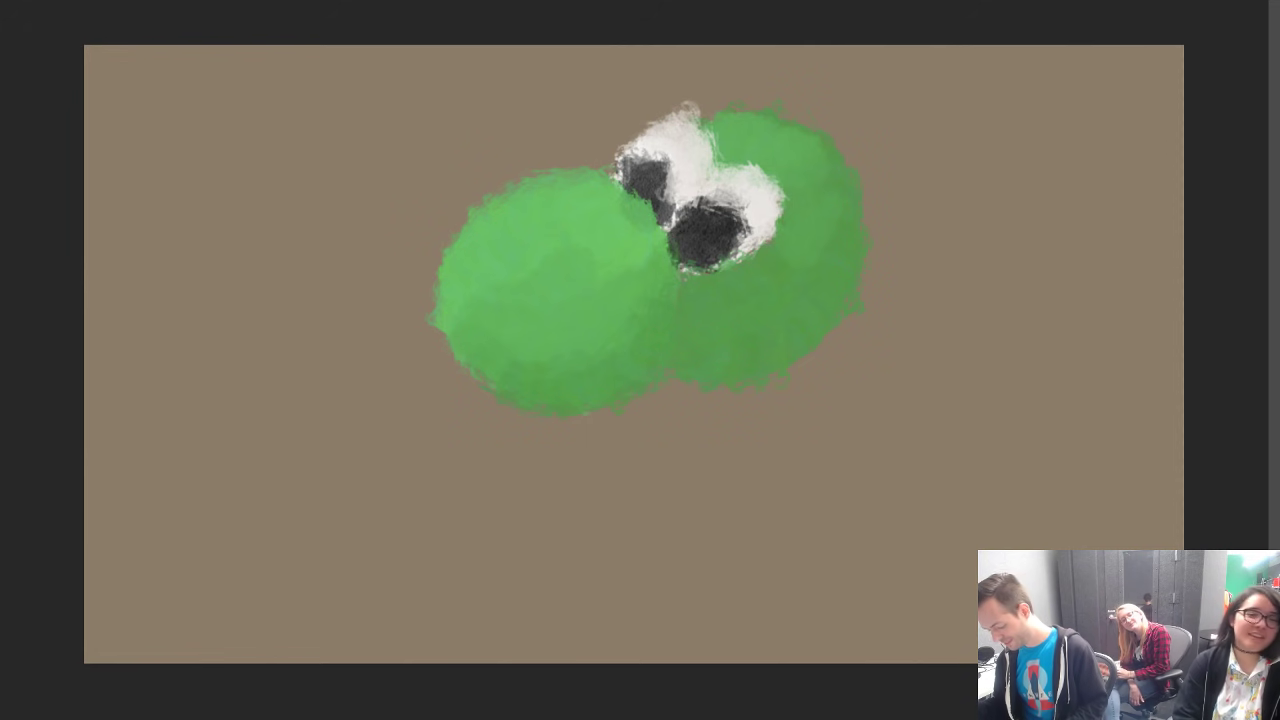
Step: Darken the brown background with a Hue/Saturation adjustment, setting Lightness to -30
key(super+u)
drag(1042, 321, 1031, 335)
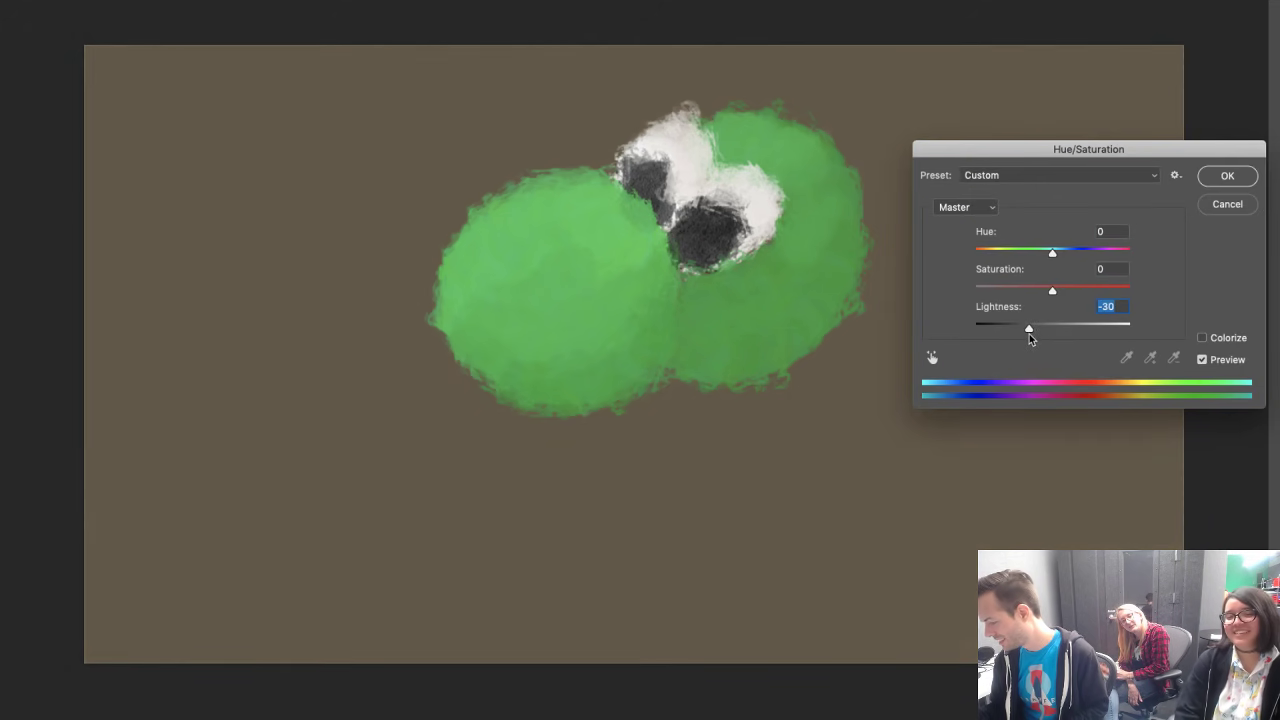
click(1227, 176)
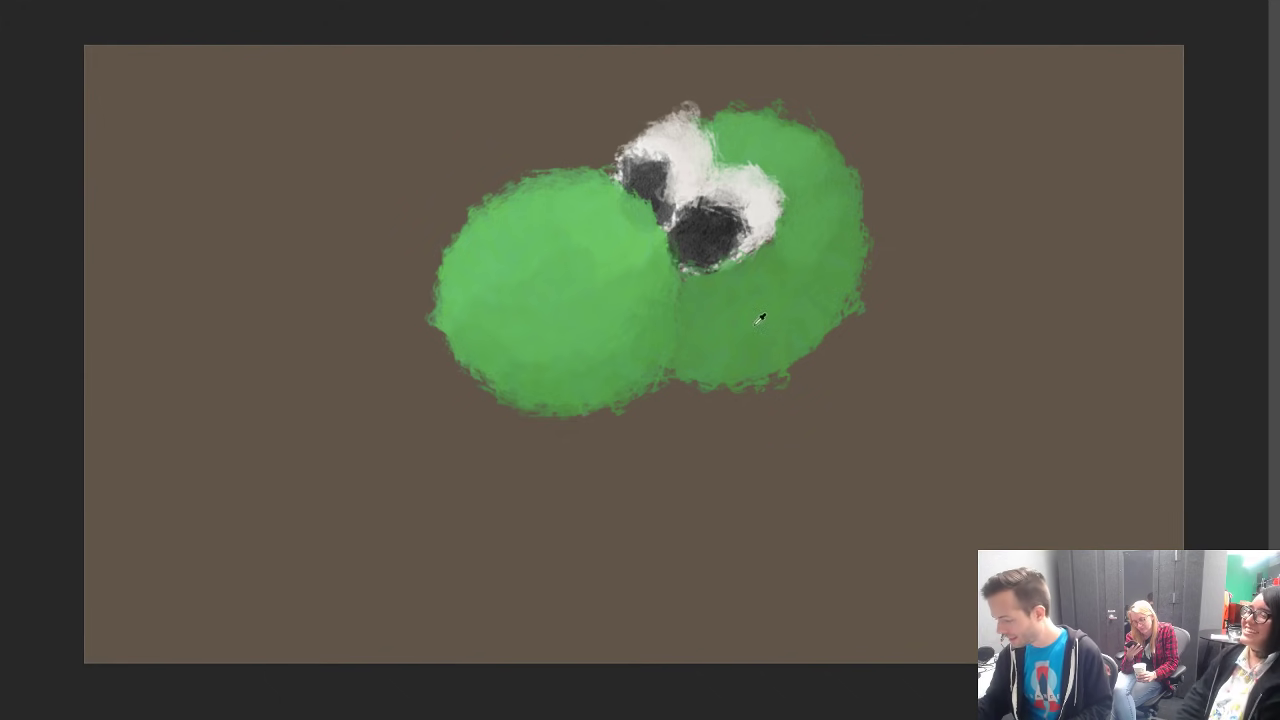
Step: Try painting a large oval body in a darker green beneath the head, outlining it and filling it in
click(3, 425)
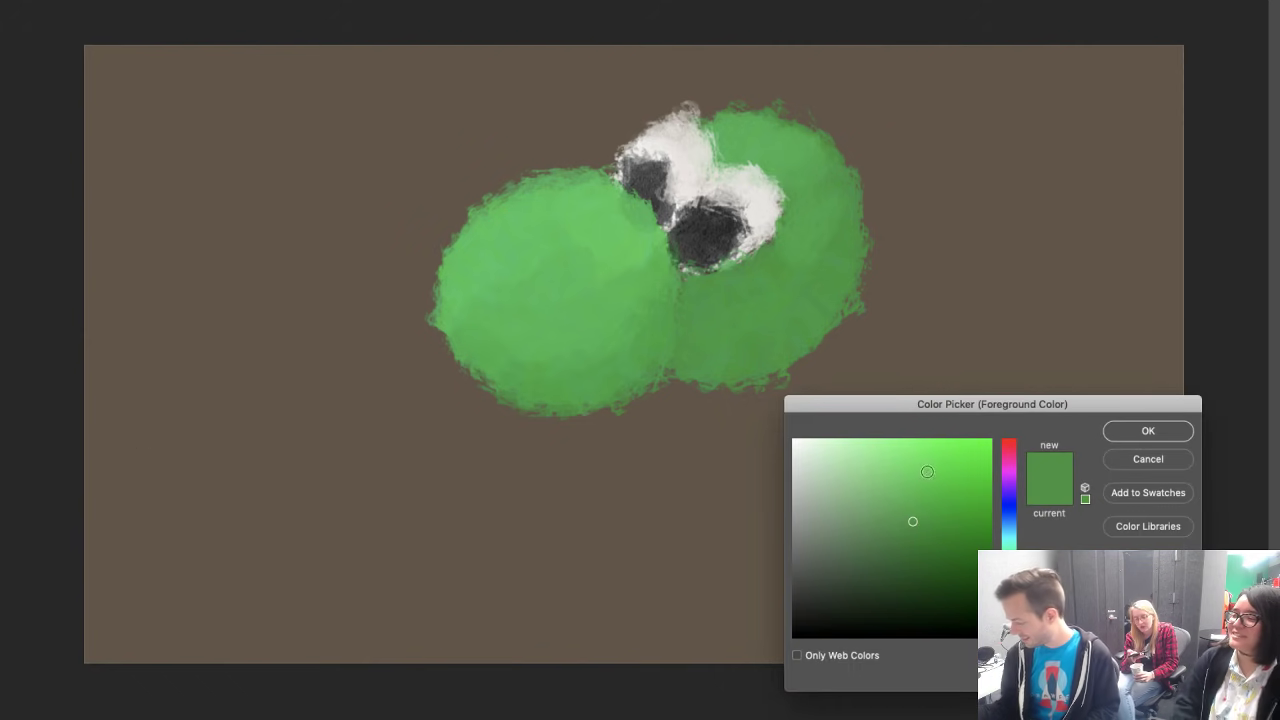
click(1122, 437)
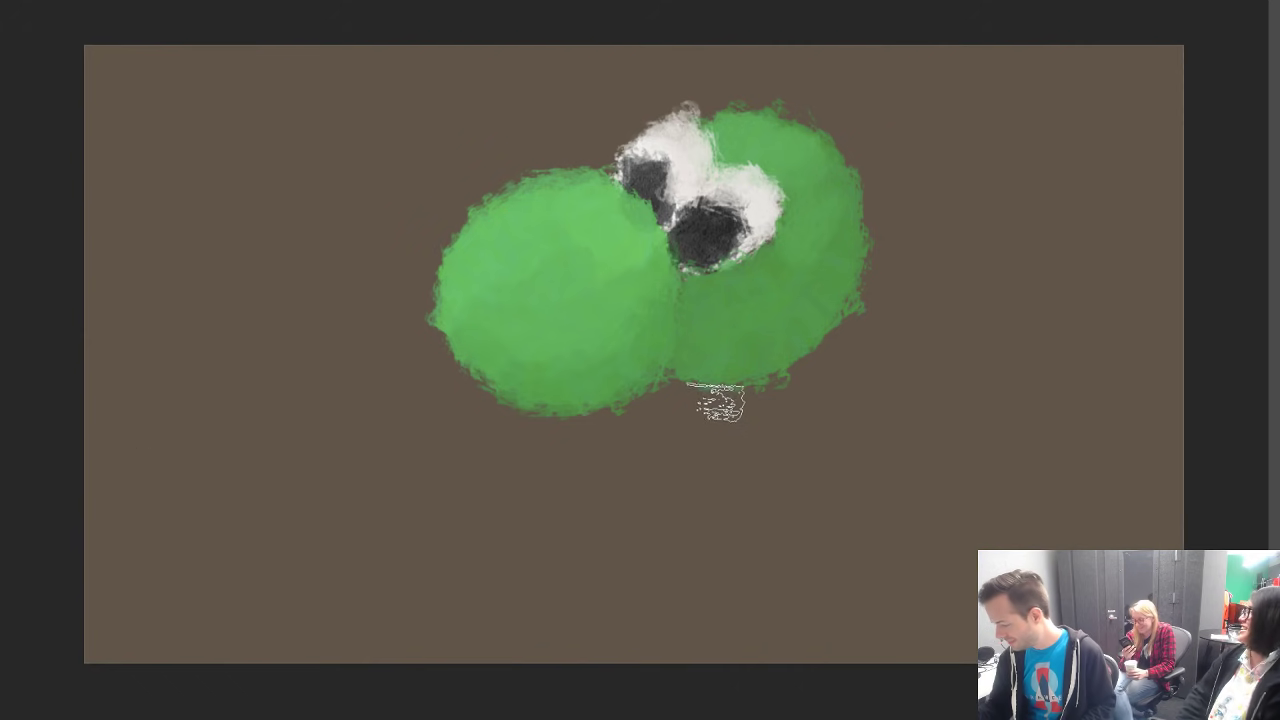
mouse_move(600, 415)
mouse_down()
mouse_move(490, 491)
mouse_move(490, 598)
mouse_up()
mouse_move(575, 410)
mouse_down()
mouse_move(516, 575)
mouse_move(658, 607)
mouse_move(848, 530)
mouse_move(845, 345)
mouse_up()
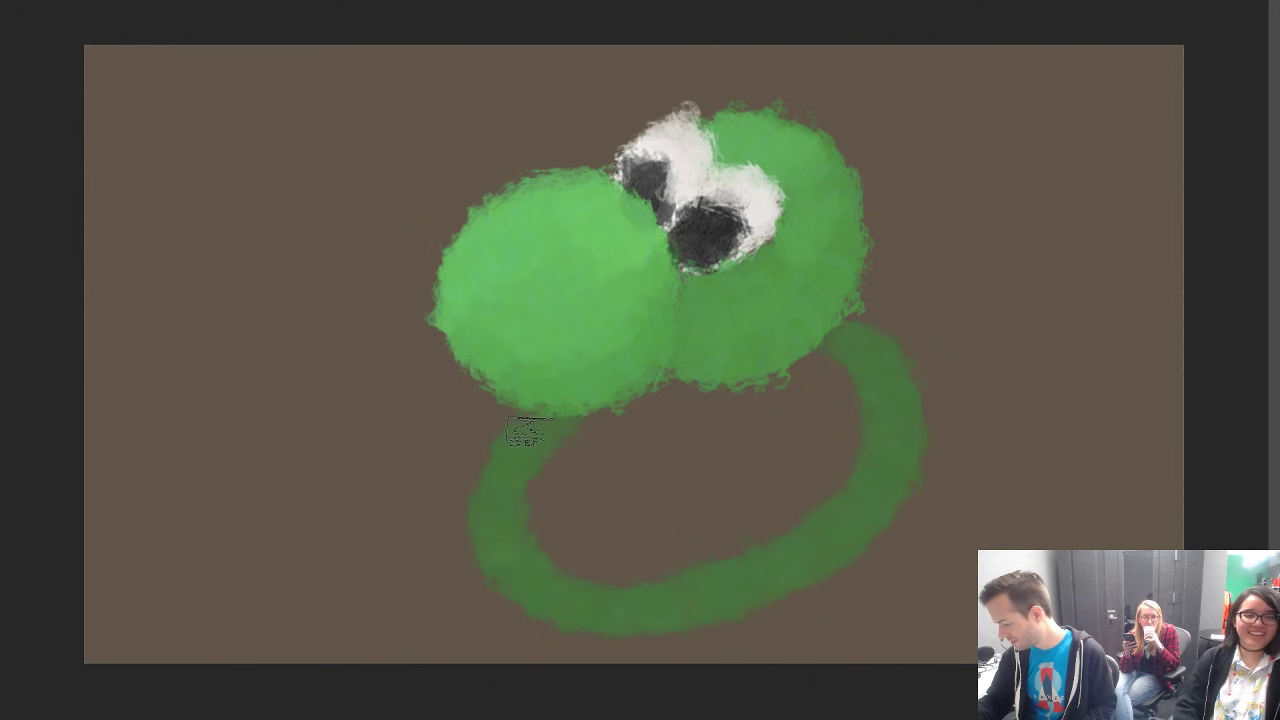
mouse_move(585, 448)
mouse_down()
mouse_move(578, 557)
mouse_move(728, 527)
mouse_move(613, 479)
mouse_move(592, 442)
mouse_up()
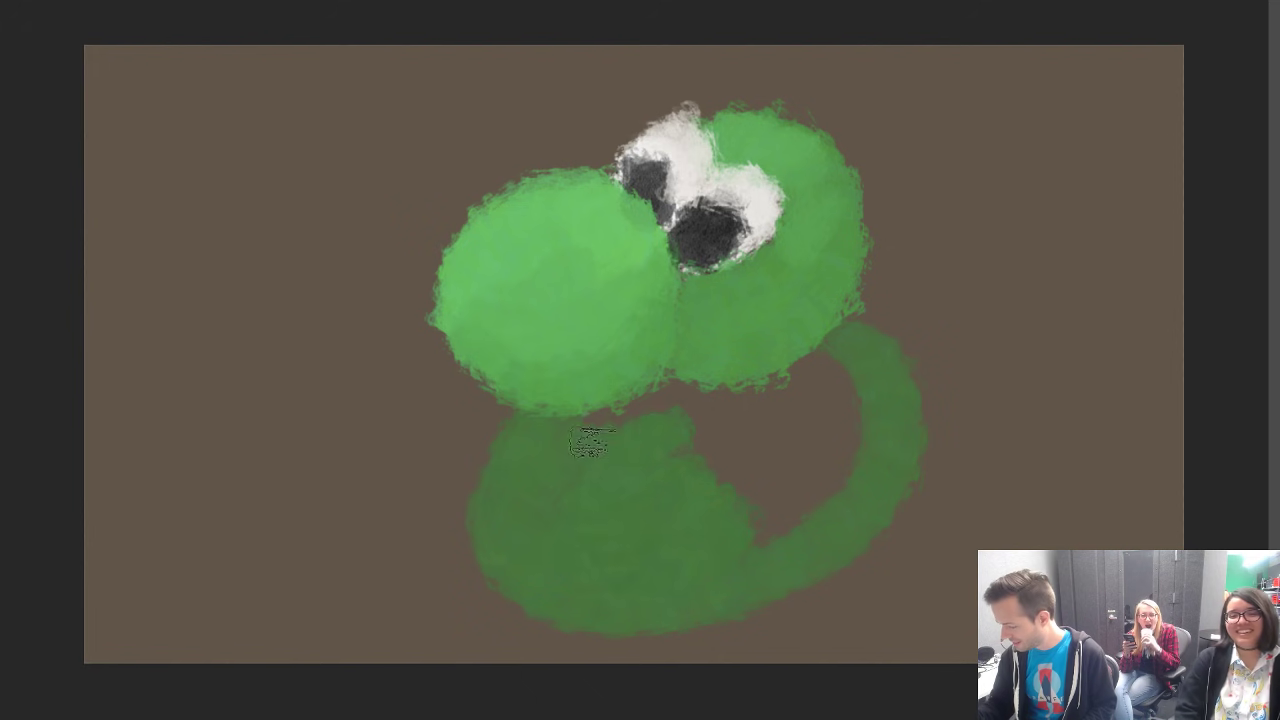
mouse_move(645, 405)
mouse_down()
mouse_move(711, 415)
mouse_move(728, 438)
mouse_move(848, 349)
mouse_move(830, 452)
mouse_up()
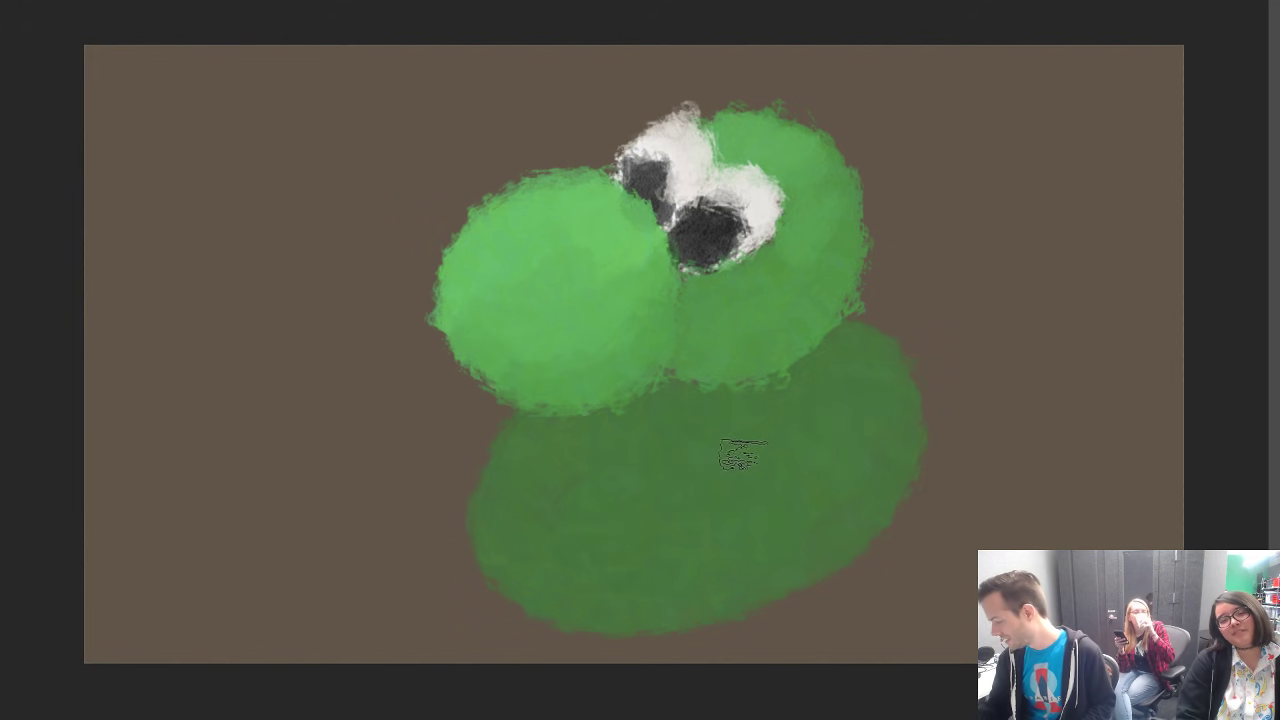
Step: Remove the newly painted body and move the head up and to the left on the canvas
key(v)
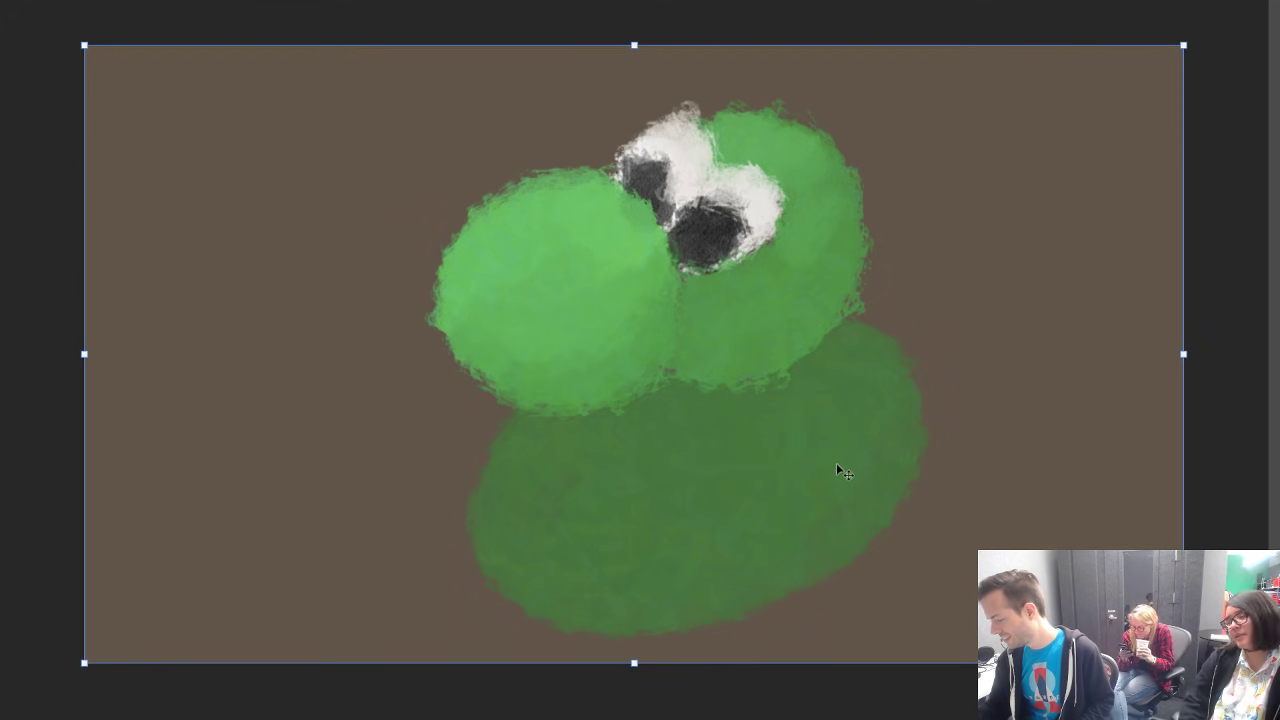
key(ctrl+x)
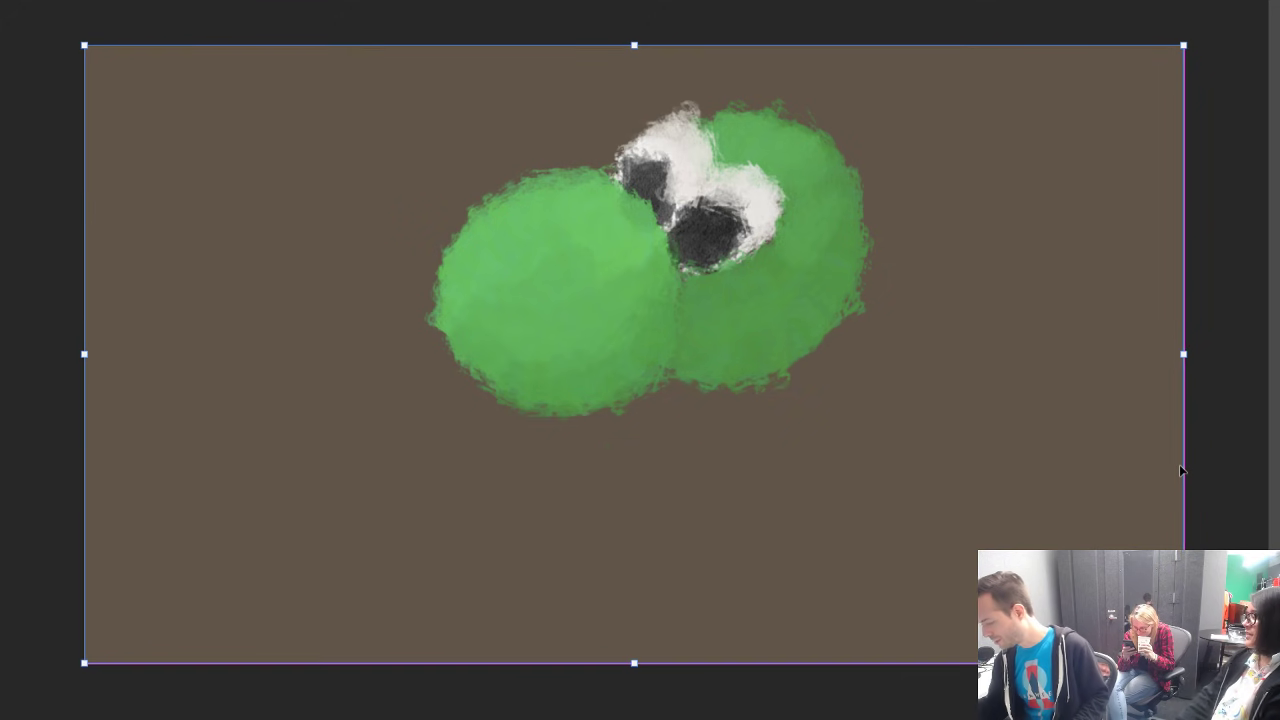
drag(788, 346, 724, 324)
Step: Repaint the large dark green oval body beneath the repositioned head, outlining it and filling it solid
key(b)
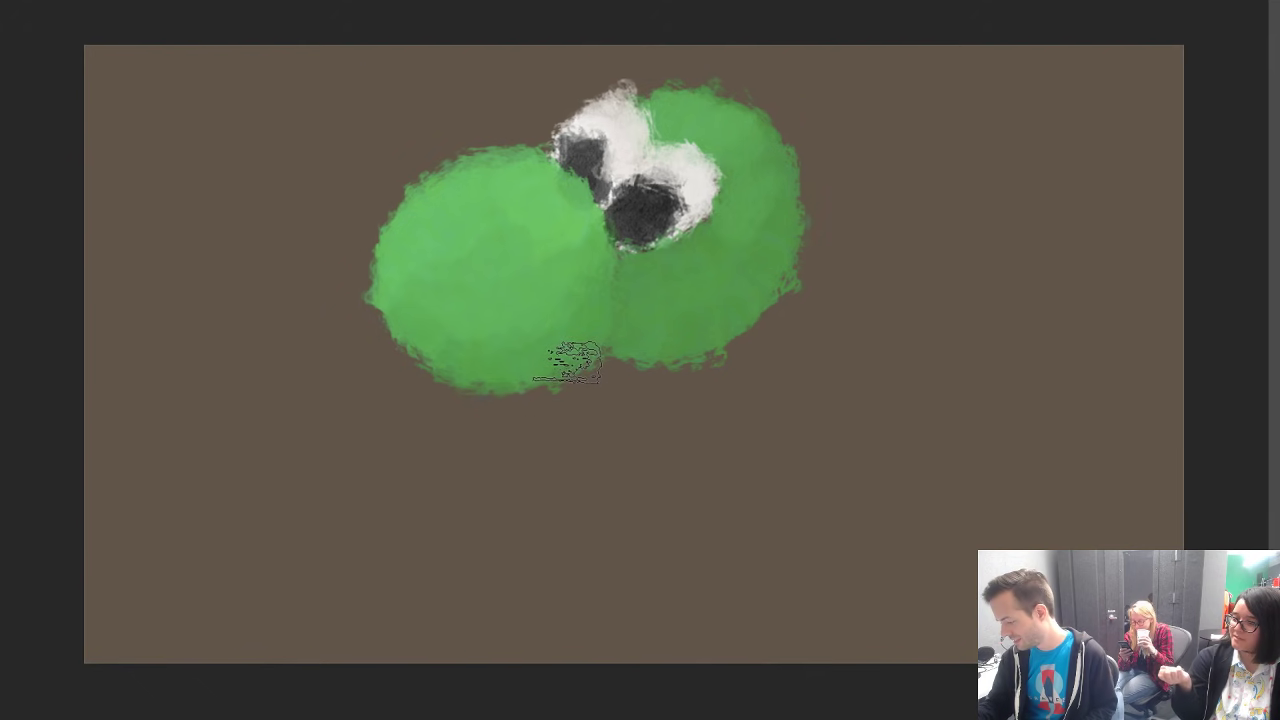
mouse_move(545, 385)
mouse_down()
mouse_move(480, 425)
mouse_move(514, 566)
mouse_up()
key(ctrl+z)
mouse_move(555, 388)
mouse_down()
mouse_move(524, 593)
mouse_move(681, 589)
mouse_move(856, 485)
mouse_move(791, 309)
mouse_up()
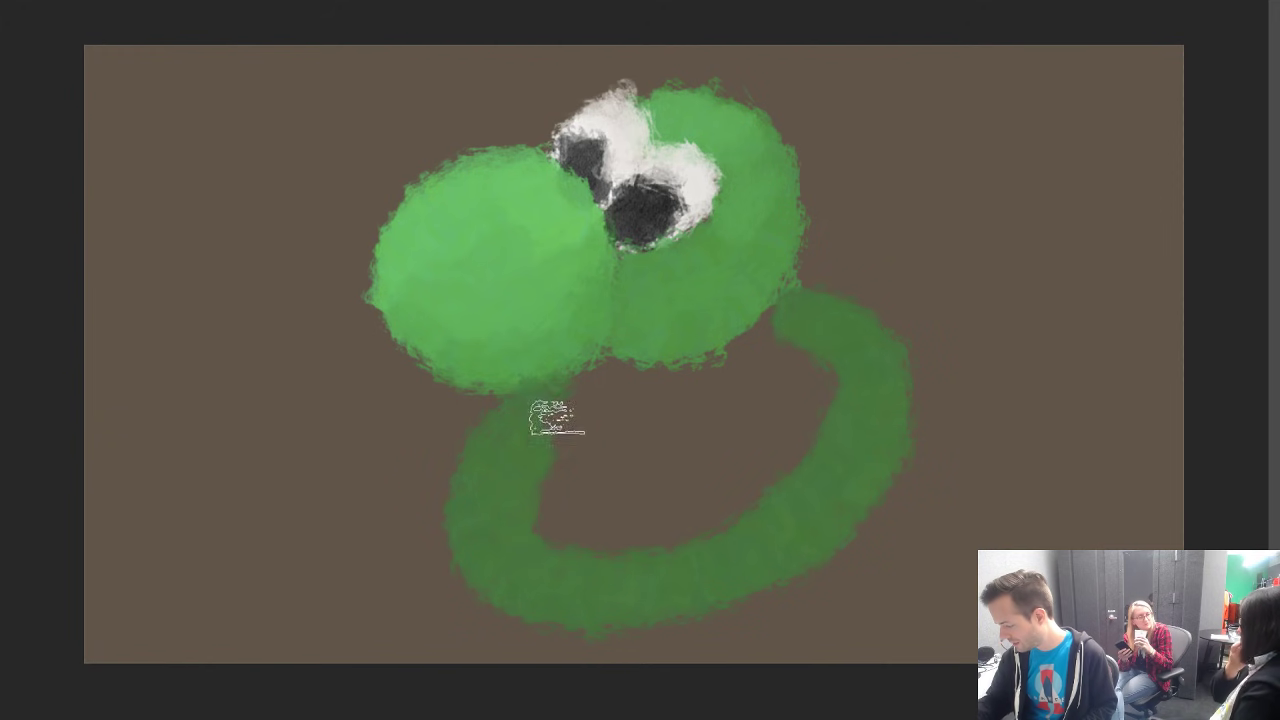
mouse_move(550, 418)
mouse_down()
mouse_move(732, 459)
mouse_move(583, 563)
mouse_move(675, 435)
mouse_move(600, 441)
mouse_move(748, 355)
mouse_move(748, 475)
mouse_move(703, 525)
mouse_move(771, 374)
mouse_up()
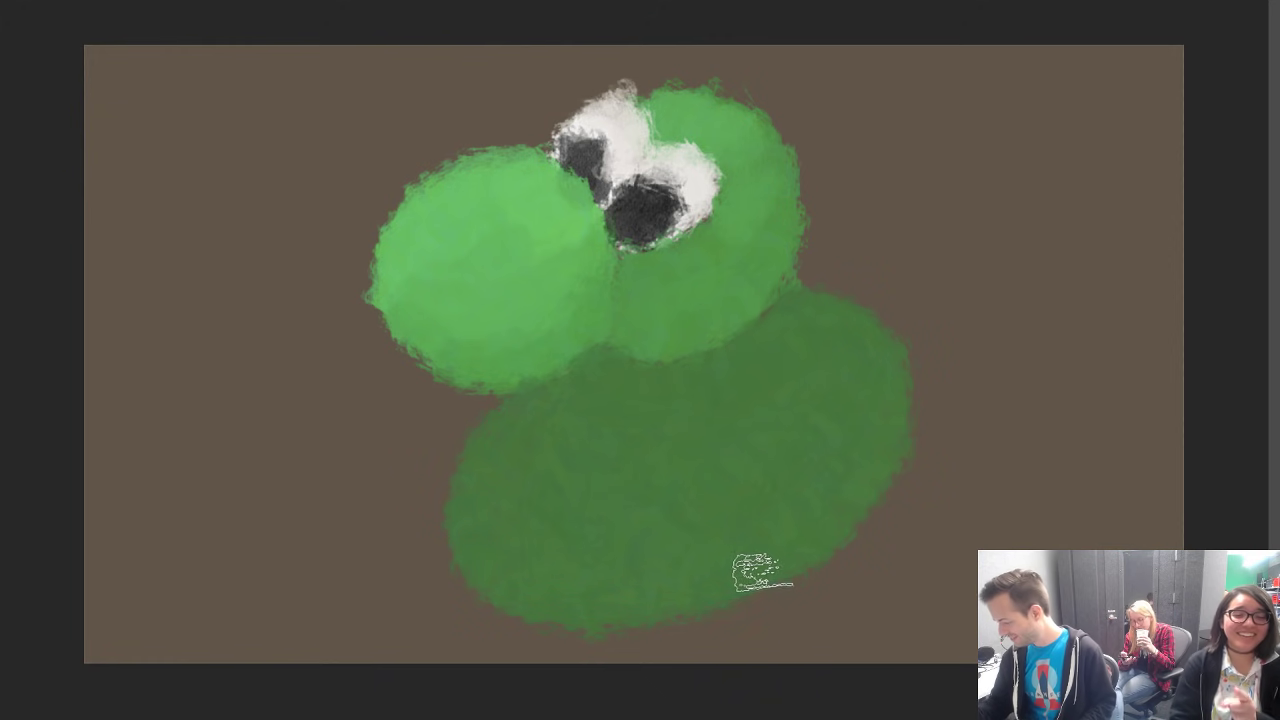
Step: Paint a lighter green leg over the body's lower right and a very dark green leg at its lower left
mouse_move(734, 571)
mouse_down()
mouse_move(831, 502)
mouse_move(866, 550)
mouse_move(864, 588)
mouse_move(769, 592)
mouse_move(769, 556)
mouse_move(854, 534)
mouse_move(812, 600)
mouse_move(729, 548)
mouse_move(834, 488)
mouse_move(876, 564)
mouse_move(856, 560)
mouse_move(831, 520)
mouse_move(871, 582)
mouse_move(867, 567)
mouse_move(793, 543)
mouse_move(731, 559)
mouse_move(737, 513)
mouse_move(788, 492)
mouse_move(743, 563)
mouse_move(717, 537)
mouse_move(848, 505)
mouse_move(911, 577)
mouse_move(839, 600)
mouse_move(753, 582)
mouse_move(837, 531)
mouse_up()
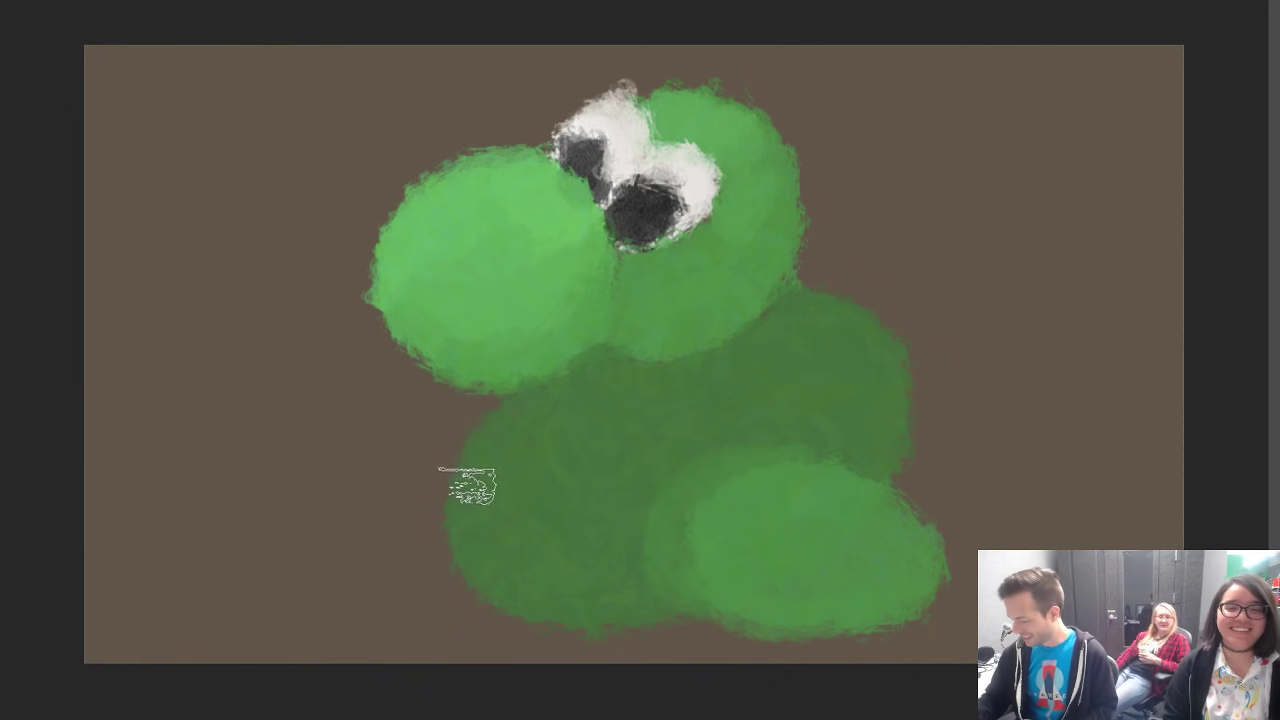
click(2, 466)
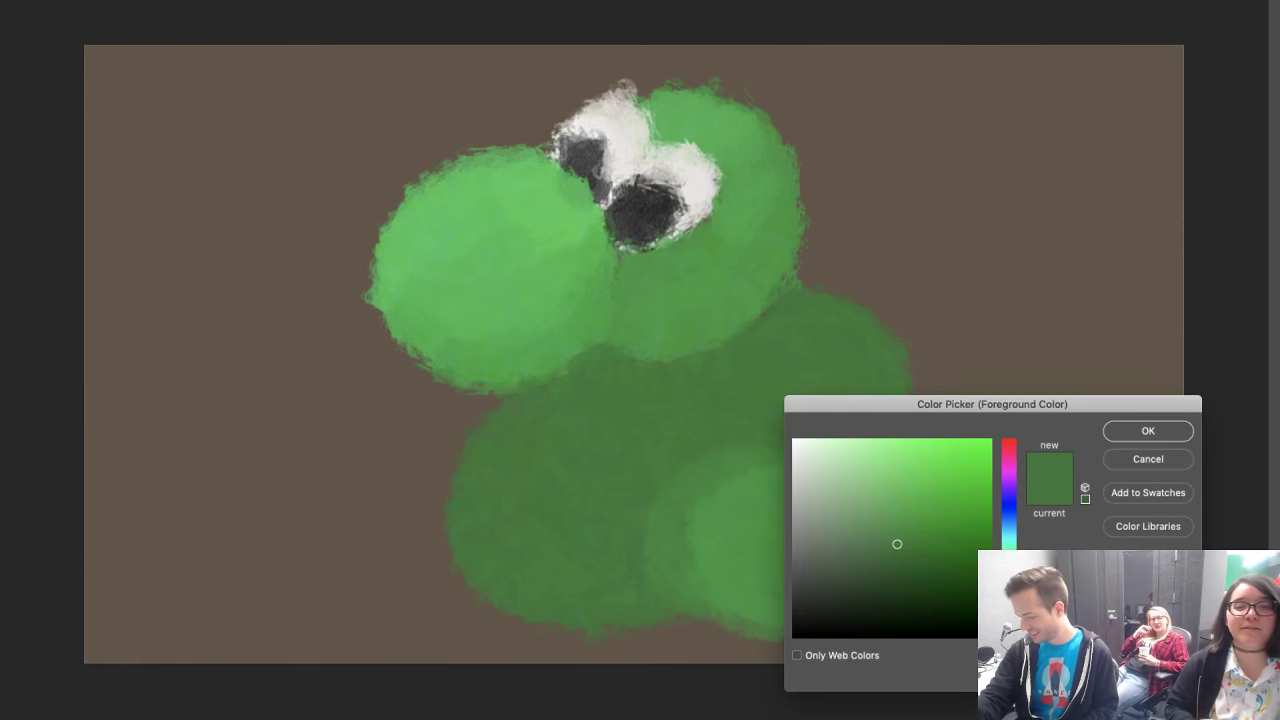
click(1125, 430)
mouse_move(447, 459)
mouse_down()
mouse_move(414, 563)
mouse_move(426, 483)
mouse_move(415, 537)
mouse_move(392, 552)
mouse_move(364, 531)
mouse_move(431, 560)
mouse_move(424, 541)
mouse_up()
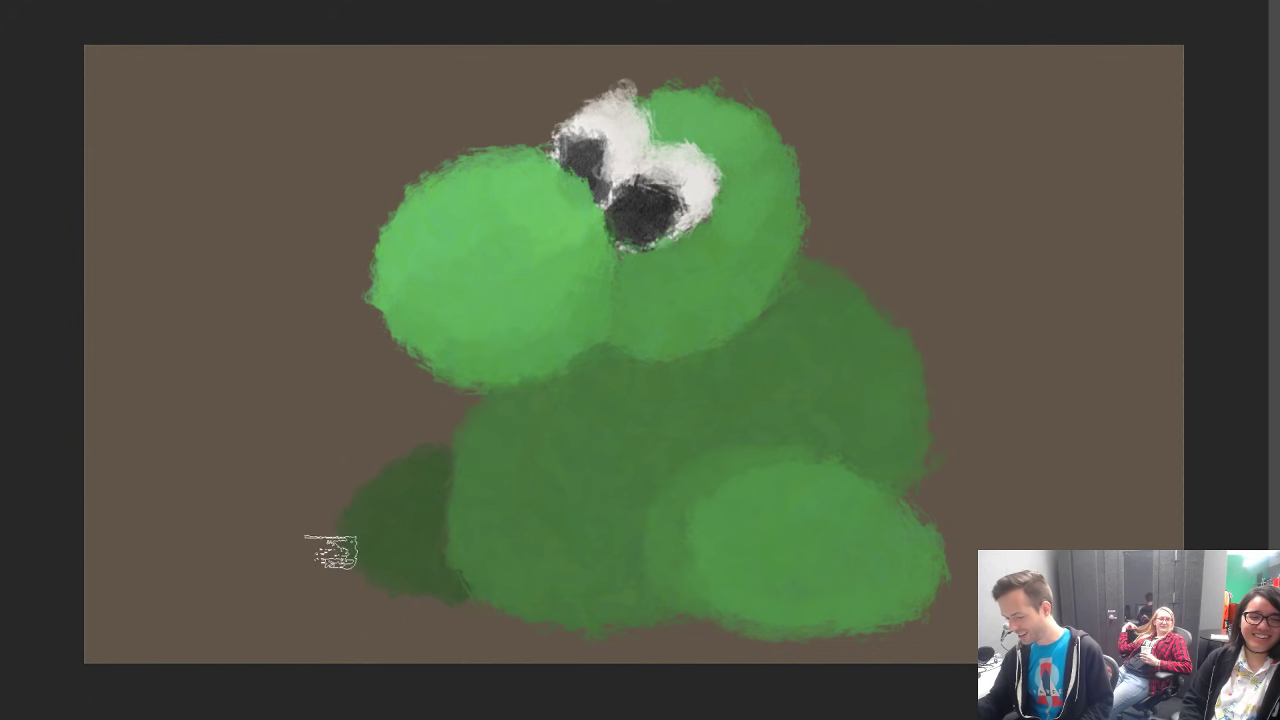
Step: Switch the foreground color to a muted red and paint an upright shoe at the end of the right-hand leg
click(3, 456)
drag(998, 456, 1000, 438)
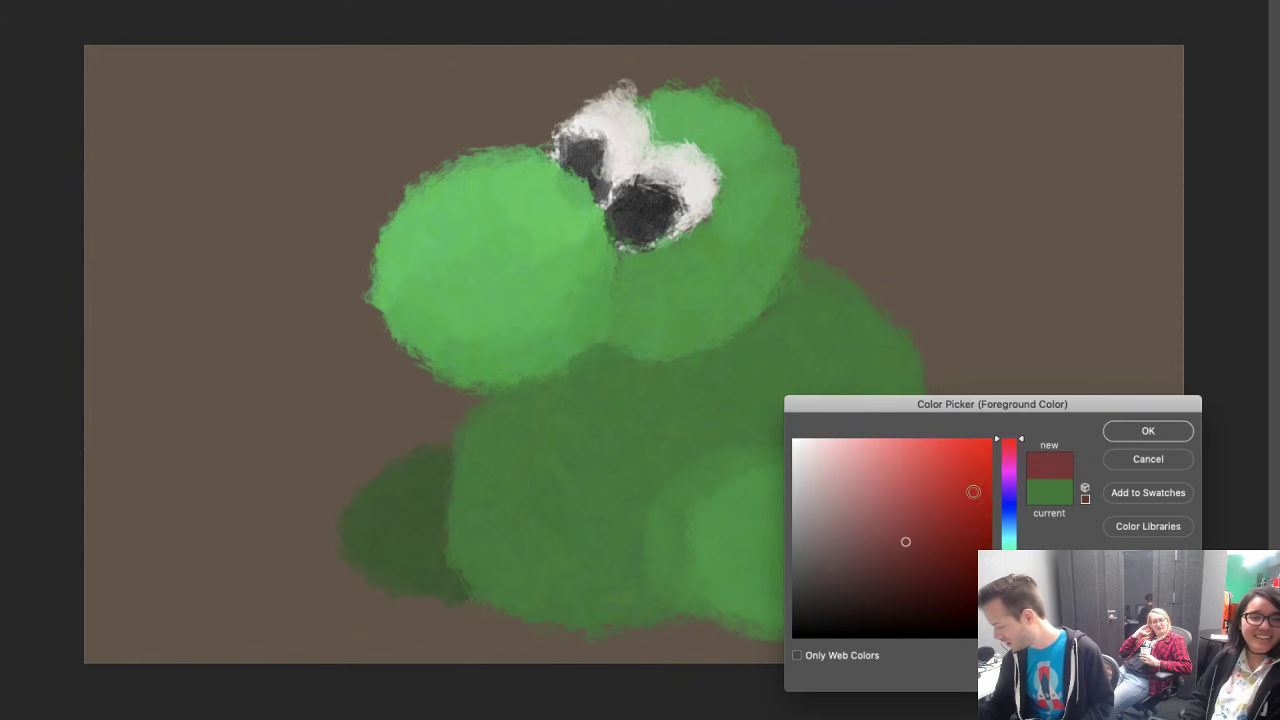
click(1141, 427)
mouse_move(888, 550)
mouse_down()
mouse_move(918, 472)
mouse_move(972, 471)
mouse_move(946, 574)
mouse_move(906, 539)
mouse_move(937, 449)
mouse_move(912, 488)
mouse_up()
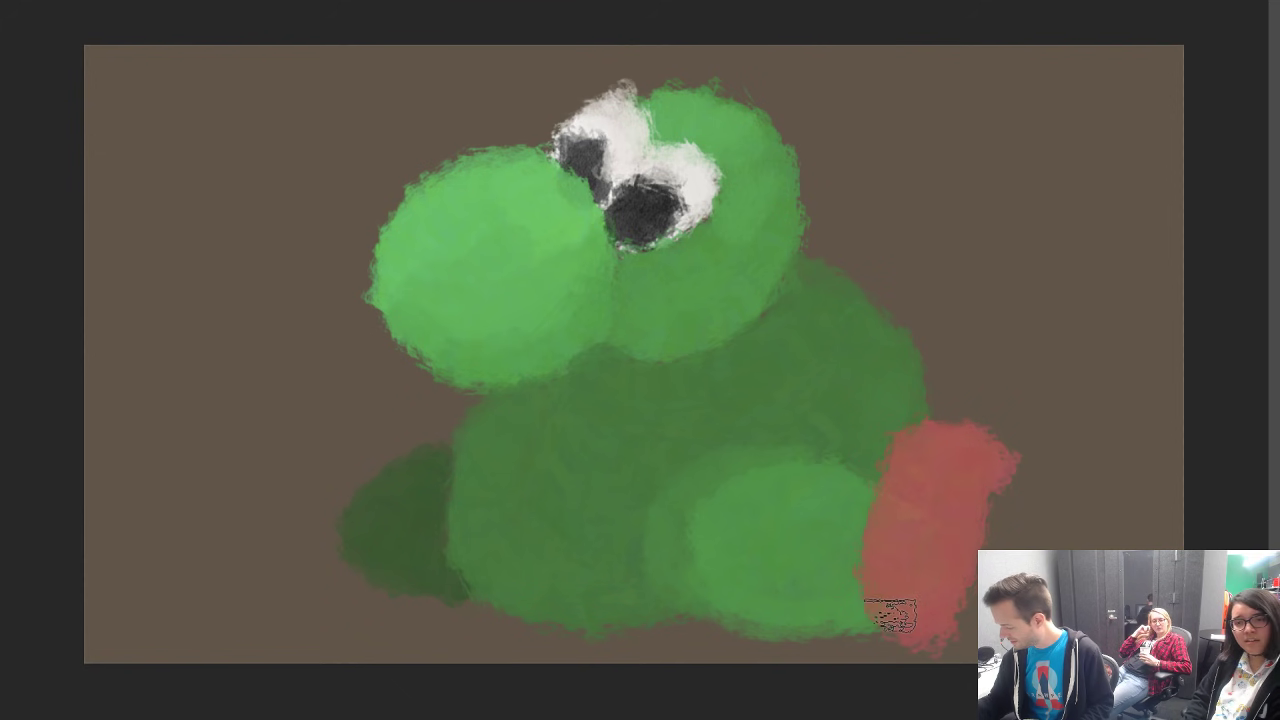
mouse_move(965, 492)
mouse_down()
mouse_move(897, 562)
mouse_move(926, 451)
mouse_move(968, 493)
mouse_move(935, 580)
mouse_up()
Step: Sample off-white from the eye and paint a curved cuff between the right-hand leg and its red shoe
click(3, 427)
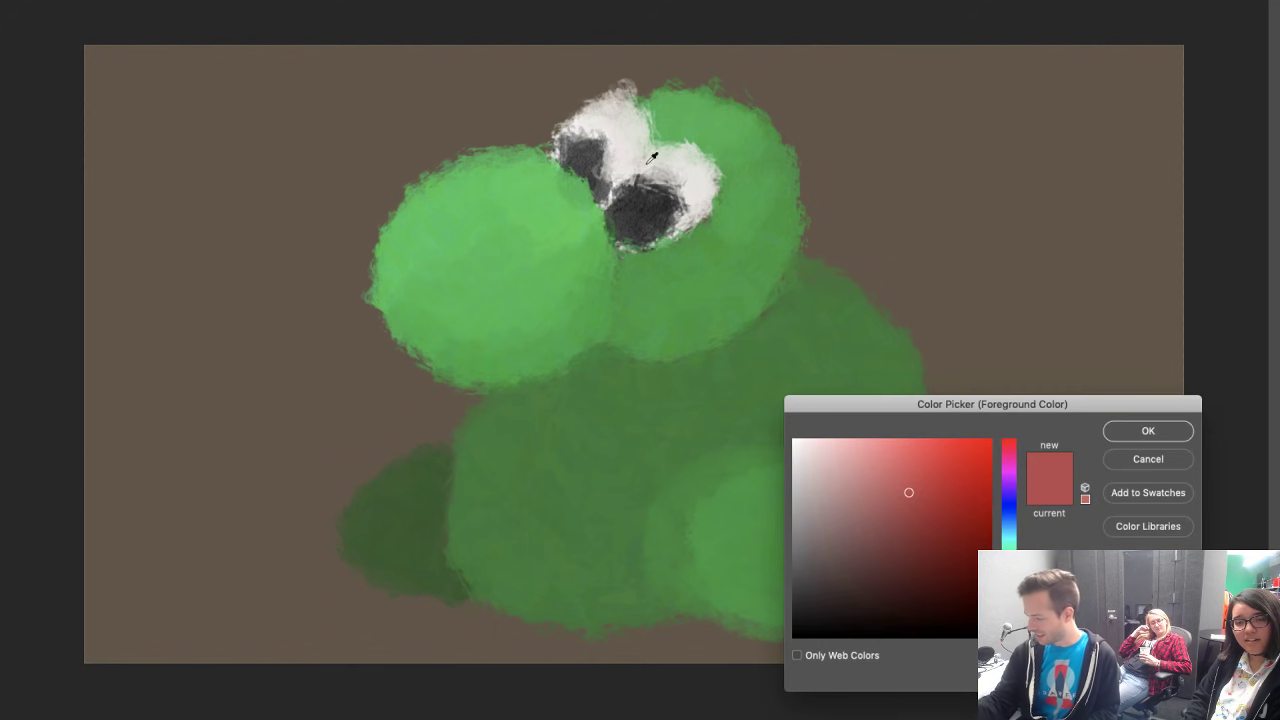
click(699, 169)
click(1125, 428)
mouse_move(845, 608)
mouse_down()
mouse_move(837, 551)
mouse_move(870, 478)
mouse_up()
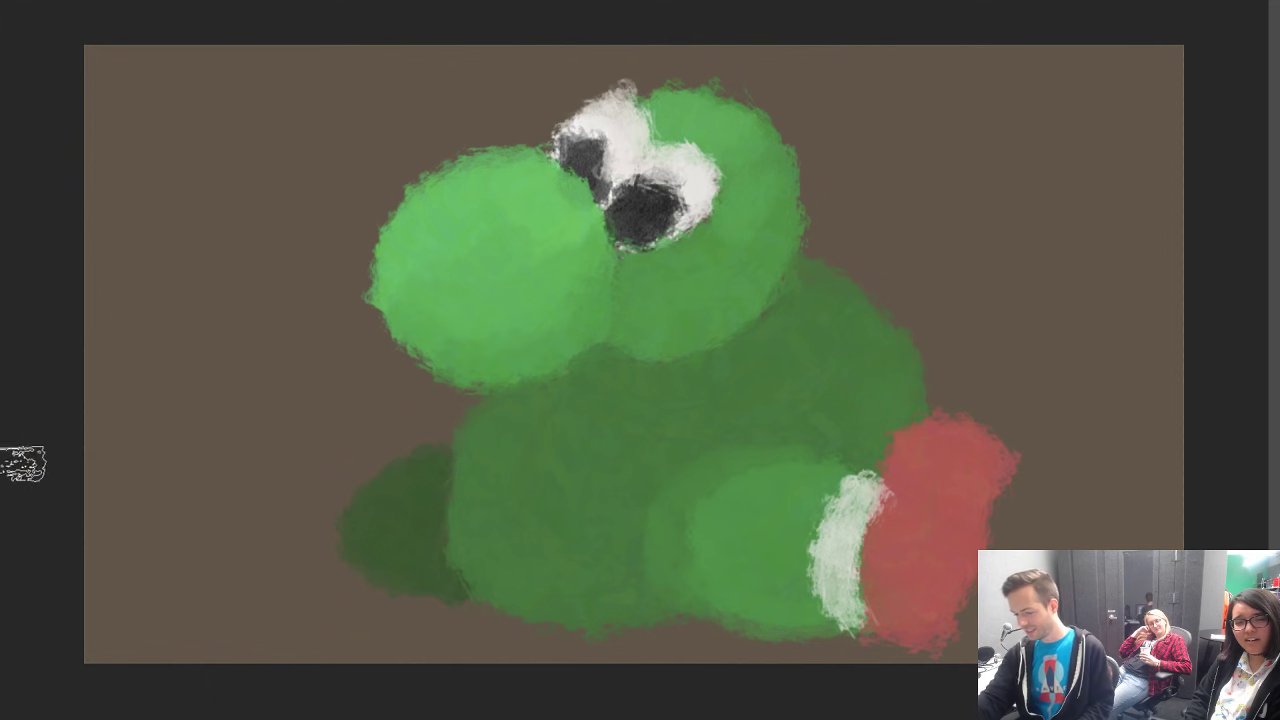
Step: Sample the shoe's red, pick a darker shade of it, and shade the outer part of the right-hand shoe
click(4, 455)
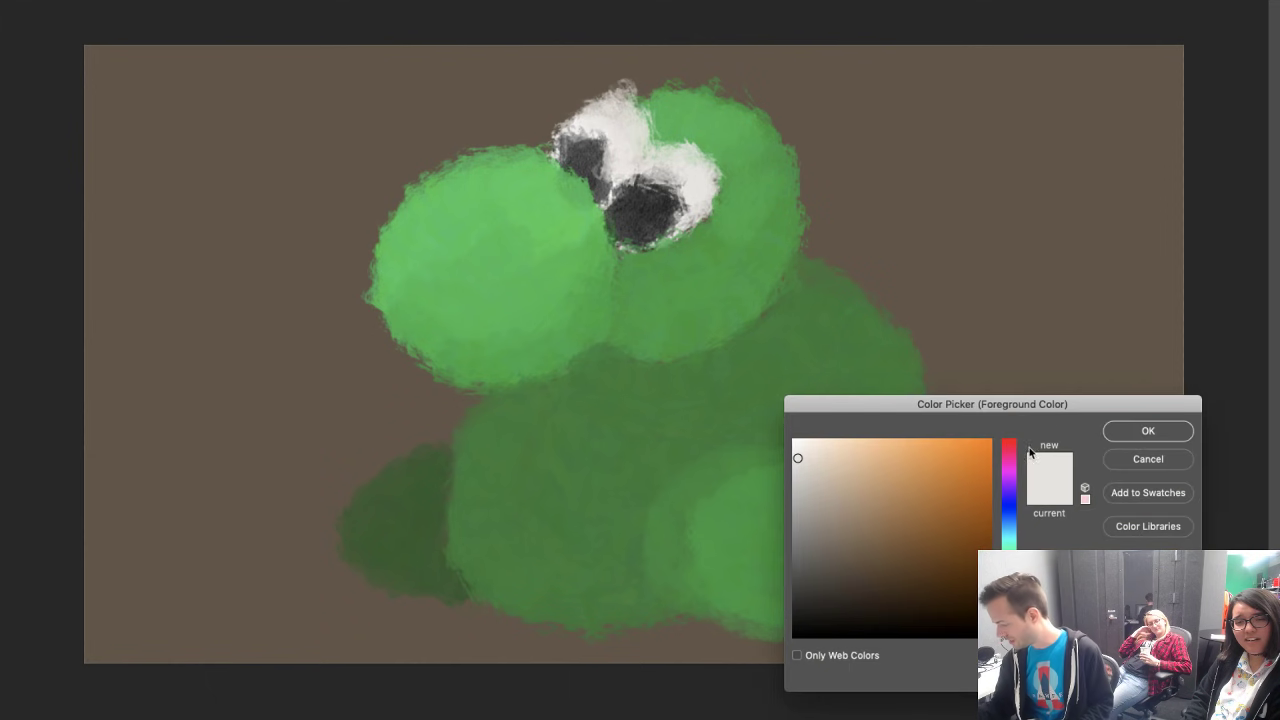
drag(1038, 404, 622, 366)
click(951, 489)
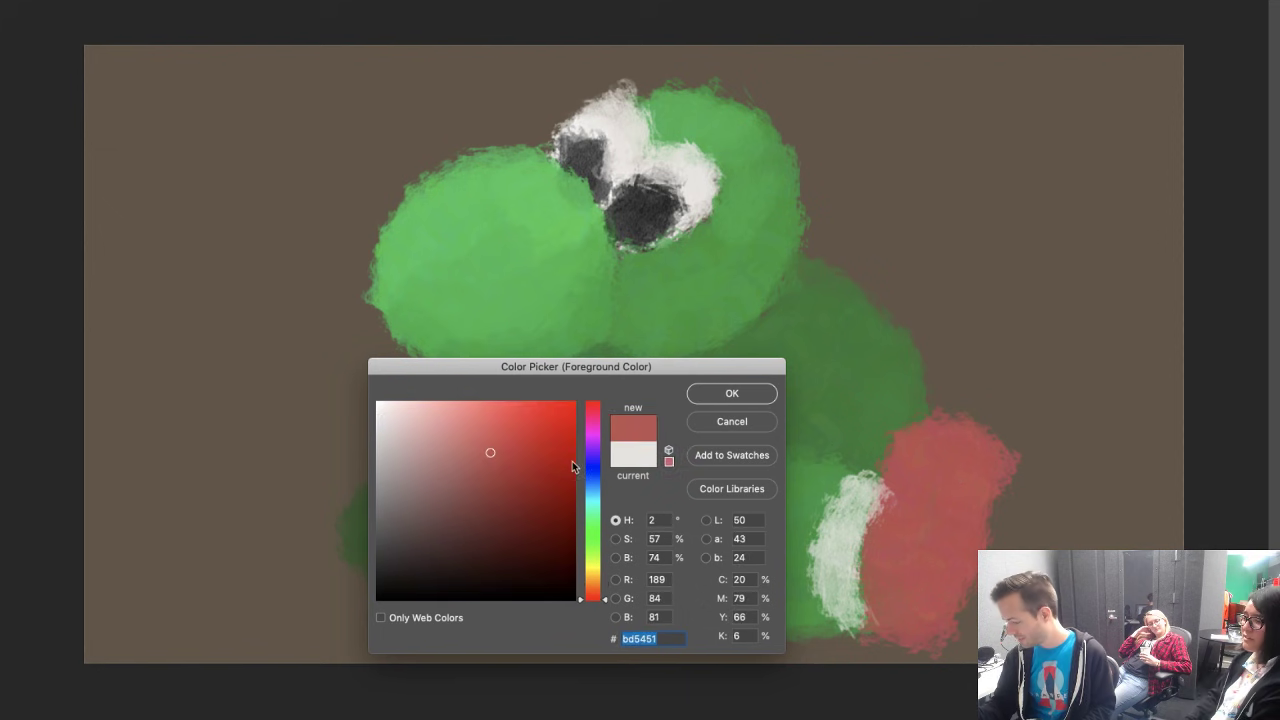
click(501, 474)
key(Return)
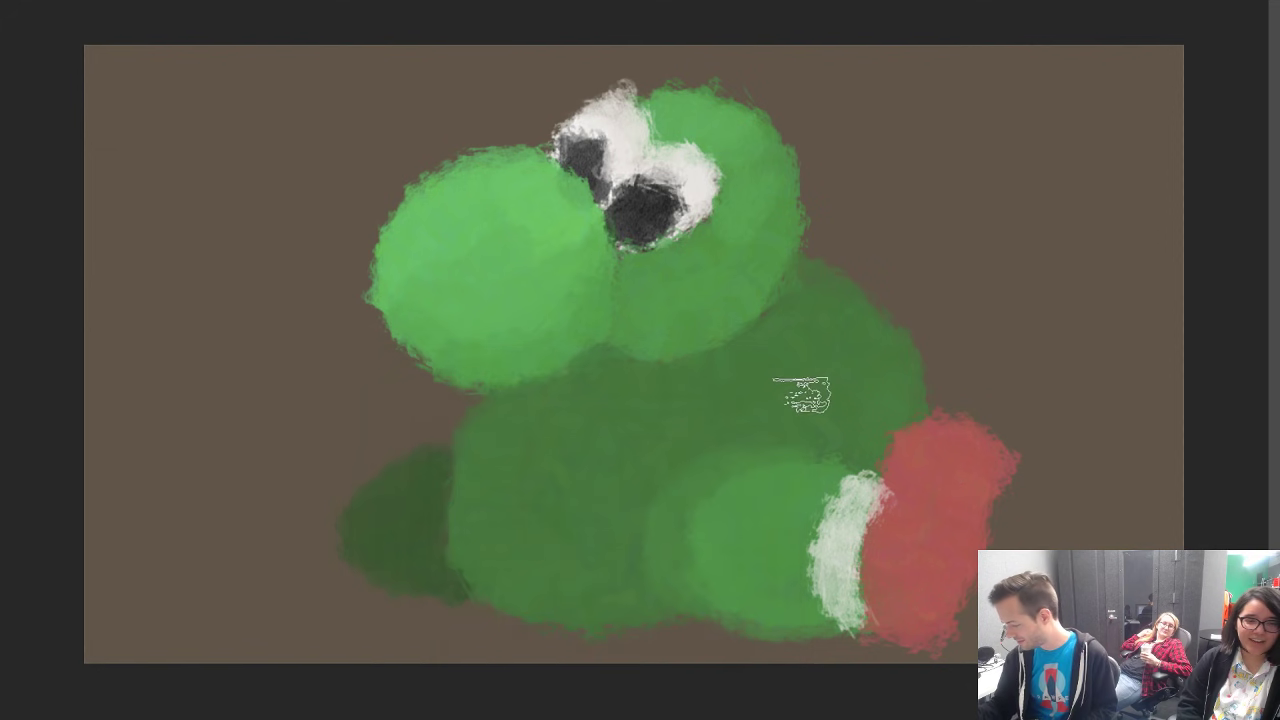
mouse_move(951, 519)
mouse_down()
mouse_move(962, 472)
mouse_move(960, 546)
mouse_move(927, 626)
mouse_move(947, 489)
mouse_move(967, 464)
mouse_move(930, 609)
mouse_move(964, 518)
mouse_up()
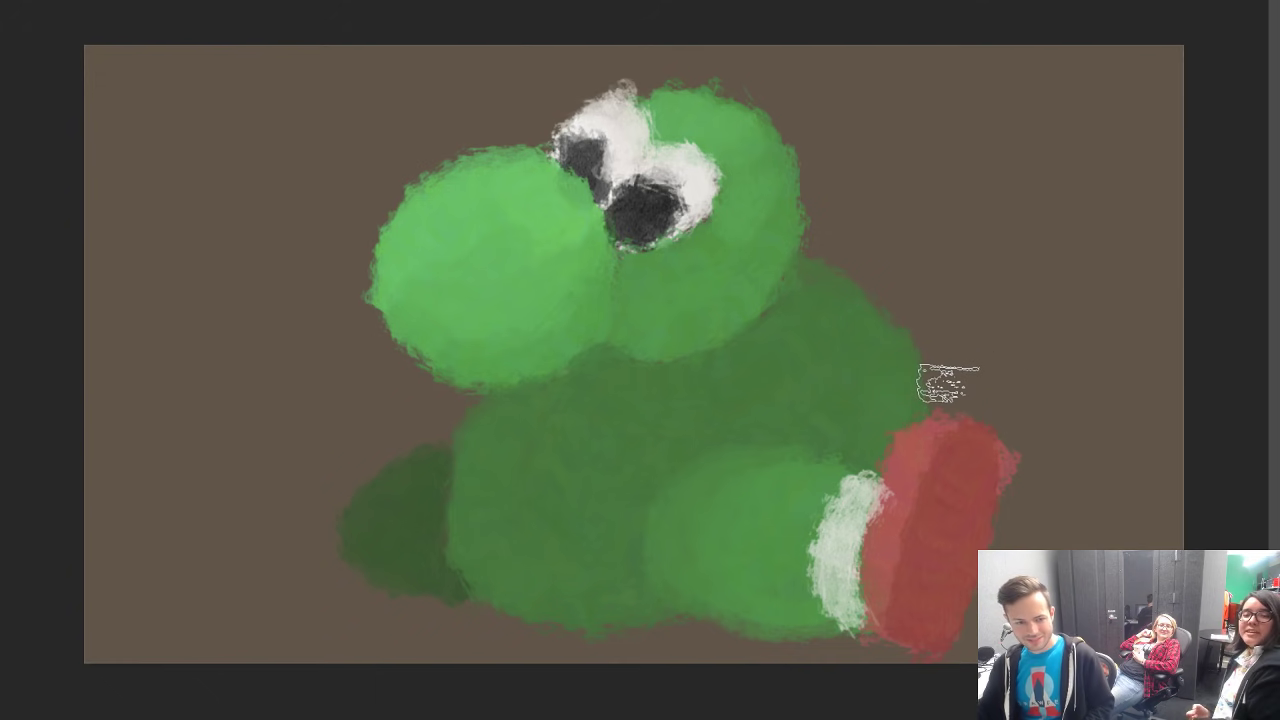
Step: Paint a red shoe on the left-hand leg and shade it with the darker red #7d3331
click(950, 515)
mouse_move(345, 578)
mouse_down()
mouse_move(307, 462)
mouse_move(332, 415)
mouse_move(342, 480)
mouse_move(307, 553)
mouse_move(304, 455)
mouse_move(323, 583)
mouse_move(304, 490)
mouse_move(347, 453)
mouse_up()
key(ctrl+z)
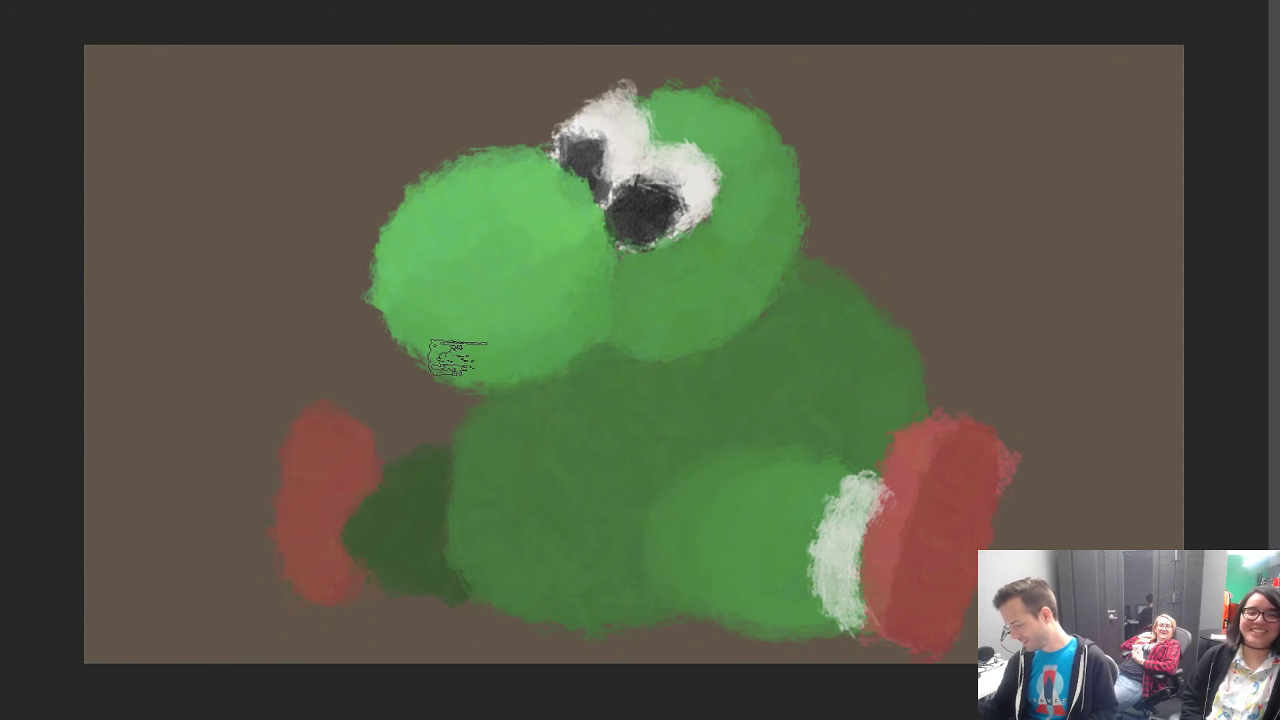
click(4, 490)
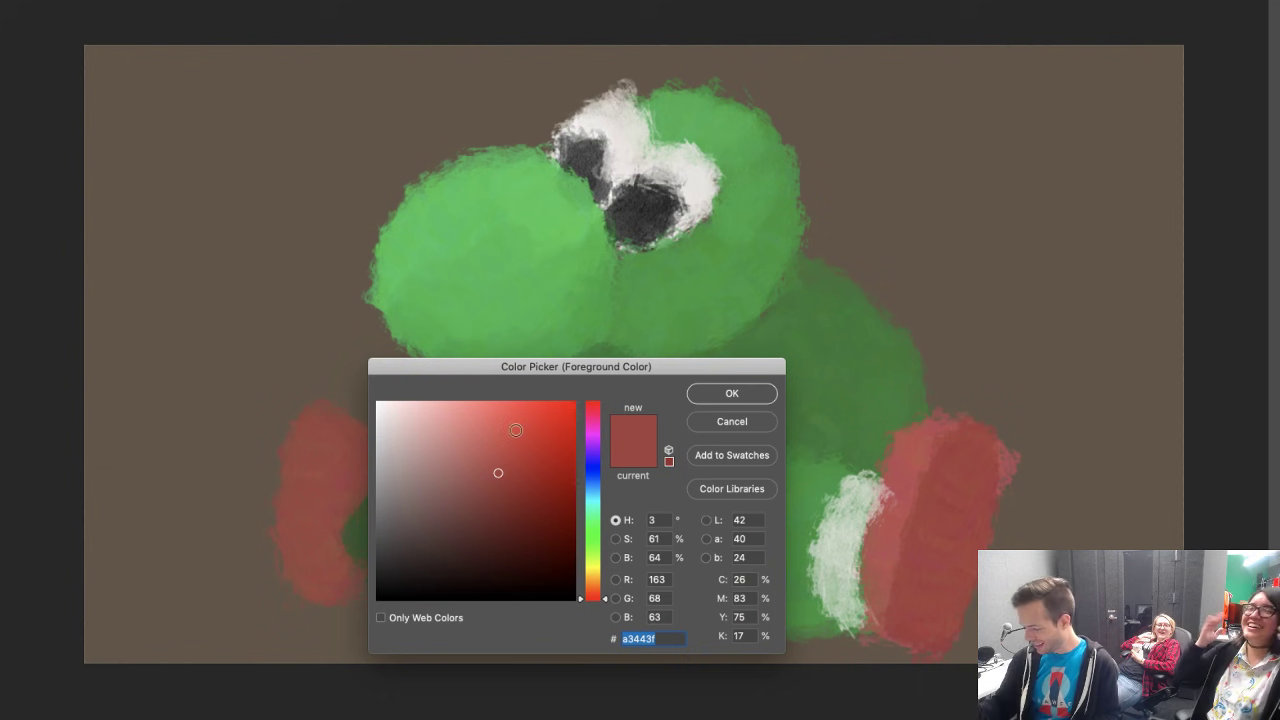
click(497, 502)
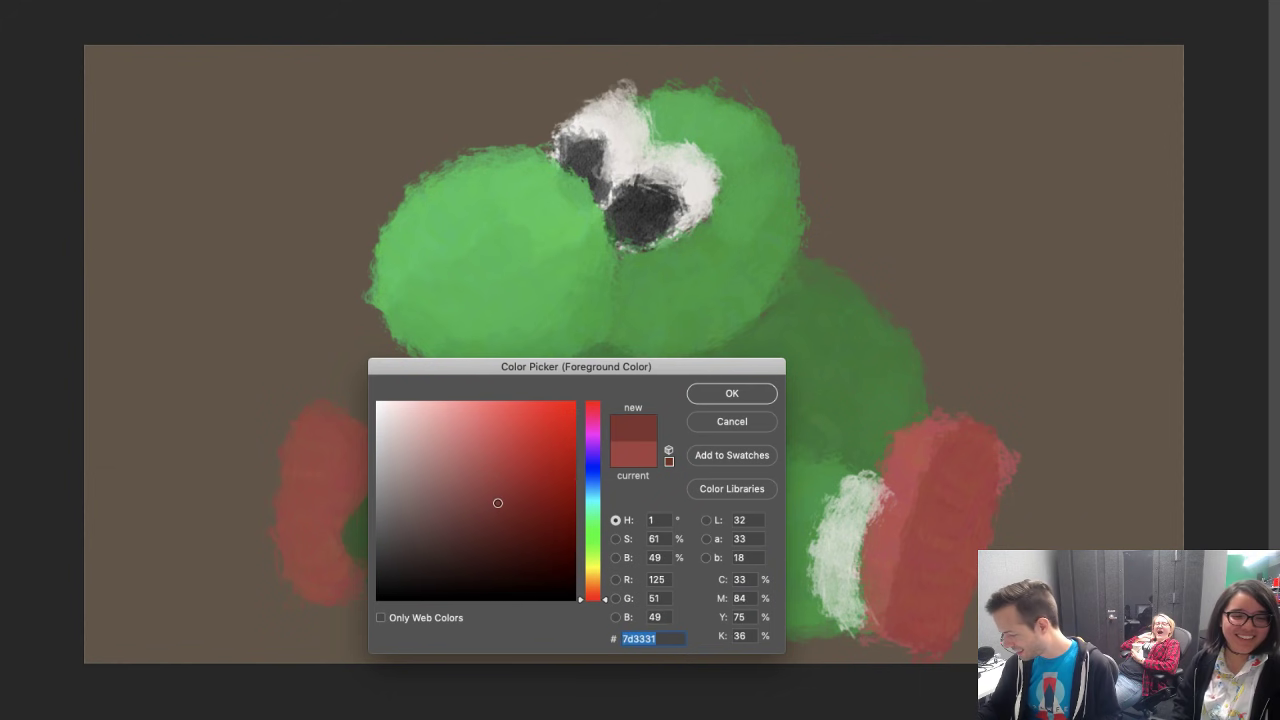
click(703, 396)
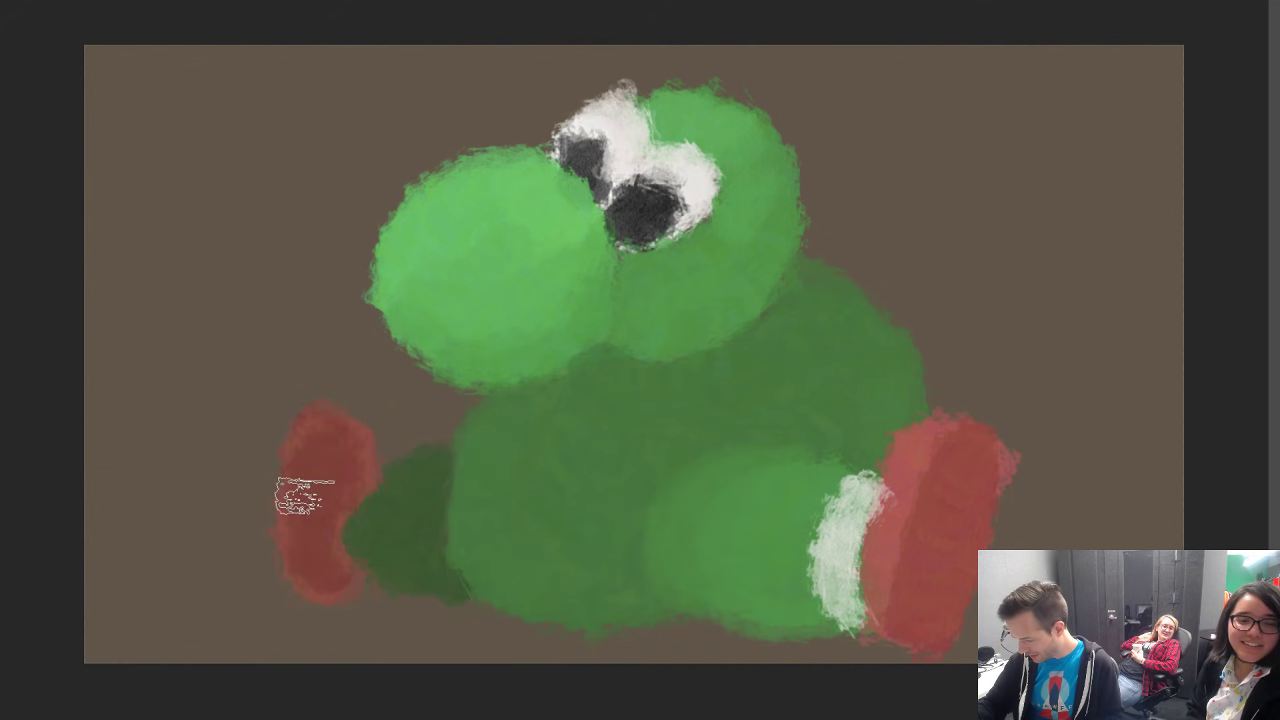
mouse_move(305, 497)
mouse_down()
mouse_move(330, 430)
mouse_move(345, 481)
mouse_move(337, 452)
mouse_move(288, 498)
mouse_move(303, 572)
mouse_move(314, 576)
mouse_move(322, 543)
mouse_move(331, 578)
mouse_move(290, 507)
mouse_move(318, 428)
mouse_move(329, 484)
mouse_up()
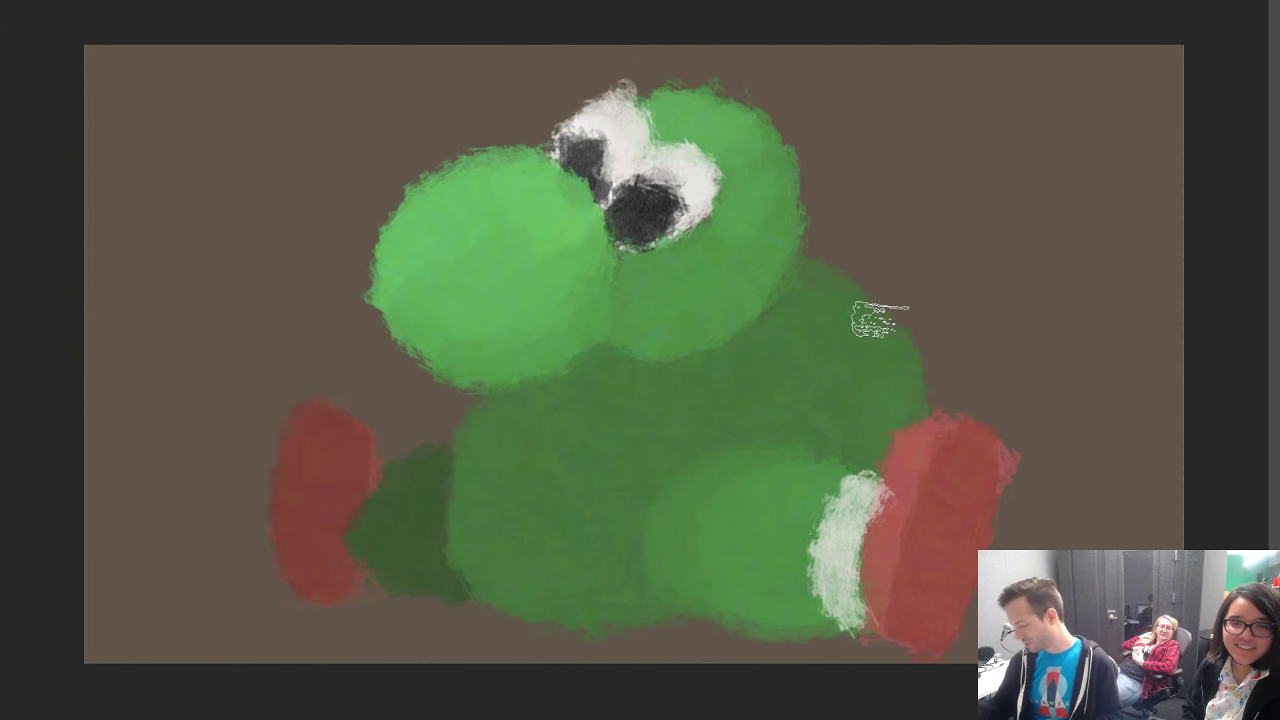
Step: Set the foreground color to grayish green #94a491 and paint a curved cuff between the left-hand leg and its red shoe
click(14, 423)
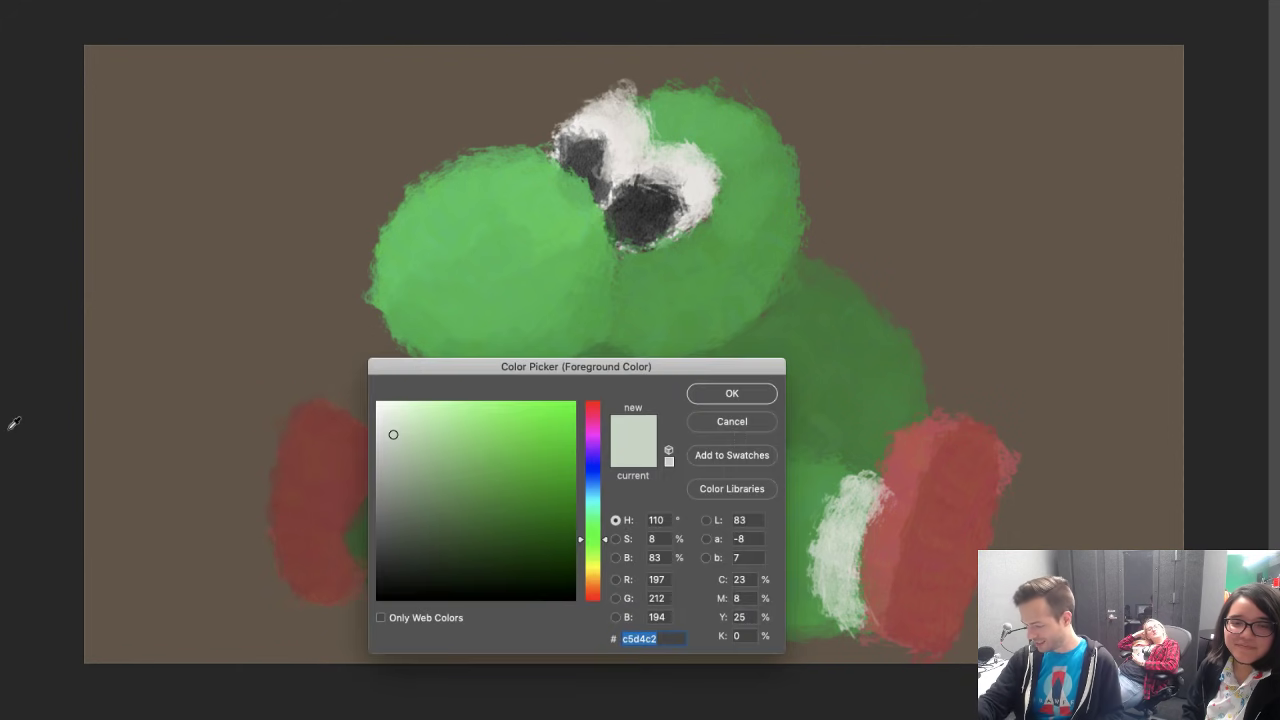
click(400, 467)
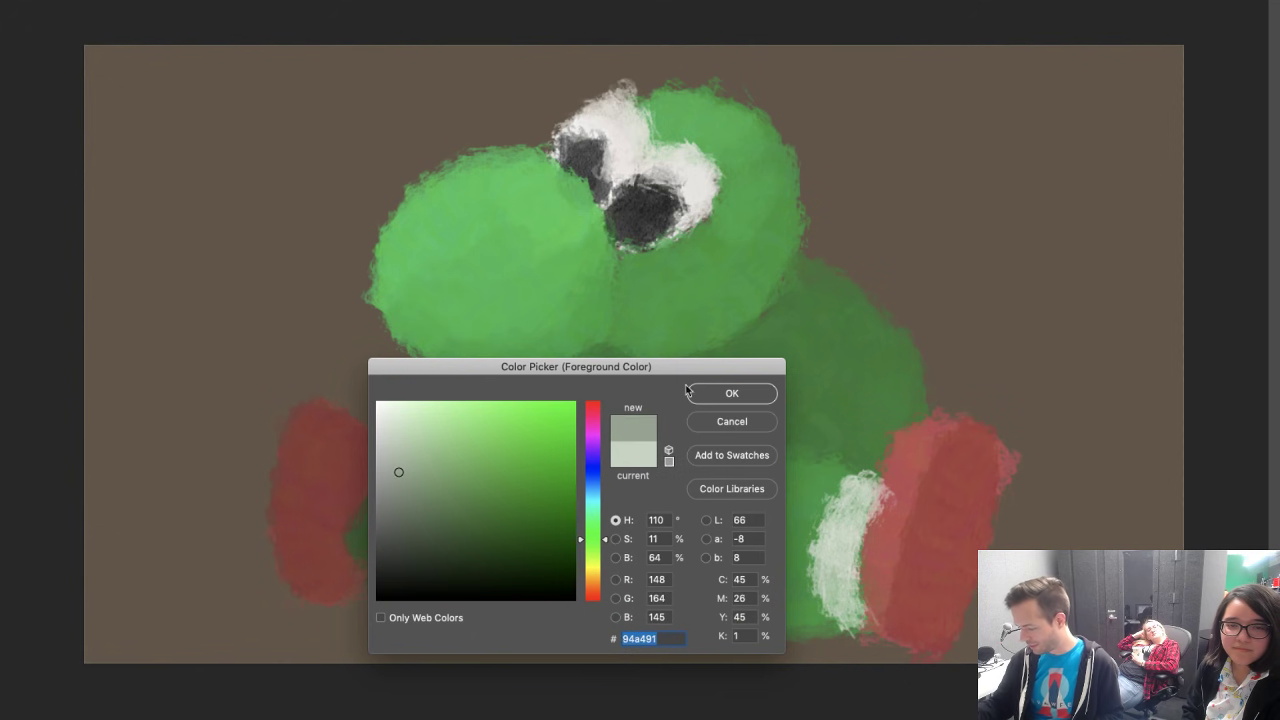
click(714, 401)
mouse_move(362, 570)
mouse_down()
mouse_move(357, 500)
mouse_move(360, 560)
mouse_up()
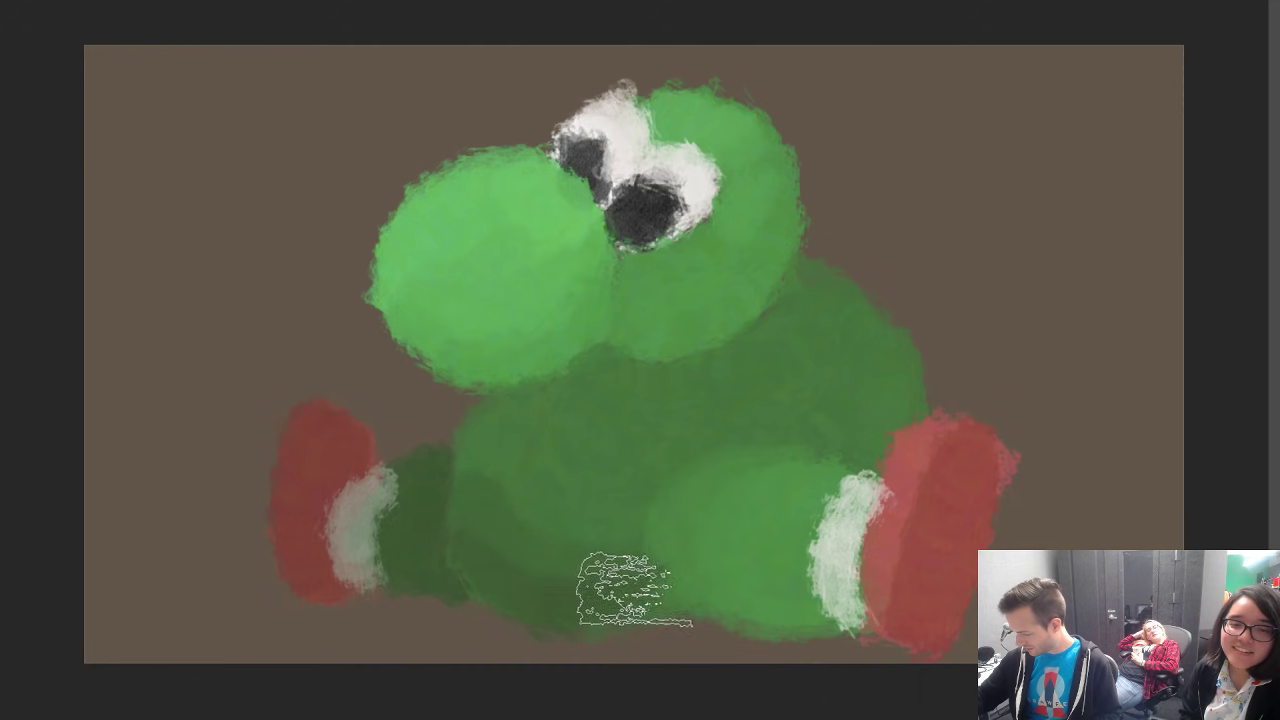
Step: Shade the lower body between the legs and the area above the right-hand leg with a darker green
click(815, 435)
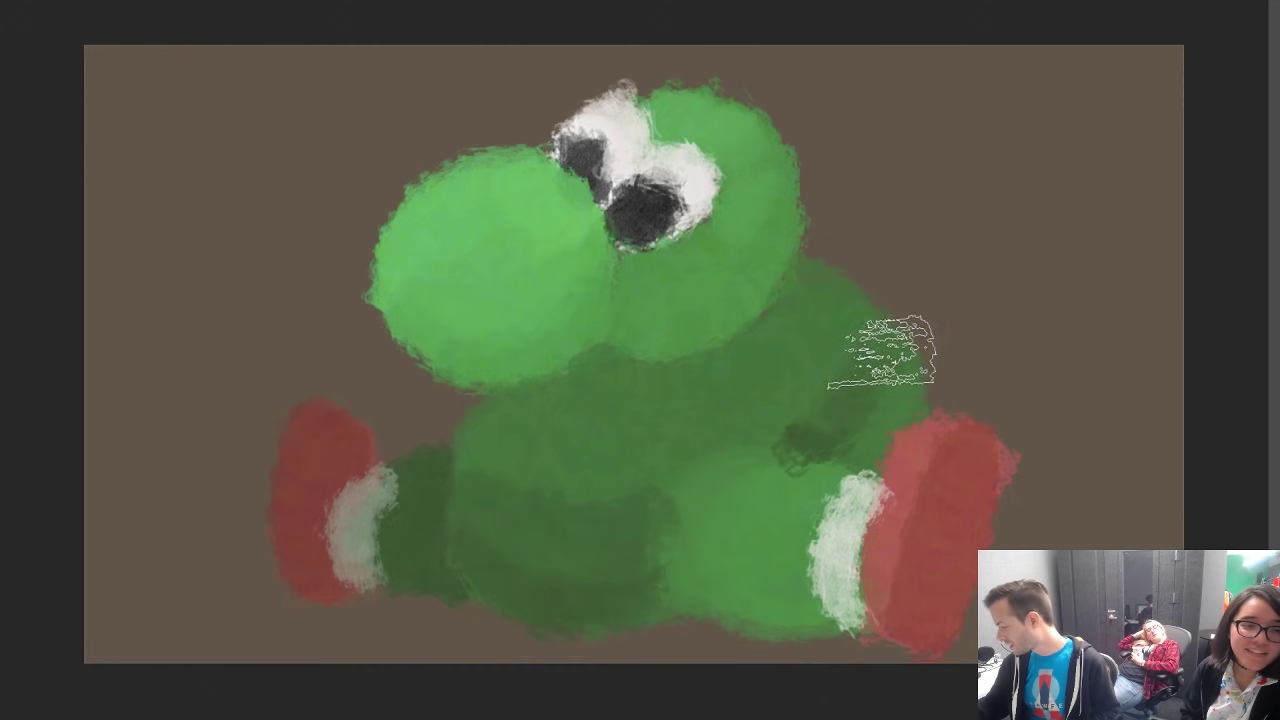
mouse_move(882, 352)
mouse_down()
mouse_move(889, 386)
mouse_move(863, 397)
mouse_move(860, 380)
mouse_up()
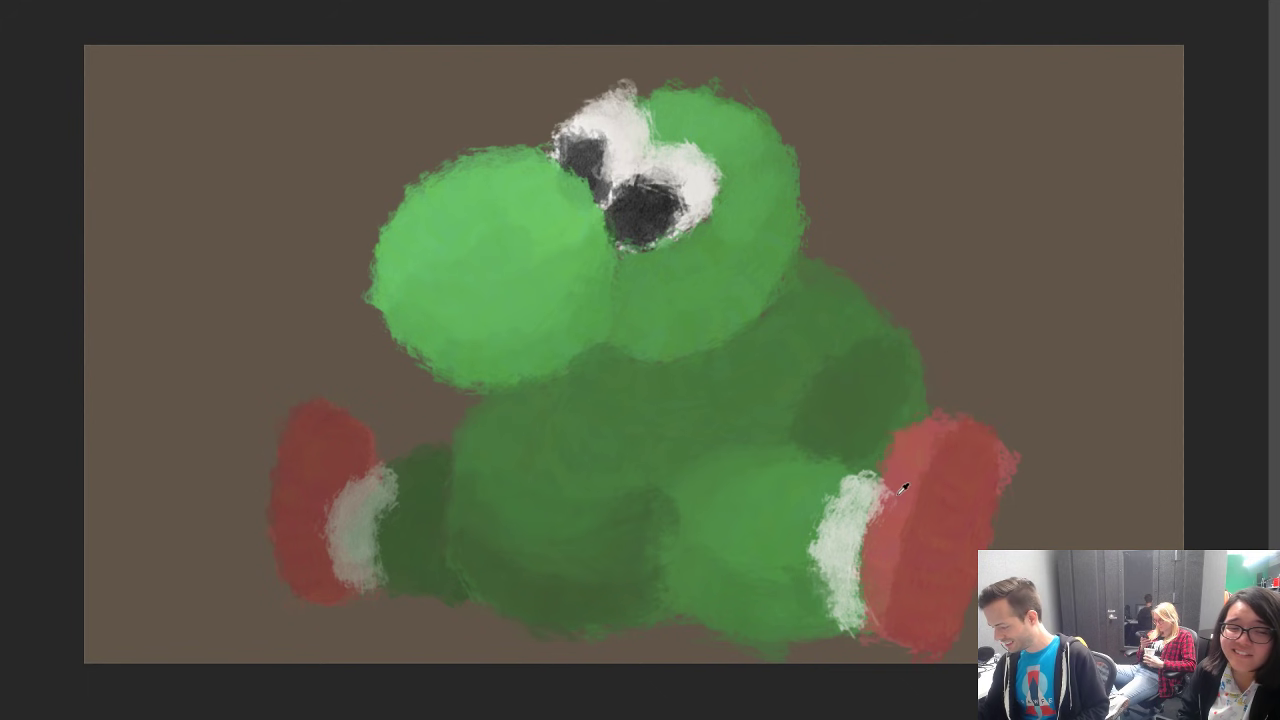
Step: Sample off-white from the right-hand cuff and paint a curved shell rim along the creature's back
alt+click(836, 538)
drag(868, 284, 911, 346)
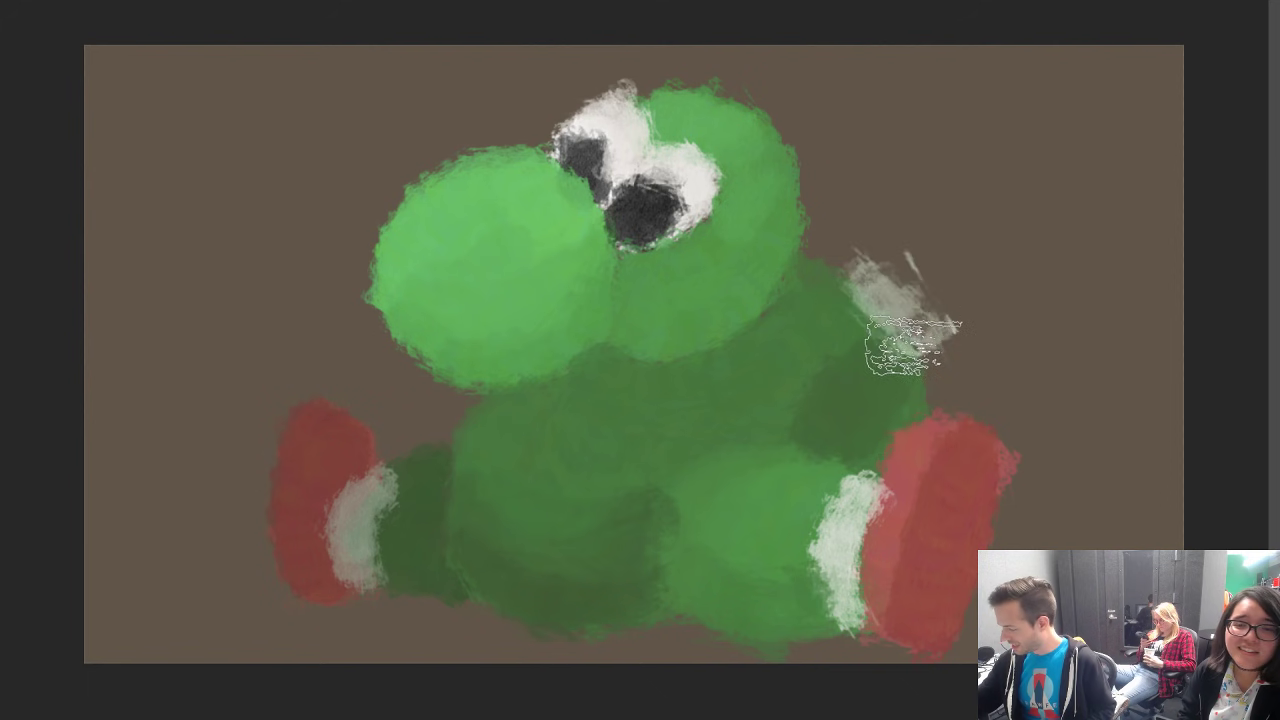
key(ctrl+z)
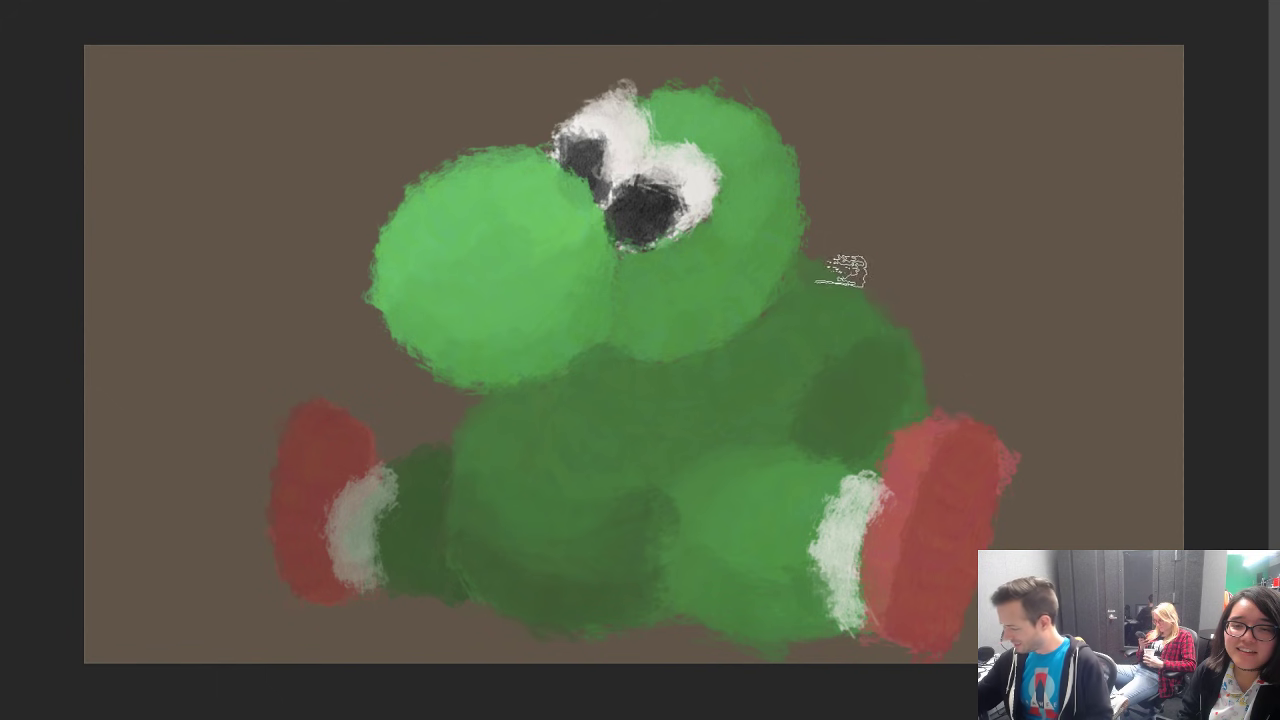
mouse_move(843, 270)
mouse_down()
mouse_move(907, 340)
mouse_move(922, 392)
mouse_move(924, 364)
mouse_move(857, 280)
mouse_move(907, 312)
mouse_move(927, 389)
mouse_move(897, 309)
mouse_move(837, 265)
mouse_move(920, 358)
mouse_up()
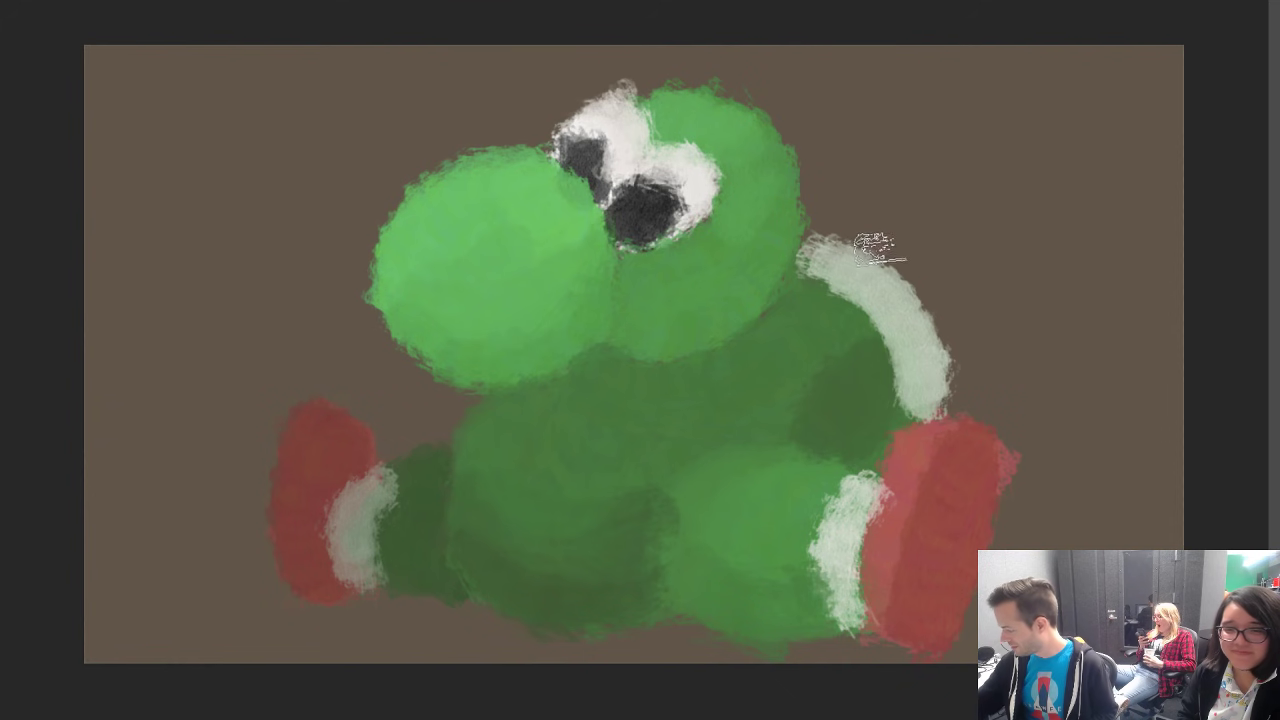
Step: Paint a red shell along the outside of the white rim and touch up the rim in off-white
mouse_move(878, 248)
mouse_down()
mouse_move(955, 373)
mouse_move(955, 335)
mouse_move(885, 255)
mouse_move(930, 270)
mouse_move(947, 322)
mouse_move(890, 243)
mouse_move(845, 230)
mouse_up()
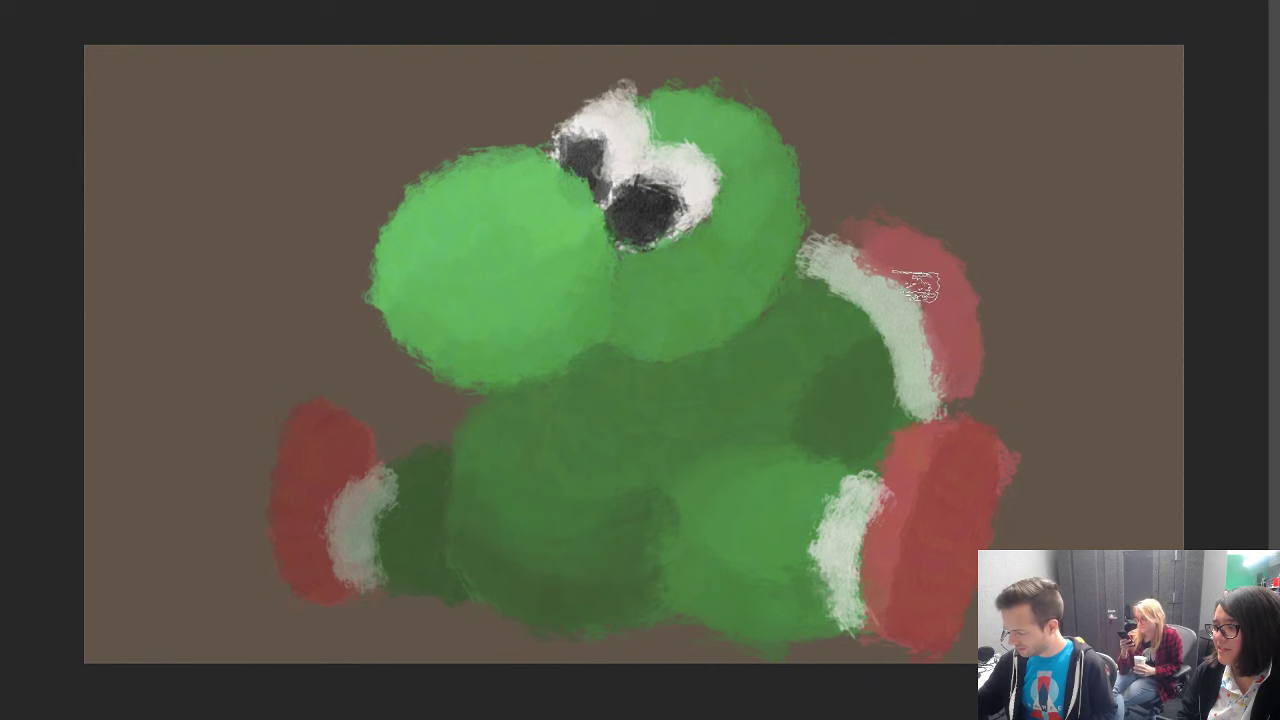
mouse_move(920, 290)
mouse_down()
mouse_move(869, 243)
mouse_move(847, 243)
mouse_move(877, 243)
mouse_move(941, 300)
mouse_move(940, 362)
mouse_up()
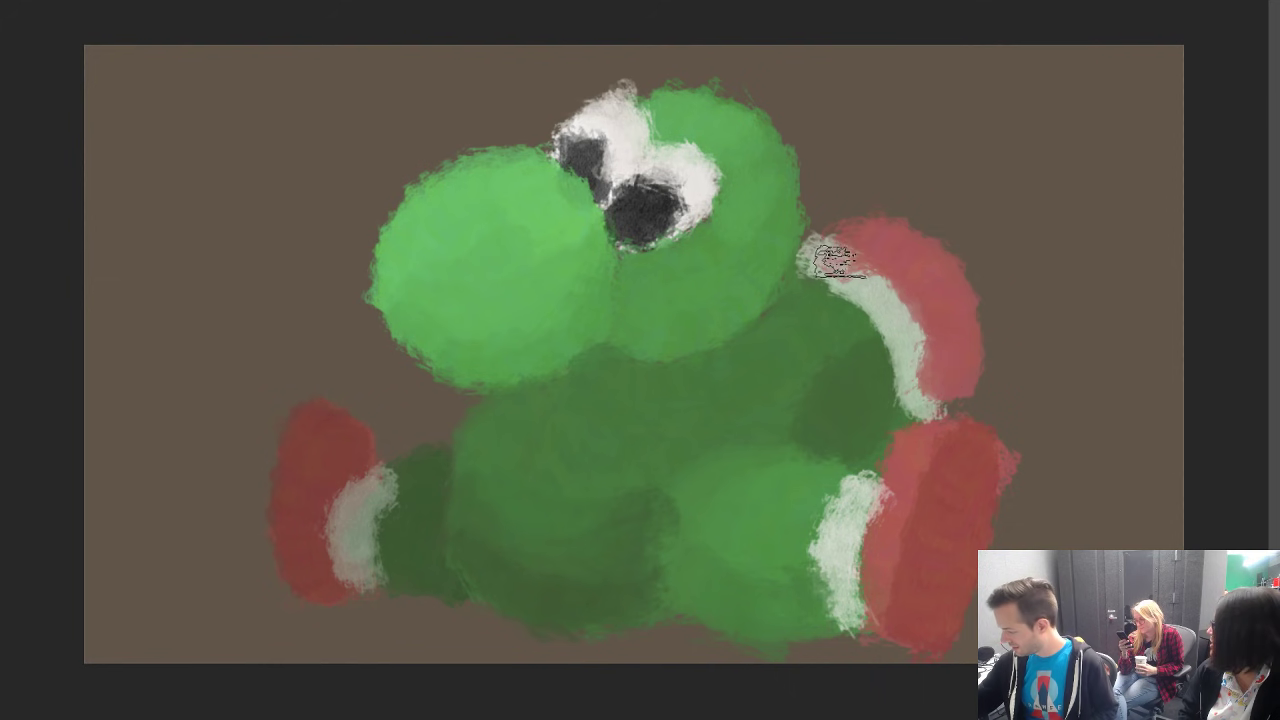
mouse_move(838, 260)
mouse_down()
mouse_move(909, 338)
mouse_move(921, 390)
mouse_move(907, 343)
mouse_up()
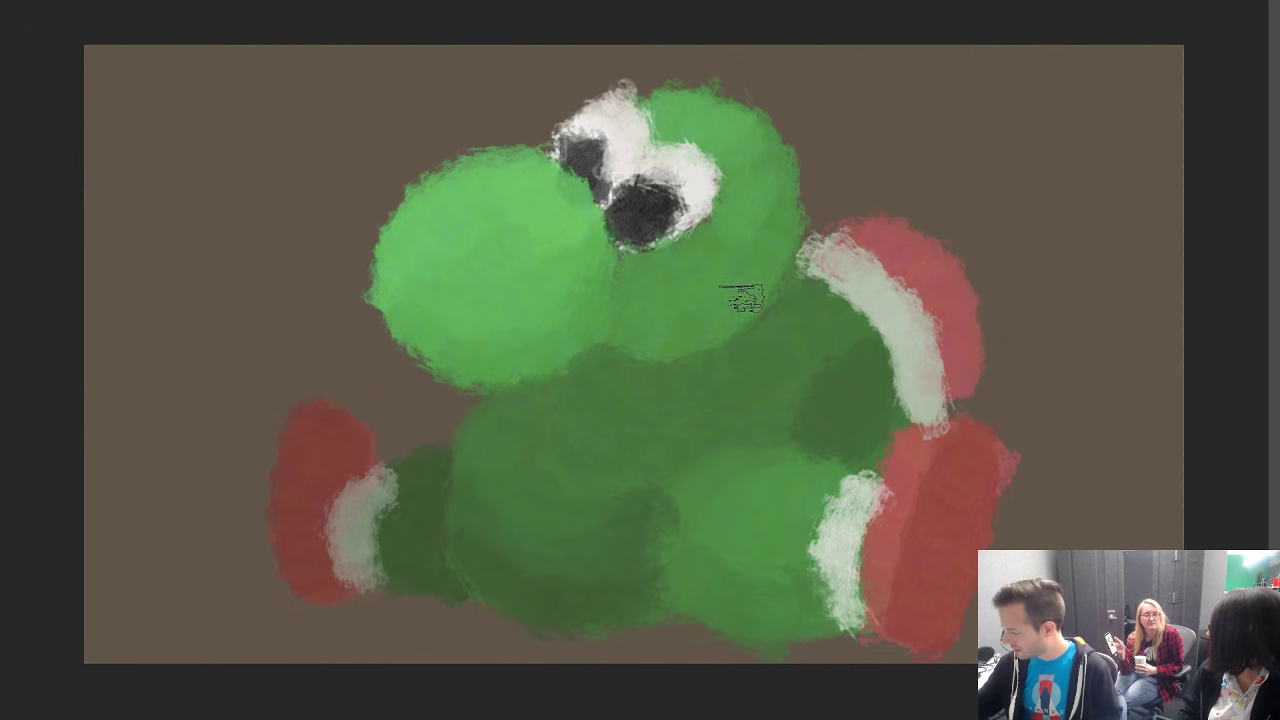
Step: Paint an off-white oval cheek below the eyes and a large grayish-green belly patch on the body
mouse_move(685, 340)
mouse_down()
mouse_move(674, 246)
mouse_move(725, 288)
mouse_move(635, 334)
mouse_move(672, 246)
mouse_move(717, 297)
mouse_move(638, 285)
mouse_move(708, 300)
mouse_move(697, 254)
mouse_move(673, 312)
mouse_move(717, 260)
mouse_move(637, 327)
mouse_move(738, 288)
mouse_up()
key(ctrl+z)
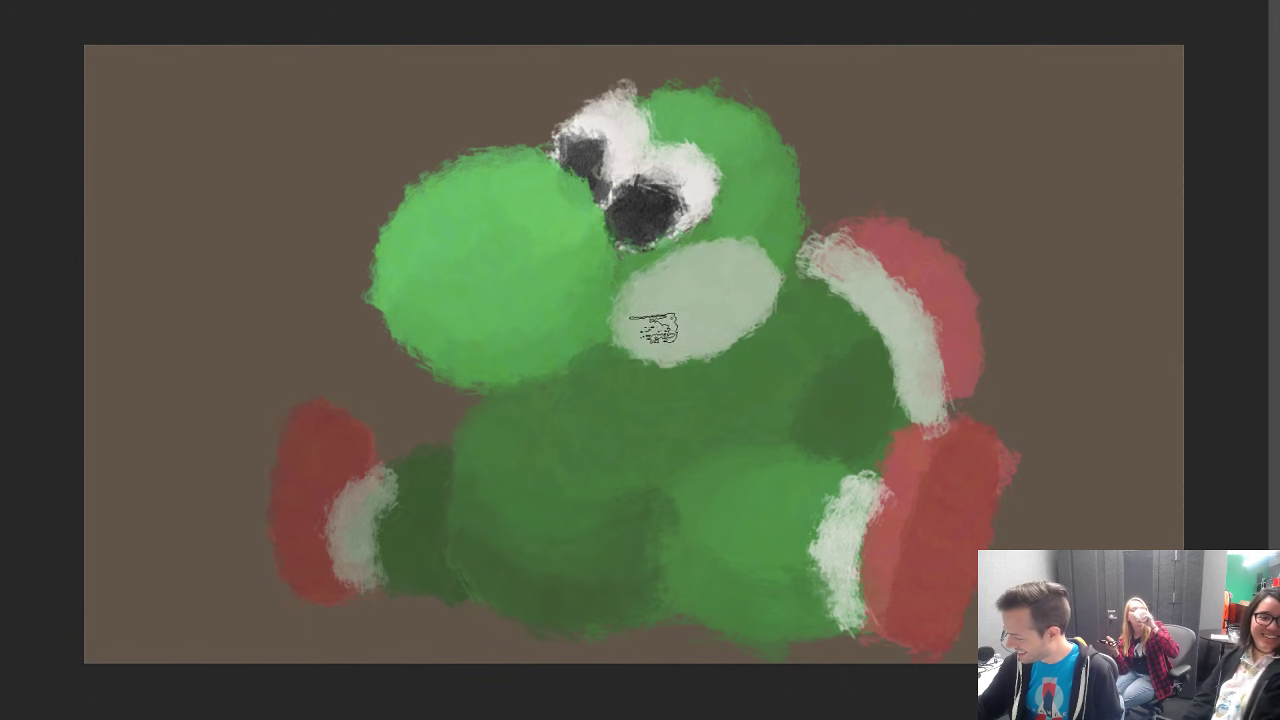
mouse_move(640, 335)
mouse_down()
mouse_move(660, 266)
mouse_move(722, 308)
mouse_up()
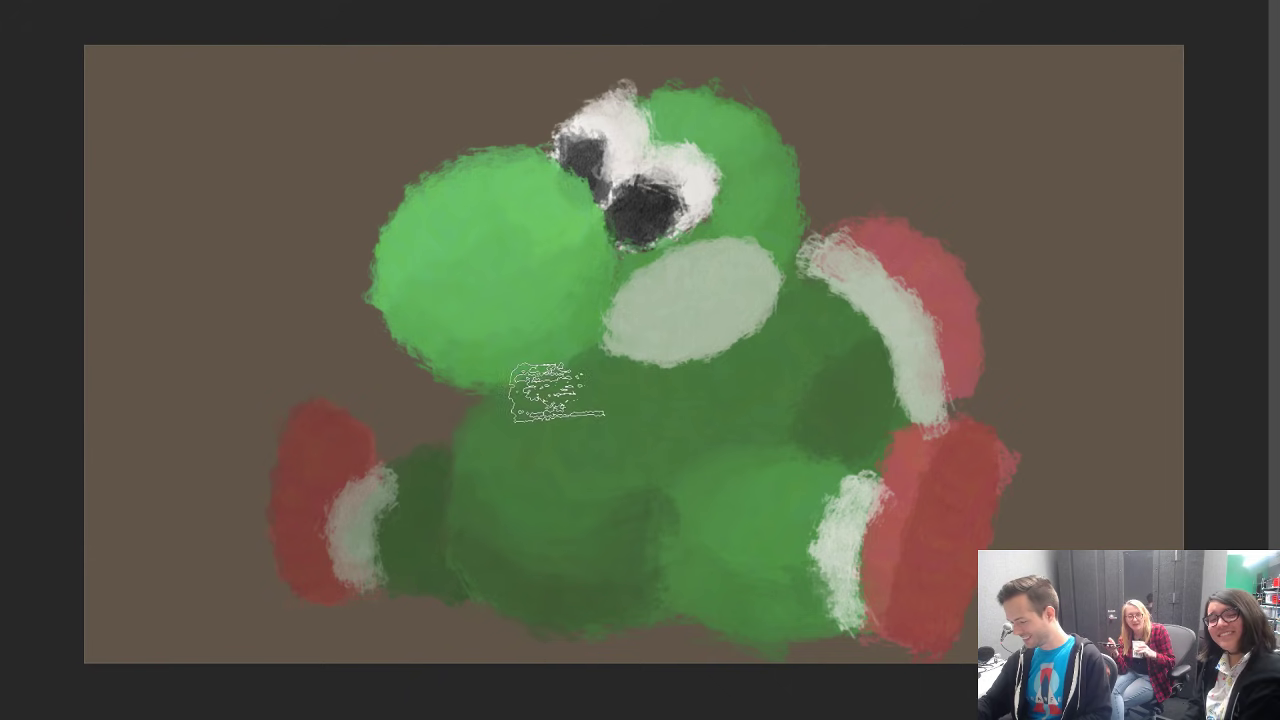
mouse_move(557, 391)
mouse_down()
mouse_move(478, 458)
mouse_move(521, 541)
mouse_move(603, 524)
mouse_move(654, 416)
mouse_move(534, 430)
mouse_move(588, 514)
mouse_move(571, 398)
mouse_move(591, 454)
mouse_move(509, 508)
mouse_move(504, 414)
mouse_move(484, 511)
mouse_move(591, 398)
mouse_move(597, 368)
mouse_move(558, 413)
mouse_move(616, 471)
mouse_move(644, 393)
mouse_move(655, 440)
mouse_up()
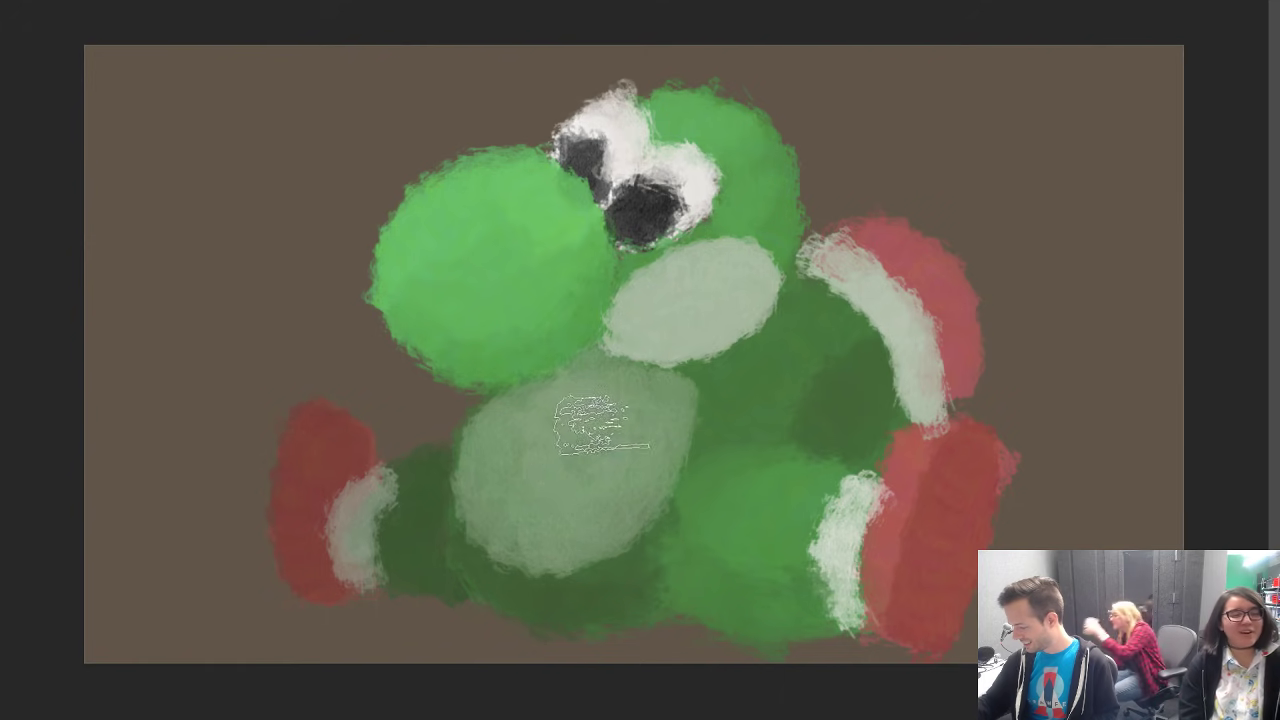
Step: Paint a pale highlight over the upper part of the belly and shift the whole character slightly left on the canvas
mouse_move(554, 456)
mouse_down()
mouse_move(604, 429)
mouse_move(545, 417)
mouse_move(577, 471)
mouse_move(530, 409)
mouse_move(512, 469)
mouse_move(622, 416)
mouse_move(628, 377)
mouse_move(605, 371)
mouse_move(652, 411)
mouse_move(602, 464)
mouse_move(527, 455)
mouse_move(565, 419)
mouse_move(527, 427)
mouse_move(590, 394)
mouse_up()
key(ctrl+z)
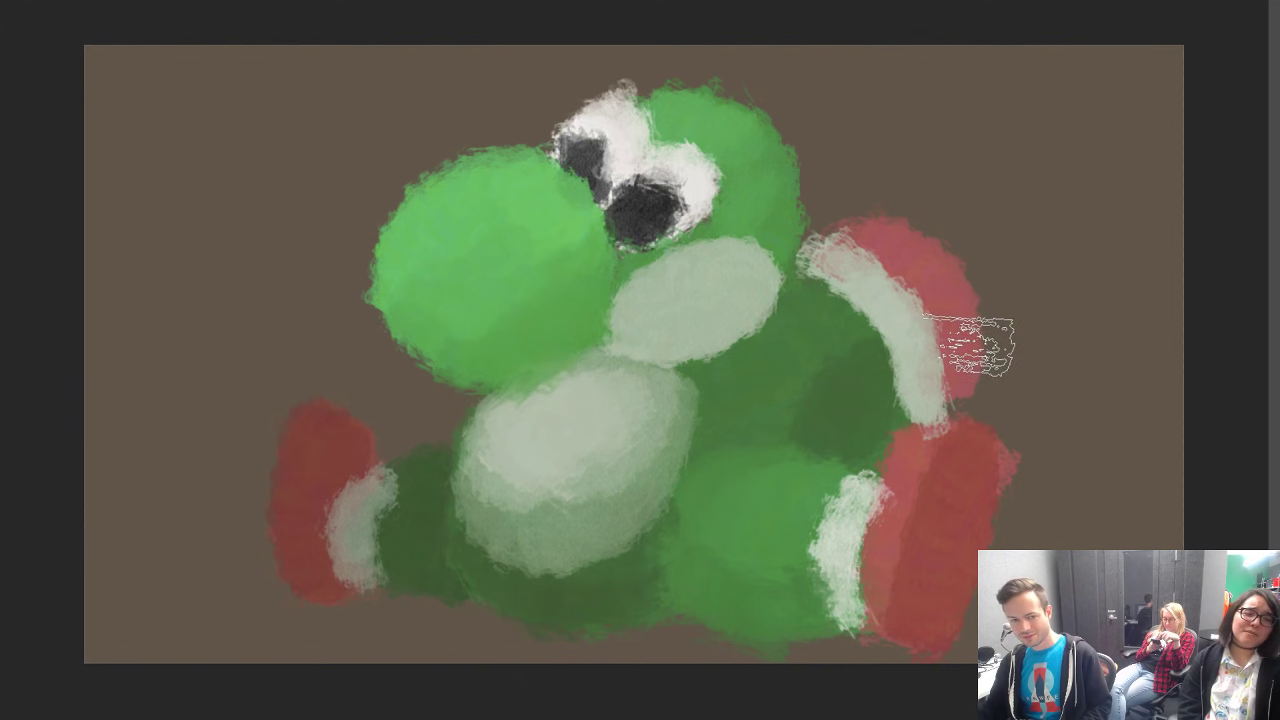
key(v)
drag(891, 466, 869, 463)
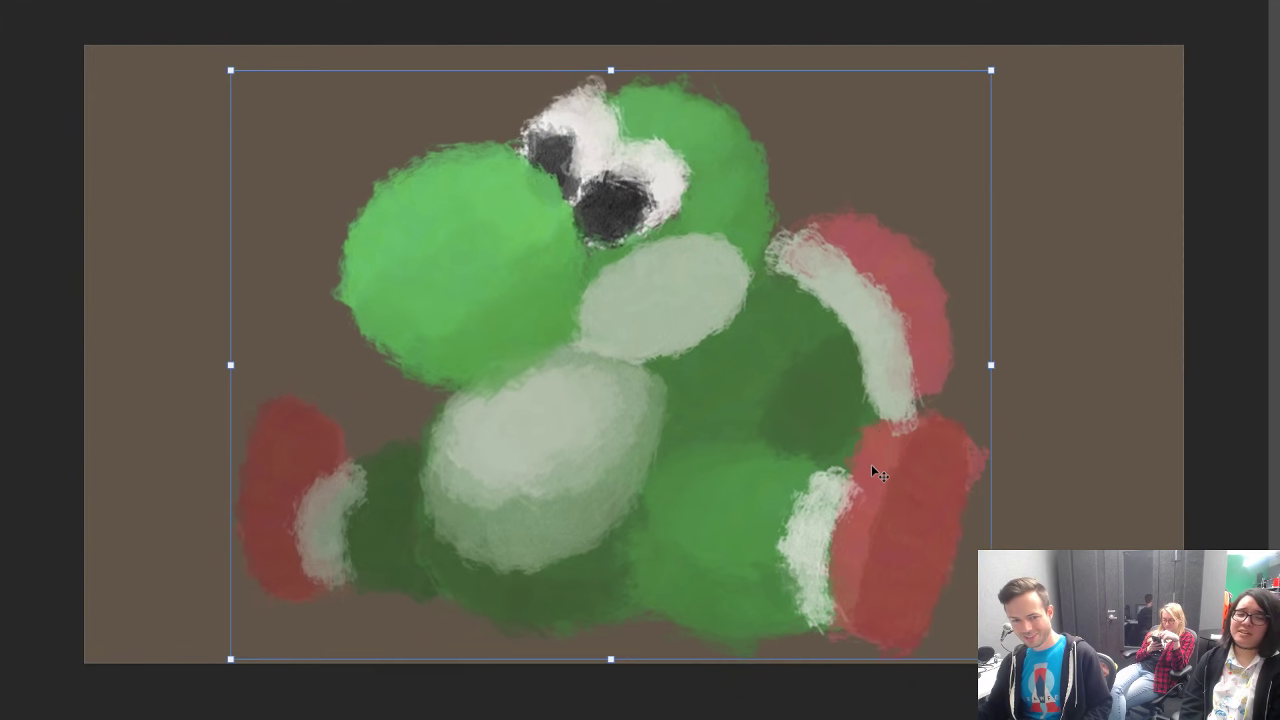
Step: Paint the mid-green near arm across the belly and the dark green far hand below the nose
key(b)
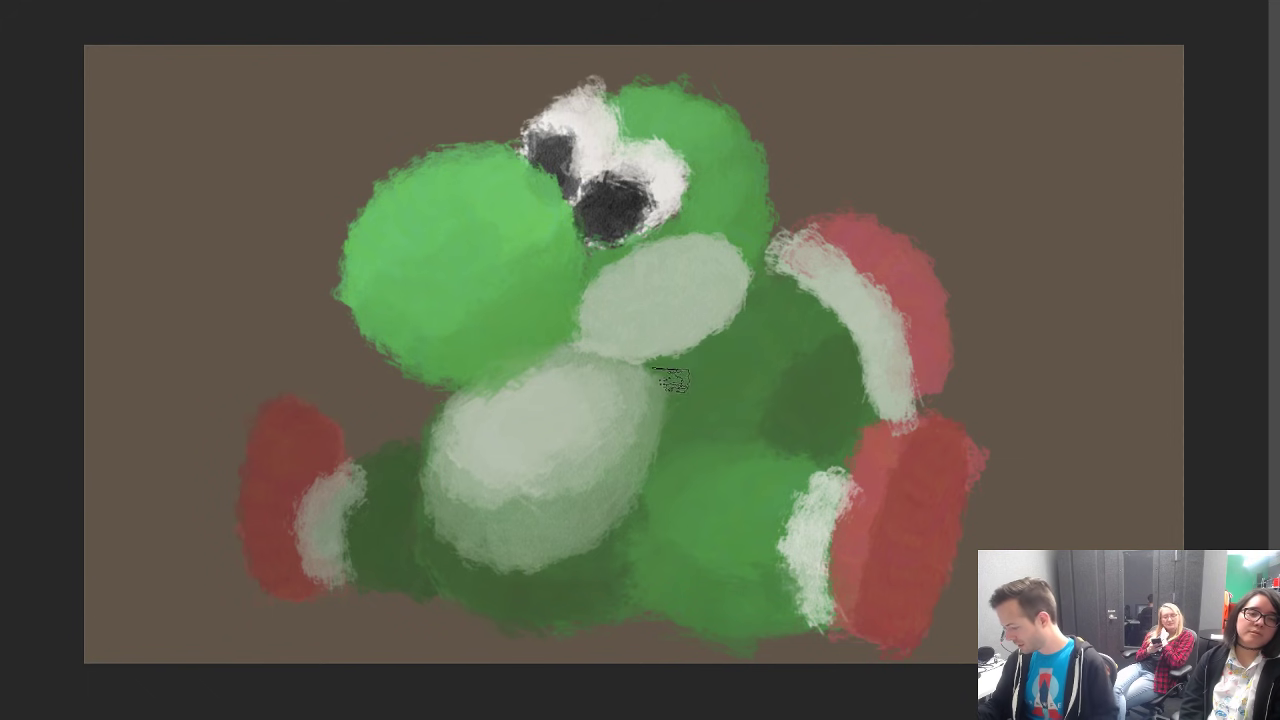
drag(607, 519, 676, 403)
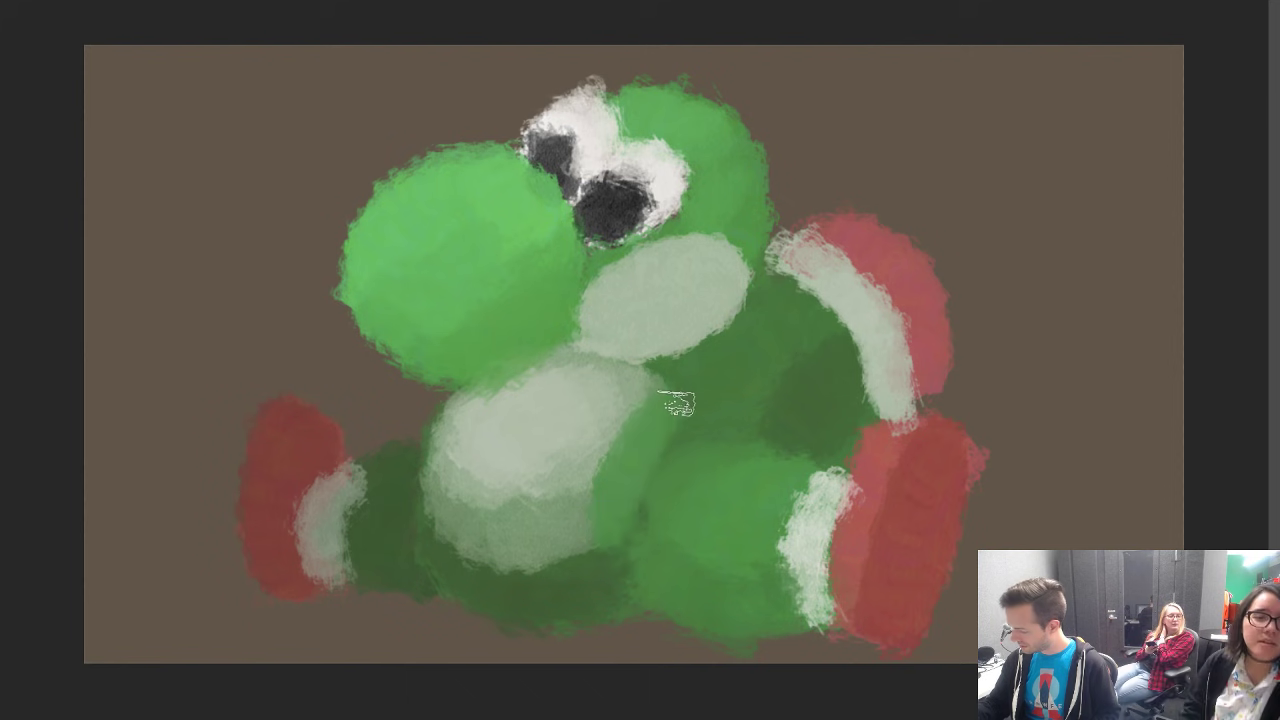
key(ctrl+z)
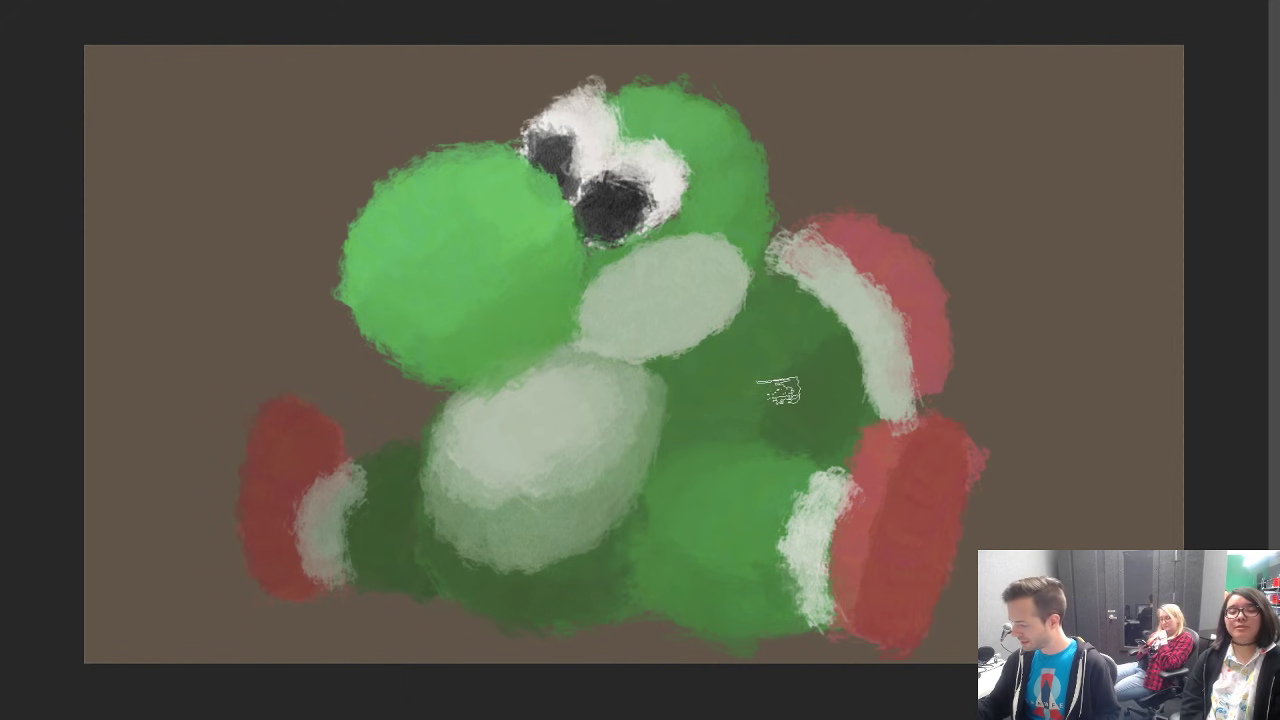
mouse_move(657, 374)
mouse_down()
mouse_move(591, 543)
mouse_move(671, 397)
mouse_move(597, 466)
mouse_move(604, 428)
mouse_move(606, 447)
mouse_move(690, 391)
mouse_up()
key(ctrl+z)
key(ctrl+z)
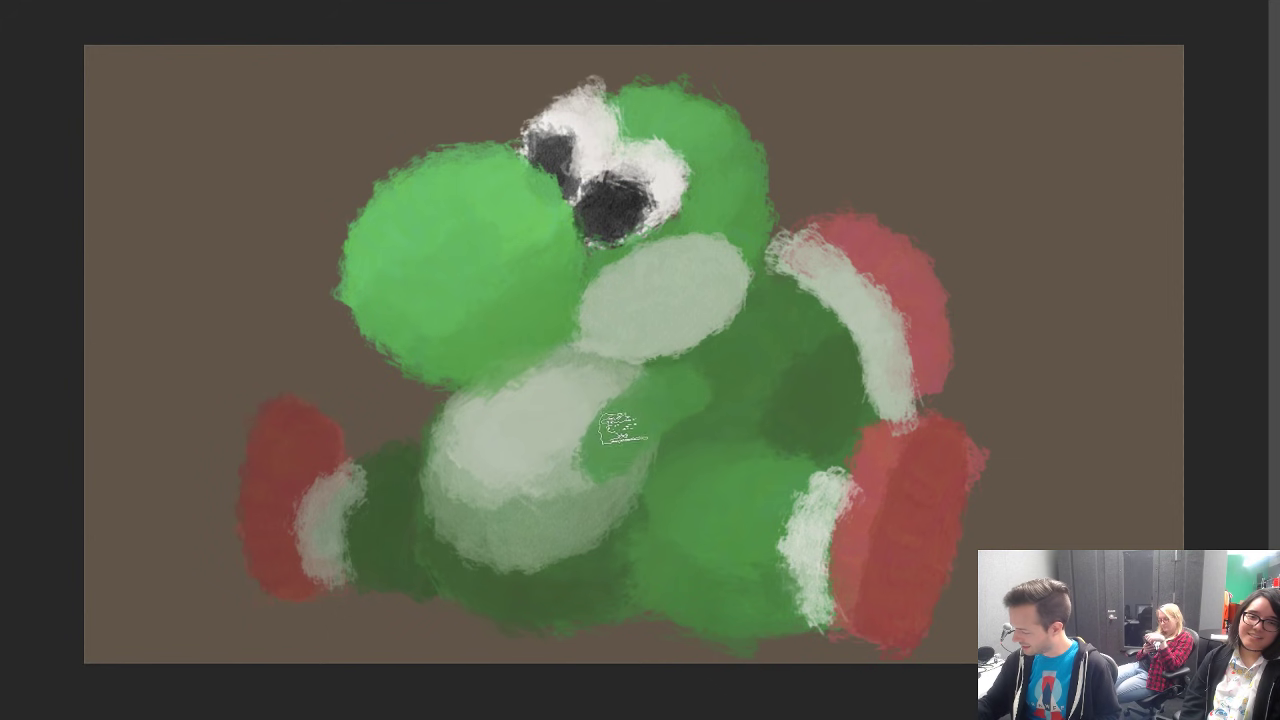
drag(590, 443, 578, 453)
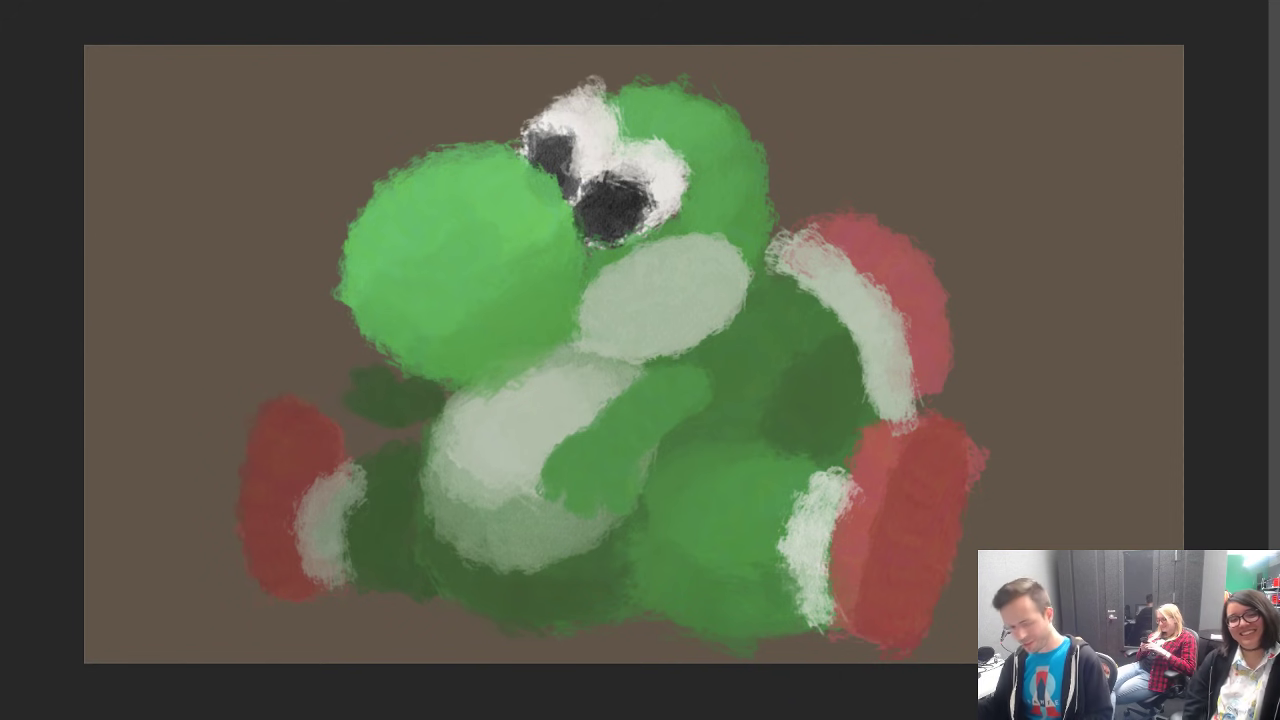
Step: Darken the brown background with a Hue/Saturation adjustment, setting Lightness to -60
key(ctrl+u)
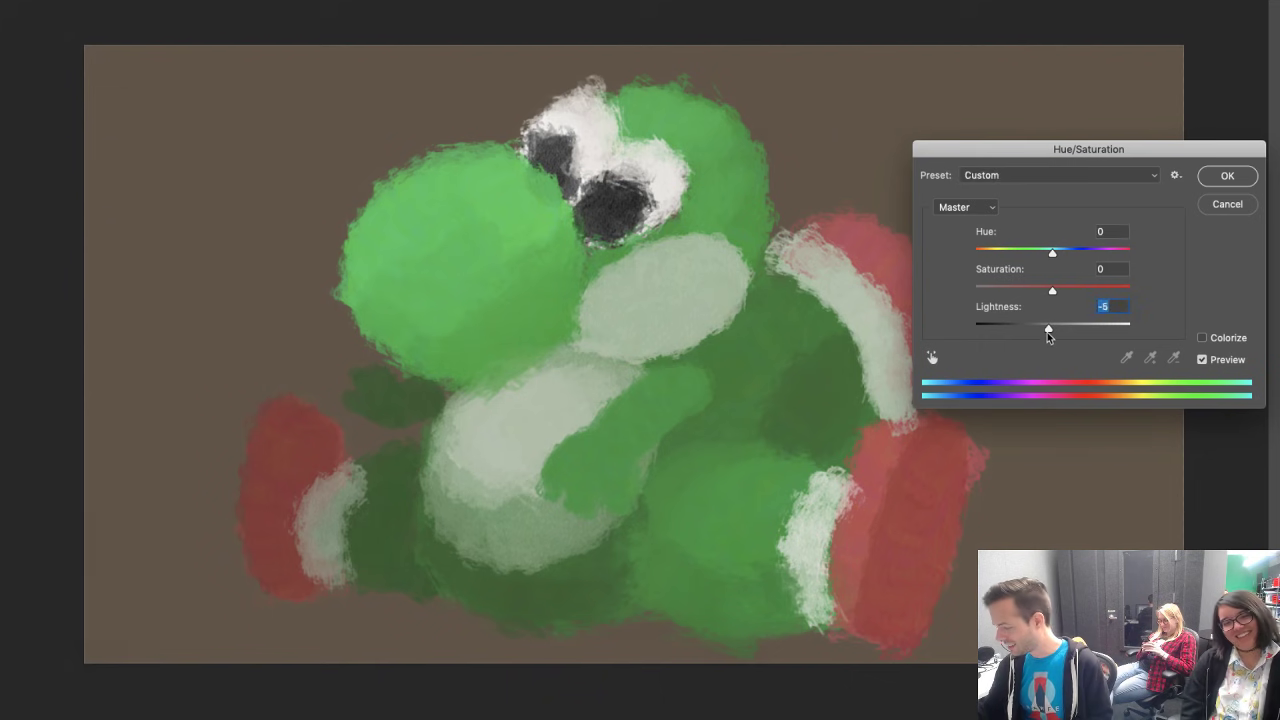
drag(1047, 332, 1004, 346)
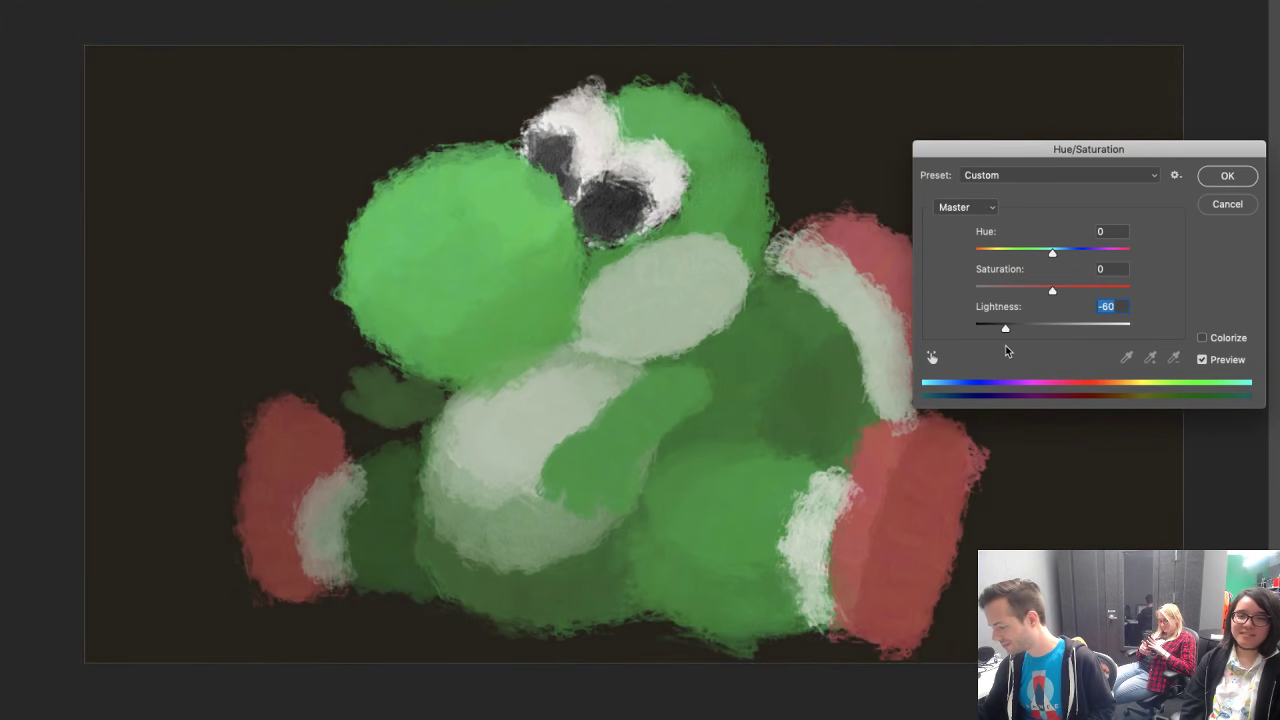
click(1222, 176)
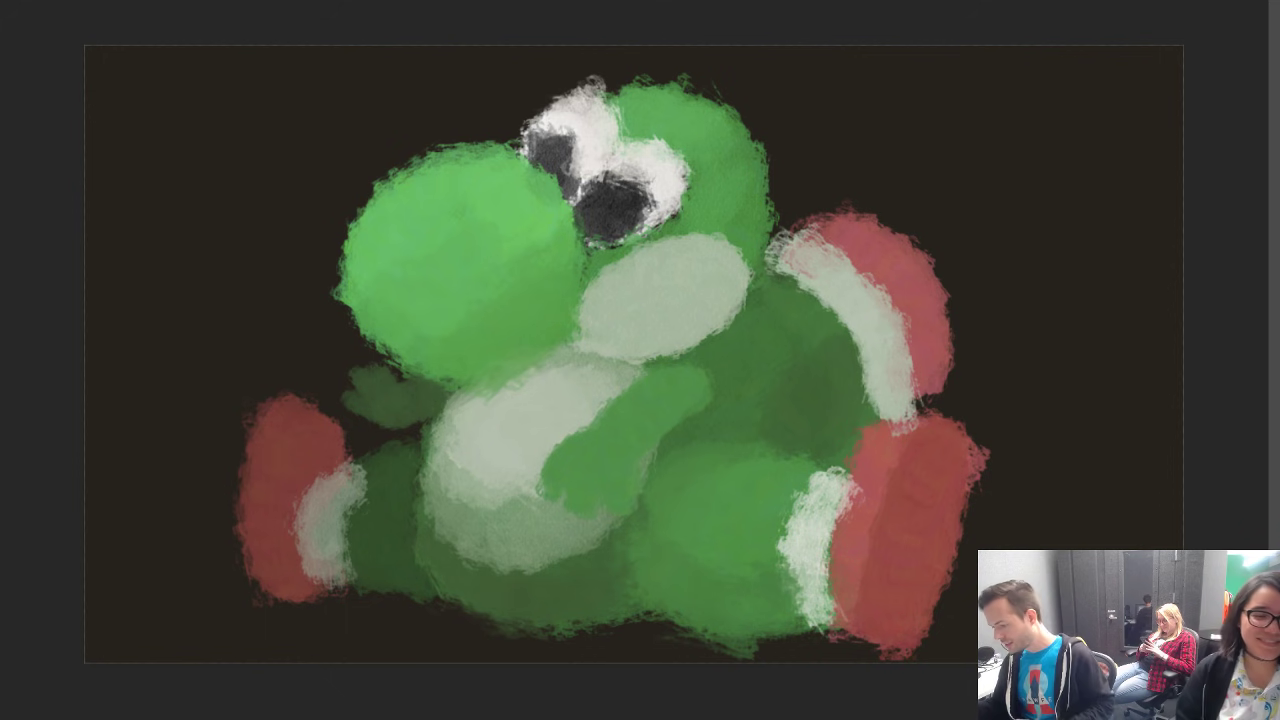
key(ctrl+z)
key(ctrl+z)
key(ctrl+z)
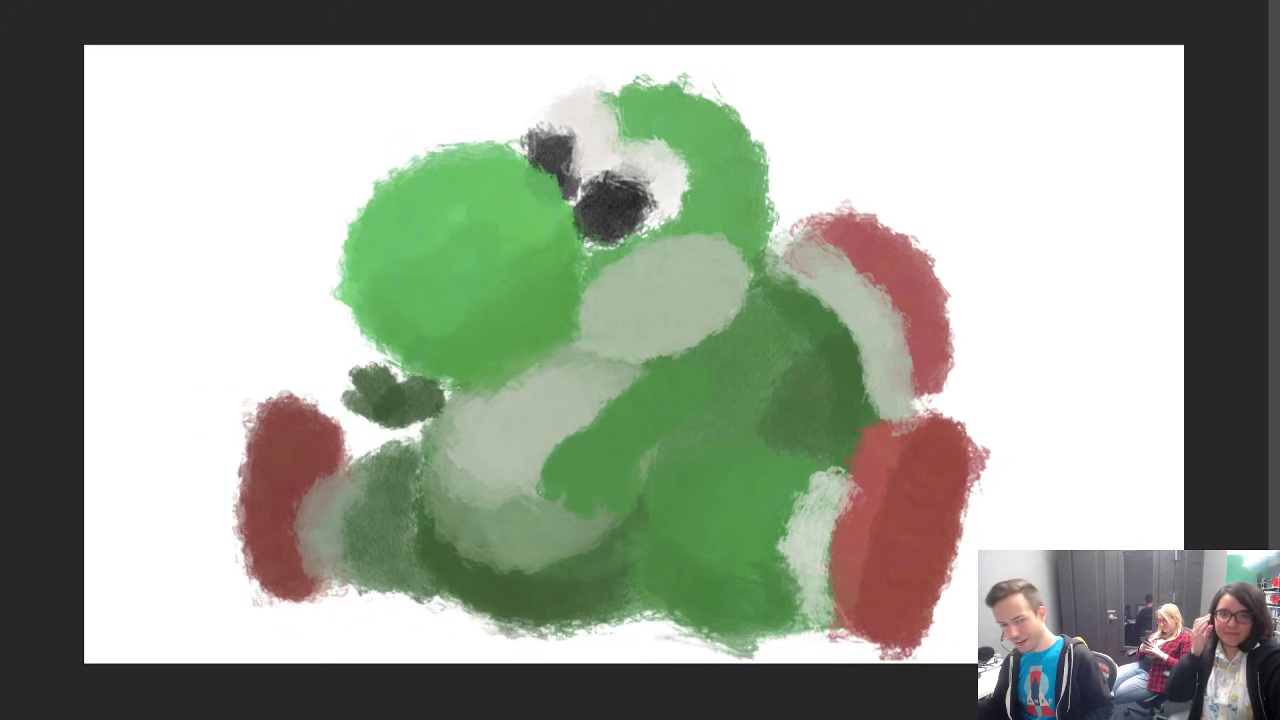
key(ctrl+z)
key(f)
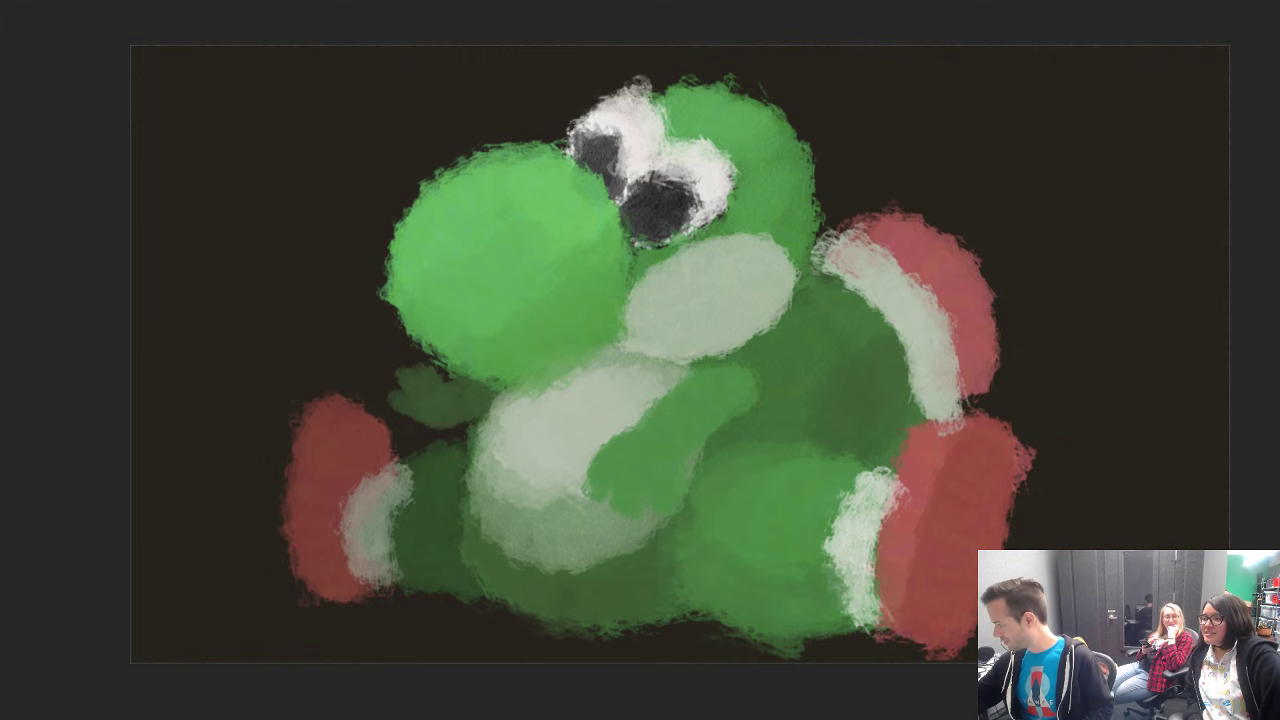
key(Tab)
key(Tab)
key(f)
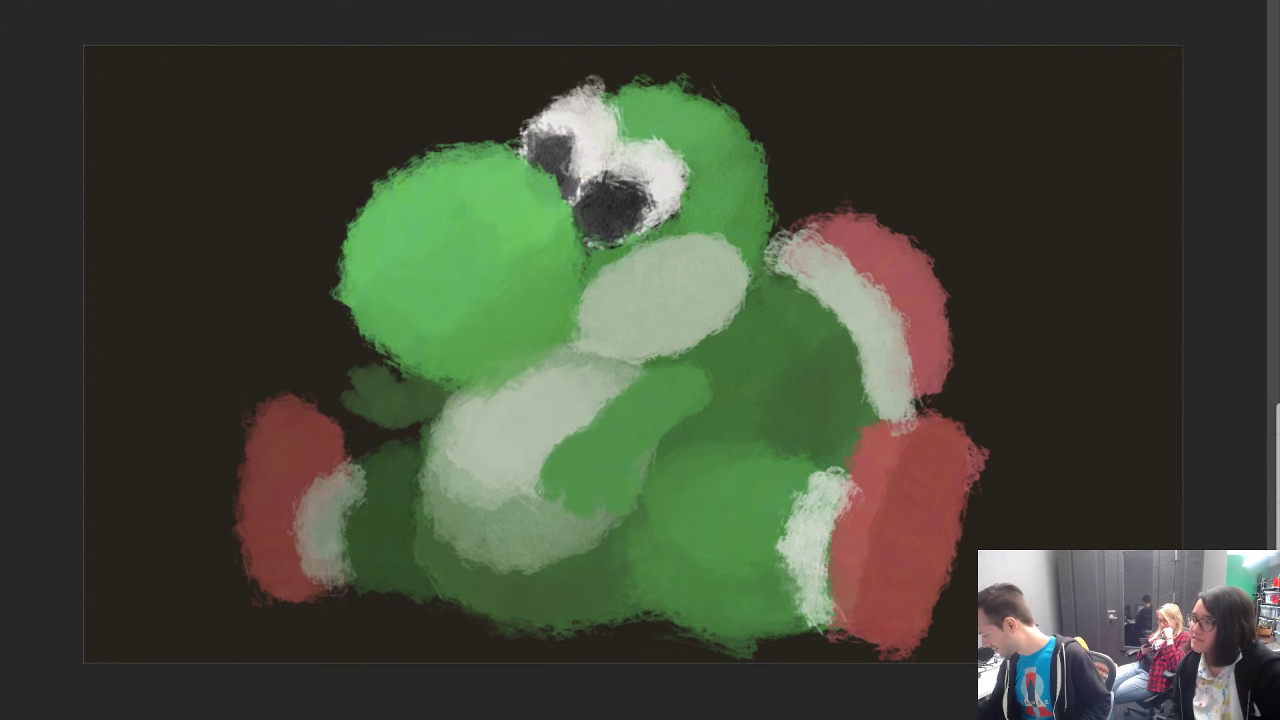
Step: Set the foreground colour to a bright warm yellow, #ffe745
click(0, 440)
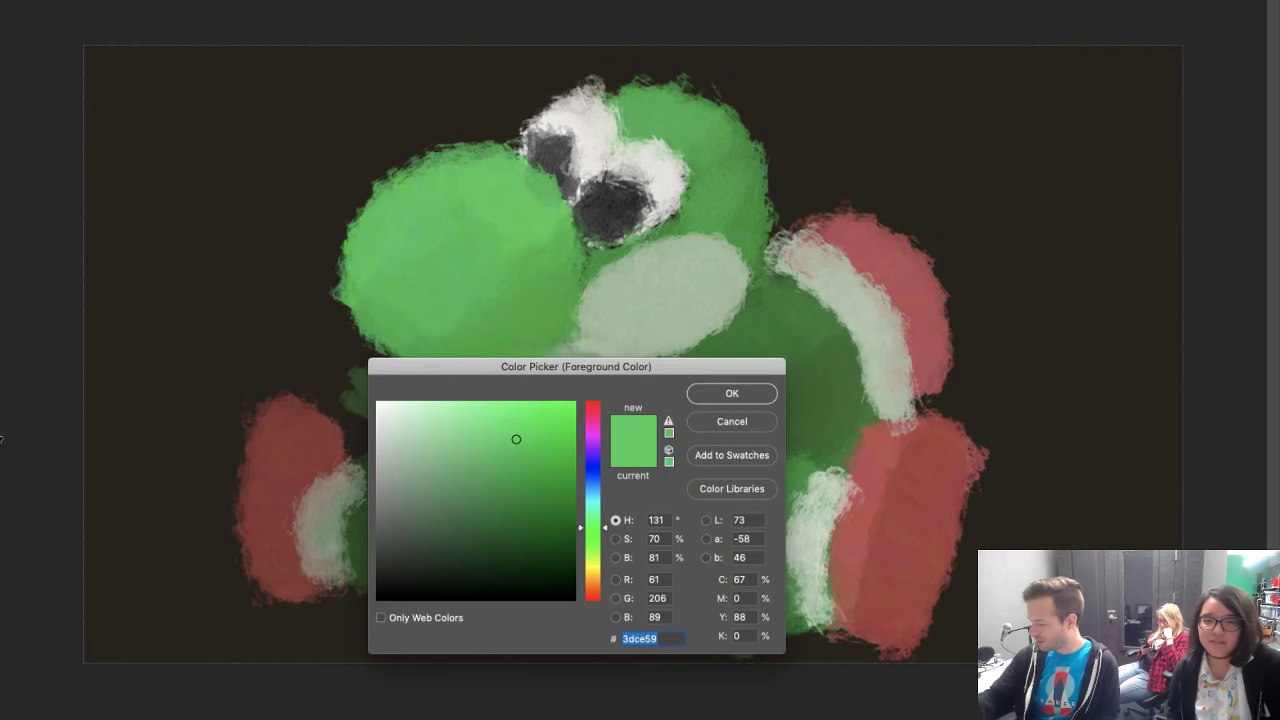
drag(595, 588, 596, 572)
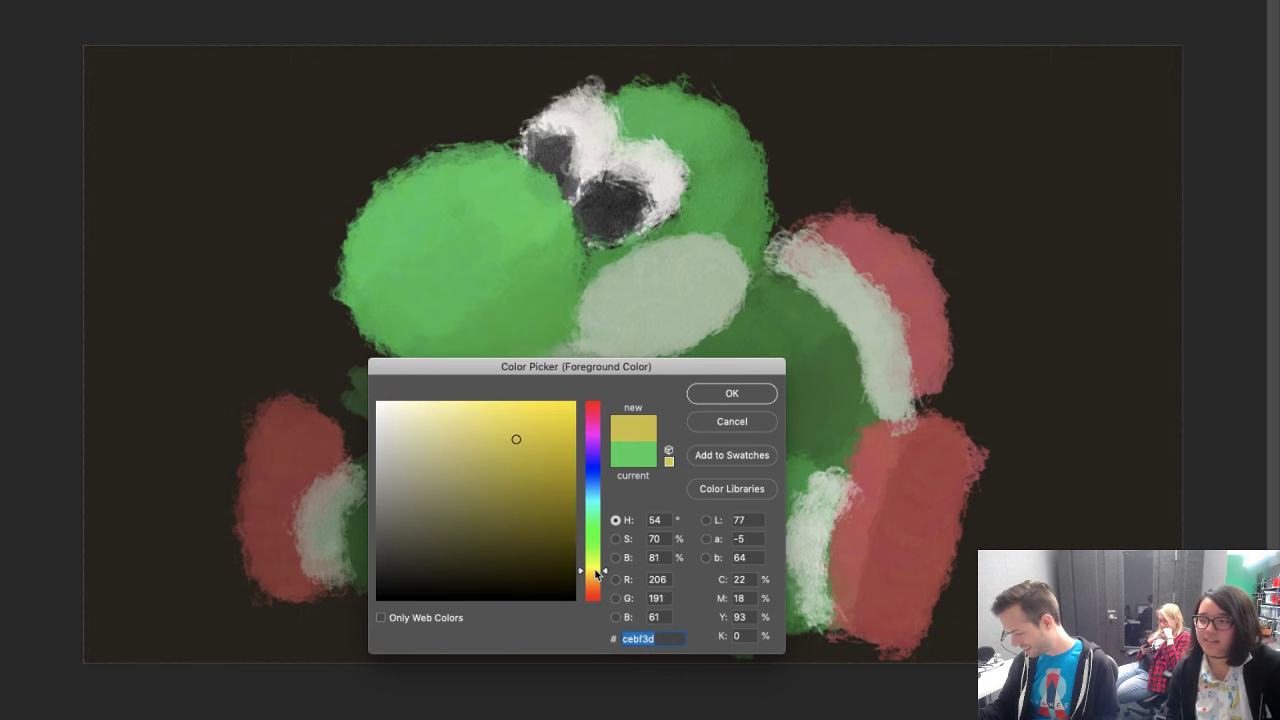
drag(540, 463, 522, 383)
click(733, 390)
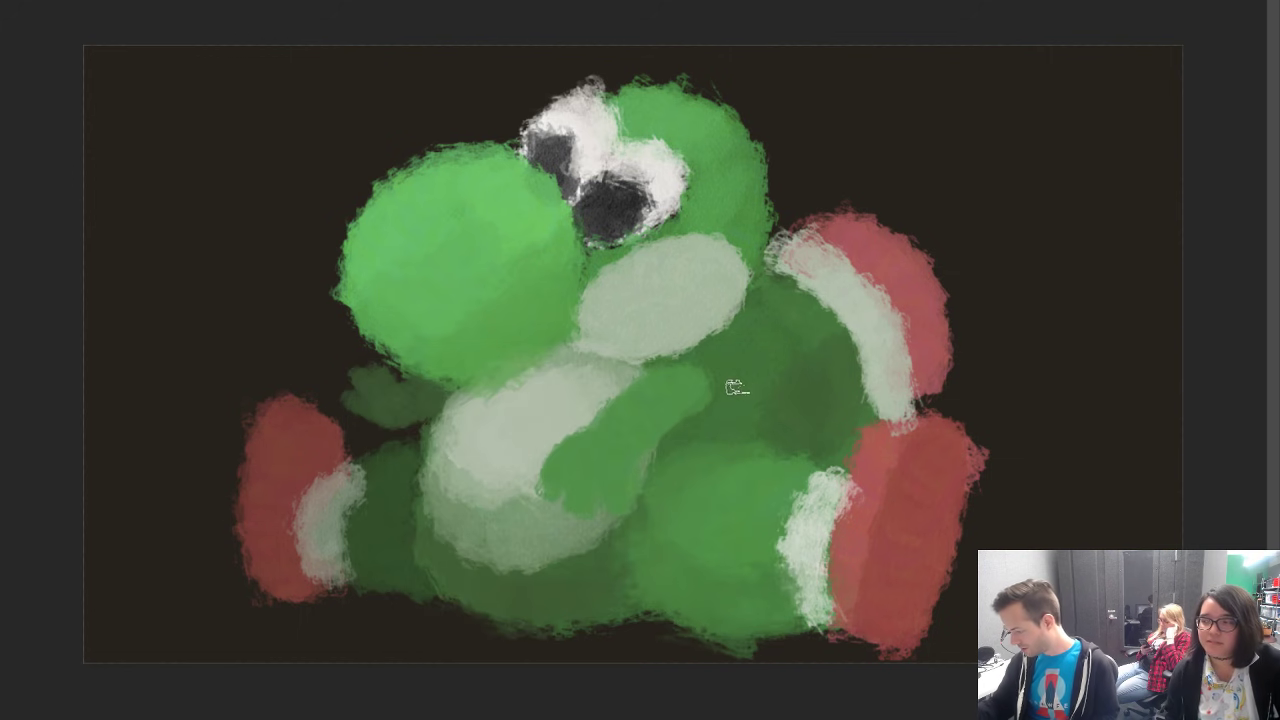
Step: Enlarge the brush and glaze yellow light over the tops of the nose, the head and both eyes
key(bracketright)
key(bracketright)
key(bracketright)
key(bracketright)
key(bracketright)
key(bracketright)
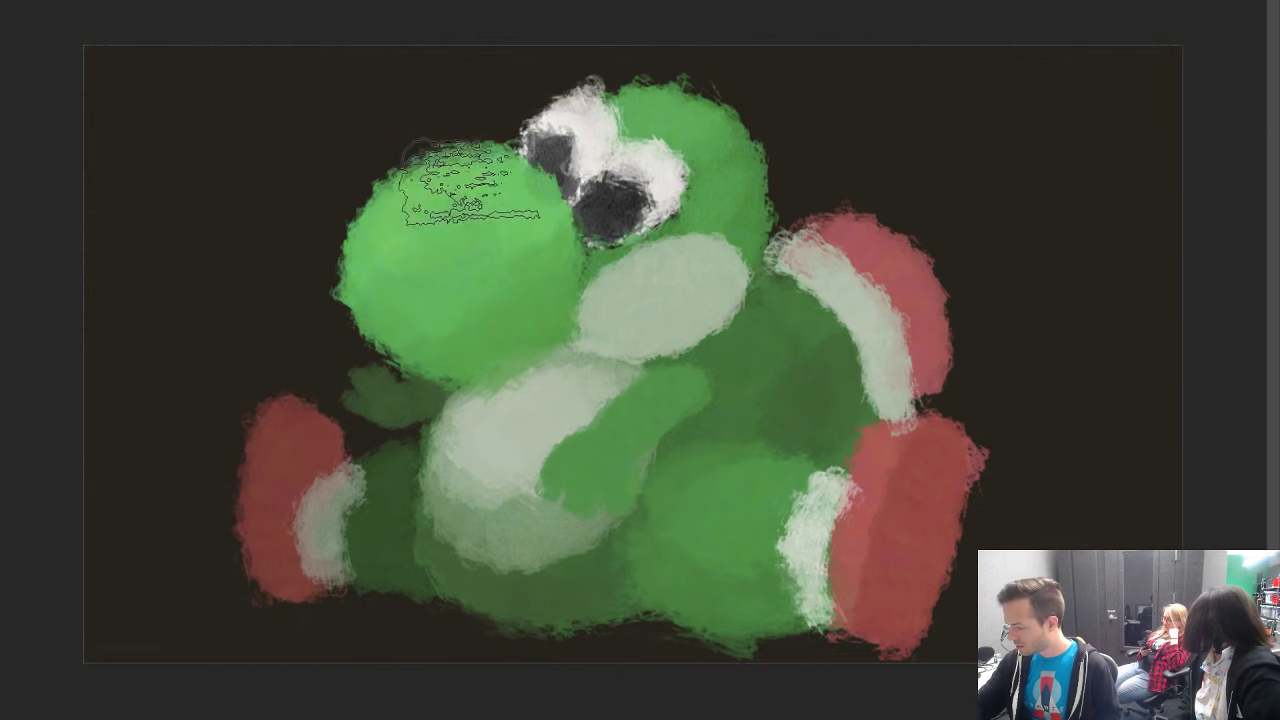
mouse_move(470, 200)
mouse_down()
mouse_move(396, 222)
mouse_move(471, 228)
mouse_move(441, 160)
mouse_move(401, 247)
mouse_up()
key(ctrl+z)
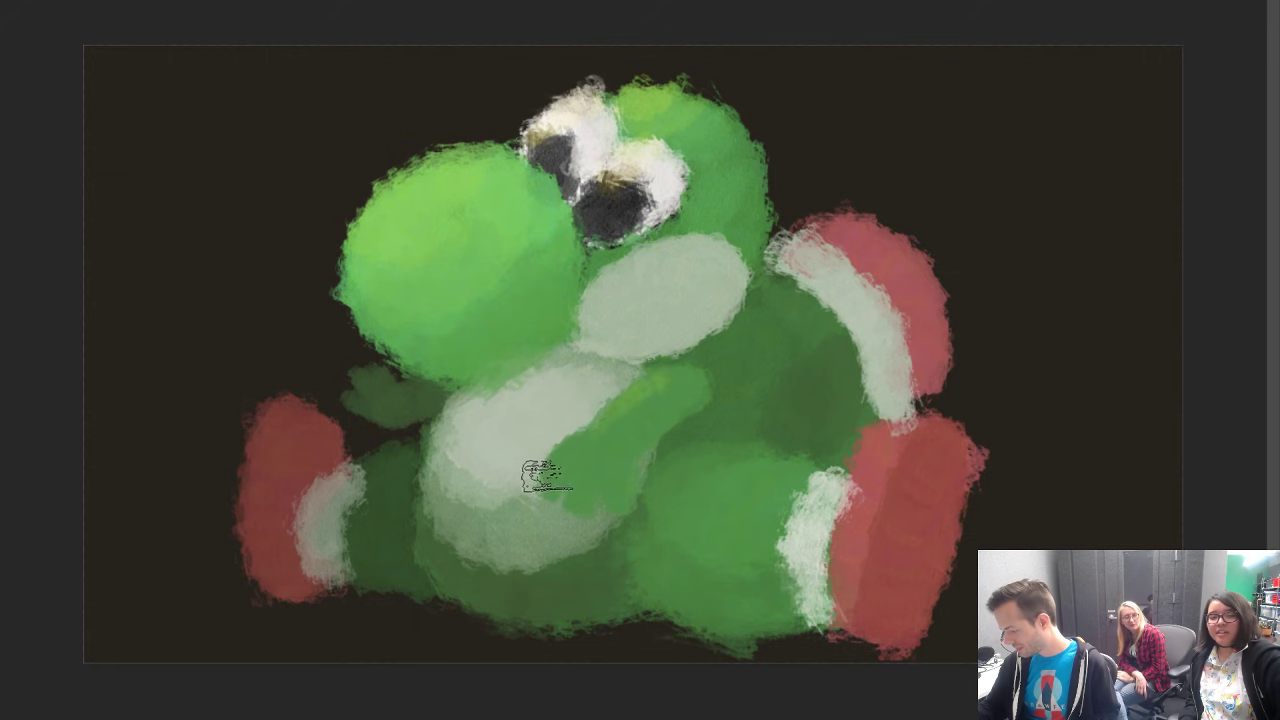
Step: Brush yellow highlights along the upper edge of the near arm and across the top of the red shell and its white rim
drag(552, 465, 673, 378)
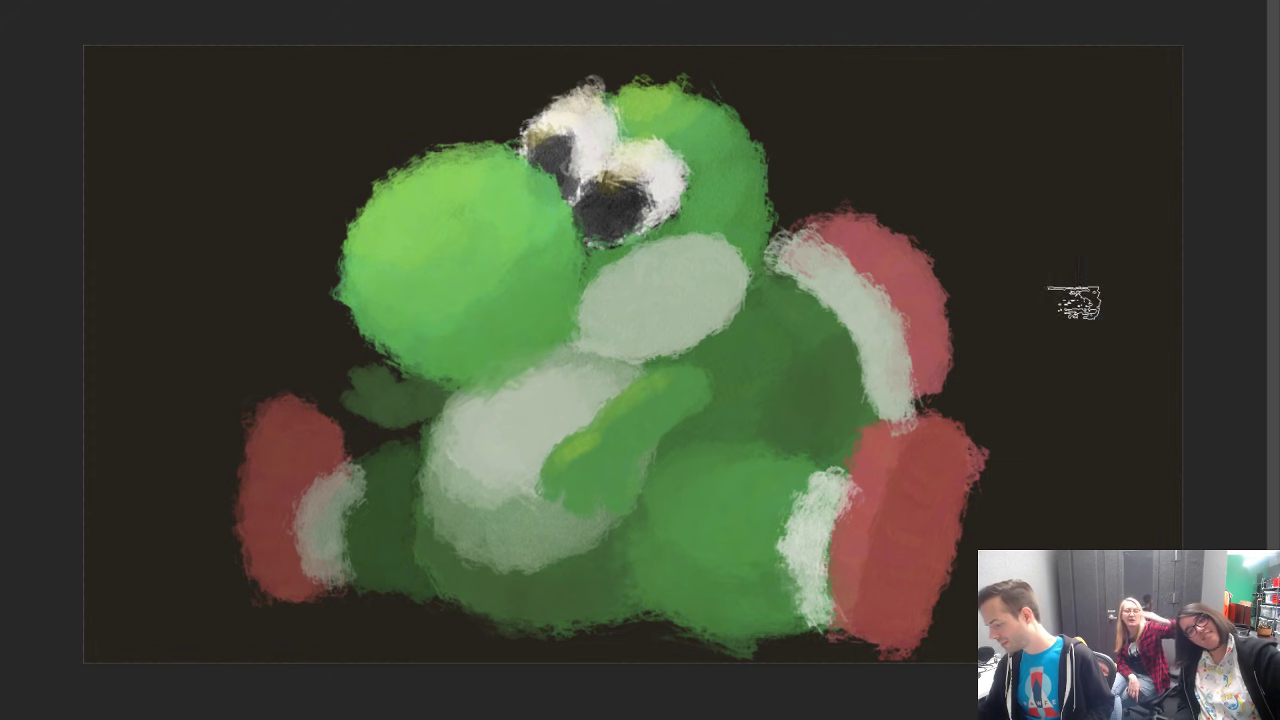
mouse_move(838, 228)
mouse_down()
mouse_move(900, 250)
mouse_move(856, 228)
mouse_move(875, 226)
mouse_move(843, 236)
mouse_move(902, 250)
mouse_up()
drag(791, 254, 837, 254)
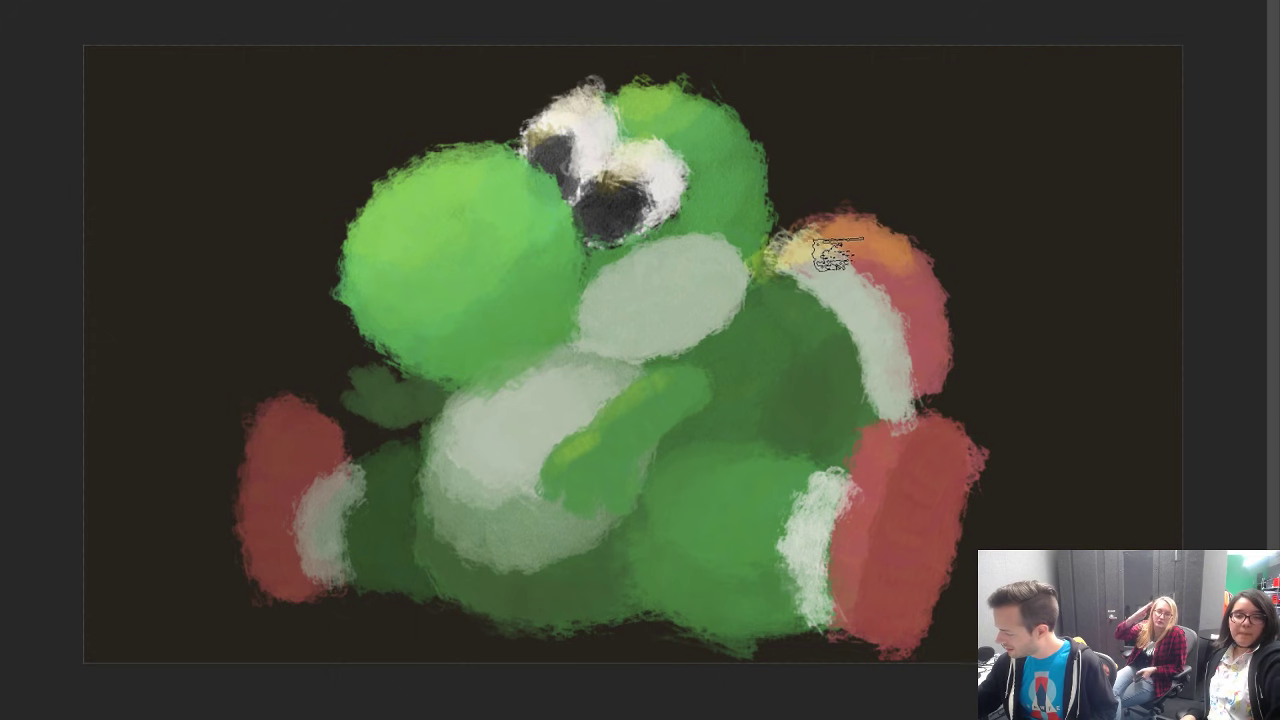
Step: Add yellow highlights to the tops of both shoes, their white cuffs and both legs, and touch up the nose highlight
mouse_move(283, 422)
mouse_down()
mouse_move(262, 446)
mouse_move(320, 420)
mouse_up()
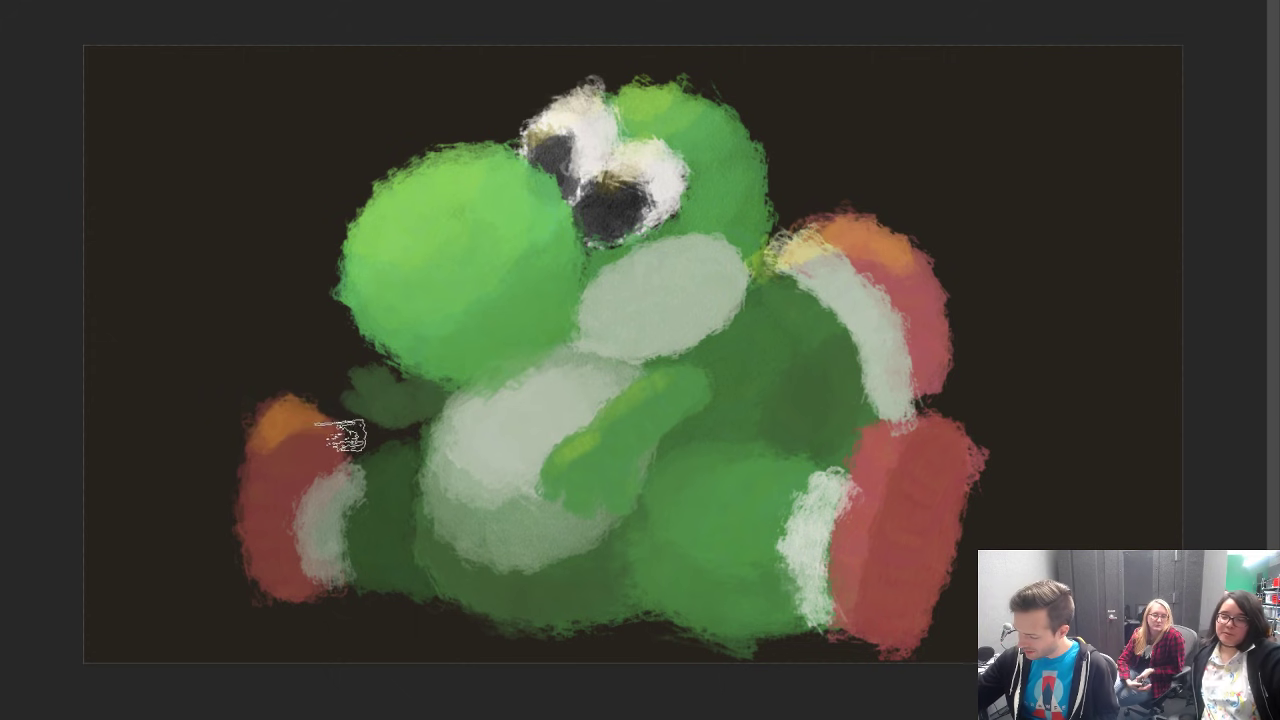
mouse_move(370, 474)
mouse_down()
mouse_move(402, 468)
mouse_move(372, 449)
mouse_move(343, 470)
mouse_up()
mouse_move(882, 422)
mouse_down()
mouse_move(942, 432)
mouse_move(892, 435)
mouse_move(870, 460)
mouse_move(909, 430)
mouse_move(855, 482)
mouse_move(895, 440)
mouse_up()
drag(853, 488, 913, 438)
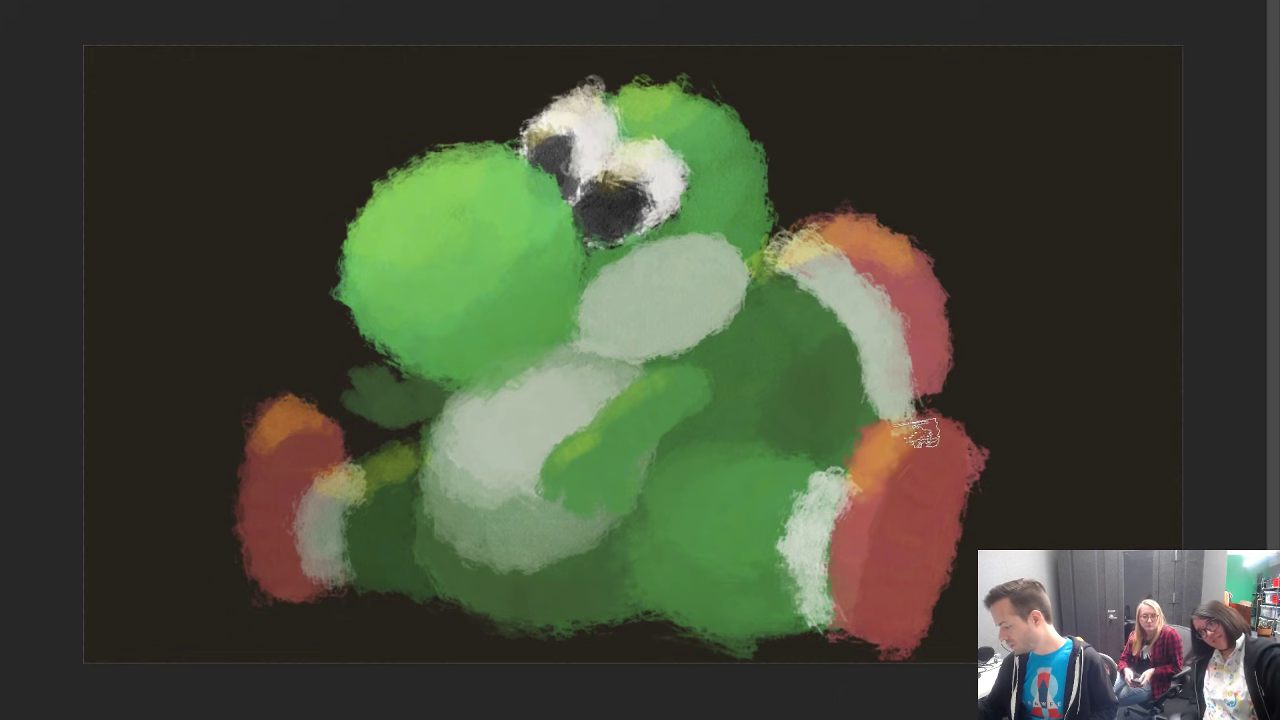
mouse_move(814, 488)
mouse_down()
mouse_move(753, 490)
mouse_move(778, 471)
mouse_move(723, 488)
mouse_move(788, 488)
mouse_move(743, 456)
mouse_move(693, 483)
mouse_move(779, 496)
mouse_up()
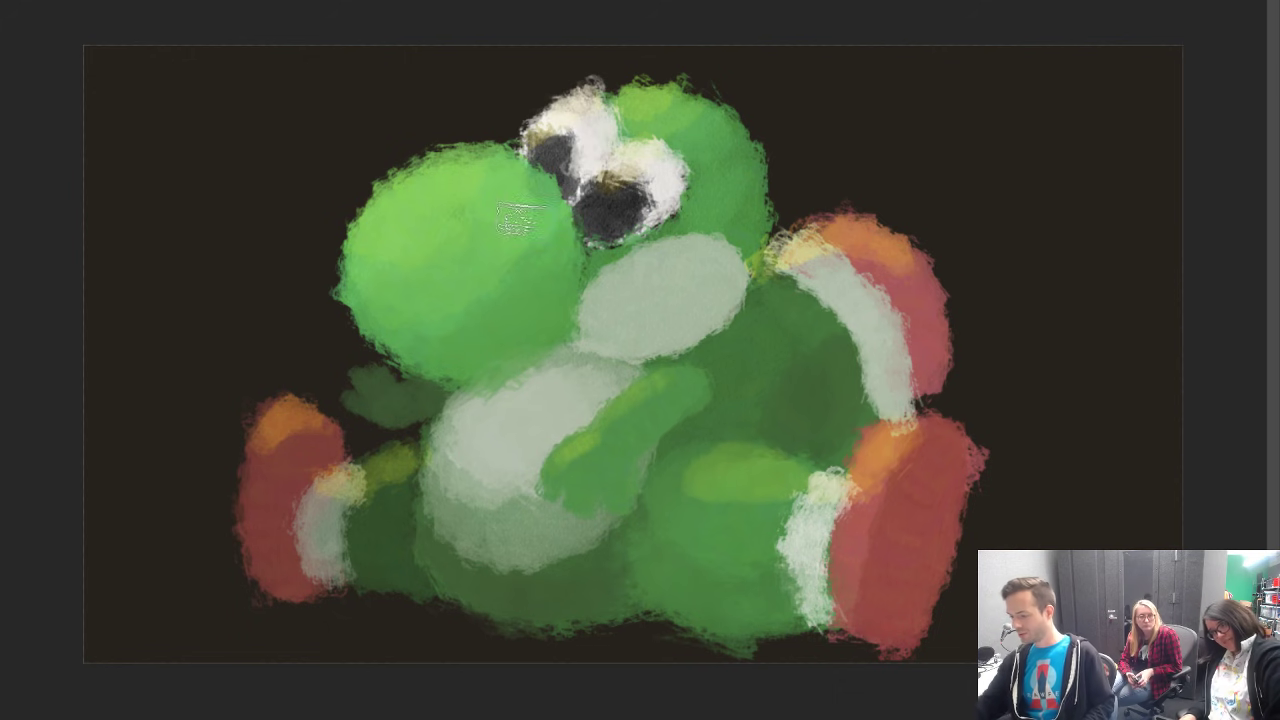
mouse_move(440, 198)
mouse_down()
mouse_move(422, 226)
mouse_move(467, 198)
mouse_move(490, 166)
mouse_up()
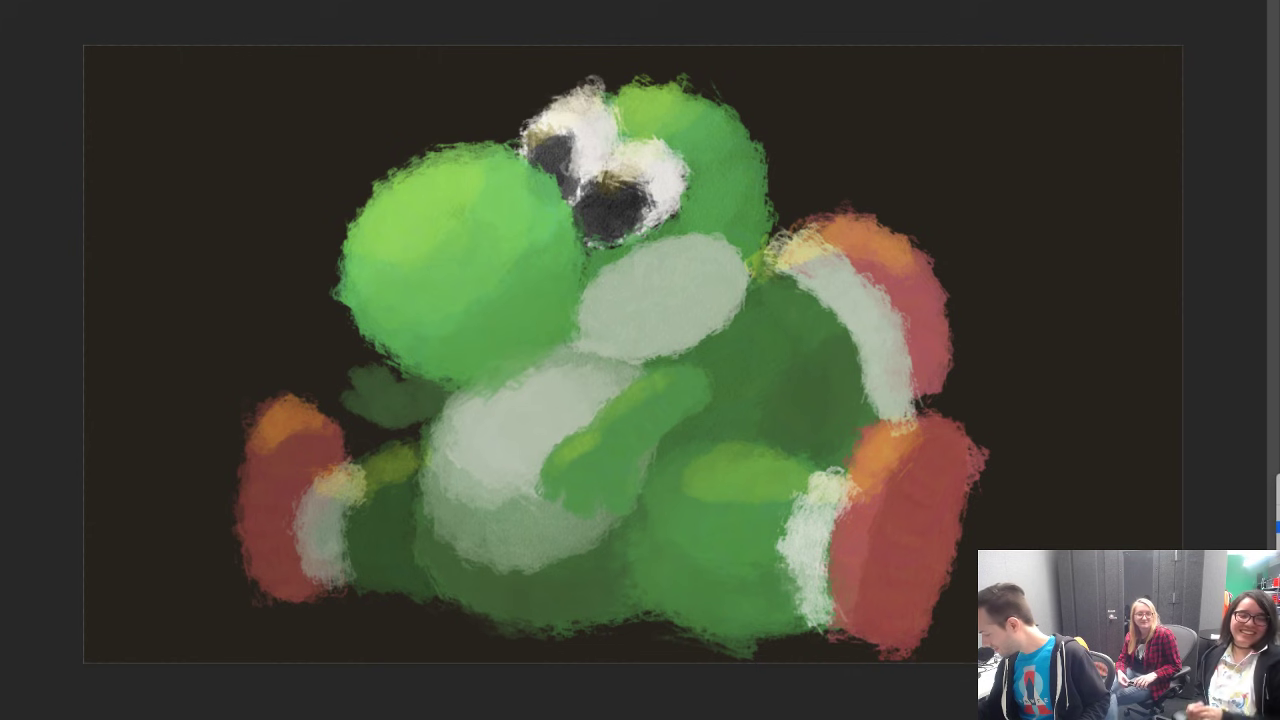
Step: Set the foreground colour to muted blue #78a3c8 and paint cool shadows on the undersides of the nose, cheek, arms, shell and shoes
click(0, 435)
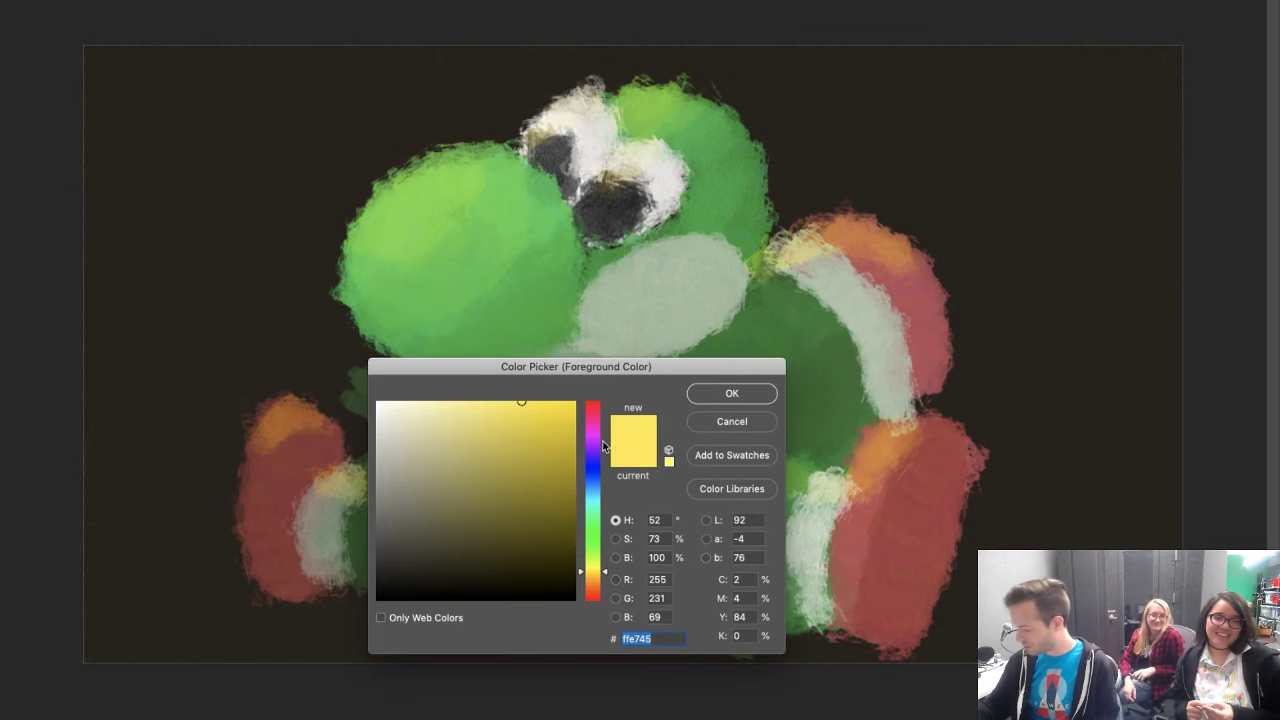
drag(596, 516, 600, 484)
drag(492, 474, 455, 450)
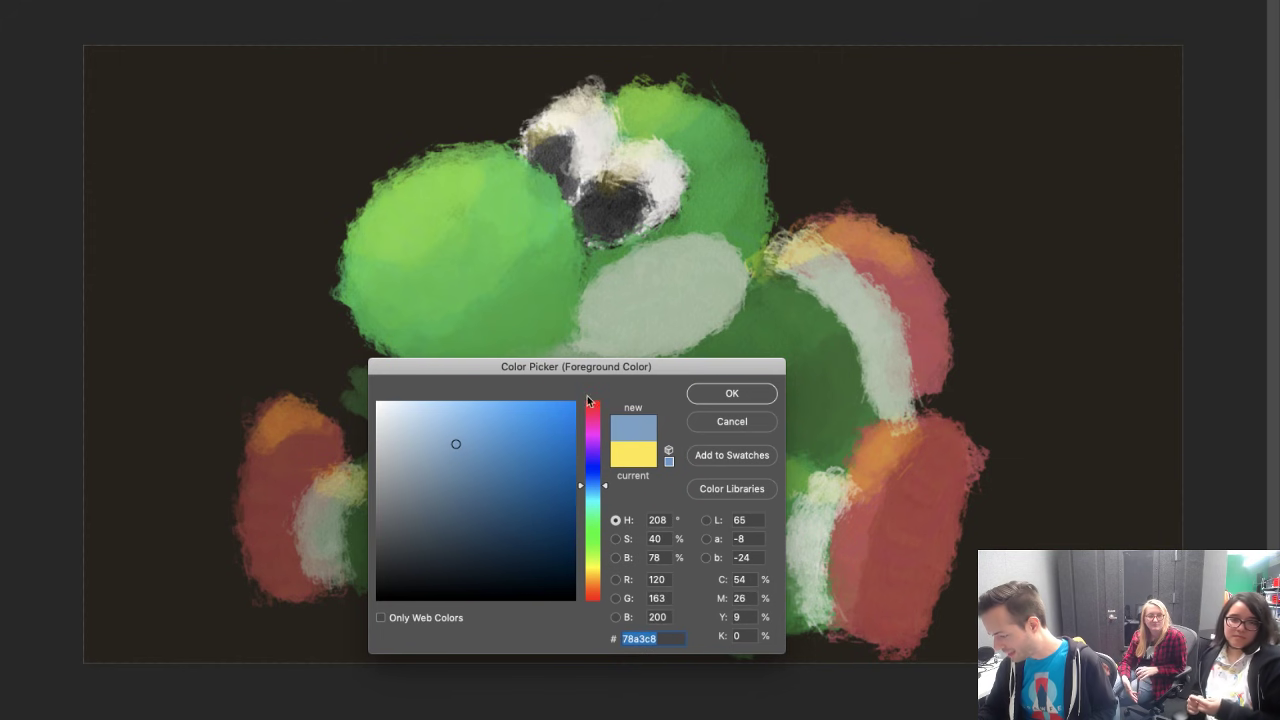
click(732, 393)
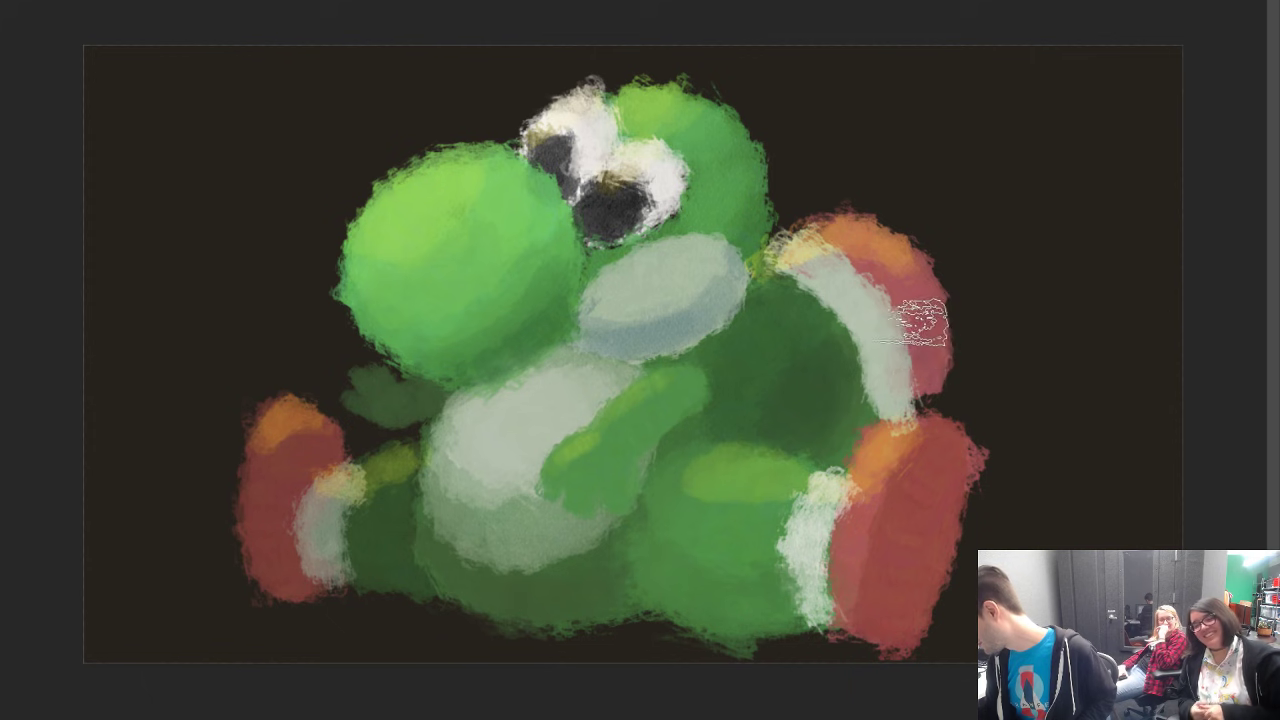
mouse_move(930, 368)
mouse_down()
mouse_move(875, 381)
mouse_move(895, 347)
mouse_move(903, 389)
mouse_move(878, 317)
mouse_move(888, 374)
mouse_move(916, 354)
mouse_move(894, 361)
mouse_move(915, 373)
mouse_move(918, 320)
mouse_up()
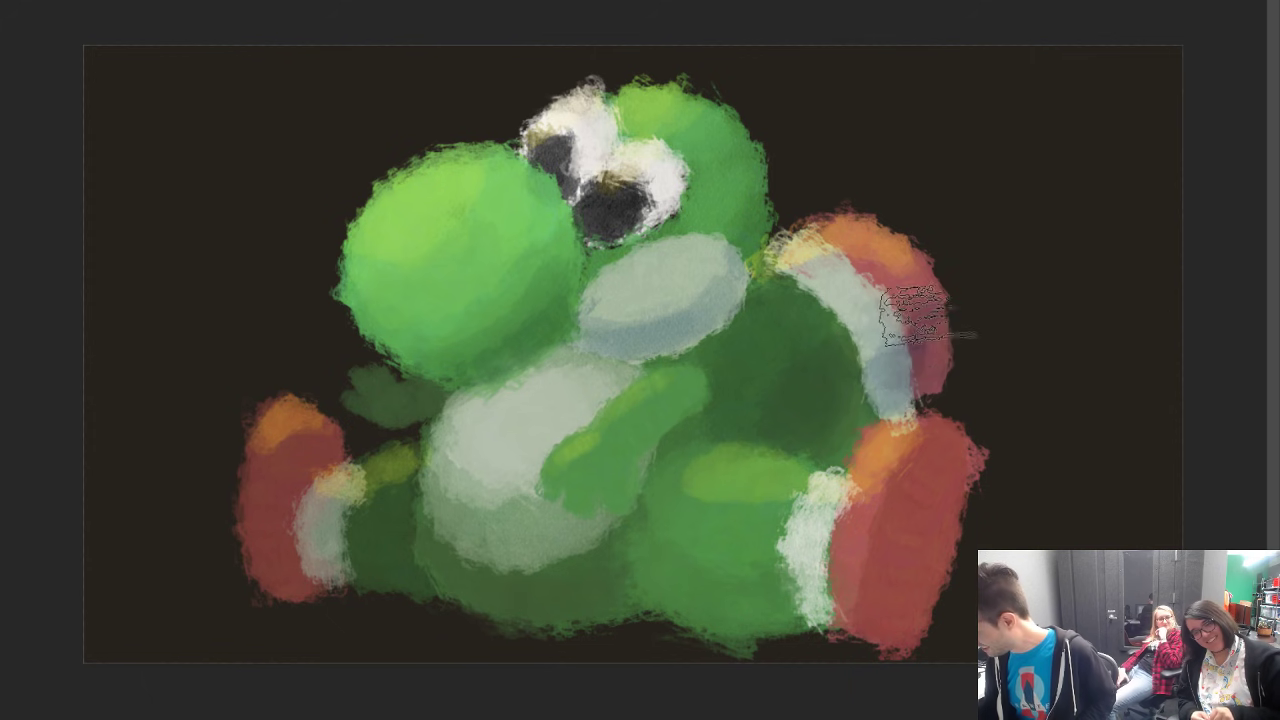
mouse_move(885, 580)
mouse_down()
mouse_move(896, 611)
mouse_move(903, 586)
mouse_move(892, 621)
mouse_move(919, 599)
mouse_move(916, 529)
mouse_move(879, 600)
mouse_move(916, 598)
mouse_move(931, 522)
mouse_move(929, 536)
mouse_move(908, 528)
mouse_move(847, 559)
mouse_move(856, 621)
mouse_move(861, 542)
mouse_move(905, 578)
mouse_up()
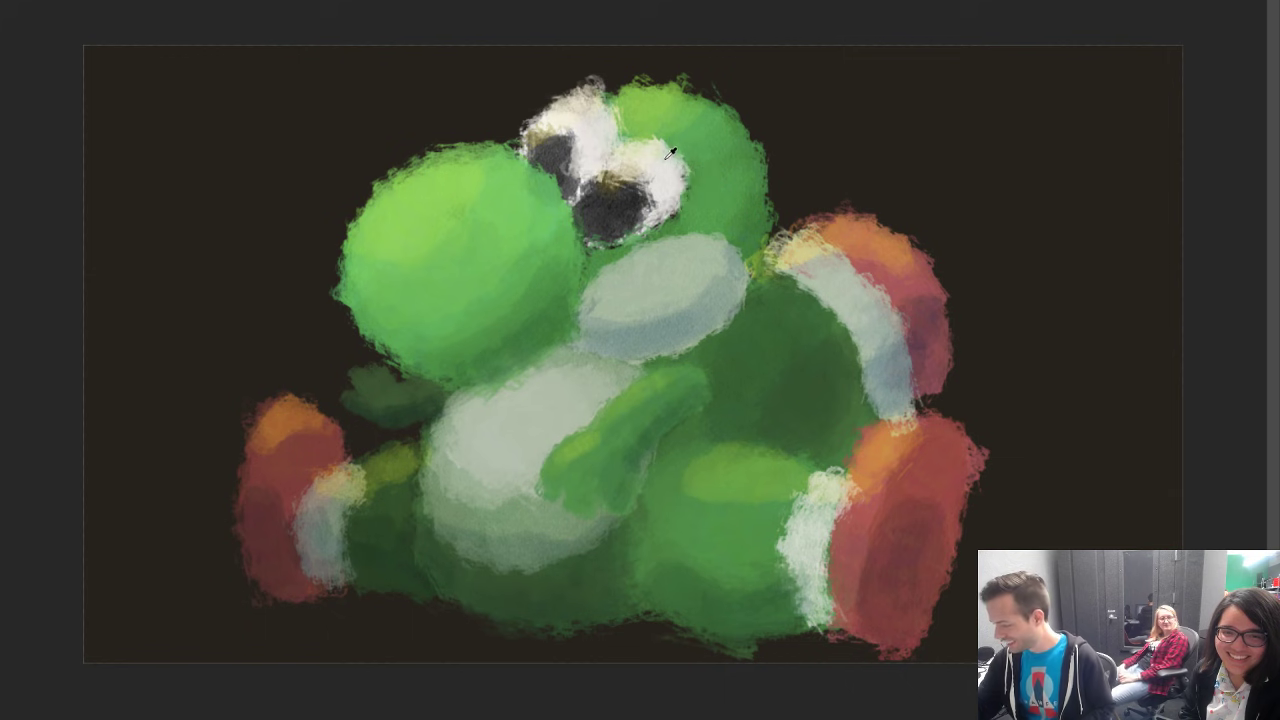
Step: Sample the off-white of the near eye and dab small highlights on both pupils
alt+click(660, 185)
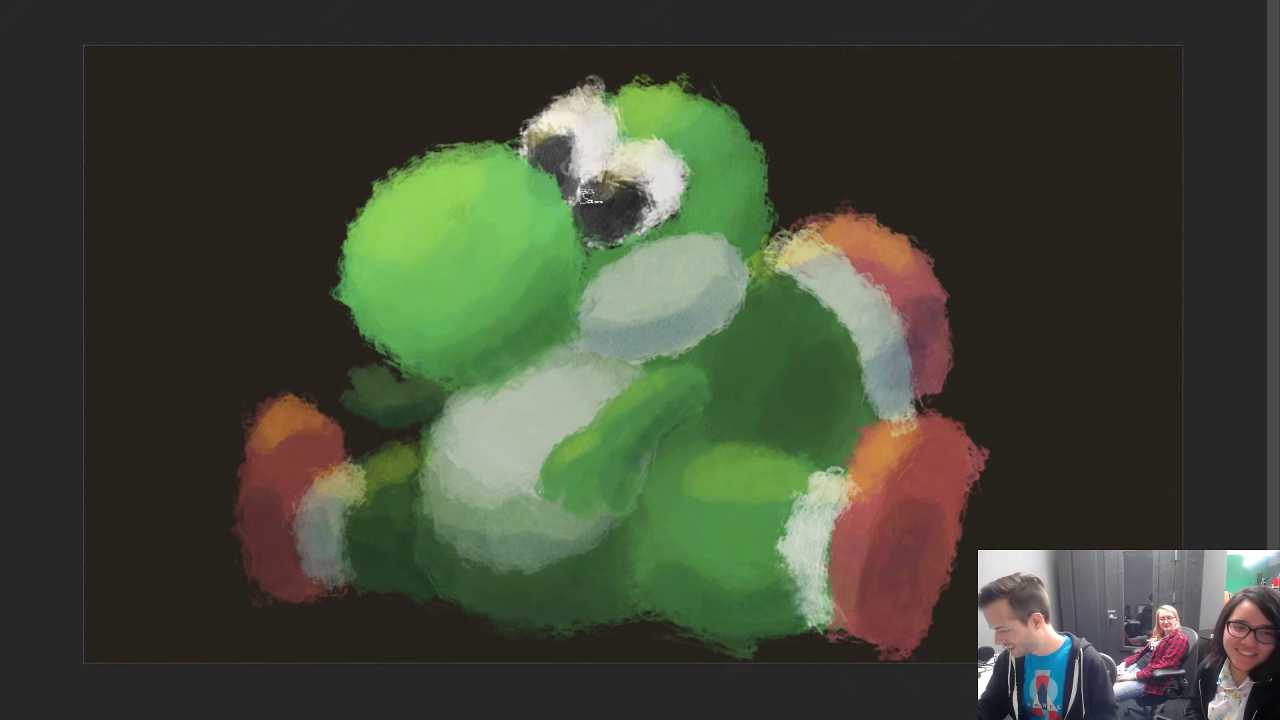
mouse_move(600, 195)
mouse_down()
mouse_move(598, 225)
mouse_move(615, 228)
mouse_move(622, 193)
mouse_up()
drag(545, 150, 546, 154)
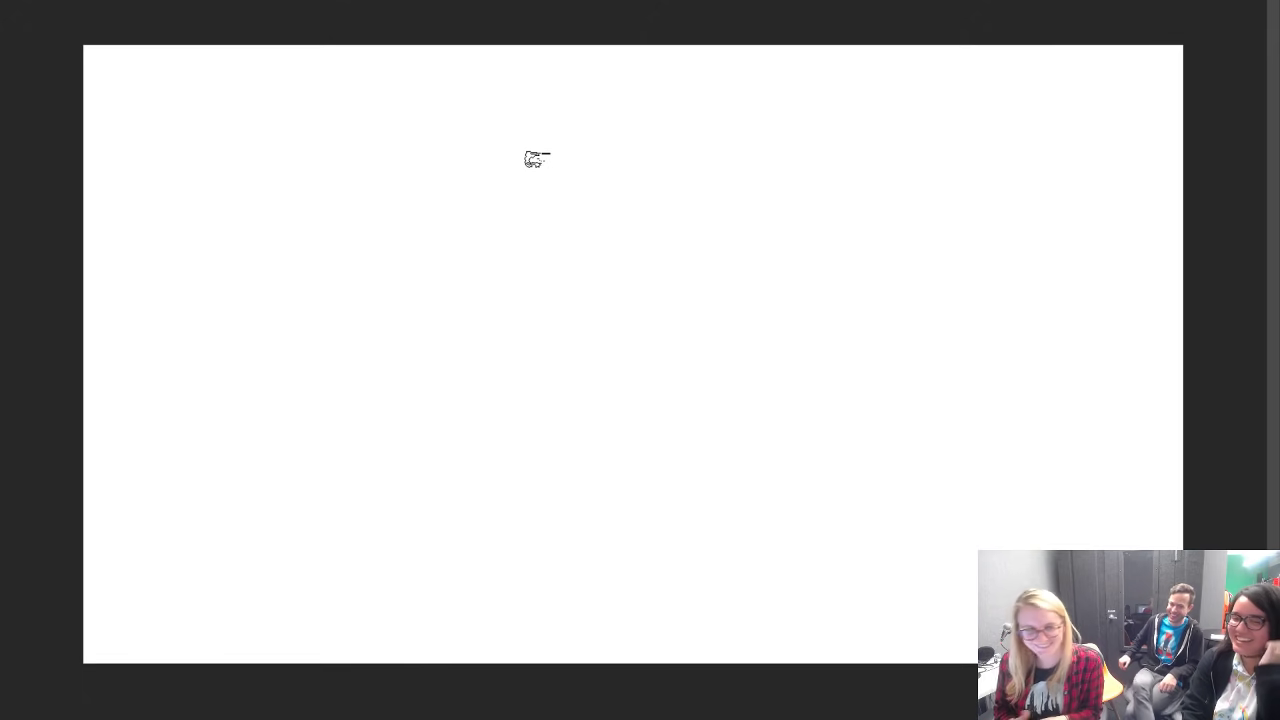
Step: Choose the Kyle's Paintbox - Oil Canvas 2 brush preset for the blank canvas
right_click(588, 300)
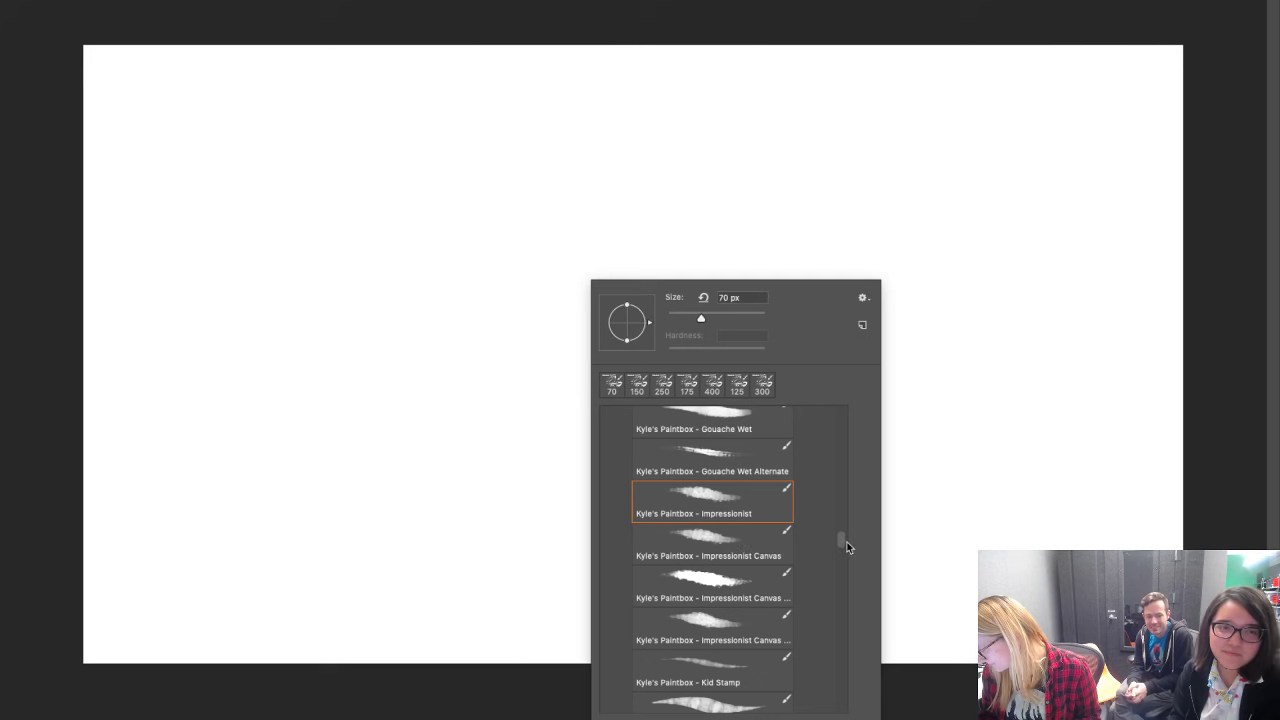
drag(847, 547, 843, 580)
click(715, 457)
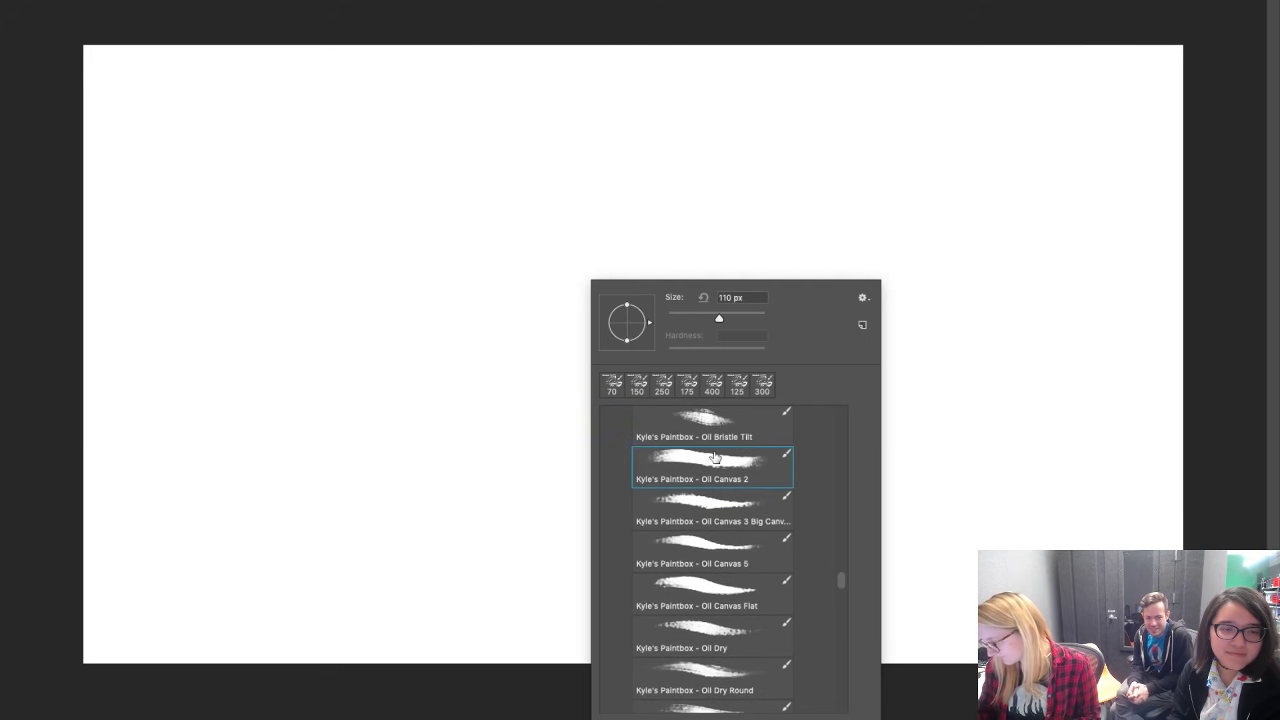
click(472, 517)
Step: Try the Oil Canvas 2 brush with large light-grey looping scribbles on the blank canvas and undo them
mouse_move(414, 494)
mouse_down()
mouse_move(483, 241)
mouse_move(633, 591)
mouse_move(918, 293)
mouse_move(560, 382)
mouse_move(386, 501)
mouse_move(693, 313)
mouse_move(975, 243)
mouse_move(657, 385)
mouse_move(799, 268)
mouse_move(869, 353)
mouse_move(800, 485)
mouse_move(858, 517)
mouse_move(907, 481)
mouse_move(810, 465)
mouse_move(783, 478)
mouse_move(695, 418)
mouse_move(729, 523)
mouse_up()
key(ctrl+z)
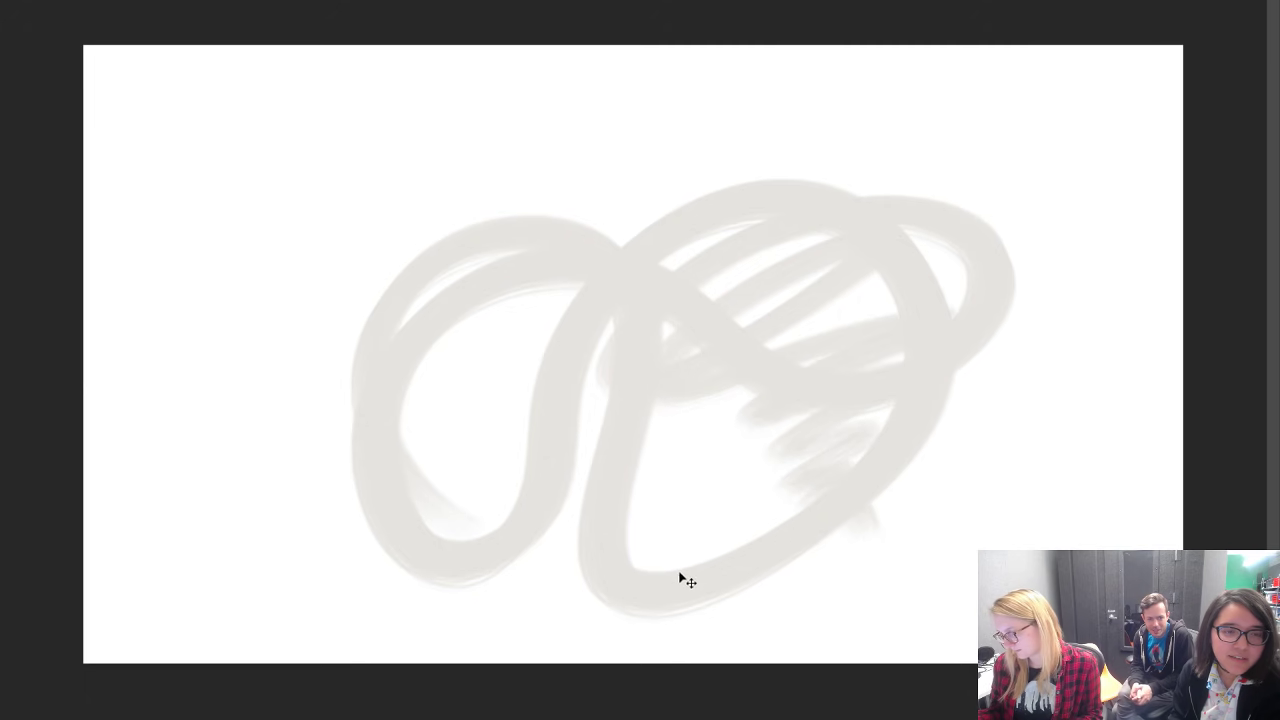
key(ctrl+z)
Step: Try the Kyle's Softy Bristles brush at 200 px with broad strokes on the blank canvas and undo them
right_click(605, 263)
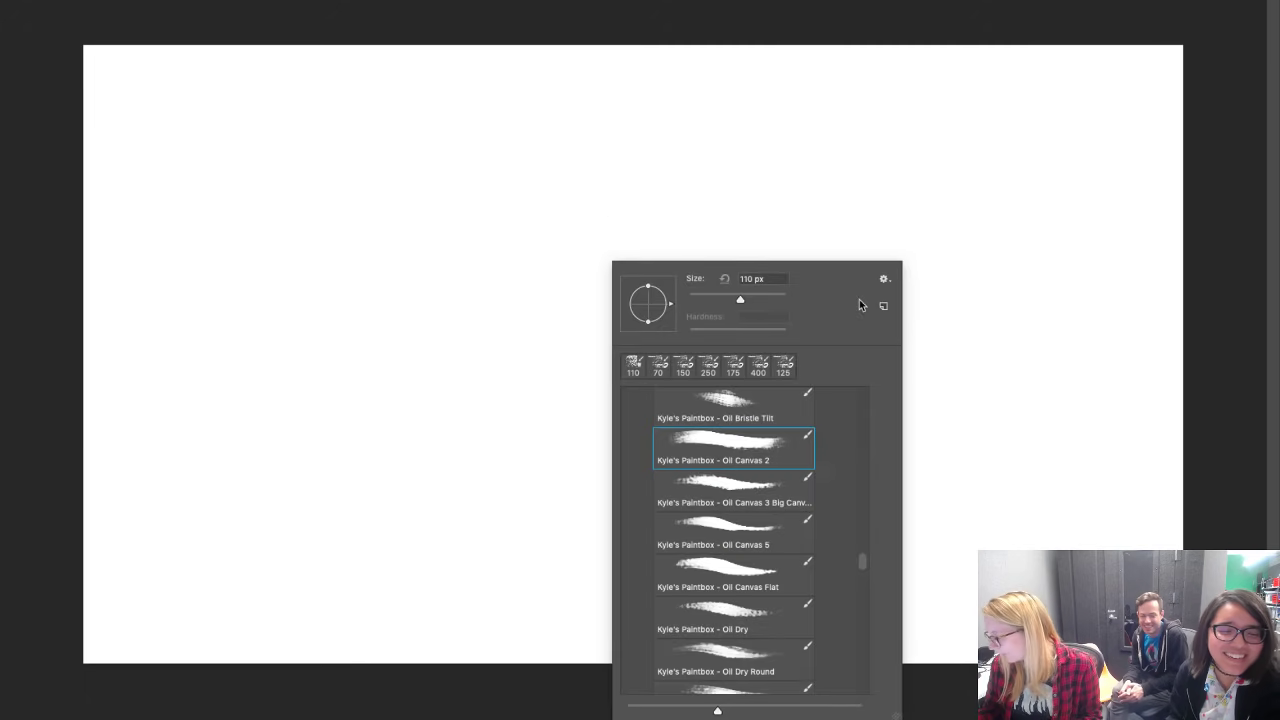
drag(861, 570, 860, 637)
click(749, 472)
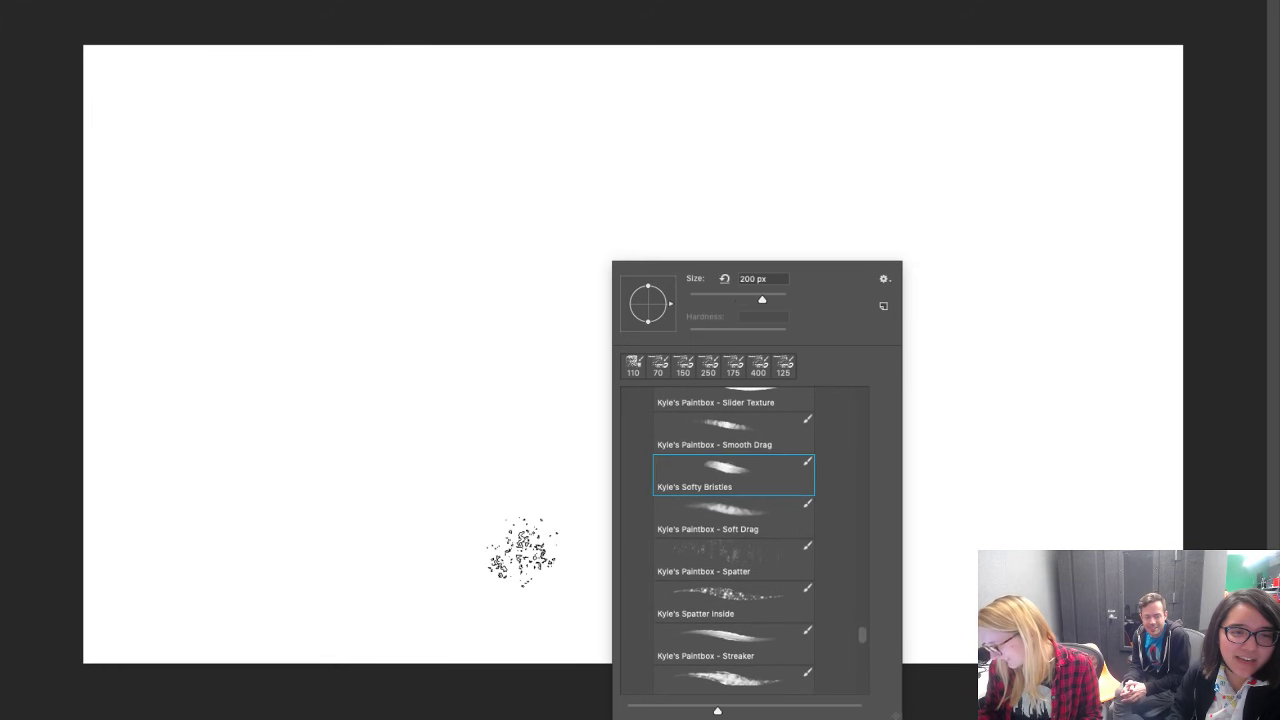
click(520, 549)
mouse_move(420, 347)
mouse_down()
mouse_move(956, 429)
mouse_move(664, 220)
mouse_move(377, 614)
mouse_up()
key(ctrl+z)
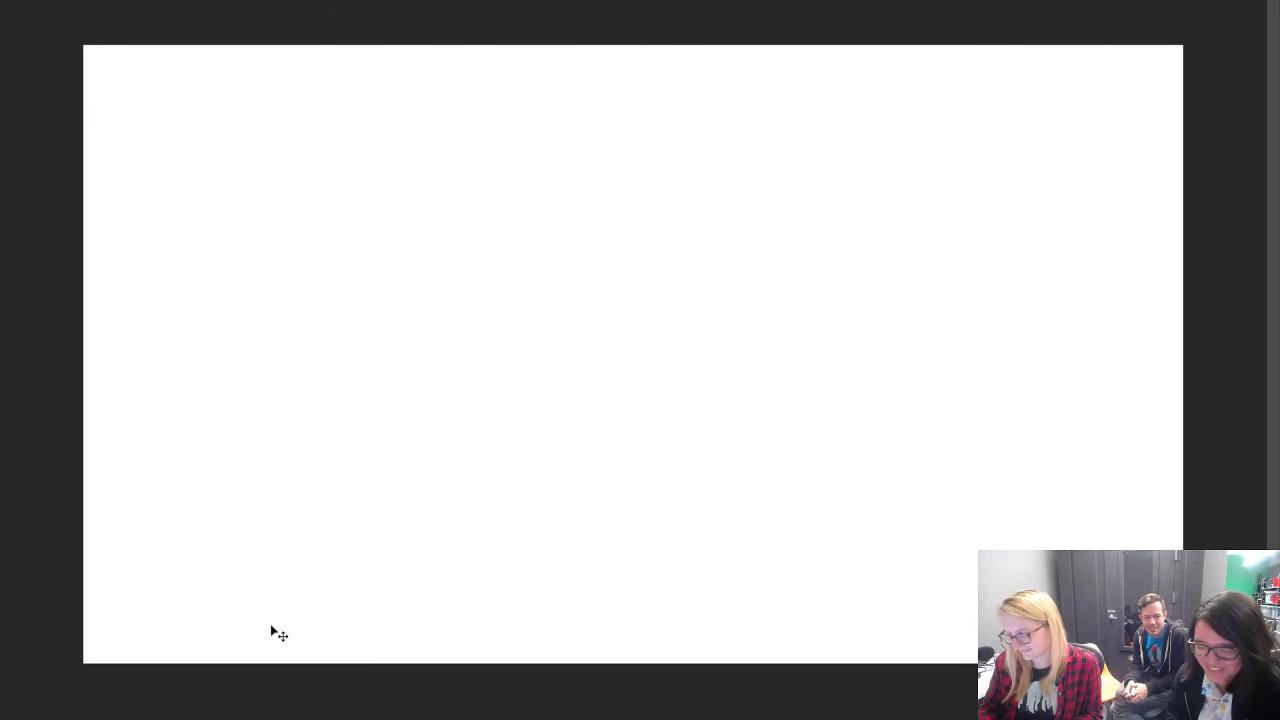
mouse_move(620, 560)
mouse_down()
mouse_move(462, 174)
mouse_move(794, 162)
mouse_move(250, 465)
mouse_up()
drag(440, 240, 1046, 358)
key(ctrl+z)
right_click(705, 306)
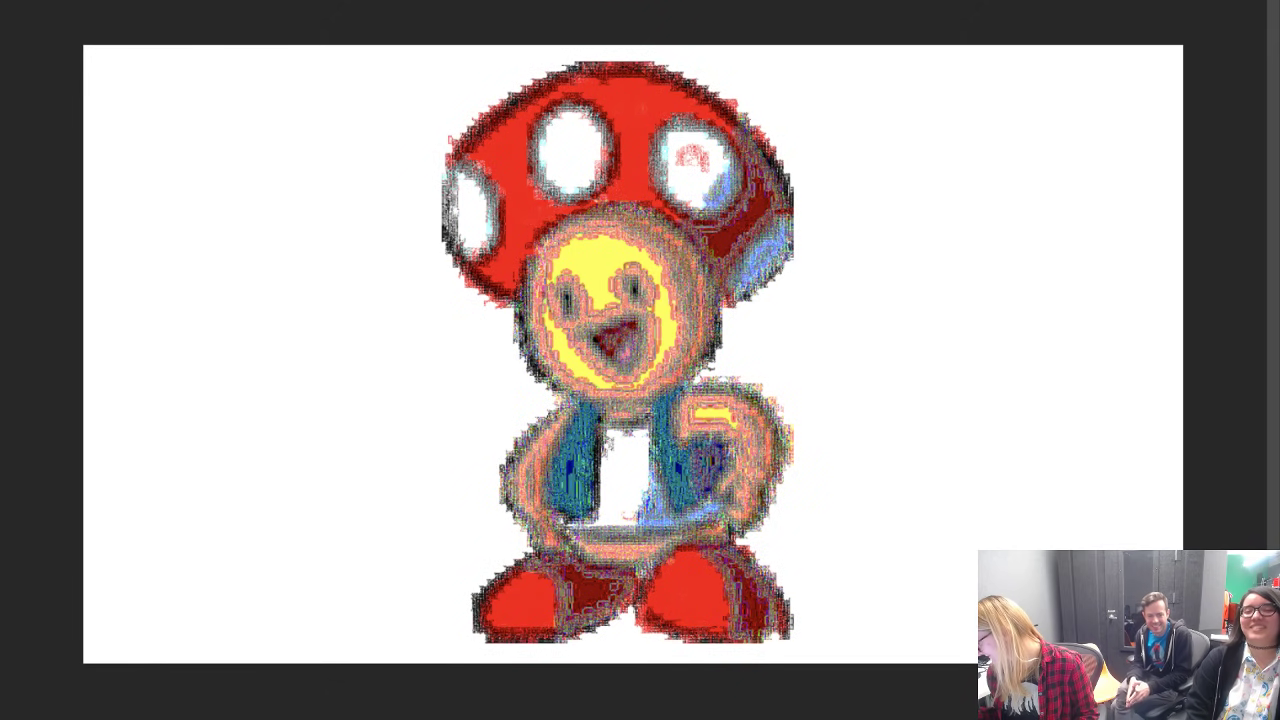
Step: Place two enlarged copies of the red-capped Toad side by side, overlapping the original's lower right
key(v)
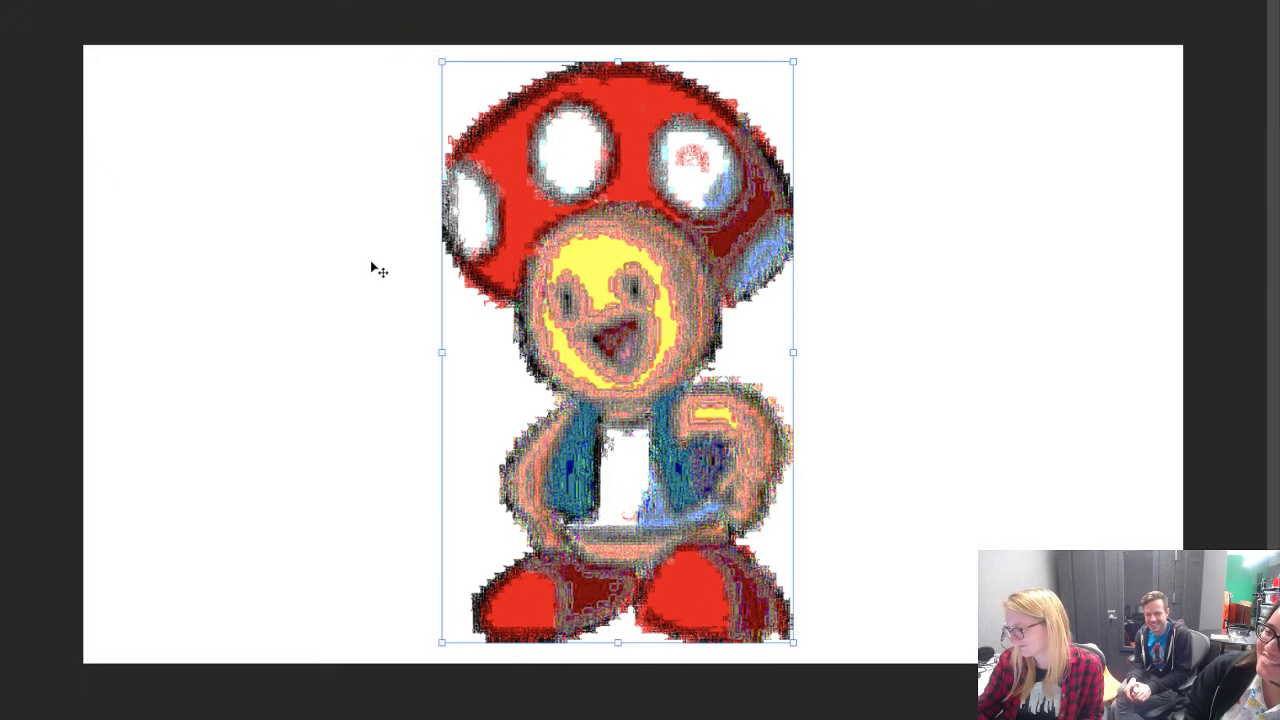
drag(789, 65, 1083, 546)
key(Return)
drag(648, 285, 474, 441)
drag(618, 217, 775, 0)
drag(545, 339, 826, 579)
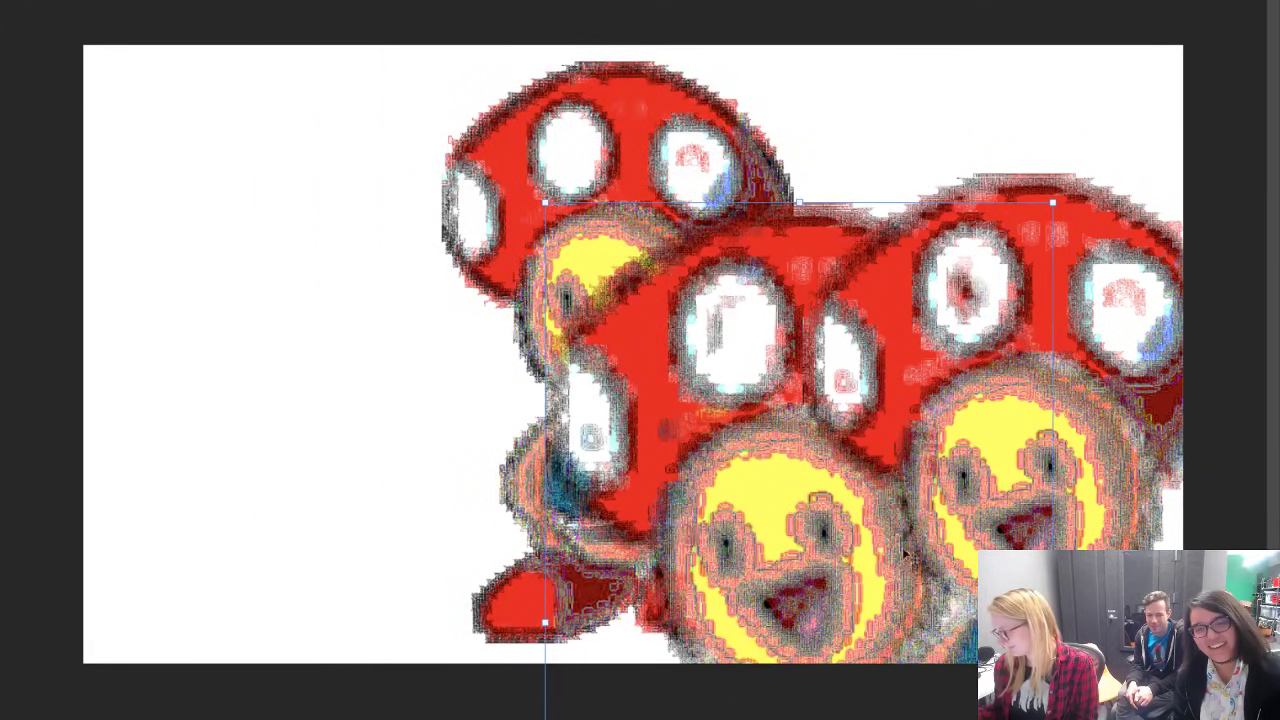
Step: Add a further Toad copy, enlarge it strongly and place it partly beyond the canvas's left edge
click(664, 193)
drag(664, 193, 423, 350)
drag(553, 220, 775, 0)
drag(615, 222, 379, 562)
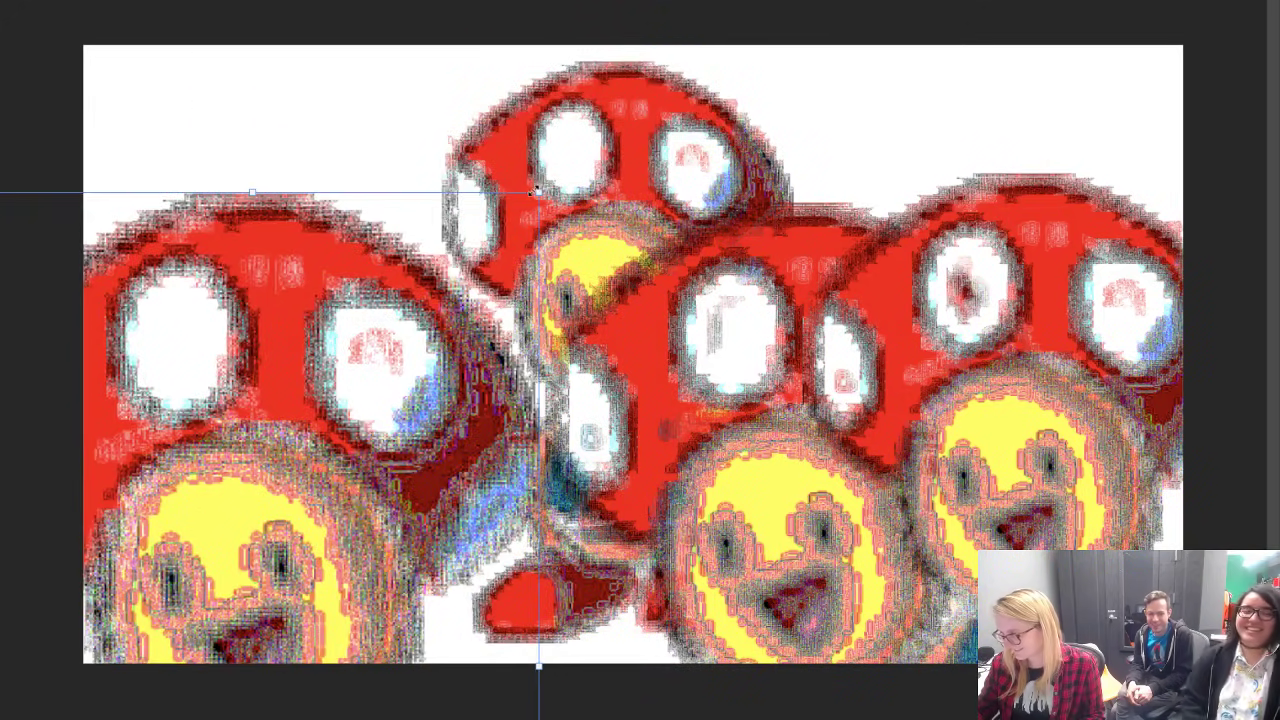
drag(538, 189, 647, 13)
drag(507, 231, 385, 358)
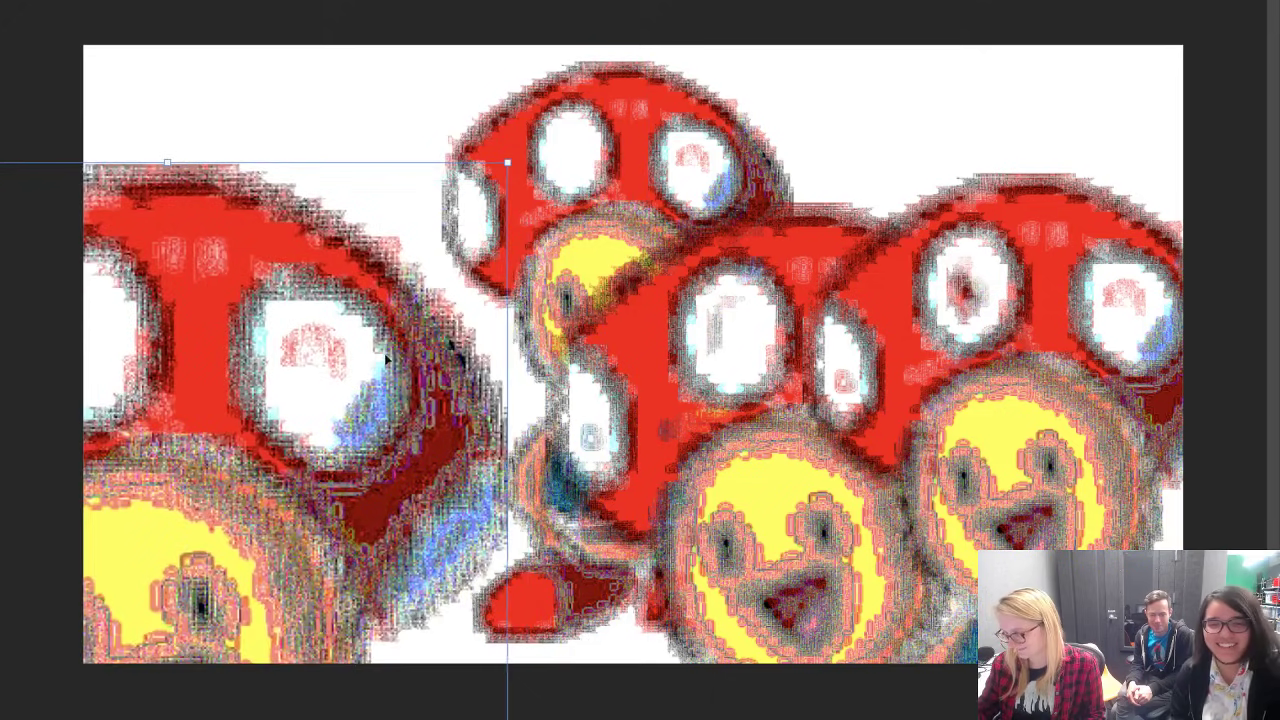
key(Return)
Step: Duplicate the original Toad twice, placing one copy just below left of it and the other at the canvas's upper right
click(625, 140)
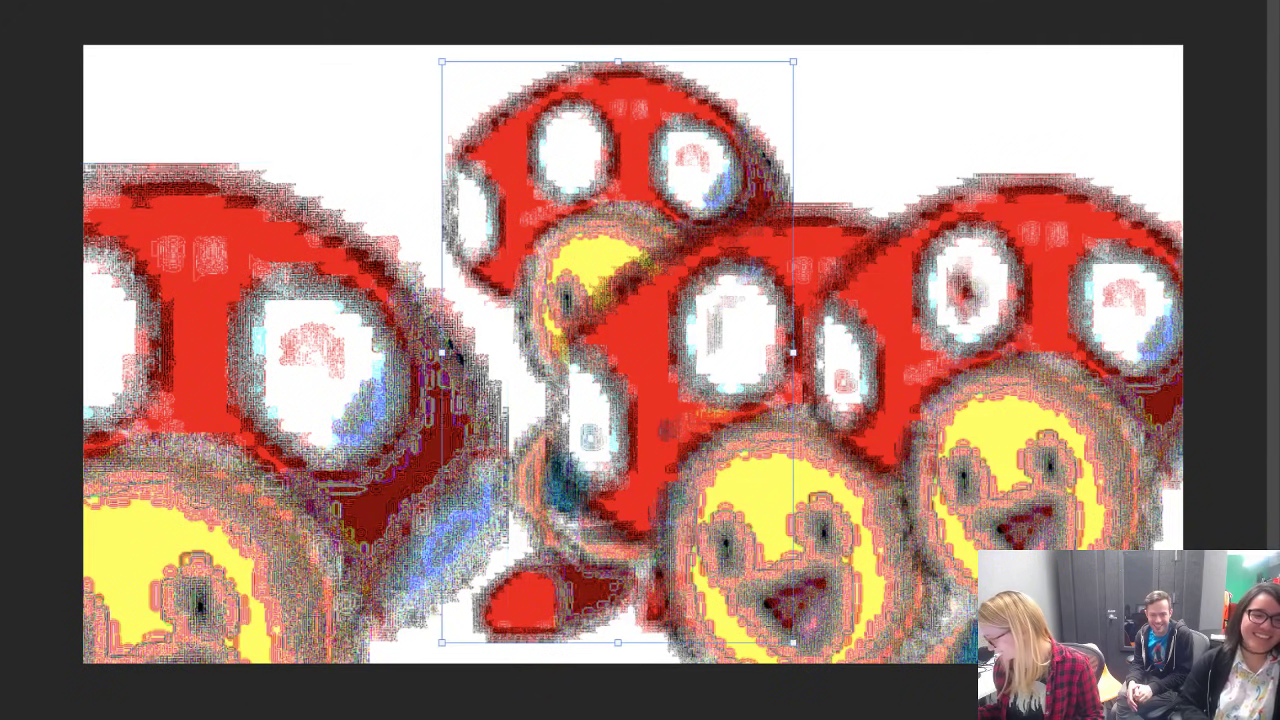
key(ctrl+j)
drag(658, 408, 528, 487)
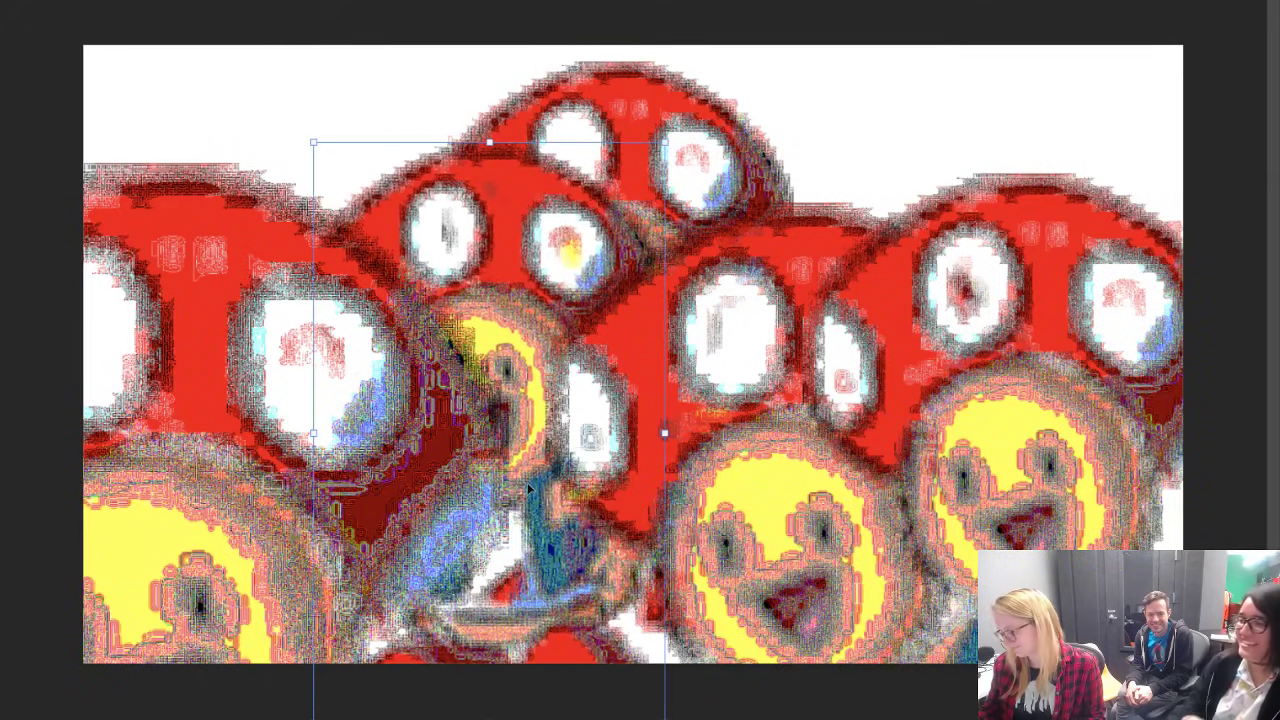
key(ctrl+j)
drag(511, 556, 904, 308)
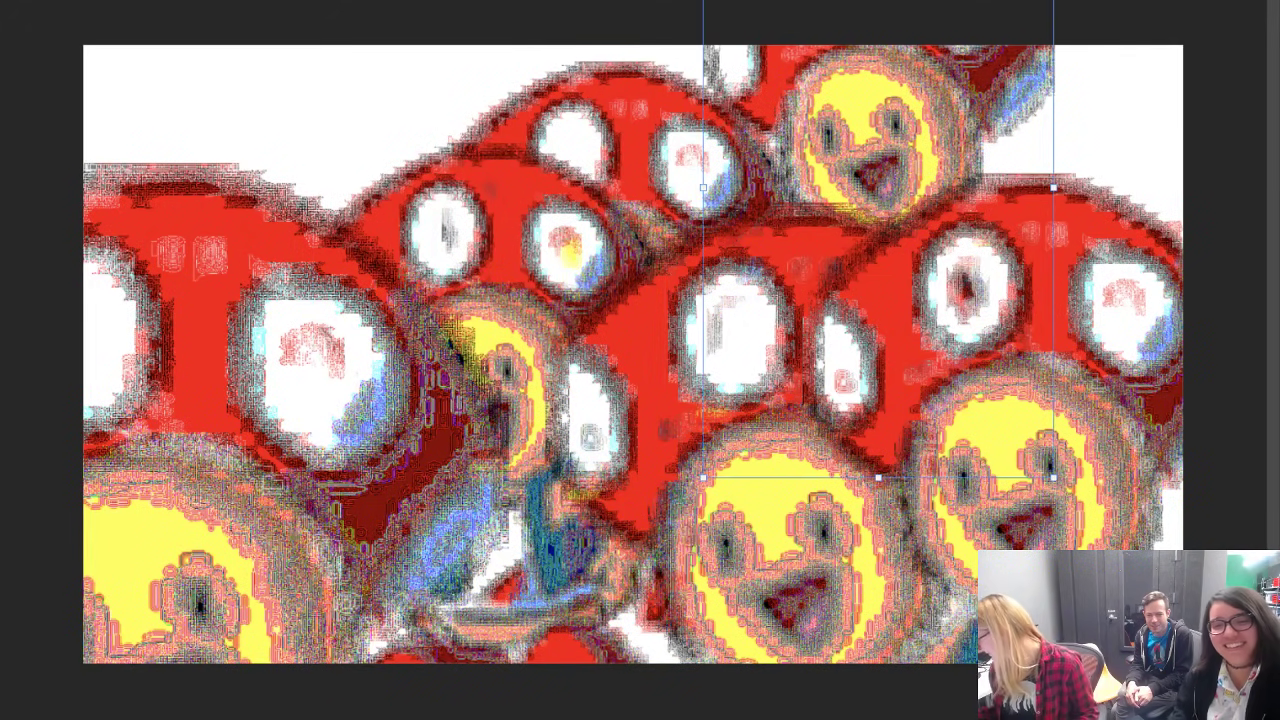
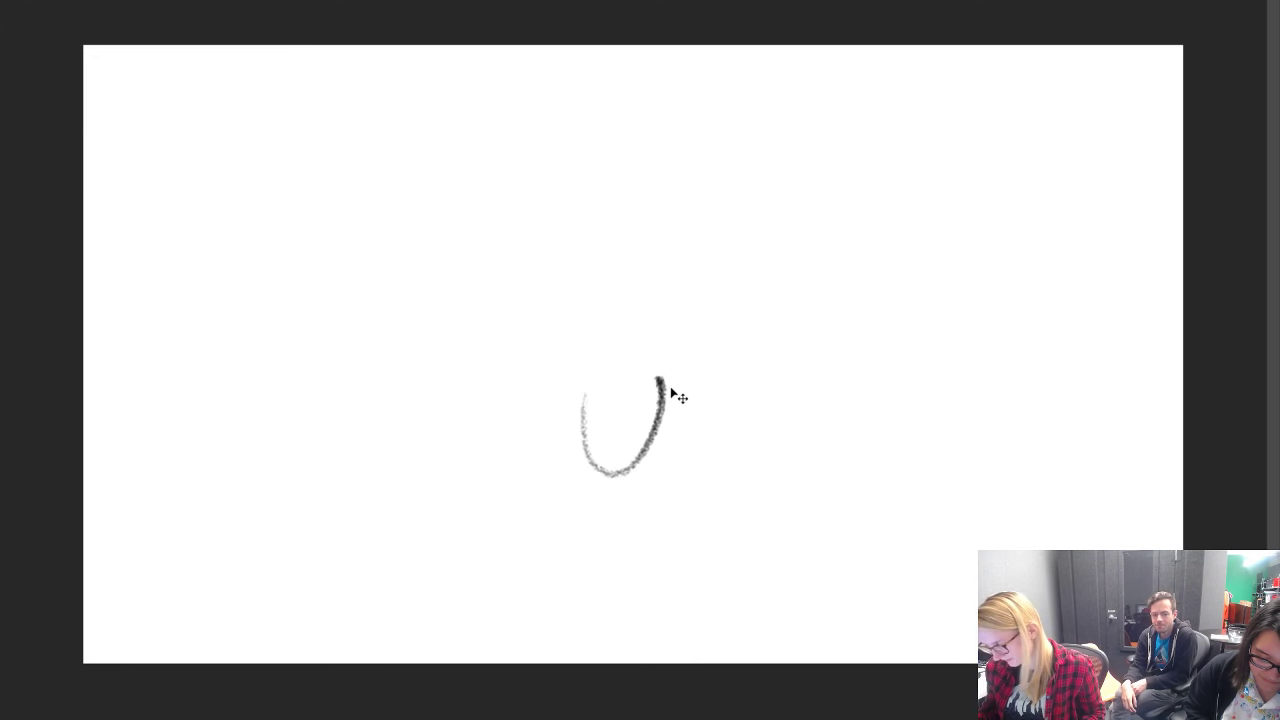
Step: Undo the curved test stroke, then try another brush preset with a short stroke and undo that as well
key(ctrl+z)
right_click(716, 349)
click(856, 606)
key(Return)
drag(1040, 365, 1122, 352)
key(ctrl+z)
Step: Choose the Kyle's Drawing Box - Oil Pastel Hard 1 brush preset, test and undo a stroke, and shrink the brush to a fine line
right_click(790, 350)
scroll(890, 560, down, 10)
scroll(890, 560, down, 2)
click(900, 514)
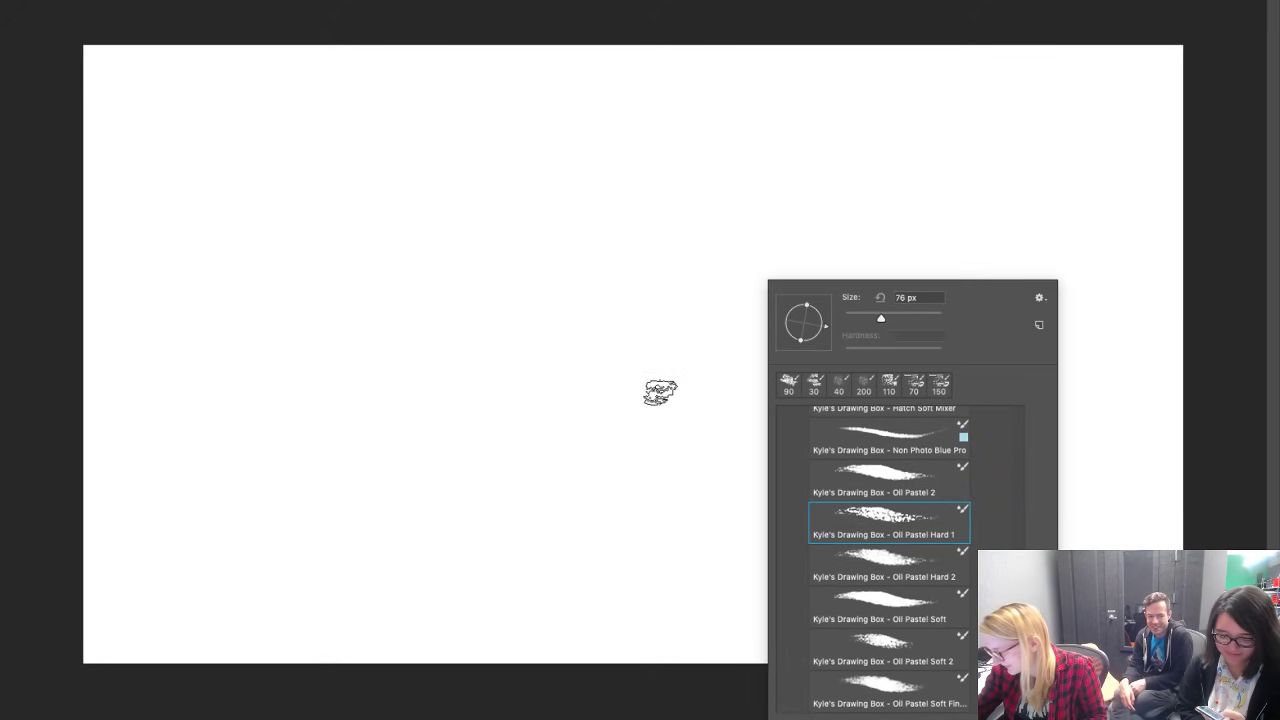
click(685, 401)
mouse_move(629, 380)
mouse_down()
mouse_move(740, 417)
mouse_move(748, 358)
mouse_up()
key(ctrl+z)
key(bracketleft)
key(bracketleft)
key(bracketleft)
key(bracketleft)
key(bracketleft)
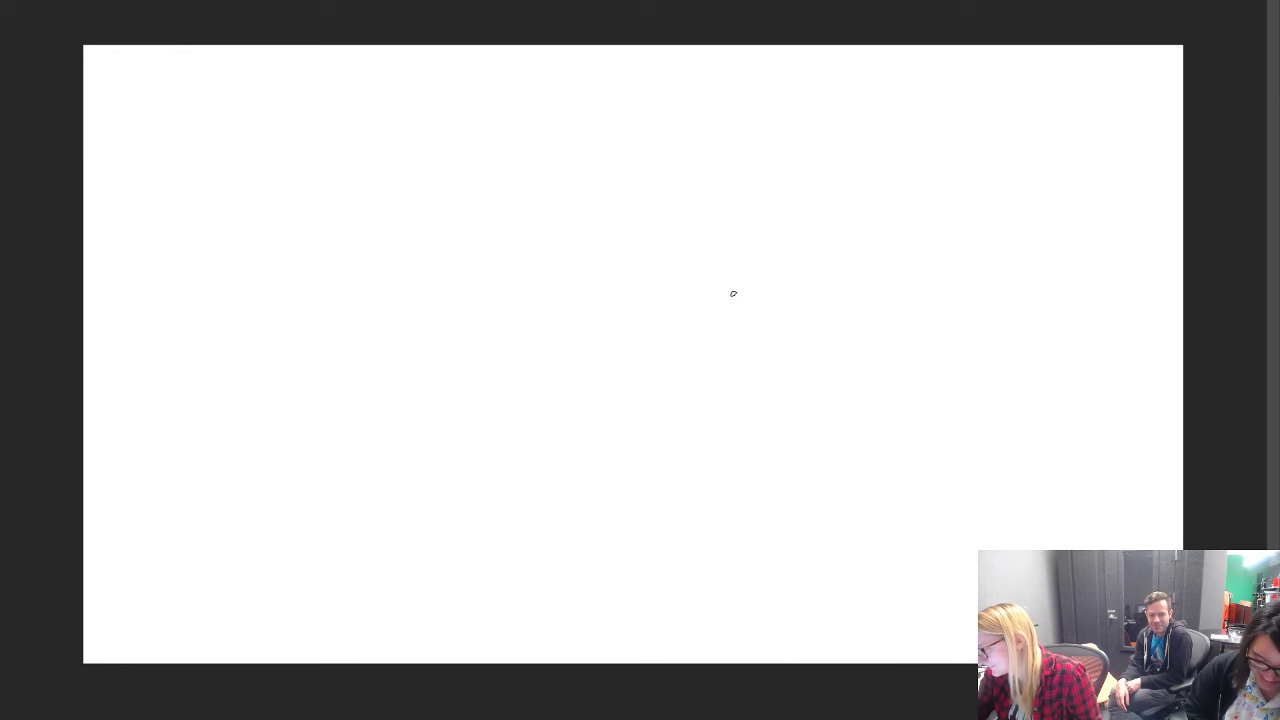
Step: Sketch a small man's head in black right of the canvas centre, with swept hair, dot eyes, an ear and a scalloped beard
drag(732, 317, 733, 342)
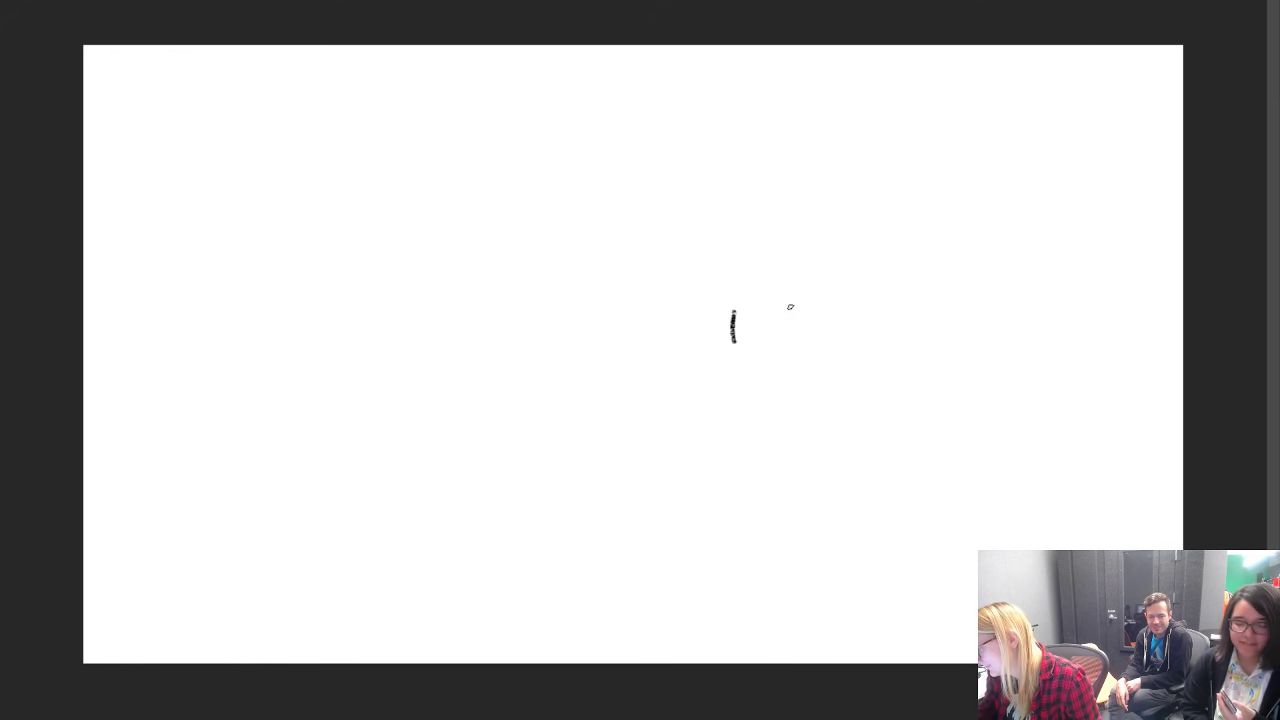
mouse_move(780, 304)
mouse_down()
mouse_move(724, 309)
mouse_move(717, 322)
mouse_move(730, 318)
mouse_up()
mouse_move(799, 299)
mouse_down()
mouse_move(716, 293)
mouse_move(802, 302)
mouse_move(756, 283)
mouse_move(727, 292)
mouse_move(776, 333)
mouse_move(757, 307)
mouse_up()
key(ctrl+z)
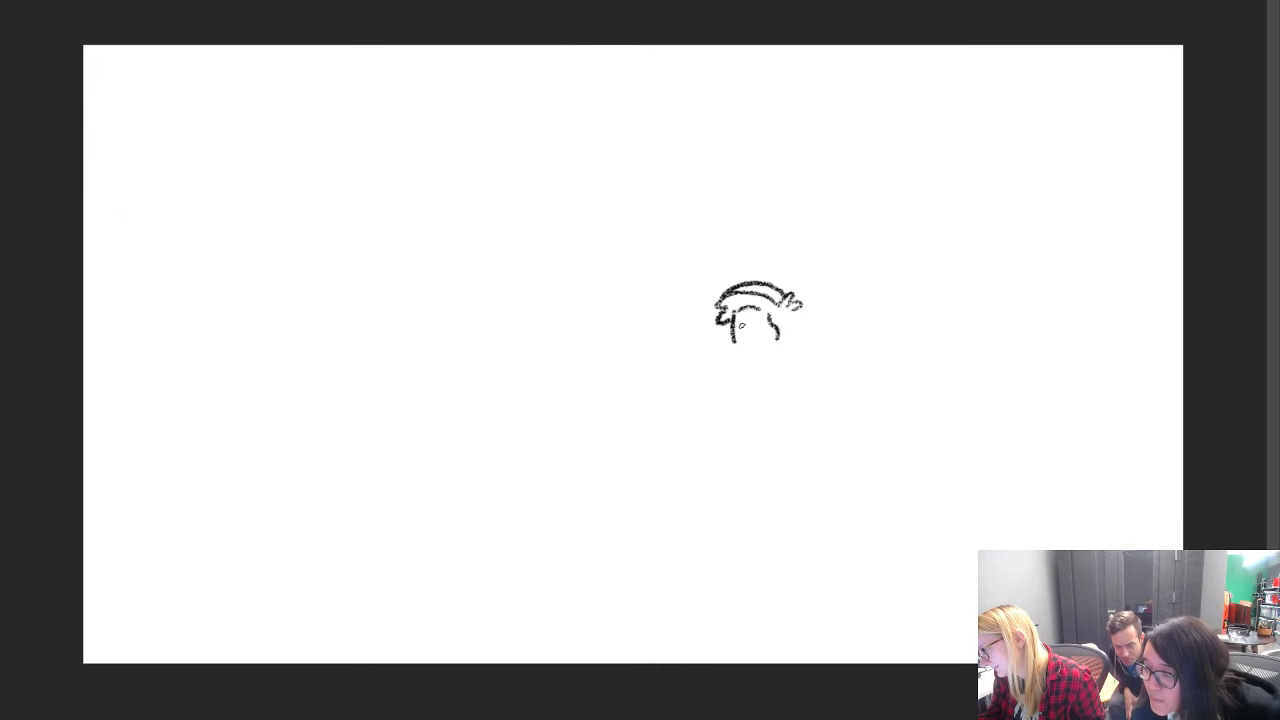
click(760, 326)
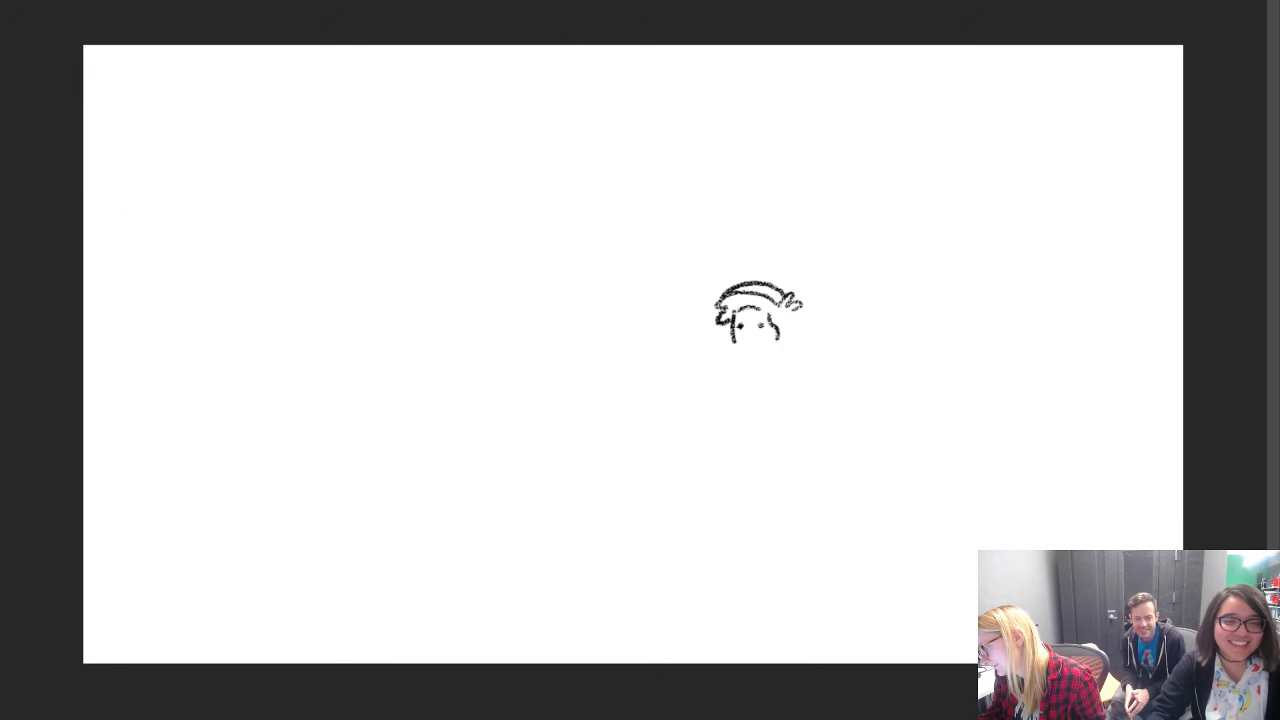
mouse_move(741, 339)
mouse_down()
mouse_move(753, 342)
mouse_move(718, 360)
mouse_move(756, 374)
mouse_move(777, 352)
mouse_move(779, 320)
mouse_move(785, 342)
mouse_move(794, 322)
mouse_up()
key(ctrl+z)
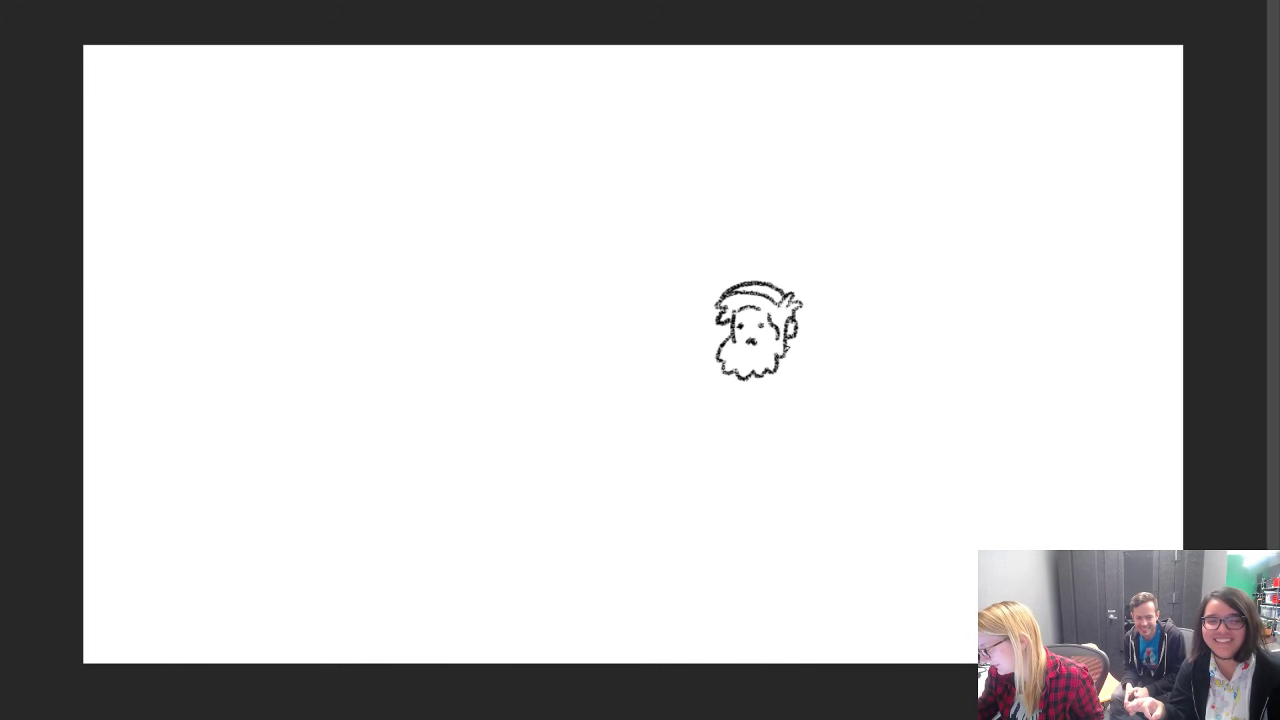
Step: Sketch the man's rounded shoulders and torso sides, with a bent forearm and hands holding a phone
mouse_move(784, 350)
mouse_down()
mouse_move(817, 447)
mouse_move(782, 427)
mouse_move(733, 426)
mouse_move(746, 446)
mouse_move(810, 449)
mouse_up()
key(ctrl+z)
key(ctrl+z)
mouse_move(718, 436)
mouse_down()
mouse_move(736, 428)
mouse_move(735, 440)
mouse_up()
drag(716, 360, 712, 422)
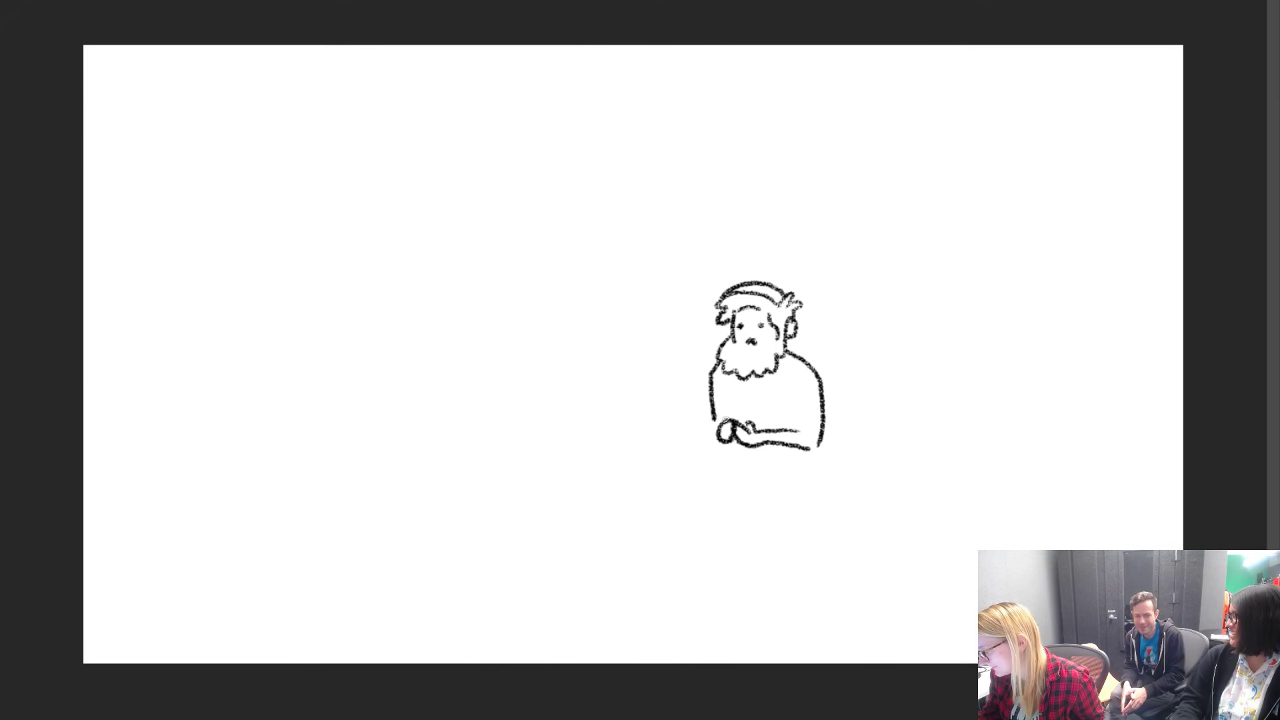
mouse_move(718, 410)
mouse_down()
mouse_move(744, 407)
mouse_move(748, 424)
mouse_up()
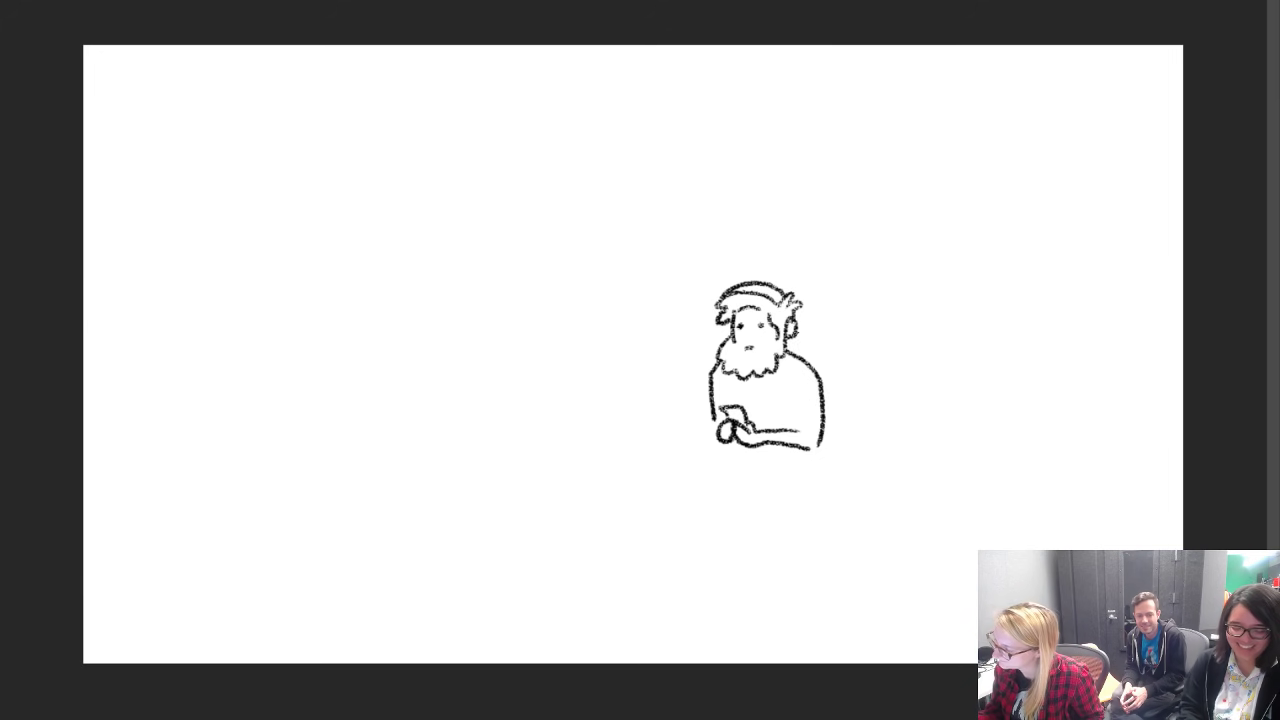
Step: Complete the man's body with T-shirt sleeves, a hem, long straight trousers and shoes
mouse_move(786, 385)
mouse_down()
mouse_move(823, 408)
mouse_move(787, 397)
mouse_move(791, 418)
mouse_move(815, 418)
mouse_move(821, 452)
mouse_up()
key(ctrl+z)
key(e)
key(b)
mouse_move(735, 381)
mouse_down()
mouse_move(738, 472)
mouse_move(803, 471)
mouse_move(737, 493)
mouse_move(768, 632)
mouse_up()
drag(771, 495, 782, 643)
key(ctrl+z)
drag(771, 524, 782, 637)
mouse_move(804, 474)
mouse_down()
mouse_move(812, 646)
mouse_move(716, 644)
mouse_move(790, 660)
mouse_move(808, 640)
mouse_up()
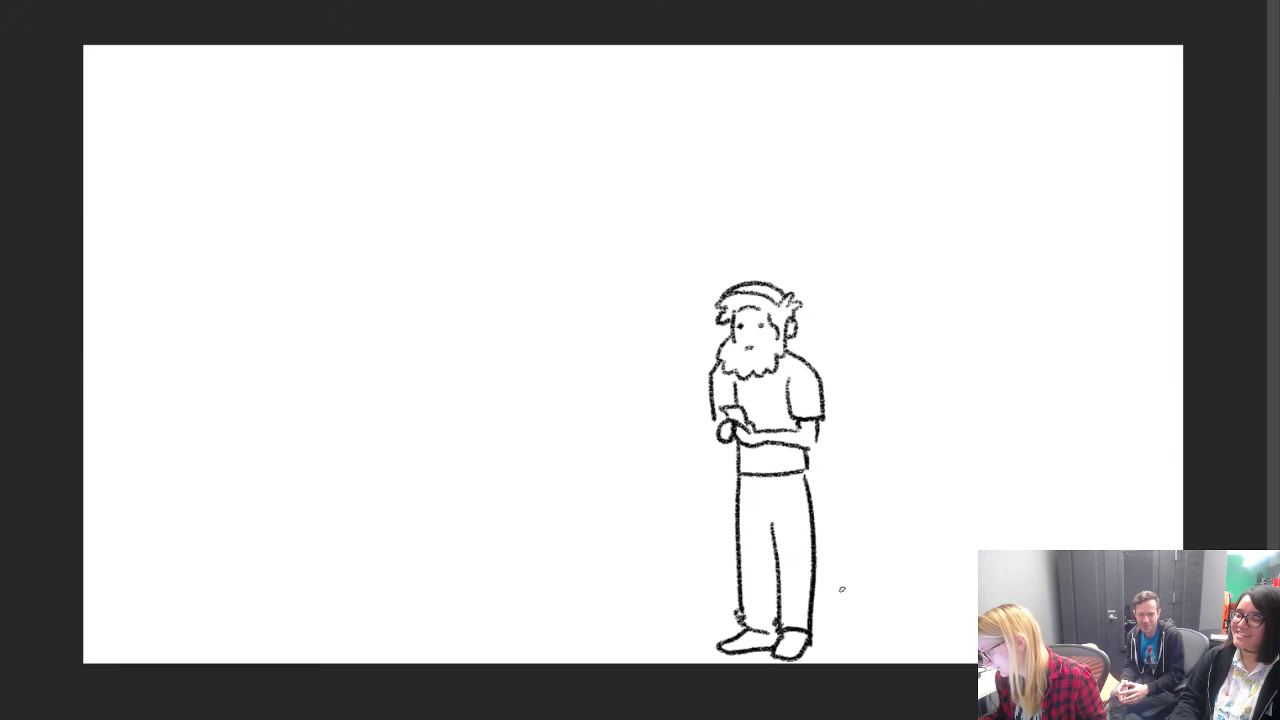
Step: Move the standing figure slightly up and to the right and scale it down a little
key(v)
drag(796, 420, 852, 341)
drag(880, 200, 818, 270)
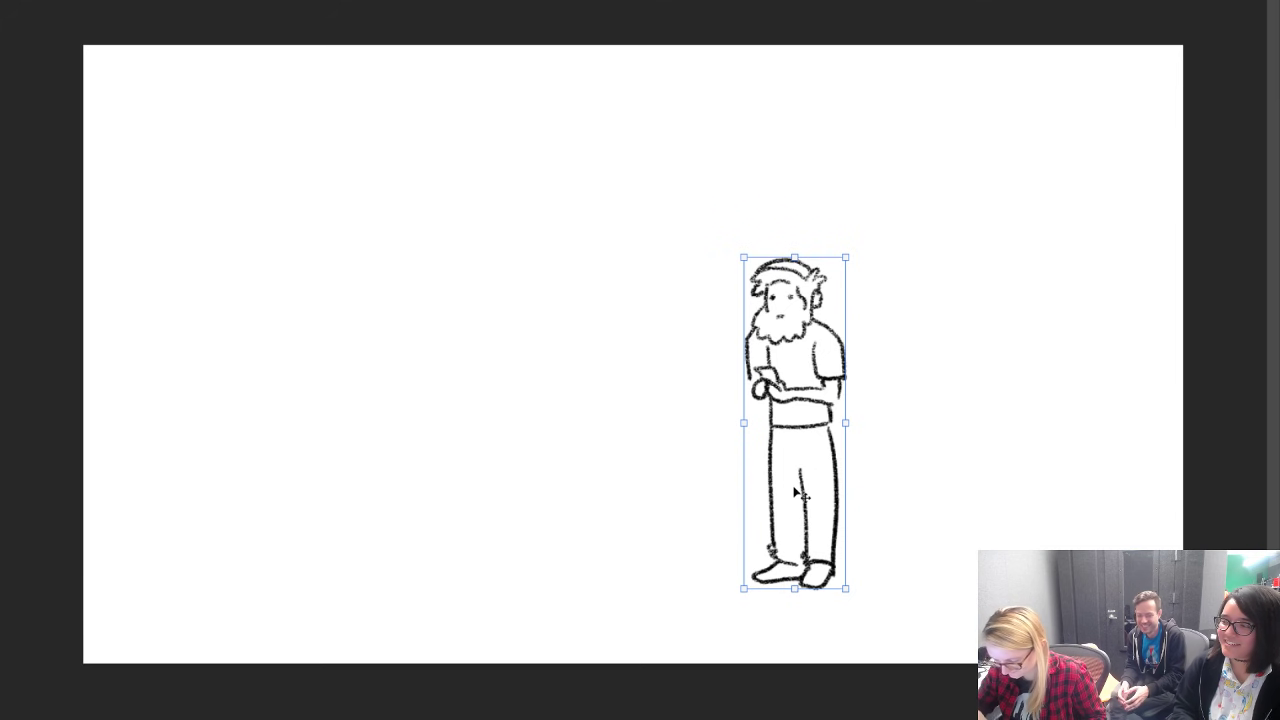
Step: Add pocket and crease marks to the man's trousers and close the sleeve edge beside his phone hand
key(b)
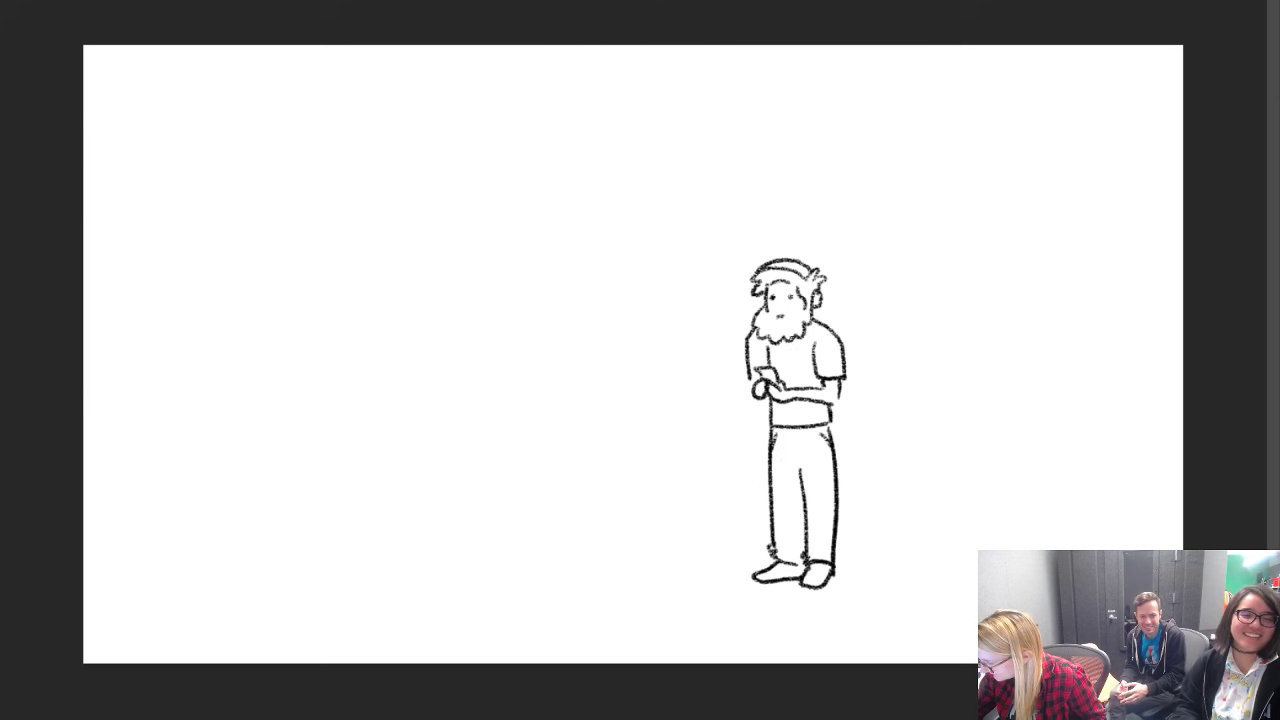
drag(825, 464, 832, 470)
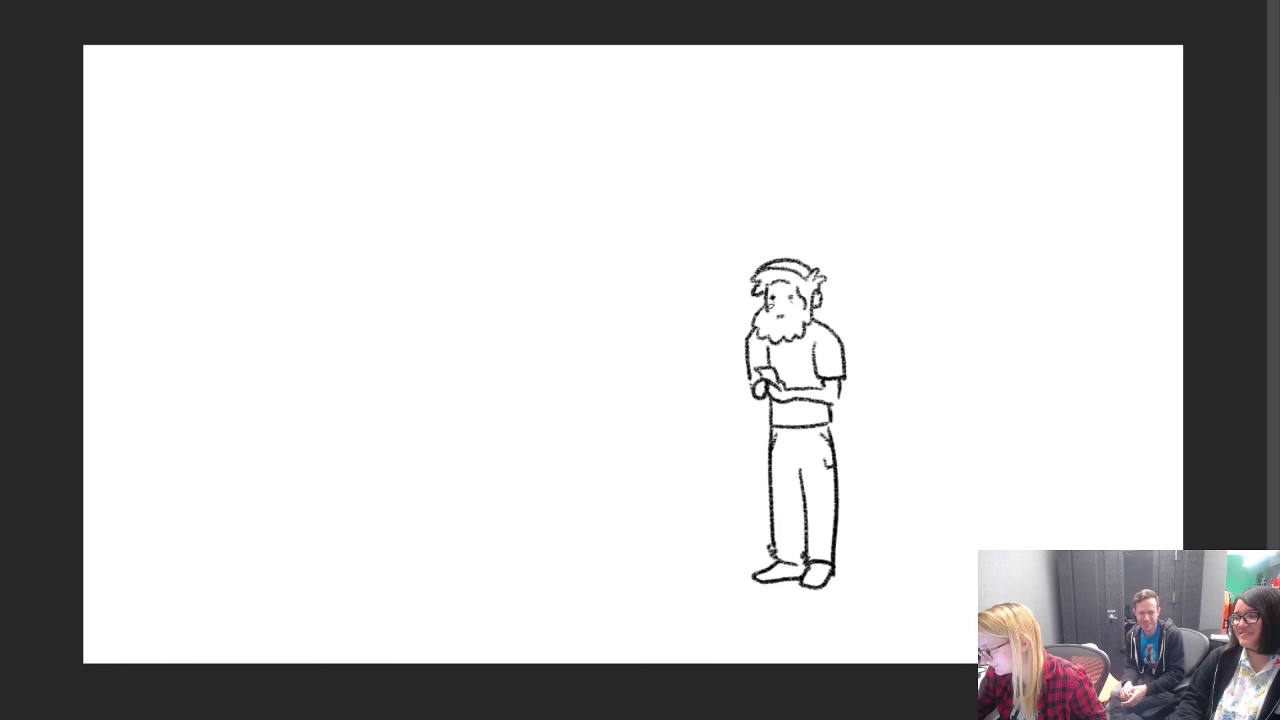
key(ctrl+t)
key(Escape)
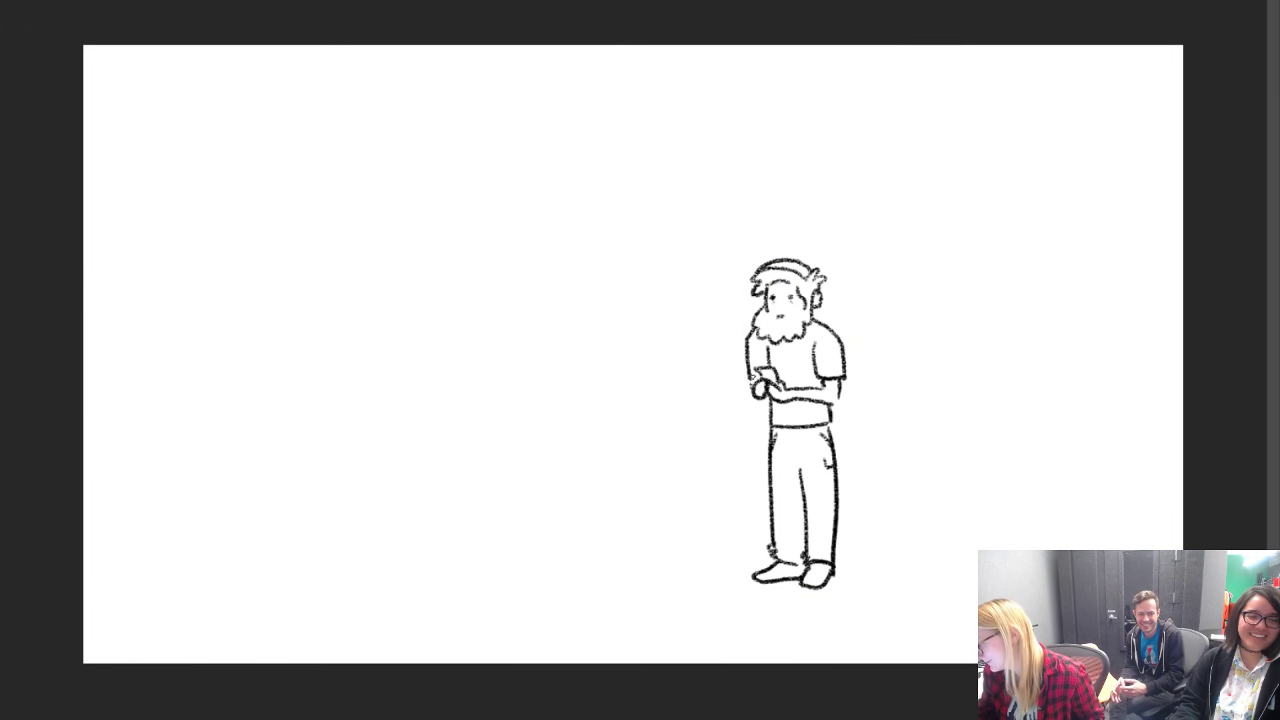
drag(750, 379, 756, 386)
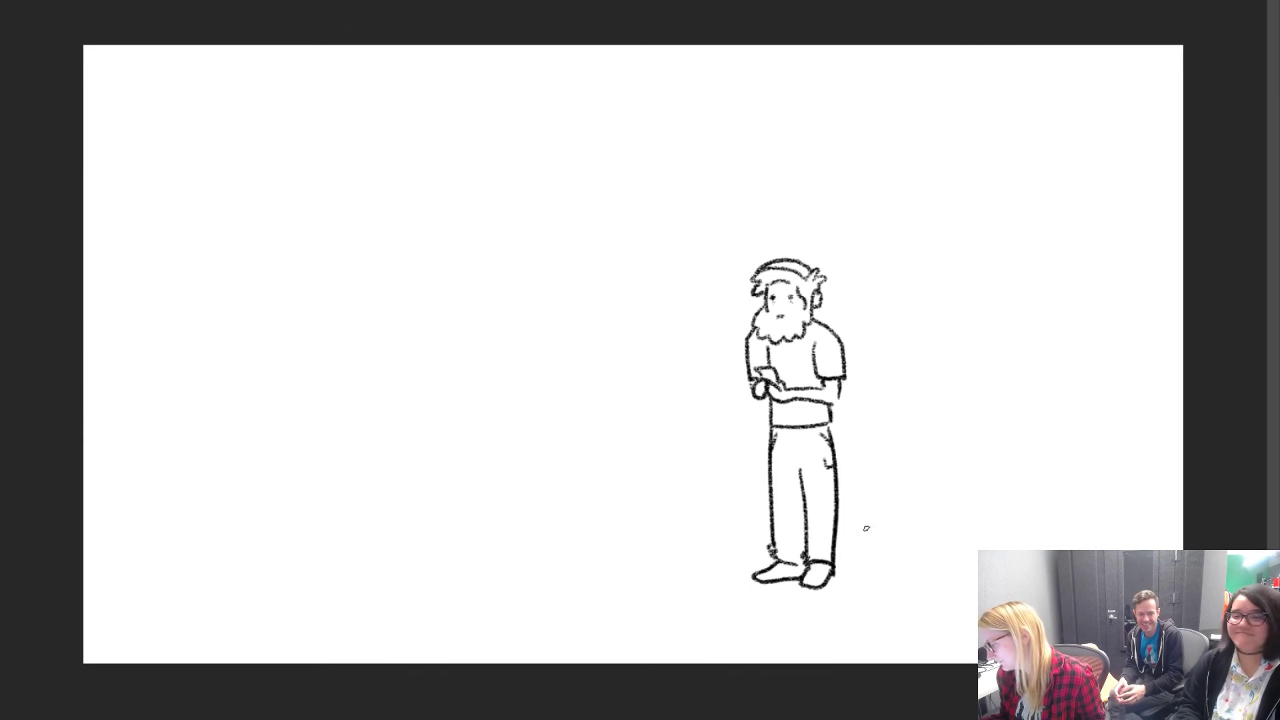
Step: Draw the sloping floor line behind the man's feet and a vertical wall corner from its left end to the canvas top
drag(832, 554, 978, 568)
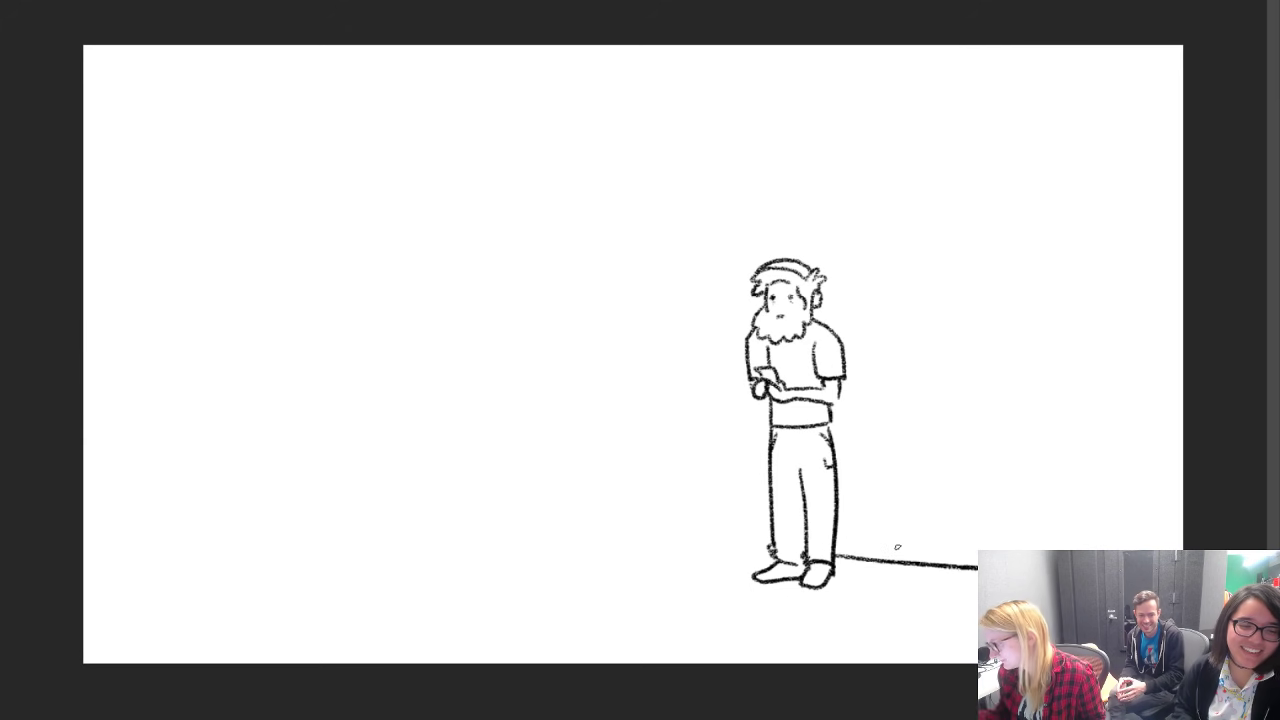
mouse_move(765, 549)
mouse_down()
mouse_move(329, 464)
mouse_move(342, 469)
mouse_move(347, 427)
mouse_move(350, 148)
mouse_up()
key(ctrl+z)
drag(343, 476, 359, 8)
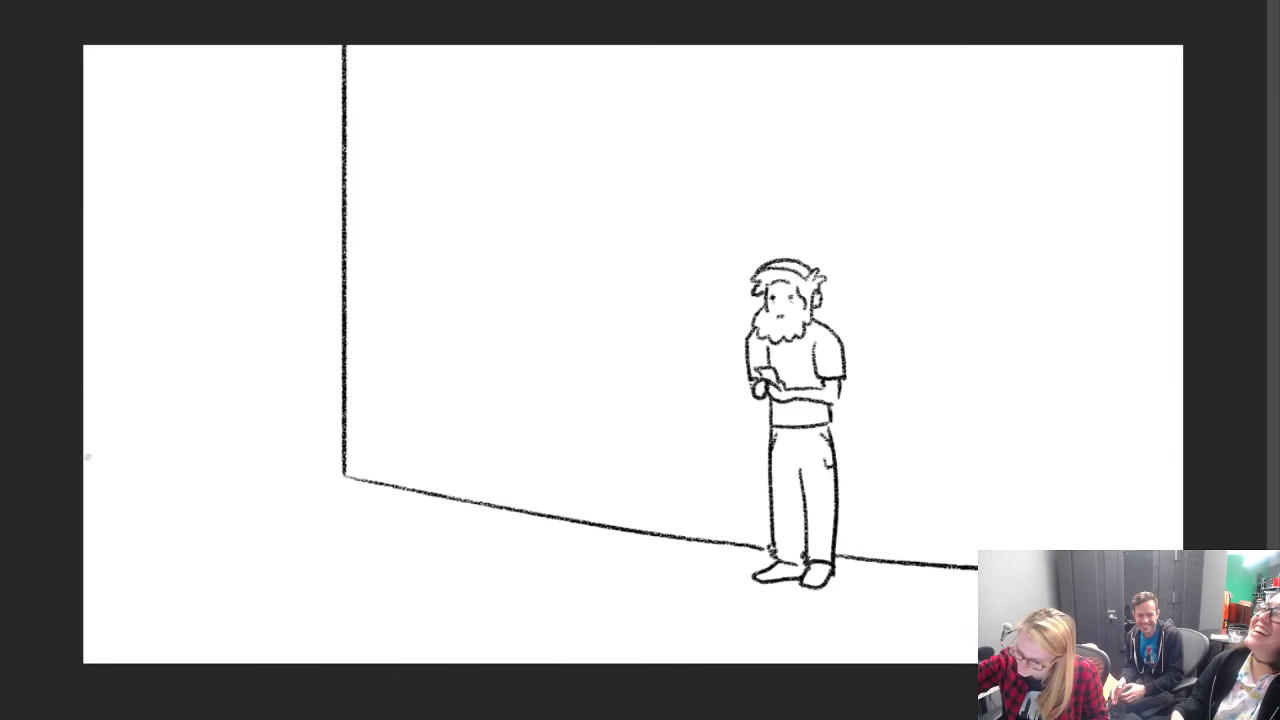
Step: Draw a foreground edge sloping from the canvas's left side and bending down to the bottom, with a parallel line inside the bend
drag(86, 474, 788, 604)
key(ctrl+z)
drag(84, 398, 484, 445)
right_click(202, 410)
click(73, 379)
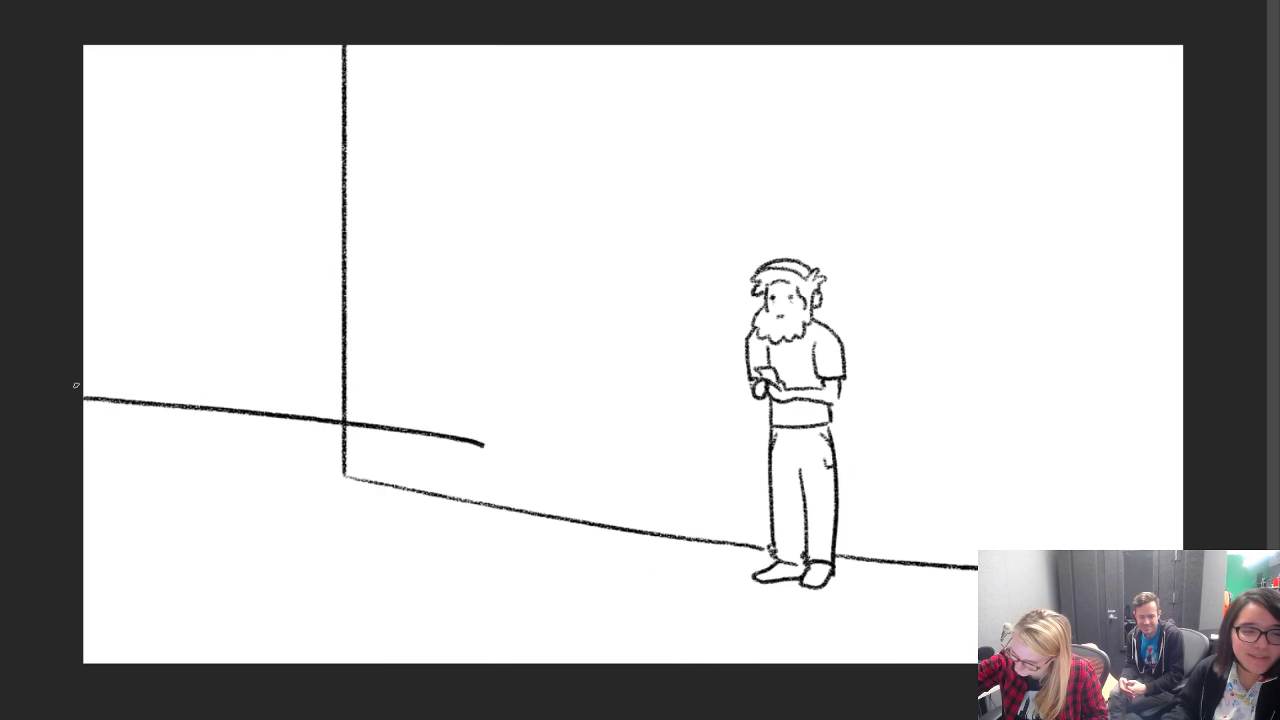
key(ctrl+z)
mouse_move(84, 384)
mouse_down()
mouse_move(494, 475)
mouse_move(586, 662)
mouse_up()
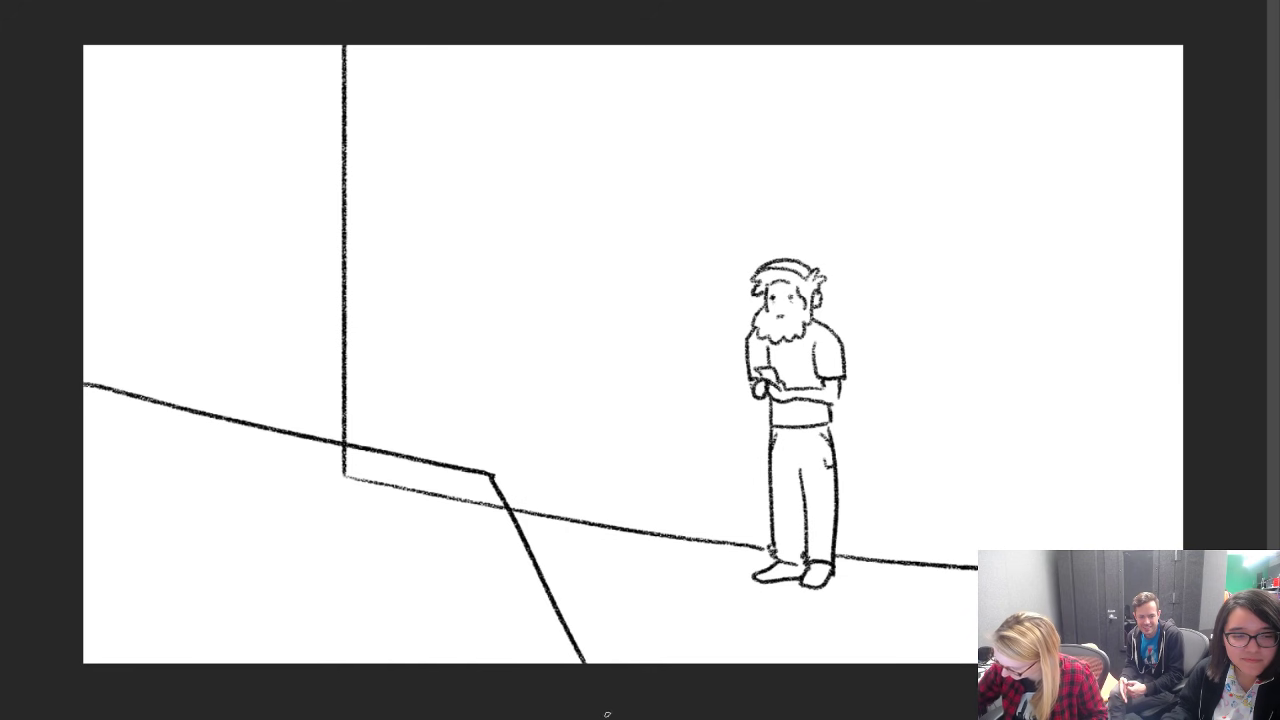
drag(478, 486, 566, 662)
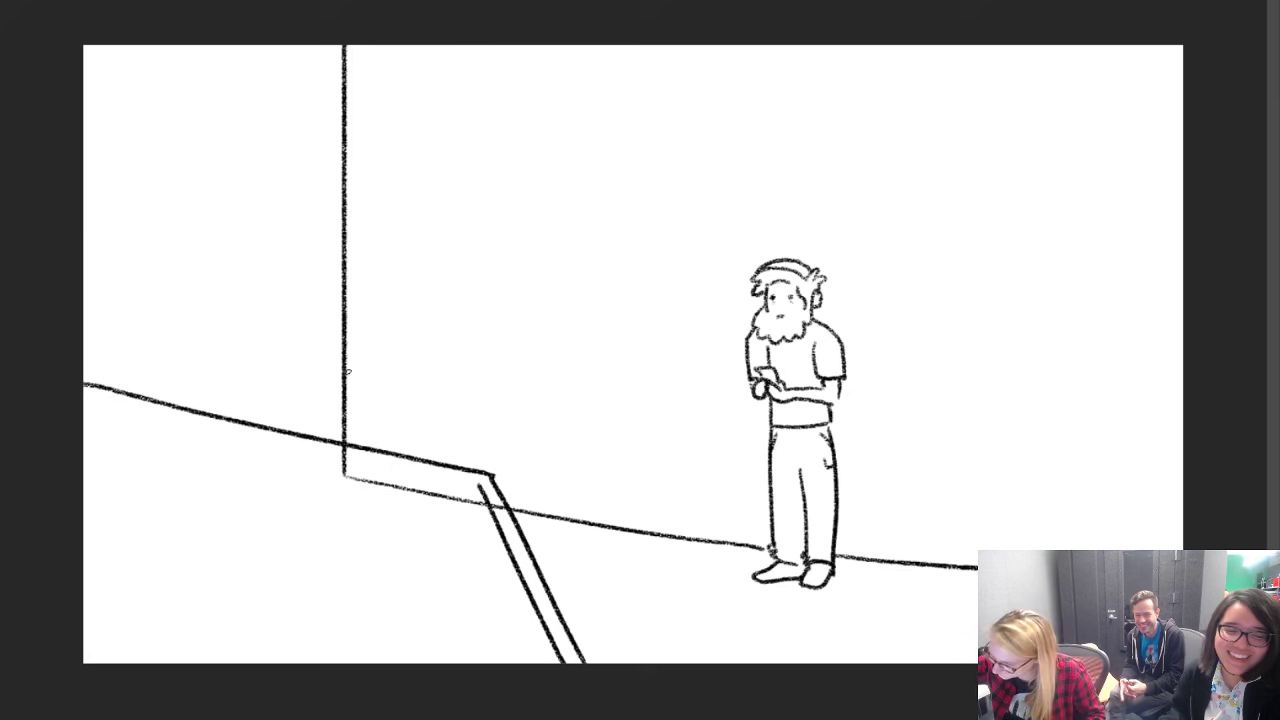
Step: Draw a narrow double rail line along the back wall behind the man, redrawing the lower line's right end closer to the upper
mouse_move(350, 374)
mouse_down()
mouse_move(723, 418)
mouse_move(437, 371)
mouse_move(687, 398)
mouse_up()
key(ctrl+z)
drag(352, 366, 755, 411)
mouse_move(832, 430)
mouse_down()
mouse_move(1235, 486)
mouse_move(930, 429)
mouse_move(1199, 464)
mouse_up()
key(e)
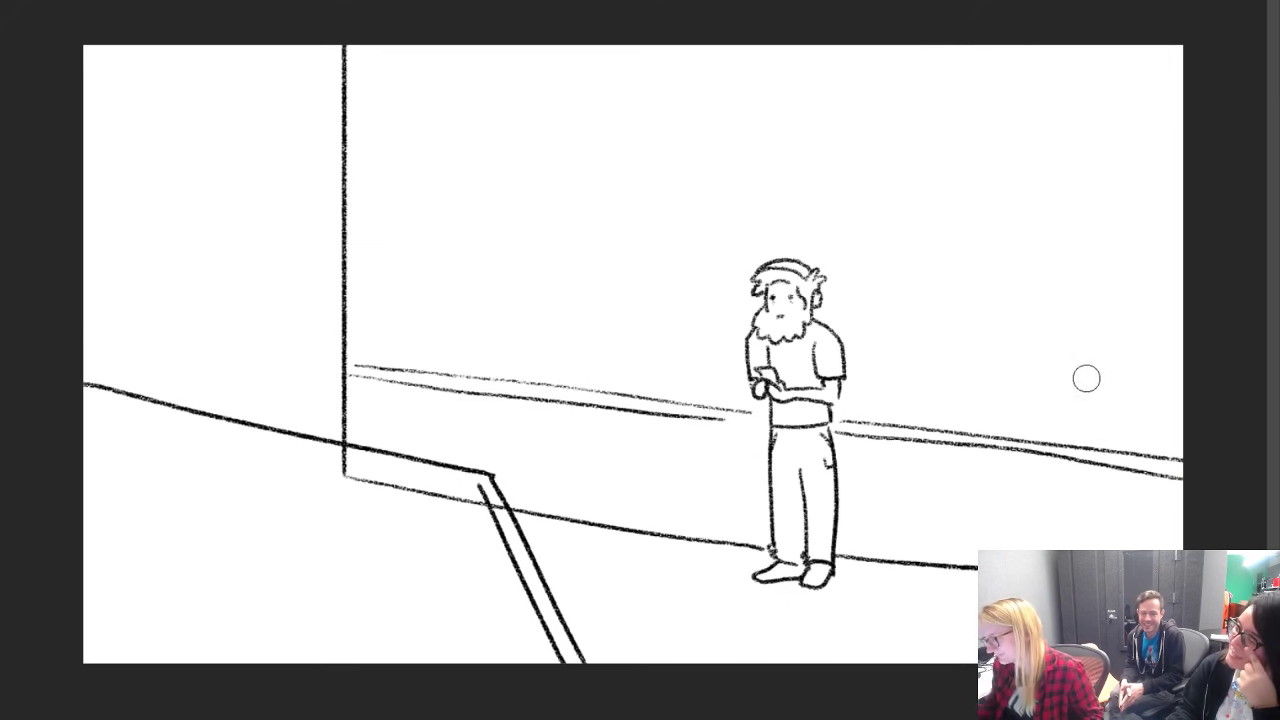
key(b)
mouse_move(1028, 461)
mouse_down()
mouse_move(1192, 484)
mouse_move(1000, 451)
mouse_move(1184, 470)
mouse_up()
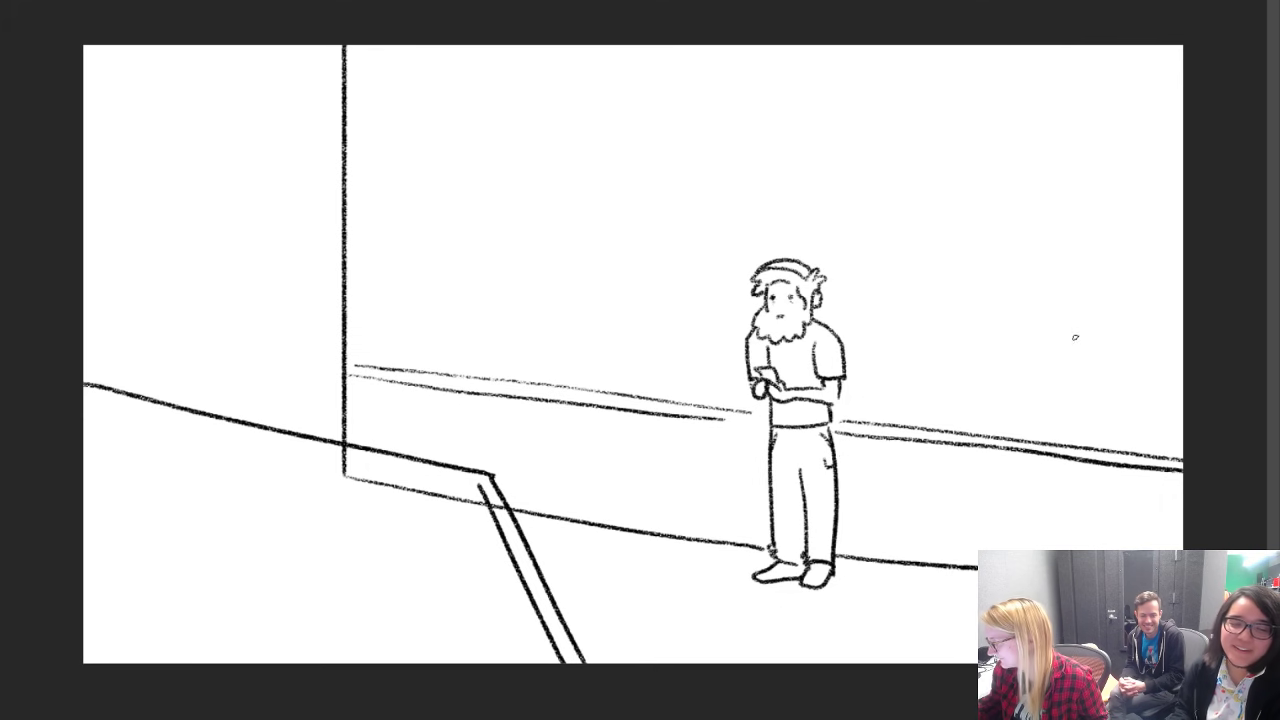
Step: Draw the three-dimensional block letters F, I and V high on the back wall, cut off by the canvas top
mouse_move(487, 52)
mouse_down()
mouse_move(486, 148)
mouse_move(508, 145)
mouse_move(512, 97)
mouse_move(553, 98)
mouse_move(554, 70)
mouse_move(518, 75)
mouse_move(518, 53)
mouse_move(551, 55)
mouse_move(548, 33)
mouse_move(583, 22)
mouse_move(576, 152)
mouse_move(607, 151)
mouse_move(607, 46)
mouse_up()
mouse_move(487, 150)
mouse_down()
mouse_move(520, 157)
mouse_move(520, 106)
mouse_move(563, 108)
mouse_move(562, 88)
mouse_move(562, 112)
mouse_up()
mouse_move(526, 62)
mouse_down()
mouse_move(524, 77)
mouse_move(527, 64)
mouse_move(560, 65)
mouse_up()
mouse_move(560, 65)
mouse_down()
mouse_move(560, 44)
mouse_move(560, 65)
mouse_up()
mouse_move(578, 150)
mouse_down()
mouse_move(614, 160)
mouse_move(613, 46)
mouse_move(676, 154)
mouse_move(704, 146)
mouse_move(725, 46)
mouse_move(680, 112)
mouse_move(688, 128)
mouse_move(708, 46)
mouse_up()
Step: Draw the block letter E beside the V, redoing its bottom stroke and adding thickness along its arms and base
mouse_move(666, 150)
mouse_down()
mouse_move(700, 164)
mouse_move(714, 146)
mouse_move(748, 44)
mouse_move(757, 168)
mouse_move(828, 161)
mouse_up()
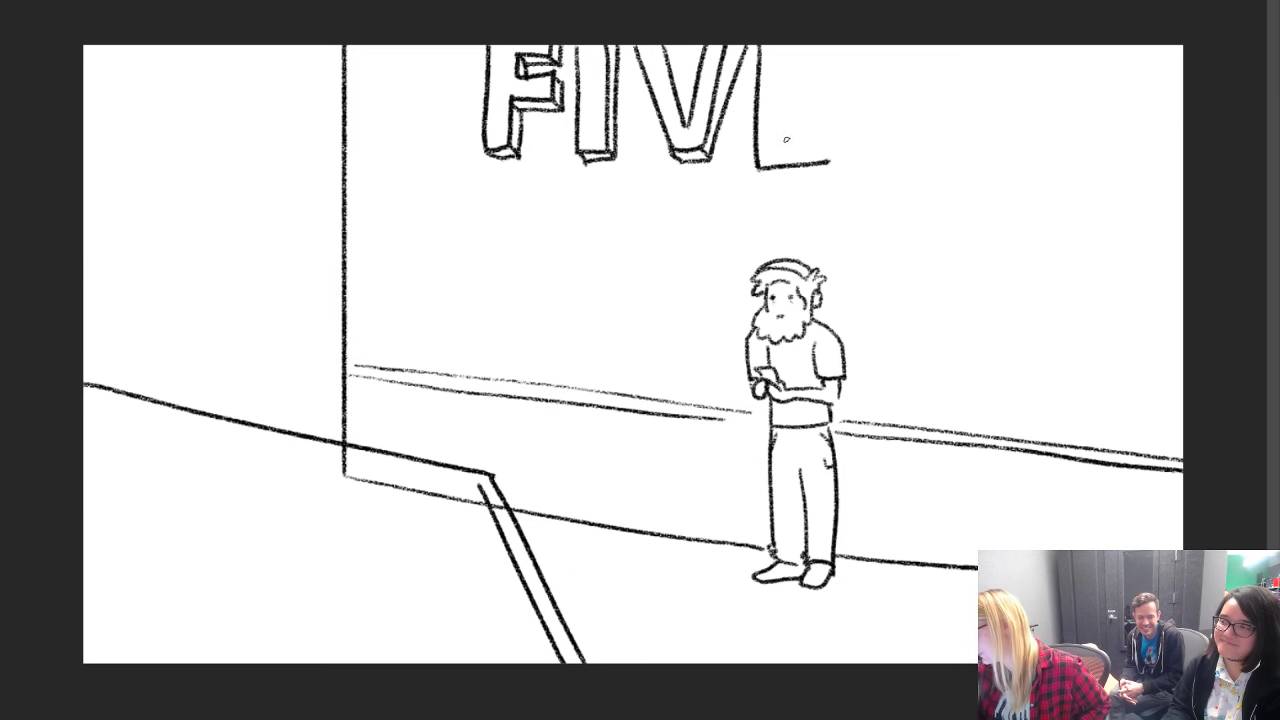
key(ctrl+z)
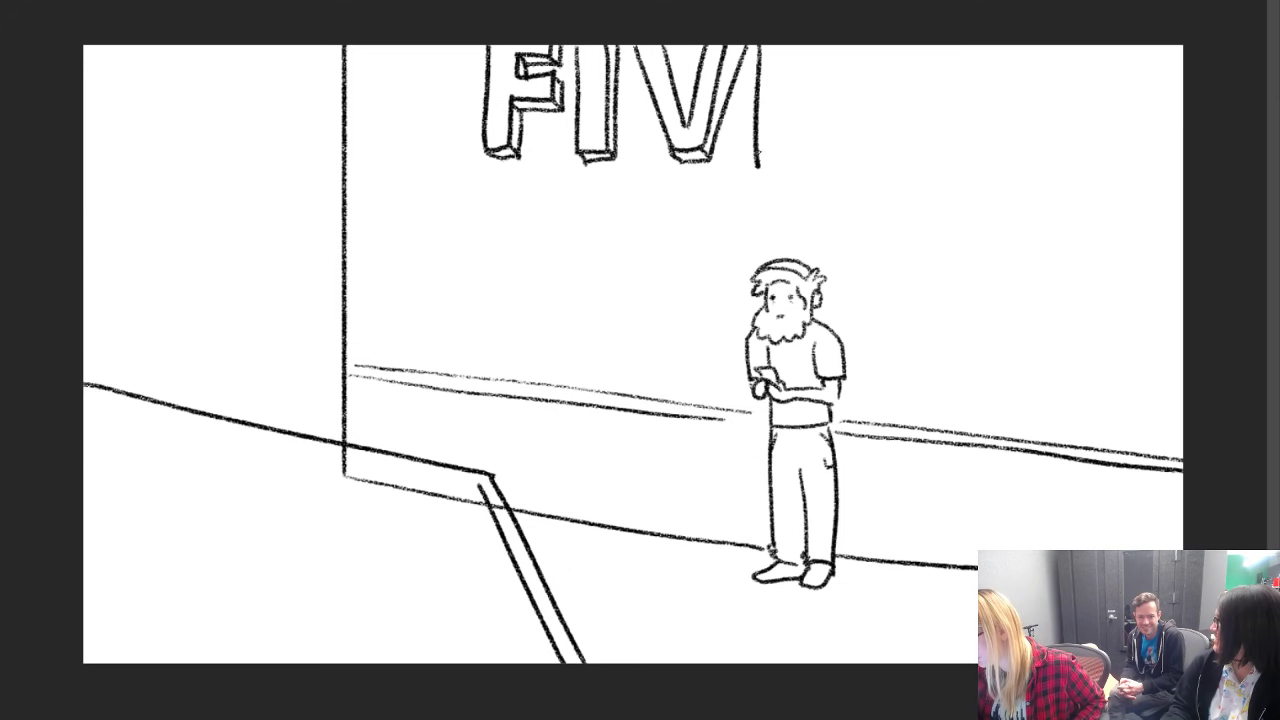
drag(758, 150, 860, 142)
mouse_move(835, 44)
mouse_down()
mouse_move(836, 140)
mouse_move(784, 114)
mouse_move(811, 84)
mouse_move(789, 47)
mouse_up()
drag(837, 84, 847, 42)
drag(769, 165, 754, 160)
drag(845, 141, 854, 151)
key(b)
key(b)
mouse_move(752, 148)
mouse_down()
mouse_move(760, 160)
mouse_move(842, 158)
mouse_move(838, 134)
mouse_move(844, 161)
mouse_up()
mouse_move(789, 84)
mouse_down()
mouse_move(799, 111)
mouse_move(824, 70)
mouse_move(822, 102)
mouse_move(816, 66)
mouse_up()
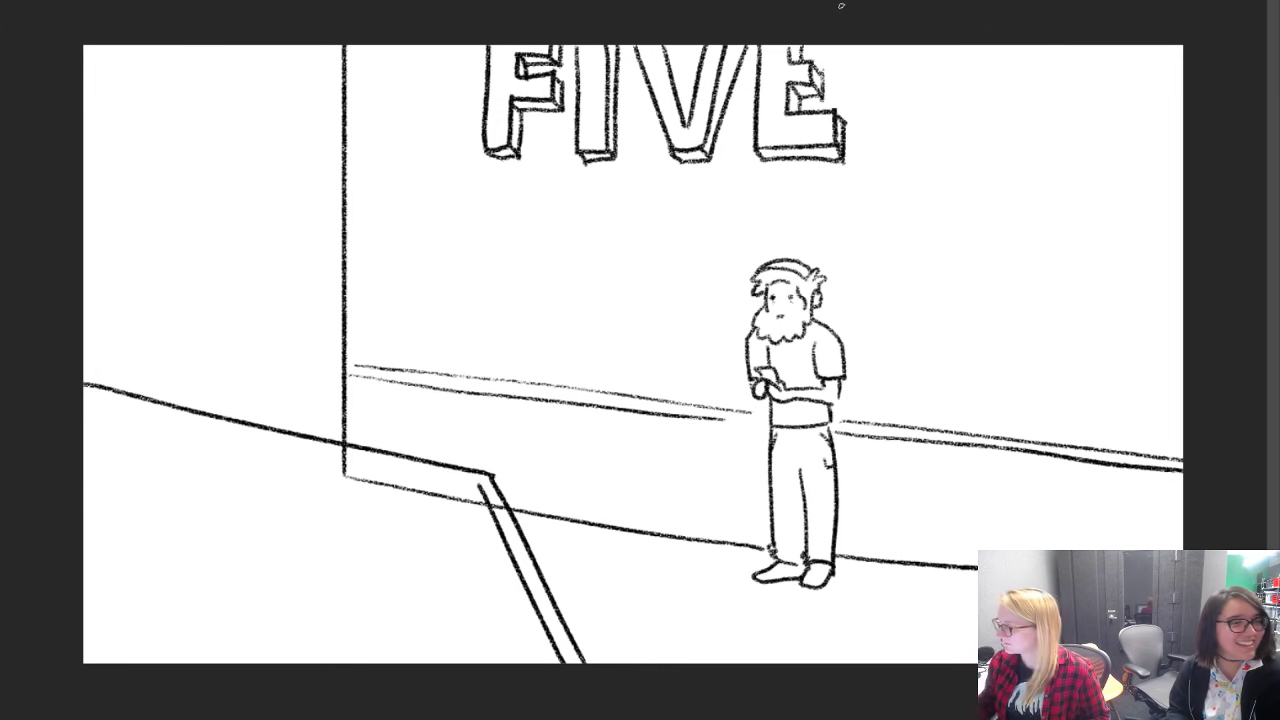
Step: Draw the block letters G and U after a word gap, plus the start of the next letter at the canvas edge
mouse_move(960, 45)
mouse_down()
mouse_move(950, 109)
mouse_move(980, 153)
mouse_move(1018, 144)
mouse_move(1039, 117)
mouse_move(1042, 85)
mouse_move(1018, 81)
mouse_move(1003, 92)
mouse_move(1017, 101)
mouse_move(1003, 123)
mouse_move(974, 109)
mouse_move(978, 84)
mouse_move(1022, 63)
mouse_move(1029, 38)
mouse_move(1056, 93)
mouse_move(1028, 151)
mouse_move(960, 138)
mouse_up()
mouse_move(1043, 44)
mouse_down()
mouse_move(1038, 76)
mouse_move(1015, 71)
mouse_move(1000, 106)
mouse_move(1015, 102)
mouse_move(1086, 156)
mouse_move(1114, 150)
mouse_move(1134, 86)
mouse_move(1132, 11)
mouse_move(1107, 103)
mouse_move(1113, 45)
mouse_up()
mouse_move(1073, 151)
mouse_down()
mouse_move(1087, 165)
mouse_move(1130, 162)
mouse_move(1151, 45)
mouse_move(1178, 95)
mouse_up()
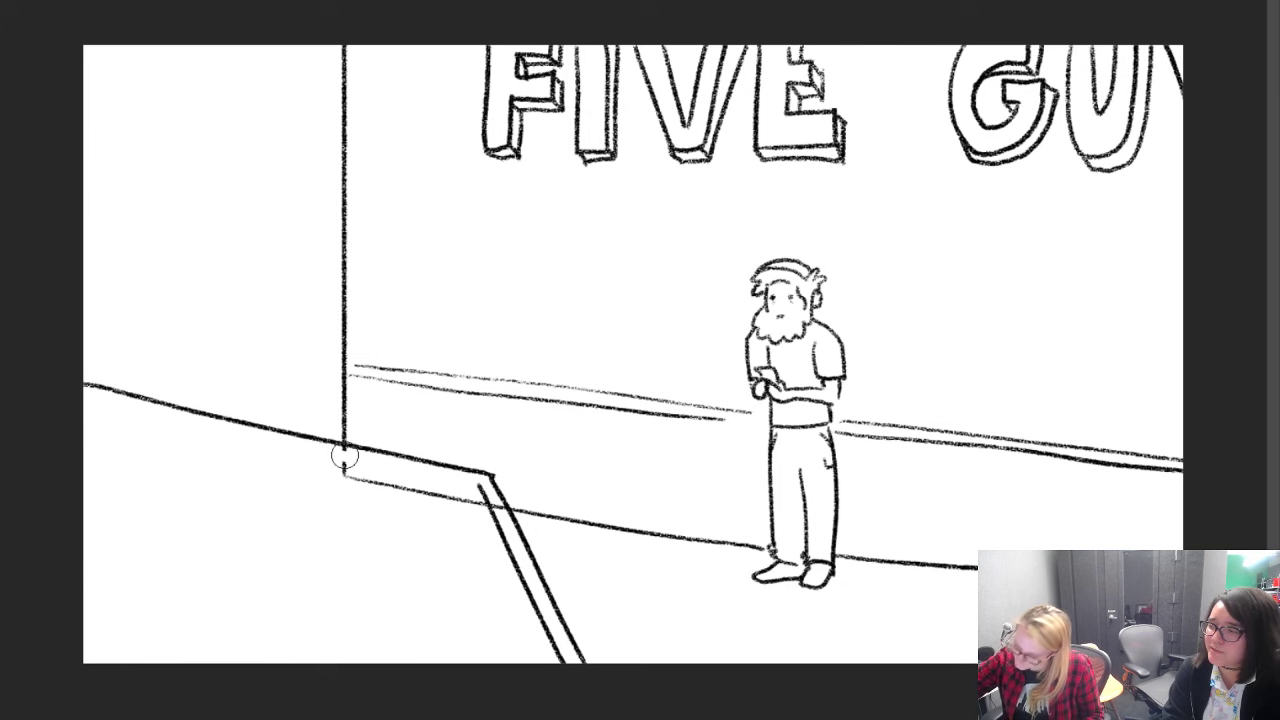
Step: Double the sloping foreground edge with a parallel line, and draw a lower sloping line with three round shapes beneath it
drag(84, 400, 484, 491)
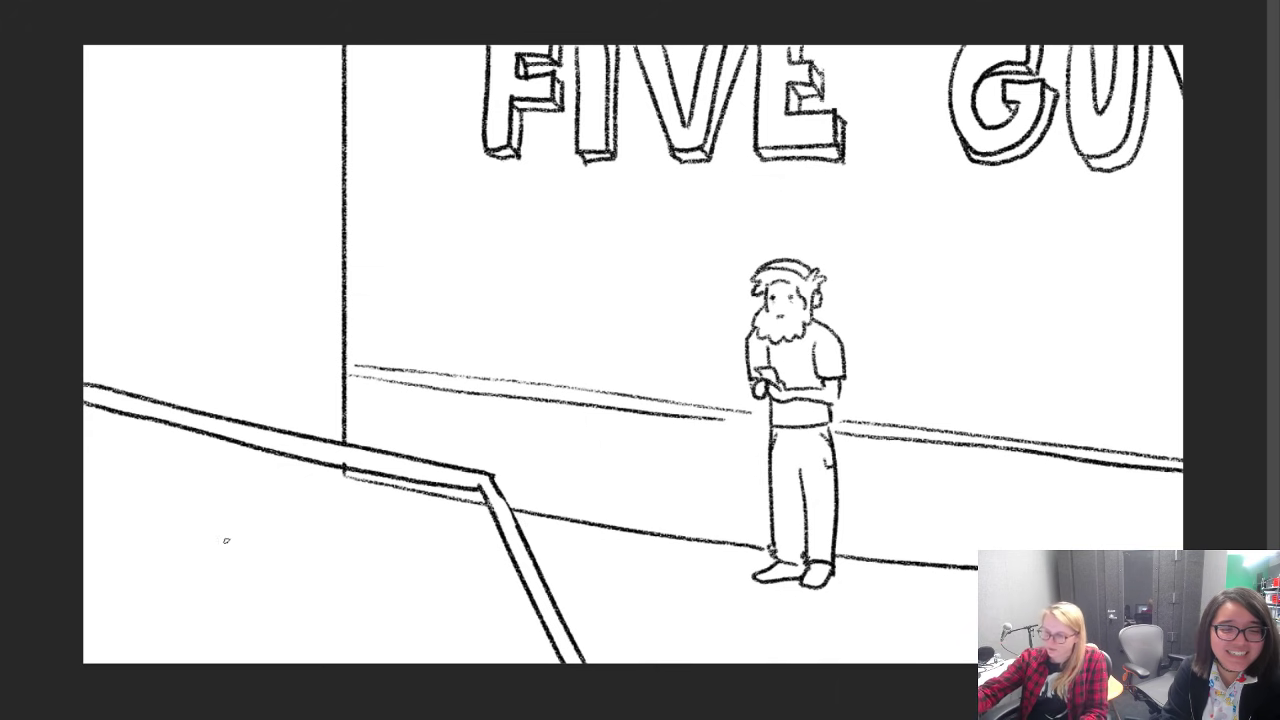
drag(89, 553, 452, 662)
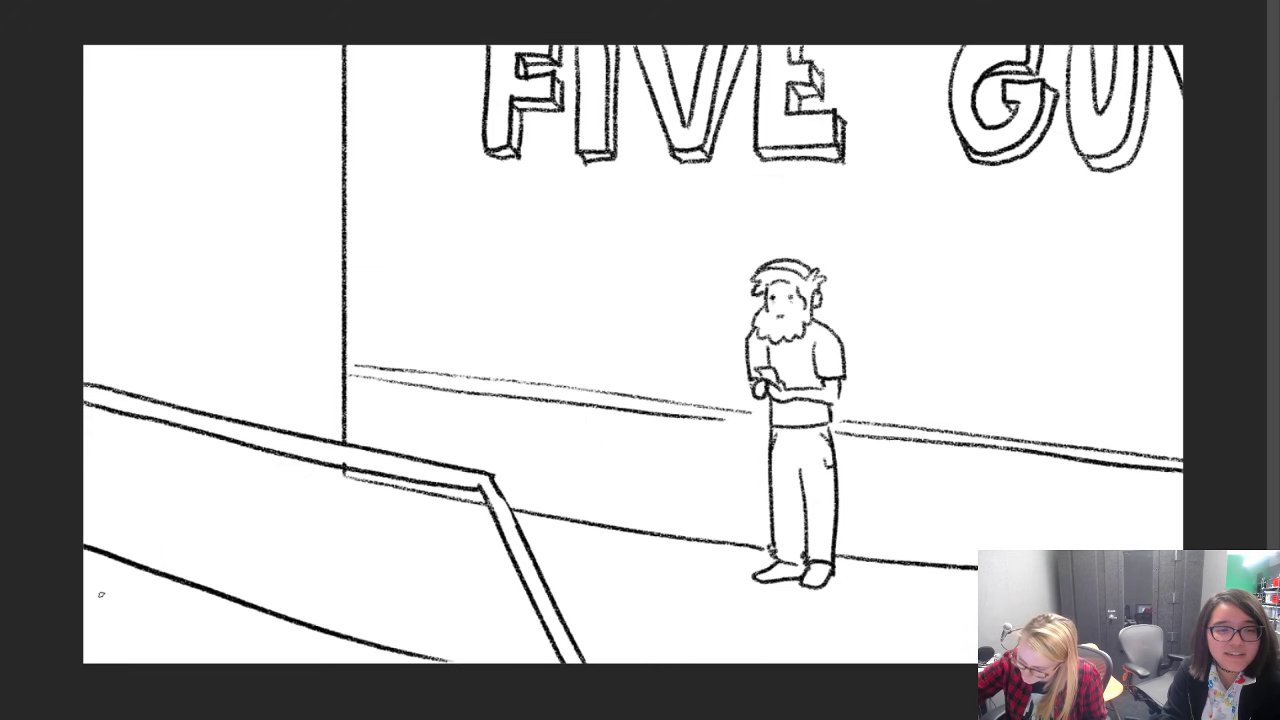
mouse_move(130, 589)
mouse_down()
mouse_move(104, 600)
mouse_move(136, 589)
mouse_up()
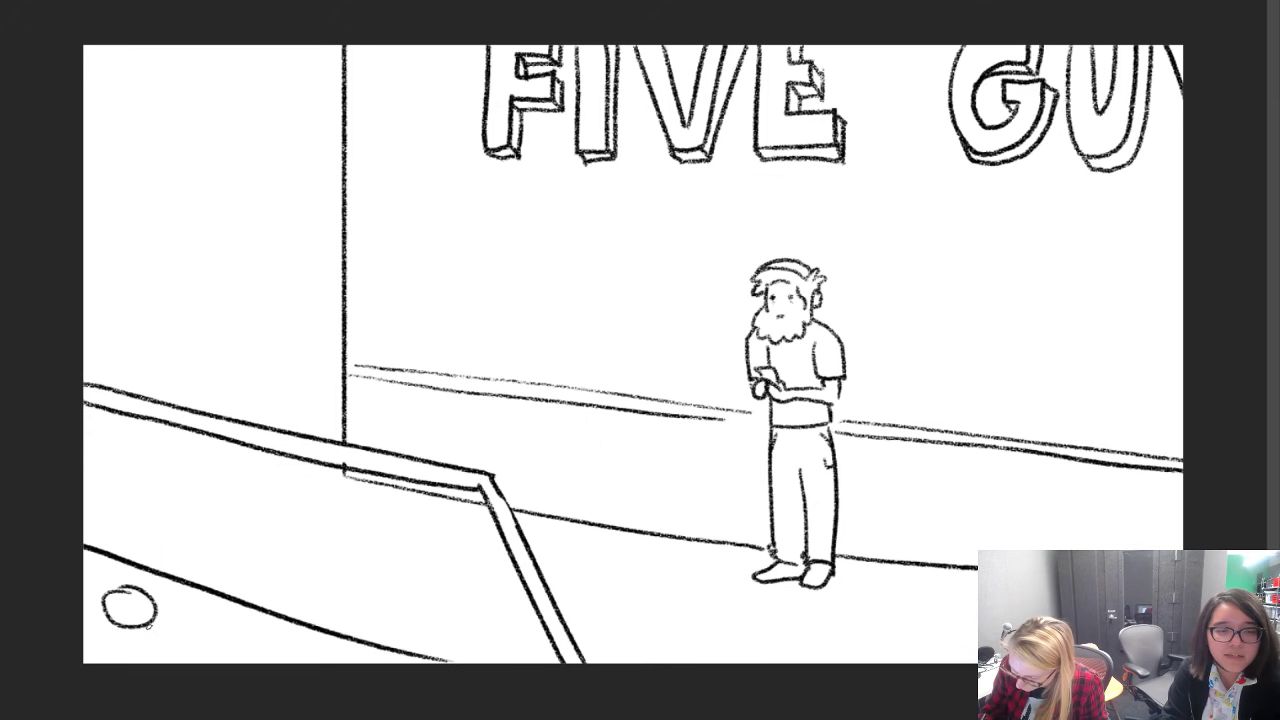
drag(205, 629, 201, 648)
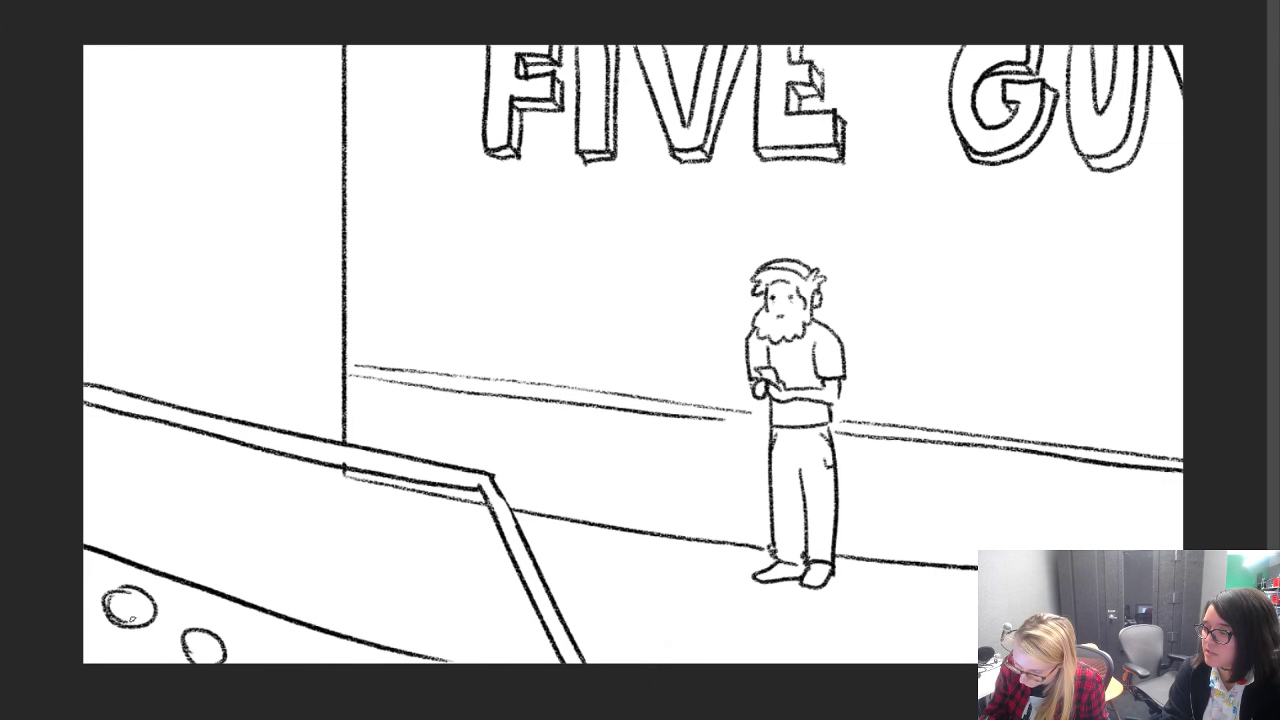
mouse_move(106, 598)
mouse_down()
mouse_move(130, 619)
mouse_move(156, 610)
mouse_move(201, 652)
mouse_up()
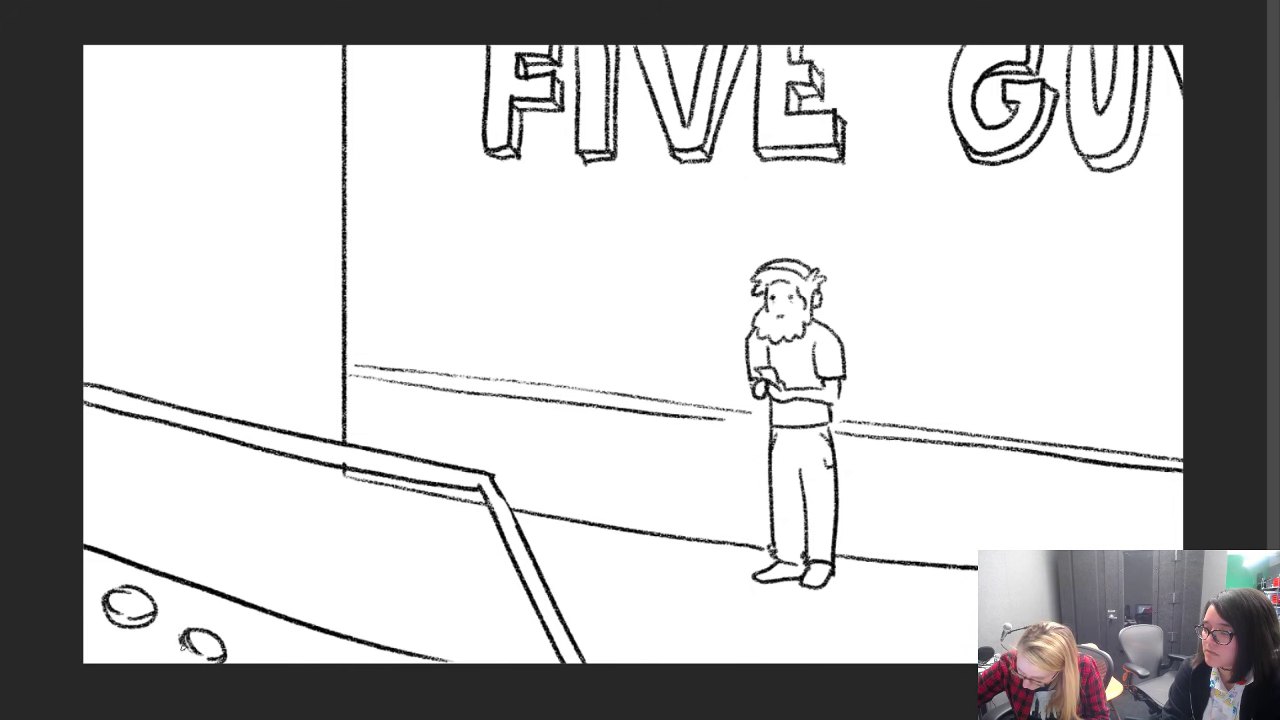
drag(252, 665, 302, 660)
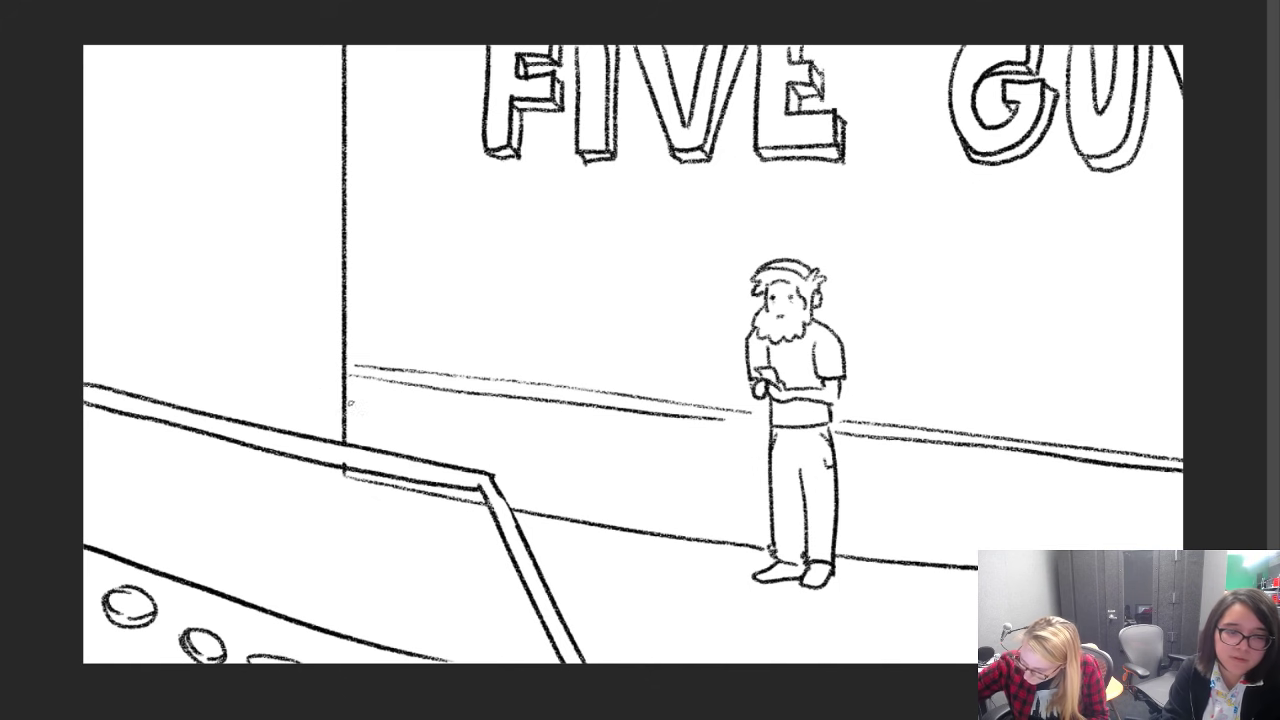
Step: Draw two near-vertical post lines from the foreground edge's bend down to the canvas bottom
drag(480, 488, 480, 664)
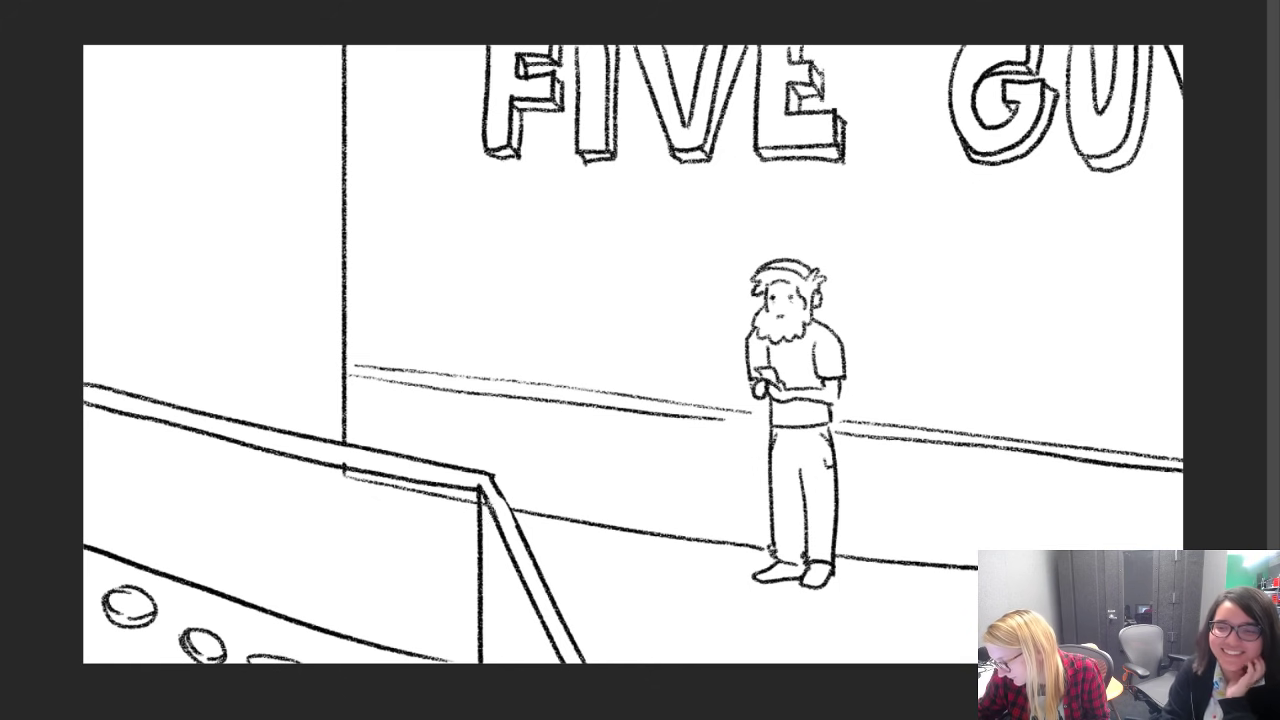
drag(492, 488, 504, 664)
Step: Draw a slanting line rising from the canvas's left side and a tabletop corner beneath it, behind the foreground edge
key(b)
drag(79, 340, 266, 298)
drag(128, 330, 235, 340)
key(ctrl+z)
mouse_move(108, 334)
mouse_down()
mouse_move(168, 347)
mouse_move(154, 336)
mouse_move(233, 374)
mouse_move(227, 362)
mouse_move(155, 392)
mouse_up()
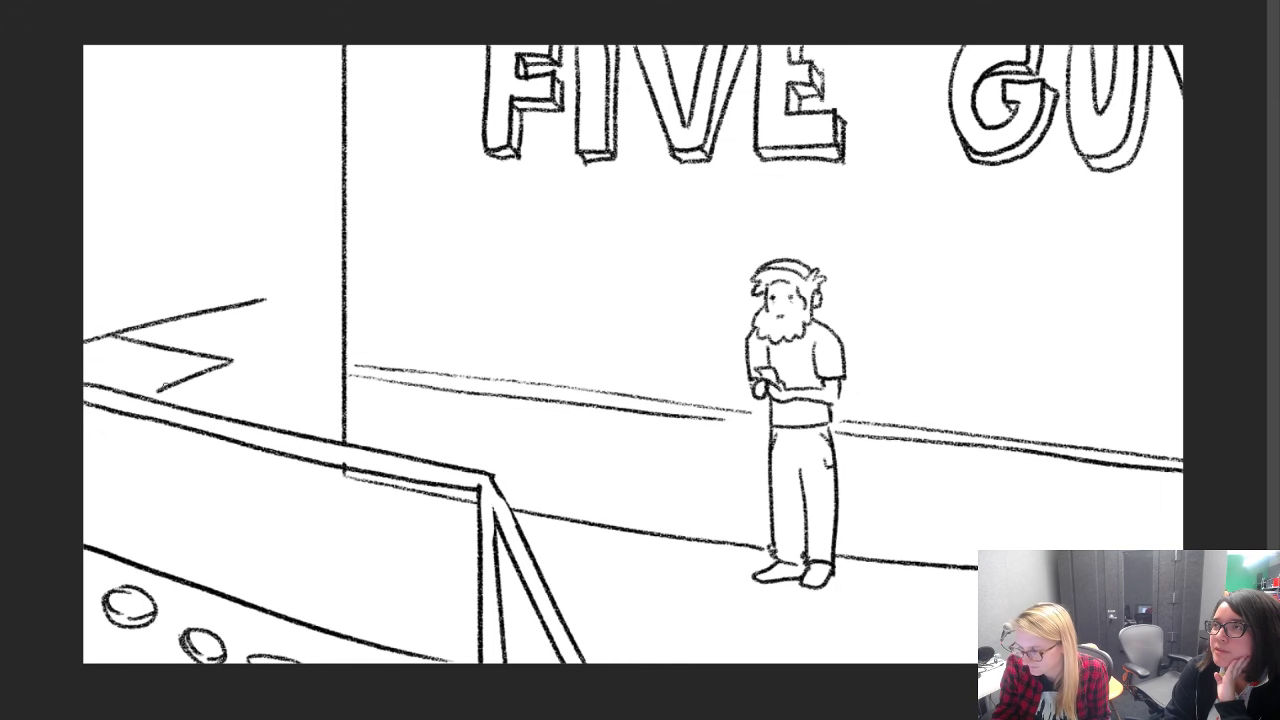
Step: Sketch a second tabletop against the wall corner and add thickness lines to both tabletops
mouse_move(216, 311)
mouse_down()
mouse_move(304, 324)
mouse_move(342, 312)
mouse_up()
drag(265, 298, 300, 287)
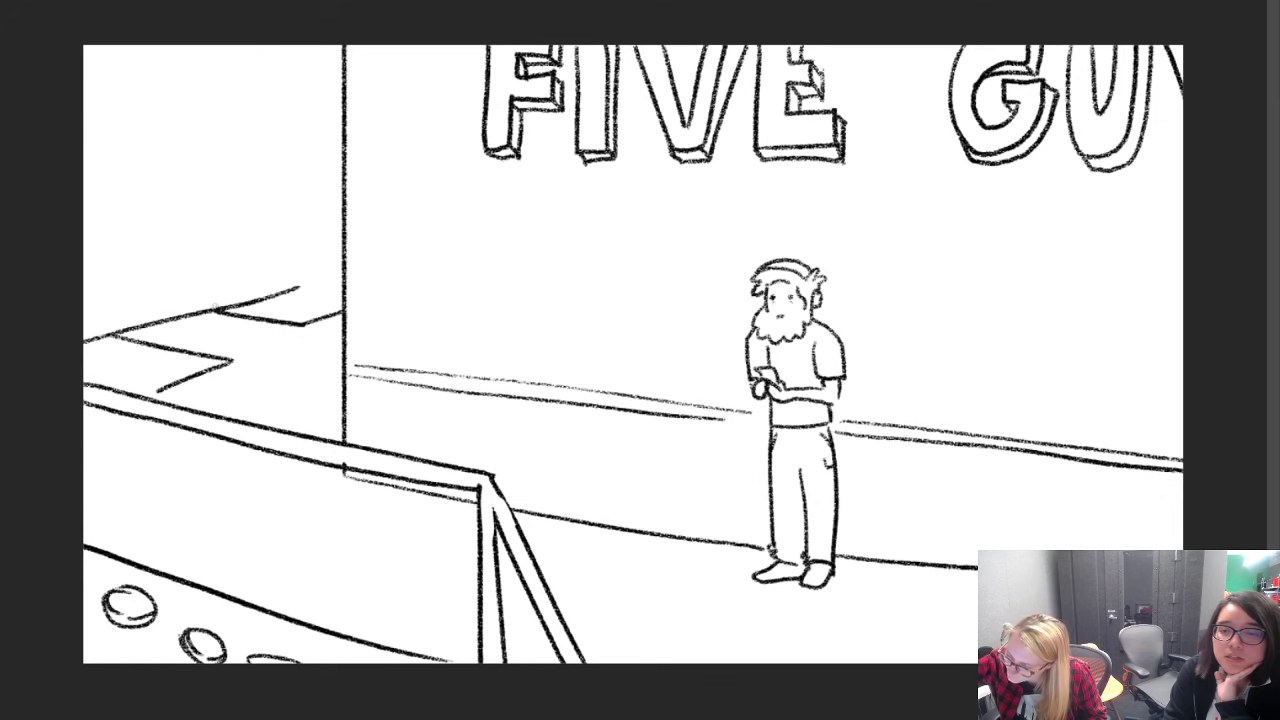
mouse_move(210, 311)
mouse_down()
mouse_move(306, 338)
mouse_move(342, 316)
mouse_up()
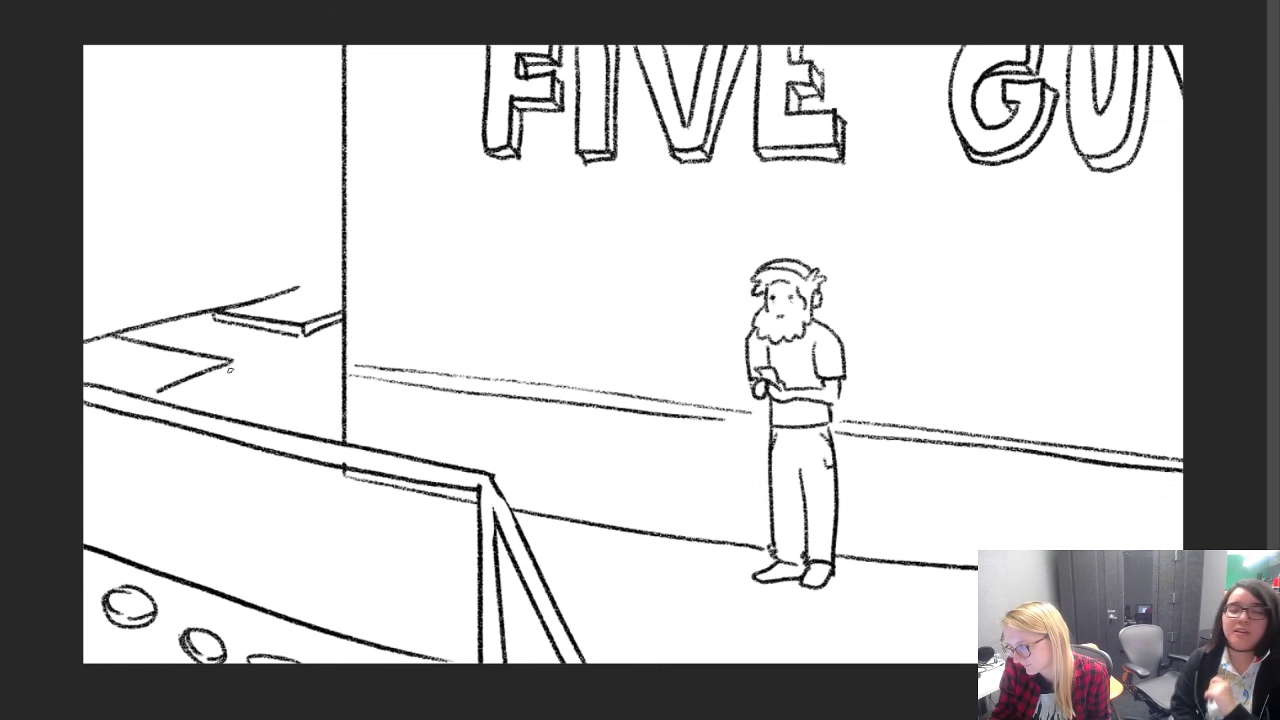
drag(236, 370, 168, 404)
Step: Draw a double-line pedestal leg and a round base under the tabletop beside the wall corner
mouse_move(289, 334)
mouse_down()
mouse_move(299, 405)
mouse_move(312, 419)
mouse_move(337, 414)
mouse_move(324, 395)
mouse_move(300, 404)
mouse_move(292, 393)
mouse_move(288, 422)
mouse_move(355, 419)
mouse_up()
key(ctrl+z)
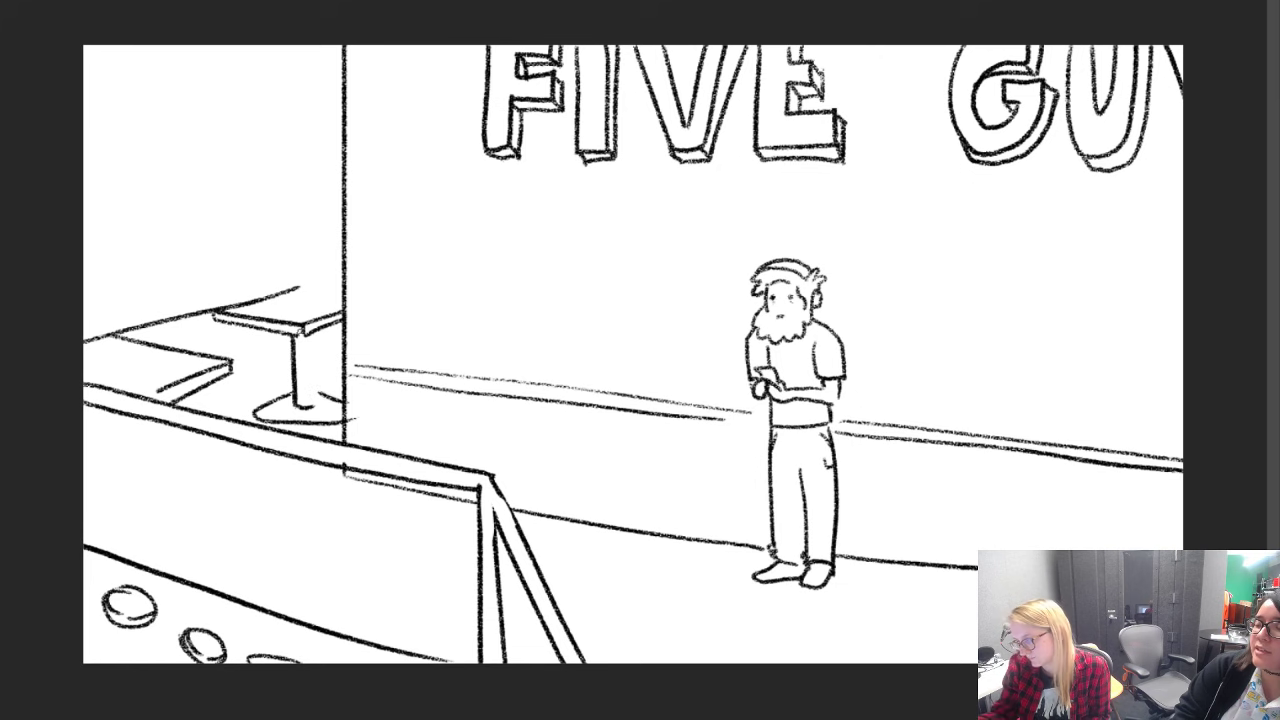
drag(310, 338, 312, 404)
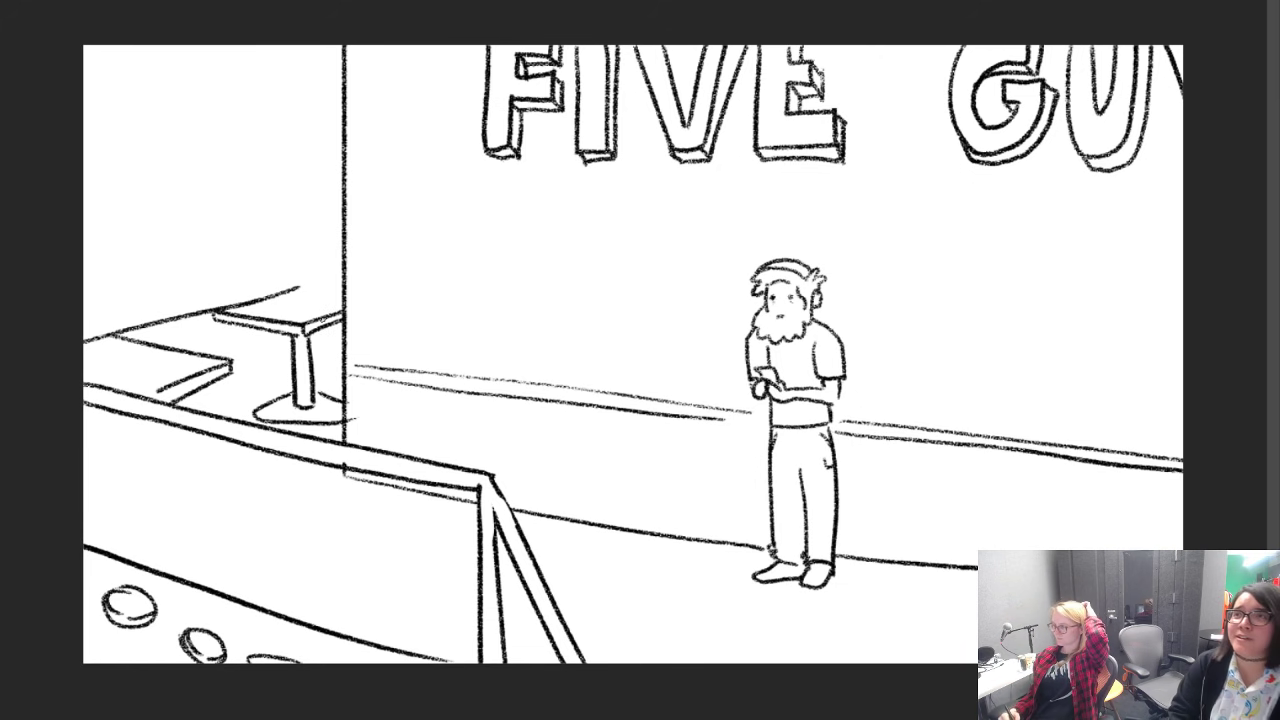
Step: Replace the line between the tables with a double line, and close the far tabletop's back edge at the wall corner
drag(209, 310, 116, 333)
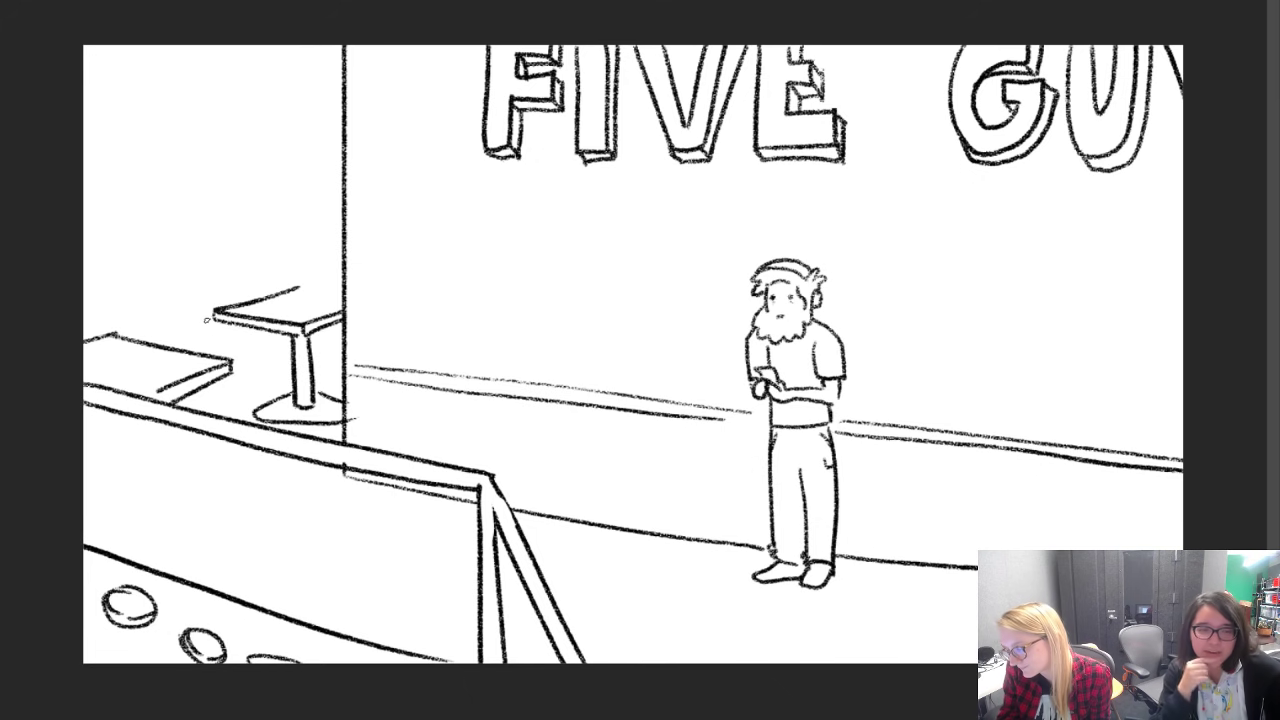
drag(214, 315, 124, 339)
drag(227, 327, 150, 344)
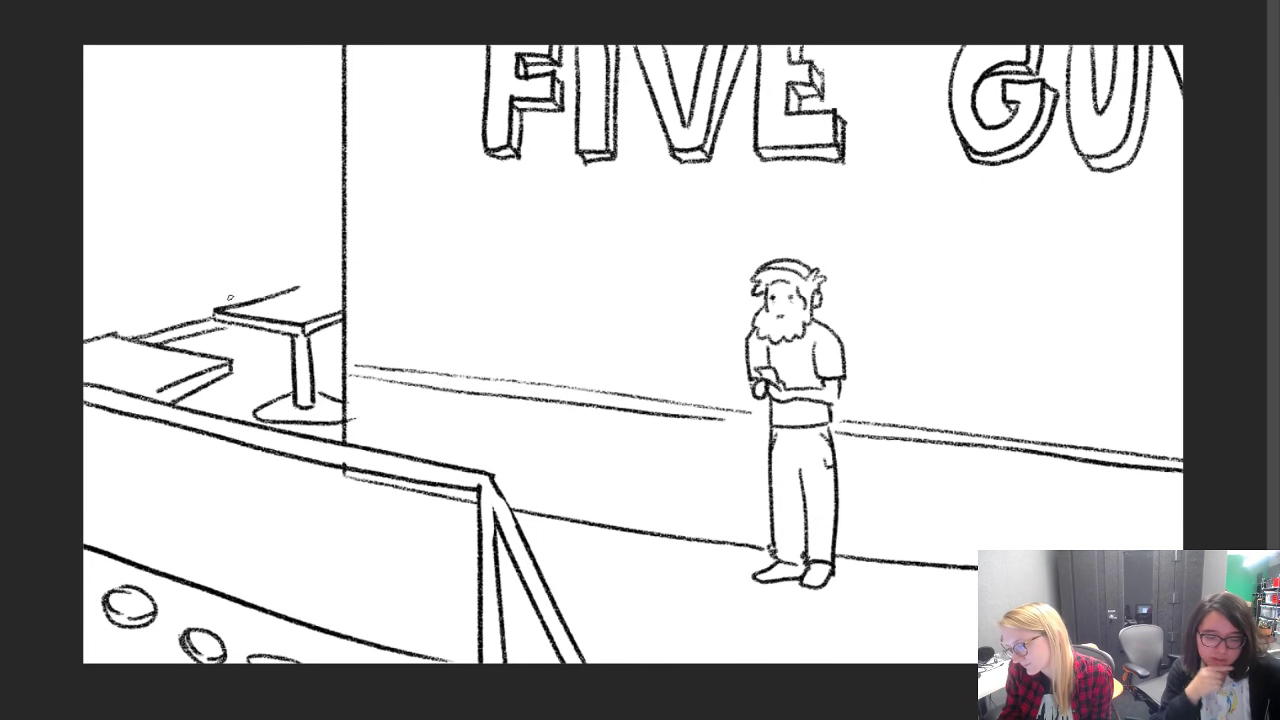
drag(298, 288, 344, 295)
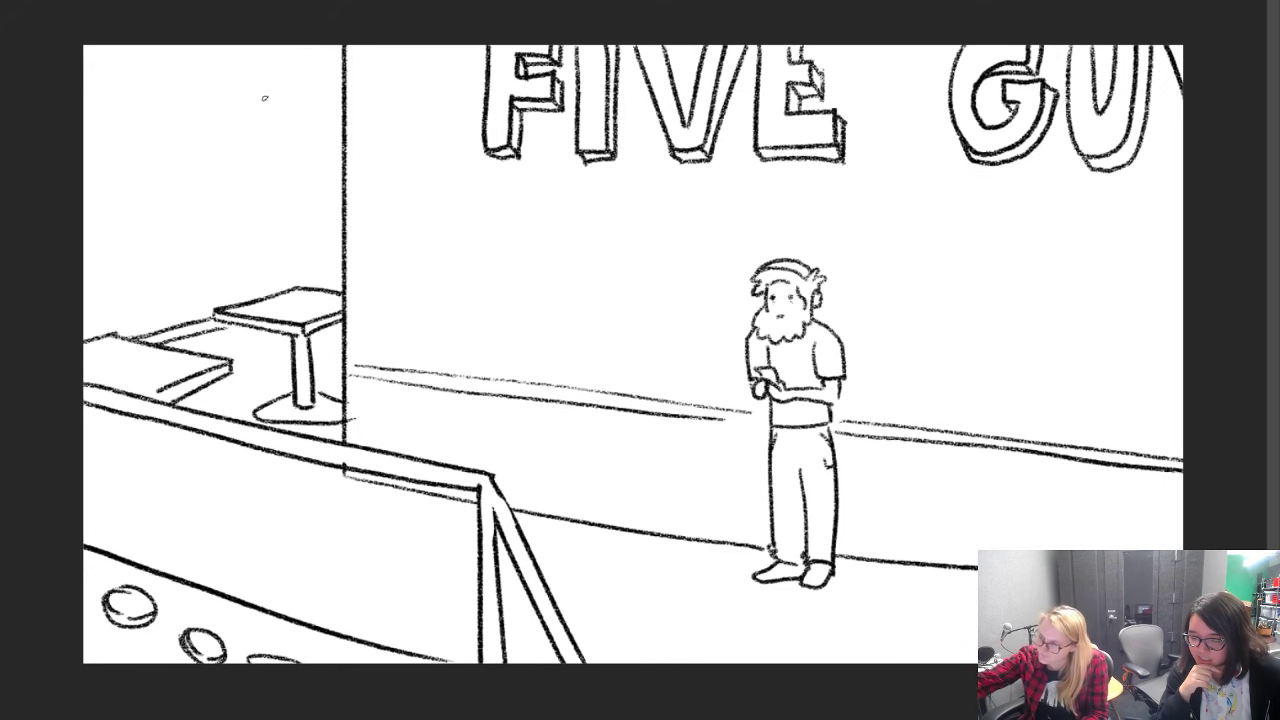
Step: Draw a double-line vertical frame with a crossbar above the far table, and add background legs and a line beneath the tabletop
mouse_move(273, 94)
mouse_down()
mouse_move(335, 101)
mouse_move(272, 75)
mouse_move(281, 27)
mouse_up()
right_click(337, 99)
mouse_move(277, 89)
mouse_down()
mouse_move(331, 95)
mouse_move(271, 140)
mouse_move(275, 300)
mouse_up()
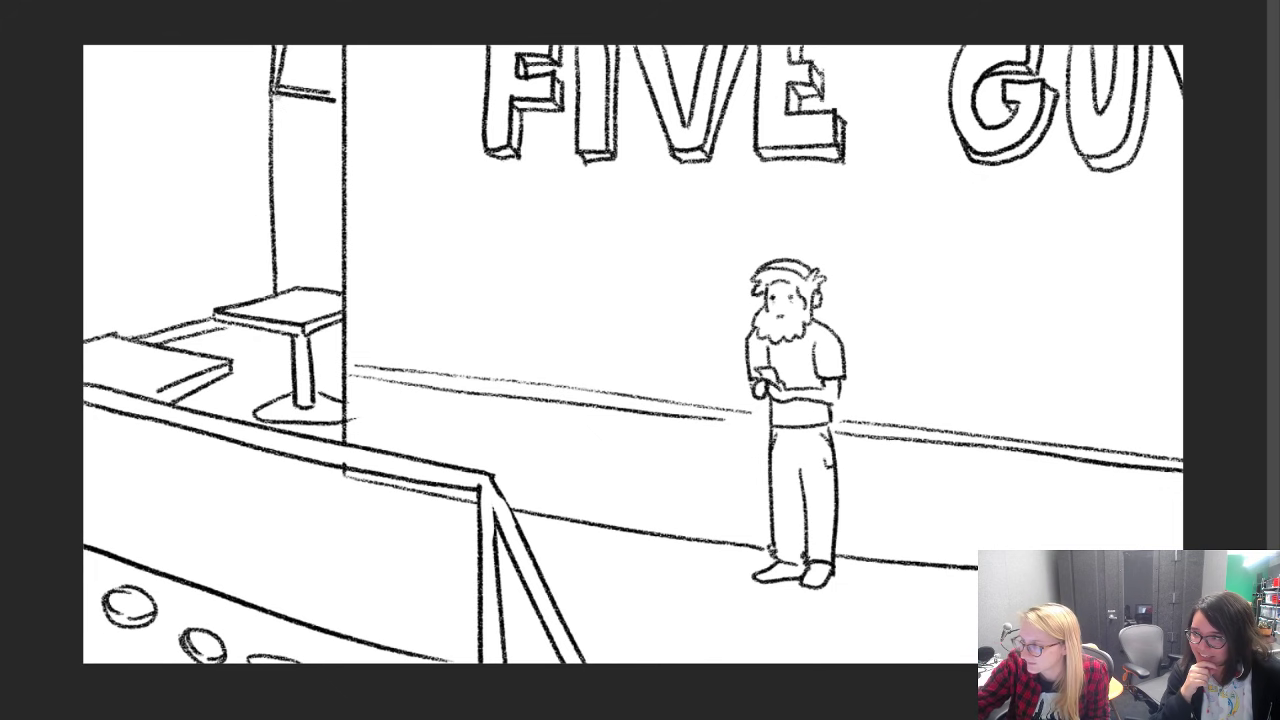
drag(279, 99, 287, 300)
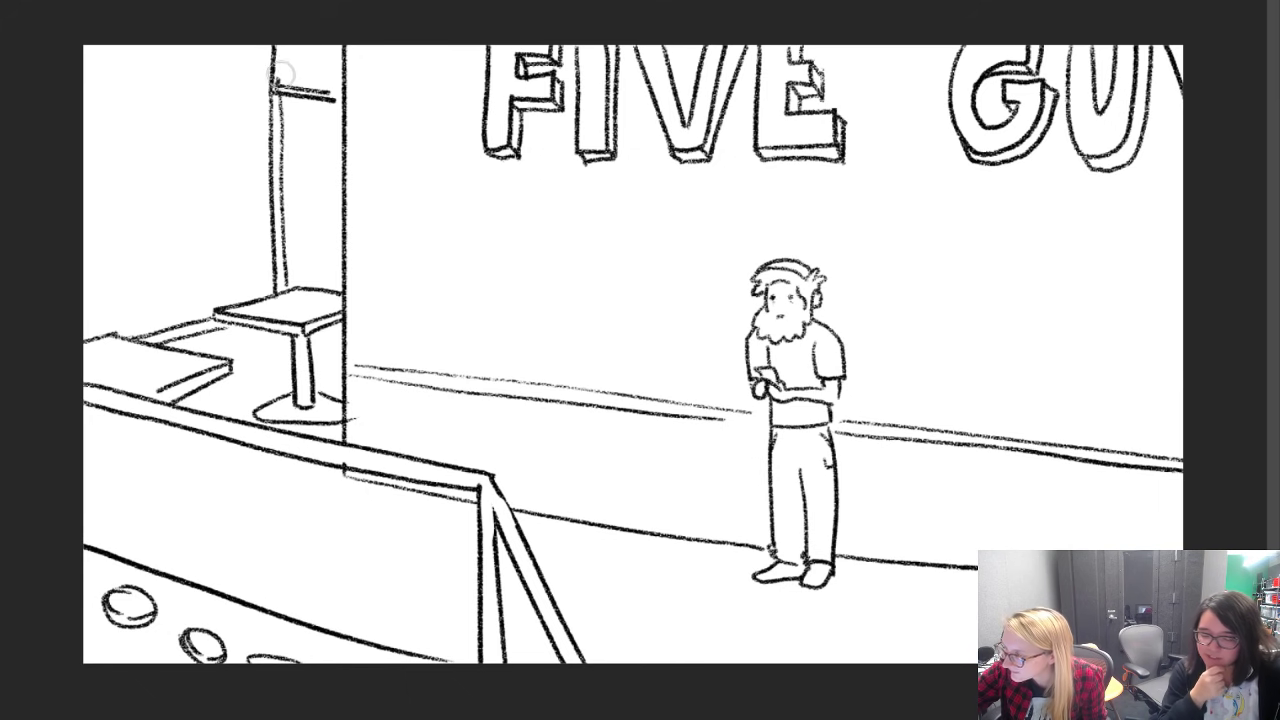
drag(284, 86, 282, 44)
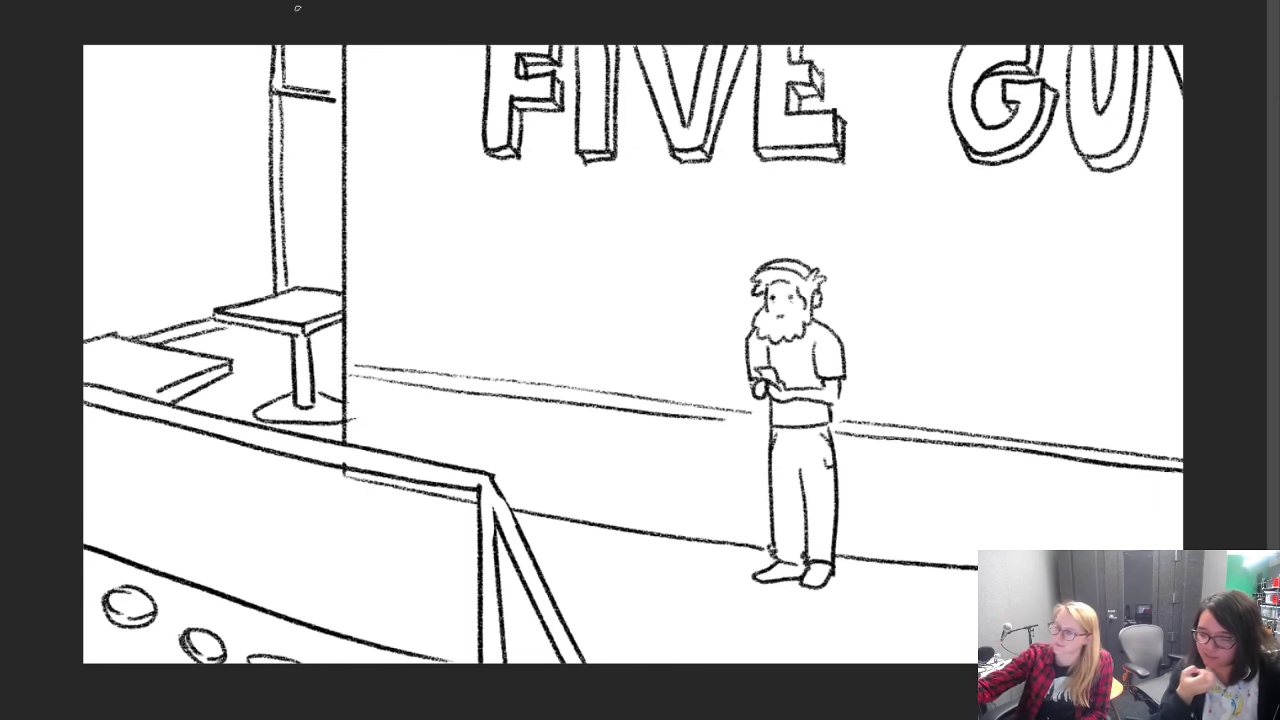
mouse_move(280, 332)
mouse_down()
mouse_move(262, 398)
mouse_move(270, 330)
mouse_move(342, 350)
mouse_up()
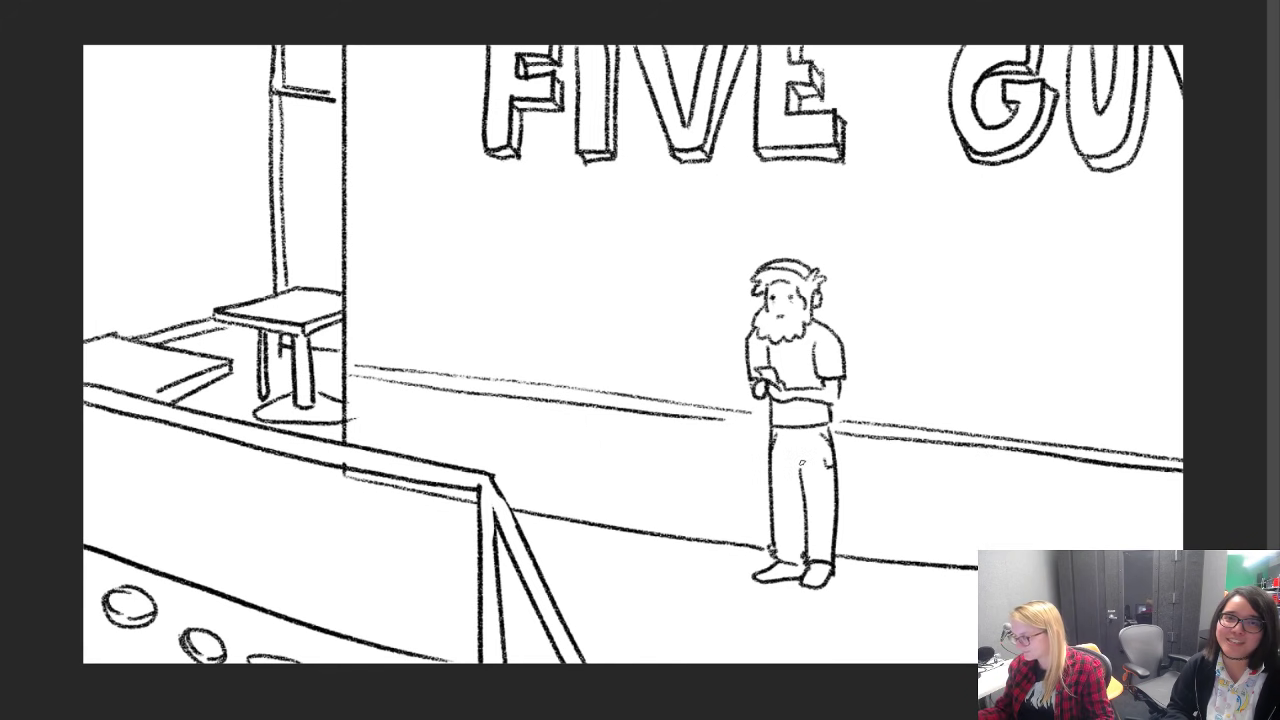
Step: Draw thin sloping floorboard lines in front of the man and across the area inside the foreground edge
drag(540, 548, 965, 621)
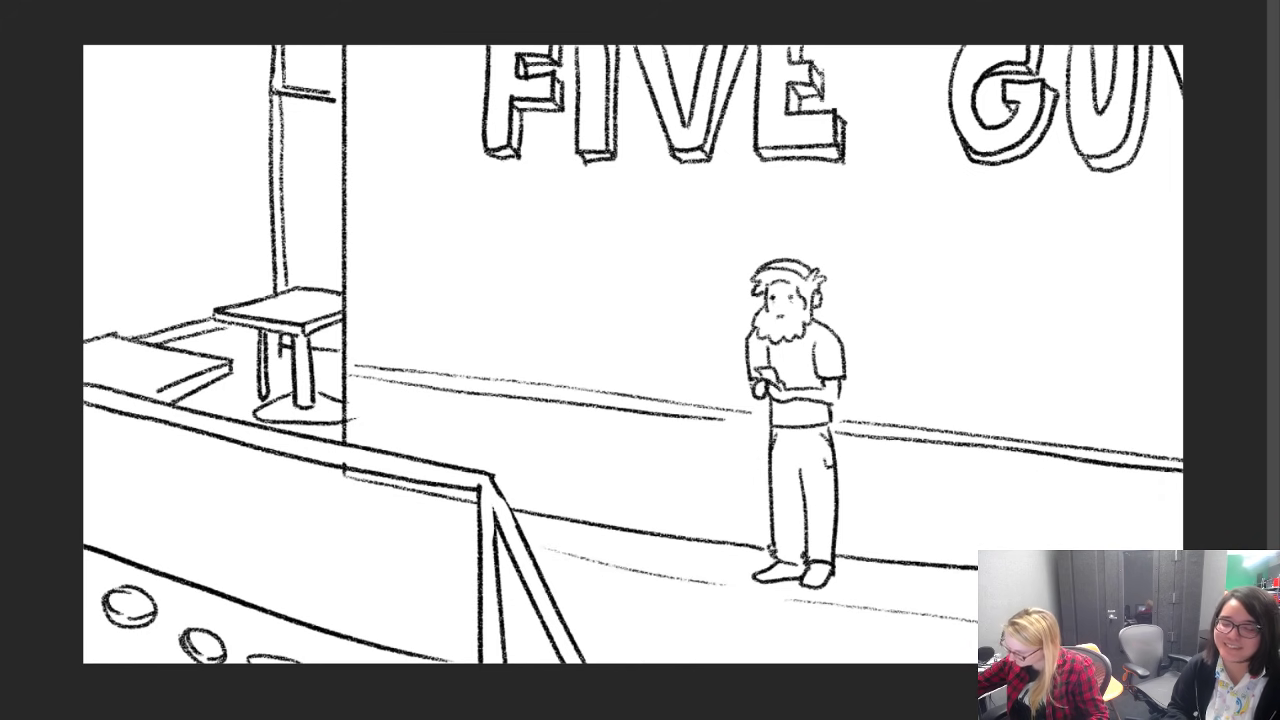
drag(598, 599, 718, 626)
drag(592, 634, 718, 662)
drag(348, 576, 202, 528)
Step: Sketch the near table's underside, pedestal and round base faintly below the foreground edge
mouse_move(146, 419)
mouse_down()
mouse_move(107, 424)
mouse_move(69, 404)
mouse_up()
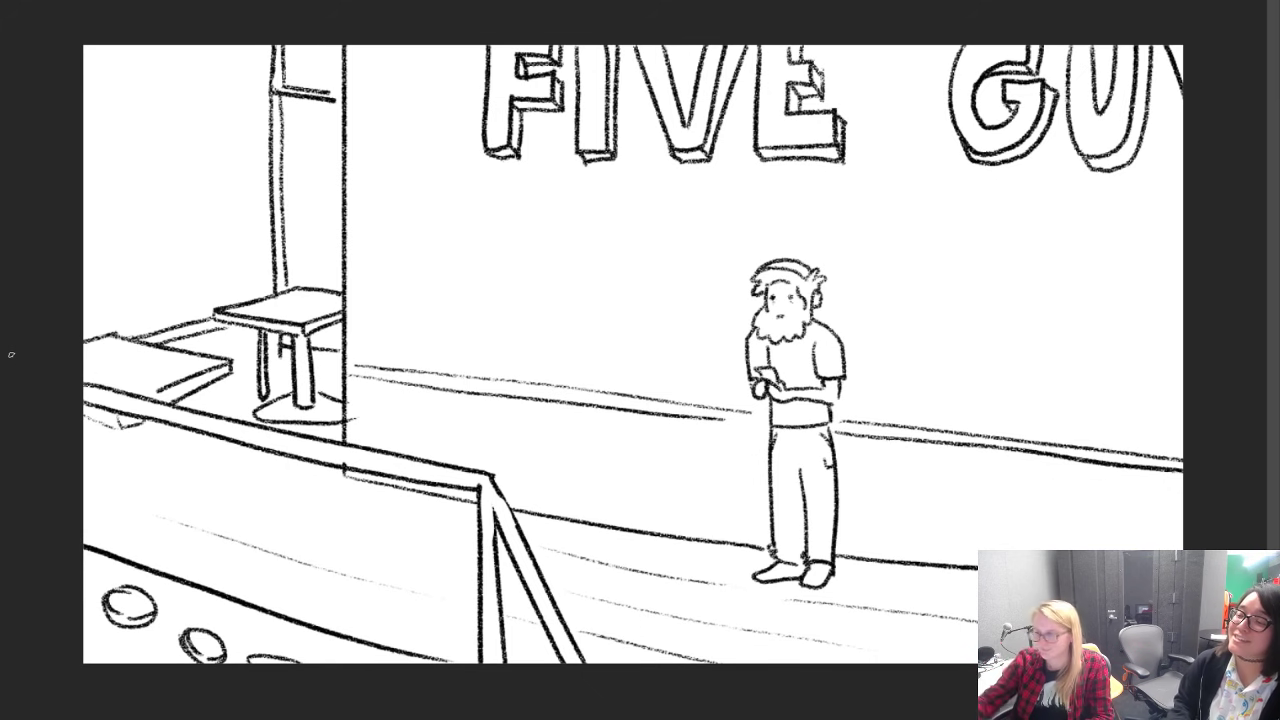
mouse_move(114, 424)
mouse_down()
mouse_move(106, 526)
mouse_move(149, 516)
mouse_move(92, 523)
mouse_up()
key(ctrl+z)
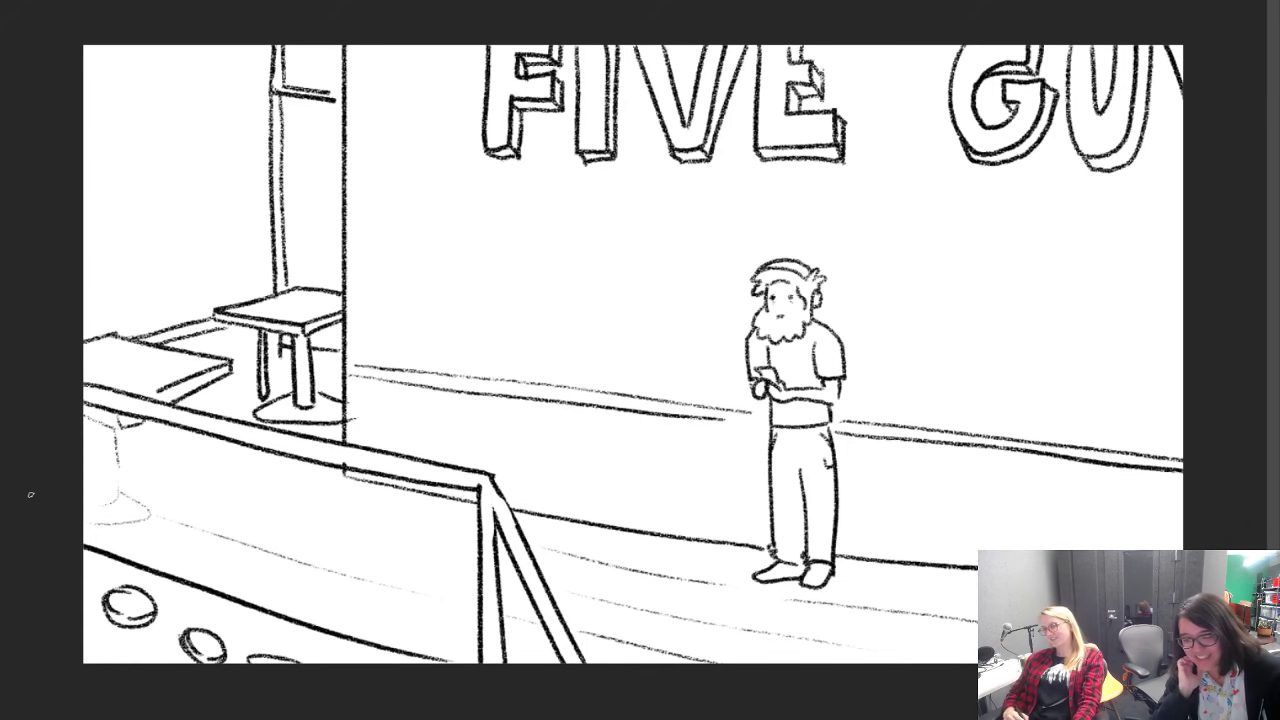
Step: Cap the wall rail's end around the wall corner and draw a baseboard line just above the floor line
drag(332, 371, 390, 366)
key(e)
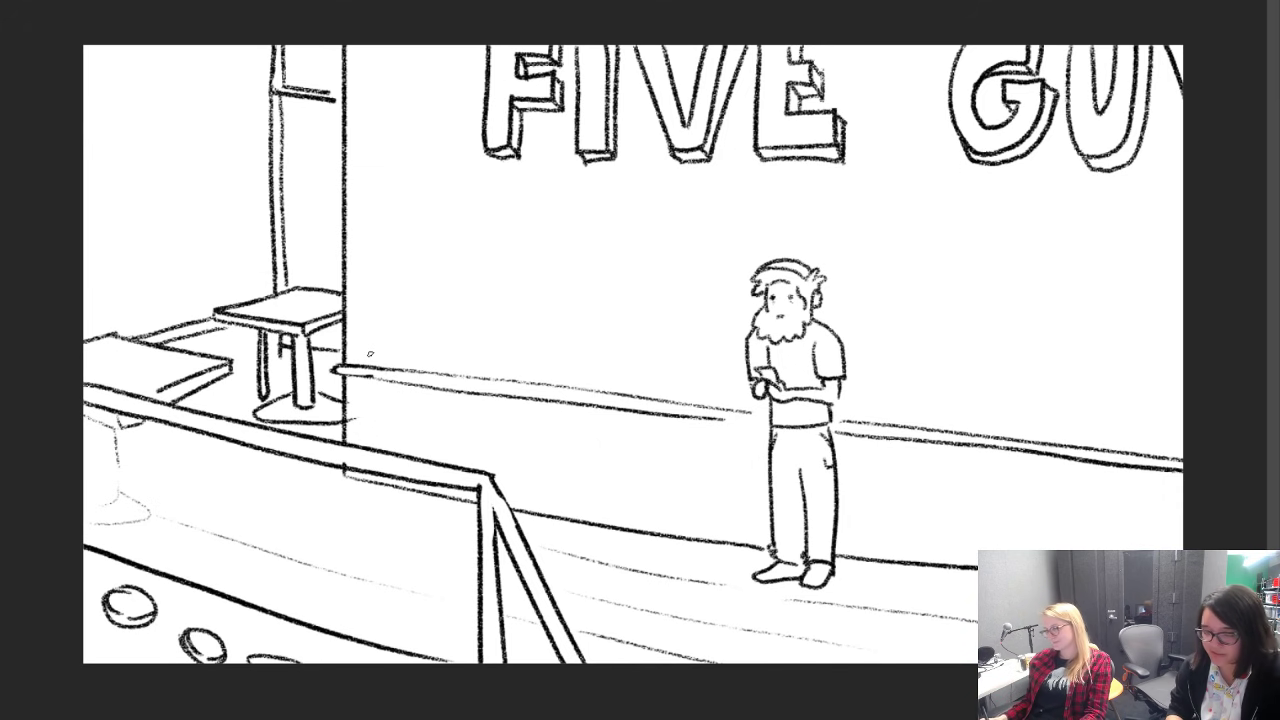
drag(500, 500, 980, 558)
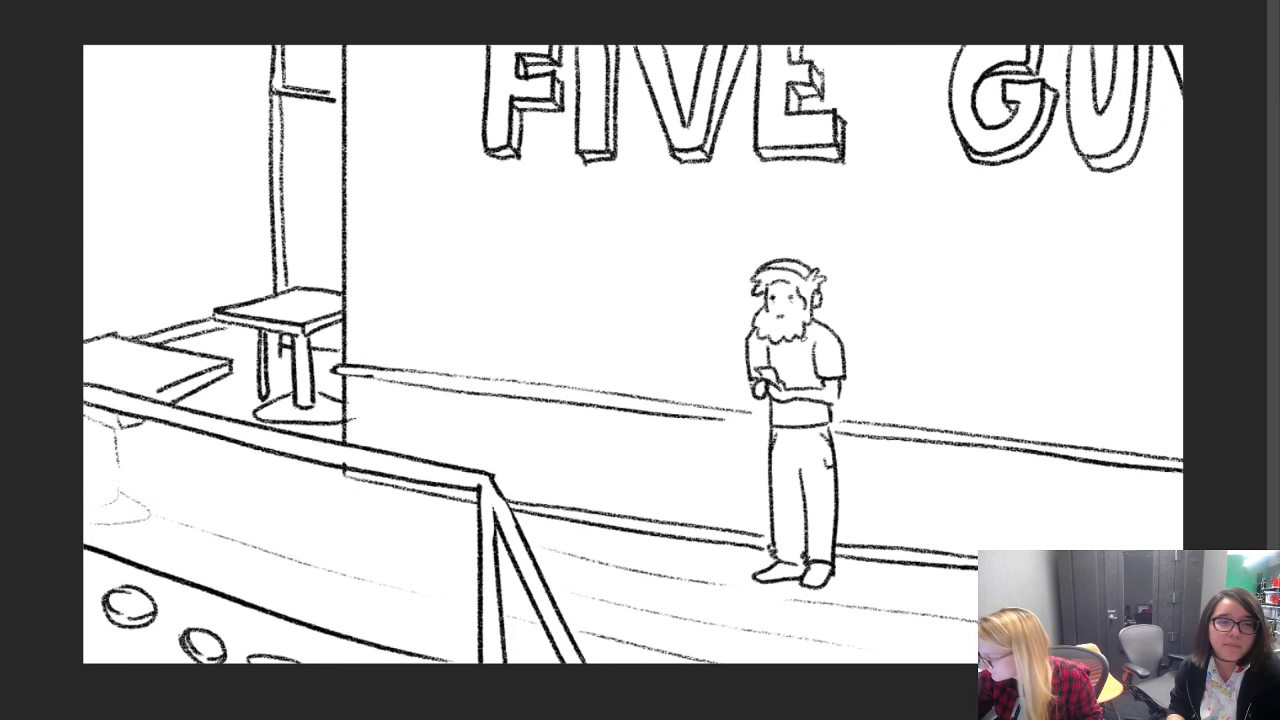
Step: Select the area around the man, apply a Motion Blur with a distance of 5 pixels, and deselect
mouse_move(745, 583)
mouse_down()
mouse_move(842, 589)
mouse_move(852, 475)
mouse_move(831, 429)
mouse_move(855, 405)
mouse_move(862, 308)
mouse_move(782, 229)
mouse_move(703, 299)
mouse_move(735, 397)
mouse_move(756, 409)
mouse_move(772, 552)
mouse_move(745, 586)
mouse_up()
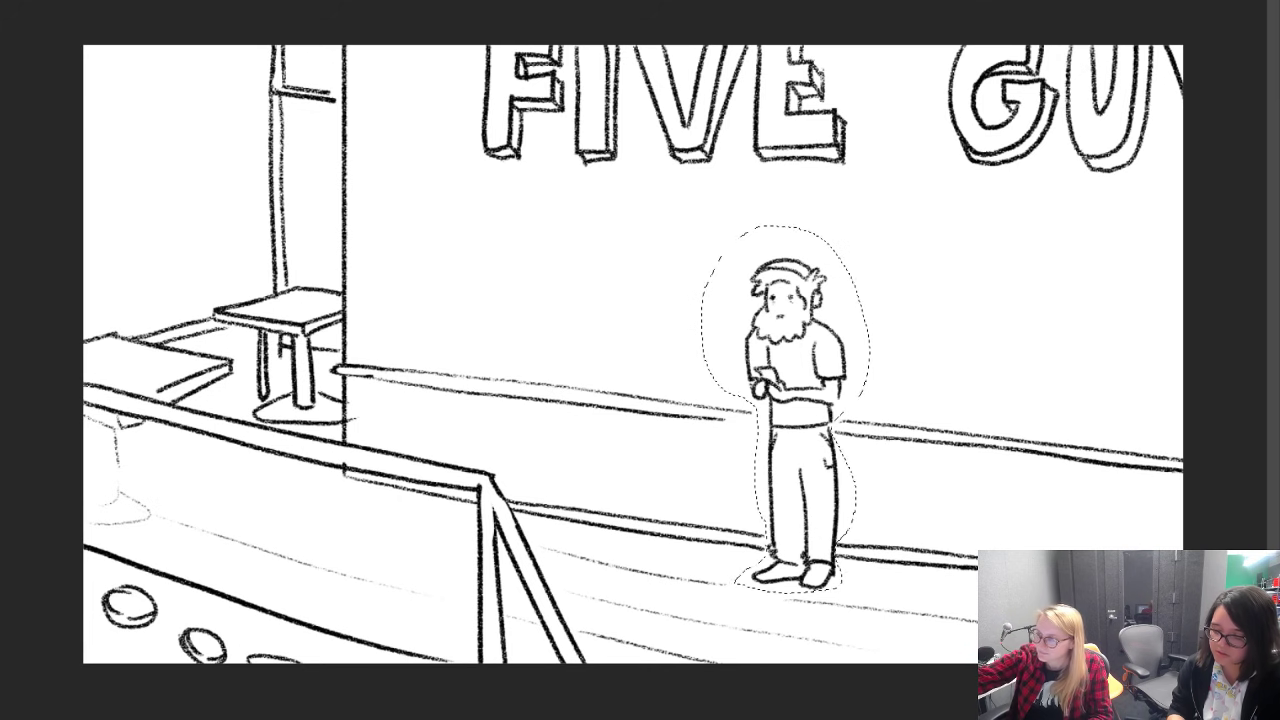
click(356, 1)
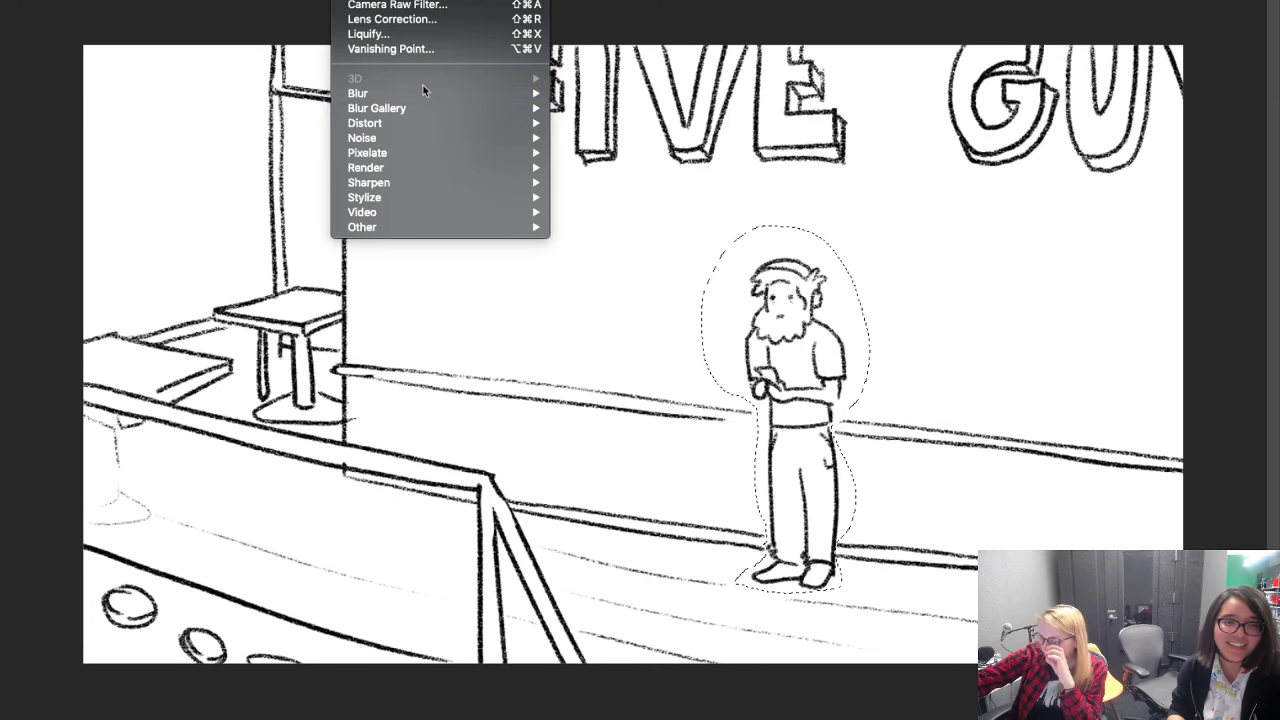
mouse_move(502, 91)
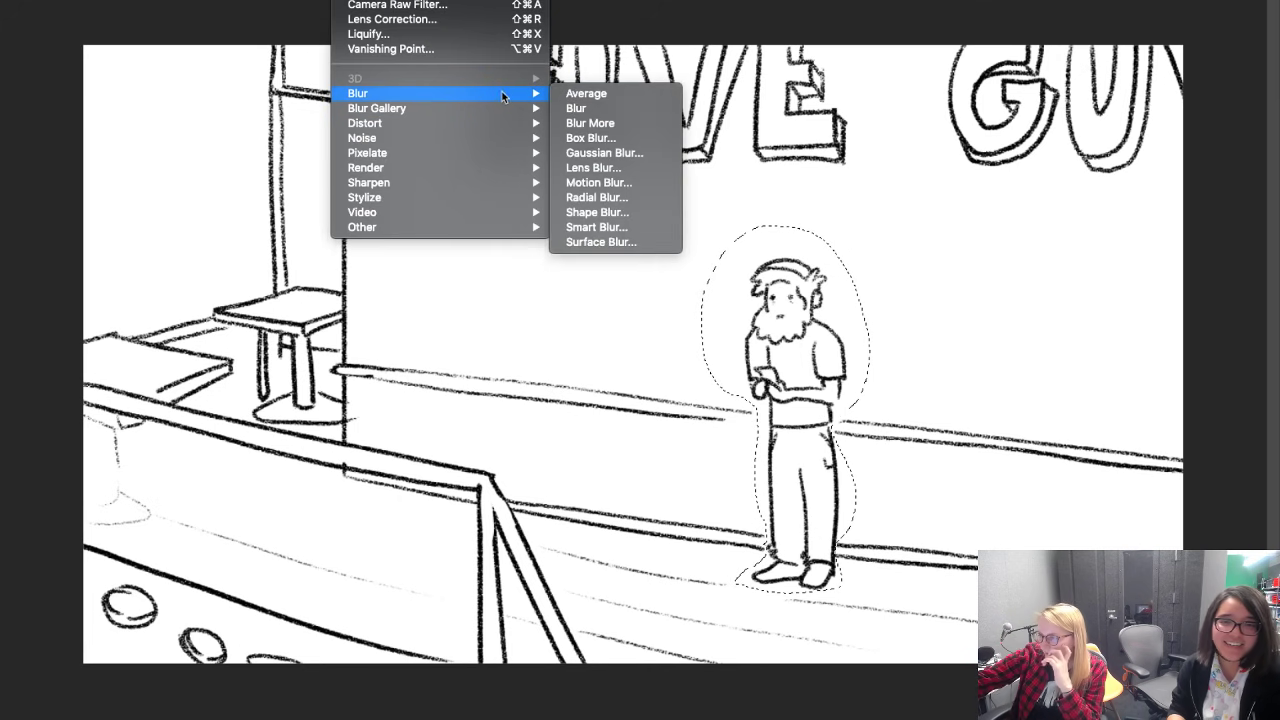
click(623, 182)
drag(726, 90, 343, 205)
drag(248, 484, 227, 487)
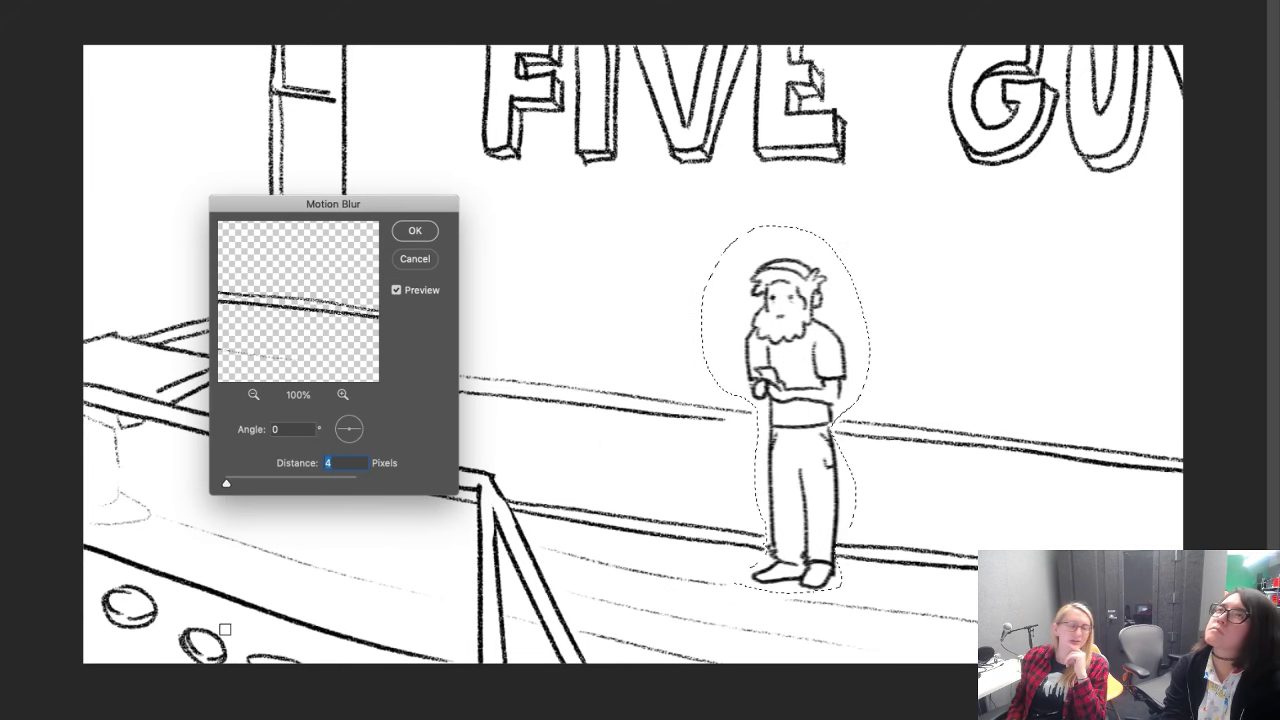
drag(227, 486, 229, 486)
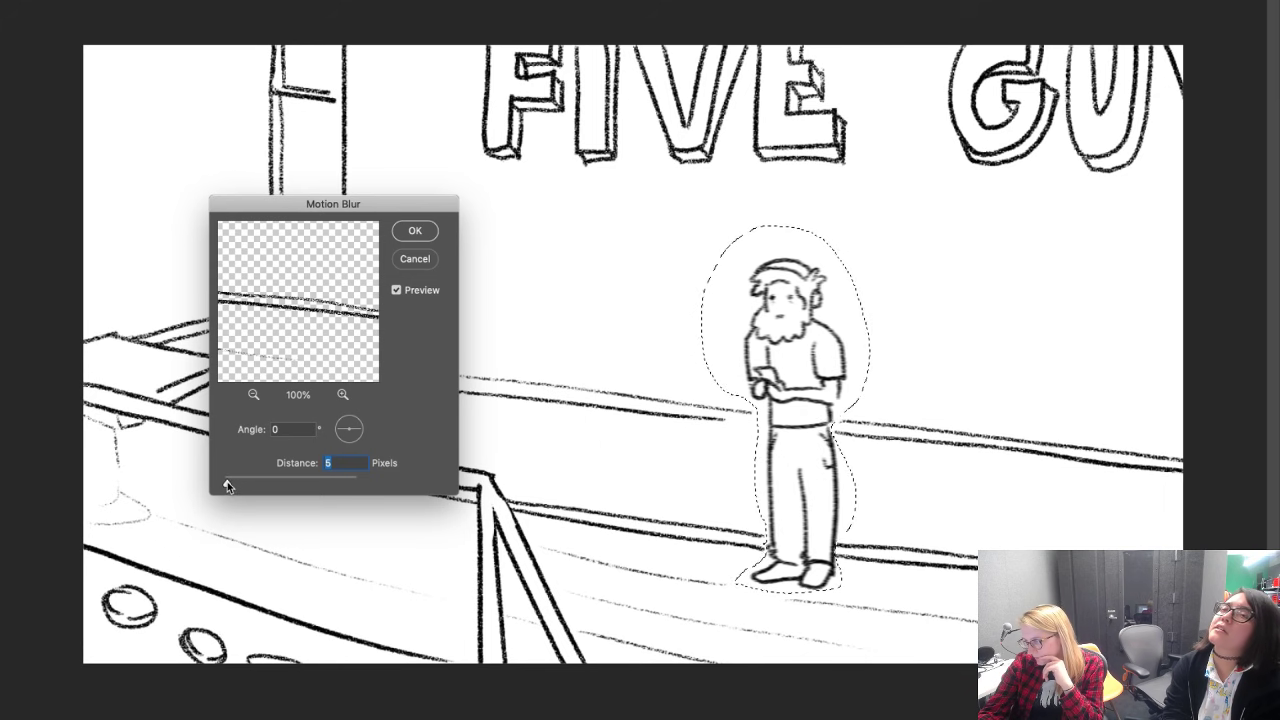
click(415, 231)
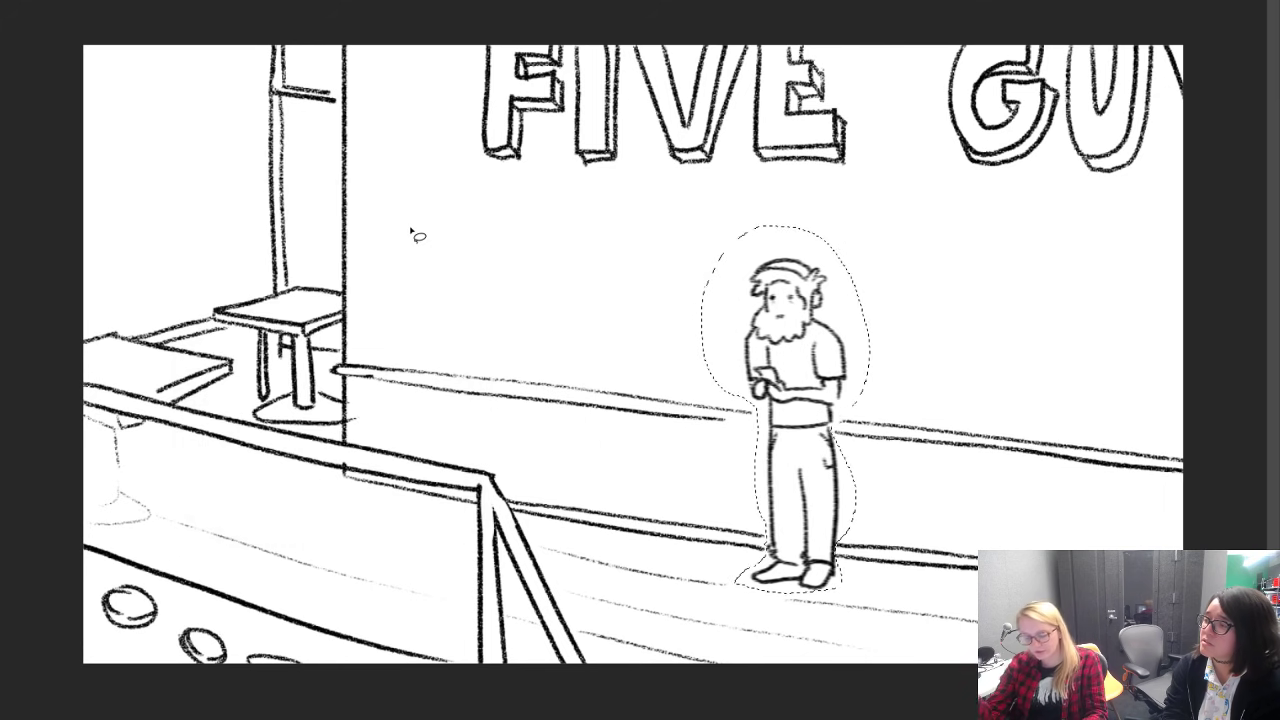
key(ctrl+d)
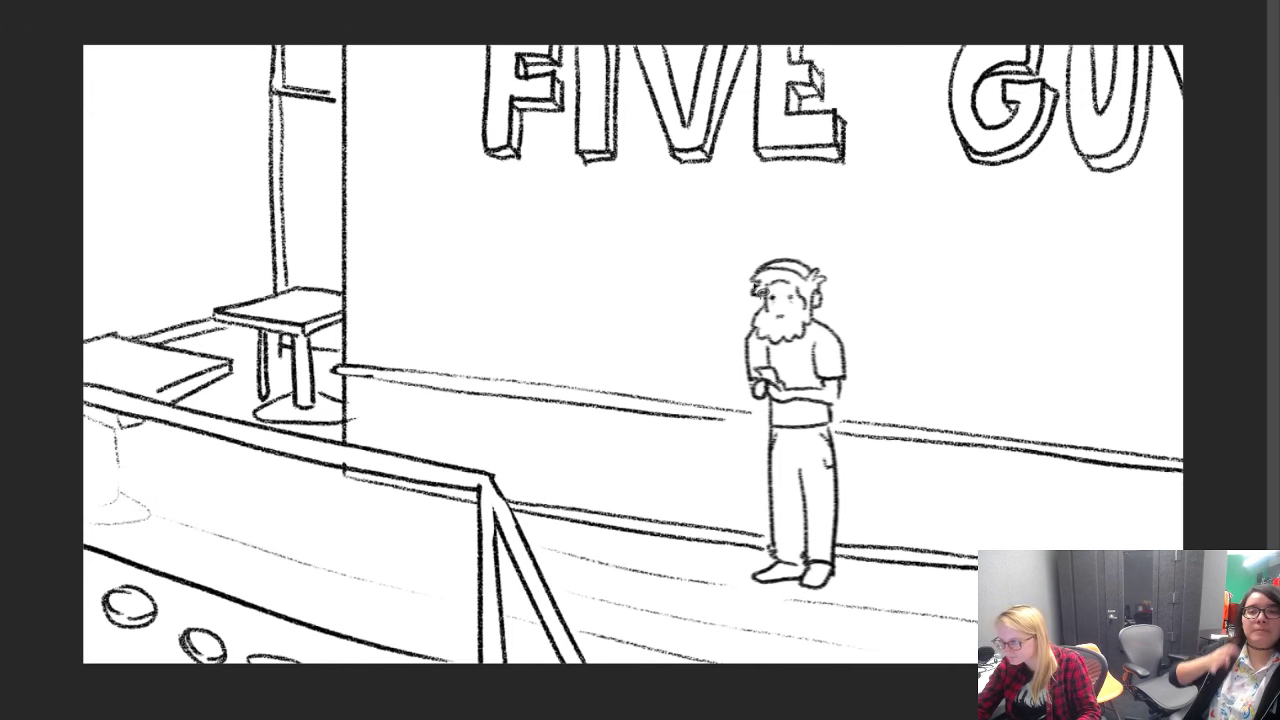
Step: Draw small paired shake marks beside the man's shoulders, the back of his head and his legs
drag(735, 338, 731, 346)
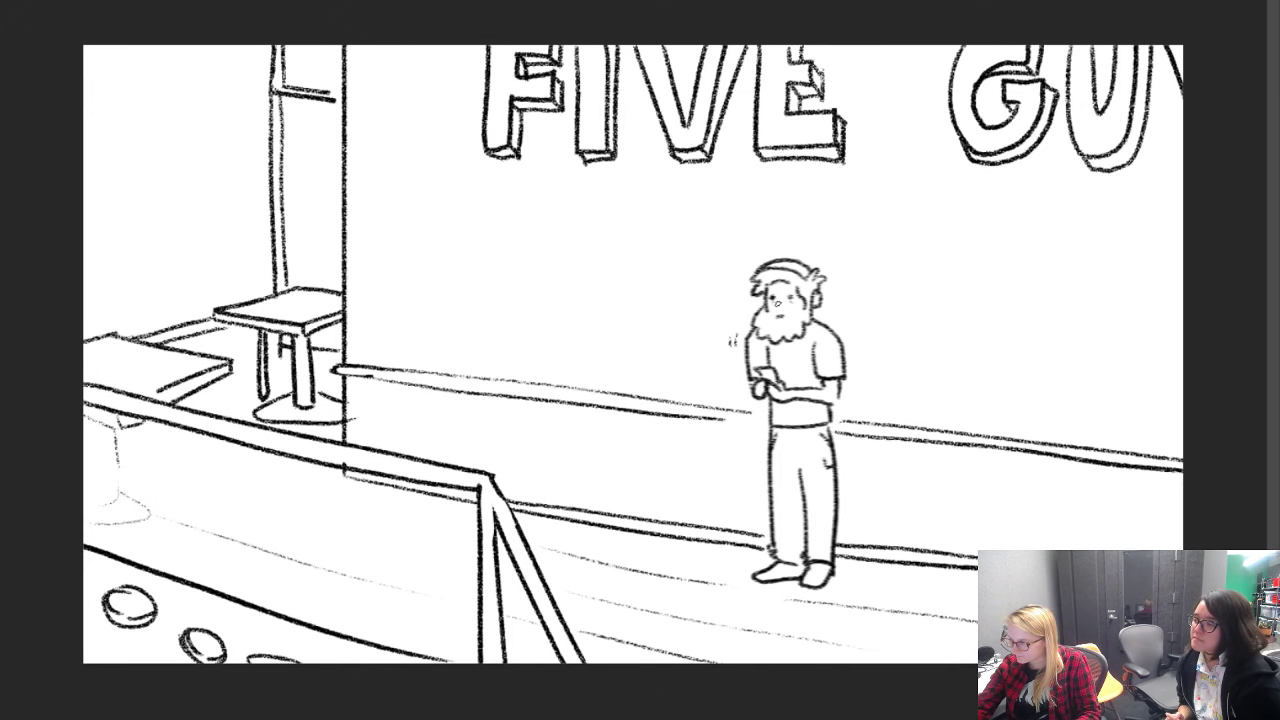
drag(850, 340, 856, 356)
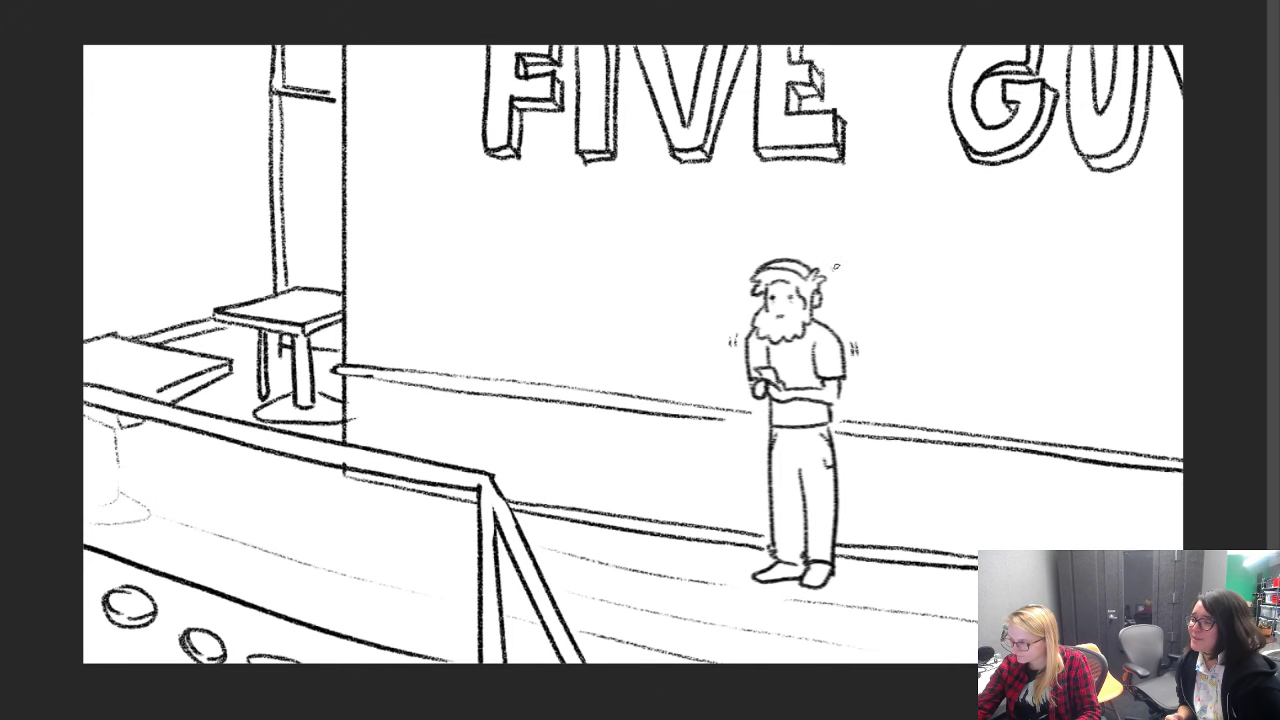
drag(755, 462, 759, 477)
drag(847, 491, 852, 503)
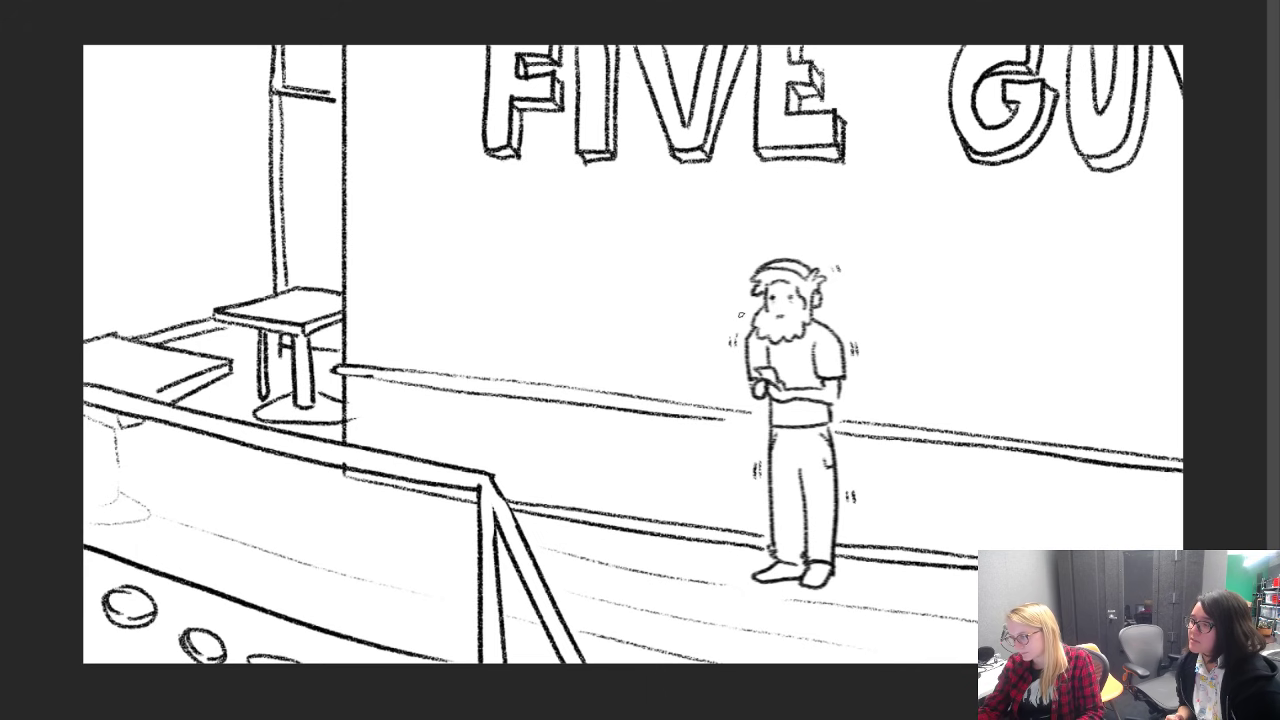
Step: Draw a small breath puff beside the man's face and add more shake marks around his head, lower legs and feet
mouse_move(724, 310)
mouse_down()
mouse_move(716, 322)
mouse_move(746, 316)
mouse_move(716, 326)
mouse_move(731, 328)
mouse_up()
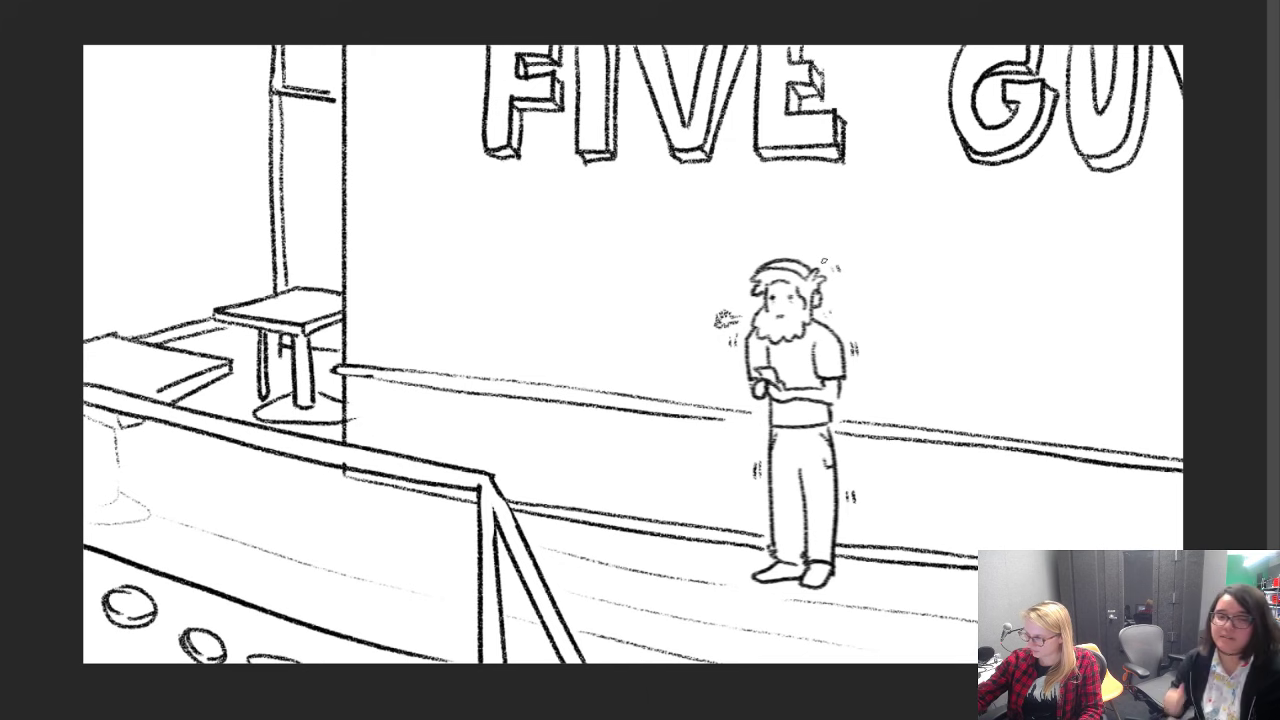
drag(756, 263, 745, 267)
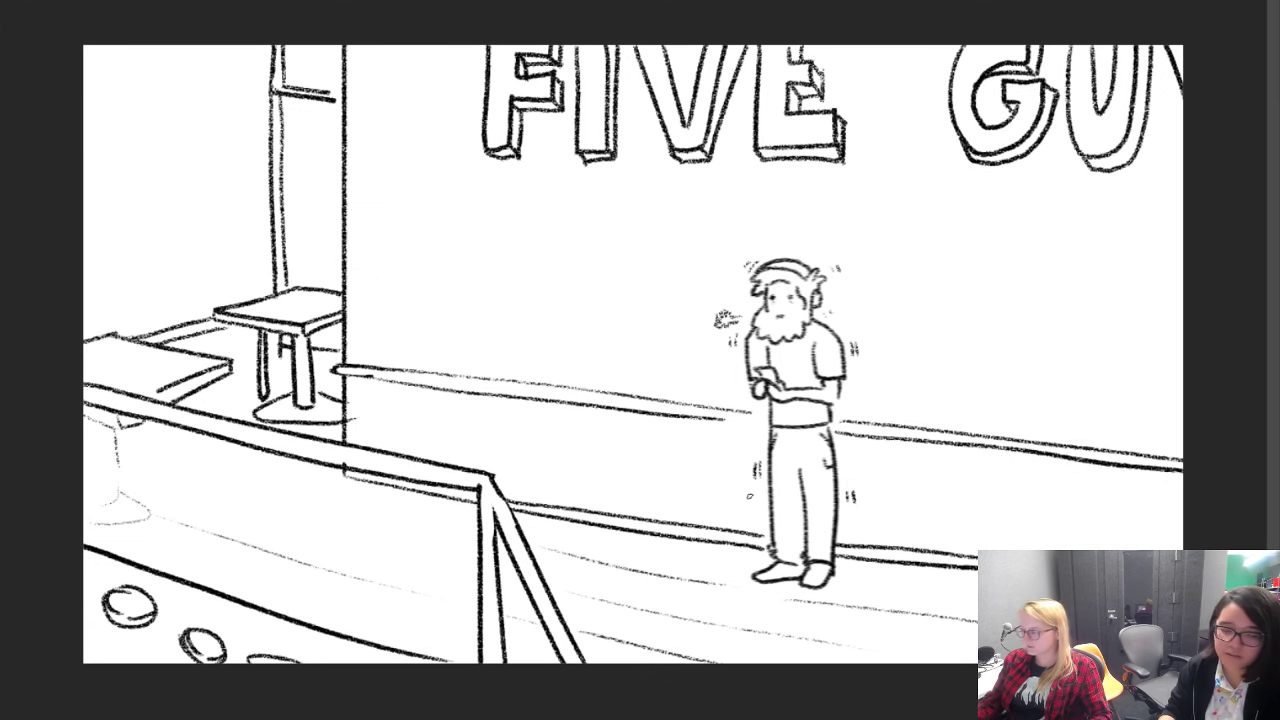
drag(842, 529, 841, 536)
drag(849, 528, 841, 581)
drag(850, 572, 847, 582)
drag(754, 560, 745, 566)
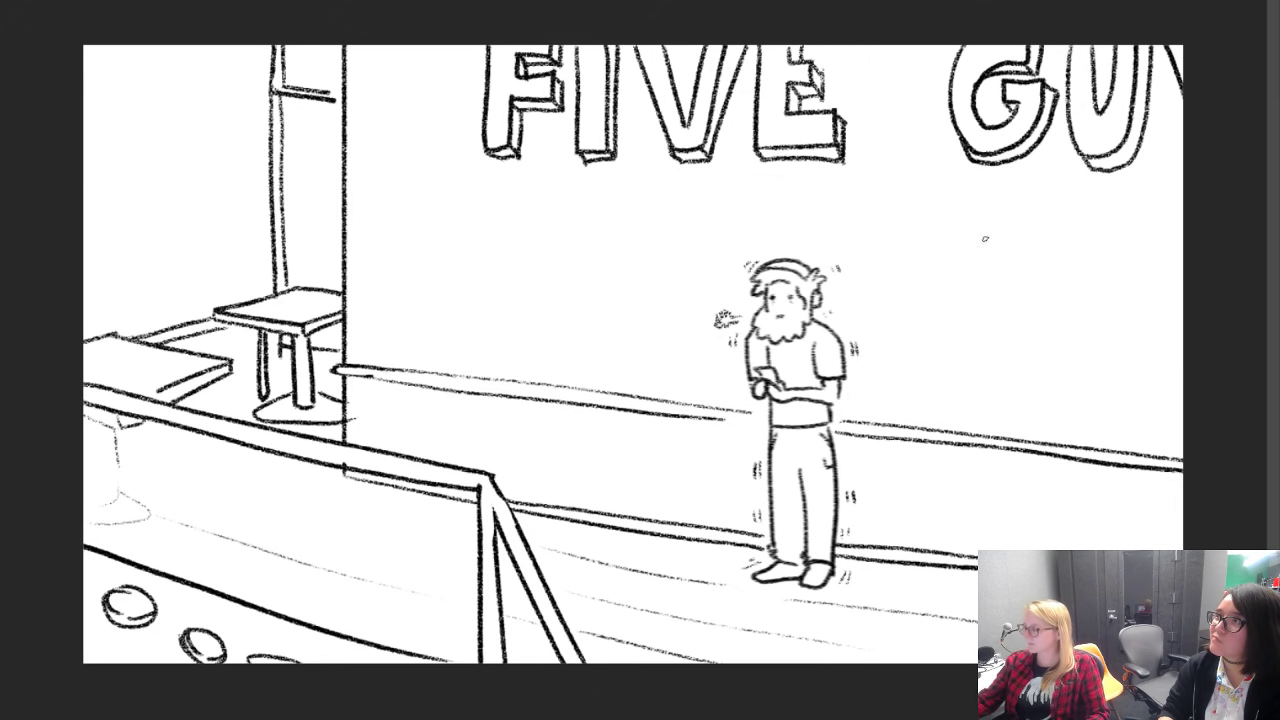
Step: Try a cat-like face with slit eyes, pointed ears and a nose on the blank wall, then lasso and remove it
mouse_move(960, 248)
mouse_down()
mouse_move(956, 283)
mouse_move(1034, 274)
mouse_move(948, 272)
mouse_up()
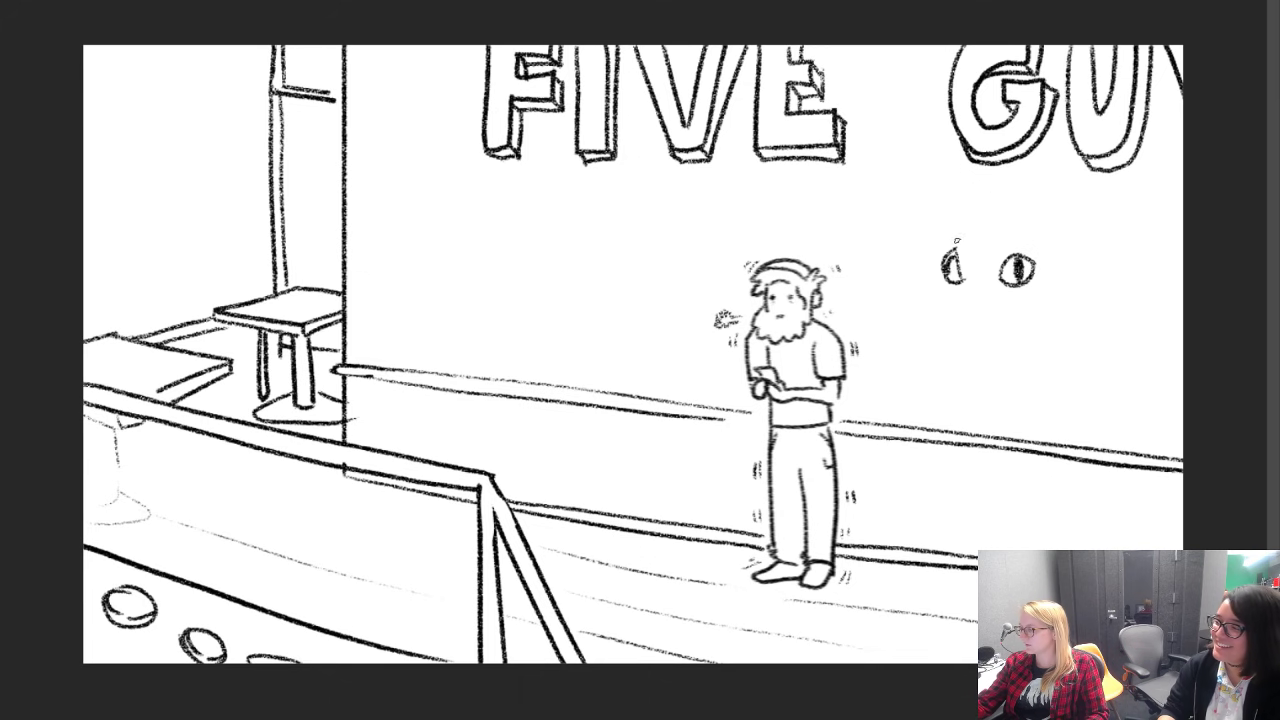
mouse_move(937, 226)
mouse_down()
mouse_move(964, 213)
mouse_move(1023, 240)
mouse_up()
mouse_move(956, 292)
mouse_down()
mouse_move(944, 318)
mouse_move(970, 322)
mouse_move(952, 345)
mouse_move(1050, 328)
mouse_move(903, 194)
mouse_move(928, 346)
mouse_up()
key(l)
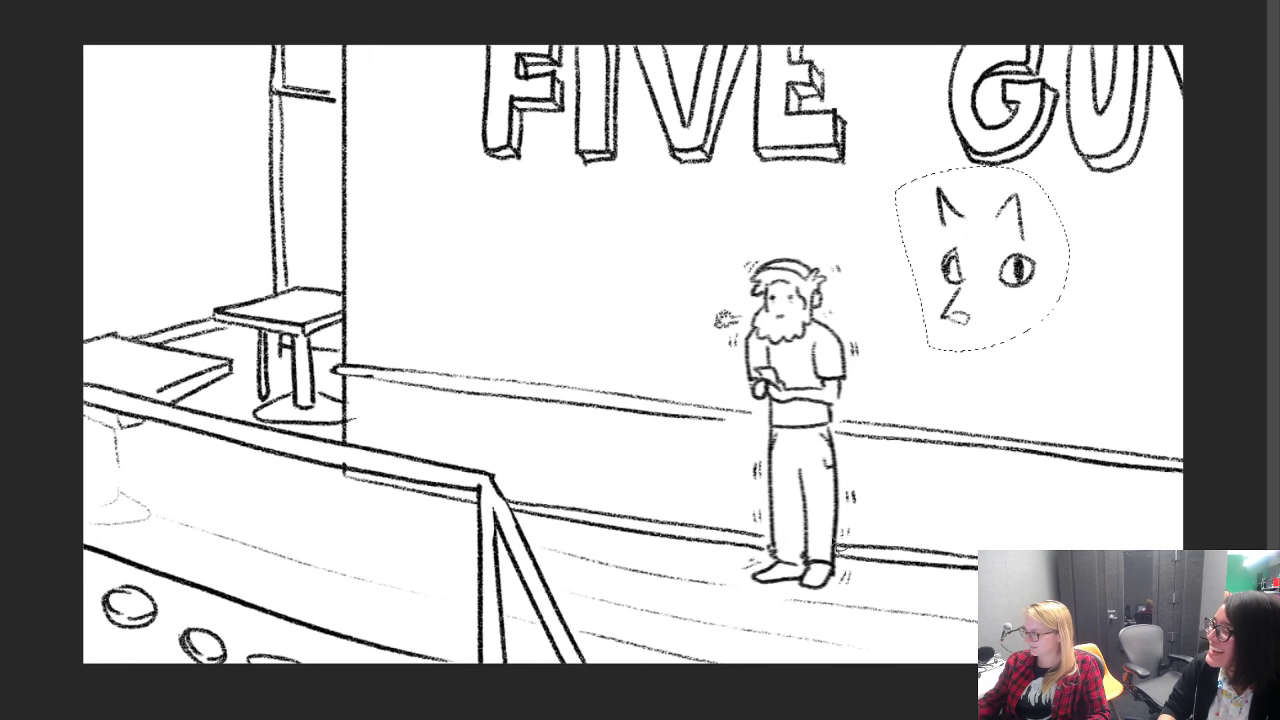
key(ctrl+x)
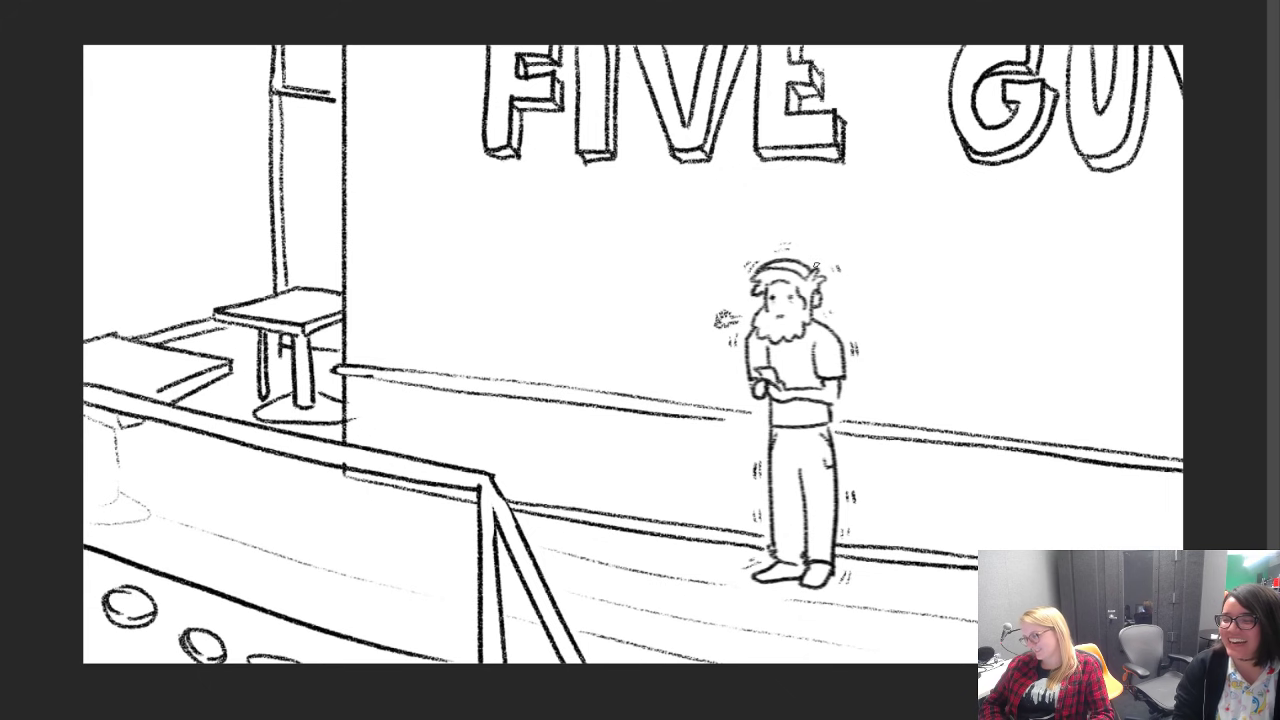
Step: Draw wavy steam-like lines rising from the round shapes in the foreground
mouse_move(204, 620)
mouse_down()
mouse_move(206, 528)
mouse_move(186, 490)
mouse_up()
mouse_move(120, 516)
mouse_down()
mouse_move(123, 558)
mouse_move(138, 446)
mouse_up()
drag(302, 658, 296, 566)
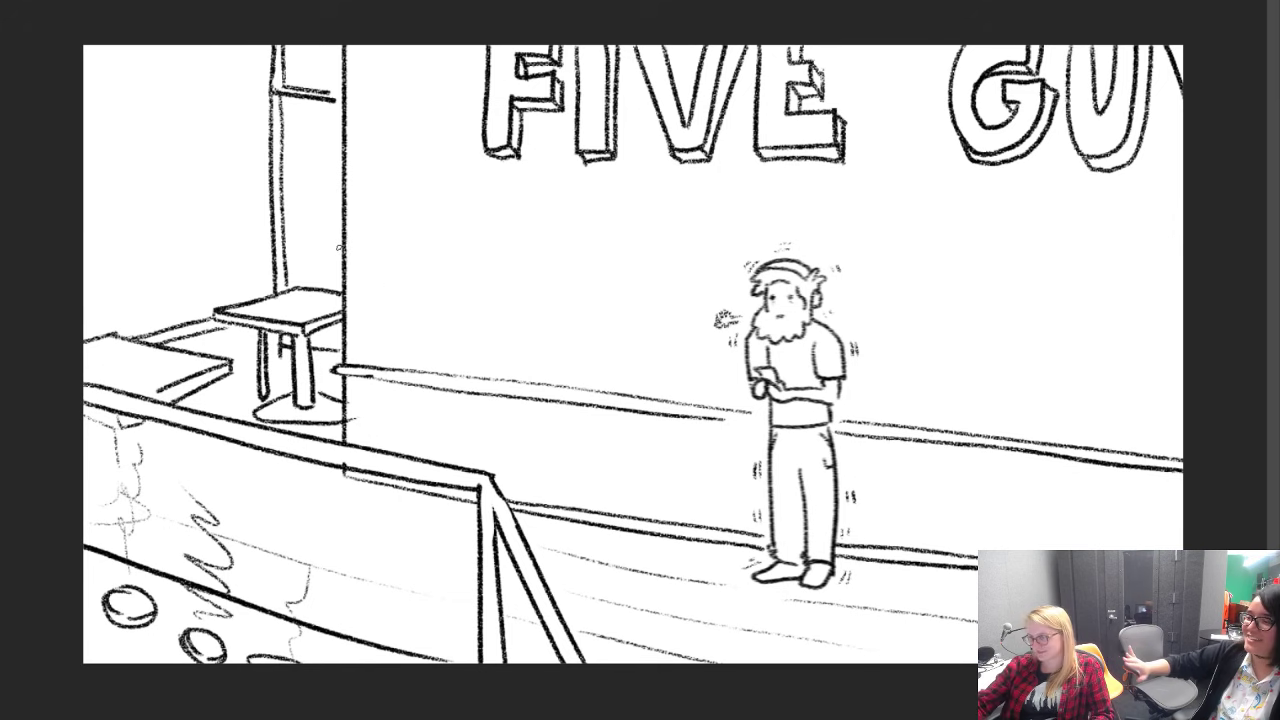
Step: Draw a cat-eared face with slit eyes peeking from behind the wall corner above the far table, with fingers gripping the edge
mouse_move(319, 226)
mouse_down()
mouse_move(324, 273)
mouse_move(341, 276)
mouse_move(310, 232)
mouse_move(309, 243)
mouse_up()
mouse_move(309, 243)
mouse_down()
mouse_move(342, 241)
mouse_move(309, 218)
mouse_move(342, 204)
mouse_move(312, 247)
mouse_up()
drag(341, 211, 339, 237)
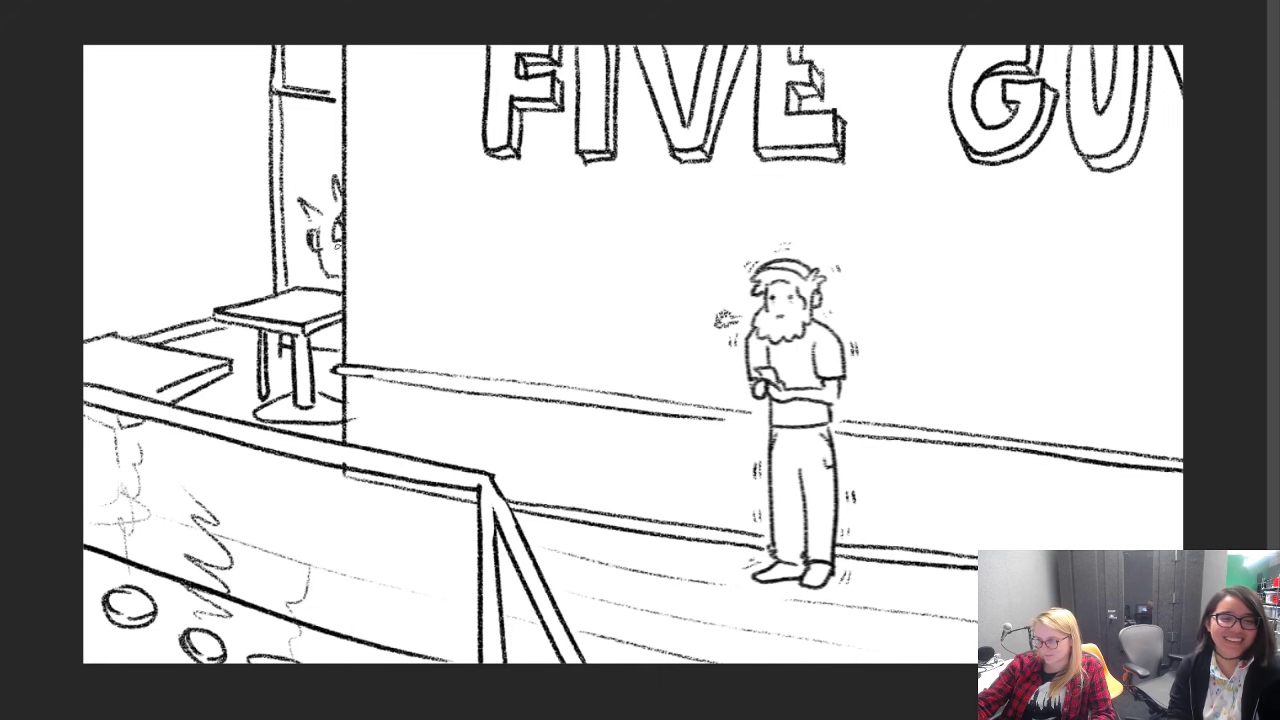
mouse_move(342, 281)
mouse_down()
mouse_move(356, 300)
mouse_move(337, 310)
mouse_move(335, 296)
mouse_up()
drag(352, 278, 340, 288)
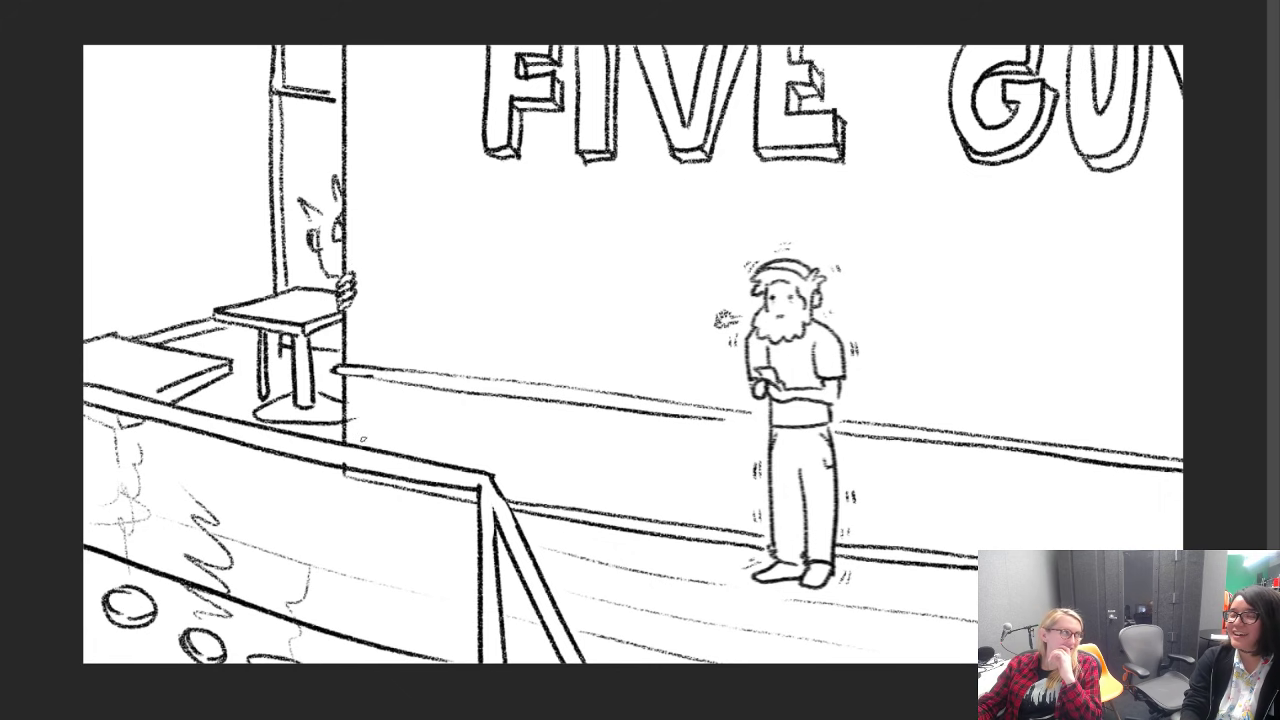
mouse_move(327, 275)
mouse_down()
mouse_move(343, 264)
mouse_move(326, 275)
mouse_up()
key(ctrl+z)
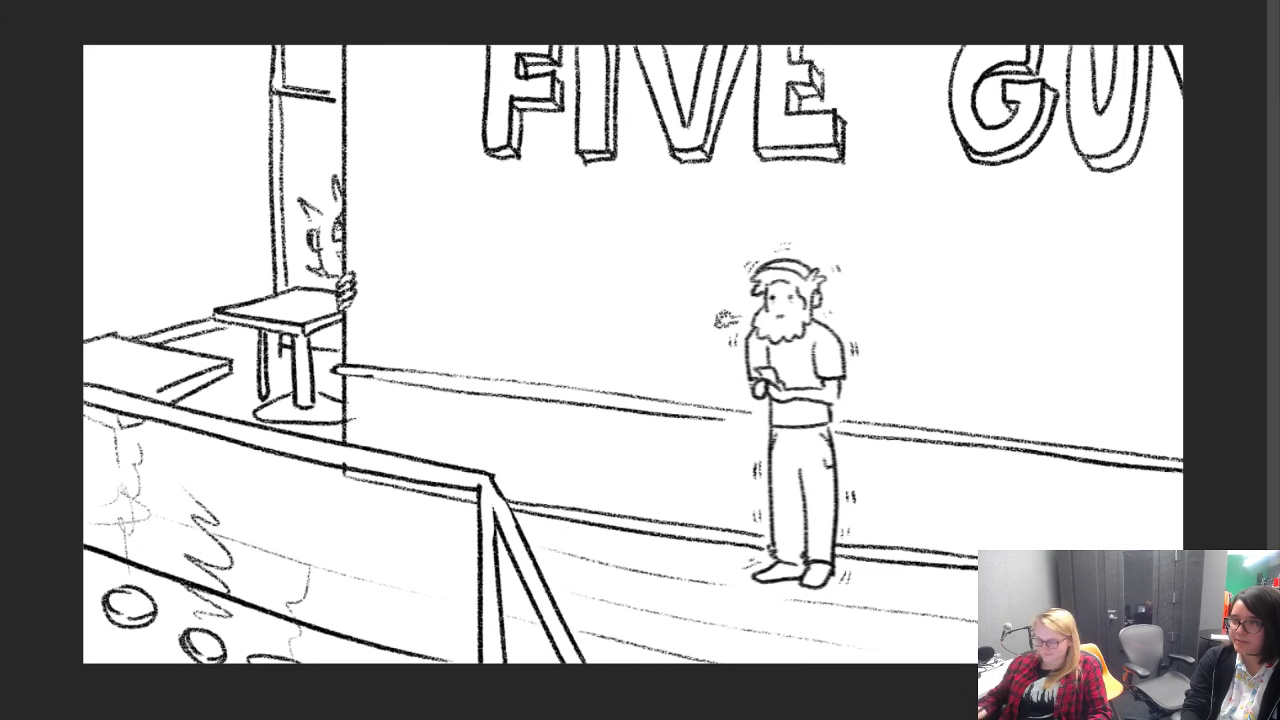
Step: Extend the wavy line nearest the railing post upward and redraw the outer contour of the sign's letter G
drag(305, 570, 300, 502)
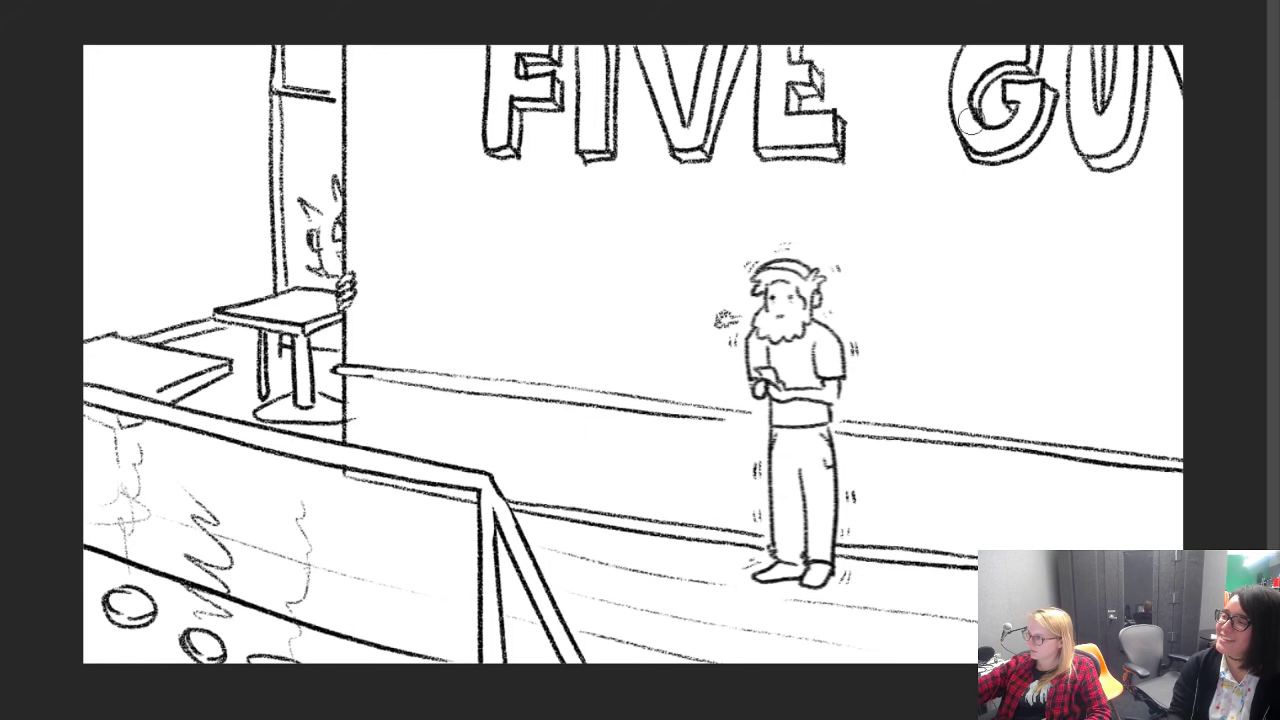
mouse_move(980, 44)
mouse_down()
mouse_move(958, 50)
mouse_move(946, 108)
mouse_move(974, 144)
mouse_move(953, 135)
mouse_move(1014, 18)
mouse_up()
key(ctrl+z)
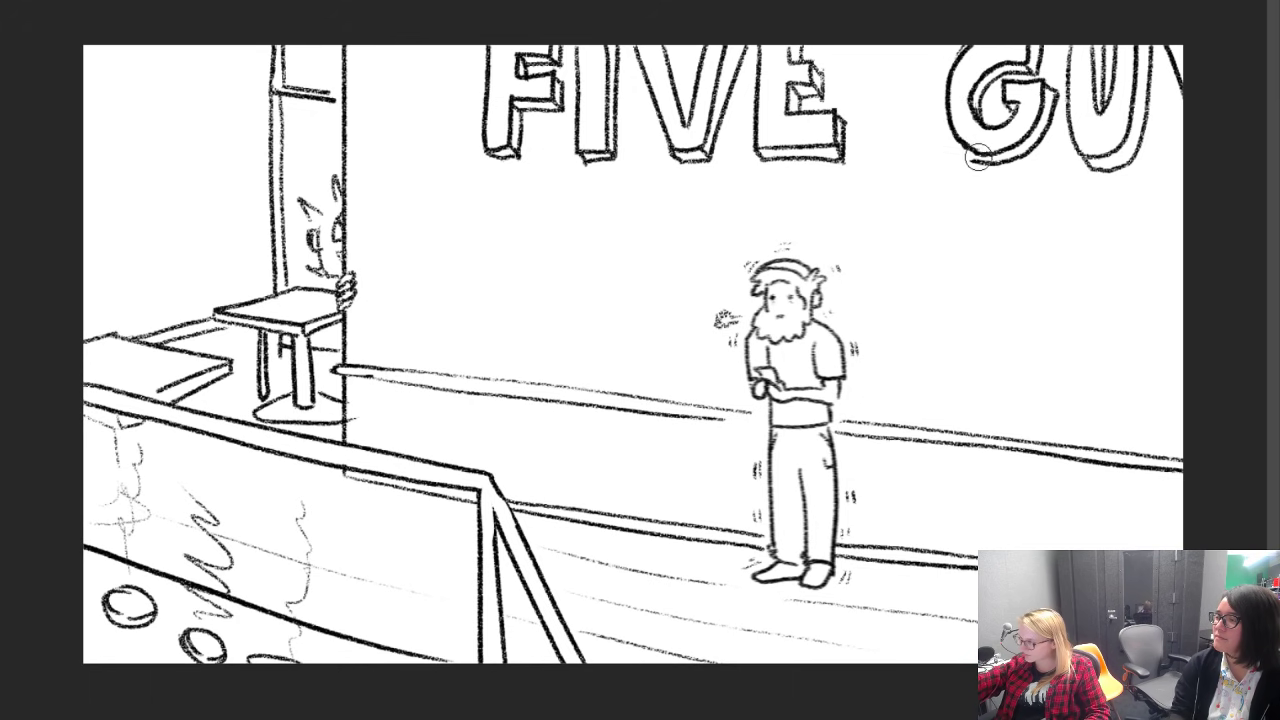
drag(981, 163, 947, 118)
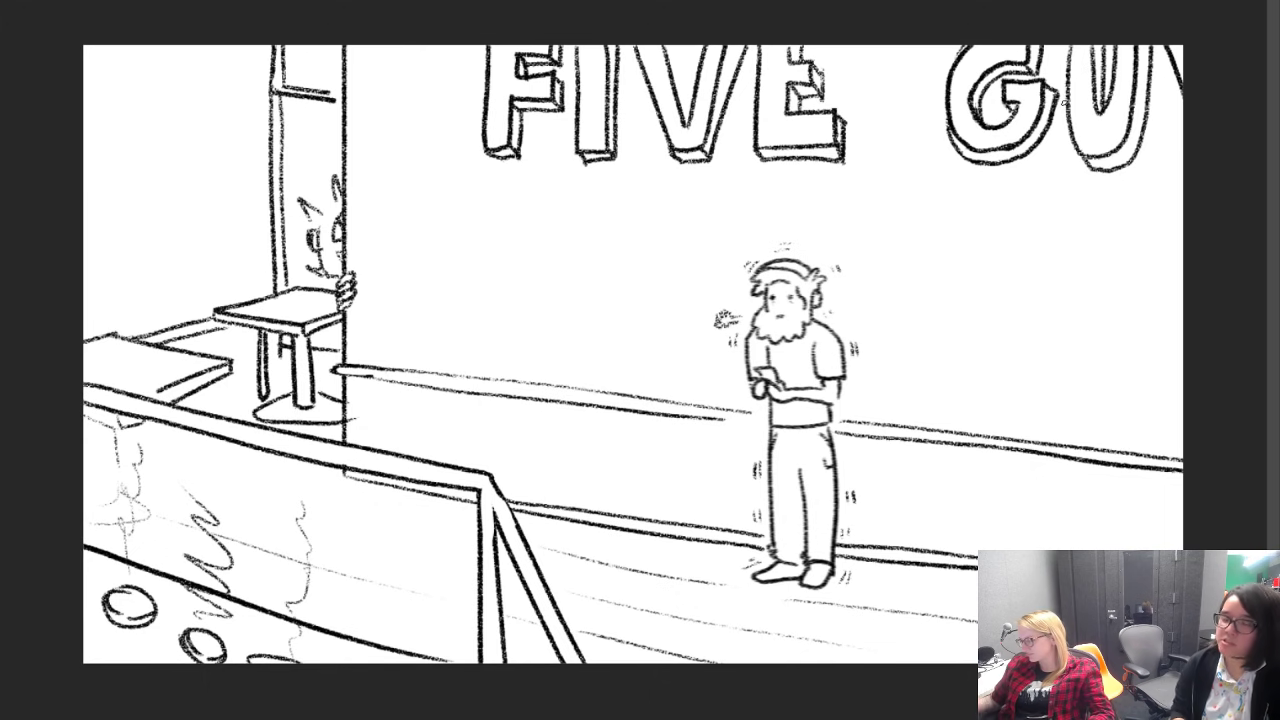
key(Right)
key(Left)
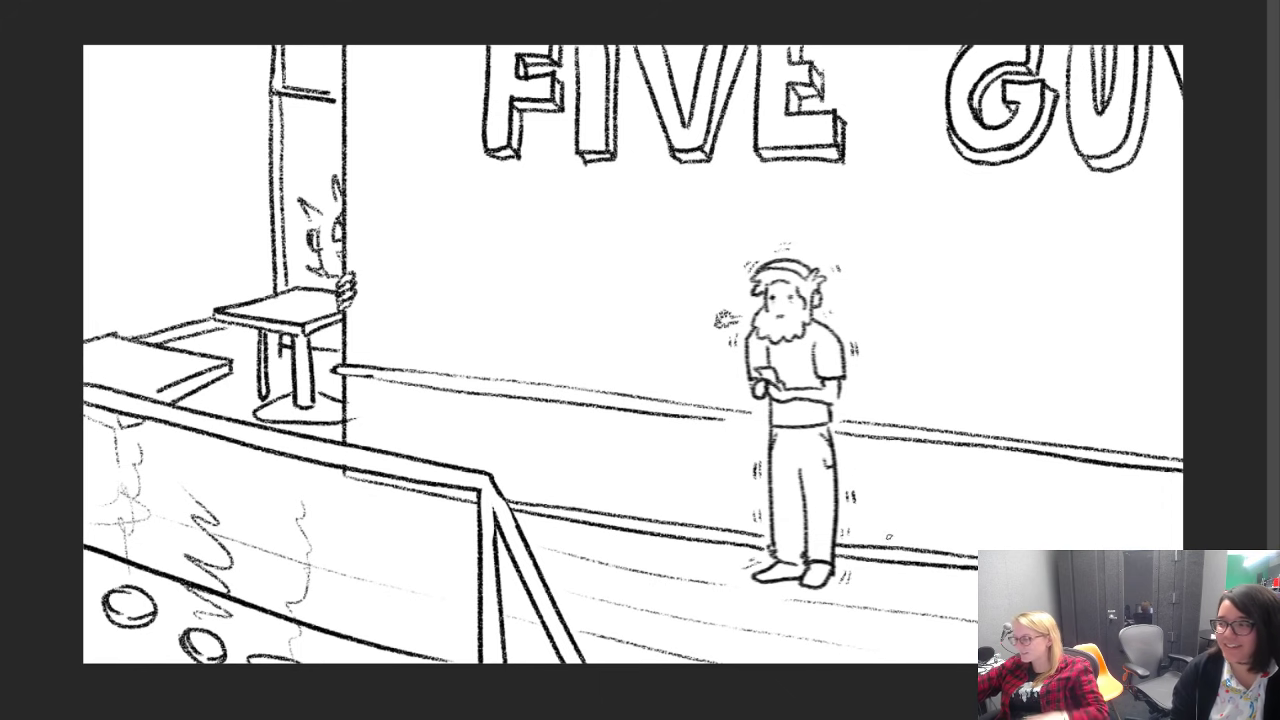
Step: Erase the uneven baseboard lines on the wall side behind the man's heels and redraw them as two clean sloping lines
key(e)
drag(852, 546, 982, 561)
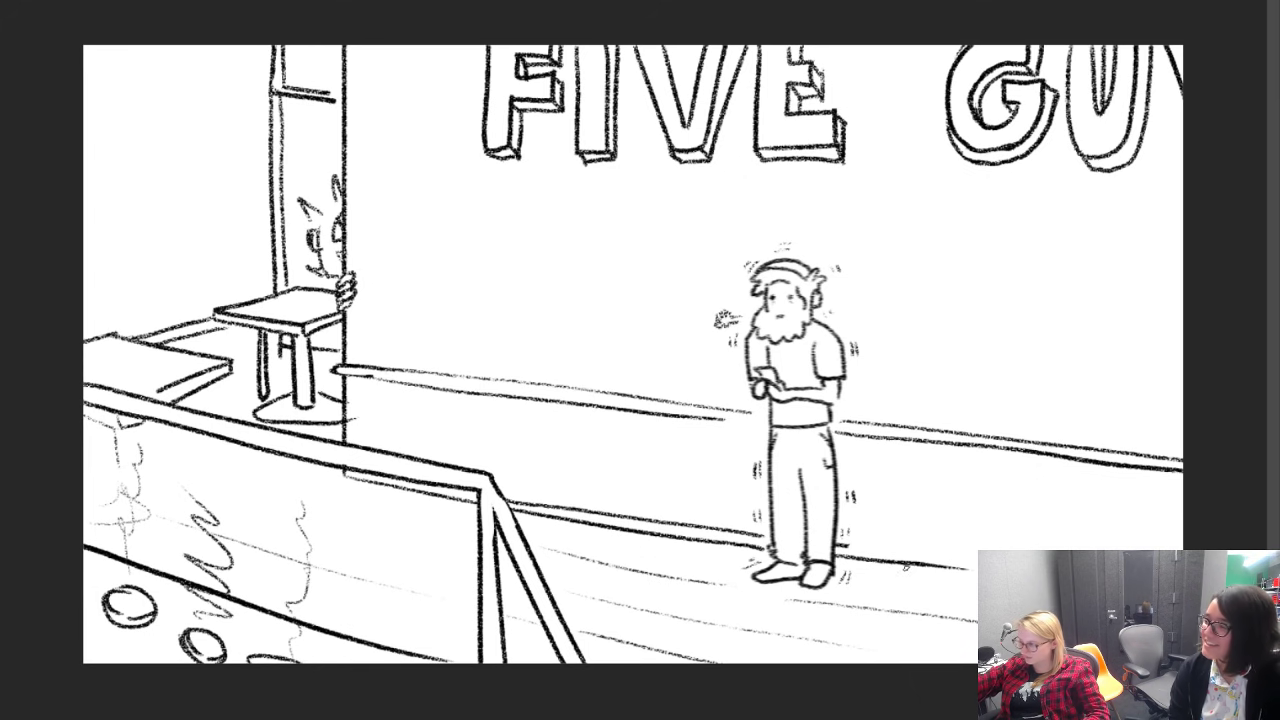
drag(896, 563, 978, 576)
mouse_move(876, 556)
mouse_down()
mouse_move(968, 566)
mouse_move(864, 563)
mouse_move(962, 570)
mouse_up()
key(ctrl+z)
drag(852, 557, 960, 572)
drag(847, 546, 978, 565)
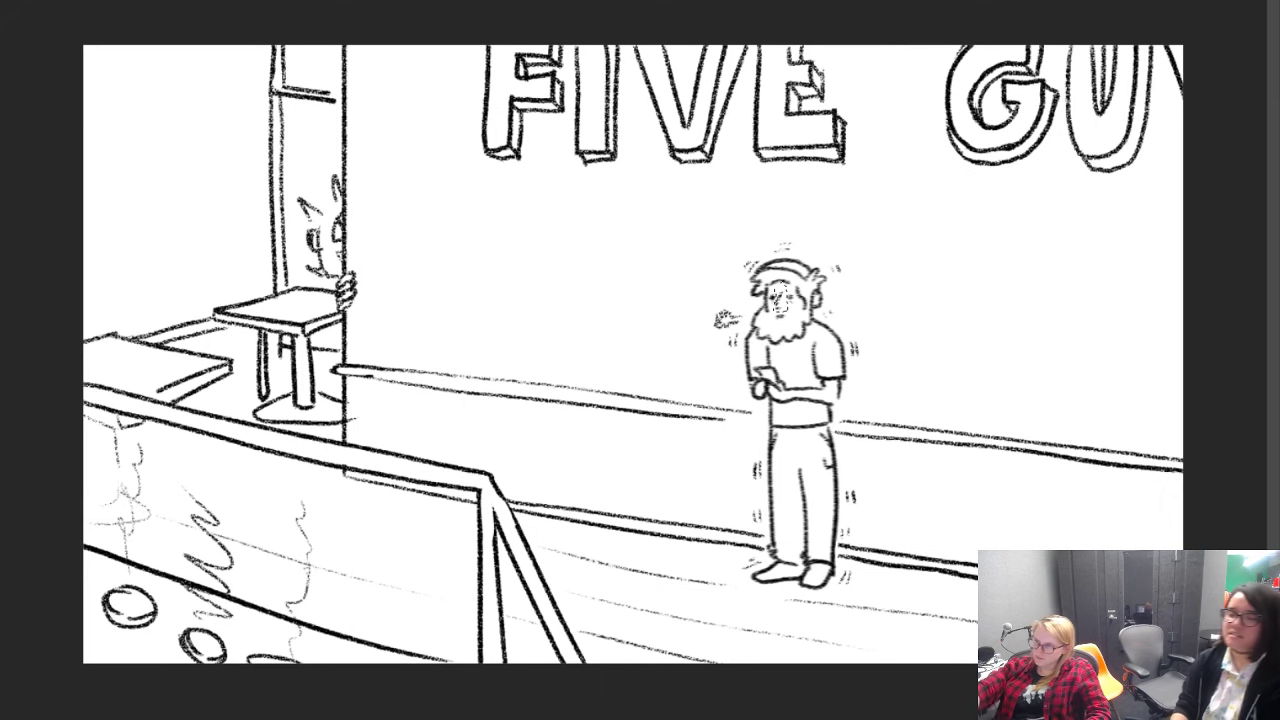
Step: Apply the last filter to the selection on the man's face, deselect, and switch to a blank canvas
click(298, 0)
click(370, 0)
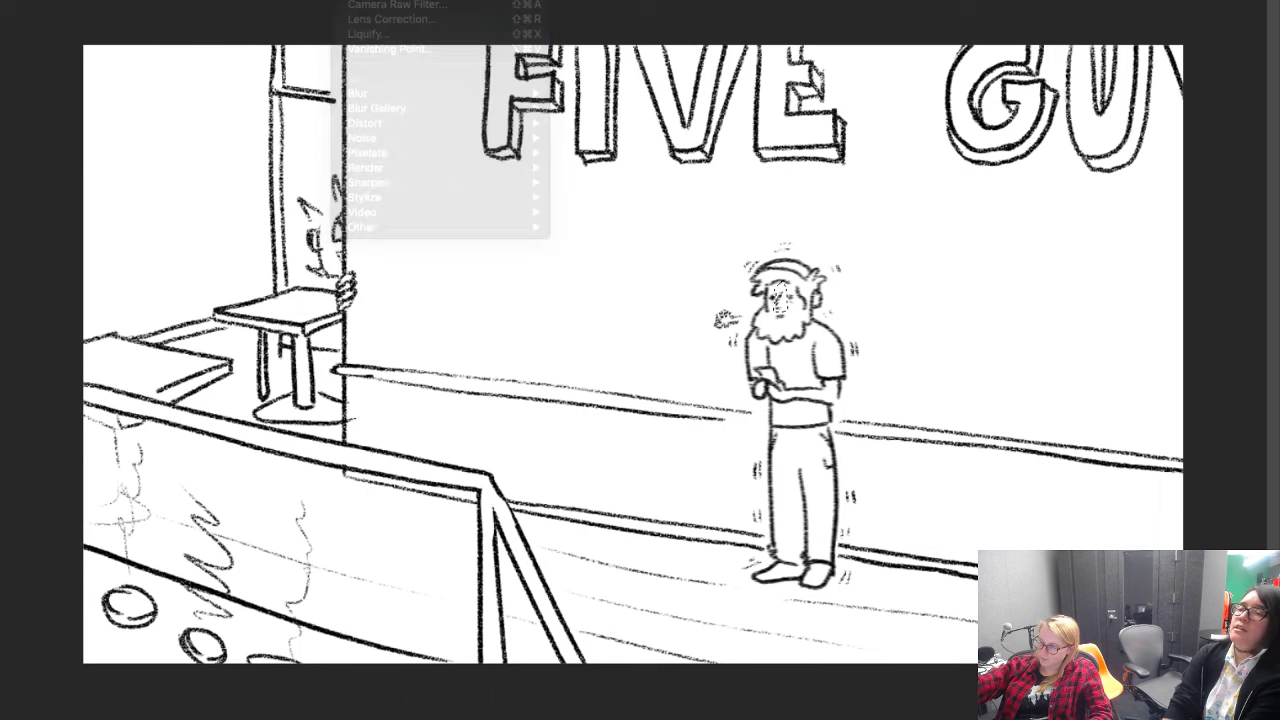
key(super+d)
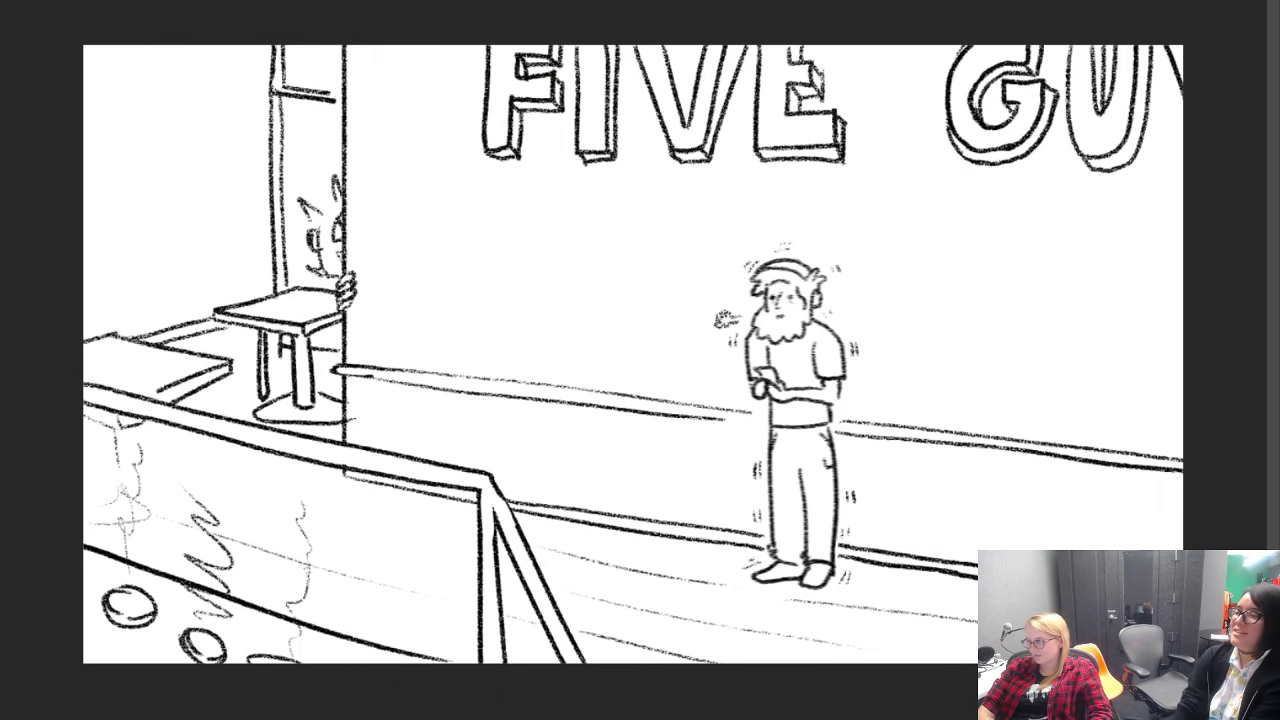
key(ctrl+Tab)
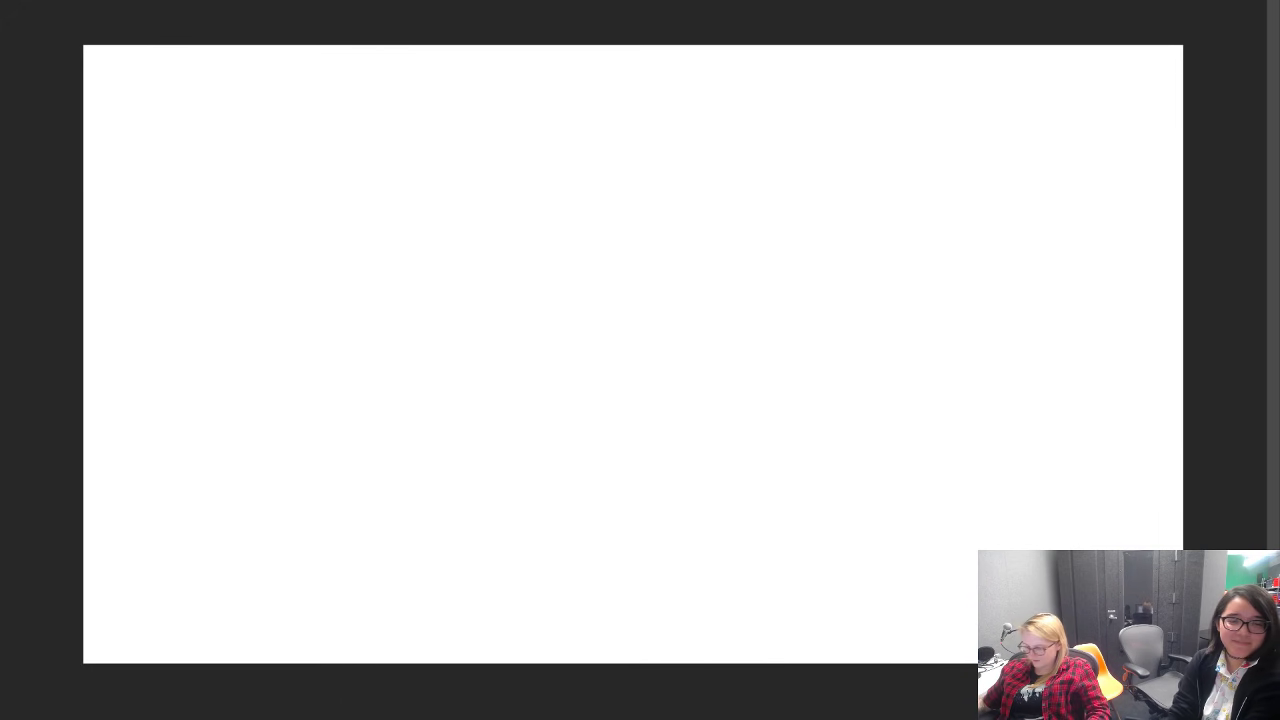
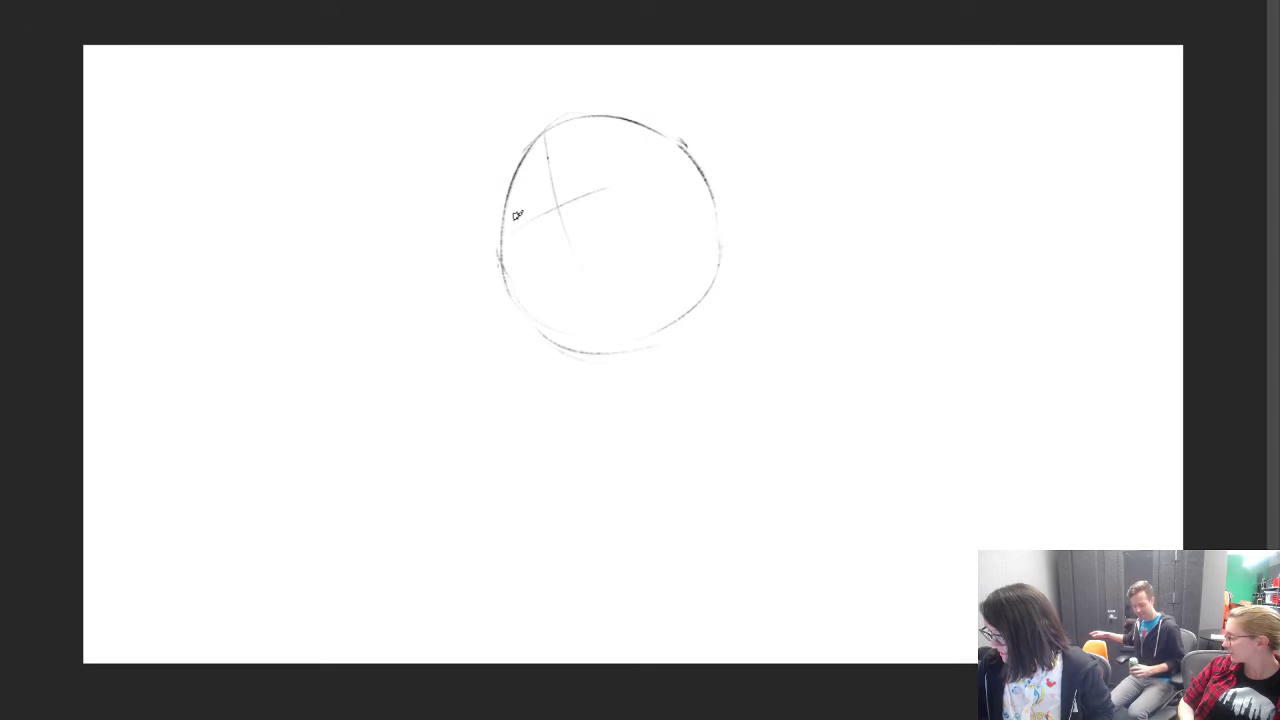
Step: Draw a curved headband with a thick lower edge across the head circle's upper part and erase the construction lines inside it
mouse_move(498, 239)
mouse_down()
mouse_move(618, 160)
mouse_move(700, 155)
mouse_up()
mouse_move(497, 237)
mouse_down()
mouse_move(489, 177)
mouse_move(570, 133)
mouse_up()
key(ctrl+z)
mouse_move(489, 184)
mouse_down()
mouse_move(574, 118)
mouse_move(716, 119)
mouse_up()
key(ctrl+z)
mouse_move(602, 113)
mouse_down()
mouse_move(698, 105)
mouse_move(703, 154)
mouse_up()
key(ctrl+z)
key(ctrl+z)
key(ctrl+z)
key(ctrl+z)
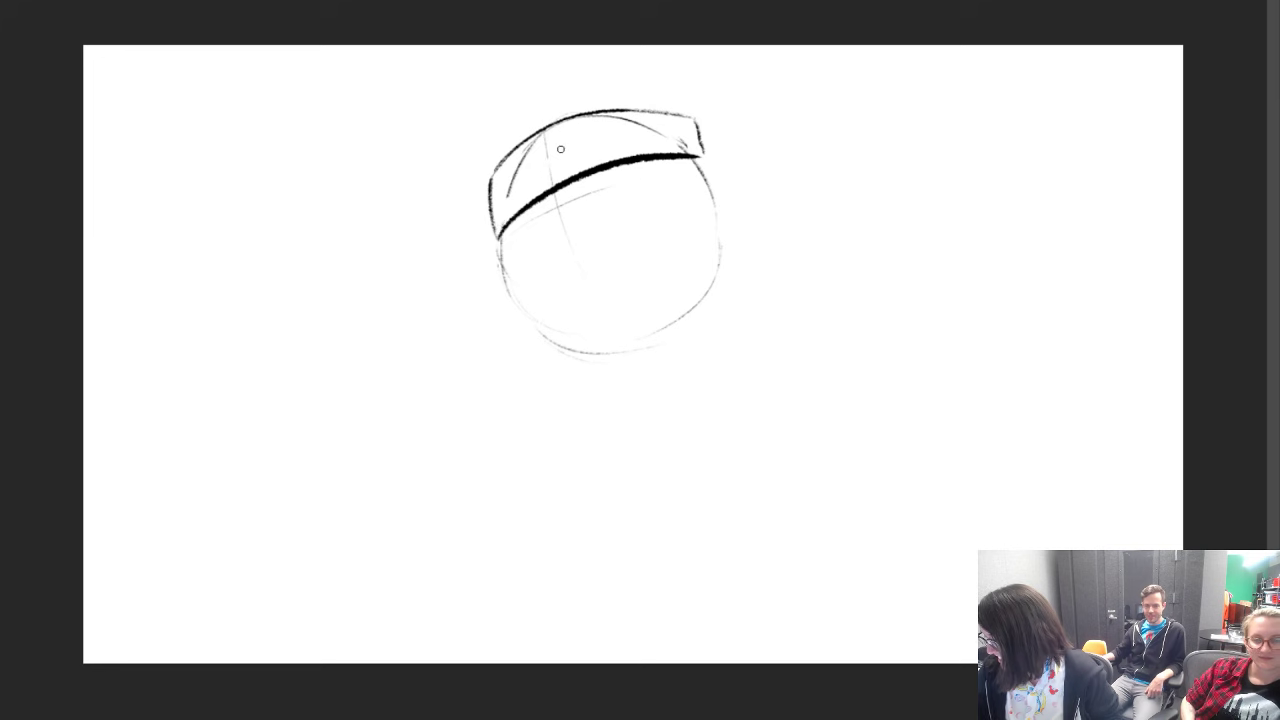
mouse_move(517, 194)
mouse_down()
mouse_move(549, 150)
mouse_move(533, 153)
mouse_up()
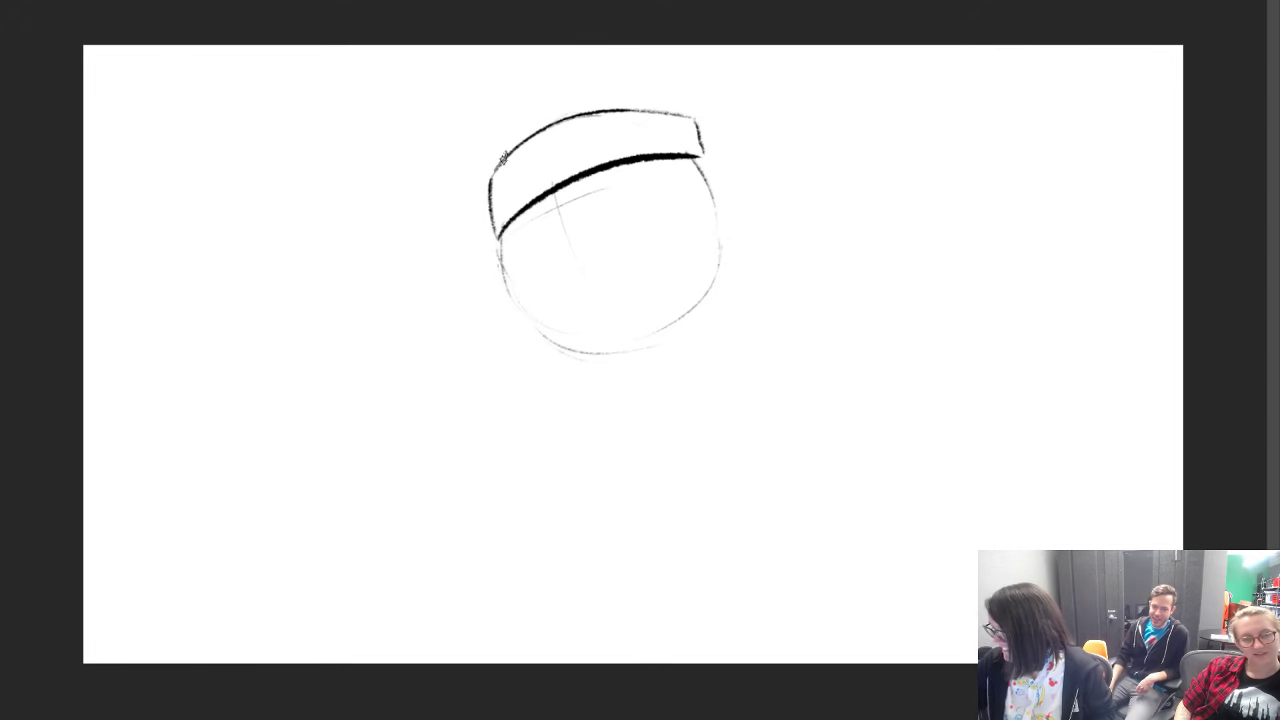
Step: Draw a slanted rectangular metal plate with a leaf swirl symbol on the front of the headband
mouse_move(510, 196)
mouse_down()
mouse_move(561, 130)
mouse_move(514, 153)
mouse_move(598, 117)
mouse_up()
key(ctrl+z)
drag(513, 158, 595, 122)
key(ctrl+z)
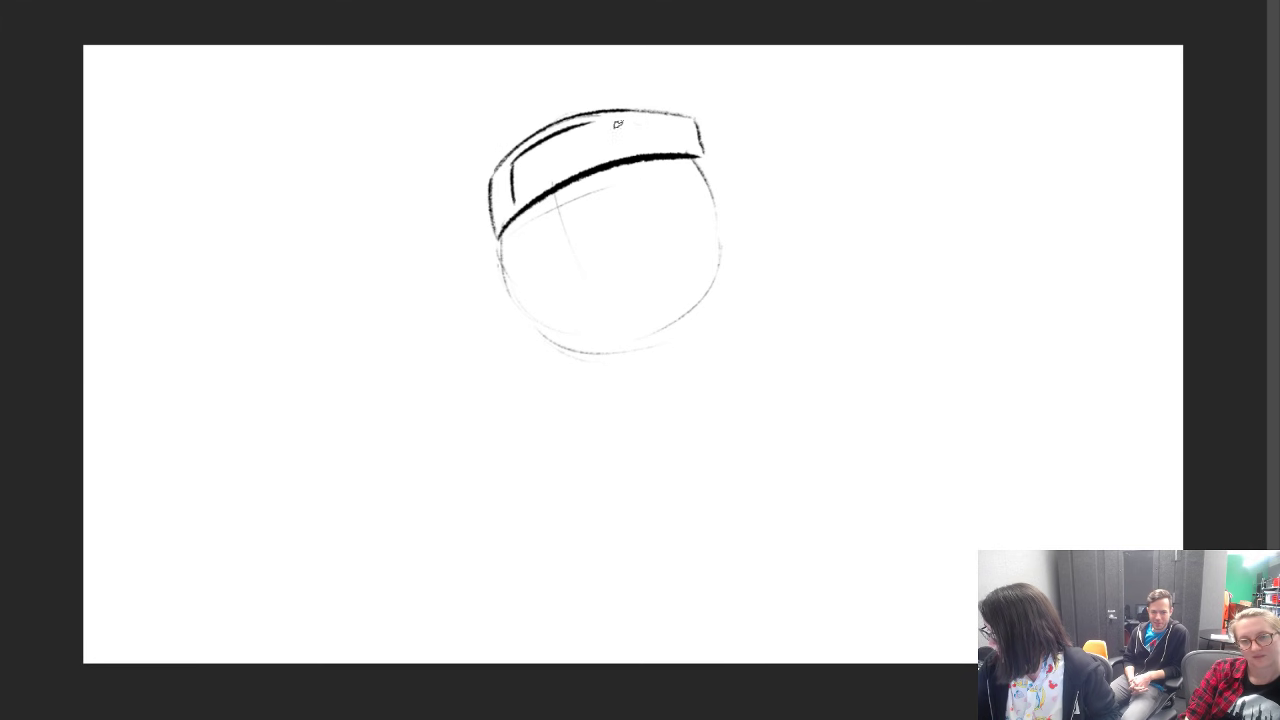
drag(518, 201, 610, 156)
key(ctrl+z)
mouse_move(514, 203)
mouse_down()
mouse_move(642, 133)
mouse_move(546, 150)
mouse_move(546, 168)
mouse_move(550, 156)
mouse_move(477, 137)
mouse_move(520, 139)
mouse_move(481, 127)
mouse_move(521, 116)
mouse_move(544, 129)
mouse_move(526, 105)
mouse_move(551, 123)
mouse_up()
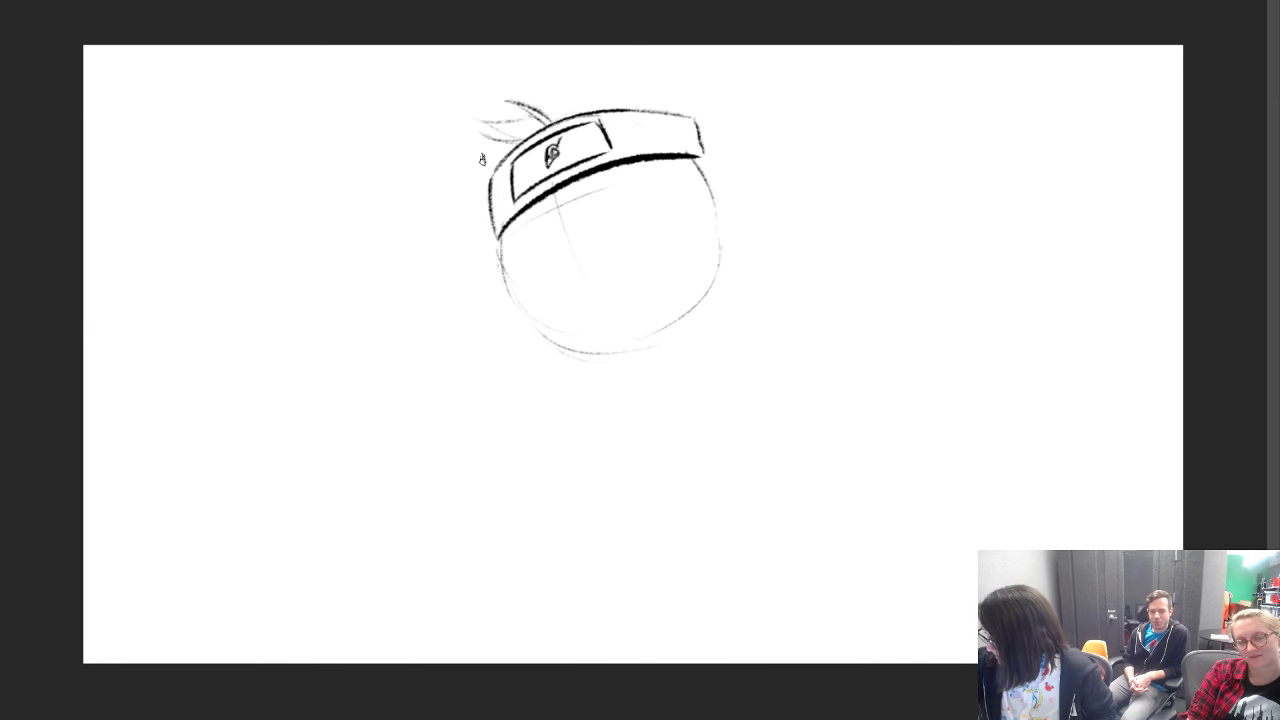
Step: Sketch spiky hair above the headband and sticking out at both sides of the head
mouse_move(484, 175)
mouse_down()
mouse_move(448, 150)
mouse_move(489, 158)
mouse_move(445, 141)
mouse_move(493, 180)
mouse_move(487, 199)
mouse_move(455, 195)
mouse_move(475, 170)
mouse_move(451, 180)
mouse_move(457, 196)
mouse_move(450, 152)
mouse_move(491, 158)
mouse_move(423, 117)
mouse_move(481, 109)
mouse_move(446, 71)
mouse_move(491, 86)
mouse_move(523, 66)
mouse_move(487, 58)
mouse_up()
mouse_move(692, 116)
mouse_down()
mouse_move(712, 96)
mouse_move(646, 108)
mouse_move(628, 84)
mouse_up()
drag(712, 86, 674, 54)
mouse_move(494, 92)
mouse_down()
mouse_move(501, 41)
mouse_move(506, 78)
mouse_move(515, 50)
mouse_move(624, 56)
mouse_up()
Step: Darken the outline of both sides of the face below the headband
drag(500, 239, 520, 302)
key(ctrl+z)
mouse_move(498, 238)
mouse_down()
mouse_move(557, 350)
mouse_move(524, 319)
mouse_move(625, 354)
mouse_move(709, 218)
mouse_up()
mouse_move(696, 162)
mouse_down()
mouse_move(708, 263)
mouse_move(710, 186)
mouse_move(661, 345)
mouse_move(713, 212)
mouse_move(717, 268)
mouse_up()
Step: Draw three short whisker marks on each cheek
mouse_move(512, 316)
mouse_down()
mouse_move(532, 288)
mouse_move(542, 300)
mouse_up()
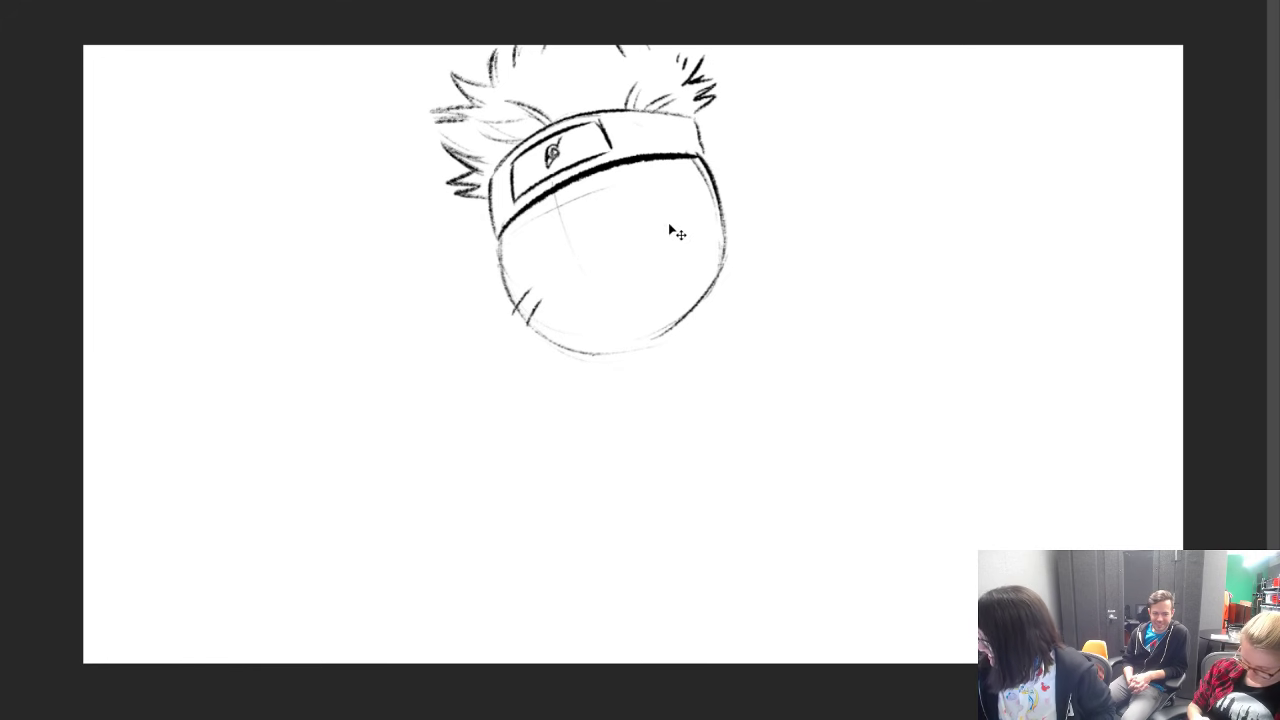
mouse_move(647, 236)
mouse_down()
mouse_move(706, 222)
mouse_move(681, 280)
mouse_up()
drag(552, 314, 549, 326)
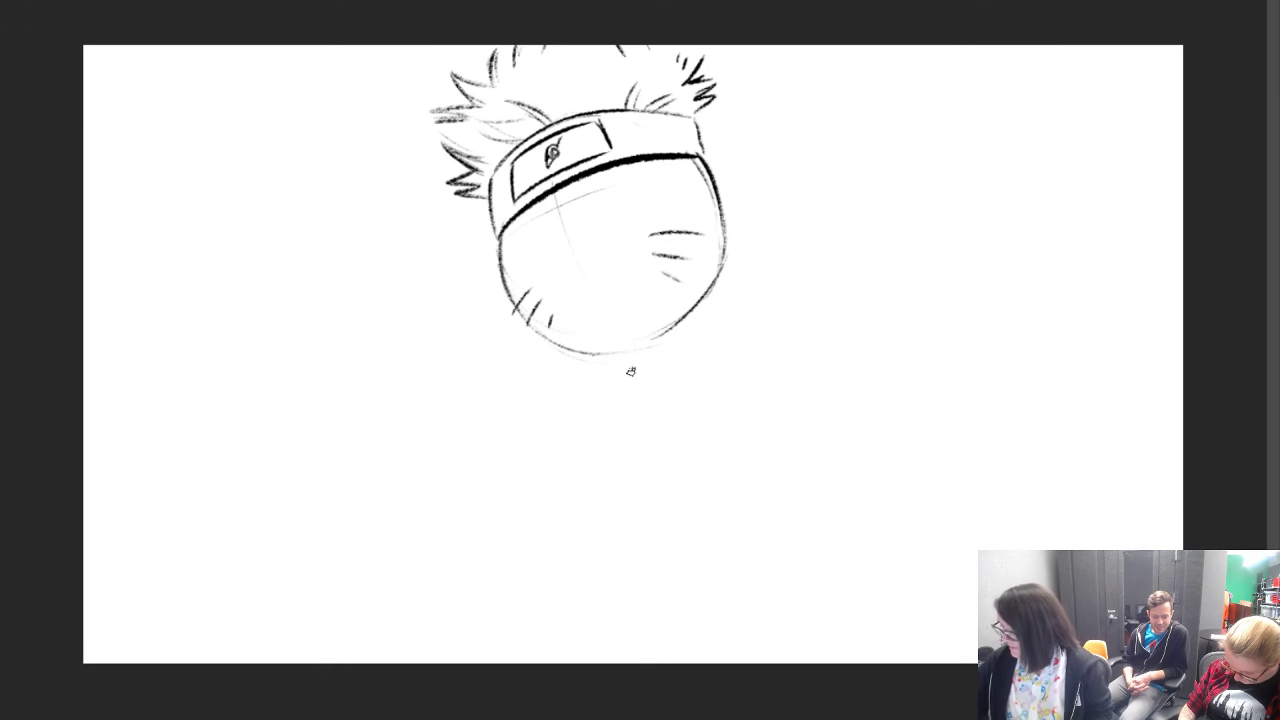
Step: Sketch the neck and collar lines with light shading under the chin, and darken the jawline
drag(606, 362, 651, 408)
mouse_move(697, 300)
mouse_down()
mouse_move(706, 348)
mouse_move(684, 337)
mouse_move(664, 269)
mouse_move(707, 321)
mouse_move(695, 306)
mouse_move(703, 329)
mouse_move(676, 313)
mouse_move(683, 384)
mouse_move(699, 303)
mouse_up()
key(ctrl+z)
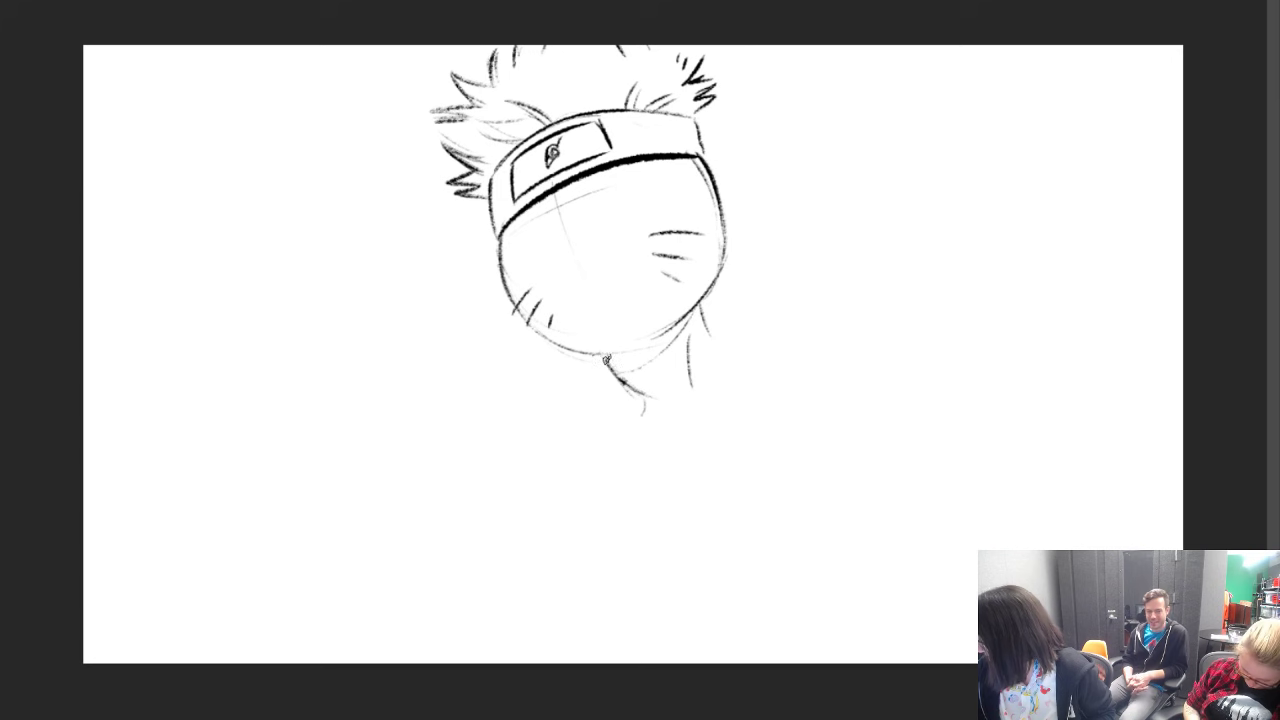
drag(635, 365, 645, 353)
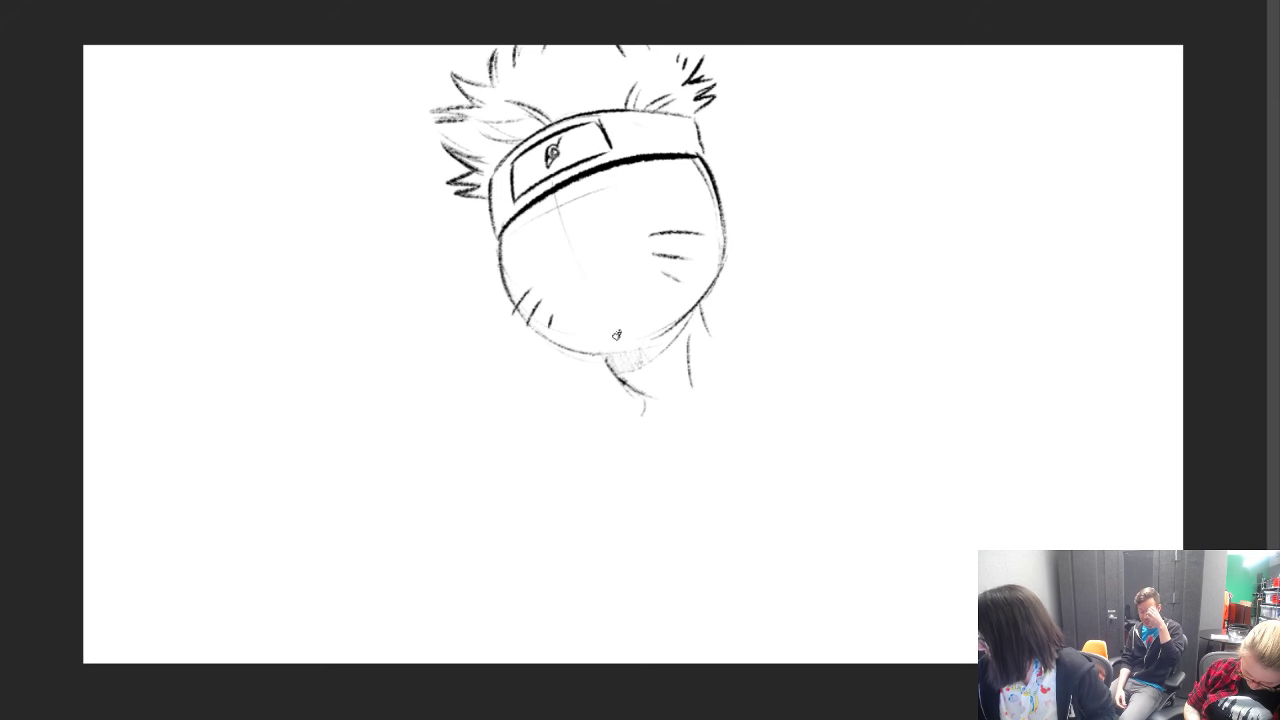
mouse_move(513, 311)
mouse_down()
mouse_move(586, 356)
mouse_move(631, 343)
mouse_up()
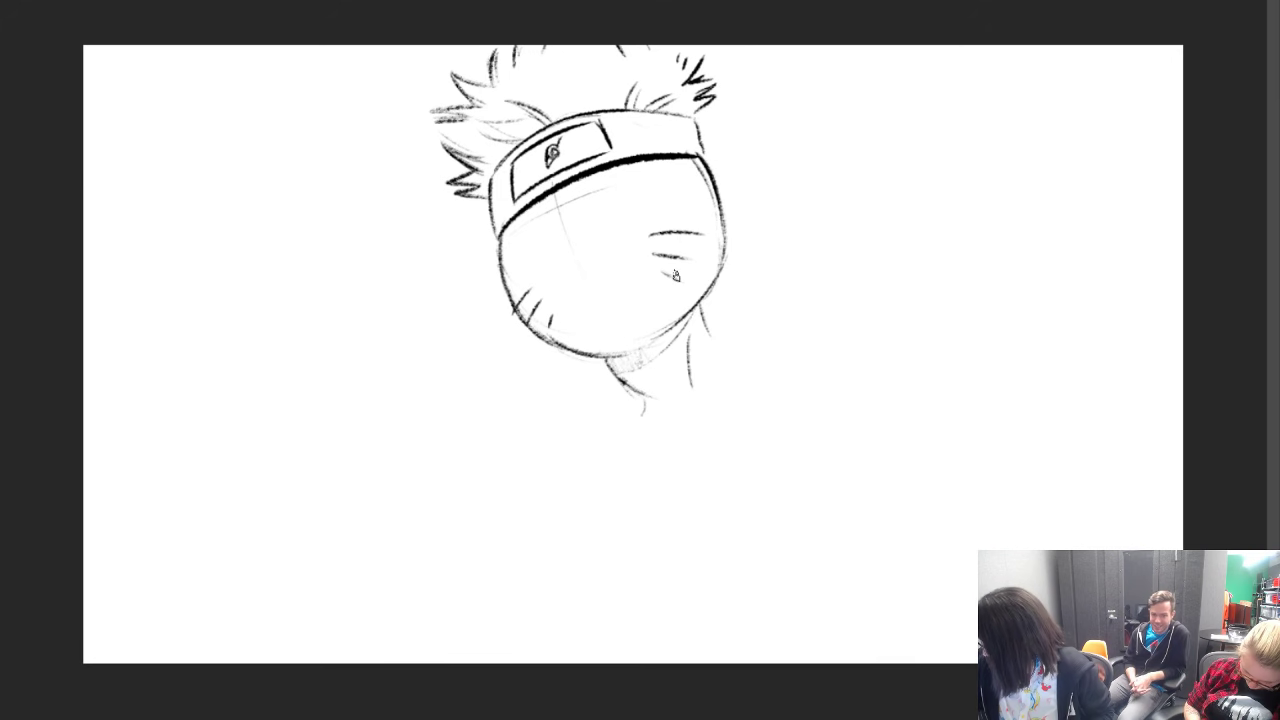
mouse_move(637, 350)
mouse_down()
mouse_move(699, 303)
mouse_move(727, 236)
mouse_up()
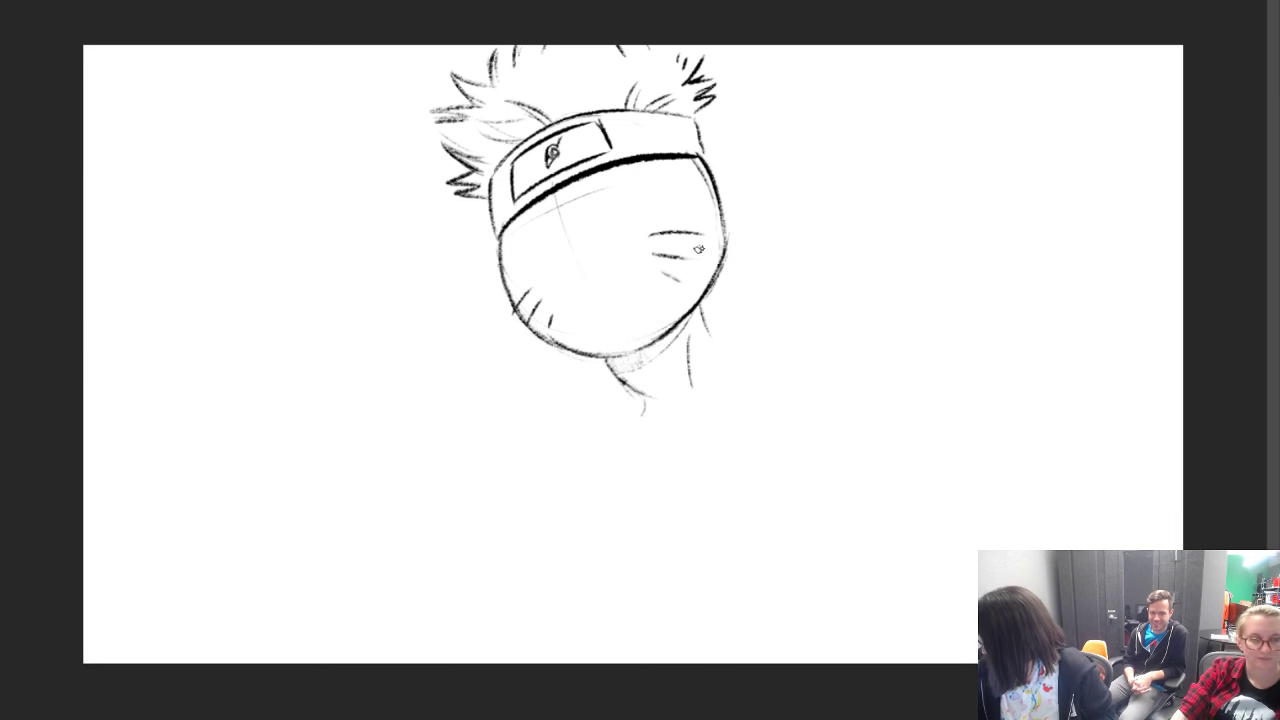
Step: Sketch both shoulder lines and a tall rounded block for the raised fingers in front of the chest
mouse_move(598, 368)
mouse_down()
mouse_move(581, 408)
mouse_move(575, 391)
mouse_move(481, 428)
mouse_up()
mouse_move(716, 325)
mouse_down()
mouse_move(866, 318)
mouse_move(920, 352)
mouse_up()
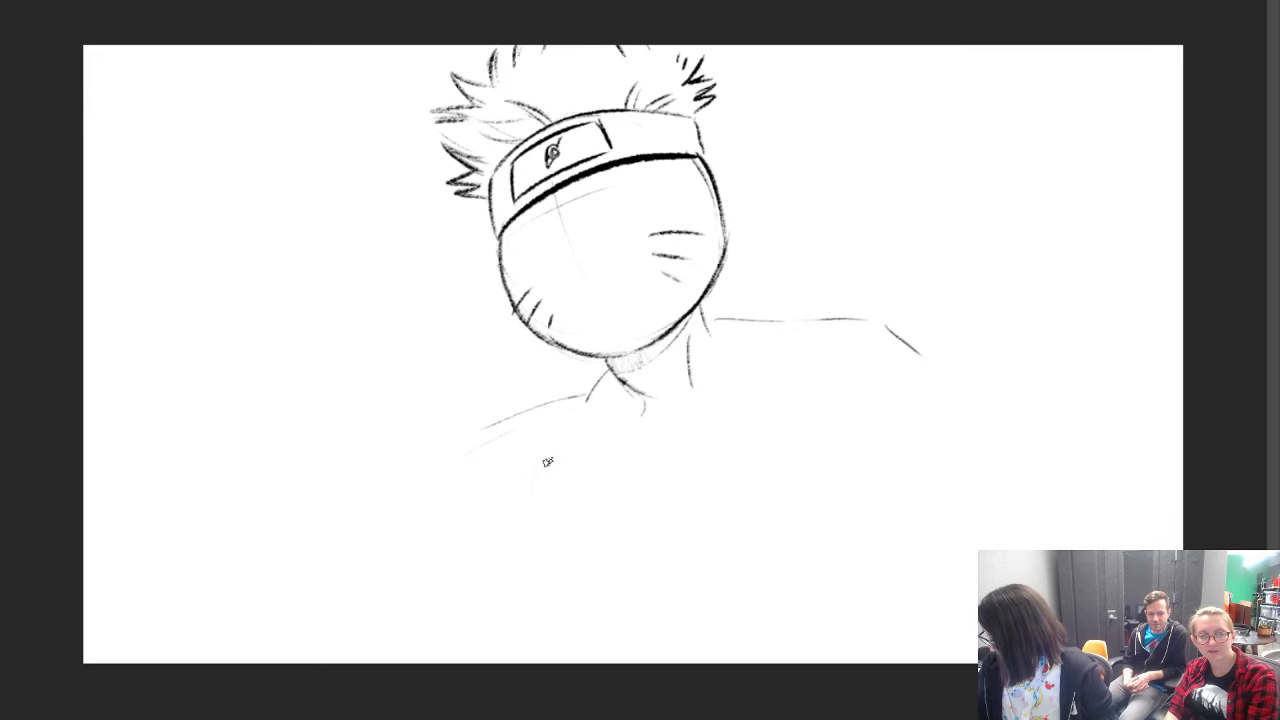
mouse_move(541, 515)
mouse_down()
mouse_move(570, 422)
mouse_move(603, 545)
mouse_up()
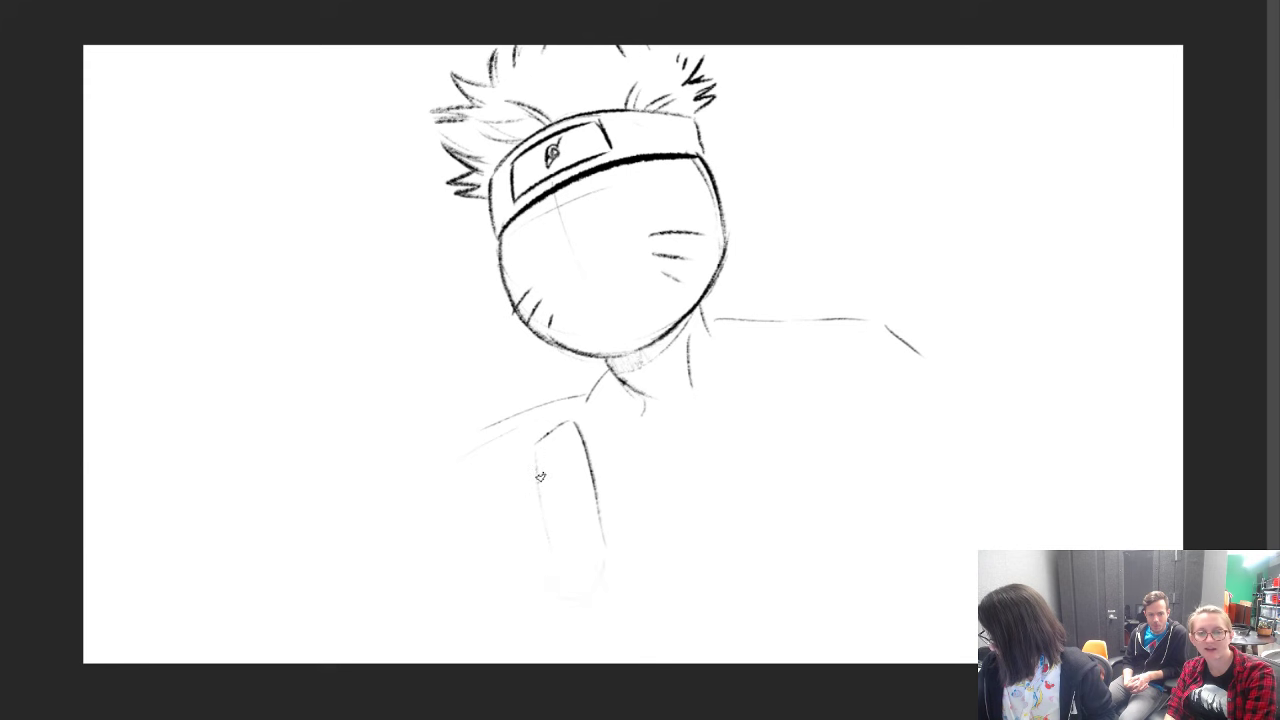
mouse_move(530, 466)
mouse_down()
mouse_move(544, 566)
mouse_move(575, 612)
mouse_up()
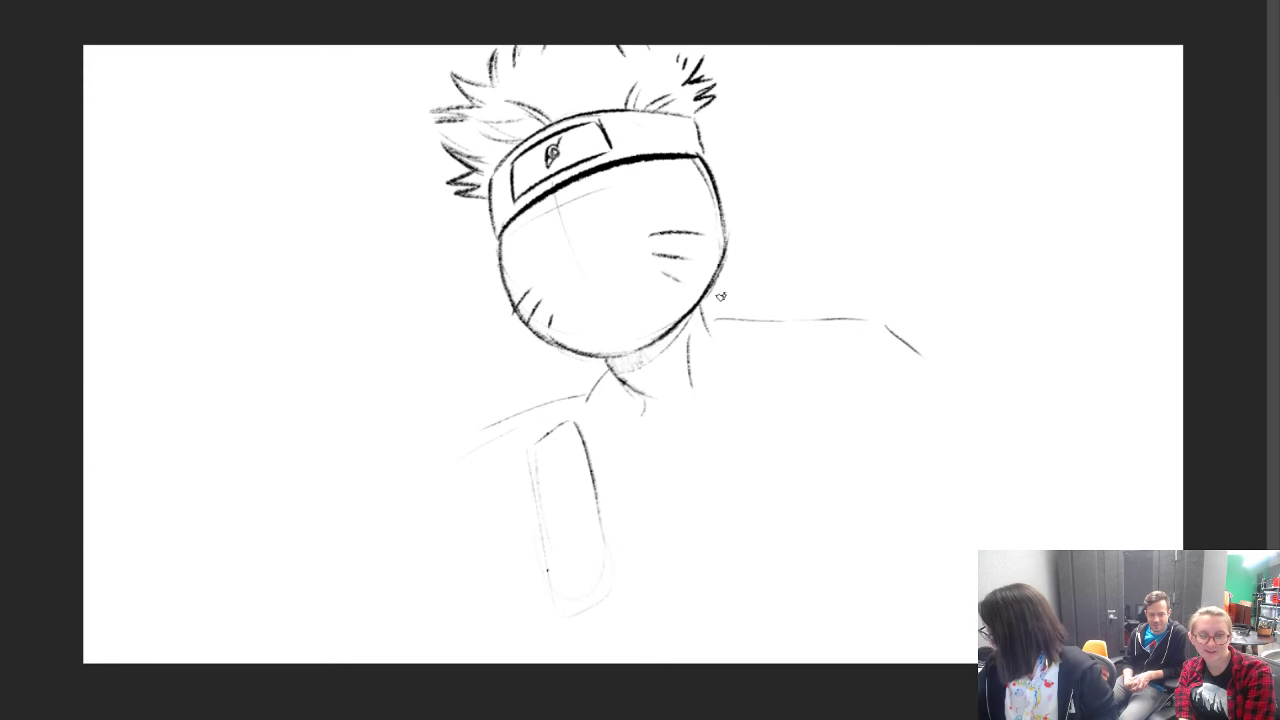
Step: Sketch the raised jacket collar as loose flaps on both sides of the neck
mouse_move(692, 325)
mouse_down()
mouse_move(683, 288)
mouse_move(750, 258)
mouse_move(781, 302)
mouse_up()
drag(779, 322, 740, 380)
drag(684, 292, 716, 375)
drag(518, 344, 560, 400)
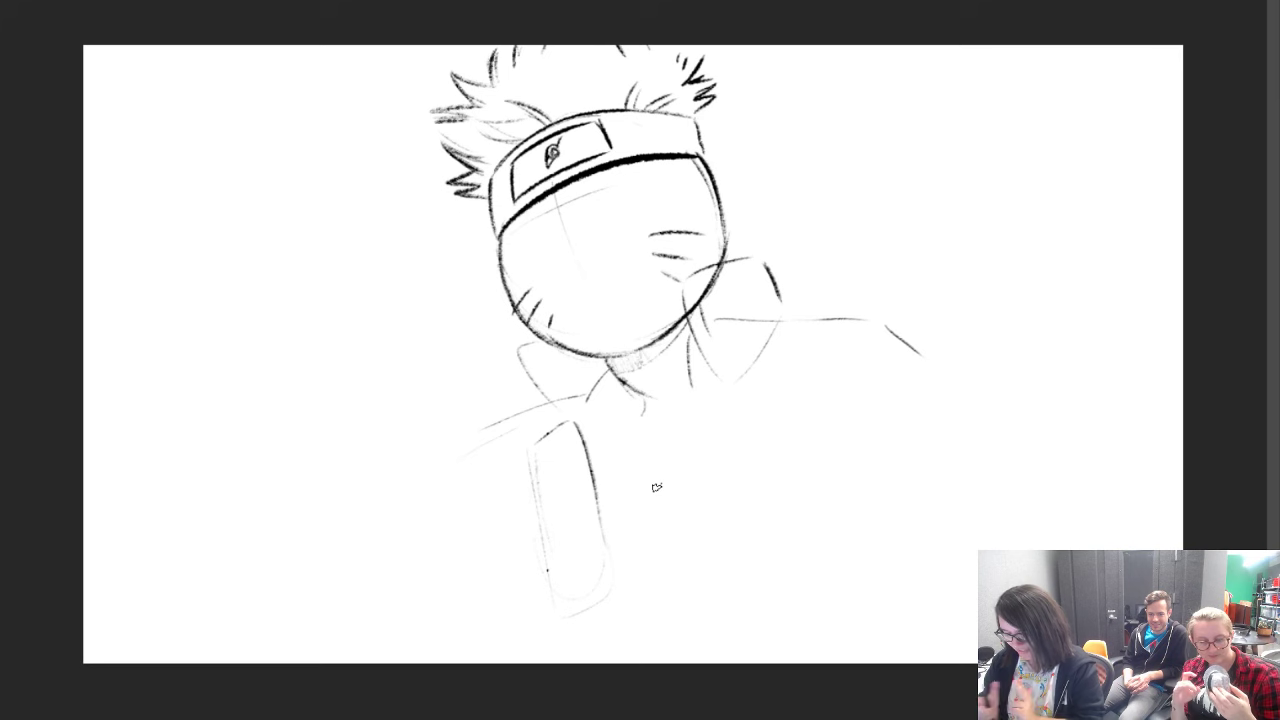
Step: Rough in the thumb, curled fingers and palm lines of the hand sign around the finger block
mouse_move(622, 578)
mouse_down()
mouse_move(639, 449)
mouse_move(608, 492)
mouse_up()
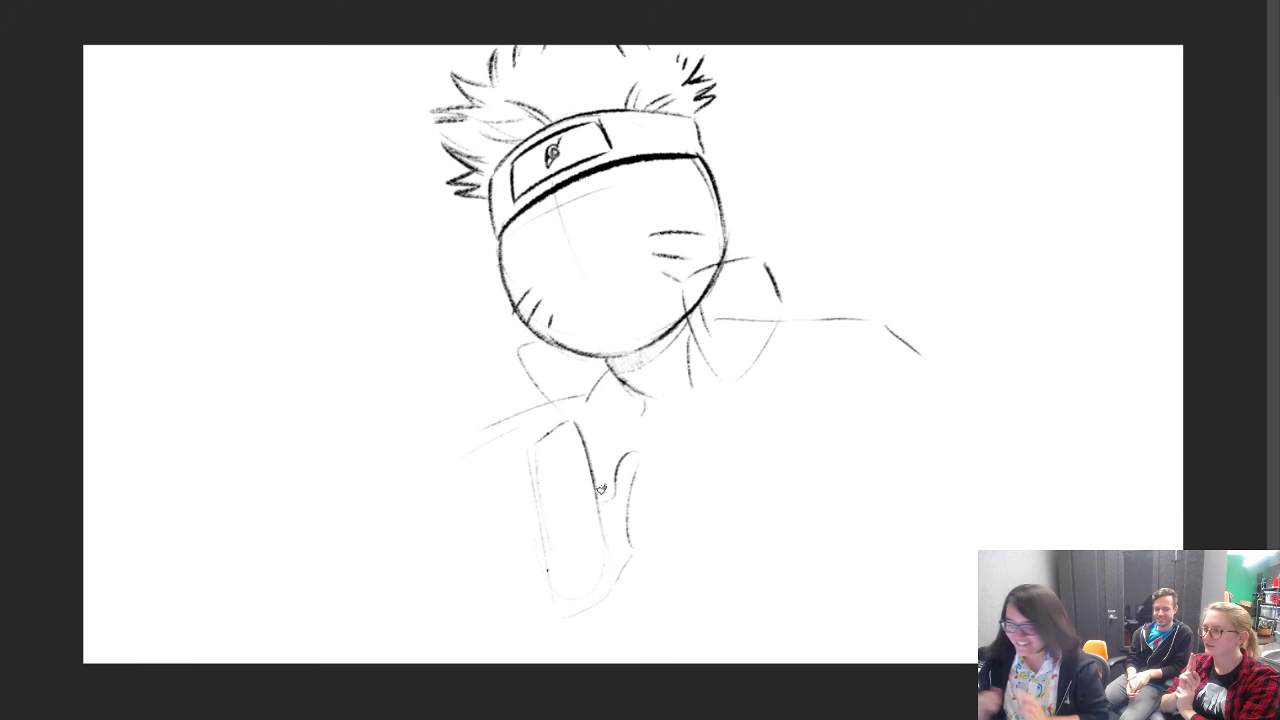
mouse_move(549, 521)
mouse_down()
mouse_move(596, 551)
mouse_move(544, 524)
mouse_move(580, 499)
mouse_up()
drag(578, 560, 601, 631)
mouse_move(581, 532)
mouse_down()
mouse_move(610, 521)
mouse_move(650, 619)
mouse_move(585, 619)
mouse_move(641, 623)
mouse_move(587, 630)
mouse_move(600, 641)
mouse_move(559, 627)
mouse_move(564, 637)
mouse_move(527, 642)
mouse_move(560, 660)
mouse_up()
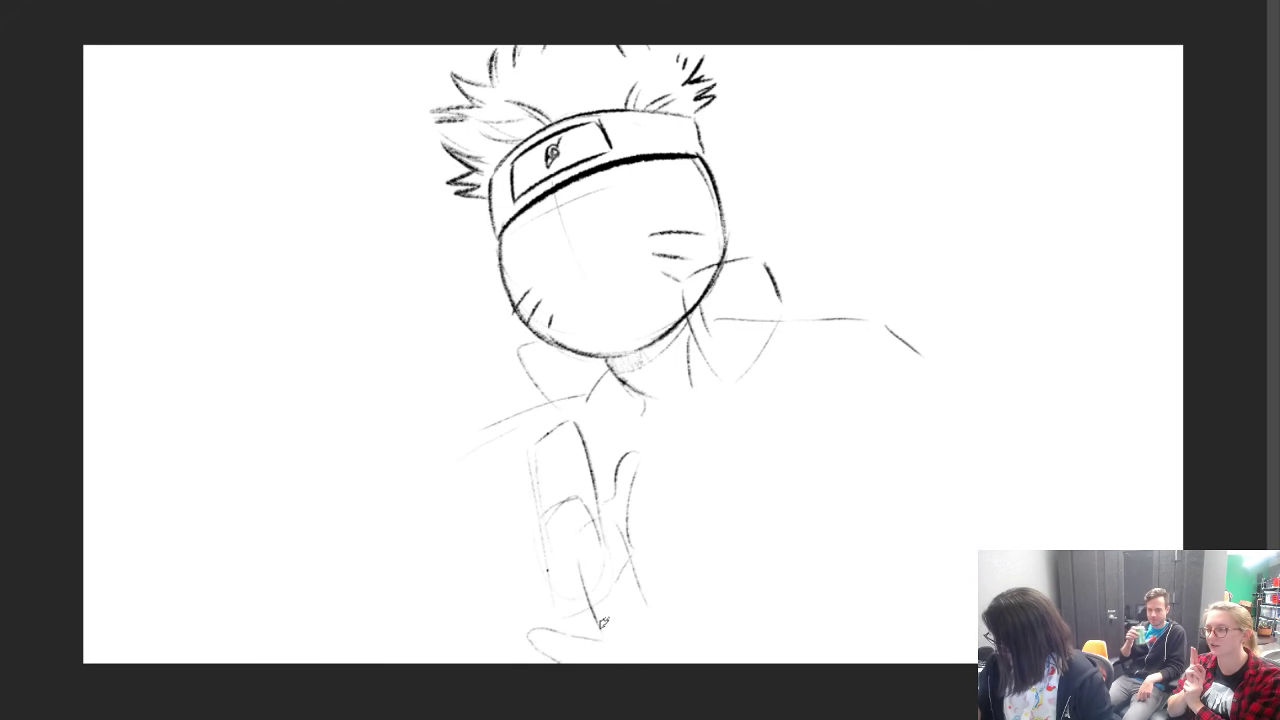
Step: Undo the last strokes below the hand and redraw them as darker rounded knuckles at the canvas edge
key(ctrl+z)
key(ctrl+z)
key(ctrl+z)
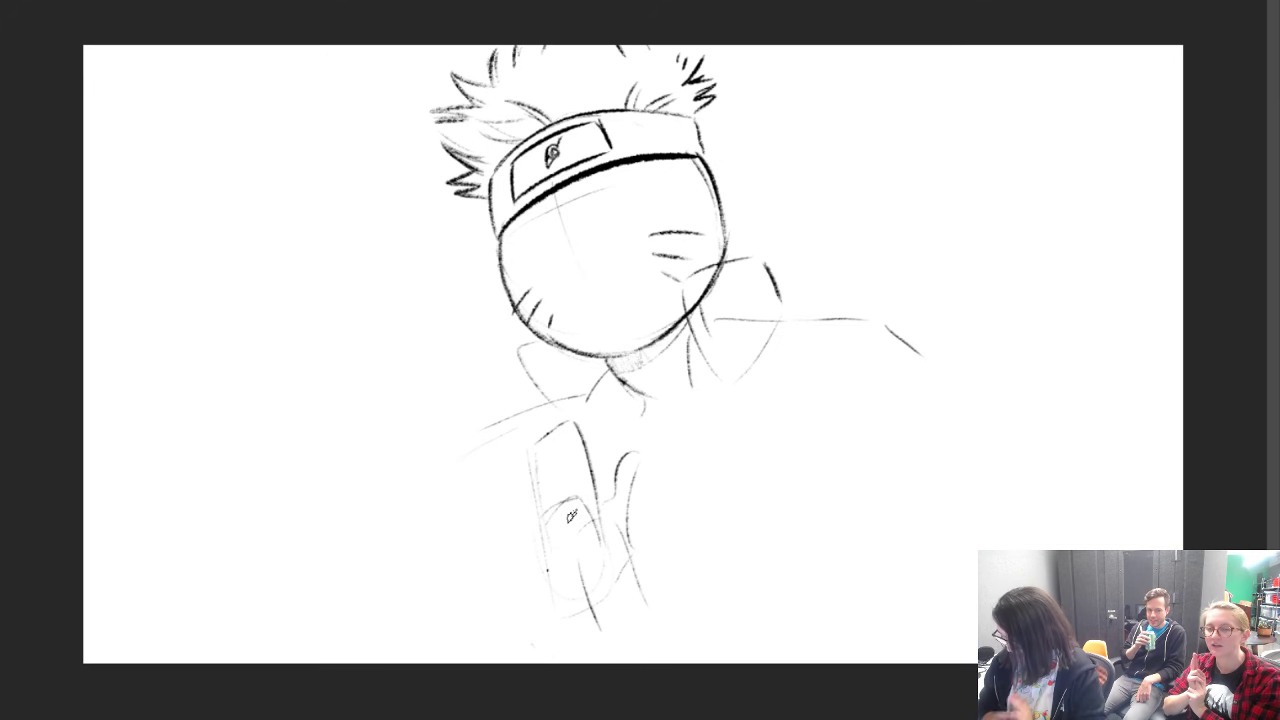
drag(588, 604, 550, 660)
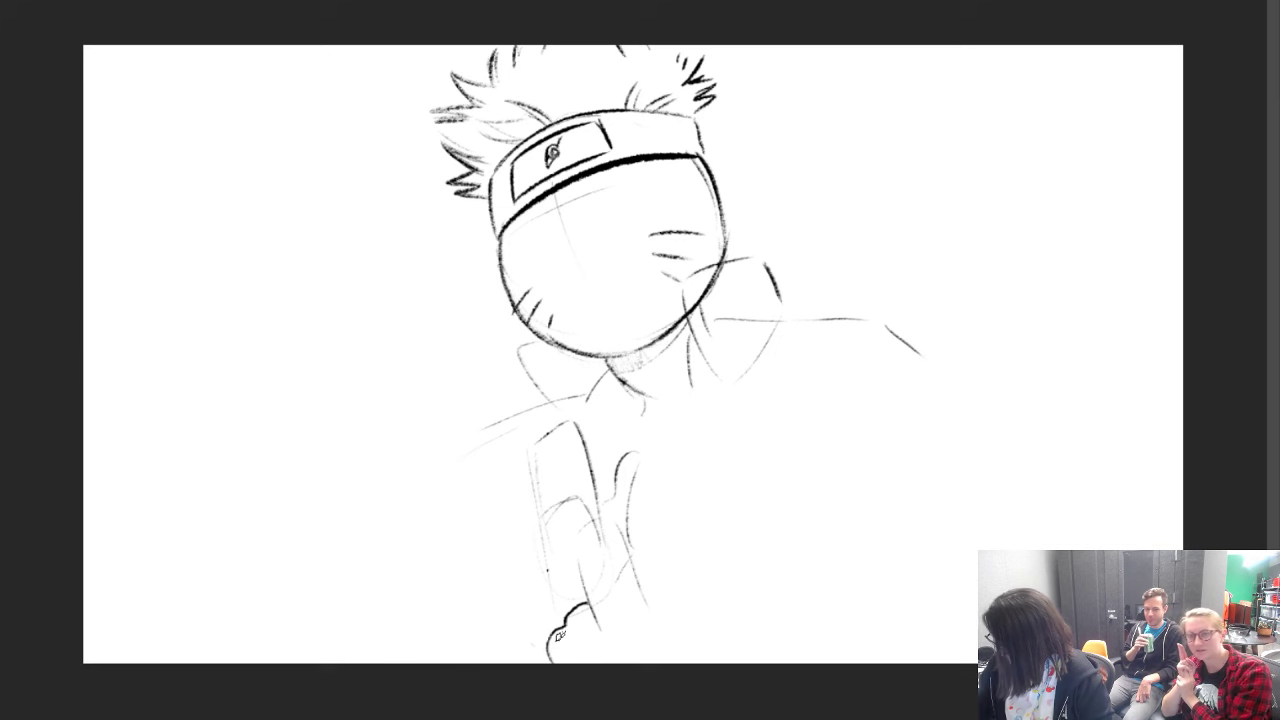
Step: Outline the curled fingers and the outer edge of the hand at the base of the raised fingers
drag(545, 522, 596, 561)
drag(554, 517, 576, 560)
mouse_move(543, 519)
mouse_down()
mouse_move(576, 560)
mouse_move(545, 583)
mouse_move(558, 616)
mouse_up()
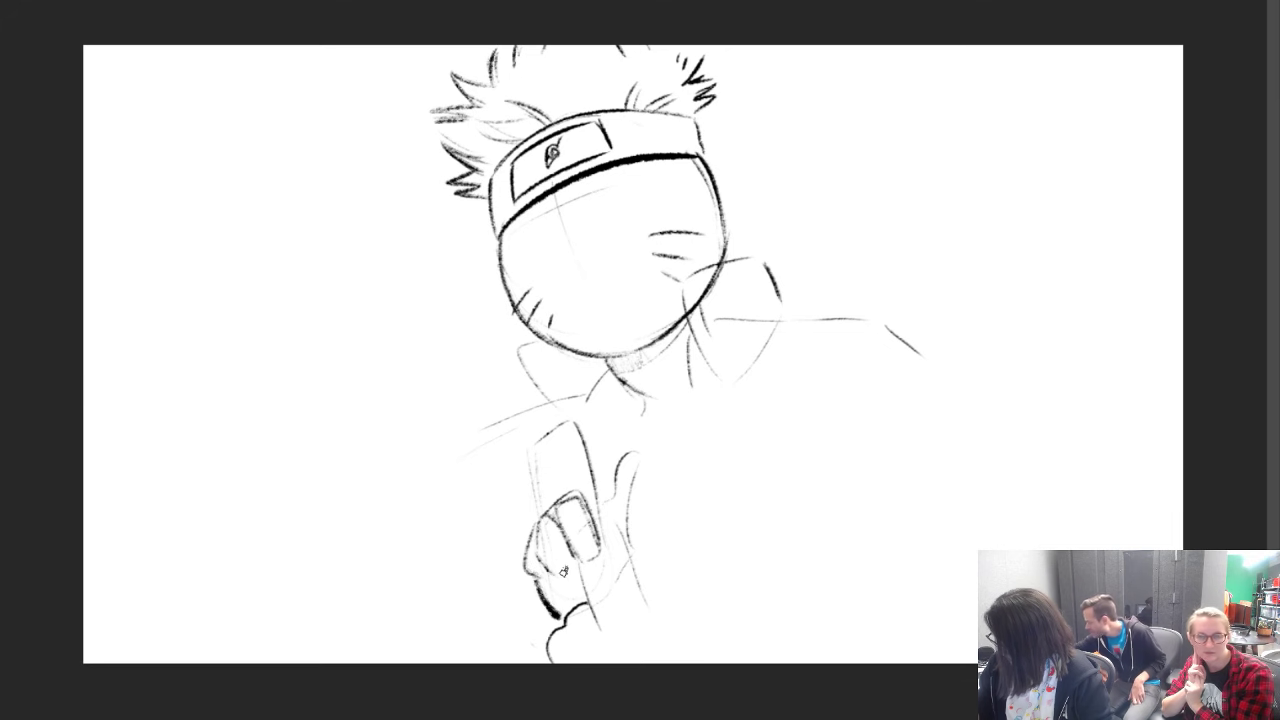
Step: Outline the two extended fingers of the hand sign with heavy lines above the curled fingers
mouse_move(534, 530)
mouse_down()
mouse_move(556, 571)
mouse_move(582, 575)
mouse_move(598, 534)
mouse_move(533, 470)
mouse_move(524, 428)
mouse_move(556, 412)
mouse_up()
mouse_move(555, 415)
mouse_down()
mouse_move(572, 485)
mouse_move(529, 416)
mouse_move(570, 484)
mouse_up()
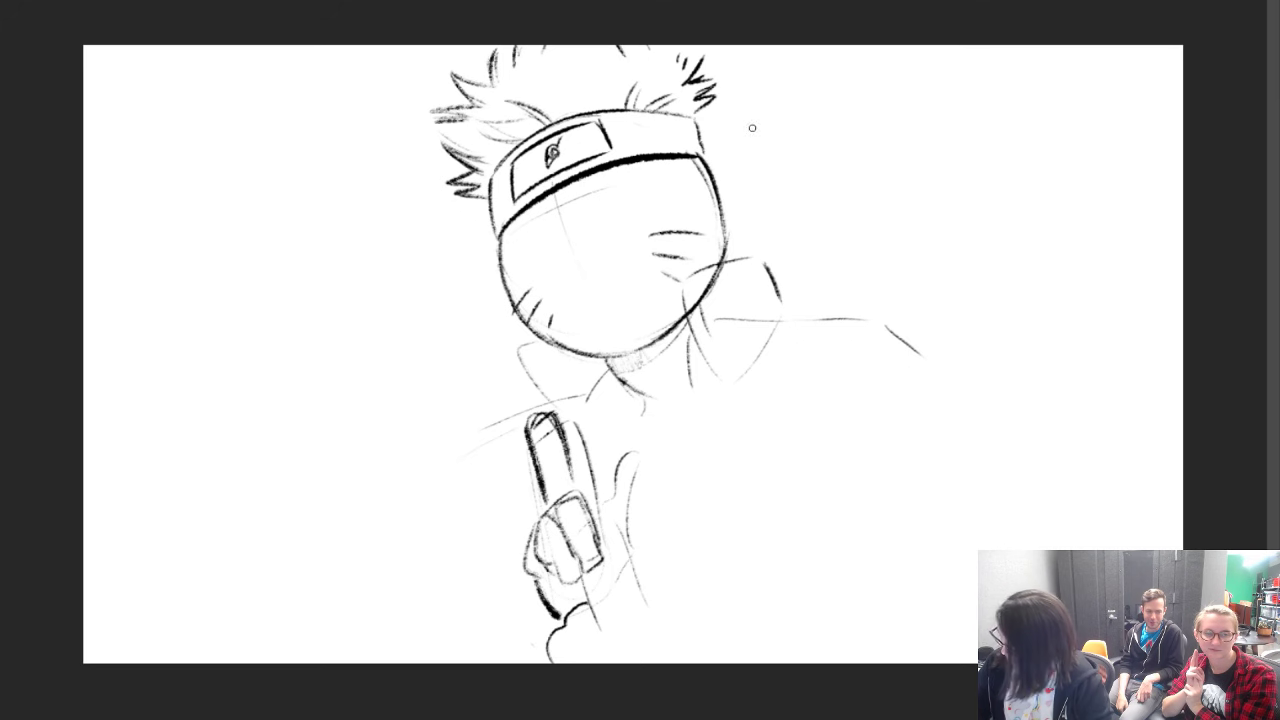
drag(556, 414, 596, 505)
mouse_move(580, 458)
mouse_down()
mouse_move(598, 510)
mouse_move(535, 403)
mouse_move(553, 410)
mouse_move(571, 480)
mouse_move(557, 416)
mouse_move(572, 418)
mouse_up()
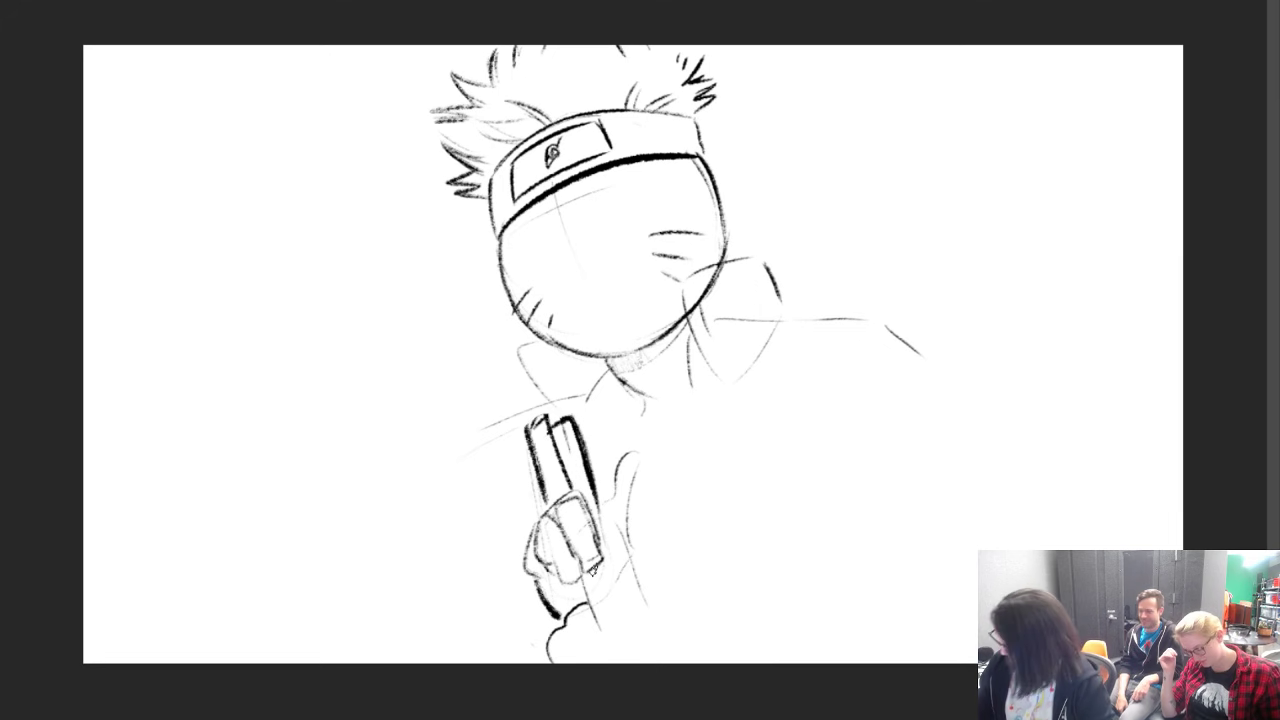
Step: Draw the second hand's crossing fingers, knuckles, back edge and raised thumb beside the first hand
drag(603, 572, 621, 619)
drag(608, 520, 641, 604)
drag(626, 560, 677, 664)
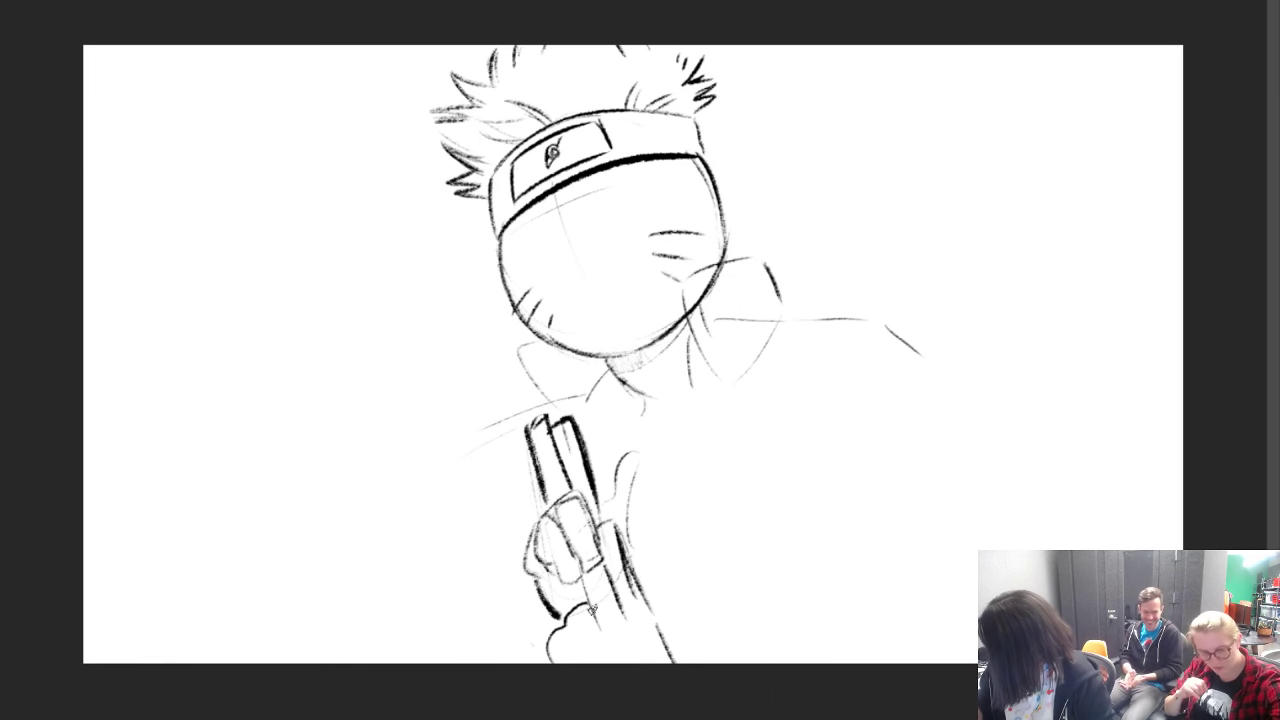
mouse_move(587, 603)
mouse_down()
mouse_move(597, 623)
mouse_move(558, 664)
mouse_move(566, 656)
mouse_up()
mouse_move(661, 600)
mouse_down()
mouse_move(670, 548)
mouse_move(651, 542)
mouse_up()
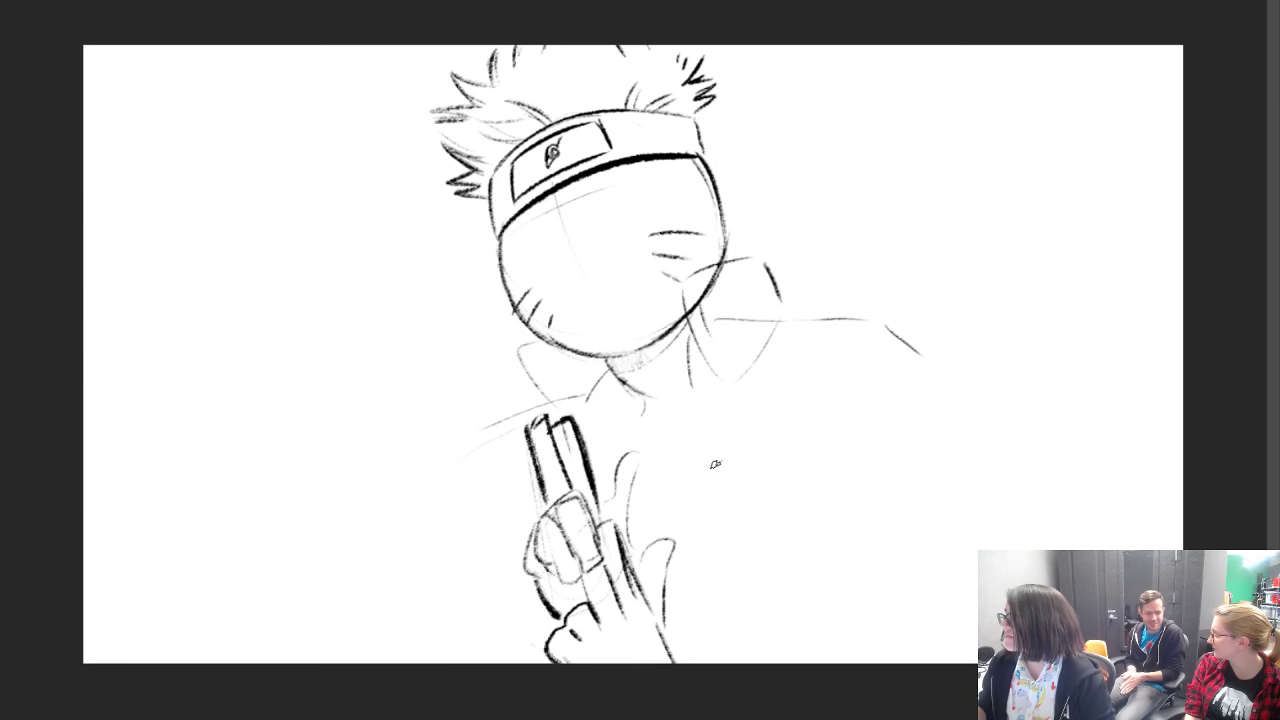
Step: Sketch the shoulder and bent sleeve on the raised-fingers side, and the opposite forearm's upper contour
mouse_move(545, 396)
mouse_down()
mouse_move(468, 450)
mouse_move(382, 553)
mouse_up()
mouse_move(460, 493)
mouse_down()
mouse_move(379, 579)
mouse_move(372, 612)
mouse_up()
mouse_move(530, 570)
mouse_down()
mouse_move(474, 594)
mouse_move(395, 580)
mouse_up()
drag(400, 578, 340, 662)
drag(675, 626, 800, 564)
drag(870, 522, 966, 570)
drag(705, 597, 850, 530)
drag(880, 522, 975, 578)
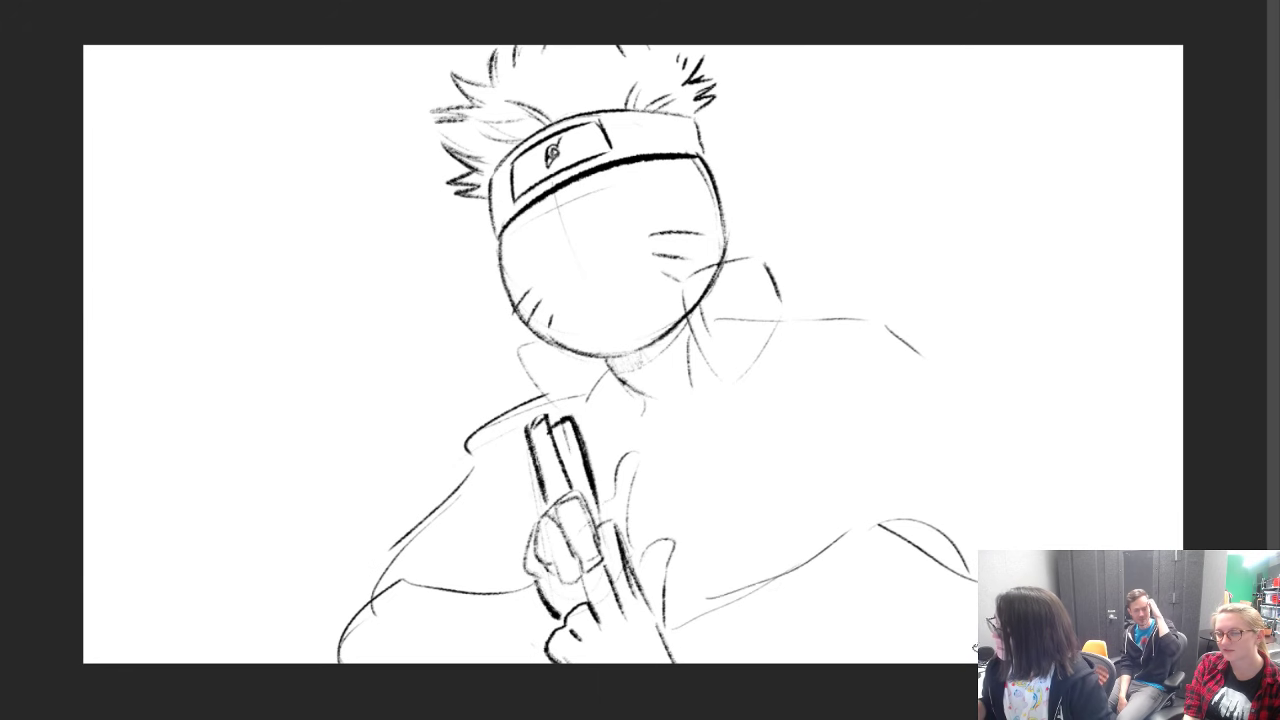
Step: Redraw the far shoulder with an armhole seam and outer arm line, and erase the rough forearm contour
drag(788, 305, 875, 300)
drag(908, 343, 958, 370)
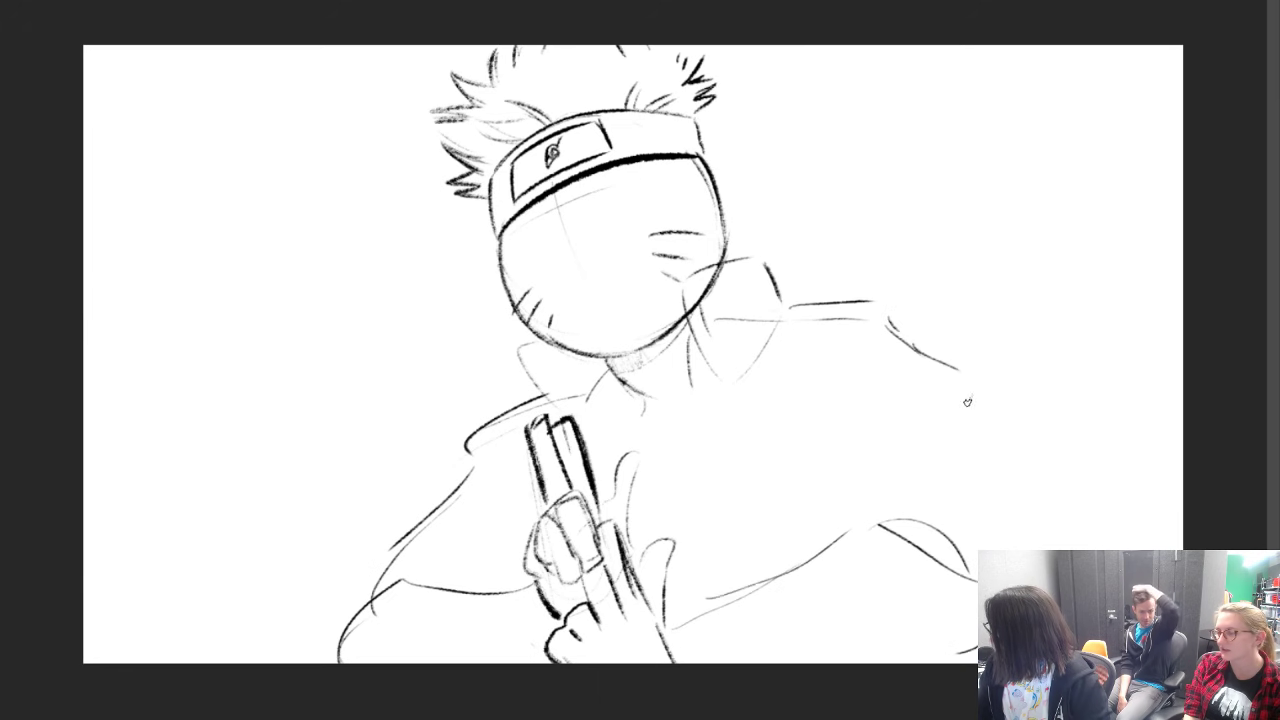
mouse_move(858, 312)
mouse_down()
mouse_move(758, 427)
mouse_move(799, 495)
mouse_move(783, 496)
mouse_move(855, 524)
mouse_up()
drag(890, 334, 1018, 548)
mouse_move(752, 596)
mouse_down()
mouse_move(927, 508)
mouse_move(893, 531)
mouse_move(914, 519)
mouse_move(930, 545)
mouse_up()
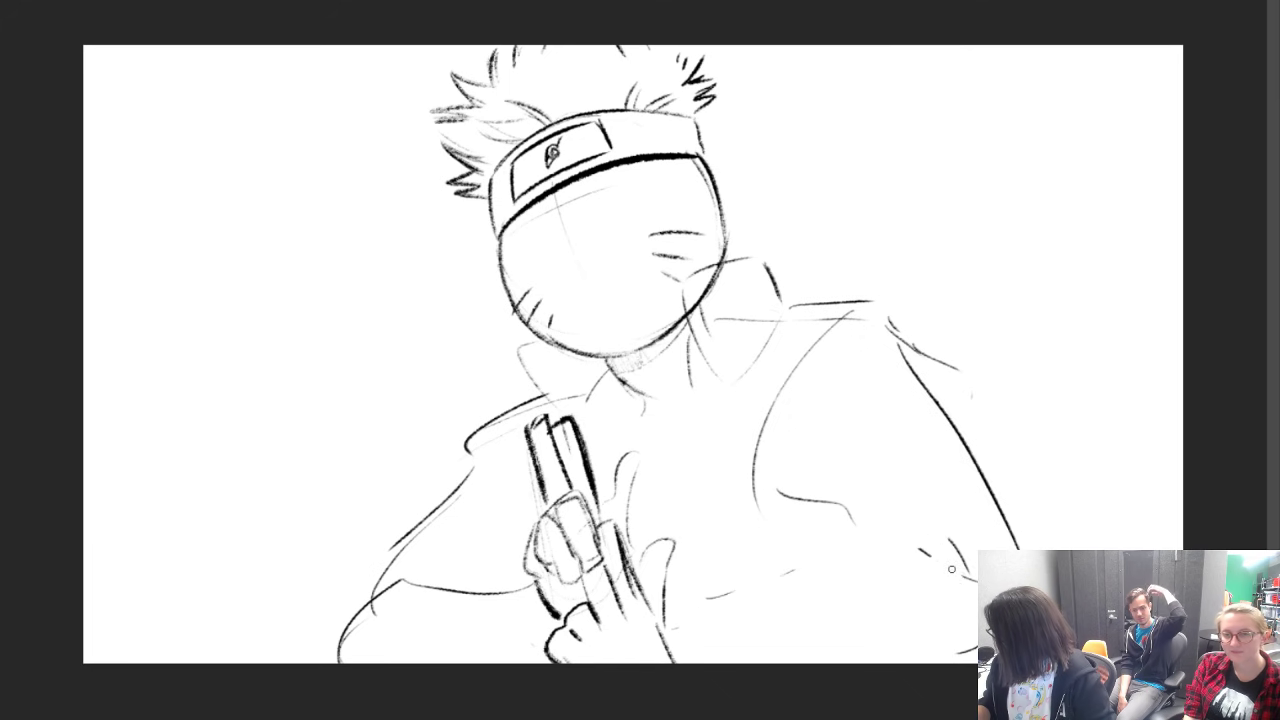
Step: Draw the far forearm's sleeve contour from the wrist to the elbow with fold lines at the bend
mouse_move(658, 632)
mouse_down()
mouse_move(717, 655)
mouse_move(703, 674)
mouse_move(717, 646)
mouse_move(895, 597)
mouse_up()
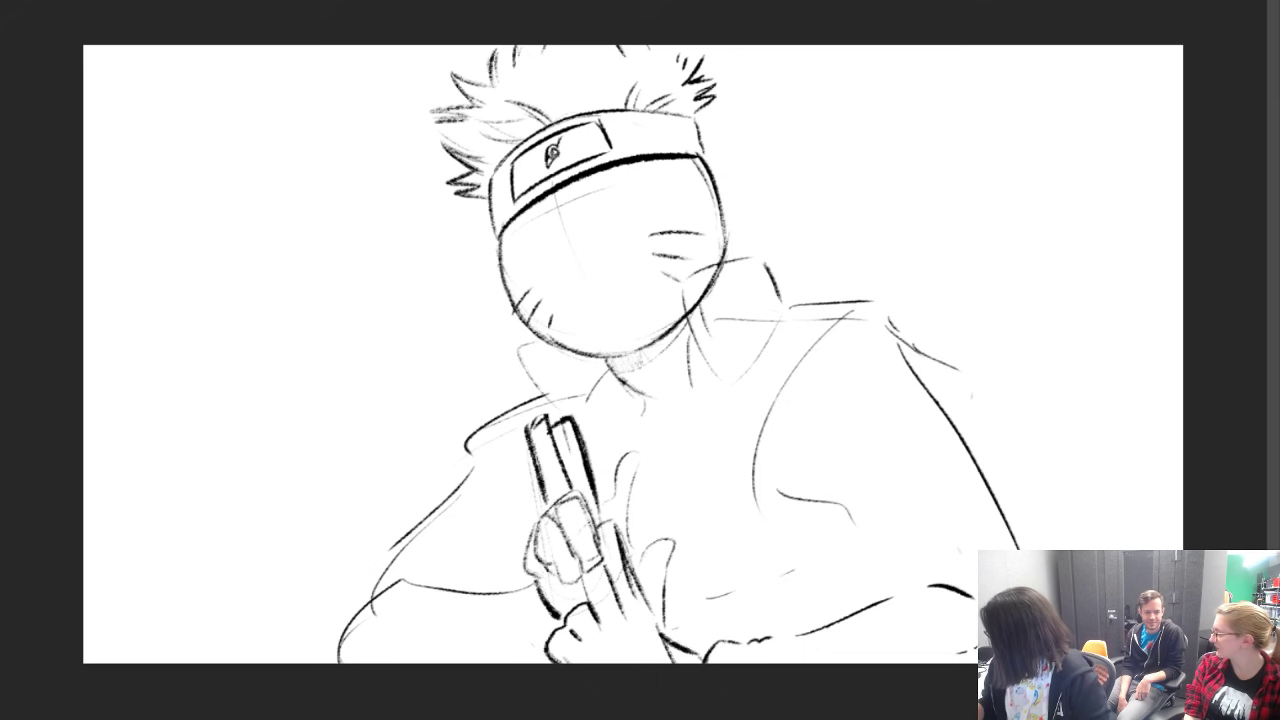
drag(706, 598, 776, 572)
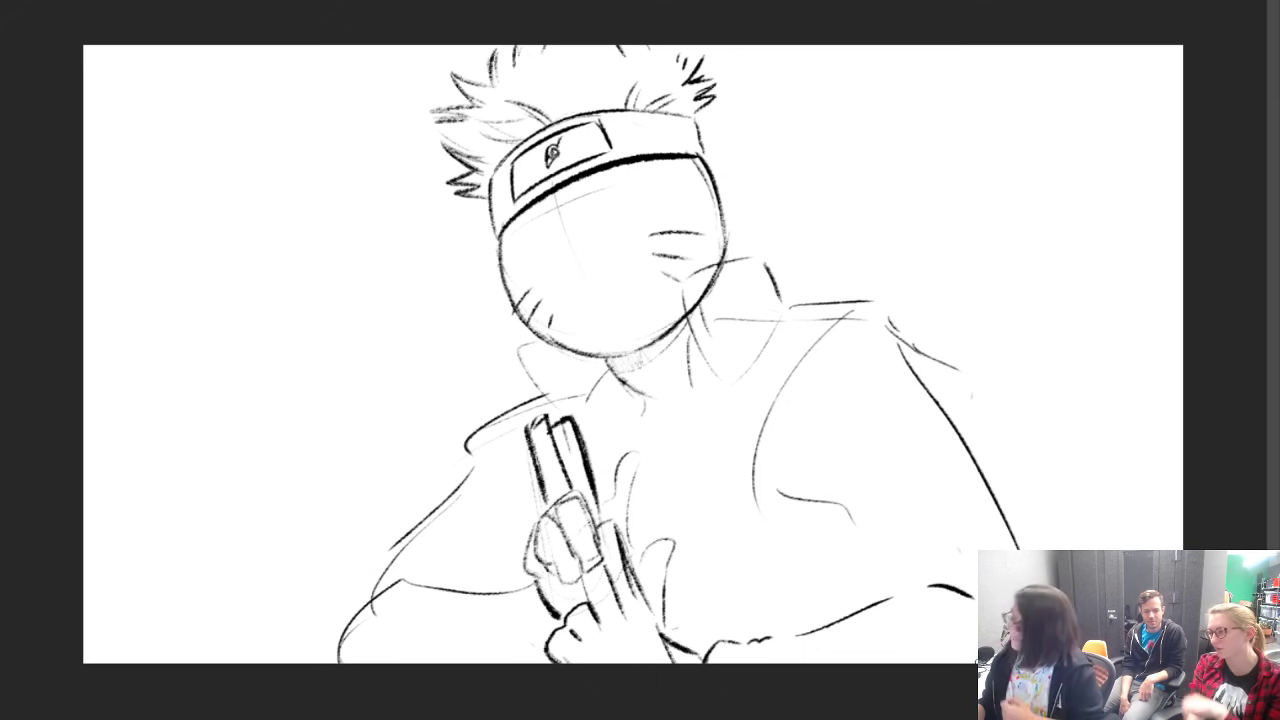
mouse_move(821, 515)
mouse_down()
mouse_move(857, 584)
mouse_move(873, 583)
mouse_move(862, 599)
mouse_move(900, 585)
mouse_up()
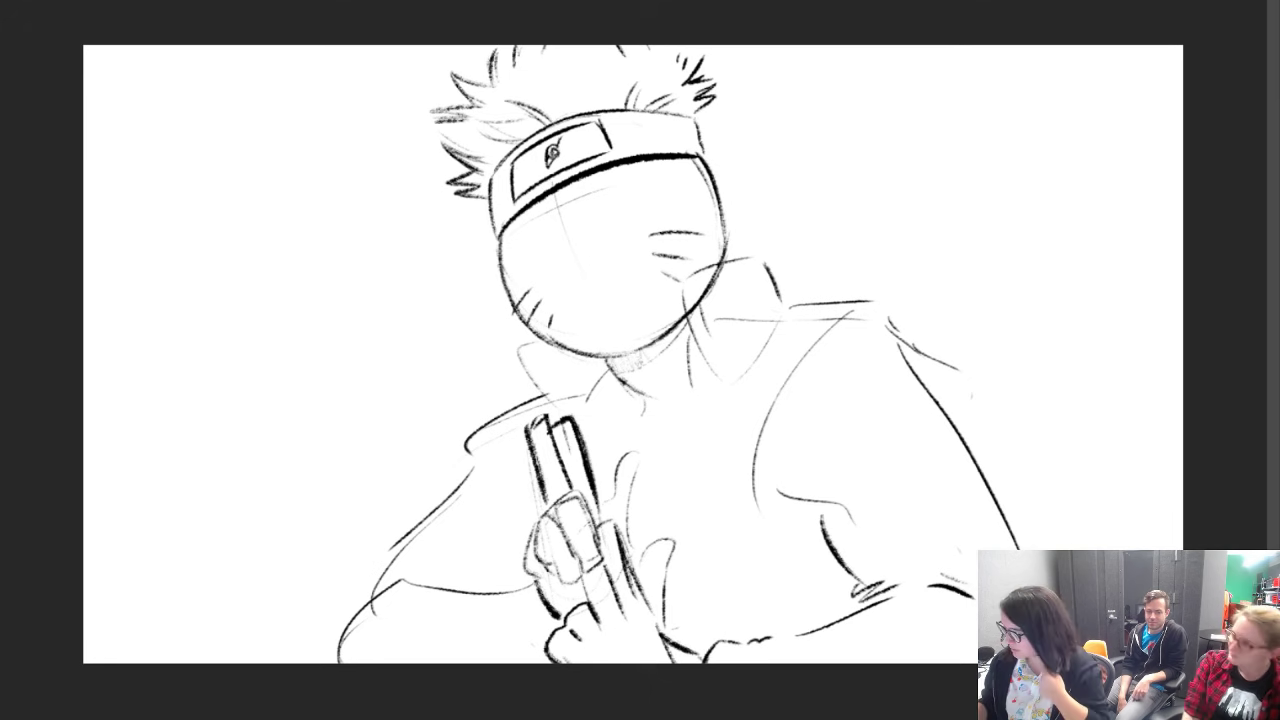
Step: Draw the jacket's front opening and outline both raised collar flaps with heavy ruffled edges and ribbing
mouse_move(772, 330)
mouse_down()
mouse_move(690, 452)
mouse_move(690, 492)
mouse_move(742, 630)
mouse_up()
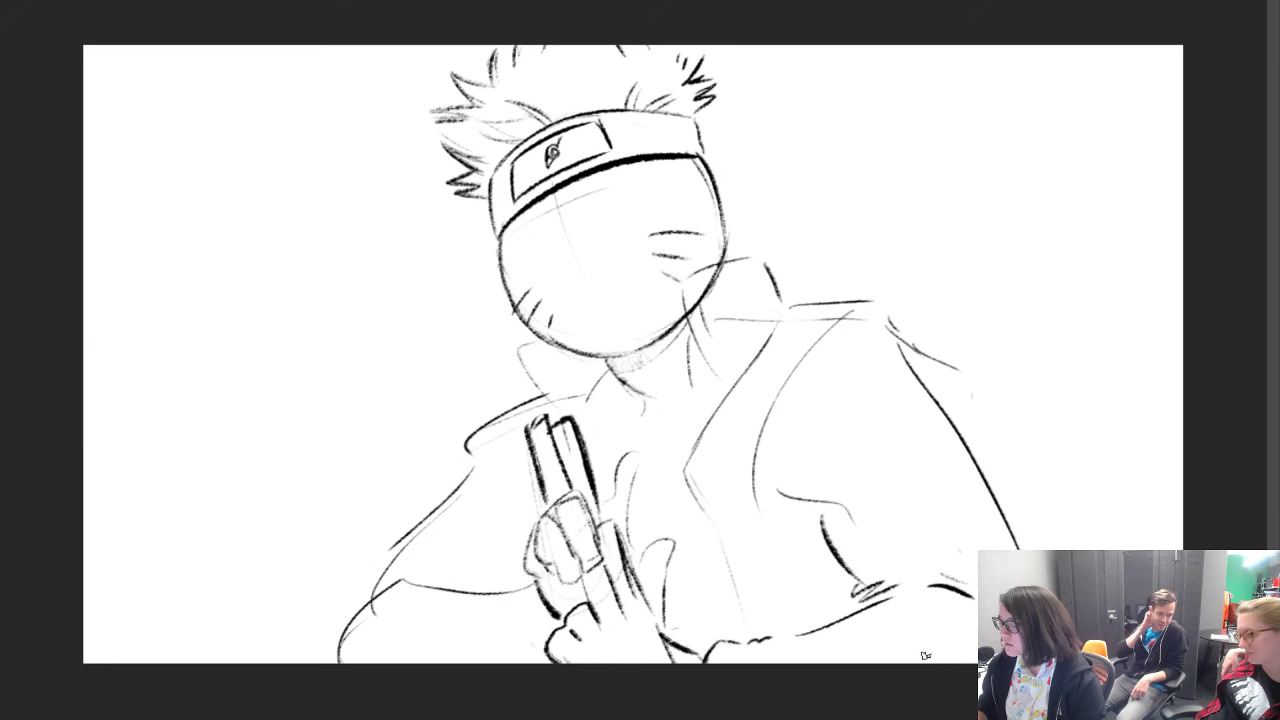
mouse_move(676, 290)
mouse_down()
mouse_move(692, 403)
mouse_move(675, 283)
mouse_move(768, 257)
mouse_up()
drag(768, 262, 784, 294)
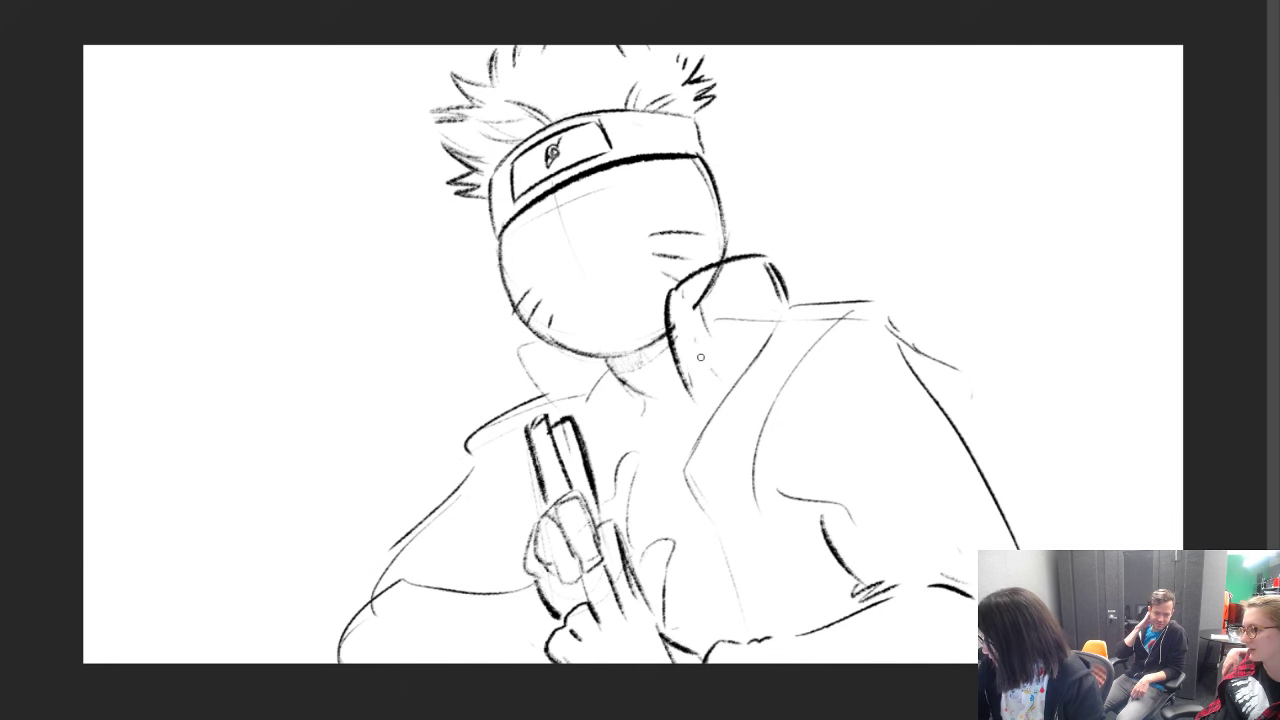
mouse_move(700, 276)
mouse_down()
mouse_move(712, 330)
mouse_move(748, 345)
mouse_up()
drag(760, 265, 778, 322)
mouse_move(657, 300)
mouse_down()
mouse_move(665, 378)
mouse_move(705, 418)
mouse_move(685, 472)
mouse_up()
drag(688, 402, 694, 440)
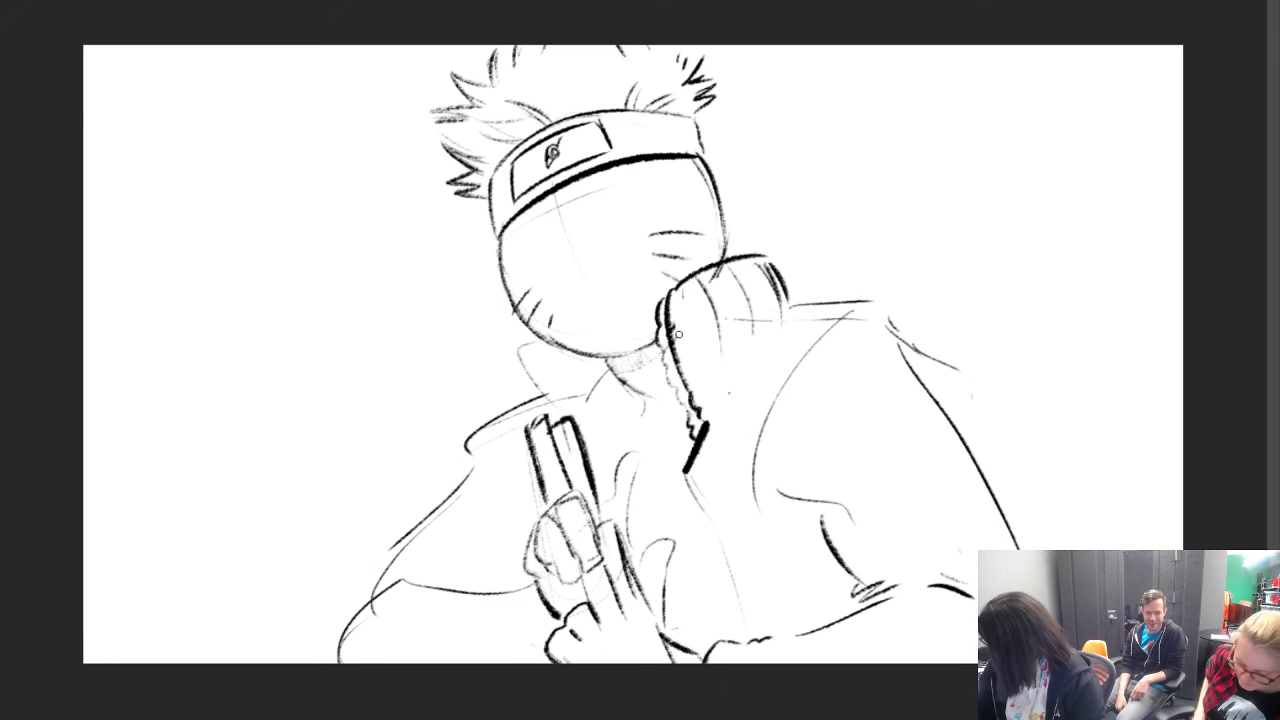
mouse_move(499, 355)
mouse_down()
mouse_move(544, 391)
mouse_move(498, 355)
mouse_move(527, 402)
mouse_move(517, 421)
mouse_move(504, 370)
mouse_move(511, 349)
mouse_move(543, 398)
mouse_move(516, 346)
mouse_move(533, 338)
mouse_move(584, 396)
mouse_up()
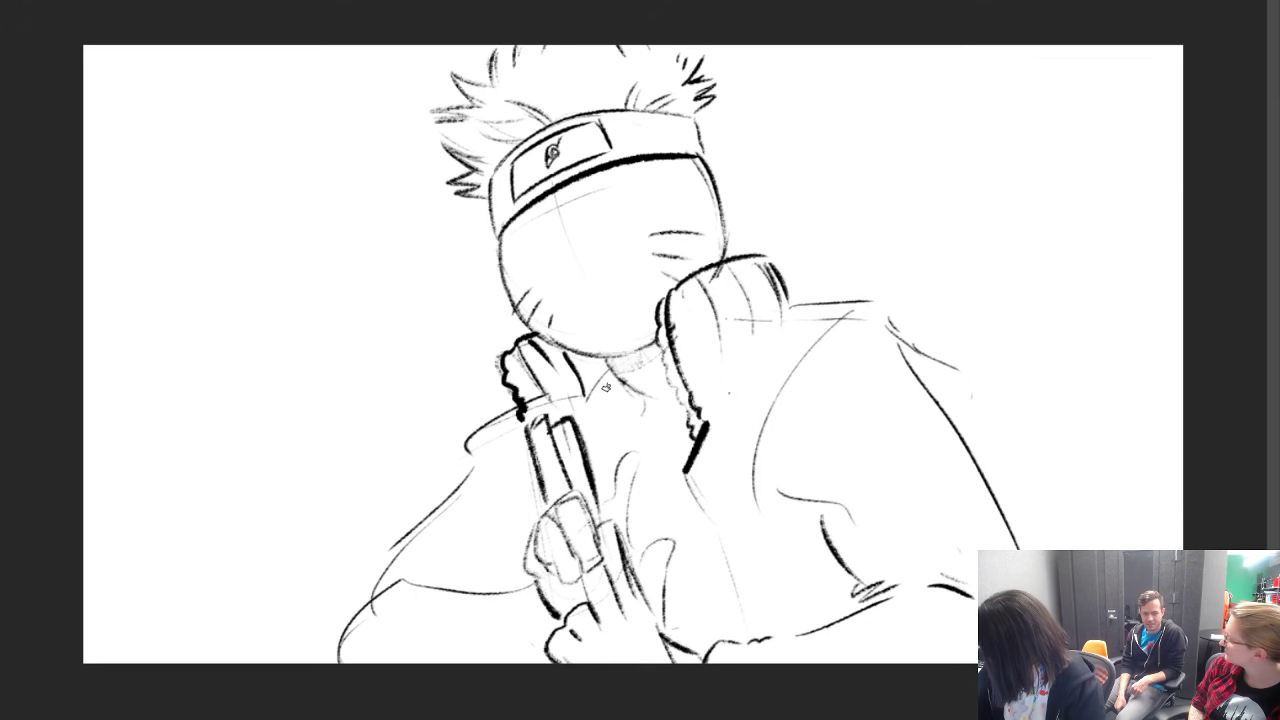
Step: Draw the neck, collarbones and shirt neckline between the collar flaps, and darken both thumbs
mouse_move(596, 360)
mouse_down()
mouse_move(627, 415)
mouse_move(627, 381)
mouse_move(652, 361)
mouse_move(657, 423)
mouse_move(620, 422)
mouse_up()
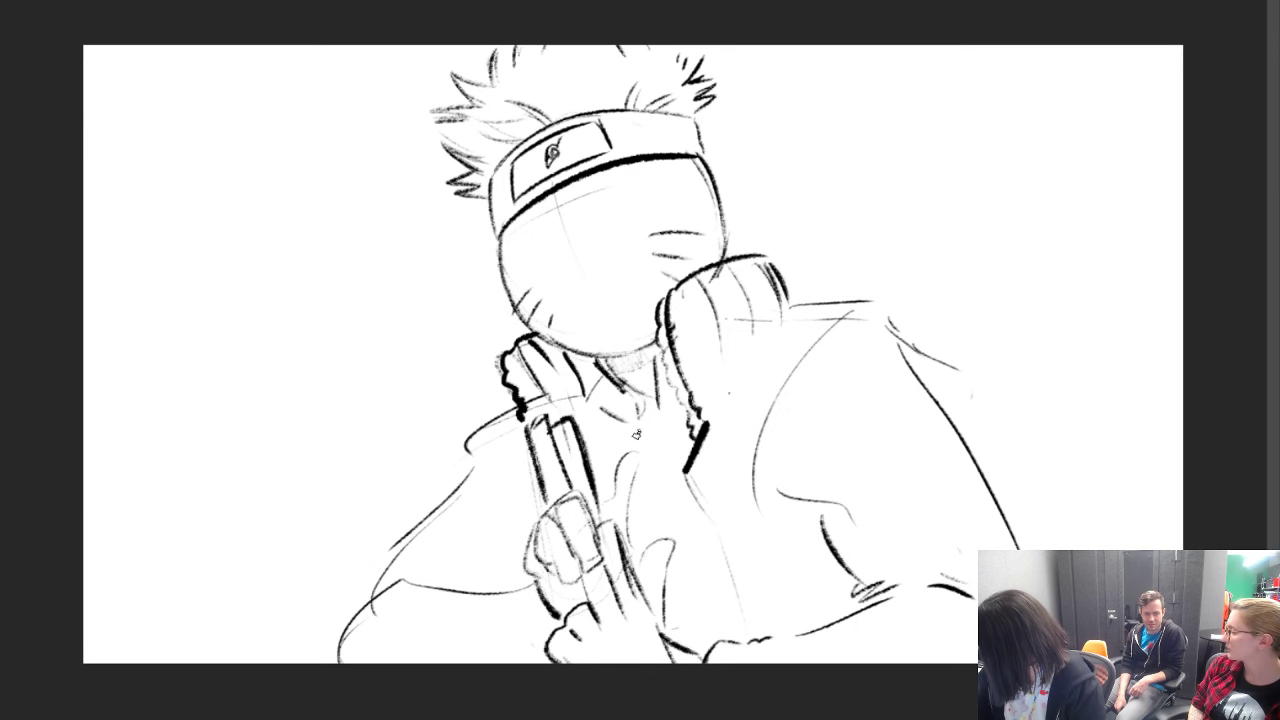
mouse_move(597, 375)
mouse_down()
mouse_move(648, 432)
mouse_move(692, 410)
mouse_up()
mouse_move(601, 503)
mouse_down()
mouse_move(628, 450)
mouse_move(644, 502)
mouse_move(640, 568)
mouse_move(648, 558)
mouse_move(666, 612)
mouse_move(660, 642)
mouse_up()
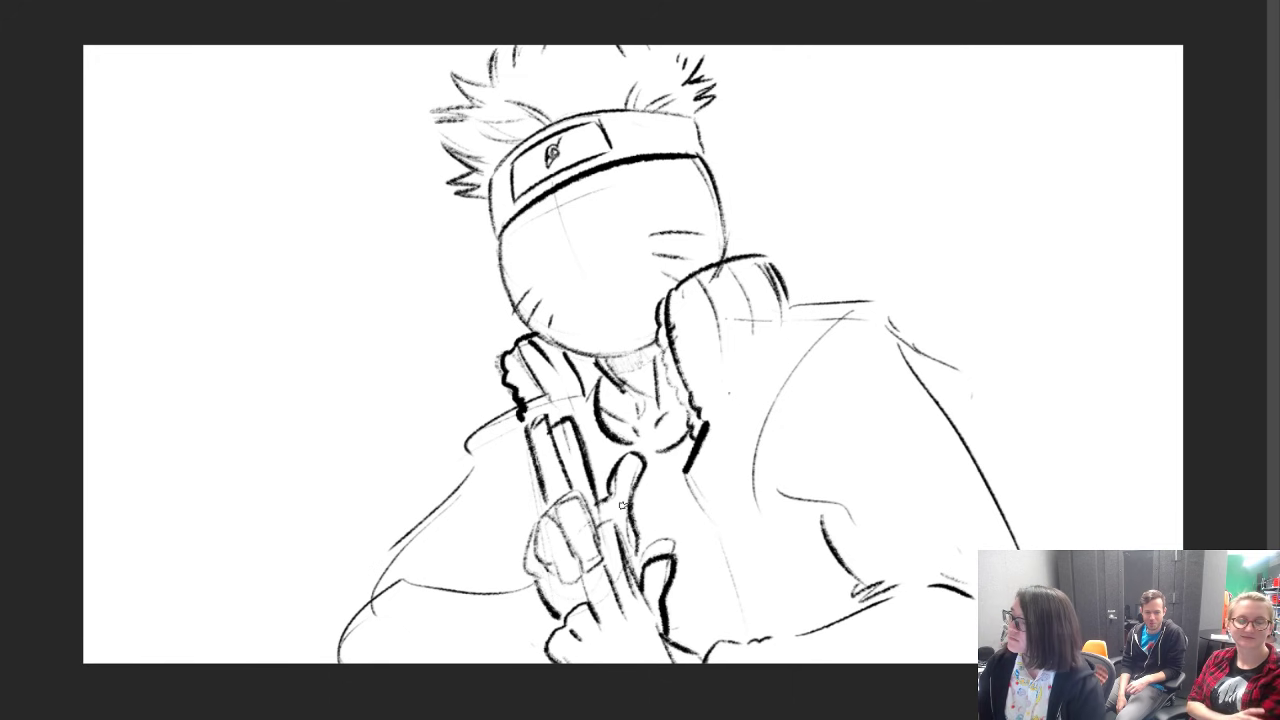
Step: Darken the curled fingers and the wrist edge, and draw a ribbed cuff at the end of the sleeve
drag(555, 562, 582, 577)
mouse_move(567, 531)
mouse_down()
mouse_move(588, 571)
mouse_move(513, 660)
mouse_up()
drag(525, 592, 470, 584)
drag(468, 588, 456, 660)
drag(452, 614, 498, 638)
drag(464, 646, 490, 660)
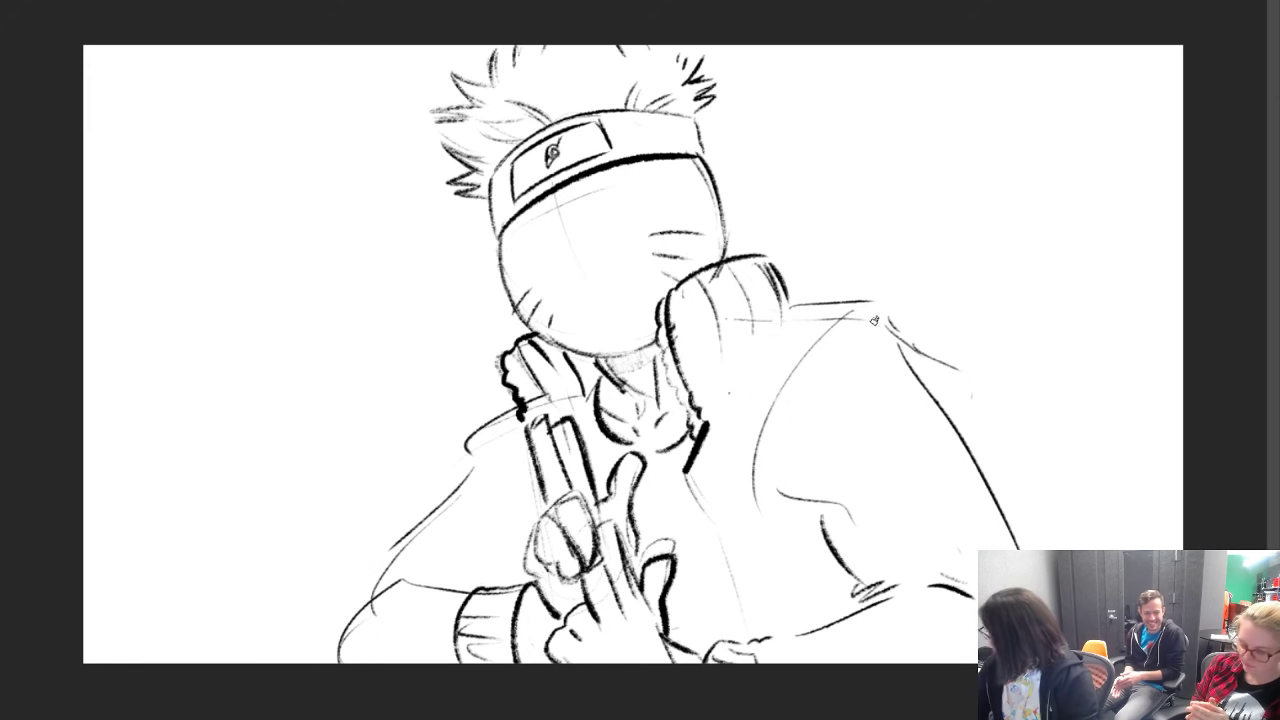
Step: Draw a spiral emblem between two bars on the upper sleeve, and redraw the armhole seam as a bold curve
mouse_move(874, 314)
mouse_down()
mouse_move(808, 340)
mouse_move(772, 440)
mouse_up()
mouse_move(887, 459)
mouse_down()
mouse_move(946, 455)
mouse_move(885, 464)
mouse_move(930, 484)
mouse_move(913, 403)
mouse_move(882, 403)
mouse_move(880, 488)
mouse_move(925, 386)
mouse_move(847, 453)
mouse_move(848, 438)
mouse_move(875, 505)
mouse_up()
drag(844, 443, 876, 508)
mouse_move(930, 368)
mouse_down()
mouse_move(954, 448)
mouse_move(914, 344)
mouse_move(888, 455)
mouse_move(880, 428)
mouse_move(901, 477)
mouse_move(900, 410)
mouse_move(903, 477)
mouse_move(901, 394)
mouse_move(904, 436)
mouse_up()
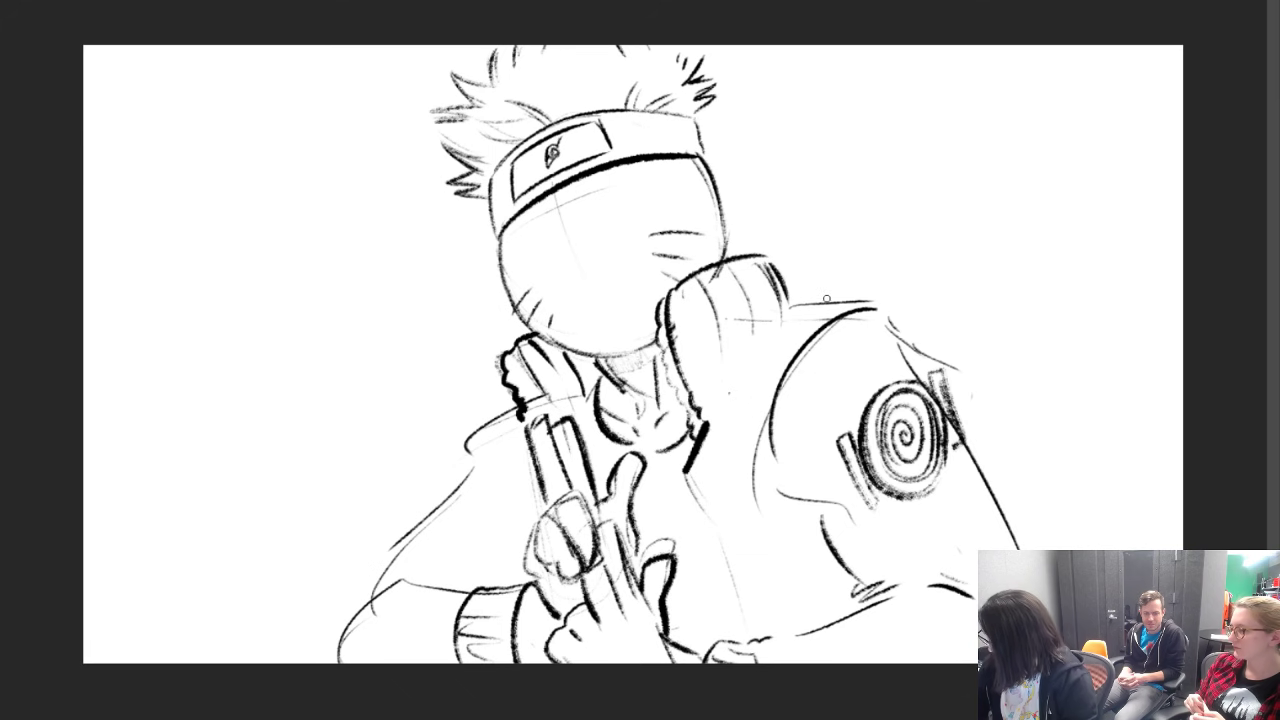
mouse_move(866, 311)
mouse_down()
mouse_move(782, 378)
mouse_move(821, 358)
mouse_move(784, 444)
mouse_move(840, 502)
mouse_move(815, 496)
mouse_up()
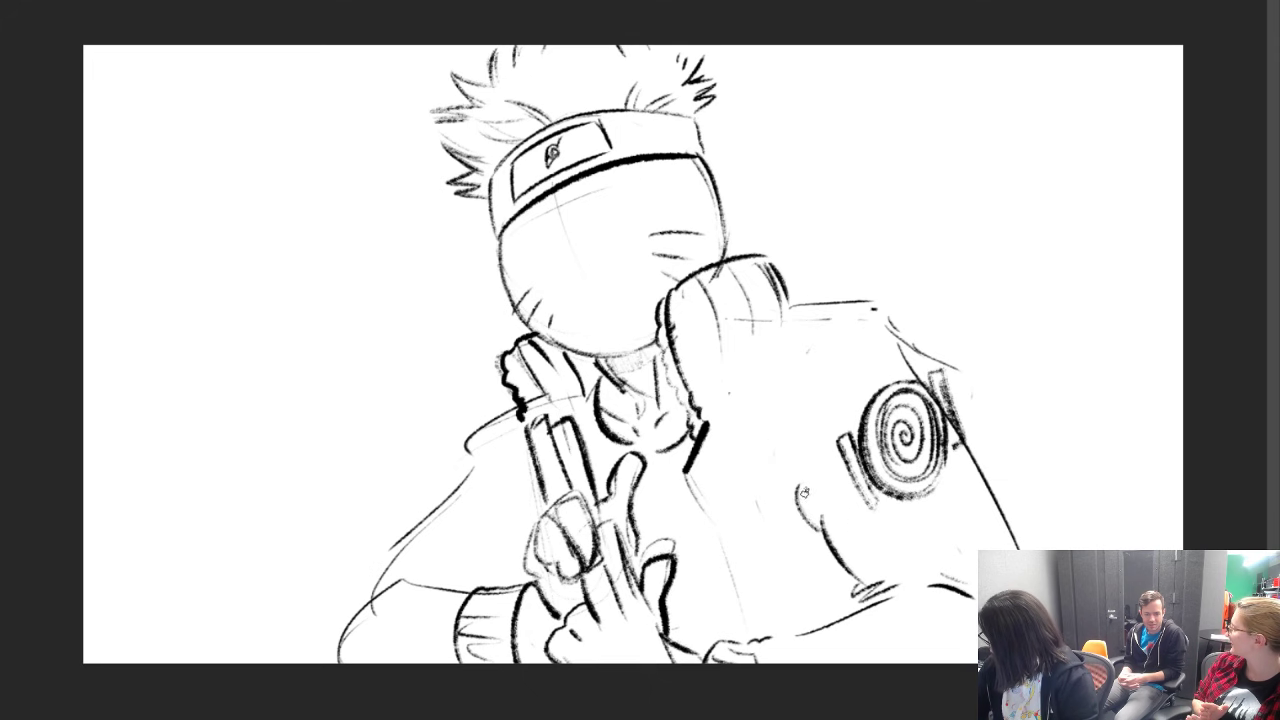
drag(884, 302, 798, 462)
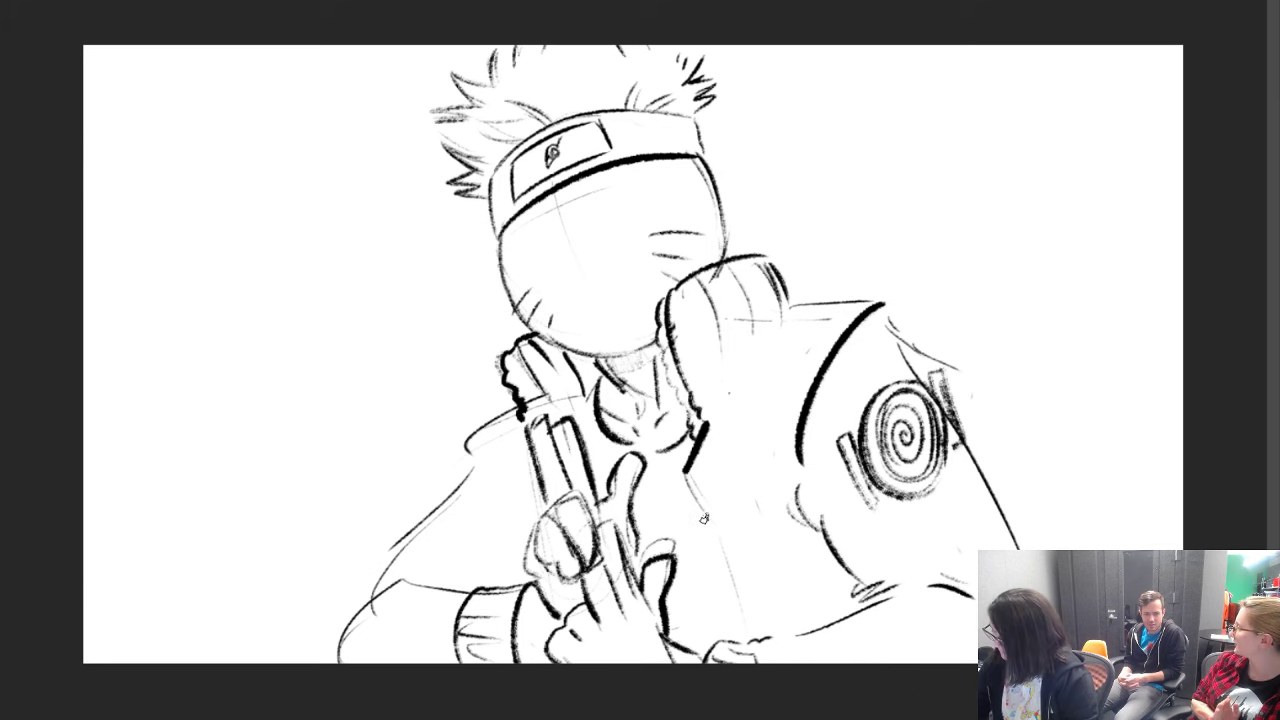
Step: Fill the shirt inside the jacket opening with solid black around the hands
mouse_move(592, 398)
mouse_down()
mouse_move(601, 496)
mouse_move(618, 449)
mouse_up()
mouse_move(646, 542)
mouse_down()
mouse_move(650, 480)
mouse_move(660, 465)
mouse_move(669, 483)
mouse_move(684, 440)
mouse_move(668, 608)
mouse_move(690, 478)
mouse_move(700, 600)
mouse_move(722, 560)
mouse_move(690, 490)
mouse_move(702, 524)
mouse_up()
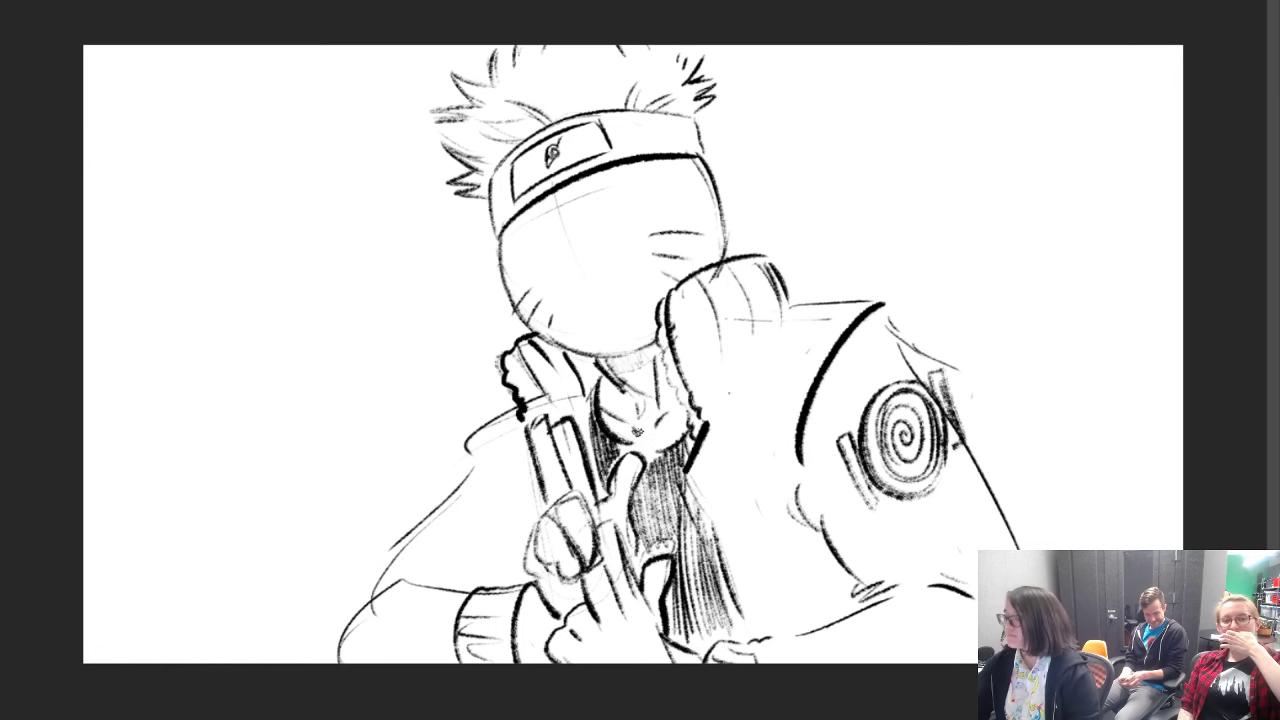
mouse_move(598, 410)
mouse_down()
mouse_move(592, 474)
mouse_move(604, 441)
mouse_move(618, 451)
mouse_move(588, 394)
mouse_move(597, 418)
mouse_up()
mouse_move(648, 456)
mouse_down()
mouse_move(682, 452)
mouse_move(640, 486)
mouse_move(642, 579)
mouse_move(660, 548)
mouse_move(640, 510)
mouse_move(648, 550)
mouse_move(664, 472)
mouse_move(676, 540)
mouse_up()
mouse_move(690, 466)
mouse_down()
mouse_move(705, 580)
mouse_move(682, 440)
mouse_move(645, 470)
mouse_move(645, 540)
mouse_move(670, 490)
mouse_move(690, 530)
mouse_move(660, 608)
mouse_move(676, 640)
mouse_move(688, 556)
mouse_move(700, 640)
mouse_move(708, 548)
mouse_move(706, 622)
mouse_move(724, 636)
mouse_up()
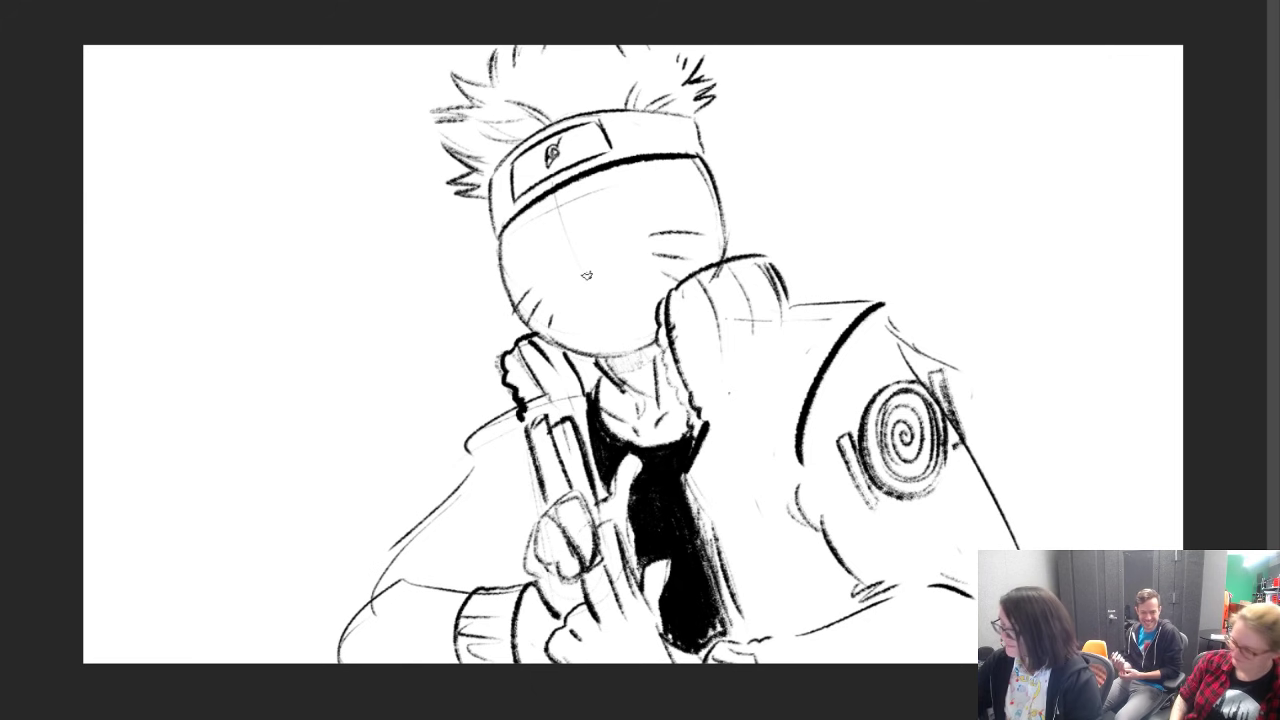
Step: Draw two narrow oval eyes and an open smiling mouth with hatching on the face
mouse_move(545, 255)
mouse_down()
mouse_move(552, 234)
mouse_move(548, 262)
mouse_up()
mouse_move(615, 230)
mouse_down()
mouse_move(622, 210)
mouse_move(614, 242)
mouse_move(606, 208)
mouse_up()
drag(569, 291, 627, 310)
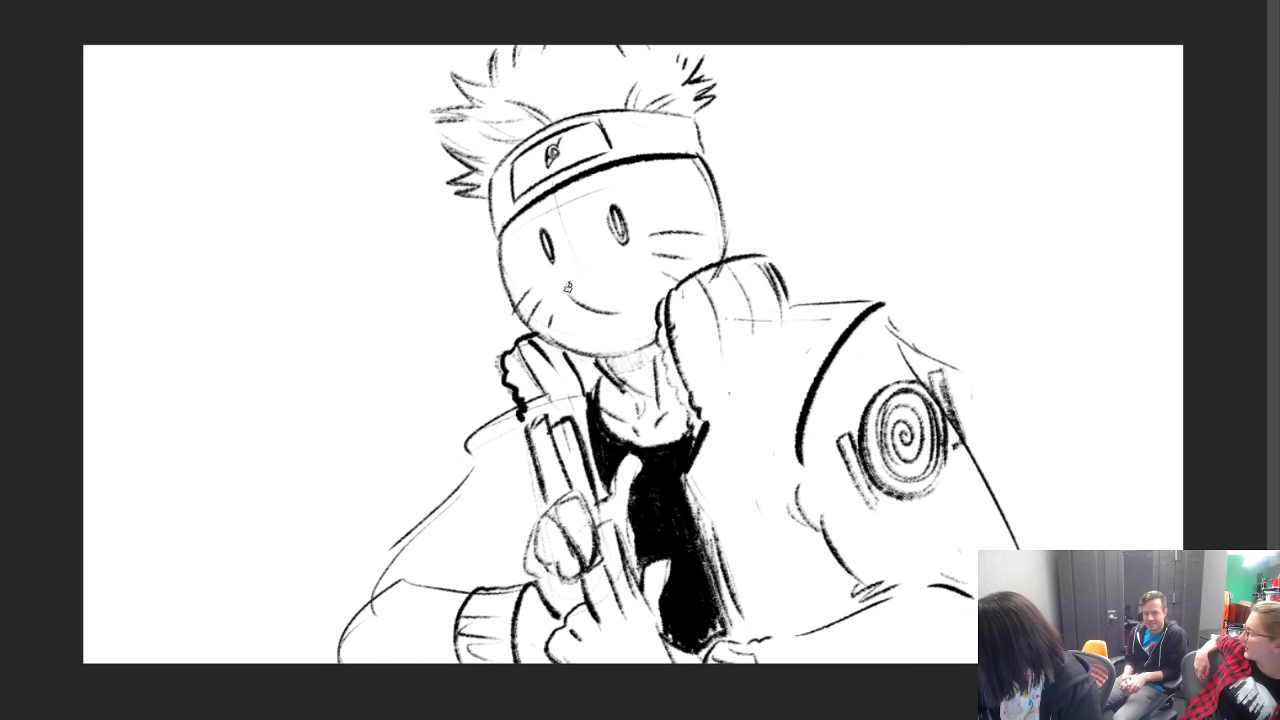
mouse_move(612, 258)
mouse_down()
mouse_move(628, 303)
mouse_move(620, 272)
mouse_move(588, 290)
mouse_move(617, 270)
mouse_up()
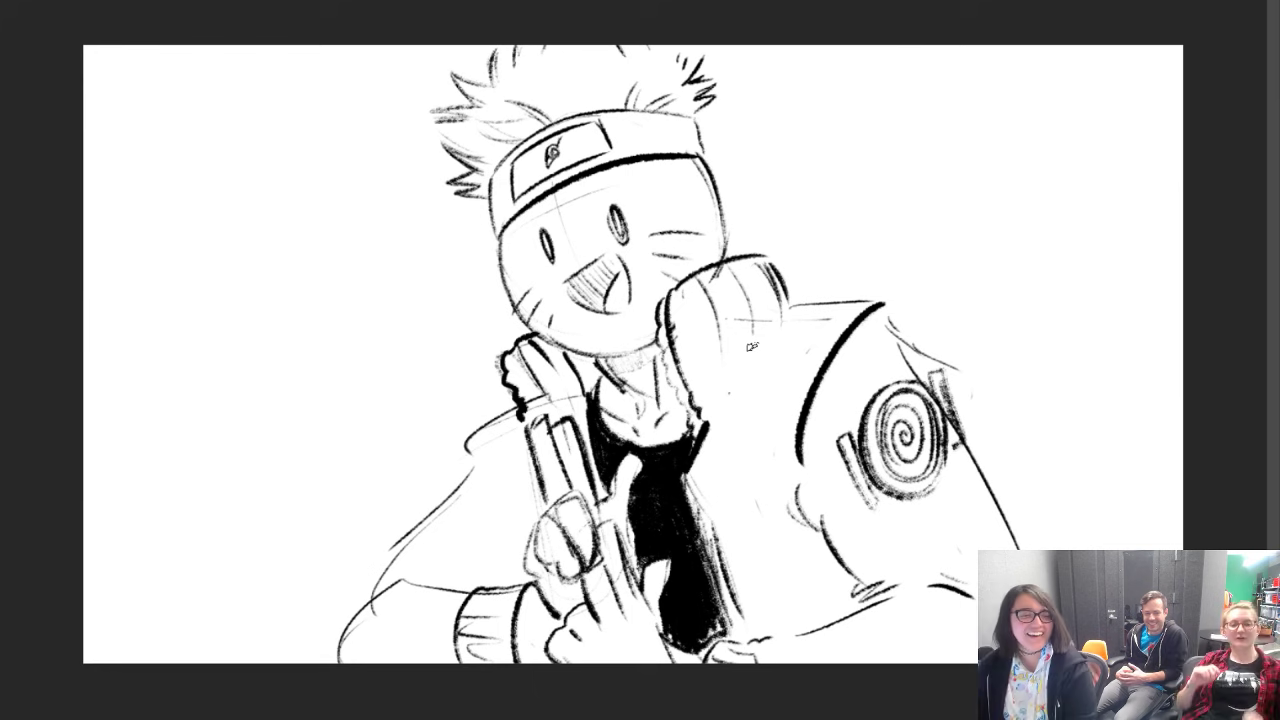
Step: Draw a curved patch line below the headband at the temple and redraw the adjacent cheek outline slightly wider
drag(642, 160, 706, 212)
drag(652, 178, 703, 213)
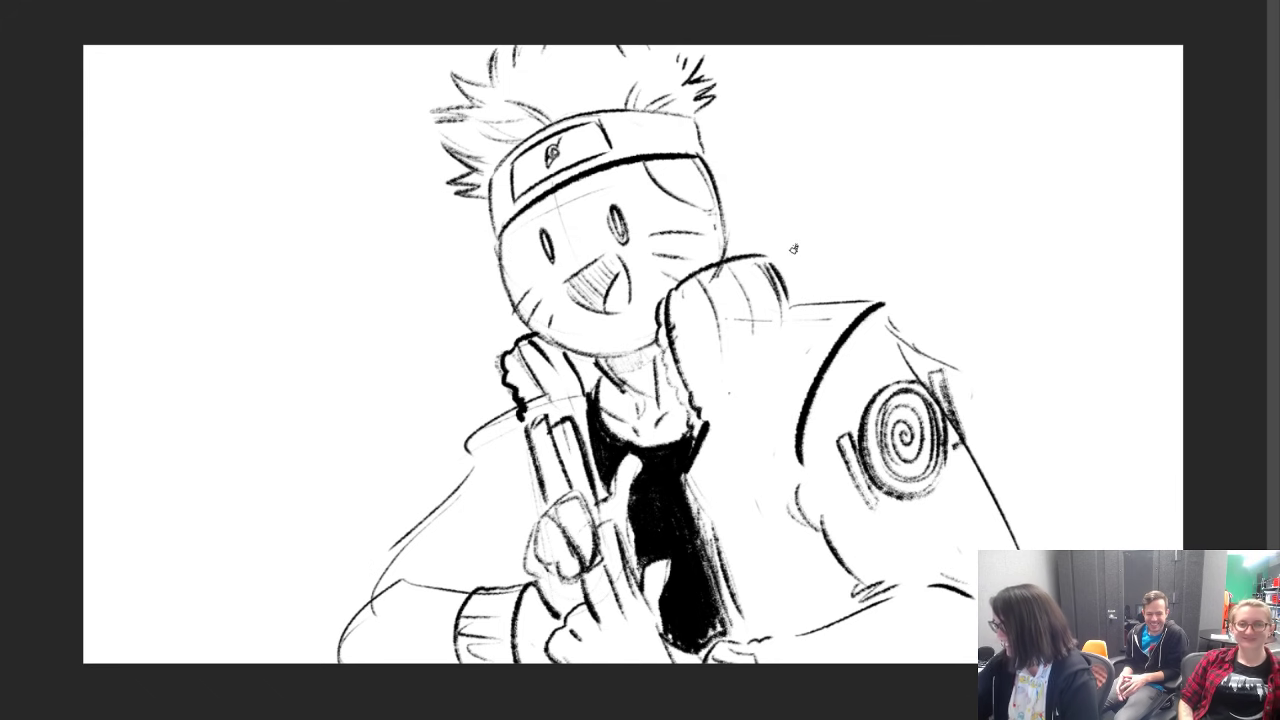
mouse_move(711, 237)
mouse_down()
mouse_move(722, 214)
mouse_move(732, 222)
mouse_up()
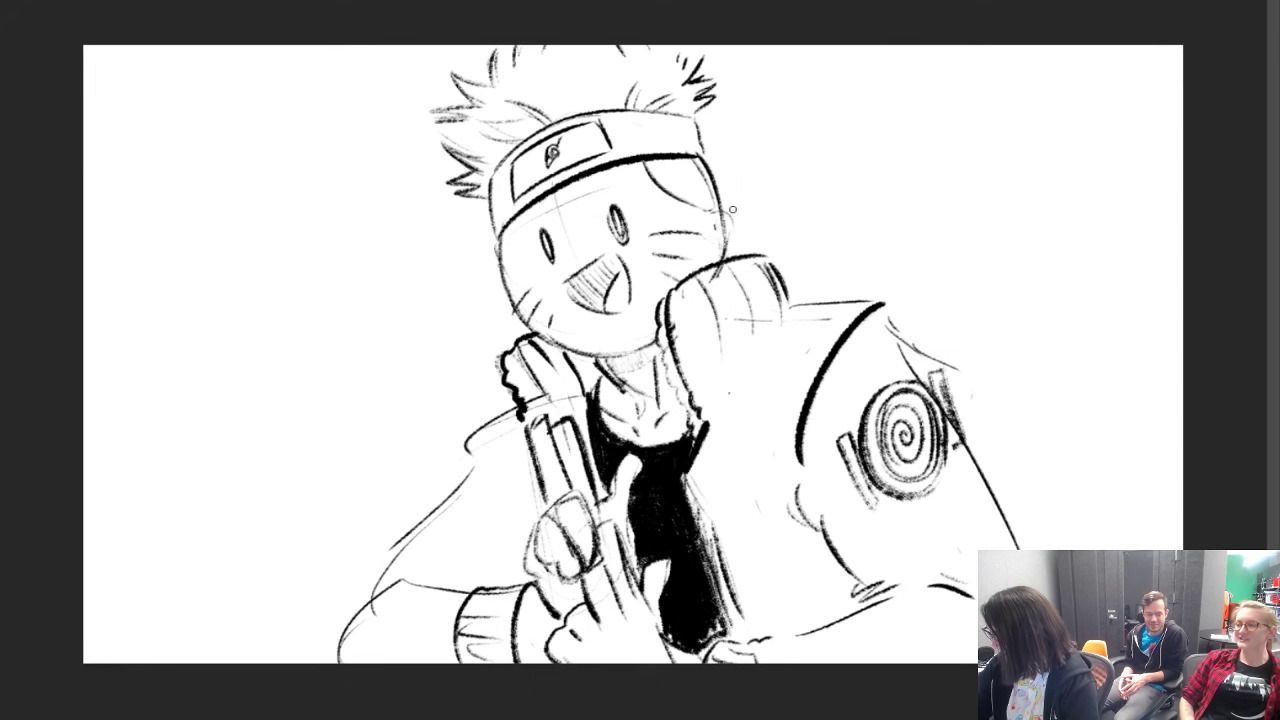
drag(700, 158, 727, 262)
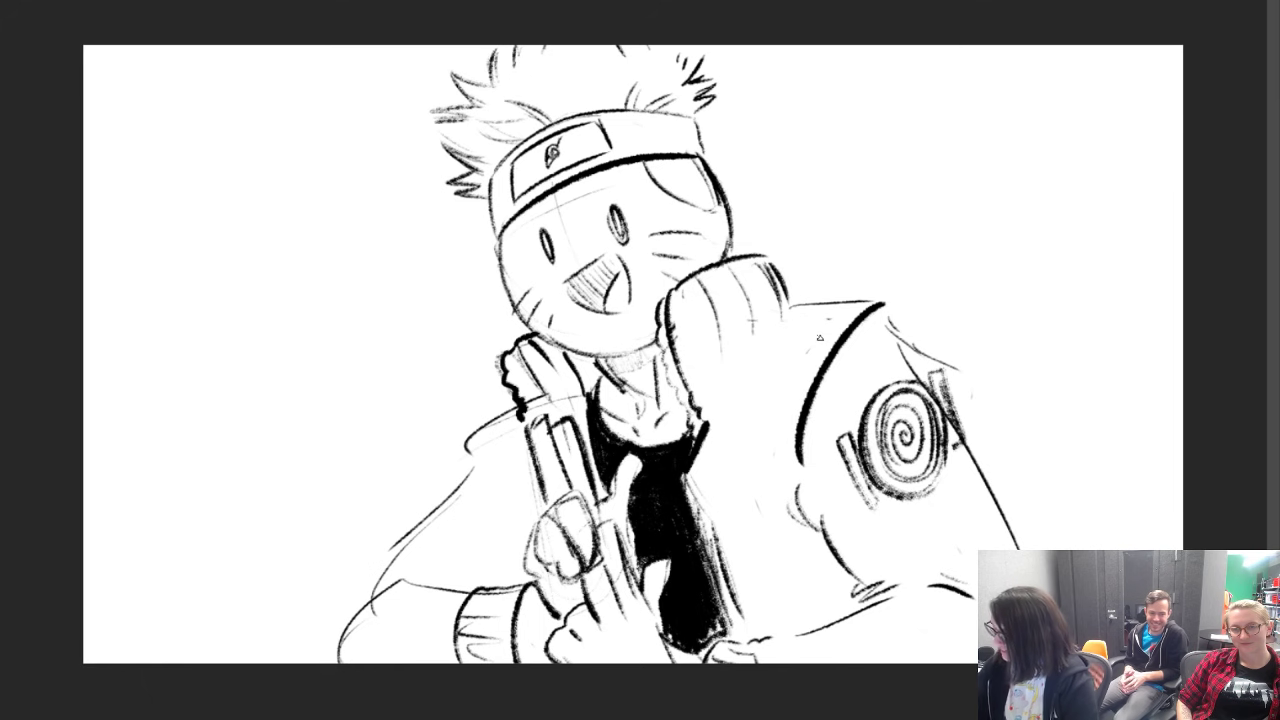
Step: Define the jacket with a fold below the large collar, a bold outline on the far sleeve, and a curved hem line
mouse_move(788, 307)
mouse_down()
mouse_move(750, 380)
mouse_move(786, 334)
mouse_up()
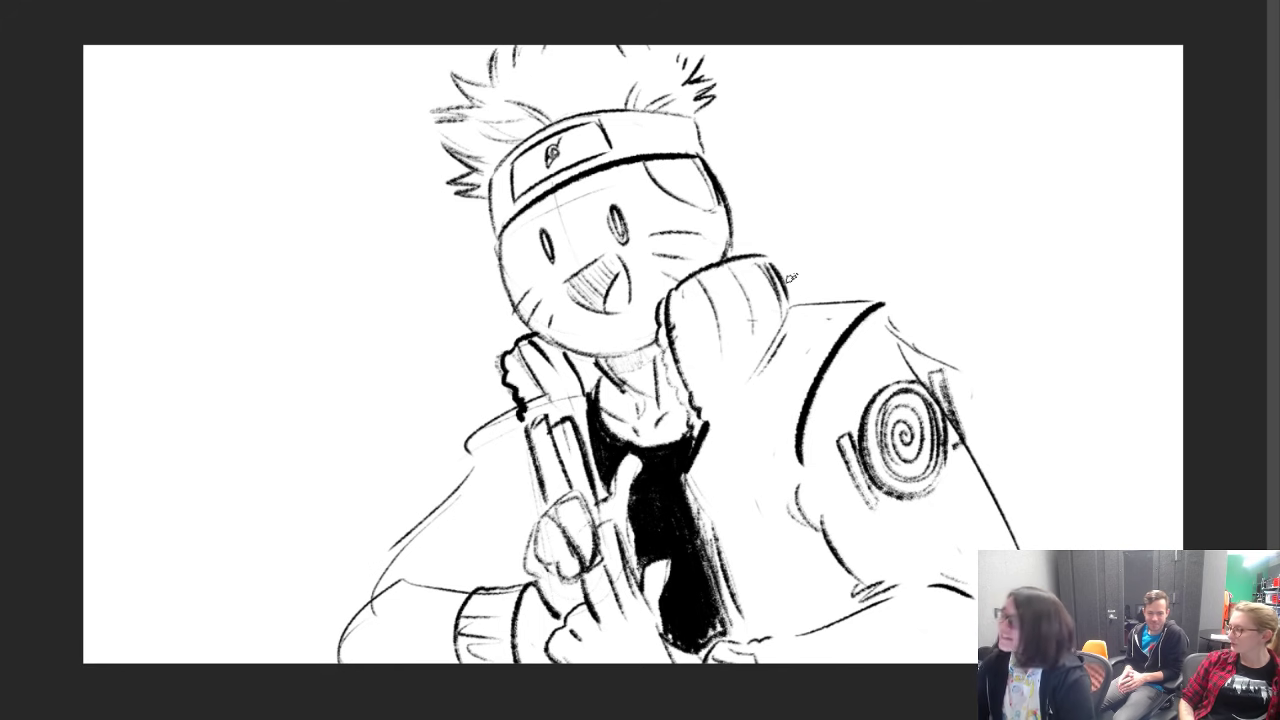
mouse_move(467, 443)
mouse_down()
mouse_move(508, 468)
mouse_move(412, 512)
mouse_move(365, 622)
mouse_up()
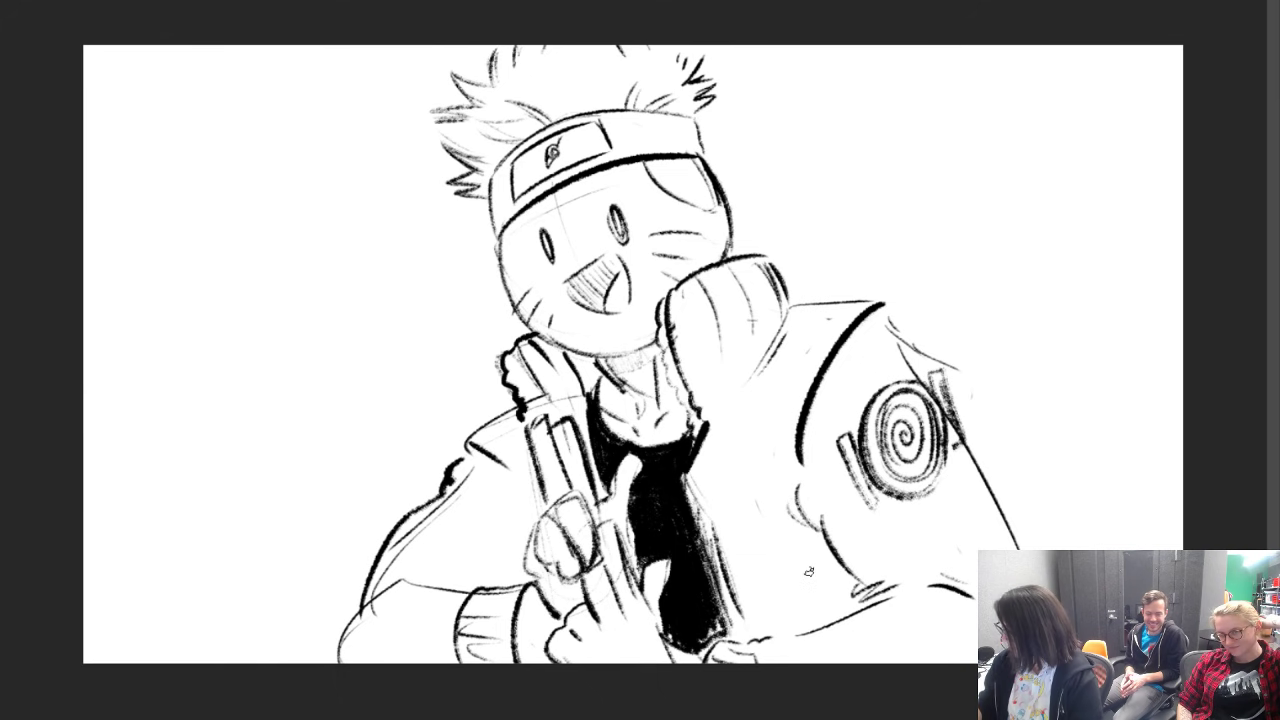
mouse_move(732, 572)
mouse_down()
mouse_move(824, 538)
mouse_move(807, 540)
mouse_move(824, 522)
mouse_up()
drag(503, 479, 510, 584)
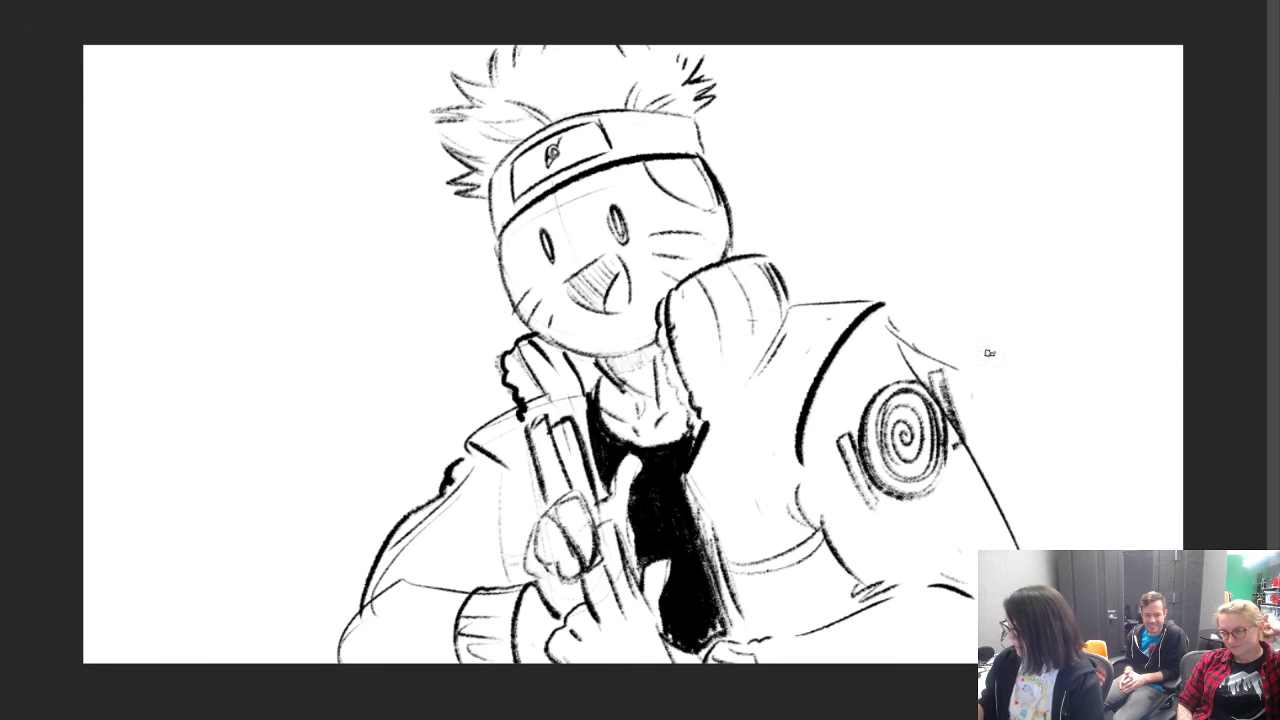
Step: Clean up the lines around the raised fingers and thumb, and darken the shoulder edge above the spiral emblem
drag(535, 440, 545, 503)
mouse_move(527, 567)
mouse_down()
mouse_move(556, 508)
mouse_move(578, 565)
mouse_up()
mouse_move(552, 514)
mouse_down()
mouse_move(577, 498)
mouse_move(592, 554)
mouse_up()
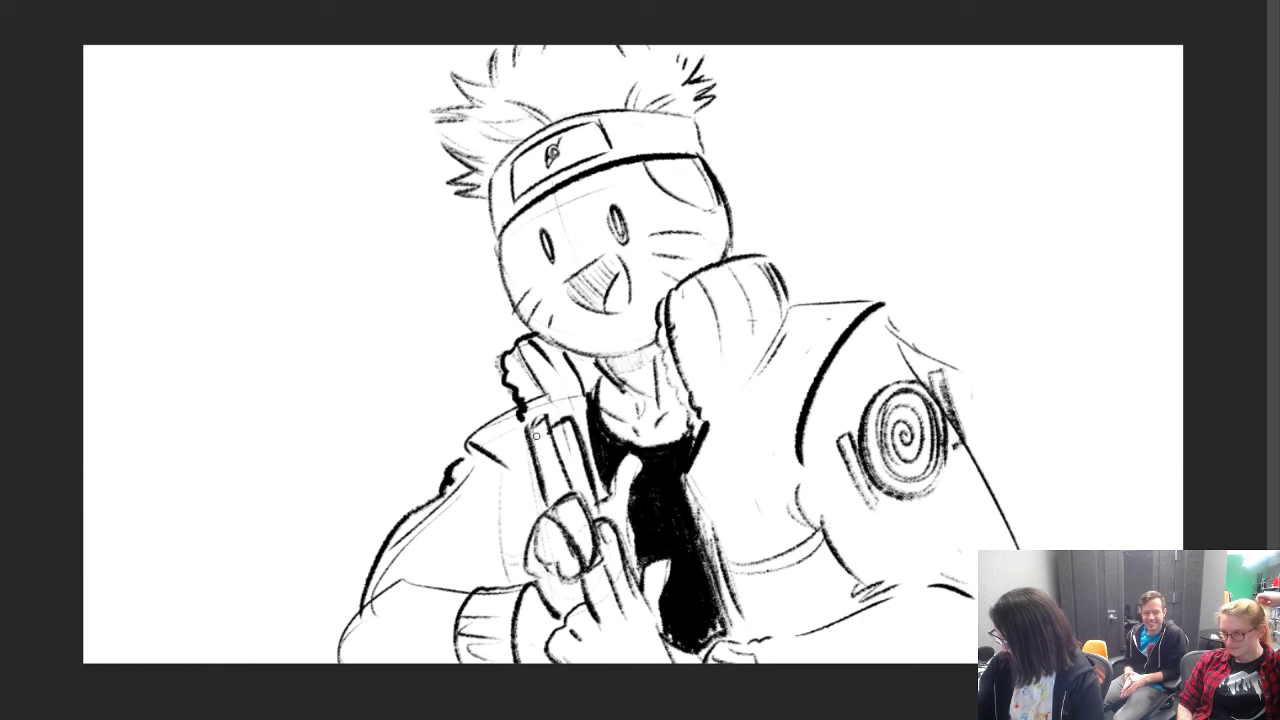
mouse_move(883, 302)
mouse_down()
mouse_move(913, 366)
mouse_move(964, 367)
mouse_move(938, 359)
mouse_up()
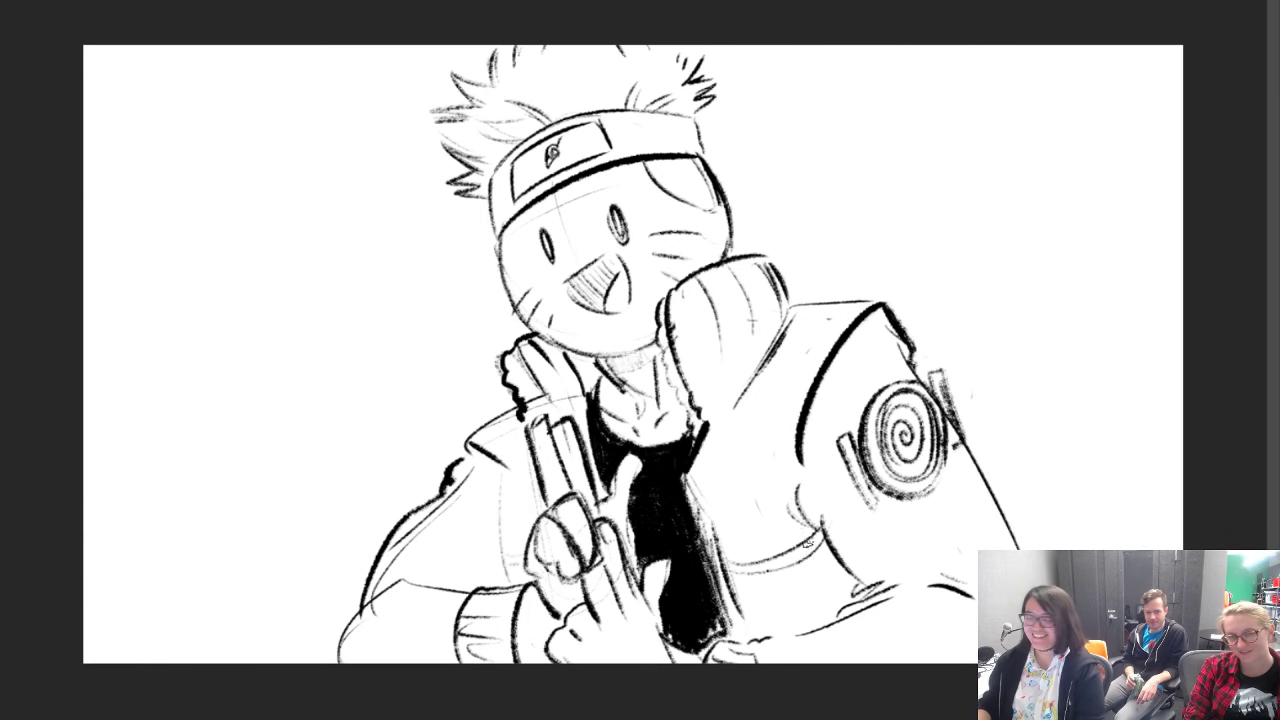
mouse_move(121, 622)
mouse_down()
mouse_move(240, 479)
mouse_move(336, 452)
mouse_up()
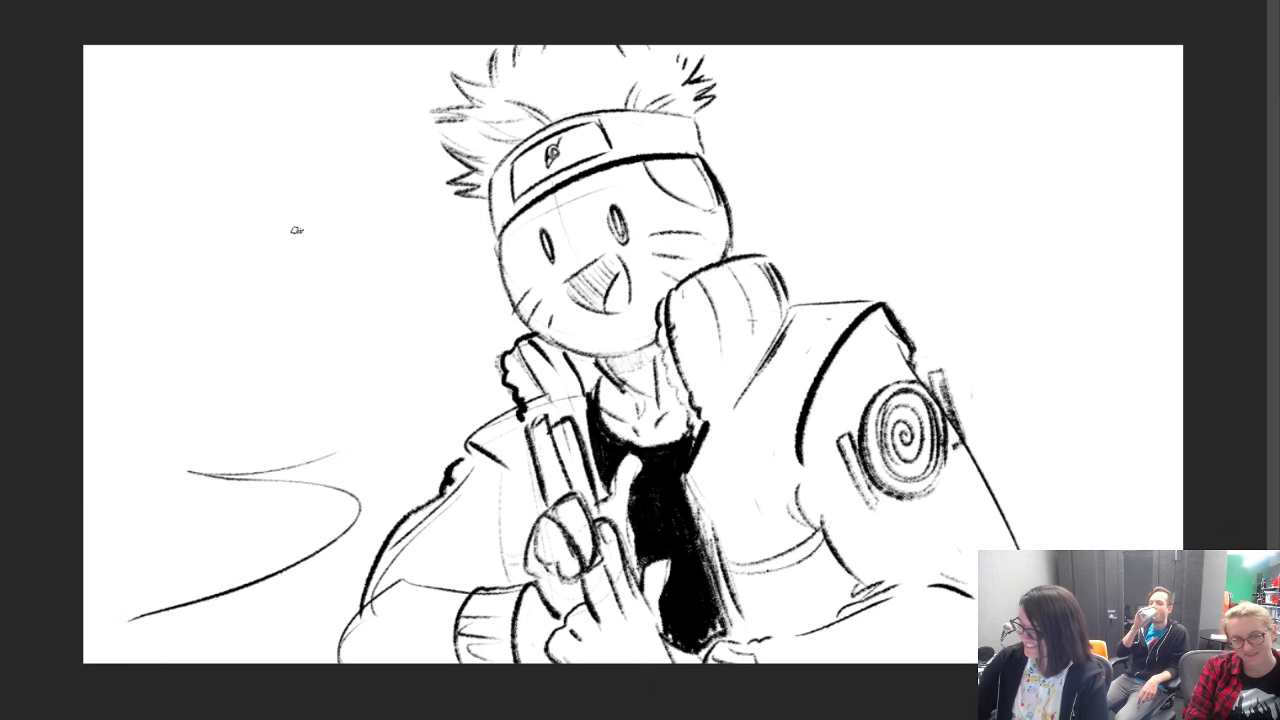
mouse_move(357, 528)
mouse_down()
mouse_move(350, 496)
mouse_move(242, 587)
mouse_move(208, 583)
mouse_move(292, 567)
mouse_move(128, 614)
mouse_up()
mouse_move(320, 462)
mouse_down()
mouse_move(205, 478)
mouse_move(325, 484)
mouse_up()
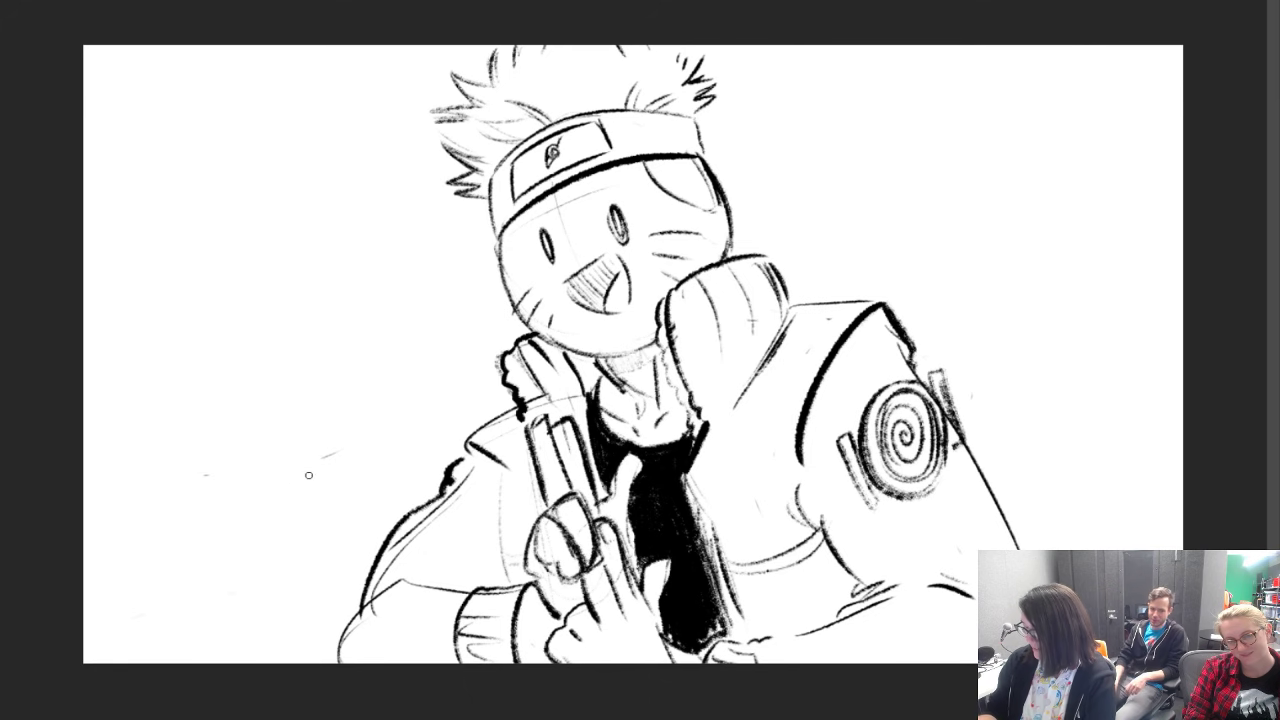
Step: Draw layered swirling clouds behind the ninja on both sides of the body
mouse_move(1008, 484)
mouse_down()
mouse_move(1040, 464)
mouse_move(1100, 496)
mouse_move(1050, 528)
mouse_move(1138, 542)
mouse_up()
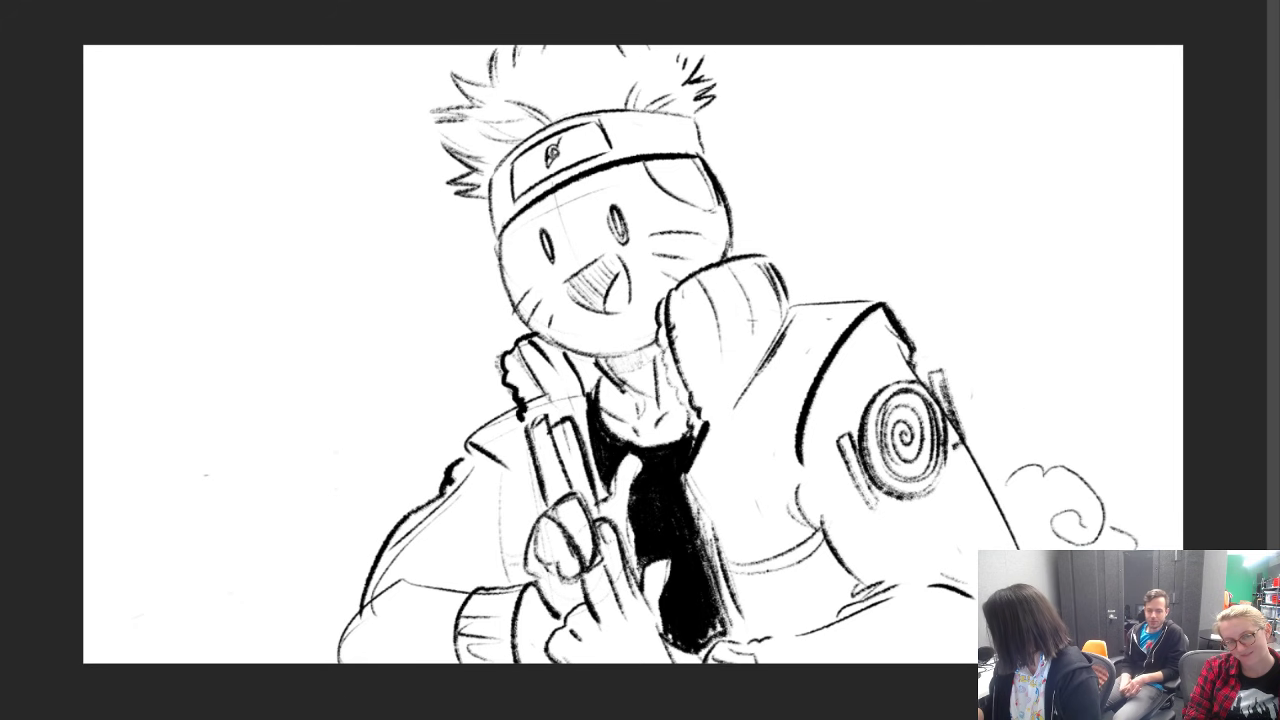
mouse_move(322, 607)
mouse_down()
mouse_move(209, 591)
mouse_move(204, 543)
mouse_move(176, 495)
mouse_move(157, 561)
mouse_move(153, 530)
mouse_move(119, 507)
mouse_move(143, 503)
mouse_move(101, 479)
mouse_move(54, 470)
mouse_up()
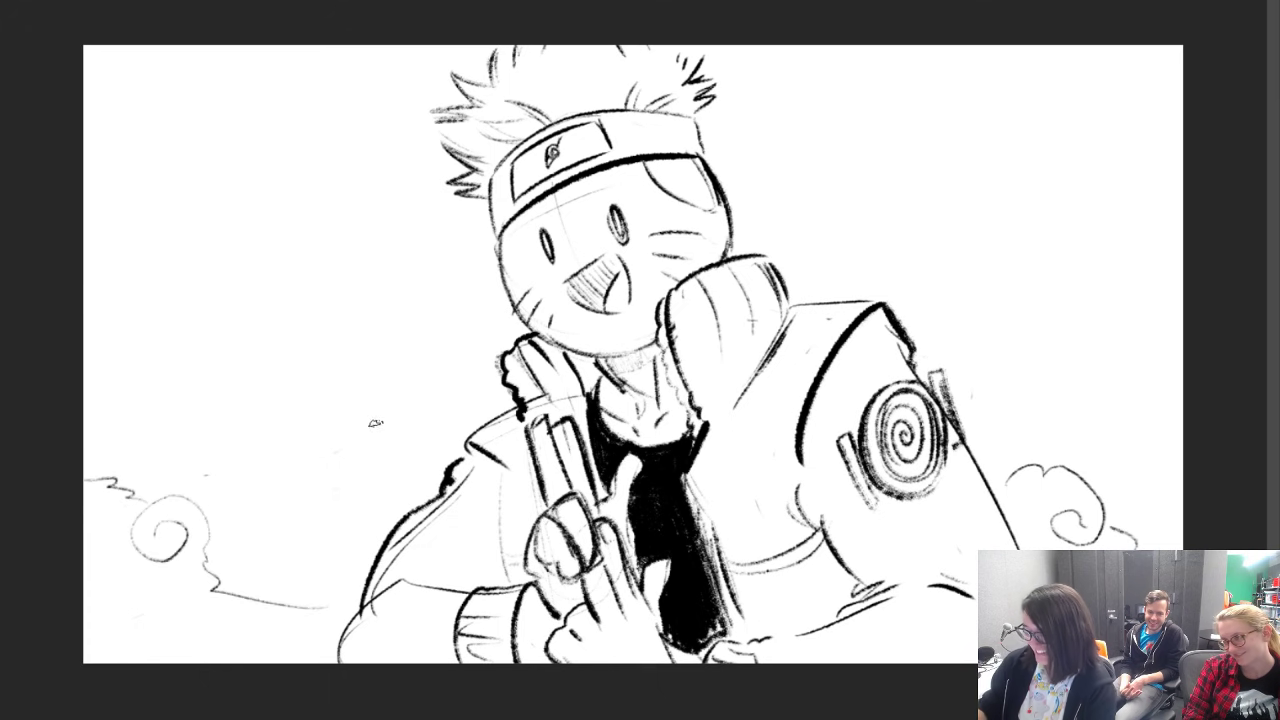
key(ctrl+z)
mouse_move(143, 505)
mouse_down()
mouse_move(61, 459)
mouse_move(315, 434)
mouse_move(356, 388)
mouse_move(409, 368)
mouse_move(434, 428)
mouse_move(385, 395)
mouse_move(410, 415)
mouse_move(475, 378)
mouse_up()
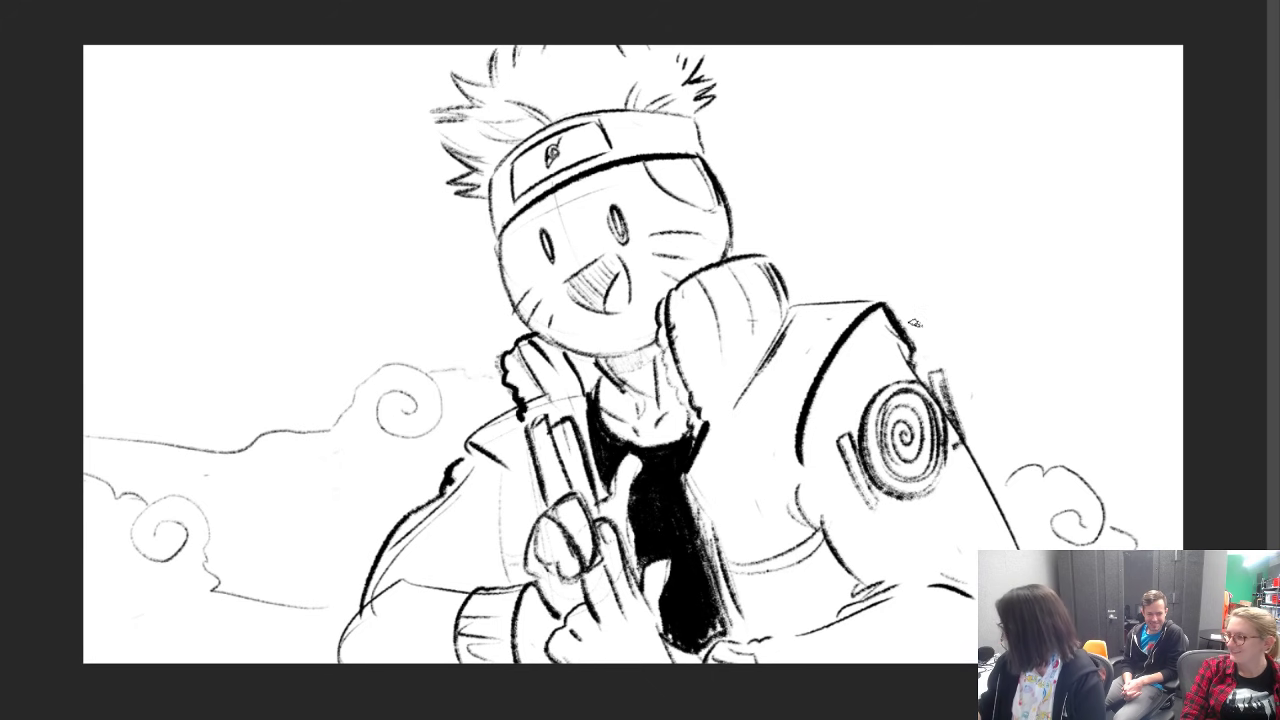
mouse_move(906, 333)
mouse_down()
mouse_move(1028, 312)
mouse_move(1050, 327)
mouse_move(1066, 375)
mouse_move(1111, 370)
mouse_move(1119, 400)
mouse_move(1088, 424)
mouse_move(1079, 398)
mouse_move(1095, 414)
mouse_move(1113, 399)
mouse_move(1195, 424)
mouse_up()
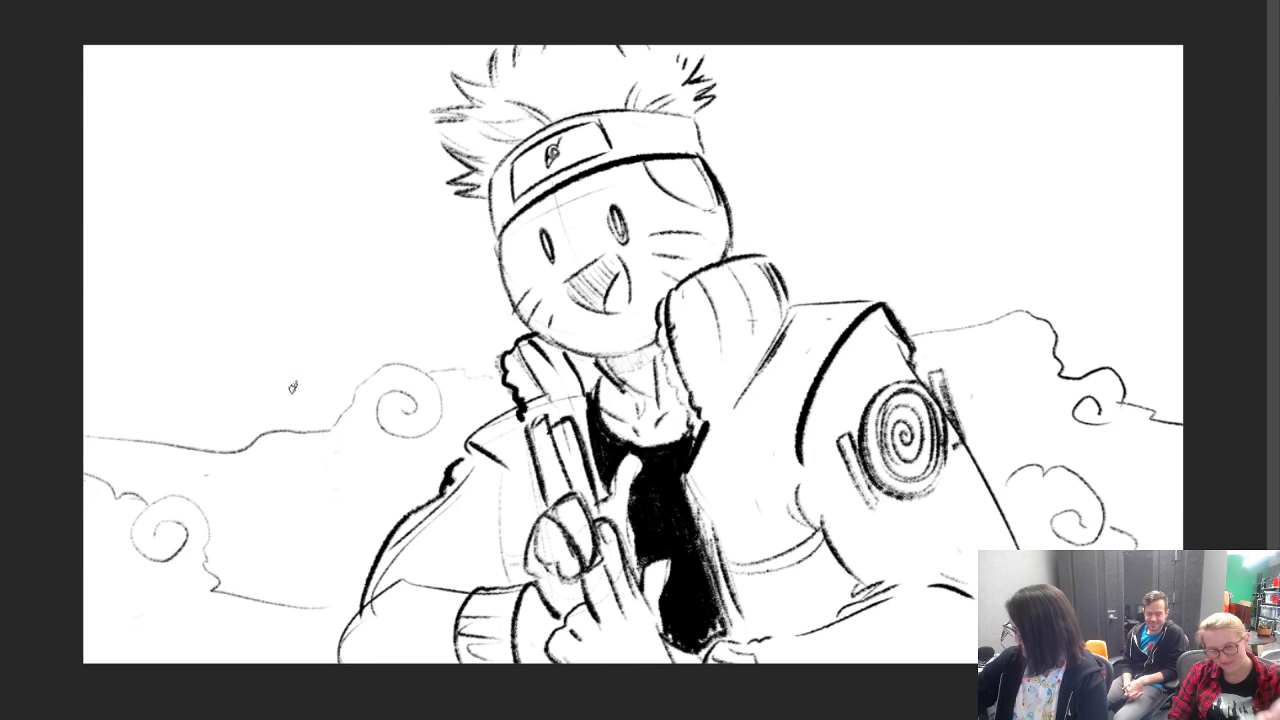
mouse_move(105, 356)
mouse_down()
mouse_move(174, 372)
mouse_move(217, 256)
mouse_move(318, 208)
mouse_up()
mouse_move(940, 103)
mouse_down()
mouse_move(934, 150)
mouse_move(1131, 248)
mouse_up()
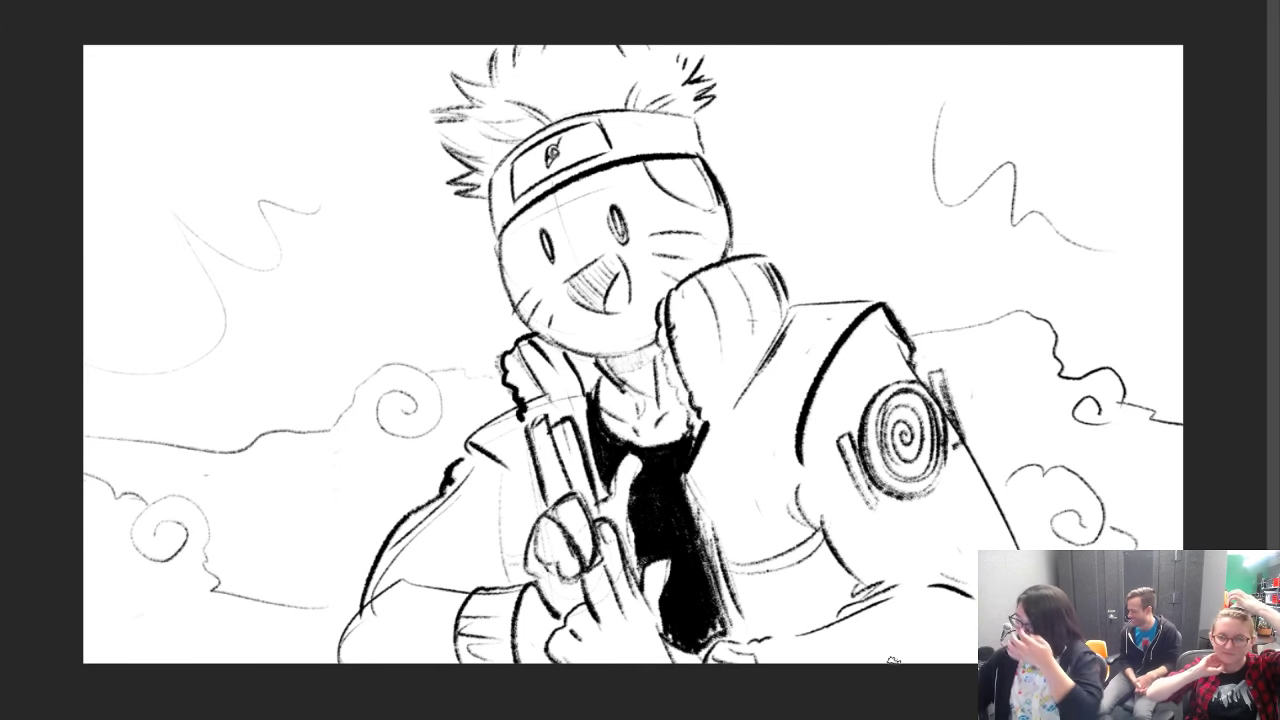
mouse_move(930, 163)
mouse_down()
mouse_move(937, 198)
mouse_move(940, 127)
mouse_move(1017, 176)
mouse_move(942, 205)
mouse_move(988, 175)
mouse_move(1022, 217)
mouse_move(1003, 206)
mouse_move(1053, 218)
mouse_up()
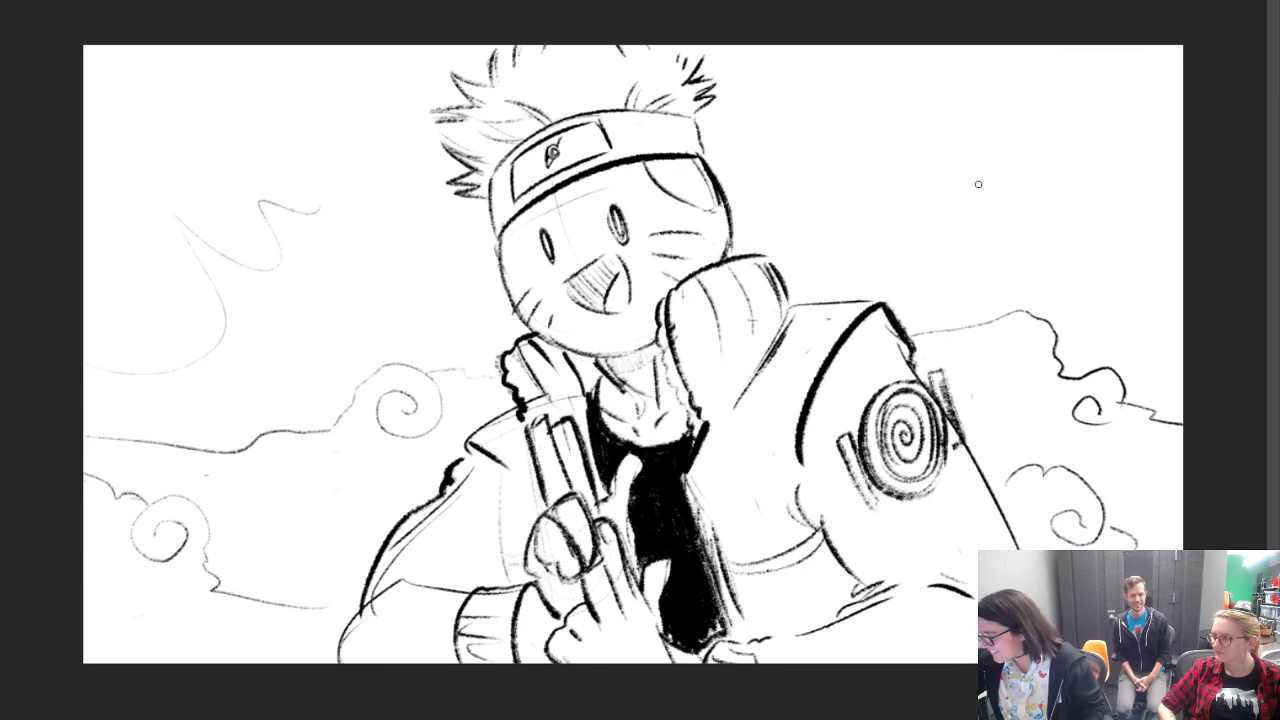
drag(263, 216, 325, 207)
mouse_move(190, 191)
mouse_down()
mouse_move(183, 230)
mouse_move(248, 280)
mouse_move(234, 257)
mouse_move(258, 243)
mouse_move(281, 258)
mouse_move(227, 279)
mouse_move(190, 237)
mouse_move(227, 340)
mouse_up()
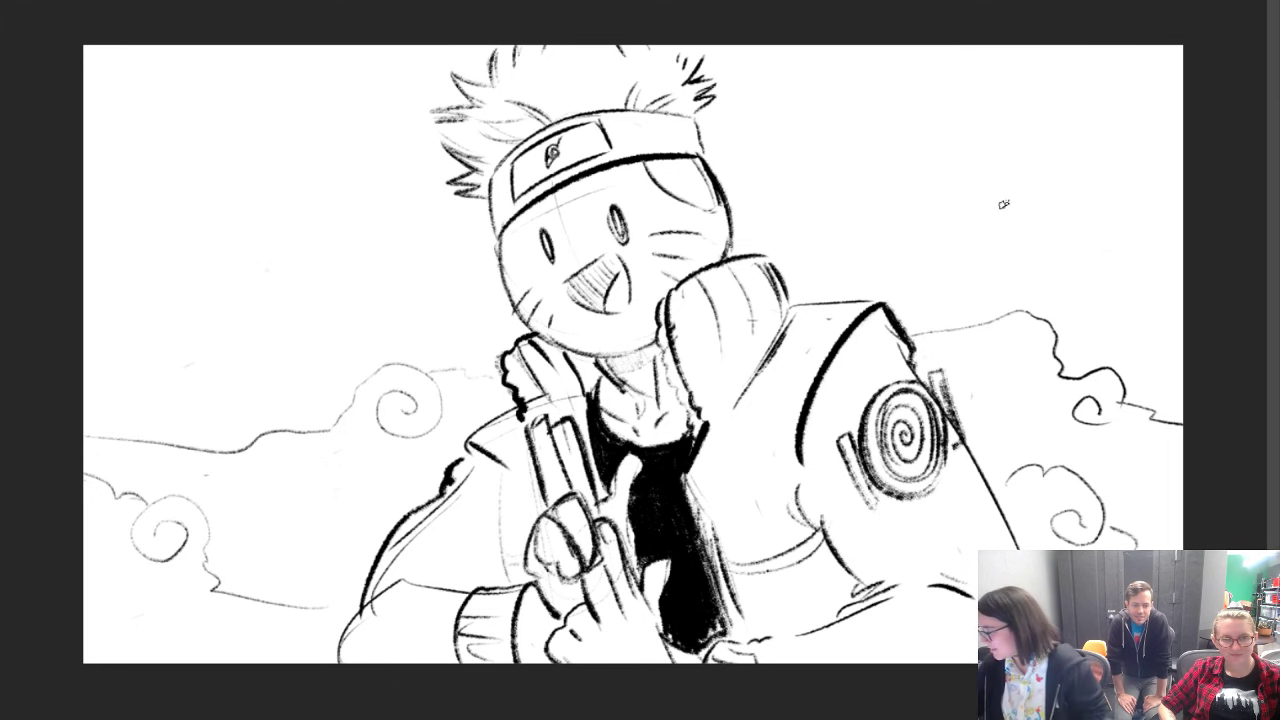
Step: Sketch a small background head above the clouds with a large round nose, scowling eyes, thick brows and a wavy mustache
mouse_move(220, 268)
mouse_down()
mouse_move(269, 350)
mouse_move(225, 257)
mouse_move(238, 242)
mouse_move(217, 325)
mouse_up()
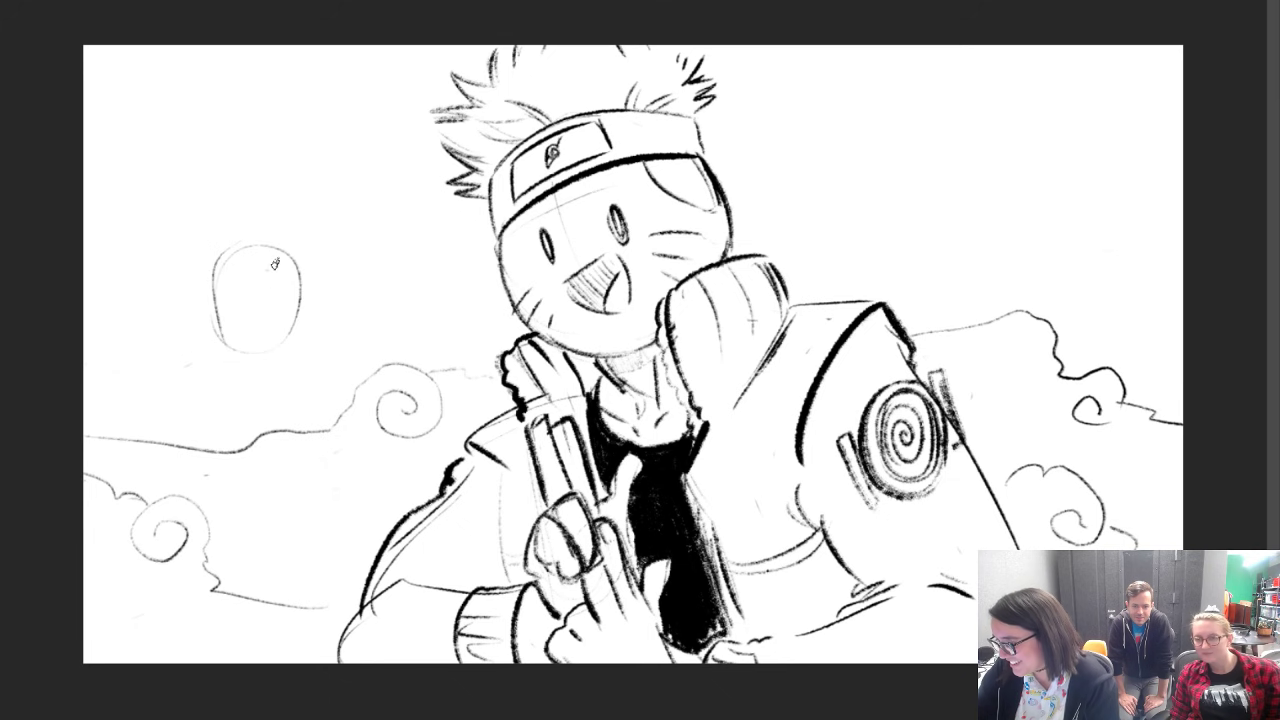
key(e)
mouse_move(225, 344)
mouse_down()
mouse_move(212, 312)
mouse_move(228, 358)
mouse_move(217, 252)
mouse_up()
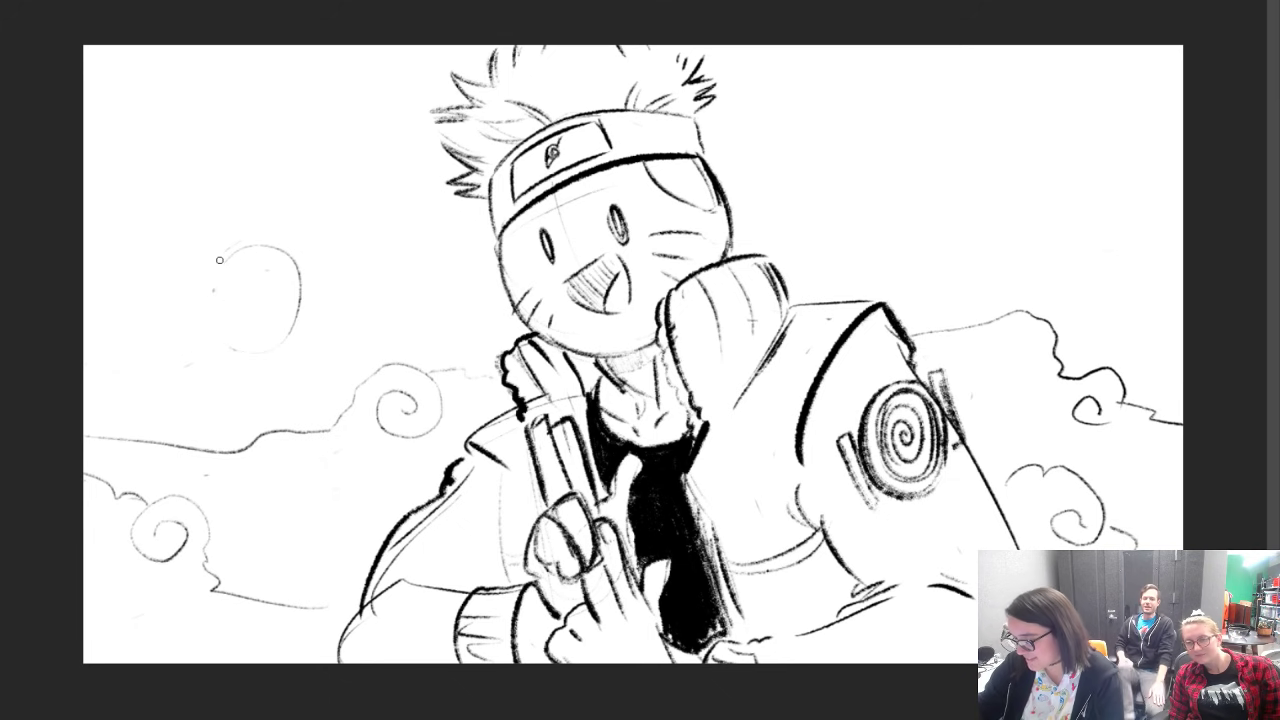
drag(243, 294, 246, 330)
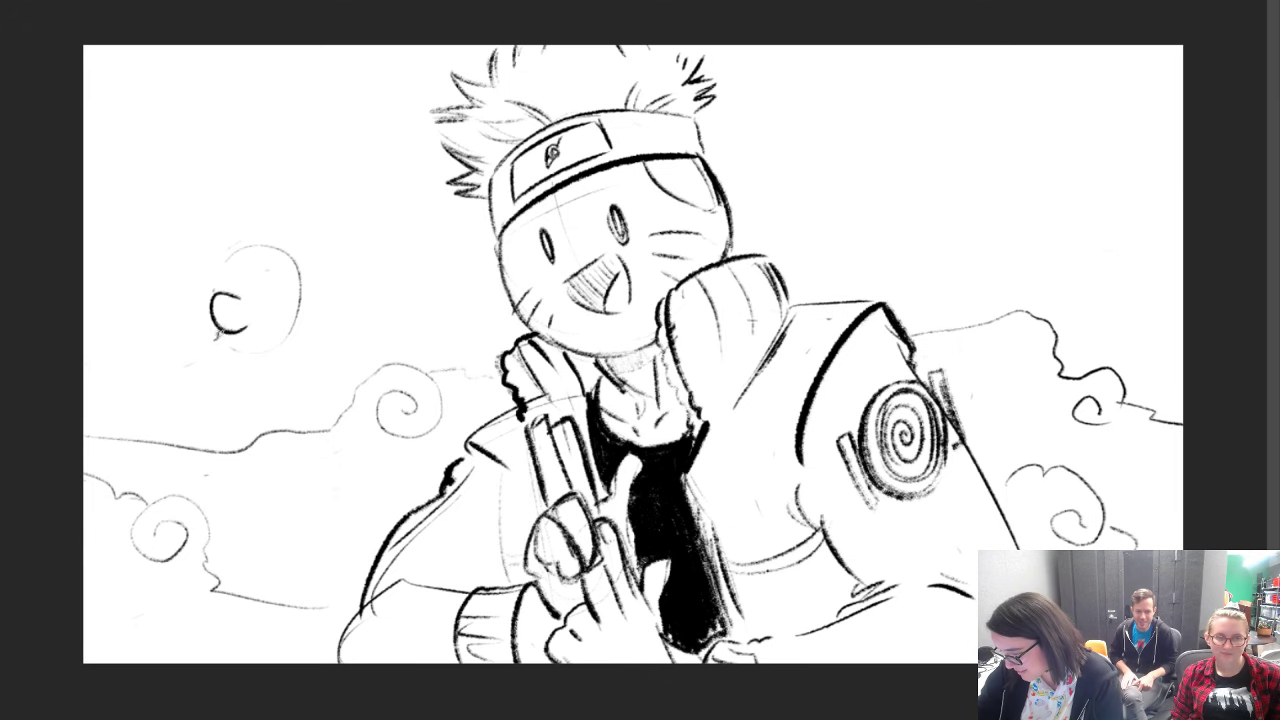
mouse_move(214, 336)
mouse_down()
mouse_move(266, 339)
mouse_move(232, 344)
mouse_up()
mouse_move(252, 286)
mouse_down()
mouse_move(288, 285)
mouse_move(269, 290)
mouse_move(284, 270)
mouse_move(240, 292)
mouse_up()
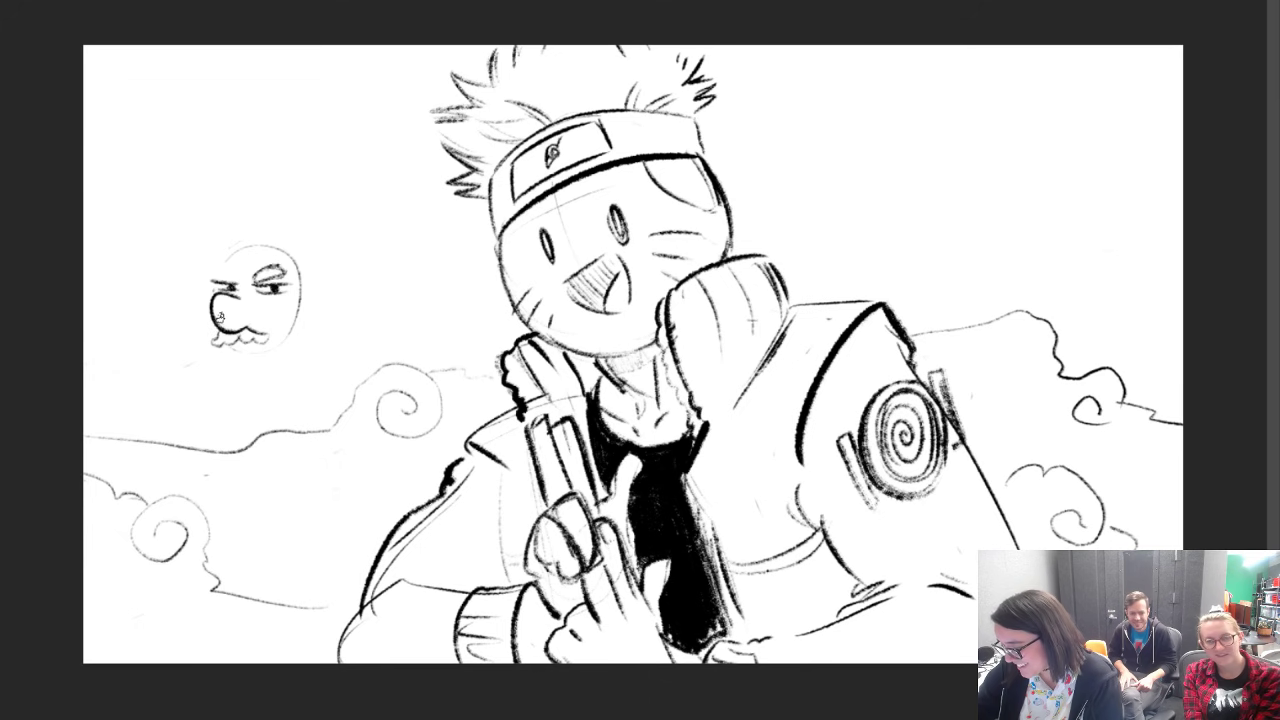
Step: Add a headband to the background character and fill in long dark hair strands on both sides of the face
drag(212, 270, 303, 269)
mouse_move(237, 246)
mouse_down()
mouse_move(298, 260)
mouse_move(213, 255)
mouse_move(268, 260)
mouse_move(226, 243)
mouse_move(261, 262)
mouse_move(216, 257)
mouse_move(214, 273)
mouse_move(270, 270)
mouse_move(281, 333)
mouse_move(288, 348)
mouse_move(294, 330)
mouse_move(303, 360)
mouse_up()
drag(302, 278, 308, 362)
mouse_move(292, 256)
mouse_down()
mouse_move(306, 288)
mouse_move(302, 272)
mouse_up()
mouse_move(206, 262)
mouse_down()
mouse_move(198, 313)
mouse_move(212, 364)
mouse_up()
drag(204, 306, 214, 338)
drag(190, 296, 204, 318)
drag(200, 266, 214, 304)
drag(280, 276, 288, 334)
drag(284, 266, 292, 320)
drag(290, 268, 302, 326)
drag(298, 286, 302, 316)
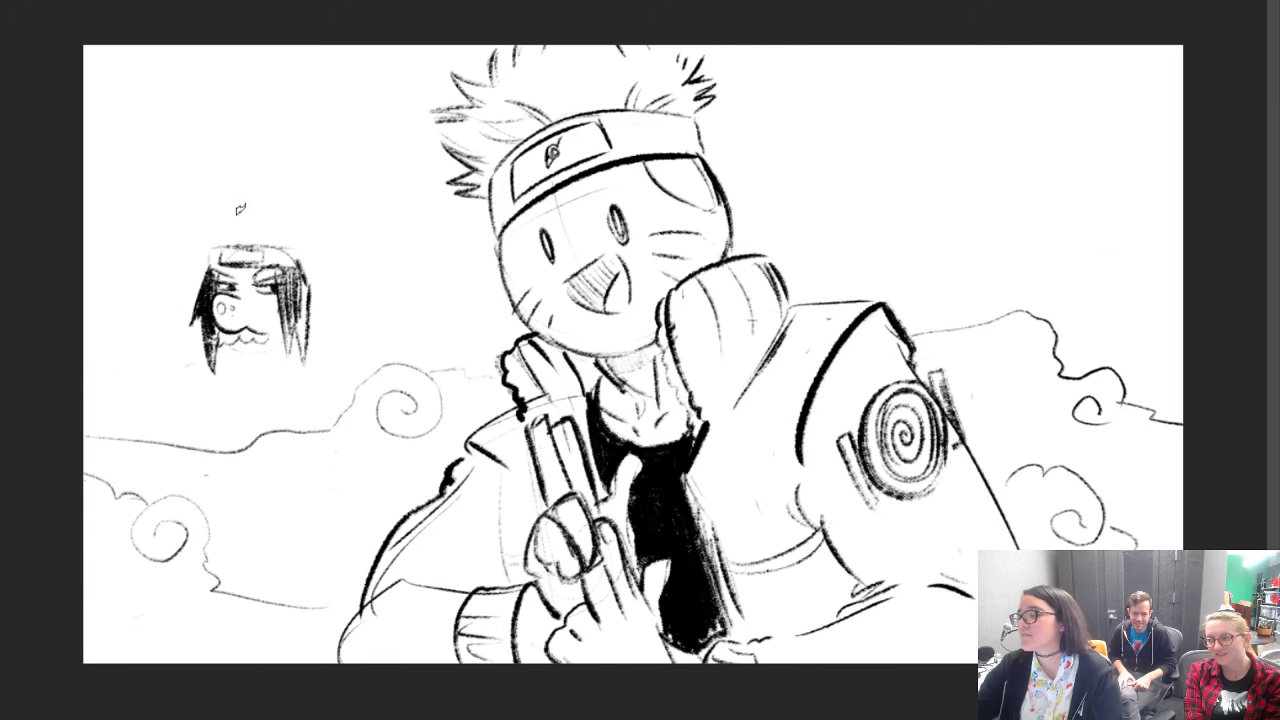
Step: Outline the hair on top of the background character's head, undoing and redrawing the first strokes
mouse_move(208, 256)
mouse_down()
mouse_move(288, 250)
mouse_move(220, 242)
mouse_move(320, 234)
mouse_move(210, 248)
mouse_move(237, 226)
mouse_move(306, 214)
mouse_up()
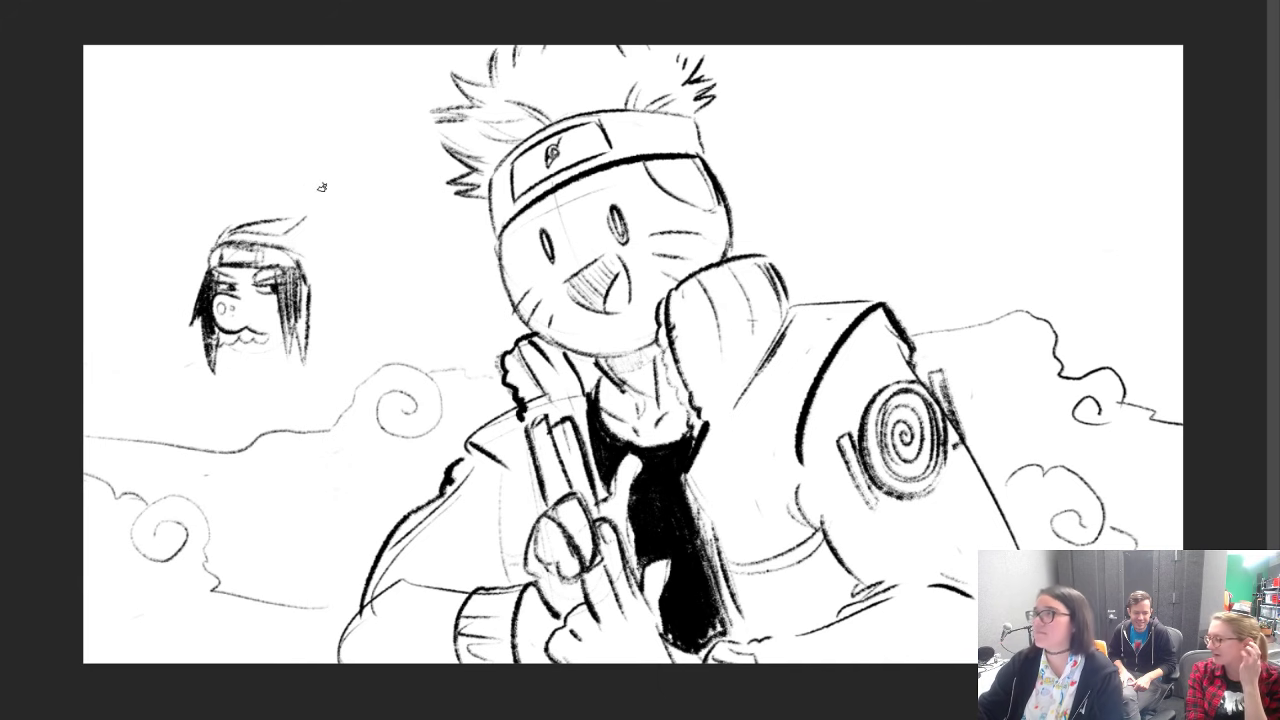
key(ctrl+z)
key(ctrl+z)
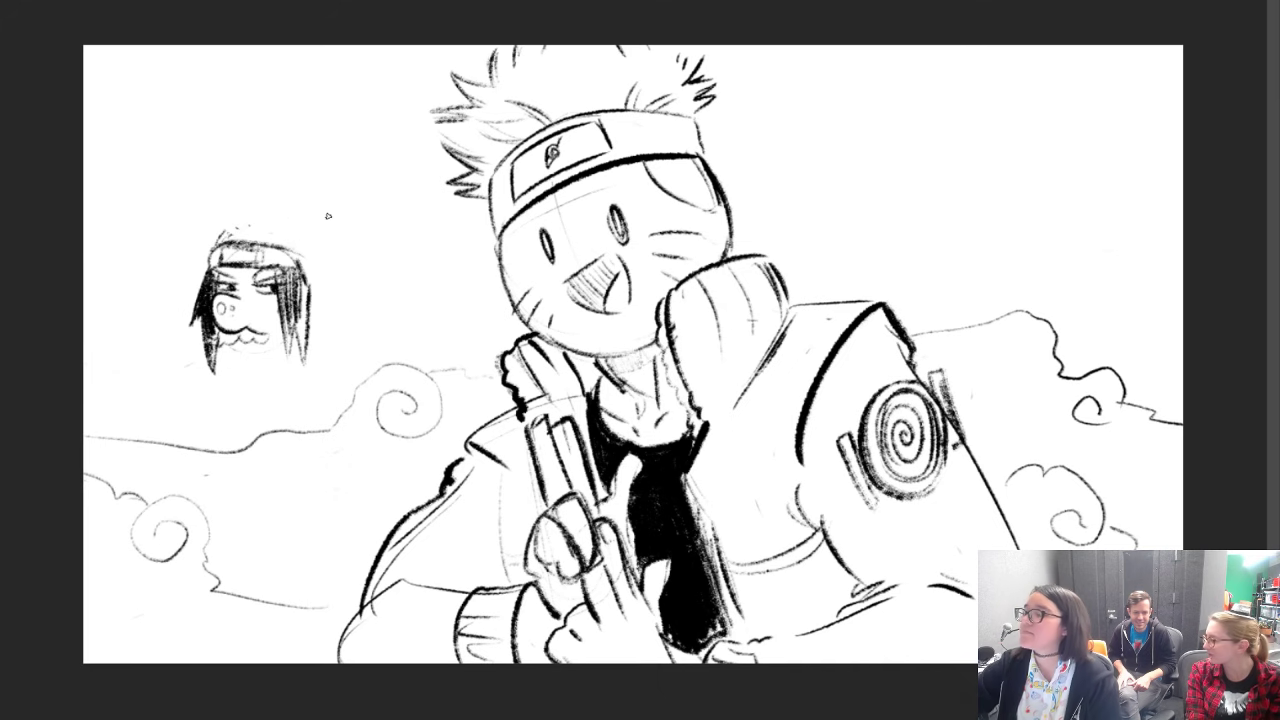
mouse_move(214, 241)
mouse_down()
mouse_move(280, 221)
mouse_move(310, 242)
mouse_move(356, 246)
mouse_move(340, 256)
mouse_move(306, 243)
mouse_move(372, 284)
mouse_move(346, 286)
mouse_move(343, 302)
mouse_move(318, 289)
mouse_move(304, 330)
mouse_up()
mouse_move(334, 240)
mouse_down()
mouse_move(308, 240)
mouse_move(338, 330)
mouse_move(329, 267)
mouse_up()
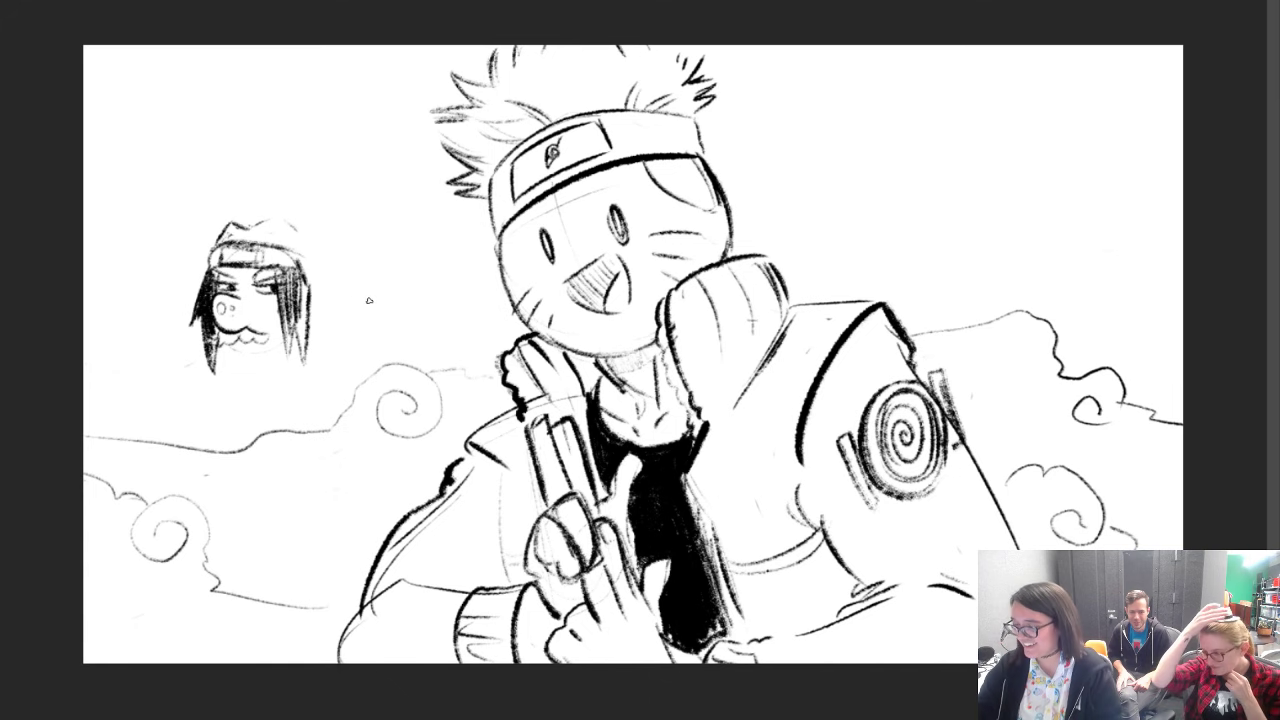
Step: Draw the background character's chin, wide flared collar and shoulders rising out of the cloud
drag(226, 354, 278, 354)
drag(197, 365, 296, 361)
drag(178, 364, 208, 410)
drag(300, 362, 332, 381)
drag(206, 413, 185, 440)
mouse_move(330, 366)
mouse_down()
mouse_move(311, 405)
mouse_move(317, 437)
mouse_up()
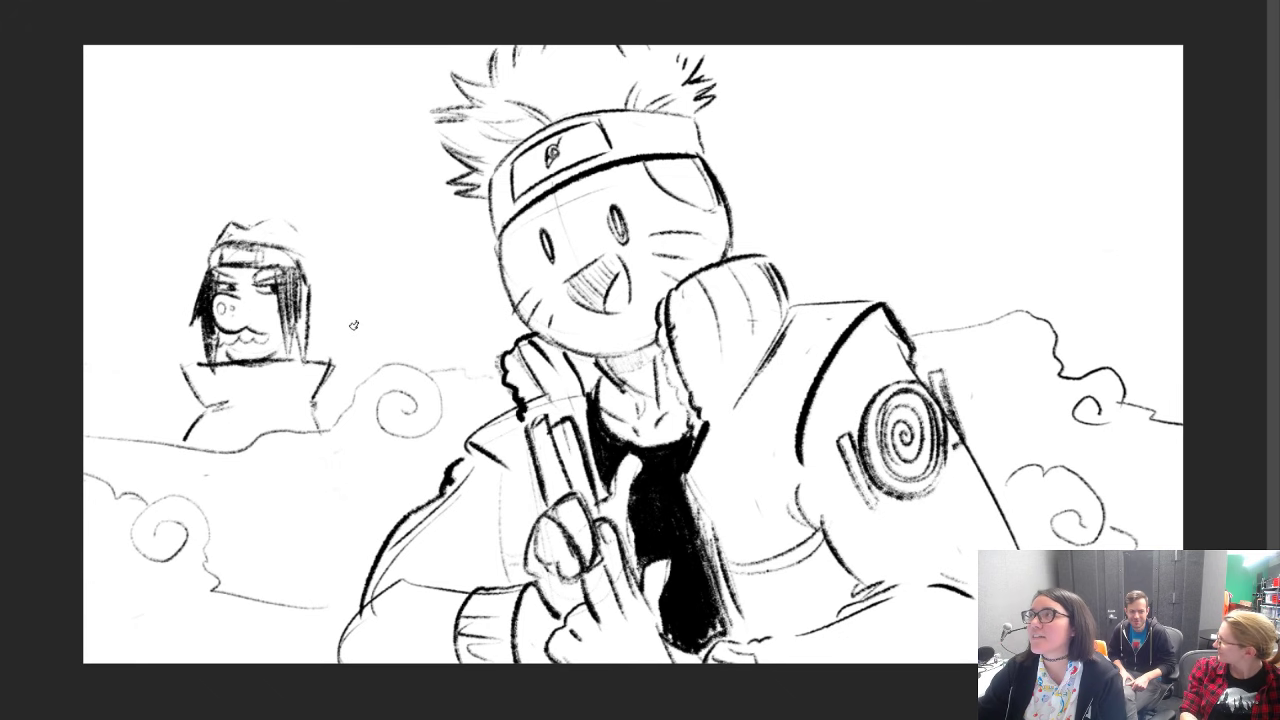
Step: Draw spiky hair at the back of the background character's head and shade the hair dark above the headband
mouse_move(296, 240)
mouse_down()
mouse_move(343, 250)
mouse_move(347, 284)
mouse_move(364, 276)
mouse_move(330, 306)
mouse_up()
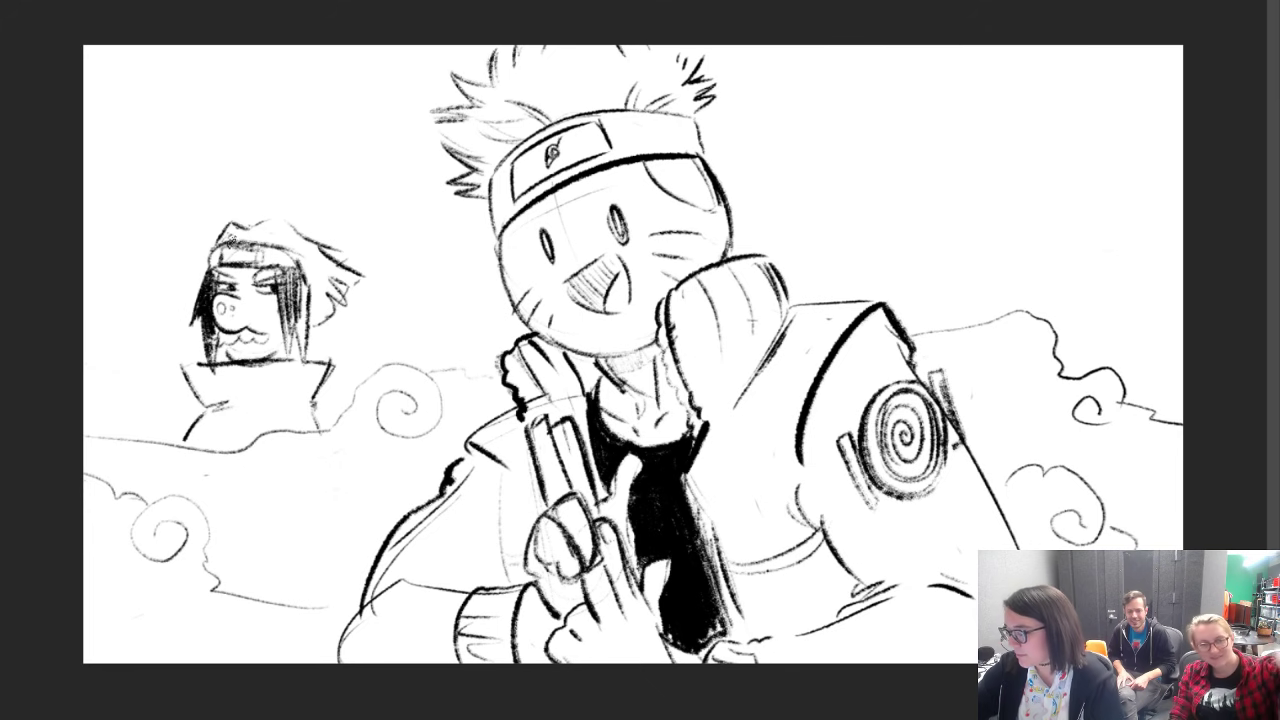
drag(232, 236, 279, 236)
mouse_move(325, 298)
mouse_down()
mouse_move(309, 329)
mouse_move(306, 292)
mouse_move(318, 300)
mouse_move(290, 240)
mouse_move(328, 290)
mouse_up()
mouse_move(306, 246)
mouse_down()
mouse_move(336, 296)
mouse_move(354, 286)
mouse_move(326, 300)
mouse_up()
drag(298, 234, 320, 296)
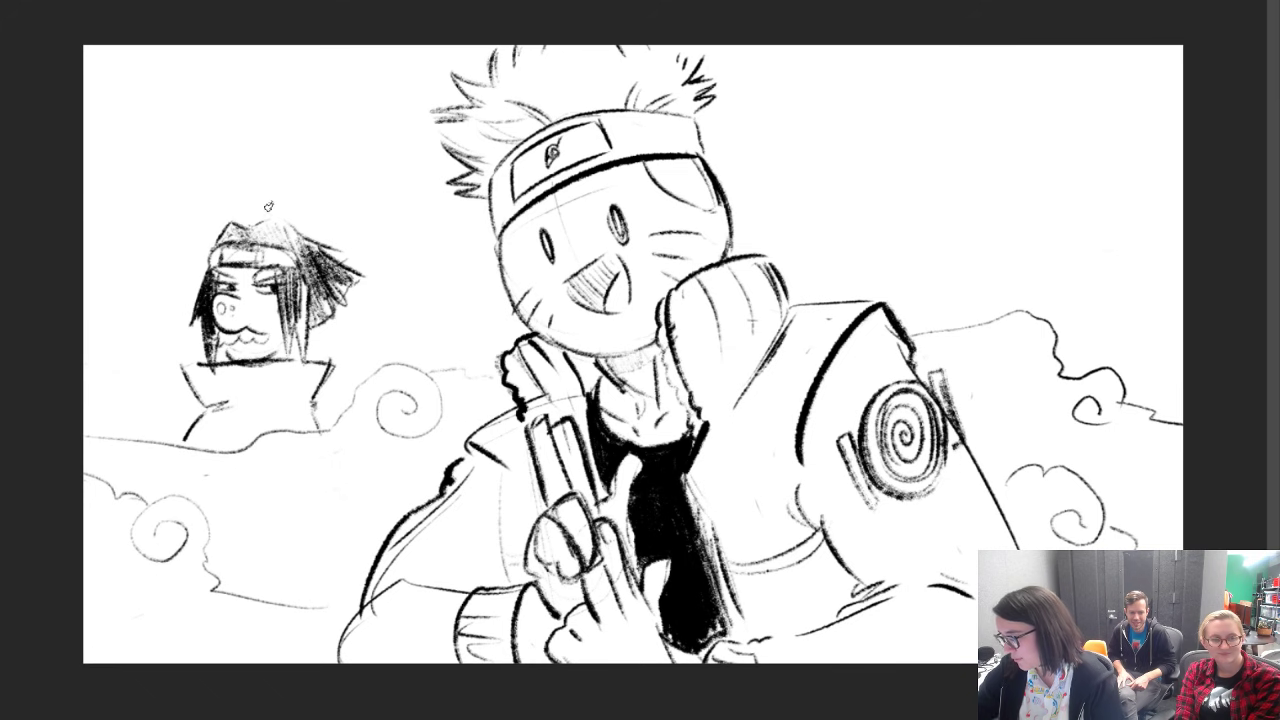
mouse_move(218, 228)
mouse_down()
mouse_move(236, 246)
mouse_move(284, 248)
mouse_up()
drag(272, 224, 292, 244)
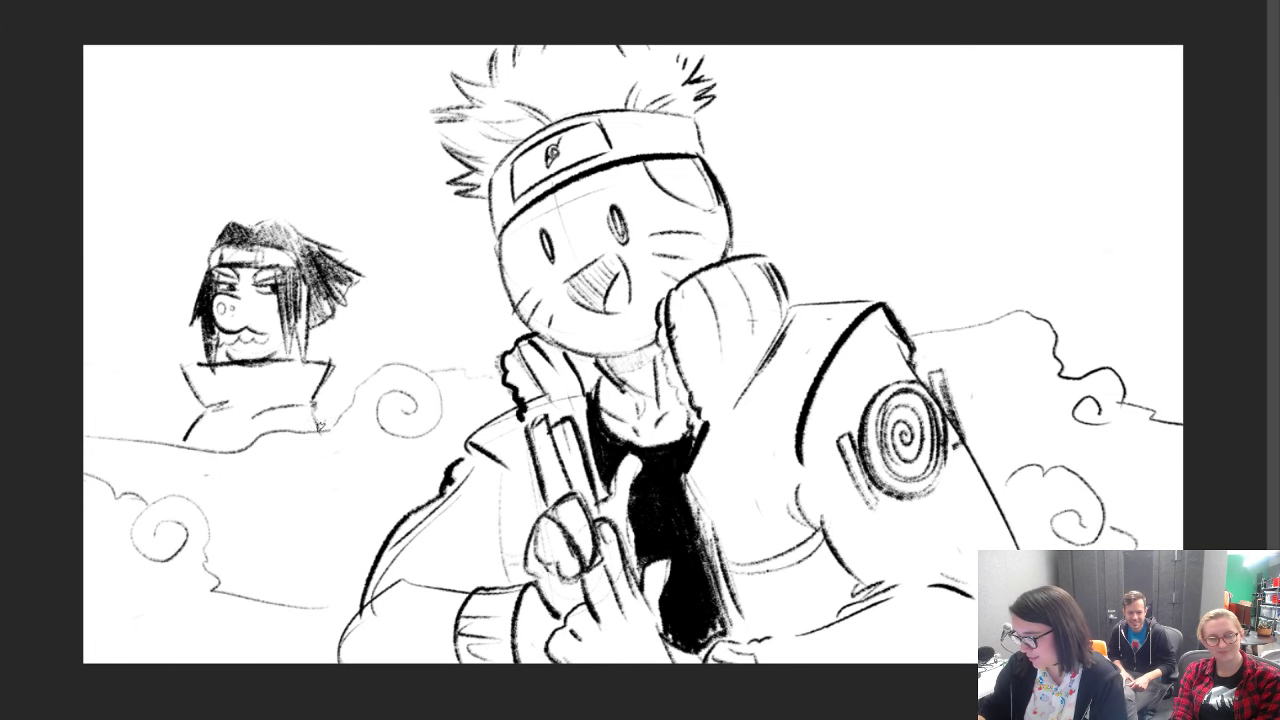
Step: Add the background character's sleeve at the cloud edge and draw another swirling cloud behind the shoulder
mouse_move(160, 438)
mouse_down()
mouse_move(216, 452)
mouse_move(250, 440)
mouse_up()
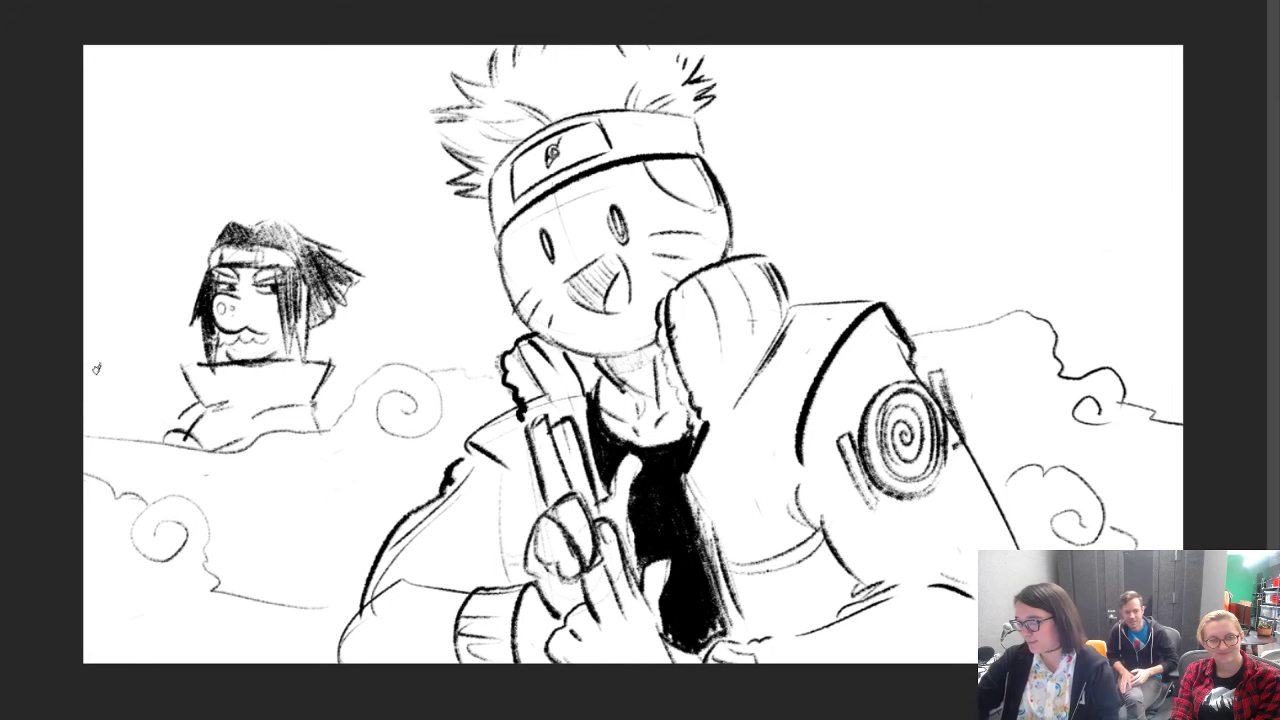
mouse_move(177, 405)
mouse_down()
mouse_move(77, 388)
mouse_move(90, 362)
mouse_up()
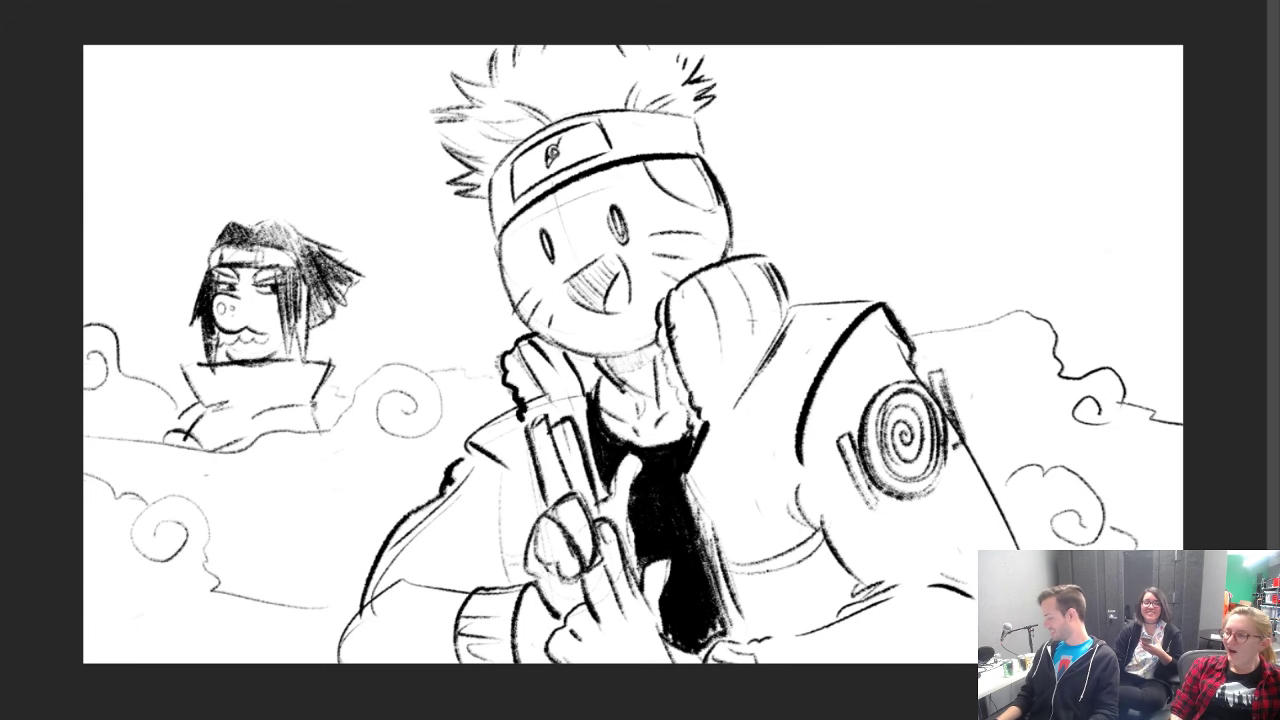
Step: Clear the ninja drawing from the canvas and bring up the FIVE GUYS sketch
key(Delete)
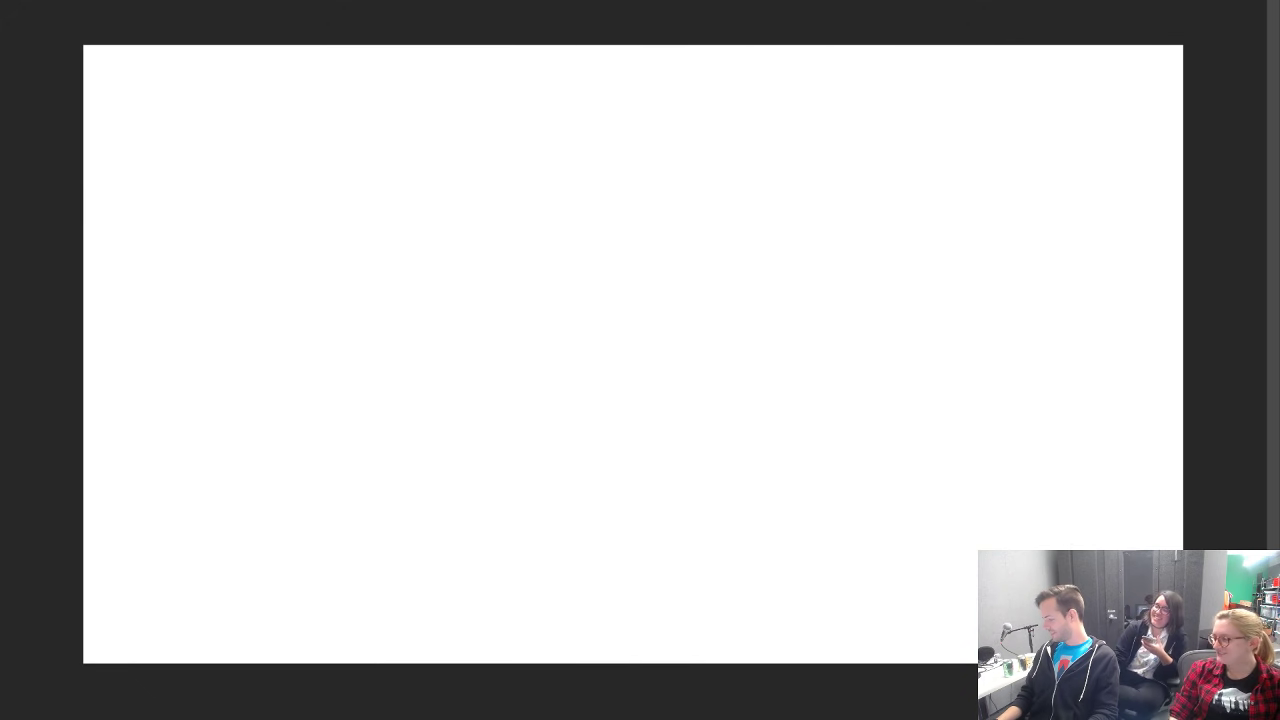
key(Right)
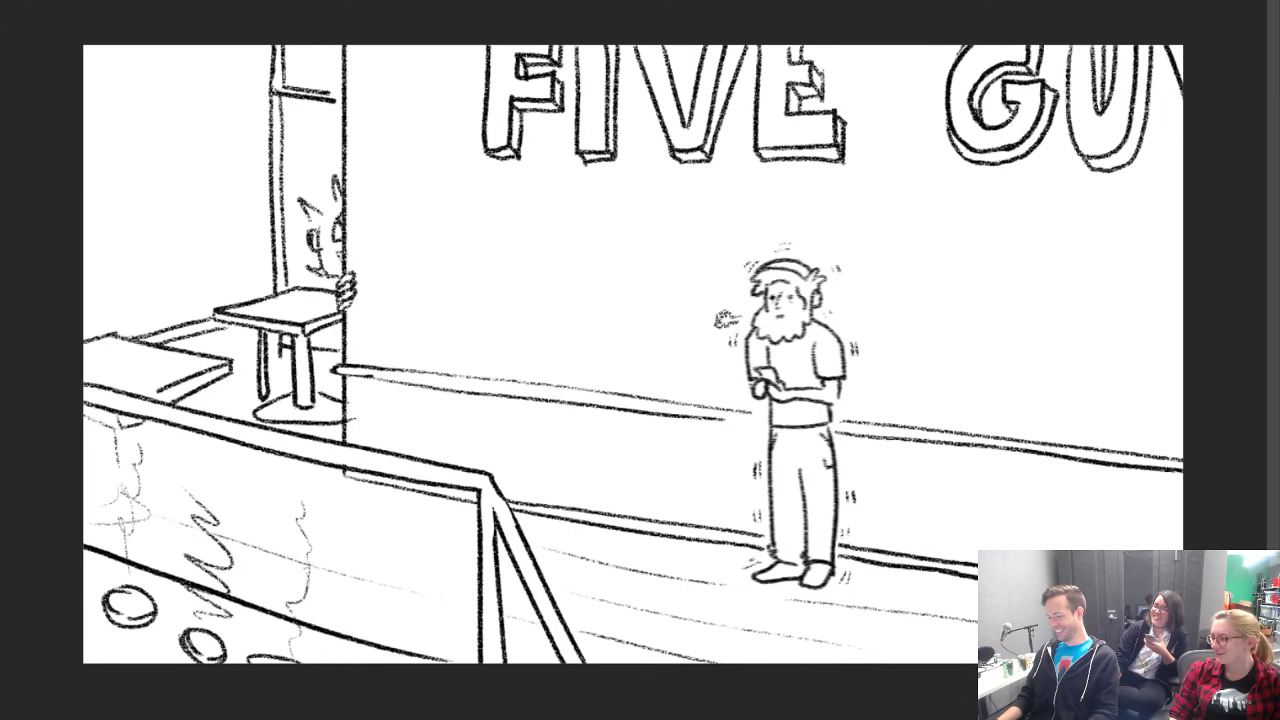
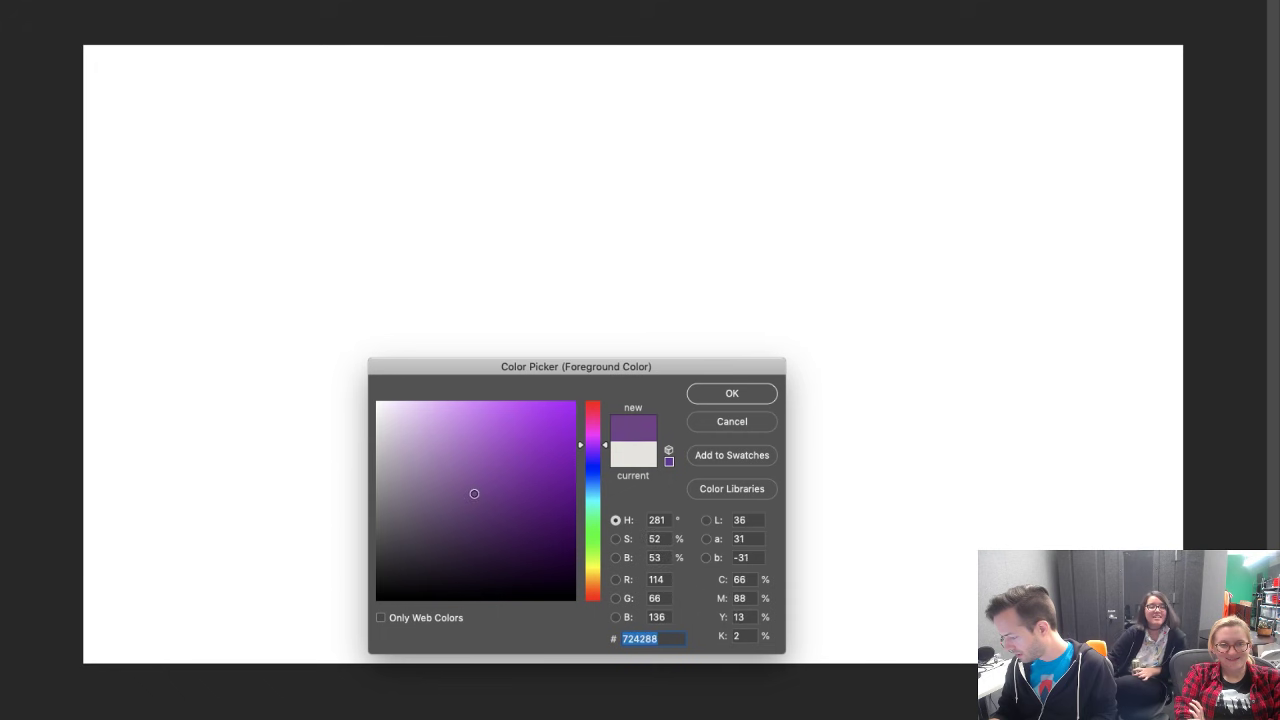
Step: Set the foreground color to purple 724288
click(716, 389)
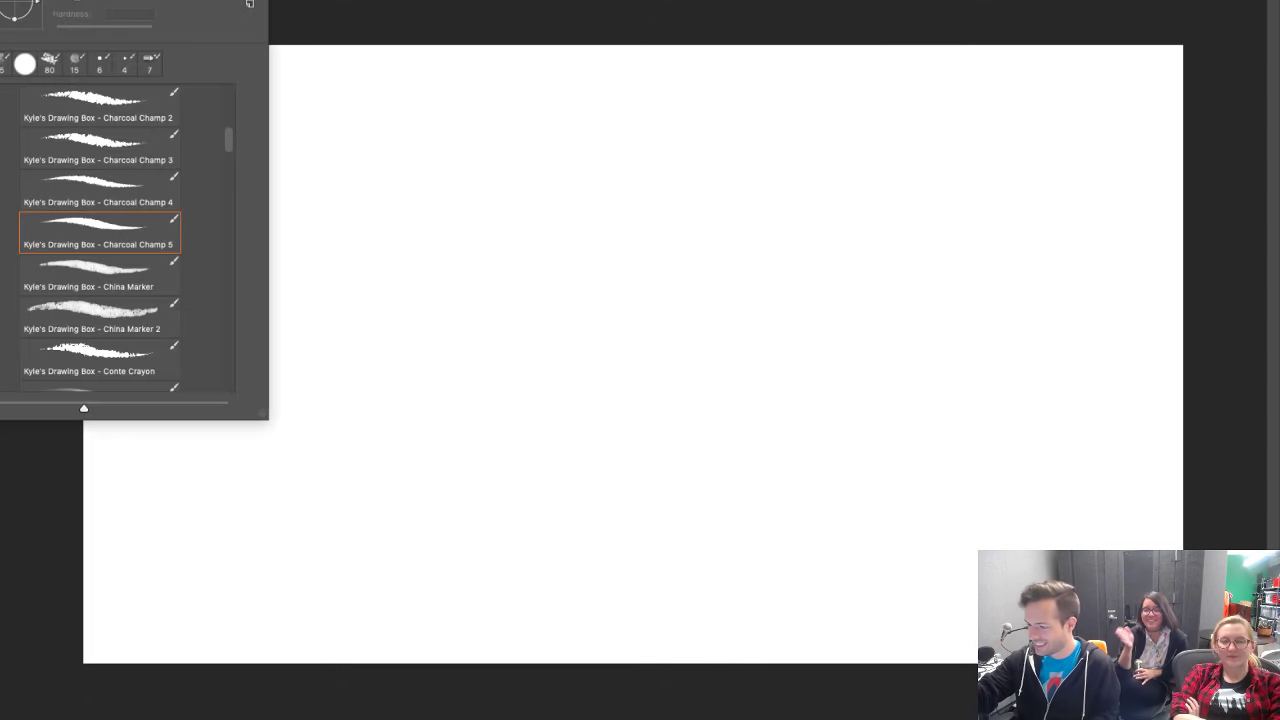
Step: Select the Gouache Thick brush from the Paintbox set in the megapack brushes
drag(229, 139, 229, 91)
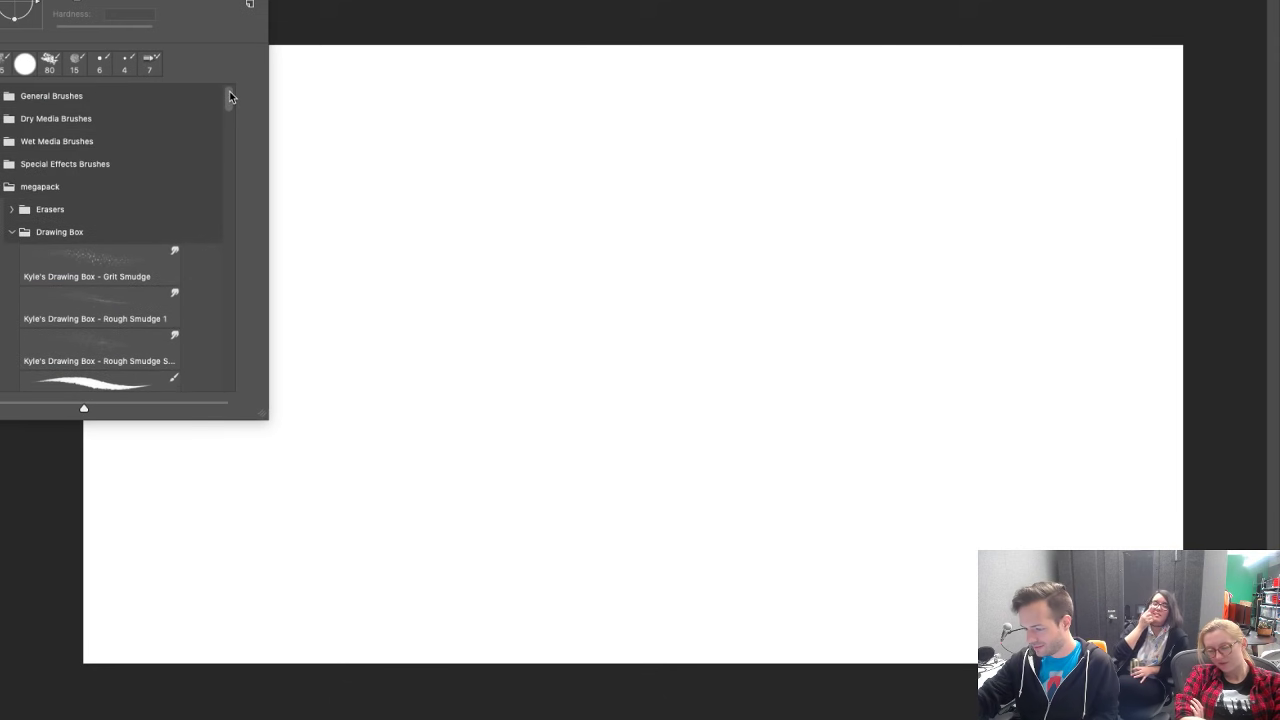
click(12, 234)
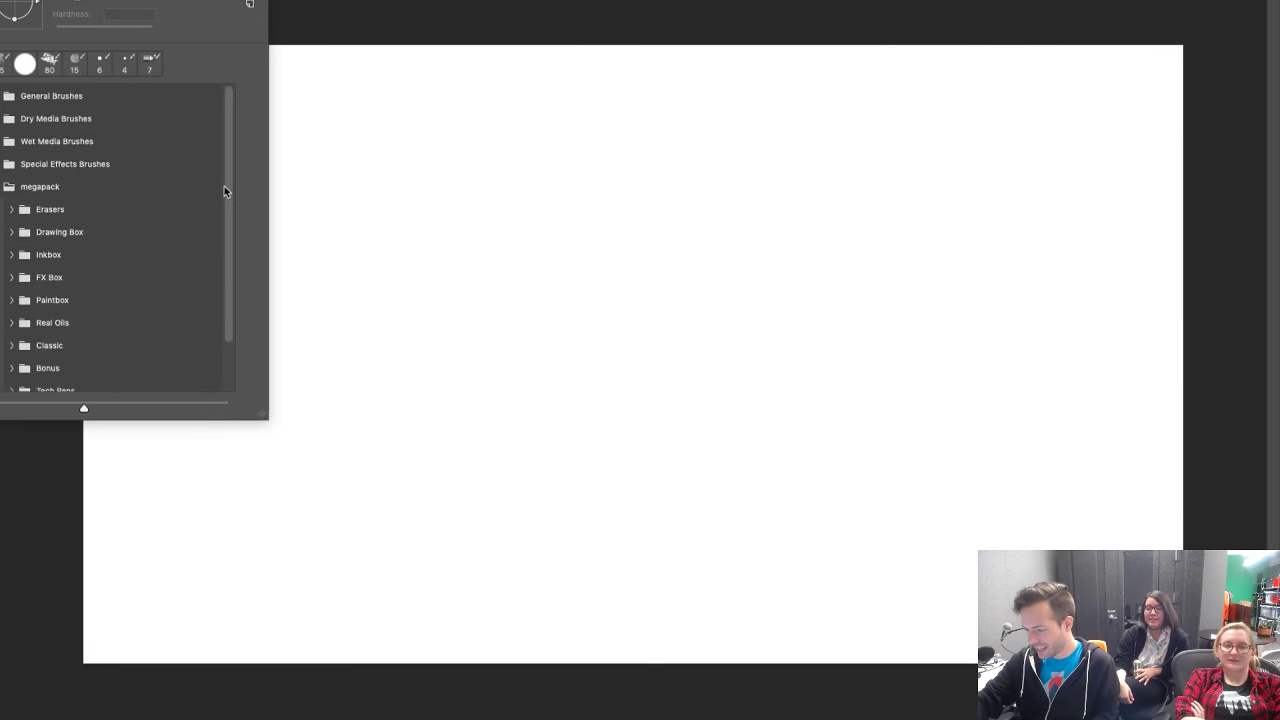
drag(226, 190, 226, 222)
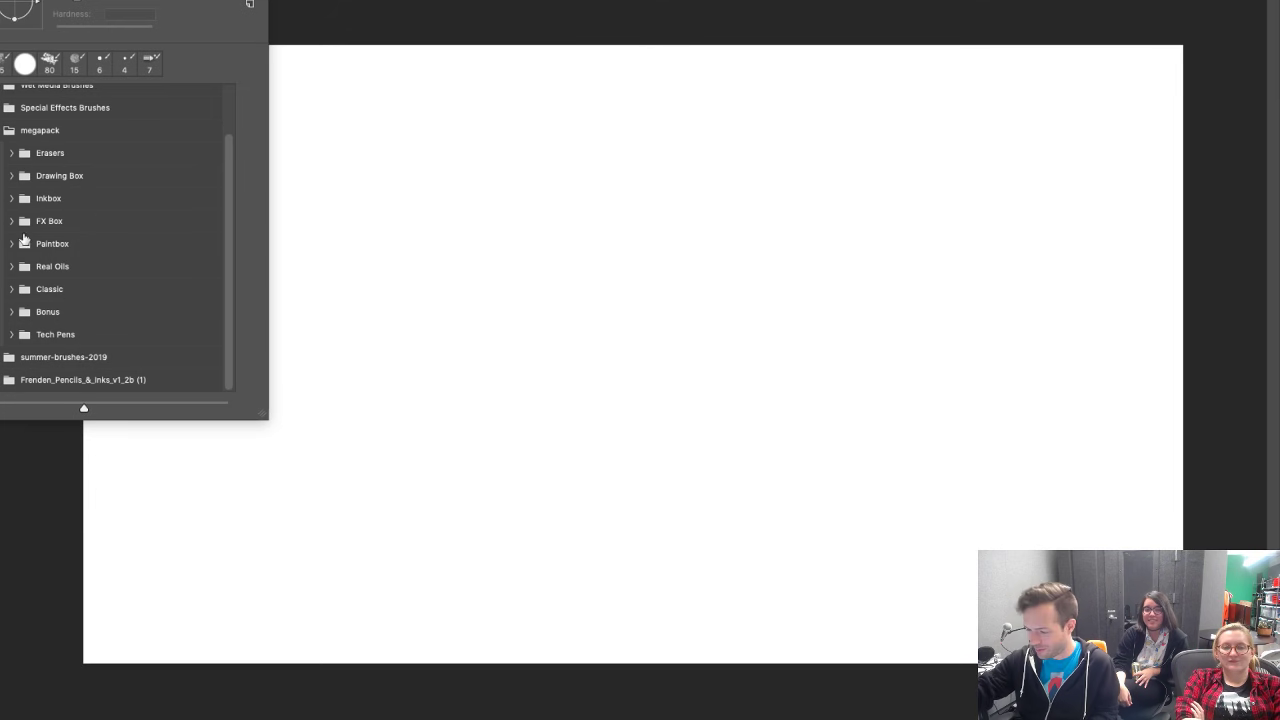
click(12, 243)
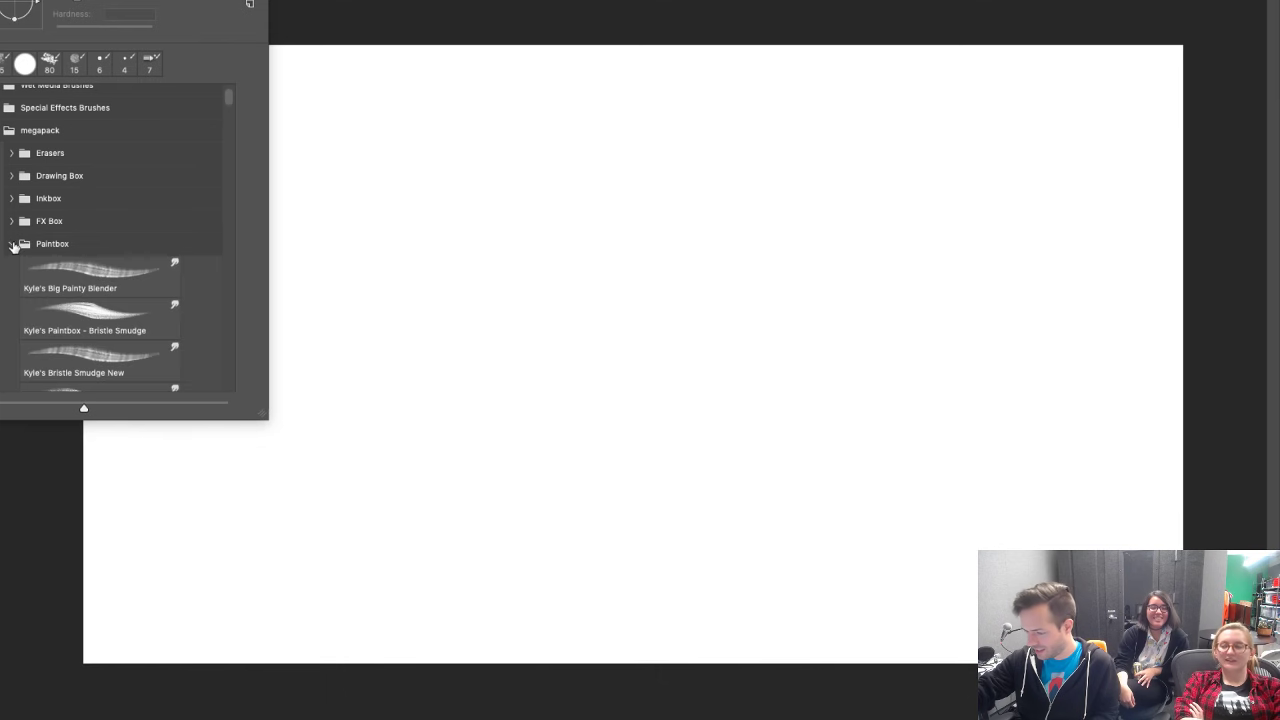
drag(229, 90, 236, 373)
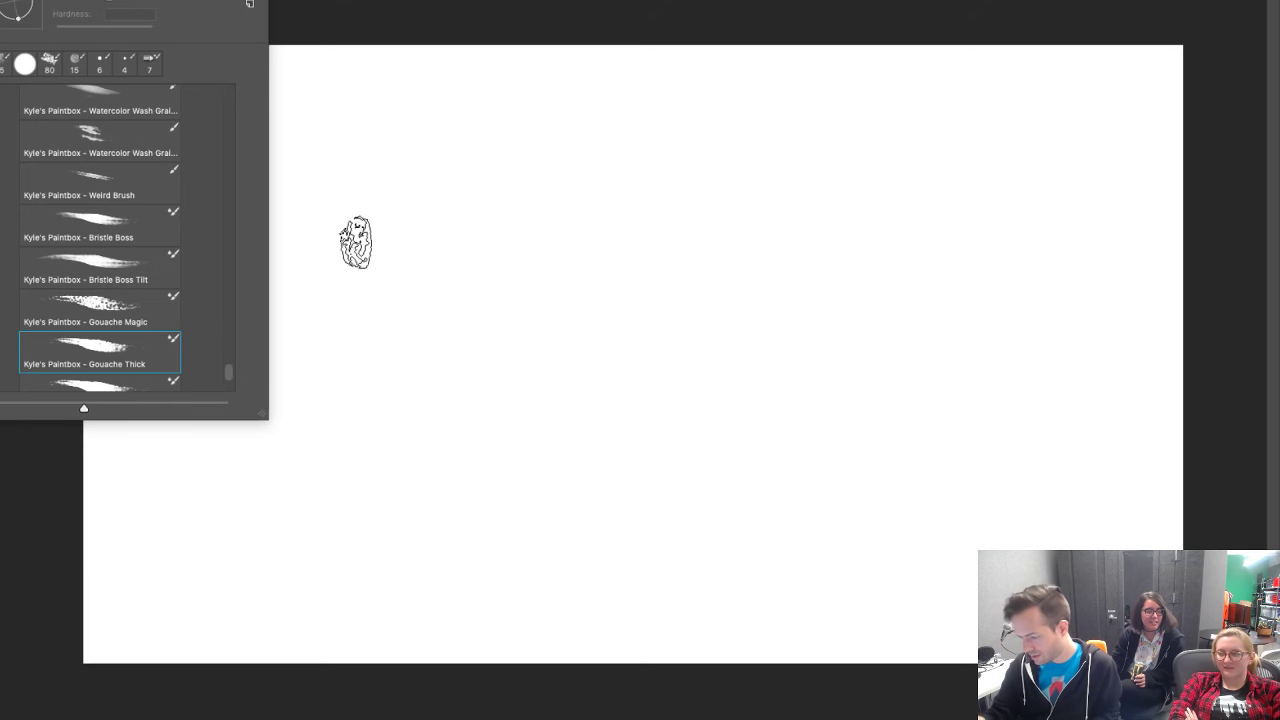
Step: Try the brush with a purple scribble near the middle of the blank canvas
click(506, 268)
mouse_move(506, 271)
mouse_down()
mouse_move(580, 263)
mouse_move(590, 275)
mouse_move(638, 237)
mouse_move(663, 280)
mouse_move(663, 337)
mouse_up()
key(v)
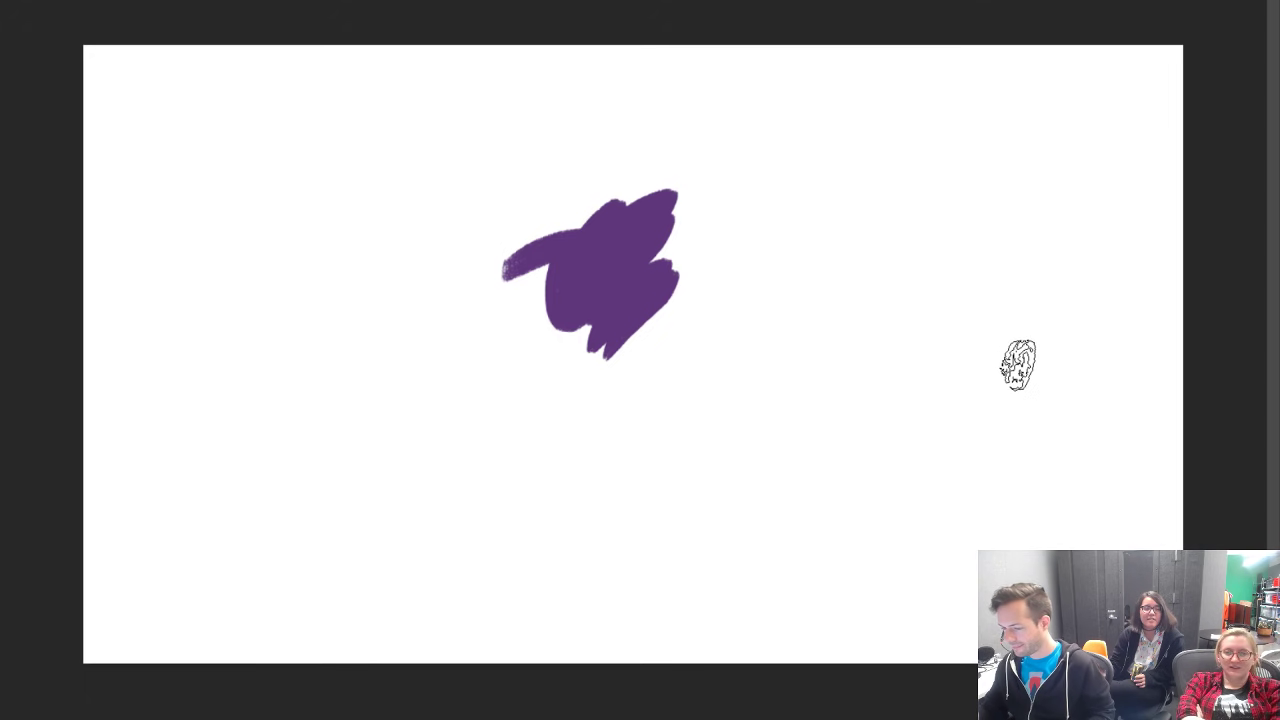
key(ctrl+z)
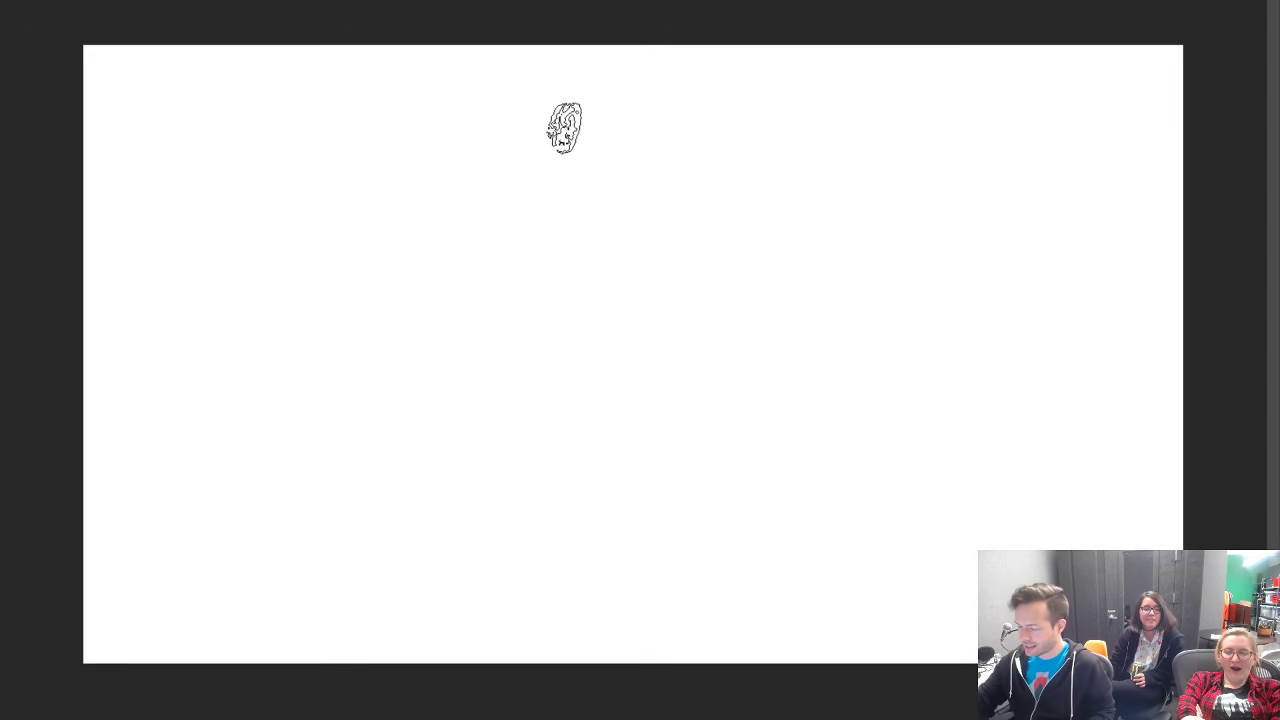
Step: Choose a different, bristly brush from the Paintbox presets
click(5, 2)
drag(225, 373, 228, 347)
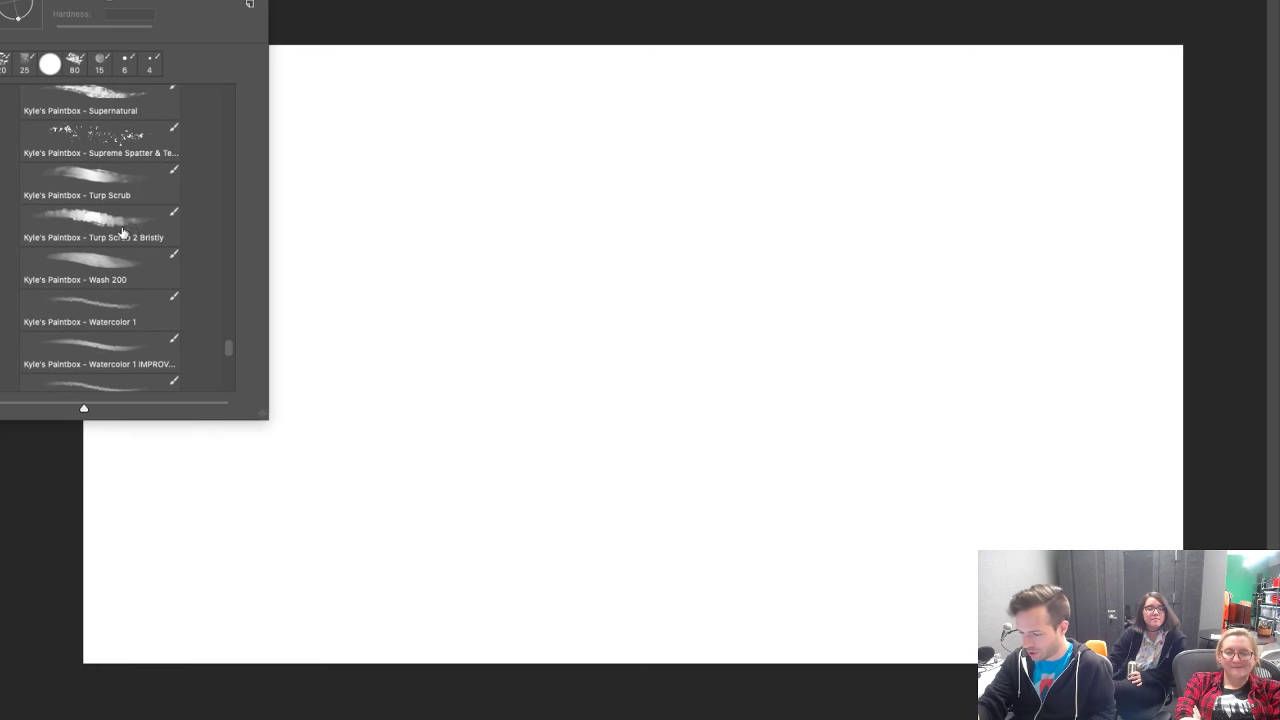
click(532, 206)
Step: Paint a purple head at mid-canvas with smudgy black facial features, a shaded jaw and spiky black hair
mouse_move(625, 340)
mouse_down()
mouse_move(657, 271)
mouse_move(644, 349)
mouse_move(697, 289)
mouse_move(677, 242)
mouse_move(632, 263)
mouse_move(669, 297)
mouse_move(672, 362)
mouse_move(651, 373)
mouse_move(614, 314)
mouse_up()
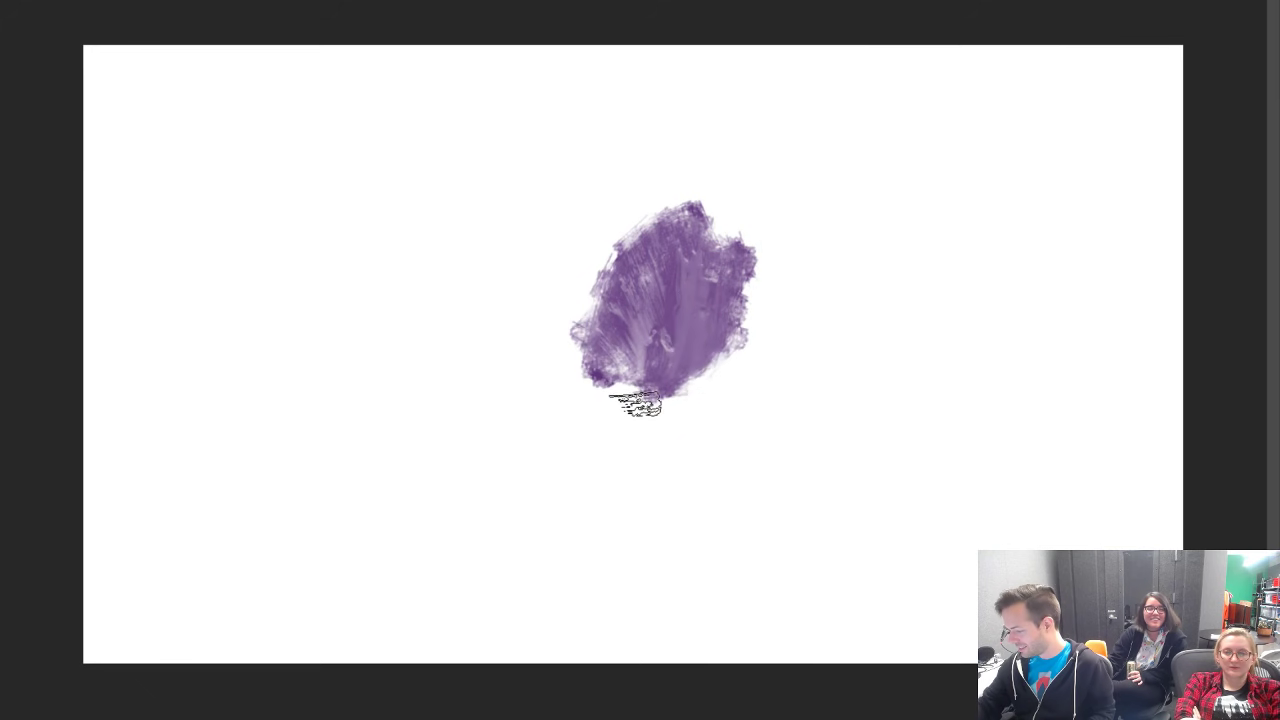
mouse_move(638, 403)
mouse_down()
mouse_move(602, 369)
mouse_move(620, 415)
mouse_move(656, 395)
mouse_move(616, 372)
mouse_move(674, 397)
mouse_move(696, 391)
mouse_move(700, 333)
mouse_move(726, 340)
mouse_move(749, 319)
mouse_move(710, 223)
mouse_move(760, 299)
mouse_move(713, 394)
mouse_move(651, 425)
mouse_move(639, 341)
mouse_move(641, 429)
mouse_move(645, 388)
mouse_move(619, 378)
mouse_move(628, 363)
mouse_move(661, 387)
mouse_up()
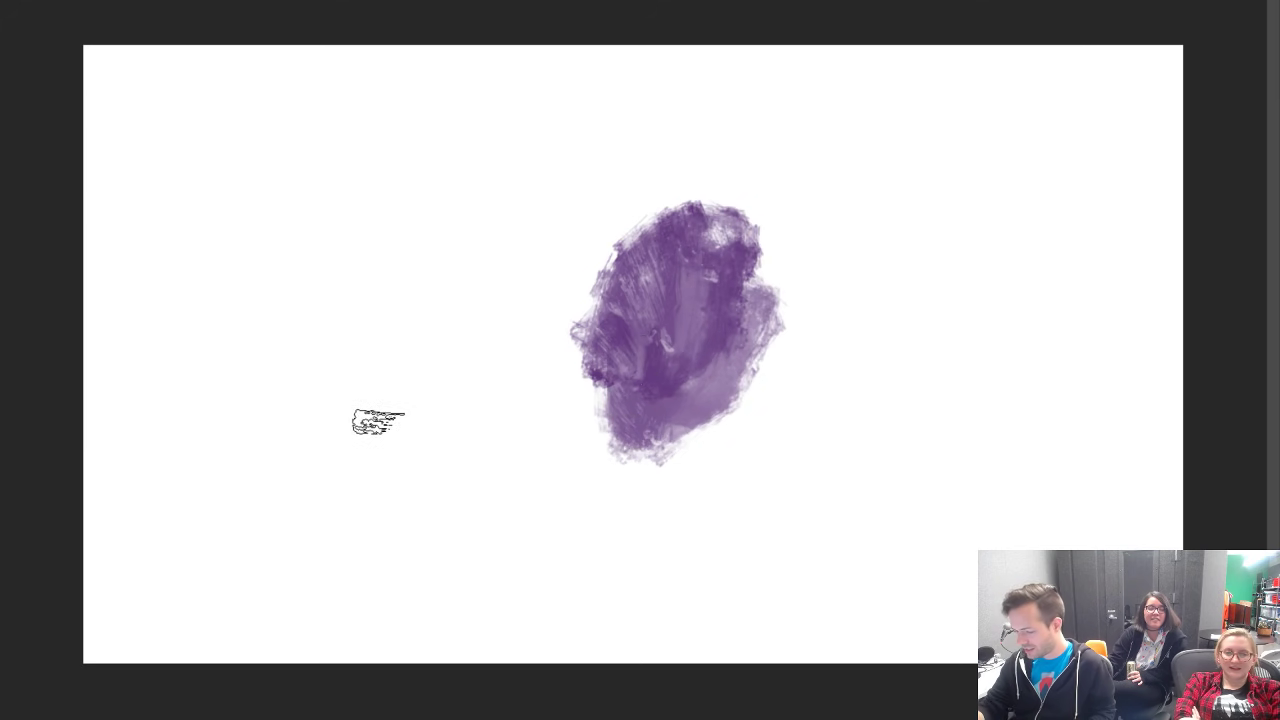
mouse_move(677, 306)
mouse_down()
mouse_move(605, 304)
mouse_move(638, 365)
mouse_move(618, 374)
mouse_move(665, 351)
mouse_move(675, 314)
mouse_move(705, 317)
mouse_move(636, 391)
mouse_move(663, 379)
mouse_move(670, 427)
mouse_move(630, 449)
mouse_move(713, 411)
mouse_move(680, 439)
mouse_move(635, 422)
mouse_move(643, 315)
mouse_move(602, 312)
mouse_move(612, 324)
mouse_move(700, 314)
mouse_up()
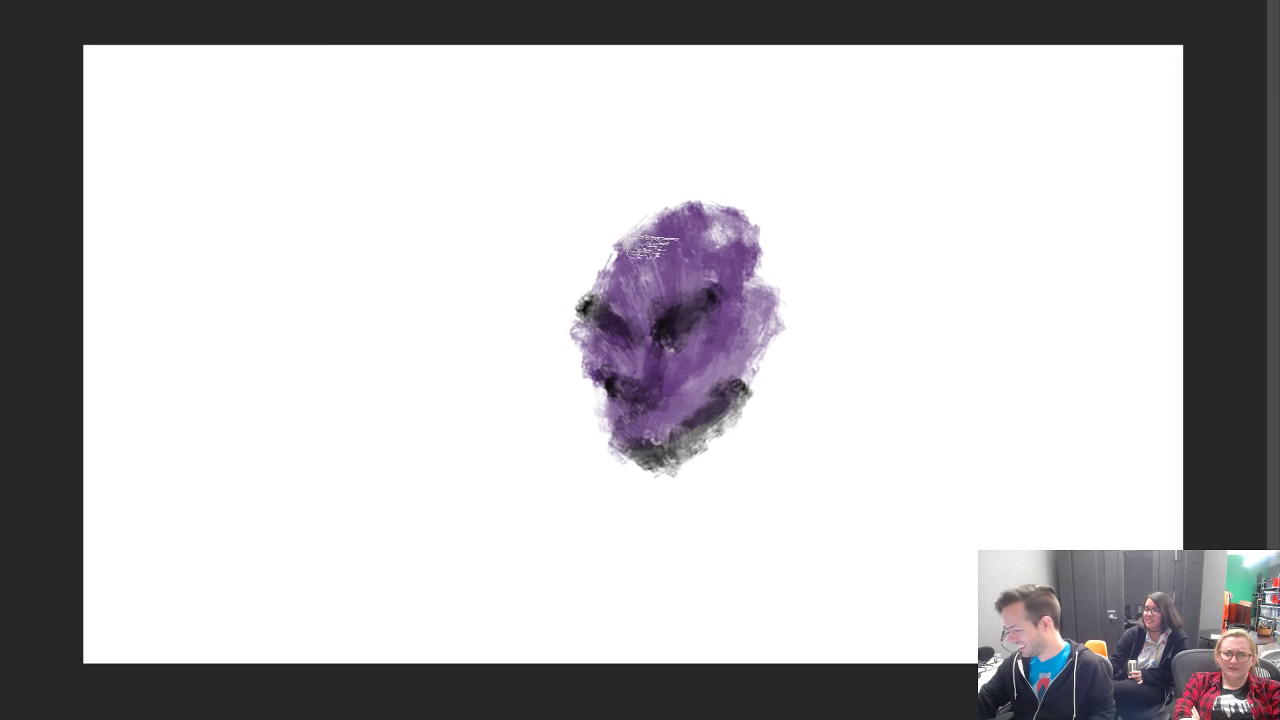
mouse_move(635, 262)
mouse_down()
mouse_move(667, 265)
mouse_move(690, 225)
mouse_up()
mouse_move(590, 284)
mouse_down()
mouse_move(624, 178)
mouse_move(639, 153)
mouse_move(621, 242)
mouse_move(657, 120)
mouse_move(647, 209)
mouse_move(653, 152)
mouse_move(639, 186)
mouse_move(740, 113)
mouse_move(795, 97)
mouse_move(625, 208)
mouse_move(750, 118)
mouse_move(660, 207)
mouse_move(730, 152)
mouse_move(750, 158)
mouse_move(860, 113)
mouse_move(775, 175)
mouse_move(652, 202)
mouse_move(675, 185)
mouse_move(630, 232)
mouse_move(675, 195)
mouse_move(880, 112)
mouse_move(890, 118)
mouse_move(780, 232)
mouse_move(795, 197)
mouse_move(770, 268)
mouse_move(895, 172)
mouse_move(822, 265)
mouse_move(770, 300)
mouse_move(815, 252)
mouse_move(715, 208)
mouse_move(765, 275)
mouse_move(880, 242)
mouse_move(775, 322)
mouse_up()
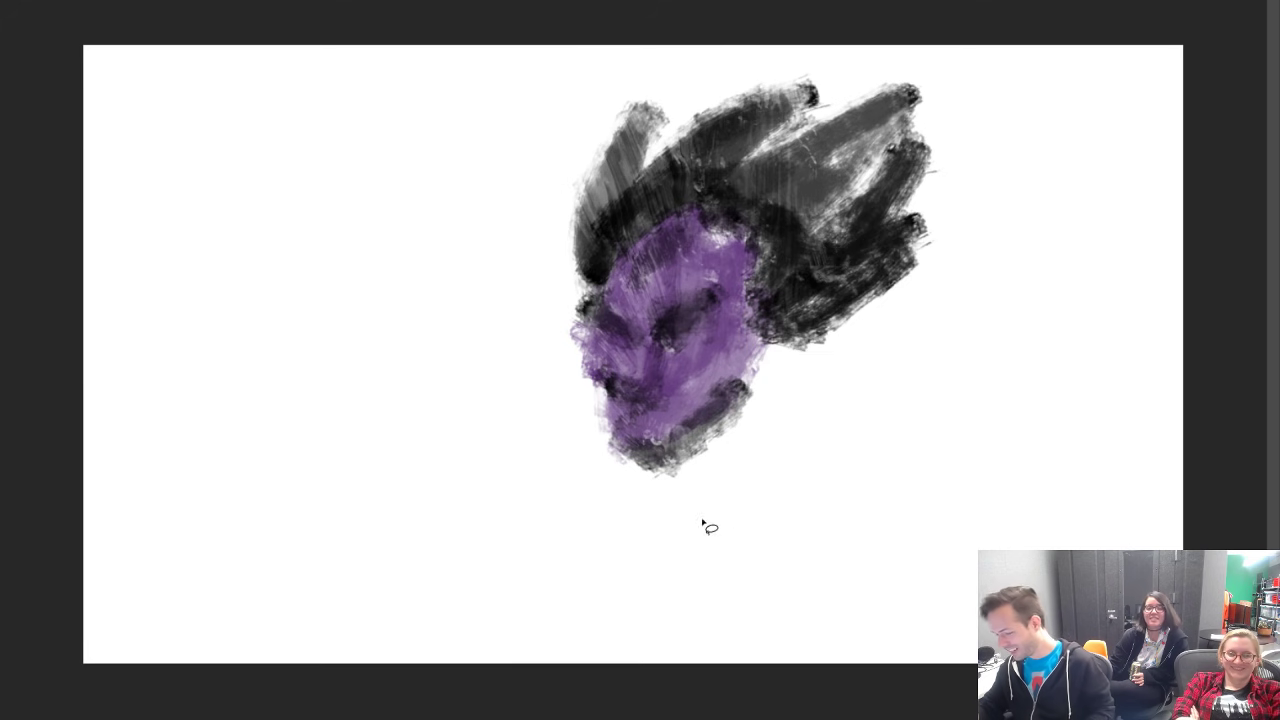
Step: Select the painted purple head and delete it to leave the canvas blank
mouse_move(479, 249)
mouse_down()
mouse_move(955, 65)
mouse_move(868, 558)
mouse_up()
key(Delete)
key(ctrl+d)
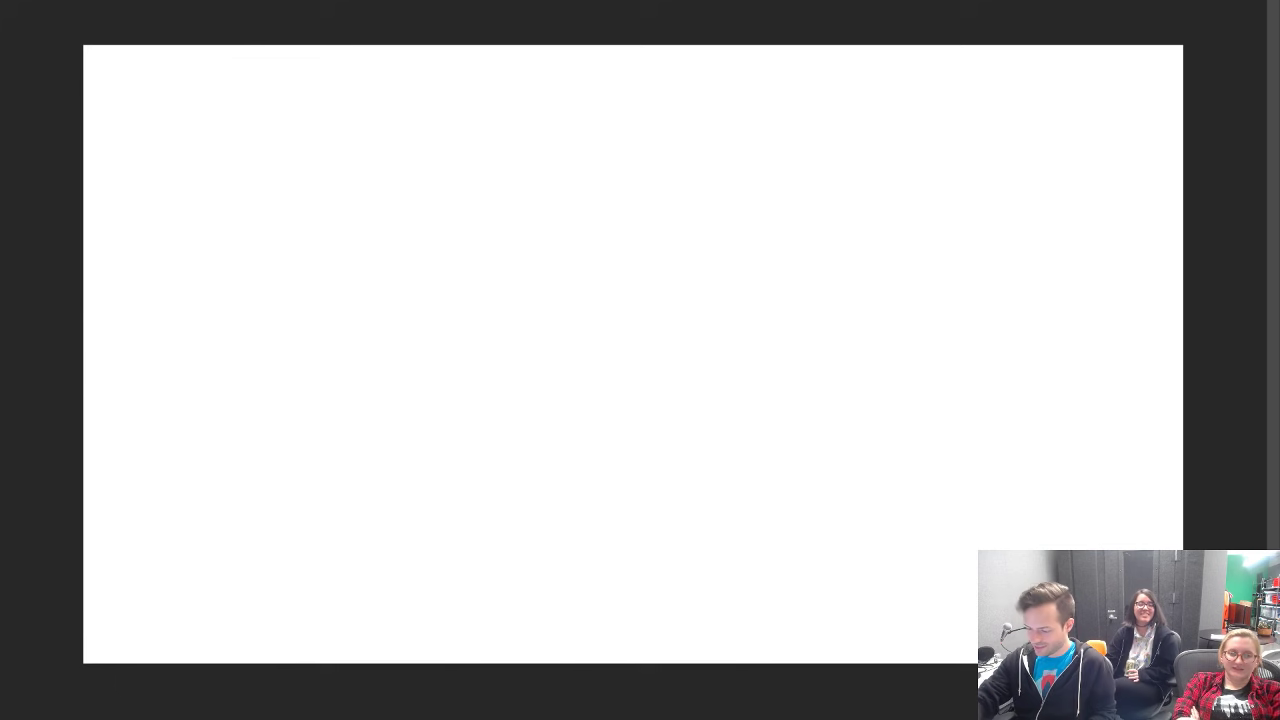
Step: Set the foreground color to orange f98734
click(2, 480)
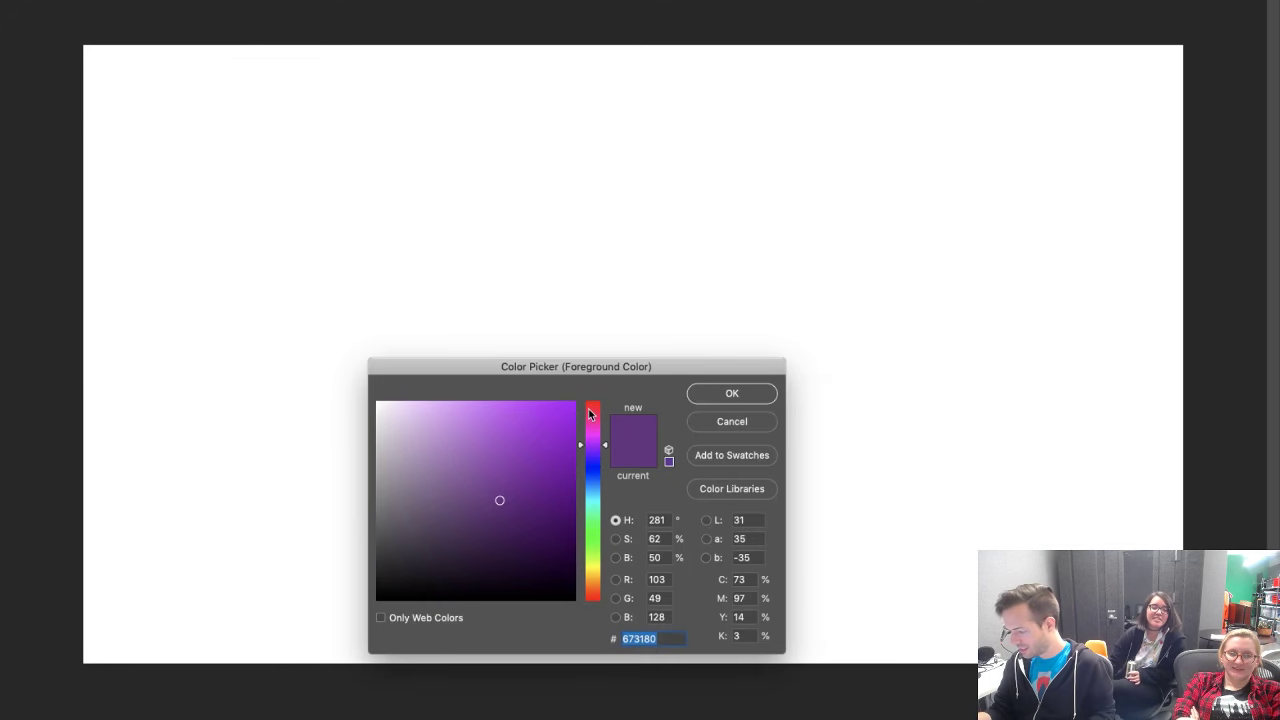
drag(590, 407, 593, 399)
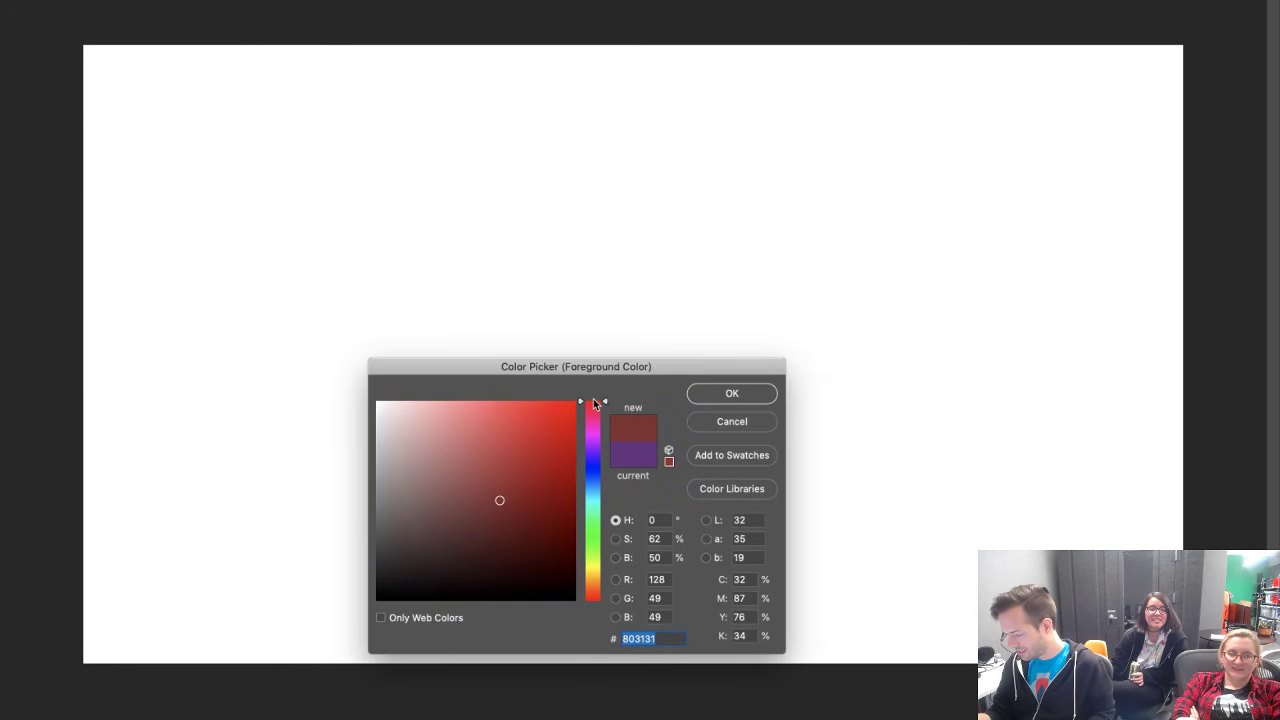
mouse_move(477, 485)
mouse_down()
mouse_move(500, 460)
mouse_move(500, 423)
mouse_move(483, 411)
mouse_up()
click(590, 589)
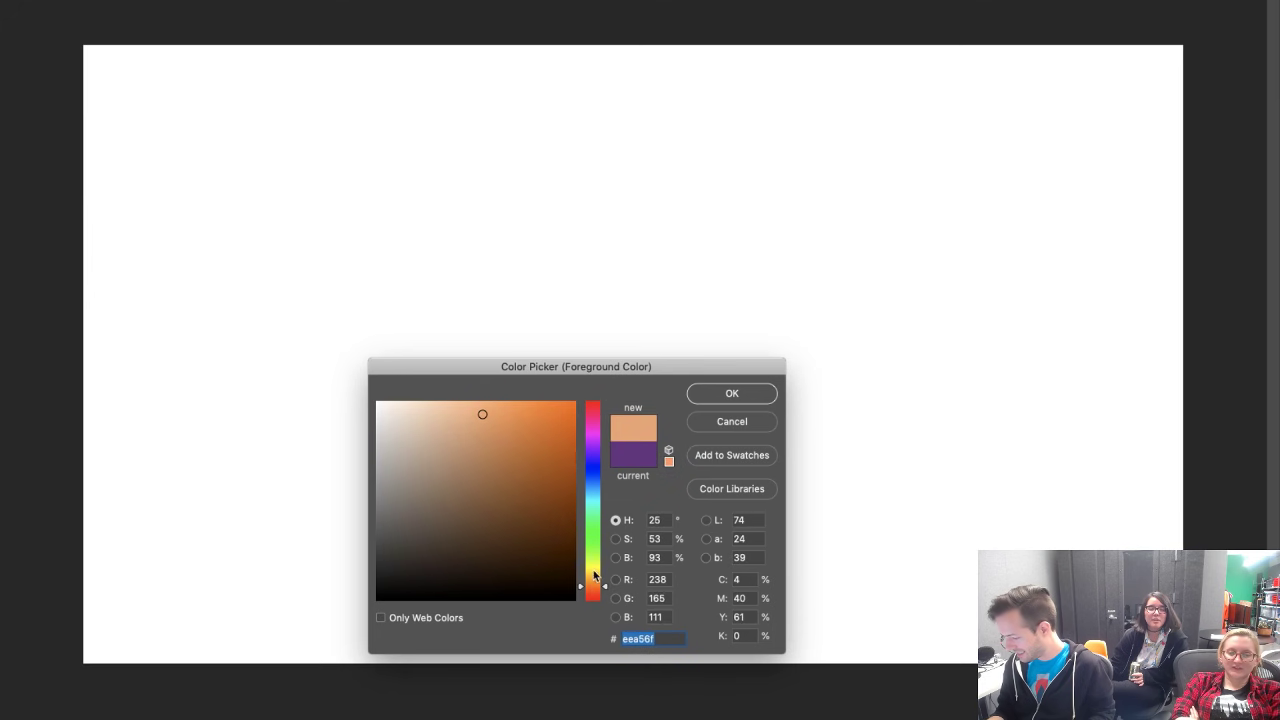
click(529, 422)
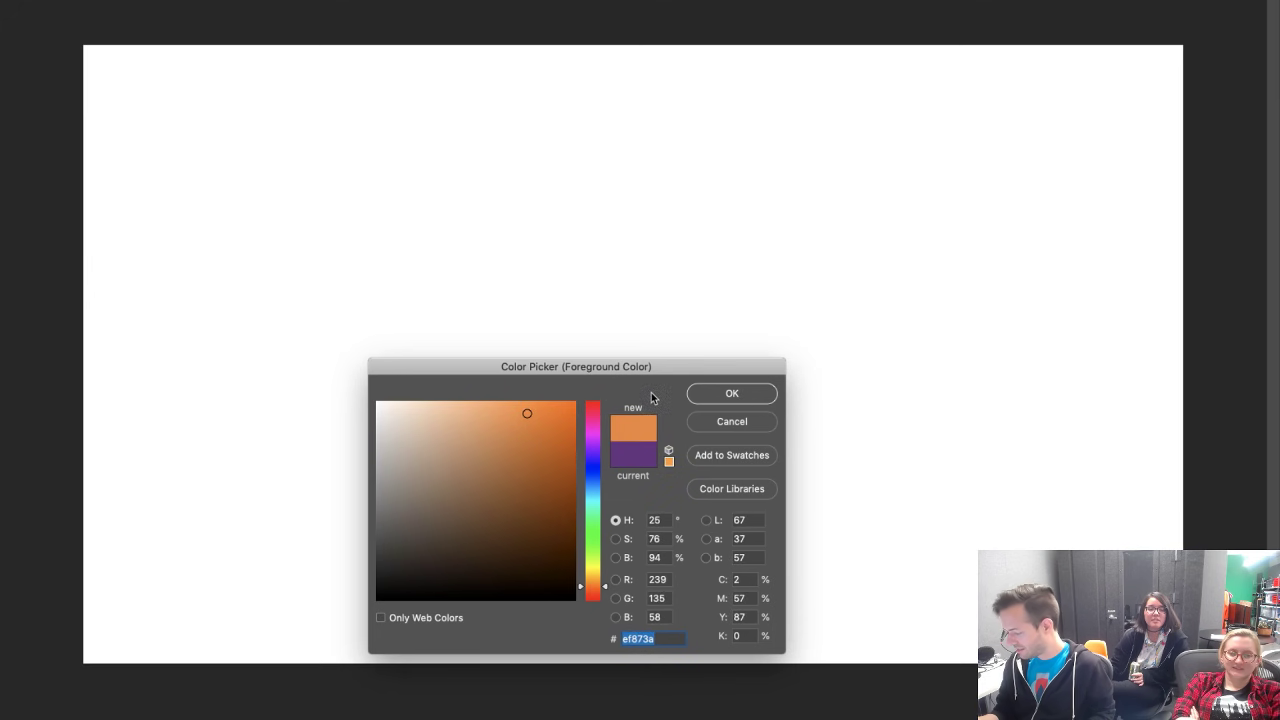
click(735, 393)
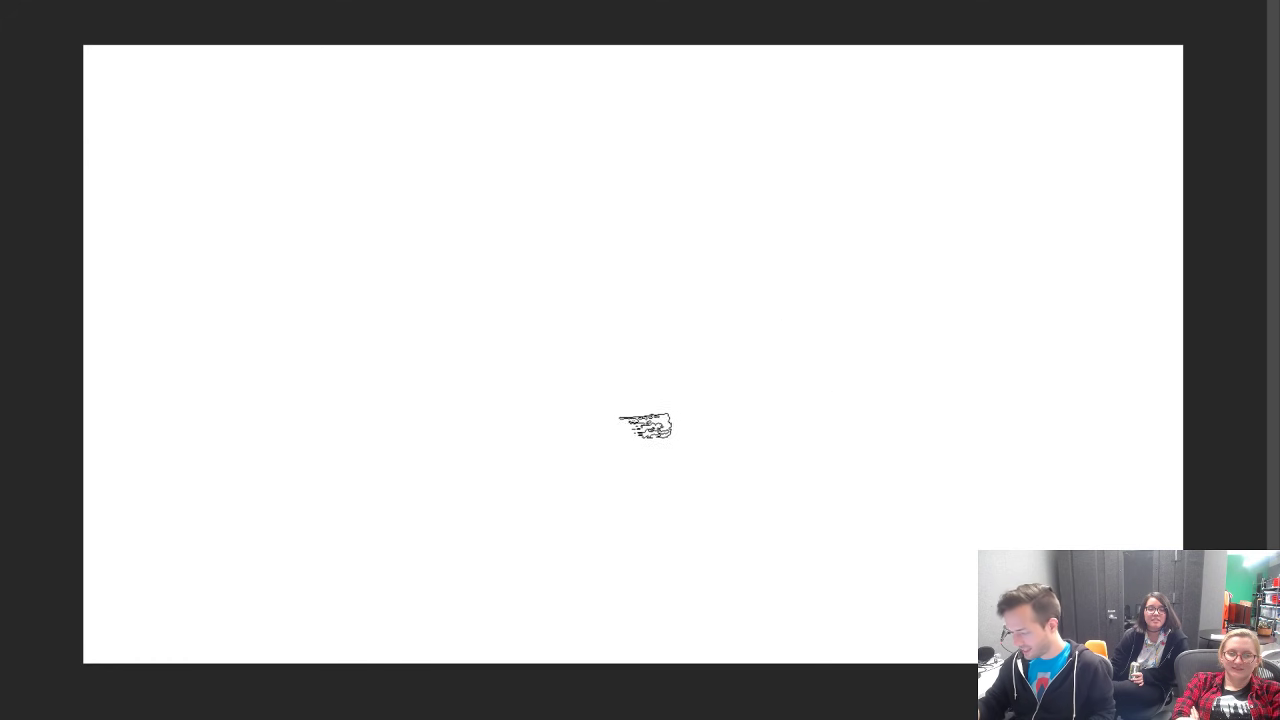
Step: Paint a leaning orange bean-shaped creature with black eyes, a frown, two stick legs and two bent stick arms
mouse_move(678, 461)
mouse_down()
mouse_move(546, 514)
mouse_move(308, 558)
mouse_move(278, 432)
mouse_move(441, 358)
mouse_move(611, 365)
mouse_move(680, 438)
mouse_move(591, 492)
mouse_move(376, 556)
mouse_move(258, 486)
mouse_move(476, 362)
mouse_move(656, 416)
mouse_move(546, 496)
mouse_move(521, 488)
mouse_move(309, 526)
mouse_move(310, 426)
mouse_move(540, 380)
mouse_move(612, 442)
mouse_move(395, 495)
mouse_move(293, 462)
mouse_move(541, 384)
mouse_move(565, 452)
mouse_move(322, 495)
mouse_move(423, 424)
mouse_move(620, 404)
mouse_move(446, 457)
mouse_move(344, 467)
mouse_move(545, 423)
mouse_move(352, 488)
mouse_move(304, 428)
mouse_move(375, 387)
mouse_move(316, 517)
mouse_move(495, 415)
mouse_move(494, 451)
mouse_up()
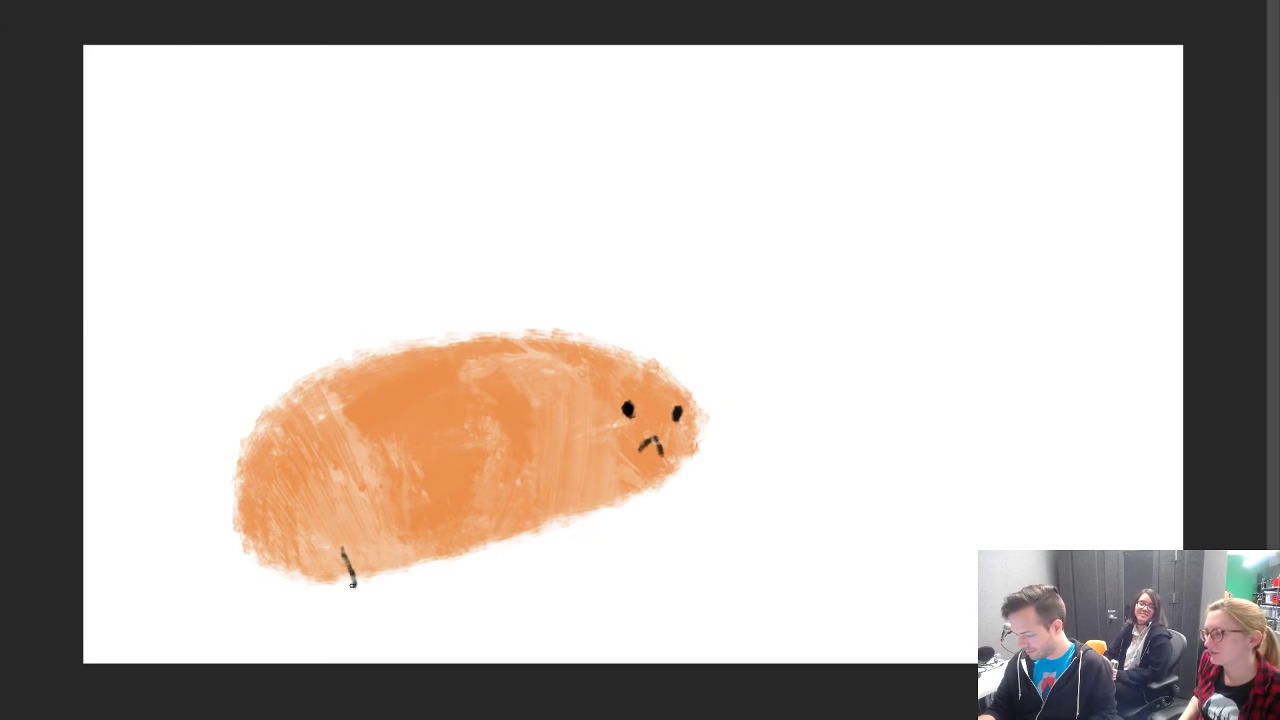
drag(344, 616, 364, 619)
drag(411, 532, 423, 560)
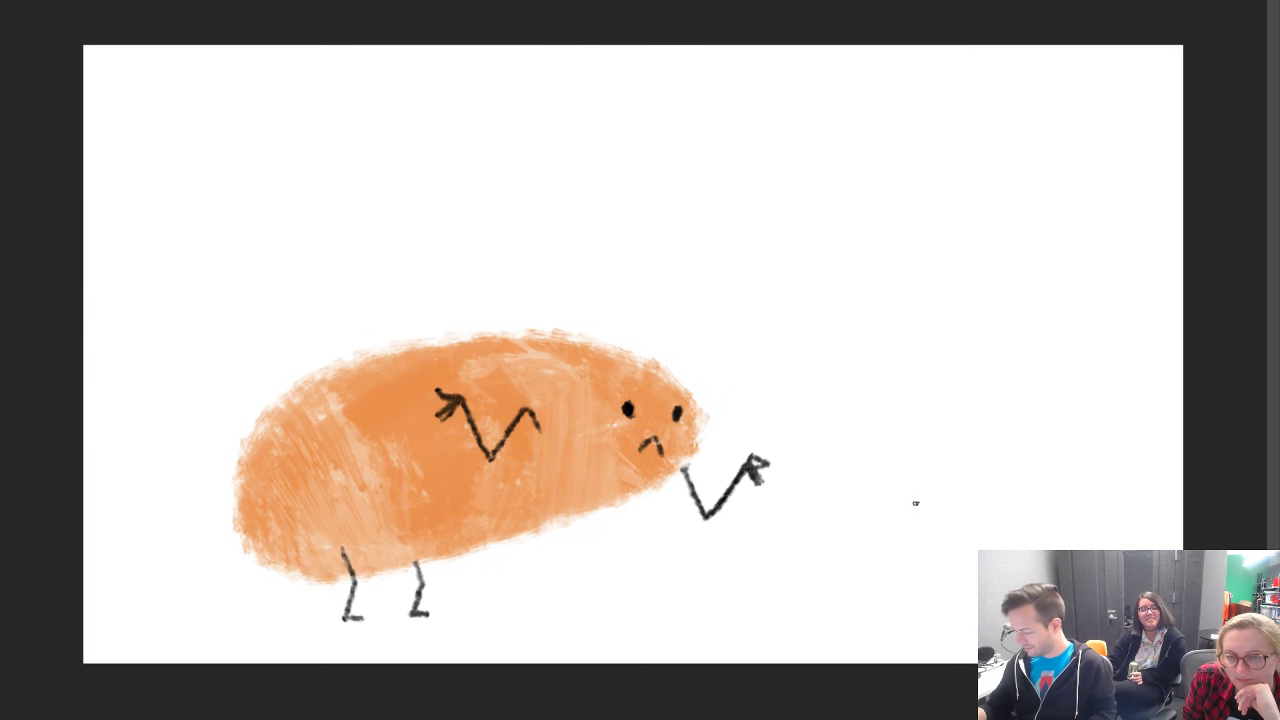
Step: Draw three black question marks above the orange creature's head
mouse_move(645, 262)
mouse_down()
mouse_move(663, 285)
mouse_move(641, 320)
mouse_up()
mouse_move(682, 272)
mouse_down()
mouse_move(700, 295)
mouse_move(678, 330)
mouse_up()
mouse_move(722, 286)
mouse_down()
mouse_move(735, 318)
mouse_move(702, 354)
mouse_up()
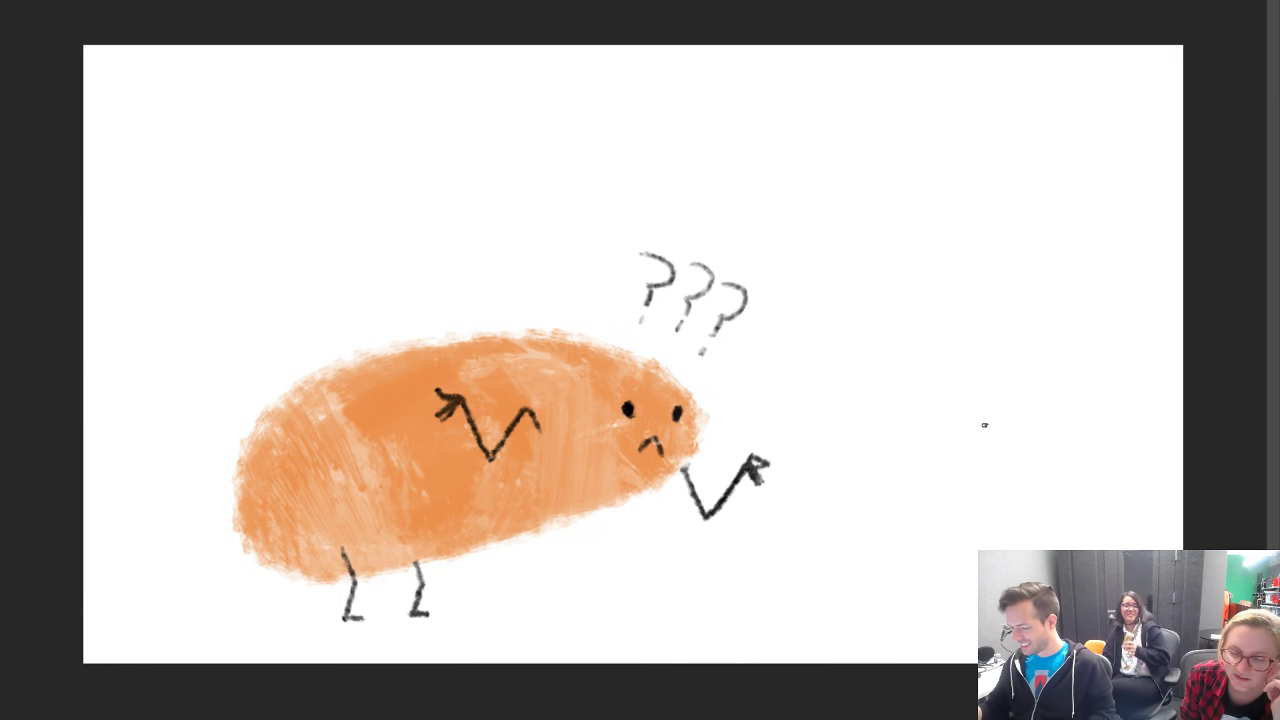
Step: Set the foreground color to a medium green
click(7, 450)
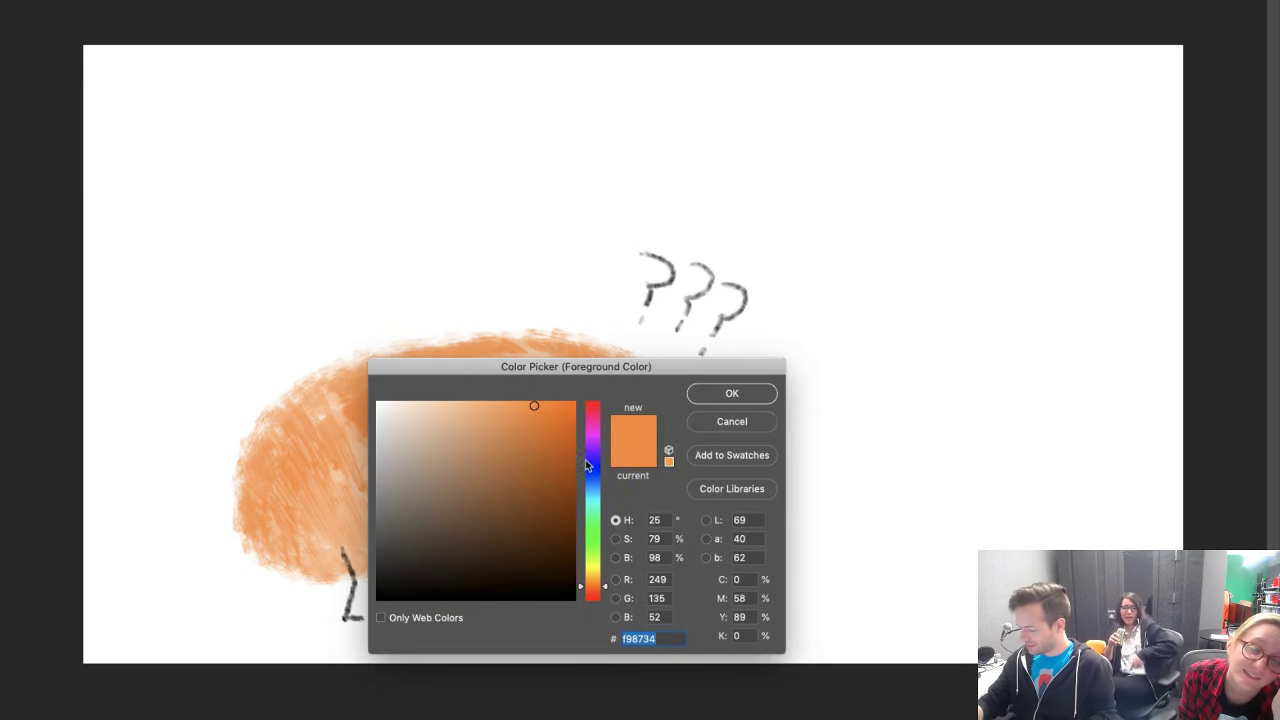
click(591, 580)
drag(591, 580, 598, 530)
click(508, 457)
drag(508, 457, 506, 463)
click(730, 394)
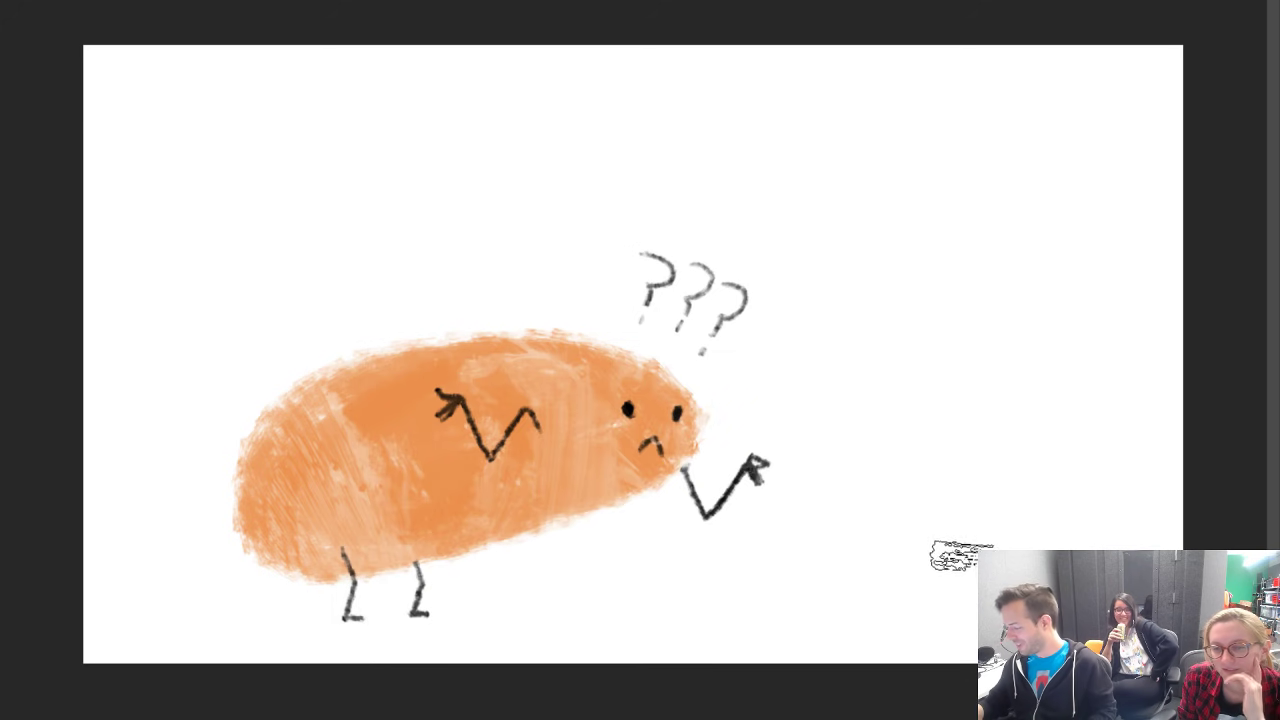
Step: Paint a large curved green creature bending over the orange one, with small black eyes, slanted brow and mouth
mouse_move(1030, 528)
mouse_down()
mouse_move(905, 555)
mouse_move(848, 453)
mouse_move(840, 272)
mouse_move(768, 217)
mouse_move(665, 208)
mouse_move(580, 157)
mouse_move(715, 87)
mouse_move(940, 125)
mouse_move(1065, 260)
mouse_move(1090, 432)
mouse_move(1046, 520)
mouse_move(933, 543)
mouse_move(889, 380)
mouse_move(788, 200)
mouse_move(605, 182)
mouse_move(786, 102)
mouse_move(998, 186)
mouse_move(1082, 404)
mouse_move(986, 536)
mouse_move(880, 457)
mouse_move(993, 420)
mouse_move(933, 398)
mouse_move(1018, 466)
mouse_move(988, 492)
mouse_move(920, 327)
mouse_move(930, 362)
mouse_move(998, 280)
mouse_move(1045, 303)
mouse_move(1047, 376)
mouse_move(1052, 362)
mouse_move(897, 336)
mouse_move(798, 177)
mouse_move(610, 168)
mouse_move(830, 136)
mouse_move(1010, 263)
mouse_move(861, 189)
mouse_move(880, 177)
mouse_move(915, 268)
mouse_move(960, 312)
mouse_up()
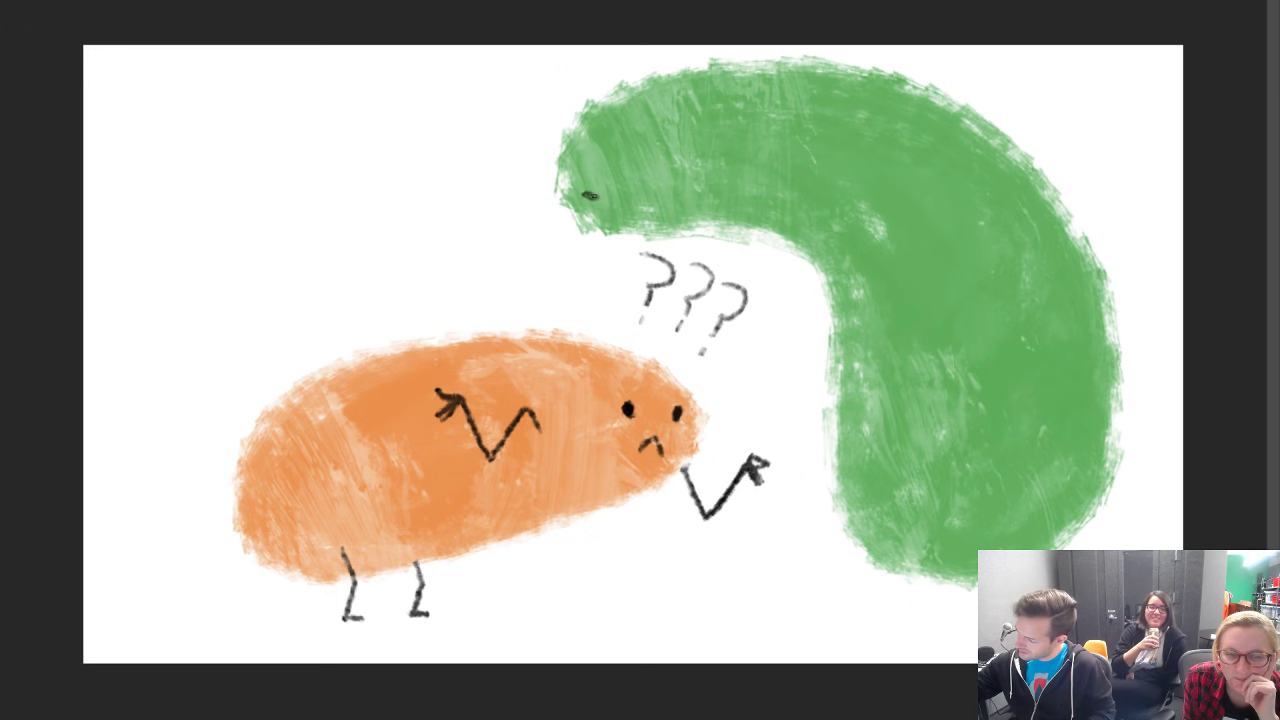
drag(633, 193, 618, 167)
key(ctrl+z)
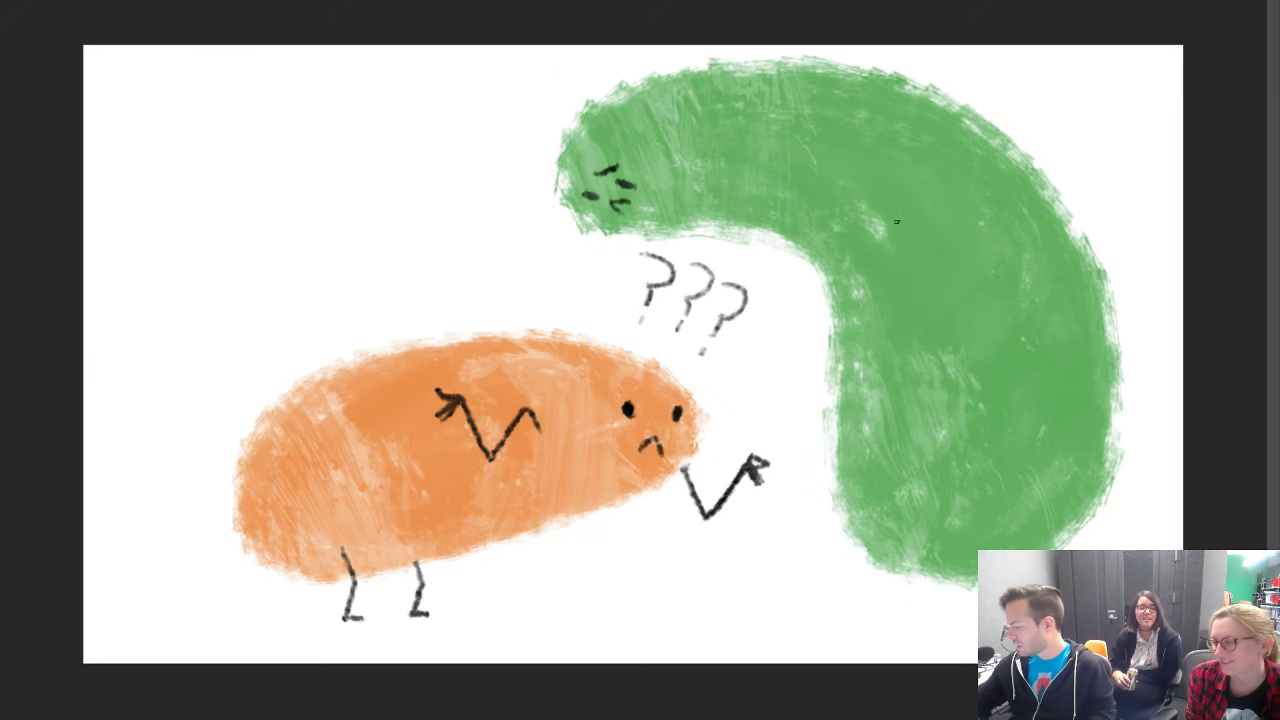
Step: Draw a black stick leg with a foot and two bent stick arms with hands on the green creature
drag(917, 578, 930, 624)
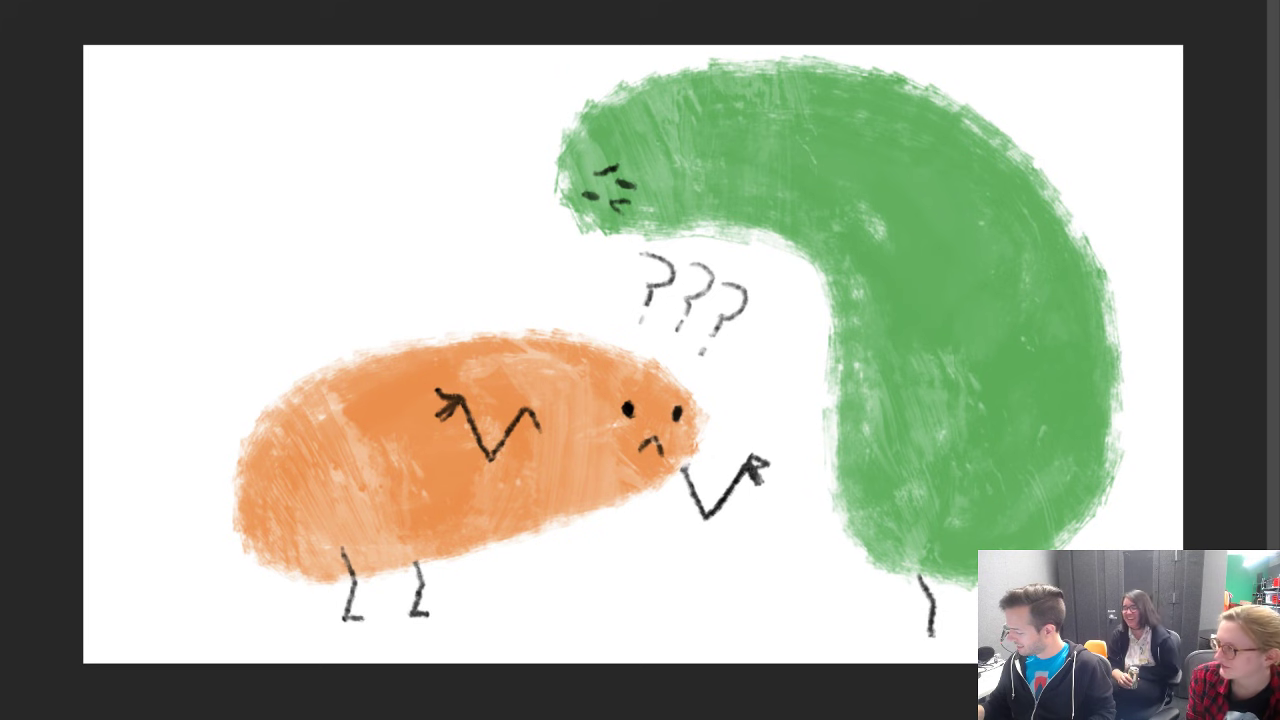
drag(929, 628, 952, 636)
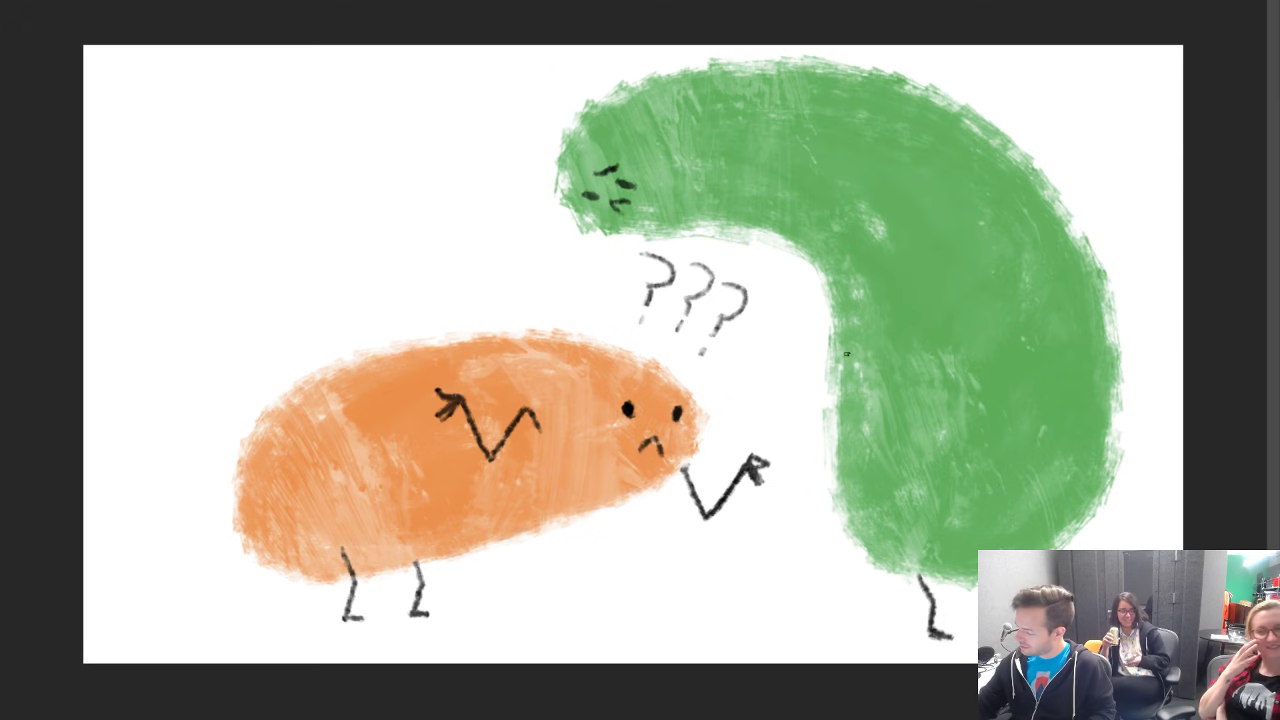
mouse_move(820, 269)
mouse_down()
mouse_move(802, 340)
mouse_move(776, 322)
mouse_move(774, 346)
mouse_up()
mouse_move(1010, 178)
mouse_down()
mouse_move(1068, 222)
mouse_move(1112, 182)
mouse_move(1092, 190)
mouse_move(1102, 202)
mouse_move(1090, 181)
mouse_up()
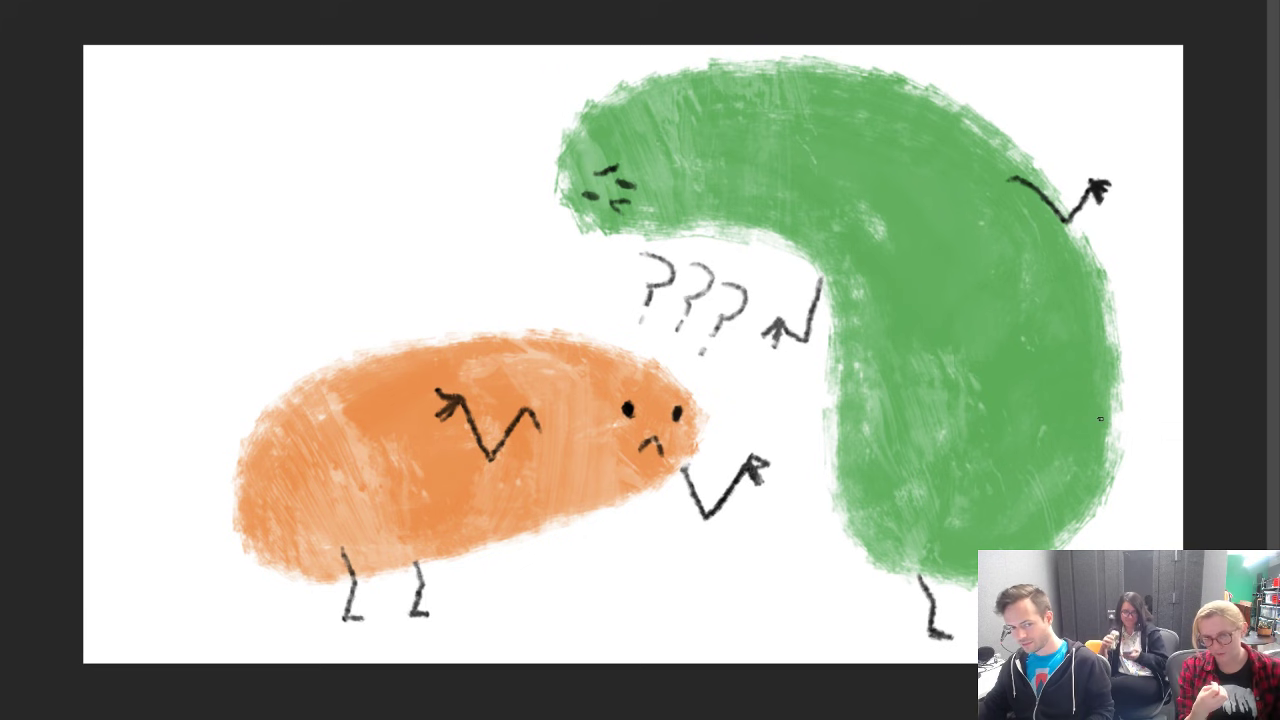
Step: Select the three question marks, shrink them and reposition them just above the orange creature's head
mouse_move(716, 367)
mouse_down()
mouse_move(680, 363)
mouse_move(608, 285)
mouse_move(632, 250)
mouse_move(711, 256)
mouse_move(761, 288)
mouse_move(712, 371)
mouse_up()
key(ctrl+t)
drag(760, 245, 725, 294)
drag(701, 295, 731, 303)
key(Return)
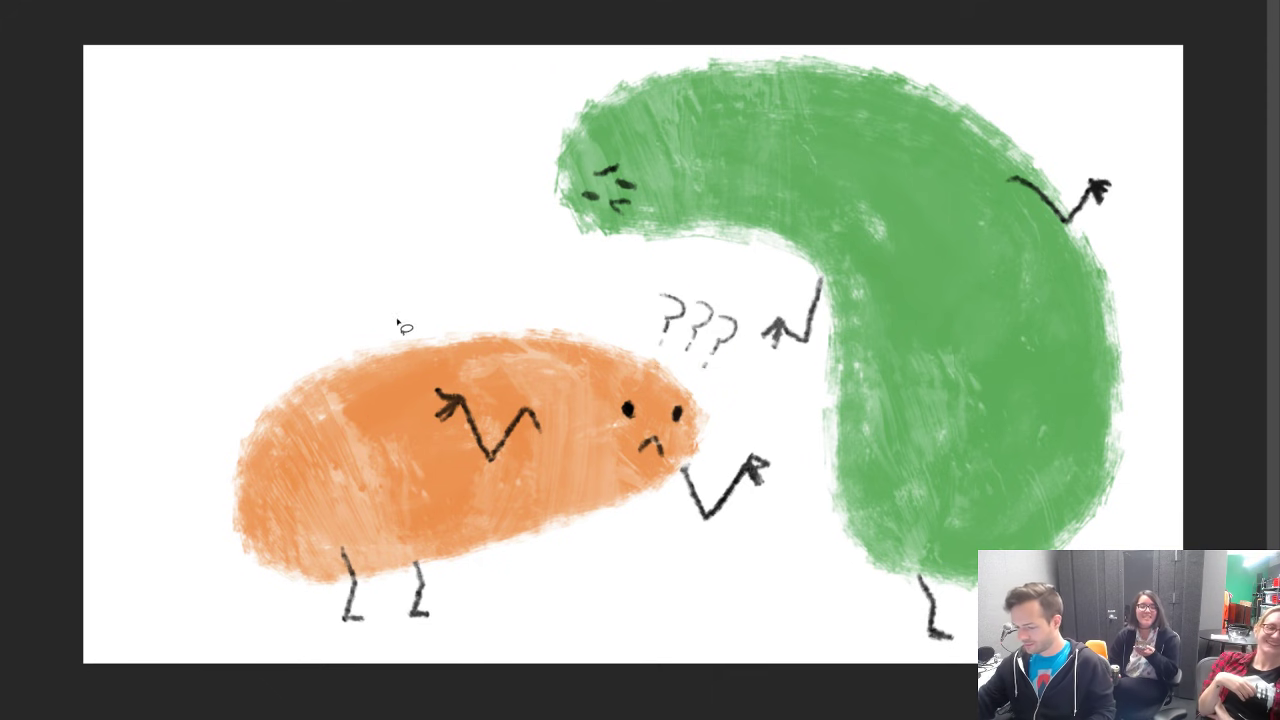
key(ctrl+t)
key(Escape)
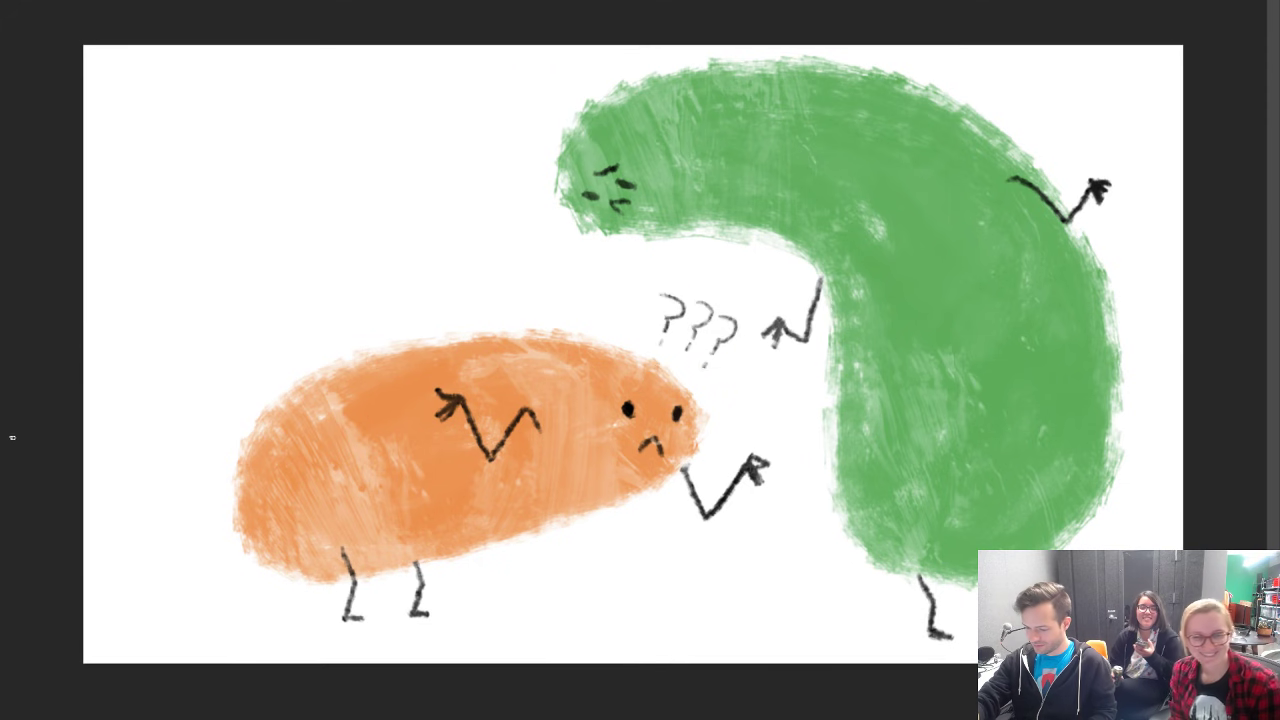
Step: Set the foreground color to a light periwinkle blue
click(3, 466)
drag(595, 471, 595, 470)
mouse_move(465, 468)
mouse_down()
mouse_move(470, 424)
mouse_move(486, 410)
mouse_up()
click(720, 394)
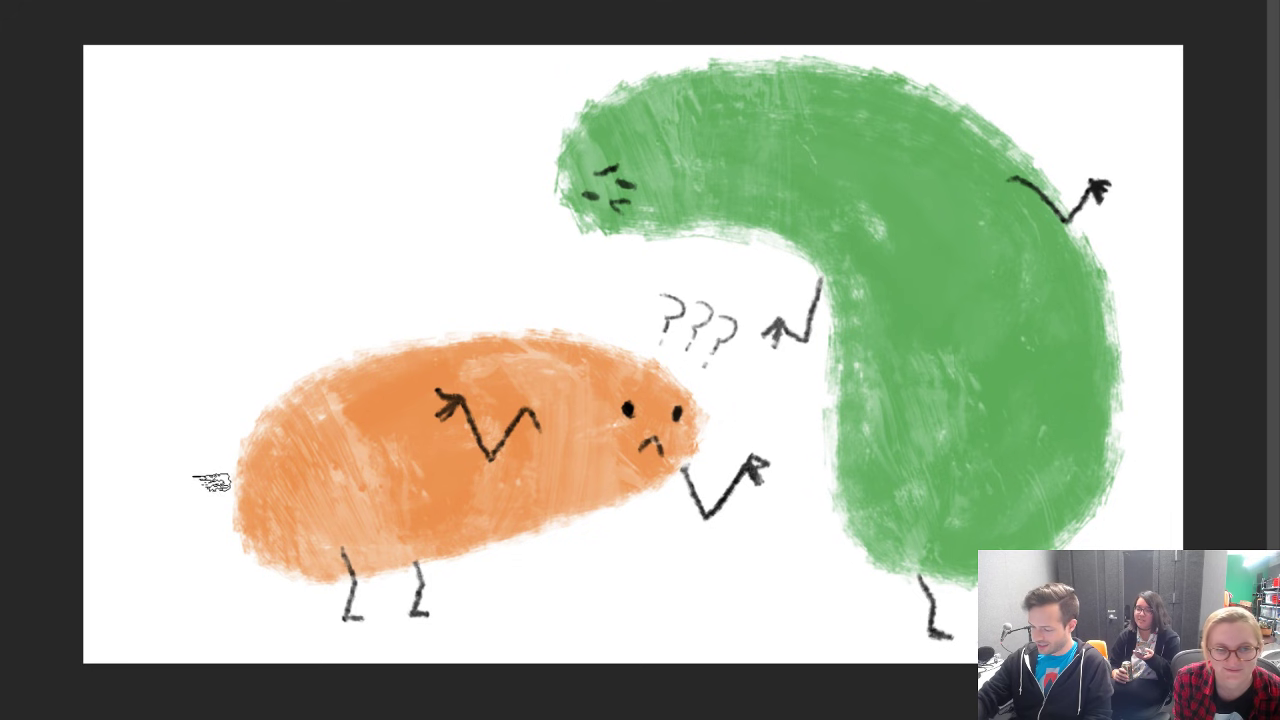
Step: Try several blue outlines arching from the orange creature's rear up and over to its back
mouse_move(202, 502)
mouse_down()
mouse_move(146, 328)
mouse_move(291, 185)
mouse_move(380, 135)
mouse_up()
key(ctrl+z)
mouse_move(226, 506)
mouse_down()
mouse_move(145, 415)
mouse_move(155, 316)
mouse_move(210, 210)
mouse_move(262, 156)
mouse_move(330, 125)
mouse_move(375, 128)
mouse_move(408, 157)
mouse_move(413, 246)
mouse_move(439, 312)
mouse_up()
key(ctrl+z)
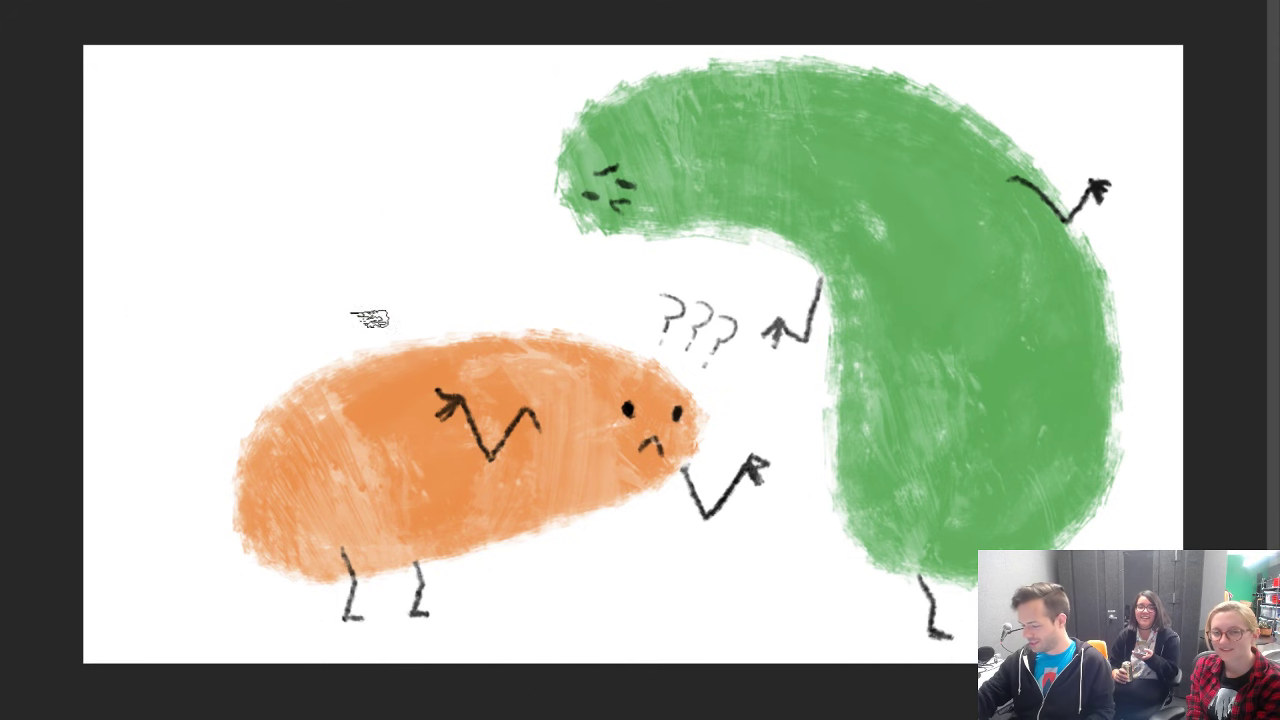
mouse_move(240, 530)
mouse_down()
mouse_move(122, 410)
mouse_move(136, 302)
mouse_move(210, 180)
mouse_move(303, 118)
mouse_move(397, 116)
mouse_move(425, 180)
mouse_move(412, 253)
mouse_move(465, 352)
mouse_up()
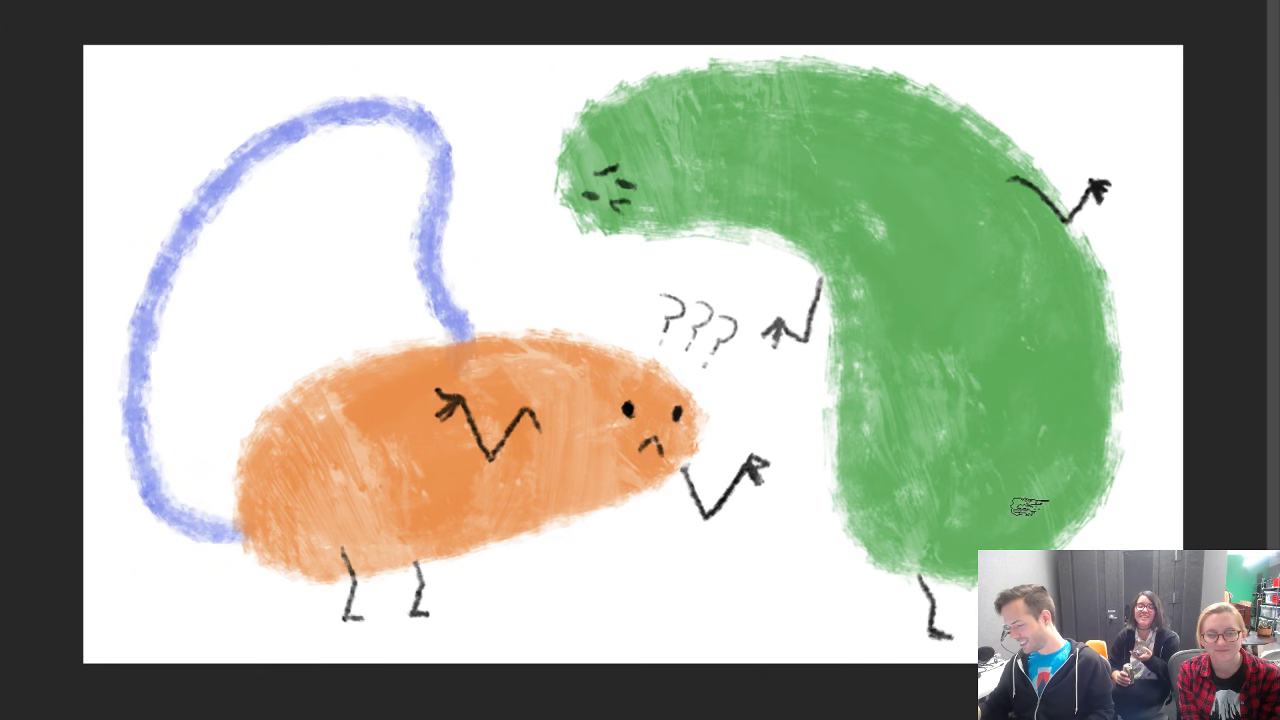
key(ctrl+z)
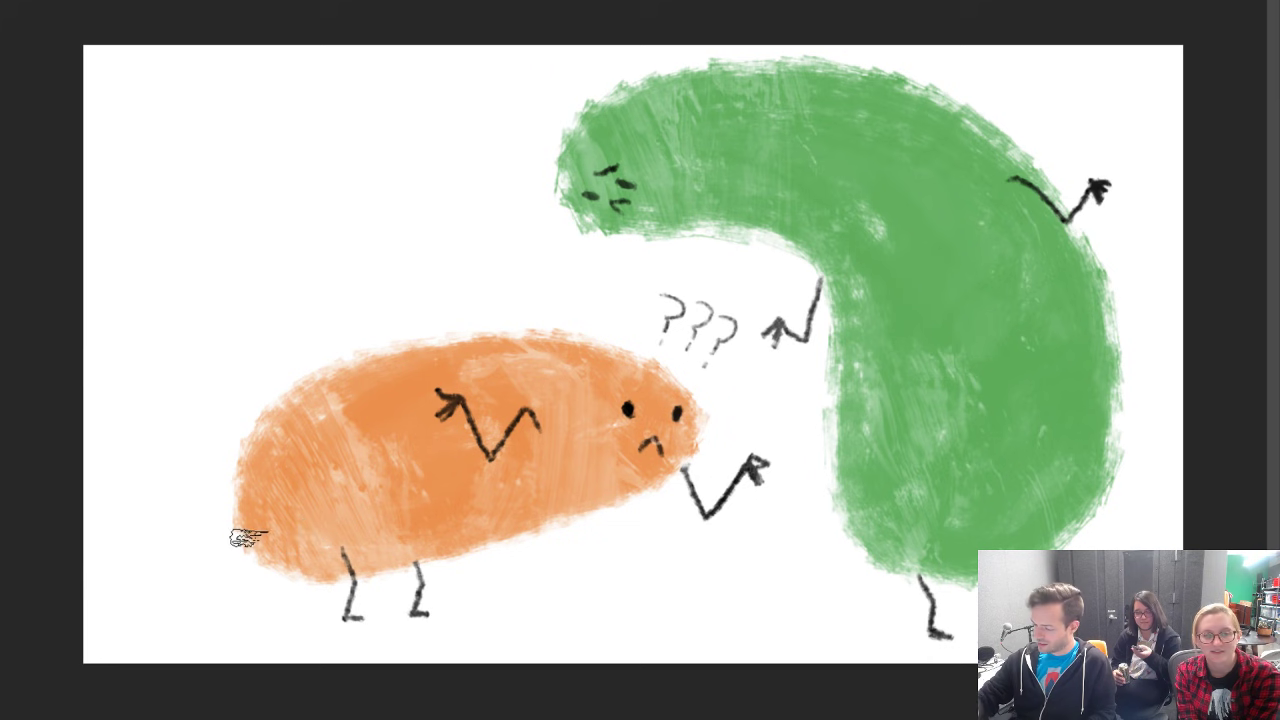
Step: Draw a tall blue bean outline behind the orange creature, from its rear to its back, and fill it with blue
mouse_move(238, 540)
mouse_down()
mouse_move(136, 324)
mouse_move(232, 178)
mouse_move(368, 152)
mouse_move(407, 191)
mouse_move(397, 277)
mouse_up()
key(ctrl+z)
mouse_move(248, 522)
mouse_down()
mouse_move(170, 512)
mouse_move(128, 354)
mouse_move(225, 167)
mouse_move(337, 121)
mouse_move(393, 185)
mouse_move(434, 340)
mouse_up()
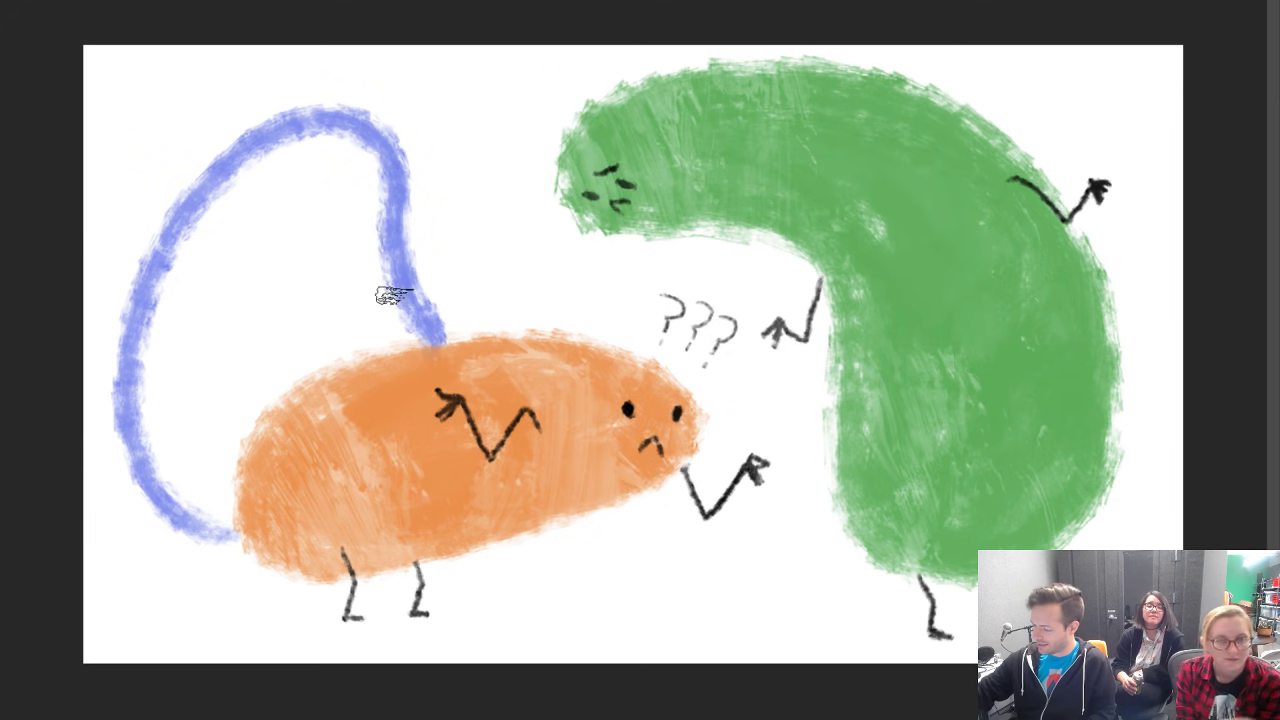
mouse_move(217, 531)
mouse_down()
mouse_move(227, 450)
mouse_move(332, 368)
mouse_move(408, 345)
mouse_move(348, 349)
mouse_move(390, 313)
mouse_move(232, 420)
mouse_move(187, 502)
mouse_move(163, 424)
mouse_move(128, 388)
mouse_move(157, 382)
mouse_move(191, 407)
mouse_move(348, 279)
mouse_move(411, 321)
mouse_move(302, 330)
mouse_move(204, 378)
mouse_move(179, 376)
mouse_move(170, 365)
mouse_move(215, 312)
mouse_move(246, 331)
mouse_move(297, 255)
mouse_move(384, 185)
mouse_move(392, 235)
mouse_move(369, 207)
mouse_move(261, 190)
mouse_move(342, 162)
mouse_move(359, 140)
mouse_move(340, 146)
mouse_move(367, 180)
mouse_move(225, 353)
mouse_move(212, 351)
mouse_move(208, 467)
mouse_move(272, 218)
mouse_up()
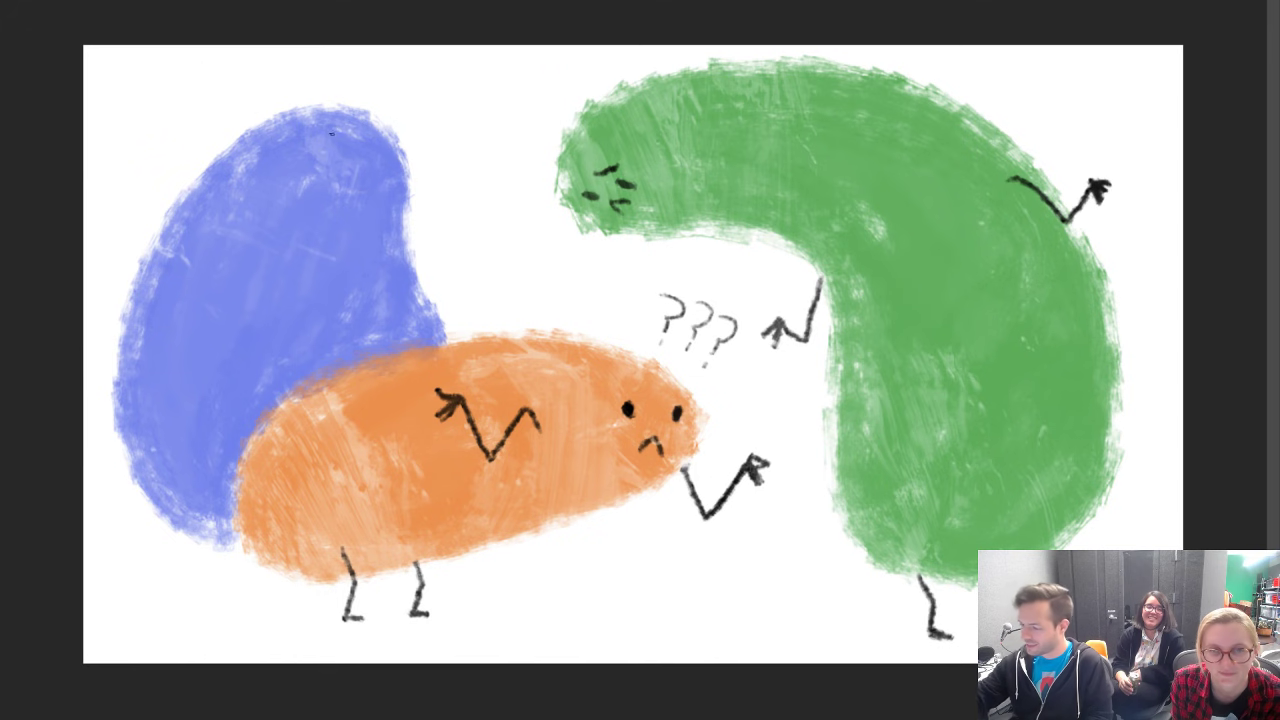
Step: Draw a small black face near the top of the blue creature and a tiny forked mark just above the orange creature's back
mouse_move(280, 143)
mouse_down()
mouse_move(294, 119)
mouse_move(262, 143)
mouse_up()
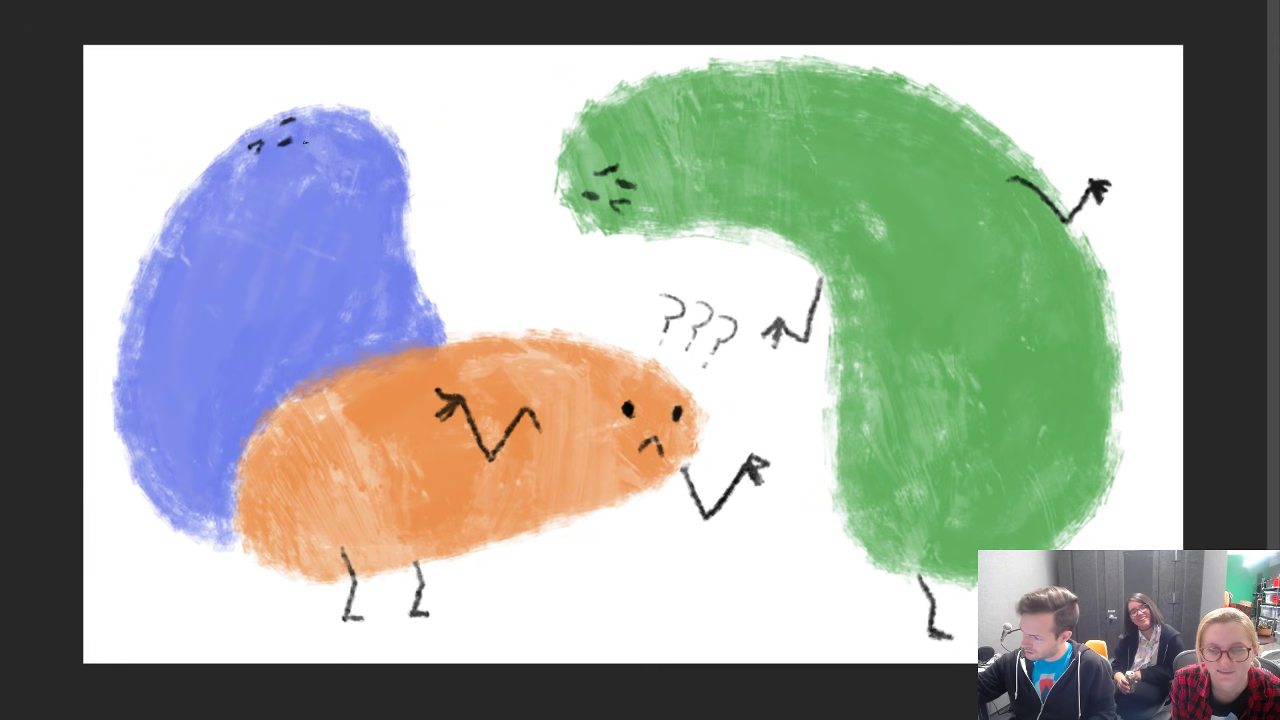
drag(375, 358, 363, 332)
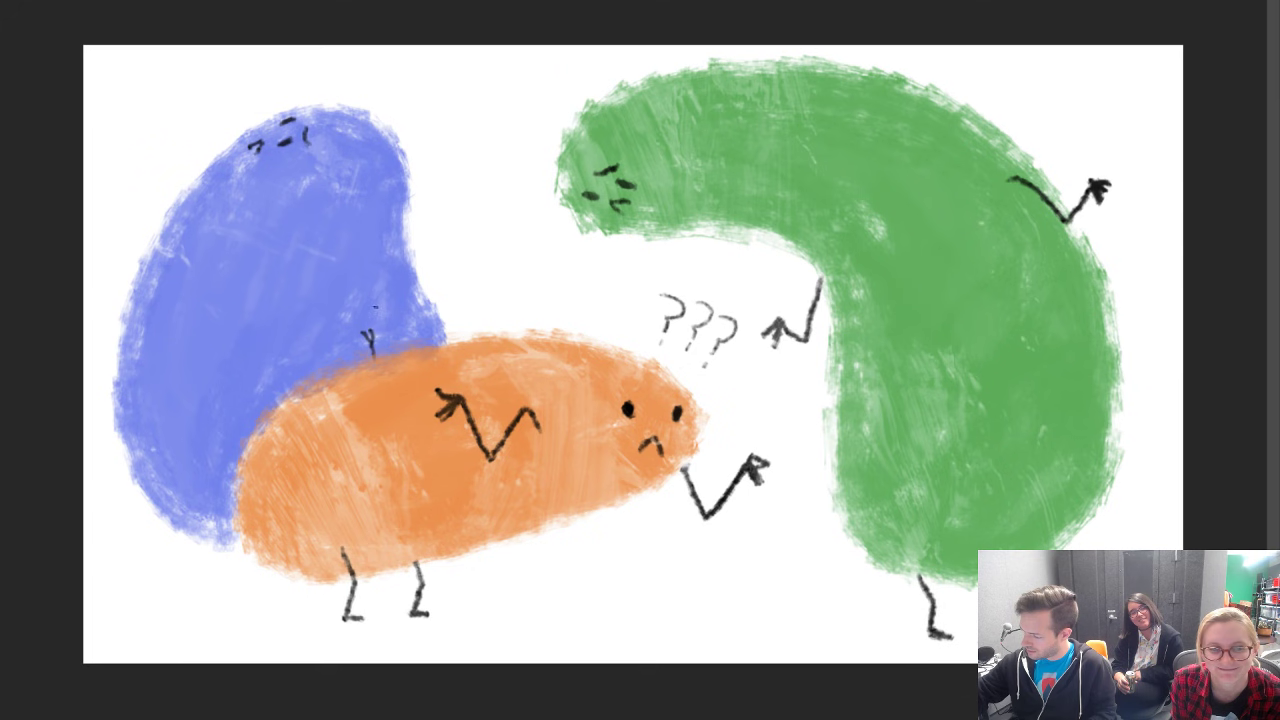
key(ctrl+z)
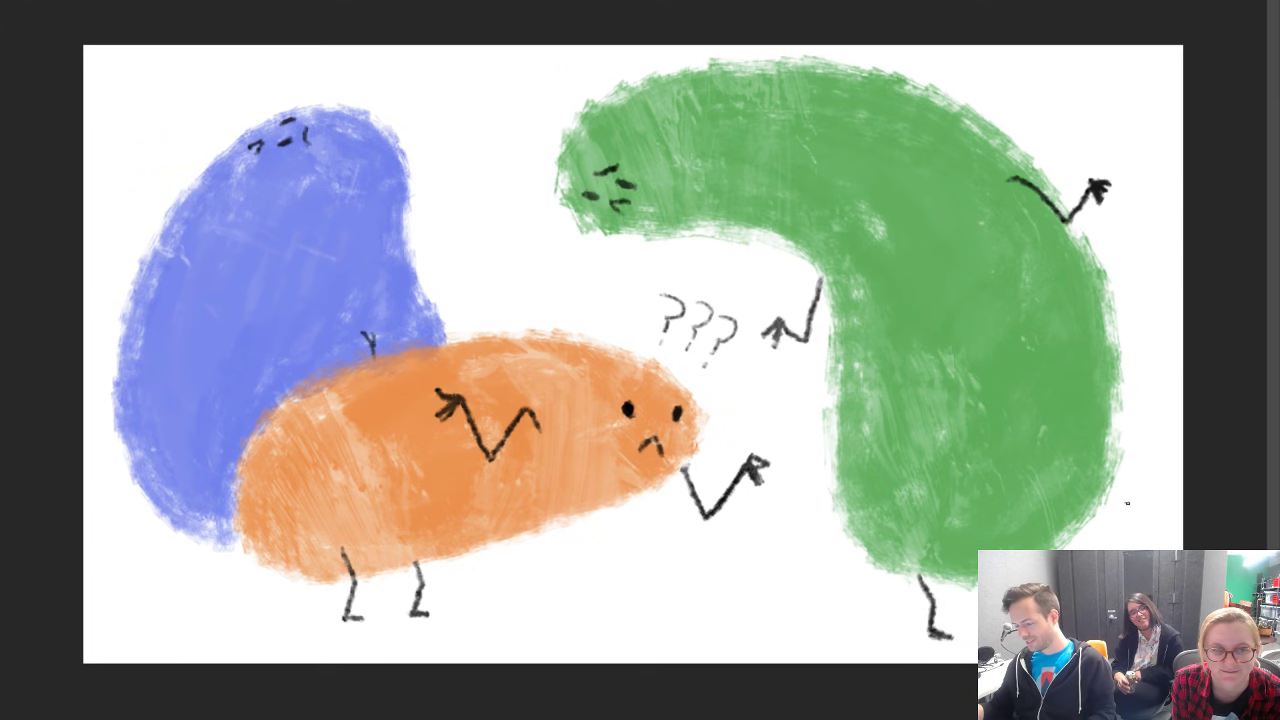
Step: Draw two black stick legs with feet and two bent stick arms with hands on the blue creature
drag(185, 537, 206, 600)
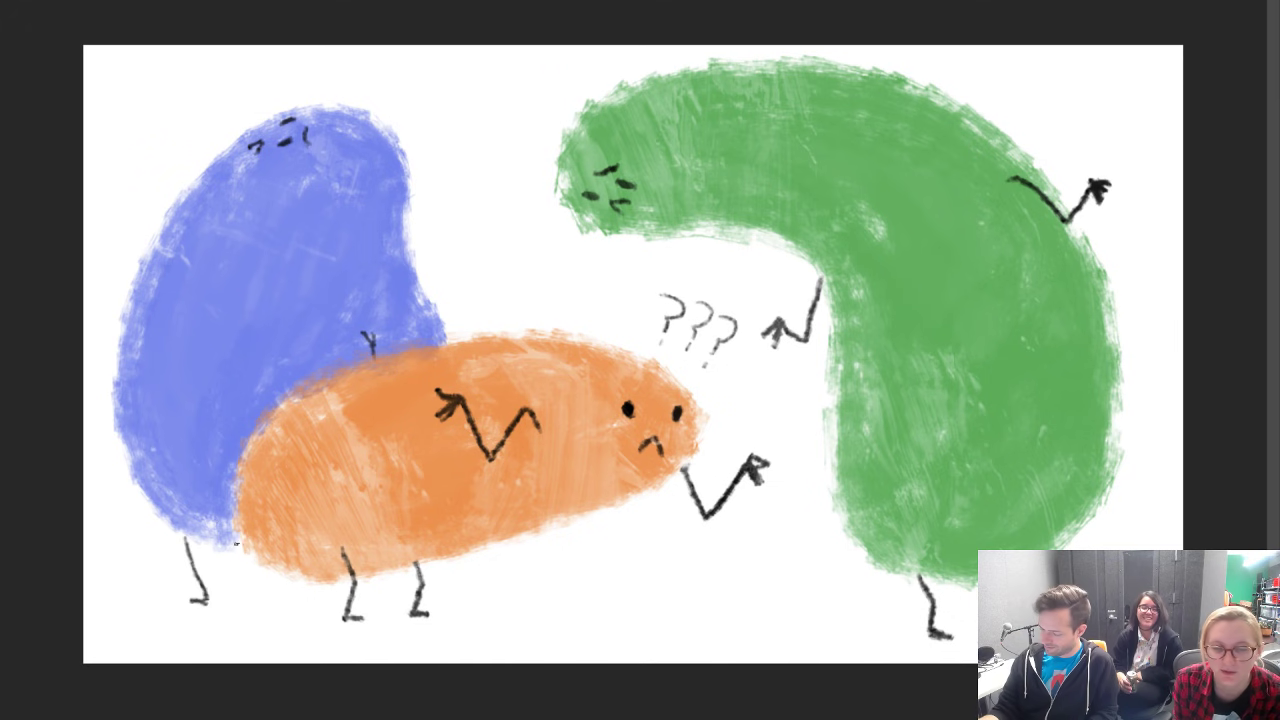
drag(231, 549, 262, 600)
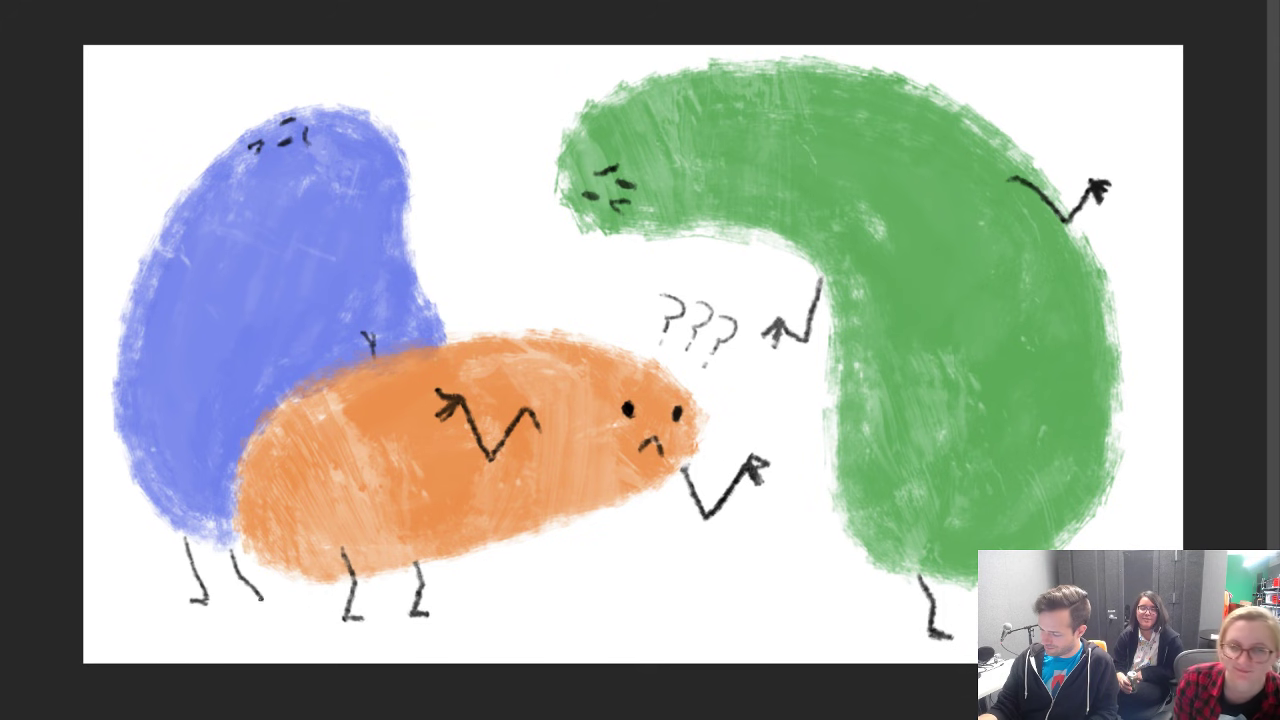
mouse_move(216, 234)
mouse_down()
mouse_move(194, 268)
mouse_move(160, 217)
mouse_move(130, 236)
mouse_up()
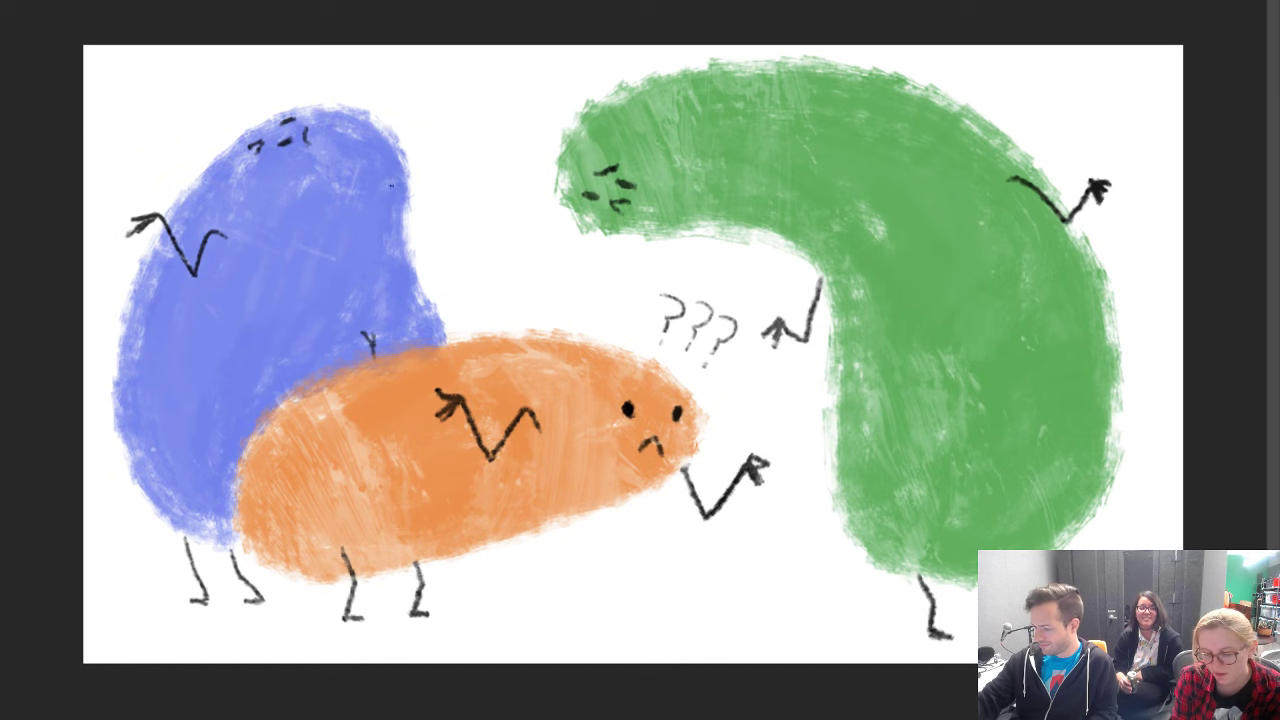
mouse_move(405, 226)
mouse_down()
mouse_move(433, 259)
mouse_move(466, 214)
mouse_up()
drag(466, 214, 462, 228)
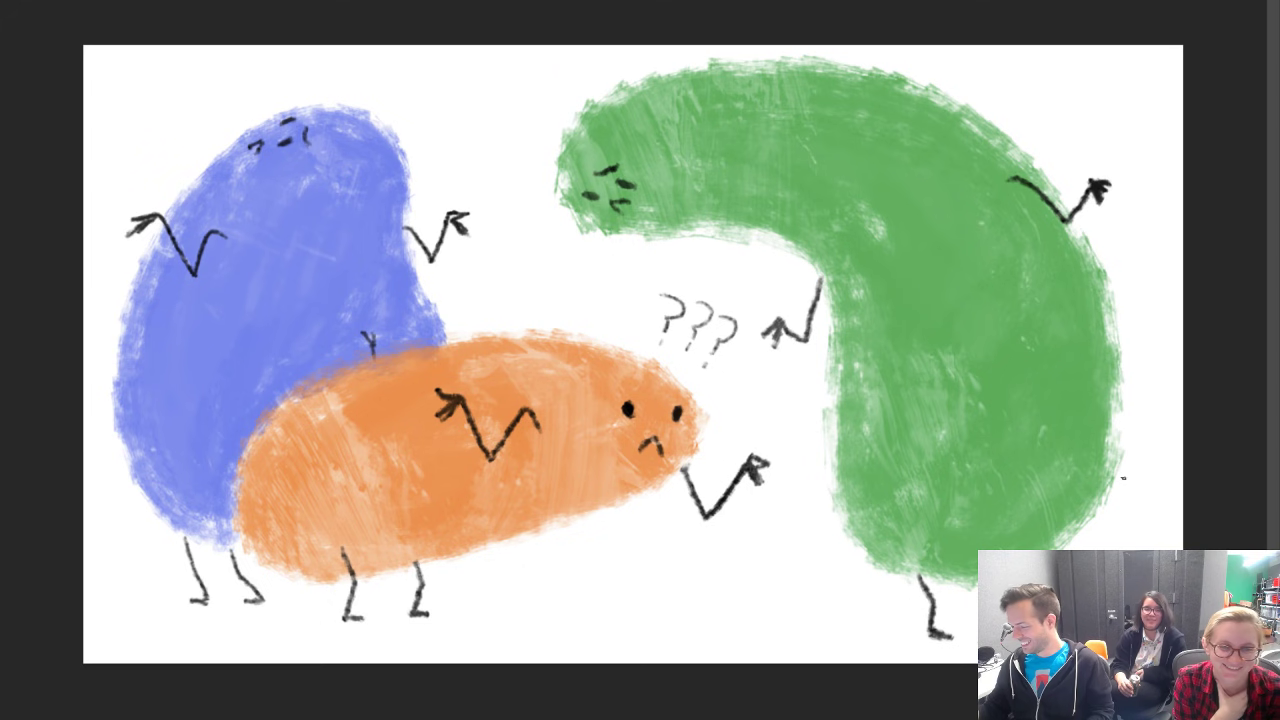
Step: Draw three question marks beside the green creature's head and three more above the blue creature's head
mouse_move(498, 168)
mouse_down()
mouse_move(527, 158)
mouse_move(503, 125)
mouse_move(520, 158)
mouse_move(518, 121)
mouse_up()
click(351, 85)
mouse_move(348, 60)
mouse_down()
mouse_move(352, 78)
mouse_move(397, 95)
mouse_up()
click(372, 86)
click(386, 98)
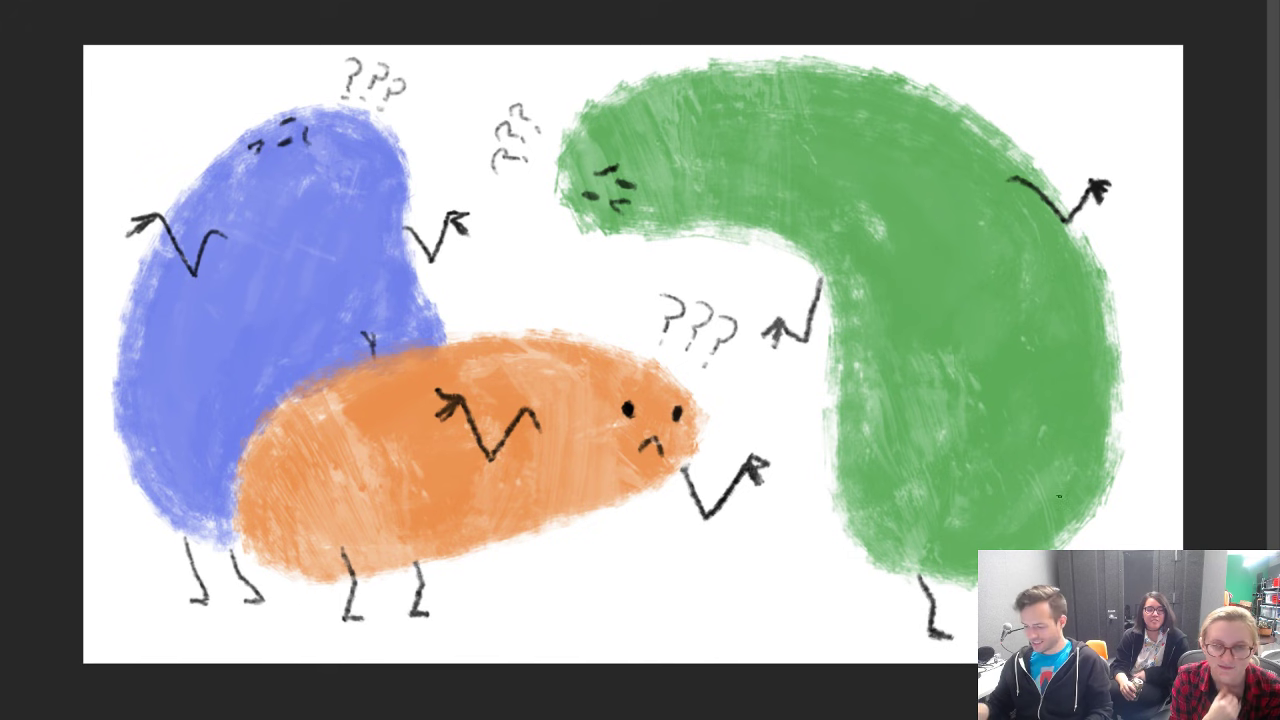
Step: Erase the blue creature's stick legs and redraw them bent the other way, with the second one partly behind the orange creature
mouse_move(228, 555)
mouse_down()
mouse_move(251, 607)
mouse_move(241, 574)
mouse_up()
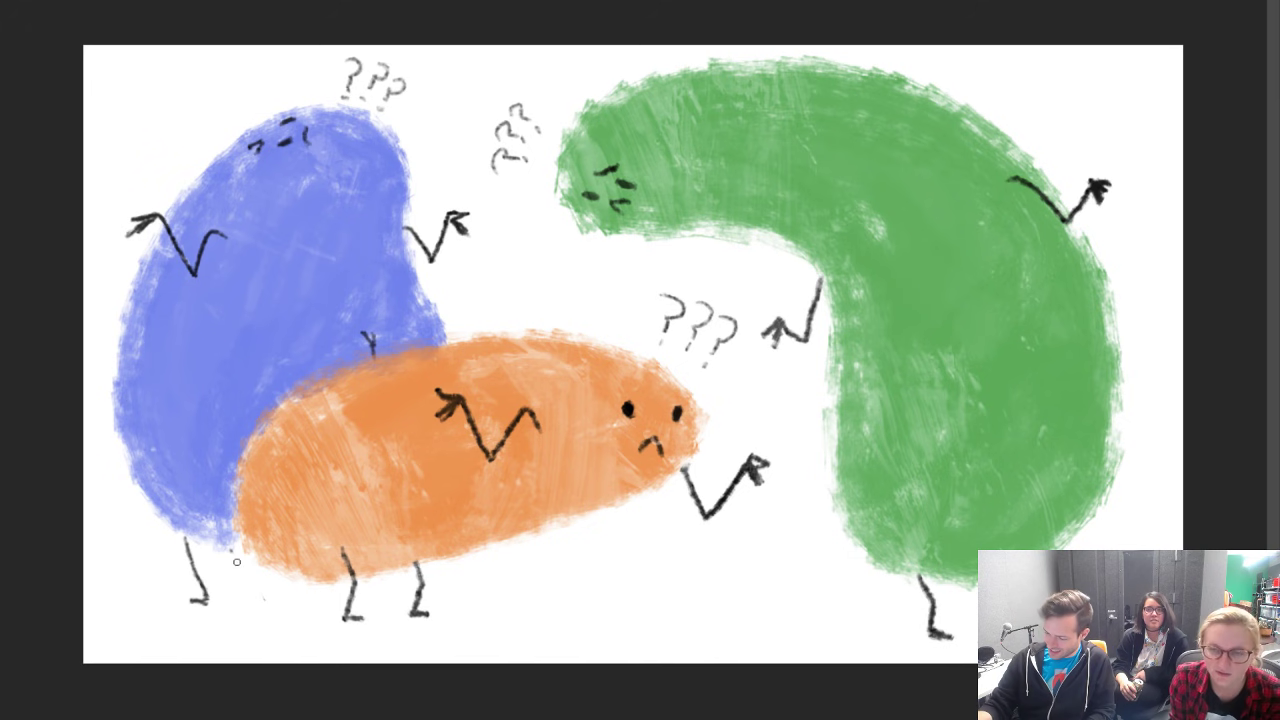
mouse_move(180, 544)
mouse_down()
mouse_move(199, 590)
mouse_move(192, 609)
mouse_move(192, 550)
mouse_move(182, 558)
mouse_up()
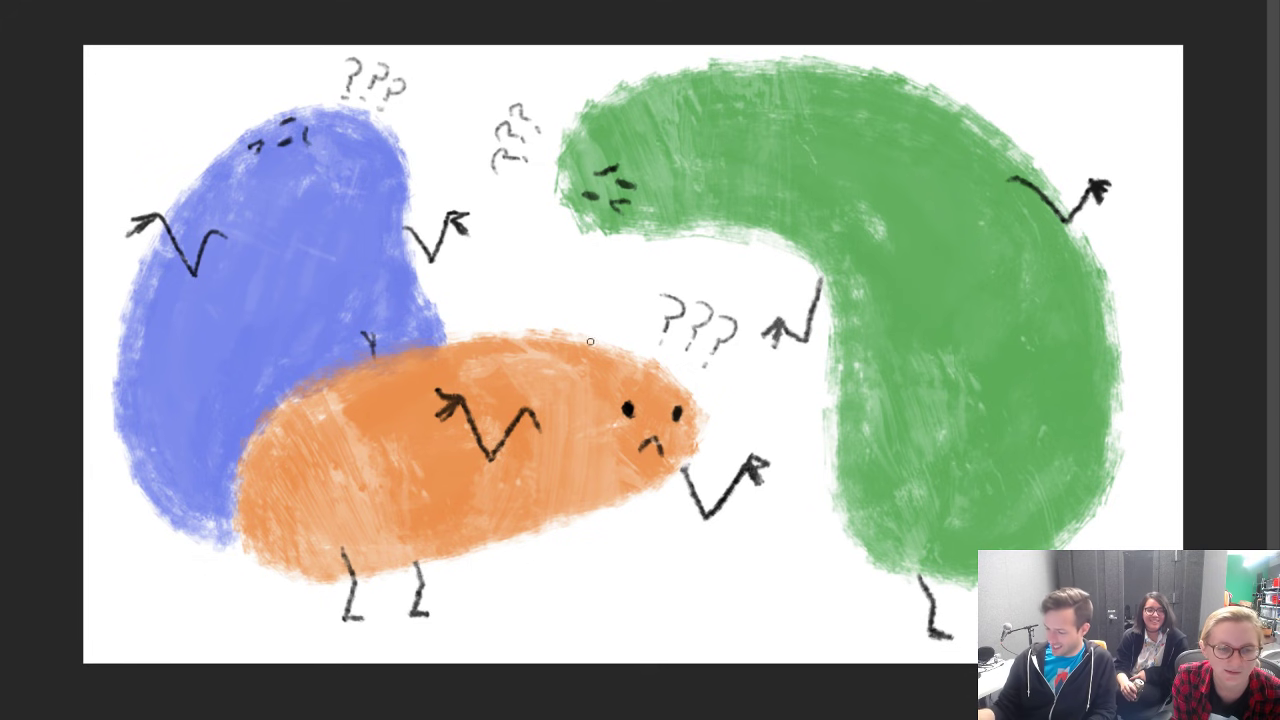
mouse_move(191, 538)
mouse_down()
mouse_move(209, 595)
mouse_move(225, 556)
mouse_move(174, 566)
mouse_move(203, 591)
mouse_move(179, 594)
mouse_up()
key(ctrl+z)
key(ctrl+z)
mouse_move(268, 572)
mouse_down()
mouse_move(280, 596)
mouse_move(258, 598)
mouse_up()
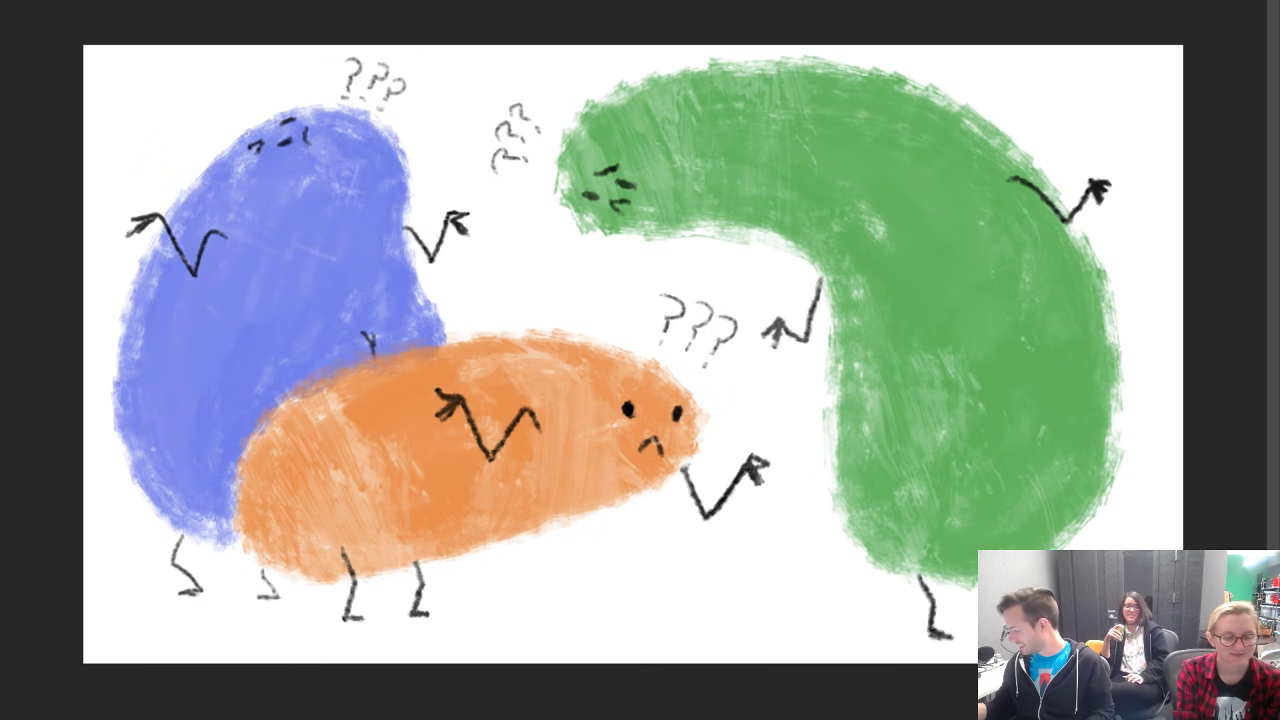
Step: Merge the layers of the painted scene and clear the artwork from view to leave a blank canvas
key(Delete)
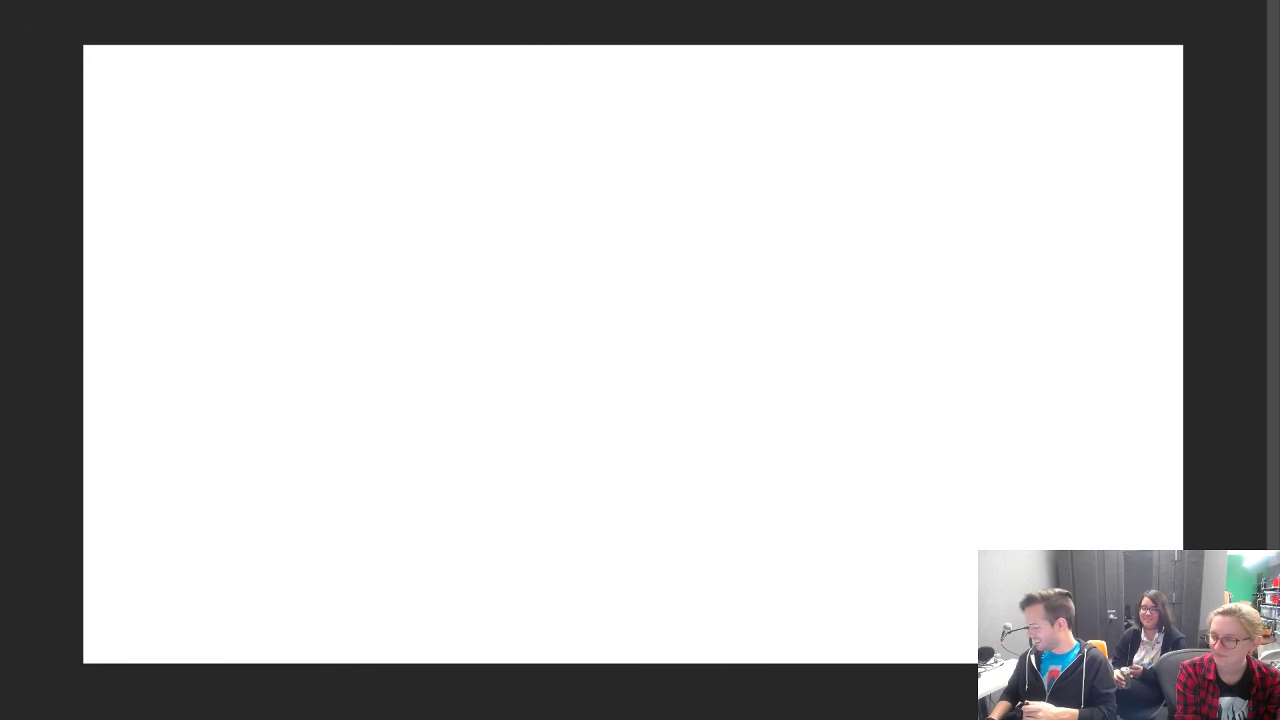
right_click(1279, 400)
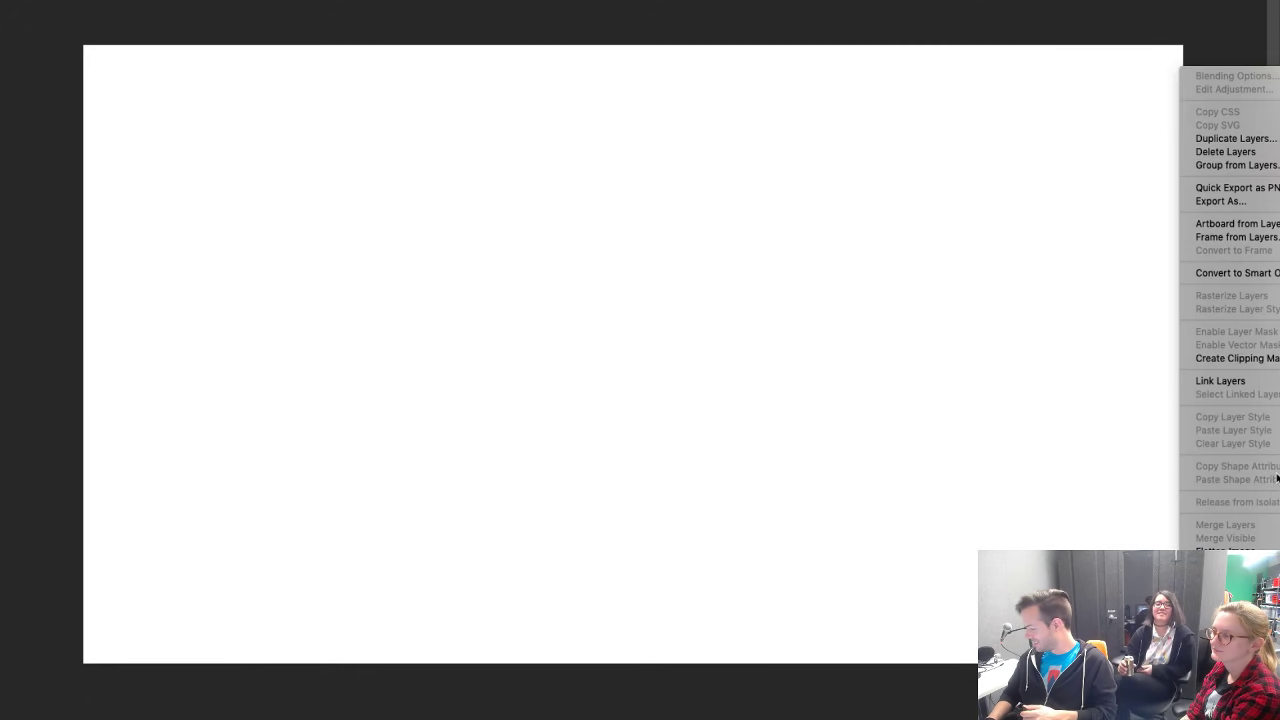
key(Escape)
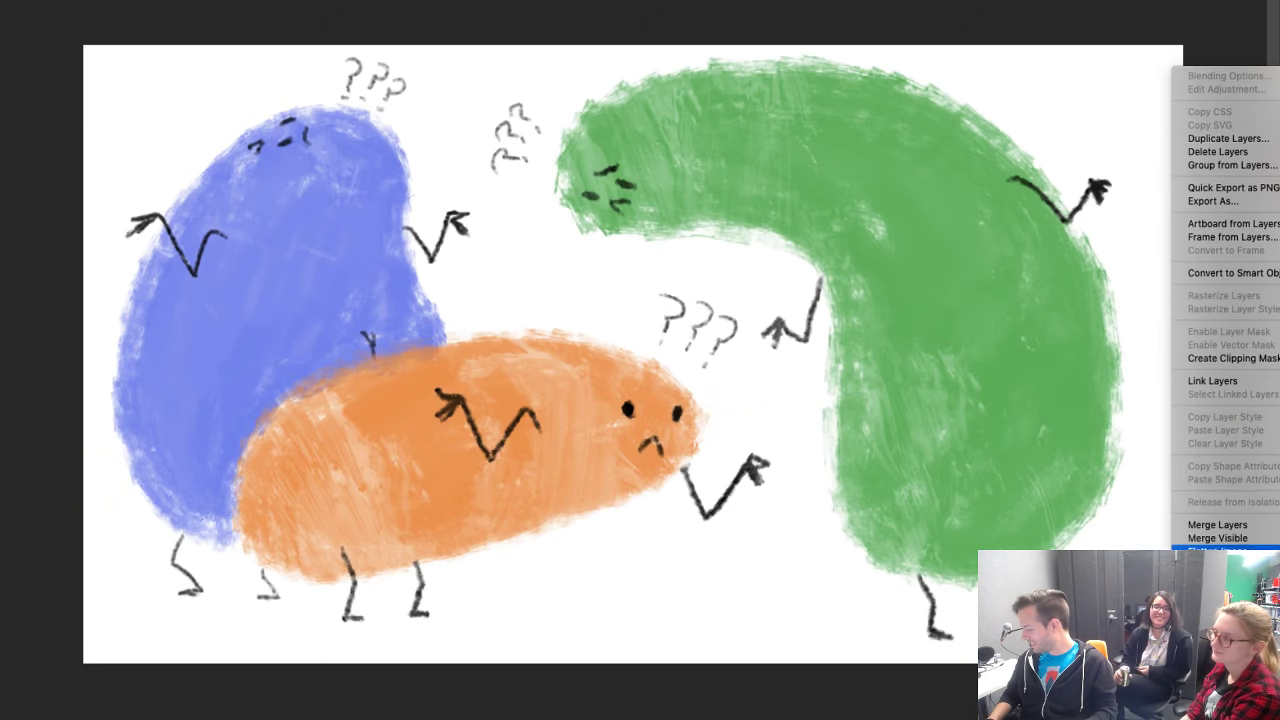
click(1226, 525)
key(ctrl+comma)
key(ctrl+comma)
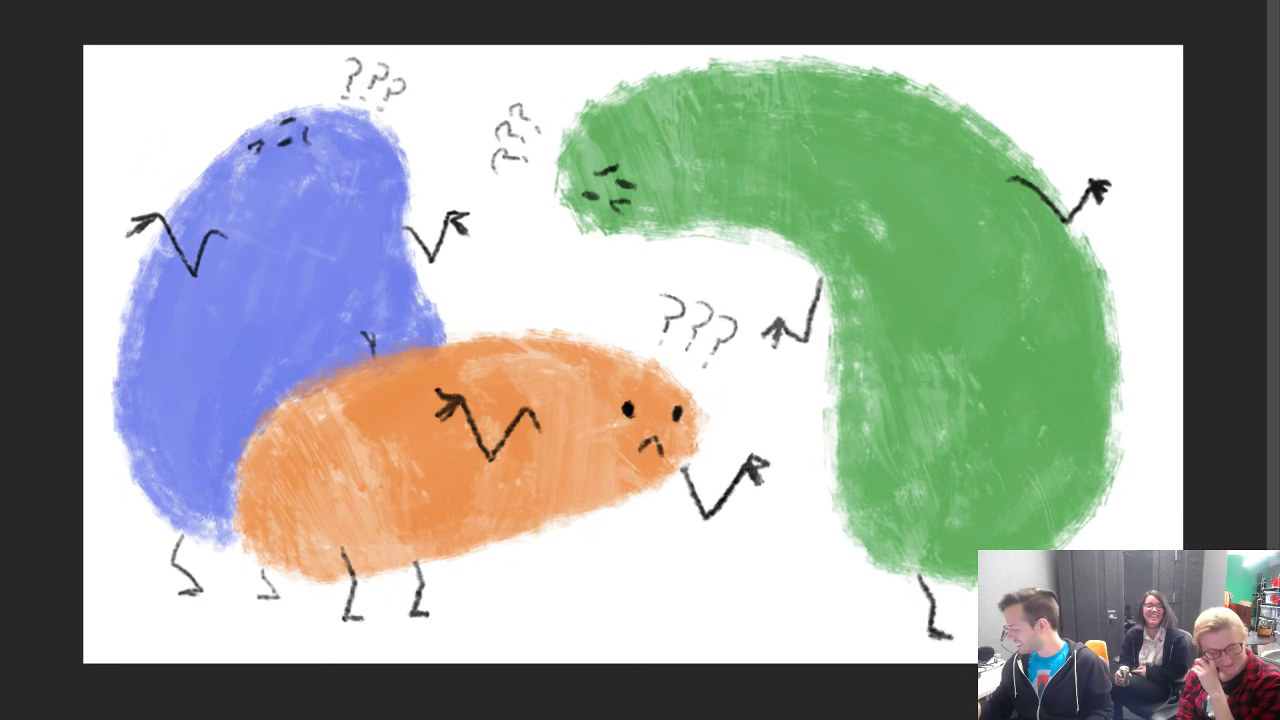
key(Delete)
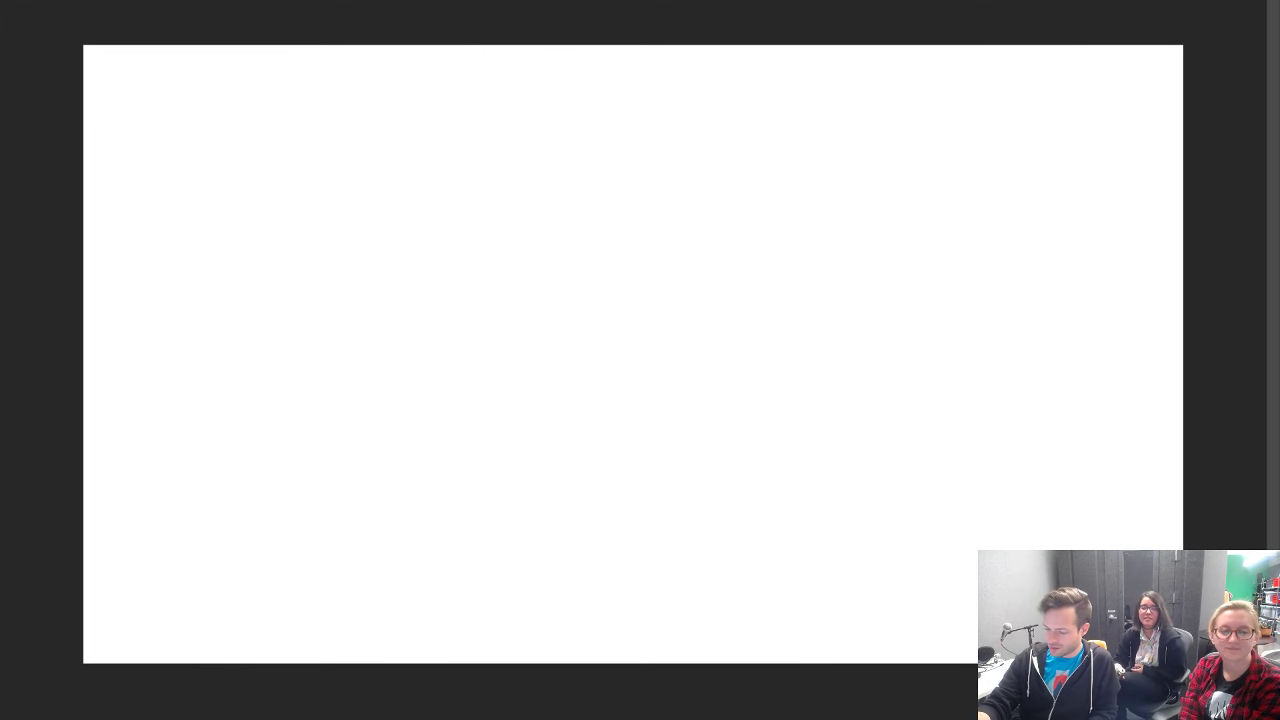
Step: Try a looping blue test stroke with the Kyle's Paintbox - Gouache Thick Detail brush at 45 px and undo it
key(n)
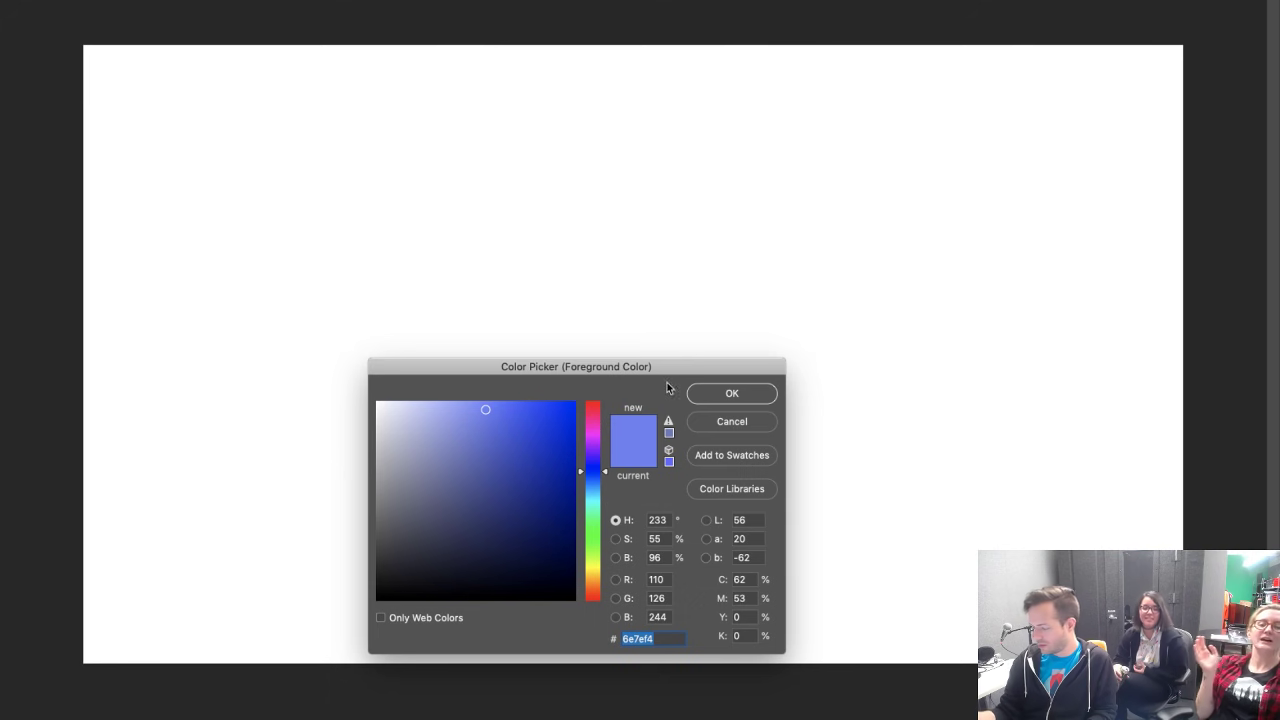
click(714, 424)
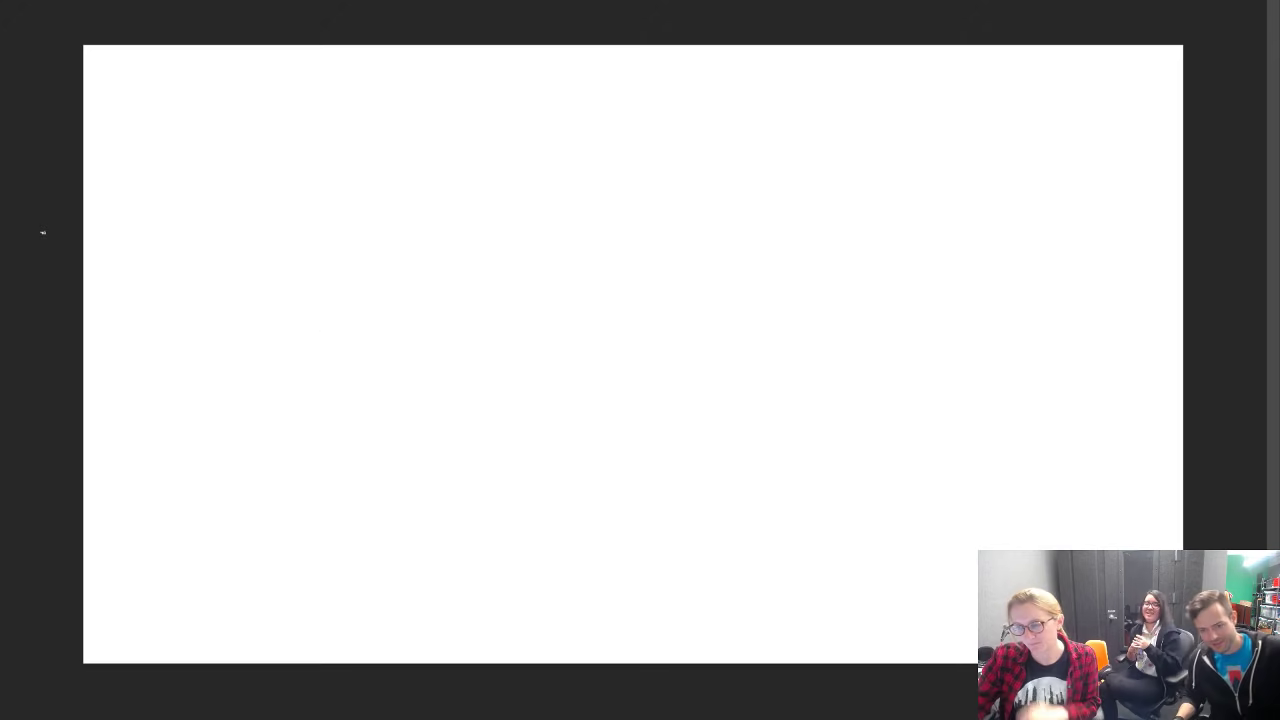
right_click(419, 341)
drag(689, 668, 701, 703)
click(600, 630)
mouse_move(912, 484)
mouse_down()
mouse_move(846, 286)
mouse_move(943, 266)
mouse_move(296, 477)
mouse_up()
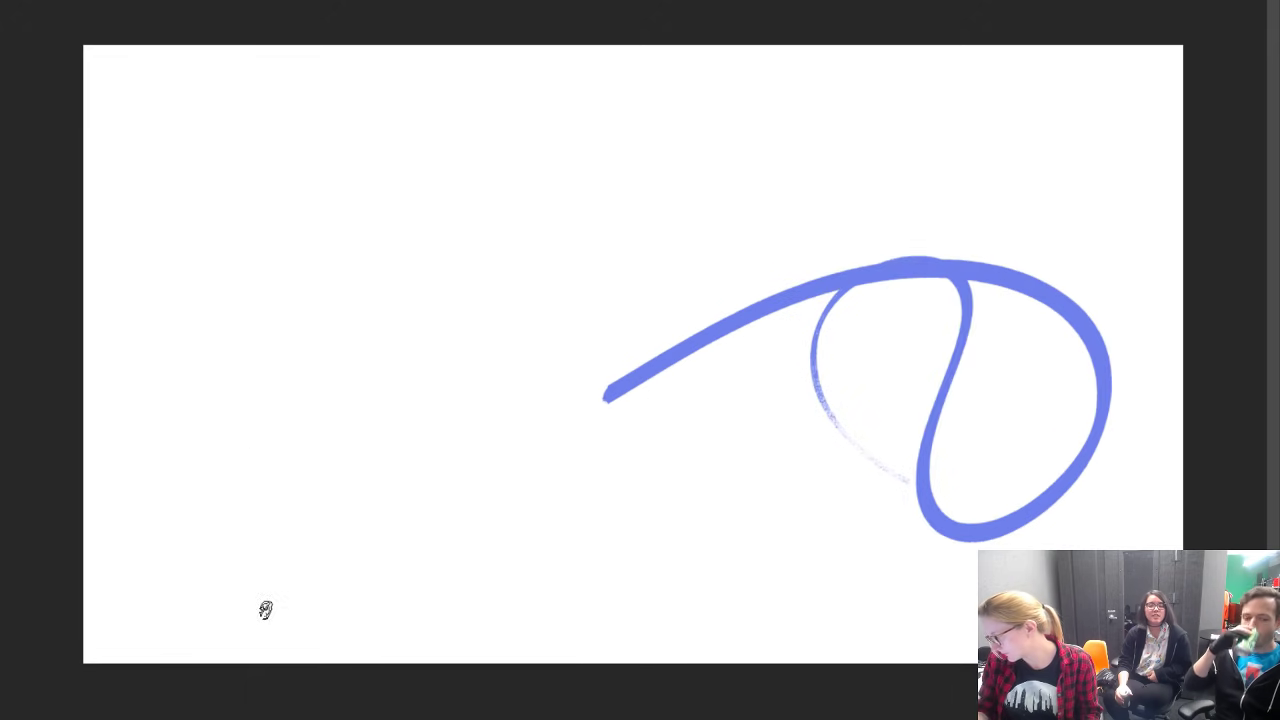
key(ctrl+z)
Step: Try a brush from the megapack's Classic folder with a test stroke and undo the stroke
right_click(597, 469)
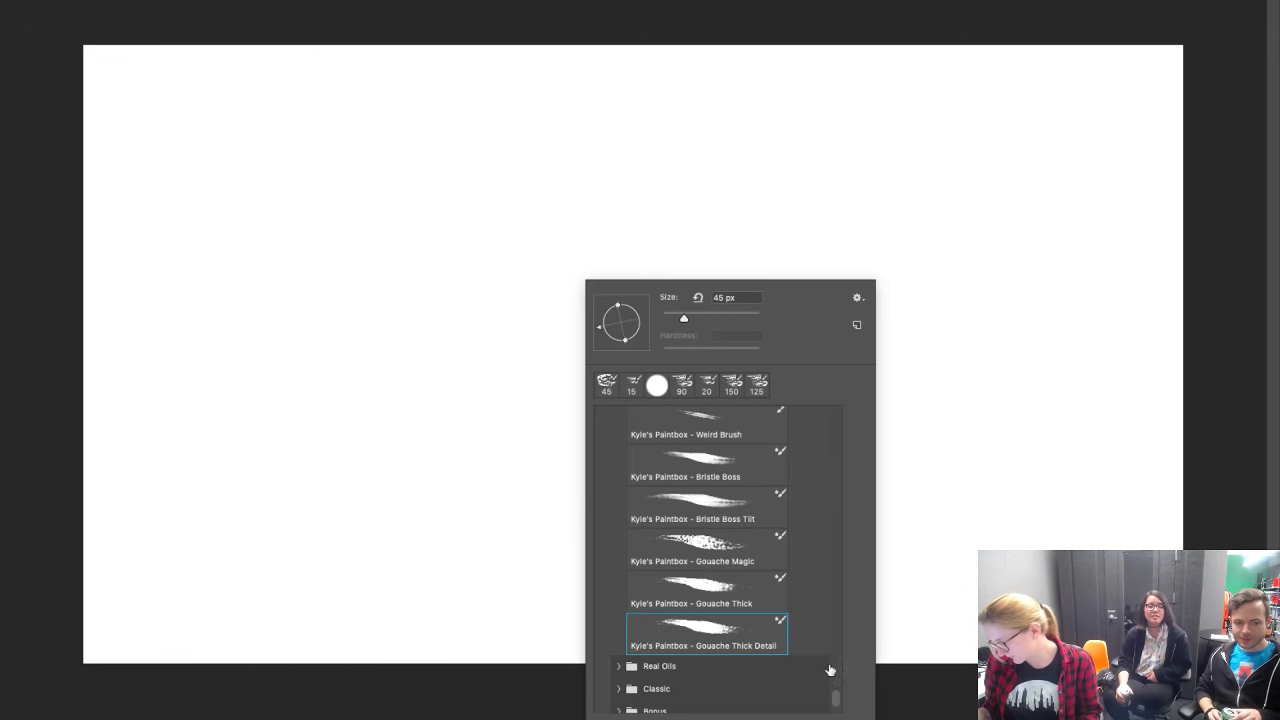
scroll(834, 668, up, 3)
mouse_move(834, 668)
mouse_down()
mouse_move(853, 520)
mouse_move(837, 416)
mouse_up()
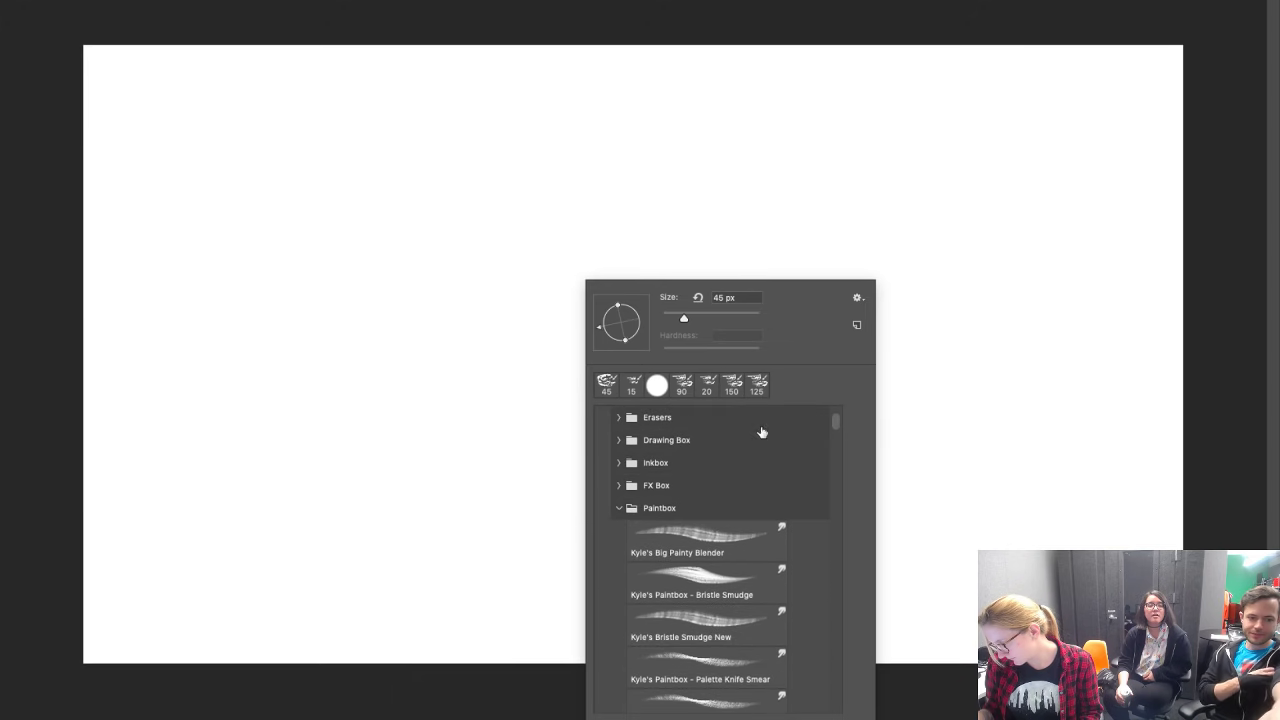
click(618, 511)
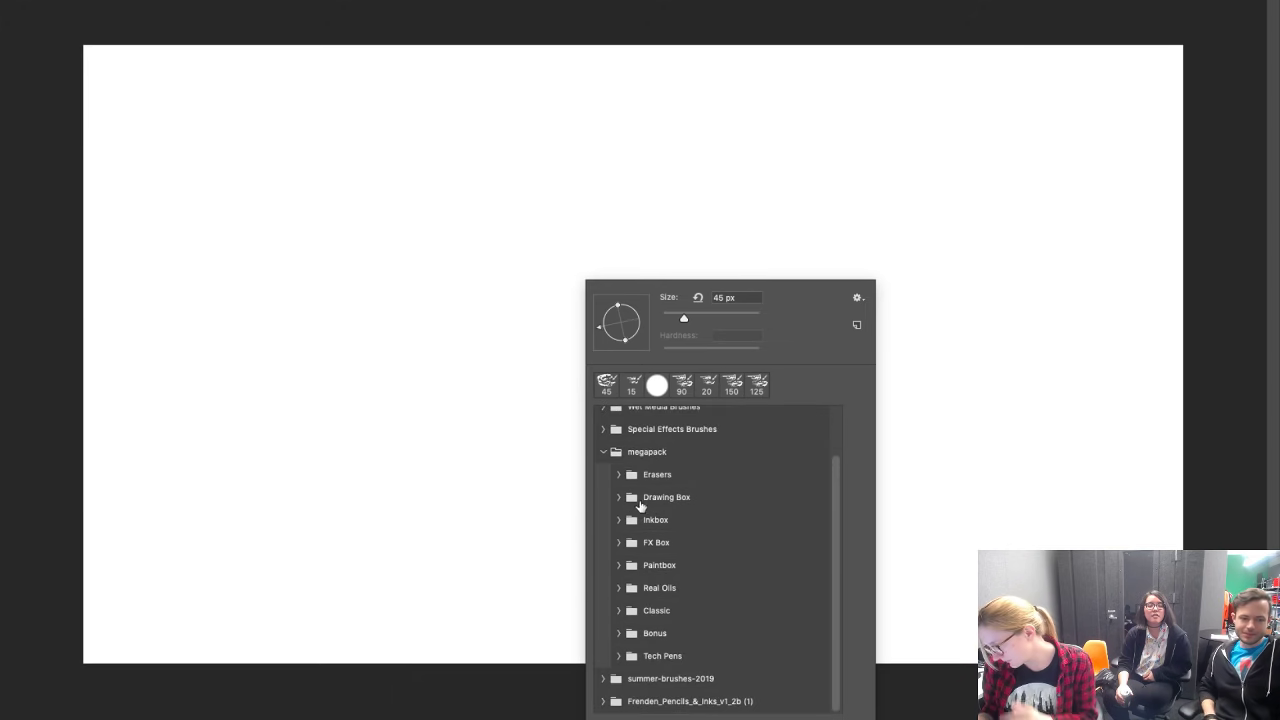
click(618, 610)
drag(837, 458, 830, 655)
click(729, 534)
mouse_move(445, 515)
mouse_down()
mouse_move(606, 486)
mouse_move(486, 537)
mouse_move(411, 458)
mouse_move(466, 323)
mouse_move(586, 400)
mouse_move(471, 391)
mouse_move(535, 388)
mouse_up()
key(ctrl+z)
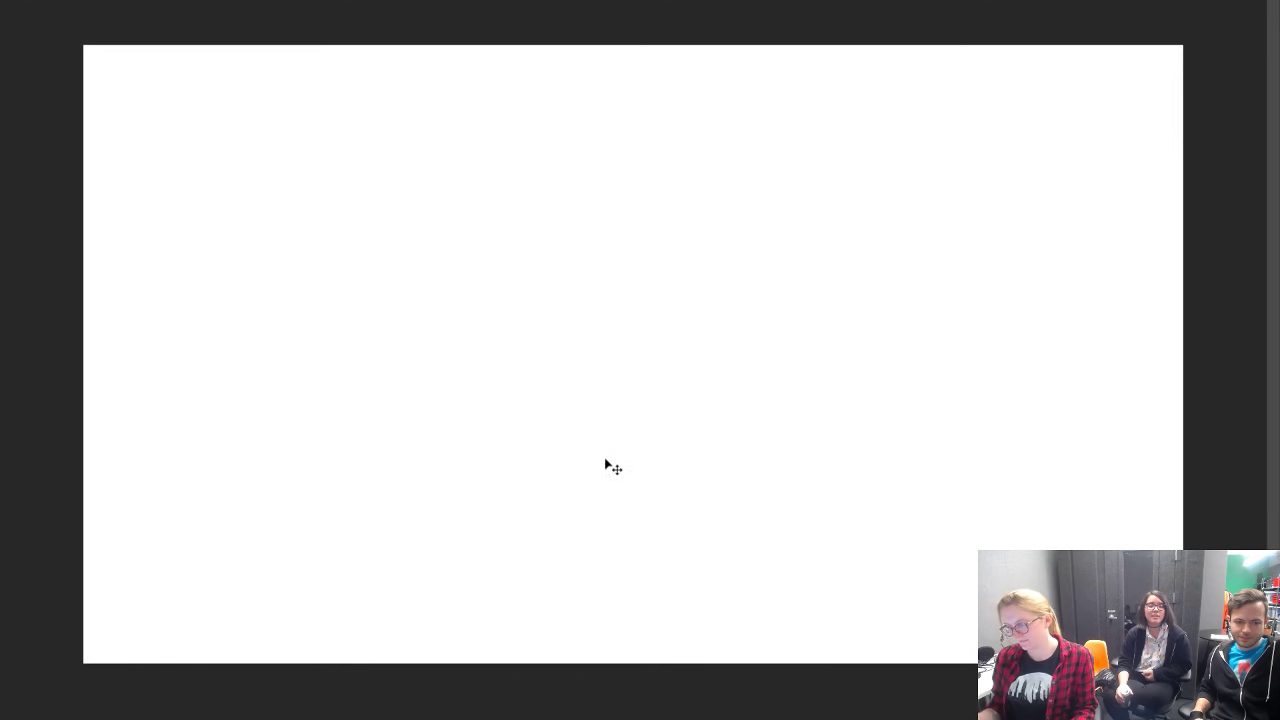
Step: Try the Kyle's BONUS - Chunky Charcoal brush at 112 px with a diagonal test stroke and undo the stroke
right_click(572, 378)
click(614, 665)
scroll(828, 653, down, 2)
click(712, 625)
mouse_move(415, 600)
mouse_down()
mouse_move(478, 408)
mouse_move(943, 346)
mouse_move(790, 250)
mouse_up()
key(ctrl+z)
Step: Choose the KYLE Ultimate Rough Inking 2 brush and set the foreground color to a muted bluish gray
right_click(600, 437)
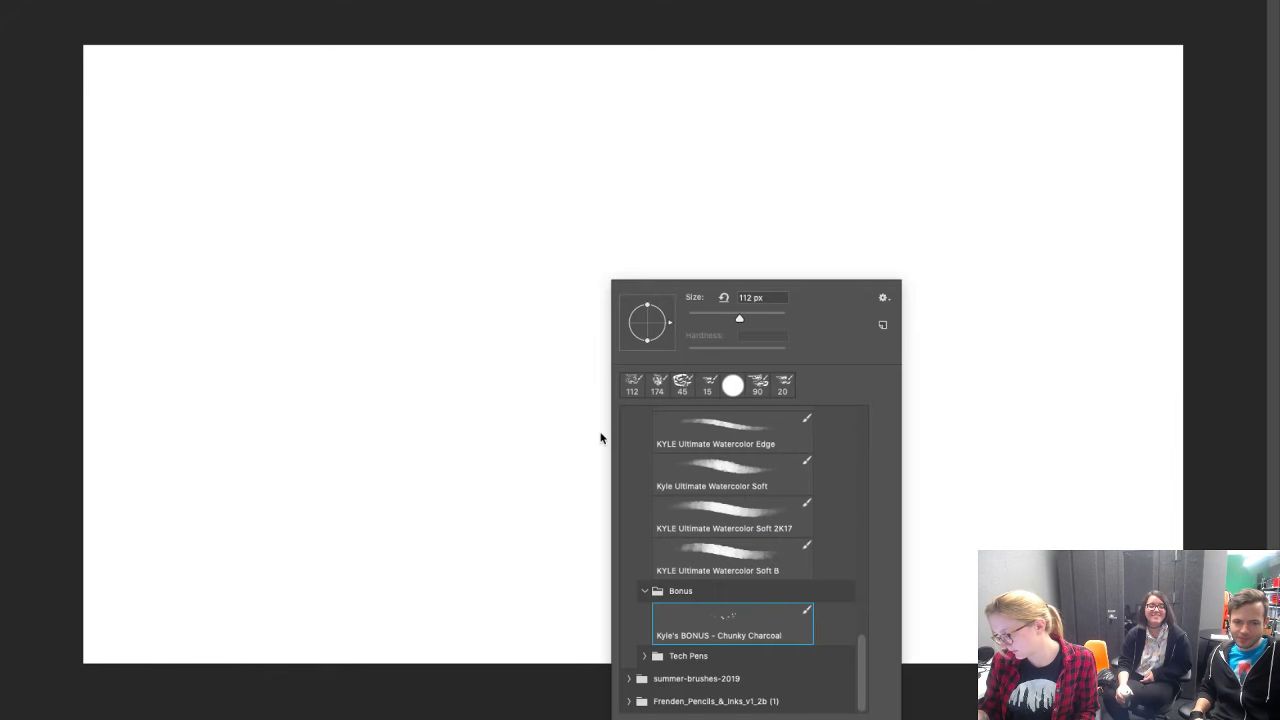
click(644, 591)
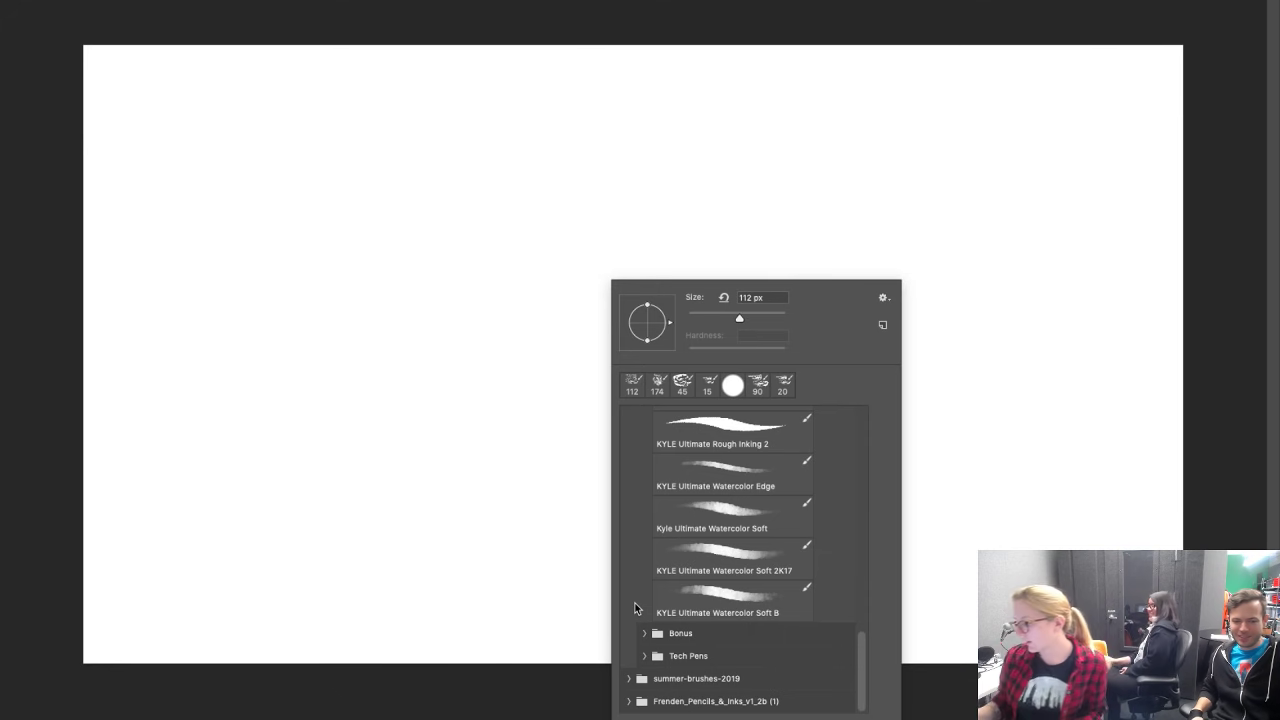
click(750, 440)
click(470, 411)
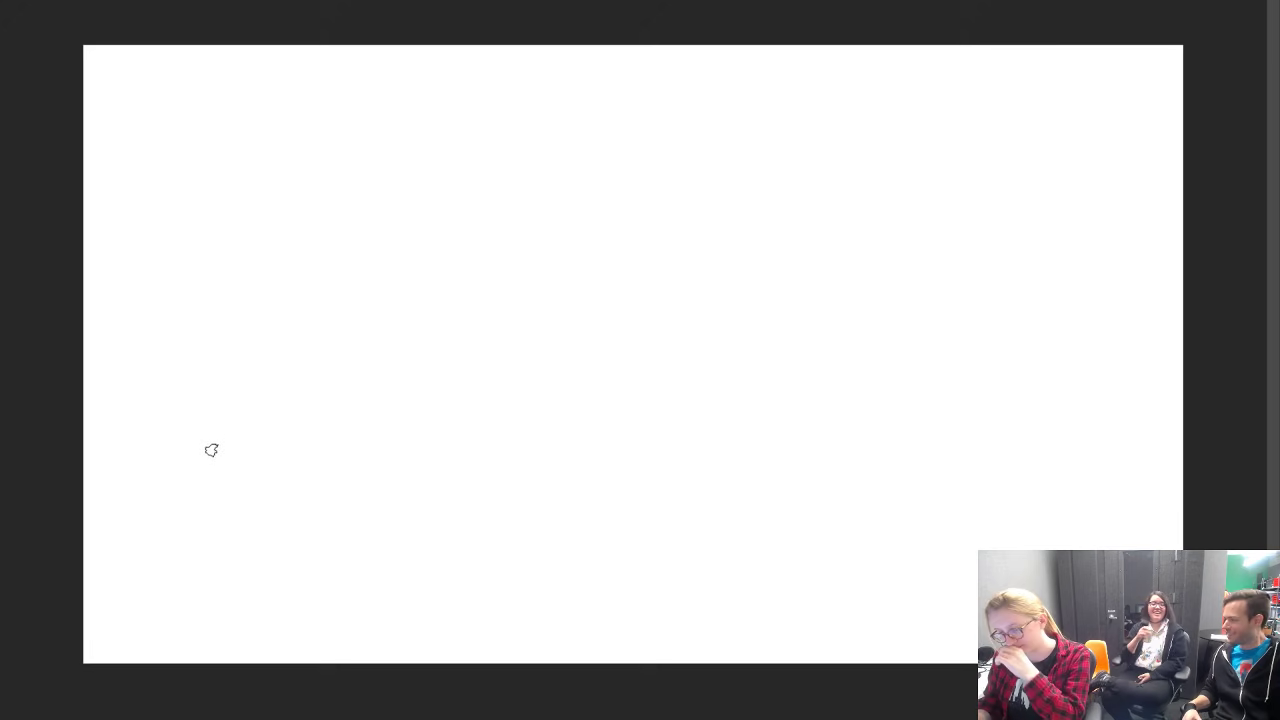
click(3, 475)
click(389, 468)
click(732, 393)
Step: Draw a gray dome-shaped head with a small pointed chin in the canvas's upper middle and fill it with gray
mouse_move(618, 234)
mouse_down()
mouse_move(517, 262)
mouse_move(637, 397)
mouse_move(735, 270)
mouse_up()
key(ctrl+z)
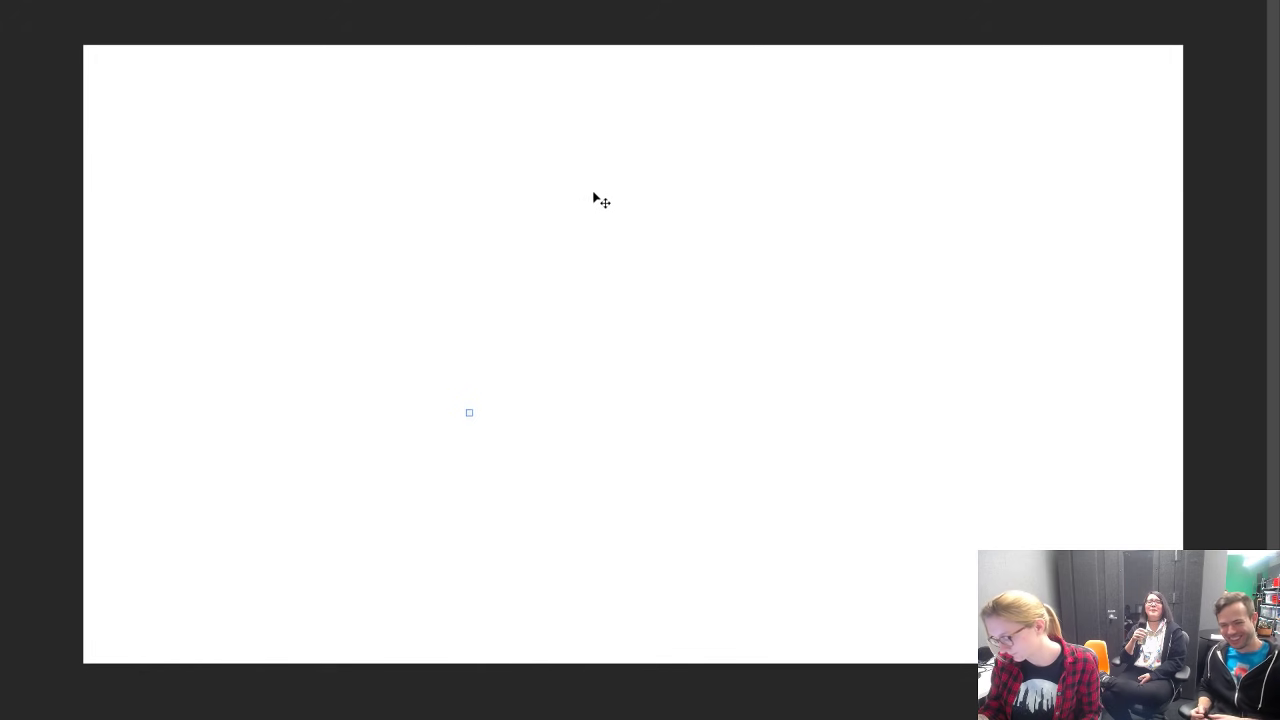
mouse_move(627, 182)
mouse_down()
mouse_move(547, 205)
mouse_move(515, 238)
mouse_move(504, 277)
mouse_move(520, 302)
mouse_move(603, 329)
mouse_move(682, 310)
mouse_move(704, 267)
mouse_move(694, 233)
mouse_move(634, 186)
mouse_move(544, 202)
mouse_move(524, 283)
mouse_up()
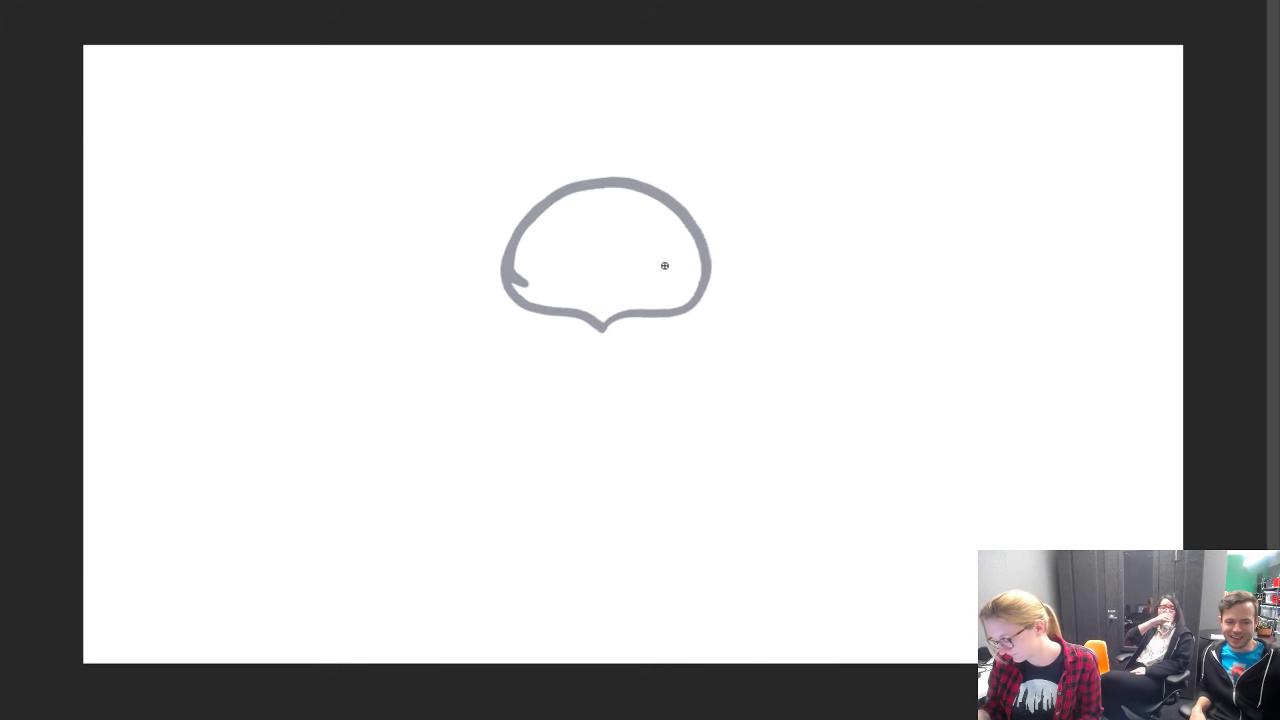
mouse_move(671, 286)
mouse_down()
mouse_move(694, 263)
mouse_move(686, 289)
mouse_move(680, 229)
mouse_move(631, 194)
mouse_move(566, 200)
mouse_move(516, 261)
mouse_move(522, 284)
mouse_move(600, 314)
mouse_move(674, 286)
mouse_up()
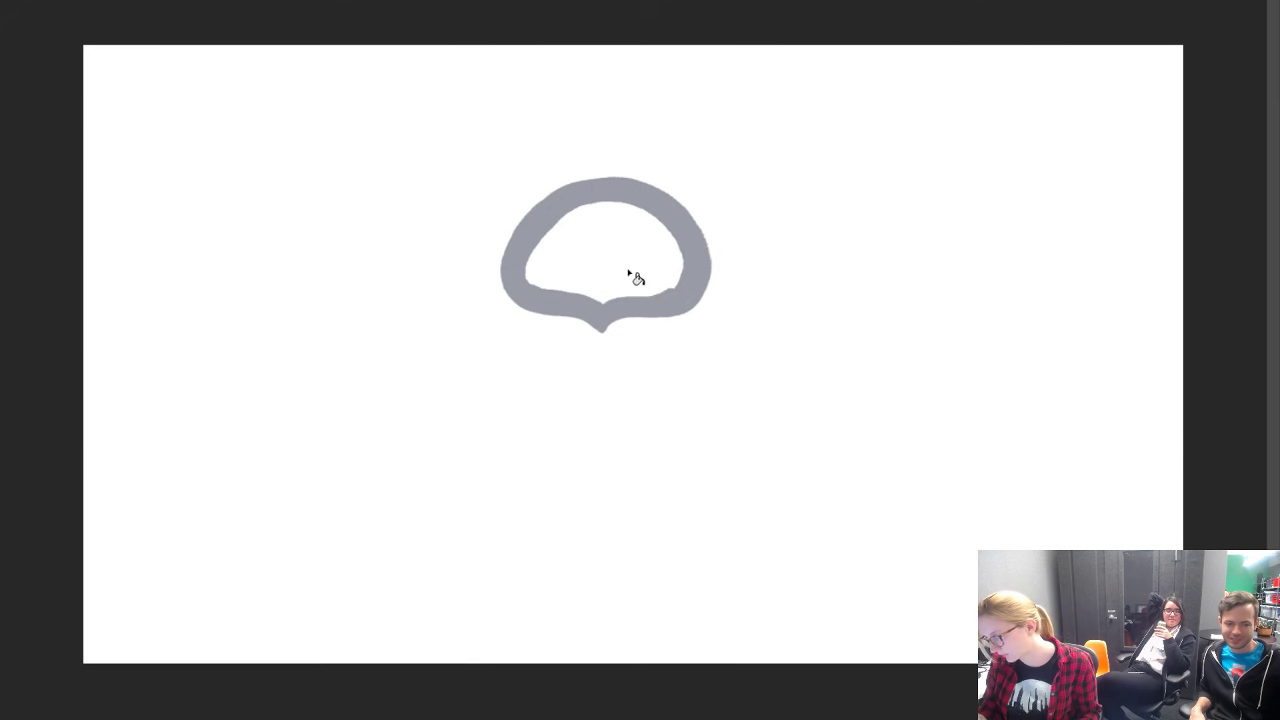
click(630, 279)
Step: Try a small round gray ear on the upper right of the head and undo it
key(b)
mouse_move(655, 191)
mouse_down()
mouse_move(694, 186)
mouse_move(687, 211)
mouse_move(669, 184)
mouse_up()
key(ctrl+z)
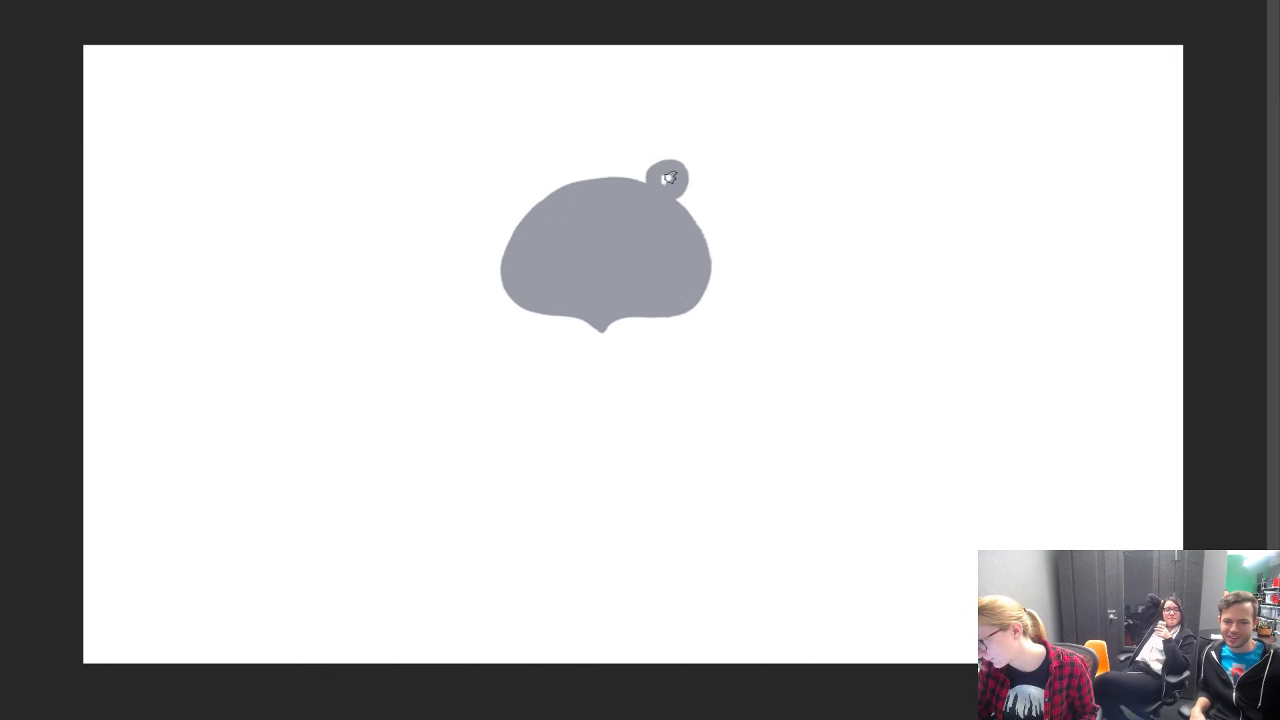
key(ctrl+z)
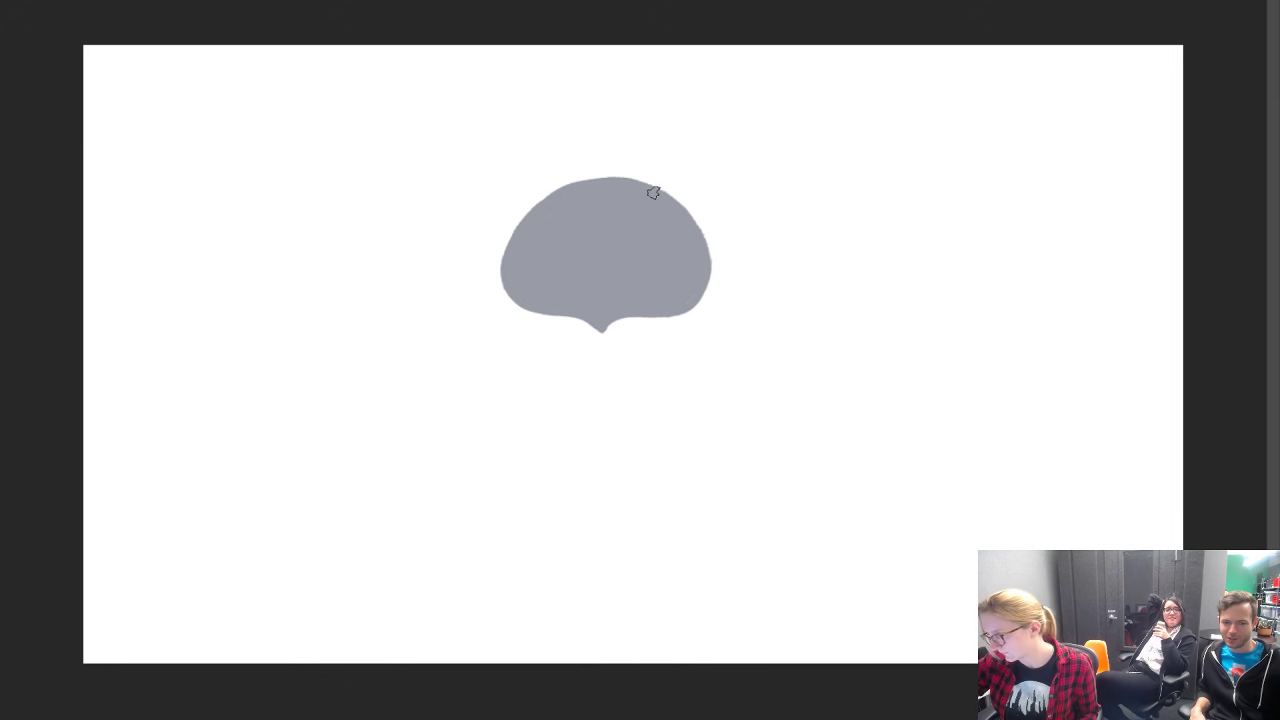
Step: Move the gray head down to the canvas's lower middle and draw a large gray oval outline rising from its top
key(v)
drag(627, 260, 659, 478)
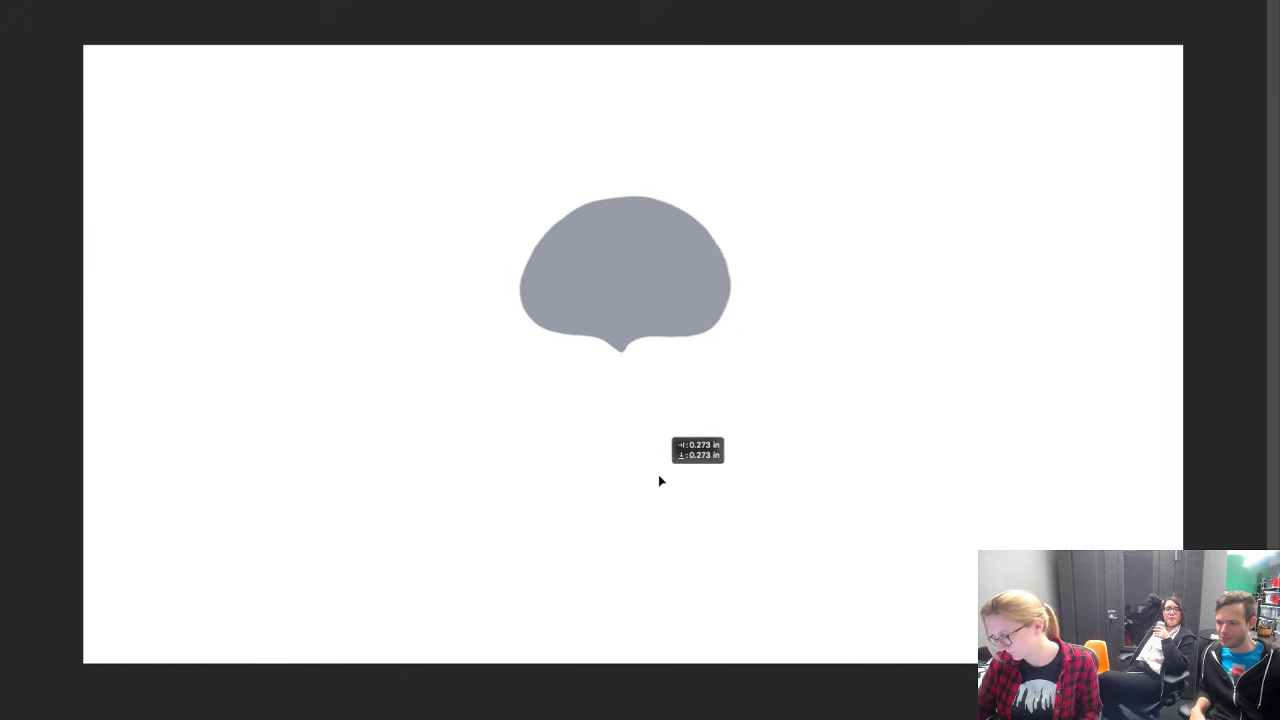
drag(663, 280, 651, 520)
mouse_move(643, 443)
mouse_down()
mouse_move(552, 294)
mouse_move(682, 117)
mouse_move(977, 137)
mouse_move(1052, 323)
mouse_move(875, 473)
mouse_move(725, 468)
mouse_move(626, 429)
mouse_up()
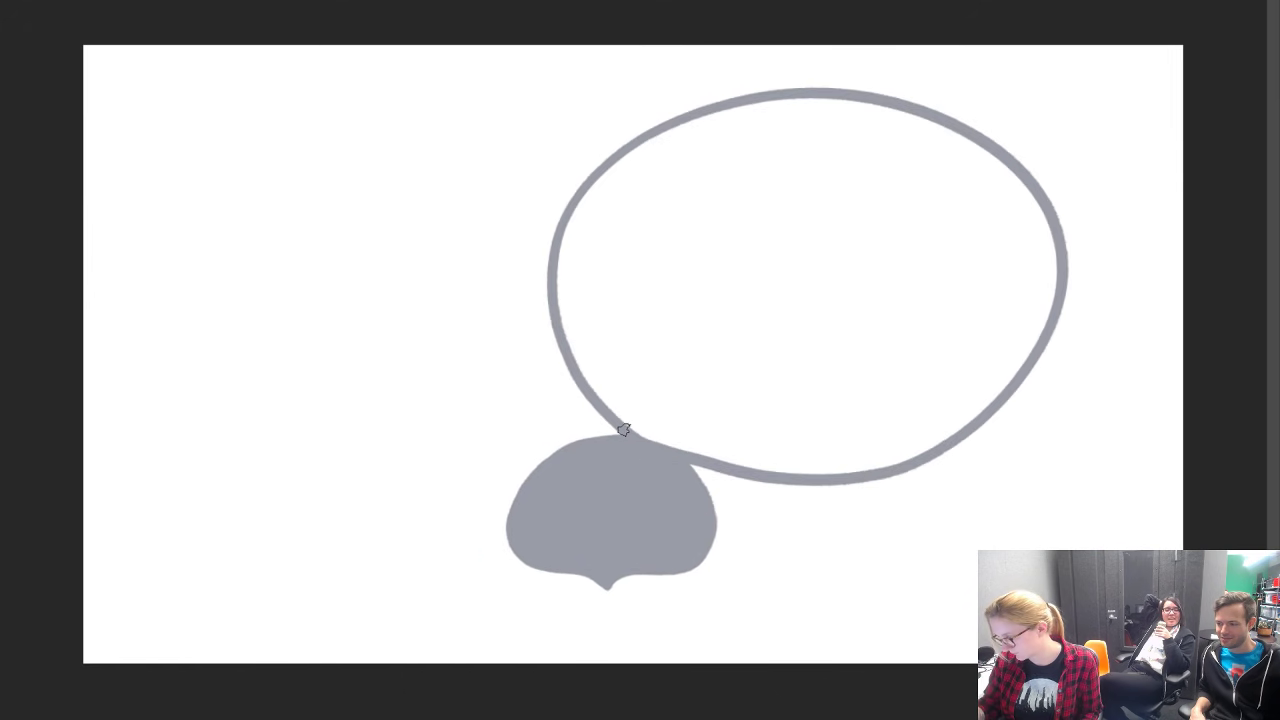
Step: Draw a large gray oval outline from the small head's upper left and fill both large ovals with gray
mouse_move(541, 457)
mouse_down()
mouse_move(482, 228)
mouse_move(200, 188)
mouse_move(147, 498)
mouse_move(308, 606)
mouse_move(476, 533)
mouse_move(530, 479)
mouse_up()
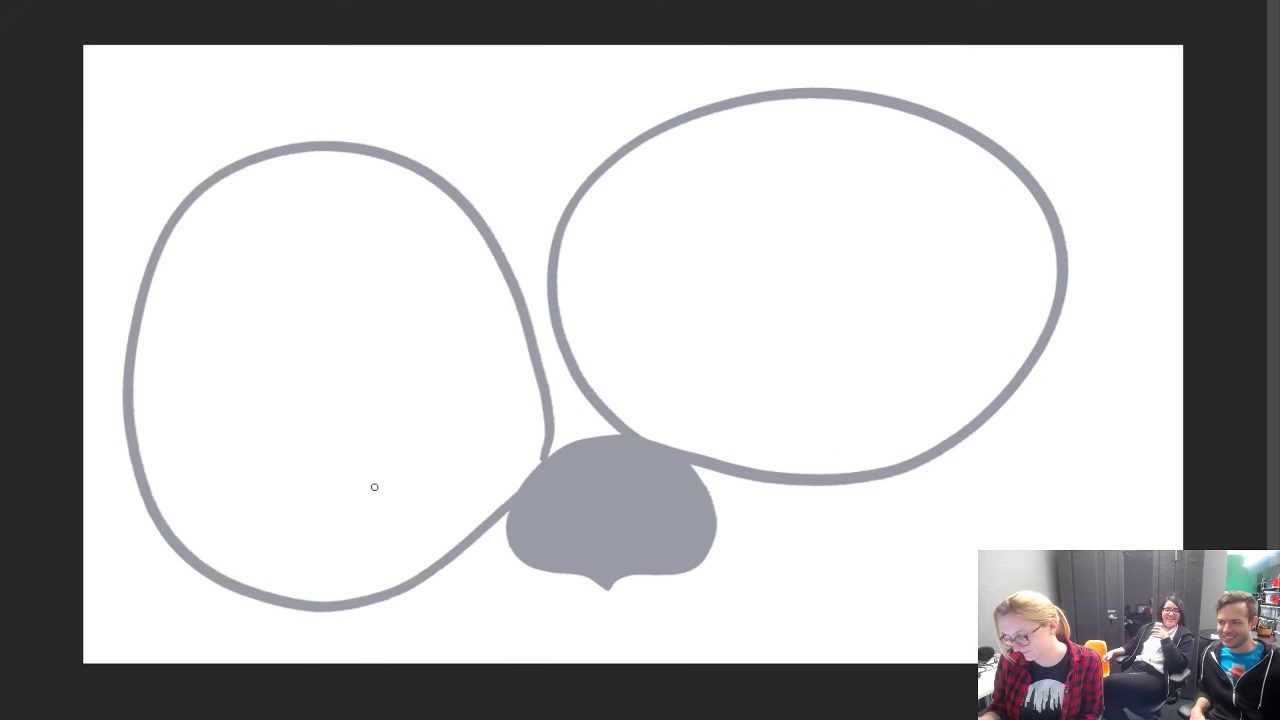
click(428, 430)
click(757, 348)
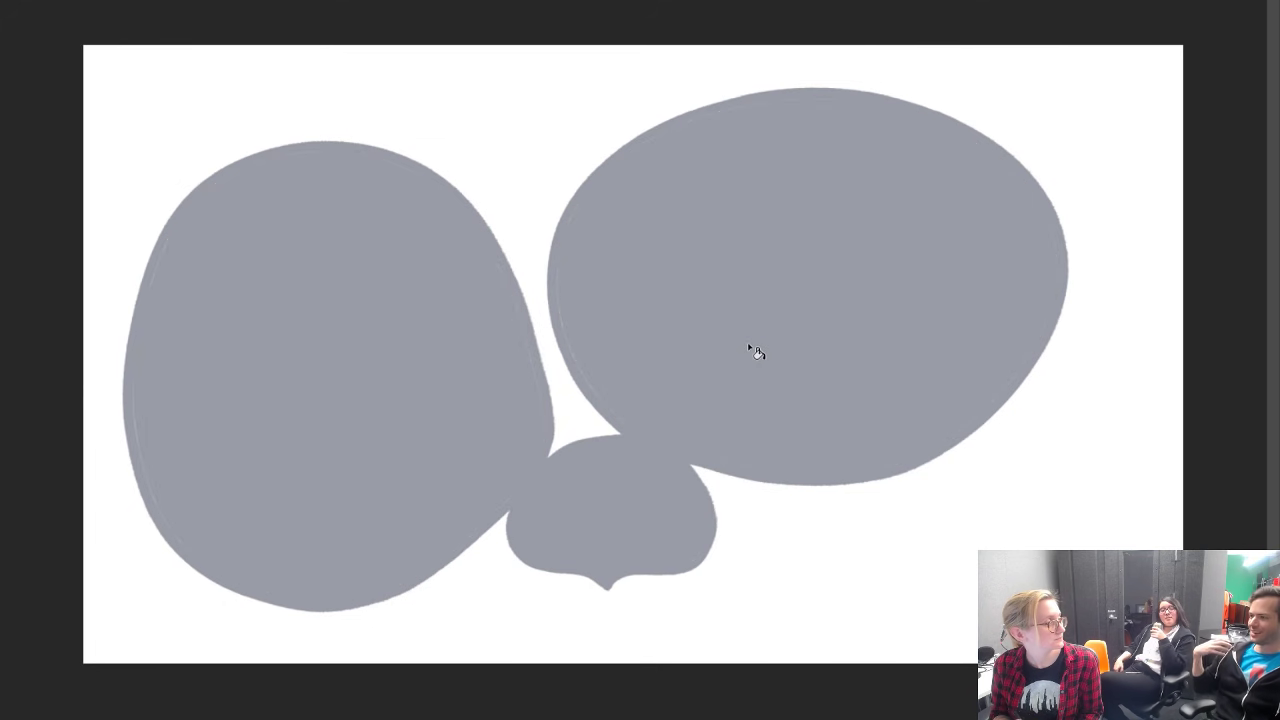
Step: Add gray looped fringes hanging beneath both large ovals and draw a bent gray line in each lower corner of the canvas
mouse_move(288, 600)
mouse_down()
mouse_move(324, 632)
mouse_move(360, 636)
mouse_move(390, 600)
mouse_up()
drag(805, 484, 925, 465)
mouse_move(320, 588)
mouse_down()
mouse_move(299, 631)
mouse_move(302, 601)
mouse_move(323, 597)
mouse_move(320, 631)
mouse_move(363, 619)
mouse_up()
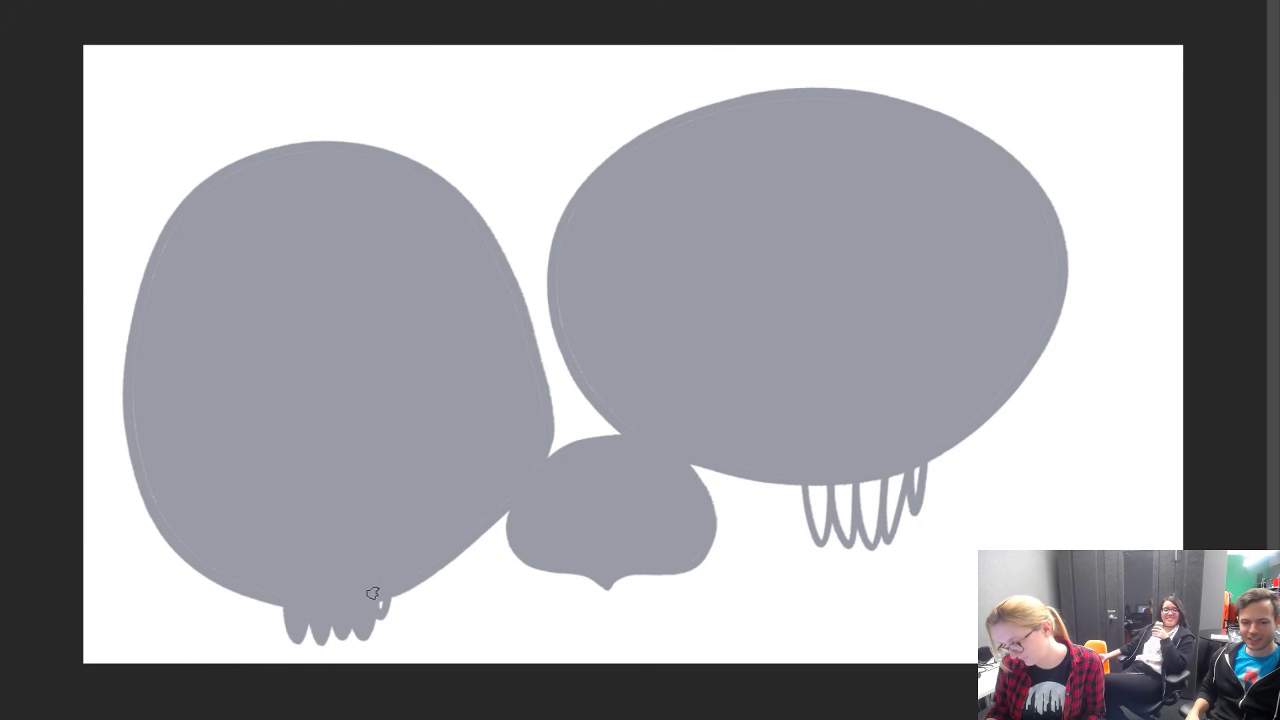
drag(815, 472, 850, 454)
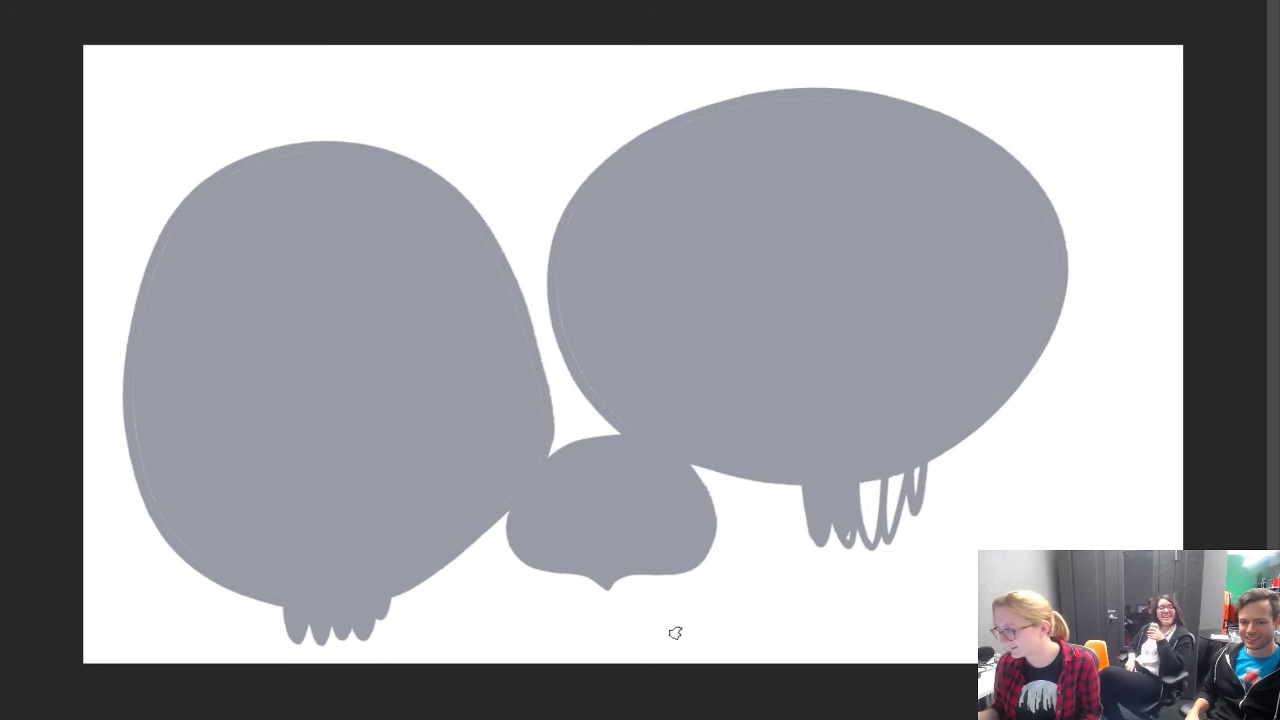
mouse_move(1127, 405)
mouse_down()
mouse_move(888, 580)
mouse_move(874, 668)
mouse_up()
mouse_move(107, 577)
mouse_down()
mouse_move(230, 631)
mouse_move(249, 683)
mouse_up()
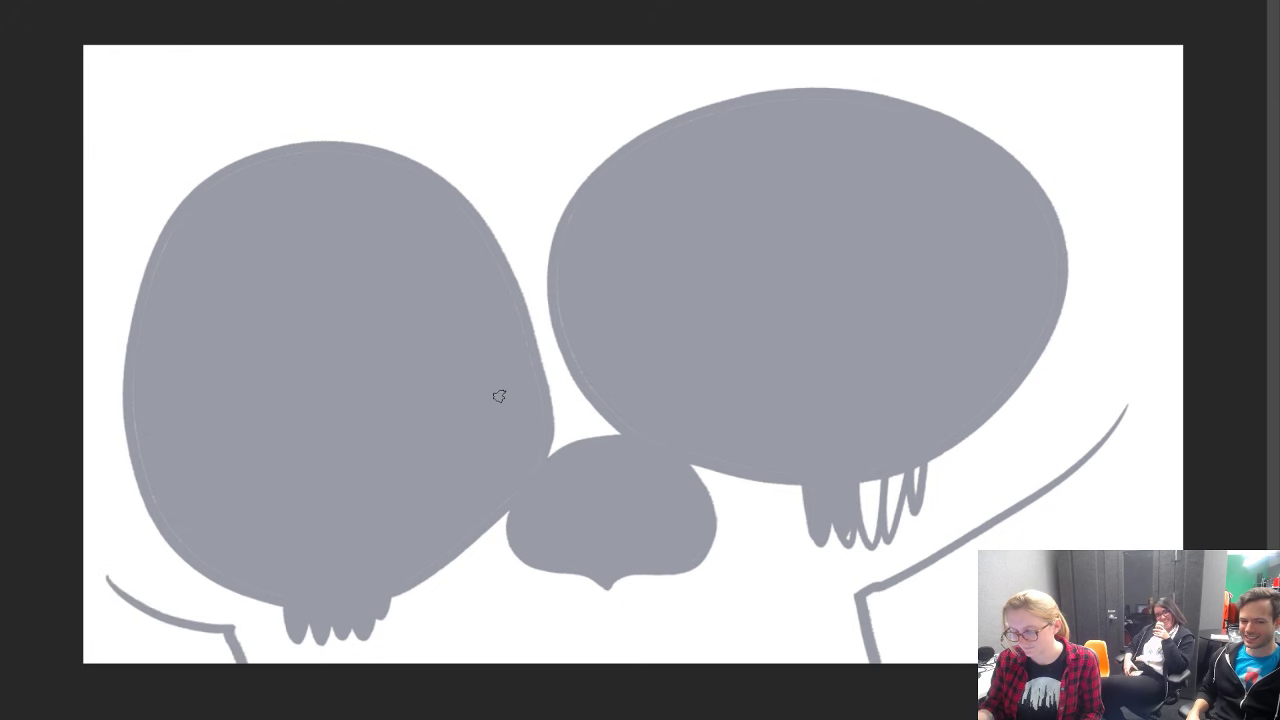
Step: Sample white from the canvas and paint thin curved highlights along the left edges of both large ovals and the small head
alt+click(567, 119)
mouse_move(245, 172)
mouse_down()
mouse_move(184, 234)
mouse_move(147, 328)
mouse_move(141, 412)
mouse_move(156, 483)
mouse_move(236, 565)
mouse_up()
mouse_move(678, 128)
mouse_down()
mouse_move(651, 142)
mouse_move(578, 350)
mouse_move(695, 442)
mouse_up()
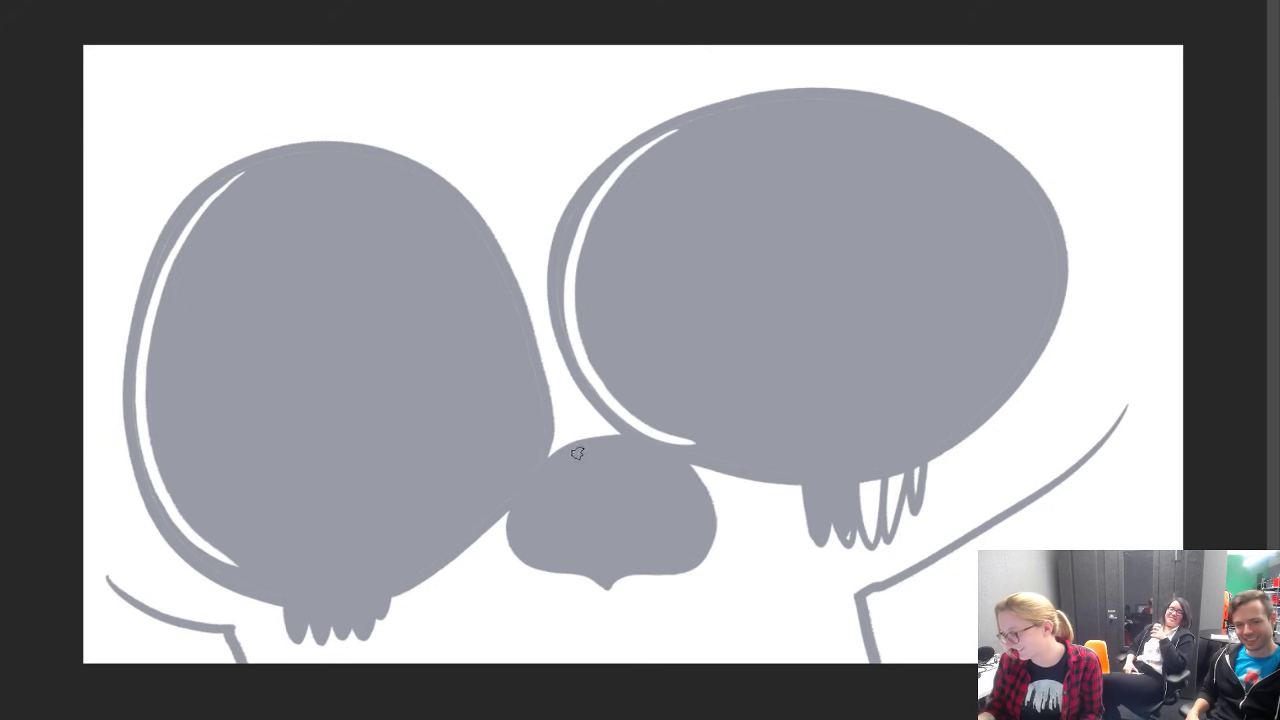
drag(593, 446, 549, 466)
drag(515, 522, 555, 558)
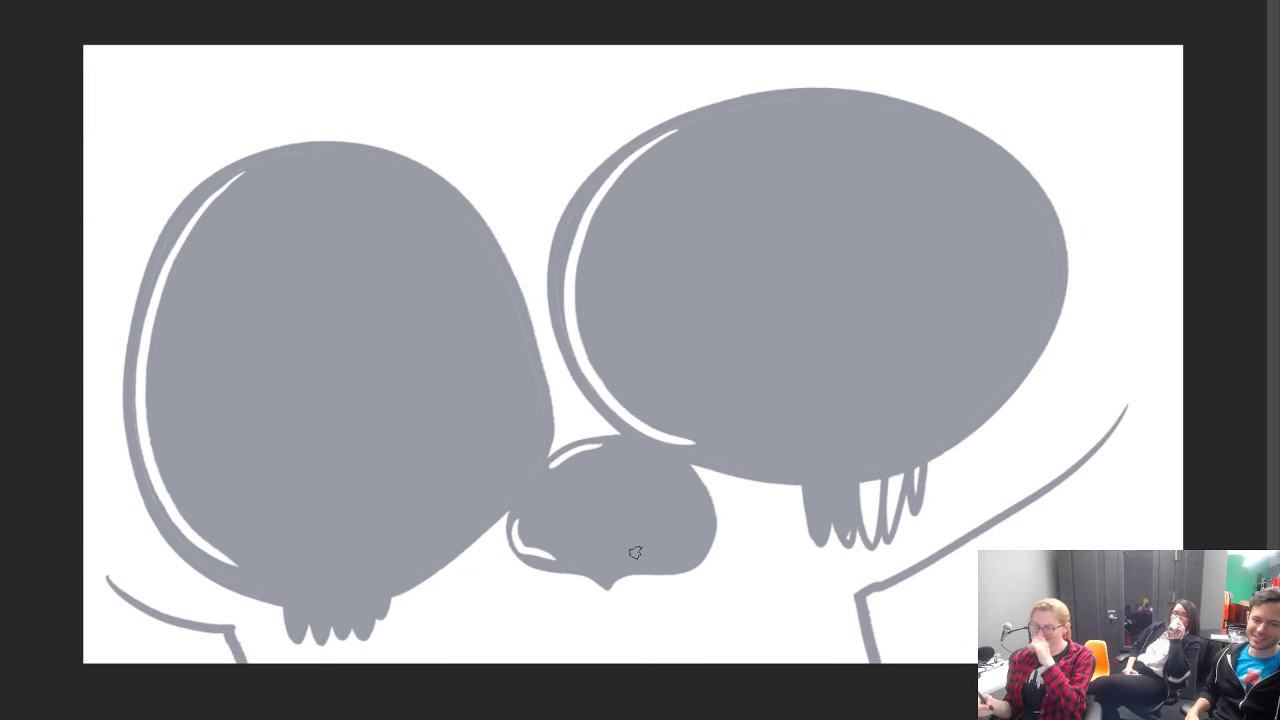
Step: Clear the whole gray creature drawing from the canvas
key(Delete)
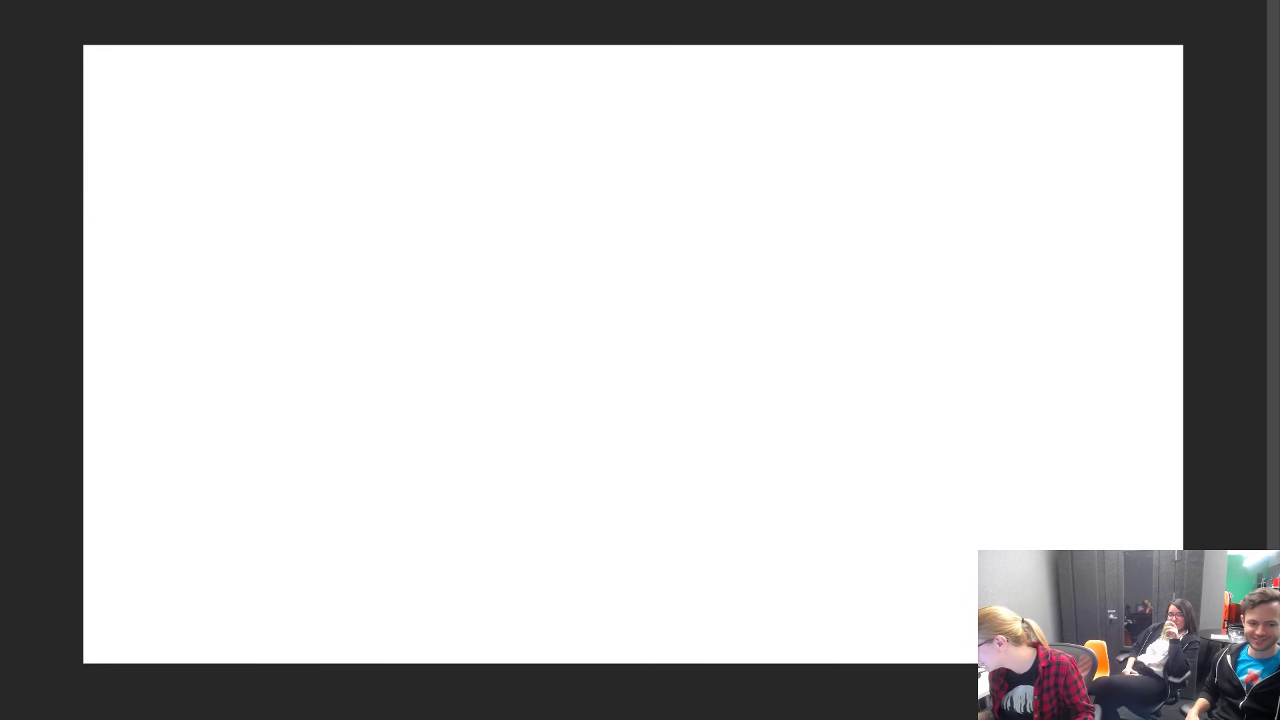